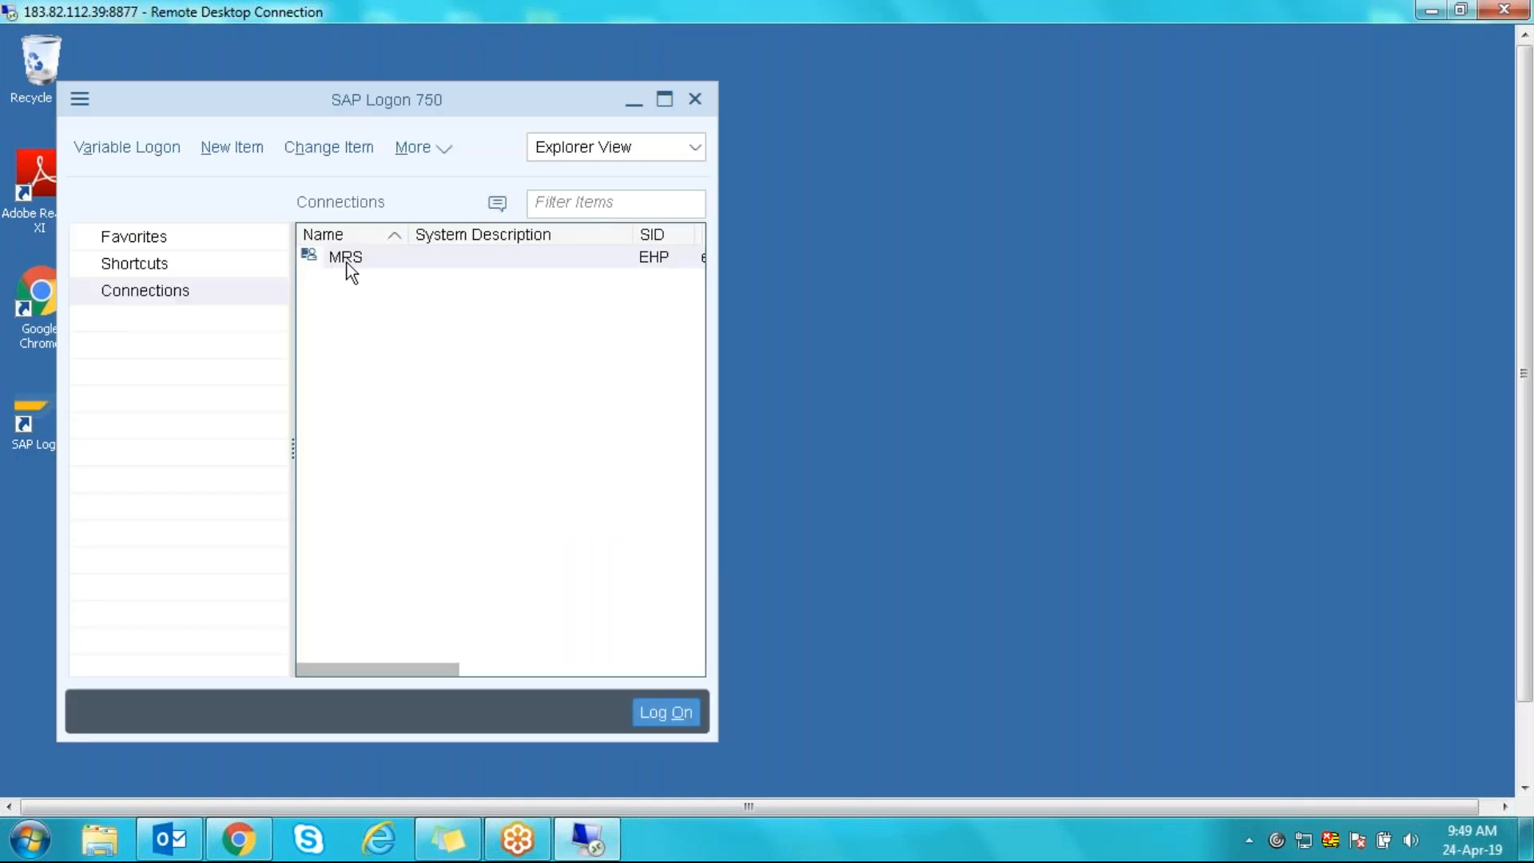
- Log on to the MRS system with the suggested user name and the account password
{"action": "double_click", "coordinate": [345, 256]}
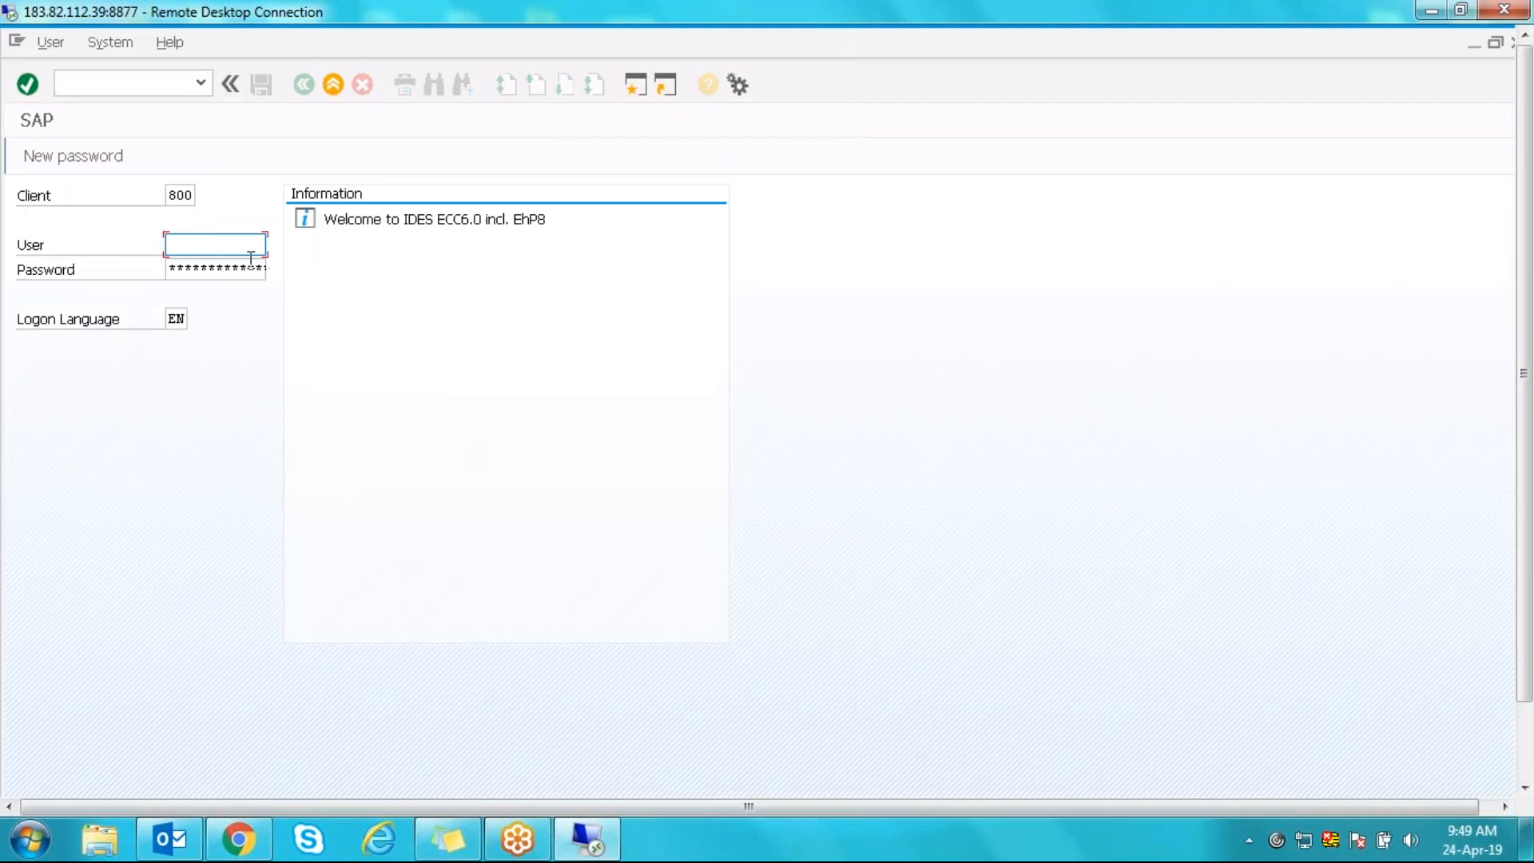
{"action": "key", "text": "Down"}
{"action": "key", "text": "Tab"}
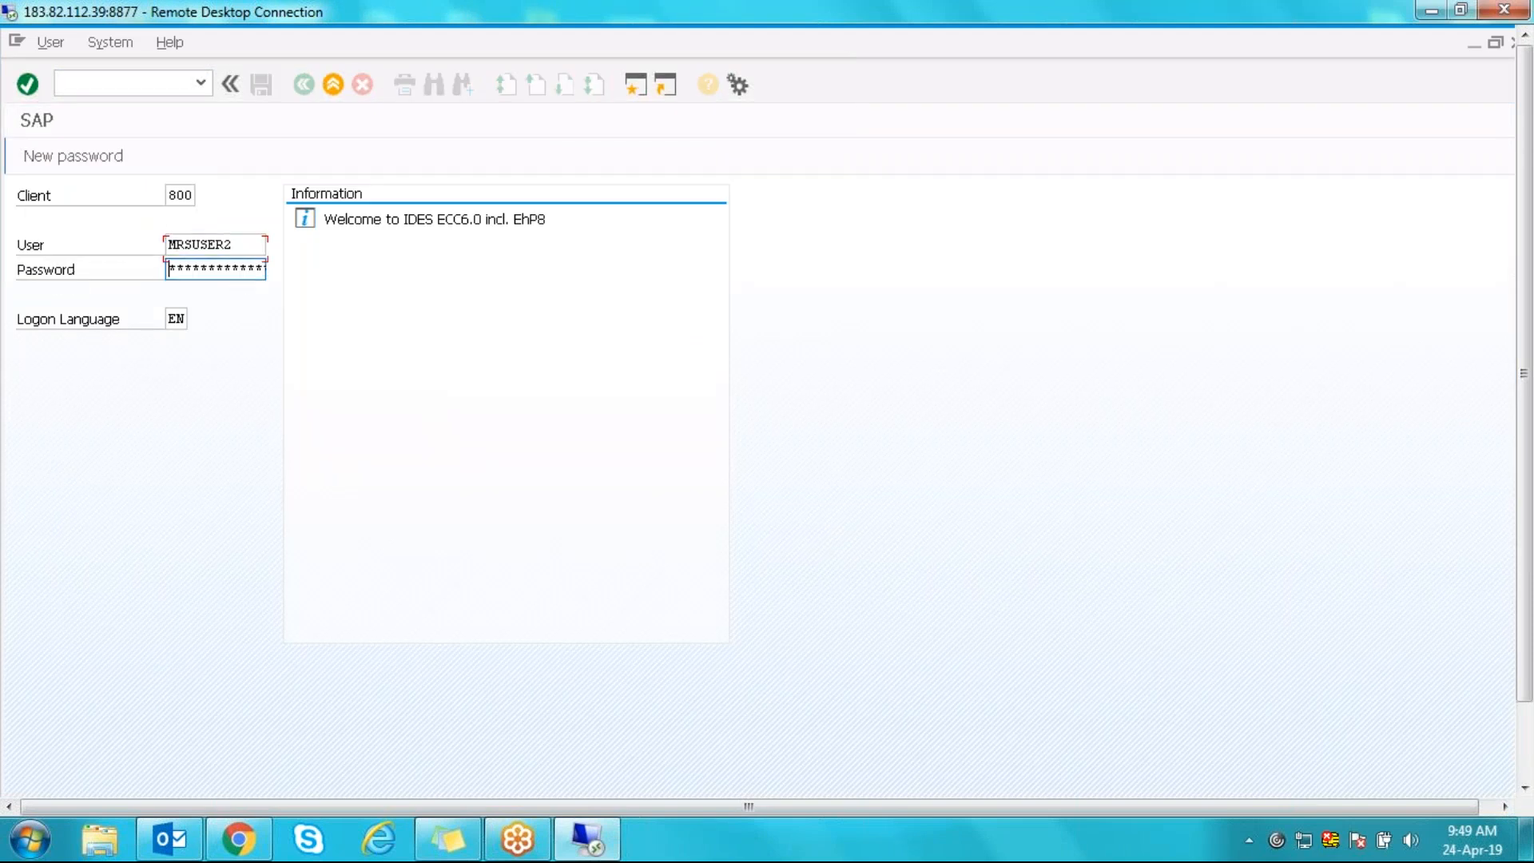
{"action": "type", "text": "******"}
{"action": "key", "text": "Return"}
{"action": "key", "text": "Return"}
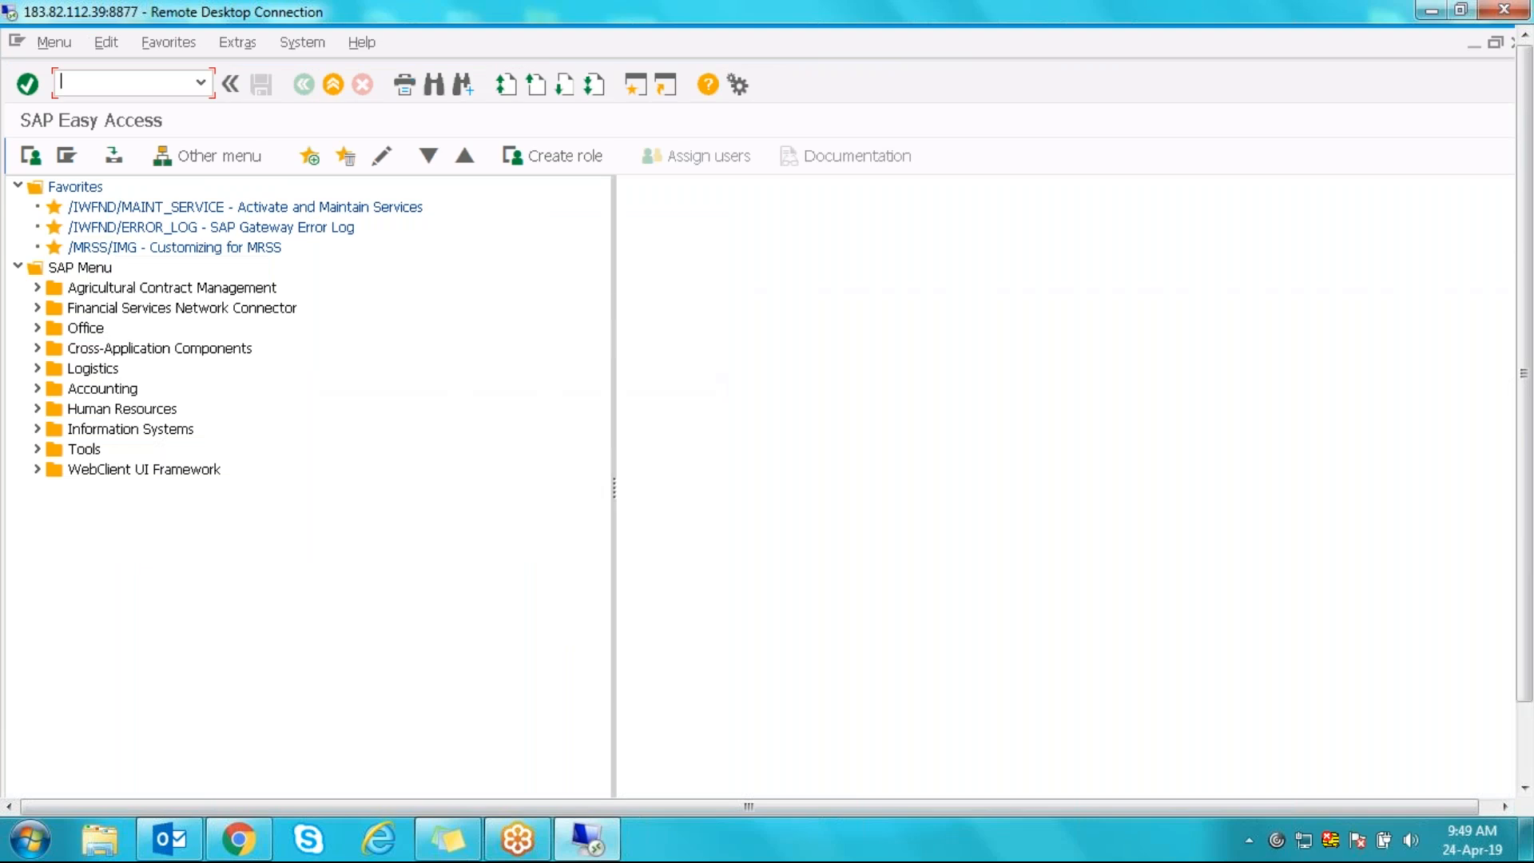
- Open the /MRSS/IMG customizing favorite and briefly inspect the Basic Settings and Qualifications branches
{"action": "double_click", "coordinate": [210, 248]}
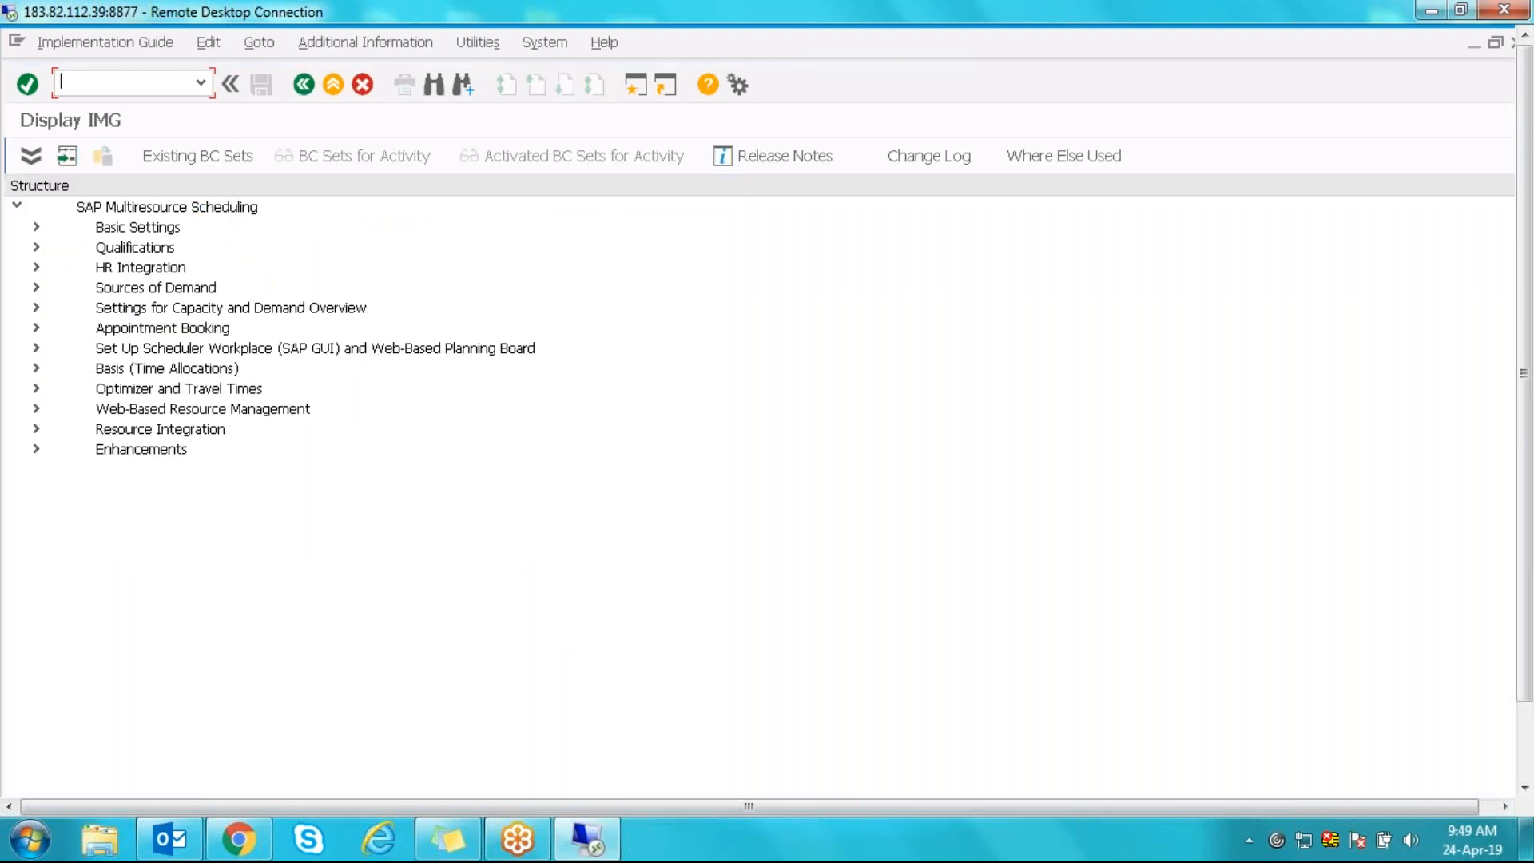
{"action": "left_click", "coordinate": [35, 226]}
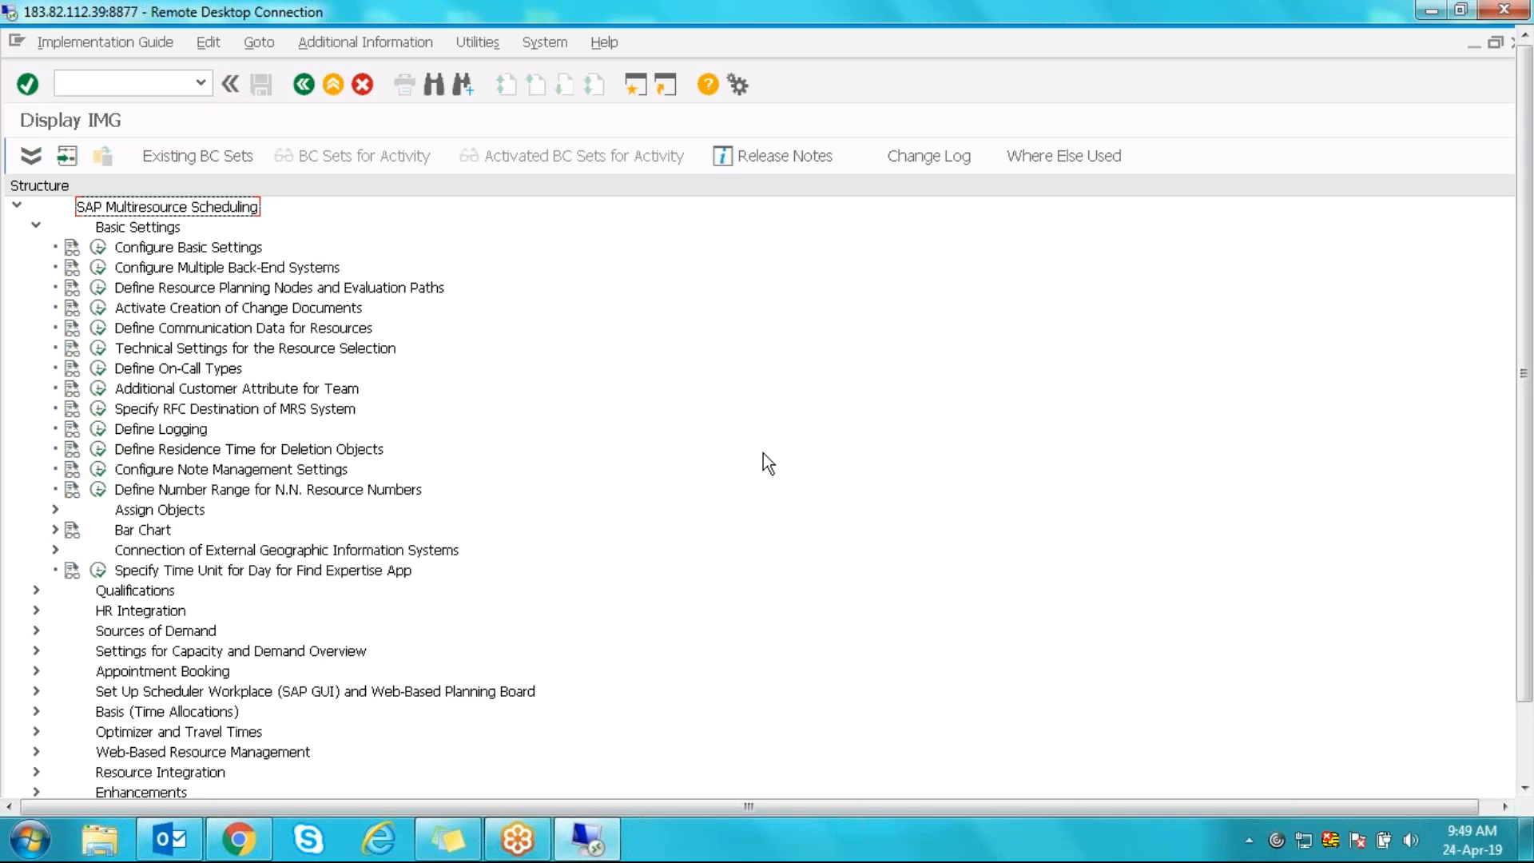
{"action": "left_click", "coordinate": [35, 227]}
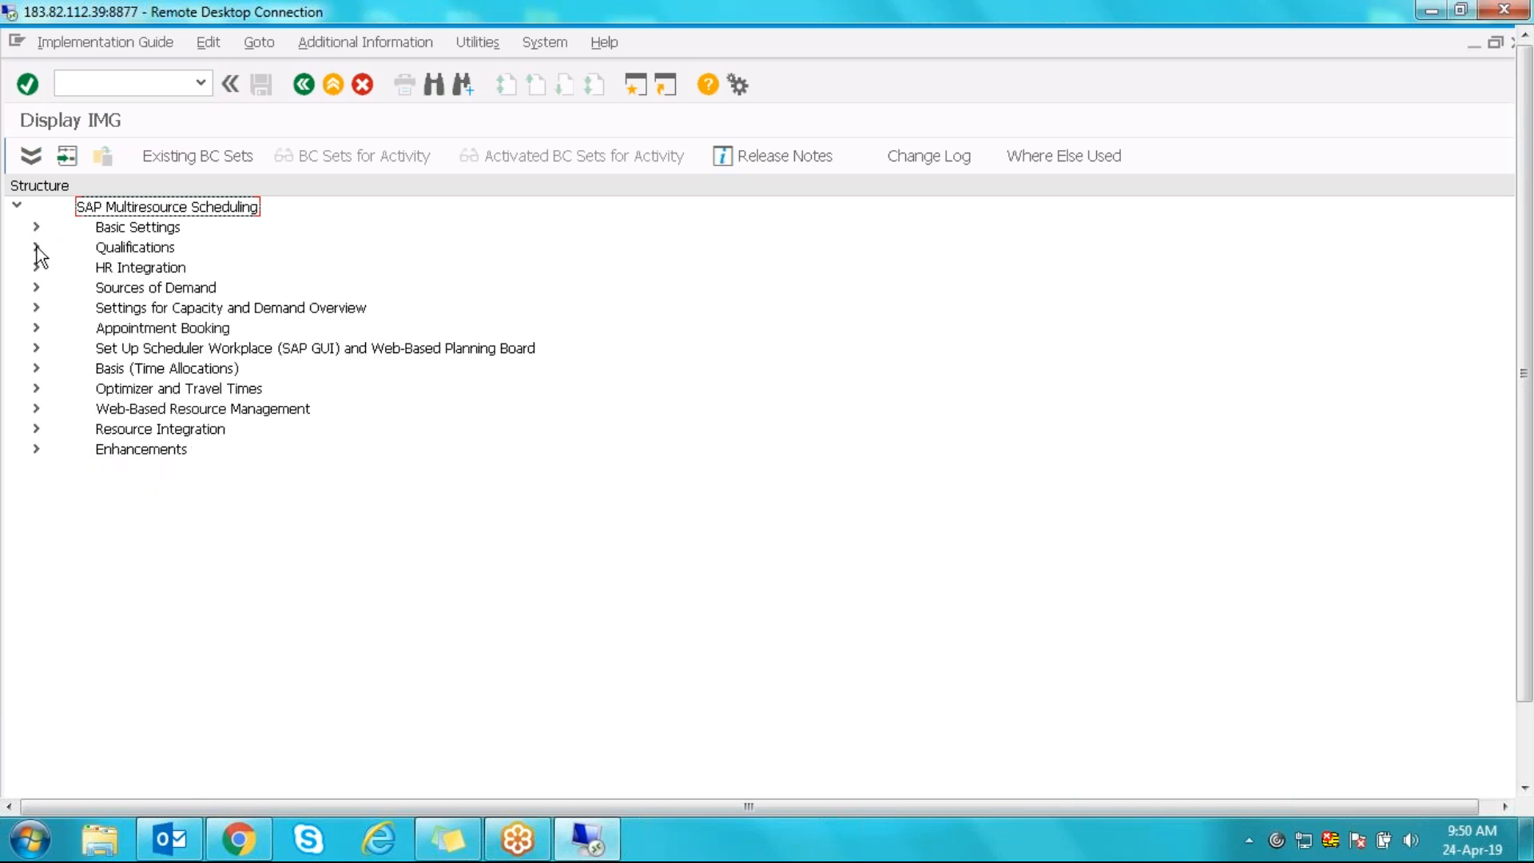
{"action": "left_click", "coordinate": [36, 247]}
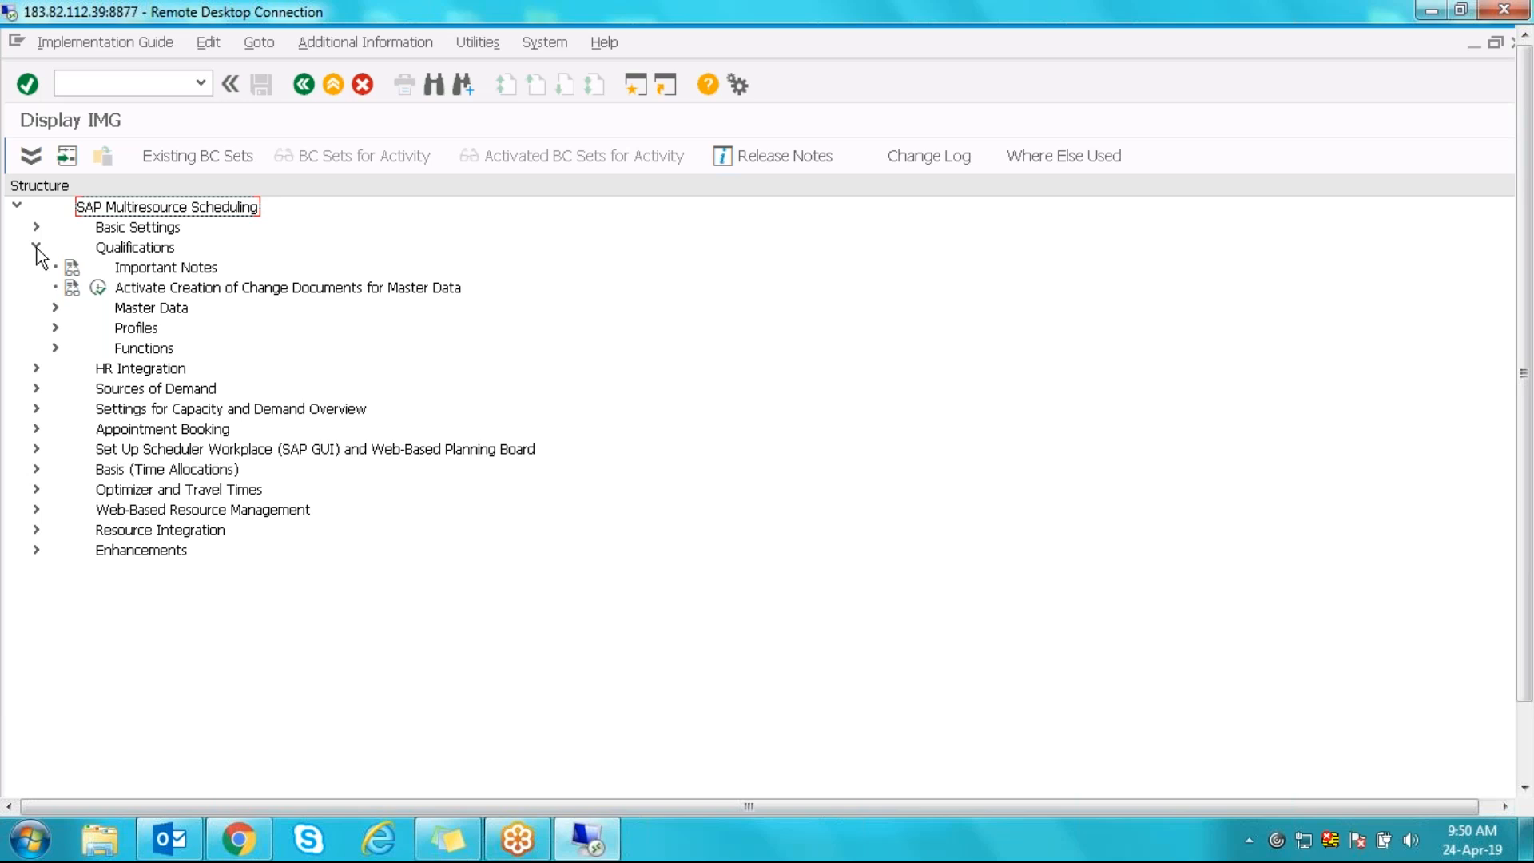
{"action": "left_click", "coordinate": [36, 247]}
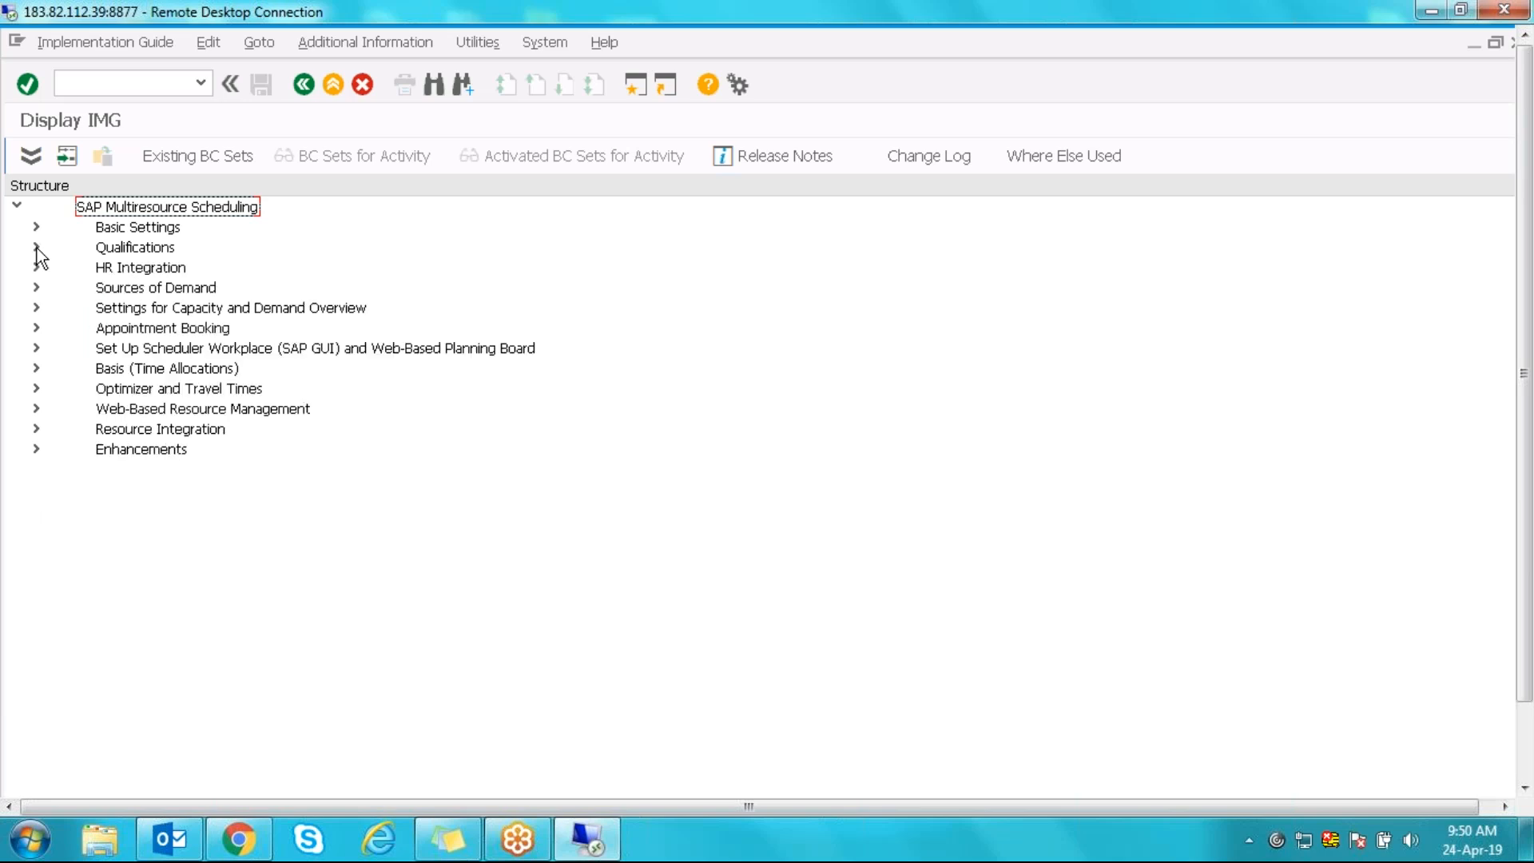
- Expand Basic Settings > Assign Objects > Partner Functions in the IMG tree
{"action": "left_click", "coordinate": [37, 227]}
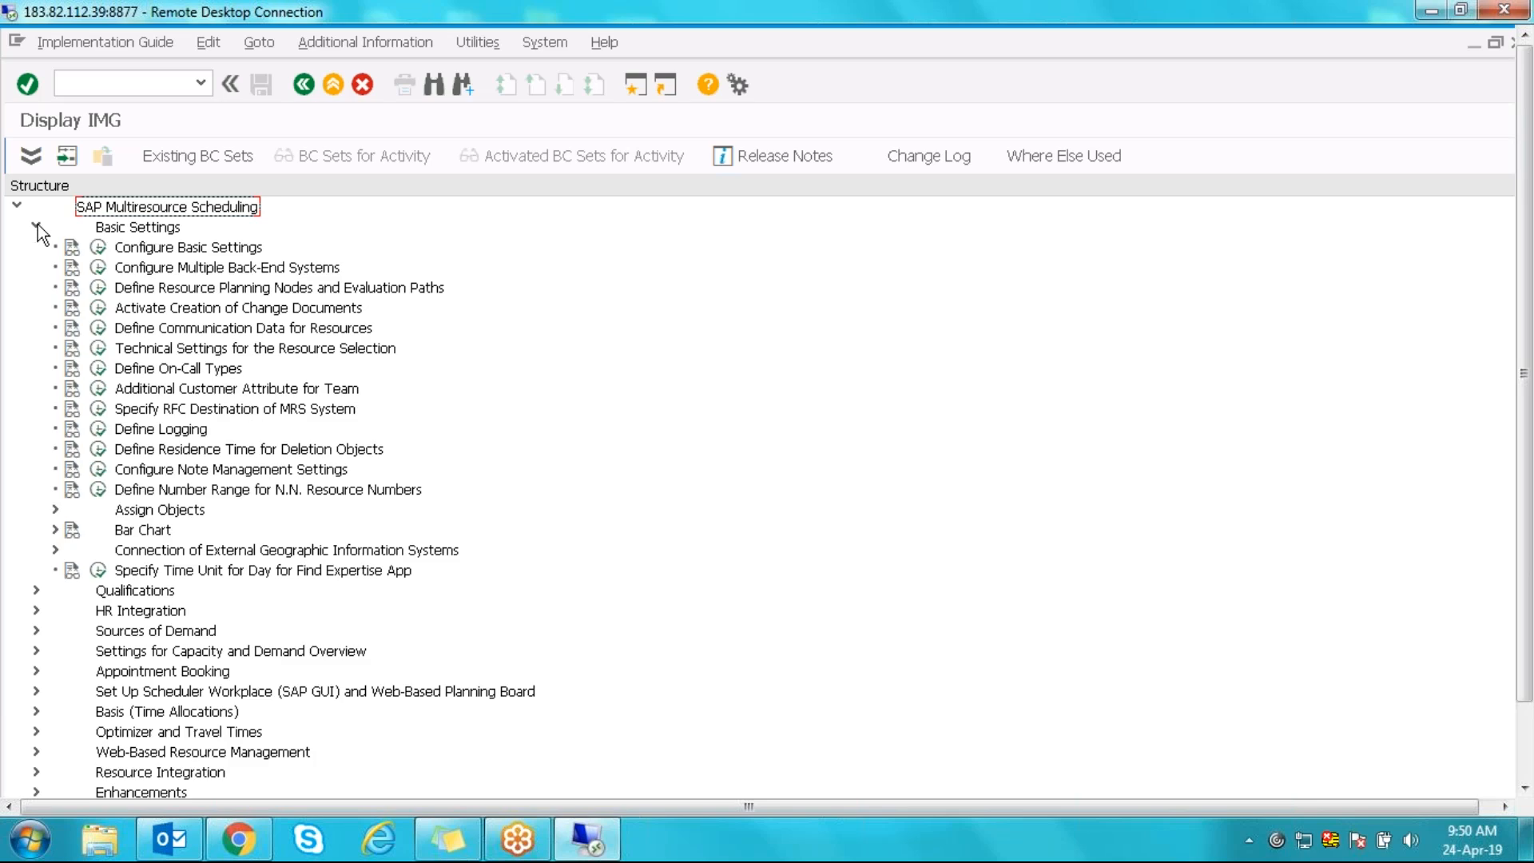
{"action": "left_click", "coordinate": [55, 510]}
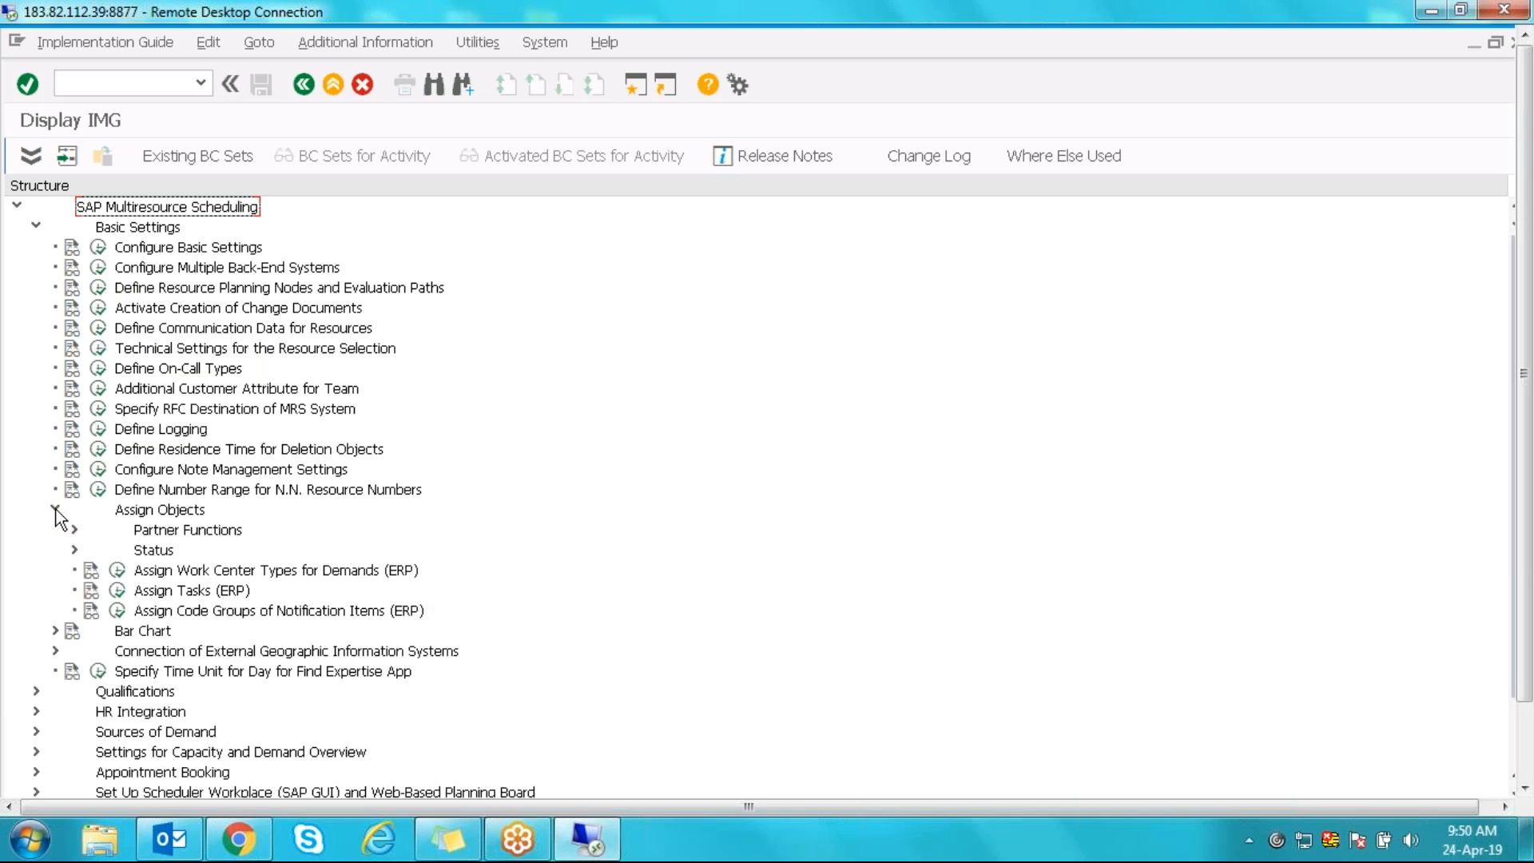
{"action": "left_click", "coordinate": [74, 530]}
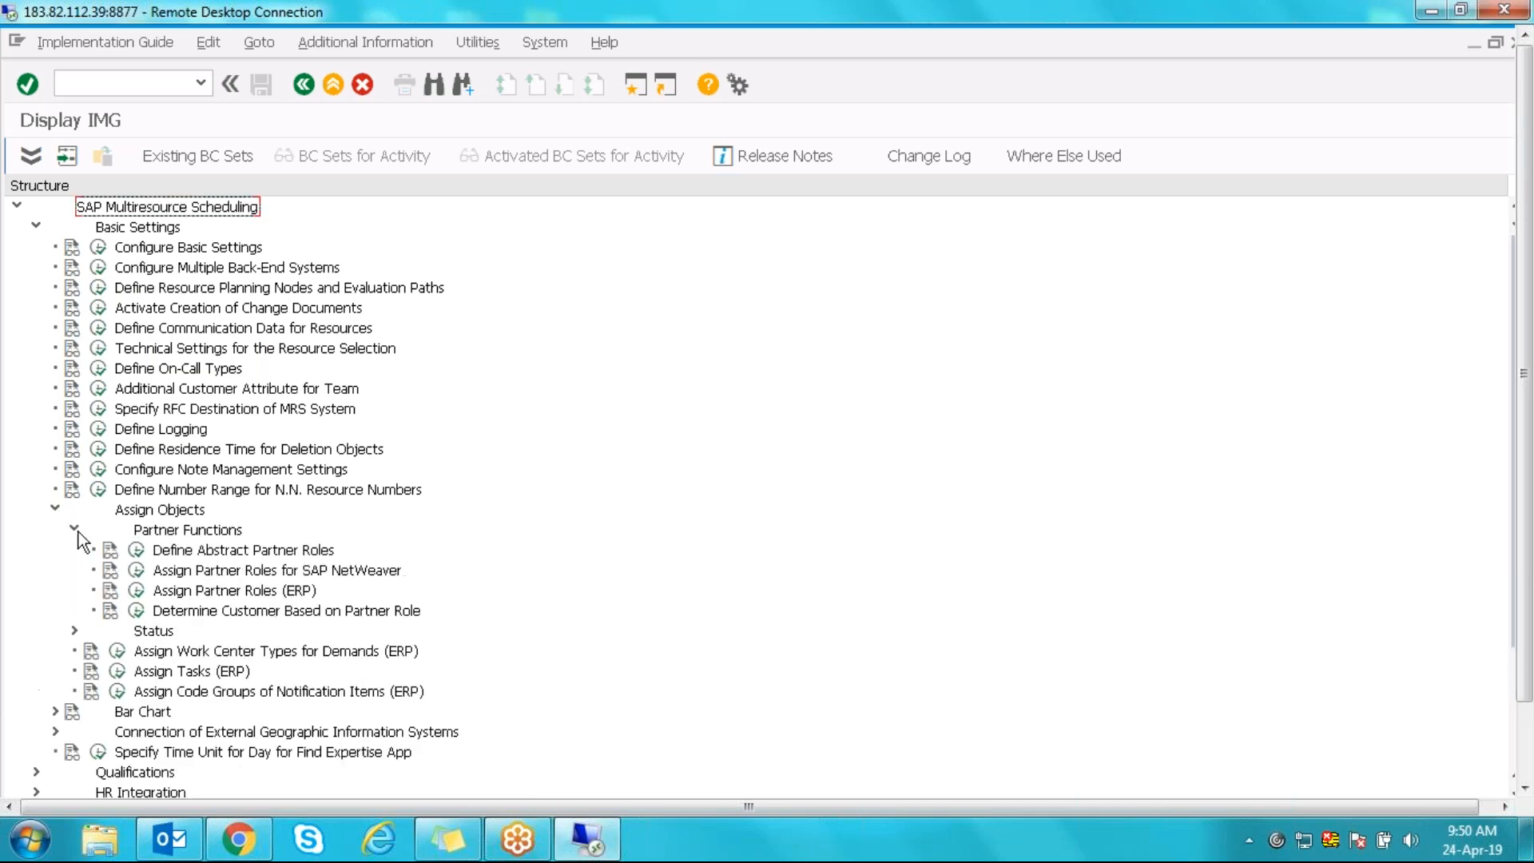
{"action": "left_click", "coordinate": [137, 589]}
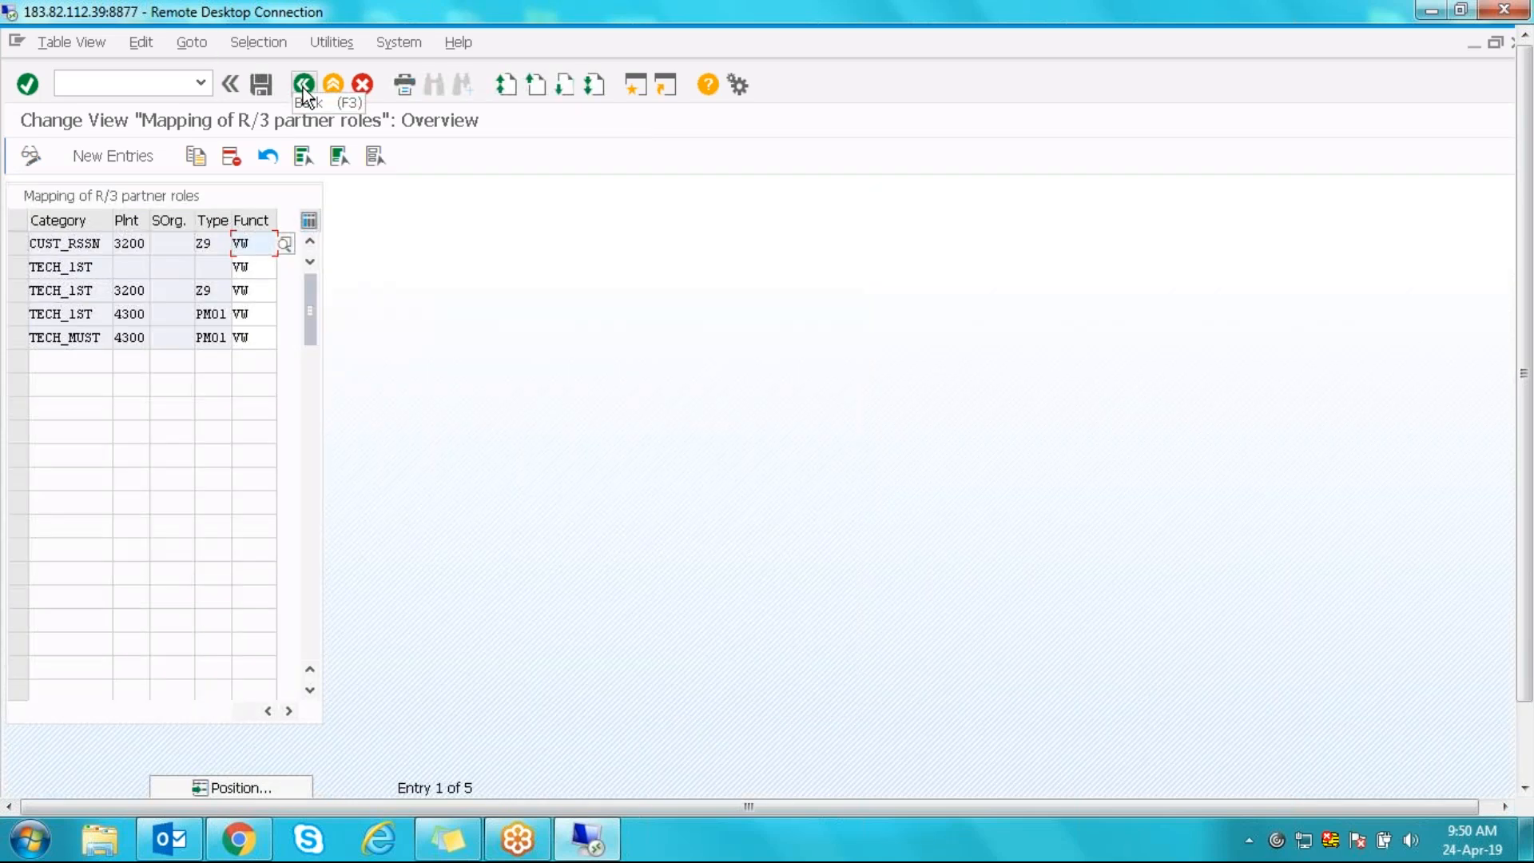
{"action": "left_click", "coordinate": [304, 87]}
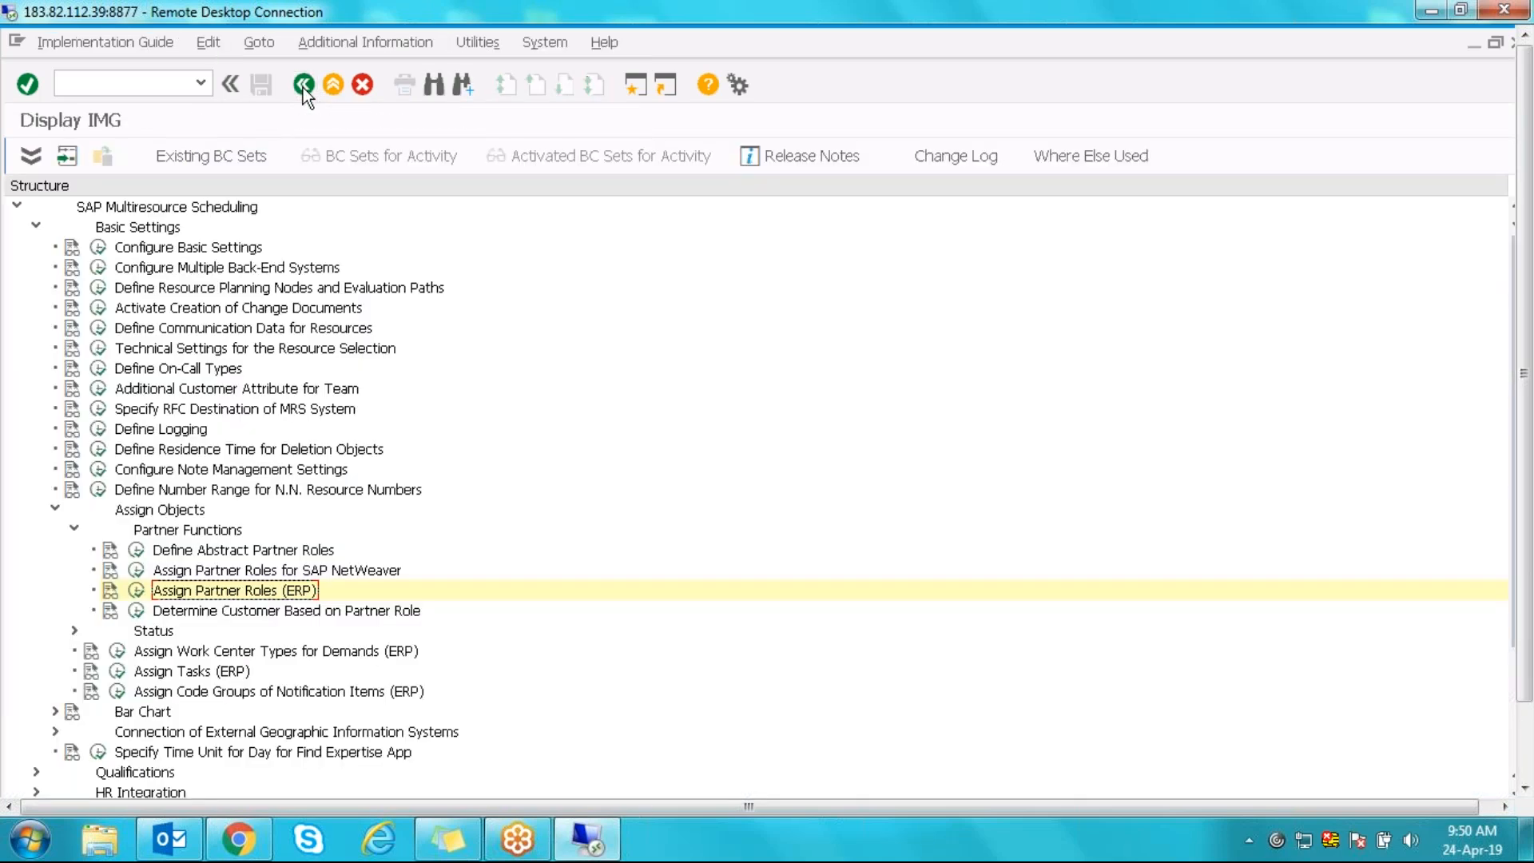
- Collapse Partner Functions and Assign Objects, and expand the Bar Chart node
{"action": "left_click", "coordinate": [71, 529]}
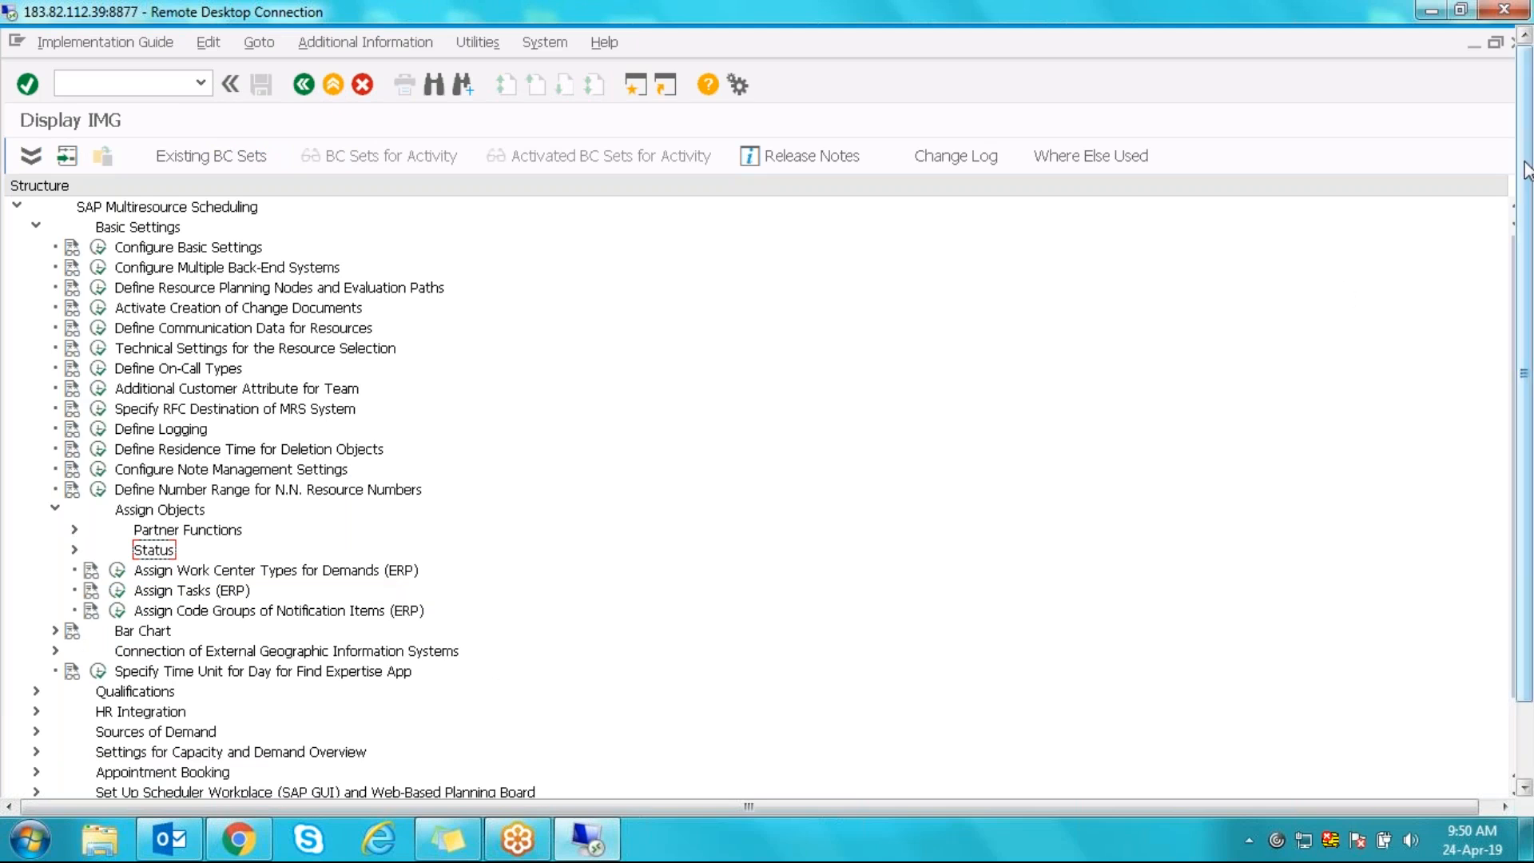
{"action": "left_click_drag", "start_coordinate": [1527, 170], "coordinate": [1526, 258]}
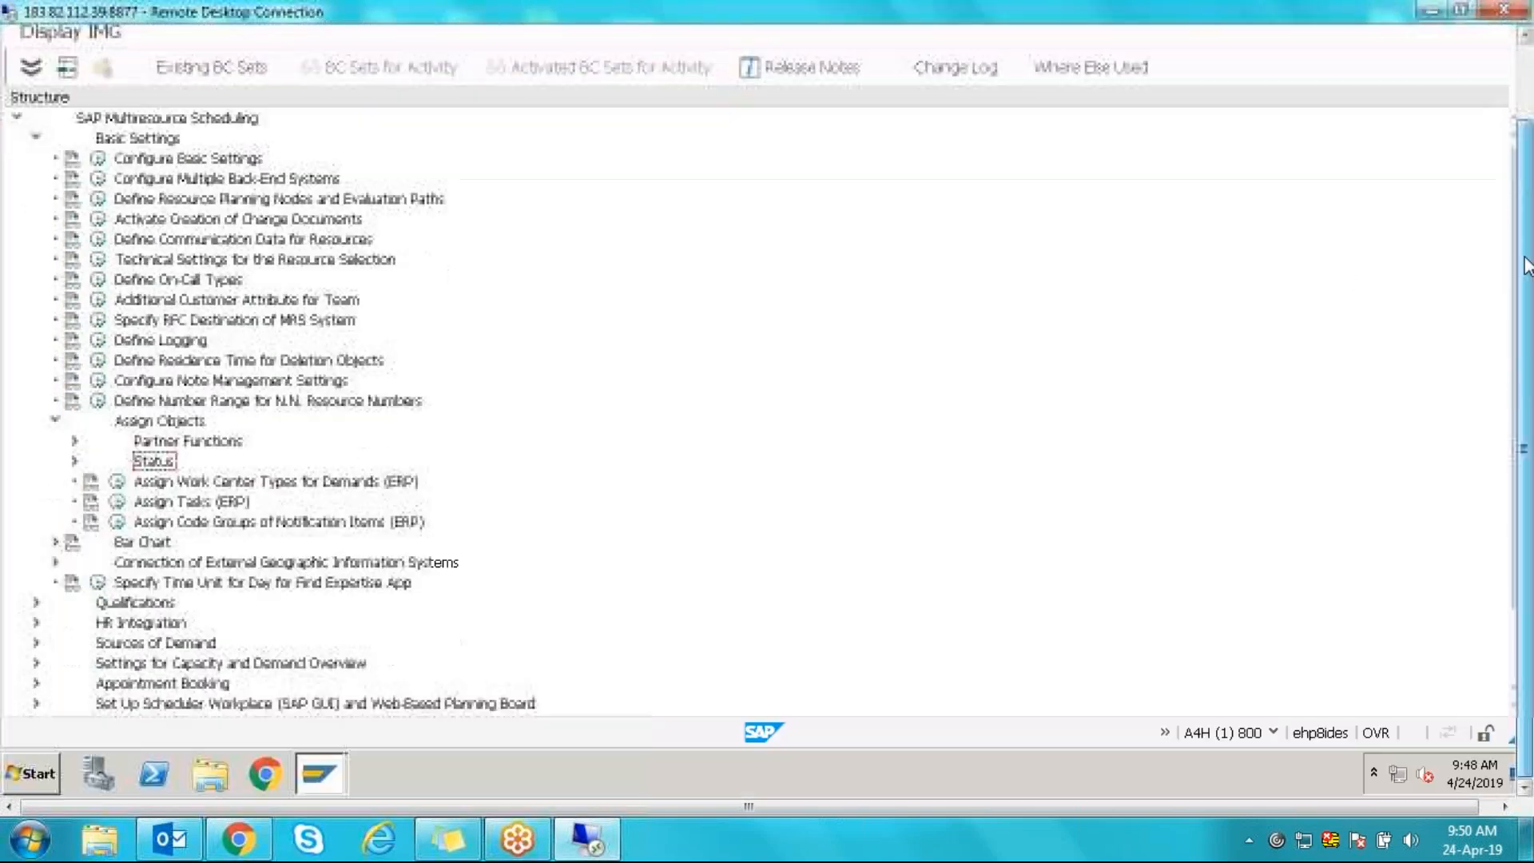
{"action": "left_click", "coordinate": [53, 542]}
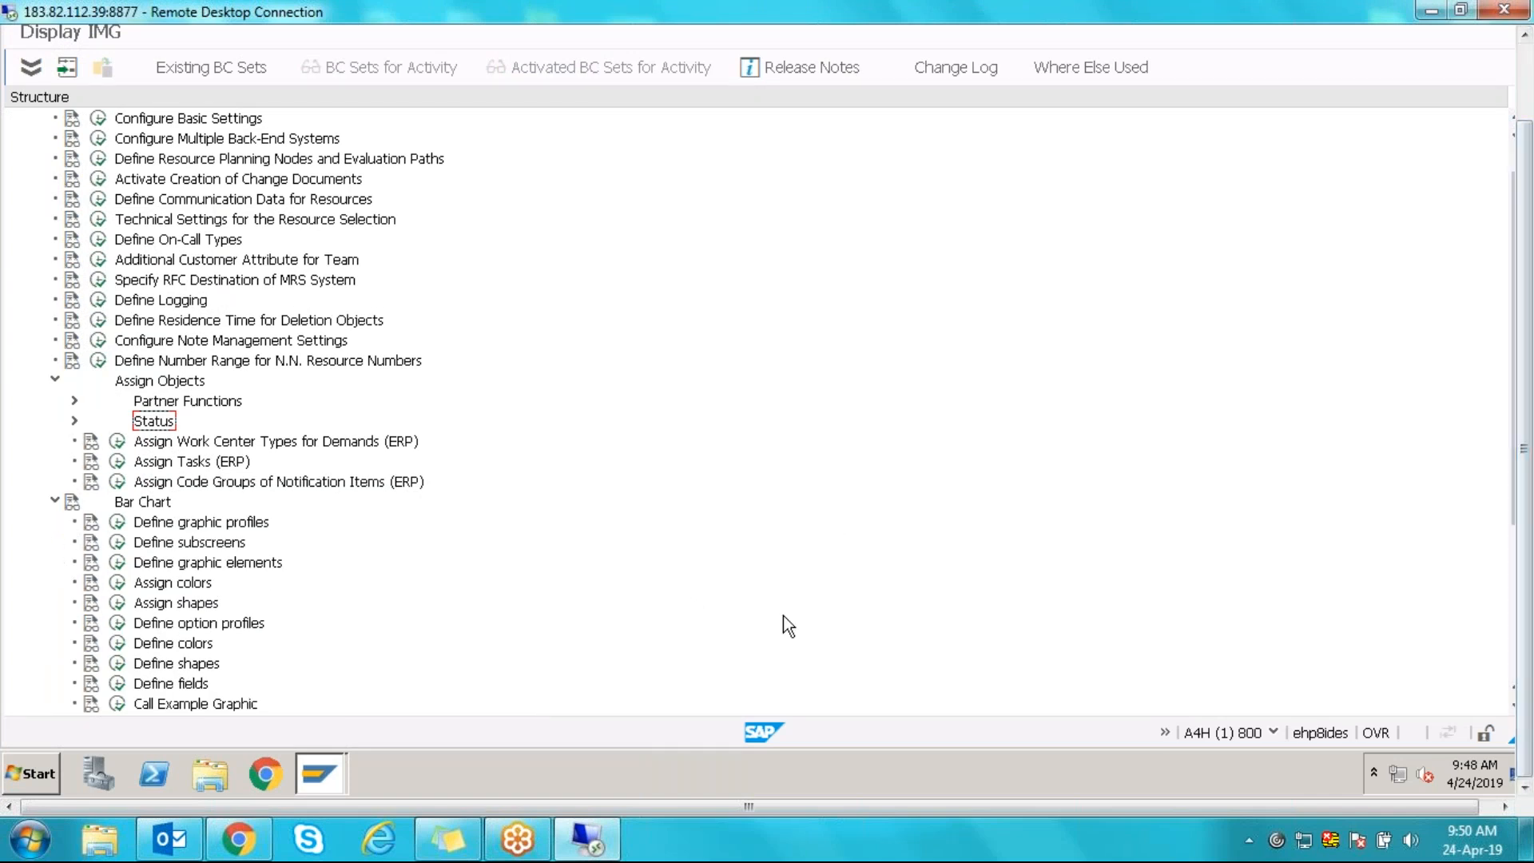
{"action": "left_click", "coordinate": [55, 381]}
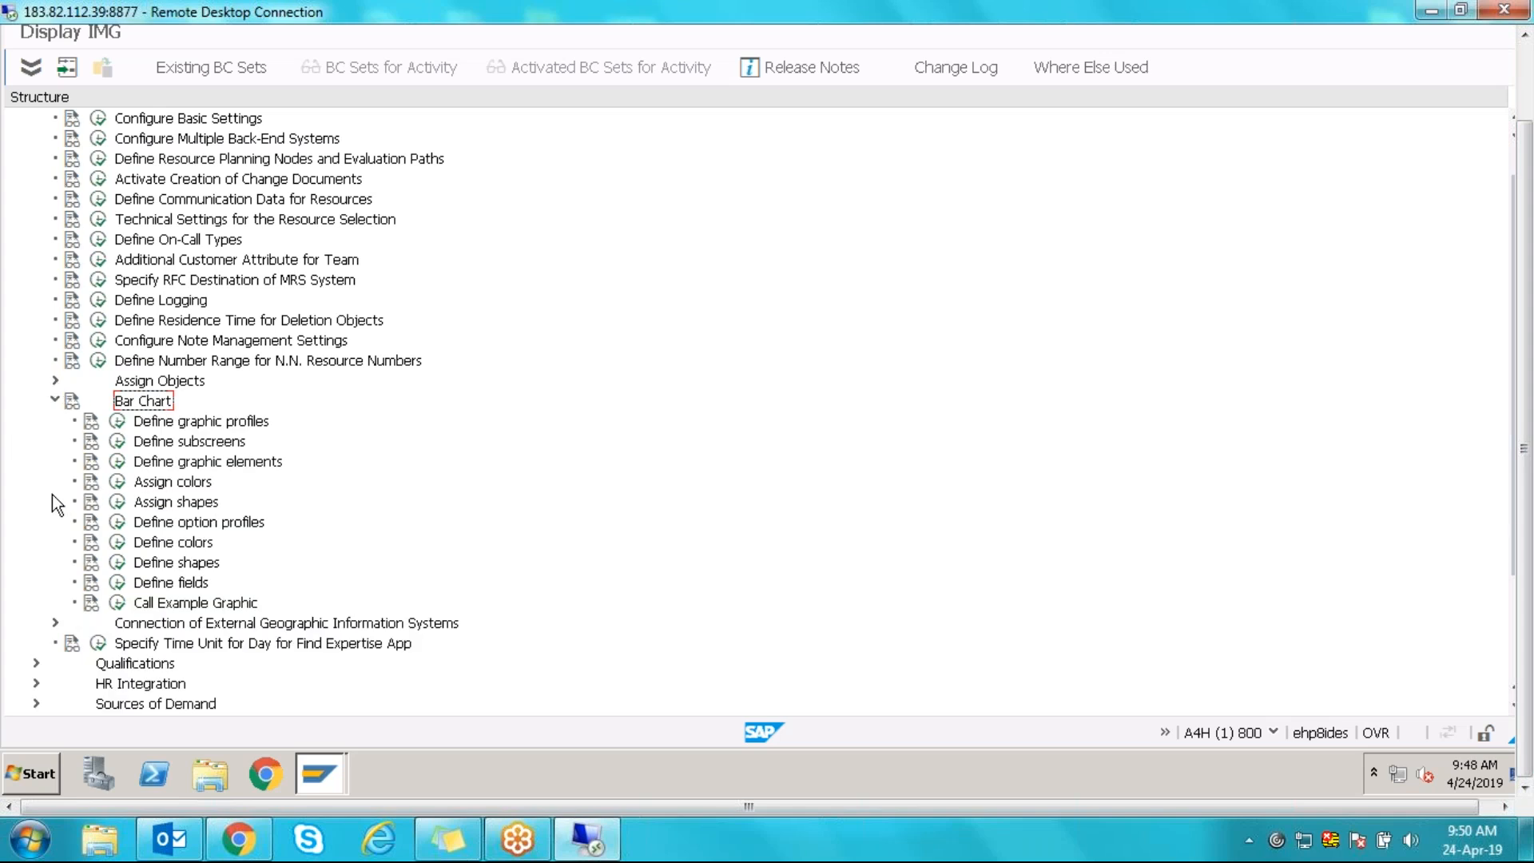
- Run Define graphic profiles and scroll the list down to the MRSS rows
{"action": "left_click", "coordinate": [118, 422]}
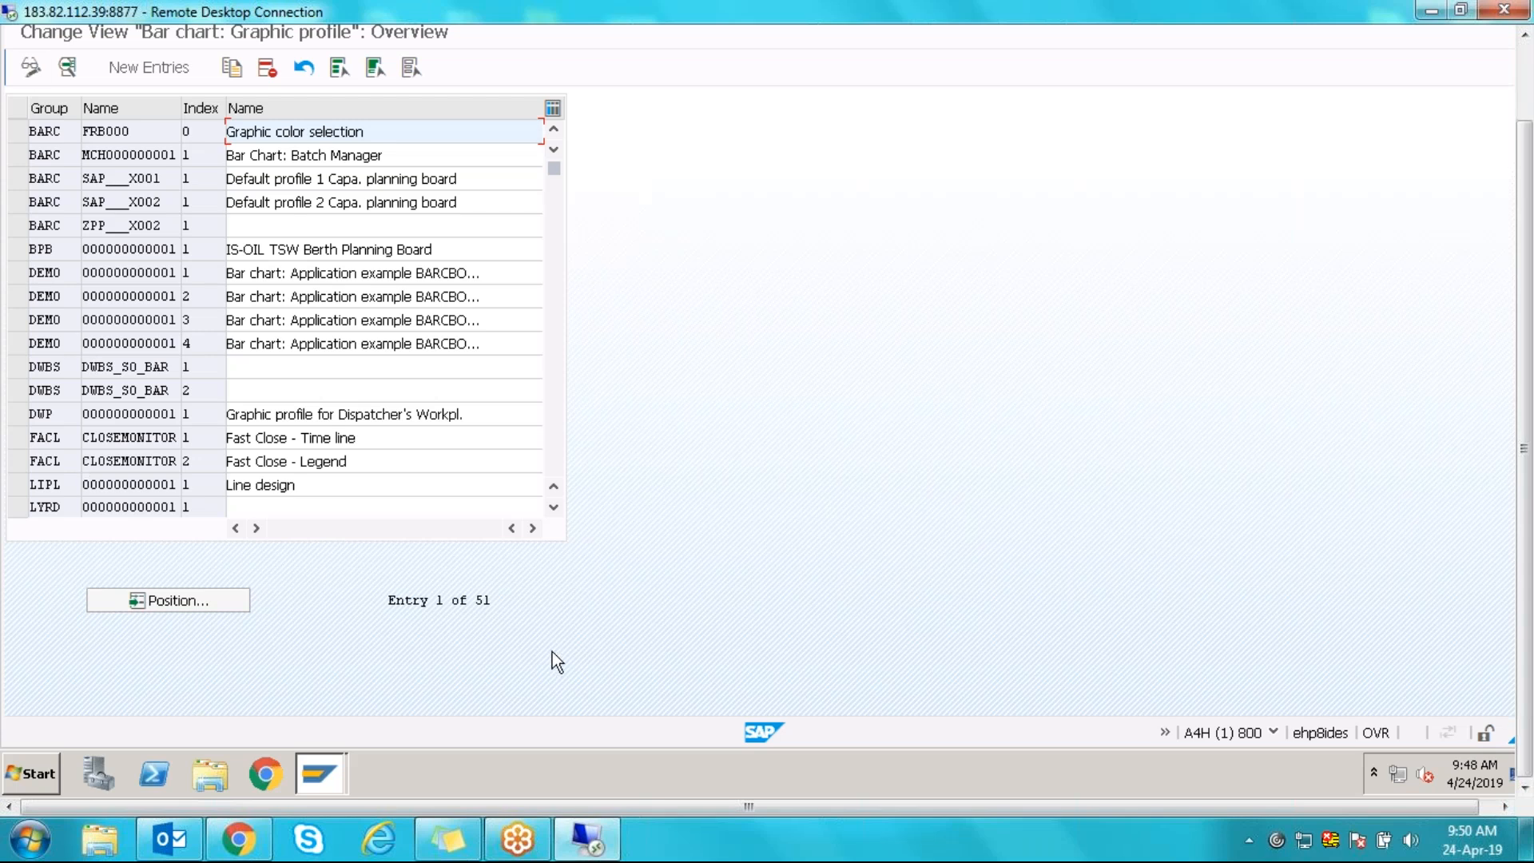
{"action": "left_click", "coordinate": [554, 506]}
{"action": "left_click", "coordinate": [553, 507]}
{"action": "left_click", "coordinate": [554, 506]}
{"action": "left_click", "coordinate": [554, 506]}
{"action": "left_click", "coordinate": [554, 507]}
{"action": "left_click", "coordinate": [554, 507]}
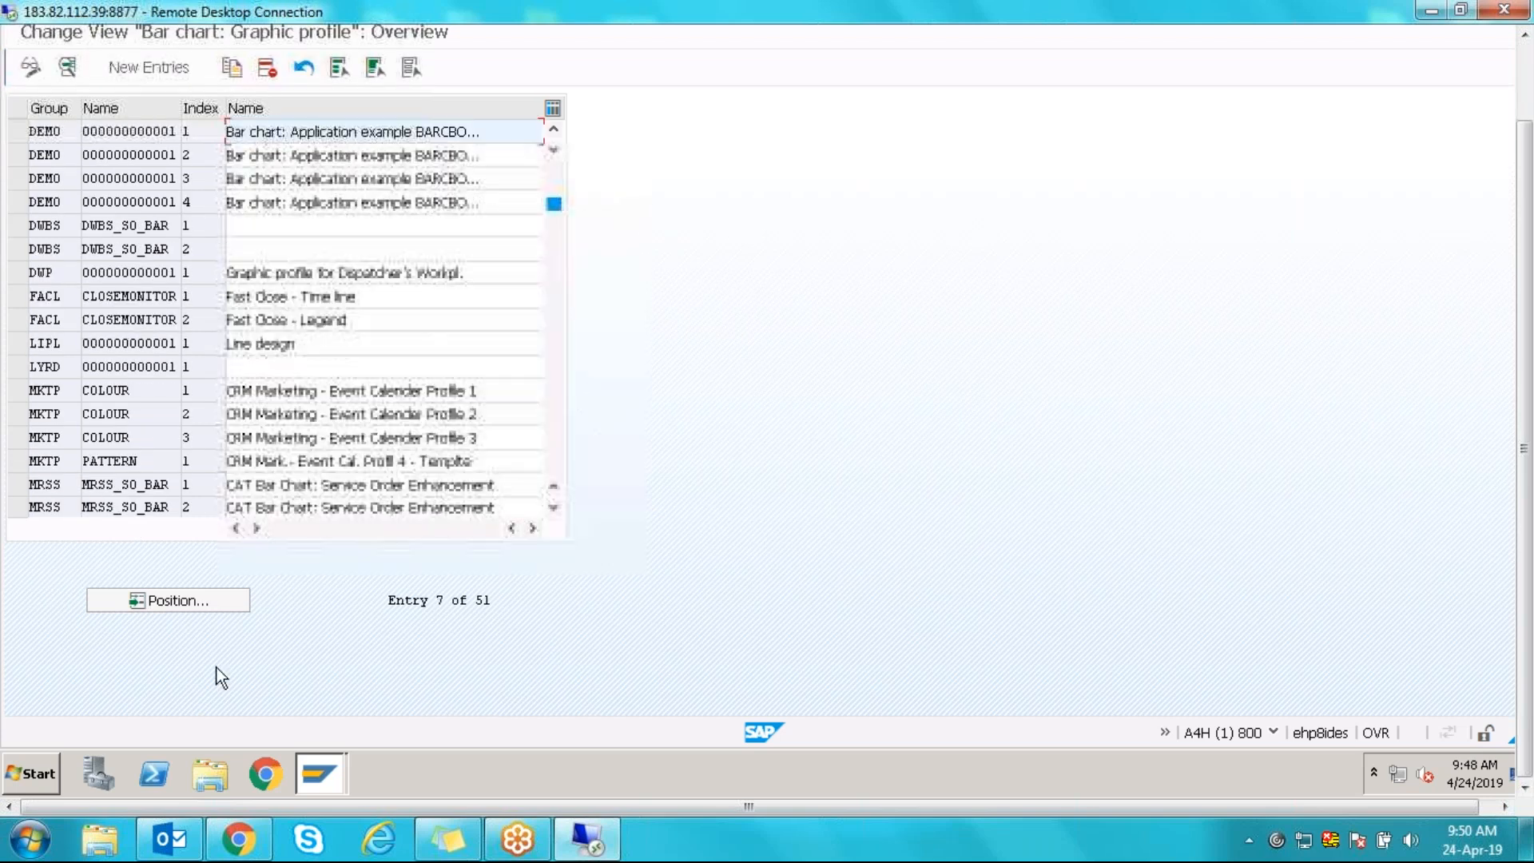
{"action": "left_click", "coordinate": [554, 508]}
{"action": "left_click", "coordinate": [554, 509]}
{"action": "left_click", "coordinate": [553, 508]}
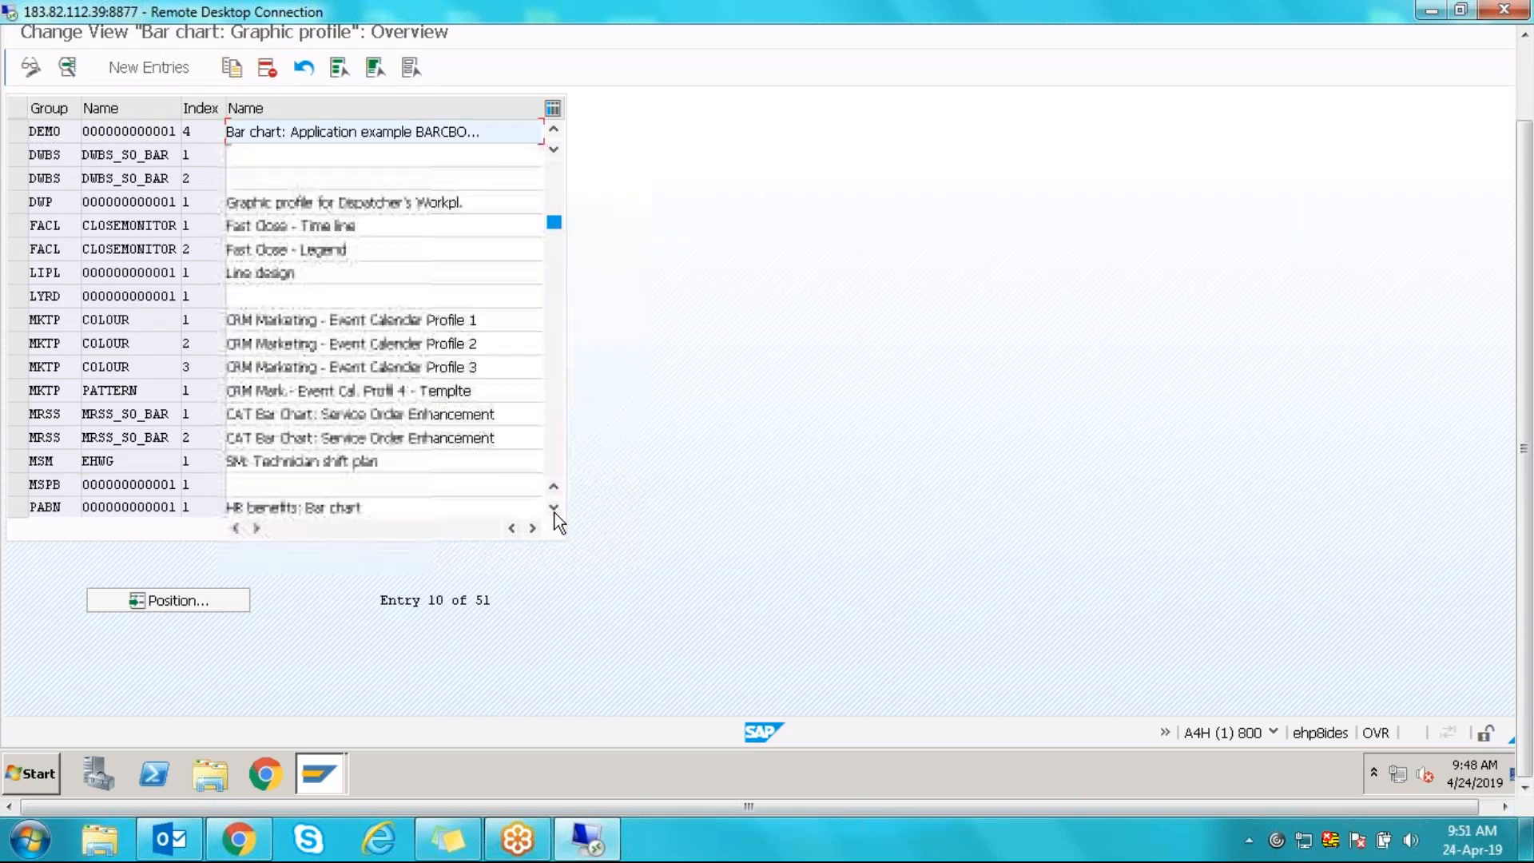
- Select both MRSS_SO_BAR profile rows and open their details
{"action": "left_click", "coordinate": [19, 414]}
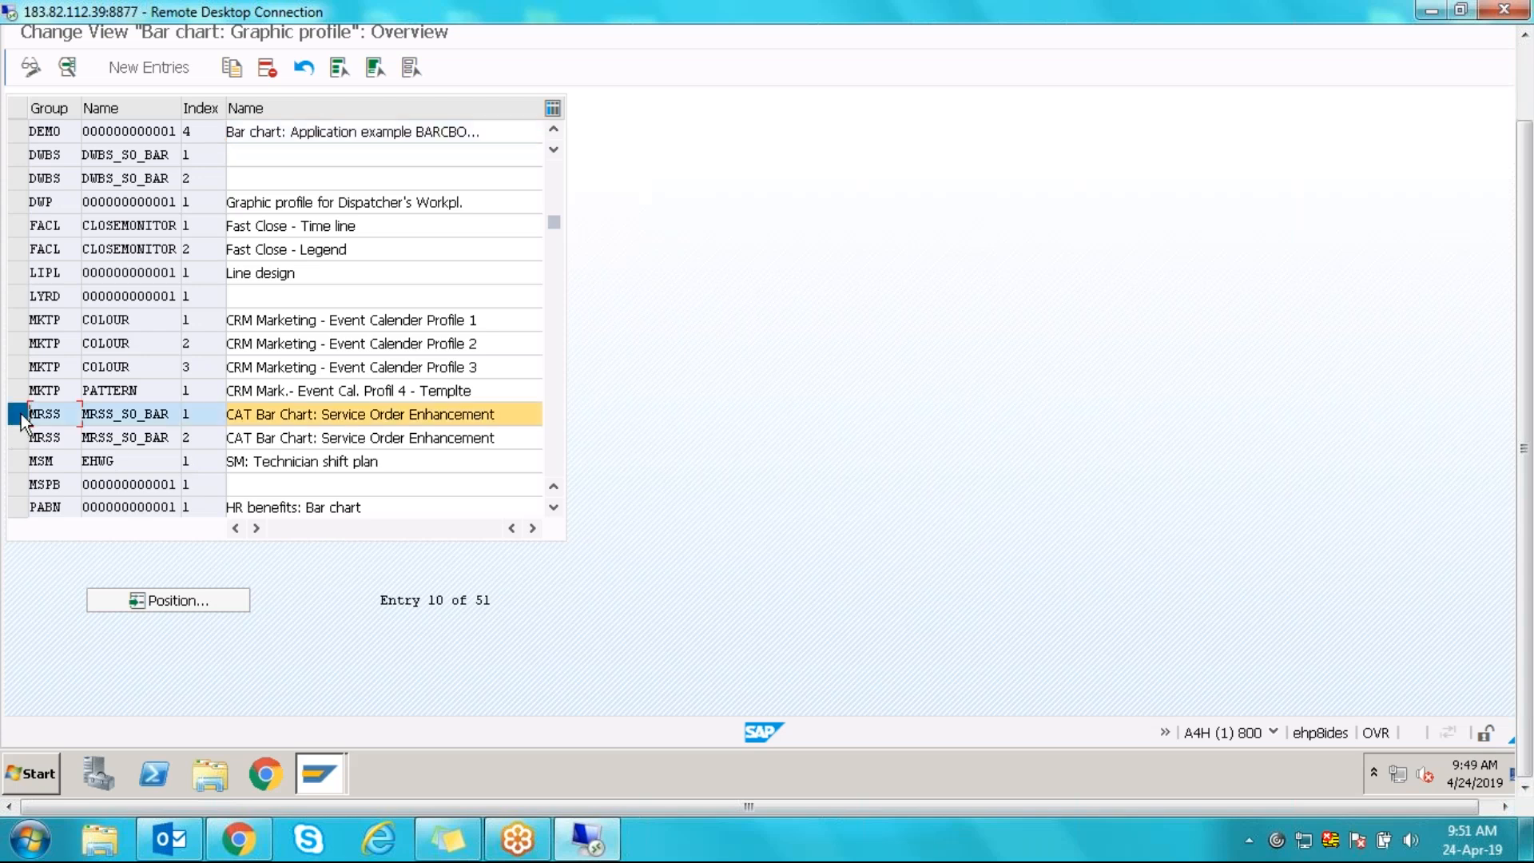
{"action": "left_click", "coordinate": [19, 437]}
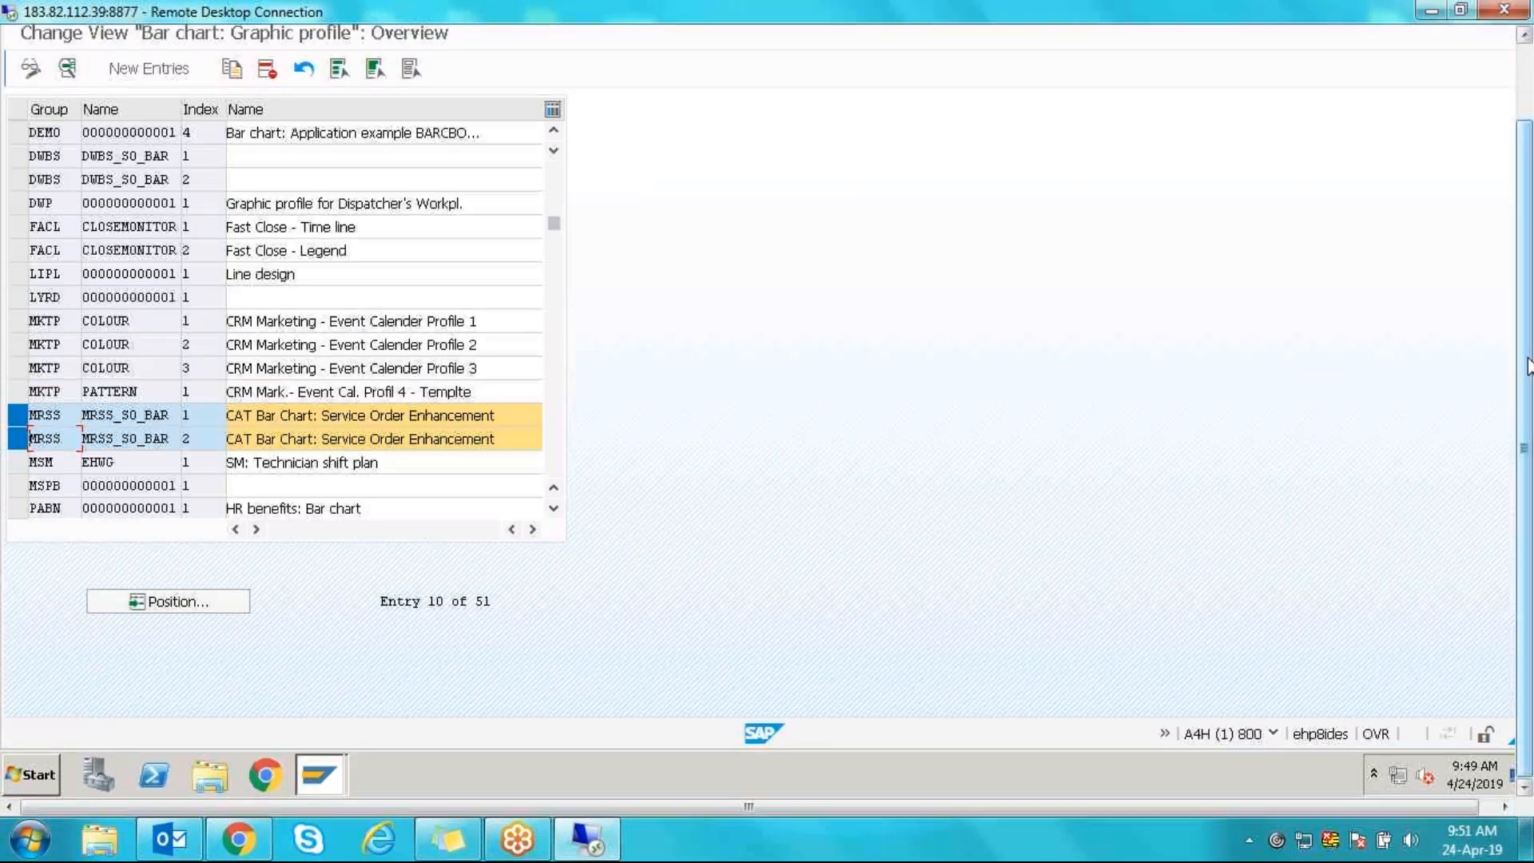
{"action": "left_click_drag", "start_coordinate": [1528, 367], "coordinate": [1530, 268]}
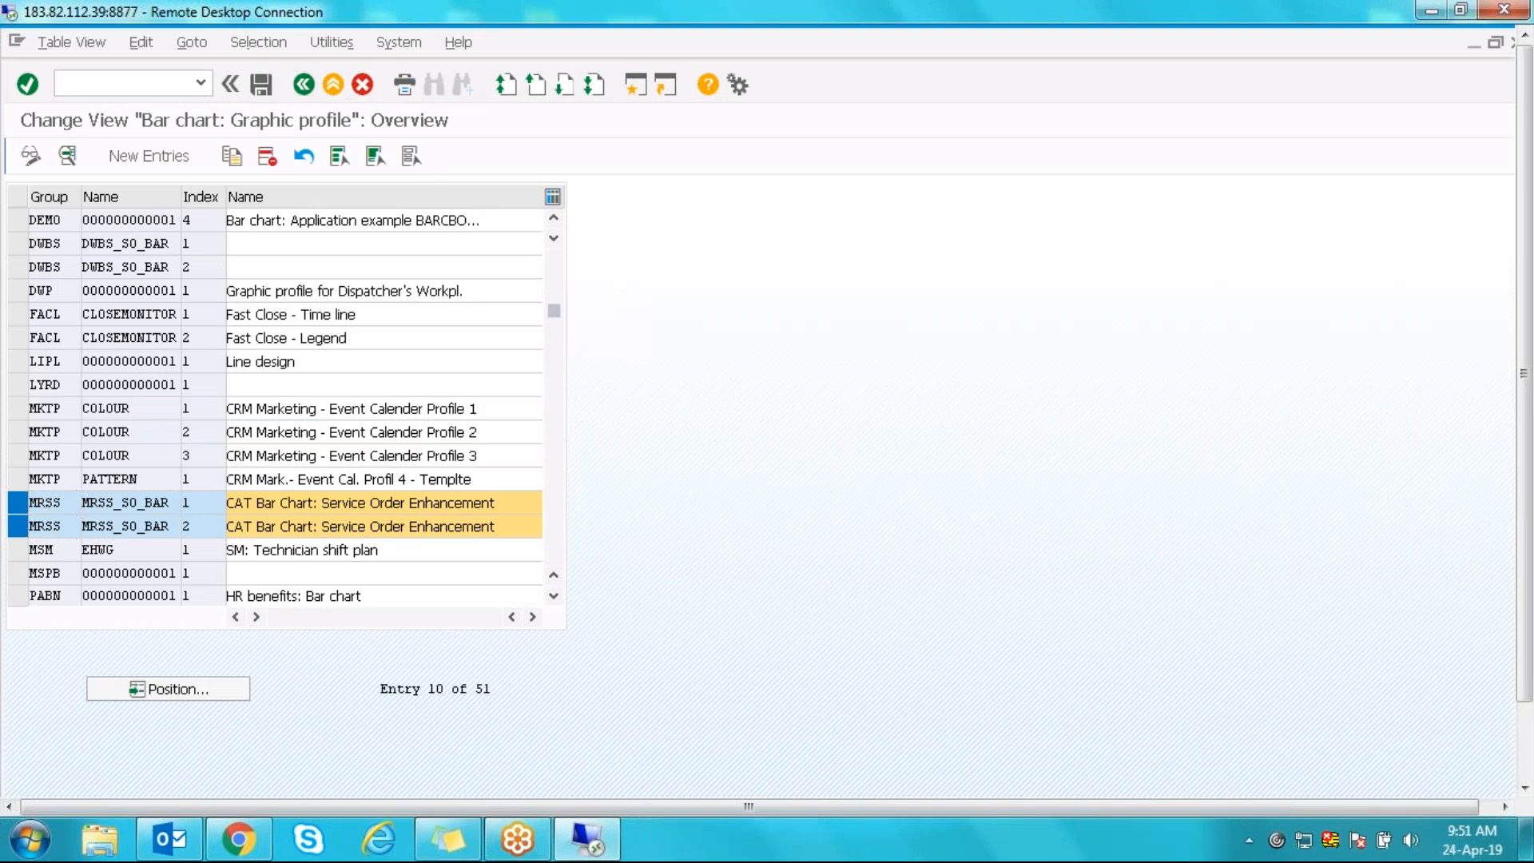
{"action": "left_click", "coordinate": [67, 156]}
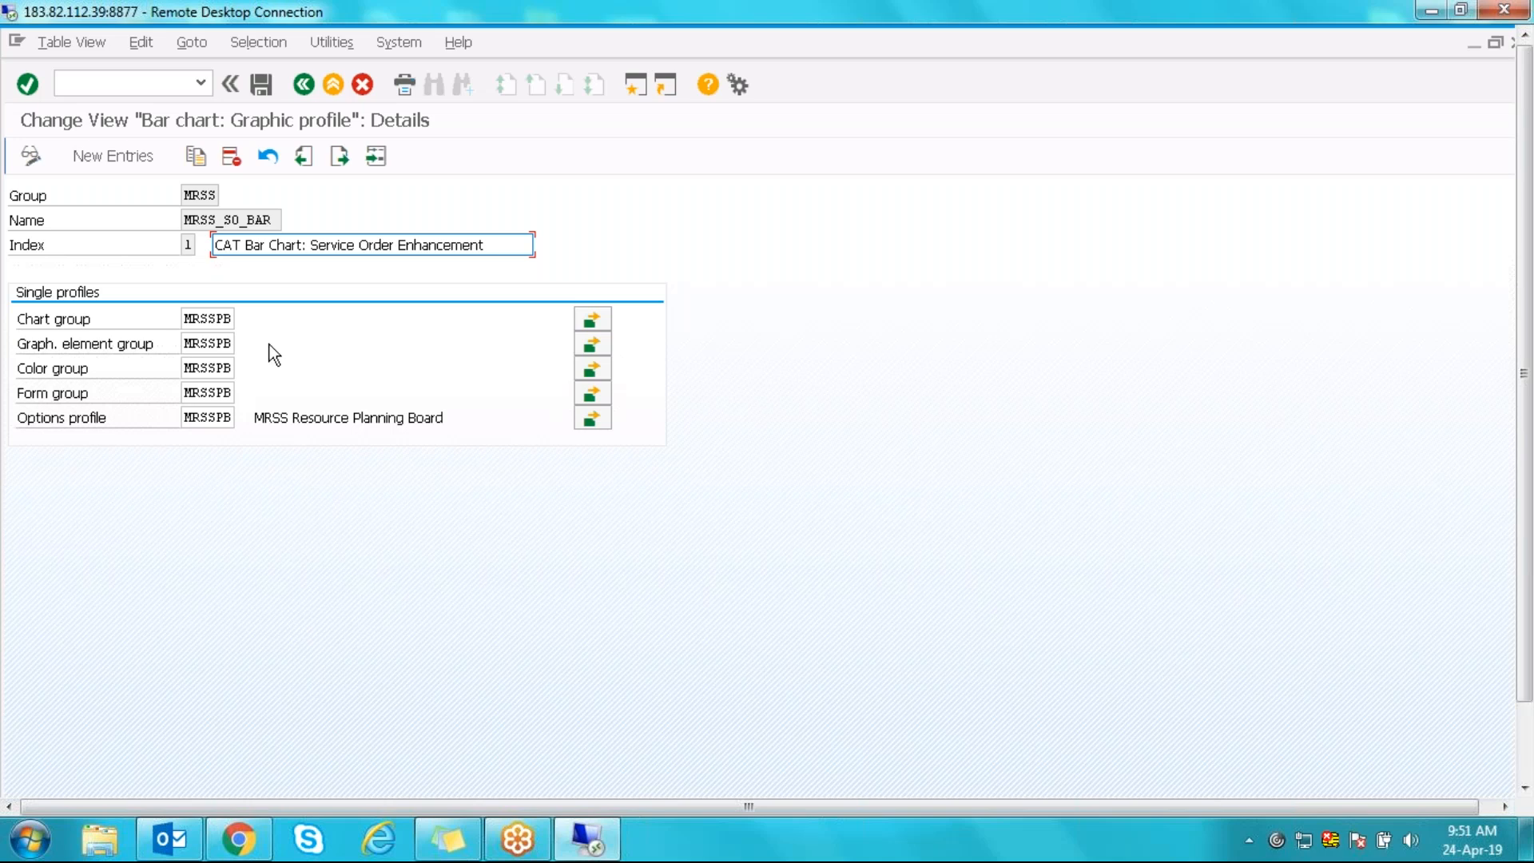
- Check the MRSS group and MRSS_SO_BAR name with MRSSPB single profiles, then go back
{"action": "left_click_drag", "start_coordinate": [183, 195], "coordinate": [216, 195]}
{"action": "left_click", "coordinate": [205, 223]}
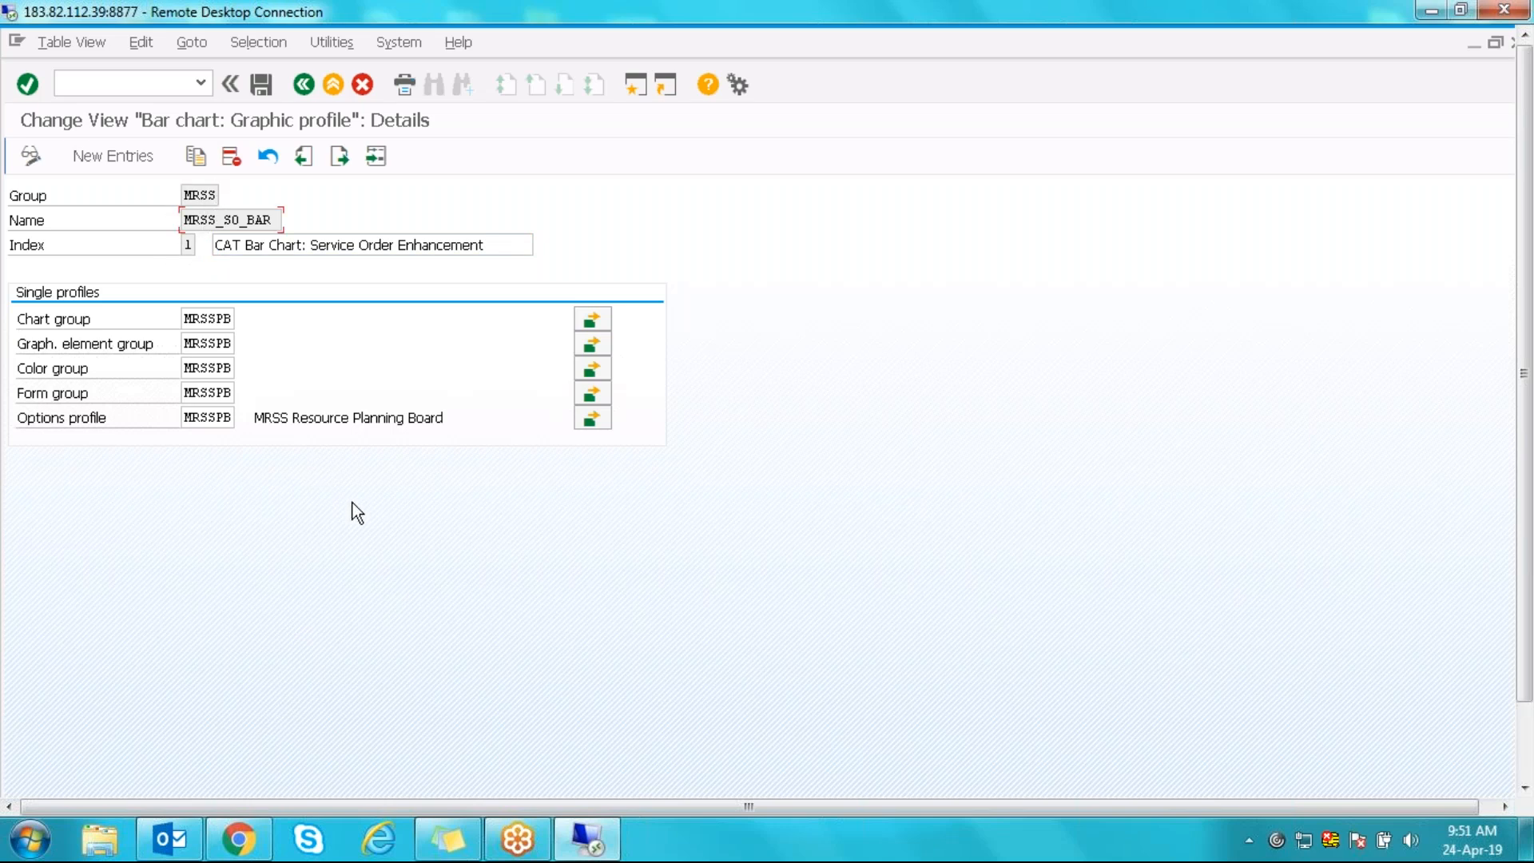
{"action": "left_click", "coordinate": [309, 85]}
- Return to the IMG tree, collapse Bar Chart and expand Set Up Scheduler Workplace
{"action": "left_click", "coordinate": [305, 85]}
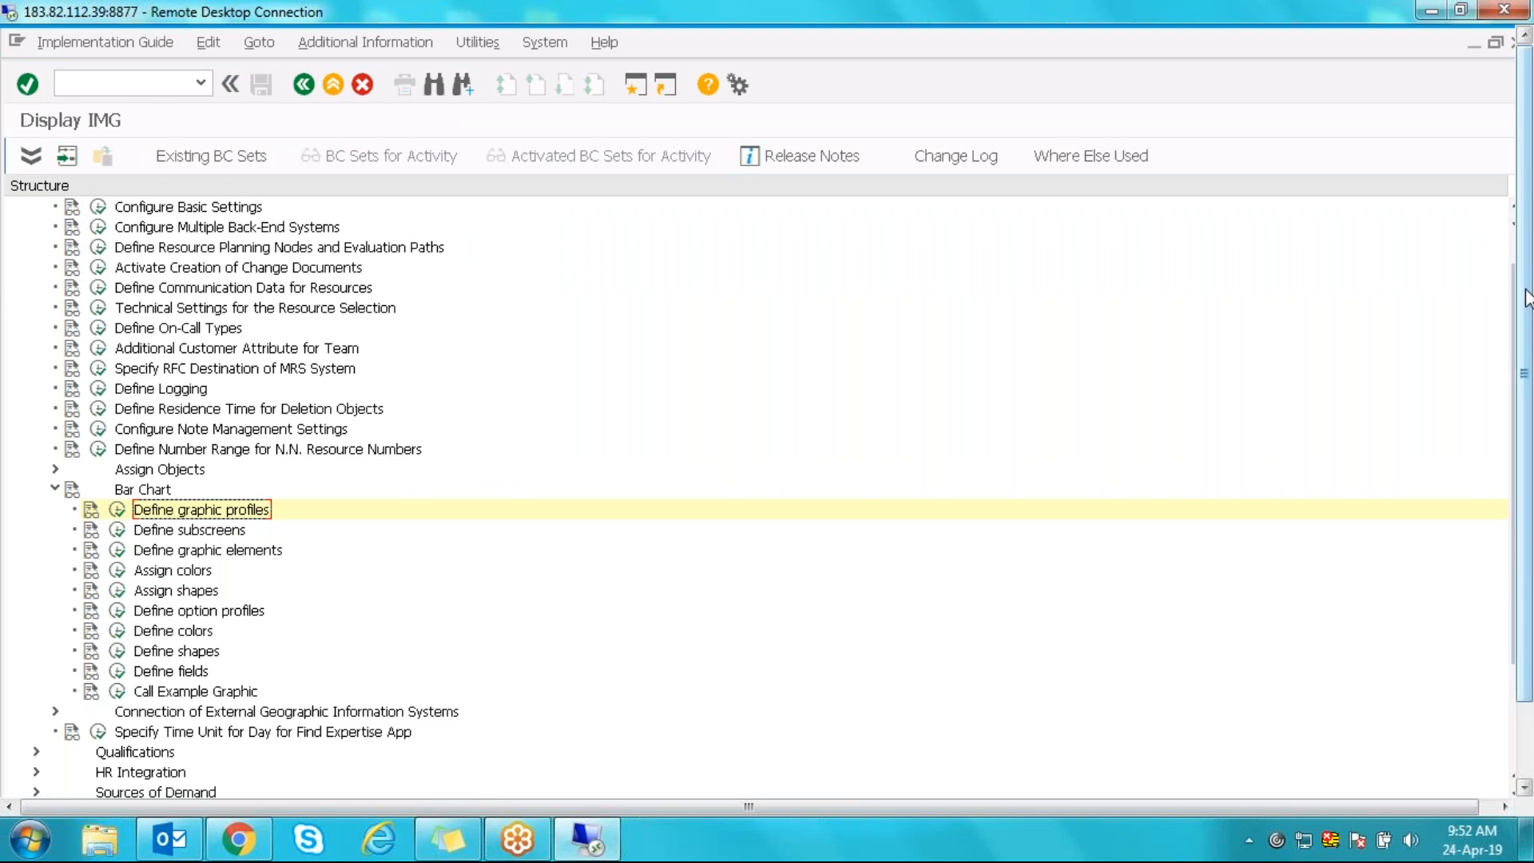
{"action": "left_click_drag", "start_coordinate": [1527, 284], "coordinate": [1527, 360]}
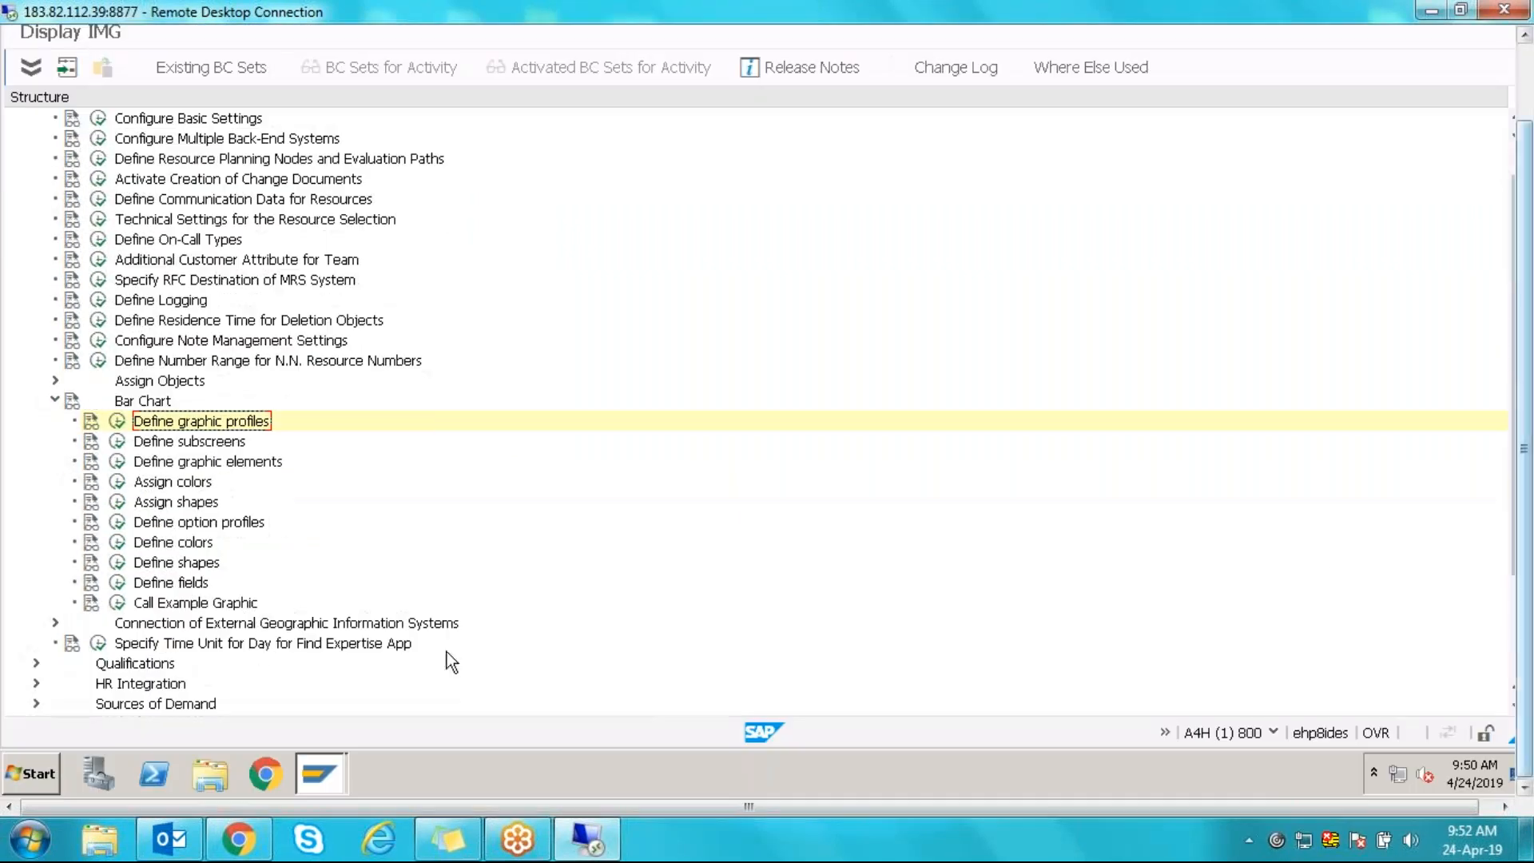
{"action": "left_click", "coordinate": [54, 400]}
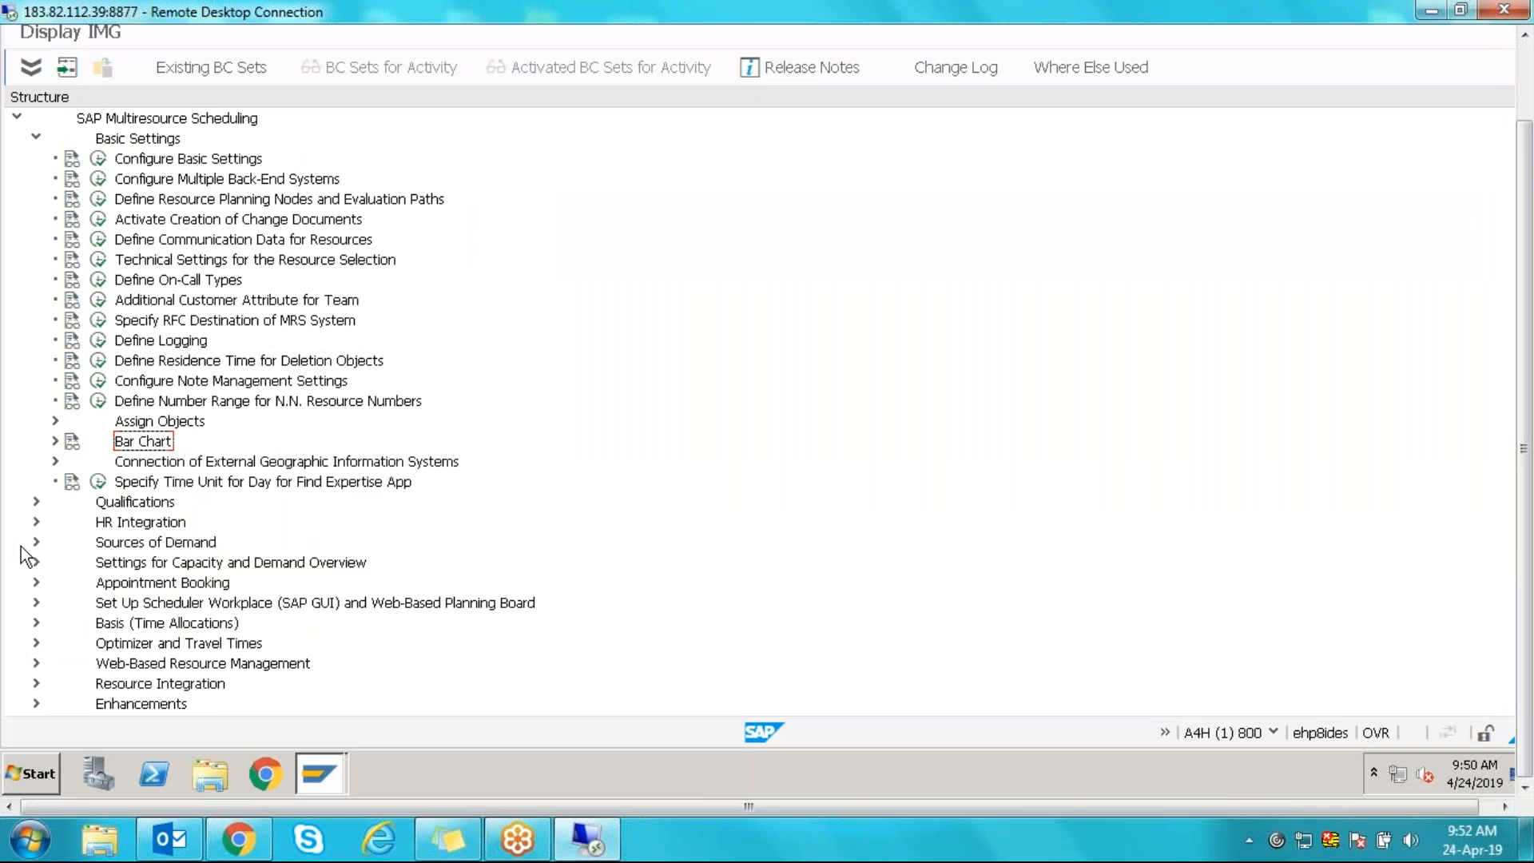
{"action": "left_click", "coordinate": [36, 602]}
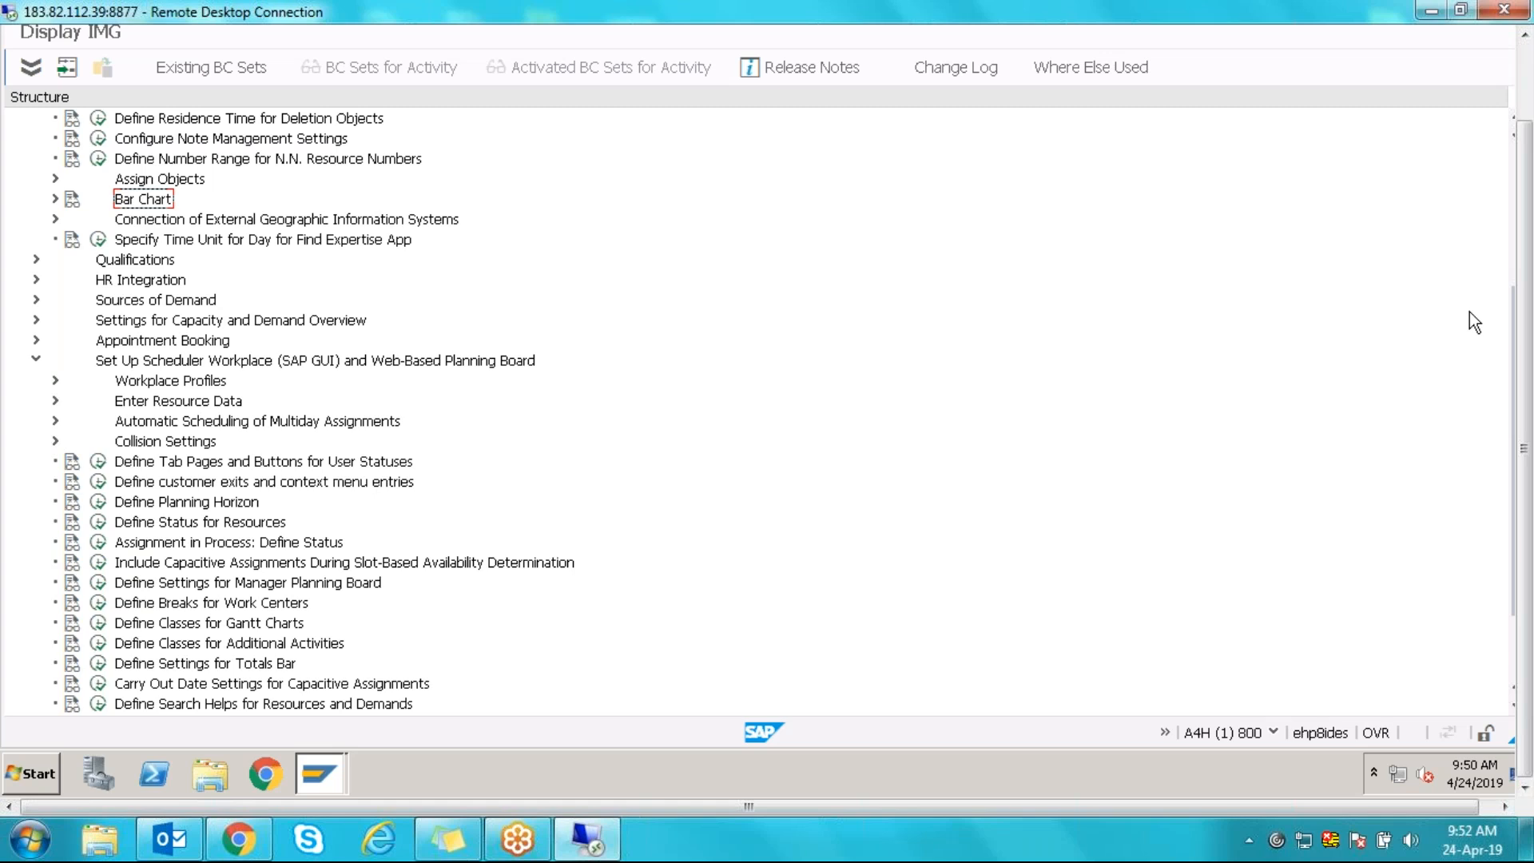
- Expand Workplace Profiles and run Define Profiles of User Interface
{"action": "left_click_drag", "start_coordinate": [1519, 336], "coordinate": [1514, 409]}
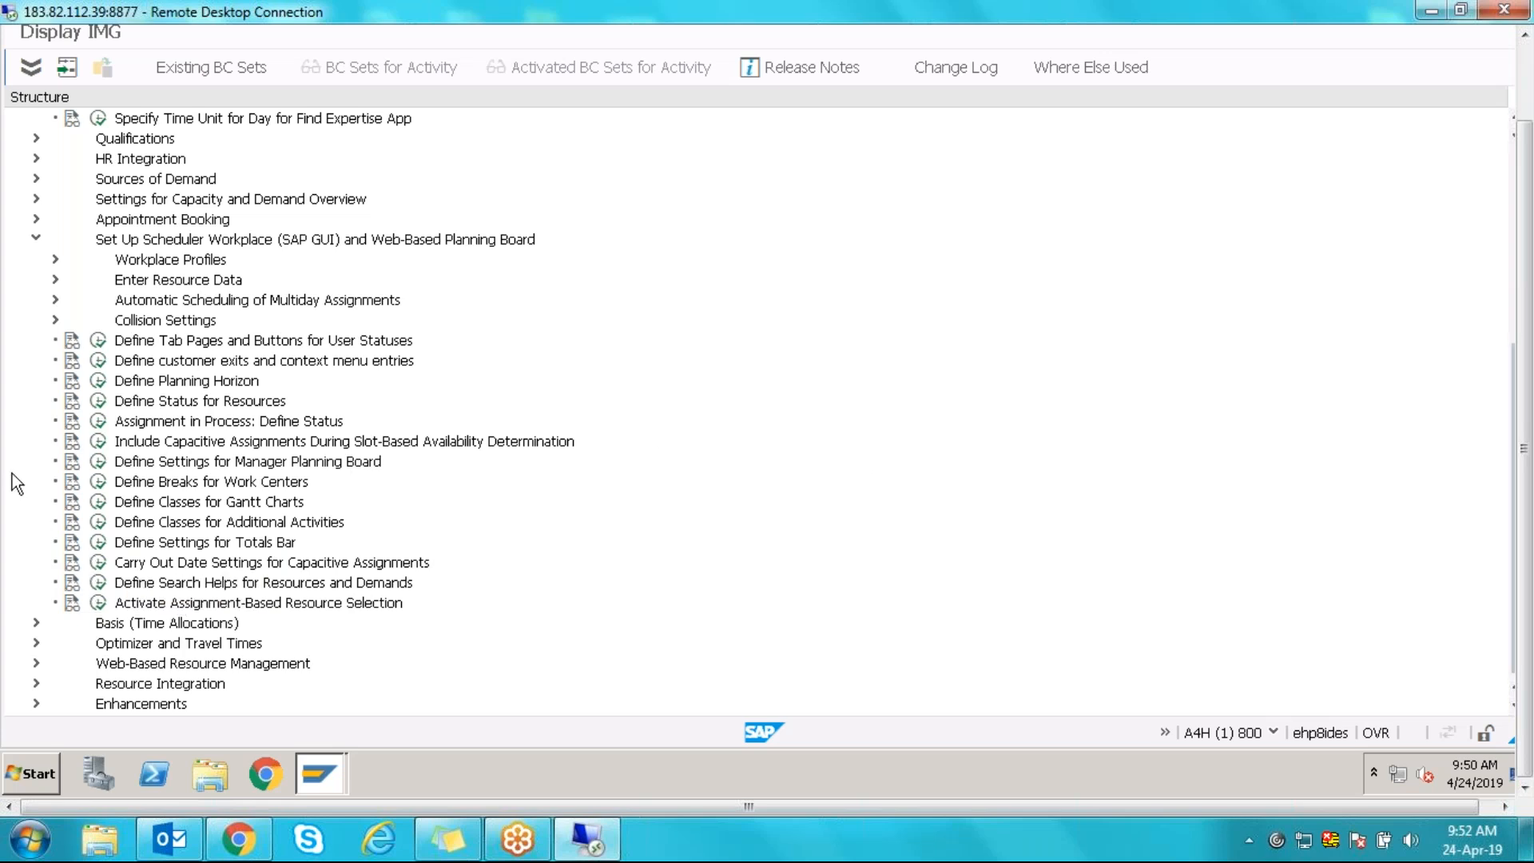
{"action": "left_click", "coordinate": [55, 259]}
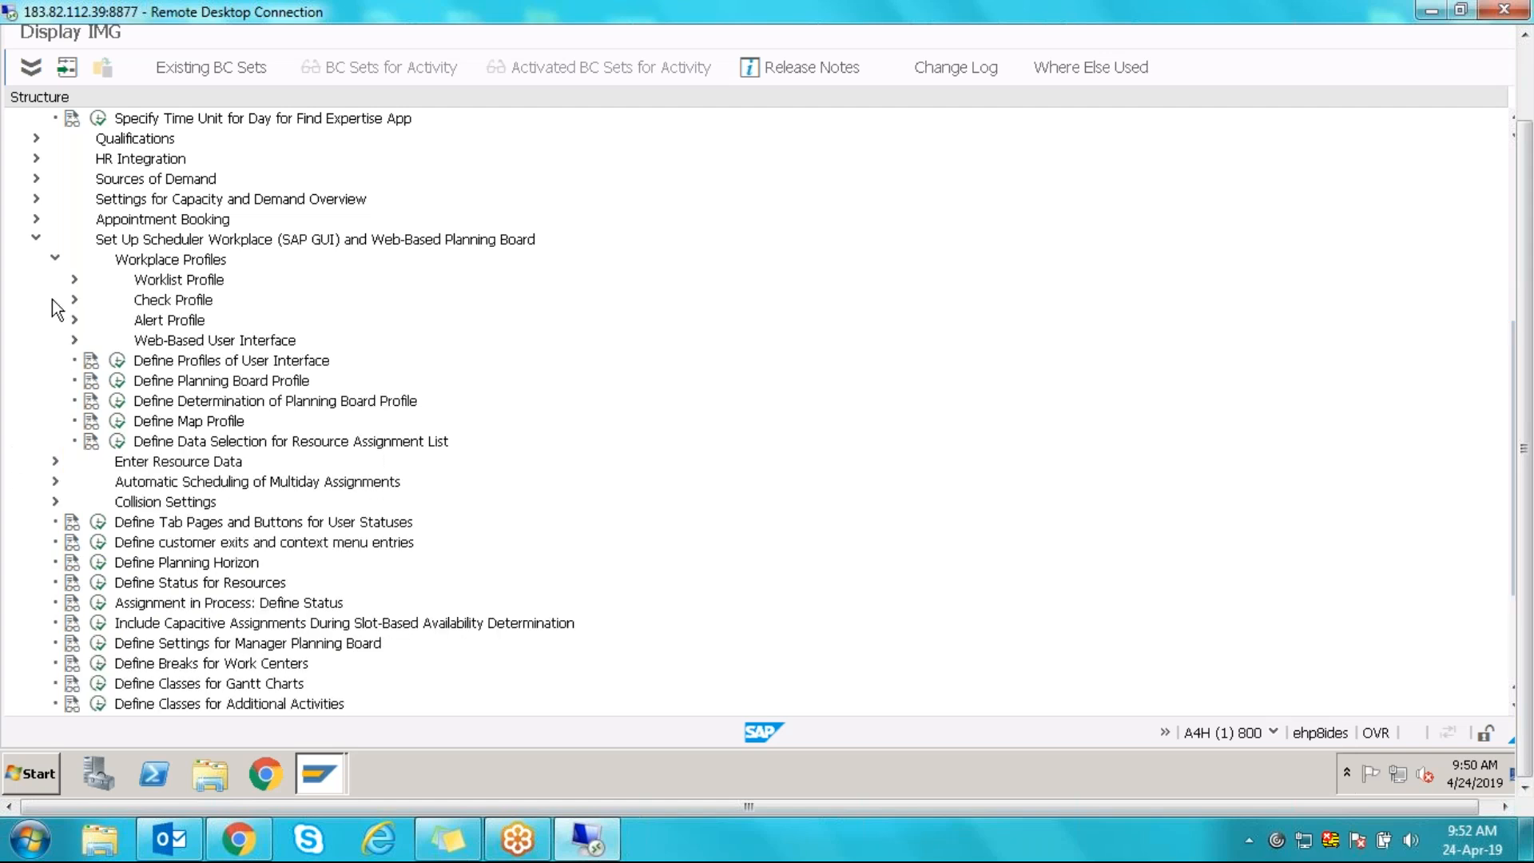
{"action": "left_click", "coordinate": [186, 362]}
{"action": "left_click", "coordinate": [117, 360]}
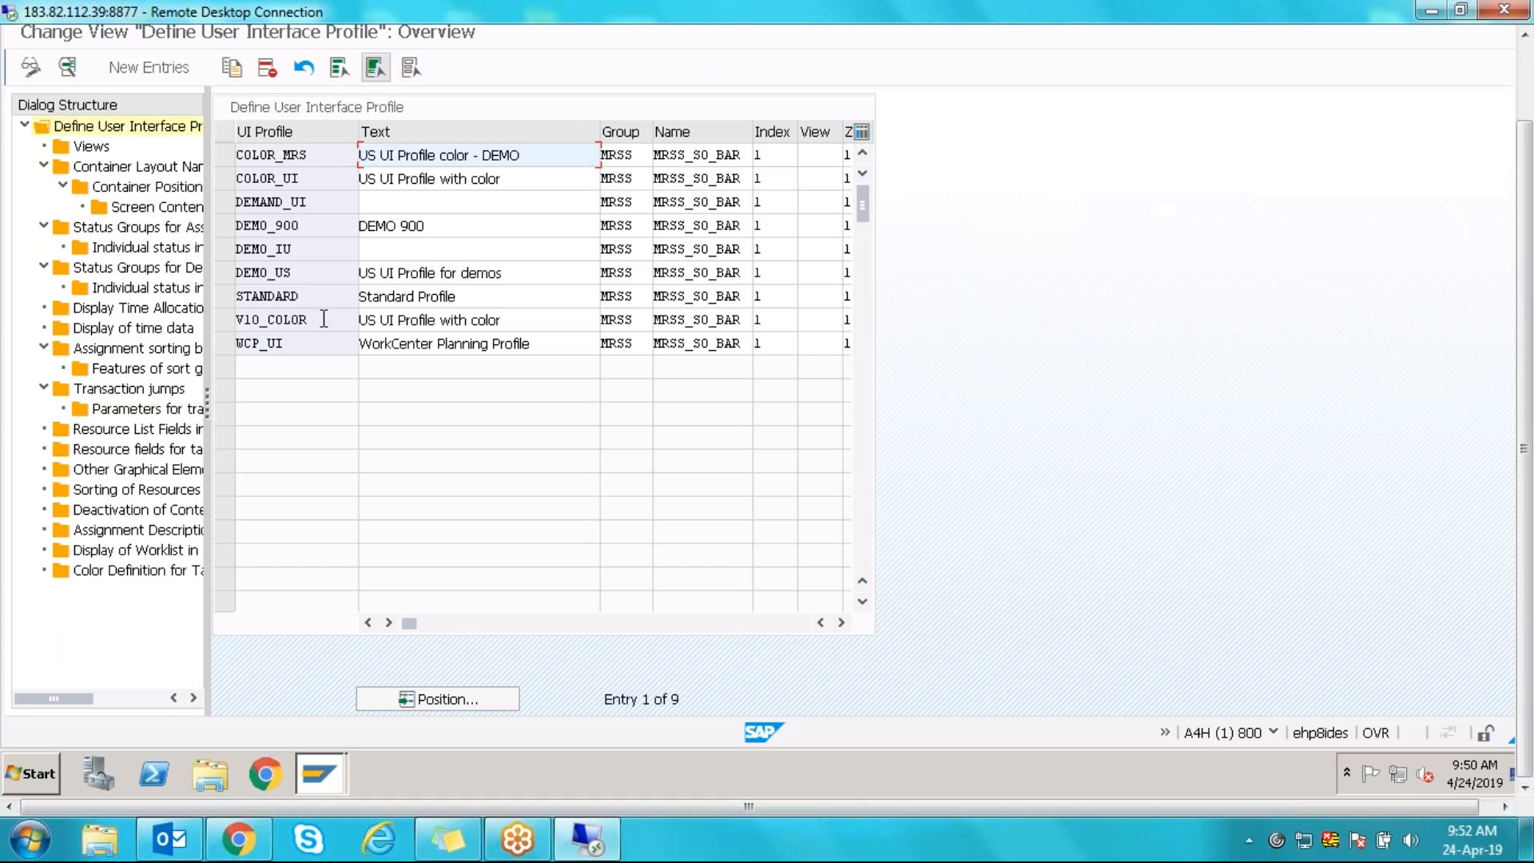
- Open the STANDARD UI profile and look up its graphical profile MRSS_SO_BAR in the value list
{"action": "left_click", "coordinate": [267, 296]}
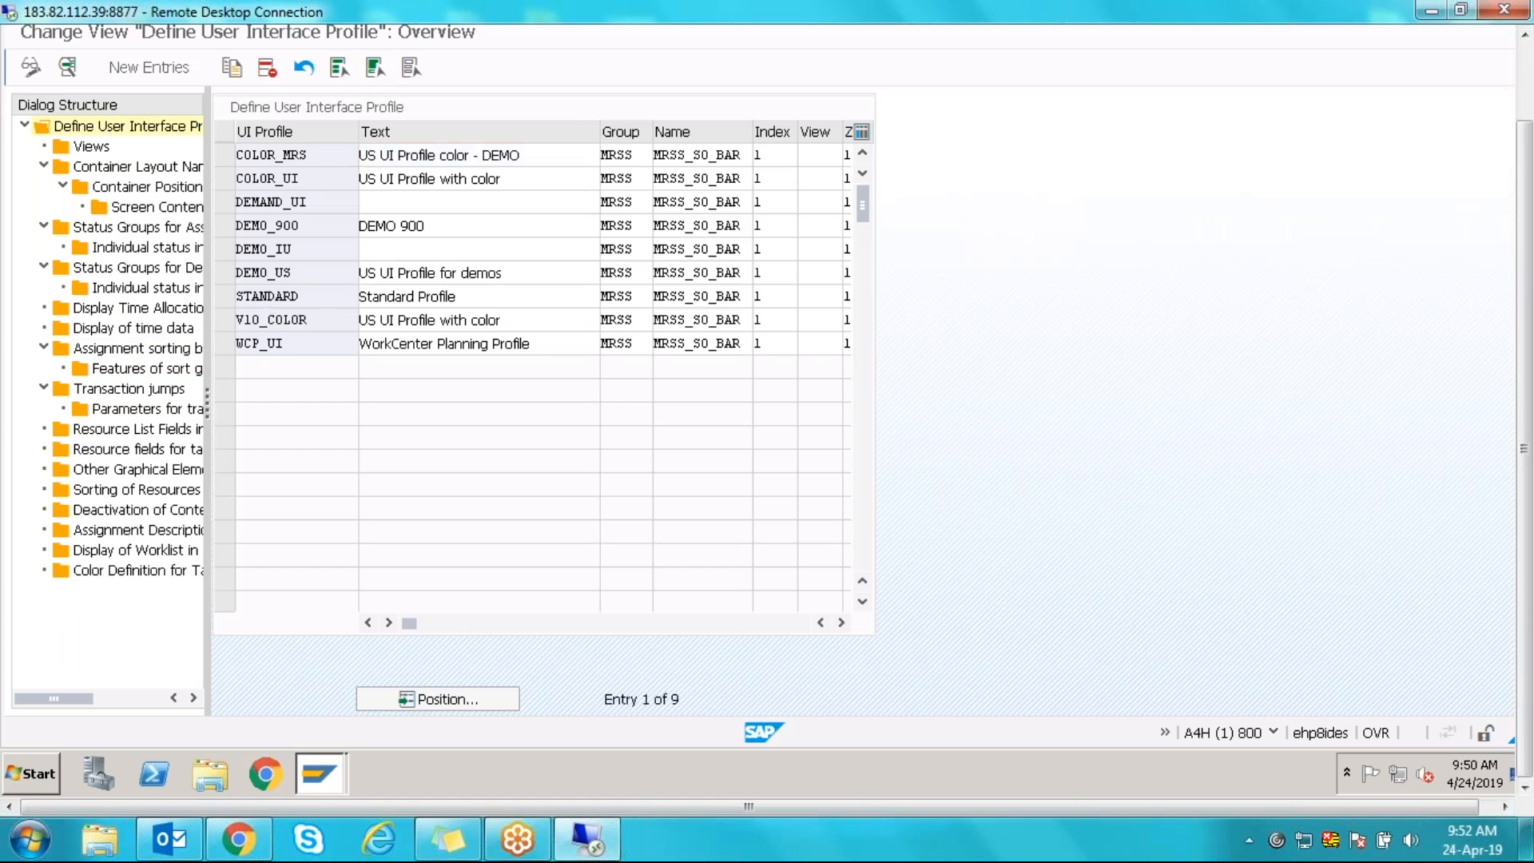
{"action": "double_click", "coordinate": [267, 296]}
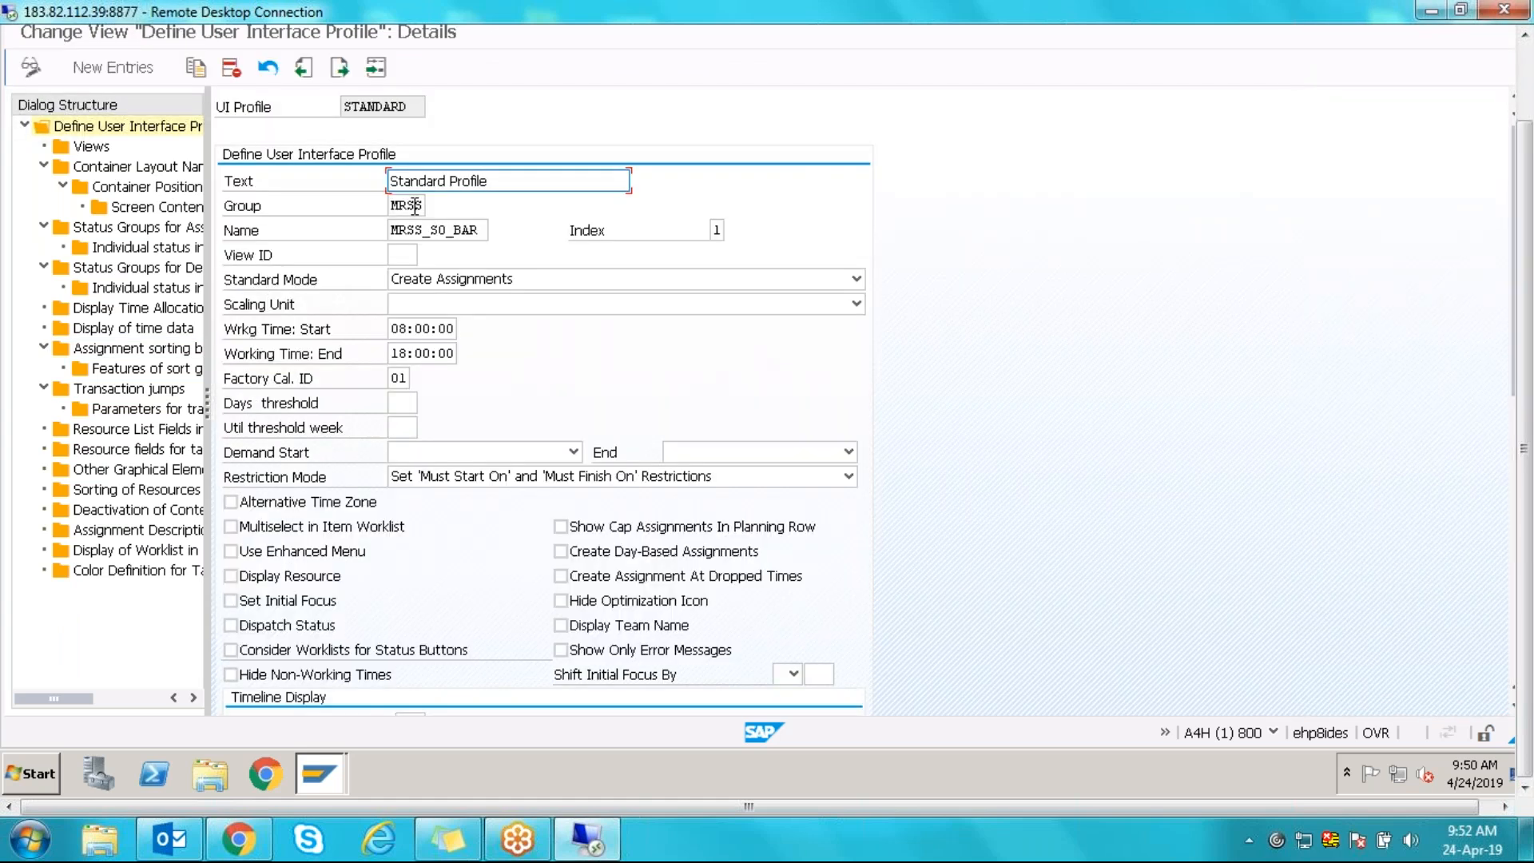
{"action": "left_click", "coordinate": [416, 205]}
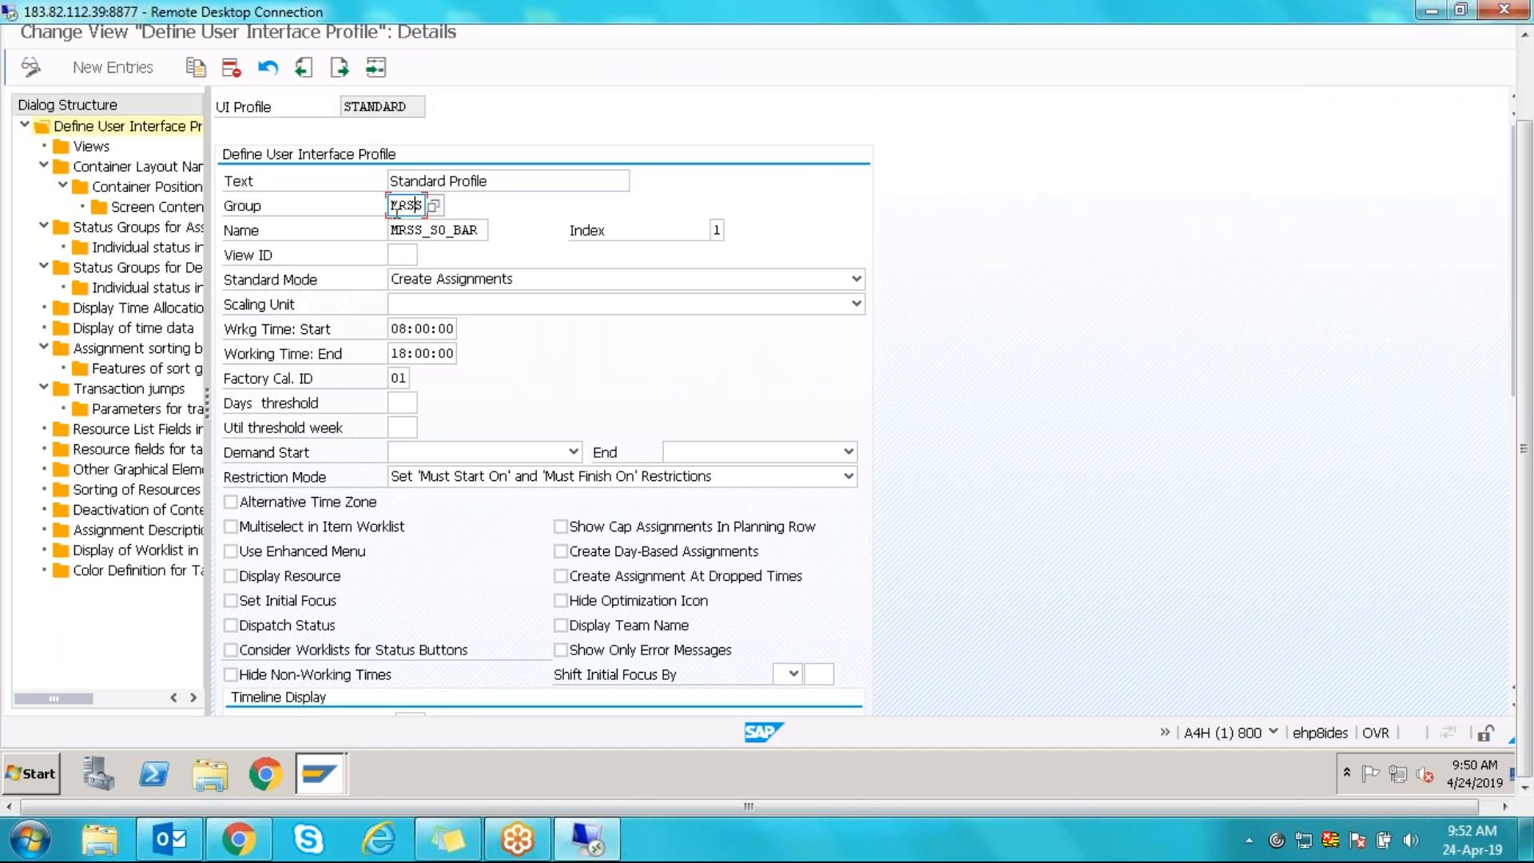
{"action": "left_click", "coordinate": [482, 231]}
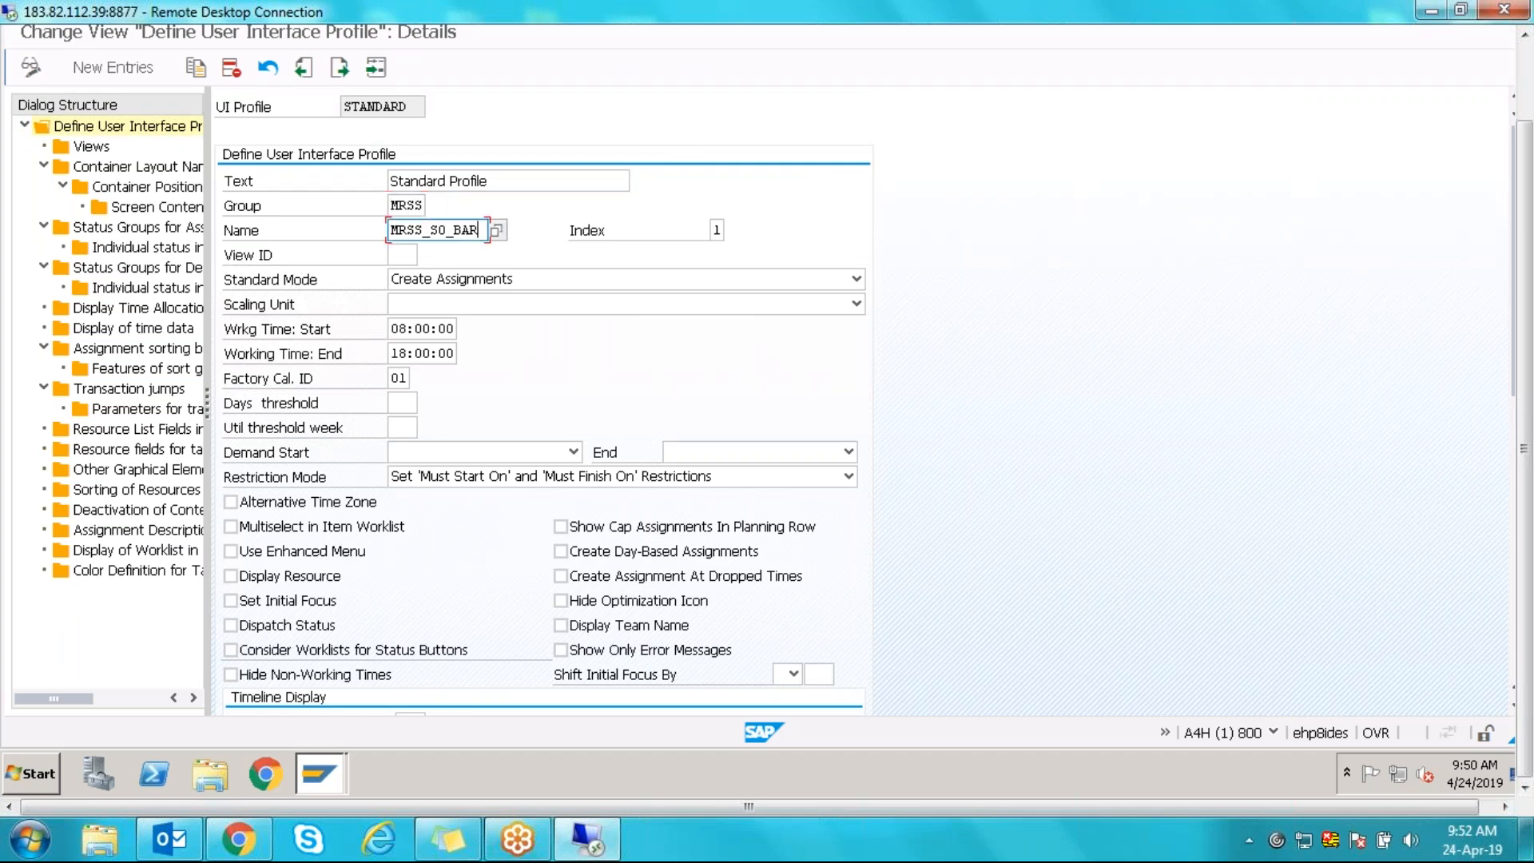
{"action": "left_click", "coordinate": [497, 231]}
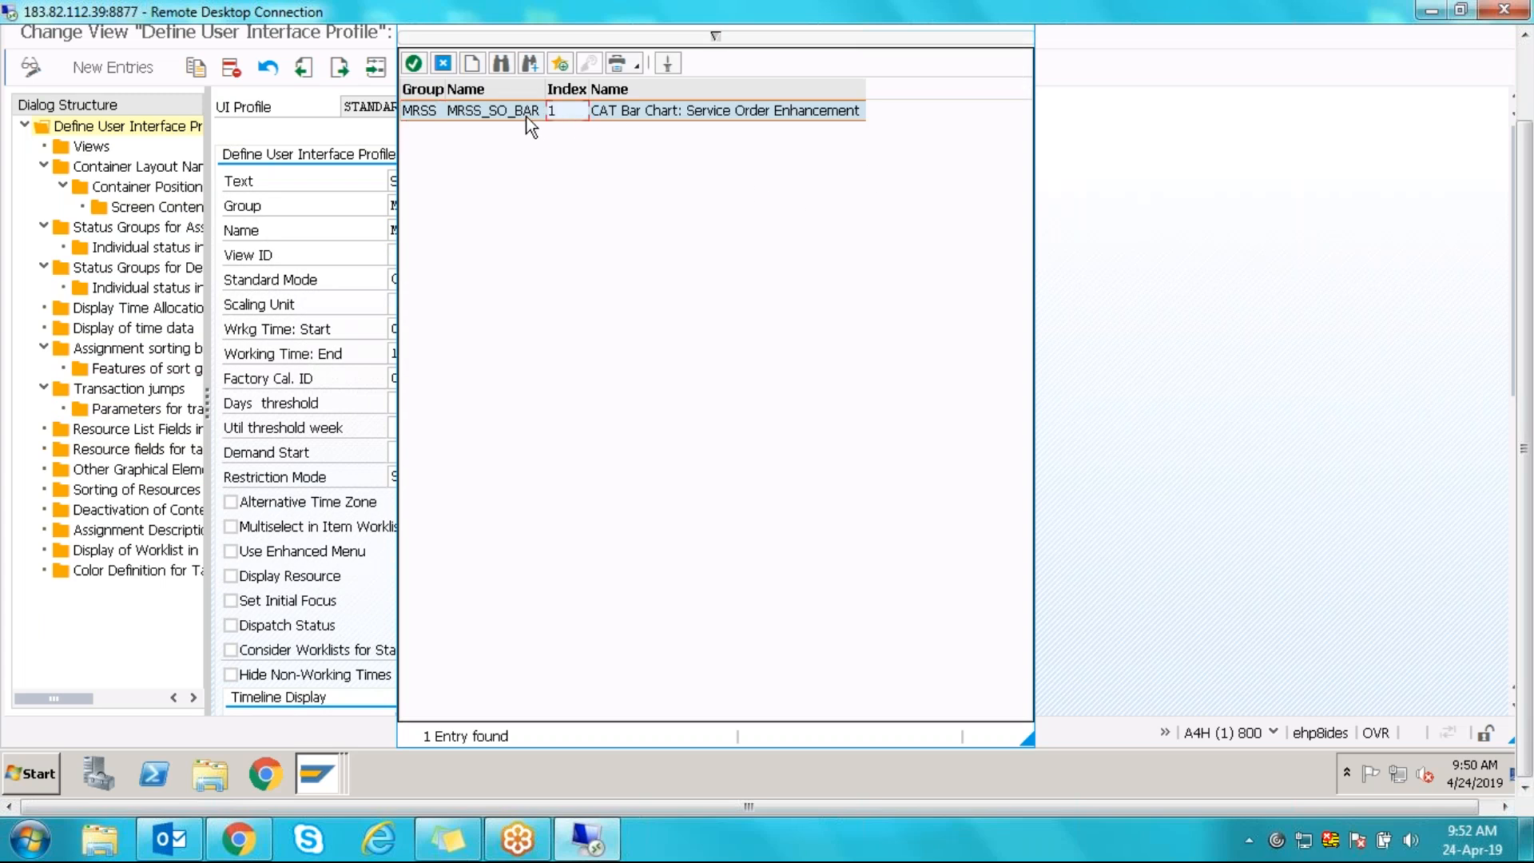
{"action": "left_click", "coordinate": [484, 114]}
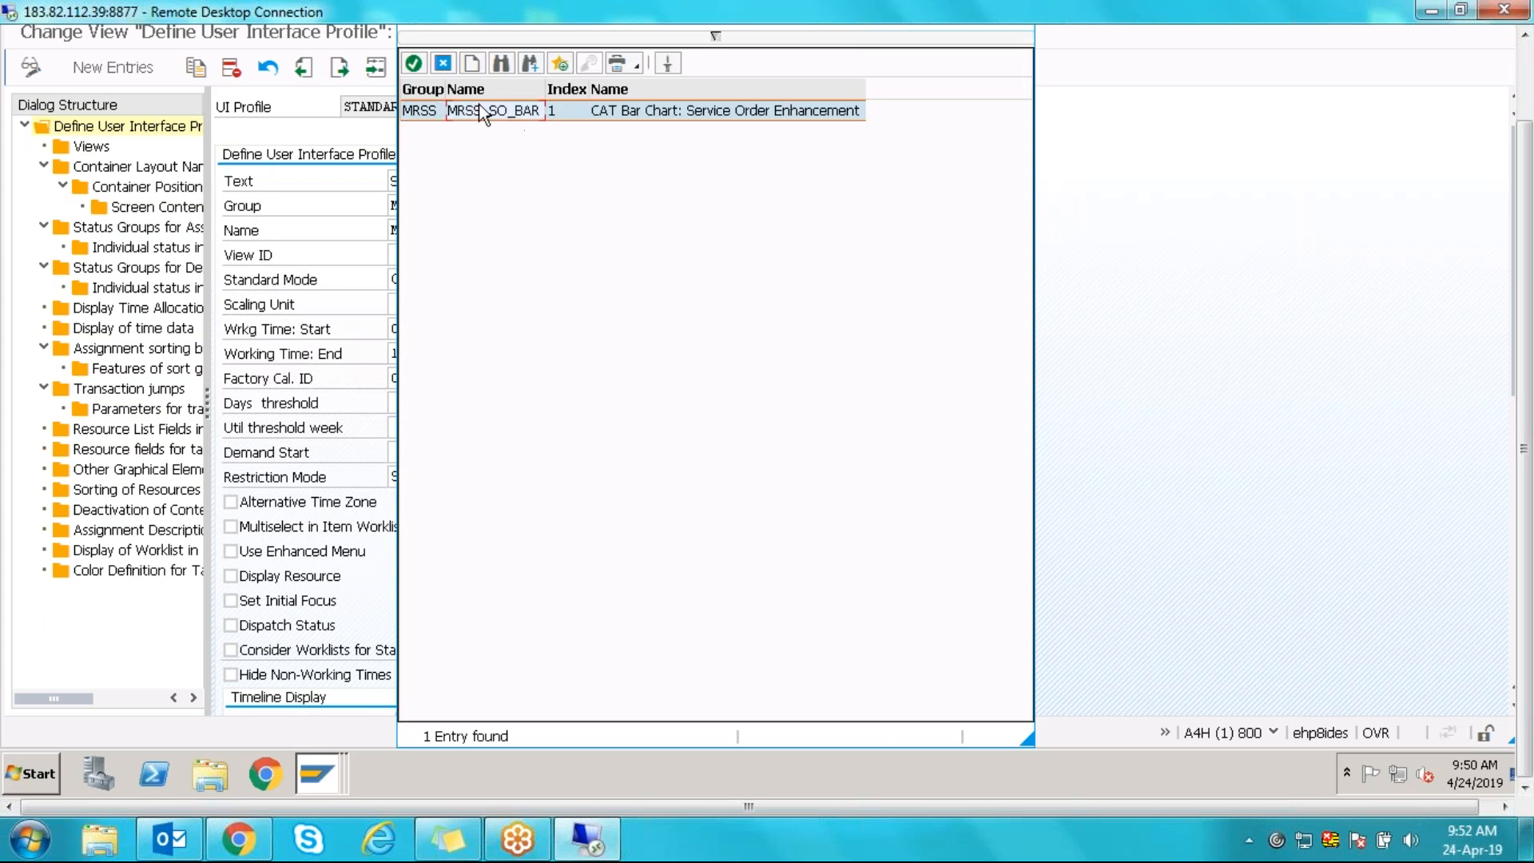
{"action": "left_click", "coordinate": [442, 64]}
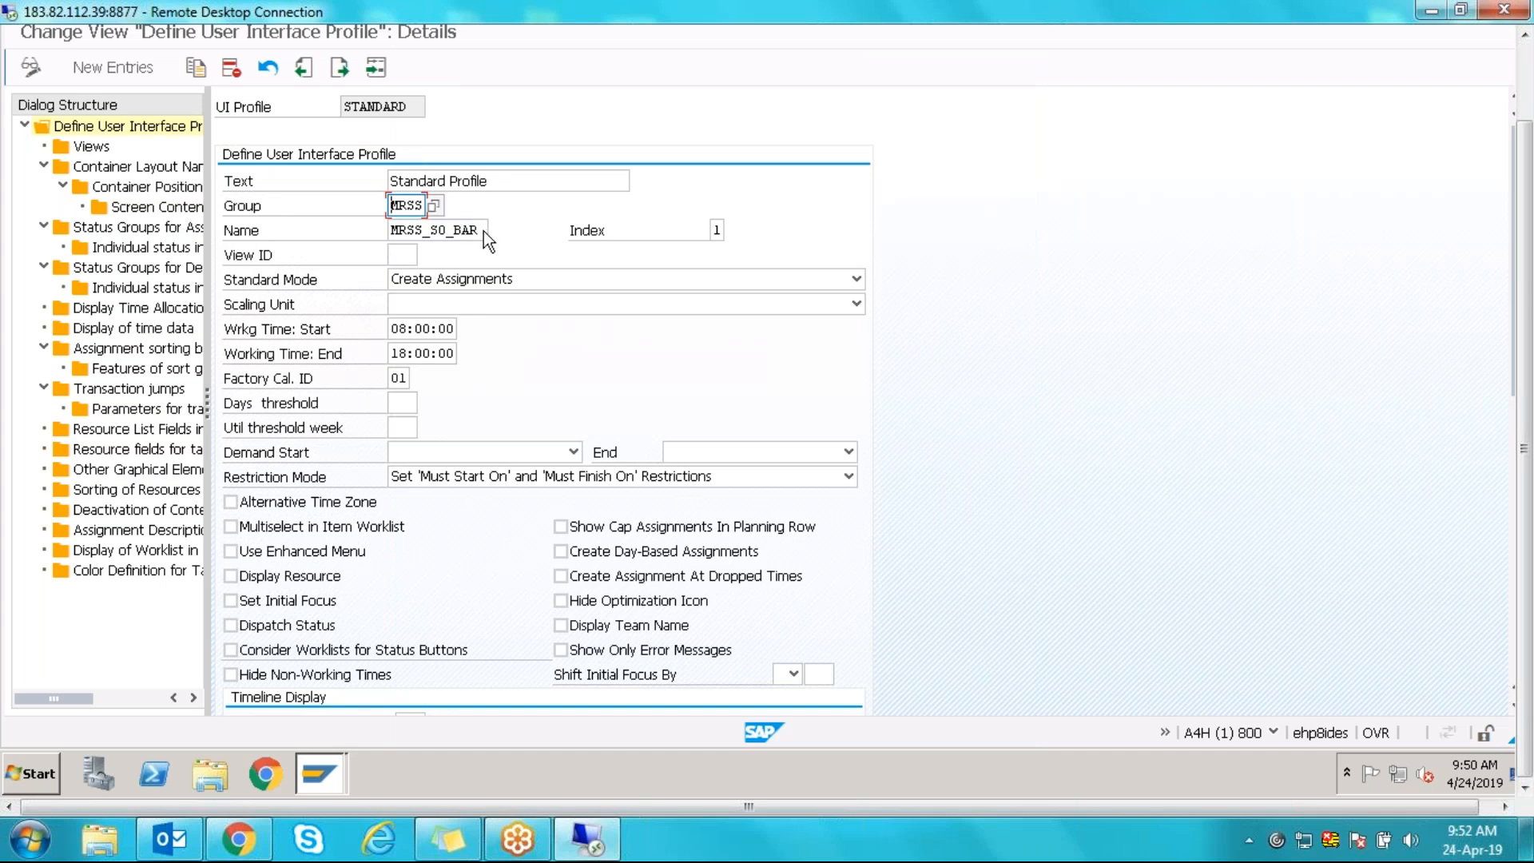
- Return to the IMG, expand Bar Chart and run Define graphic profiles again
{"action": "key", "text": "F3"}
{"action": "key", "text": "F3"}
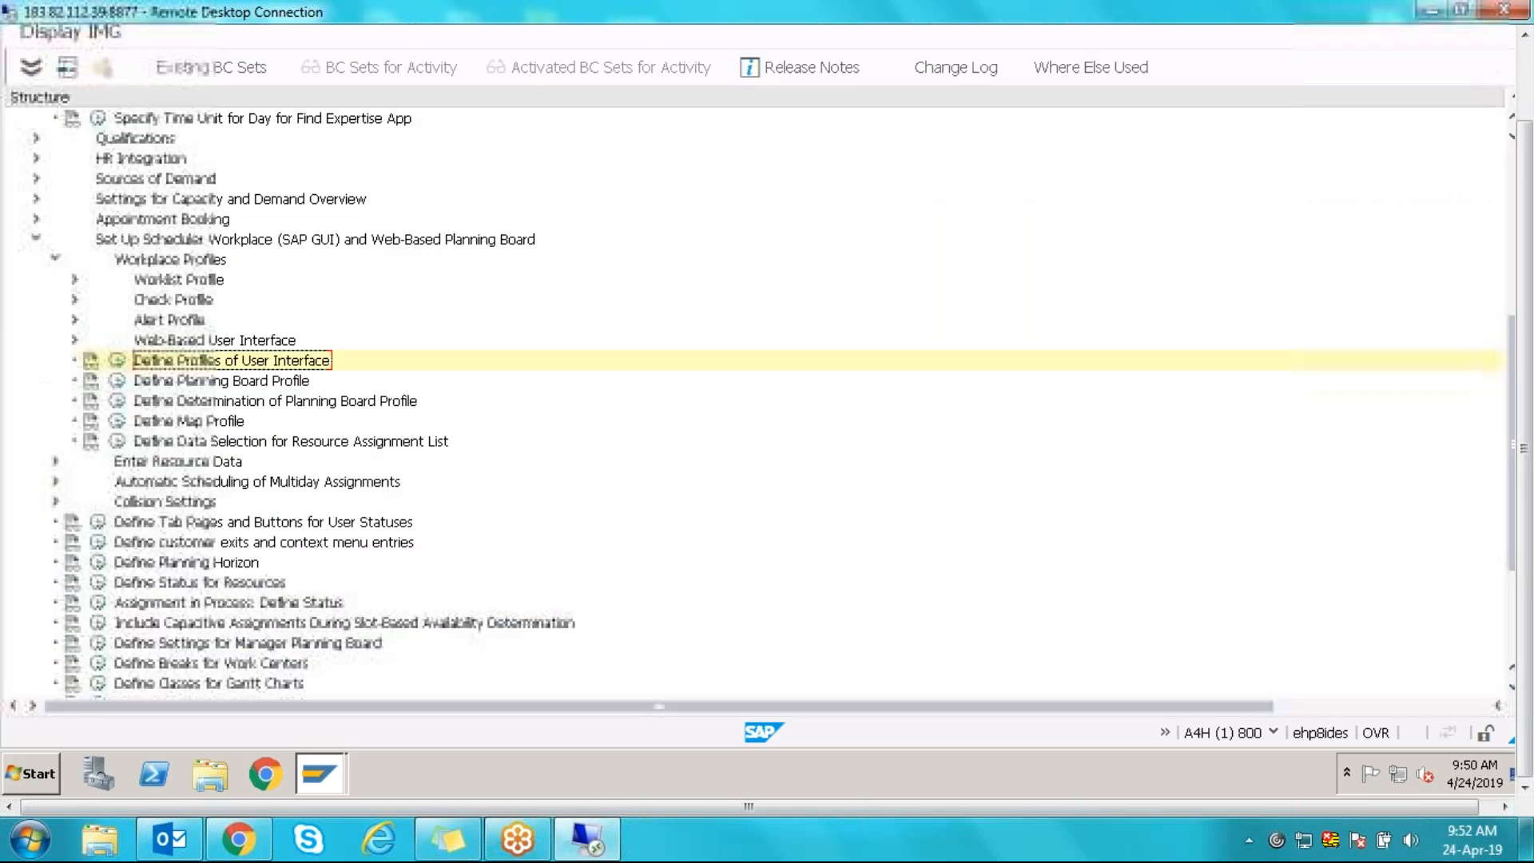
{"action": "left_click_drag", "start_coordinate": [1528, 424], "coordinate": [1527, 345]}
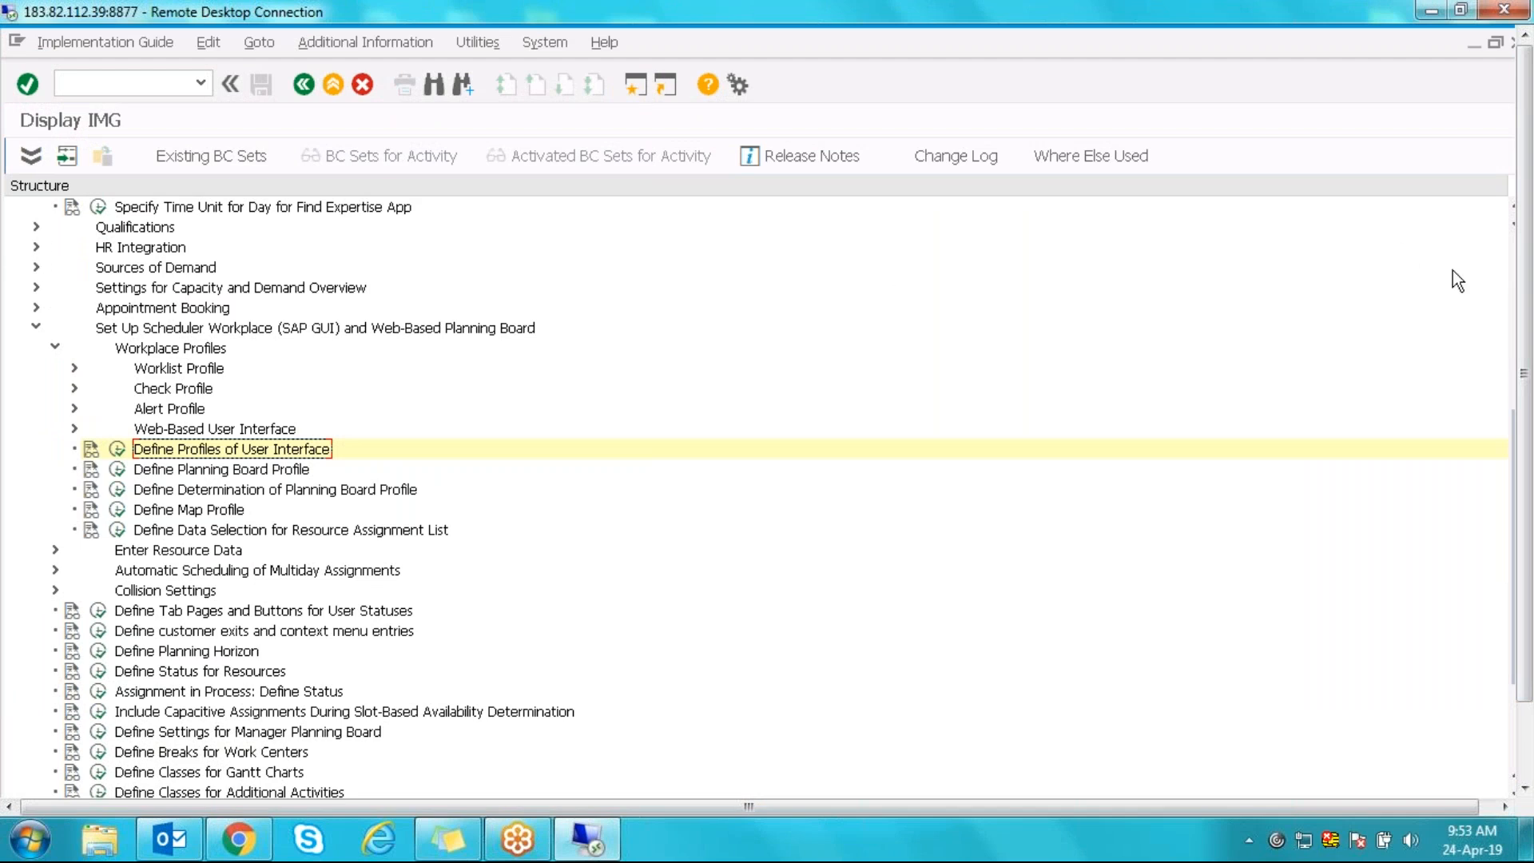
{"action": "left_click_drag", "start_coordinate": [1518, 424], "coordinate": [1517, 349]}
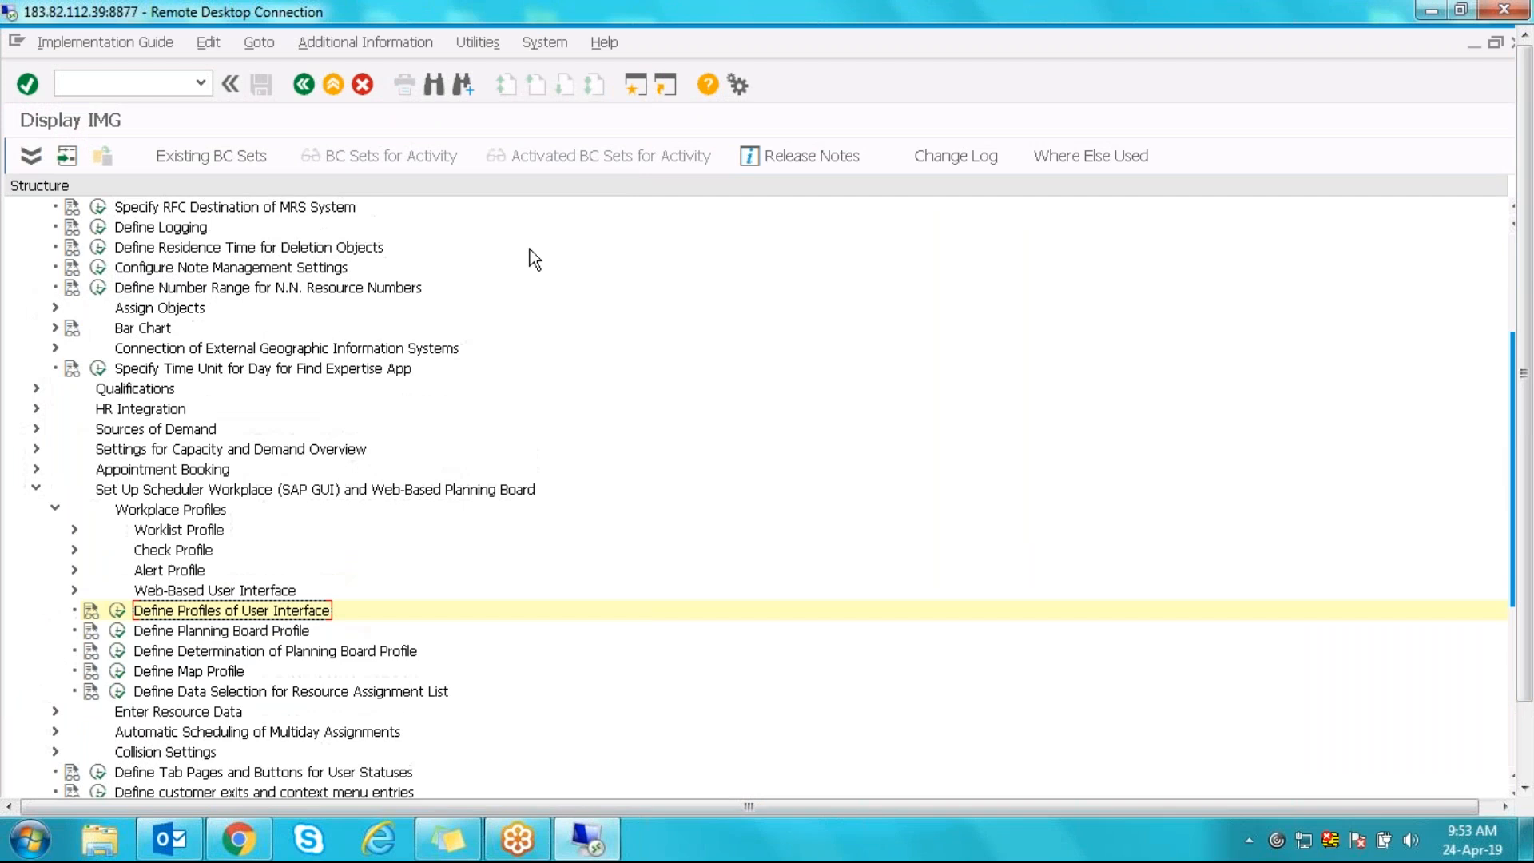
{"action": "left_click", "coordinate": [56, 327]}
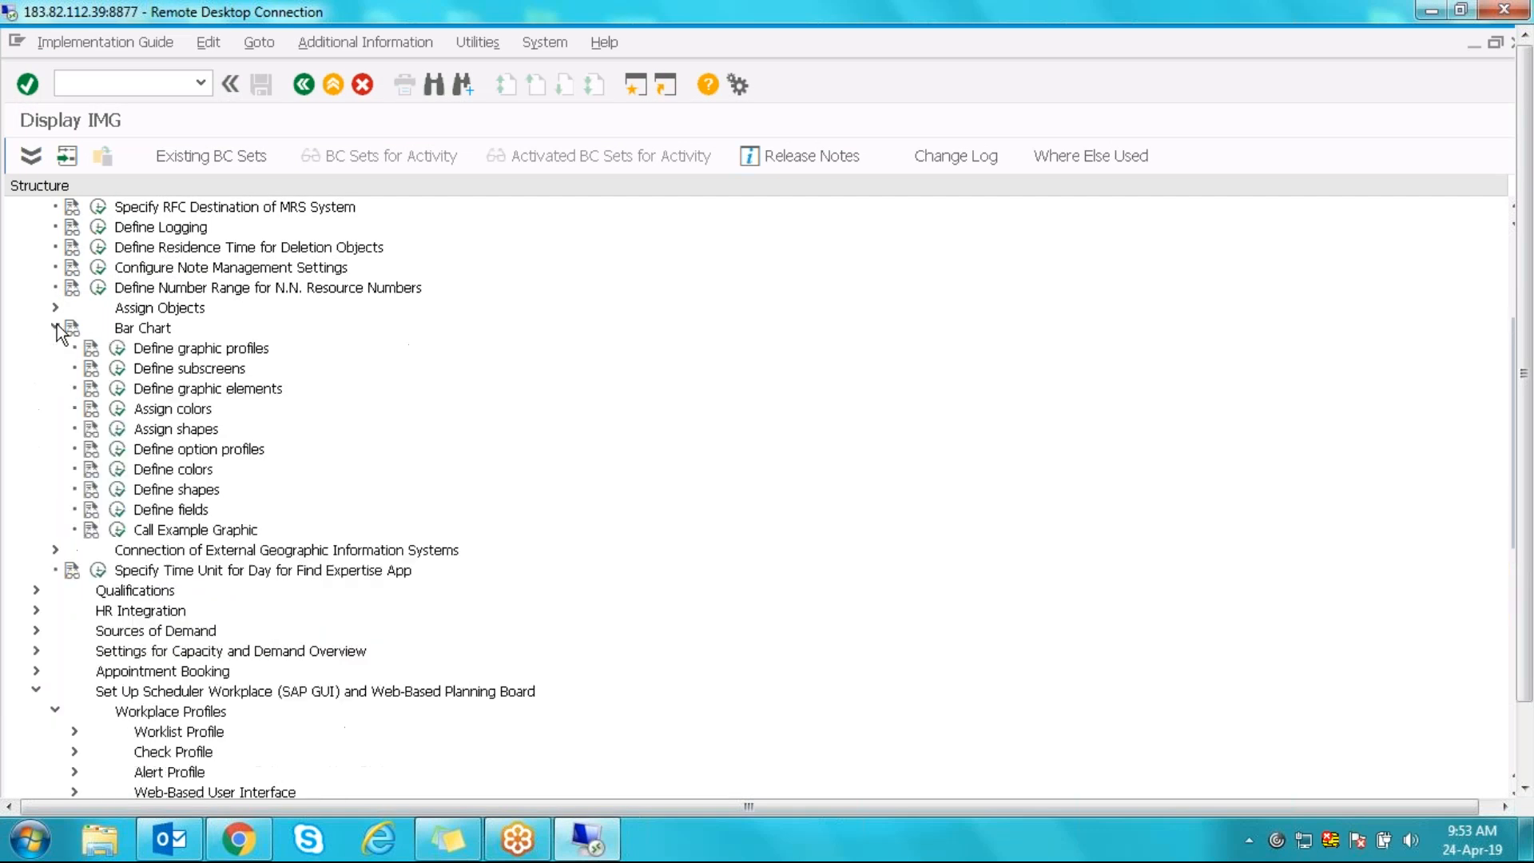
{"action": "left_click", "coordinate": [116, 352]}
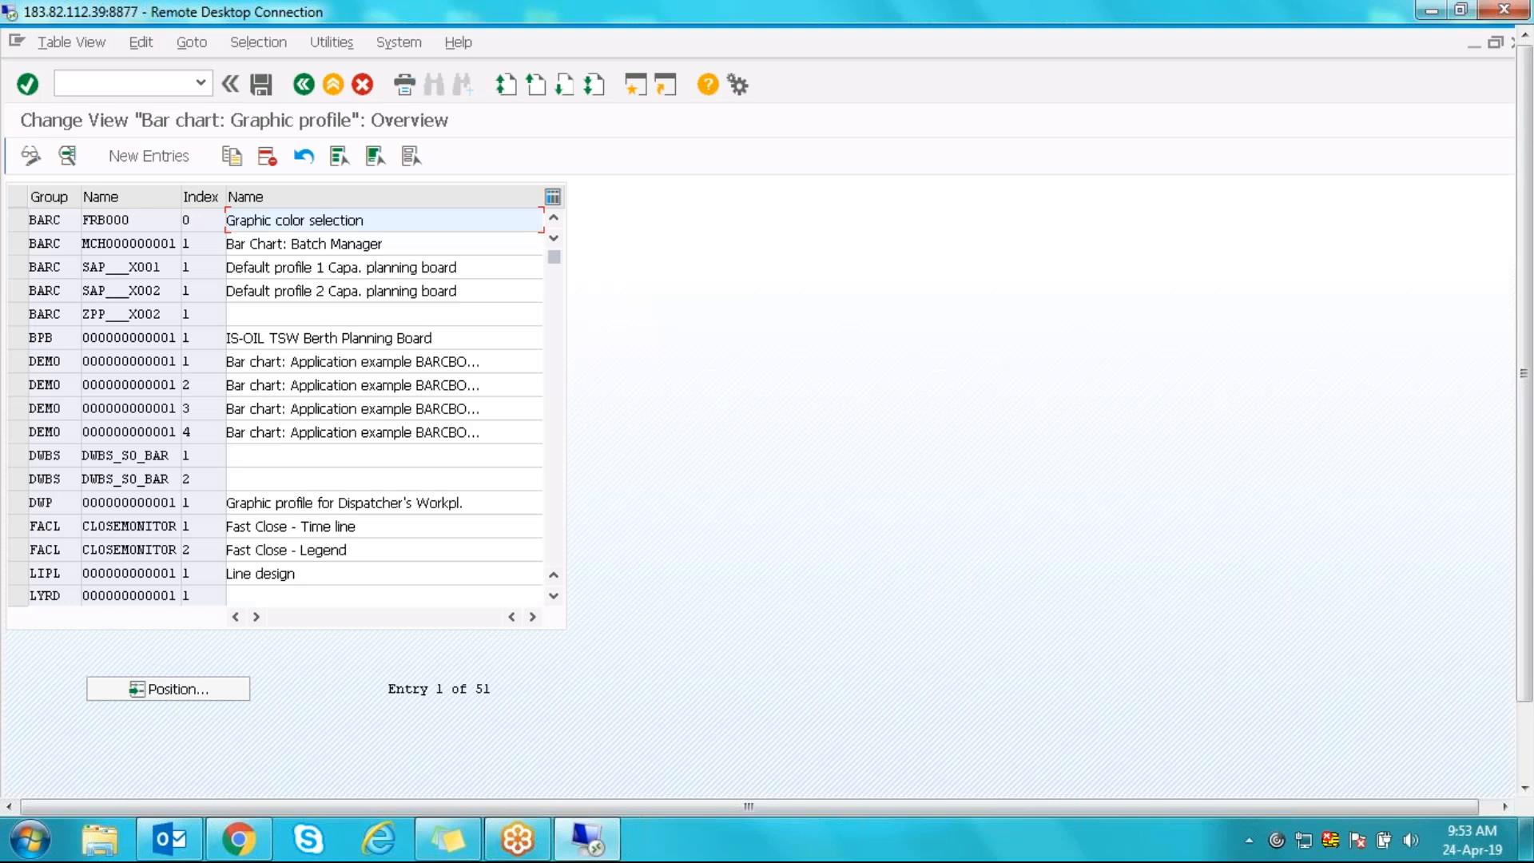
- Open the MRSS / MRSS_SO_BAR / 1 profile, check its MRSSPB groups, and return to the IMG
{"action": "key", "text": "Page_Down"}
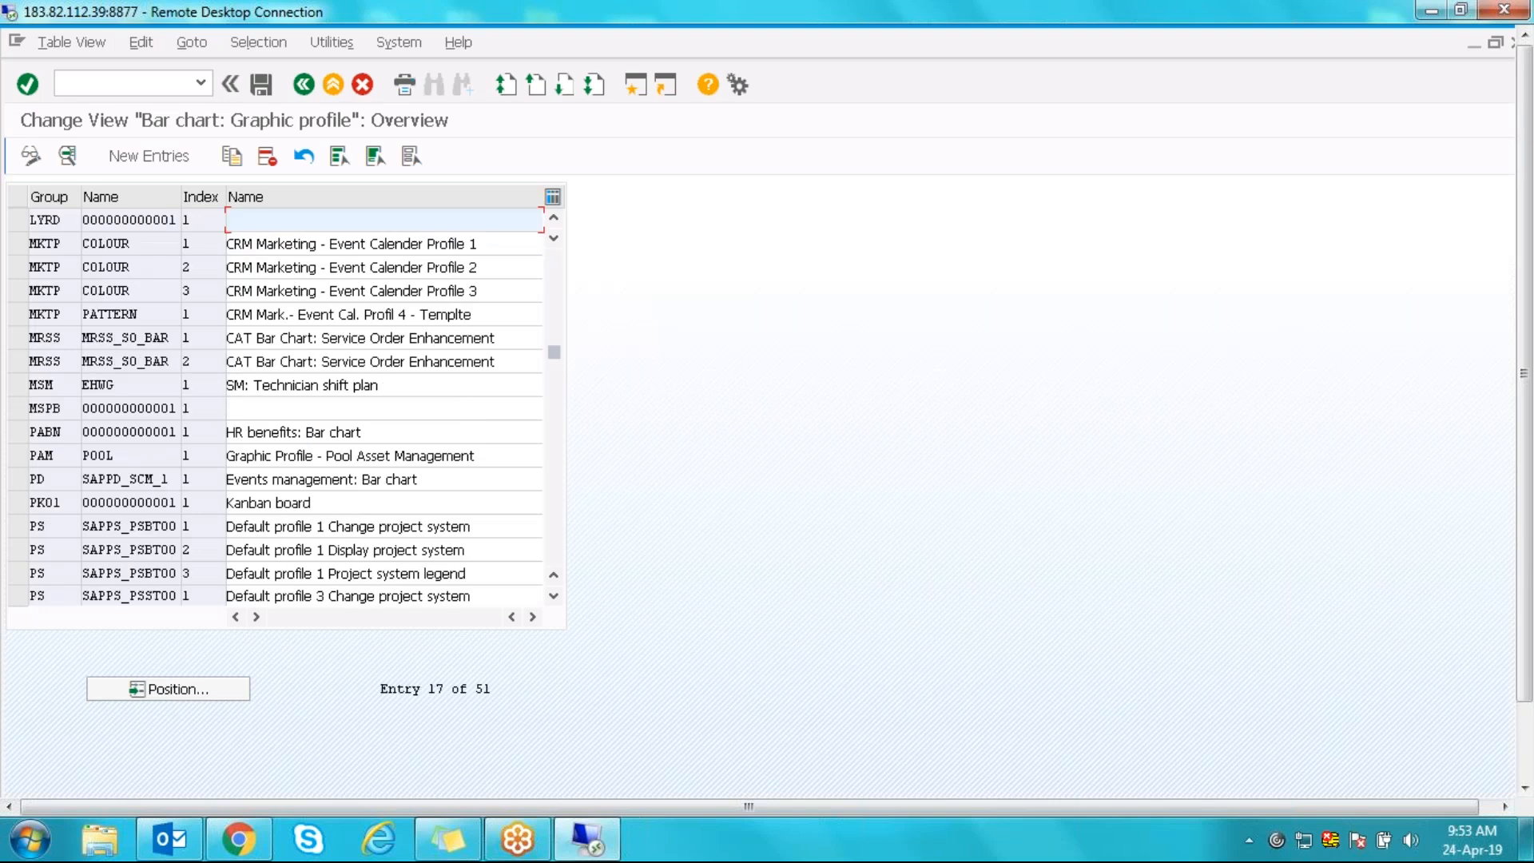
{"action": "double_click", "coordinate": [60, 336]}
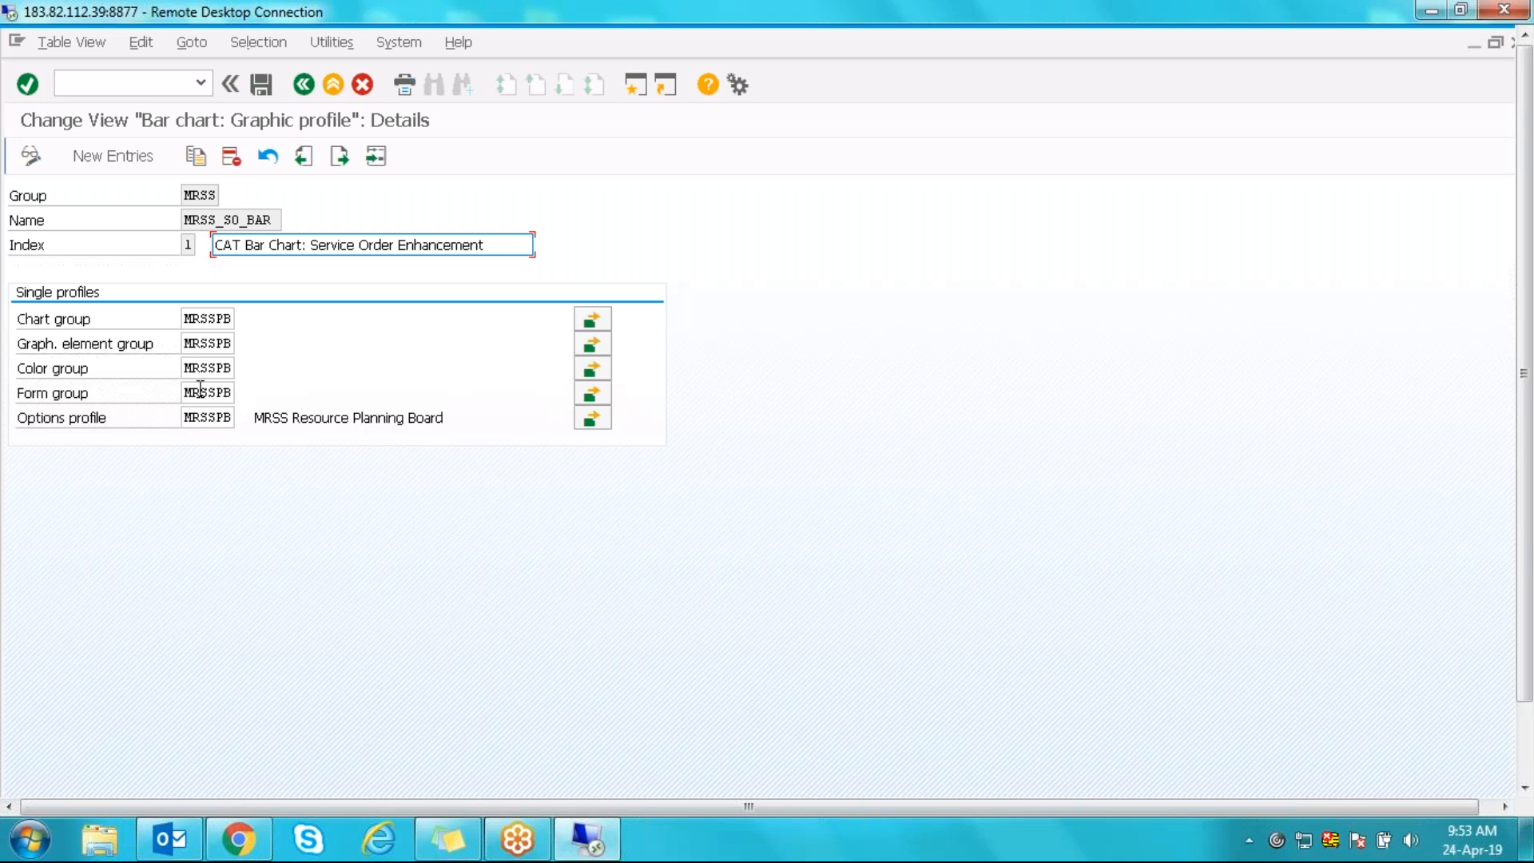
{"action": "left_click", "coordinate": [205, 365]}
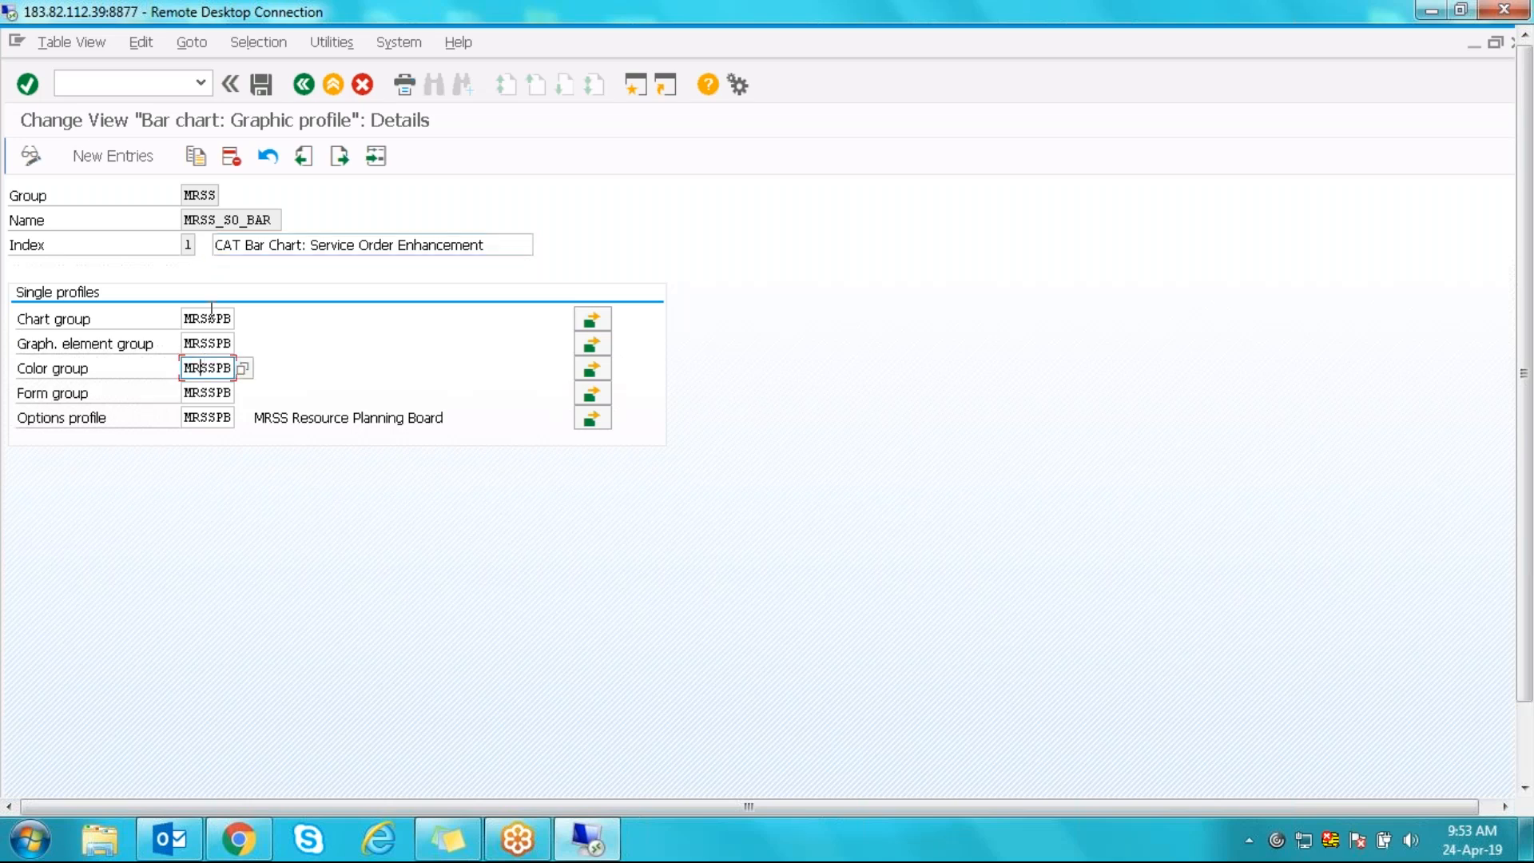
{"action": "left_click", "coordinate": [308, 85]}
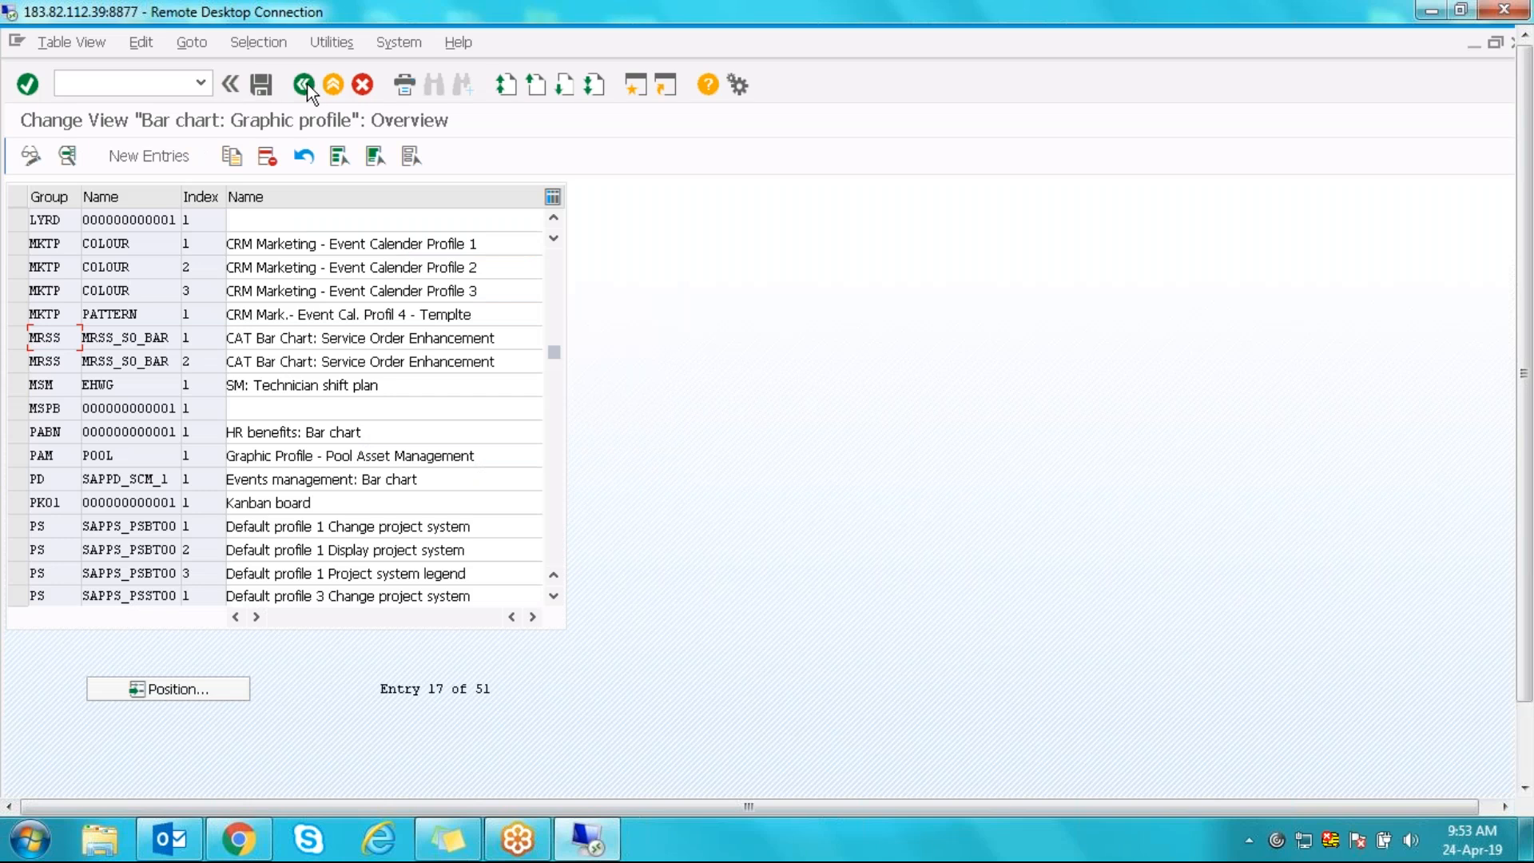
{"action": "left_click", "coordinate": [309, 84]}
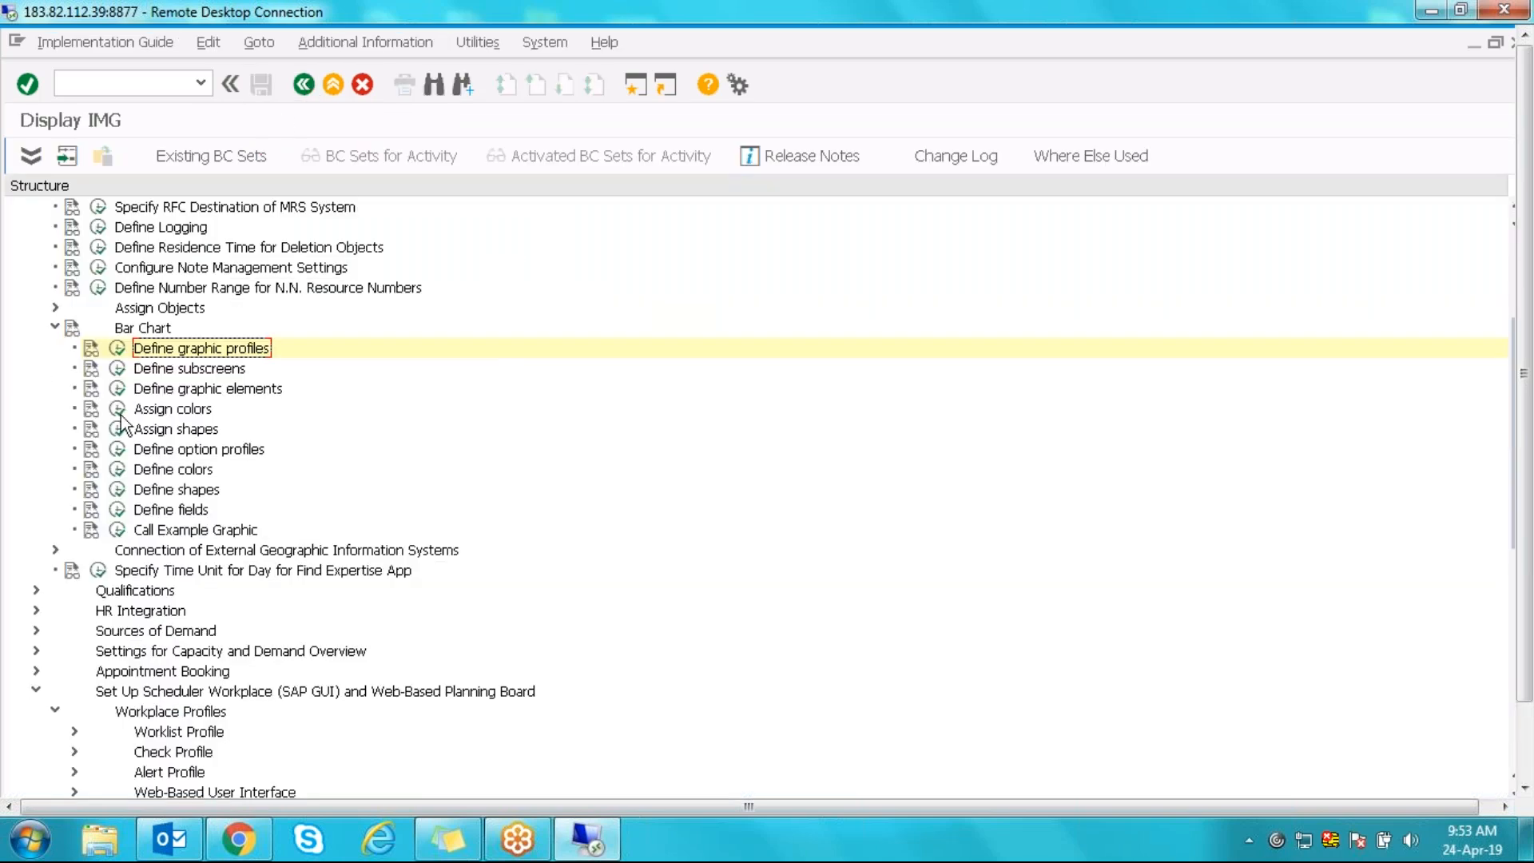
- Open Define graphic elements, position on 'mrss' and open the Assignment 1 (A1) element
{"action": "left_click", "coordinate": [117, 389]}
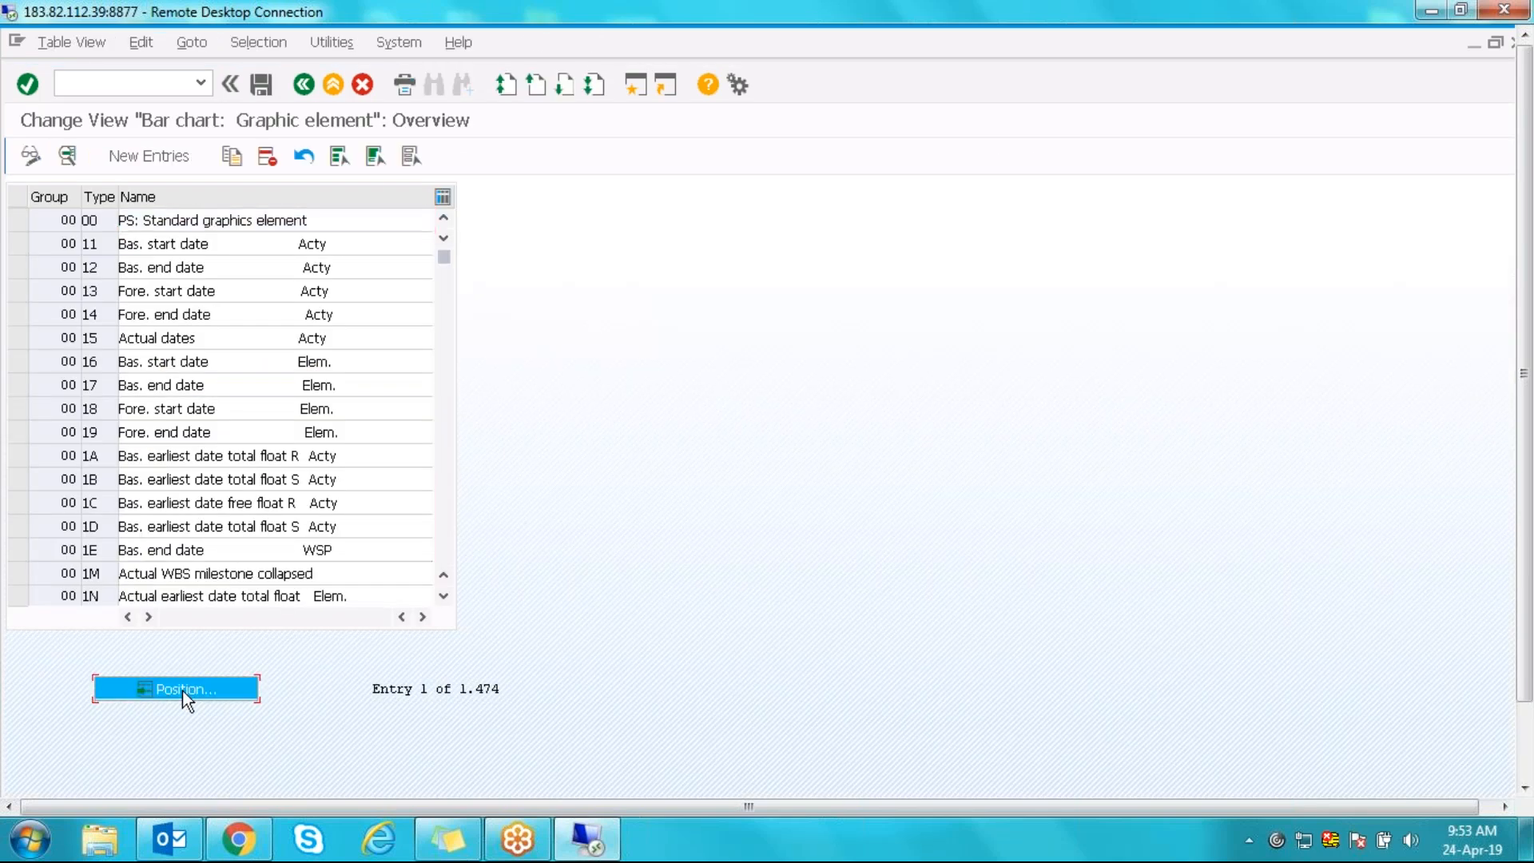
{"action": "left_click", "coordinate": [183, 689]}
{"action": "type", "text": "mrss"}
{"action": "key", "text": "Return"}
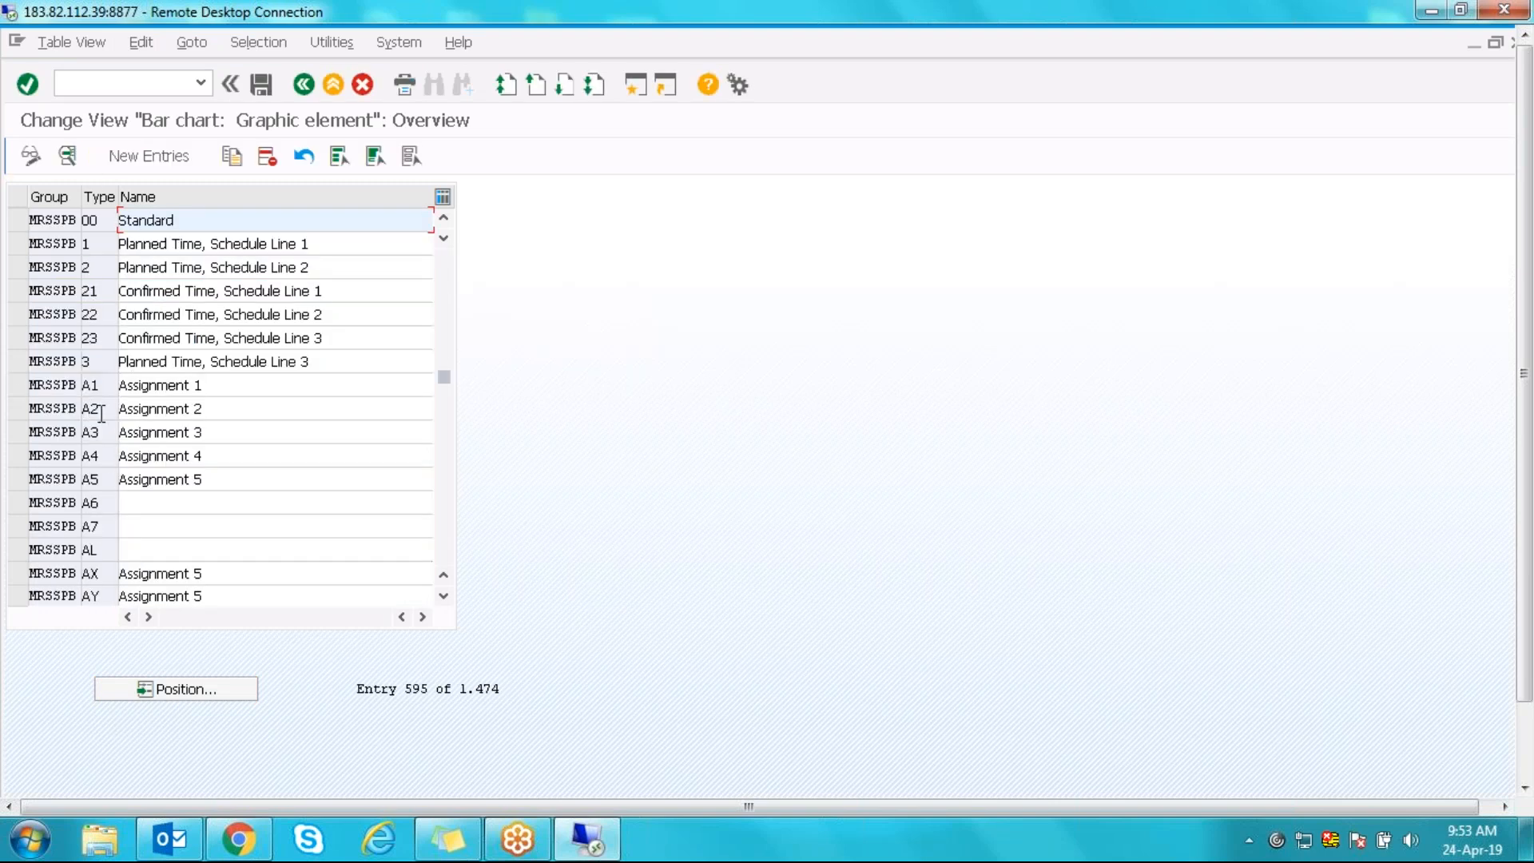
{"action": "left_click", "coordinate": [110, 391]}
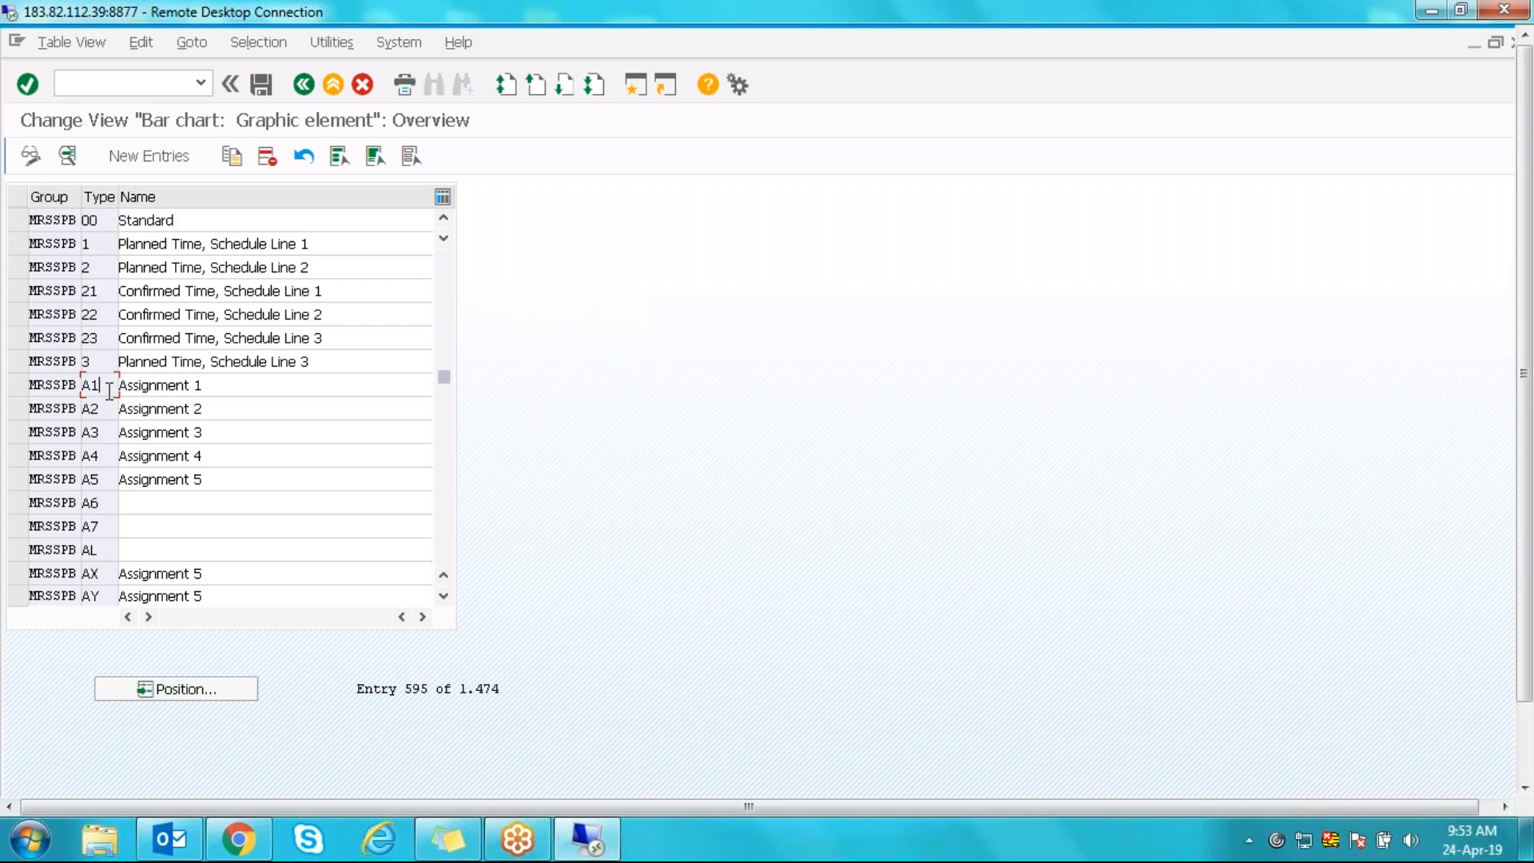
{"action": "double_click", "coordinate": [106, 387]}
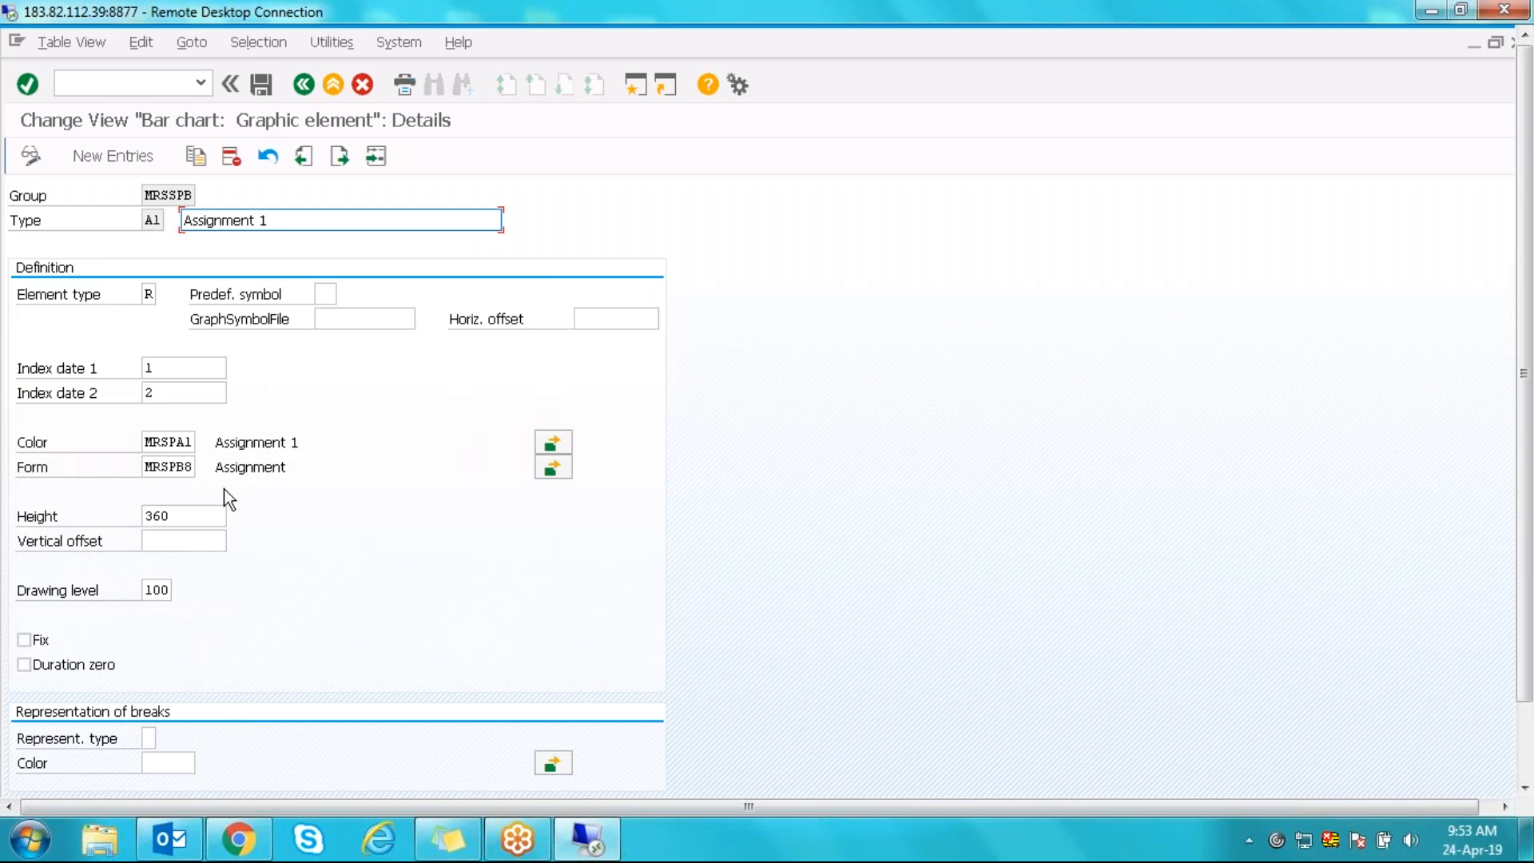
- Follow the A1 colour MRSPA1 into the colour definitions and start a Position search
{"action": "left_click", "coordinate": [149, 442]}
{"action": "left_click_drag", "start_coordinate": [146, 442], "coordinate": [197, 442]}
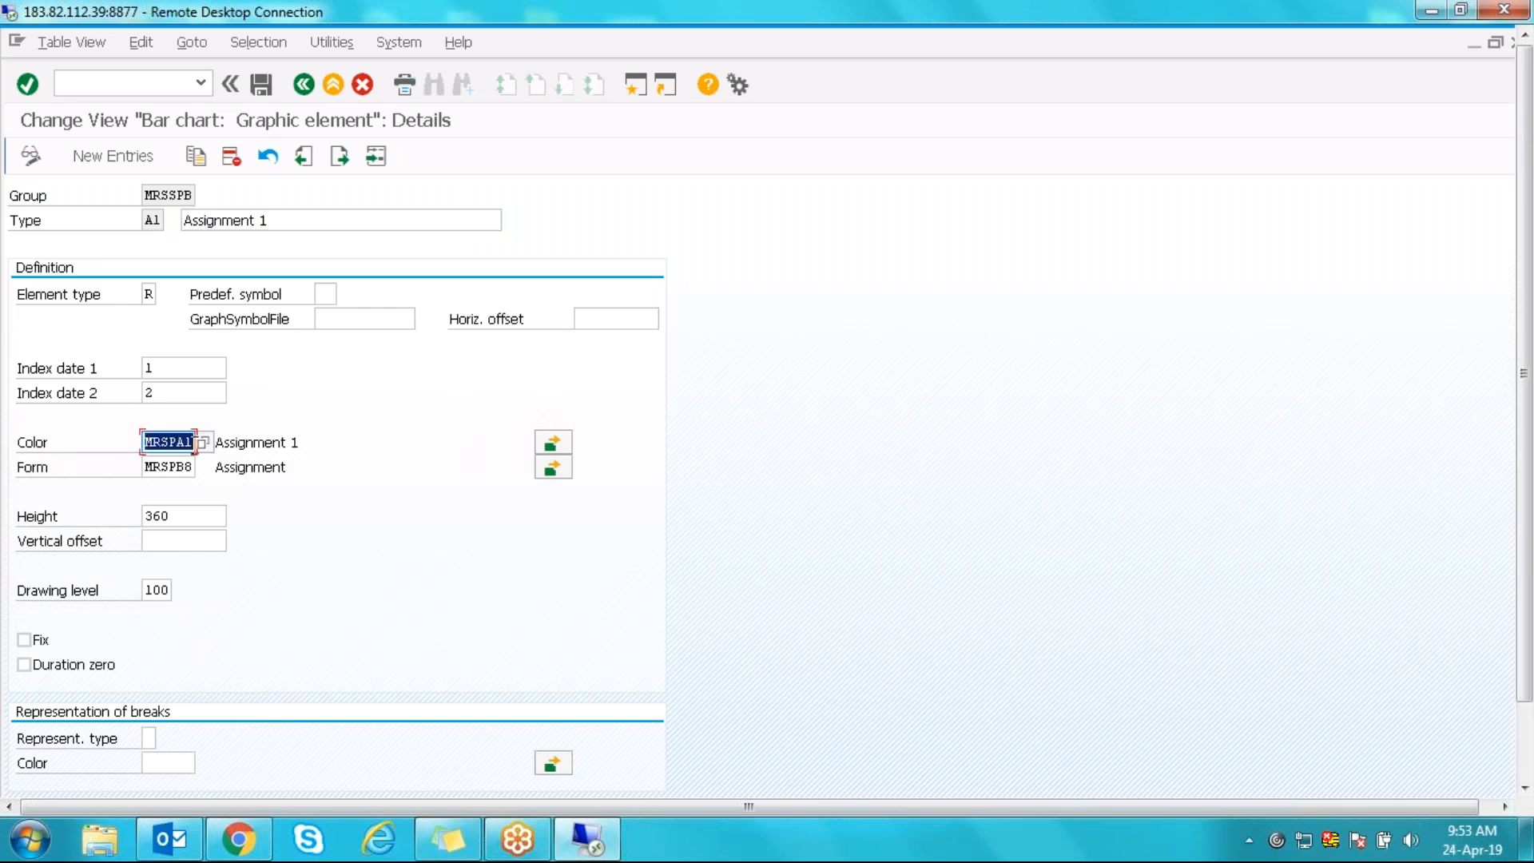
{"action": "left_click", "coordinate": [307, 515]}
{"action": "left_click", "coordinate": [555, 444]}
{"action": "left_click", "coordinate": [152, 665]}
- Find colour MRSPA1 and inspect its Background, Separating line and Link colour values
{"action": "type", "text": "MRSPA1"}
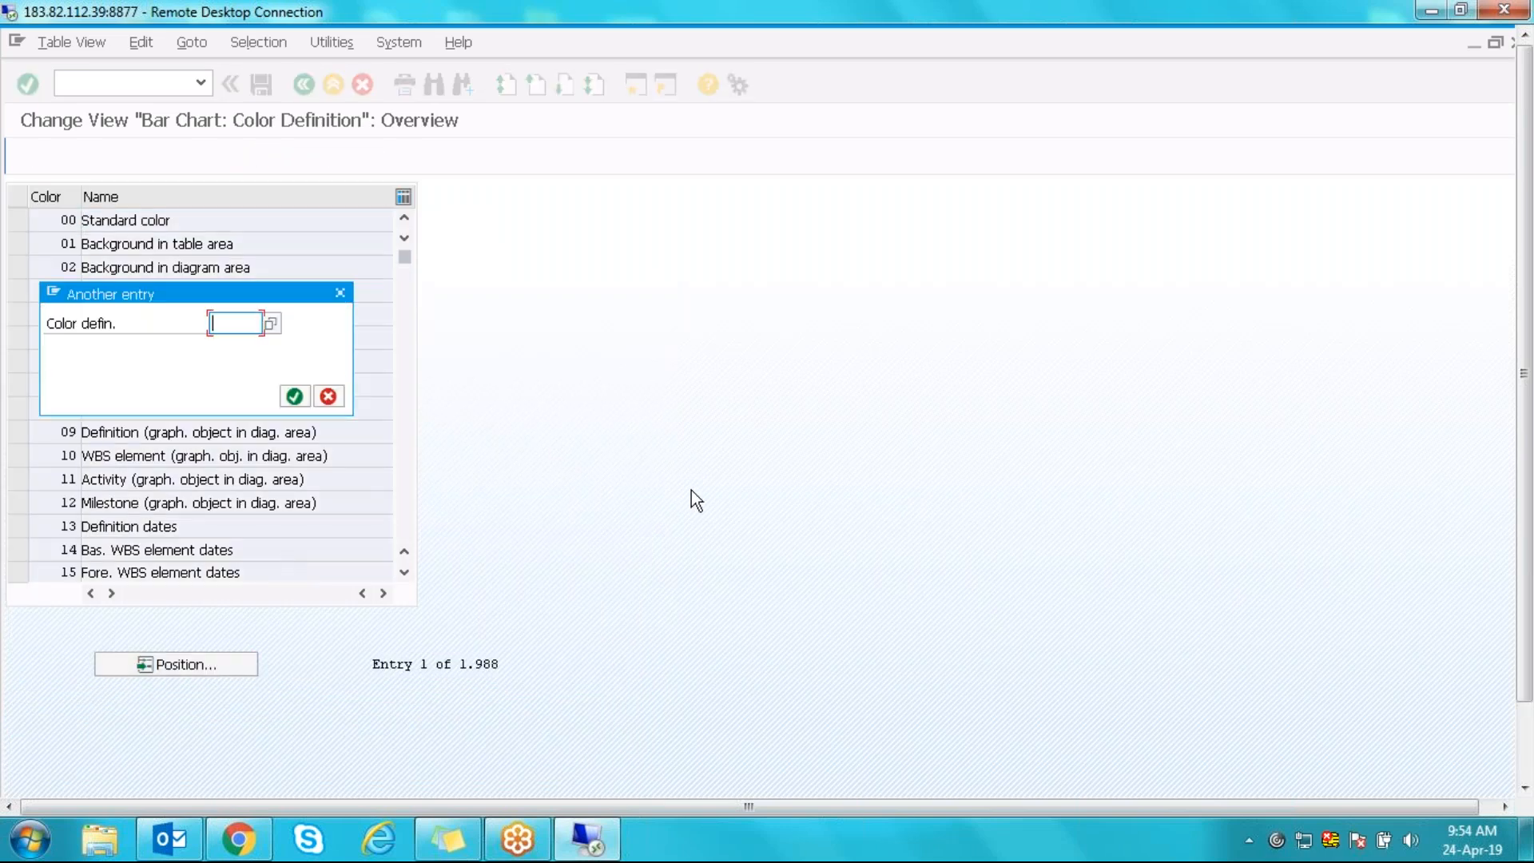
{"action": "key", "text": "Return"}
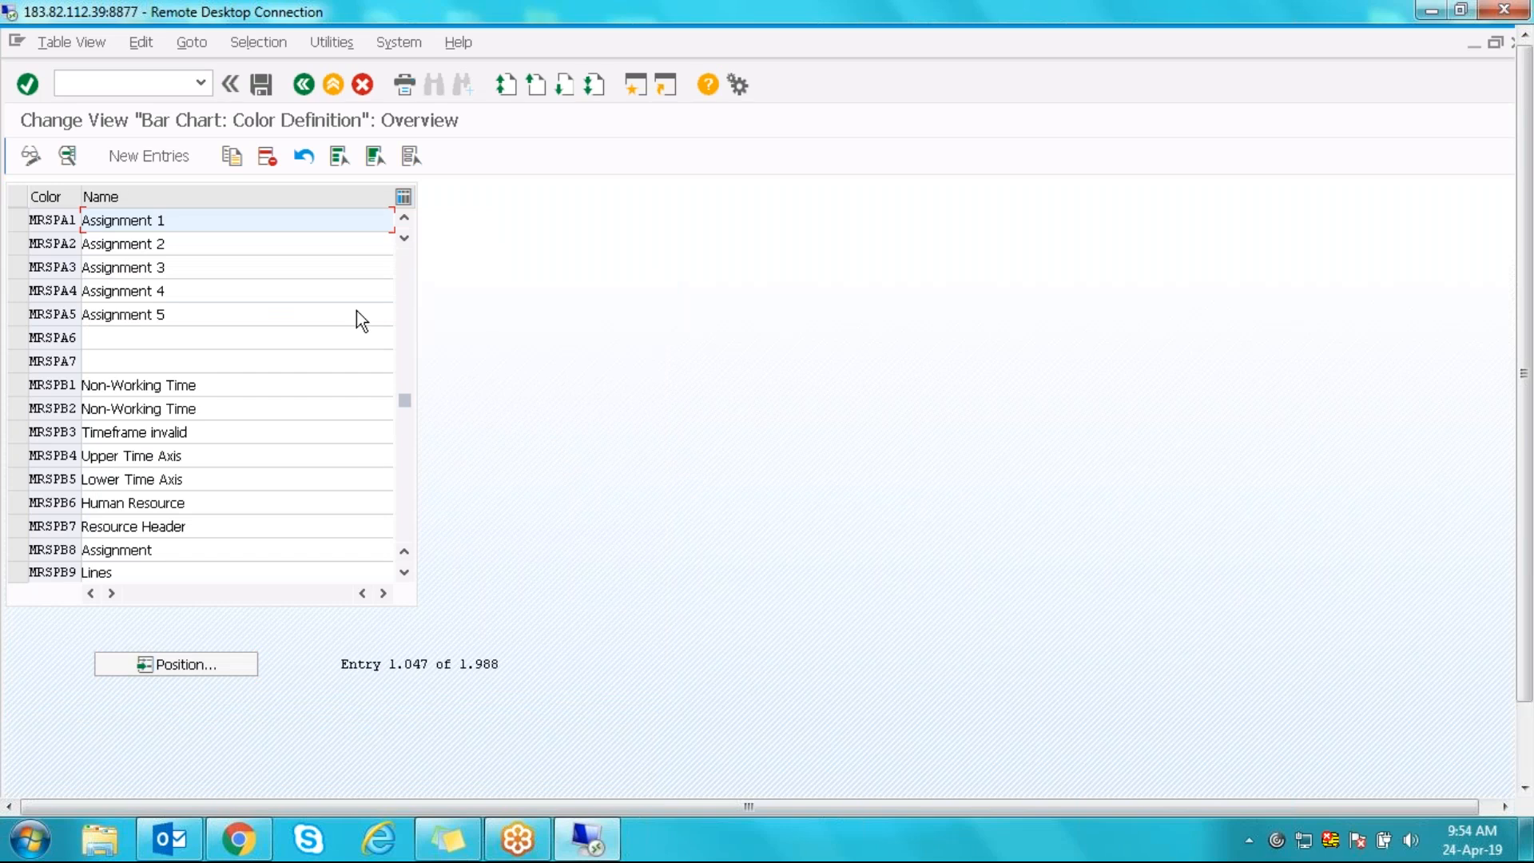
{"action": "double_click", "coordinate": [64, 220]}
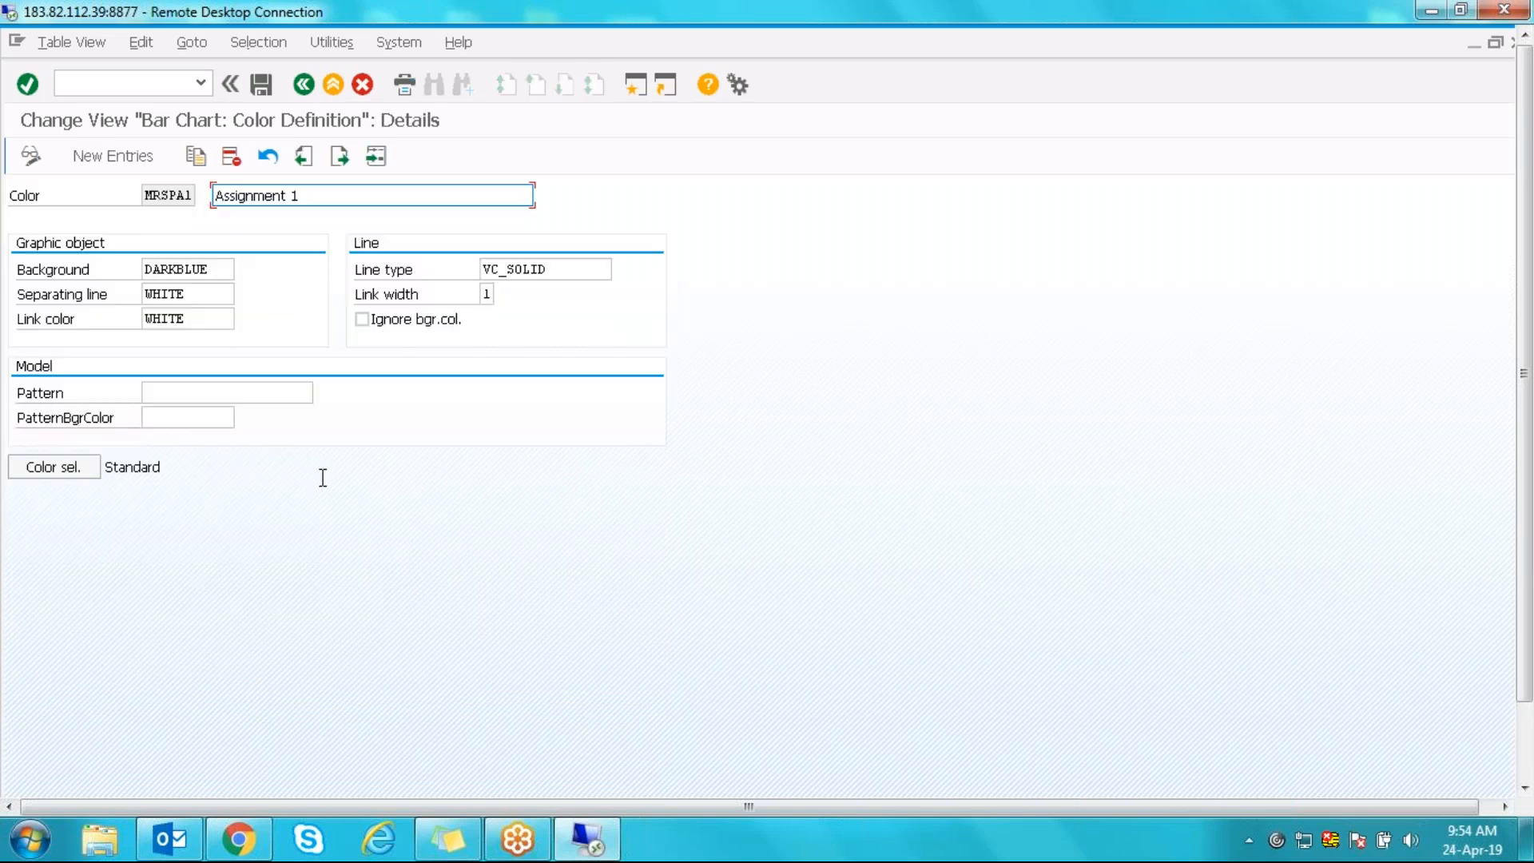
{"action": "left_click", "coordinate": [215, 272]}
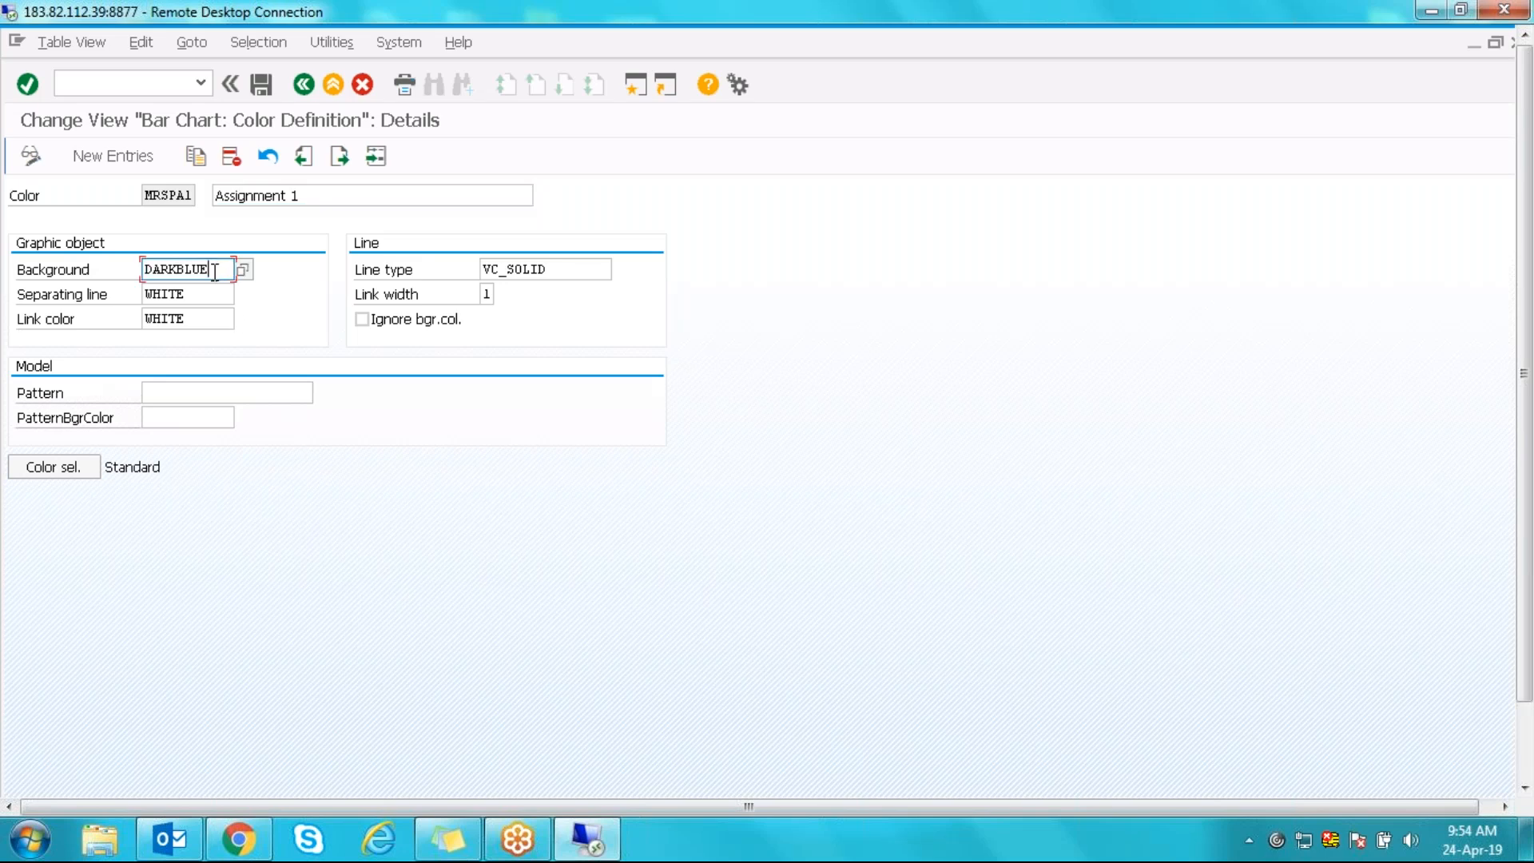
{"action": "left_click", "coordinate": [212, 296]}
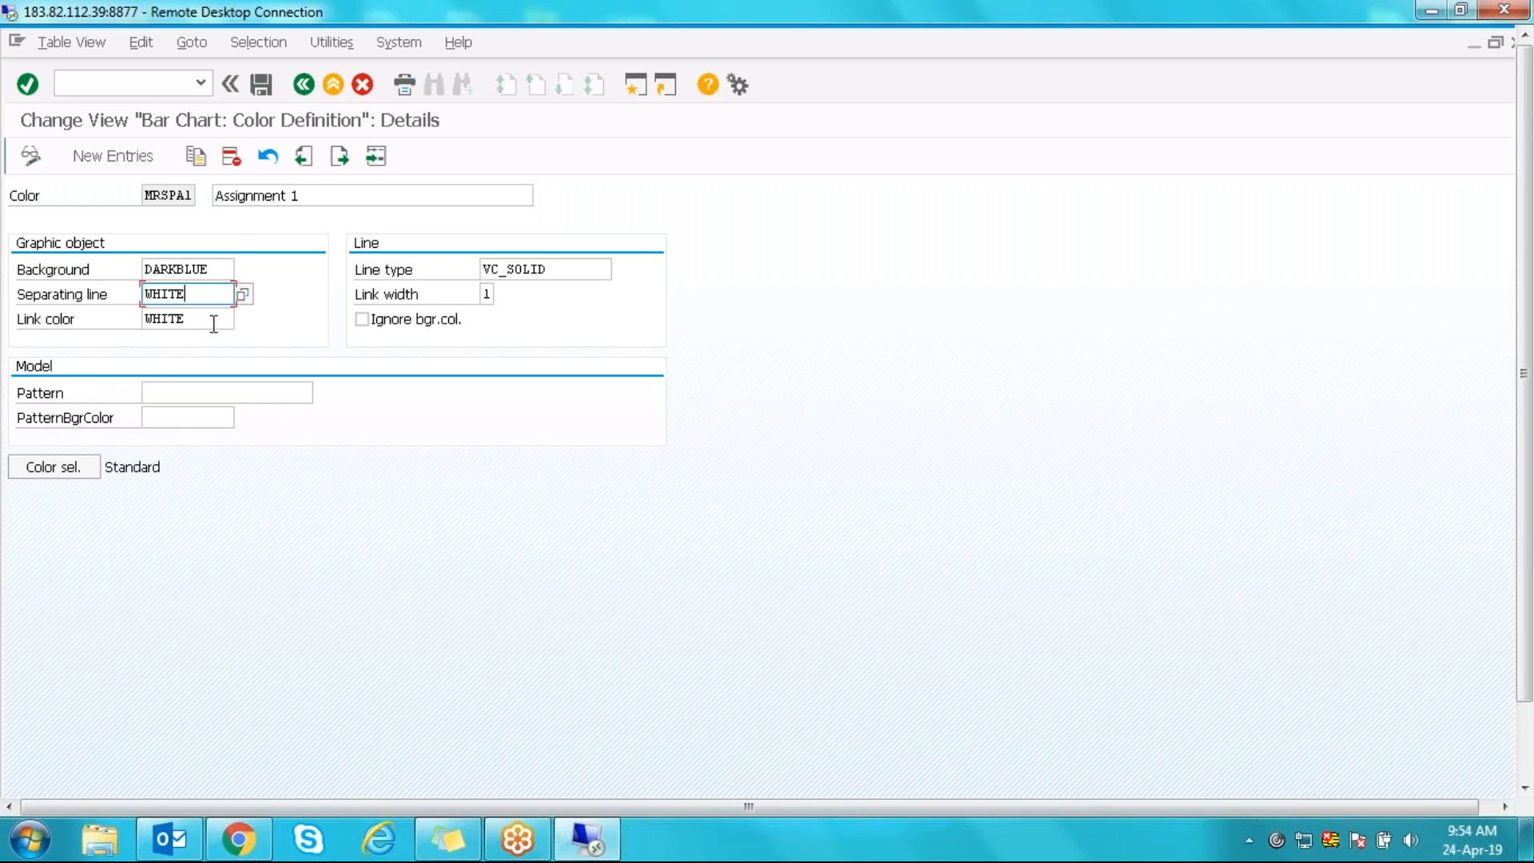
{"action": "left_click", "coordinate": [213, 323]}
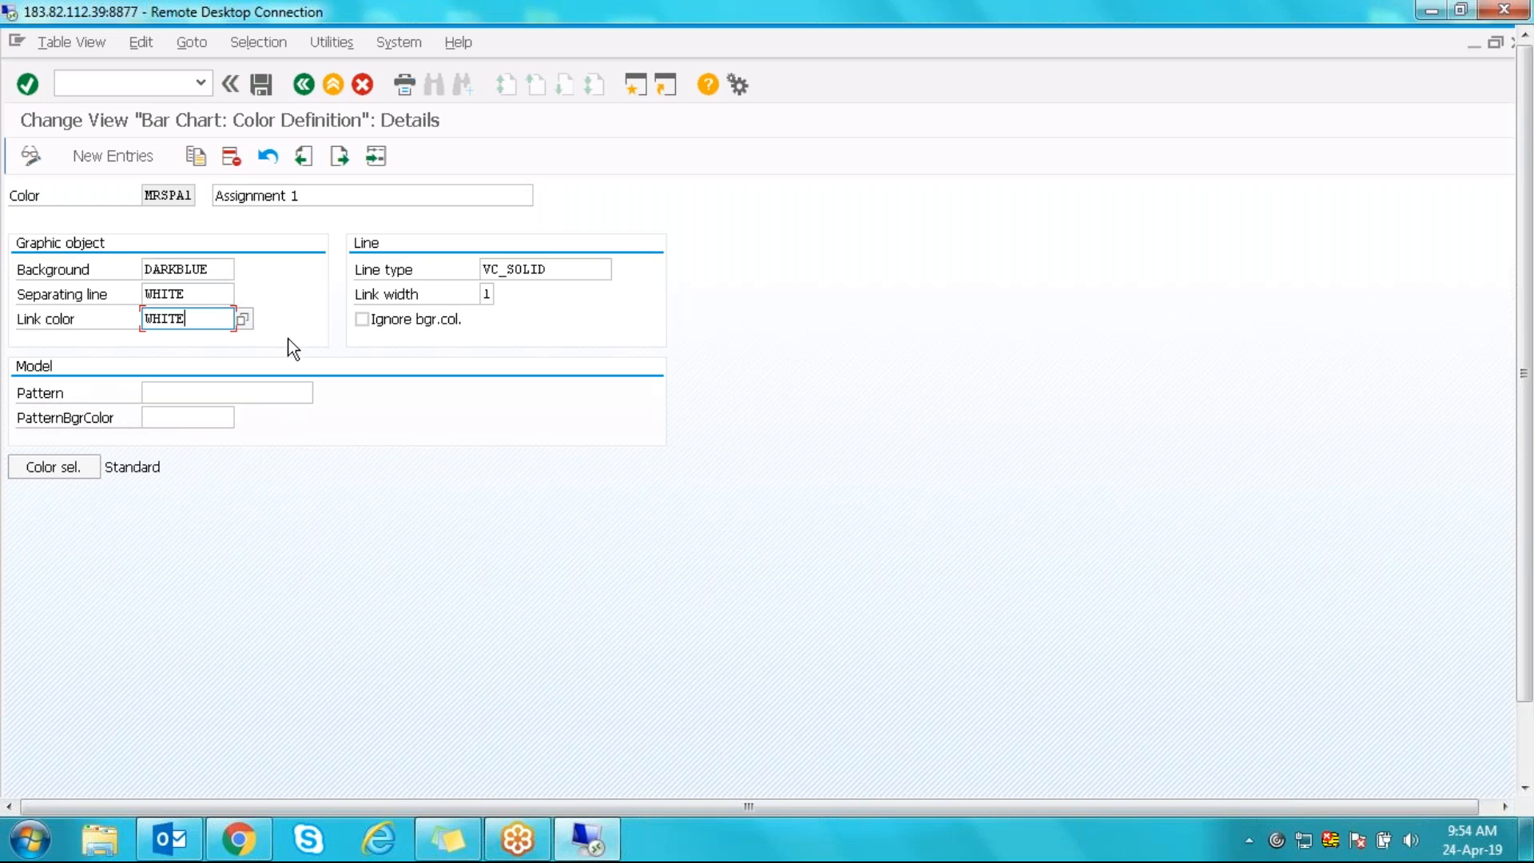
- Browse the value list of available background colours without choosing one
{"action": "left_click_drag", "start_coordinate": [217, 268], "coordinate": [143, 265]}
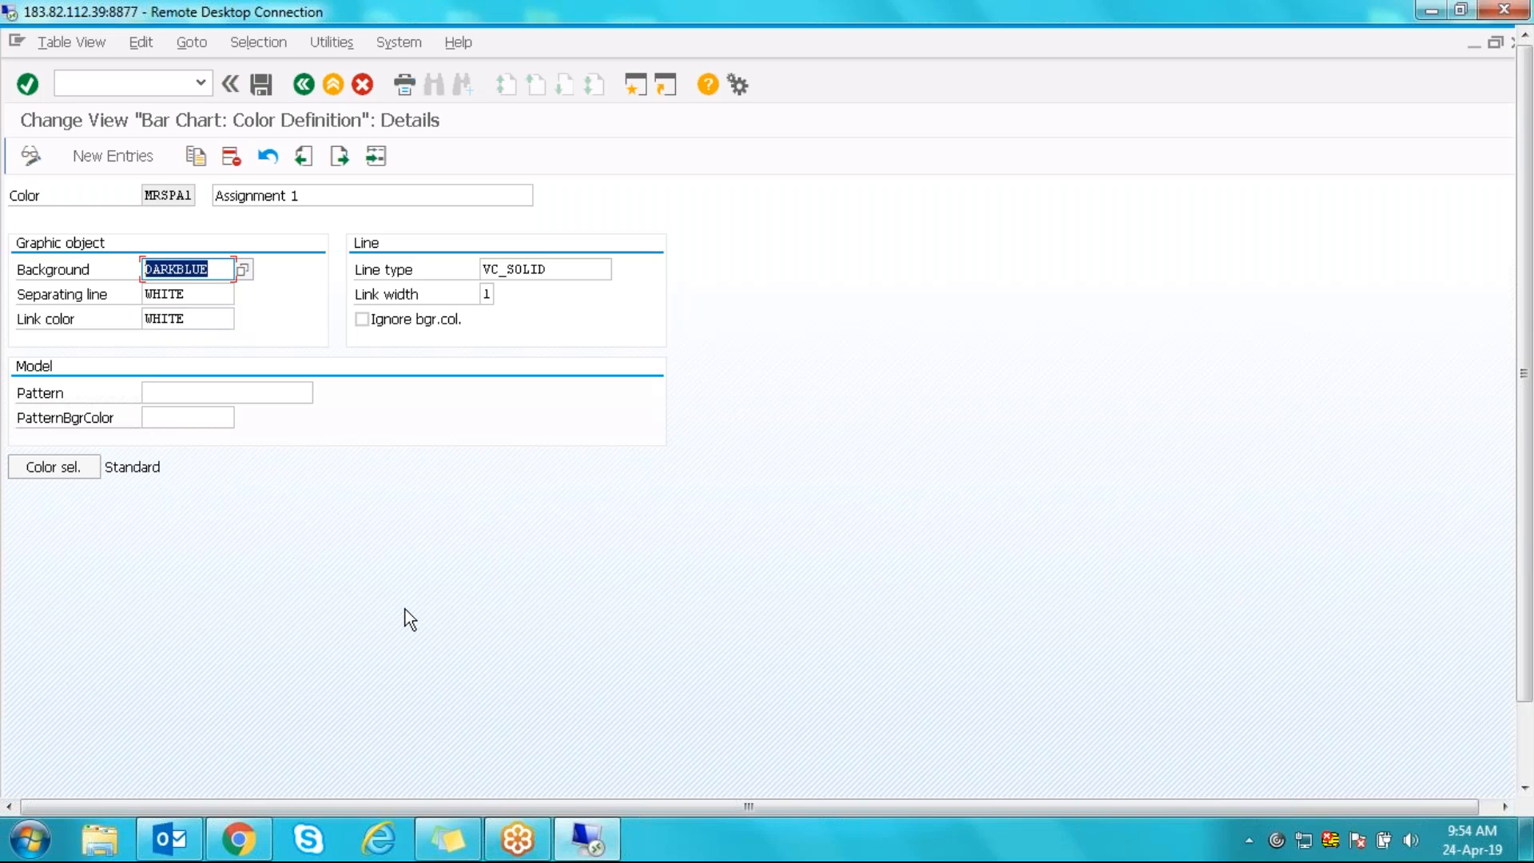
{"action": "left_click", "coordinate": [220, 270]}
{"action": "left_click_drag", "start_coordinate": [220, 269], "coordinate": [138, 267]}
{"action": "left_click", "coordinate": [247, 272]}
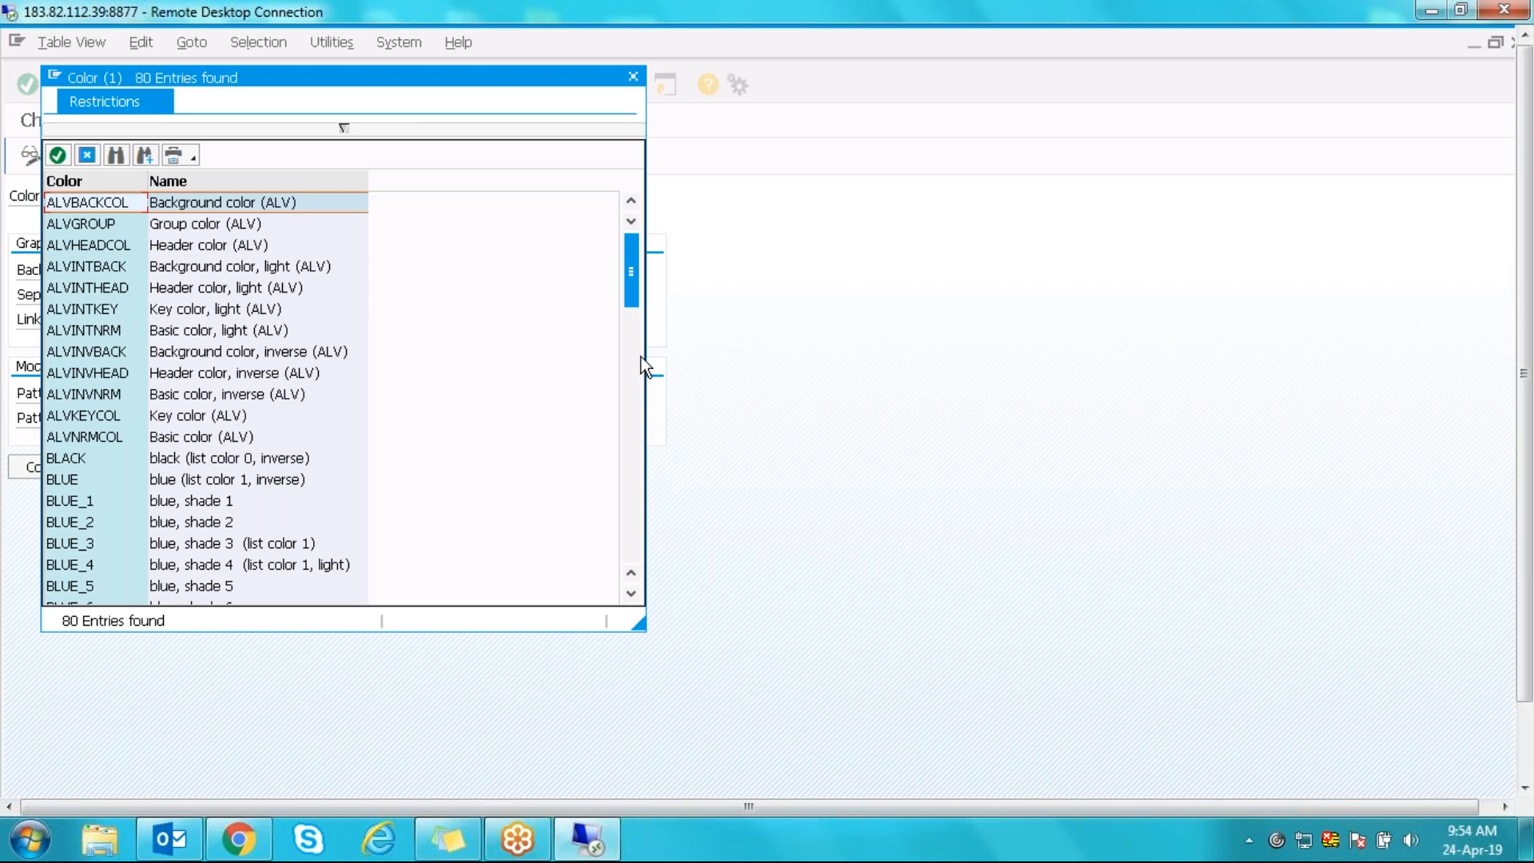
{"action": "left_click", "coordinate": [629, 414]}
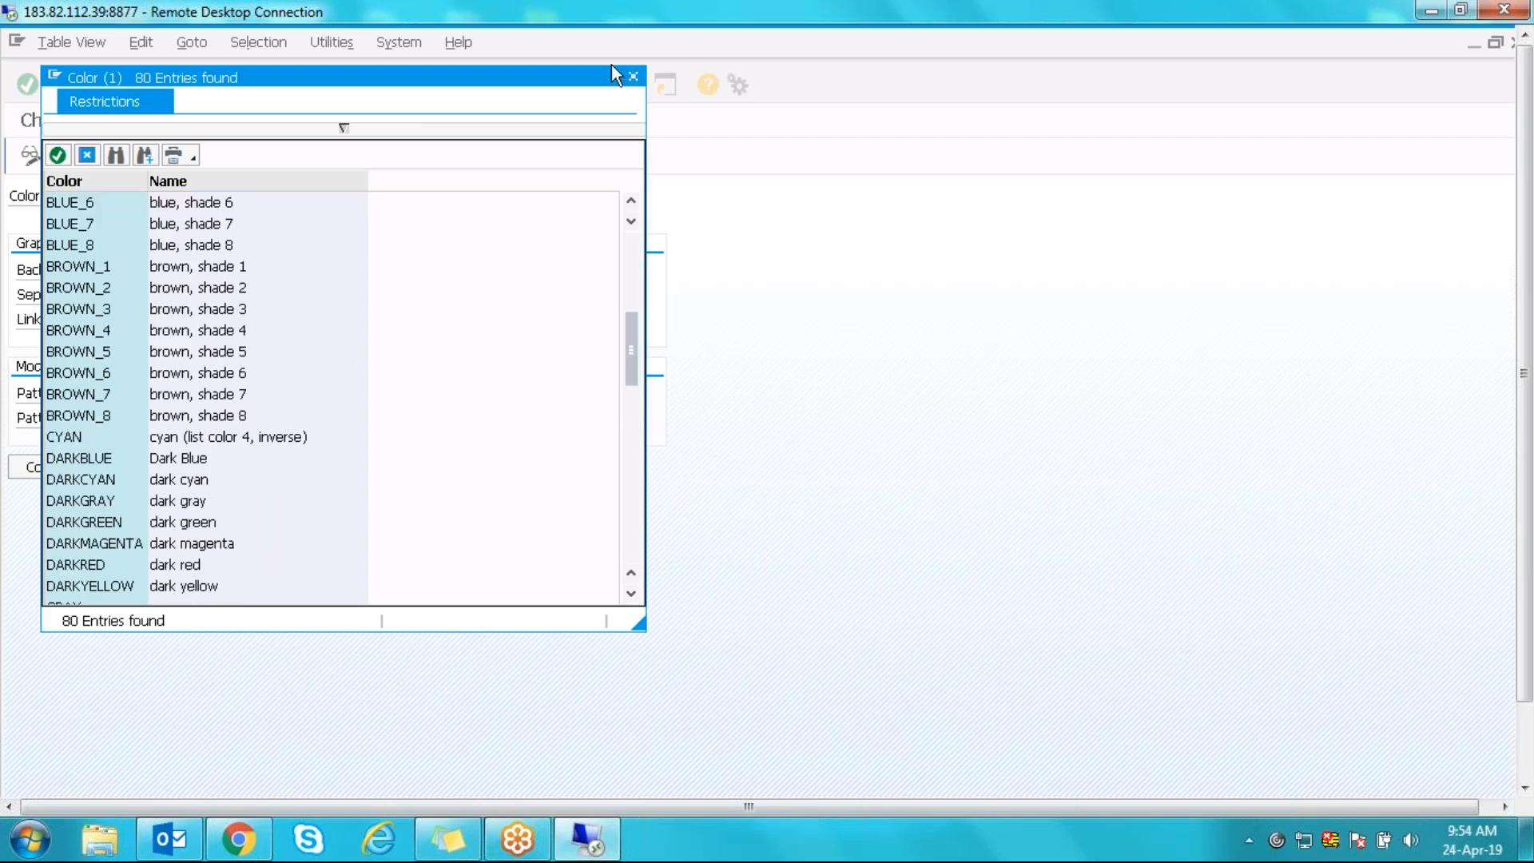
{"action": "left_click_drag", "start_coordinate": [444, 88], "coordinate": [545, 225]}
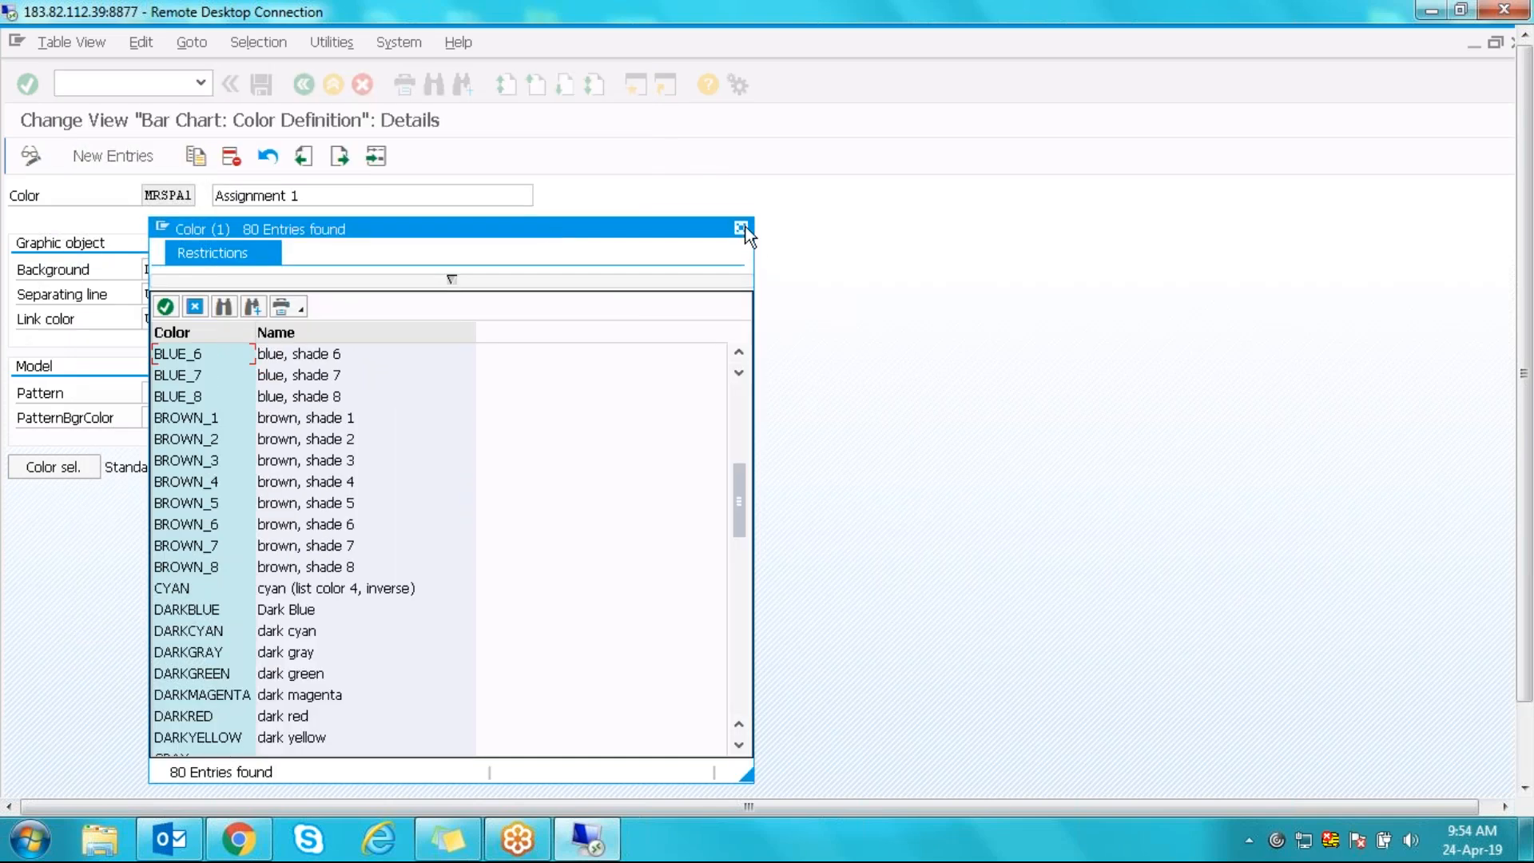
{"action": "left_click", "coordinate": [741, 229]}
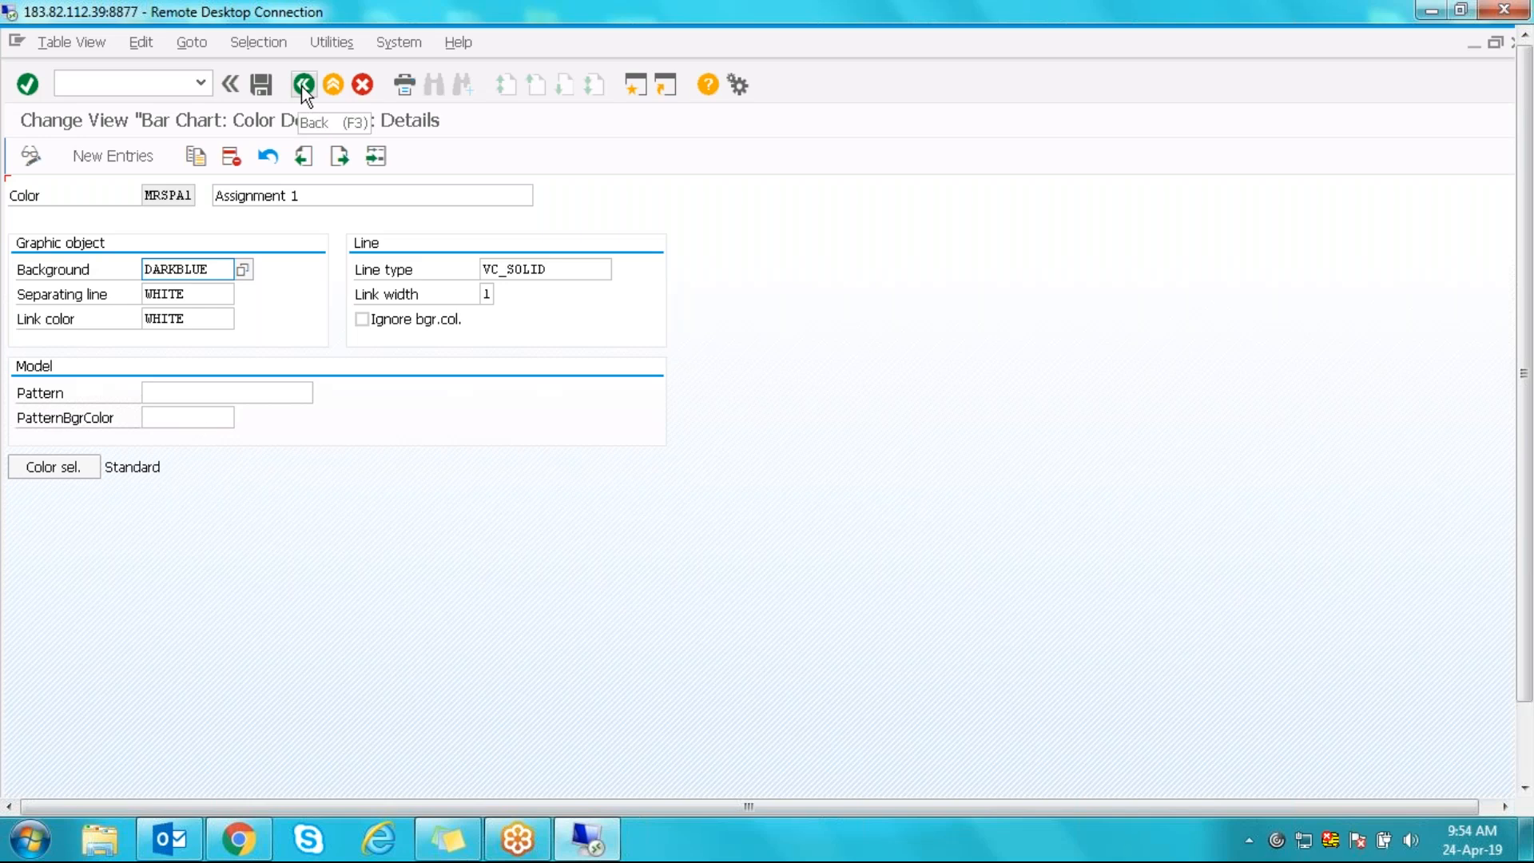
- Keep the DARKBLUE background and return to the Color Definition overview at MRSPA1
{"action": "left_click", "coordinate": [176, 196]}
{"action": "left_click_drag", "start_coordinate": [145, 196], "coordinate": [194, 209]}
{"action": "left_click_drag", "start_coordinate": [213, 271], "coordinate": [129, 270]}
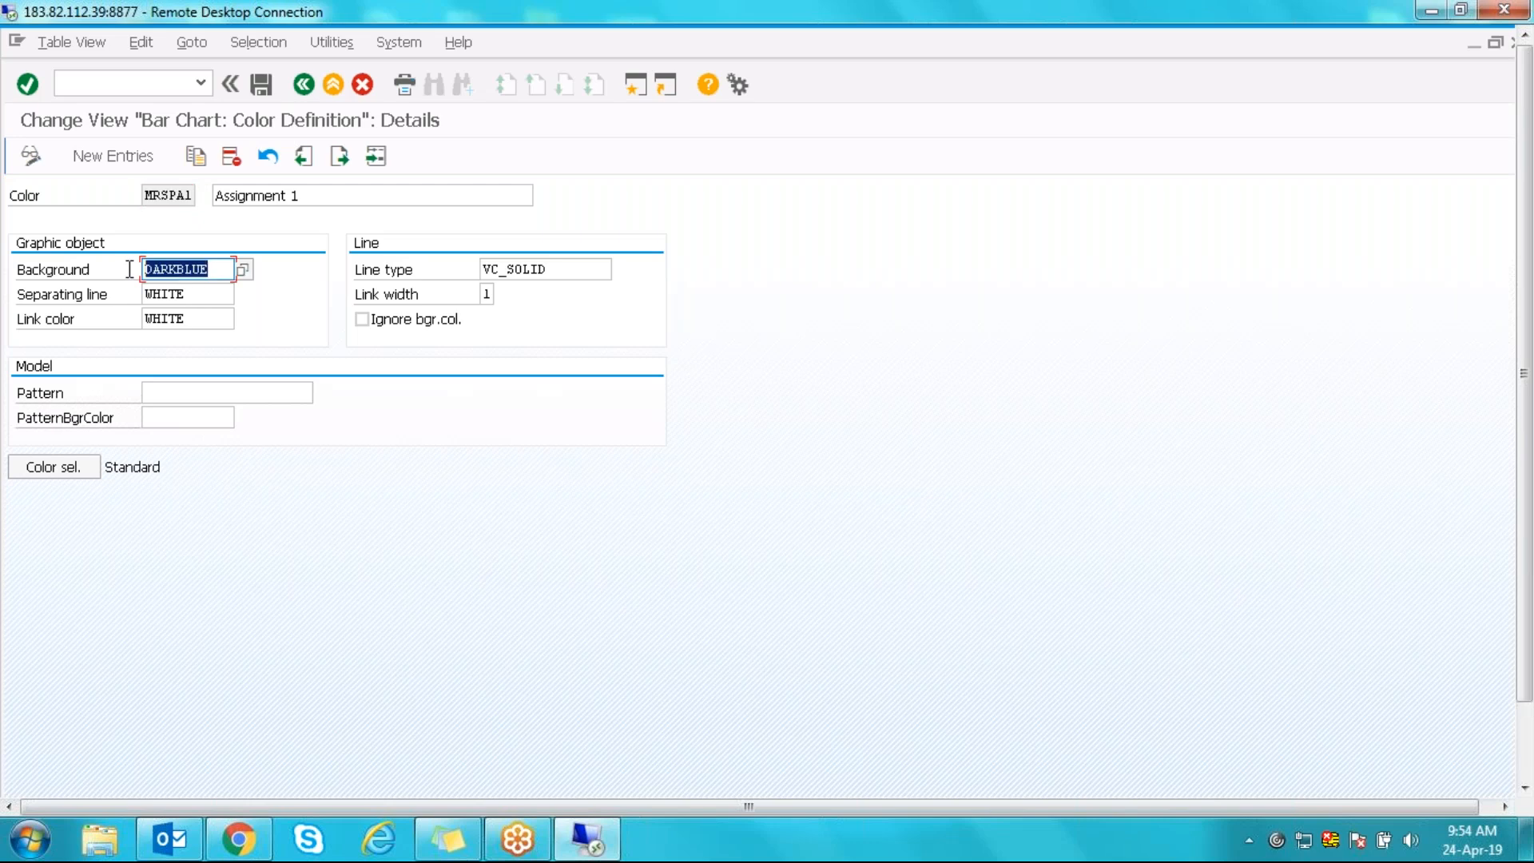
{"action": "left_click", "coordinate": [305, 86]}
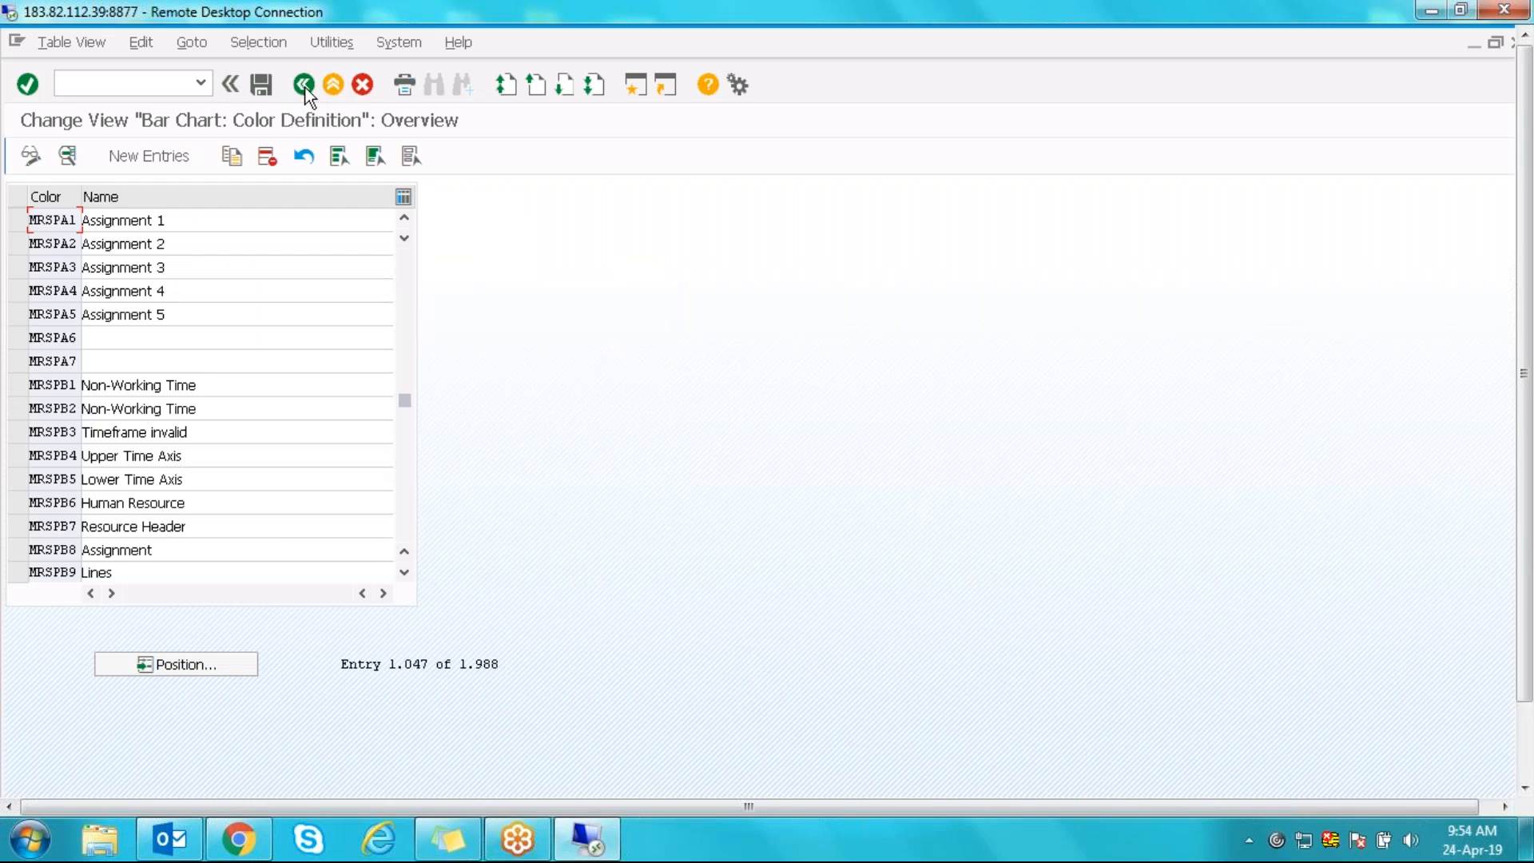
- From the Assignment 1 element, open the colour definitions for its colour MRSPA1 and start a position search
{"action": "left_click", "coordinate": [306, 91]}
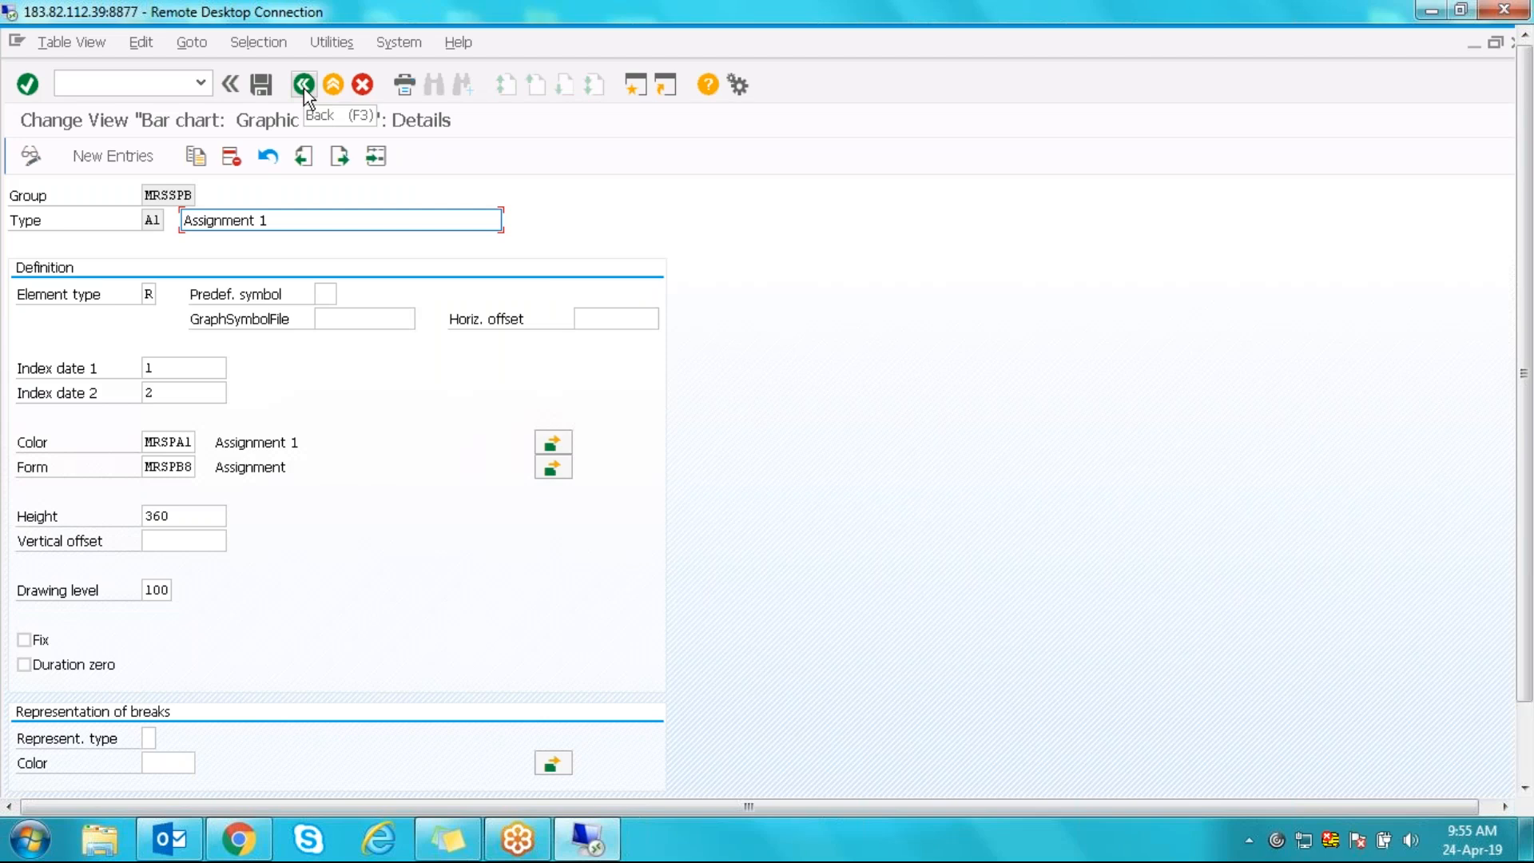
{"action": "left_click", "coordinate": [148, 442]}
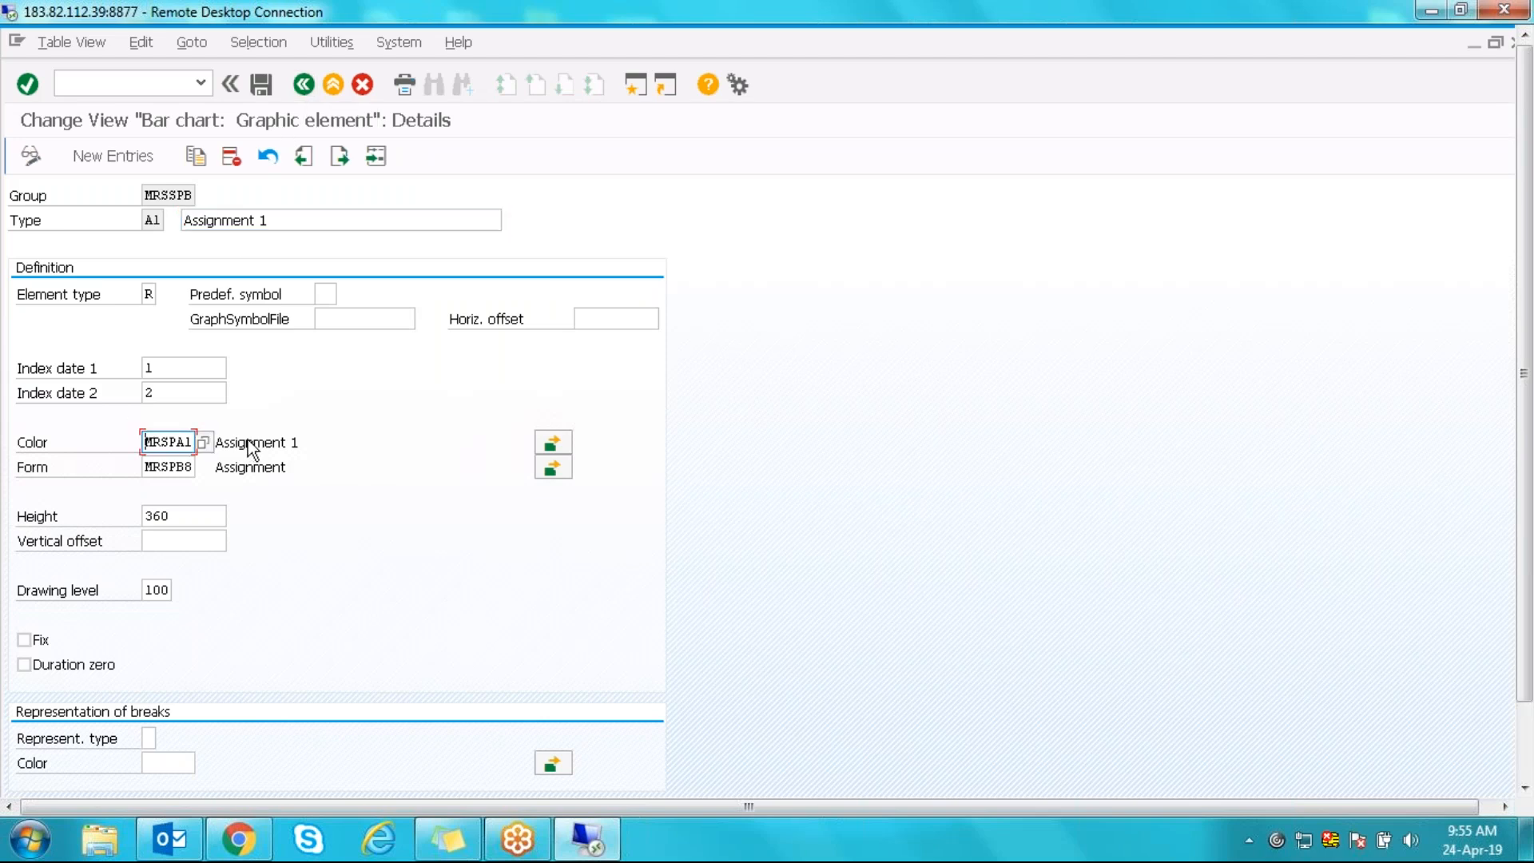
{"action": "left_click", "coordinate": [555, 442]}
{"action": "left_click", "coordinate": [180, 670]}
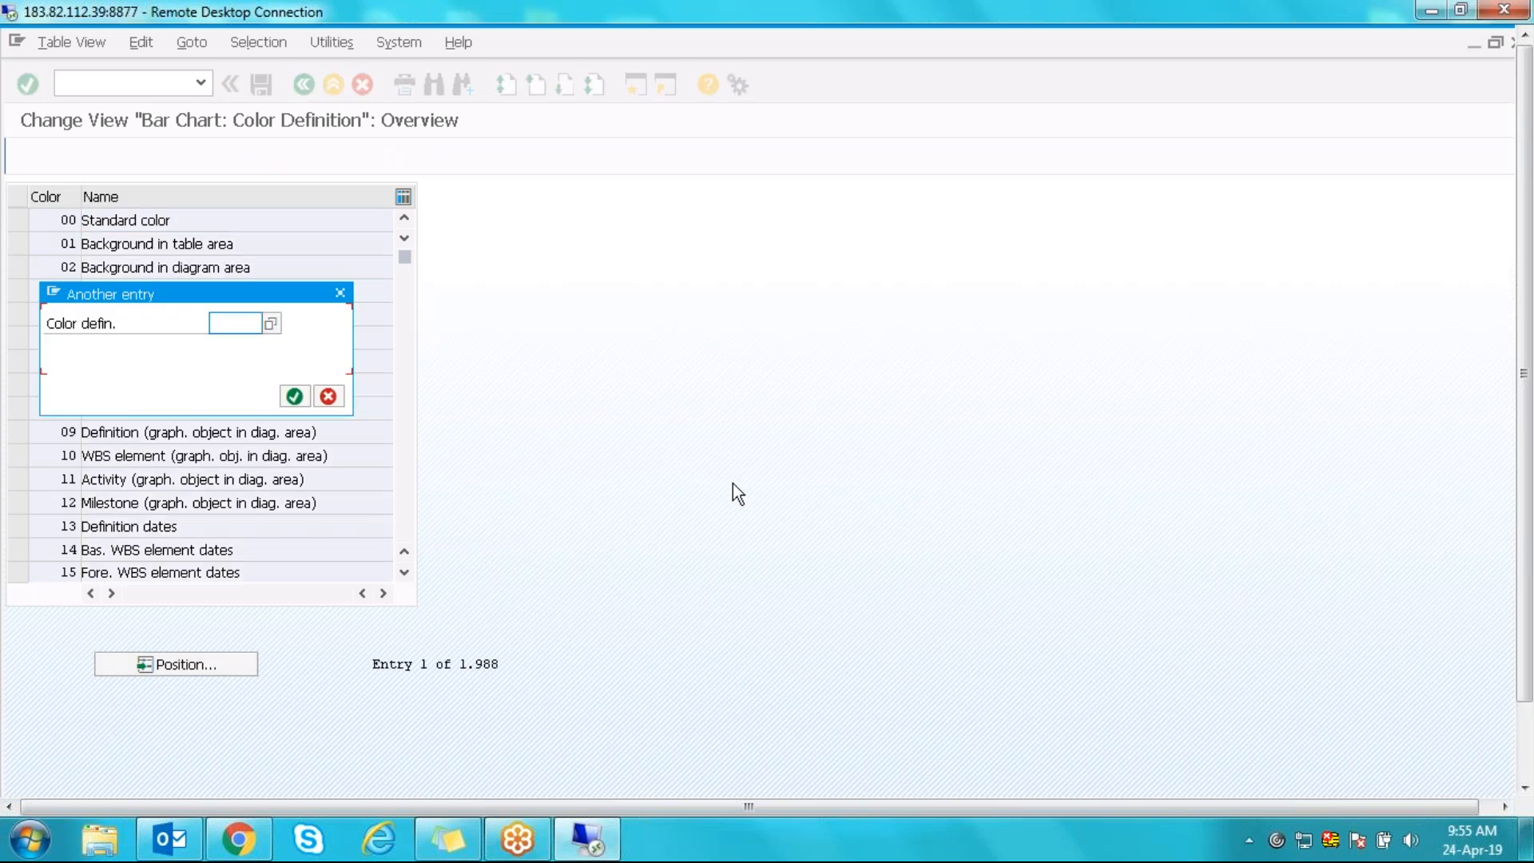
- Position the colour list on MRSPA1 and open its Assignment 1 details
{"action": "type", "text": "MRS"}
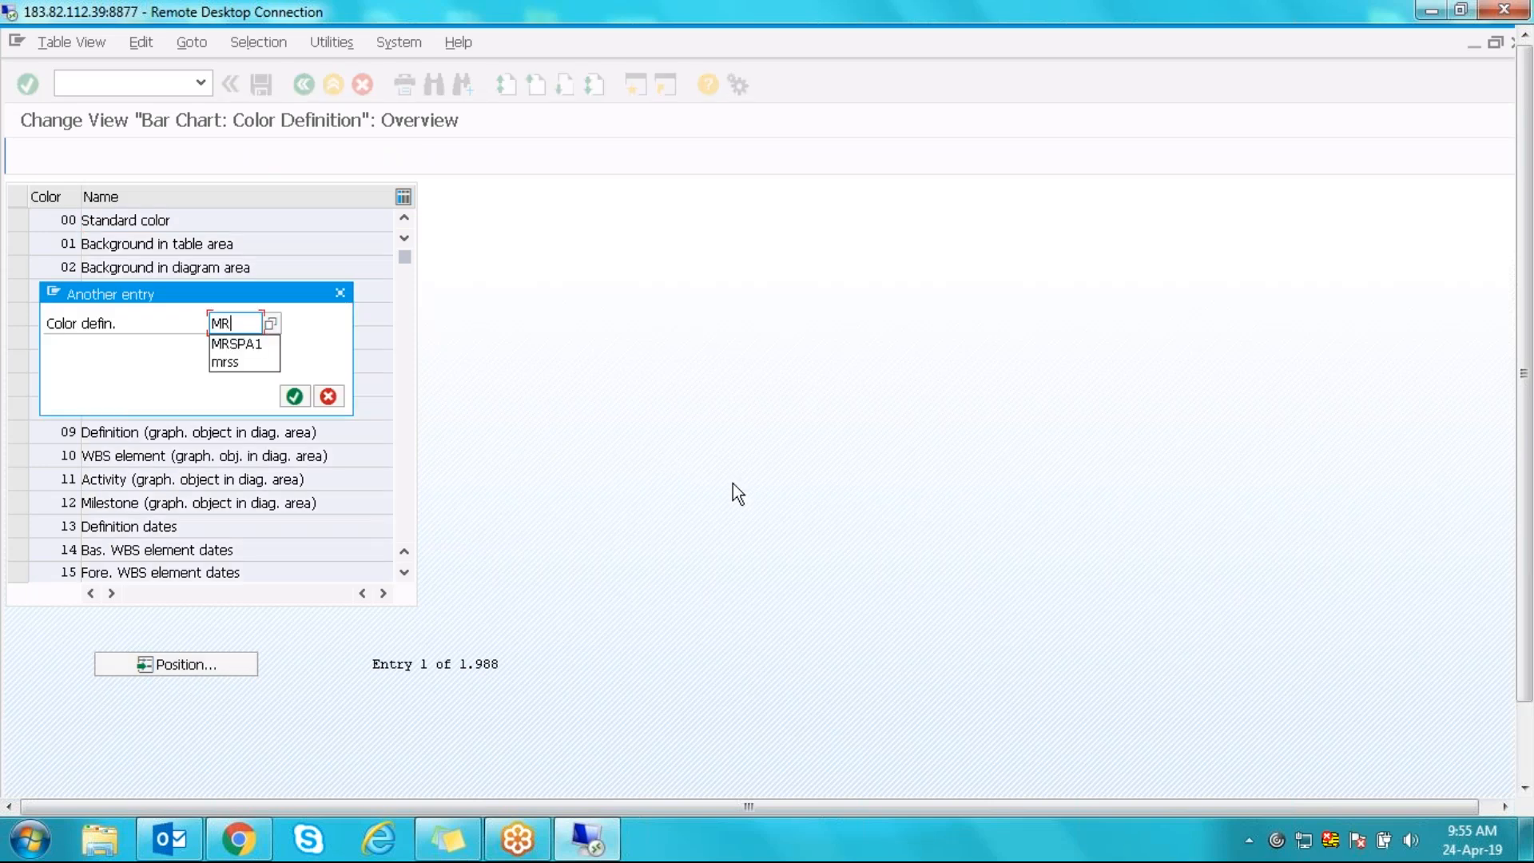
{"action": "key", "text": "Down"}
{"action": "key", "text": "Return"}
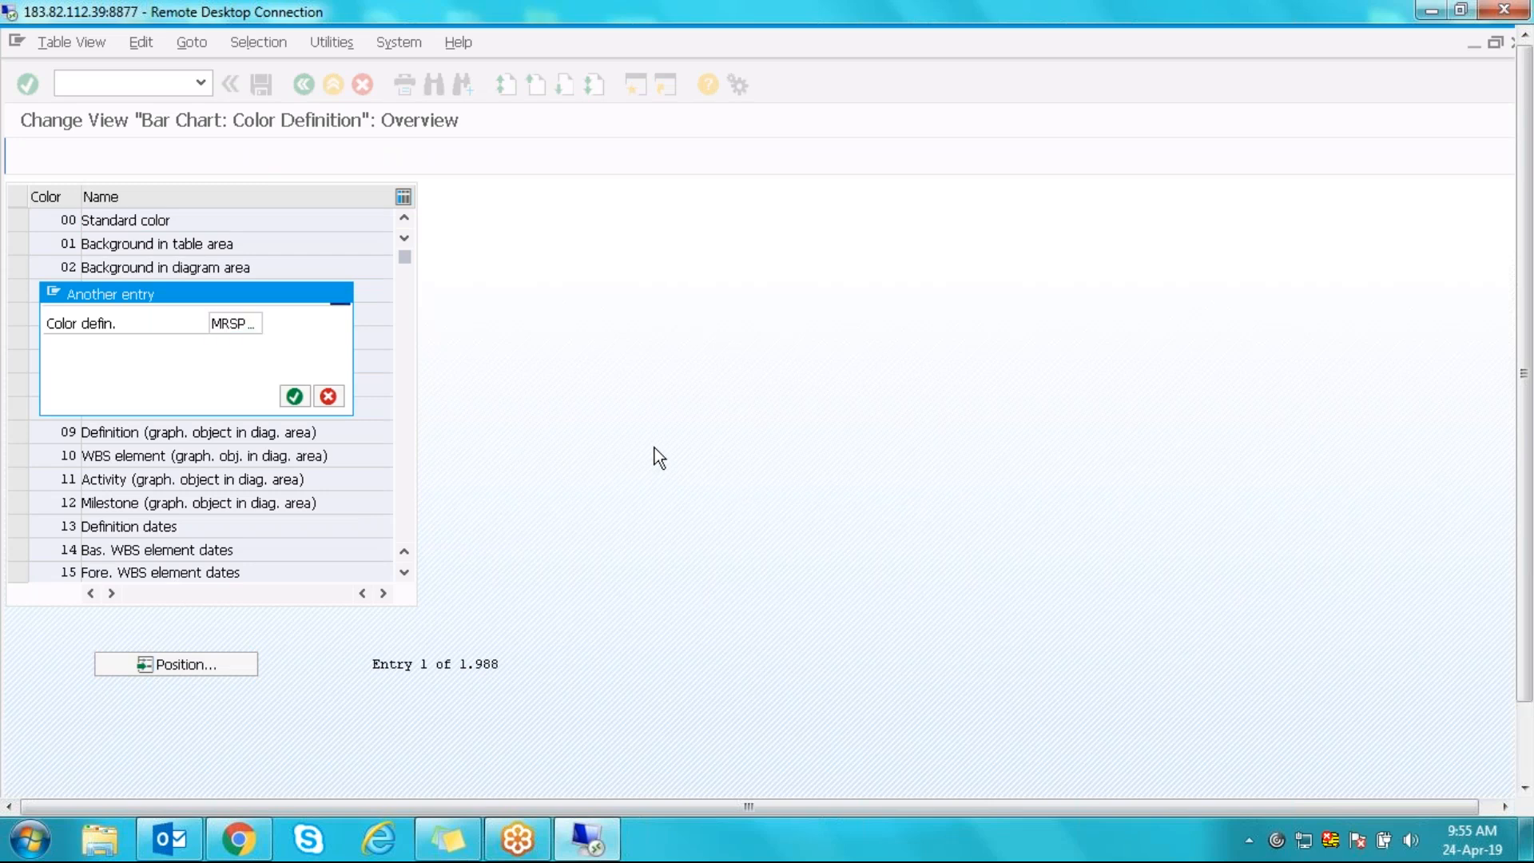
{"action": "key", "text": "Return"}
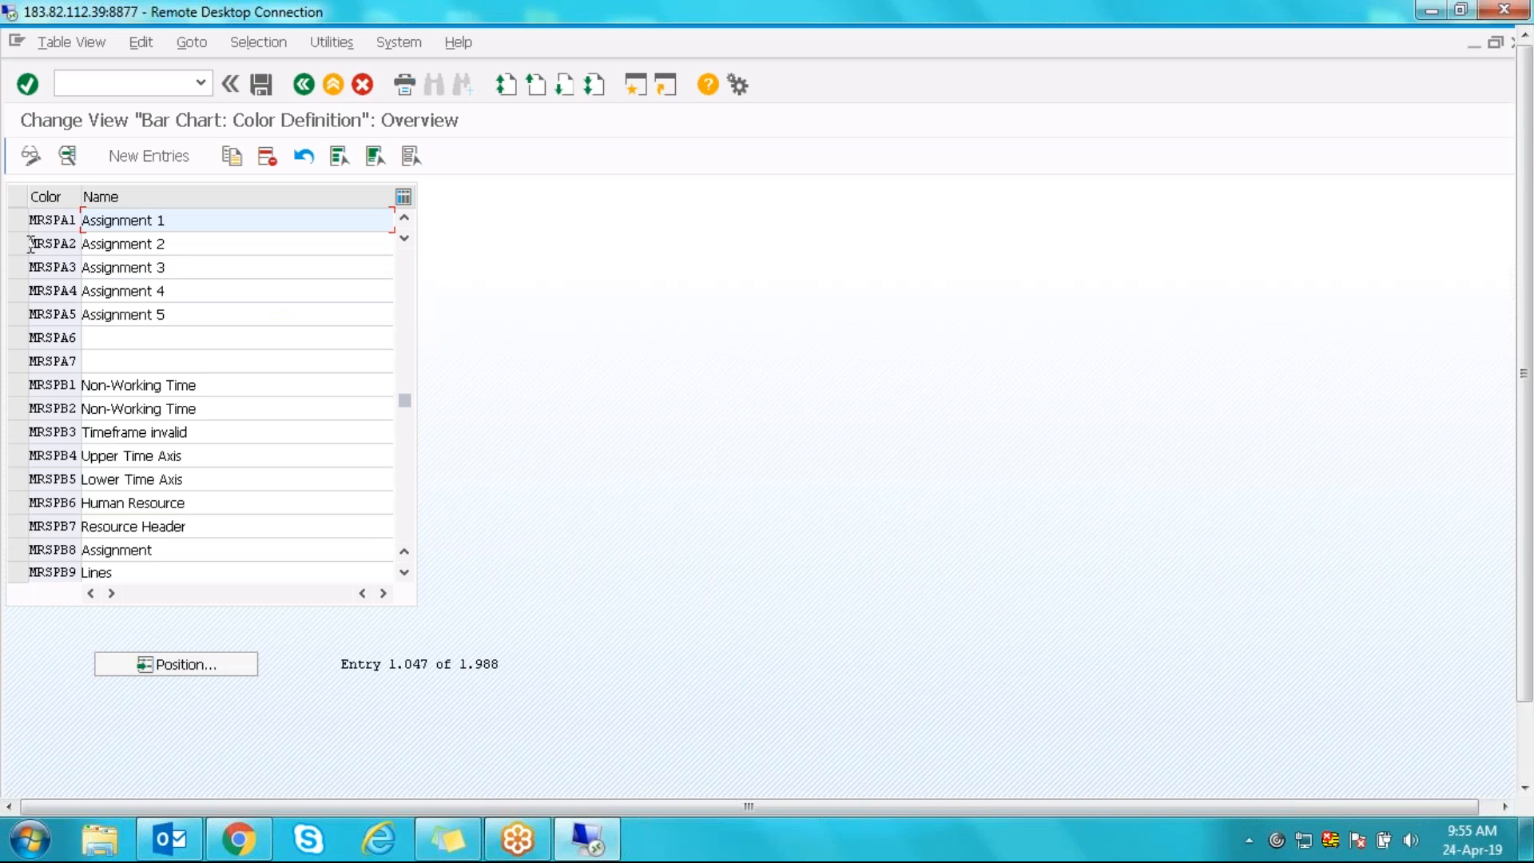
{"action": "left_click", "coordinate": [18, 223]}
{"action": "double_click", "coordinate": [58, 227]}
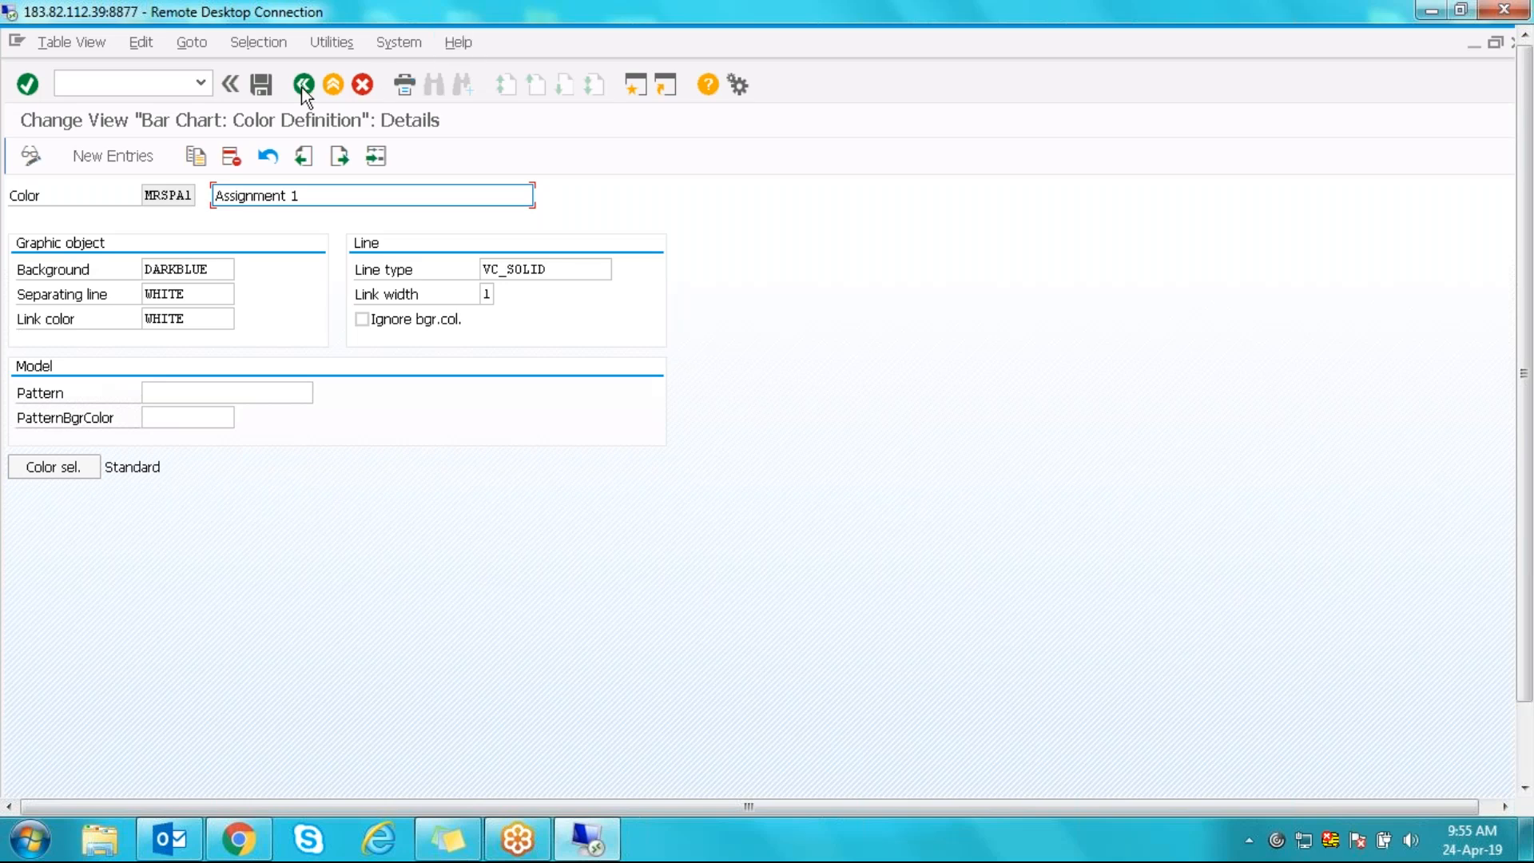
- Copy MRSPA1 as new colour key ZMRSA1 and return to the overview
{"action": "left_click", "coordinate": [193, 156]}
{"action": "left_click", "coordinate": [175, 198]}
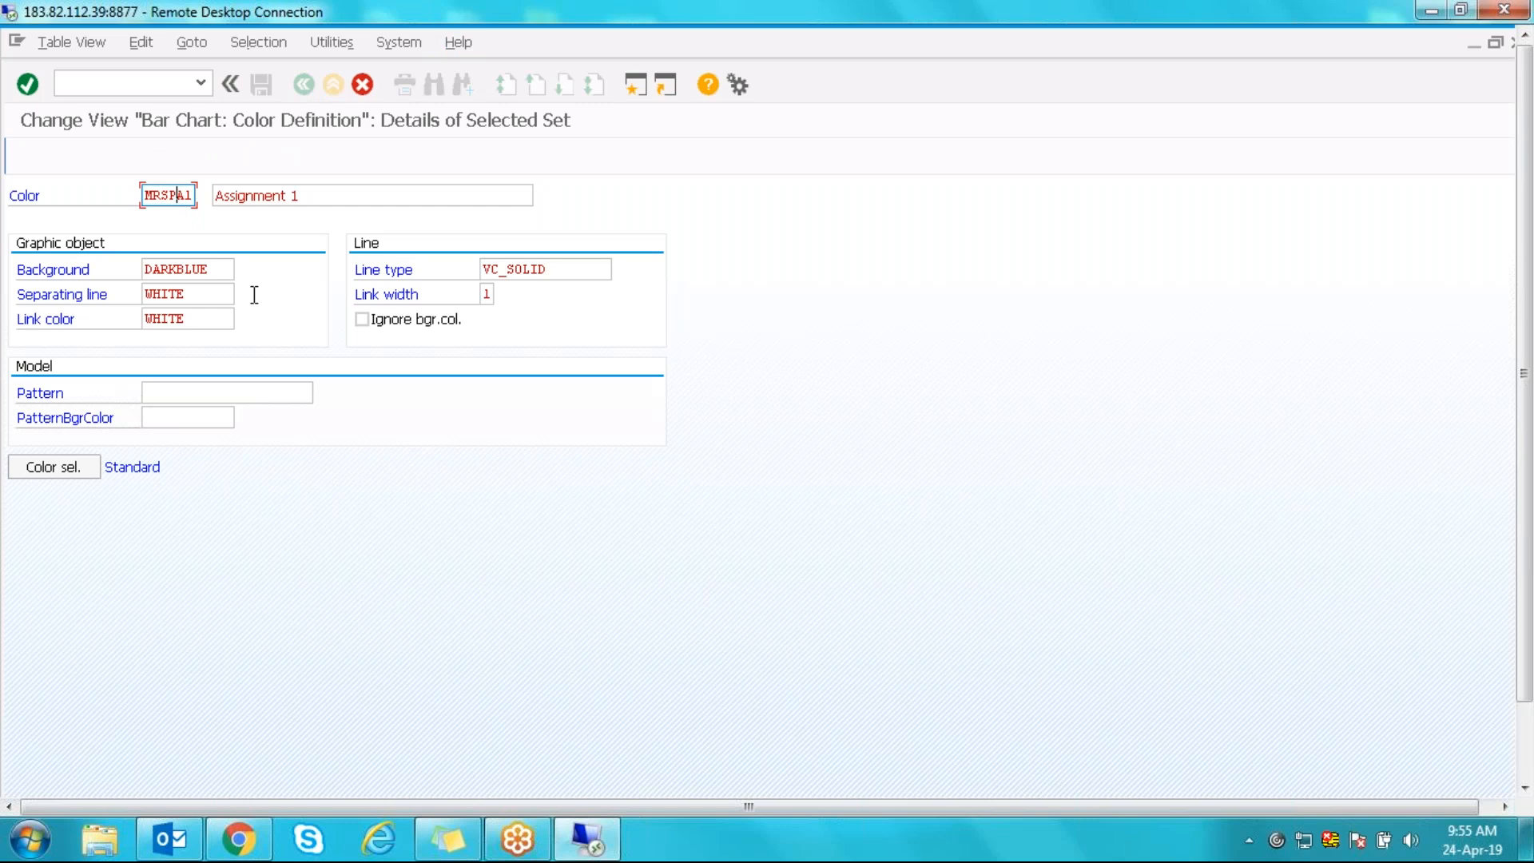
{"action": "key", "text": "BackSpace"}
{"action": "key", "text": "Left"}
{"action": "key", "text": "Left"}
{"action": "type", "text": "ZM"}
{"action": "key", "text": "Return"}
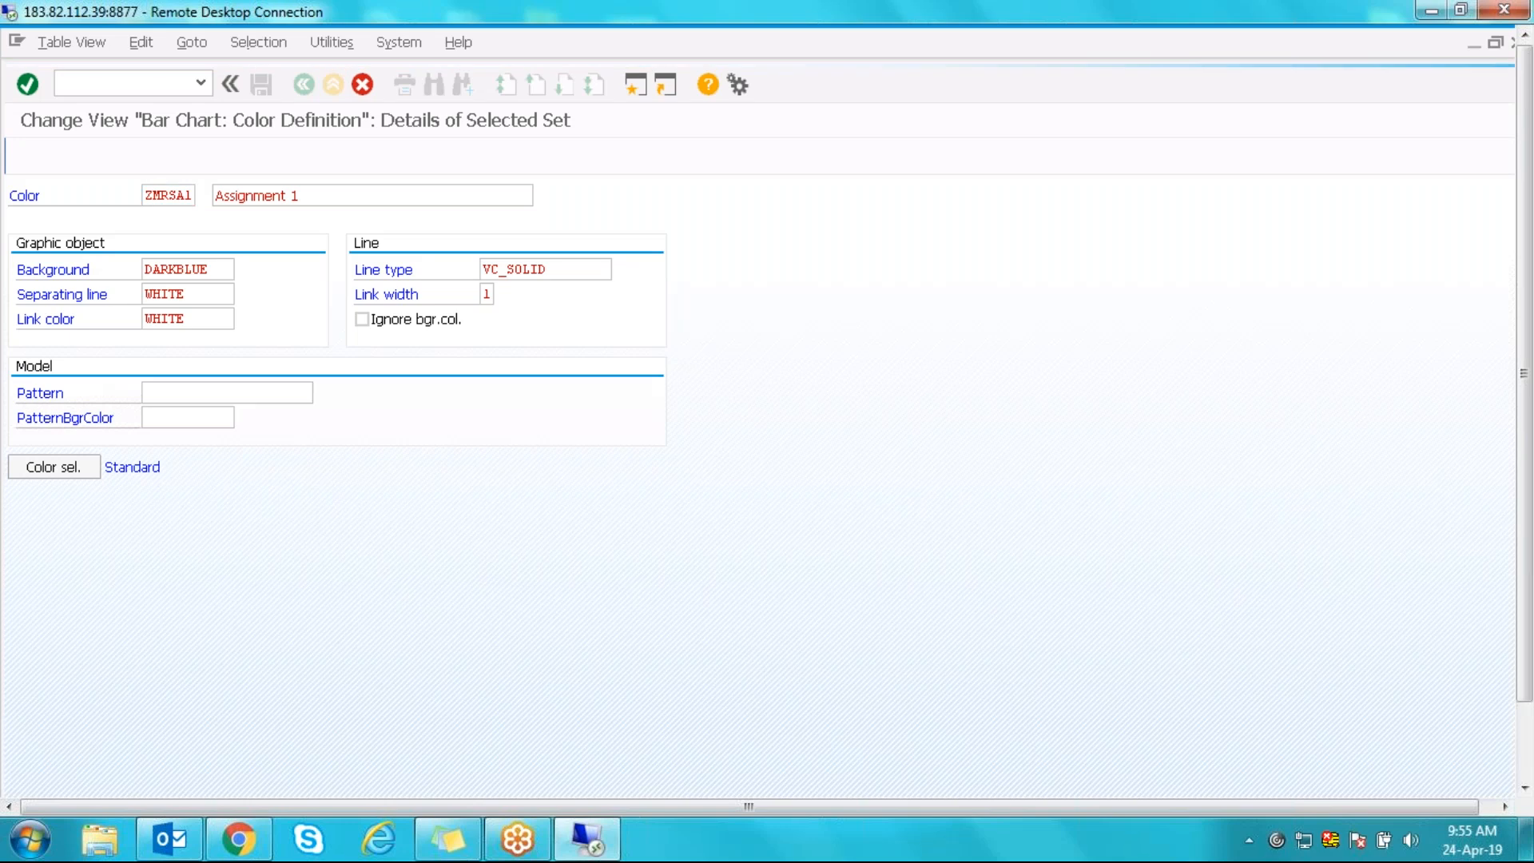
{"action": "left_click", "coordinate": [309, 84]}
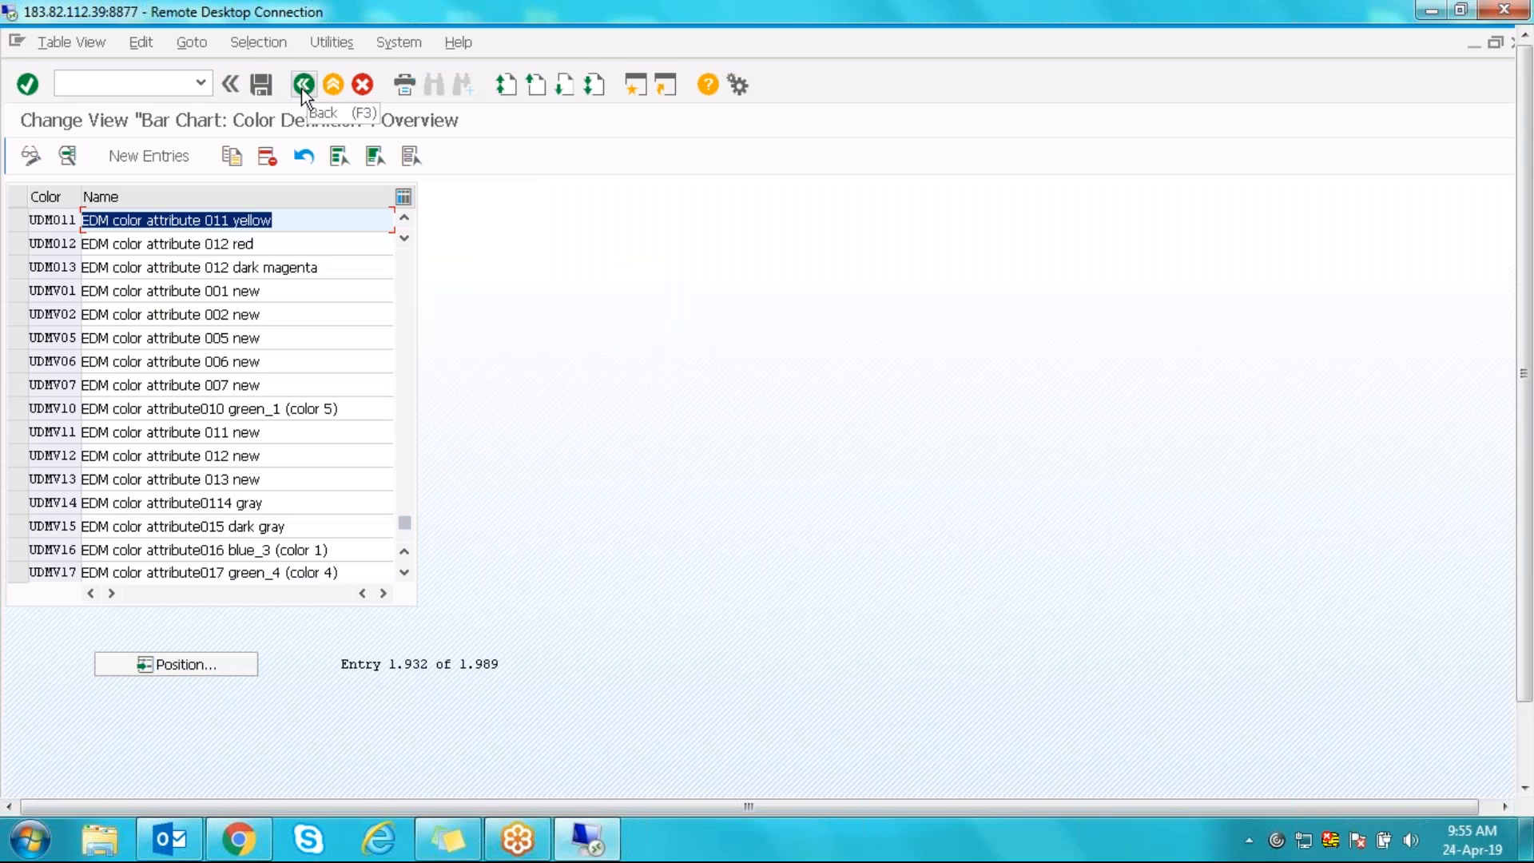
- Save colour ZMRSA1, then back out through the graphic element overview to the IMG tree
{"action": "left_click", "coordinate": [263, 85]}
{"action": "left_click", "coordinate": [304, 83]}
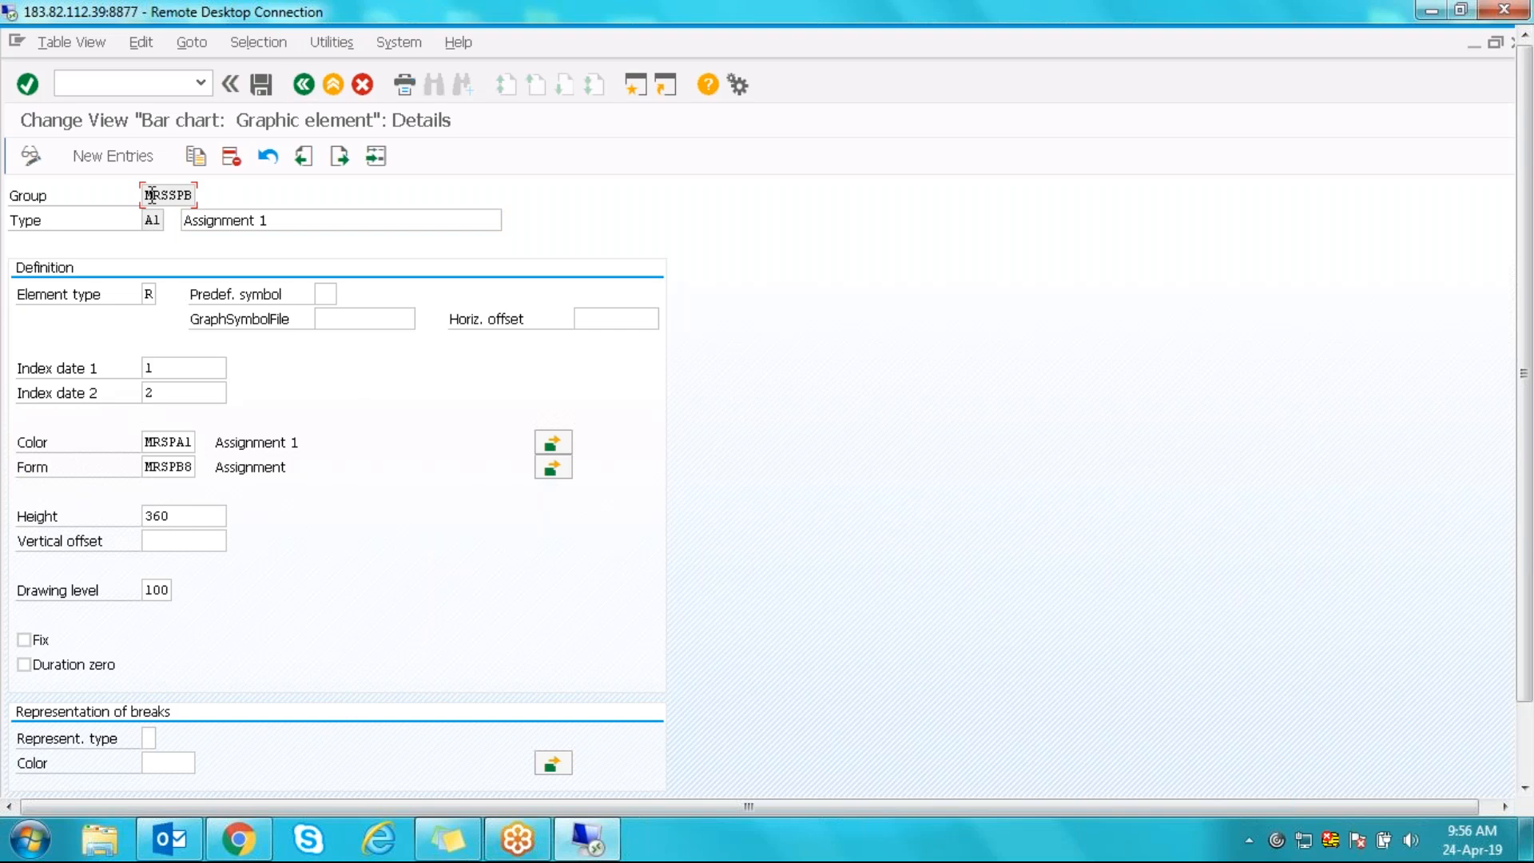
{"action": "left_click", "coordinate": [305, 86]}
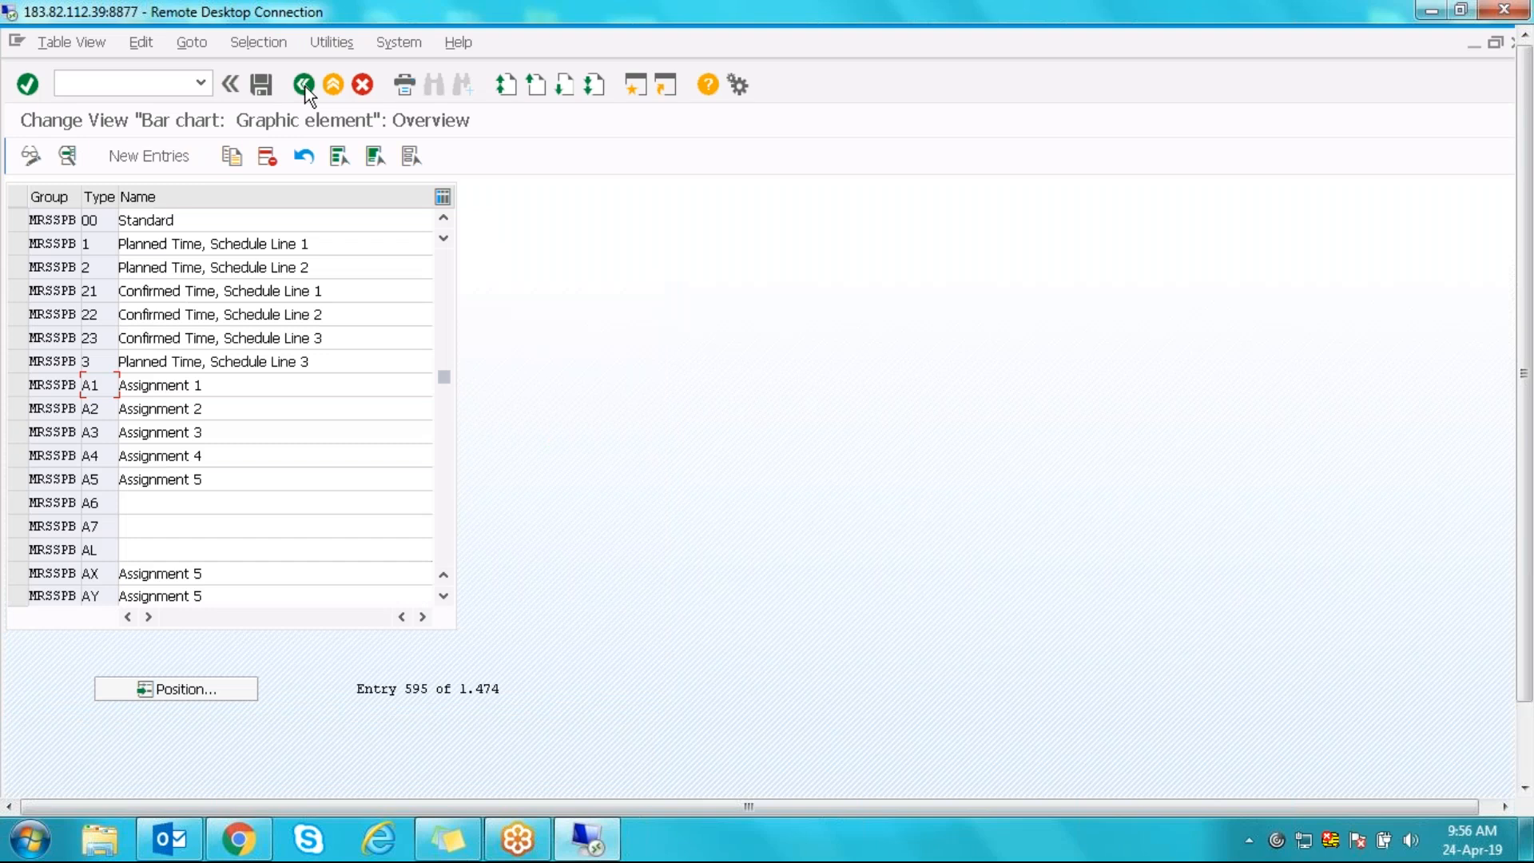
{"action": "left_click", "coordinate": [46, 387]}
{"action": "left_click", "coordinate": [304, 85]}
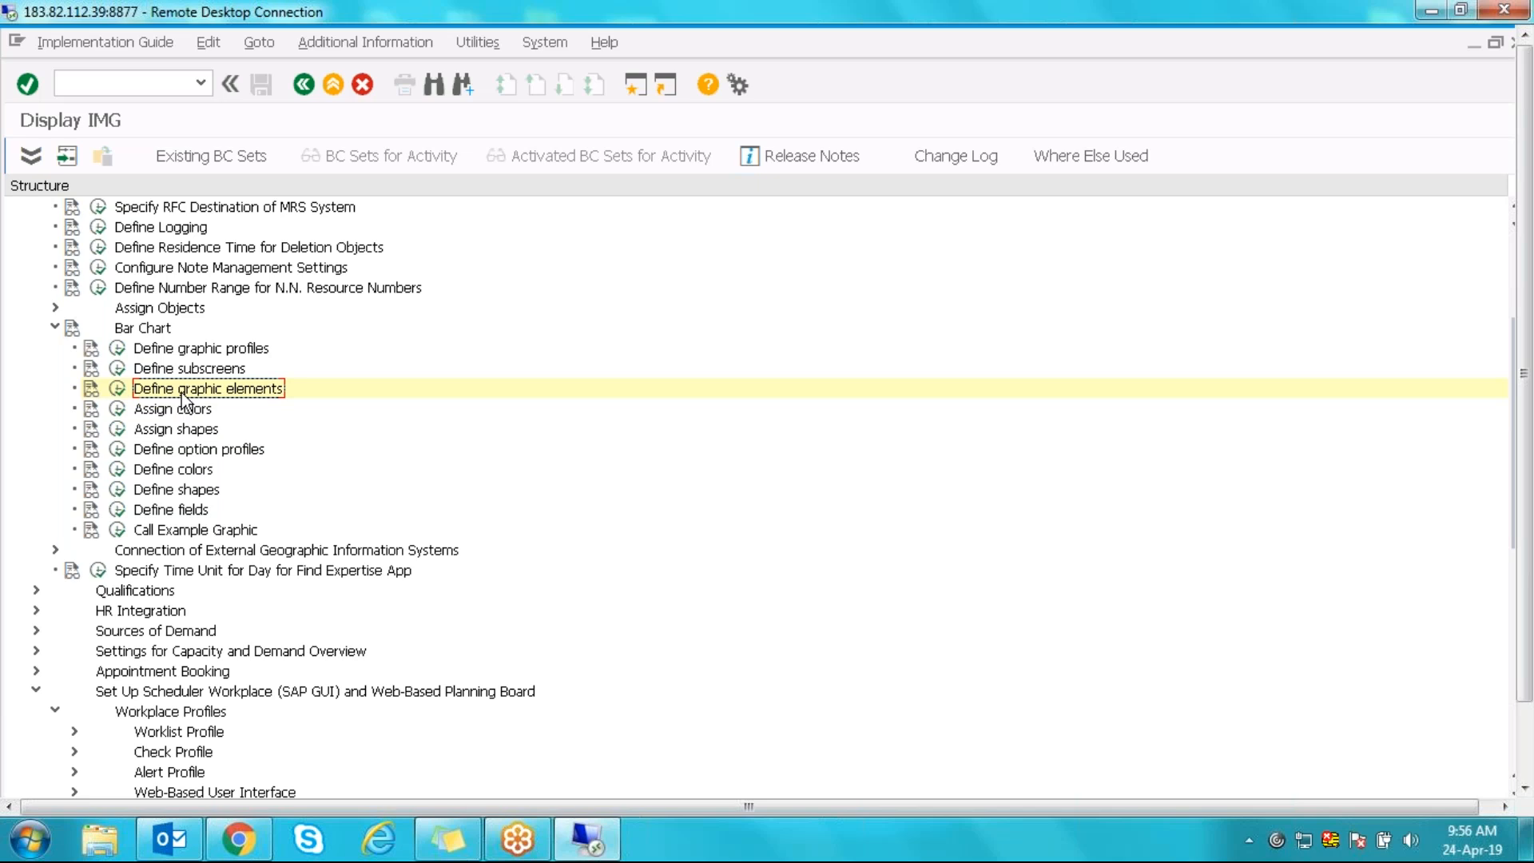
{"action": "left_click", "coordinate": [117, 389]}
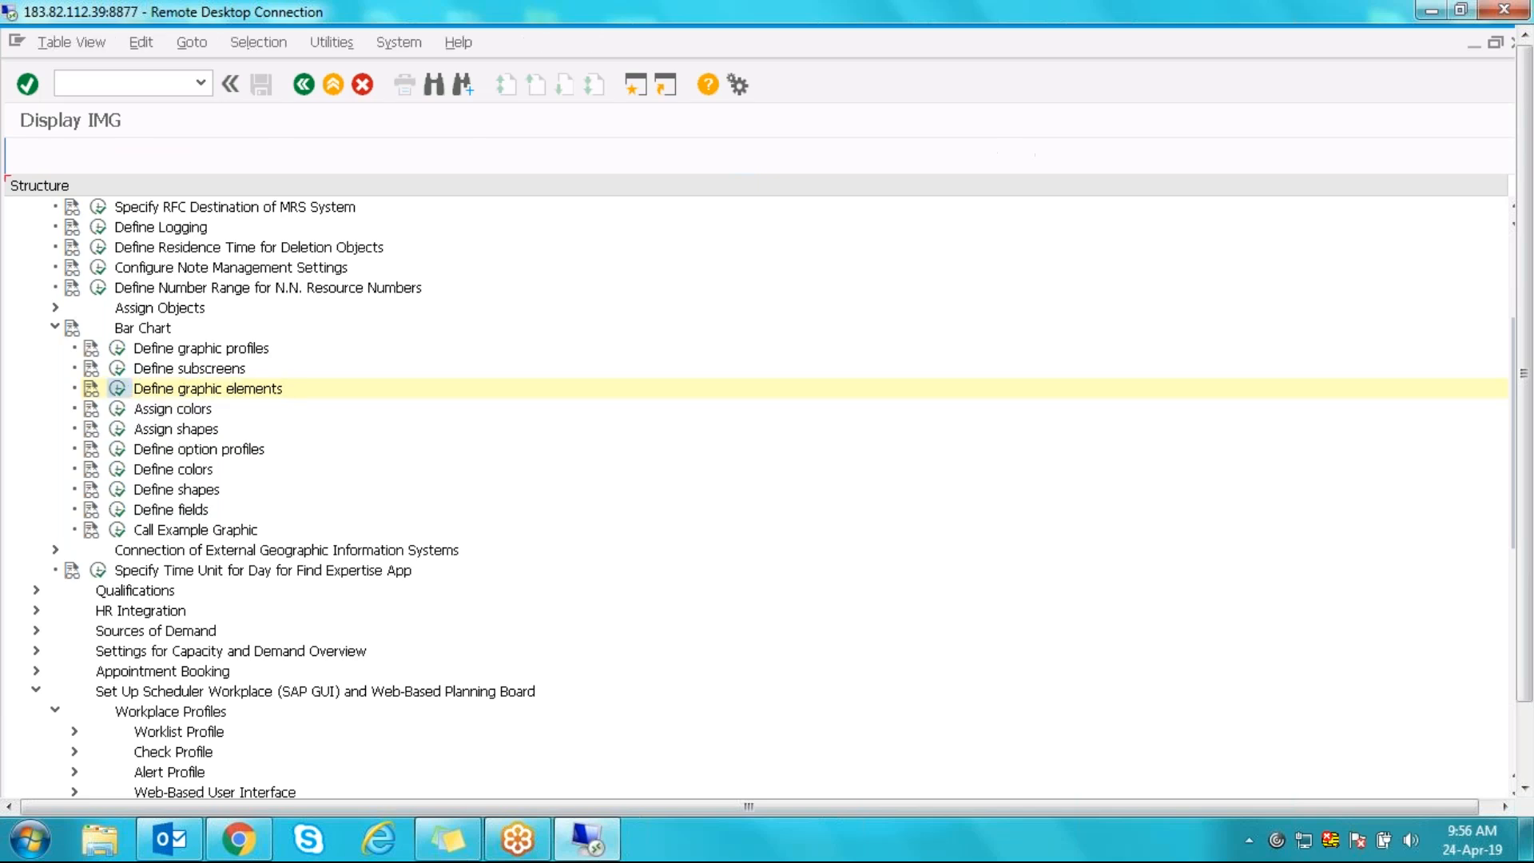
{"action": "left_click", "coordinate": [304, 84]}
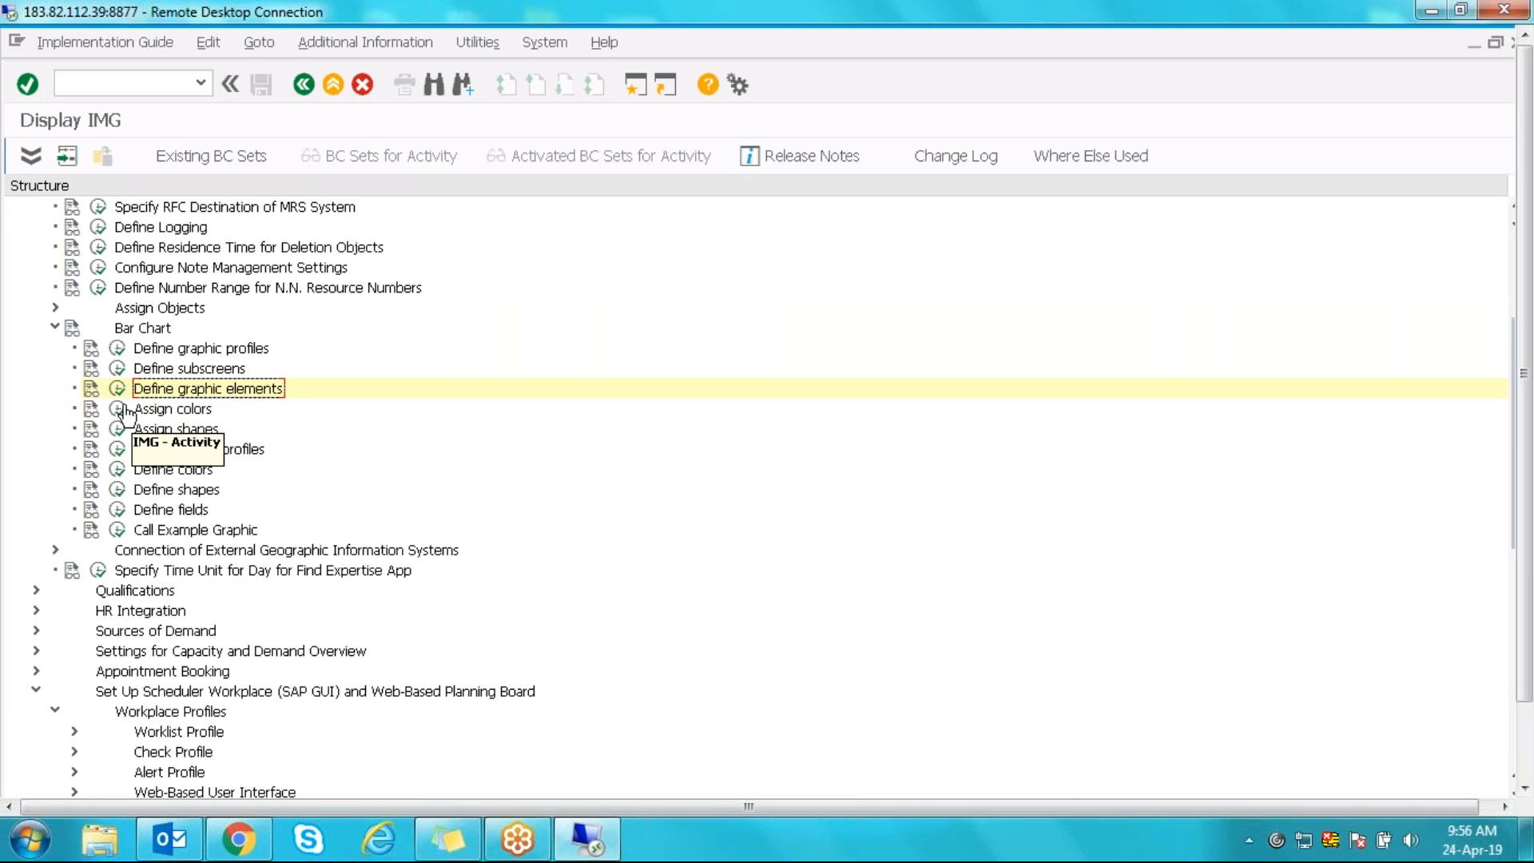
{"action": "left_click", "coordinate": [122, 409]}
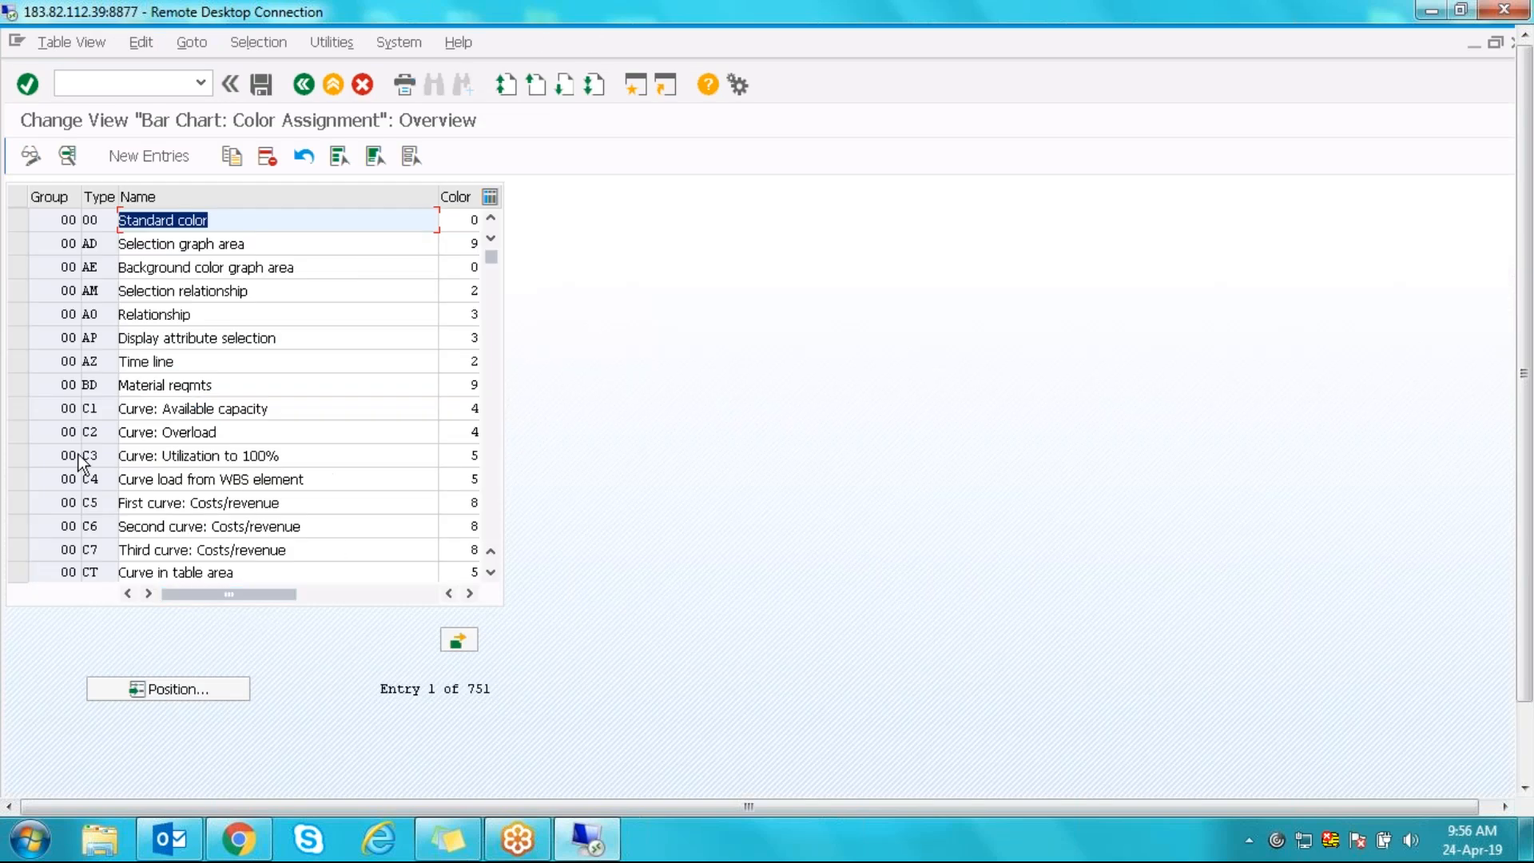
{"action": "key", "text": "Page_Down"}
{"action": "key", "text": "Page_Down"}
{"action": "key", "text": "Page_Down"}
{"action": "key", "text": "Page_Down"}
{"action": "key", "text": "Page_Down"}
{"action": "key", "text": "Page_Down"}
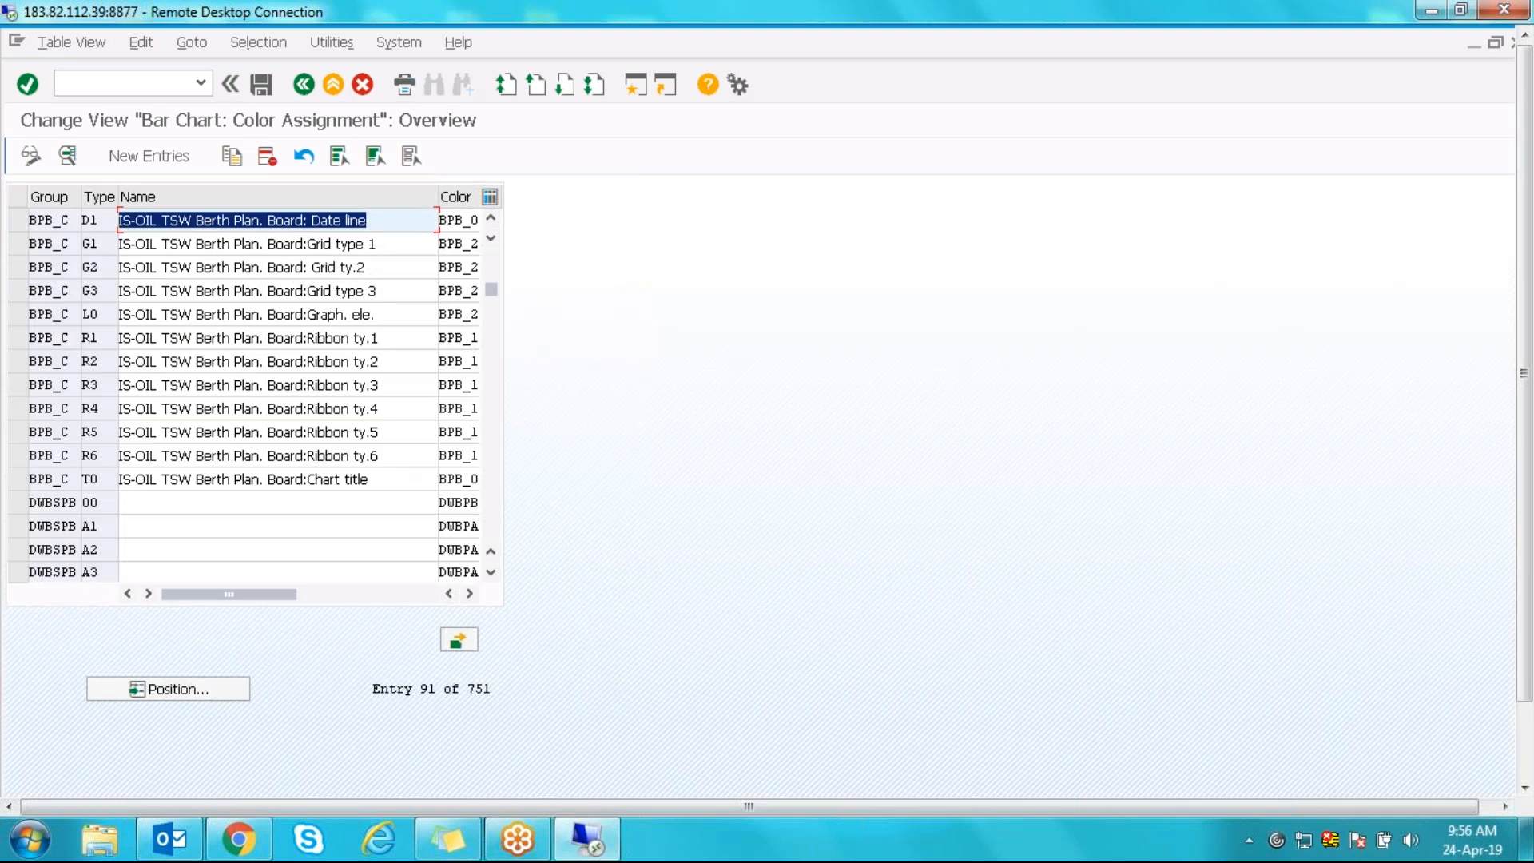
{"action": "key", "text": "Page_Up"}
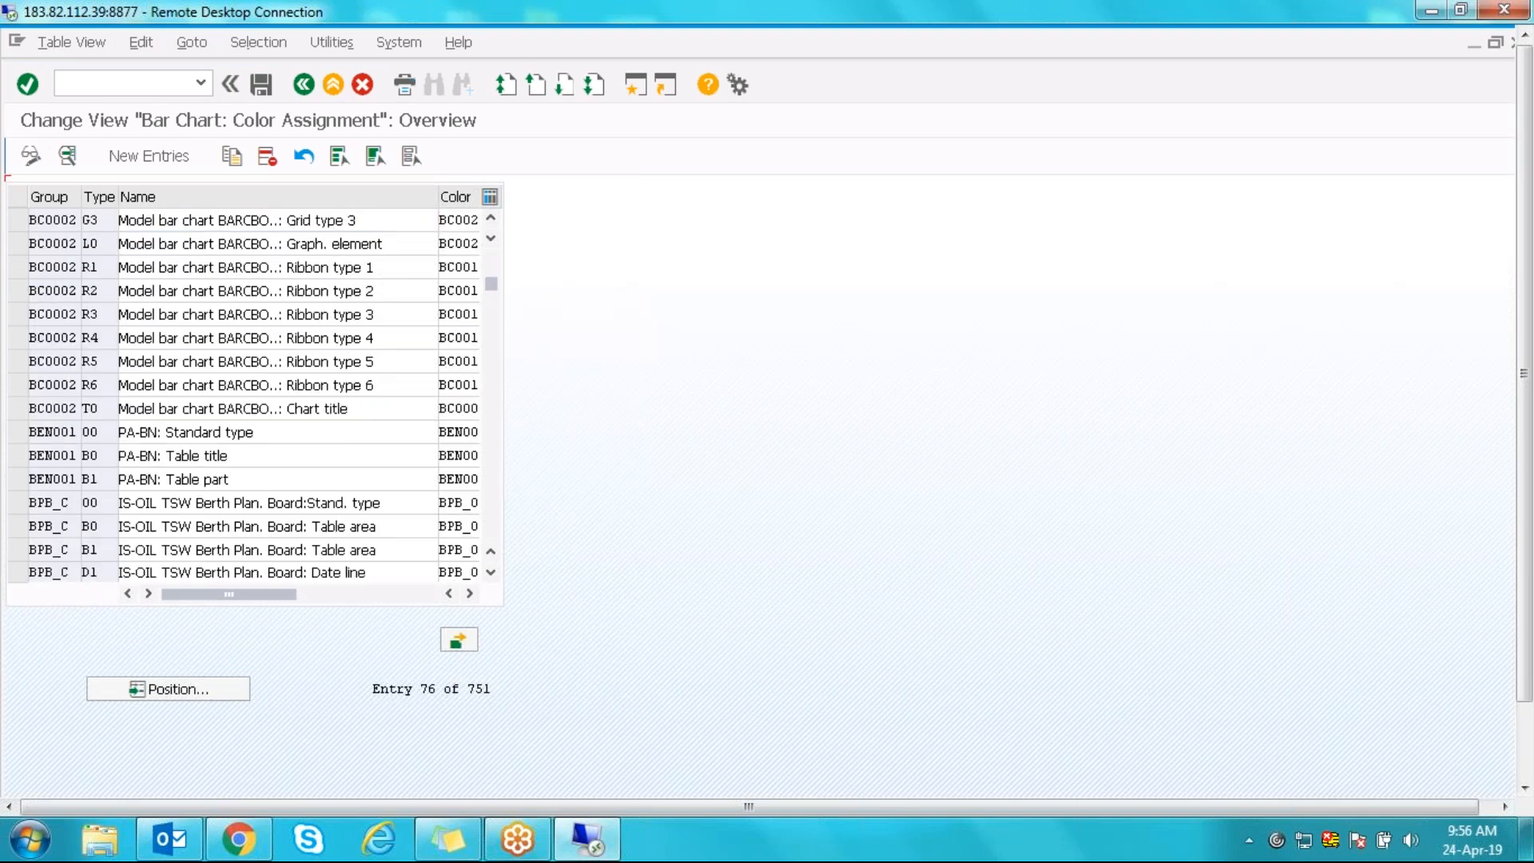
{"action": "key", "text": "Page_Down"}
{"action": "key", "text": "Page_Down"}
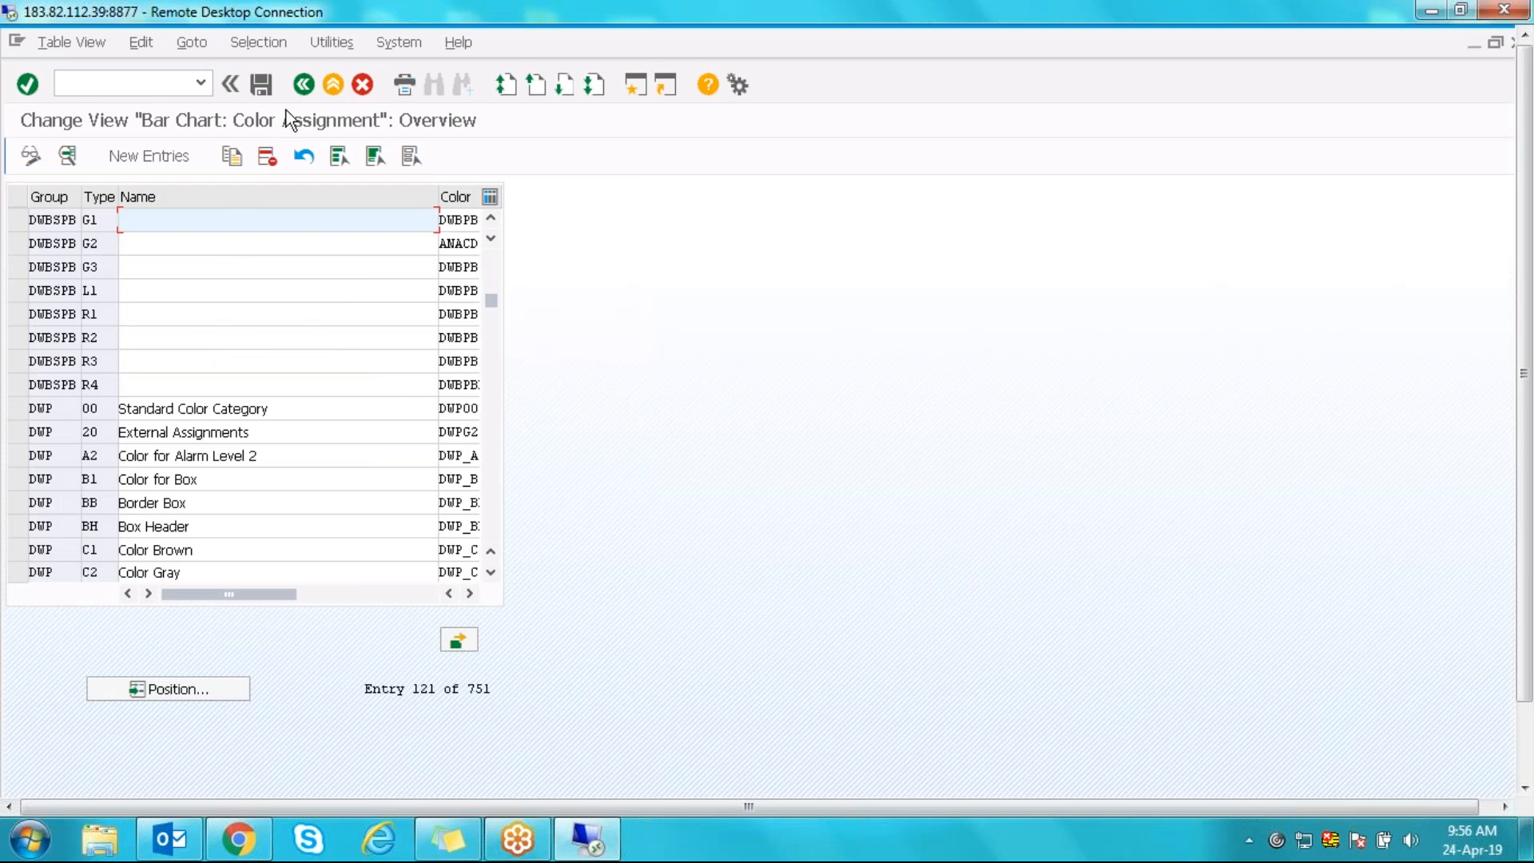
{"action": "left_click", "coordinate": [306, 88]}
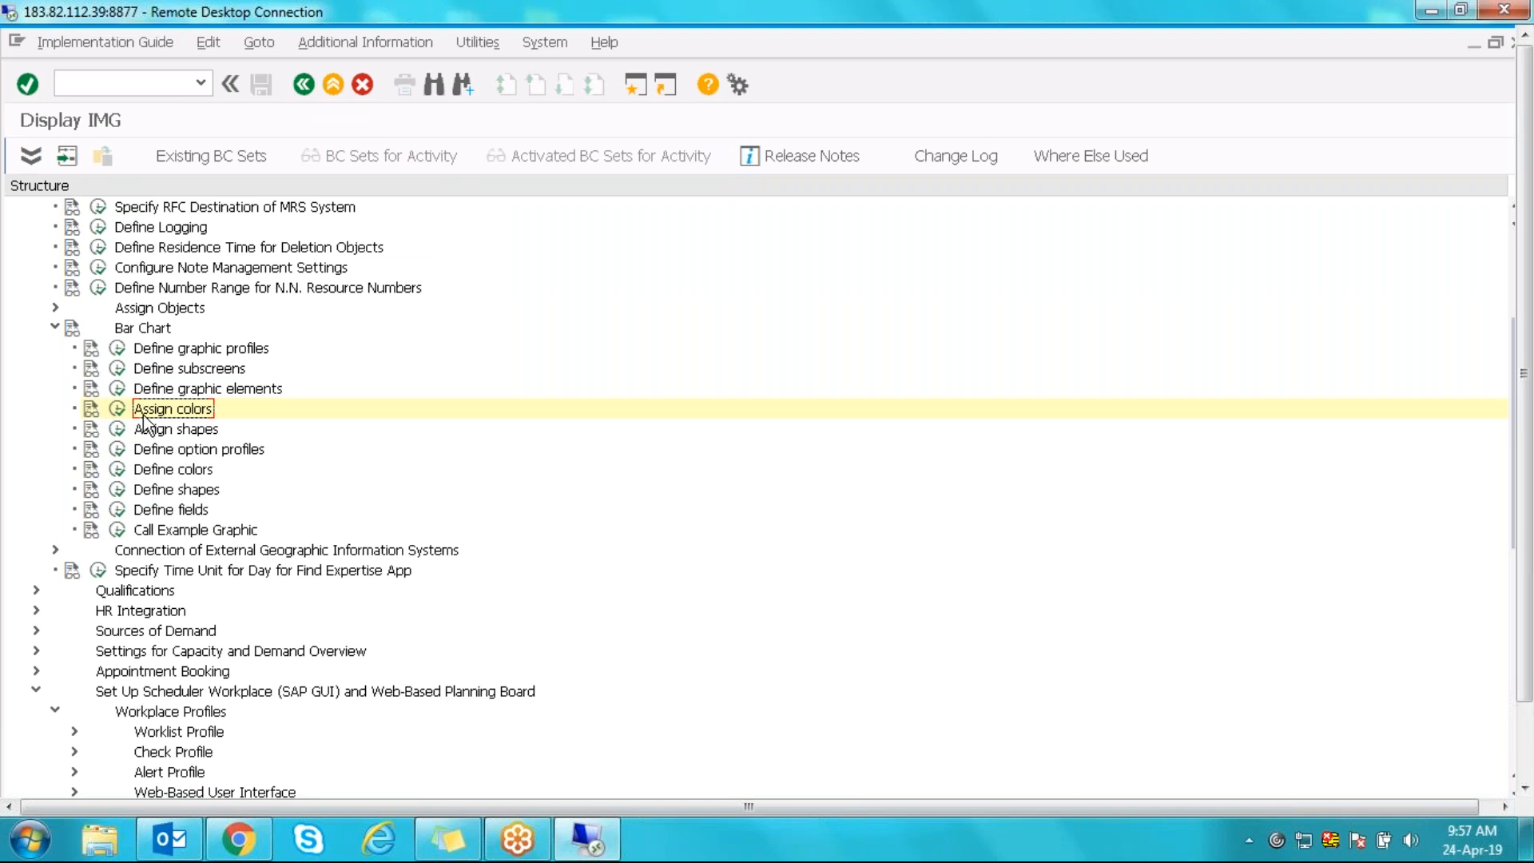
{"action": "left_click", "coordinate": [165, 390]}
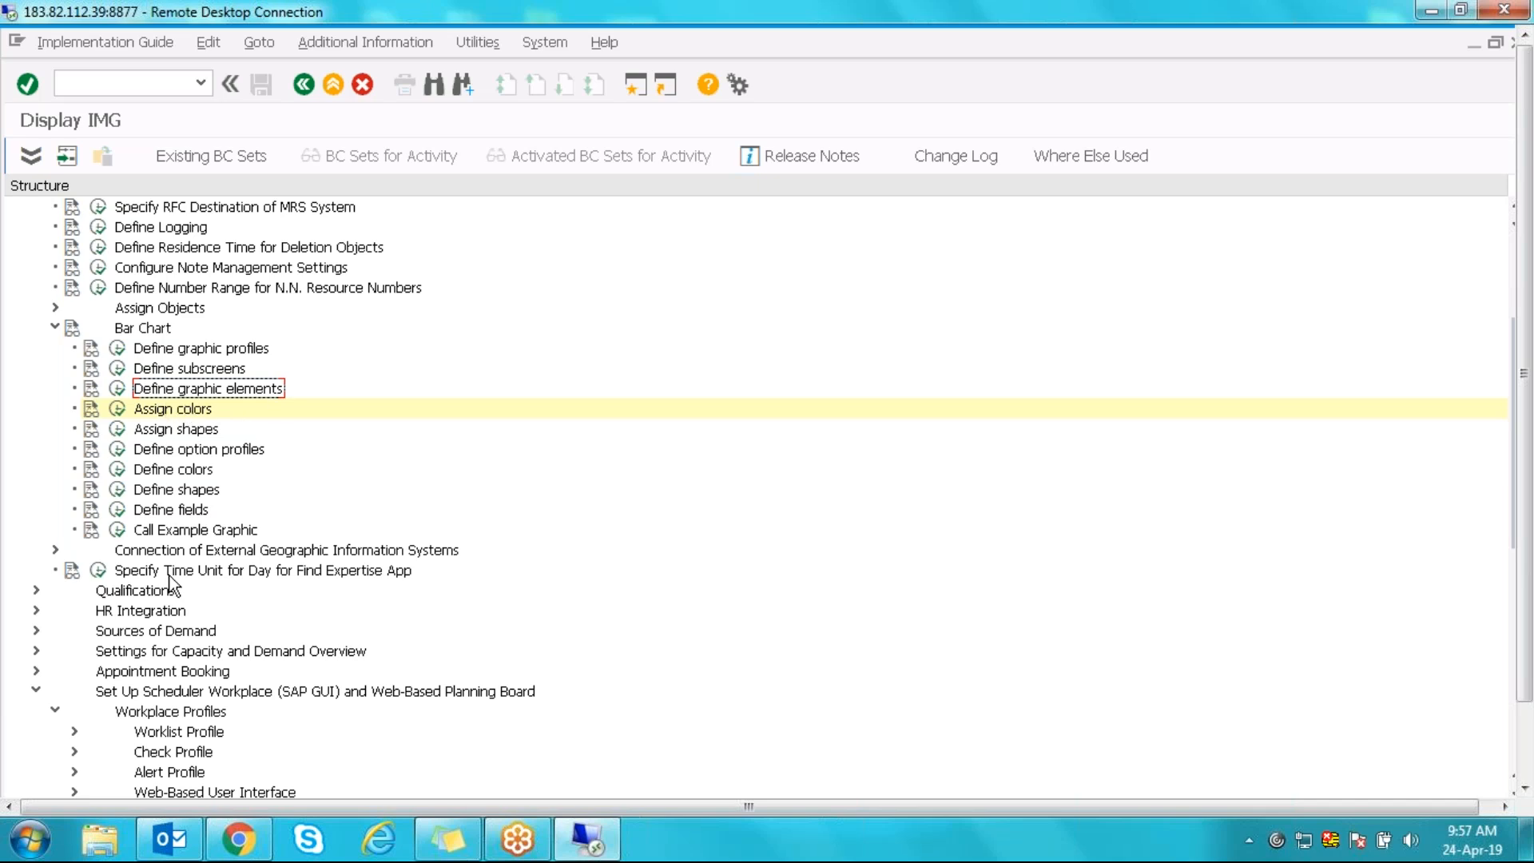
- Inspect graphic element 18 Fore. start date and its colour 55 definition, then return to the IMG
{"action": "left_click", "coordinate": [118, 470]}
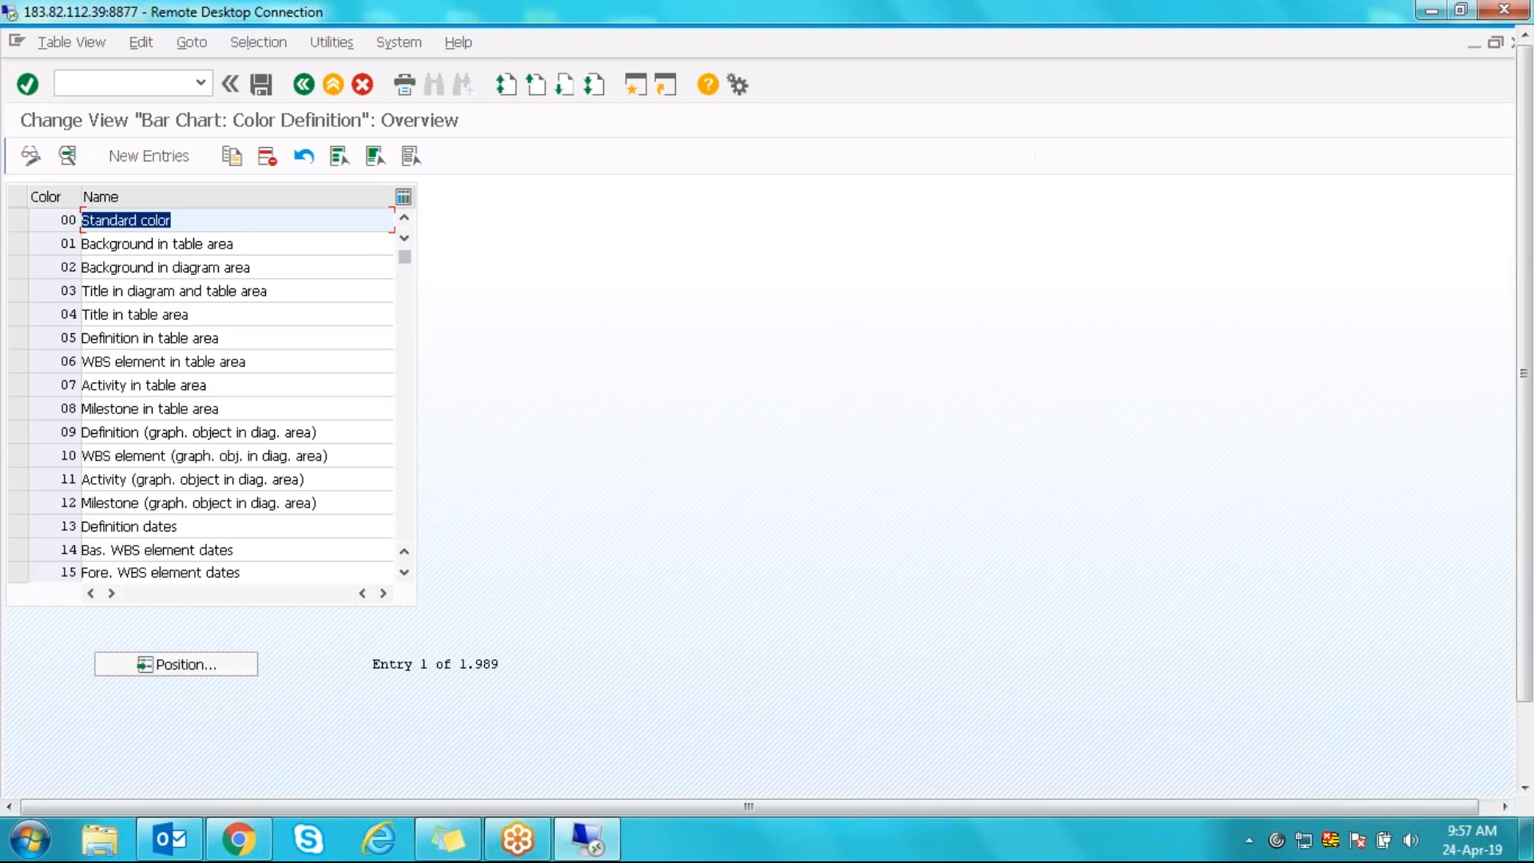
{"action": "left_click", "coordinate": [303, 87]}
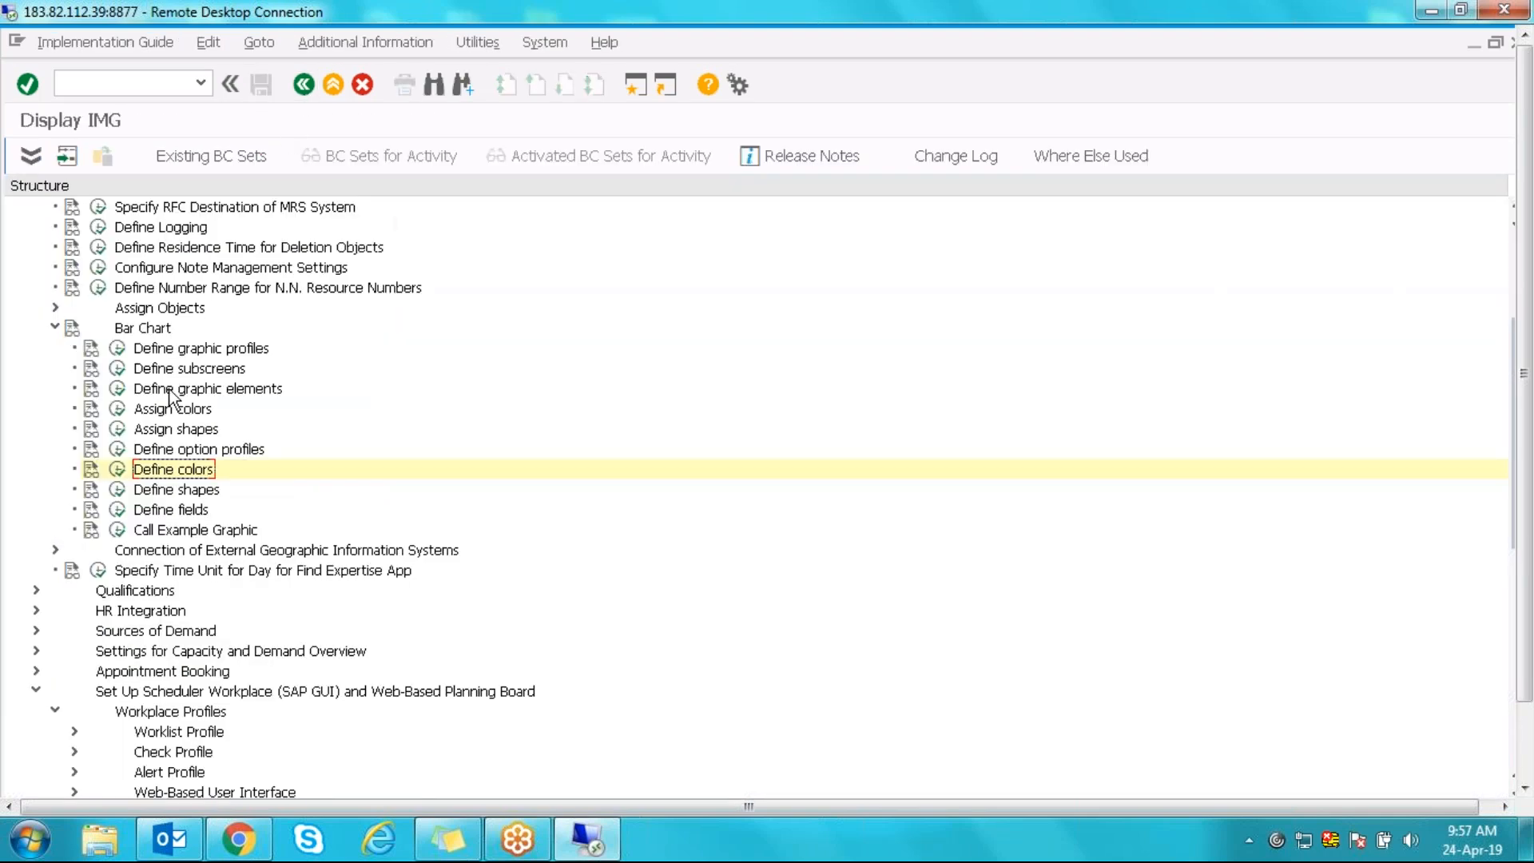
{"action": "left_click", "coordinate": [118, 391]}
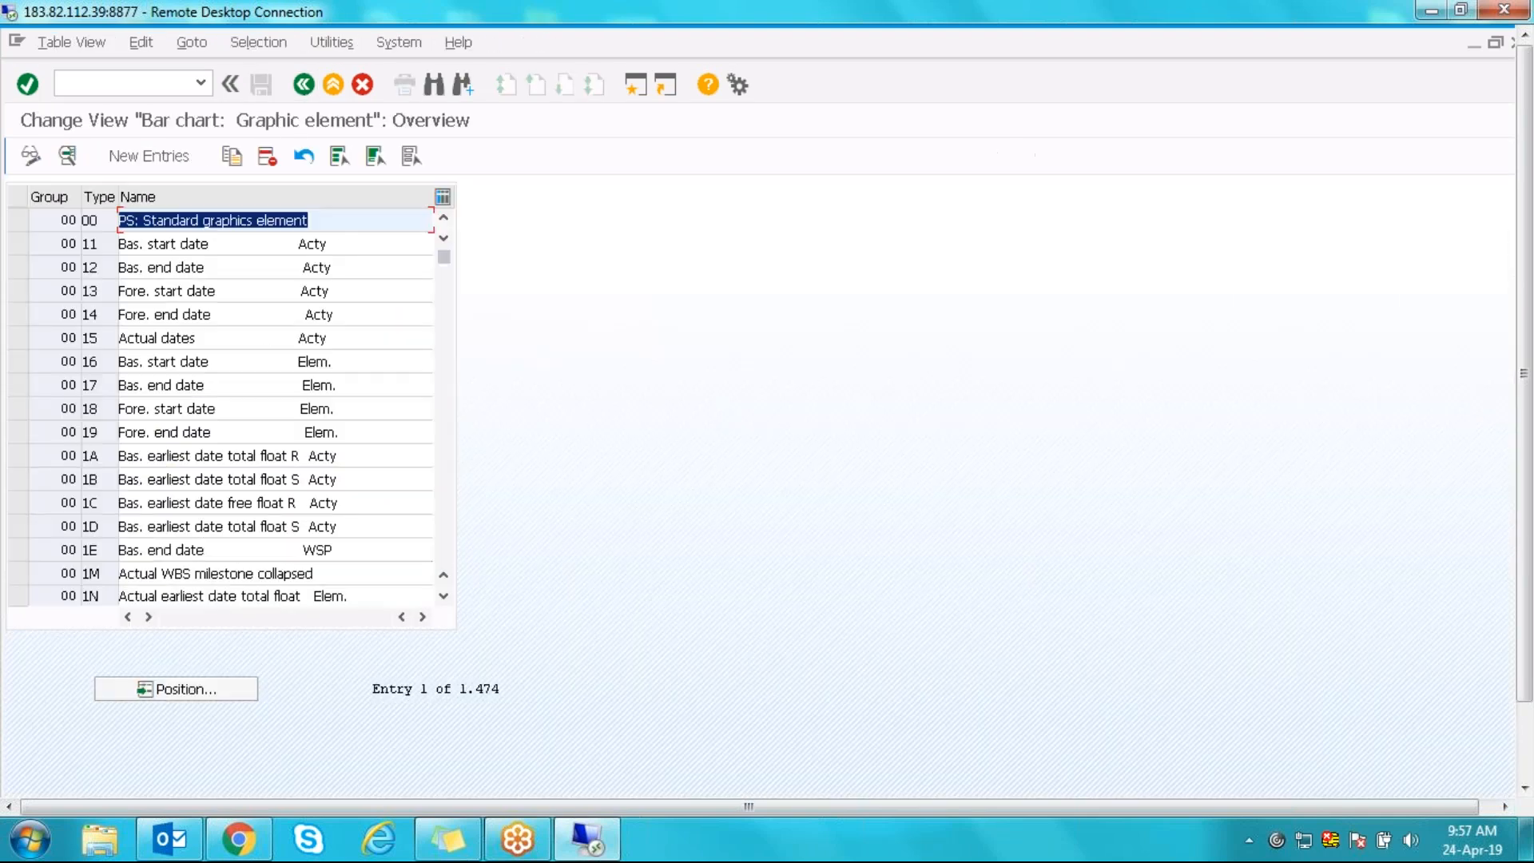
{"action": "double_click", "coordinate": [93, 416]}
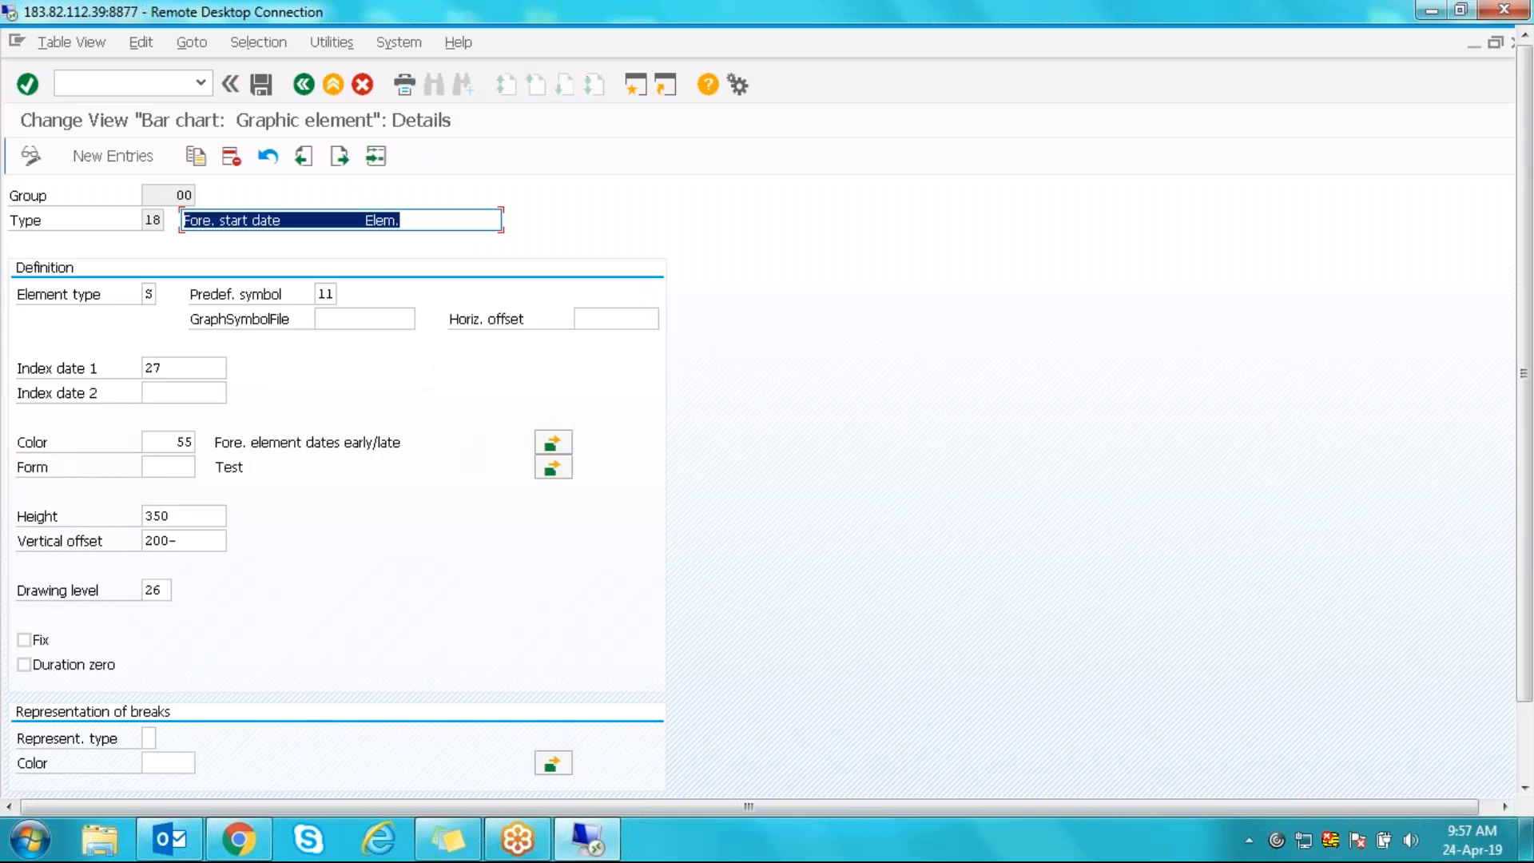
{"action": "left_click", "coordinate": [163, 444]}
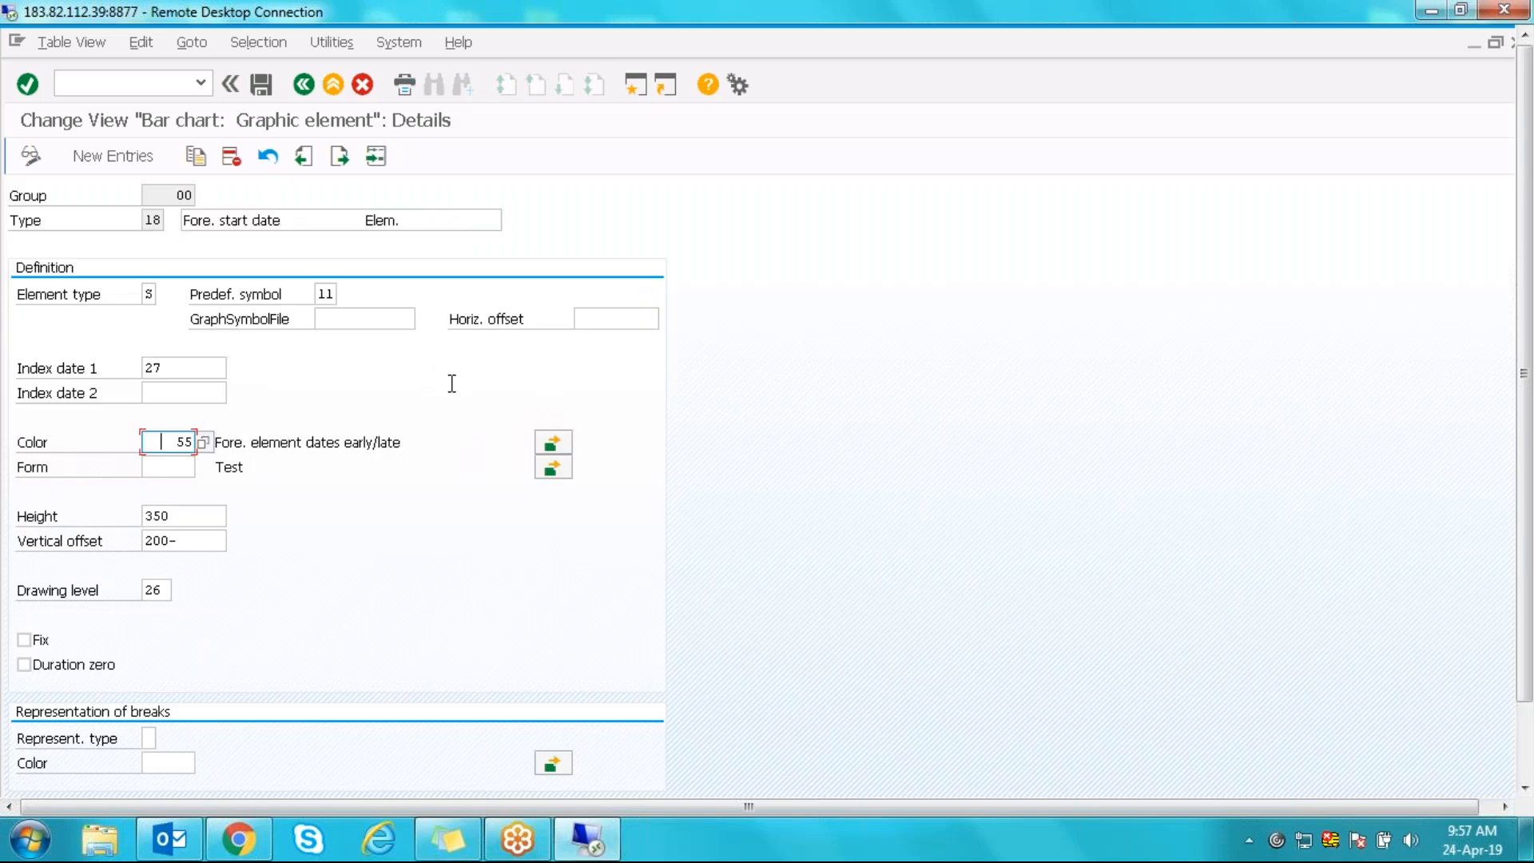
{"action": "left_click", "coordinate": [560, 447]}
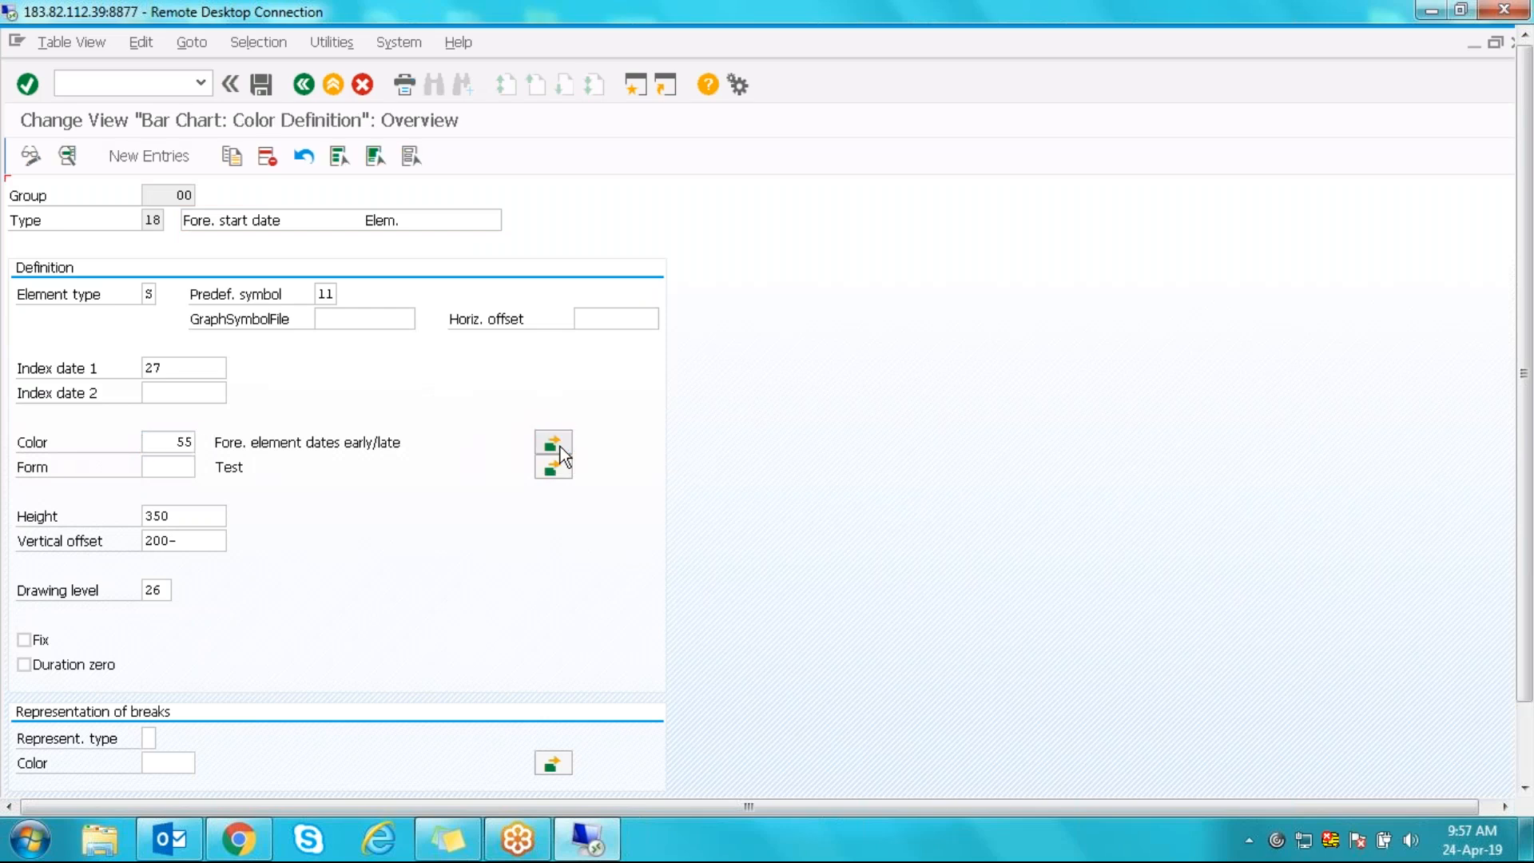
{"action": "left_click", "coordinate": [305, 83]}
{"action": "left_click", "coordinate": [305, 83]}
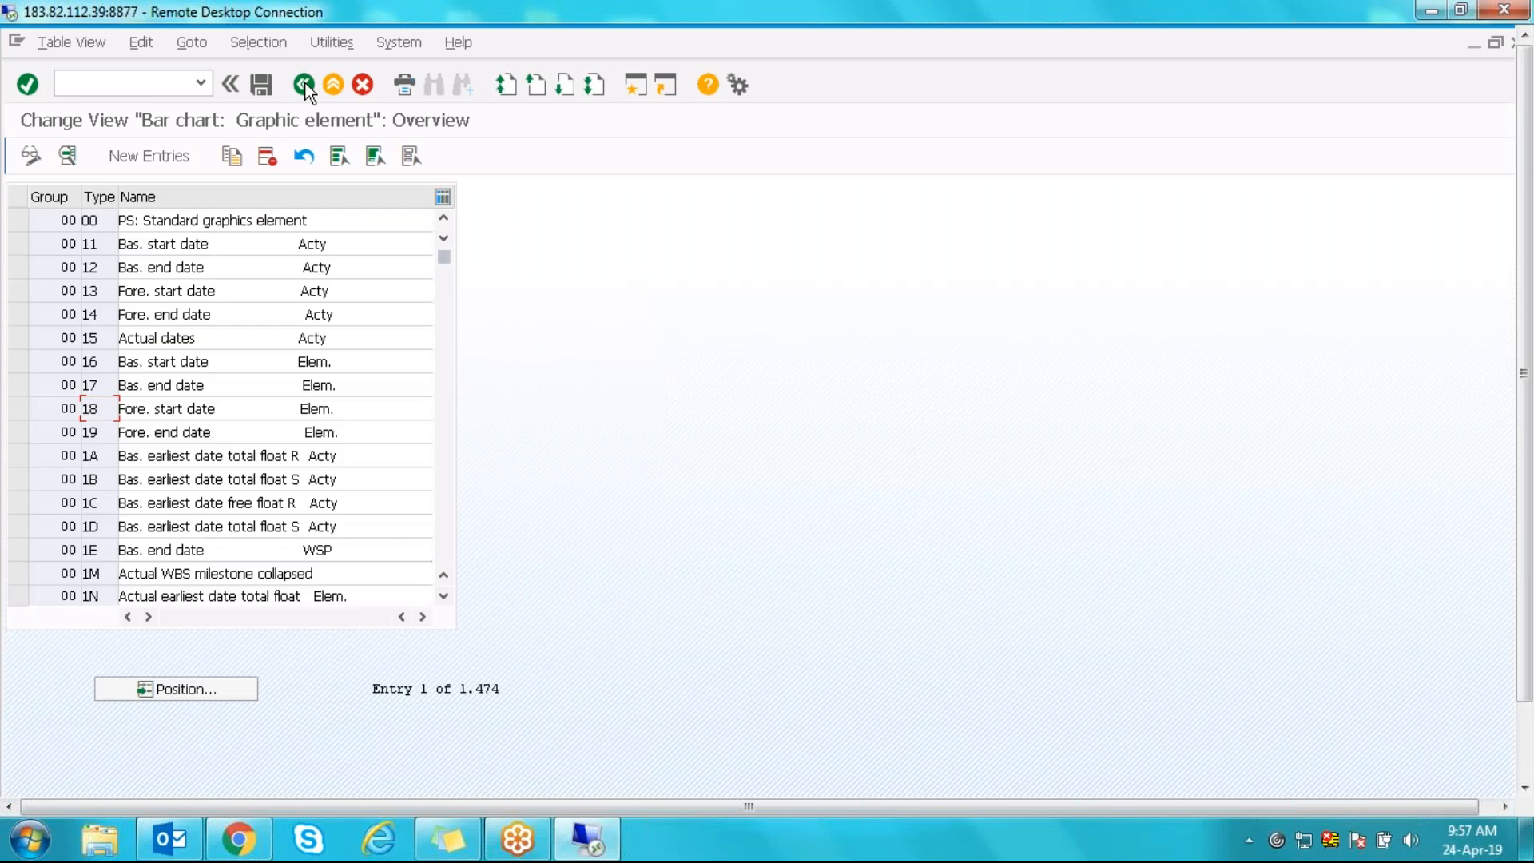
{"action": "left_click", "coordinate": [306, 83]}
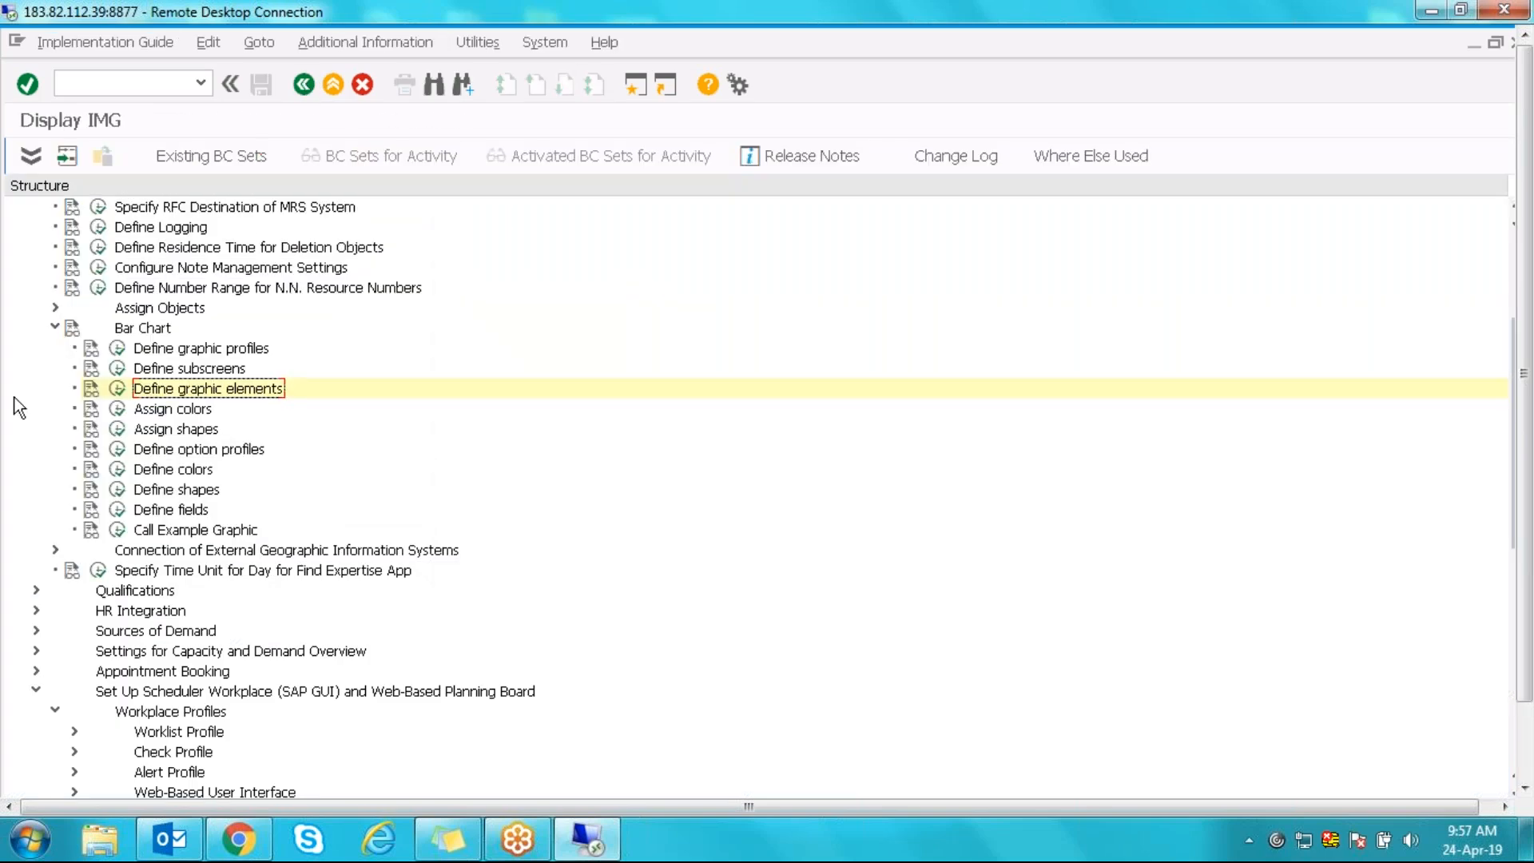
- Open colour definition ZMRSA1 and browse its Background value list, keeping DARKBLUE
{"action": "left_click", "coordinate": [118, 469]}
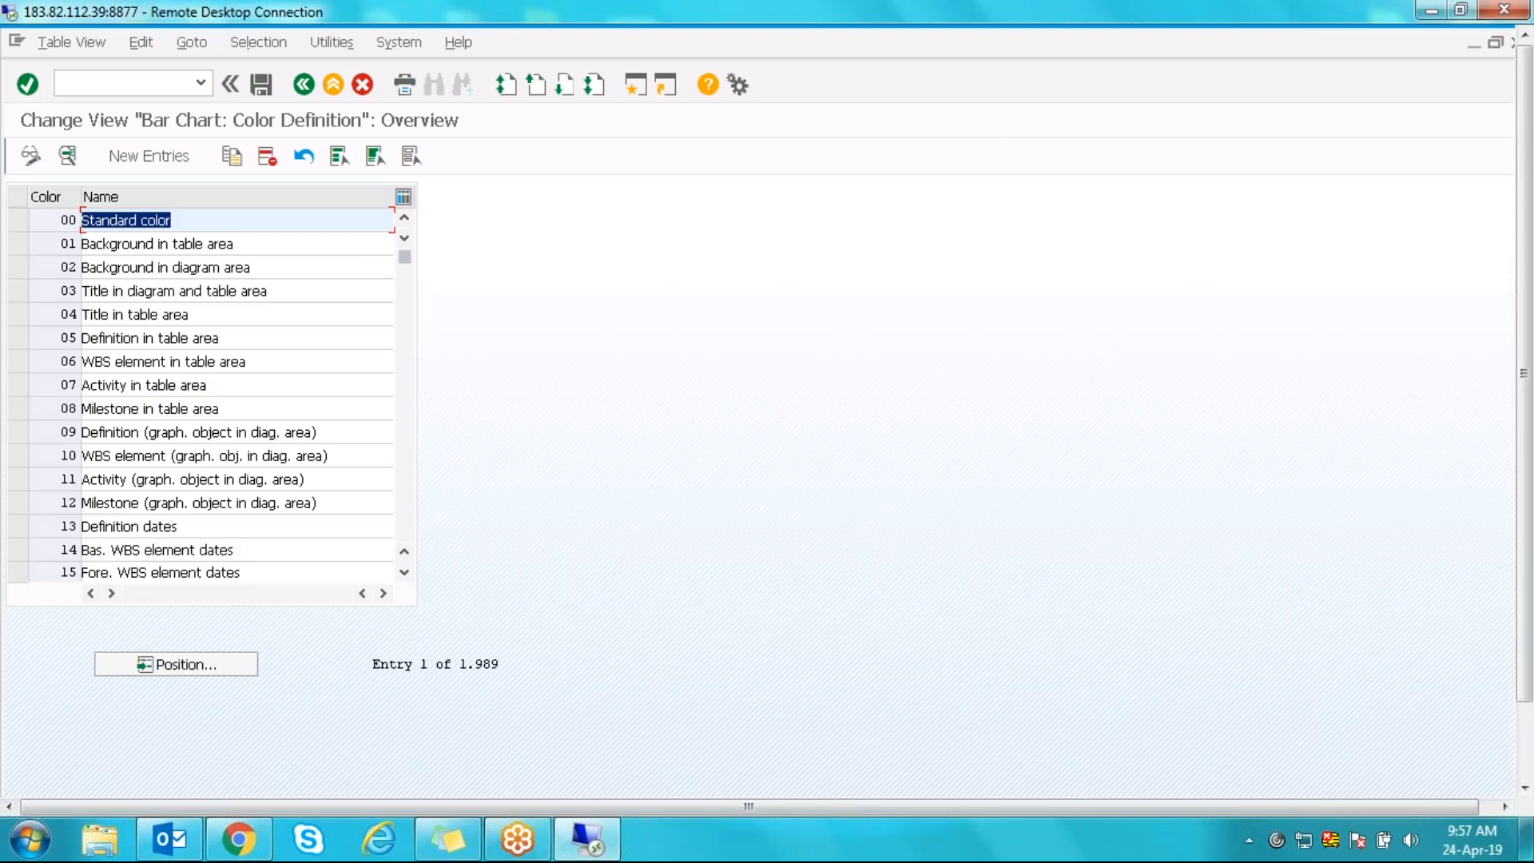
{"action": "left_click", "coordinate": [204, 667]}
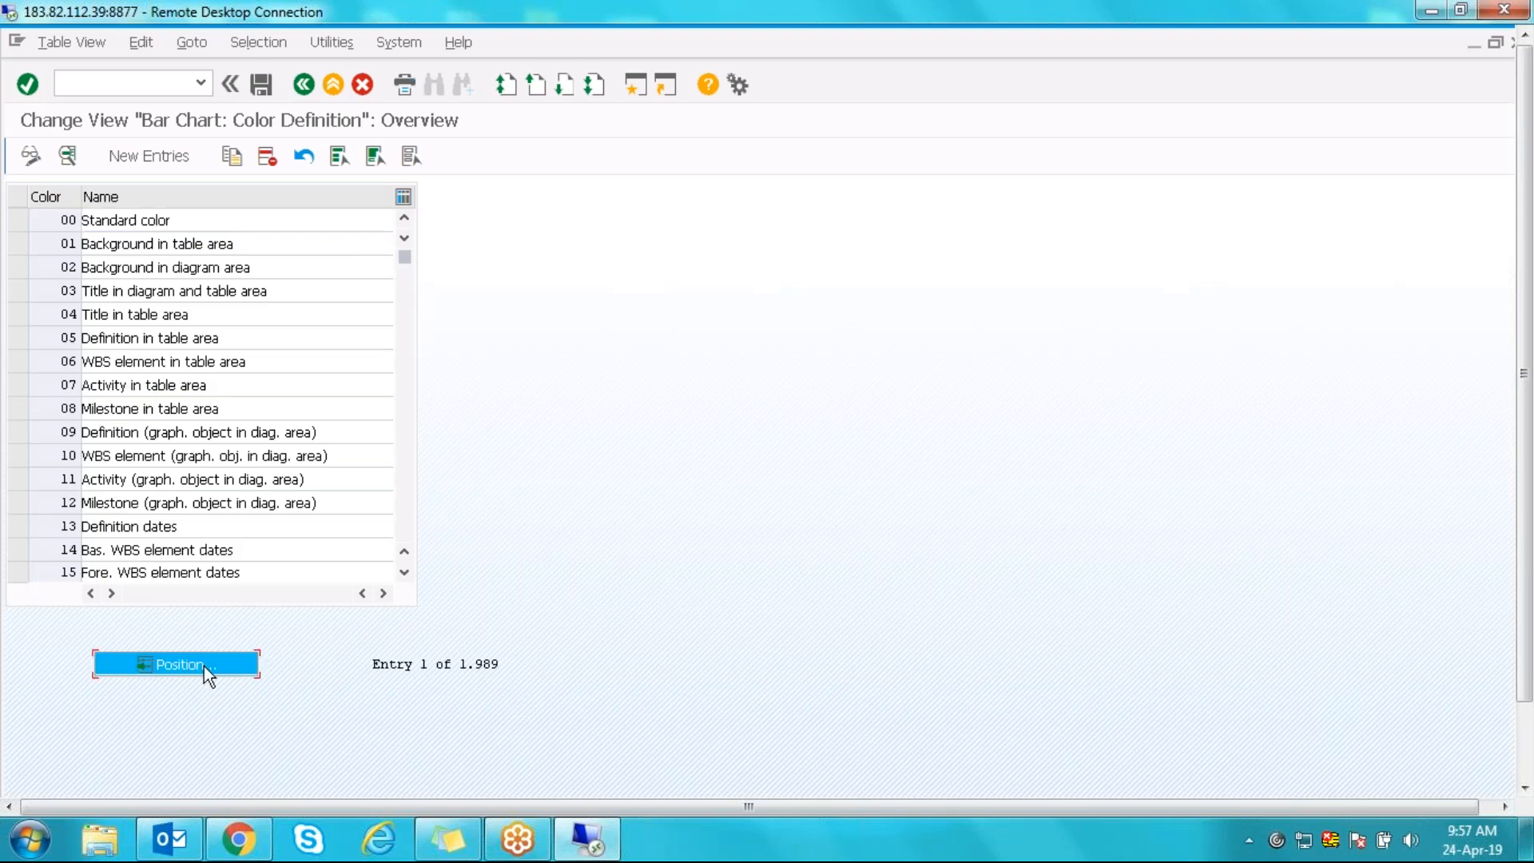
{"action": "type", "text": "ZMRSA1"}
{"action": "key", "text": "Return"}
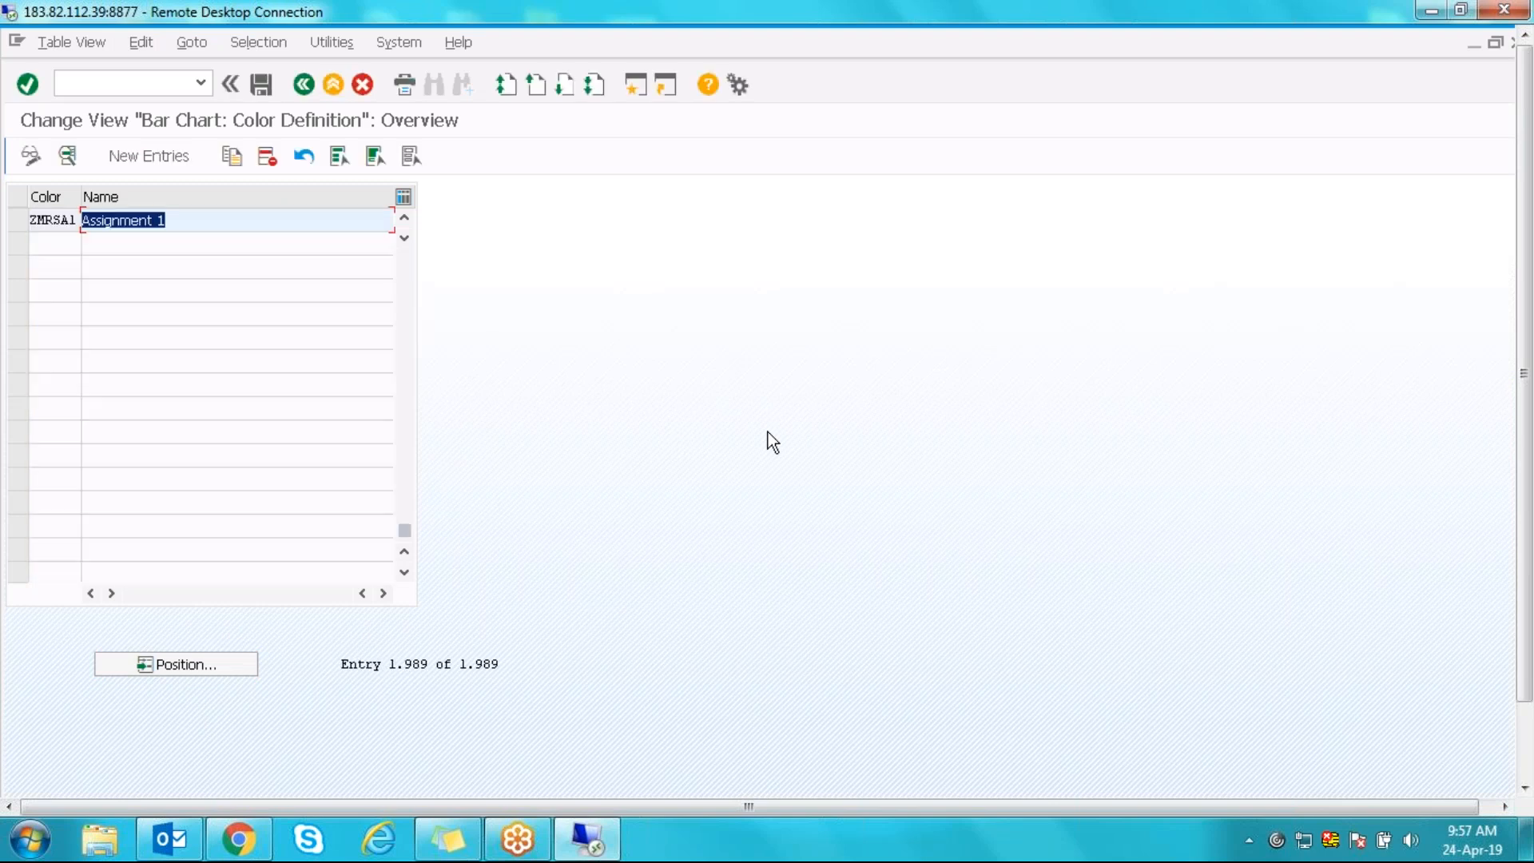
{"action": "double_click", "coordinate": [53, 220]}
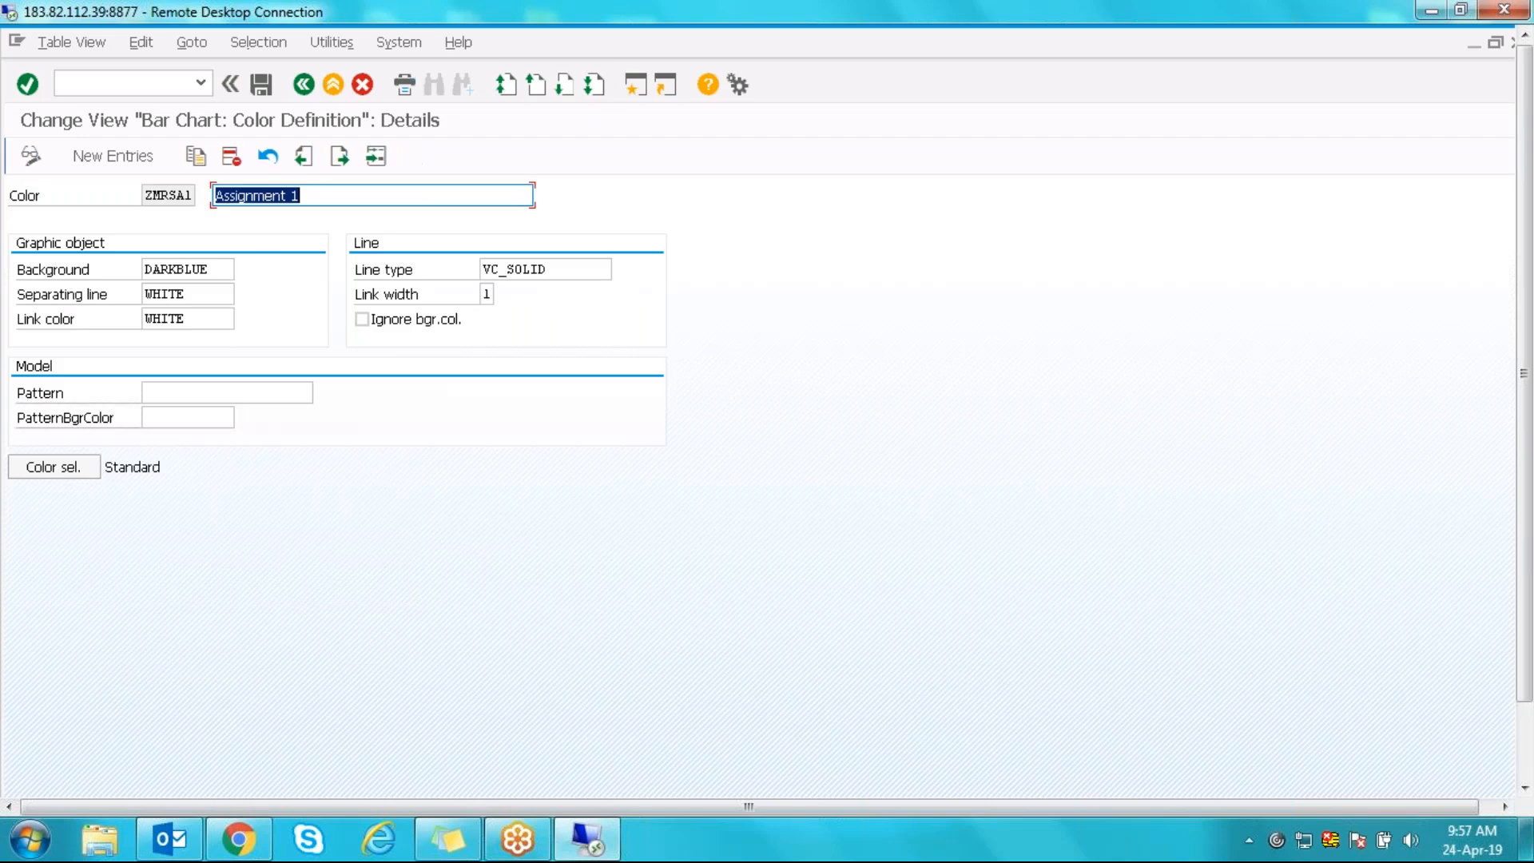
{"action": "left_click", "coordinate": [227, 265]}
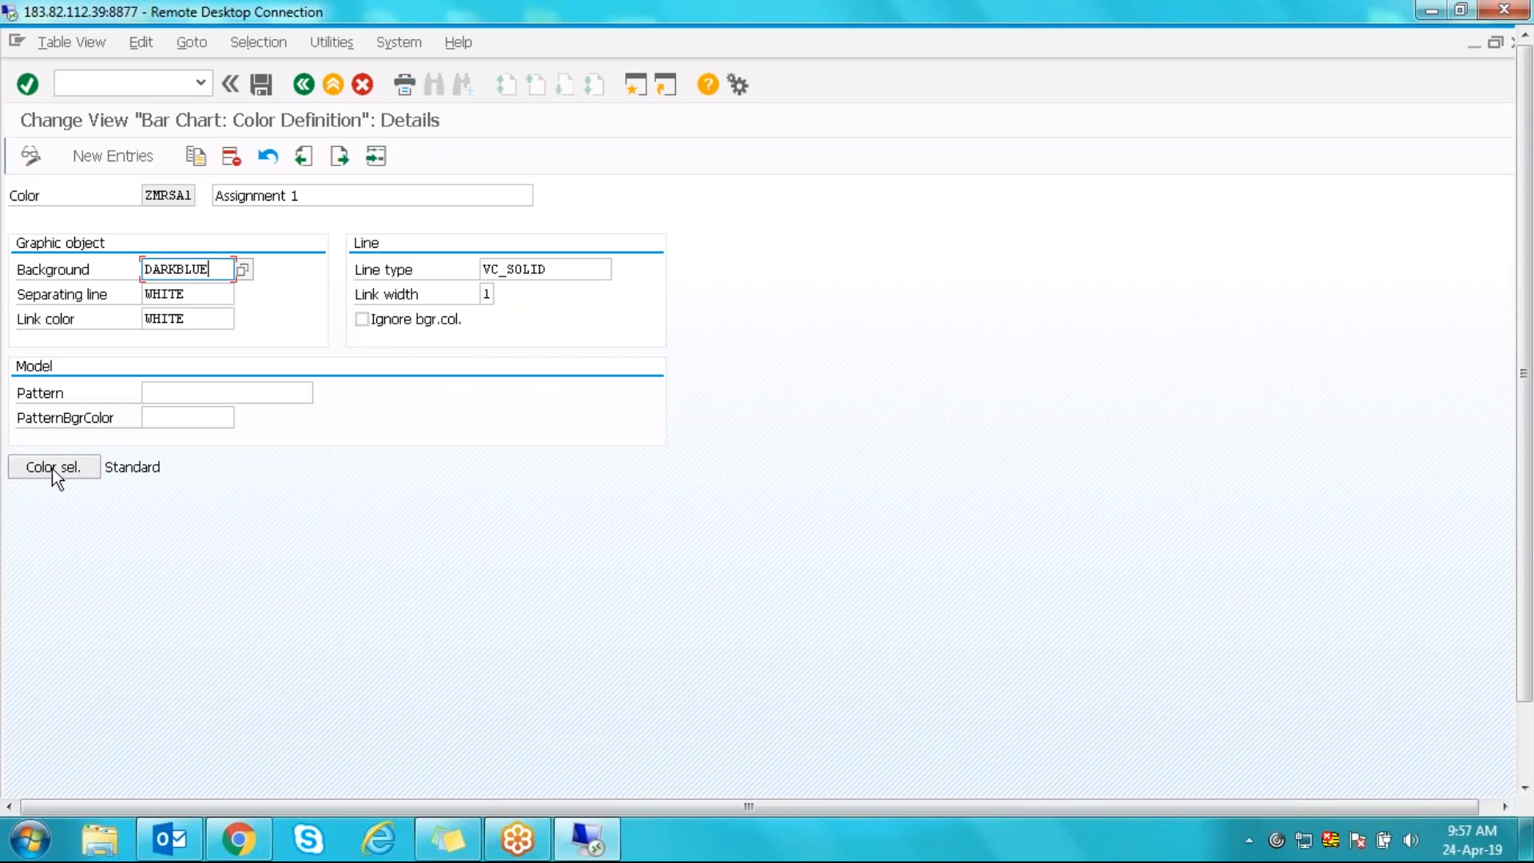
{"action": "left_click", "coordinate": [243, 270]}
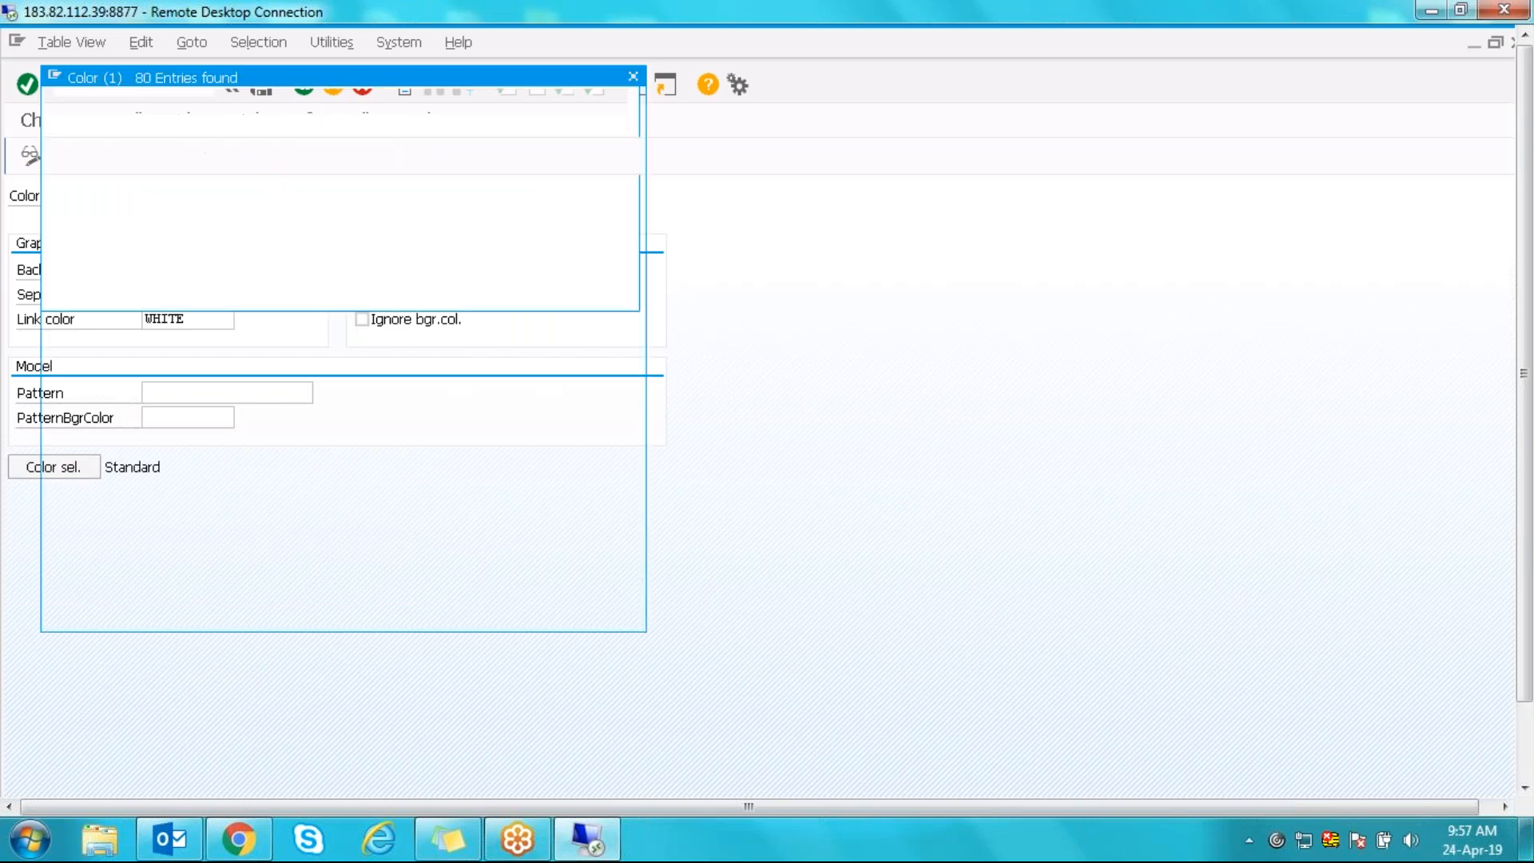
{"action": "left_click", "coordinate": [87, 154]}
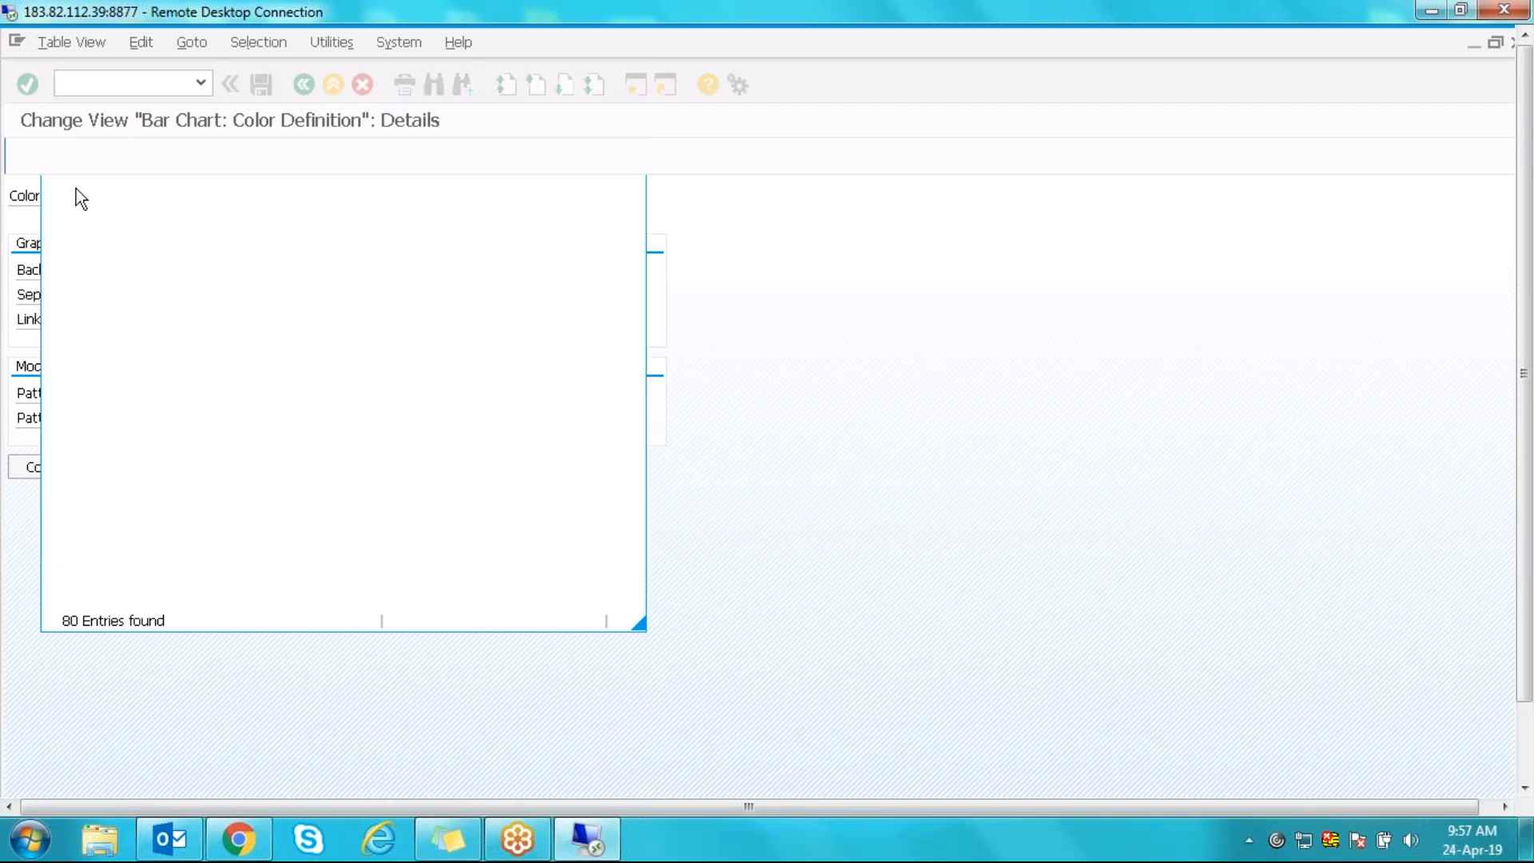
- Switch colour selection to graphical, view the background palette without changes, and go back
{"action": "left_click", "coordinate": [61, 472]}
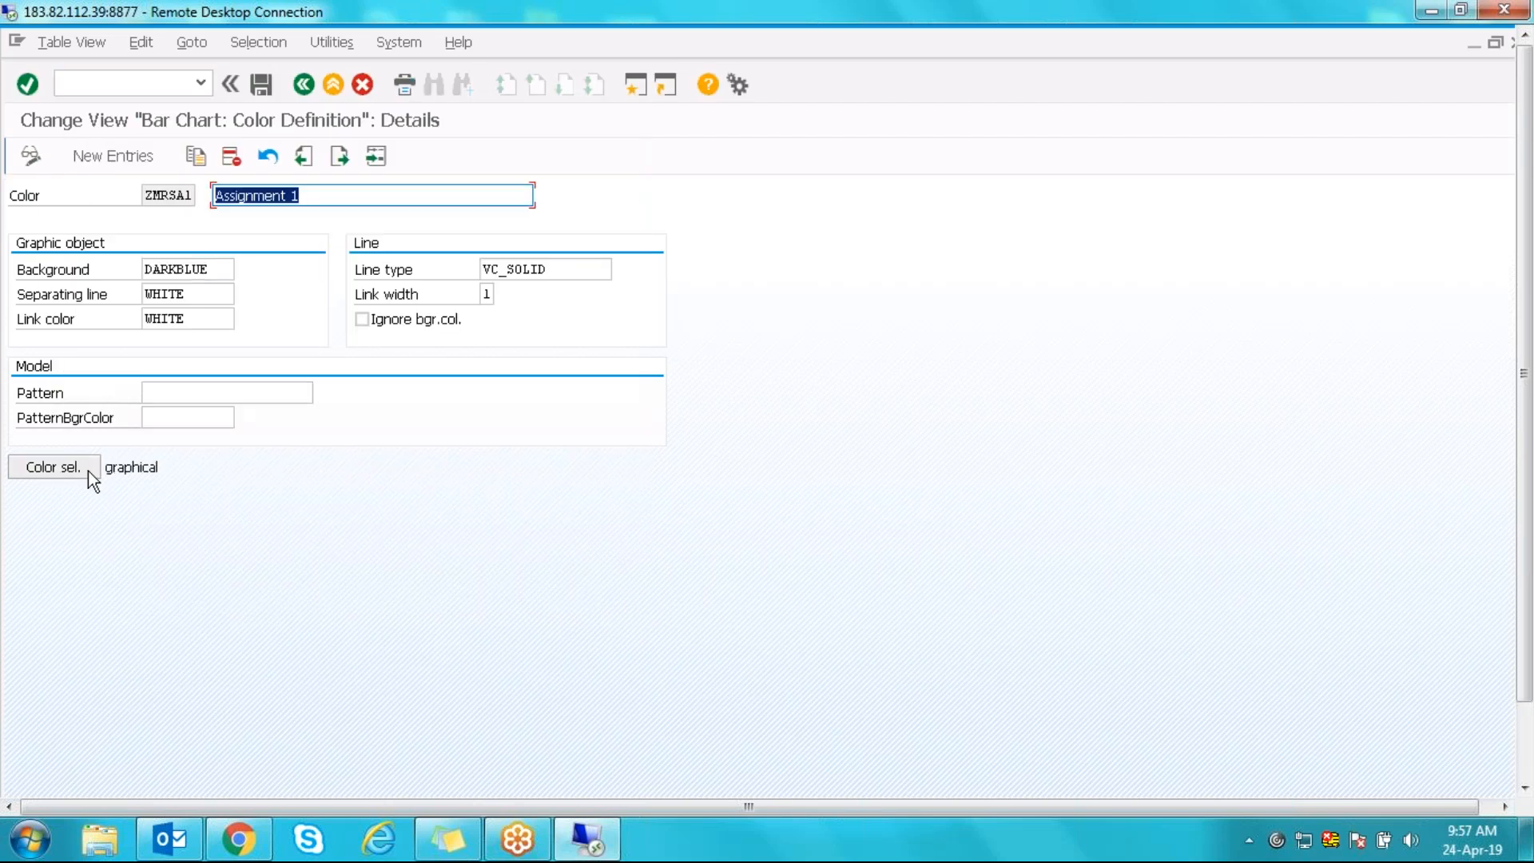
{"action": "left_click", "coordinate": [221, 273]}
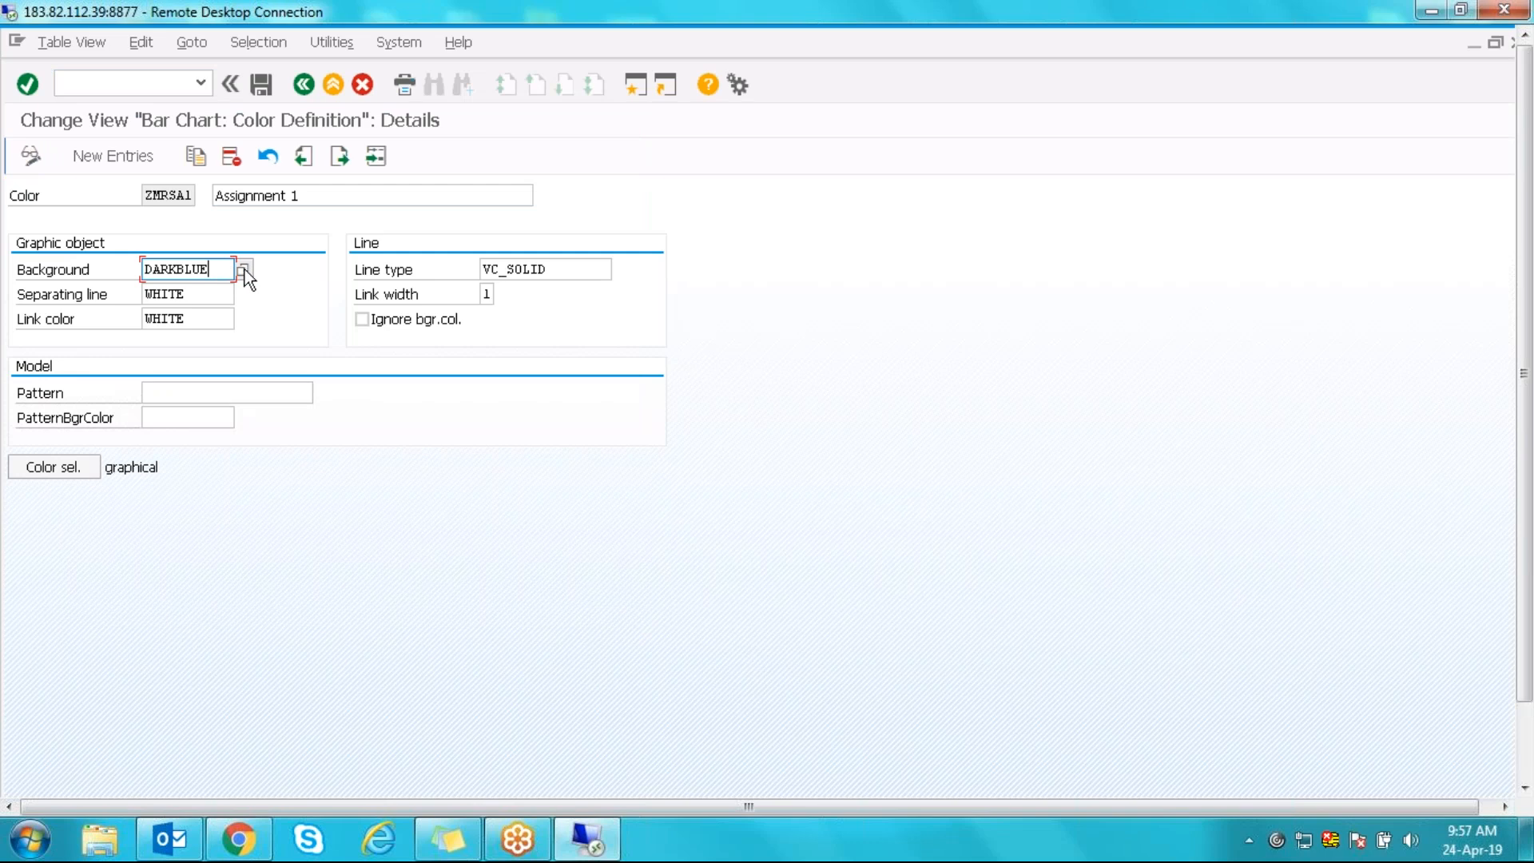
{"action": "left_click", "coordinate": [243, 270]}
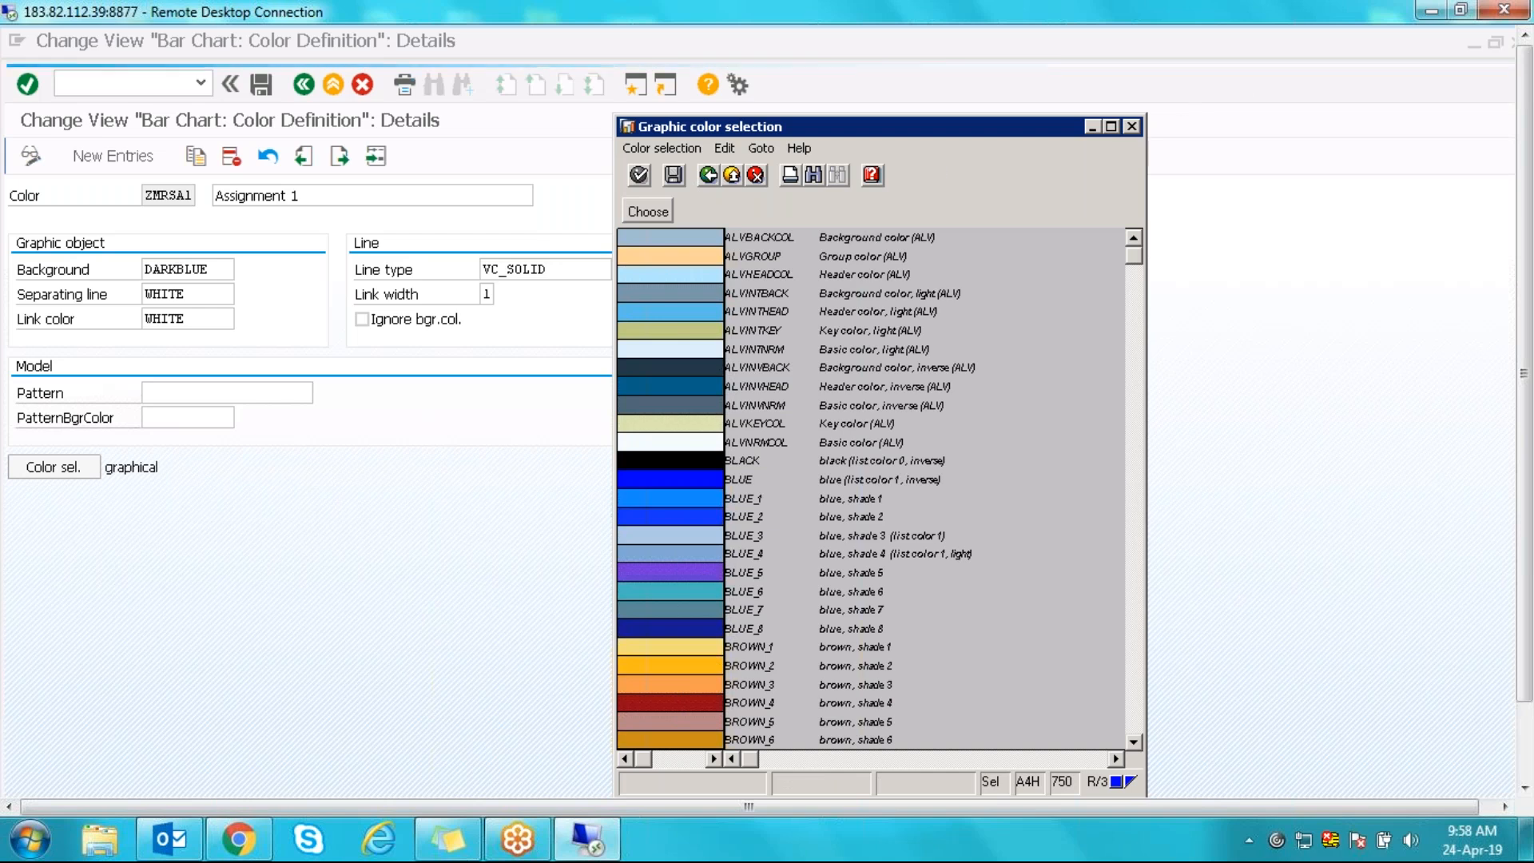
{"action": "left_click", "coordinate": [1132, 126]}
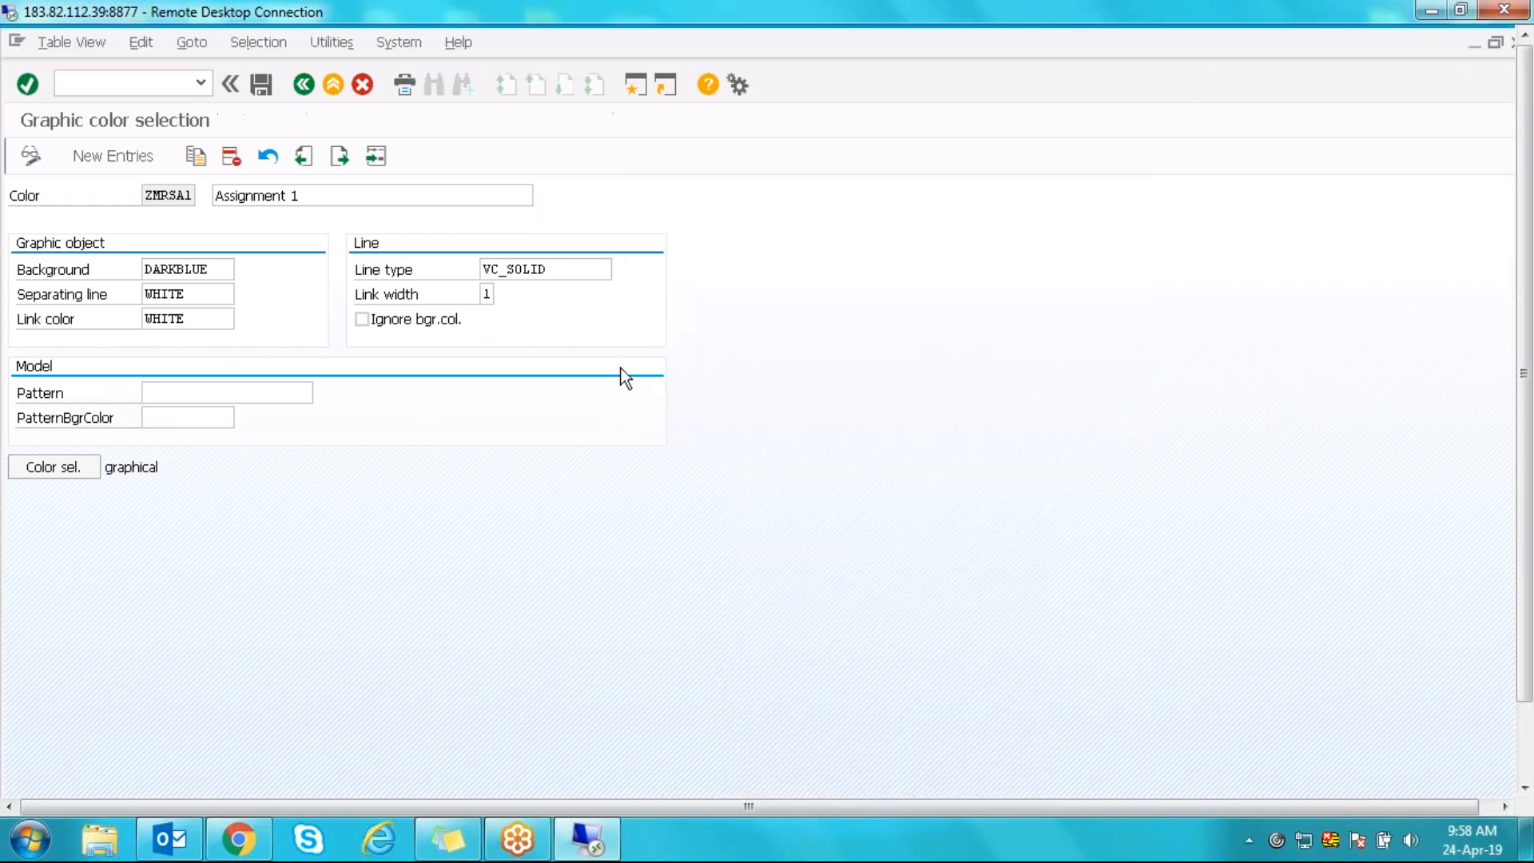
{"action": "left_click", "coordinate": [303, 84]}
{"action": "left_click", "coordinate": [304, 84]}
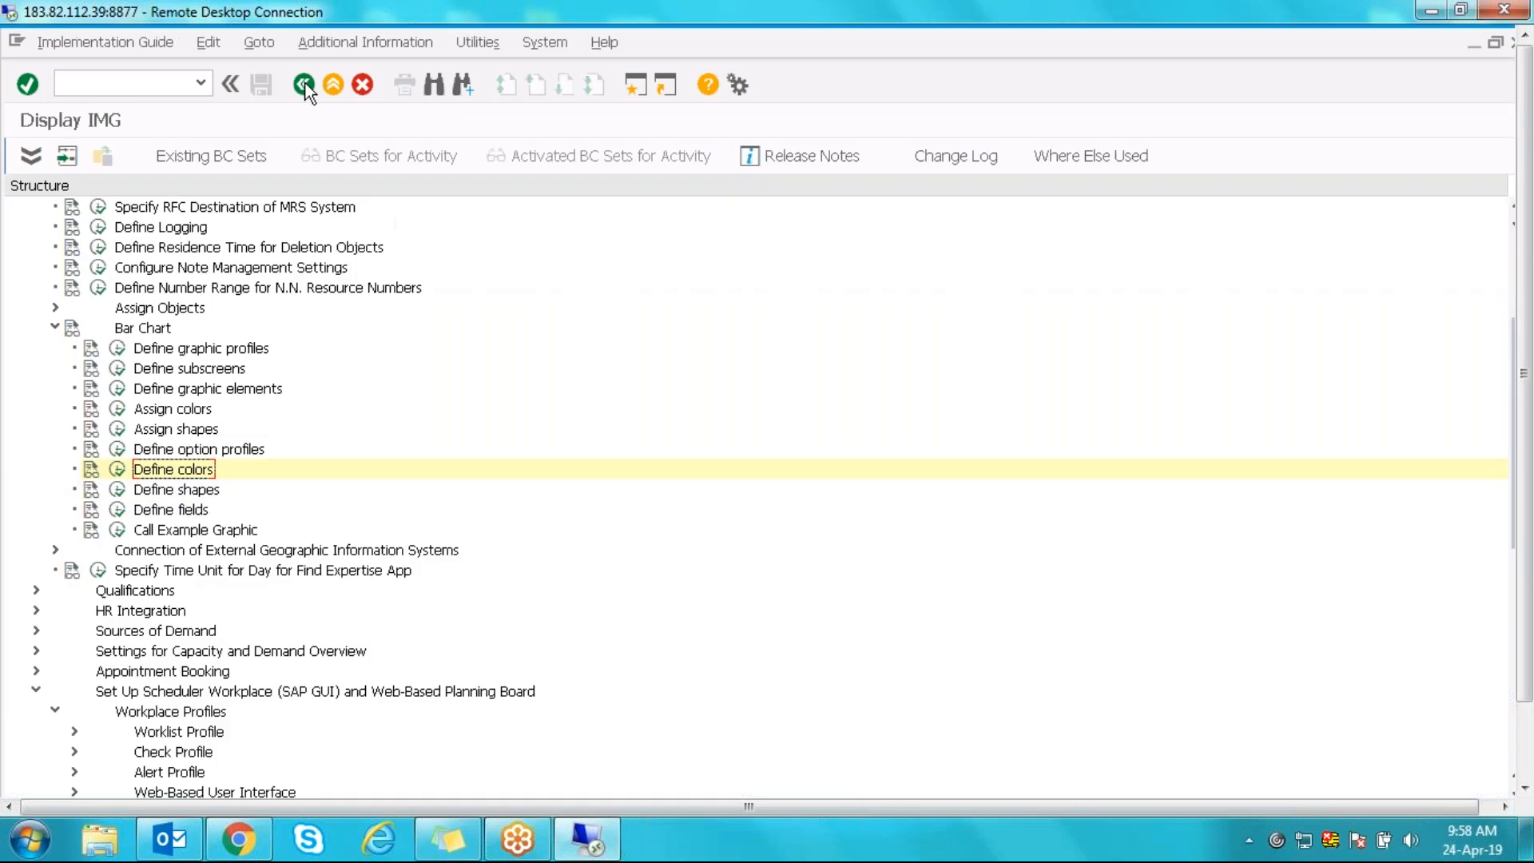
{"action": "left_click", "coordinate": [164, 491]}
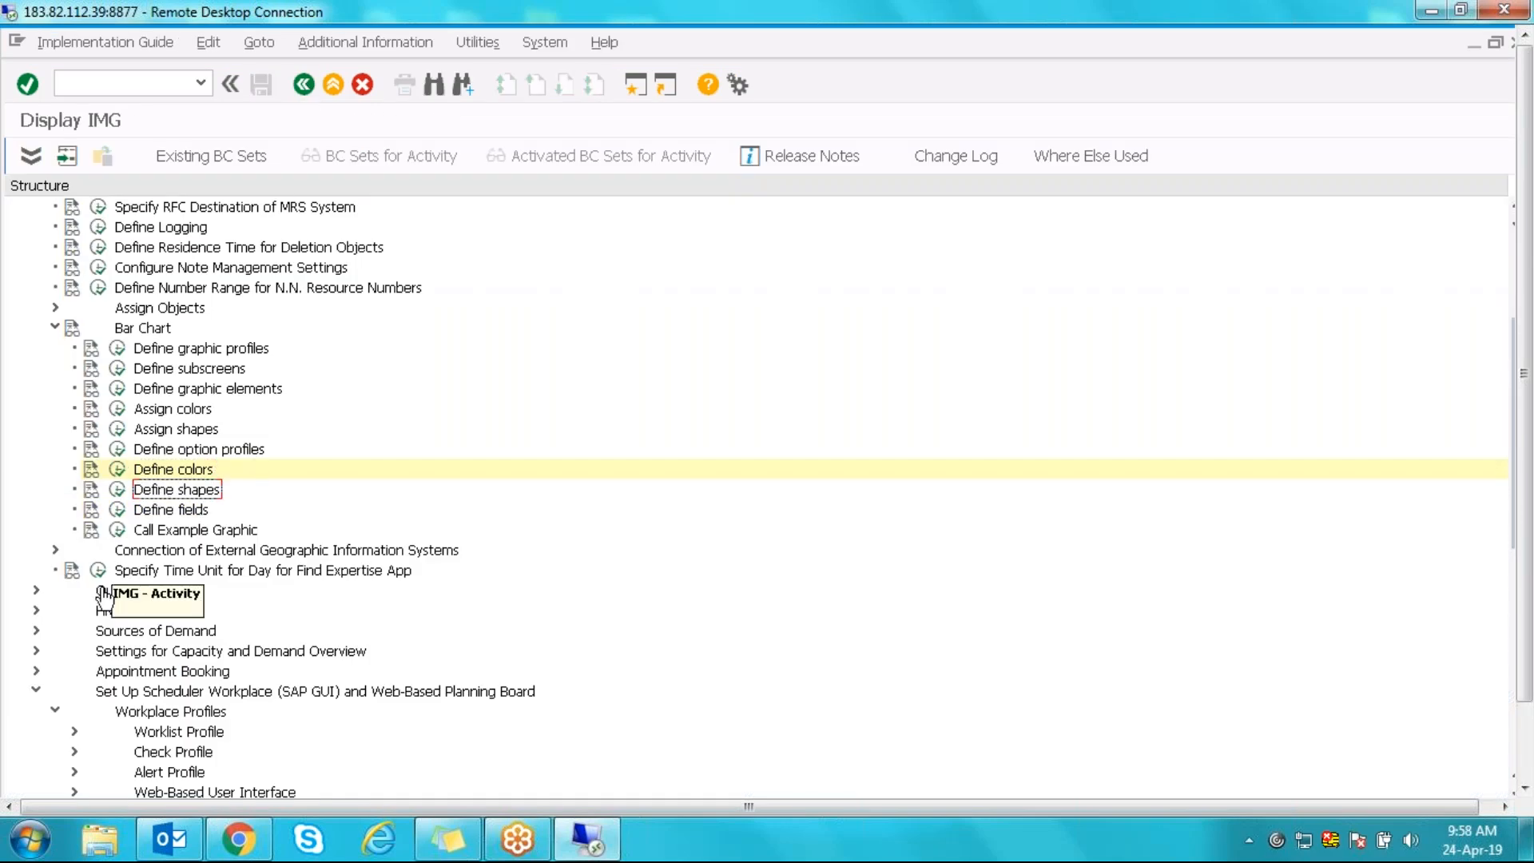
{"action": "left_click", "coordinate": [118, 489]}
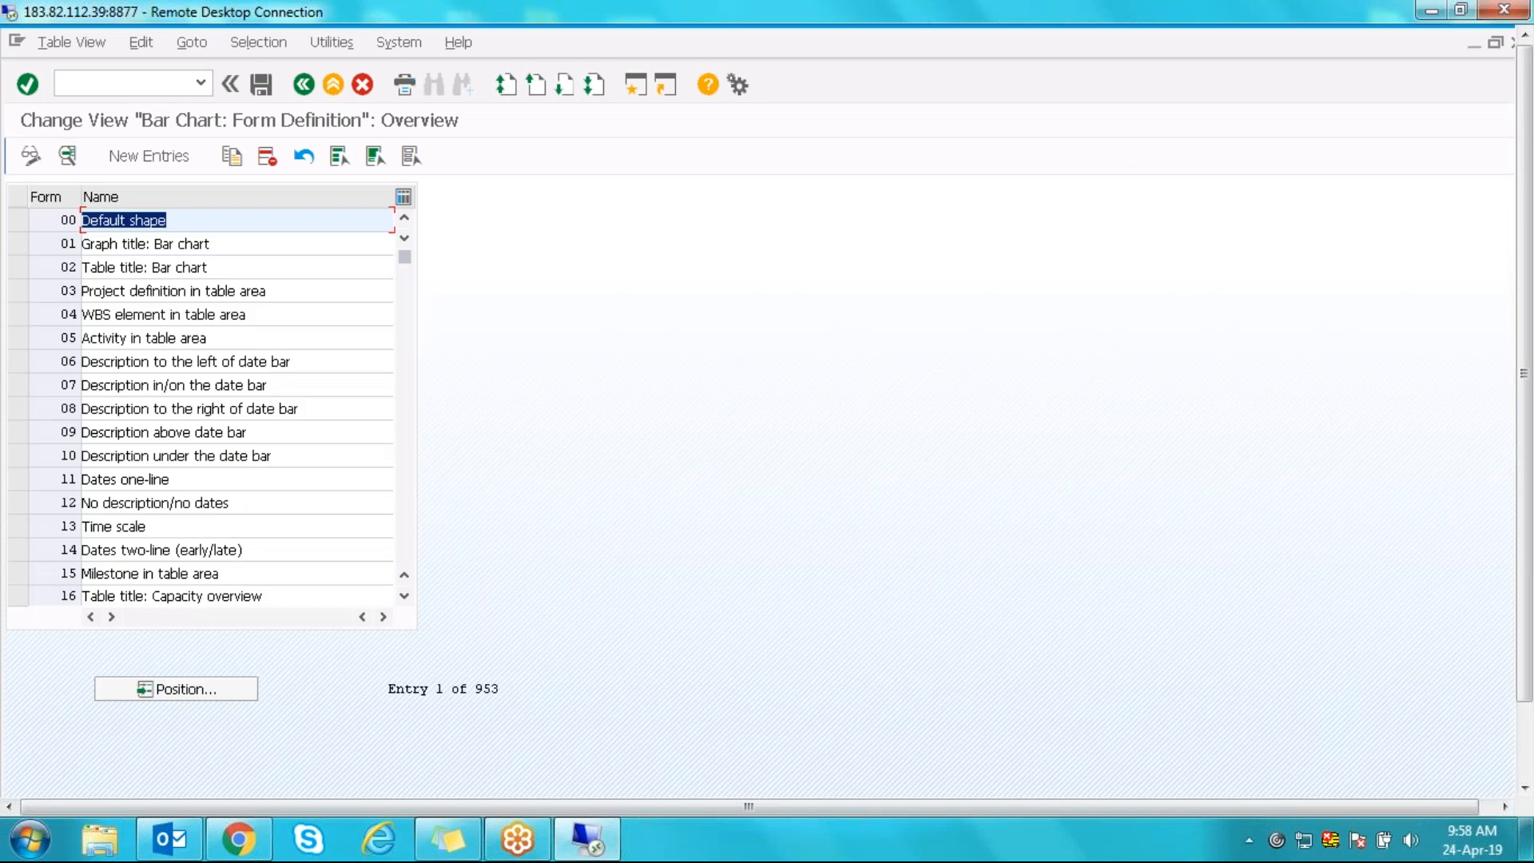
{"action": "double_click", "coordinate": [63, 494]}
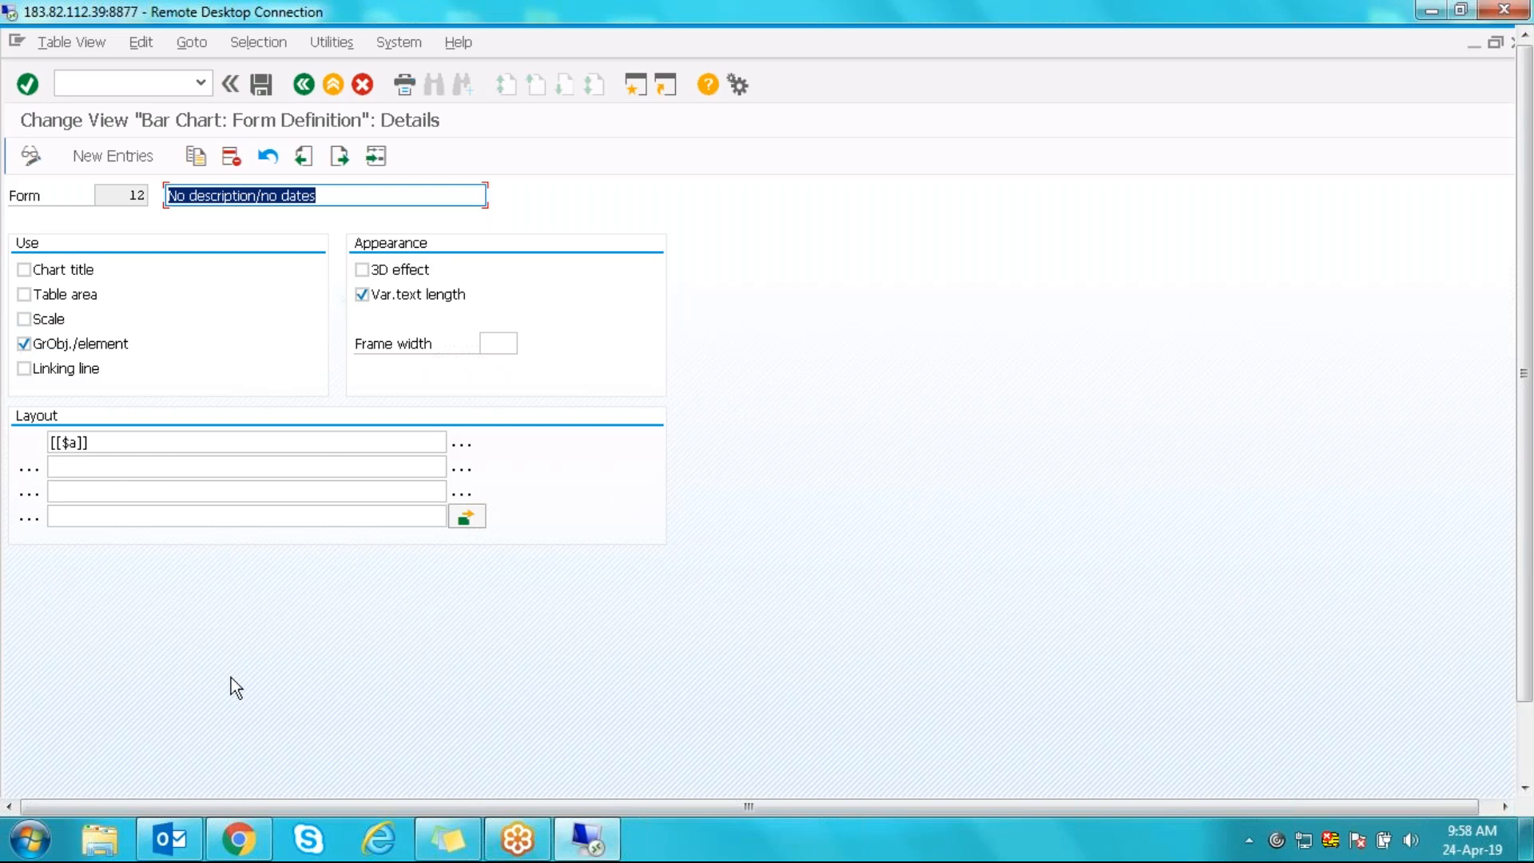
{"action": "left_click", "coordinate": [60, 444]}
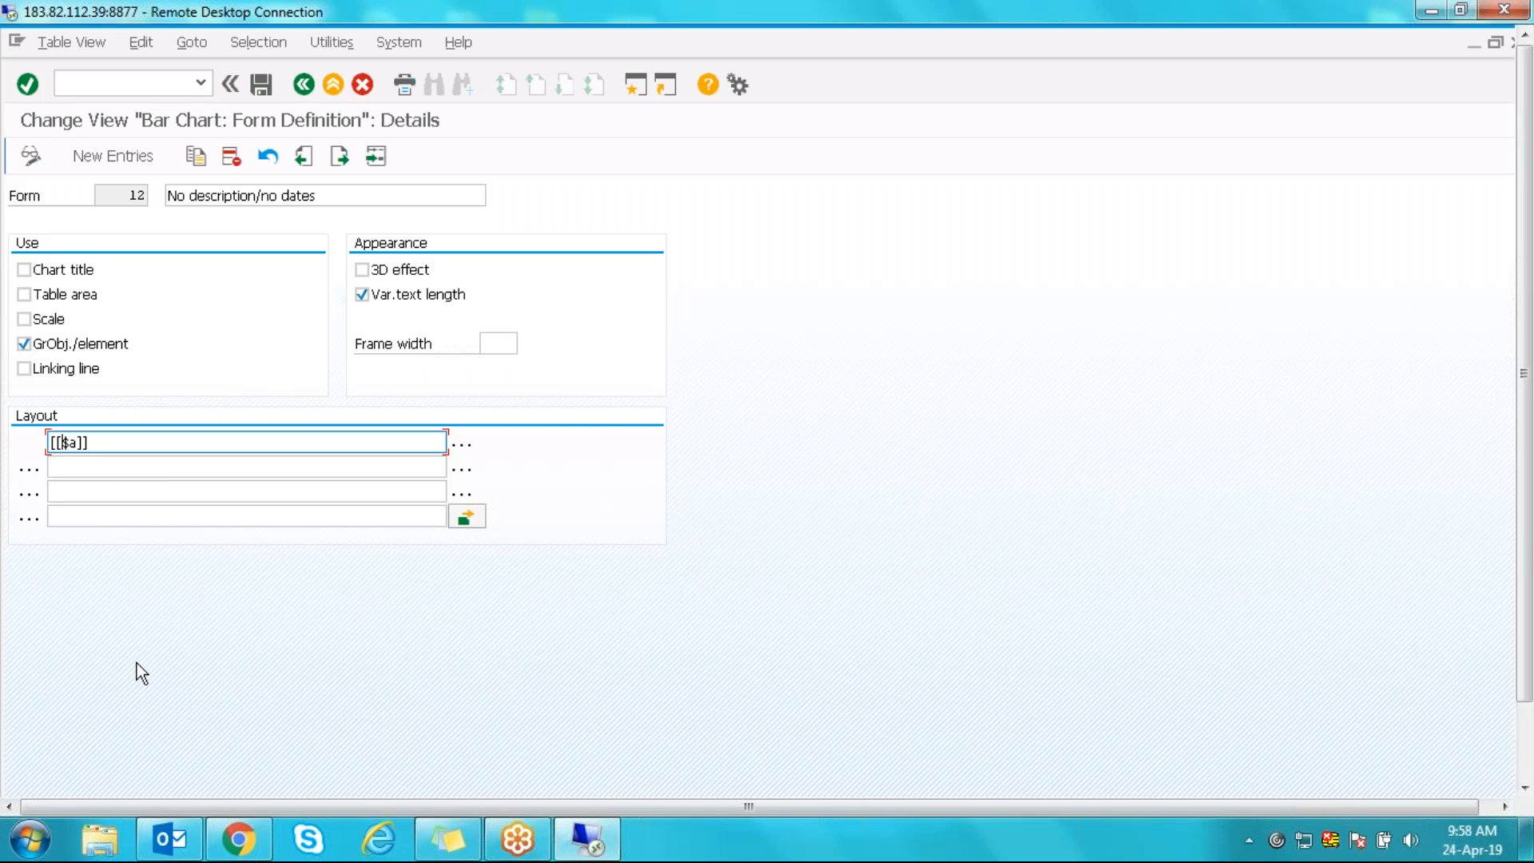
{"action": "left_click", "coordinate": [127, 444]}
{"action": "left_click", "coordinate": [304, 83]}
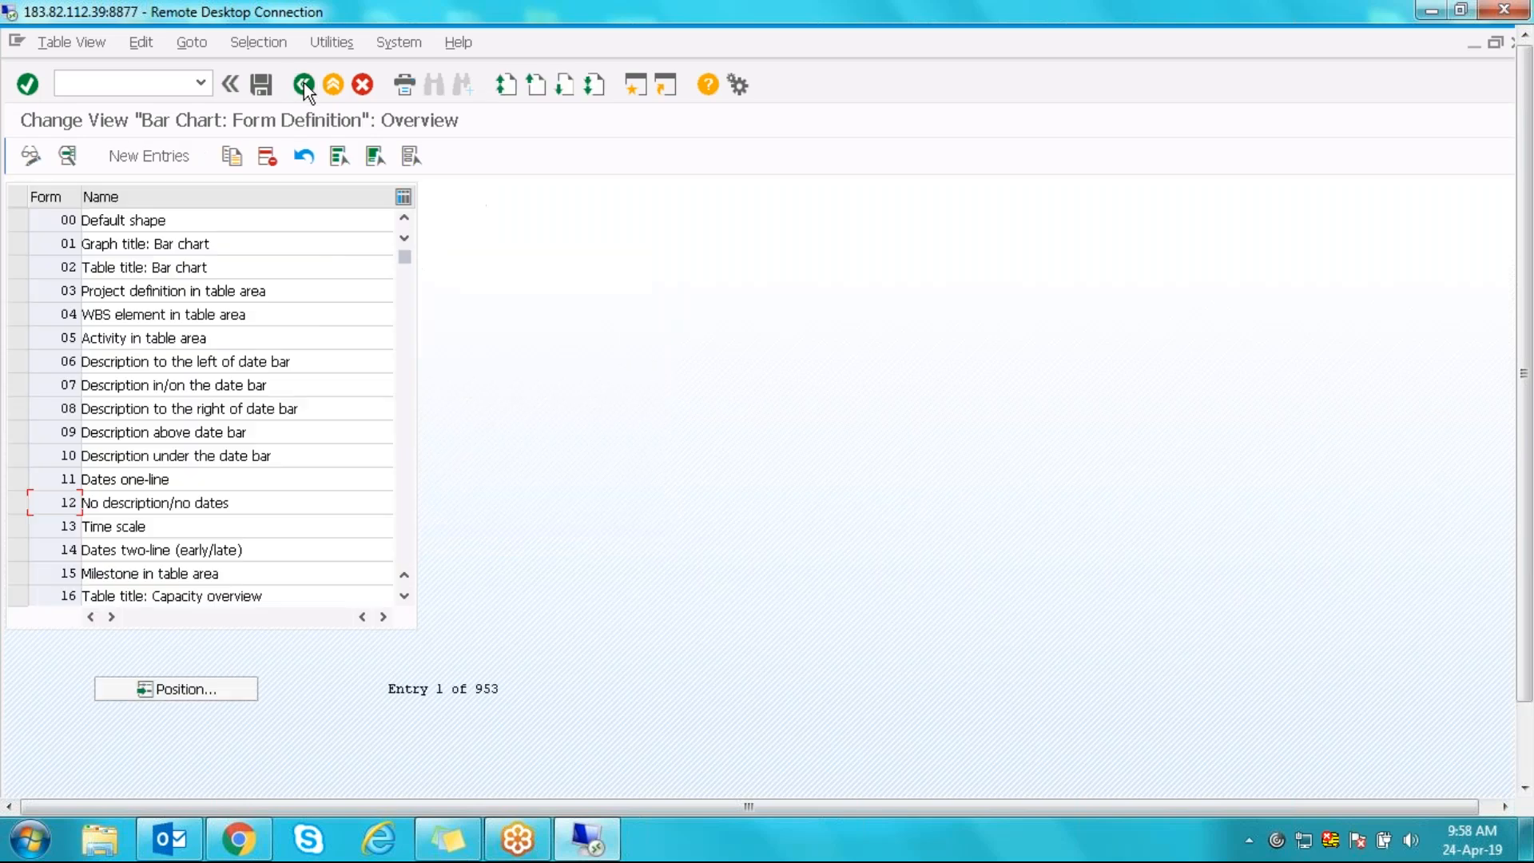
{"action": "left_click", "coordinate": [304, 83]}
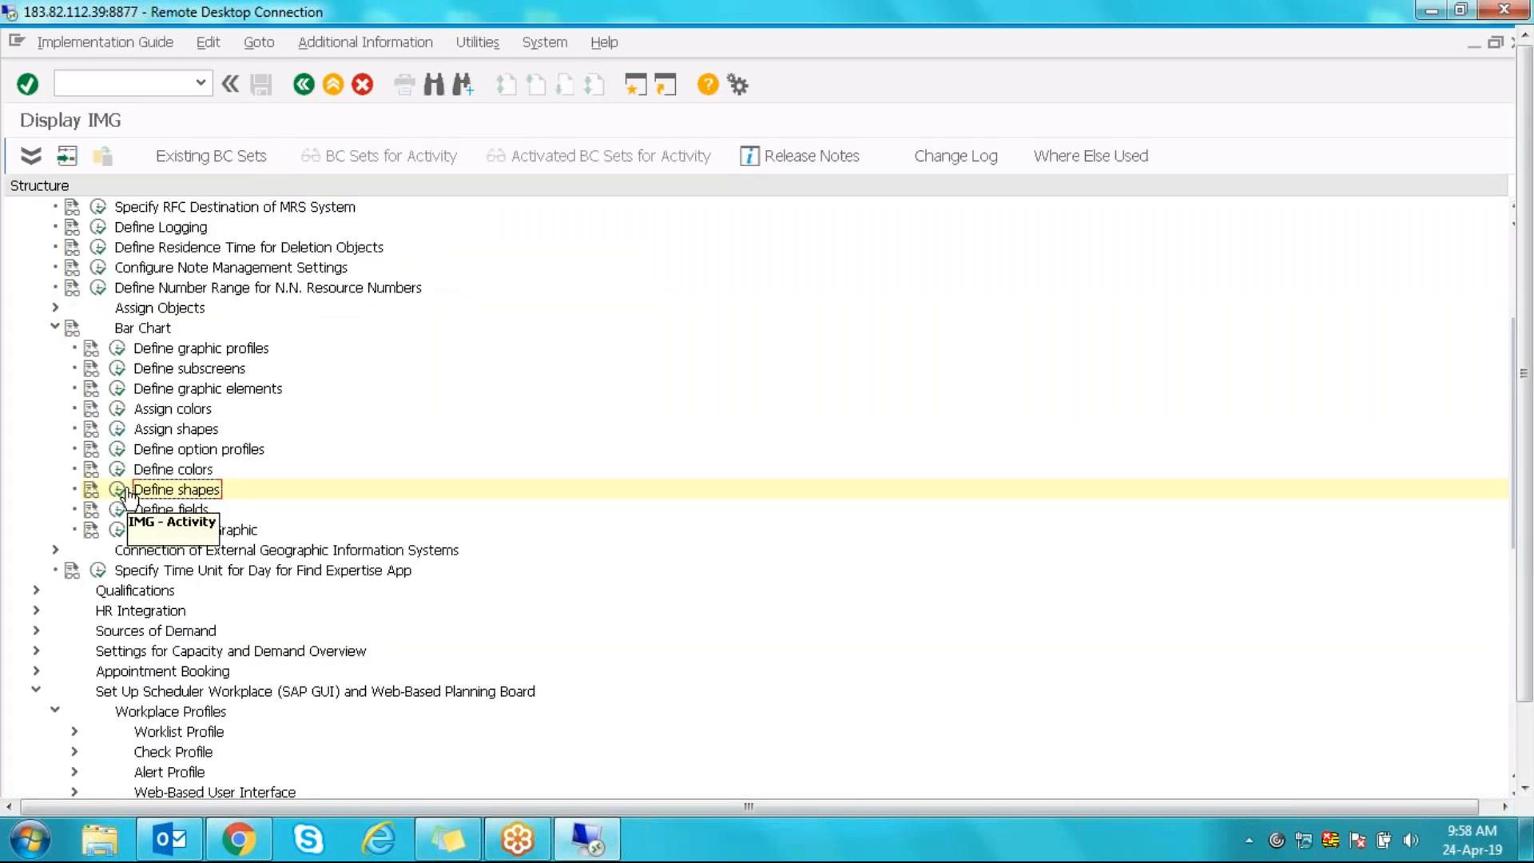
{"action": "left_click", "coordinate": [118, 471]}
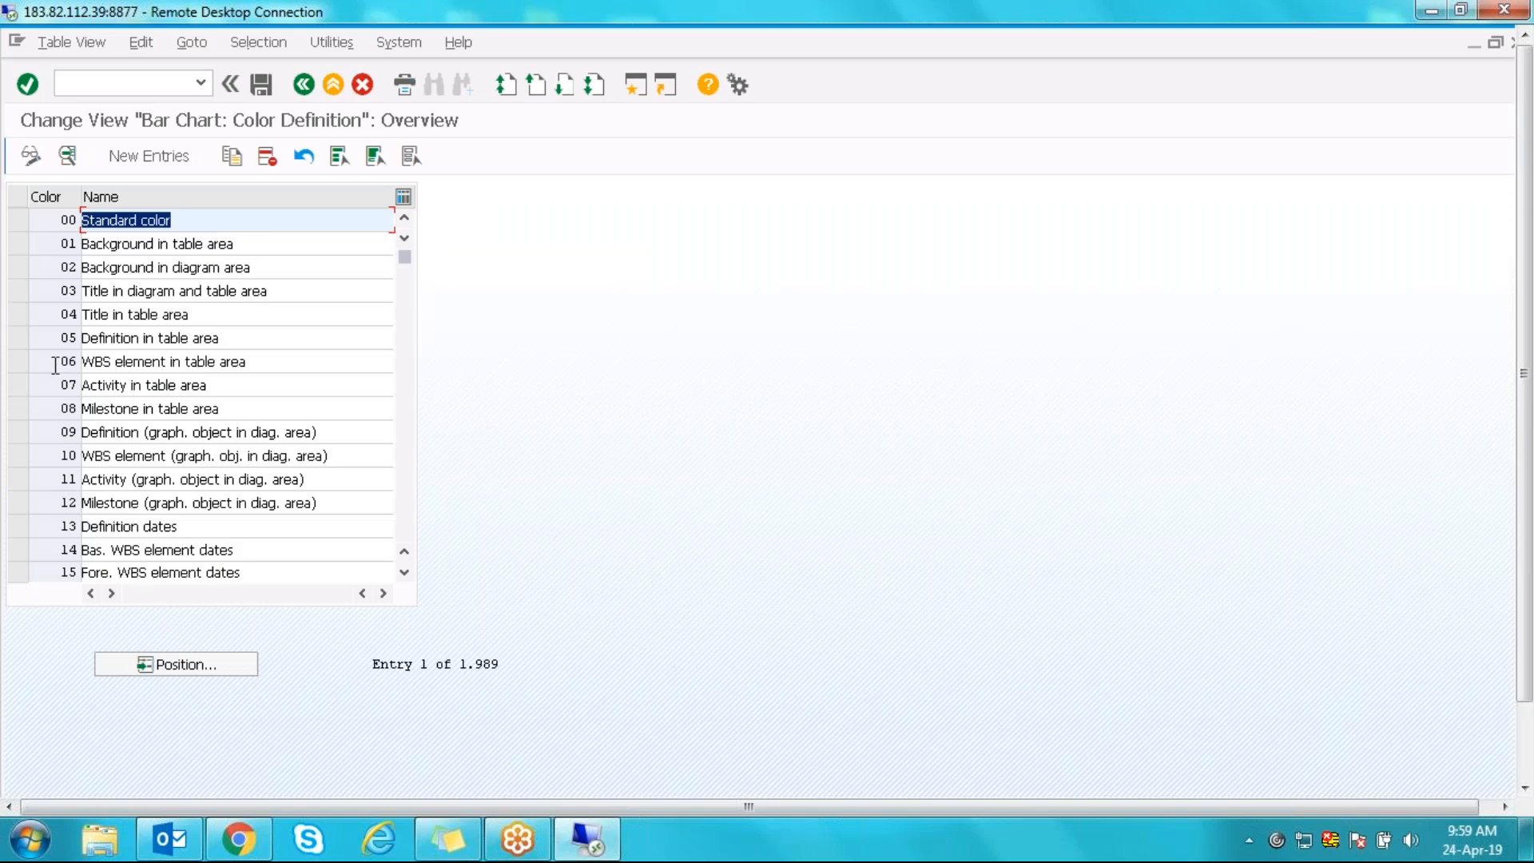
{"action": "left_click", "coordinate": [303, 86]}
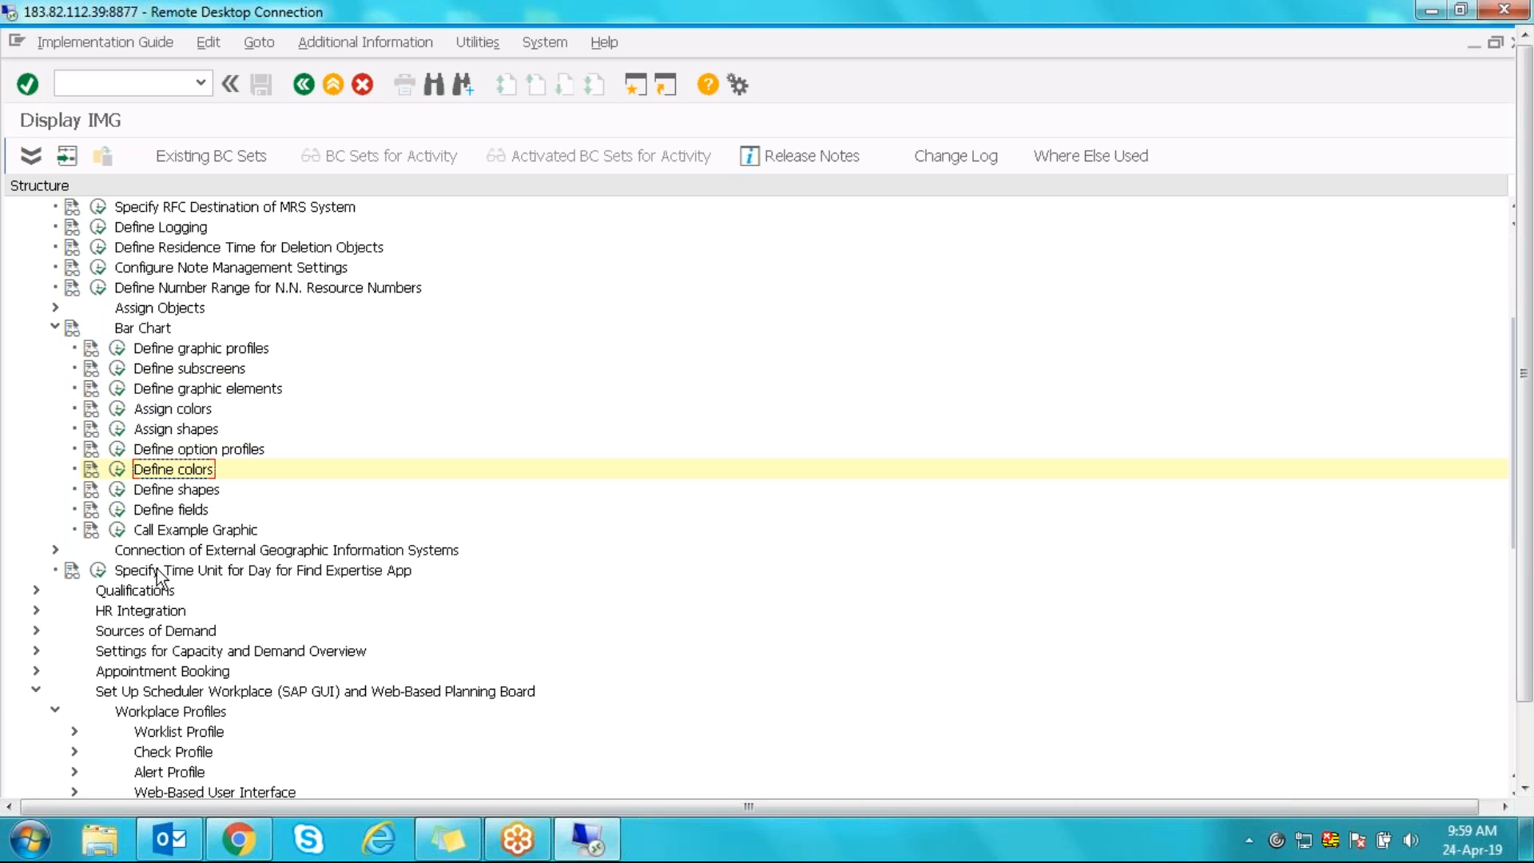
- Open the graphic profiles table, view MRSS_SO_BAR index 1 details, and return to the IMG
{"action": "left_click", "coordinate": [118, 349]}
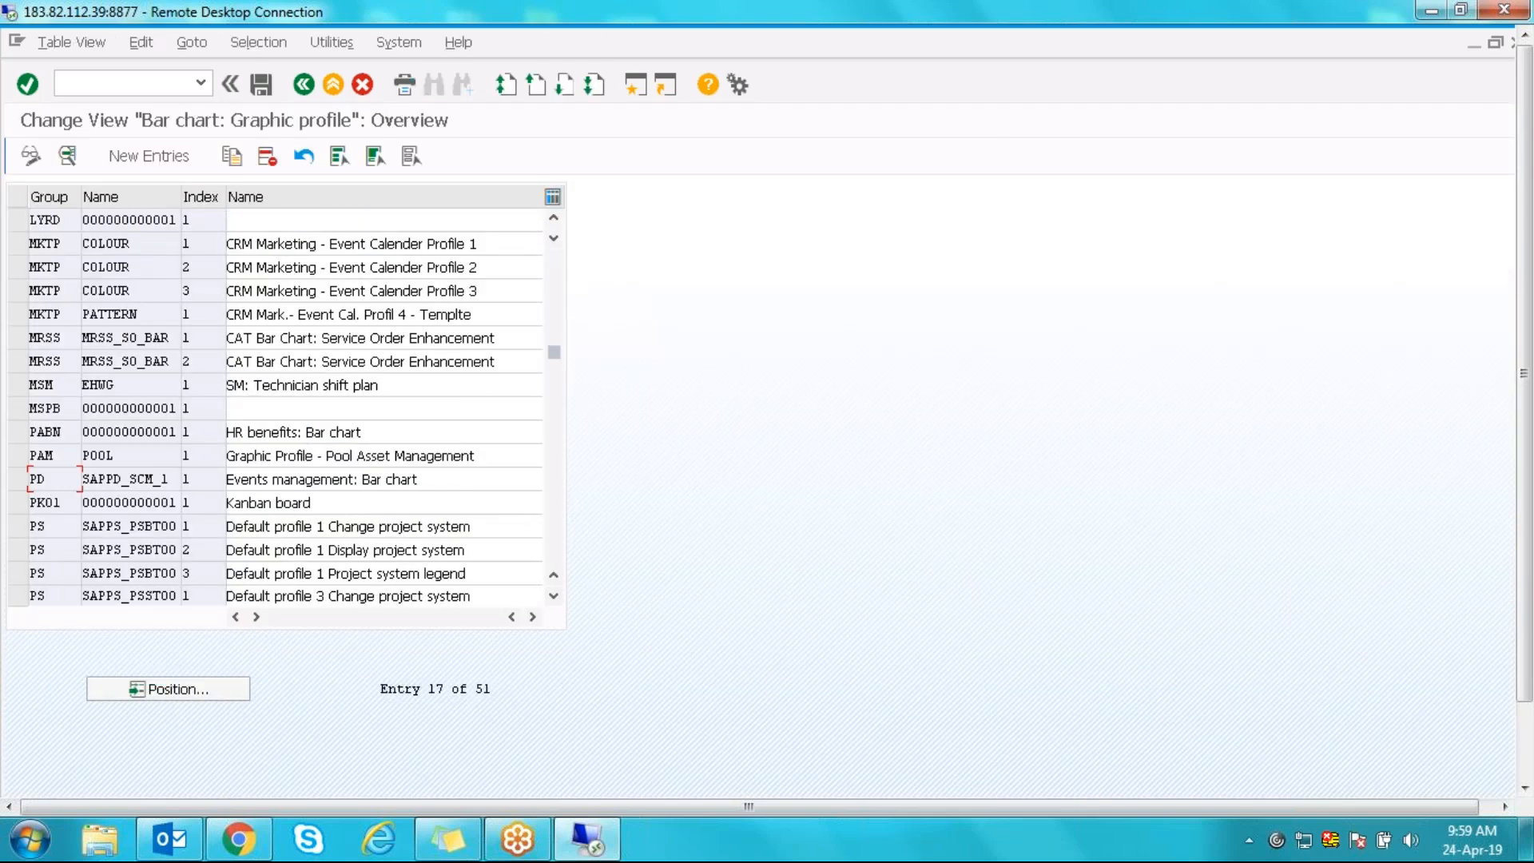
{"action": "left_click", "coordinate": [70, 343]}
{"action": "left_click", "coordinate": [16, 342]}
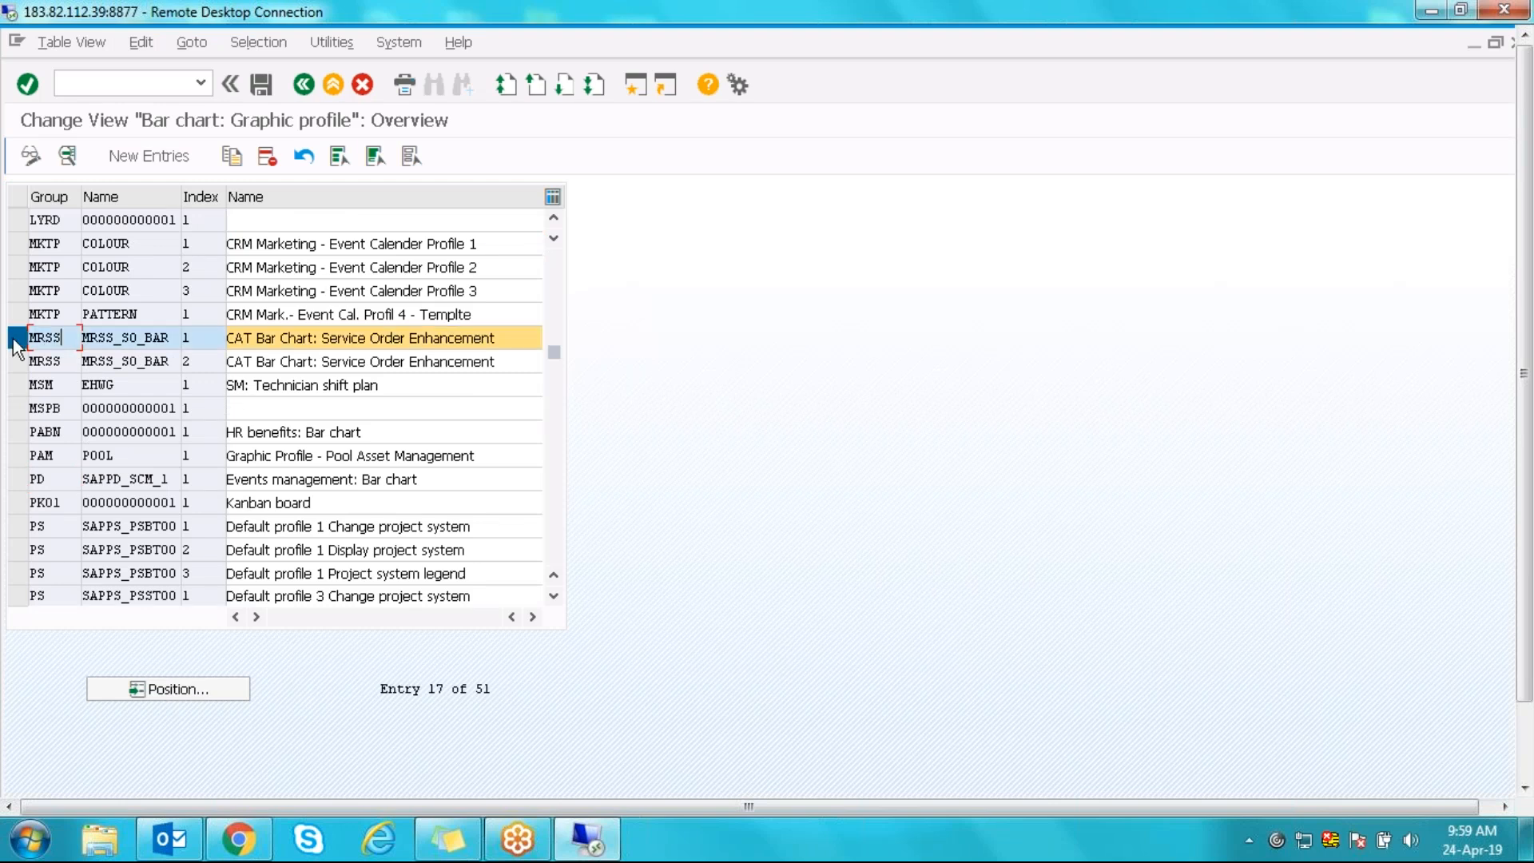
{"action": "left_click", "coordinate": [16, 342]}
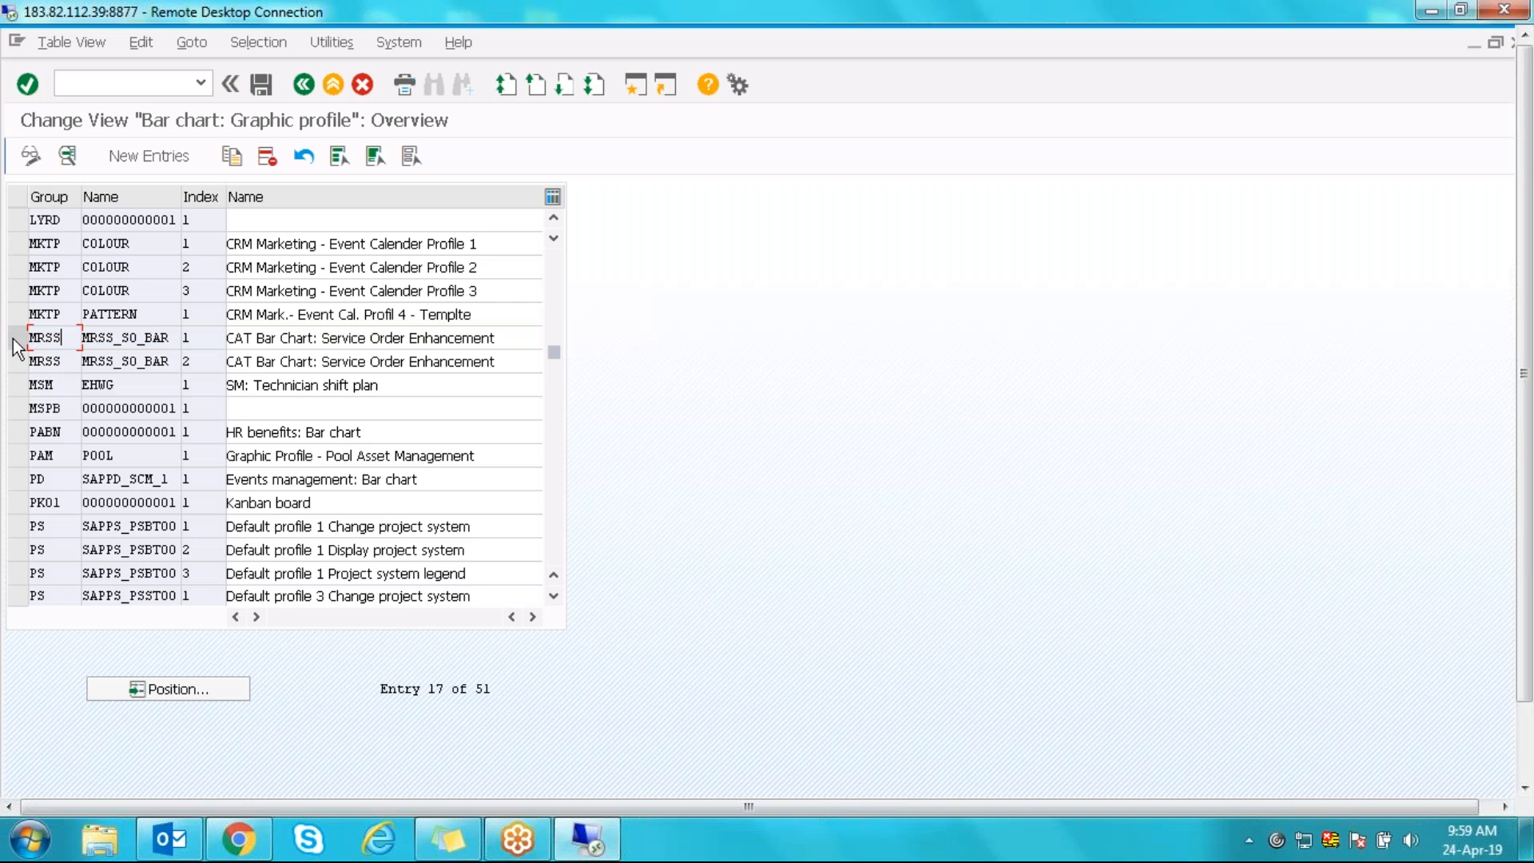
{"action": "left_click", "coordinate": [15, 342]}
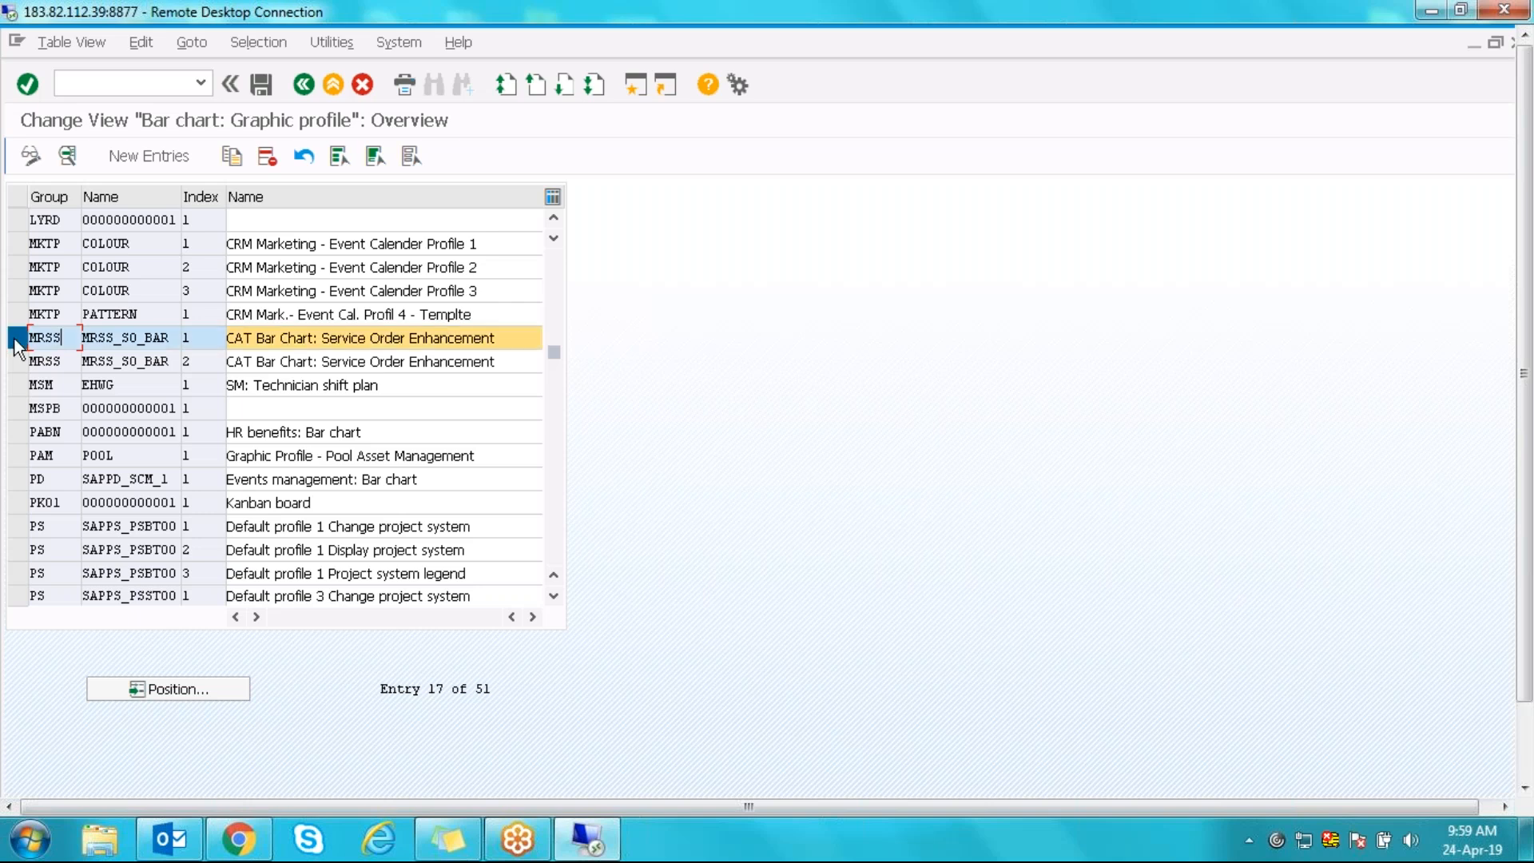
{"action": "left_click", "coordinate": [14, 342]}
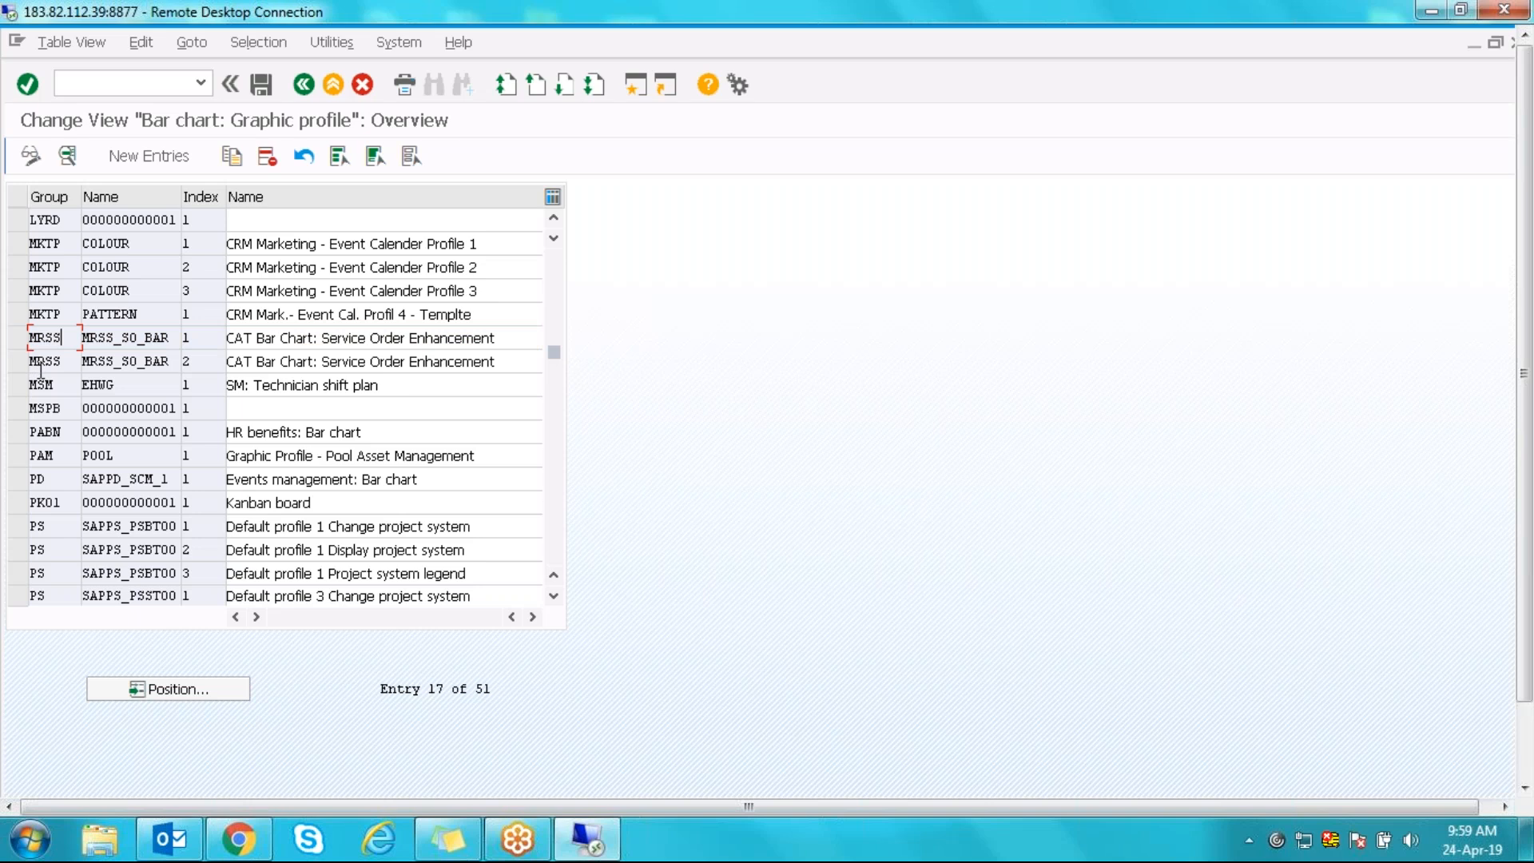
{"action": "left_click", "coordinate": [19, 342]}
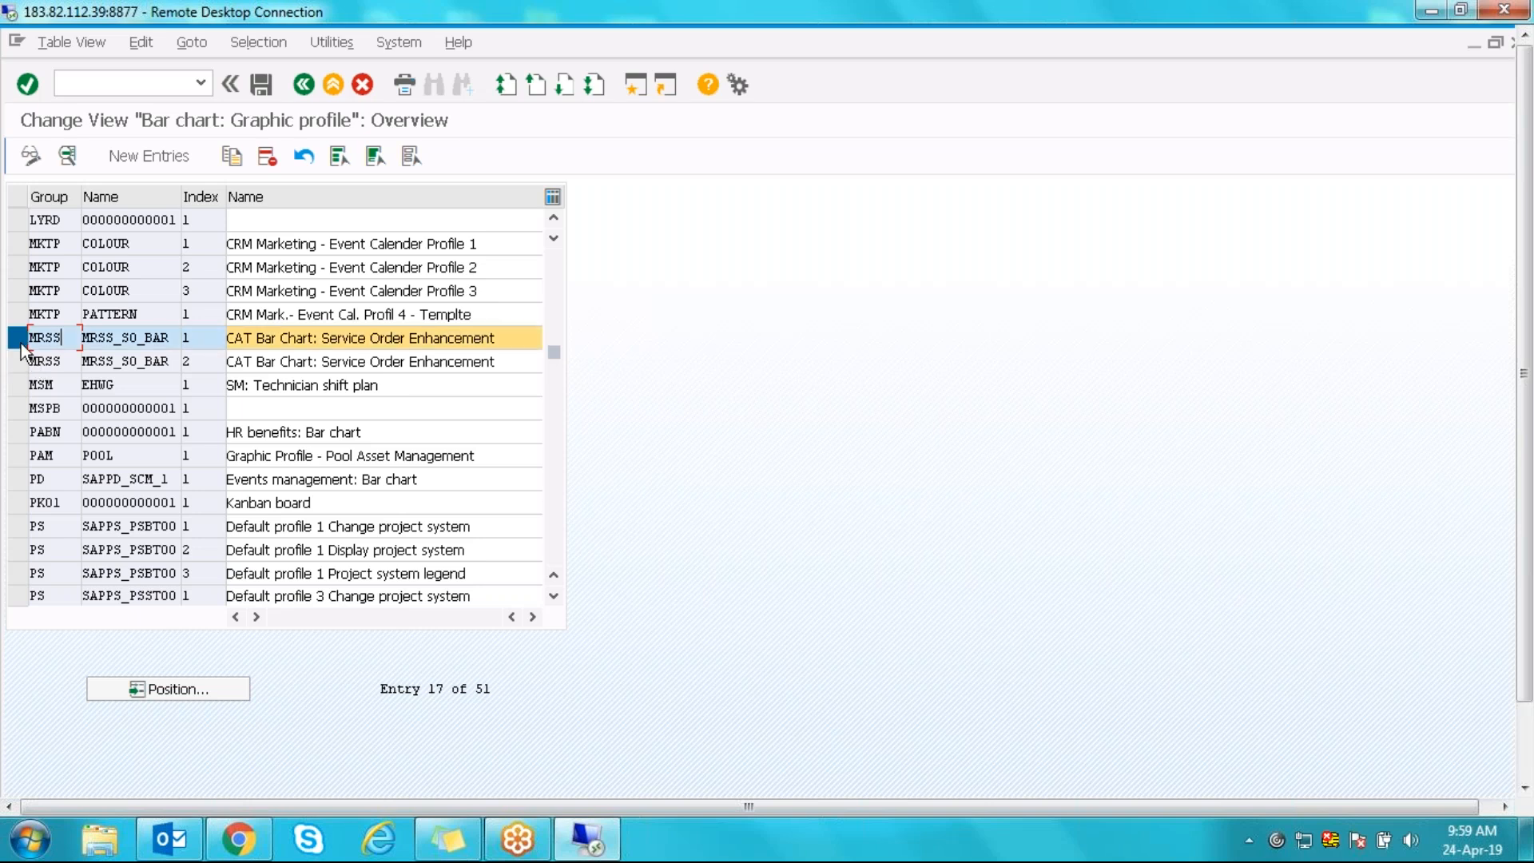
{"action": "left_click", "coordinate": [20, 343]}
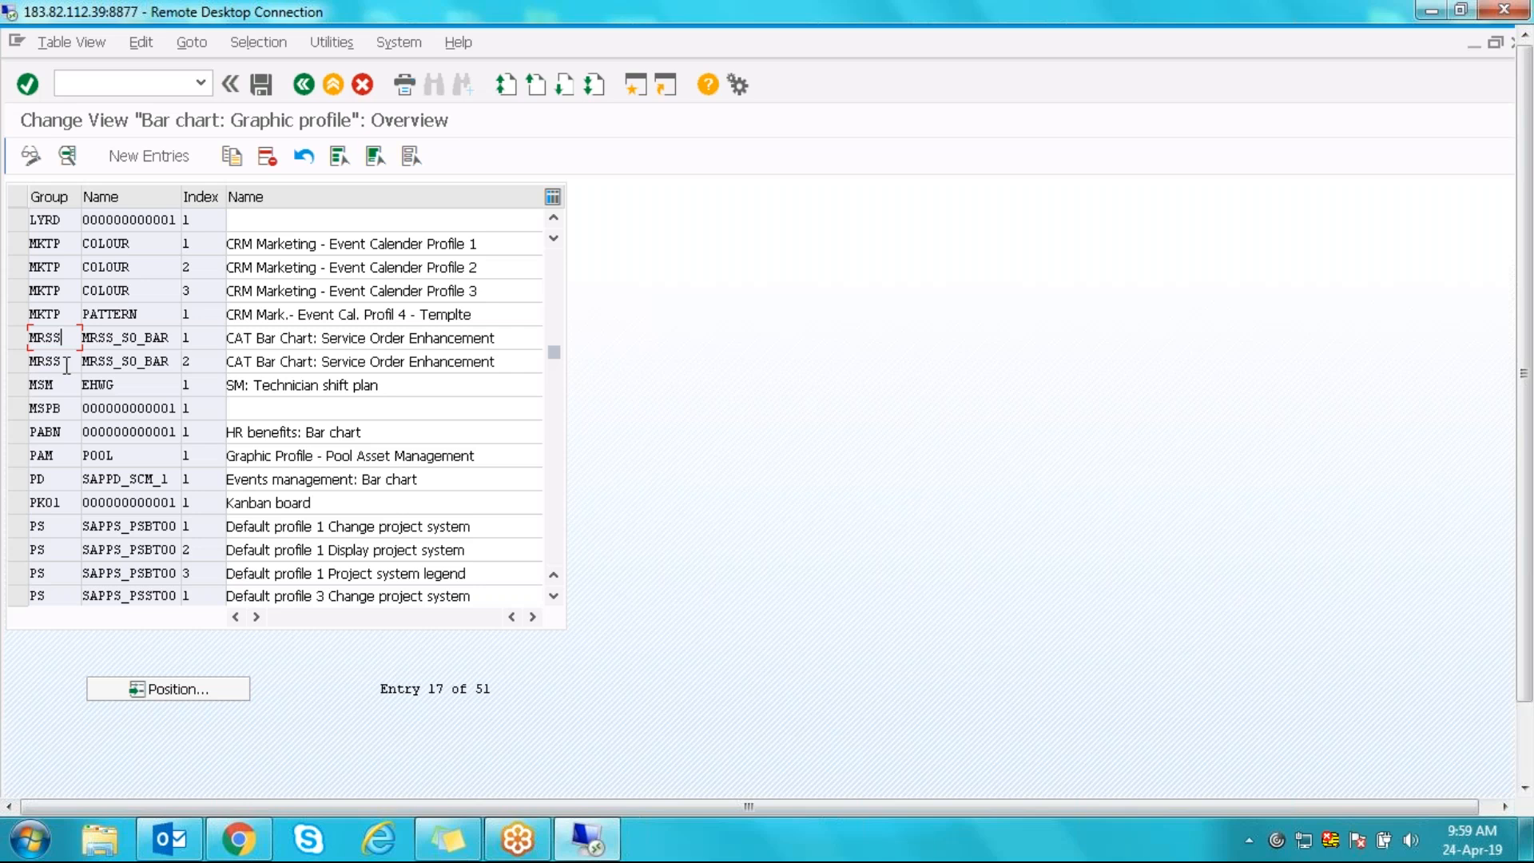
{"action": "left_click_drag", "start_coordinate": [63, 338], "coordinate": [30, 338]}
{"action": "double_click", "coordinate": [50, 344]}
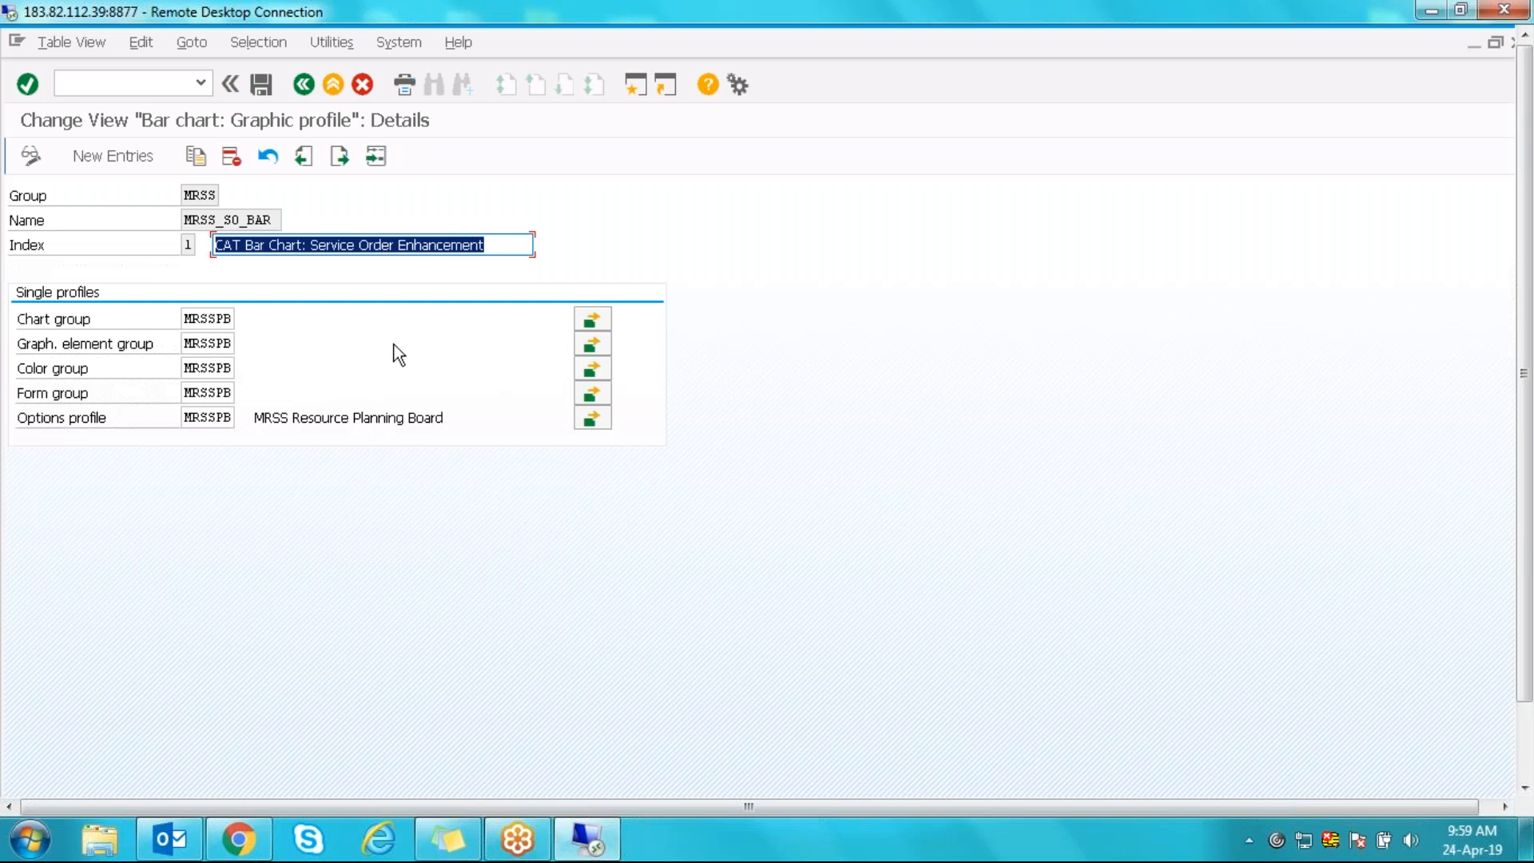
{"action": "left_click", "coordinate": [304, 84]}
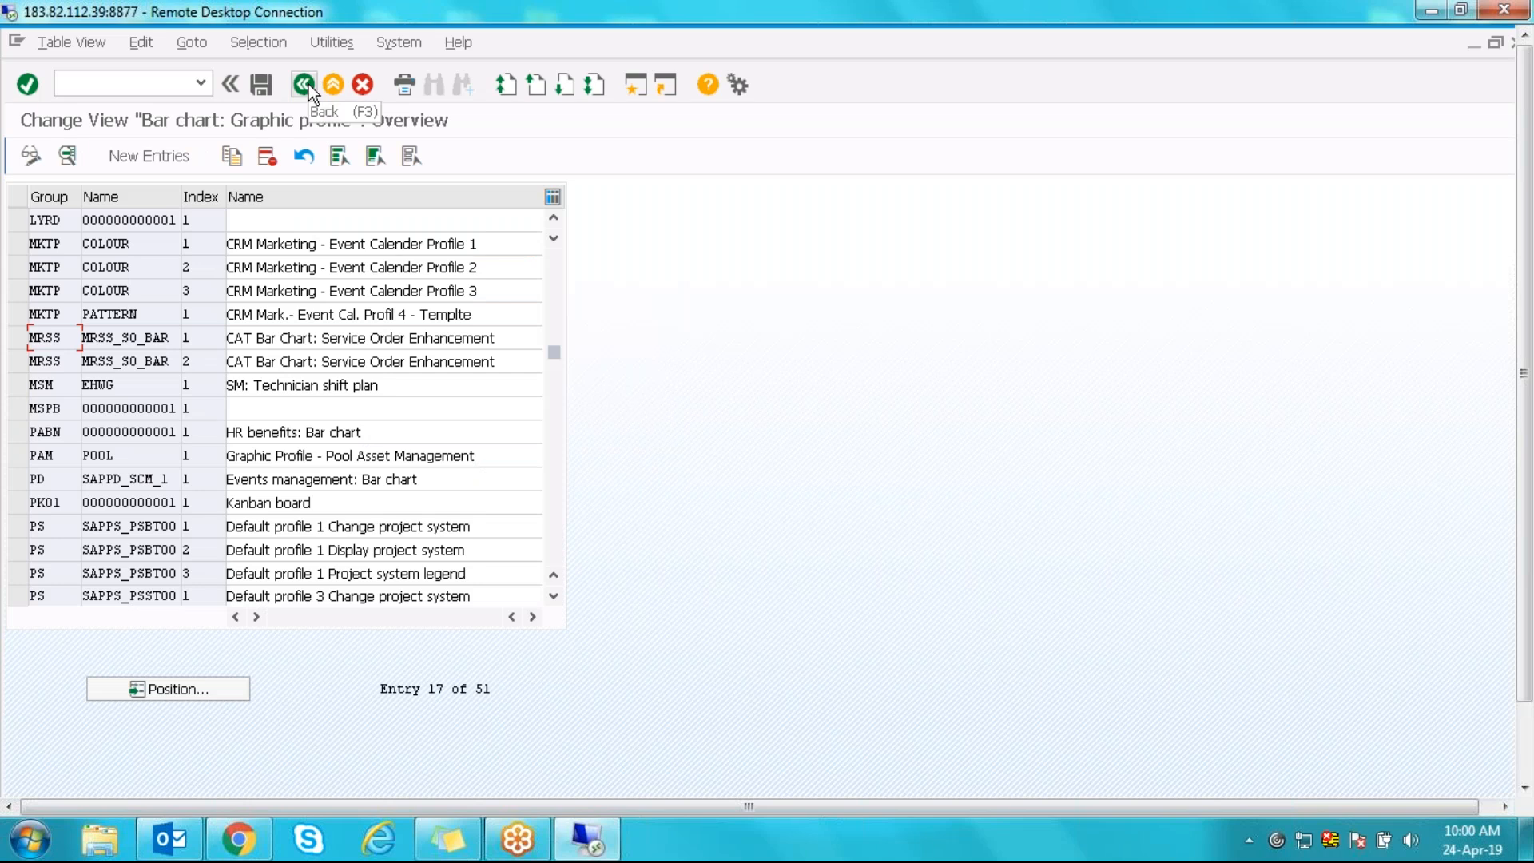
{"action": "left_click", "coordinate": [309, 84]}
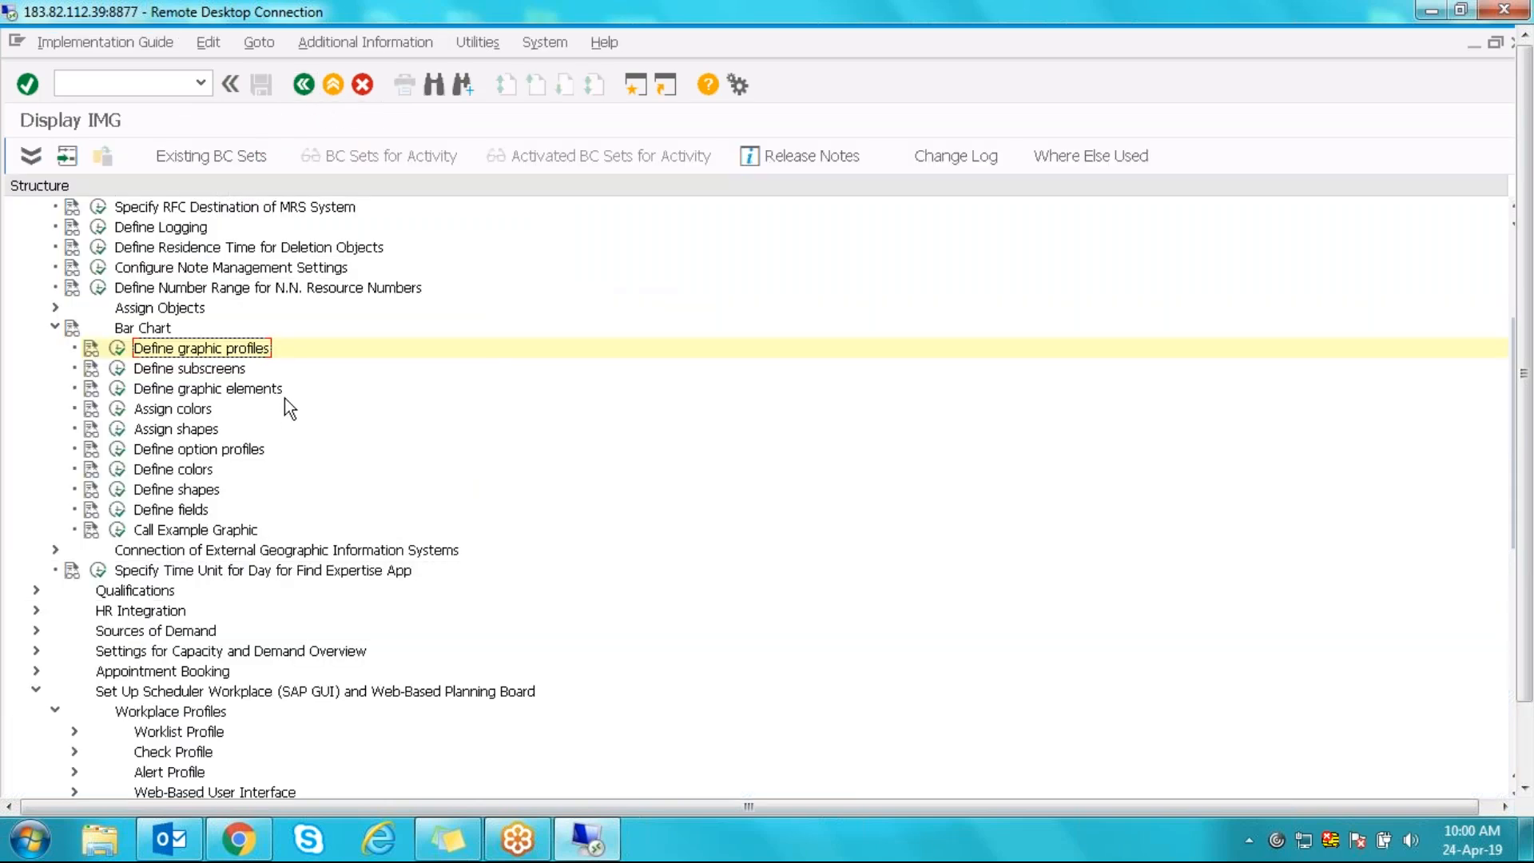
{"action": "left_click", "coordinate": [162, 477]}
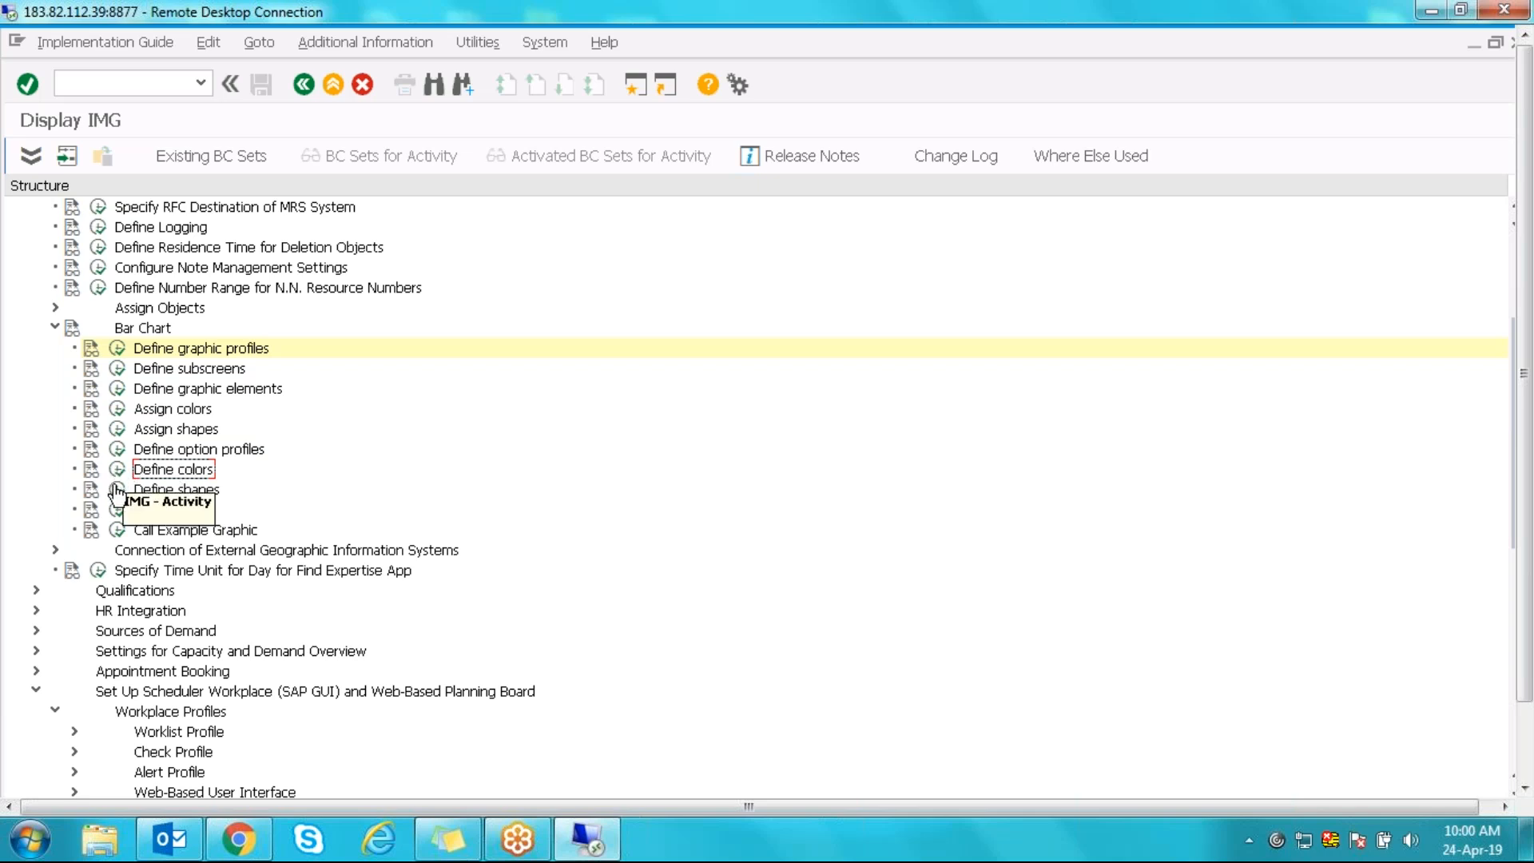
- Run Call Example Graphic and load profile group MRSS, name MRSS_SO_BAR, index 1
{"action": "left_click", "coordinate": [127, 530]}
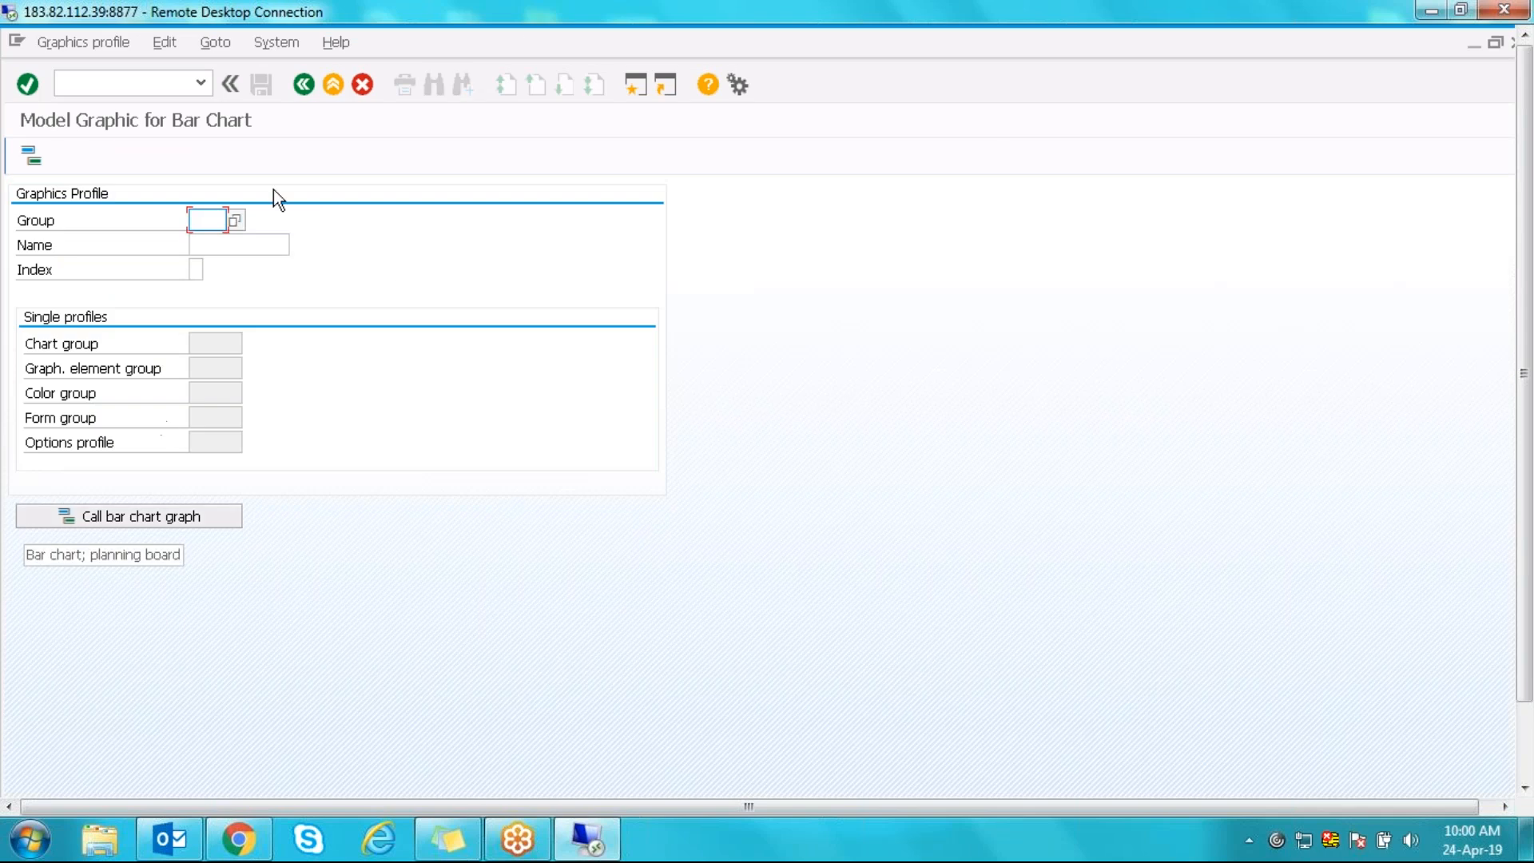
{"action": "left_click", "coordinate": [235, 220]}
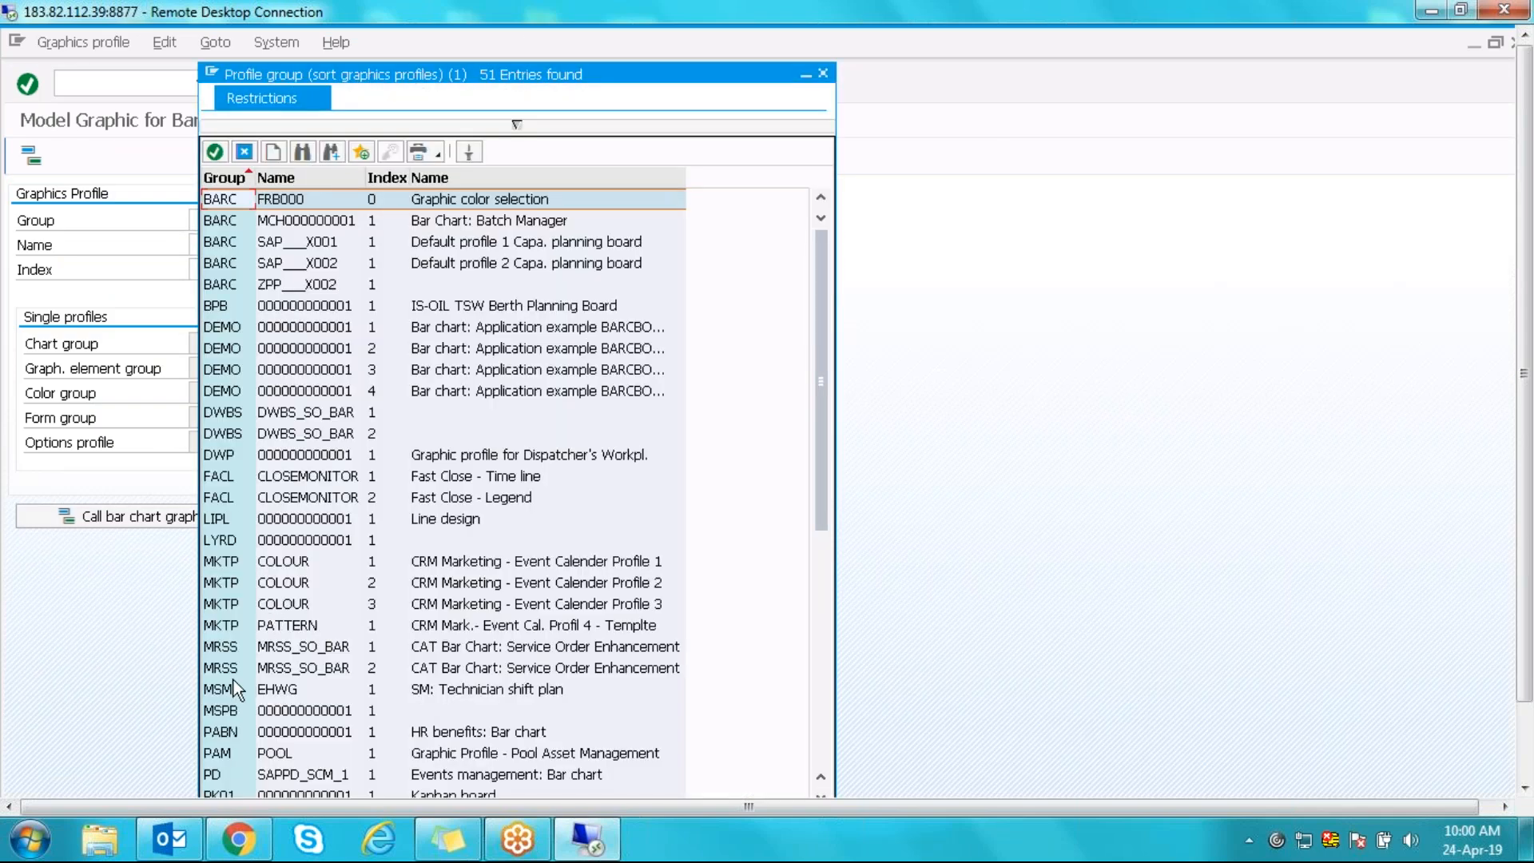
{"action": "double_click", "coordinate": [228, 654]}
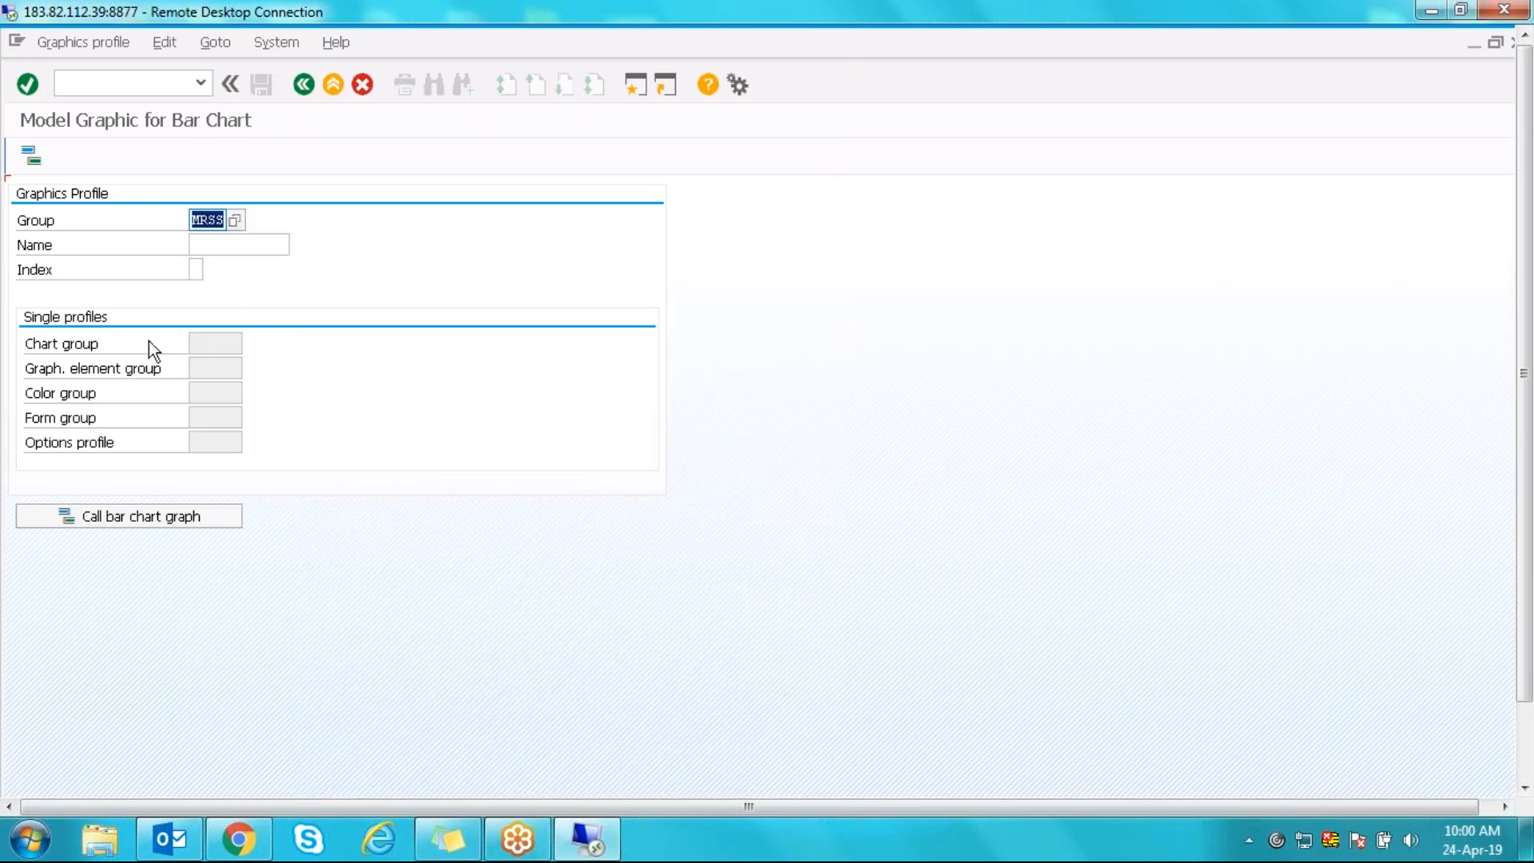
{"action": "left_click", "coordinate": [272, 244]}
{"action": "left_click", "coordinate": [298, 244]}
{"action": "double_click", "coordinate": [280, 228]}
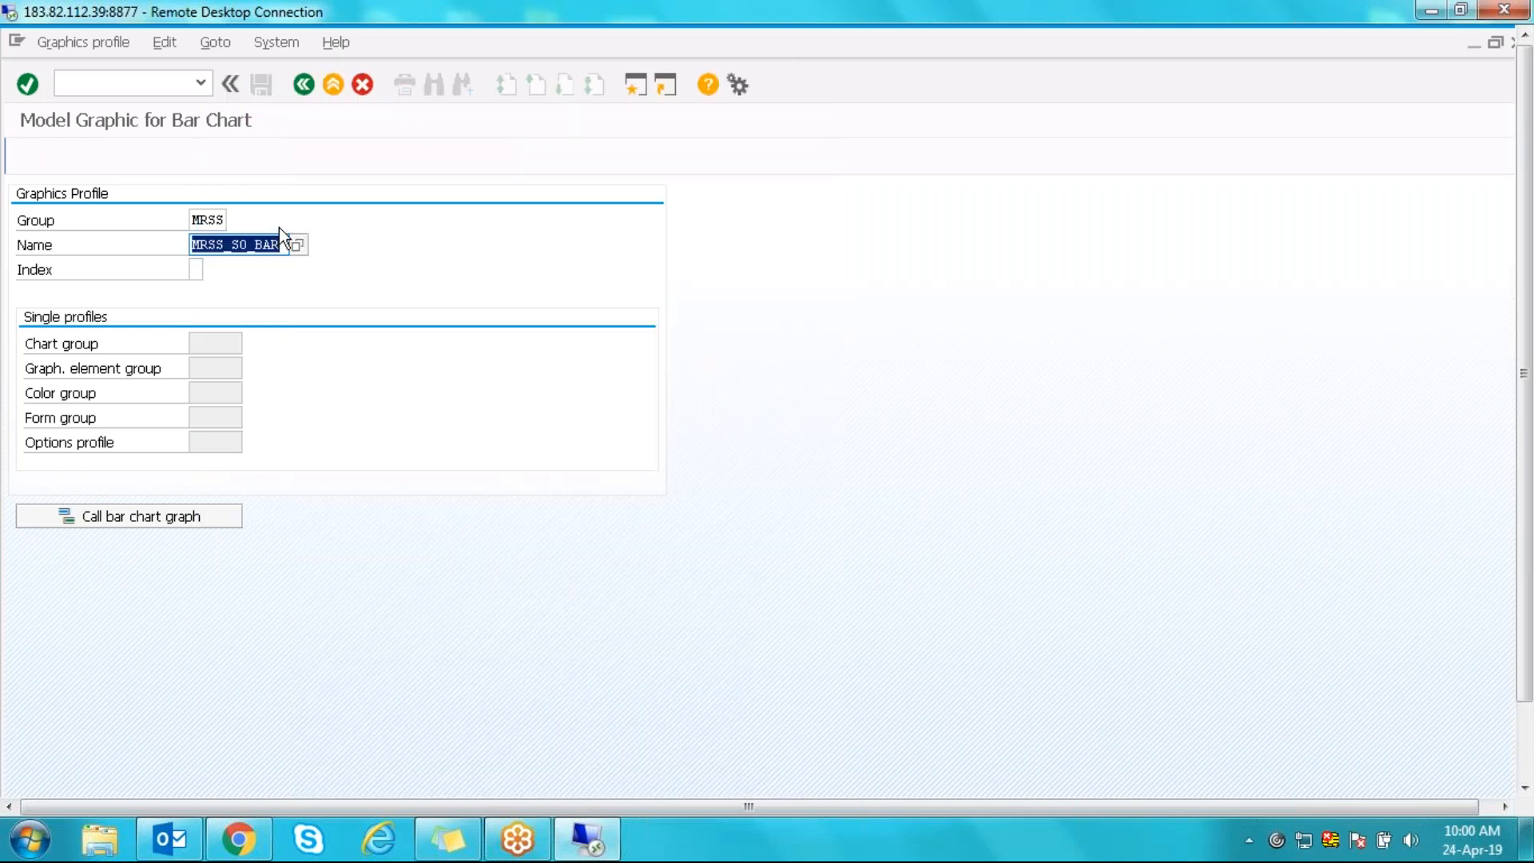
{"action": "left_click", "coordinate": [194, 270]}
{"action": "type", "text": "1"}
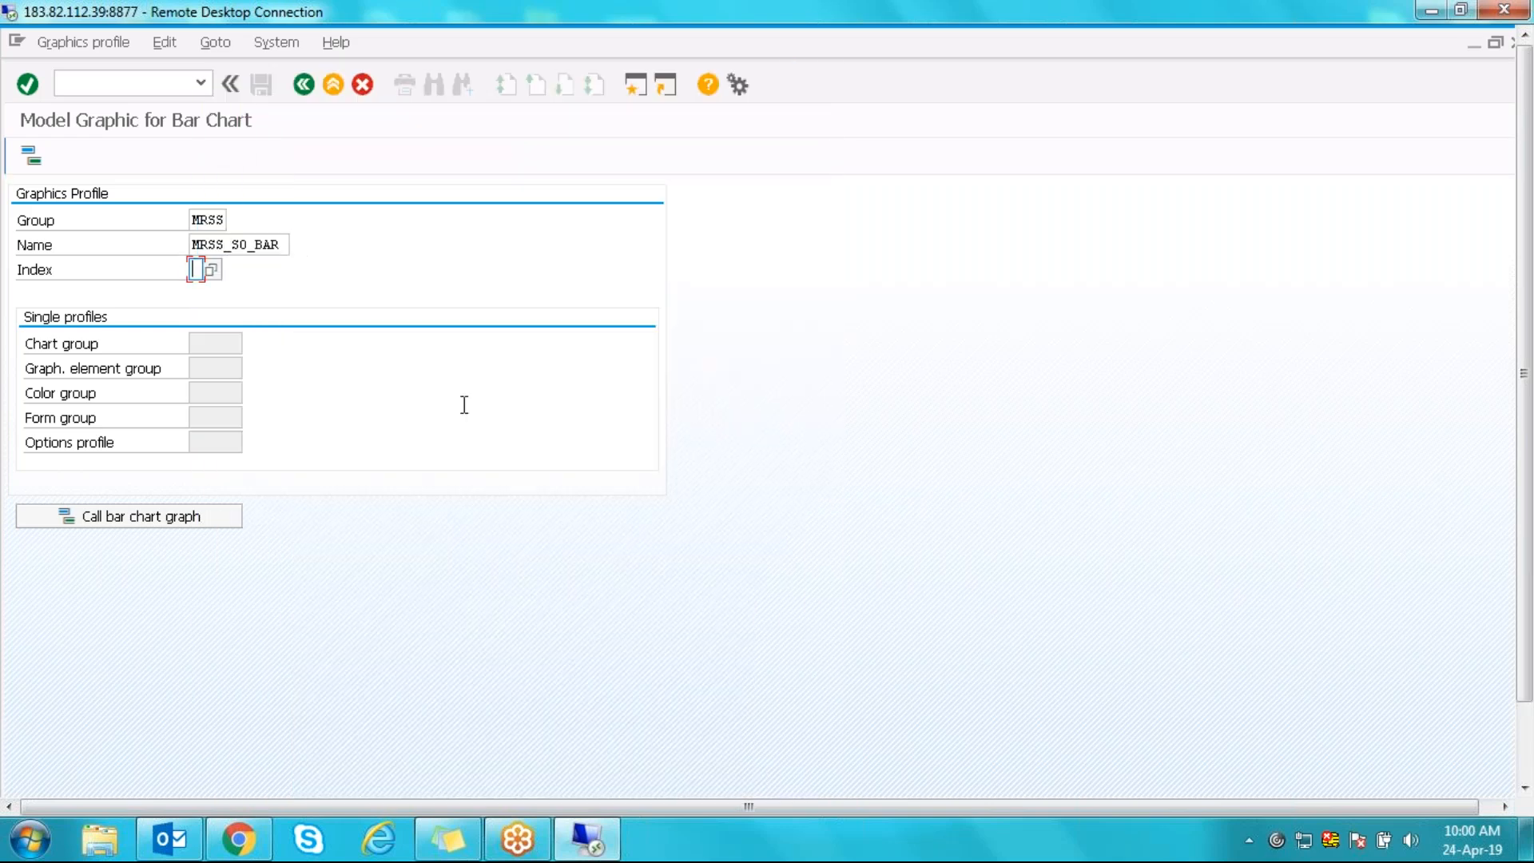
{"action": "left_click", "coordinate": [30, 158]}
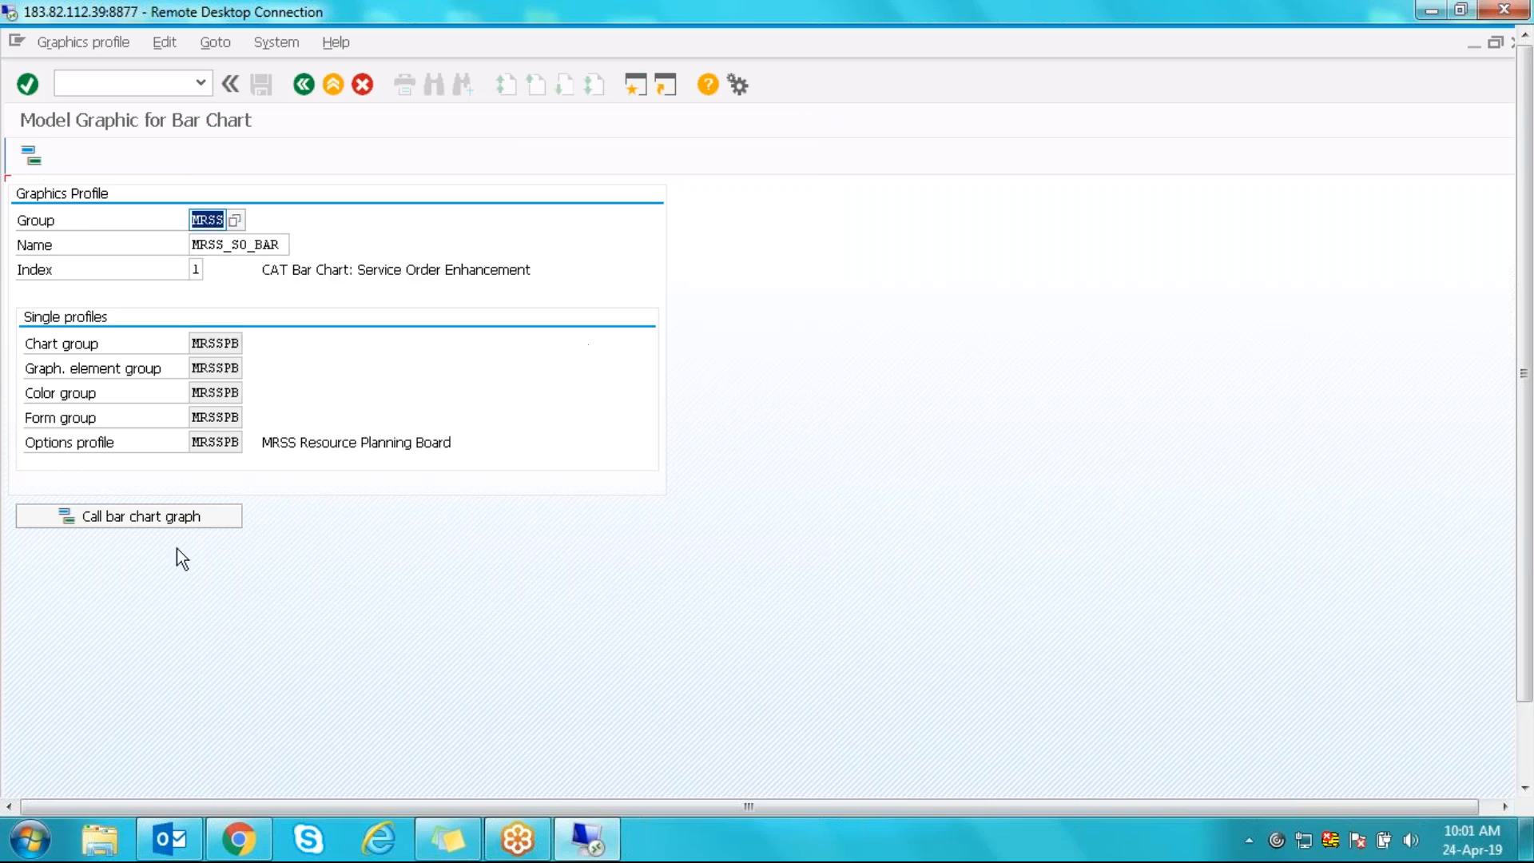
- Show the bar chart full-screen, select the 01.05.1994 and 10.07.1994 bars, and cancel the disconnect prompt
{"action": "left_click", "coordinate": [152, 521]}
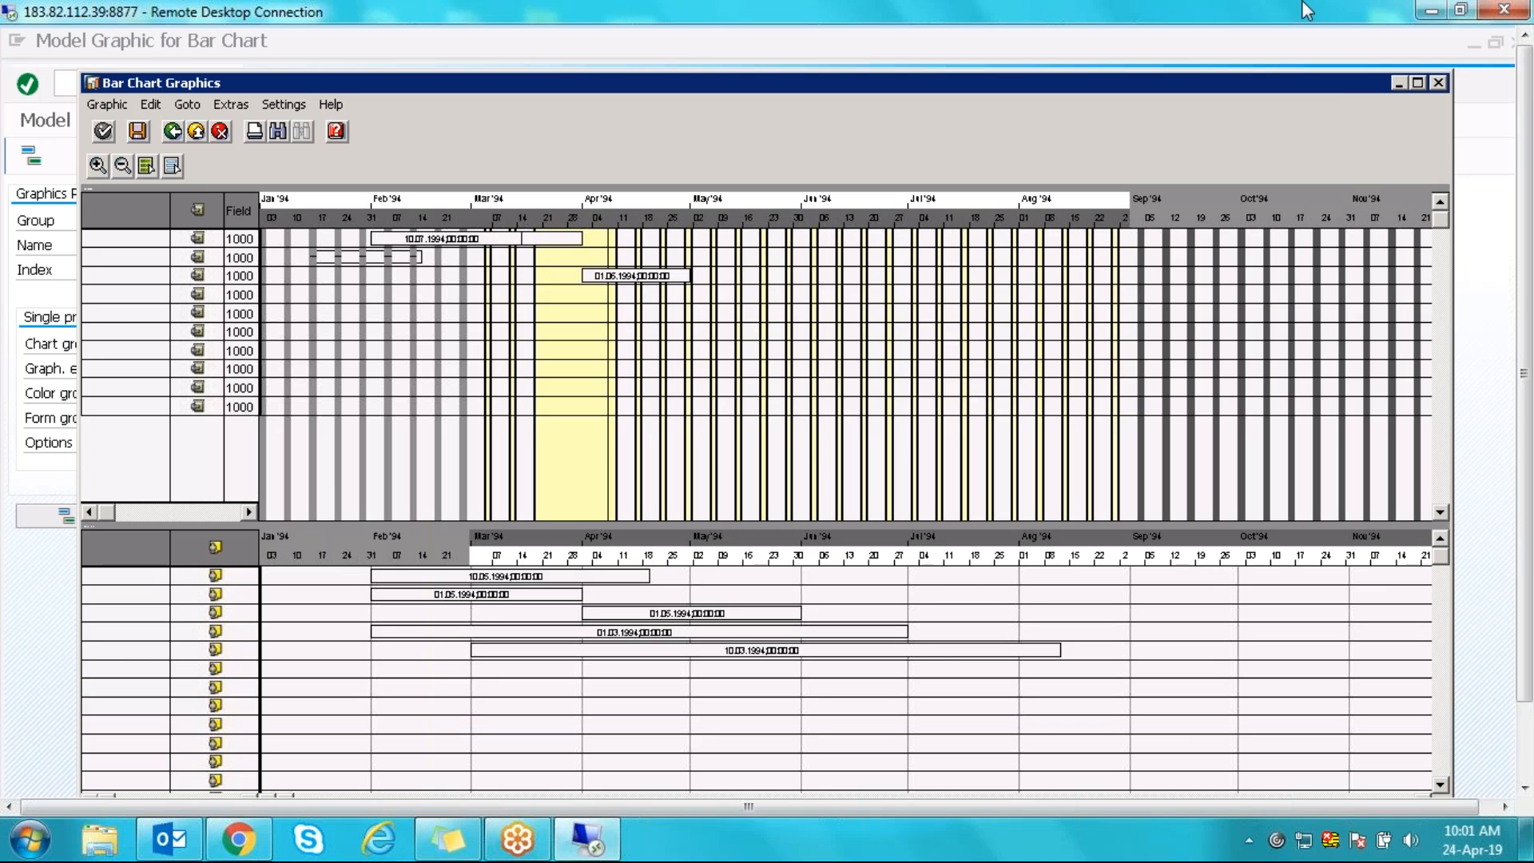
{"action": "left_click", "coordinate": [1417, 82]}
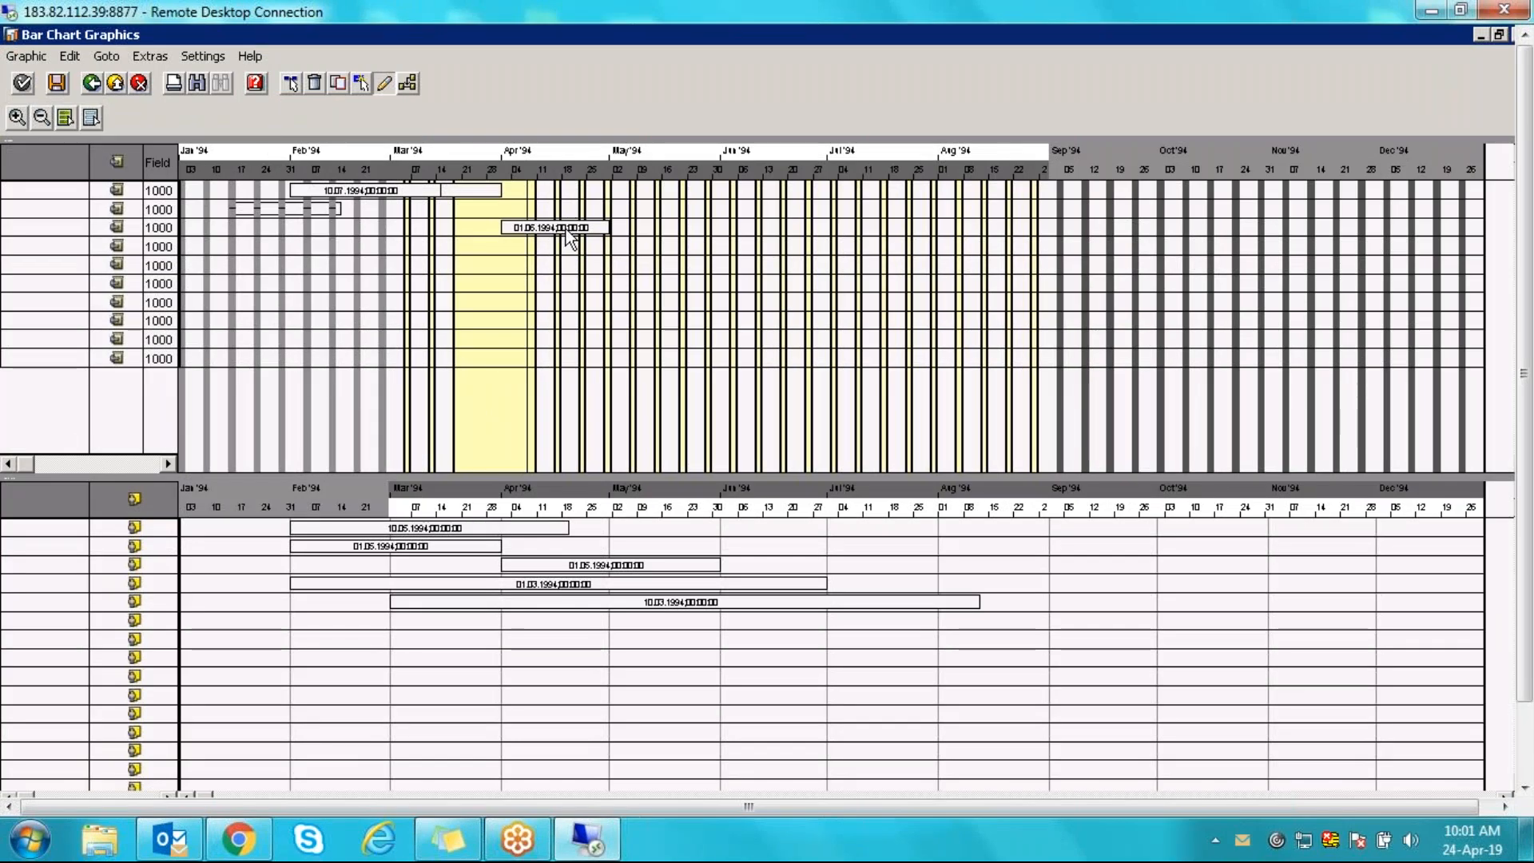
{"action": "left_click", "coordinate": [531, 228]}
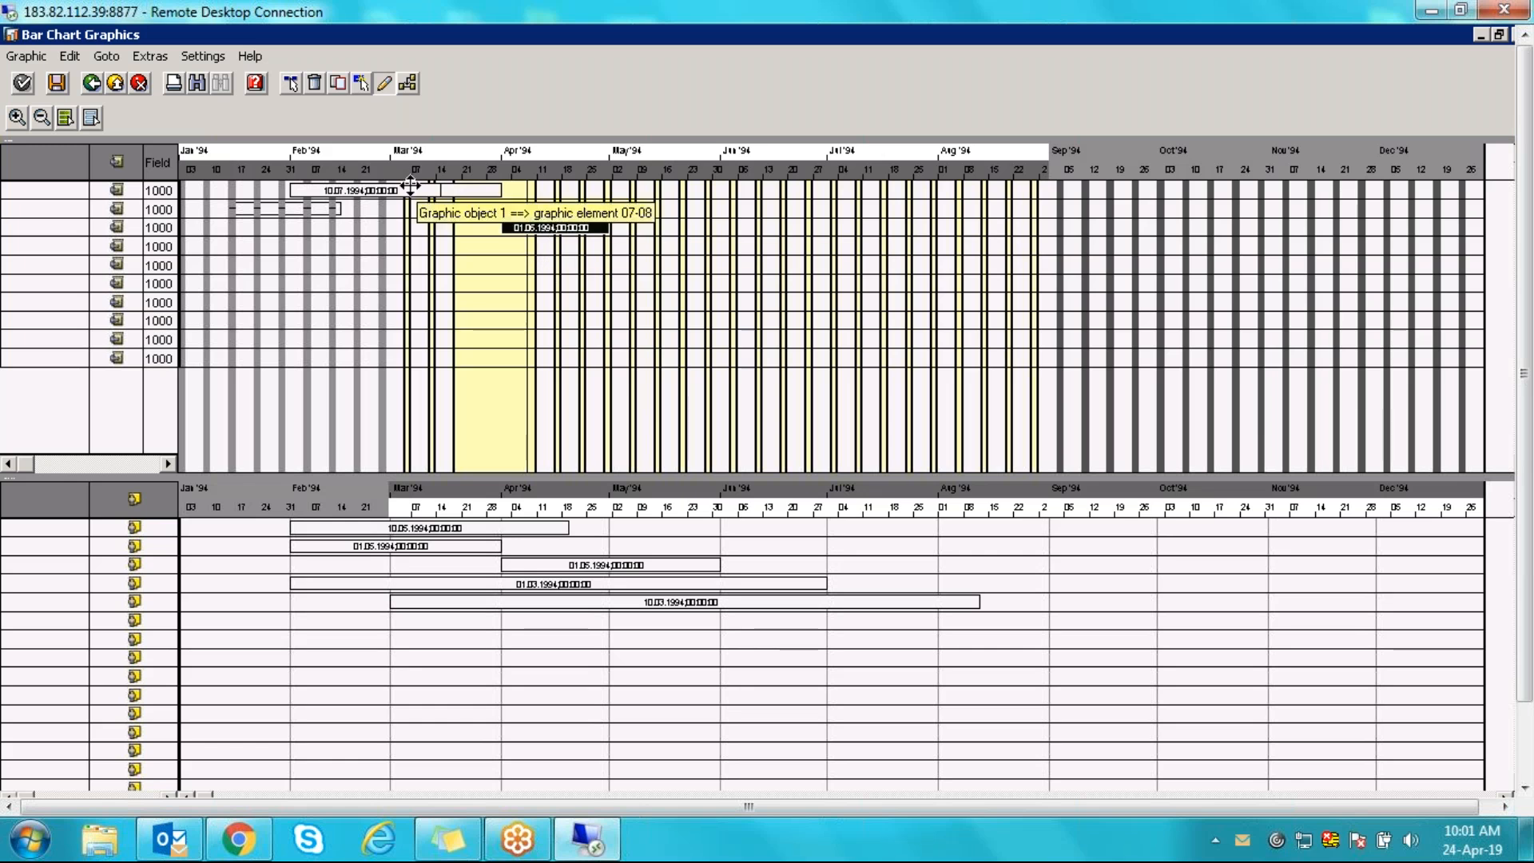
{"action": "left_click", "coordinate": [411, 187]}
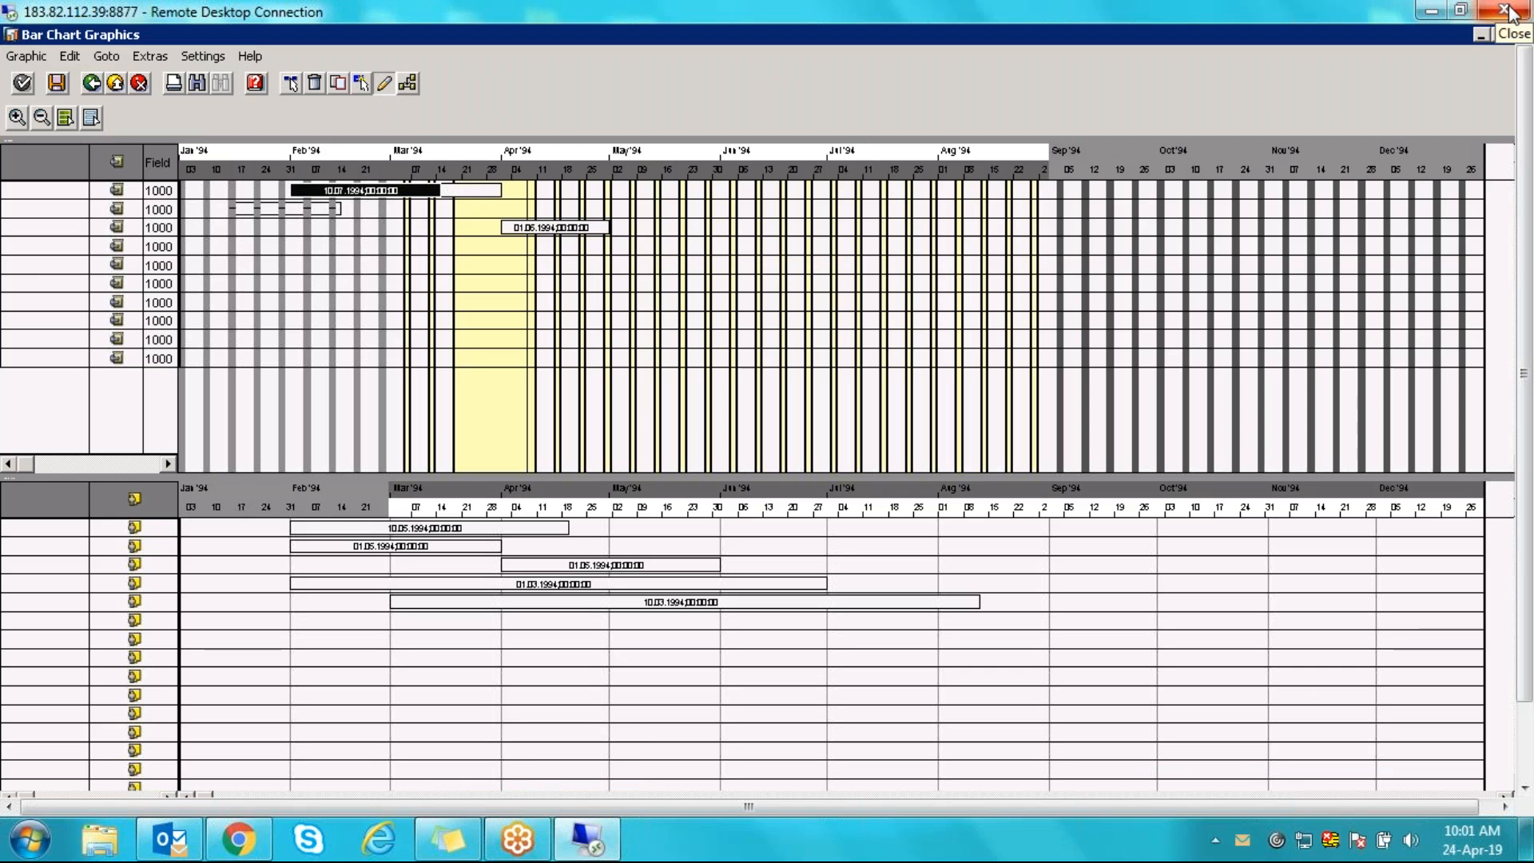
{"action": "left_click", "coordinate": [1507, 10]}
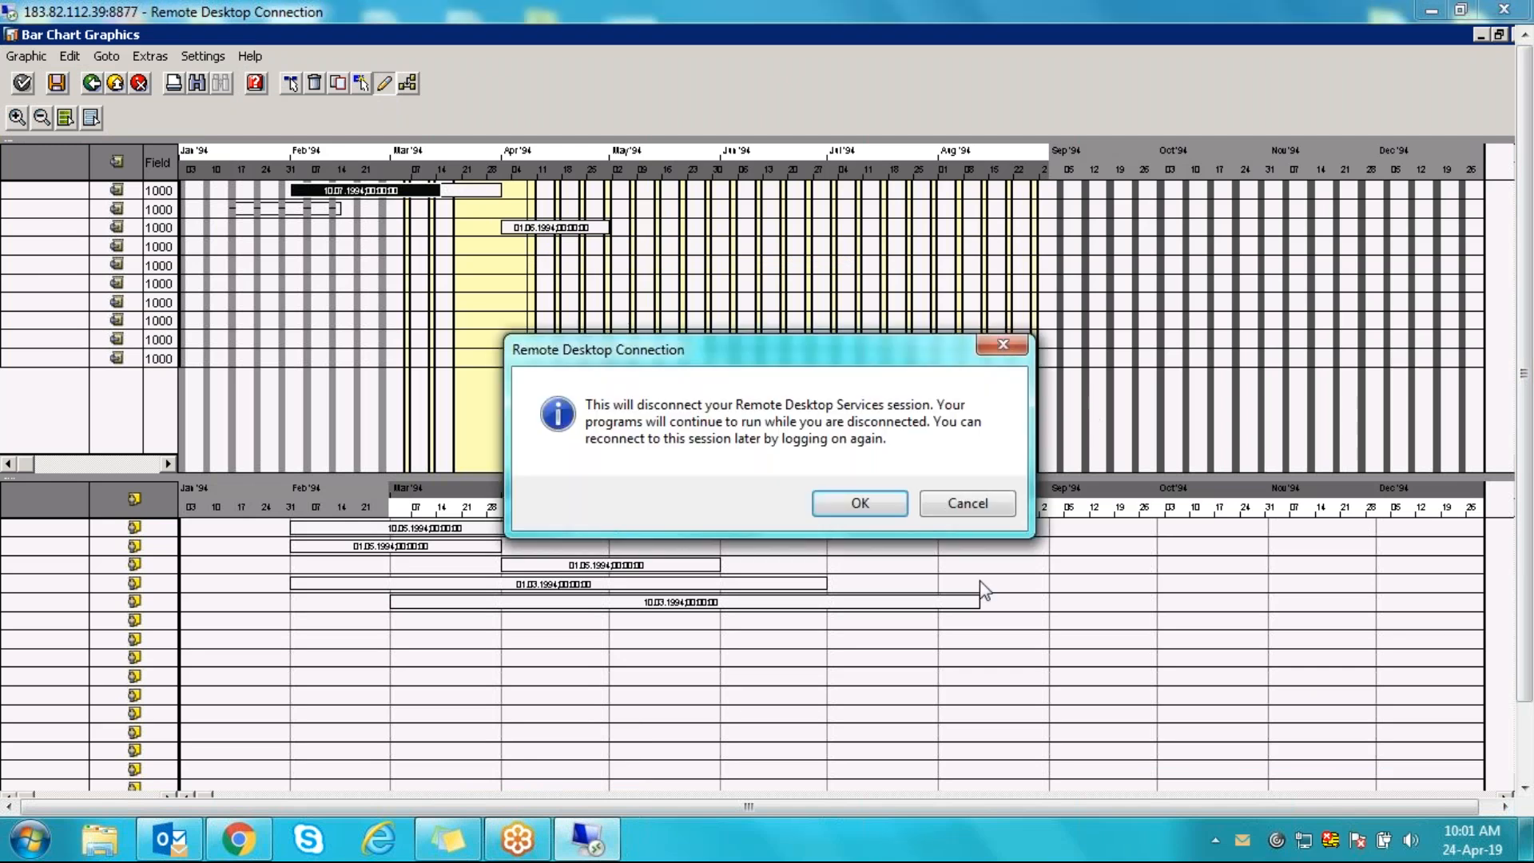
{"action": "left_click", "coordinate": [995, 513]}
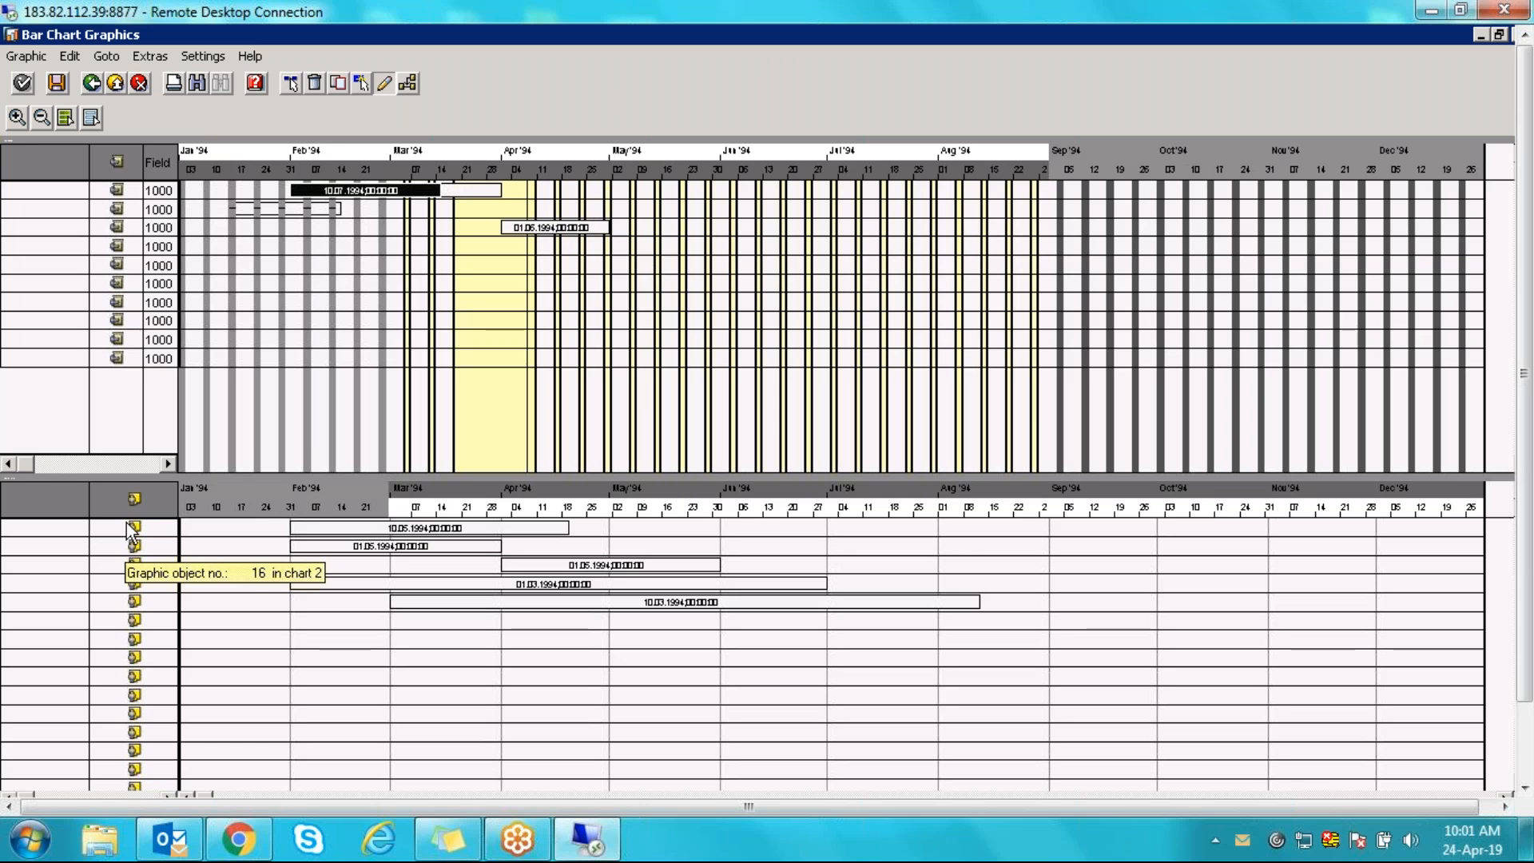
- Reopen the bar chart, select the 10.05.1994 lower-chart bar, then close it and return to the IMG
{"action": "key", "text": "F3"}
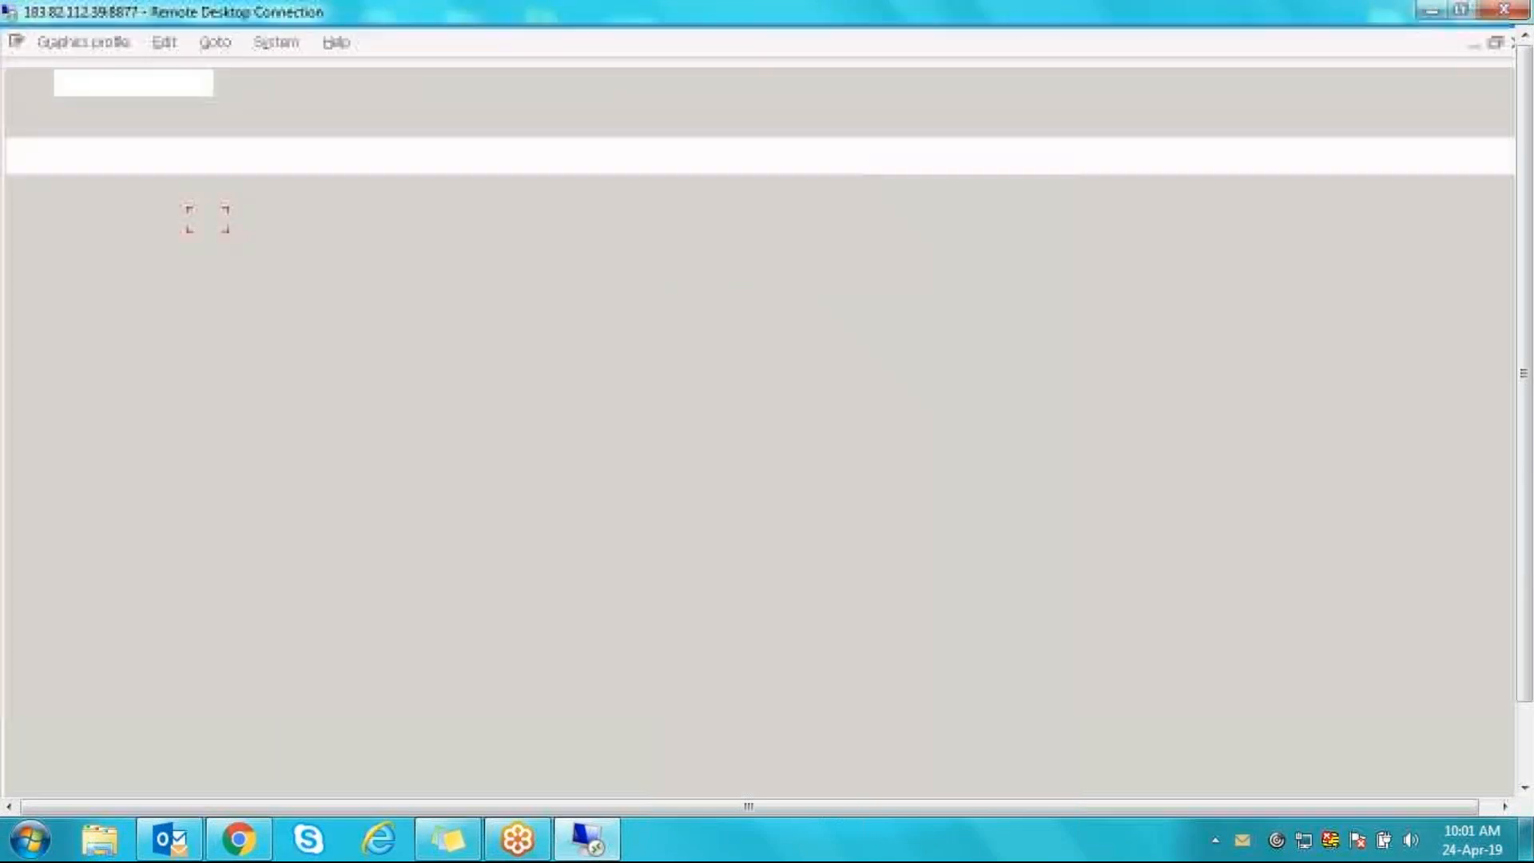
{"action": "left_click", "coordinate": [208, 218]}
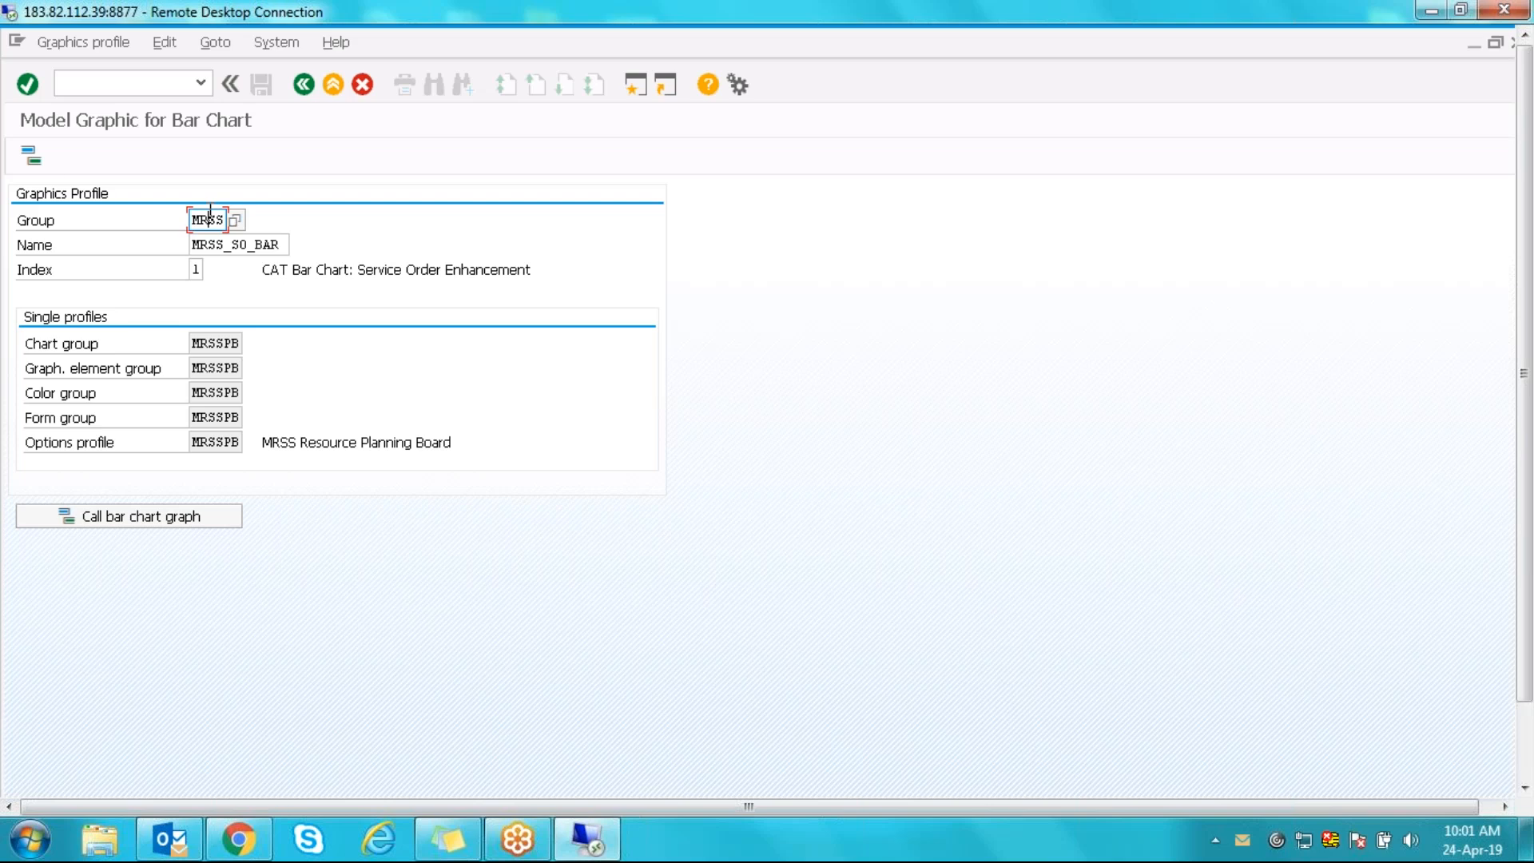
{"action": "left_click", "coordinate": [35, 160]}
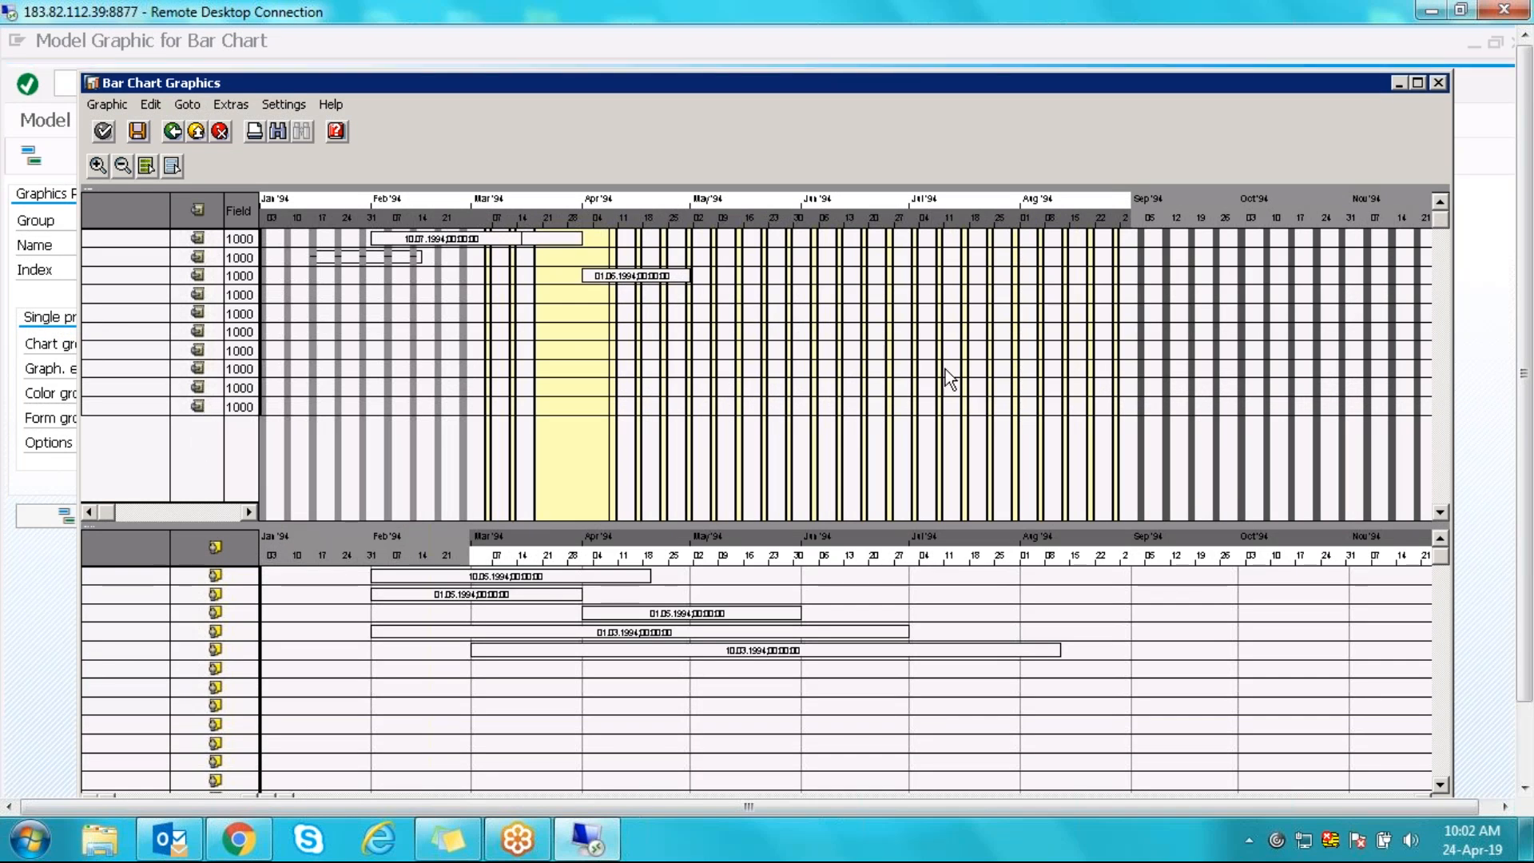
{"action": "left_click", "coordinate": [575, 577]}
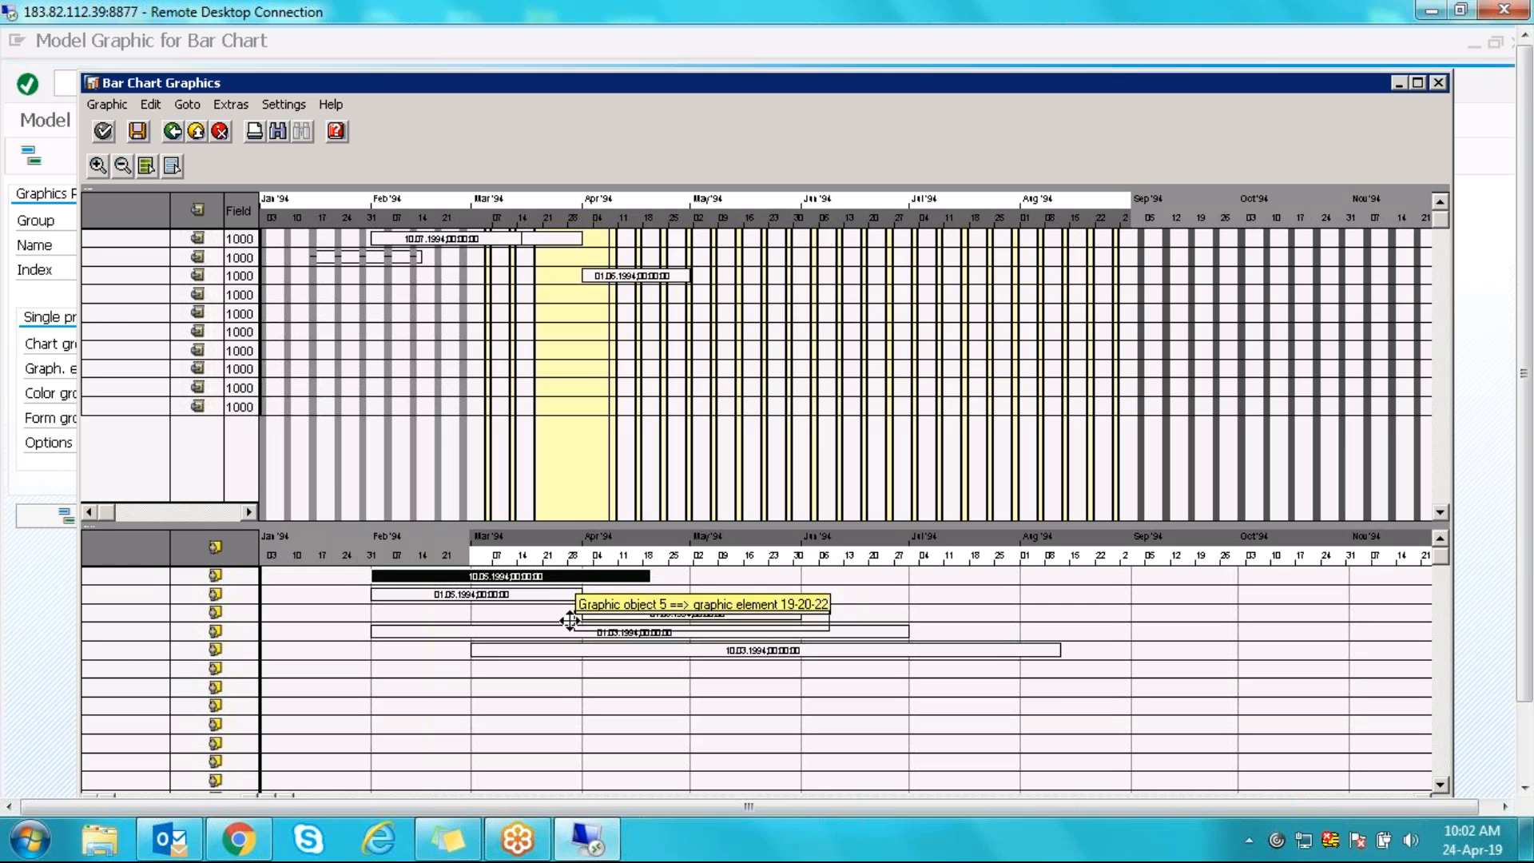
{"action": "left_click", "coordinate": [589, 606]}
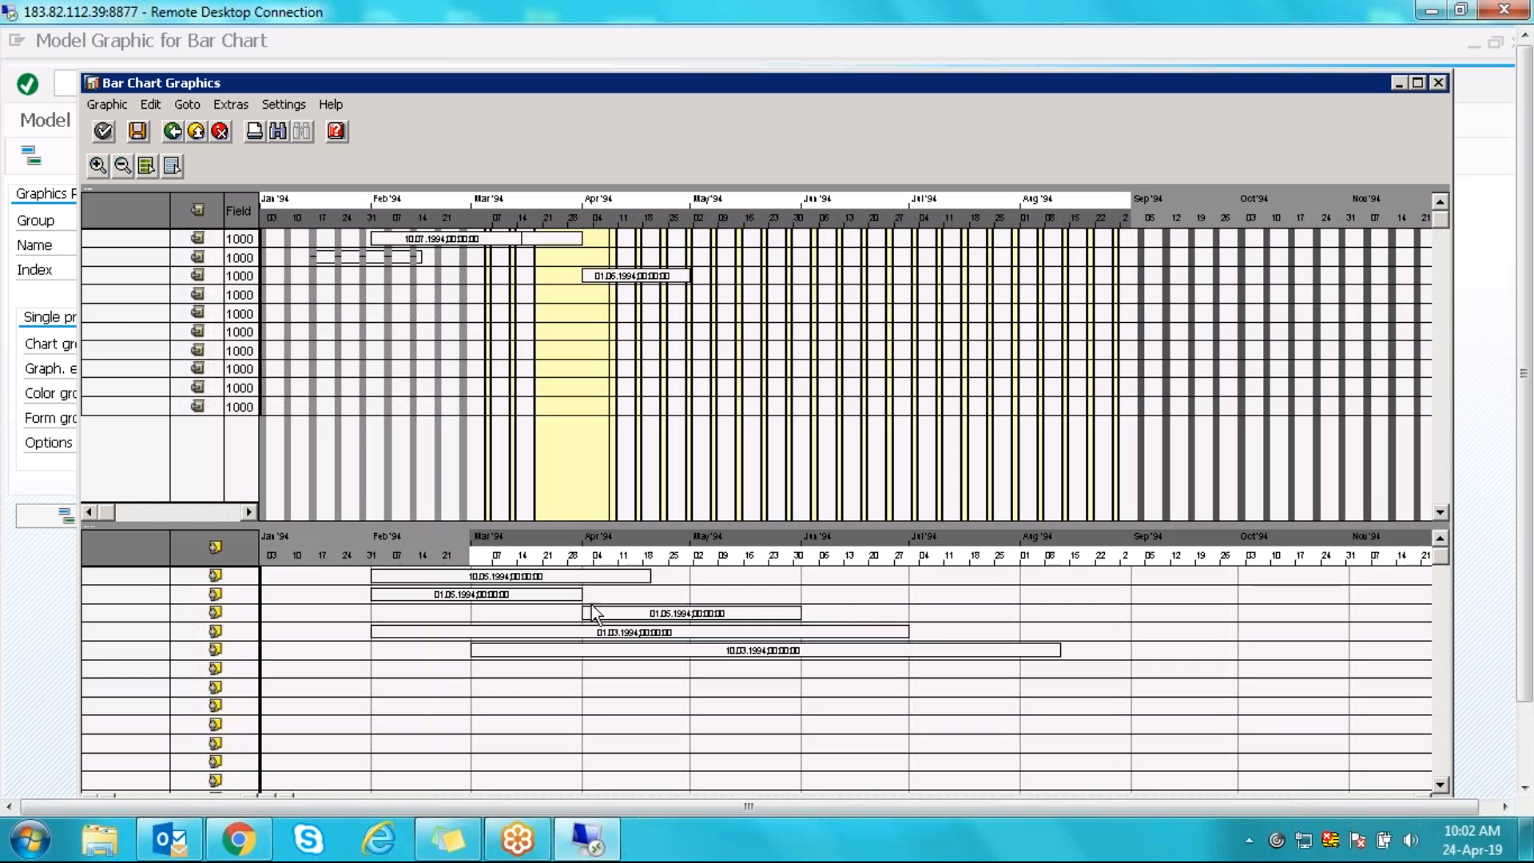
{"action": "left_click", "coordinate": [544, 574]}
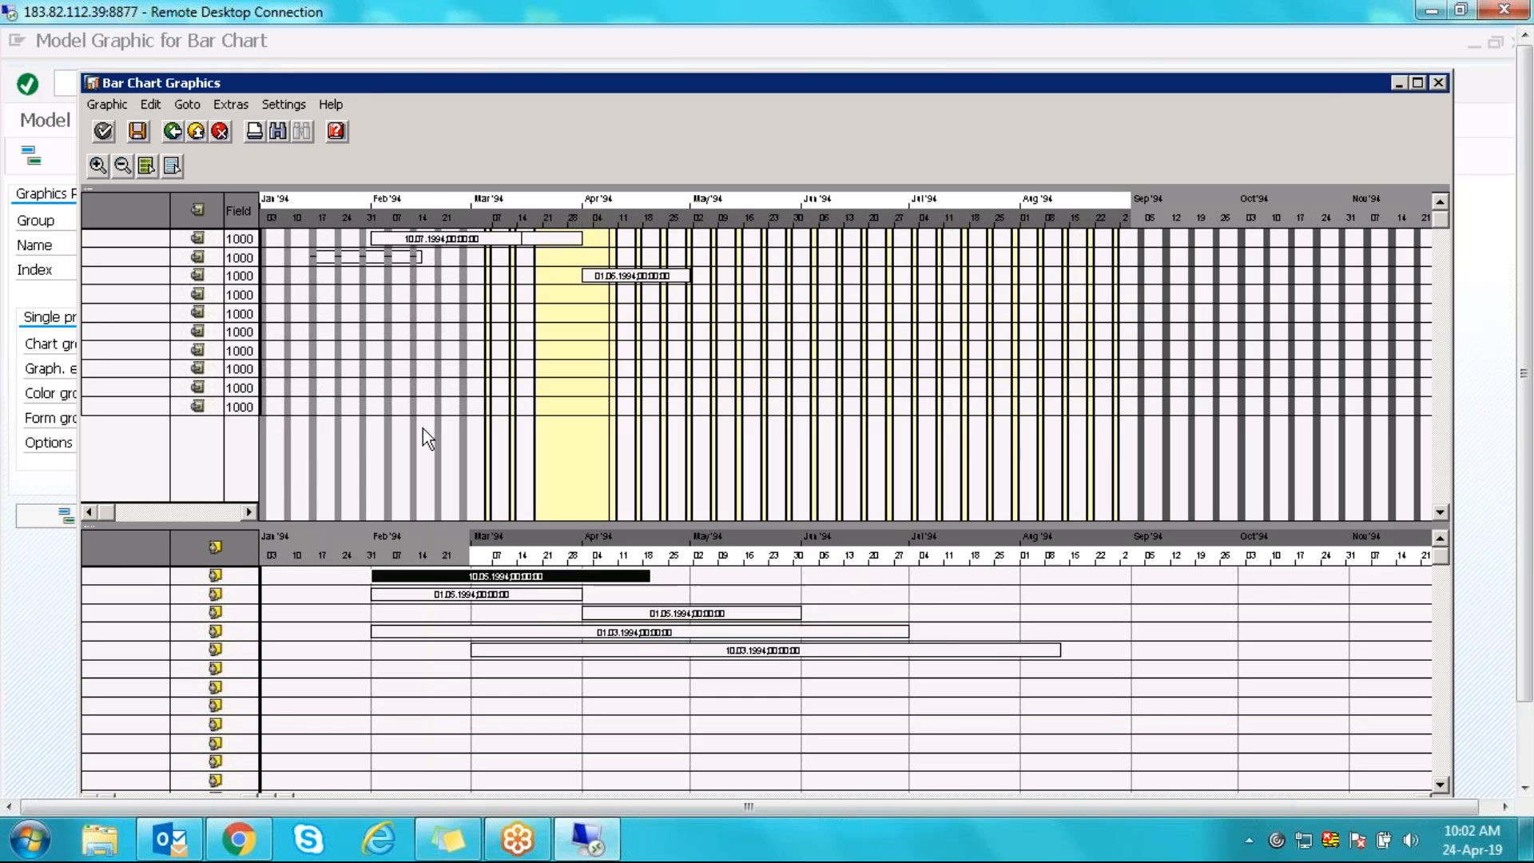
{"action": "left_click", "coordinate": [1439, 83]}
{"action": "key", "text": "F3"}
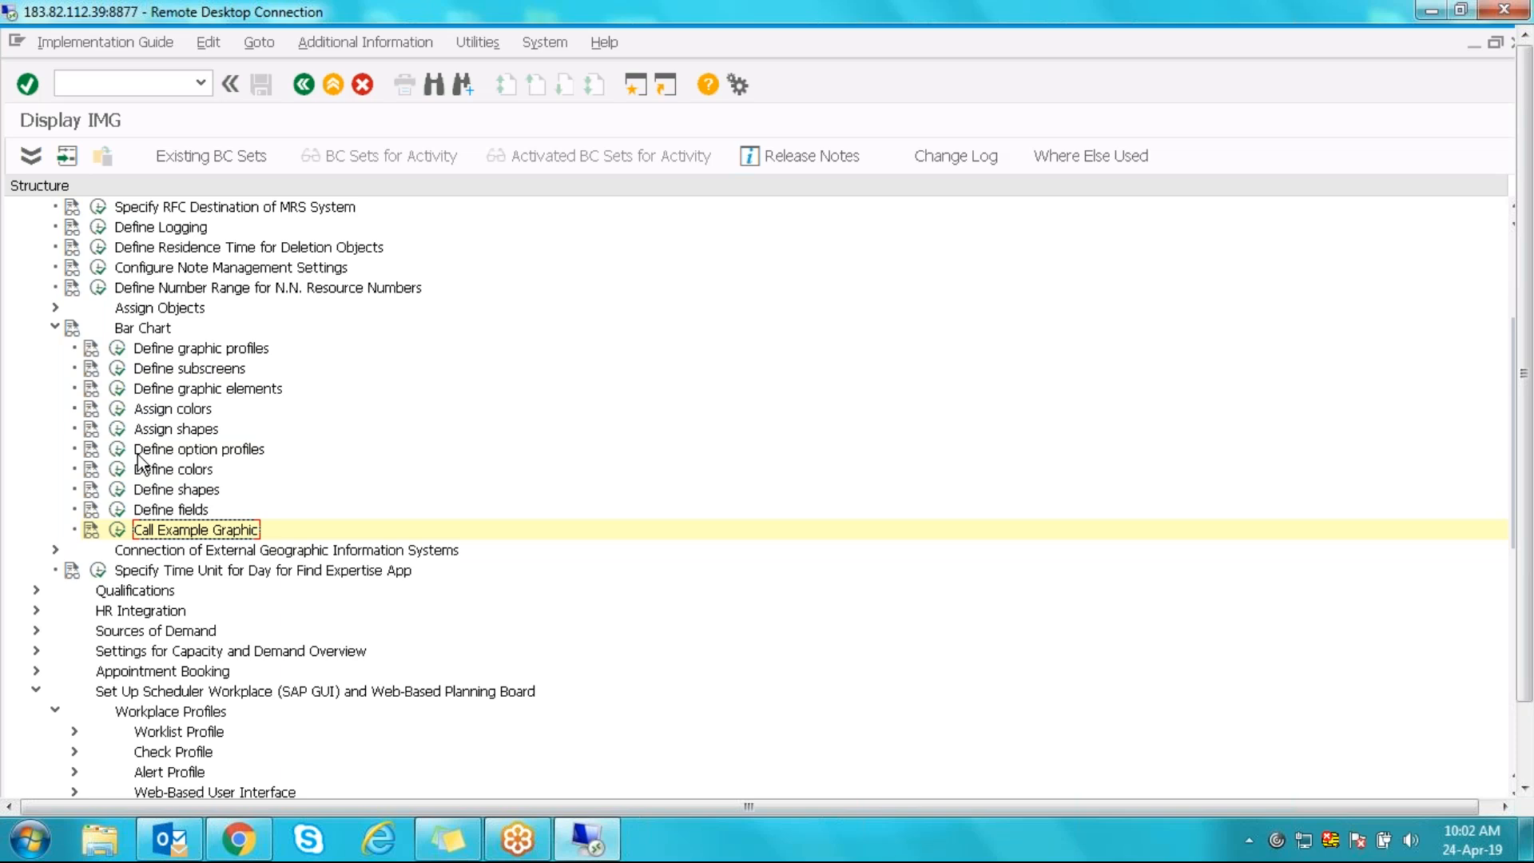
- Open the graphic element definitions table and position it to graphics group MRSS
{"action": "left_click", "coordinate": [140, 477]}
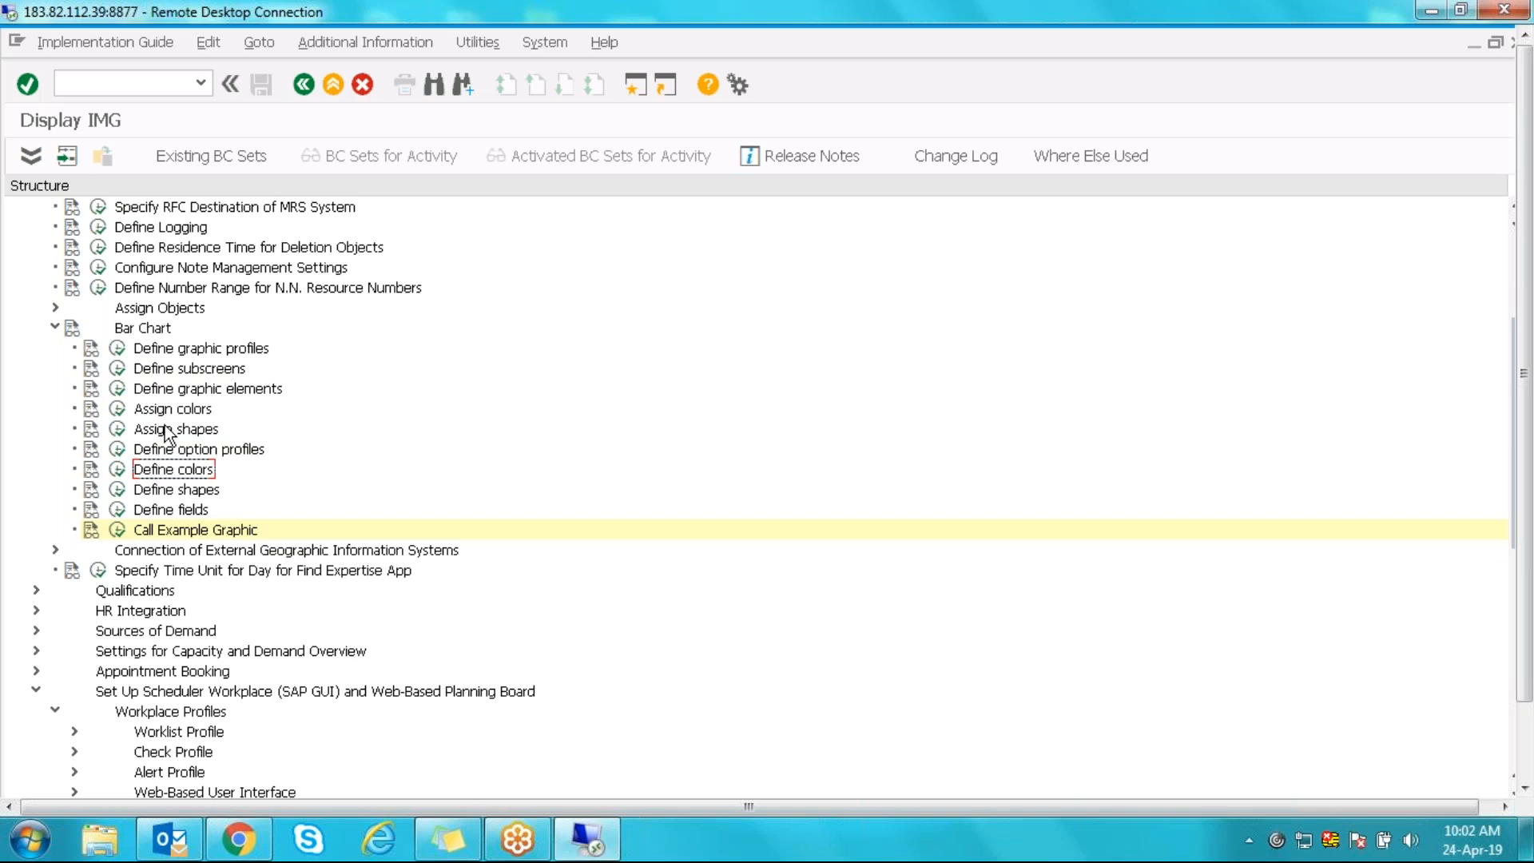
{"action": "left_click", "coordinate": [118, 389]}
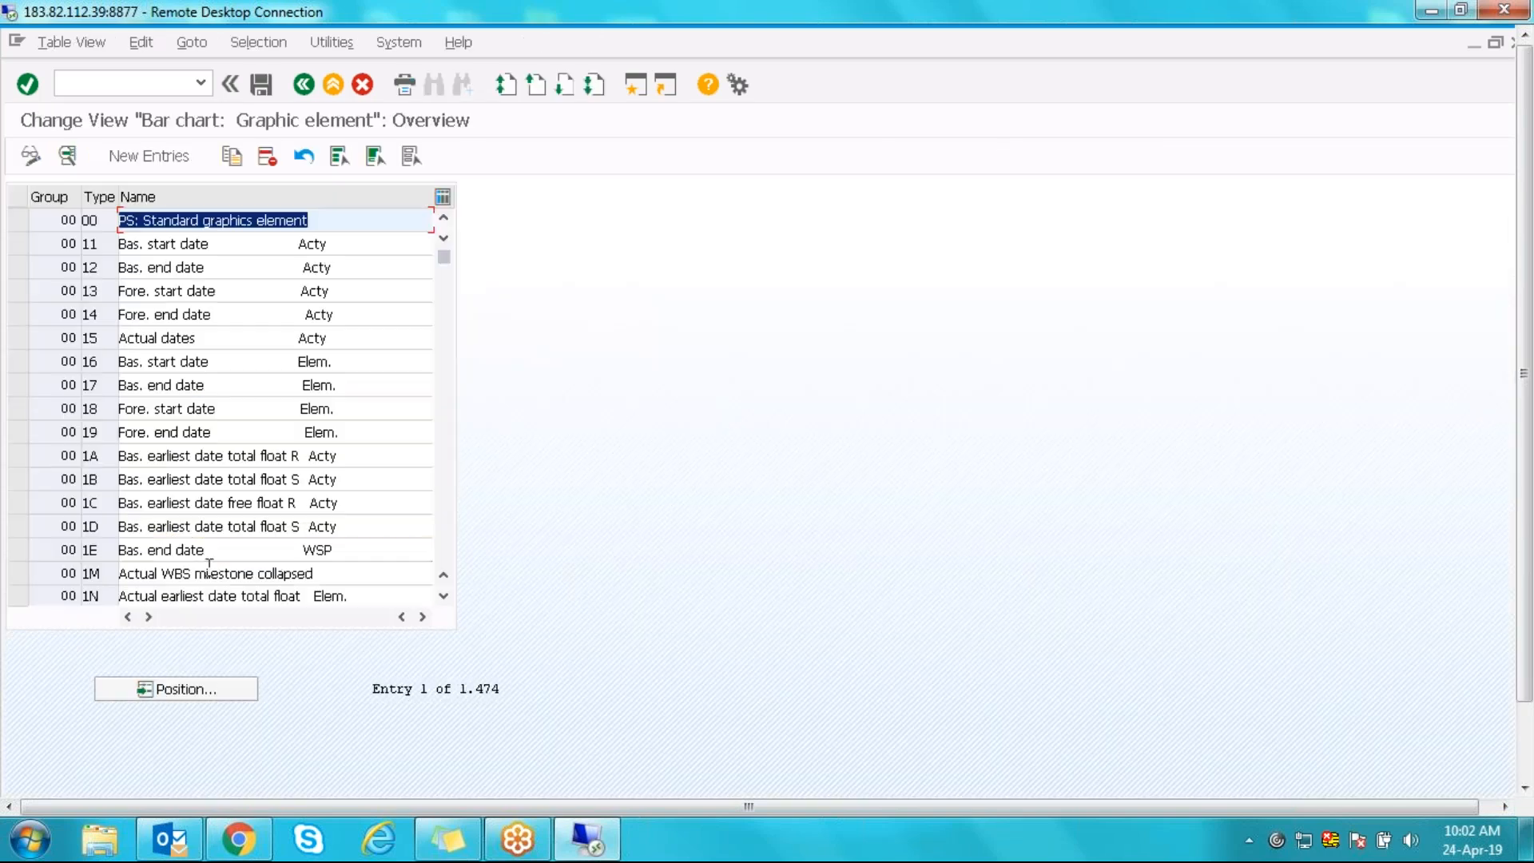
{"action": "left_click", "coordinate": [192, 695]}
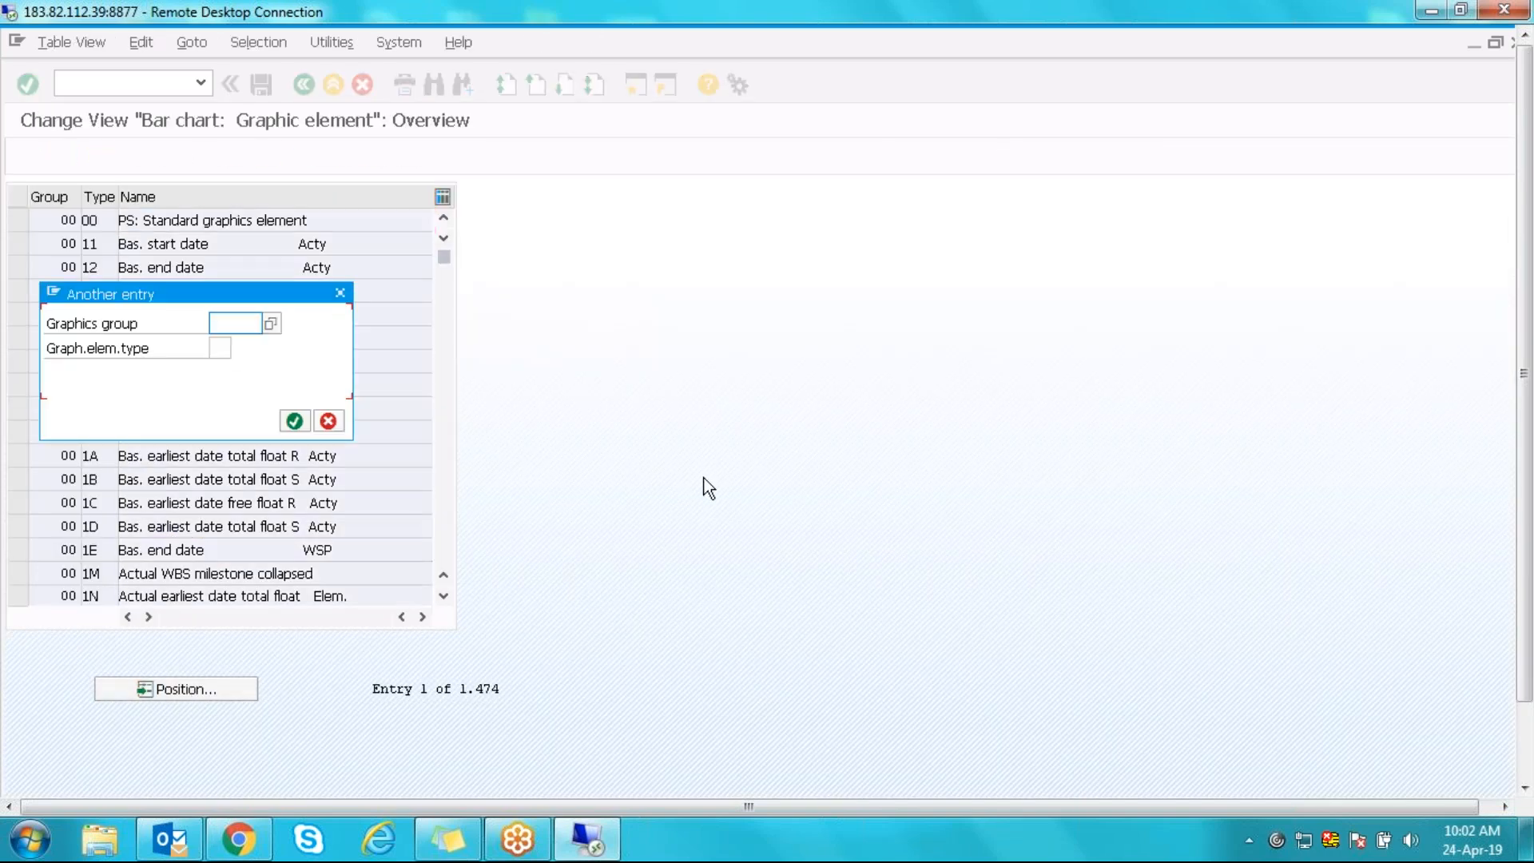
{"action": "type", "text": "MRSS"}
{"action": "key", "text": "Return"}
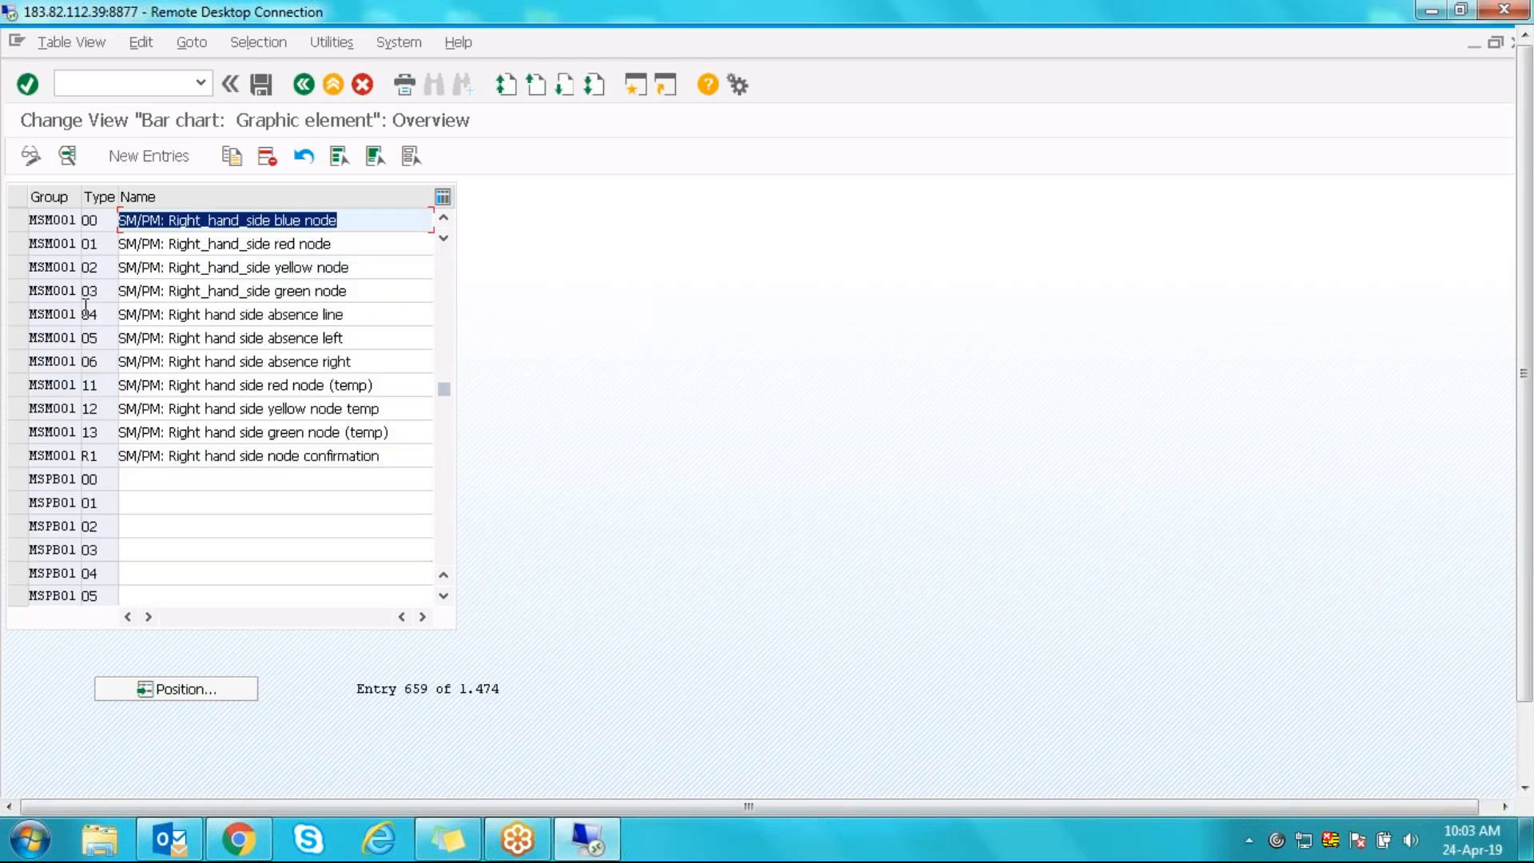
- Page back to the start of the MRSSPB entries and open the A1 Assignment 1 details
{"action": "key", "text": "Page_Up"}
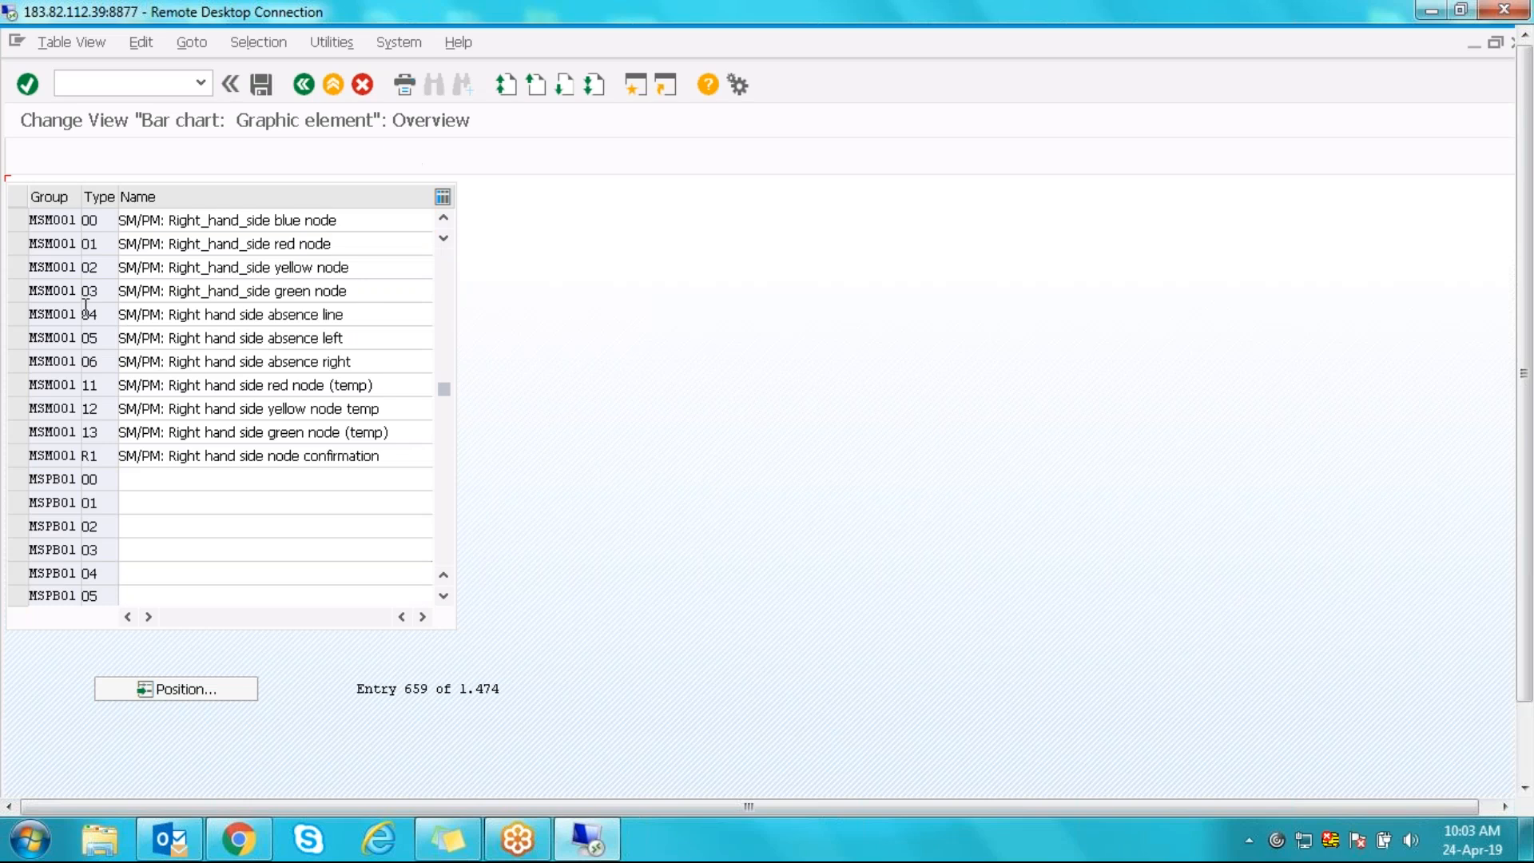
{"action": "key", "text": "Page_Up"}
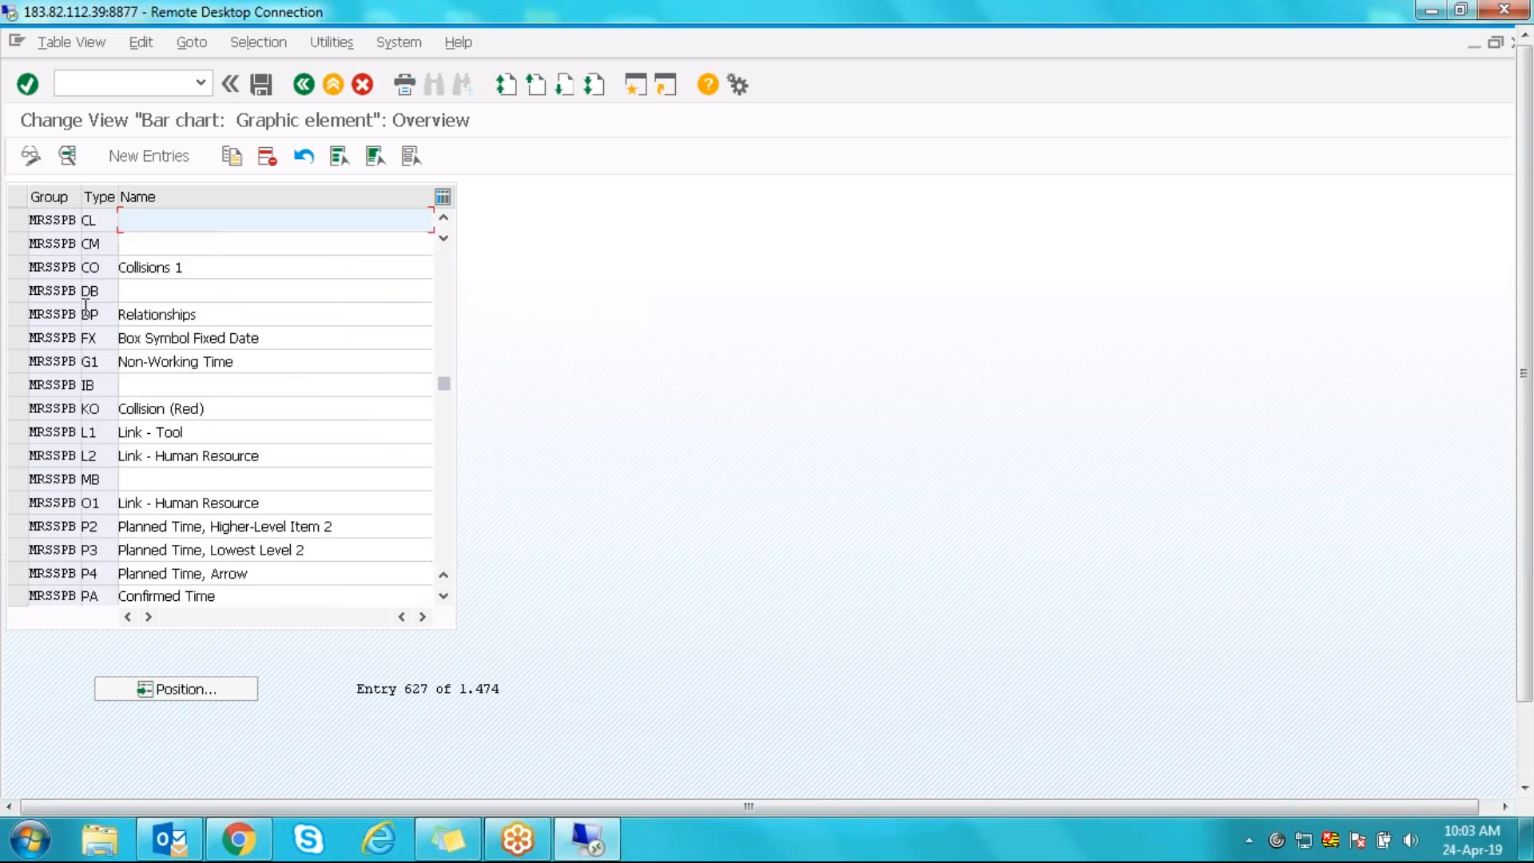
{"action": "key", "text": "Page_Up"}
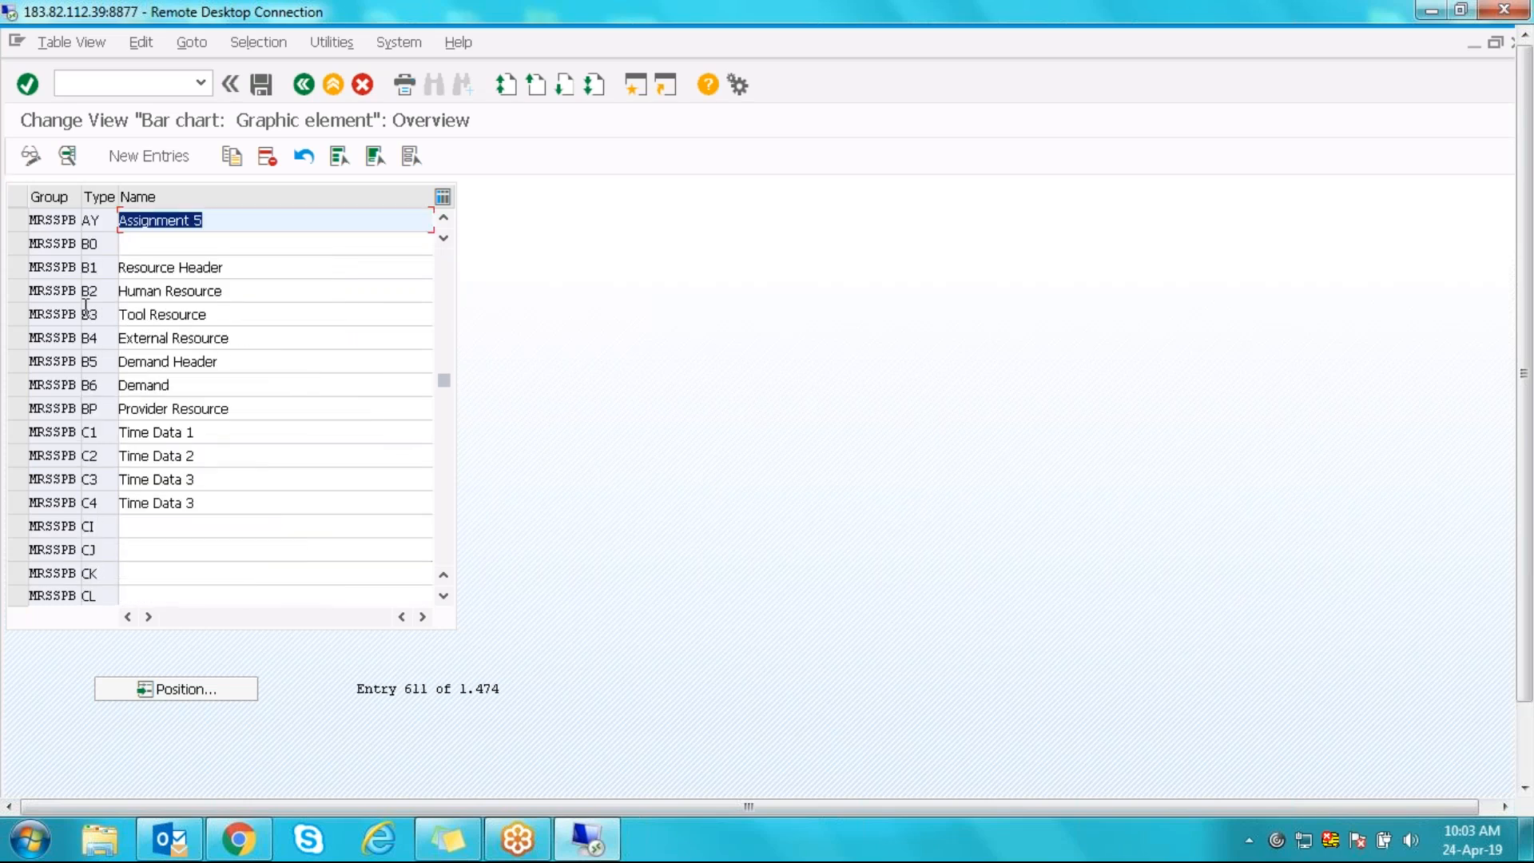
{"action": "key", "text": "Page_Up"}
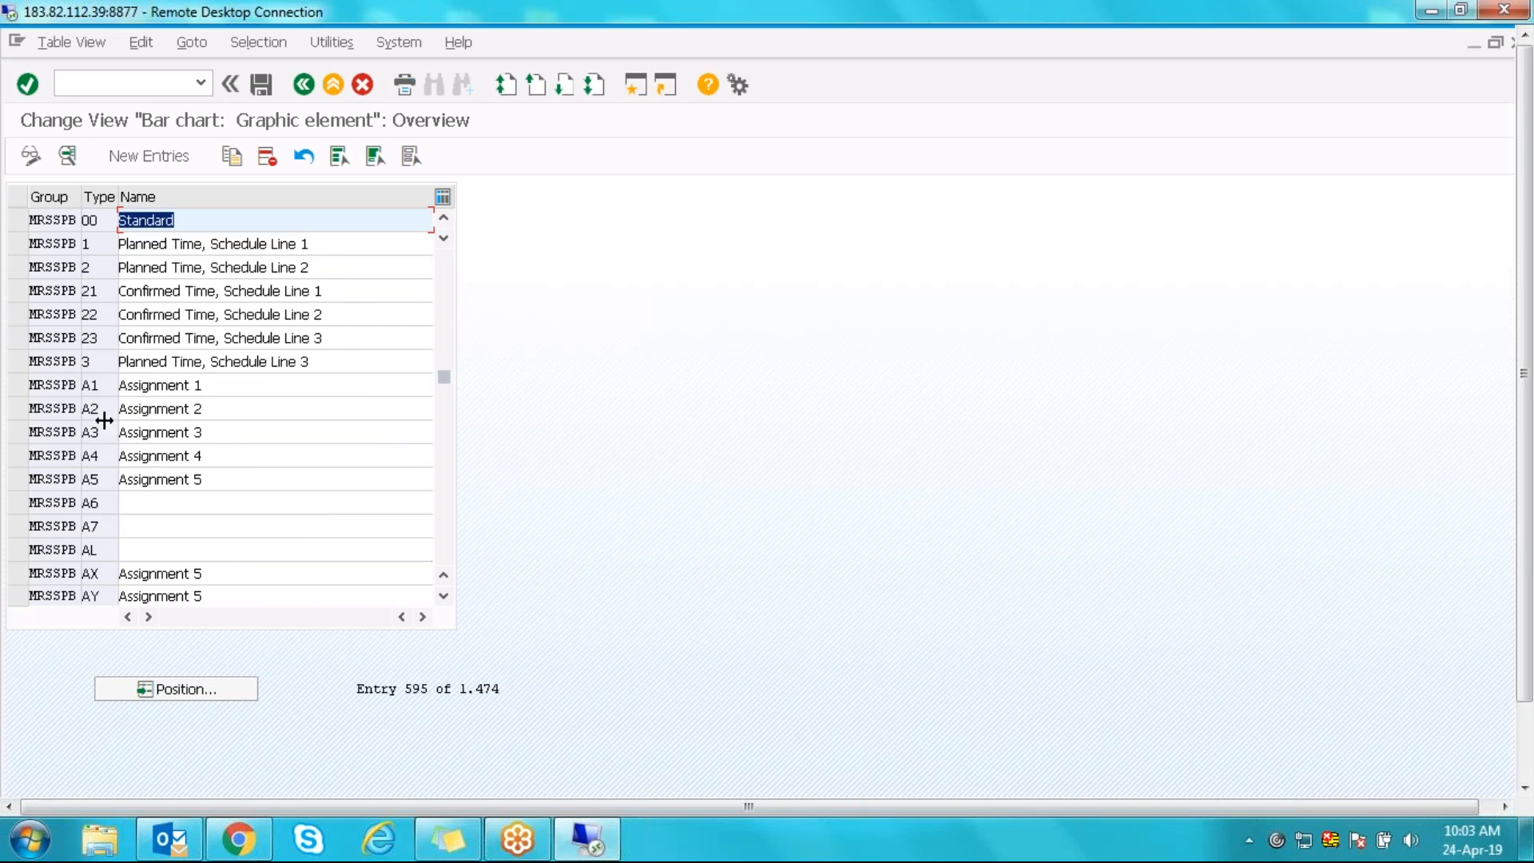
{"action": "left_click", "coordinate": [100, 390]}
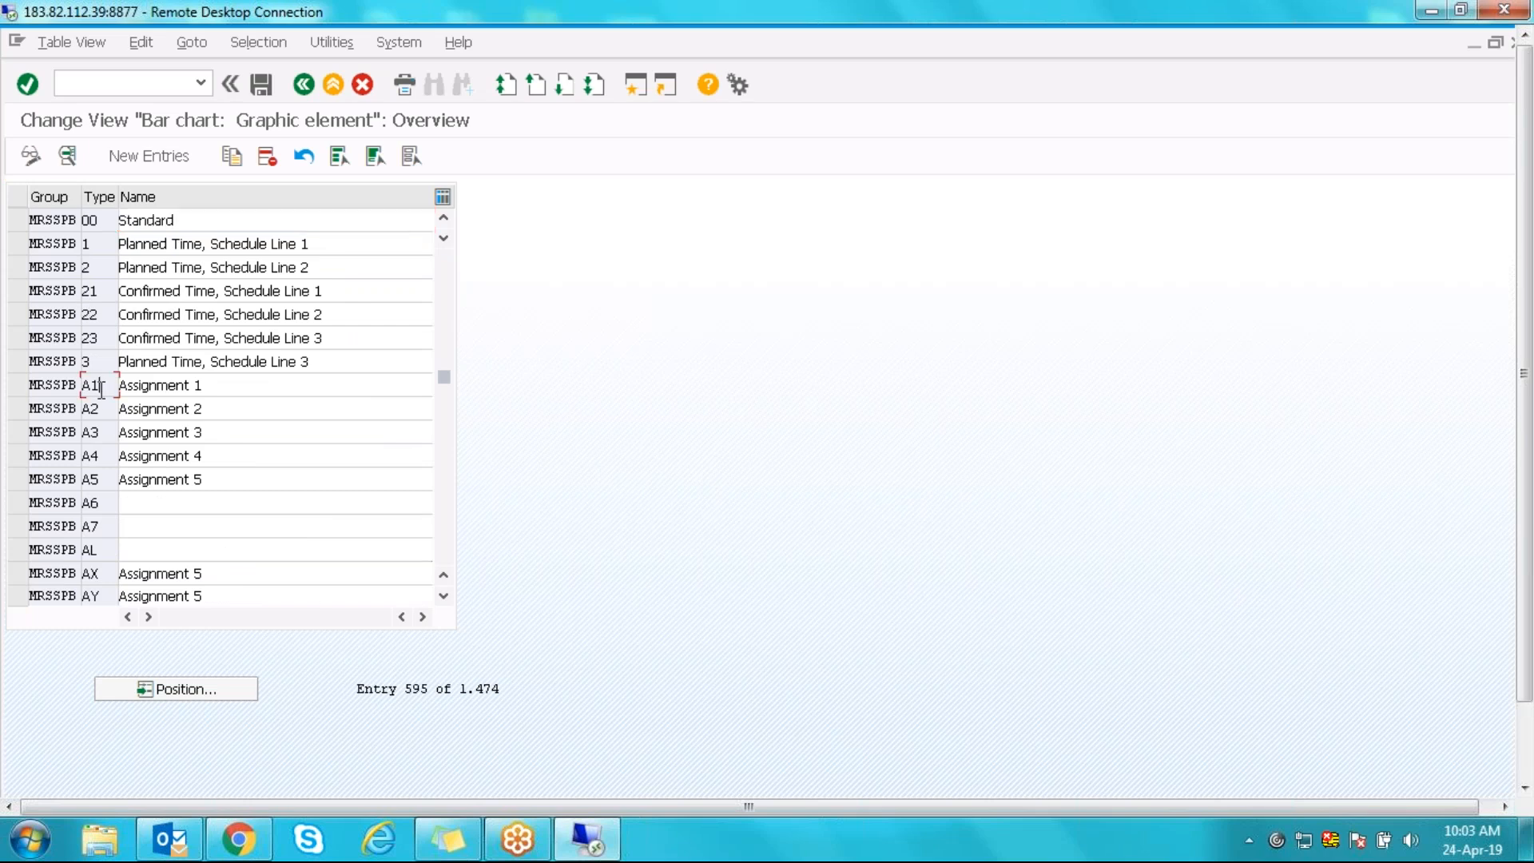
{"action": "double_click", "coordinate": [101, 390]}
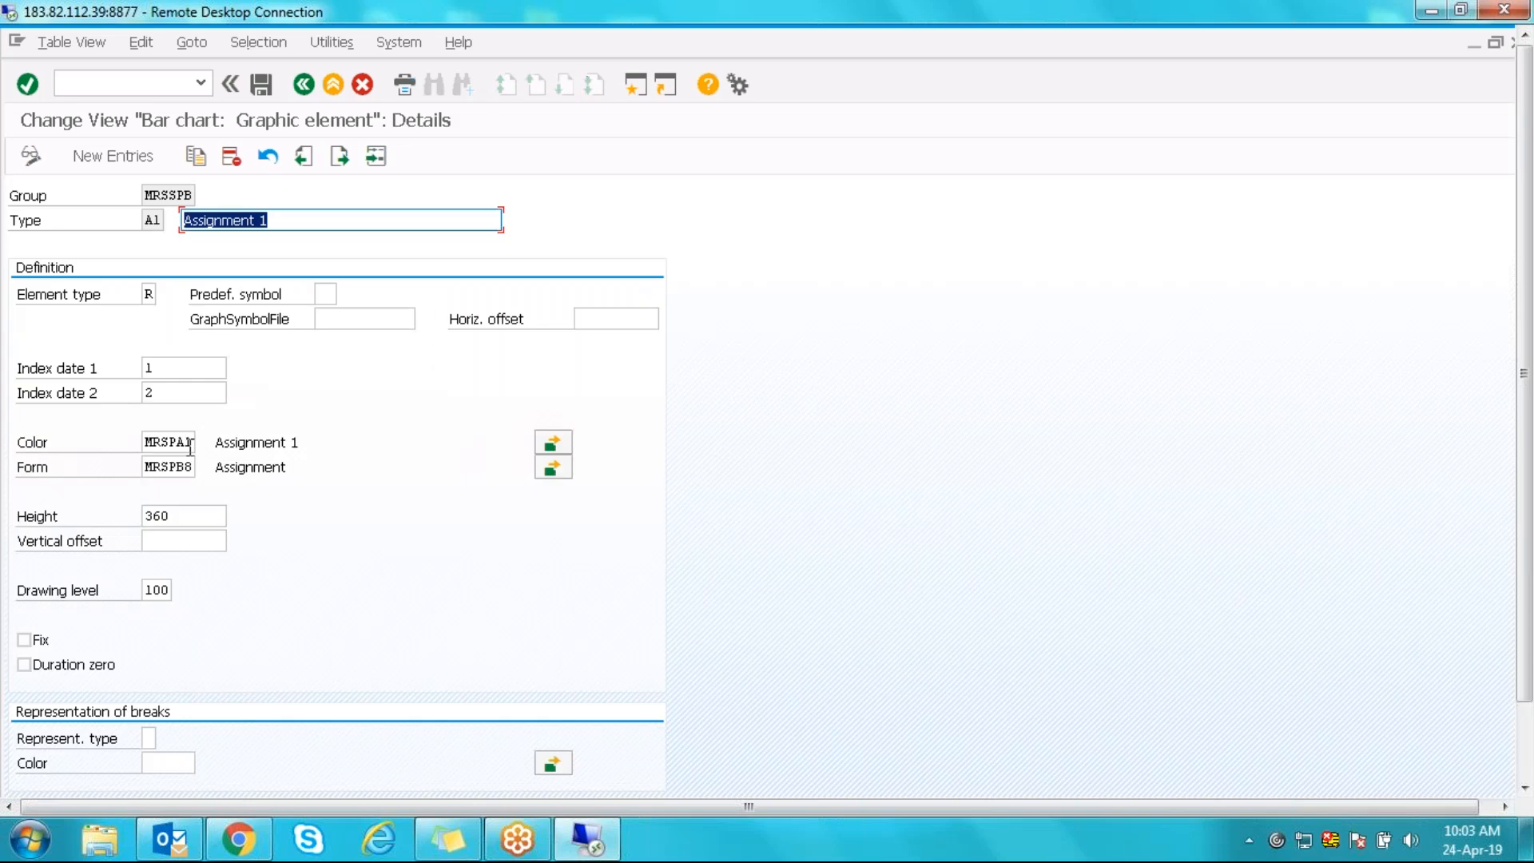
- Select Assignment 1's colour code MRSPA1, briefly visiting the colour definitions and returning
{"action": "left_click", "coordinate": [181, 445]}
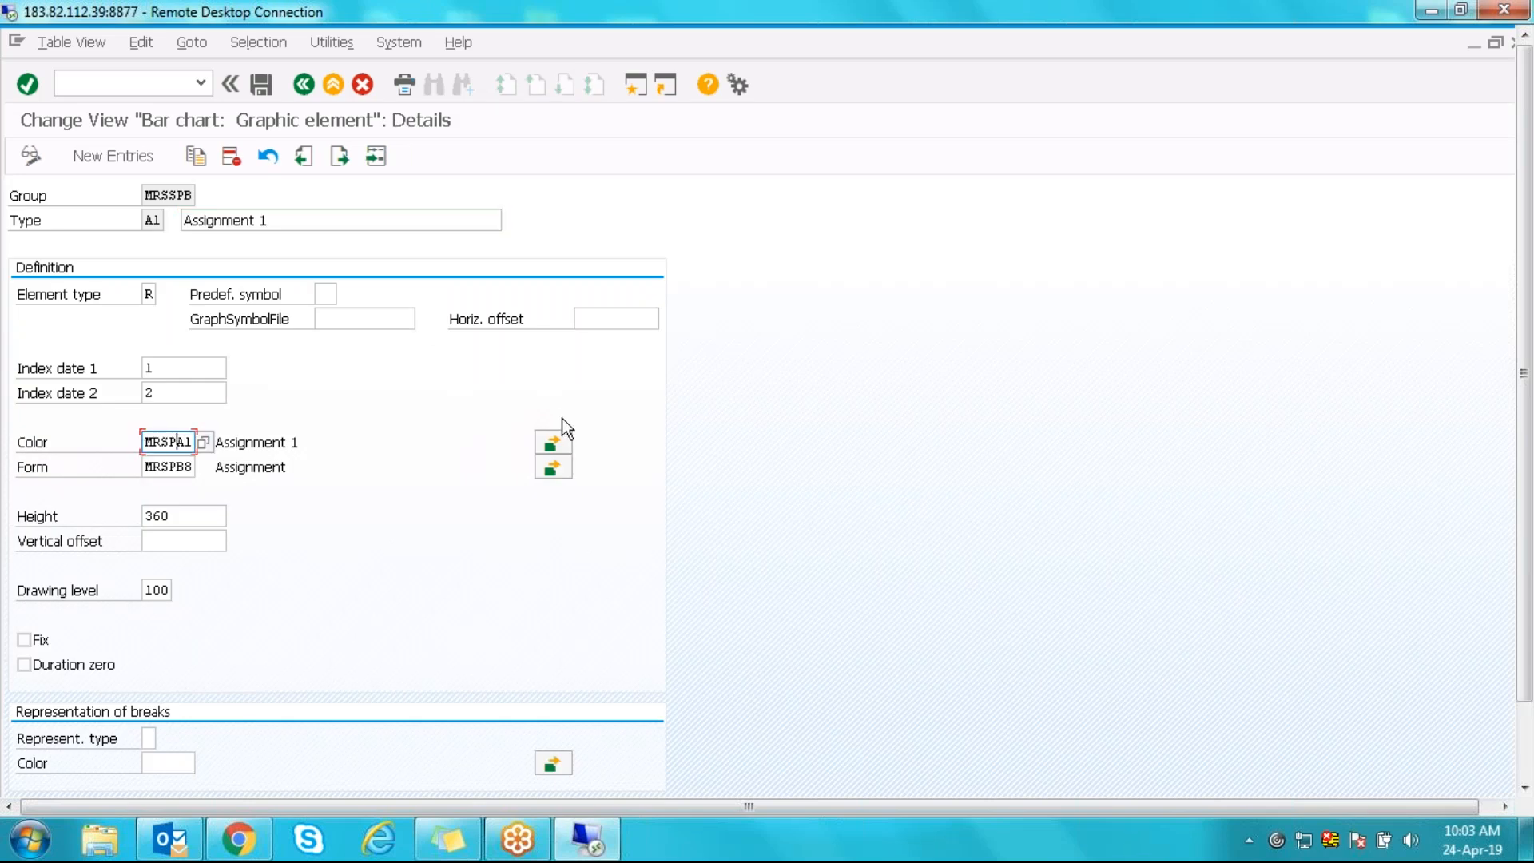
{"action": "left_click", "coordinate": [550, 444]}
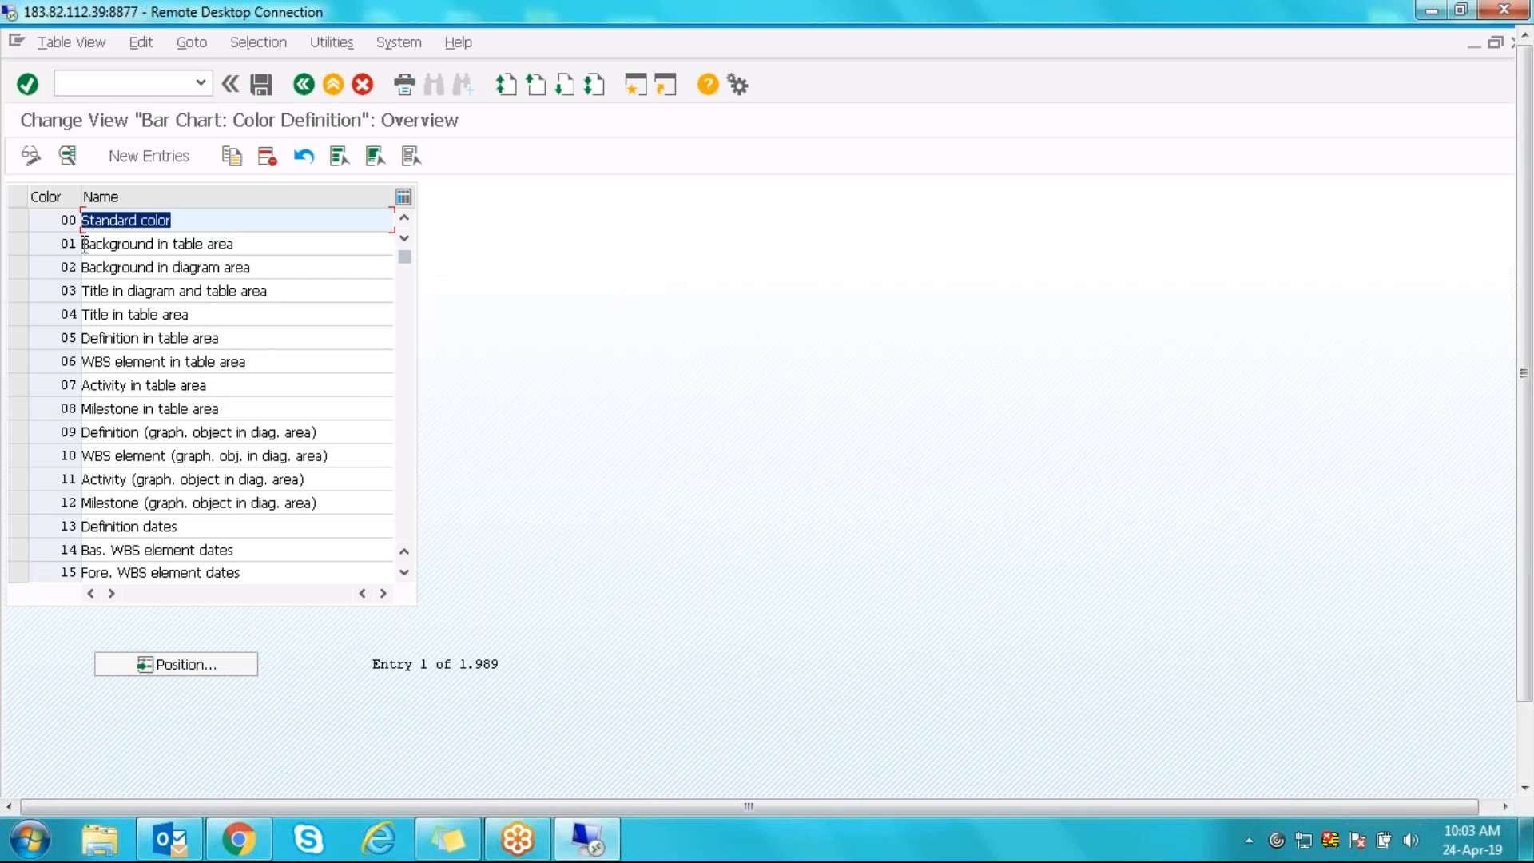
{"action": "left_click", "coordinate": [304, 84]}
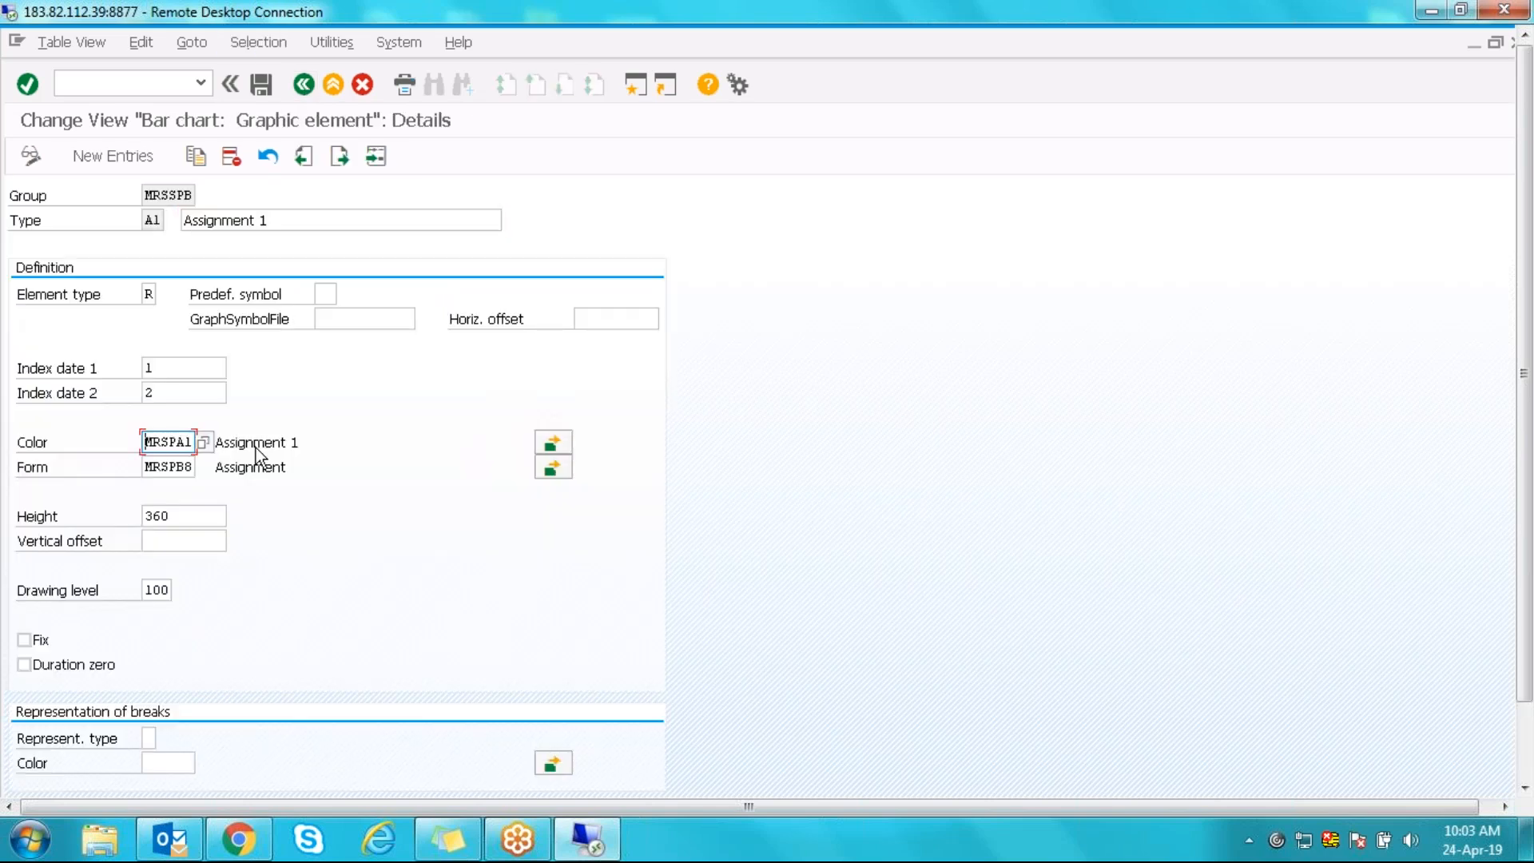
{"action": "key", "text": "shift+Right"}
{"action": "key", "text": "shift+Right"}
{"action": "key", "text": "shift+Right"}
{"action": "key", "text": "shift+Right"}
{"action": "key", "text": "shift+Right"}
{"action": "key", "text": "shift+Right"}
{"action": "left_click", "coordinate": [192, 442]}
{"action": "left_click_drag", "start_coordinate": [145, 442], "coordinate": [196, 441]}
{"action": "left_click", "coordinate": [271, 530]}
- Find colour MRSPA1 in the colour definitions, confirm its DARKBLUE background, and return to the element list
{"action": "left_click", "coordinate": [548, 441]}
{"action": "left_click", "coordinate": [190, 670]}
{"action": "type", "text": "RSPA1"}
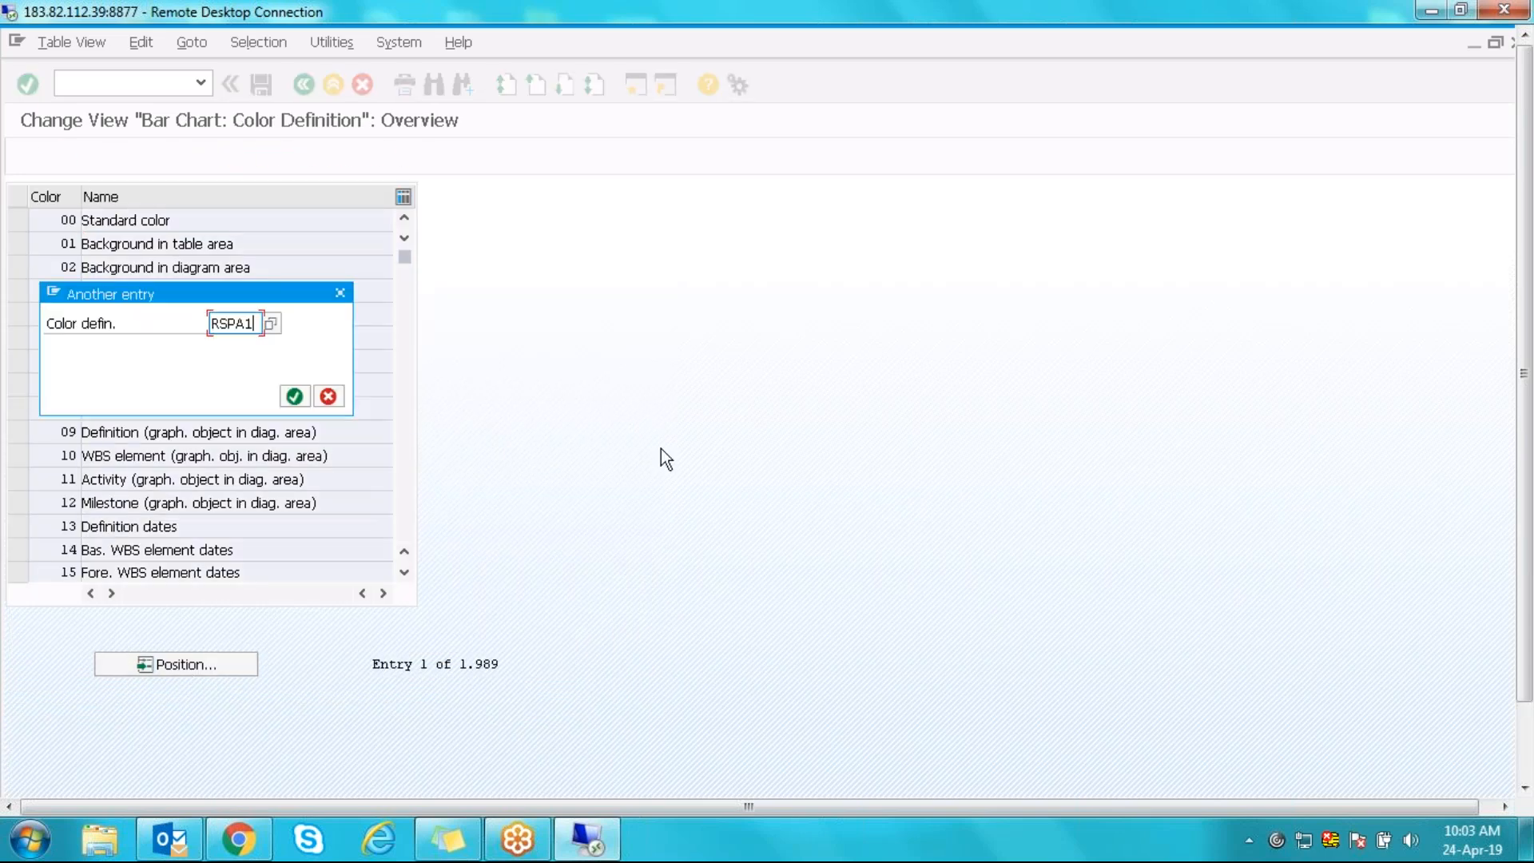
{"action": "key", "text": "Return"}
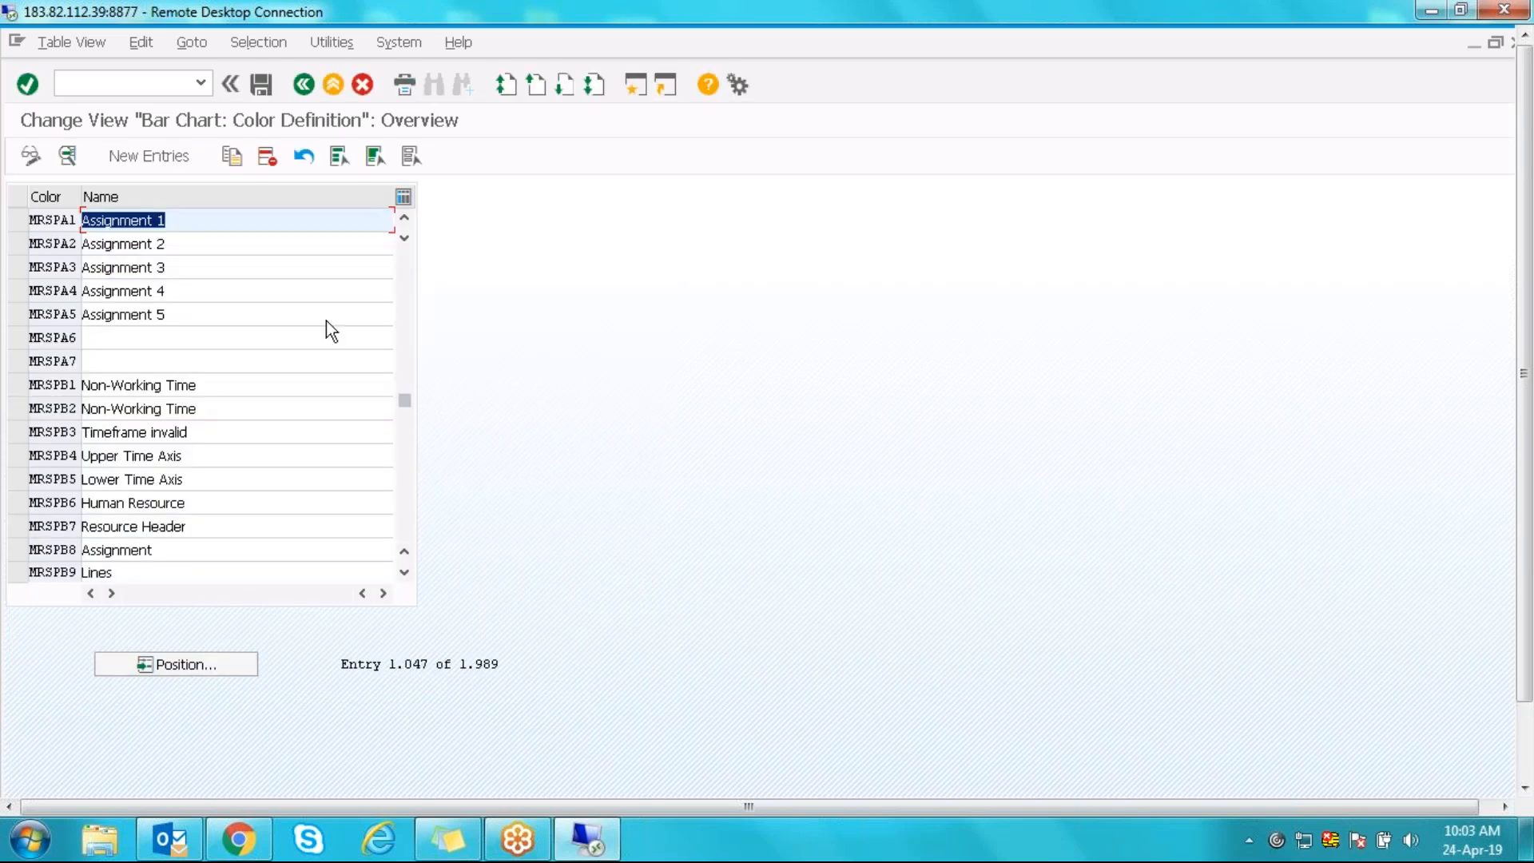
{"action": "double_click", "coordinate": [47, 217]}
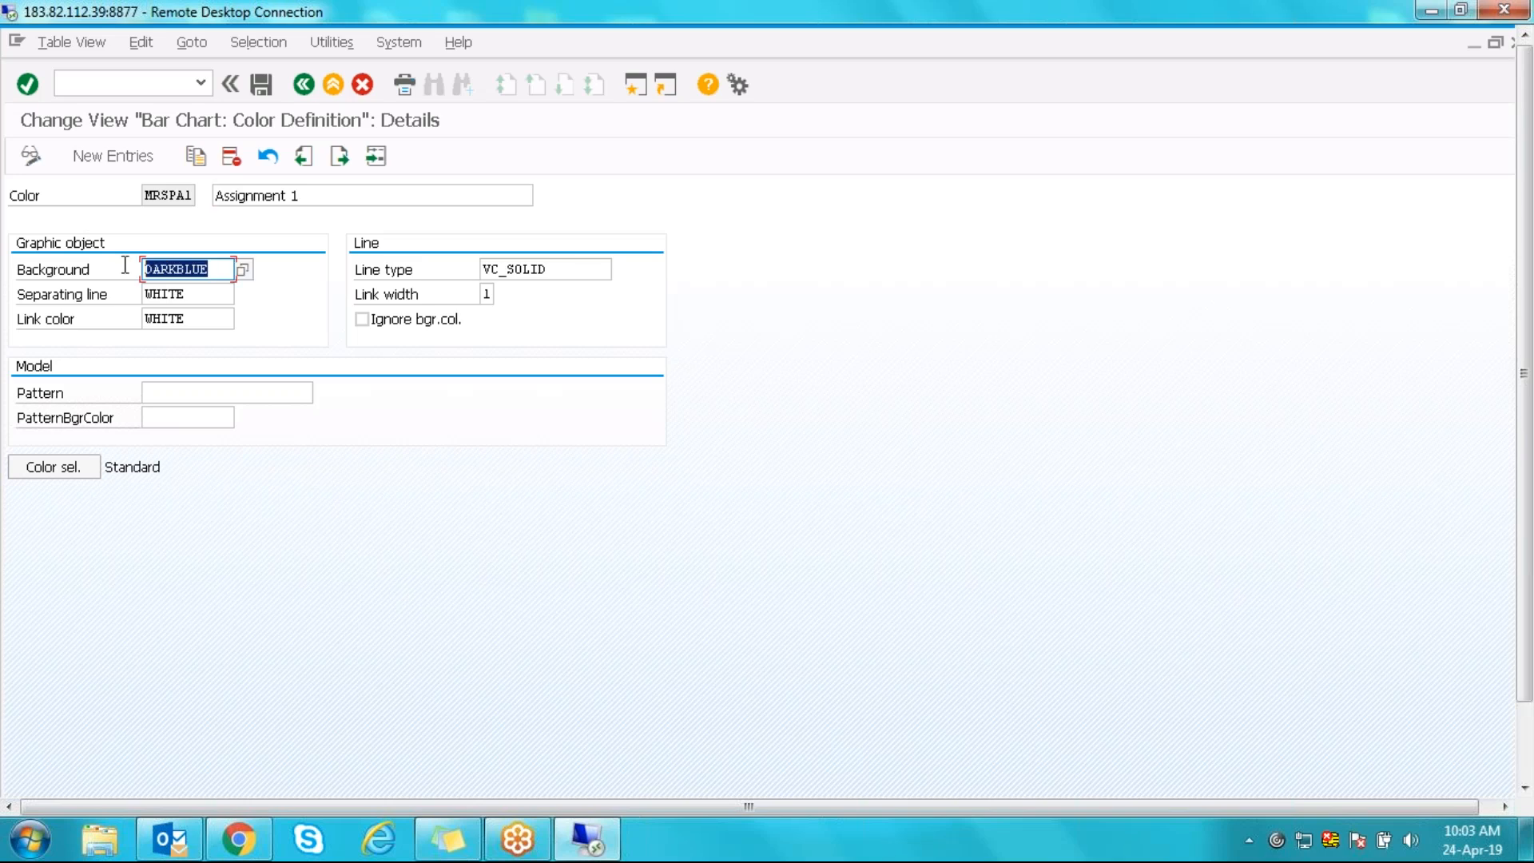
{"action": "left_click", "coordinate": [306, 85]}
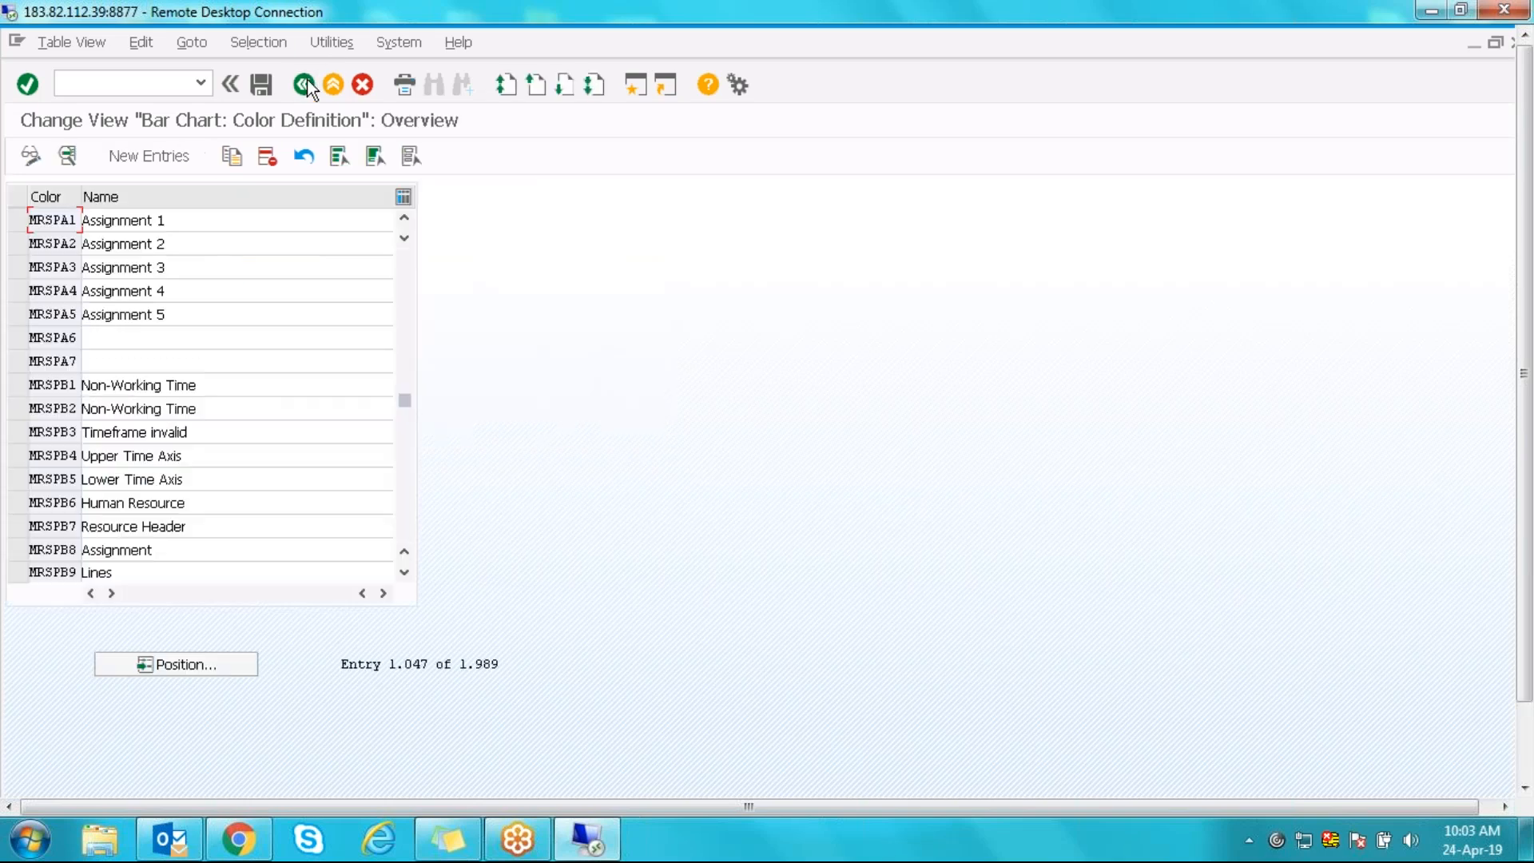
{"action": "left_click", "coordinate": [306, 84]}
{"action": "left_click", "coordinate": [306, 85]}
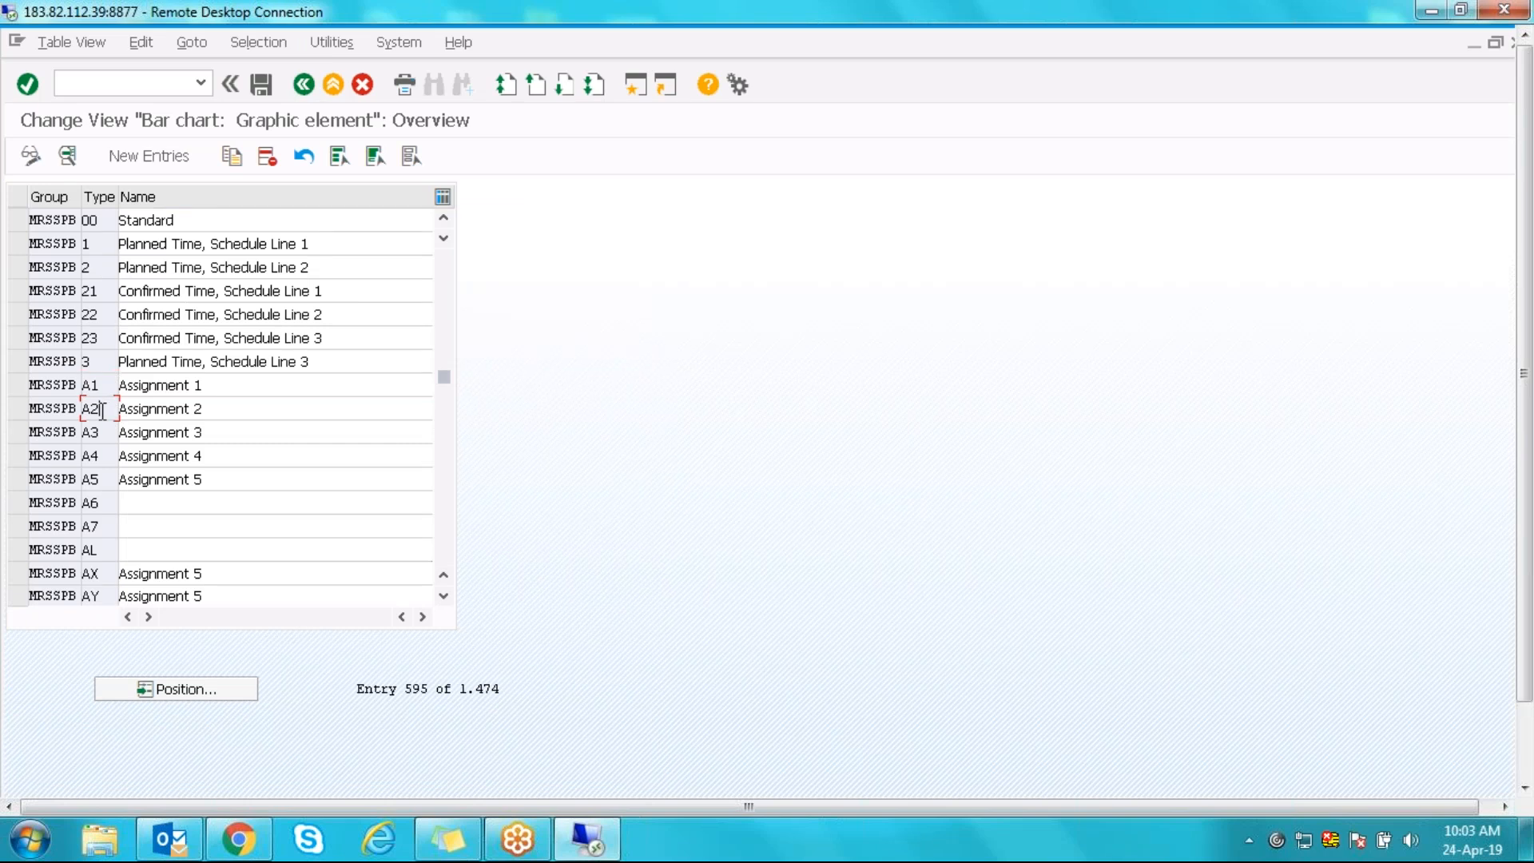
- Open the A2 Assignment 2 details and position the colour definition list at RSPA1
{"action": "double_click", "coordinate": [102, 409]}
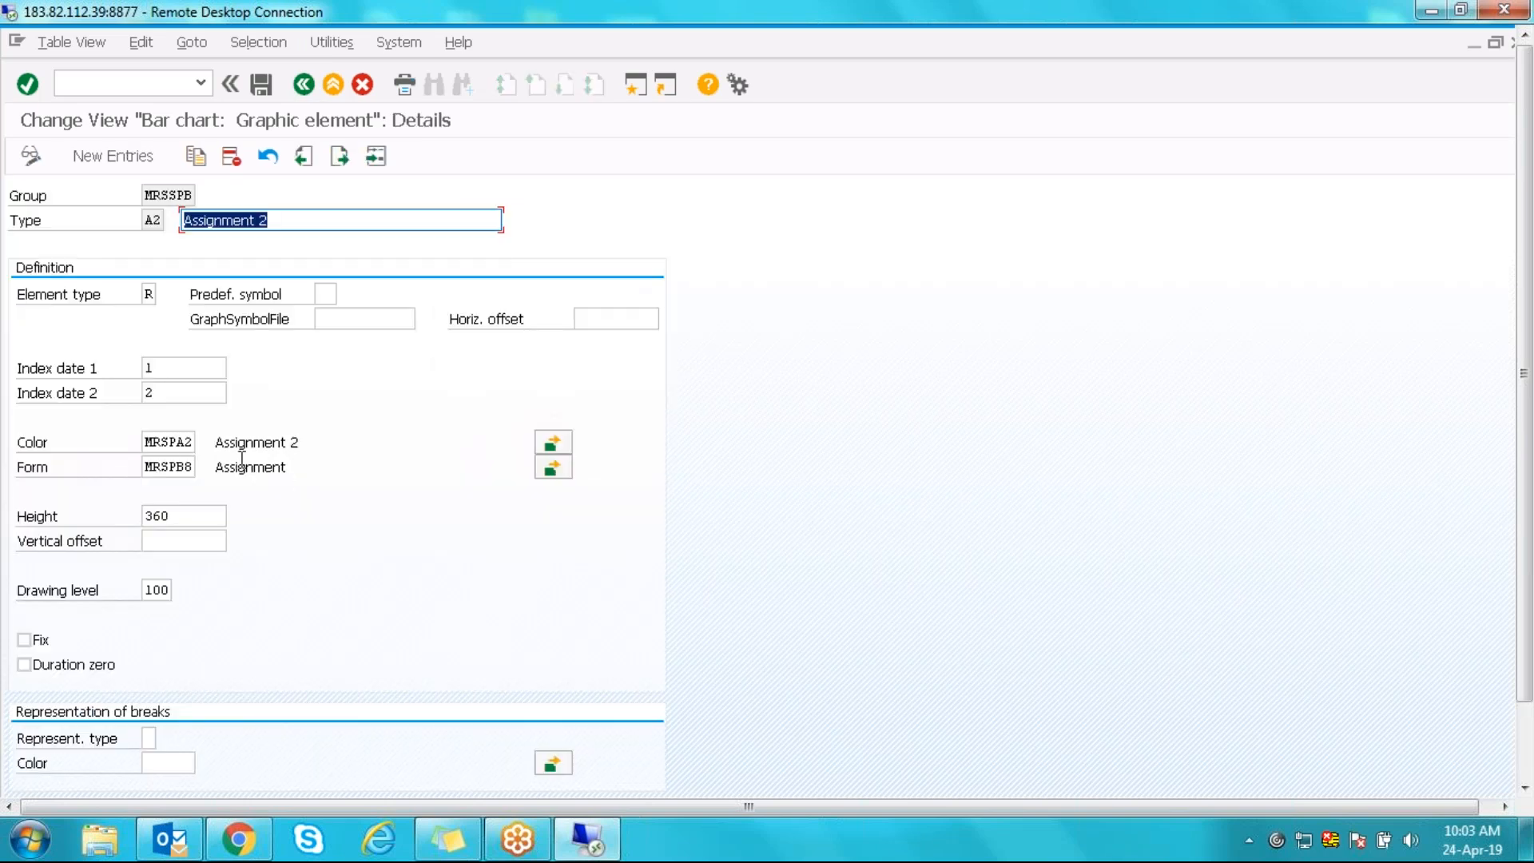
{"action": "left_click", "coordinate": [169, 442]}
{"action": "left_click", "coordinate": [553, 442]}
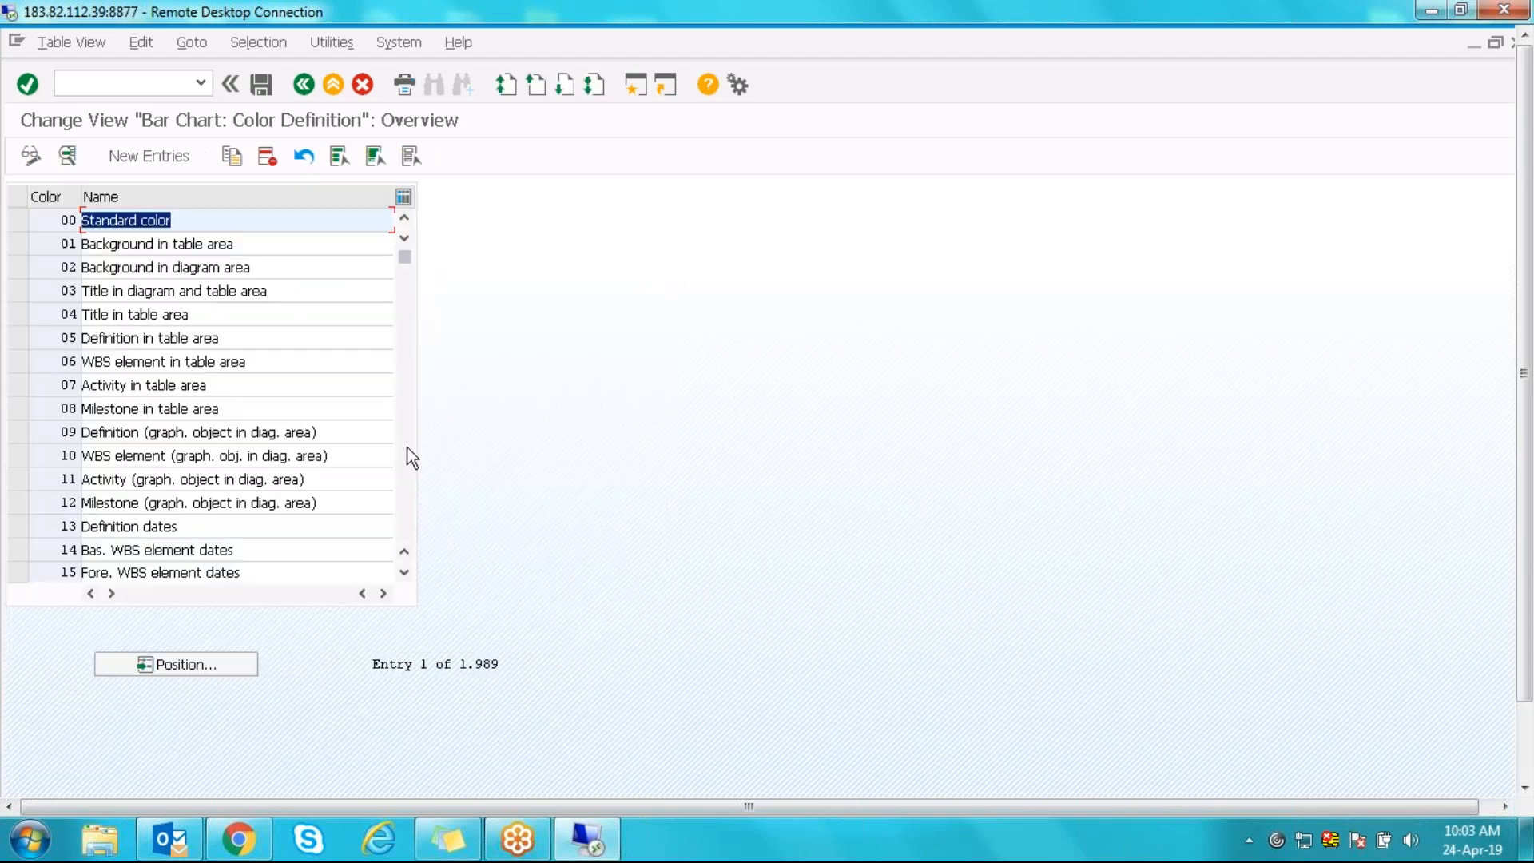
{"action": "left_click", "coordinate": [222, 672]}
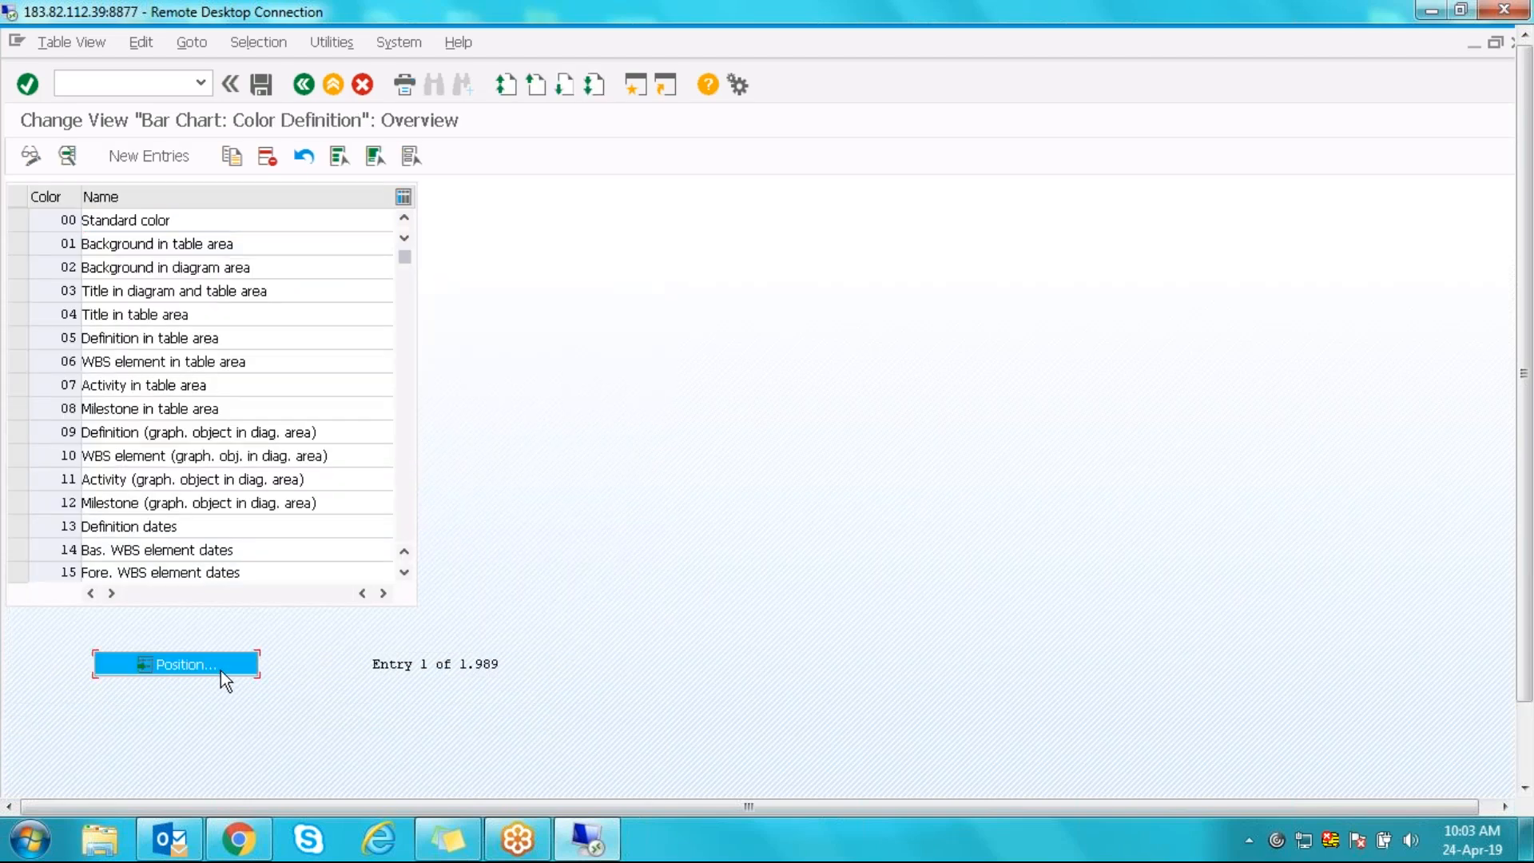
{"action": "type", "text": "RSPA1"}
{"action": "key", "text": "Return"}
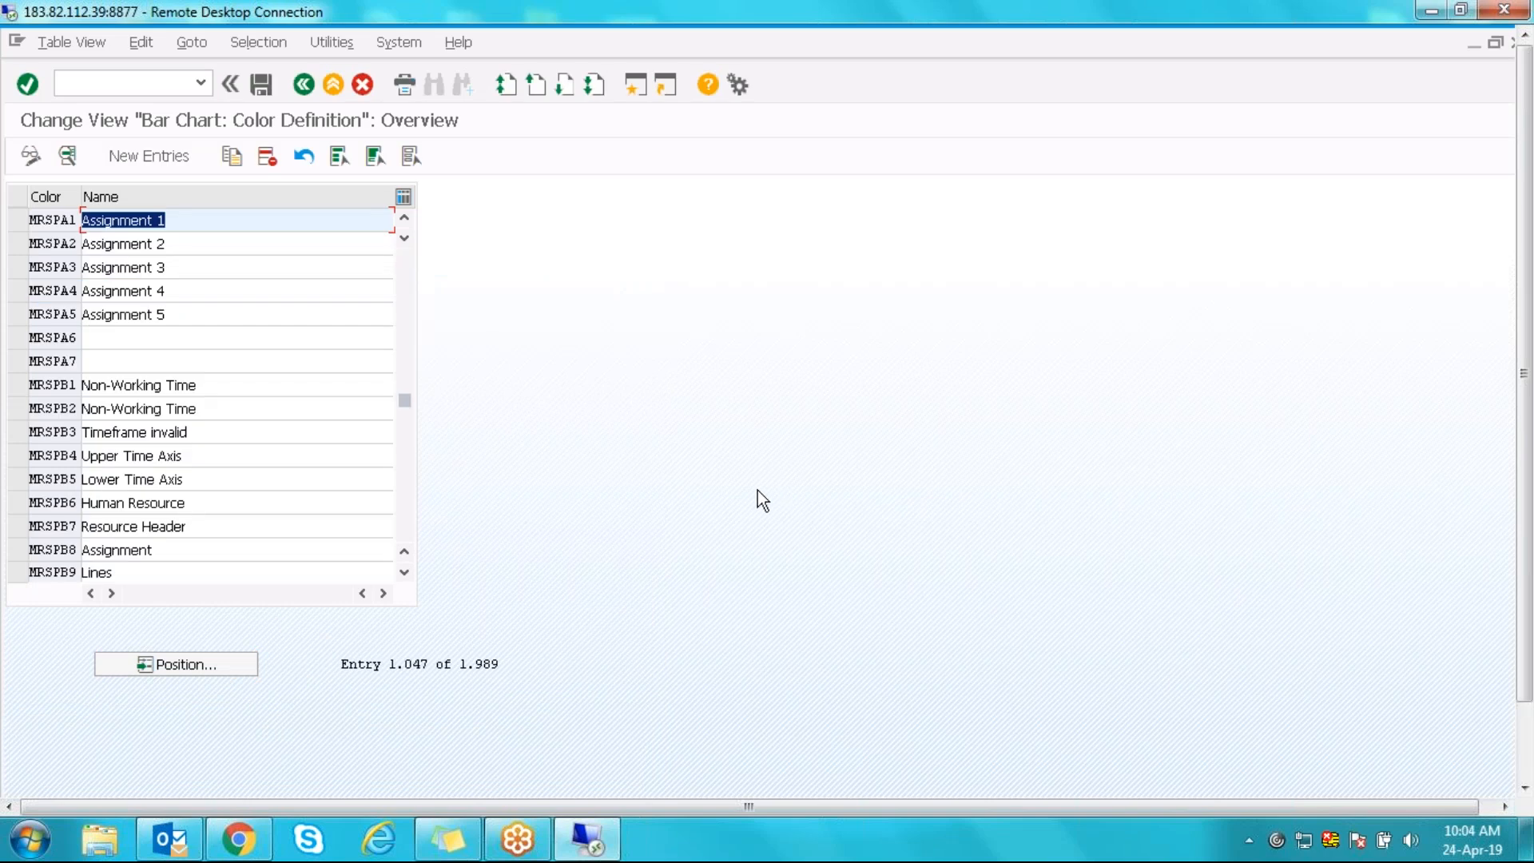
- Open colour MRSPA2, check its BLUE_2 background, and return to the graphic element list
{"action": "left_click", "coordinate": [54, 241]}
{"action": "double_click", "coordinate": [54, 241]}
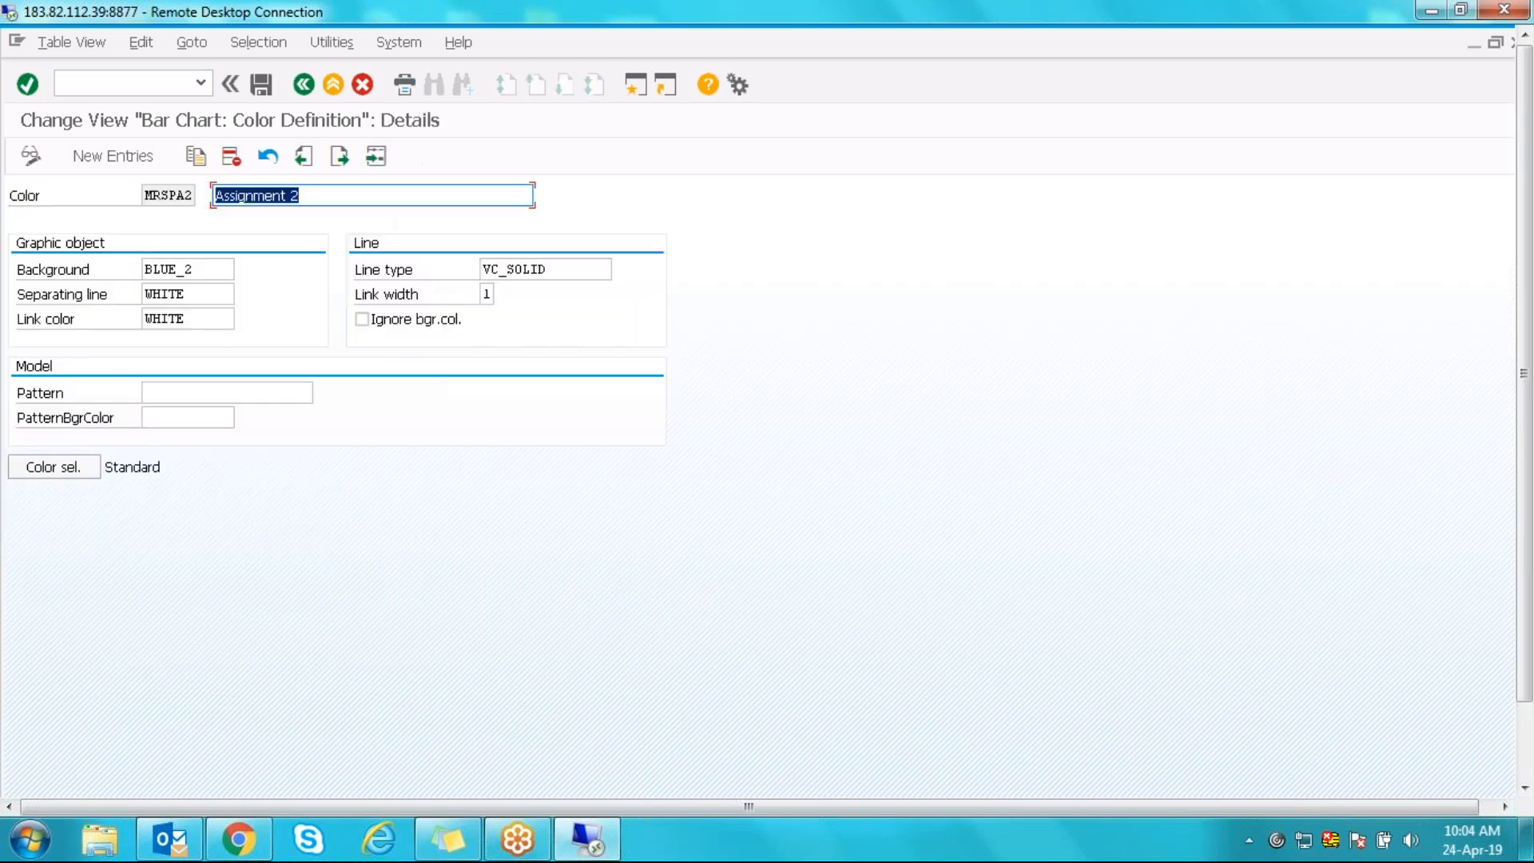
{"action": "left_click", "coordinate": [205, 269]}
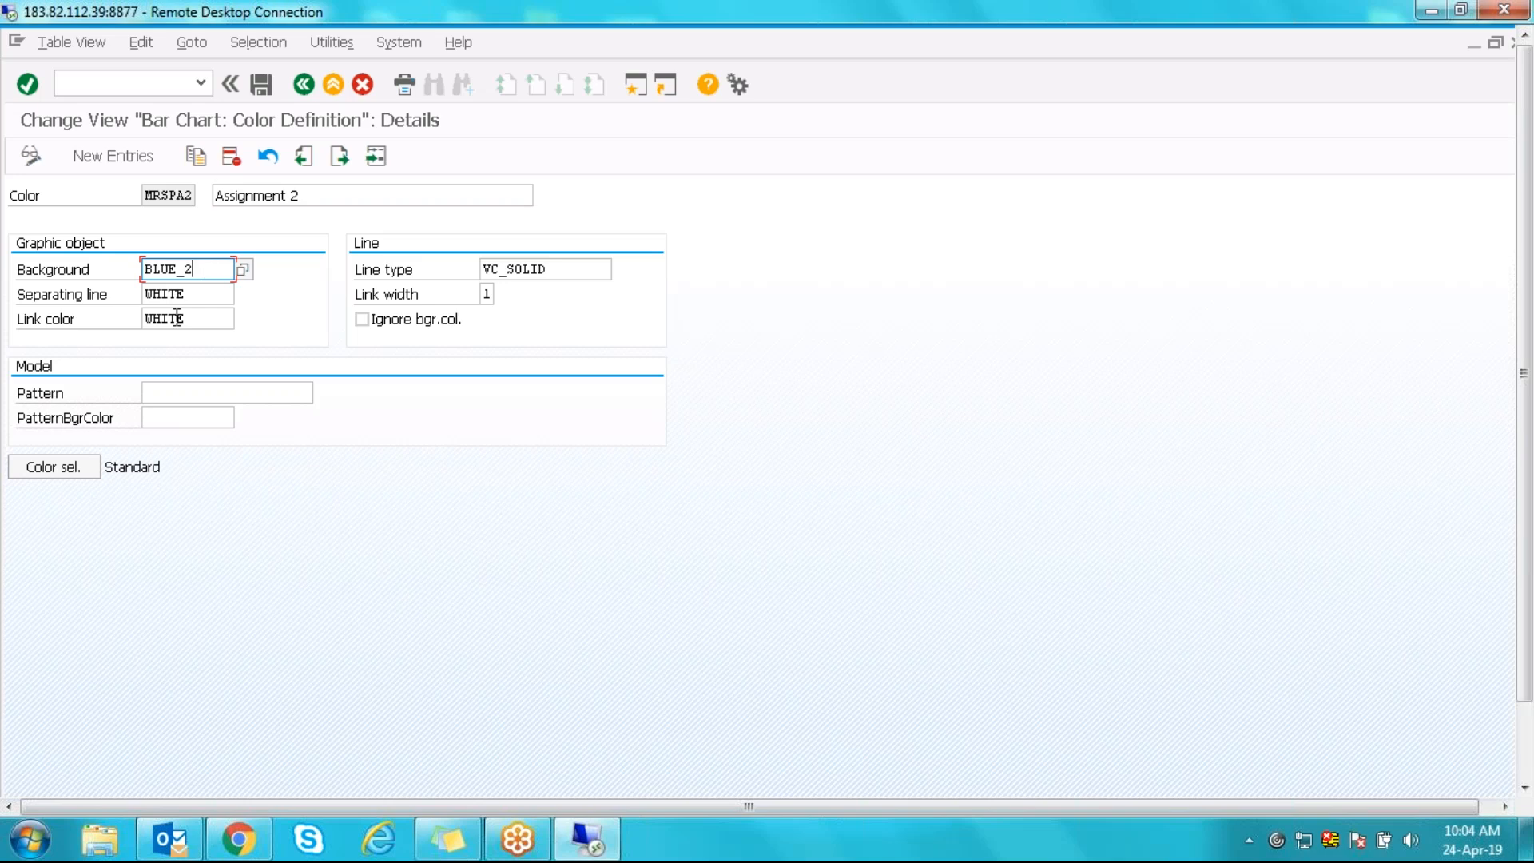
{"action": "left_click", "coordinate": [303, 84]}
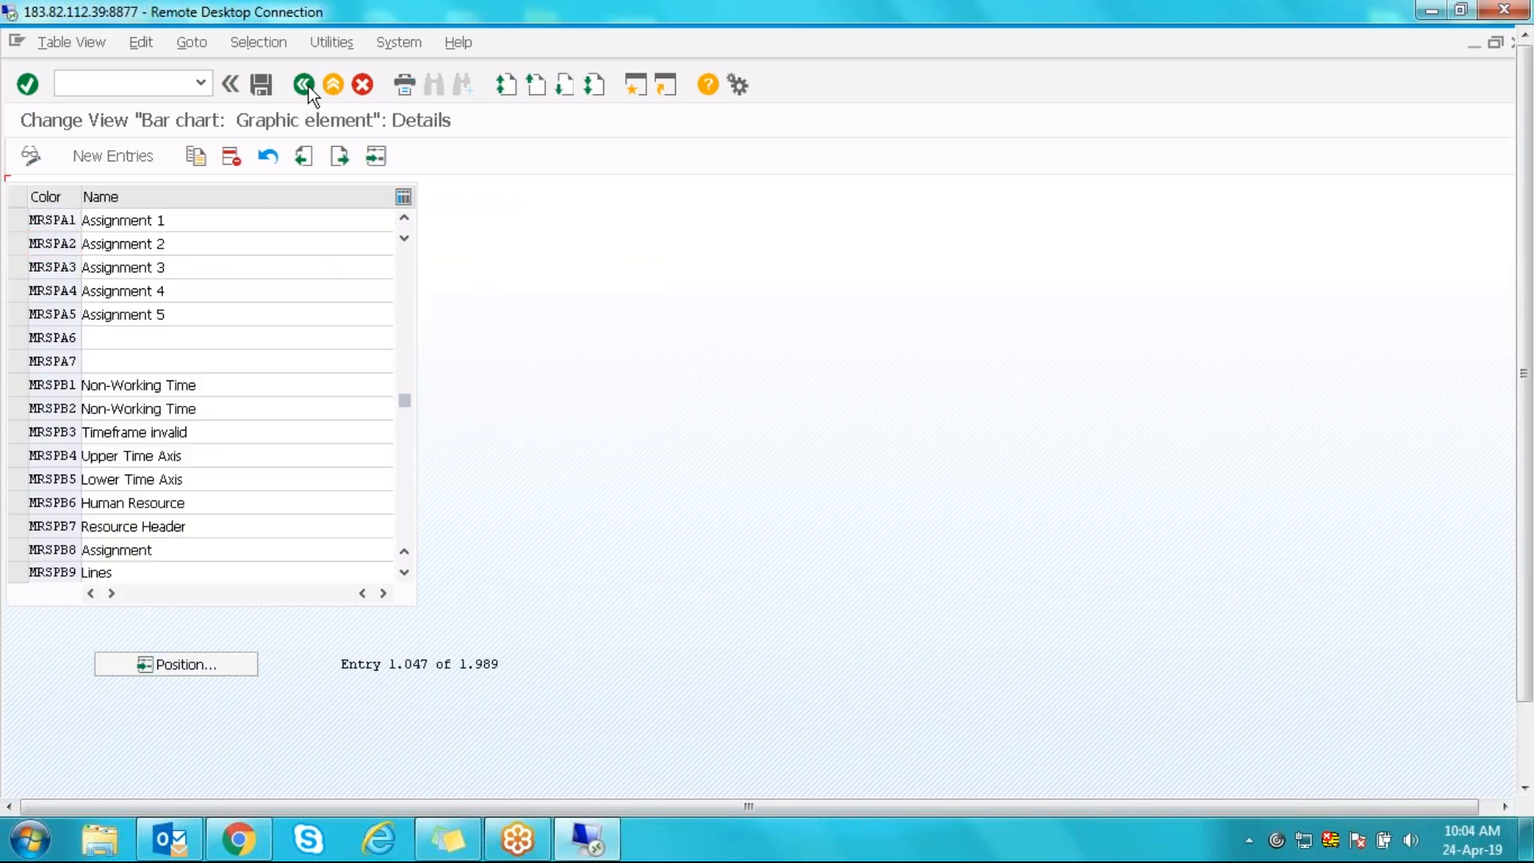
{"action": "left_click", "coordinate": [306, 84]}
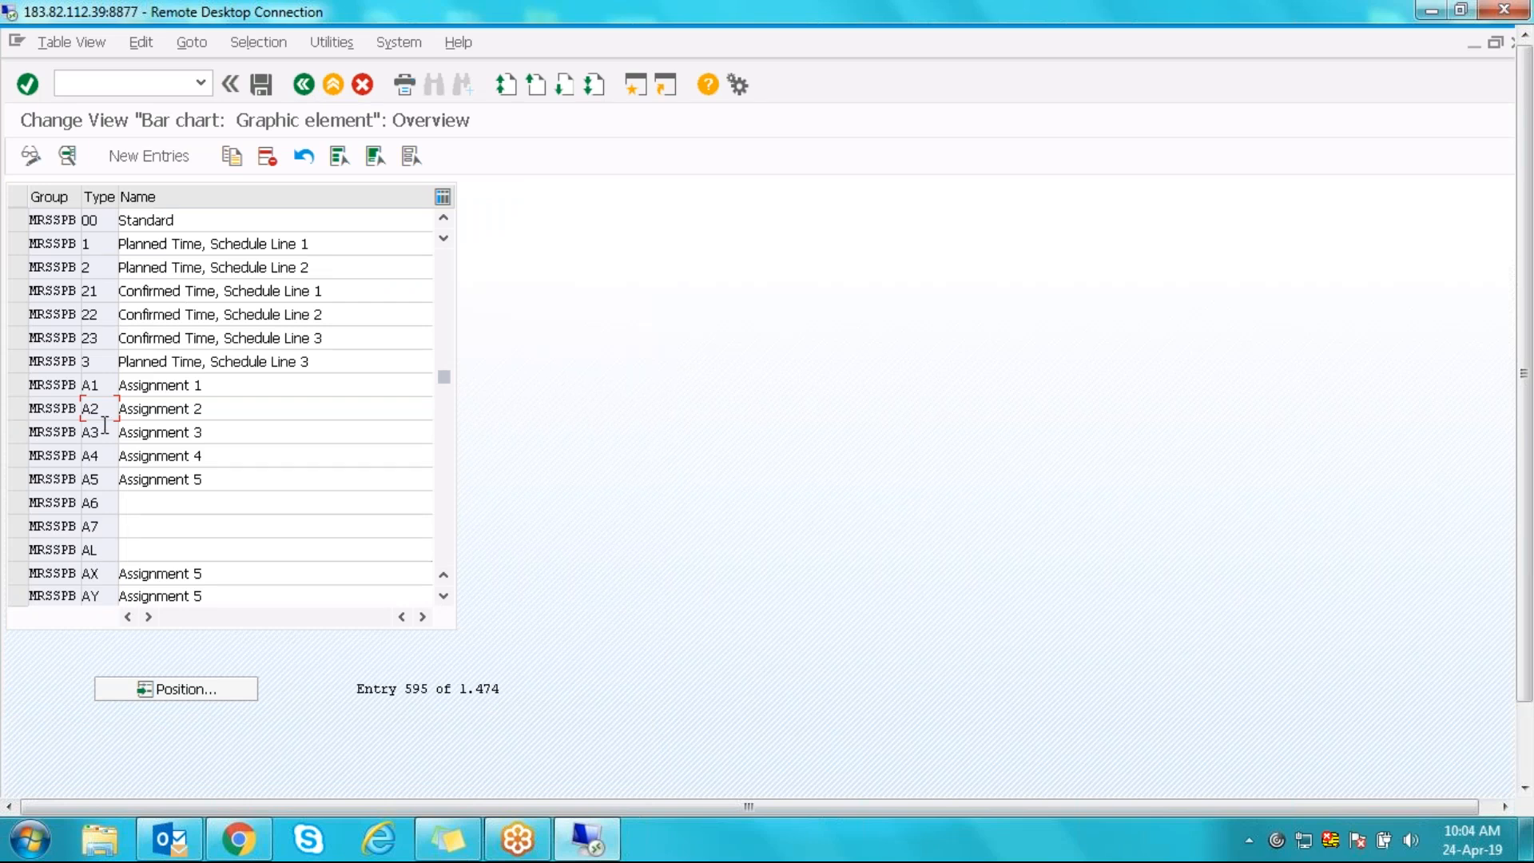
- Scroll down past C1 Time Data 1 and open the KO Collision (Red) element details
{"action": "left_click", "coordinate": [66, 387]}
{"action": "left_click", "coordinate": [97, 386]}
{"action": "scroll", "coordinate": [111, 500], "scroll_direction": "down", "scroll_amount": 1}
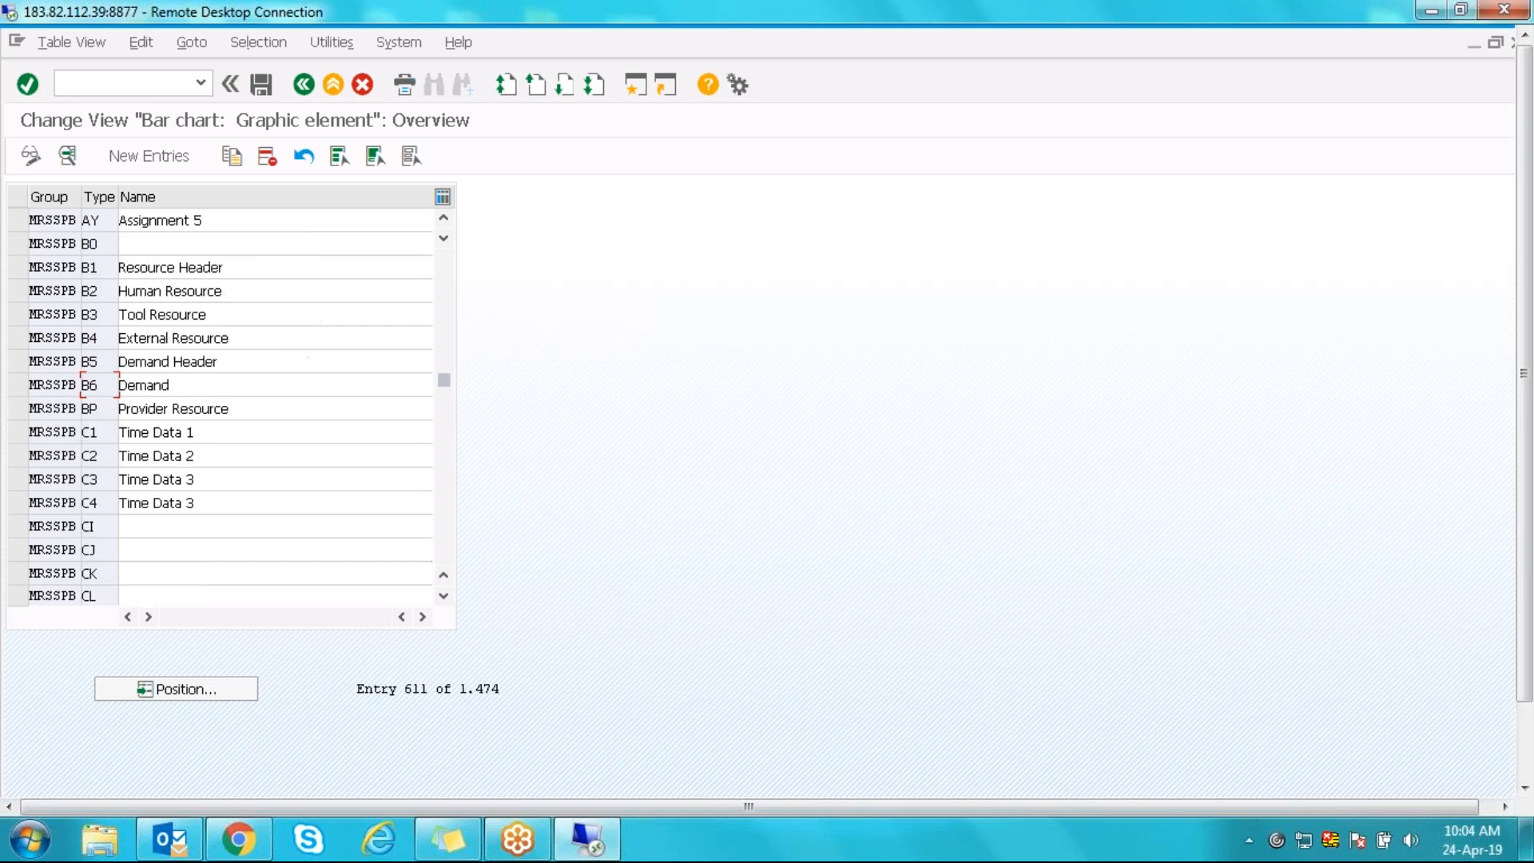
{"action": "left_click", "coordinate": [102, 432]}
{"action": "left_click_drag", "start_coordinate": [102, 434], "coordinate": [81, 434]}
{"action": "scroll", "coordinate": [110, 525], "scroll_direction": "down", "scroll_amount": 1}
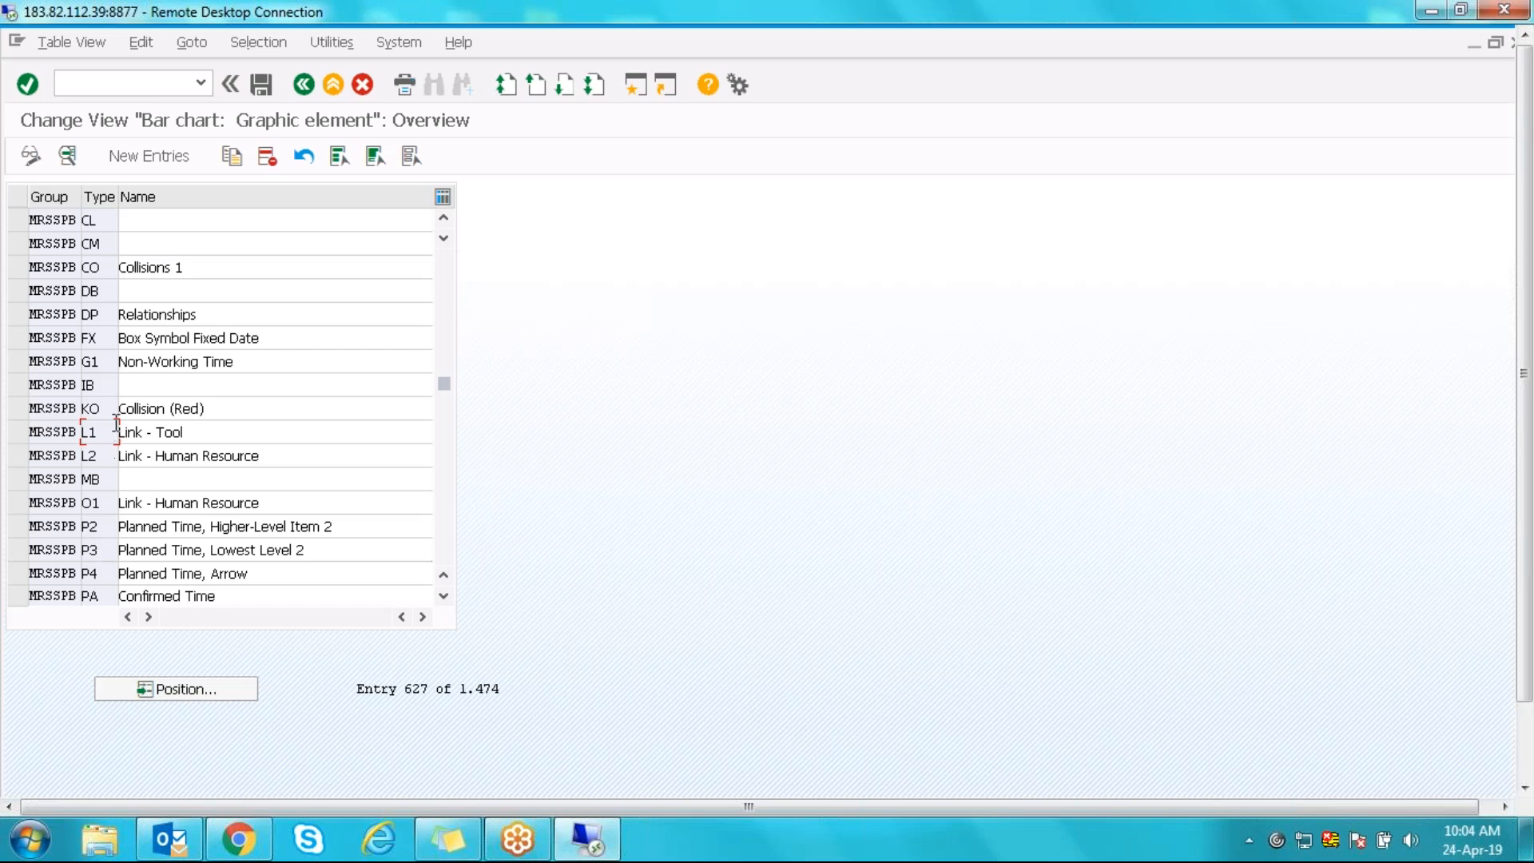
{"action": "left_click_drag", "start_coordinate": [101, 409], "coordinate": [90, 408]}
{"action": "left_click_drag", "start_coordinate": [175, 410], "coordinate": [205, 410]}
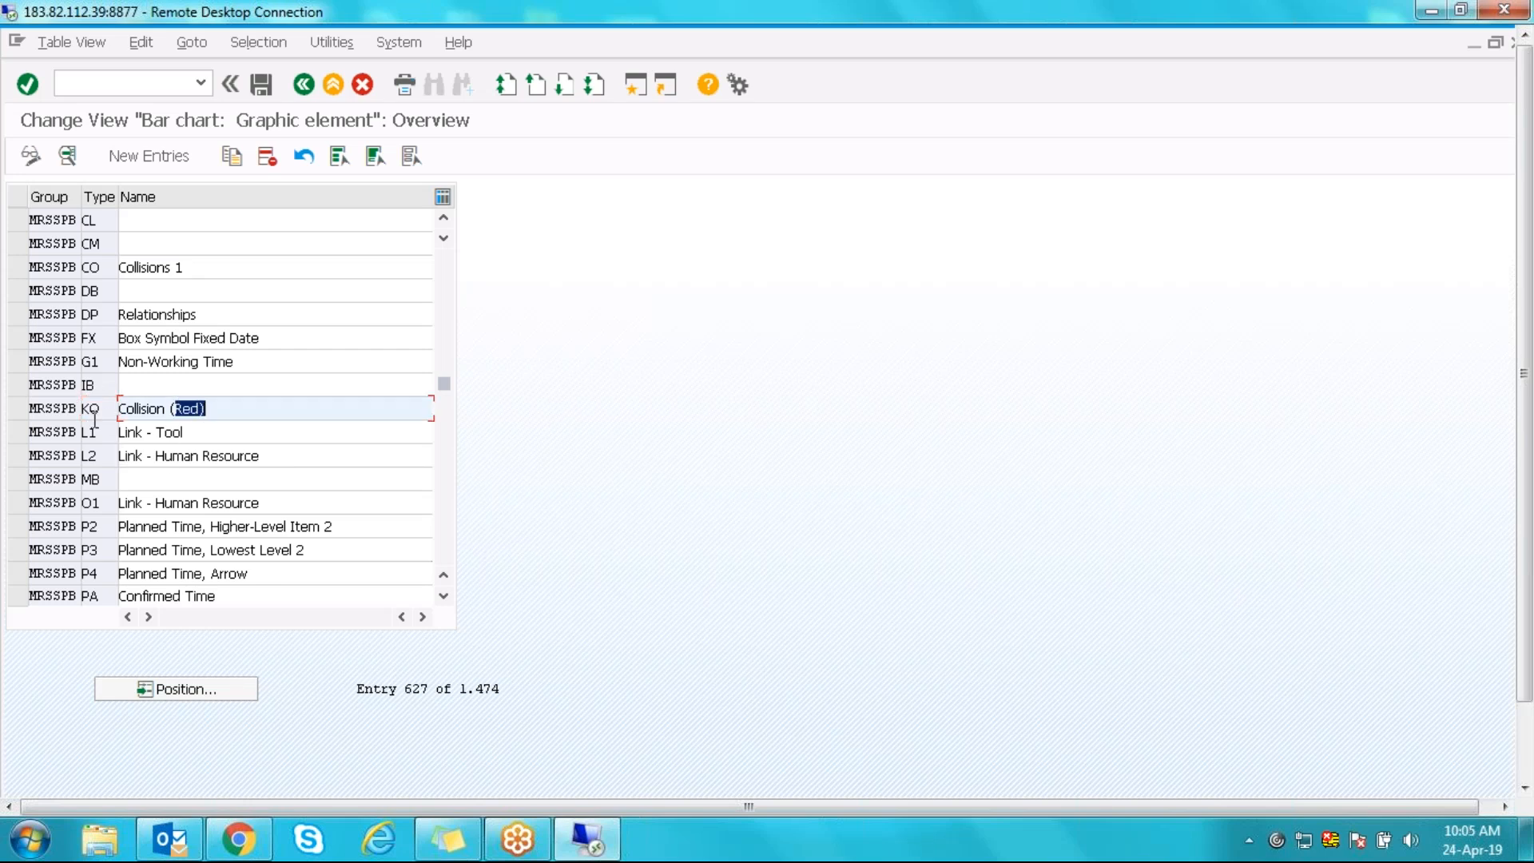
{"action": "double_click", "coordinate": [63, 413]}
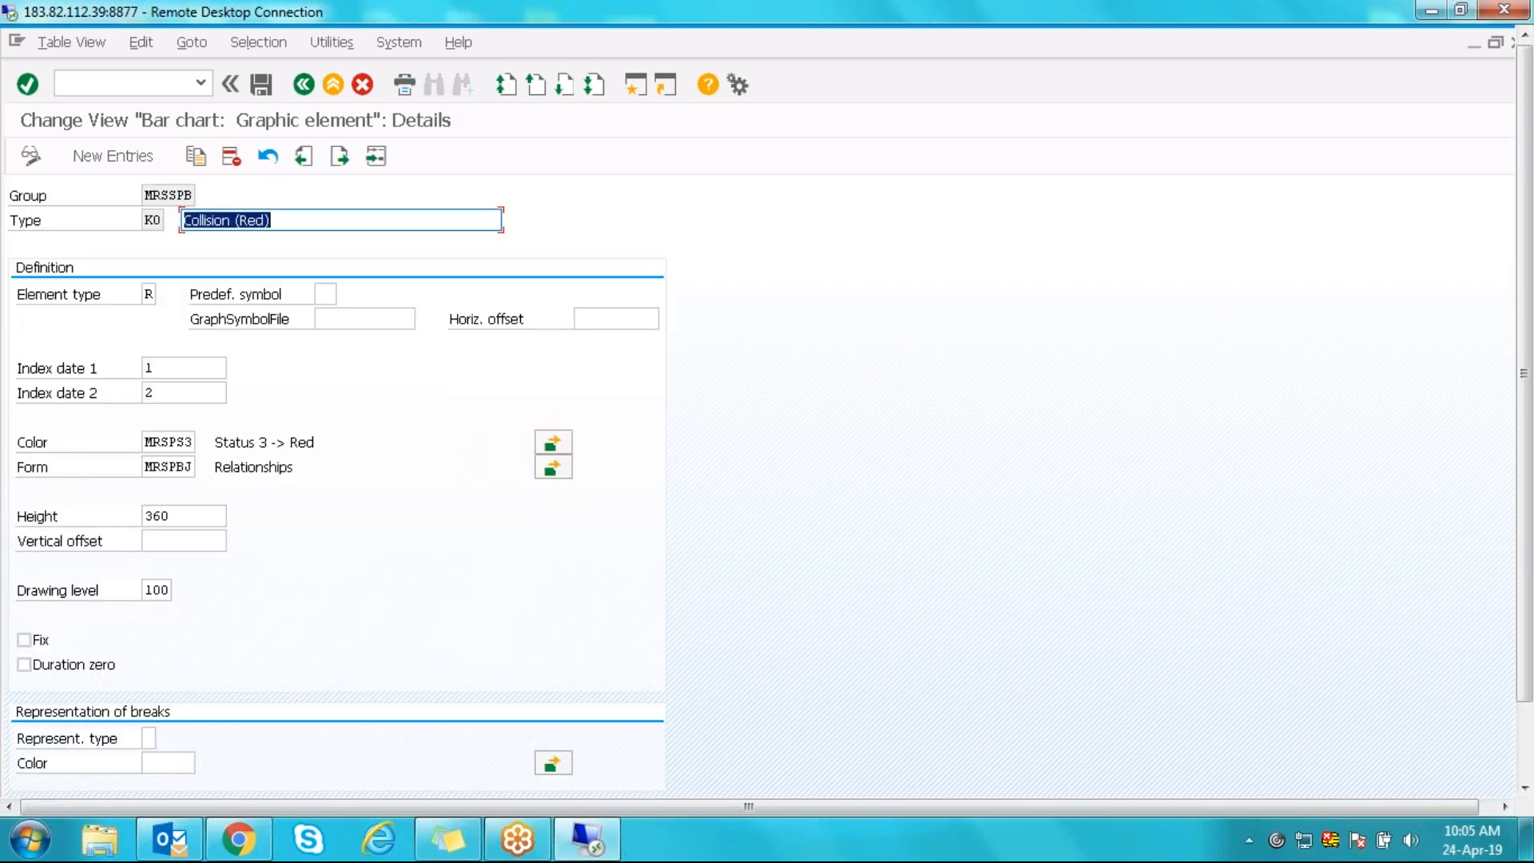
- Look up Collision (Red)'s colour MRSPS3 'Status 3 -> Red' and review its RED_5 background
{"action": "left_click", "coordinate": [146, 444]}
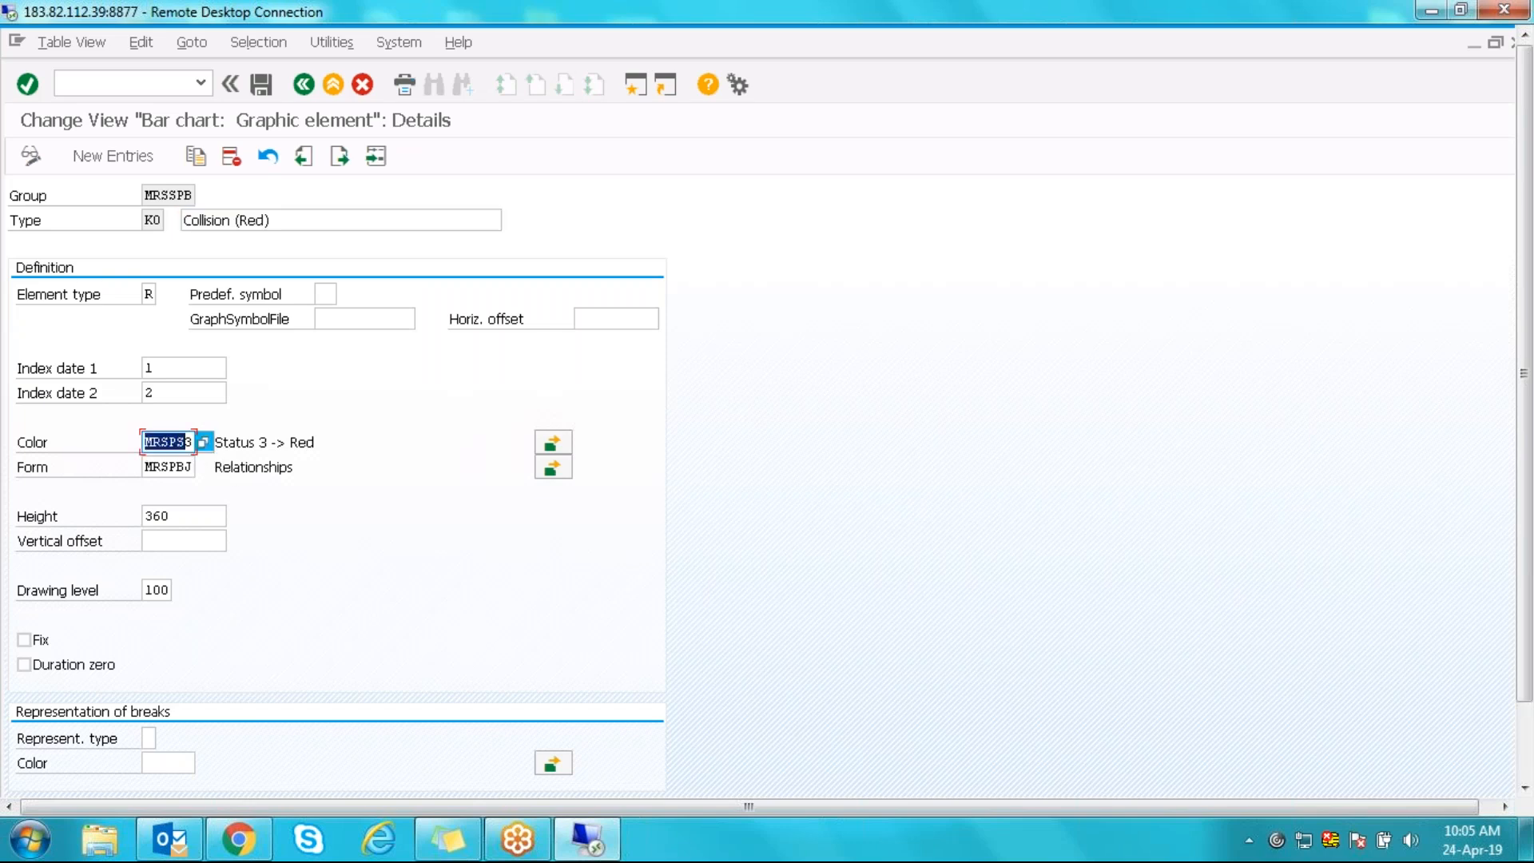
{"action": "left_click", "coordinate": [566, 445]}
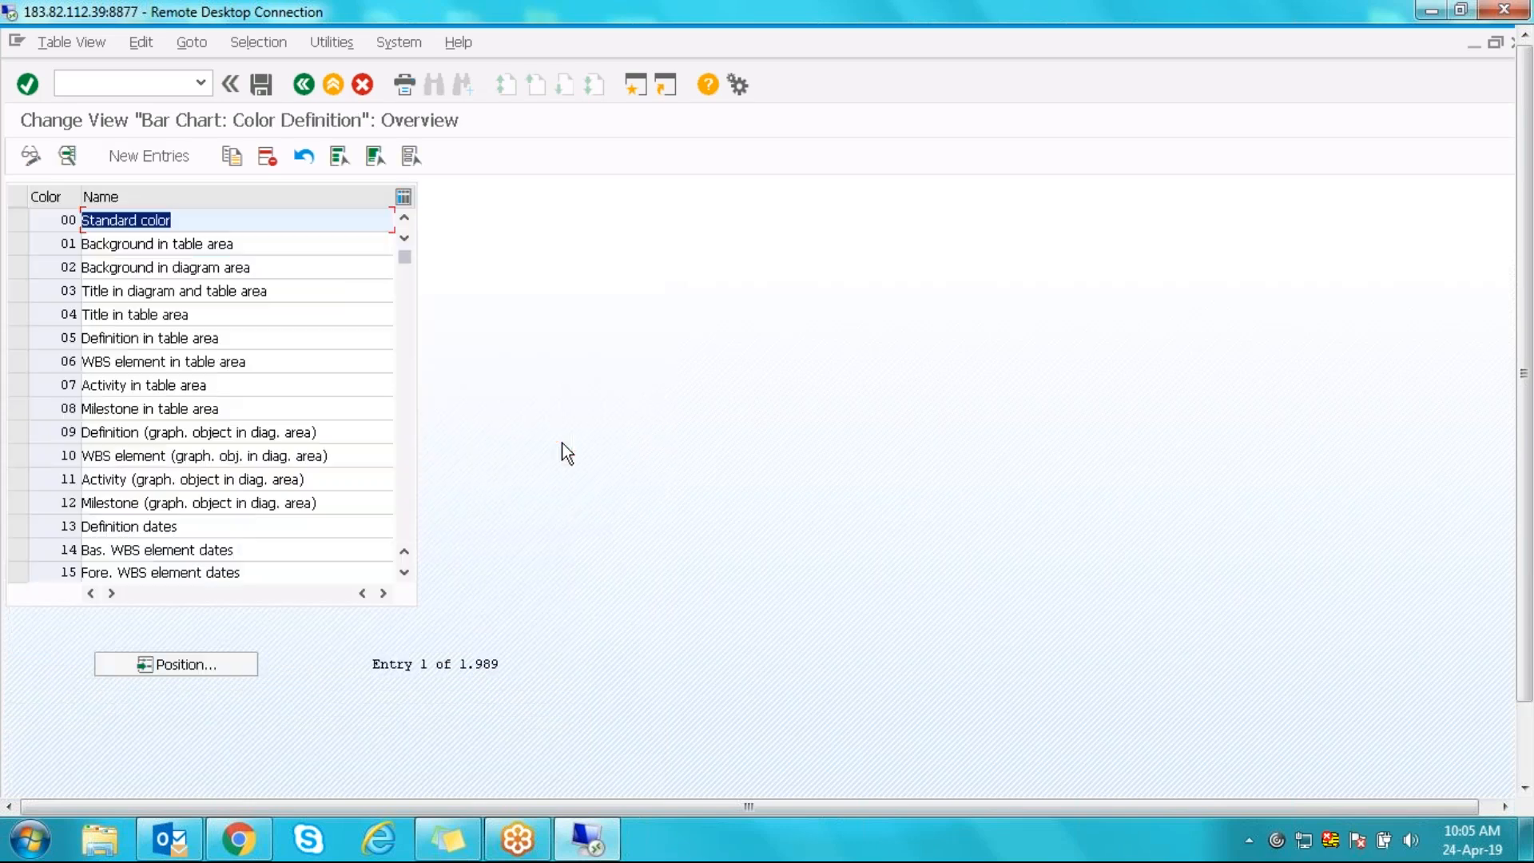
{"action": "left_click", "coordinate": [189, 660]}
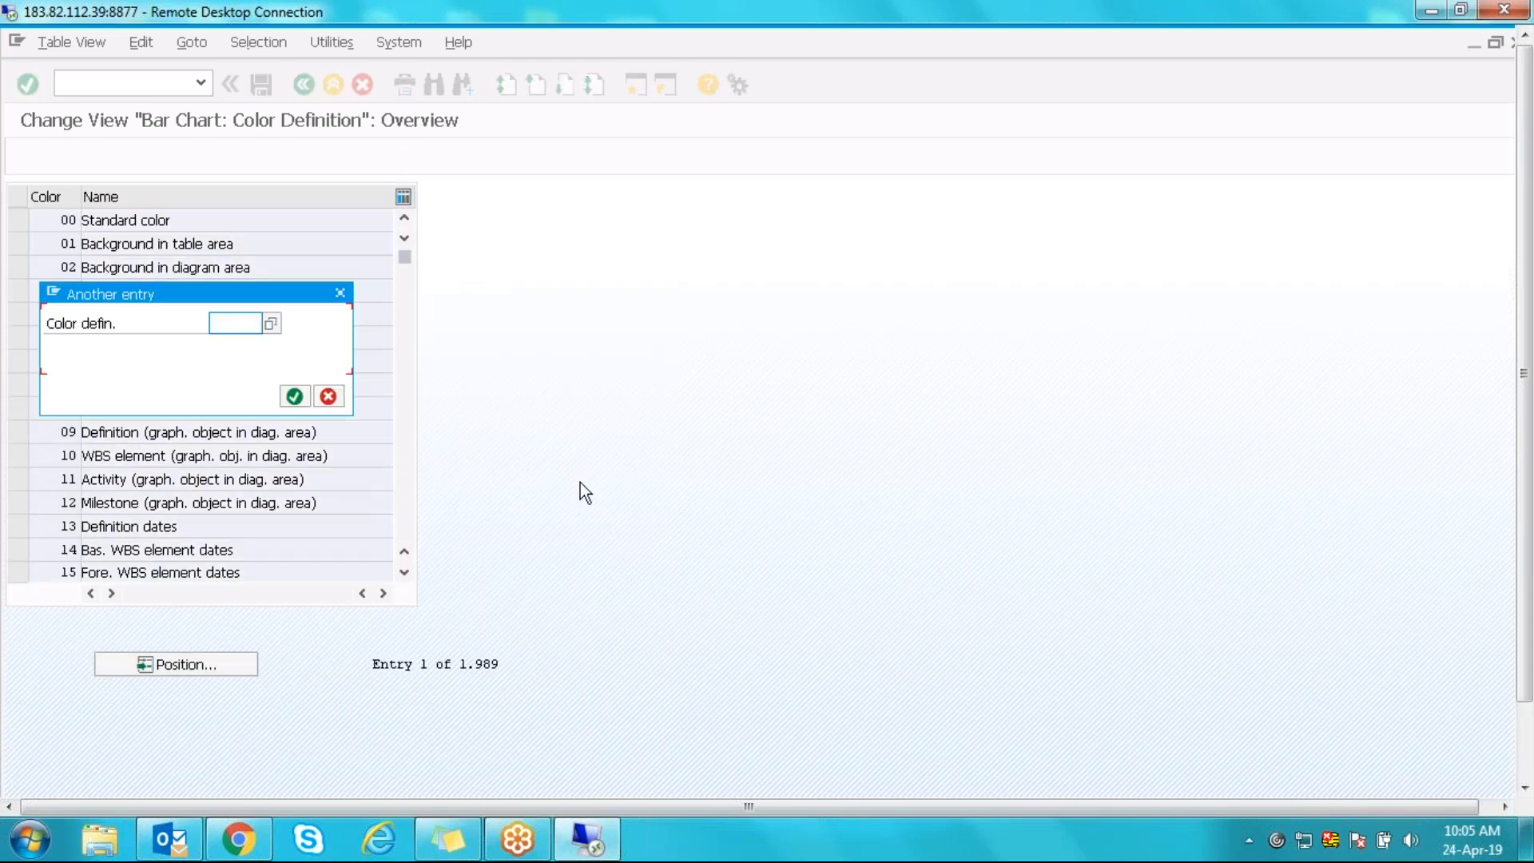
{"action": "type", "text": "MRS"}
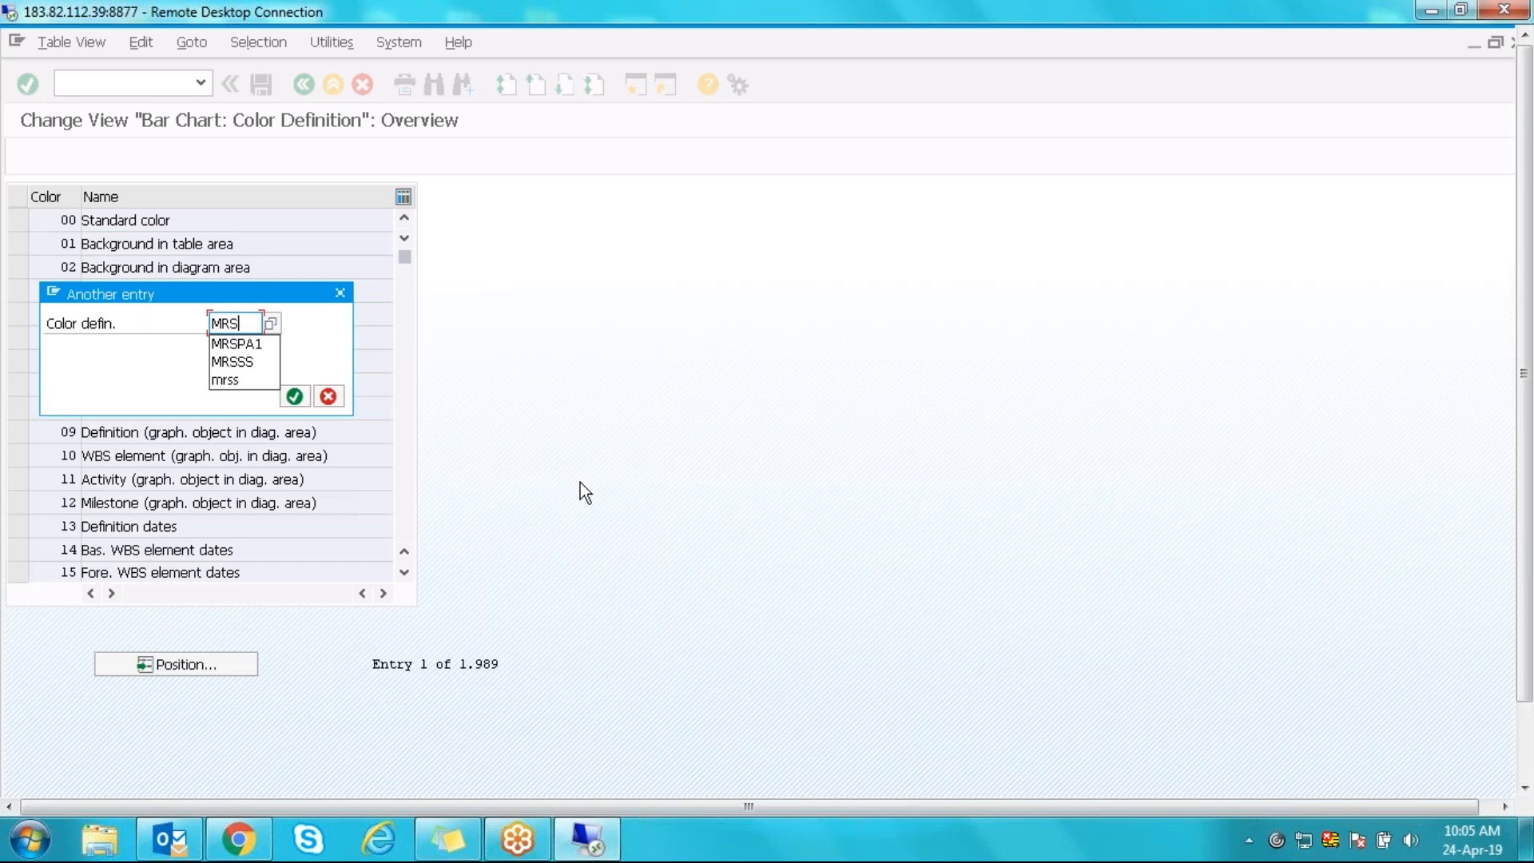
{"action": "type", "text": "PT"}
{"action": "key", "text": "Return"}
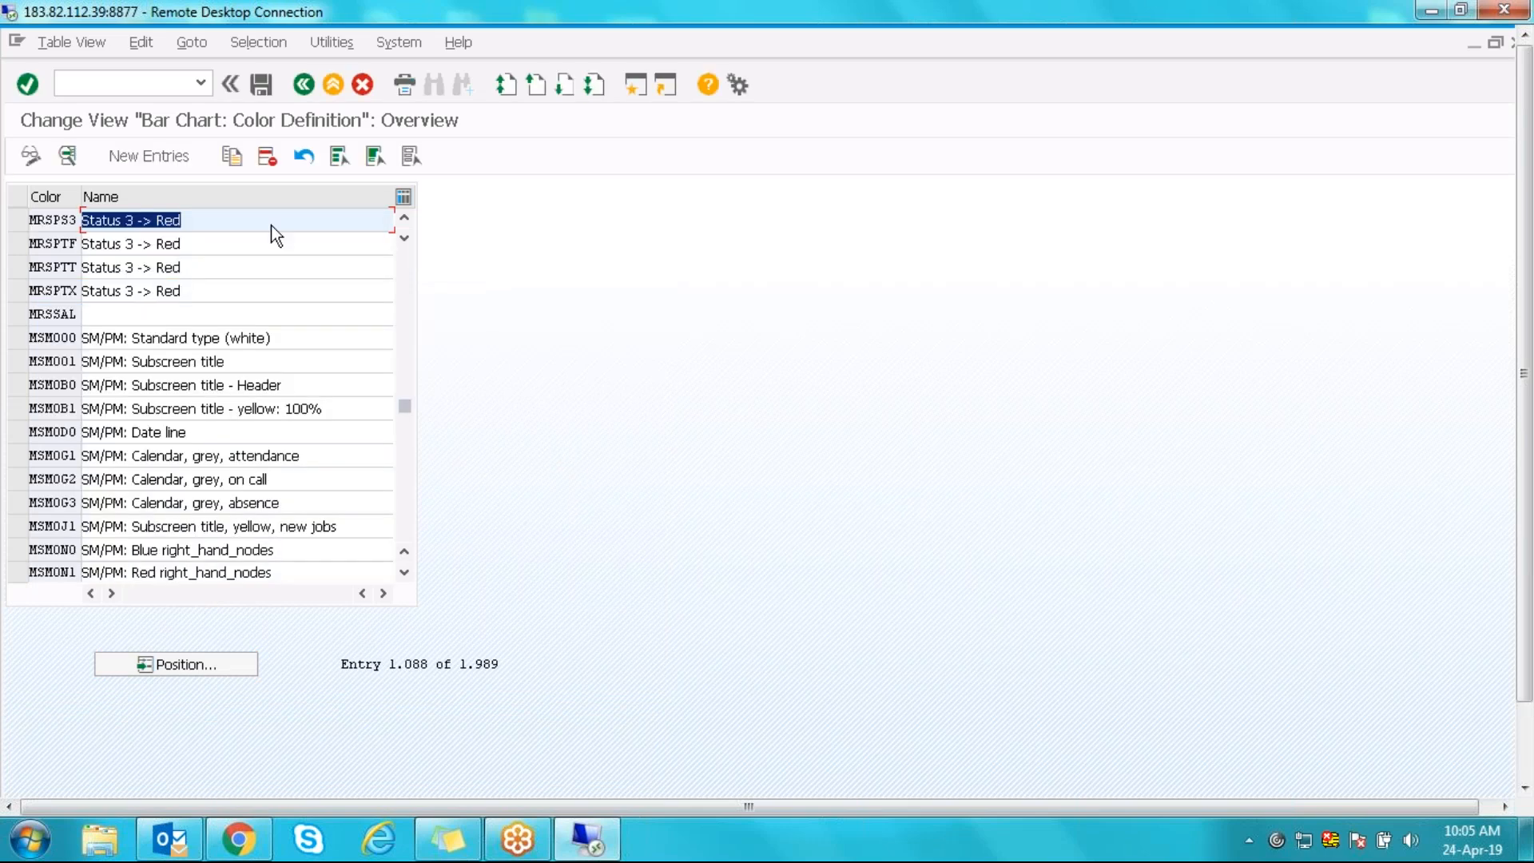
{"action": "double_click", "coordinate": [61, 216]}
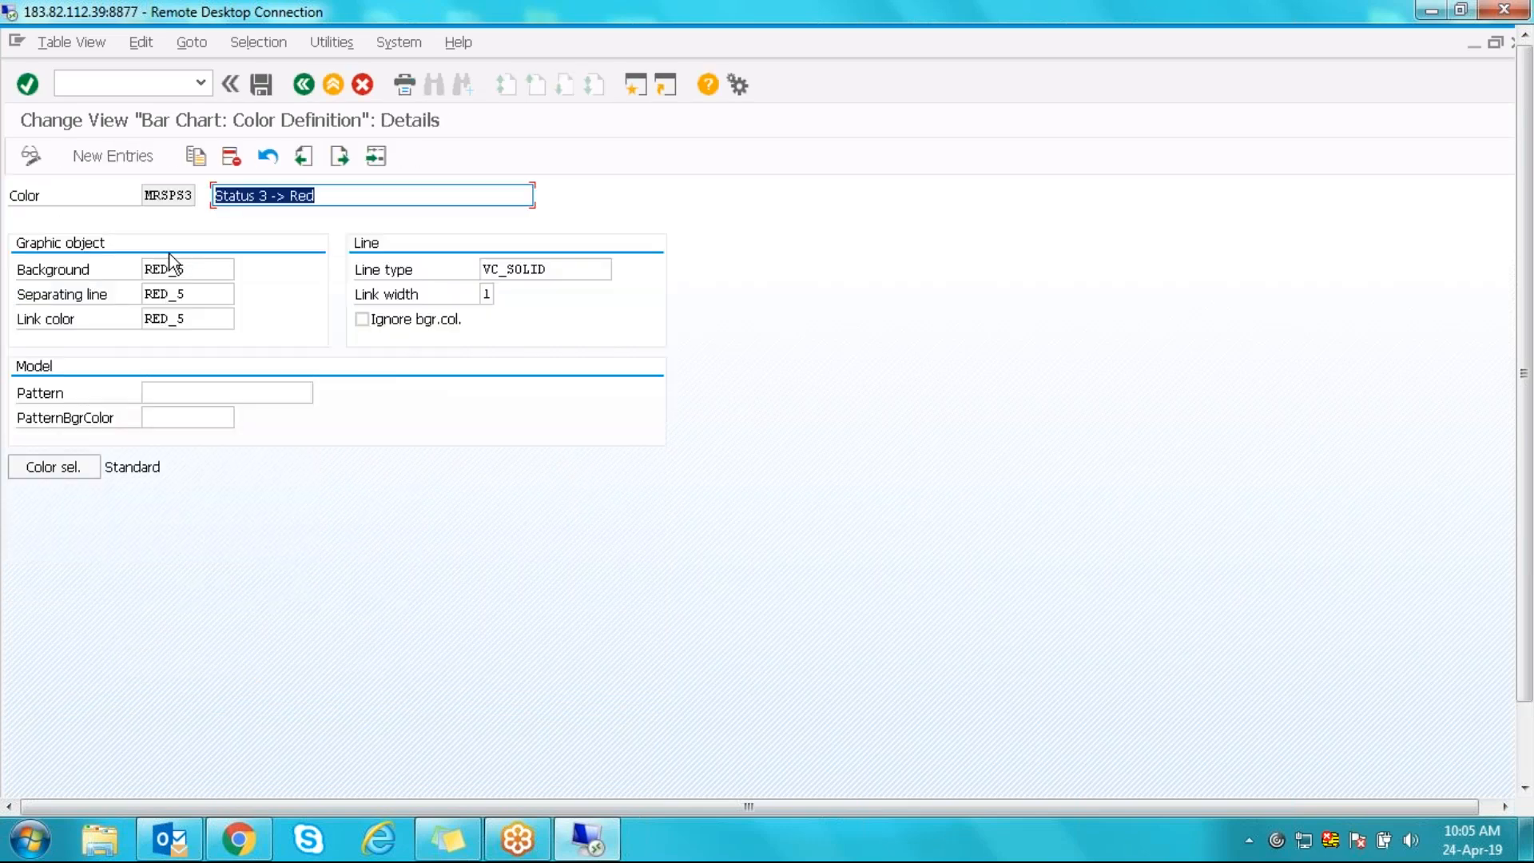
{"action": "left_click_drag", "start_coordinate": [203, 266], "coordinate": [122, 261]}
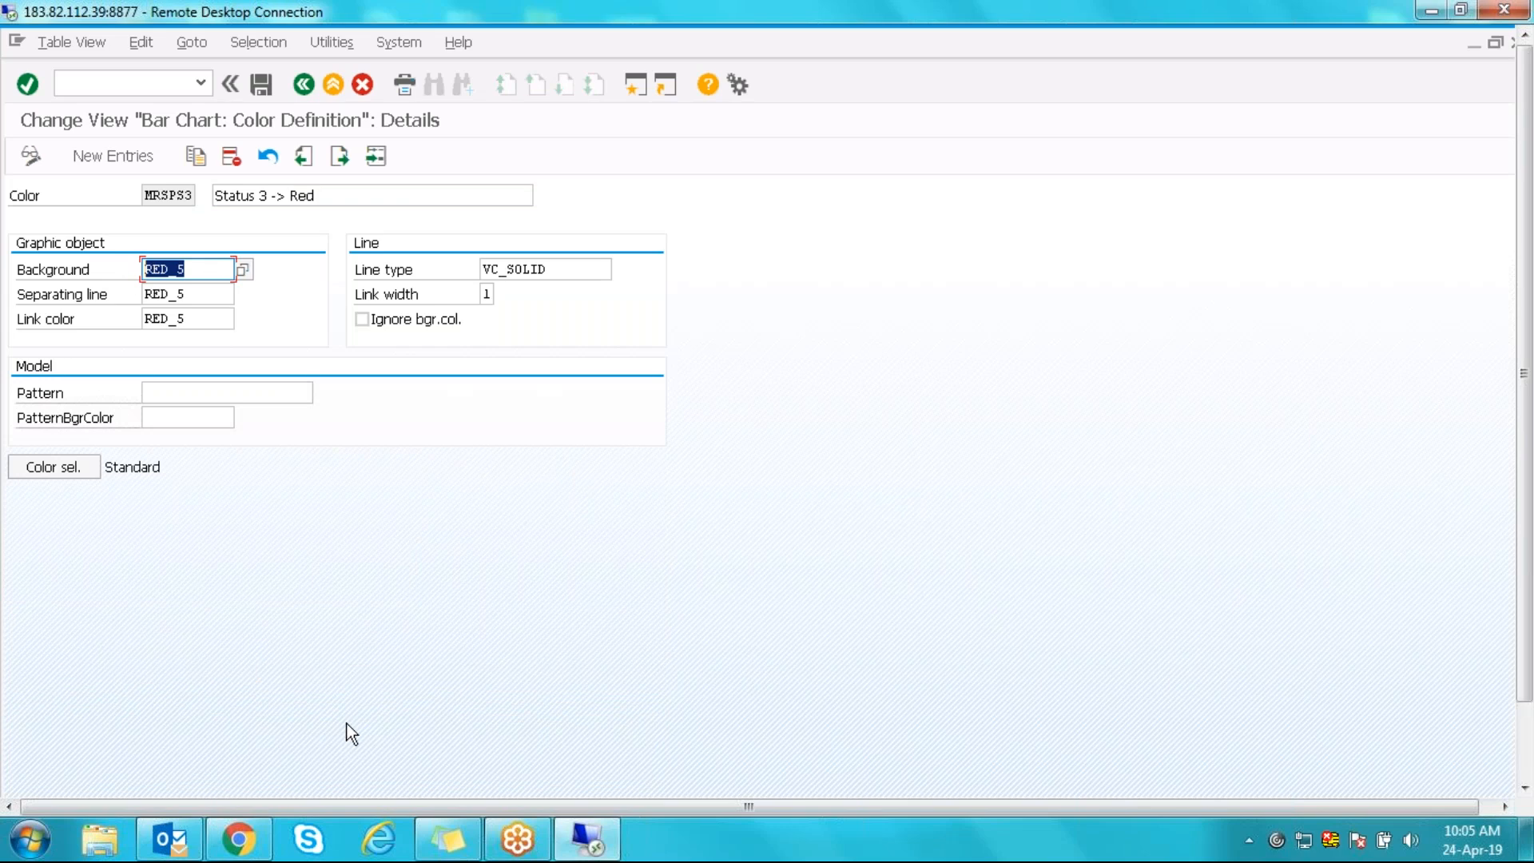
- Return to the graphic element list and reopen the Collision (Red) details
{"action": "left_click", "coordinate": [305, 86]}
{"action": "left_click", "coordinate": [304, 87]}
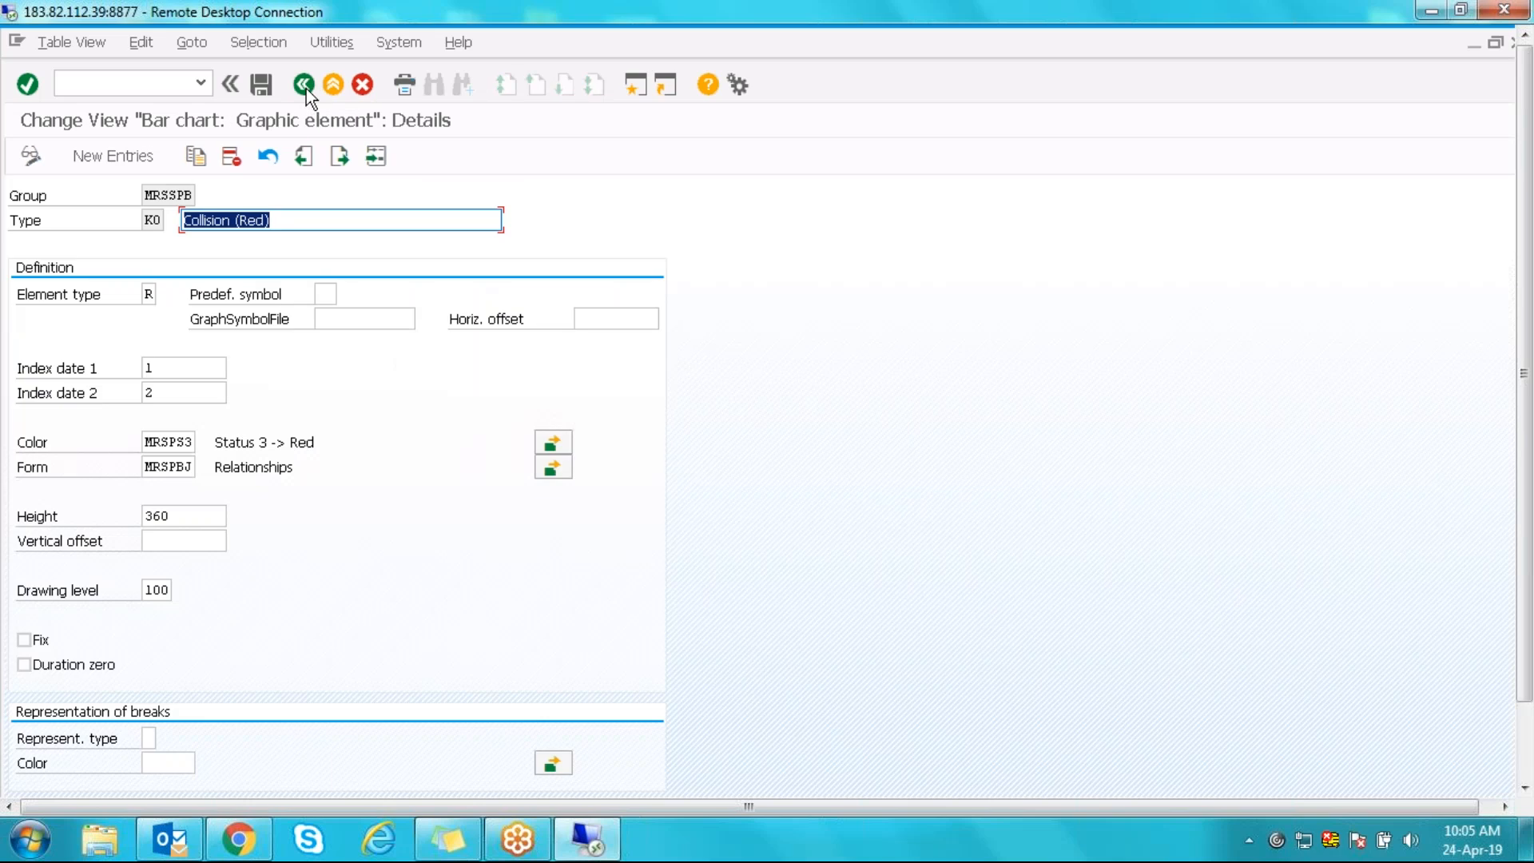
{"action": "left_click", "coordinate": [304, 86]}
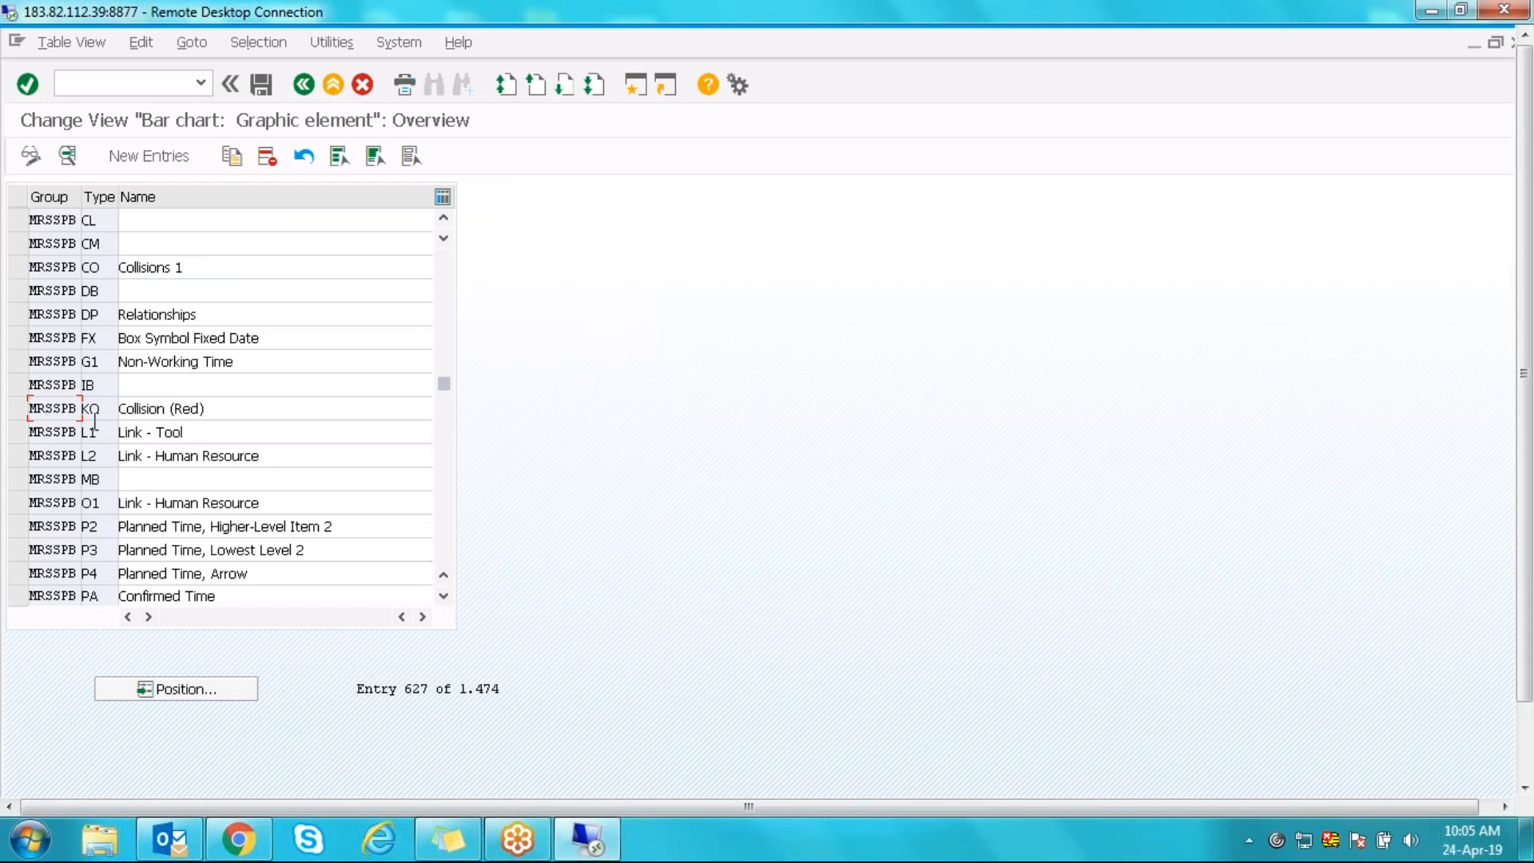
{"action": "double_click", "coordinate": [56, 408]}
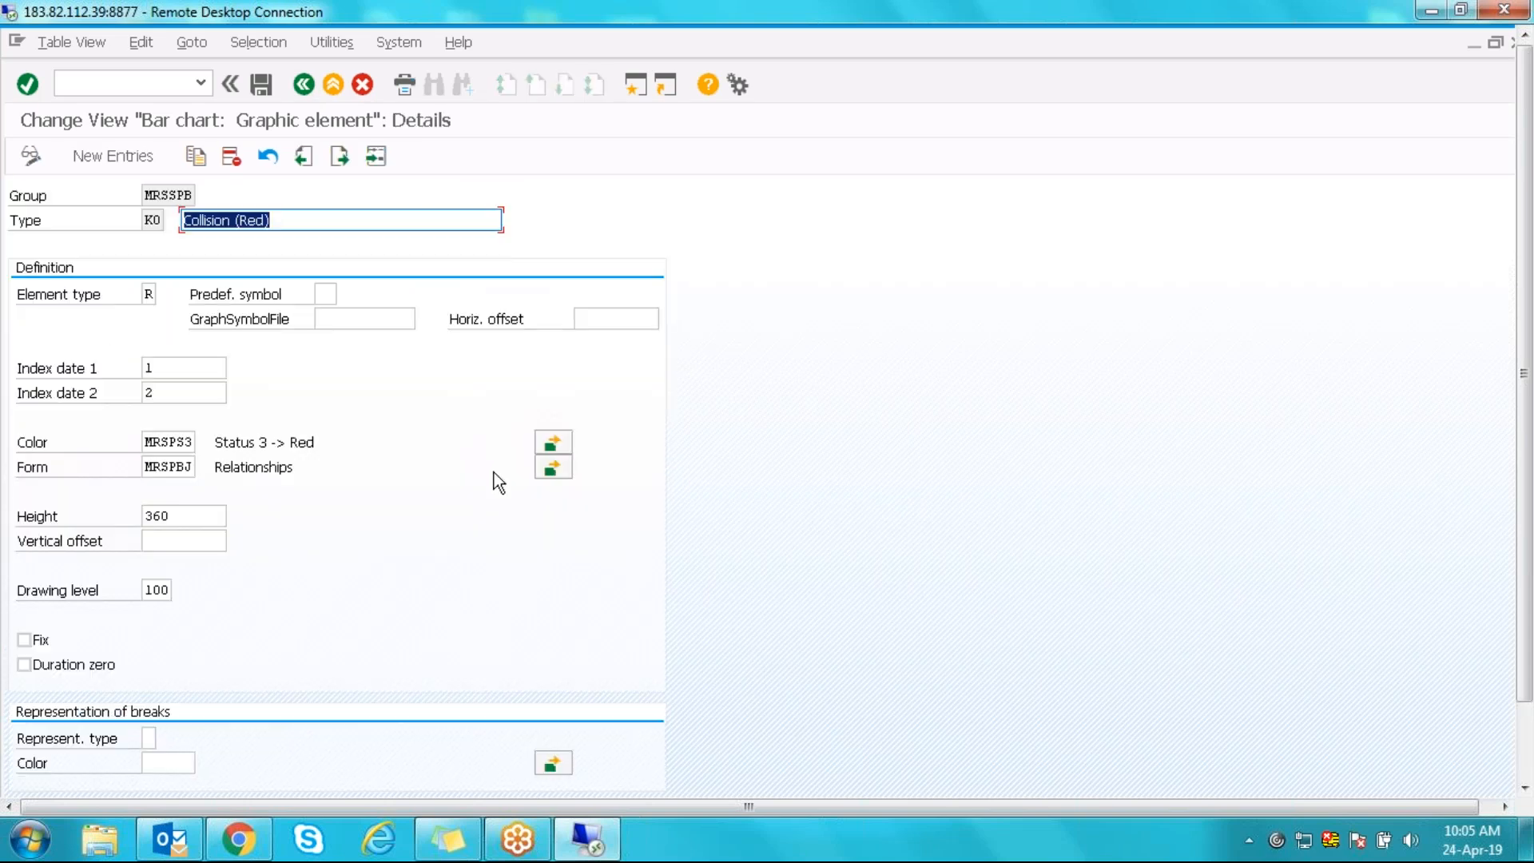
- Reopen colour MRSPS3's details by positioning the colour definition list from recent entries
{"action": "left_click", "coordinate": [558, 444]}
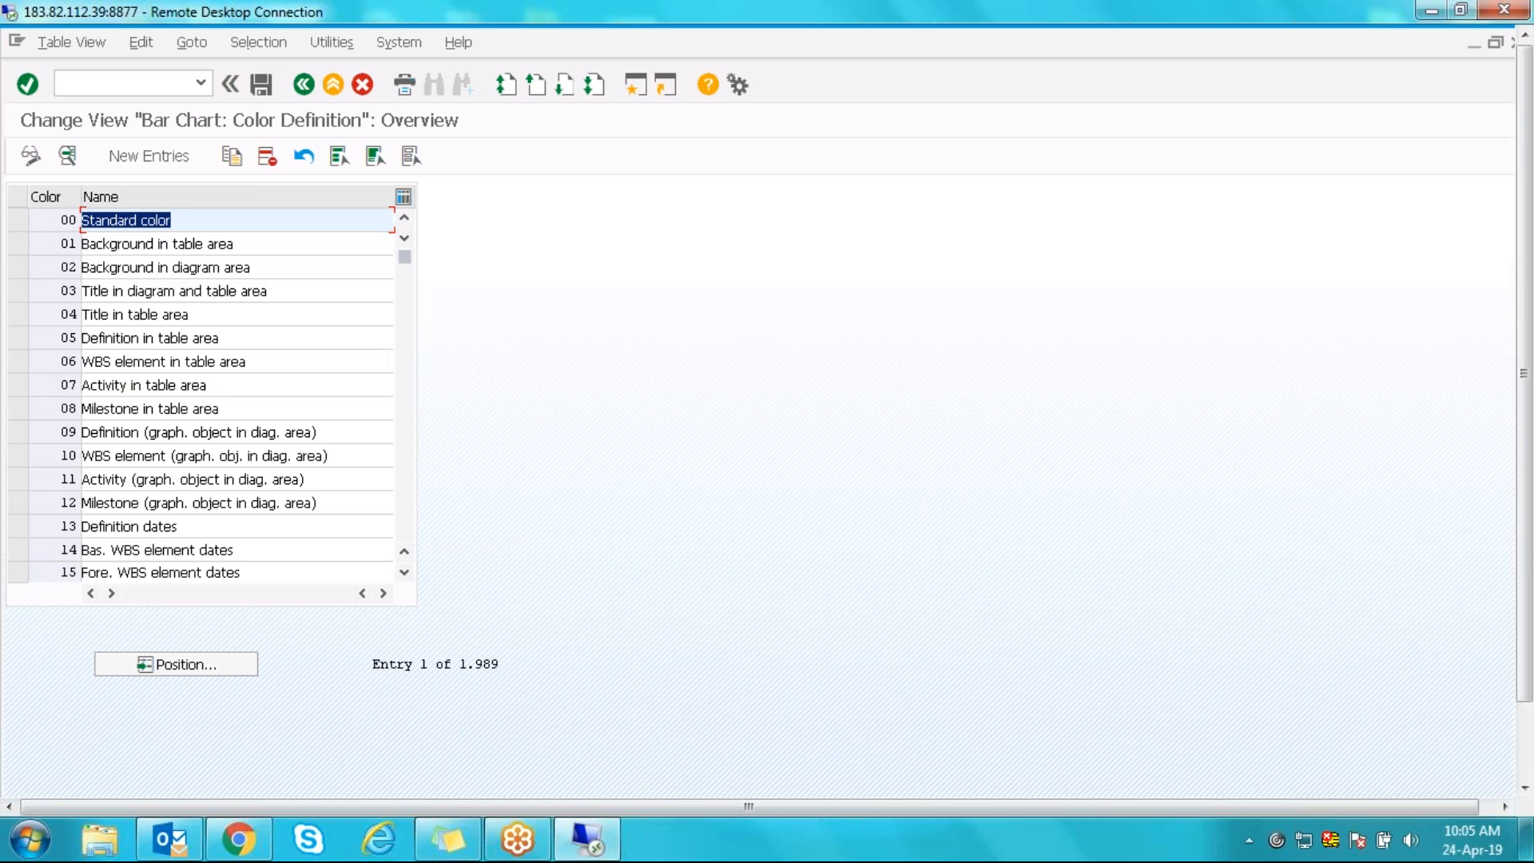
{"action": "left_click", "coordinate": [211, 668]}
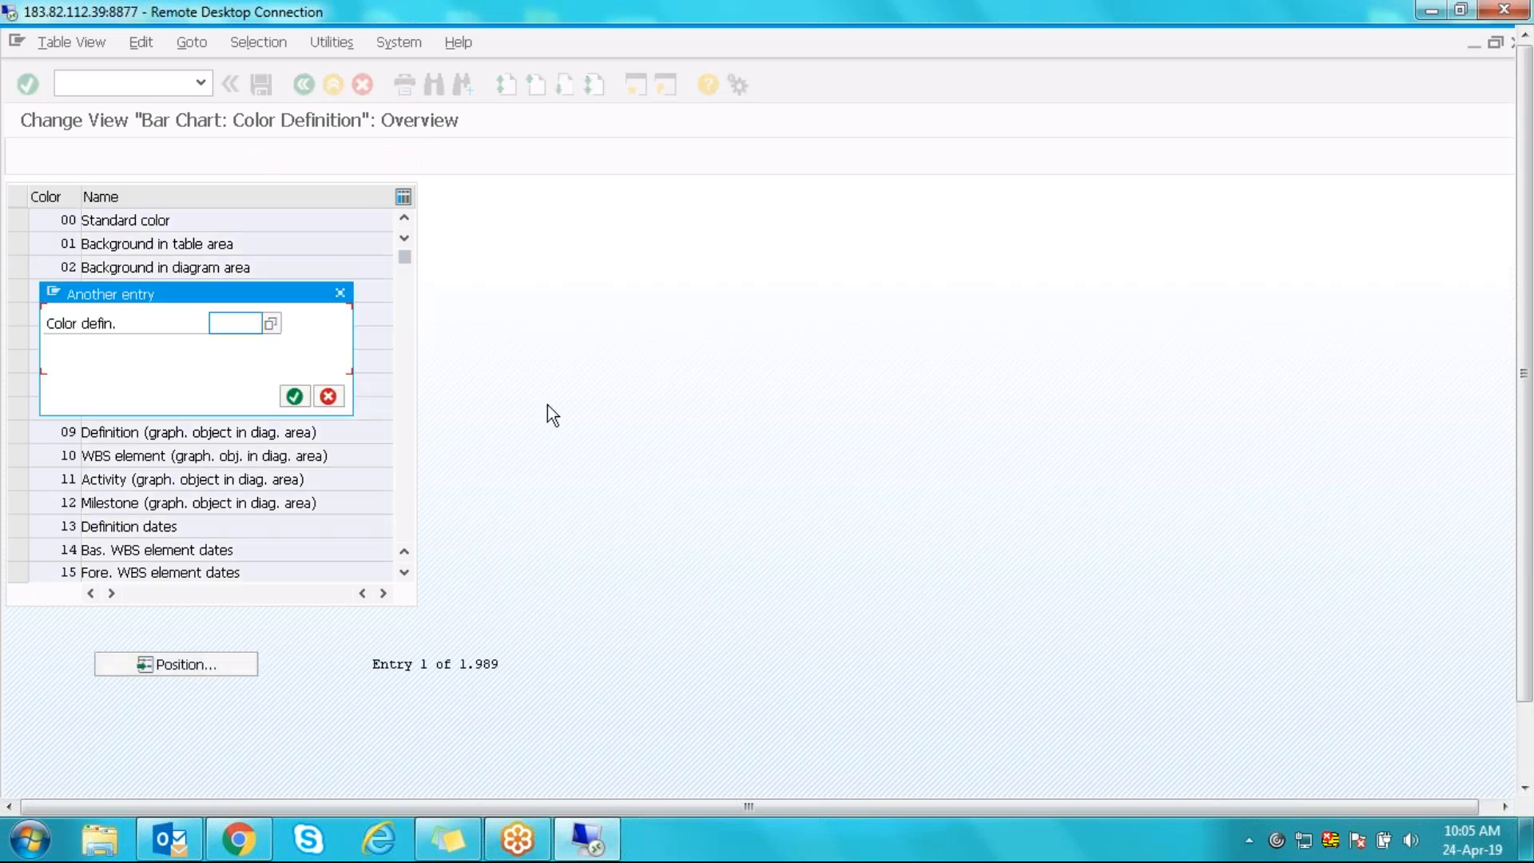
{"action": "left_click", "coordinate": [259, 345]}
{"action": "key", "text": "Return"}
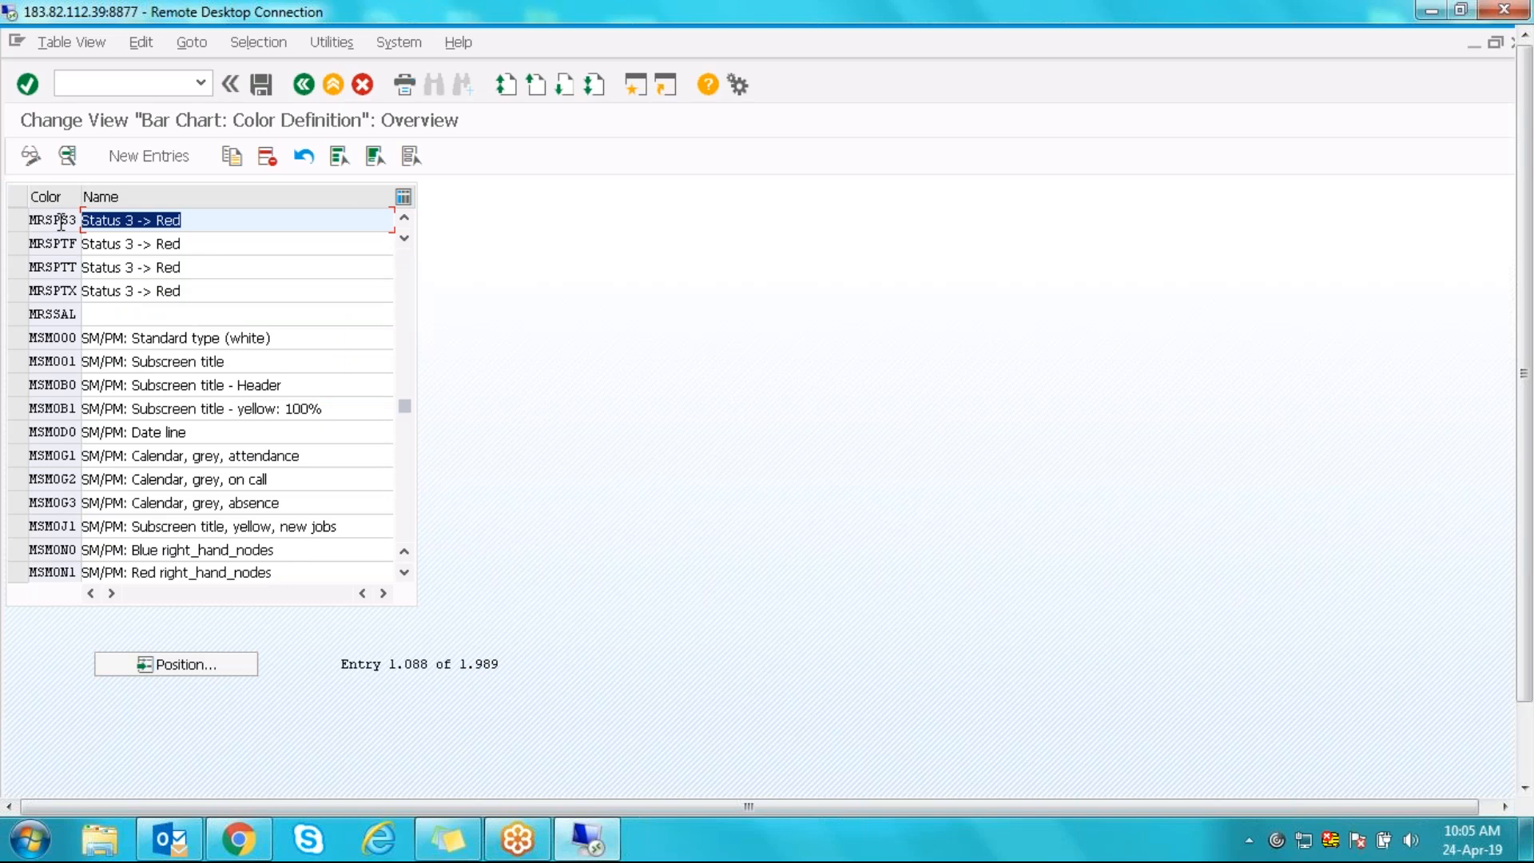
{"action": "double_click", "coordinate": [61, 221]}
- Review MRSPS3's RED_5 background and separating line, then its link colour and line type fields
{"action": "left_click_drag", "start_coordinate": [192, 268], "coordinate": [127, 261]}
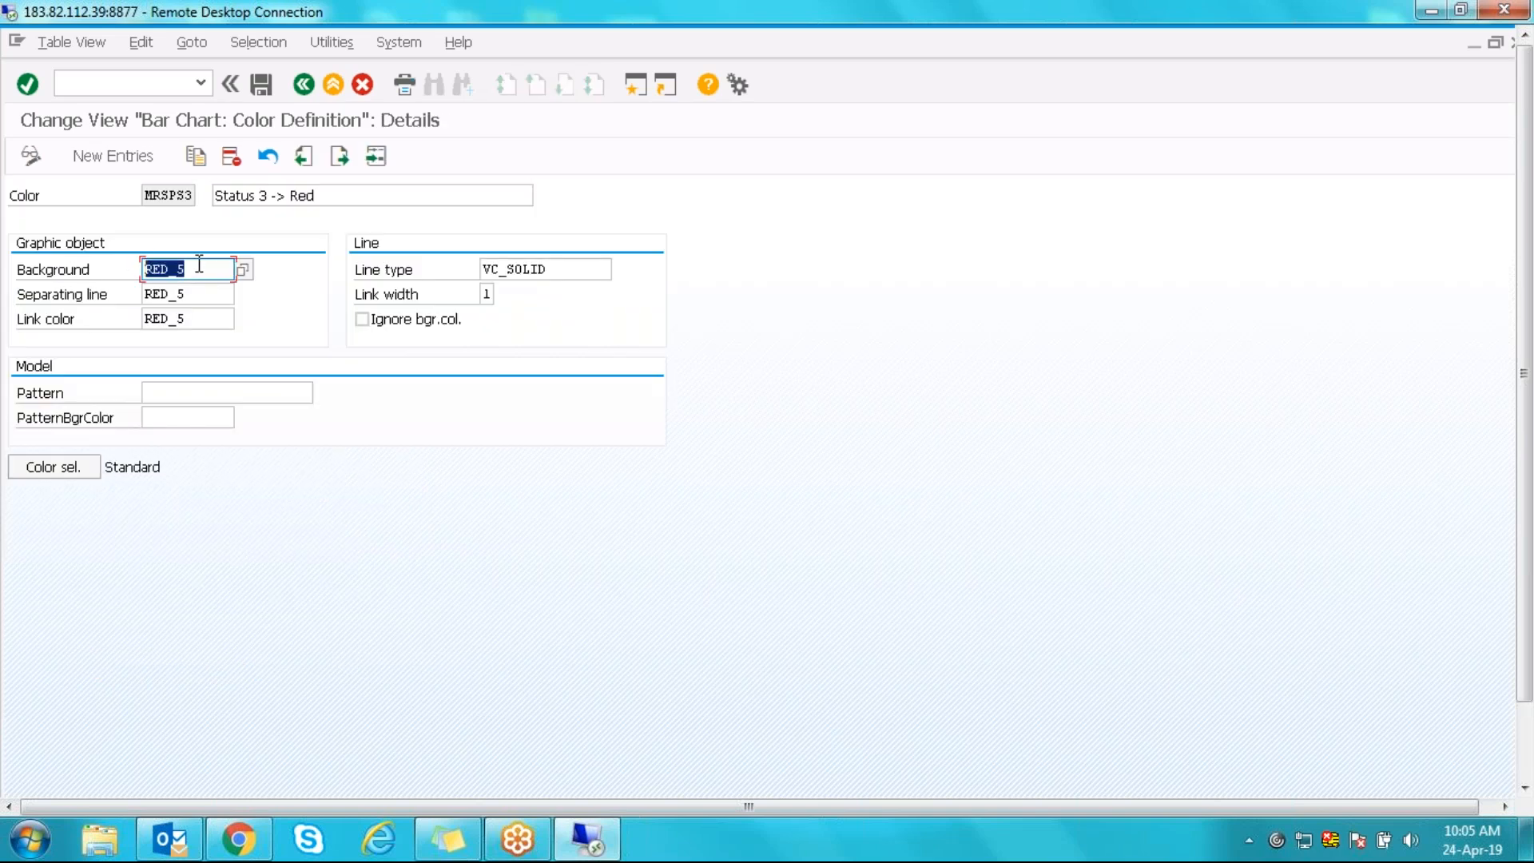
{"action": "left_click_drag", "start_coordinate": [195, 293], "coordinate": [131, 291]}
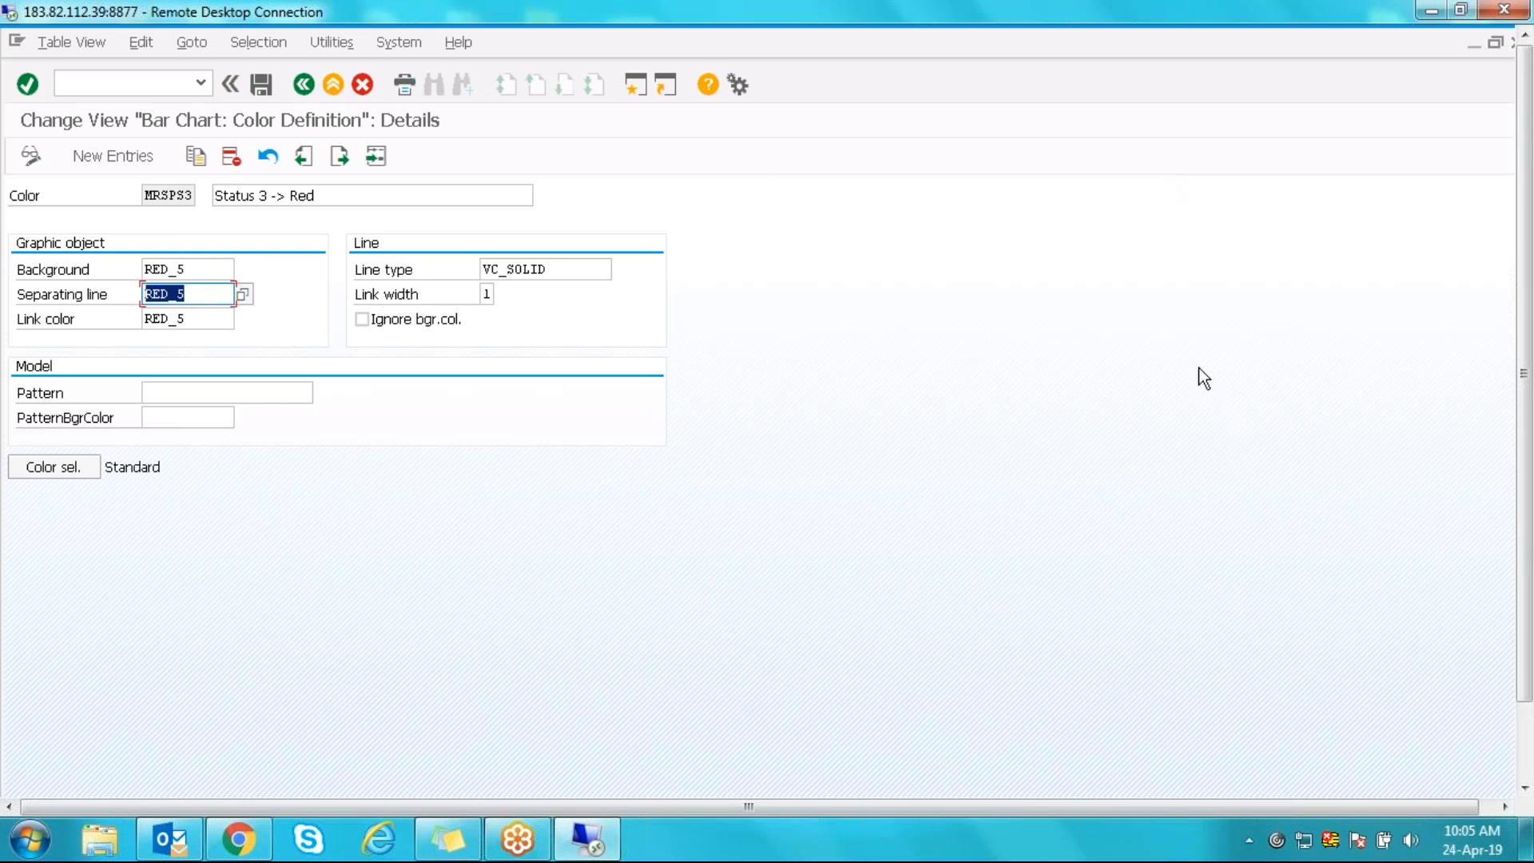
{"action": "left_click", "coordinate": [198, 316]}
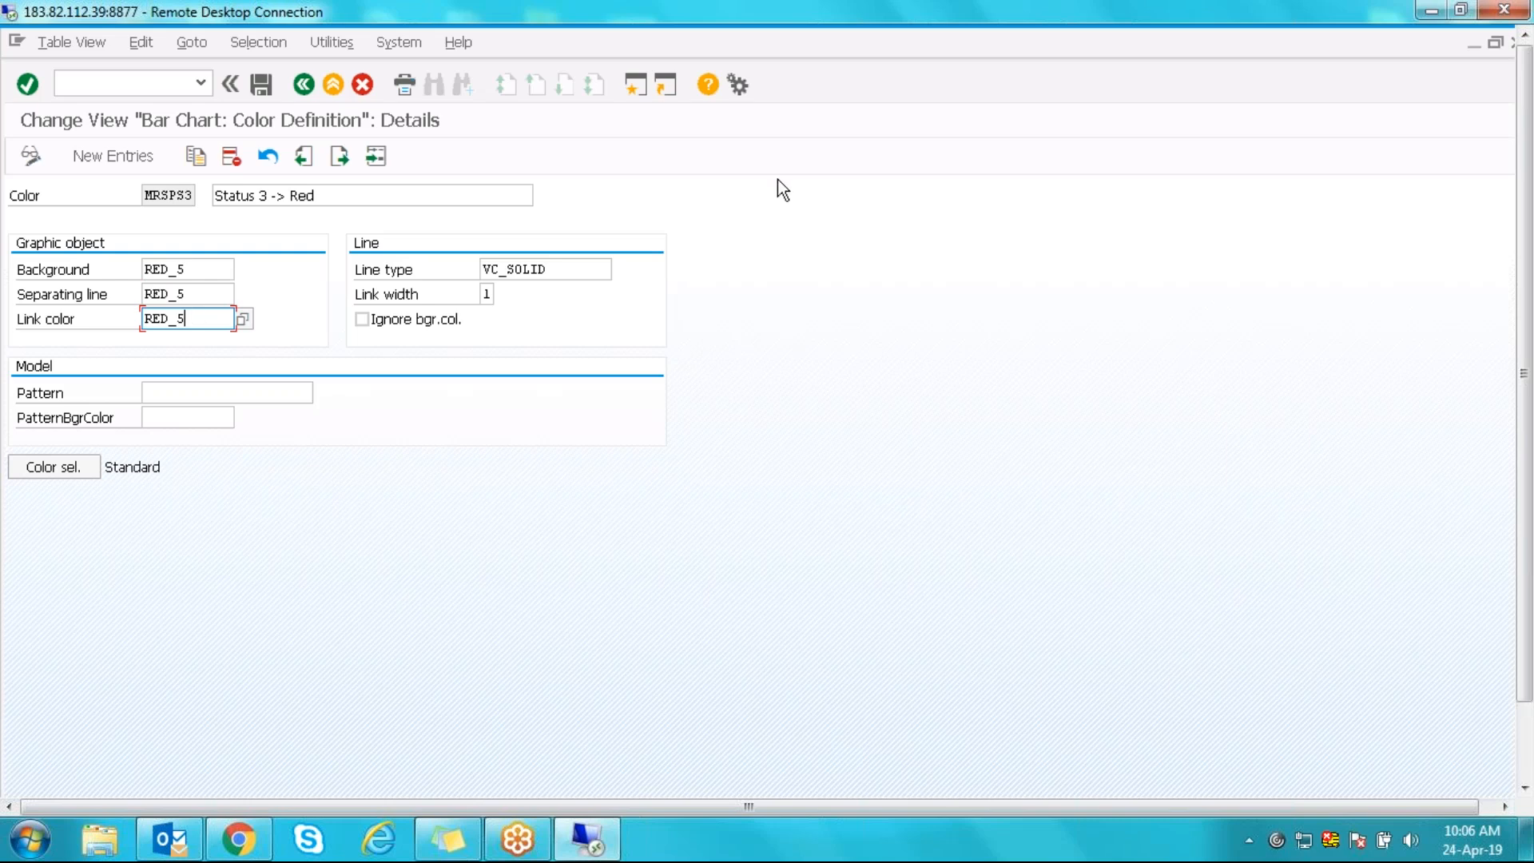
{"action": "left_click", "coordinate": [567, 269]}
- Browse the line types Dotted and Invisible, cancel leaving VC_SOLID, and return to the colour list
{"action": "left_click", "coordinate": [621, 269]}
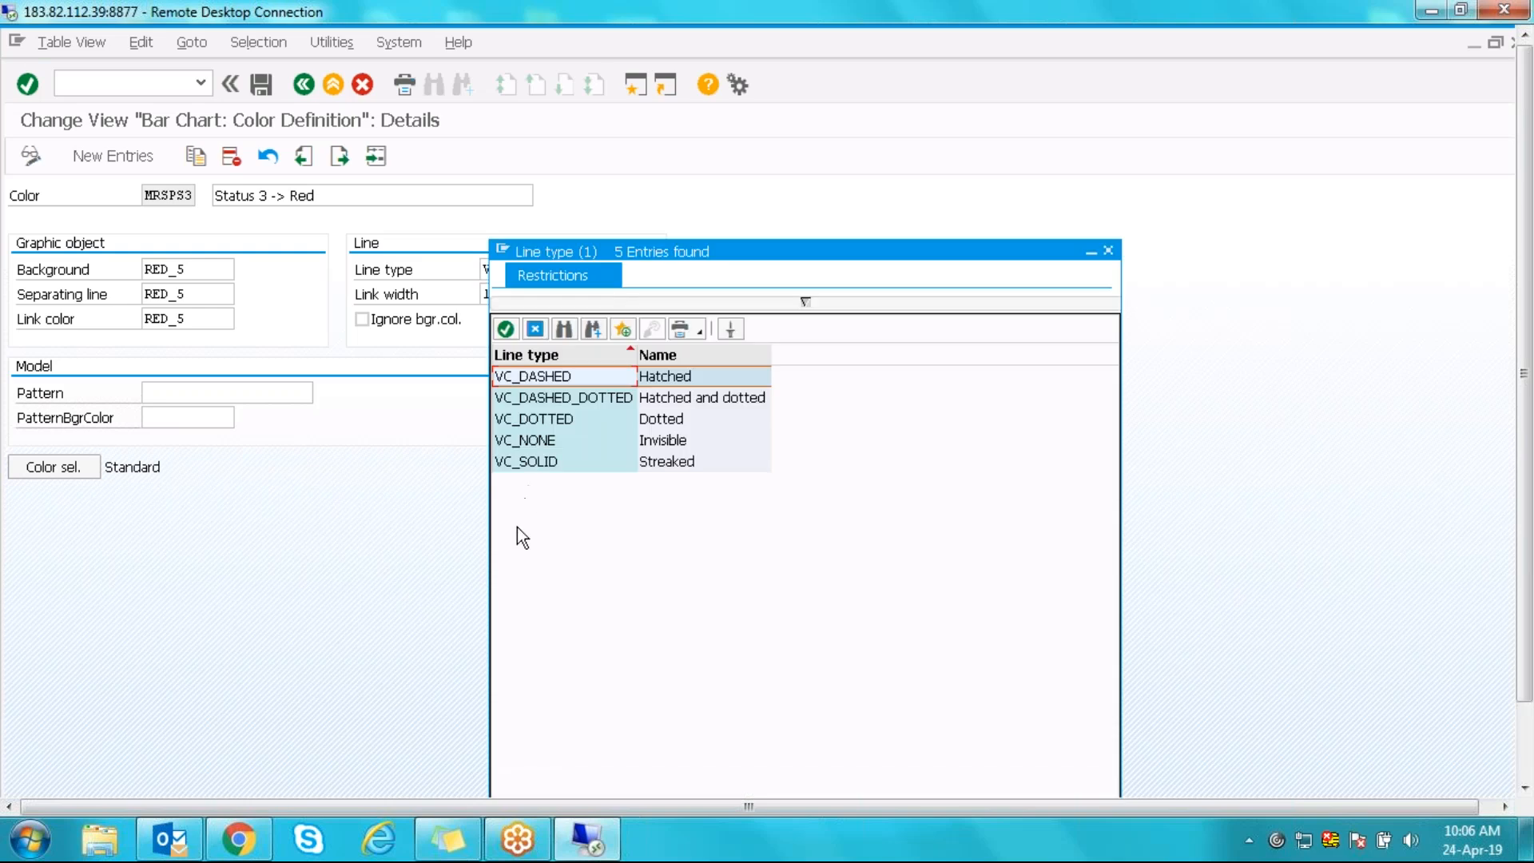
{"action": "left_click", "coordinate": [665, 422]}
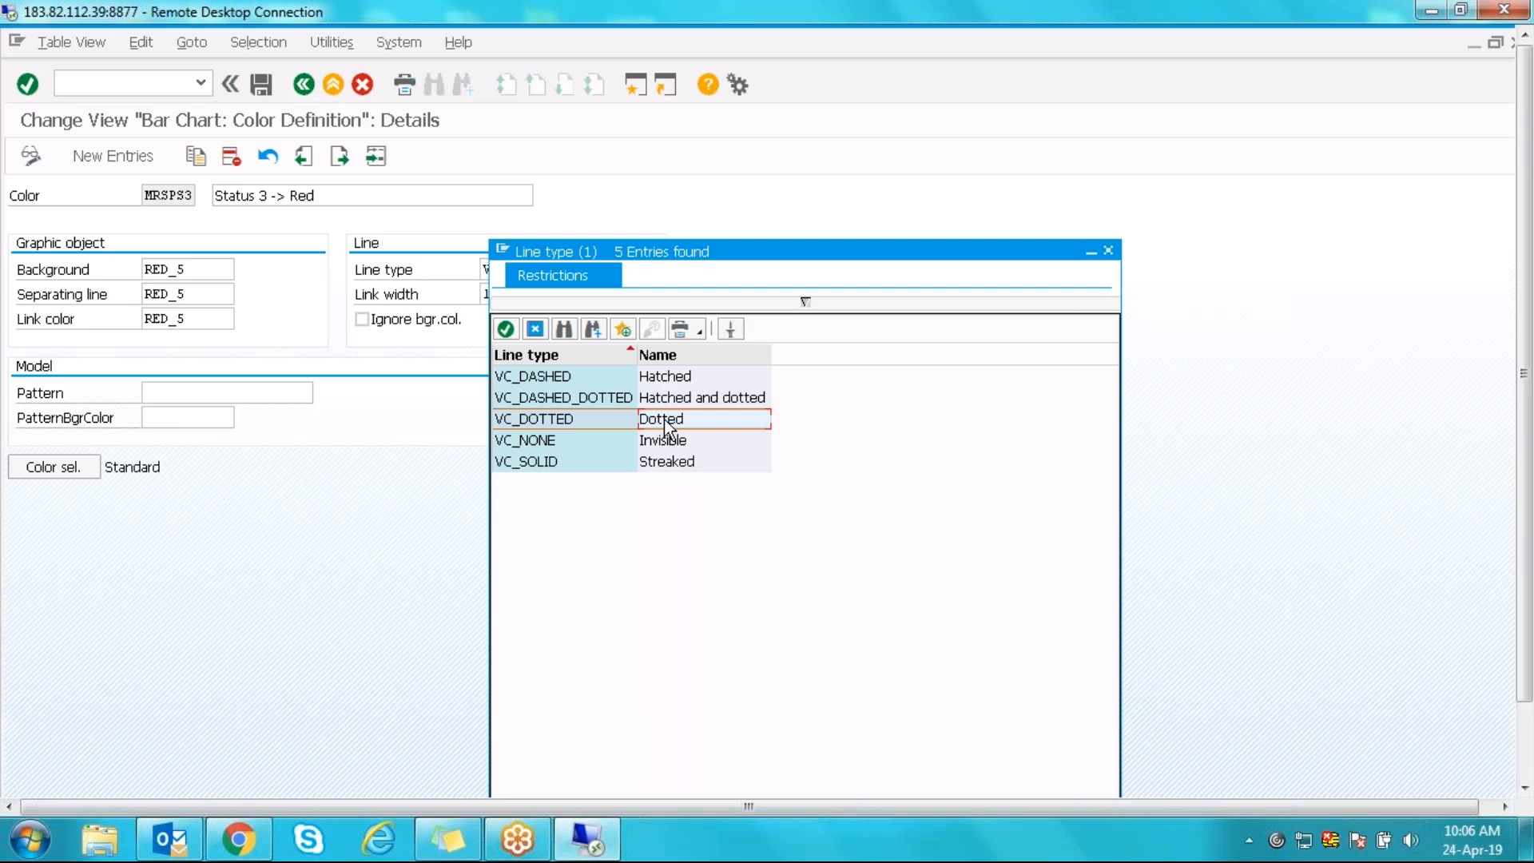
{"action": "left_click", "coordinate": [643, 441]}
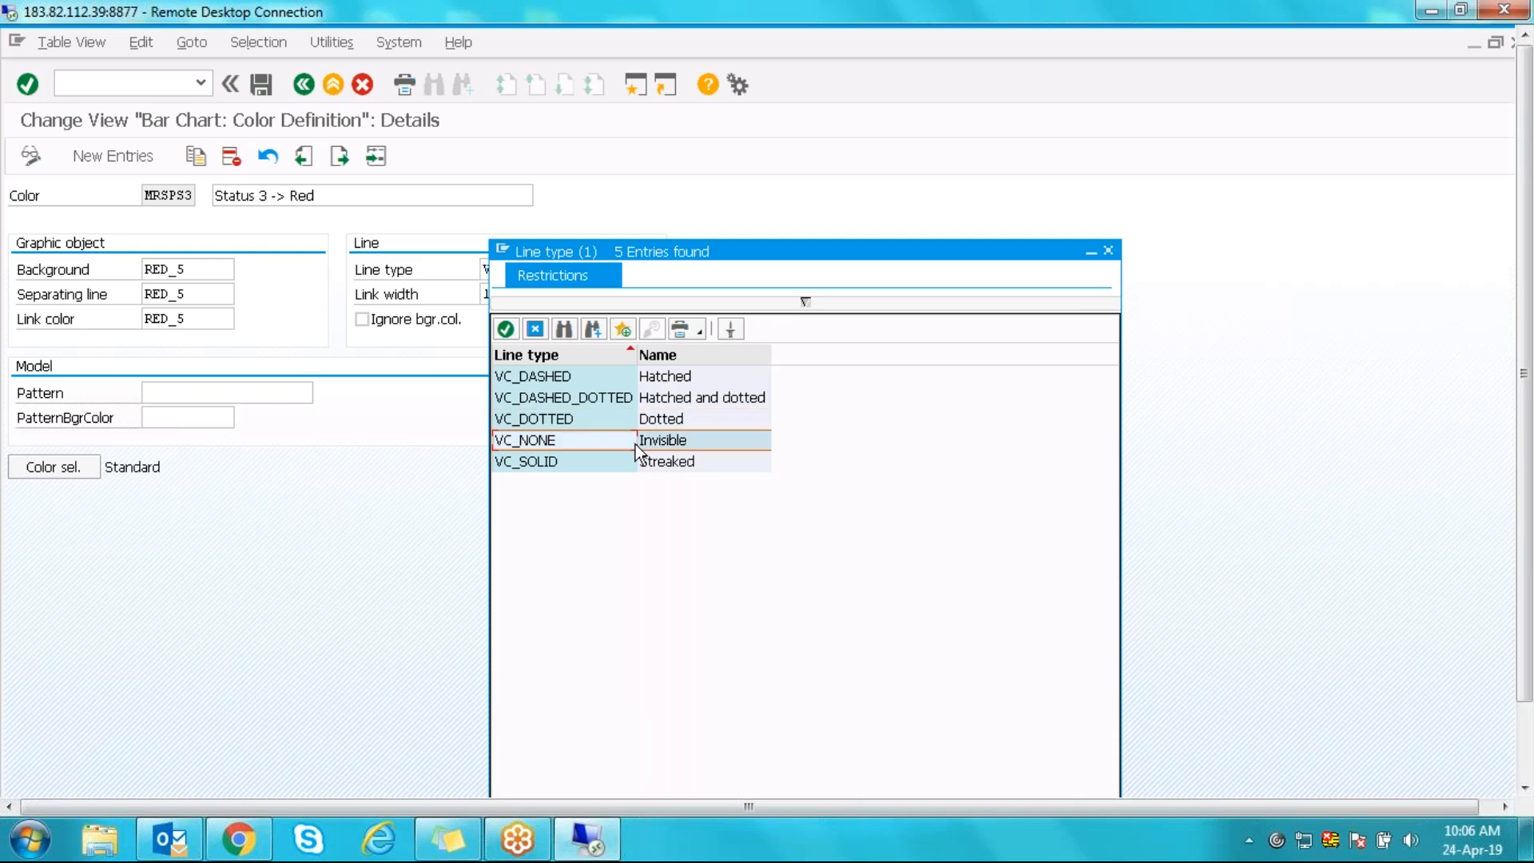
{"action": "left_click", "coordinate": [535, 330]}
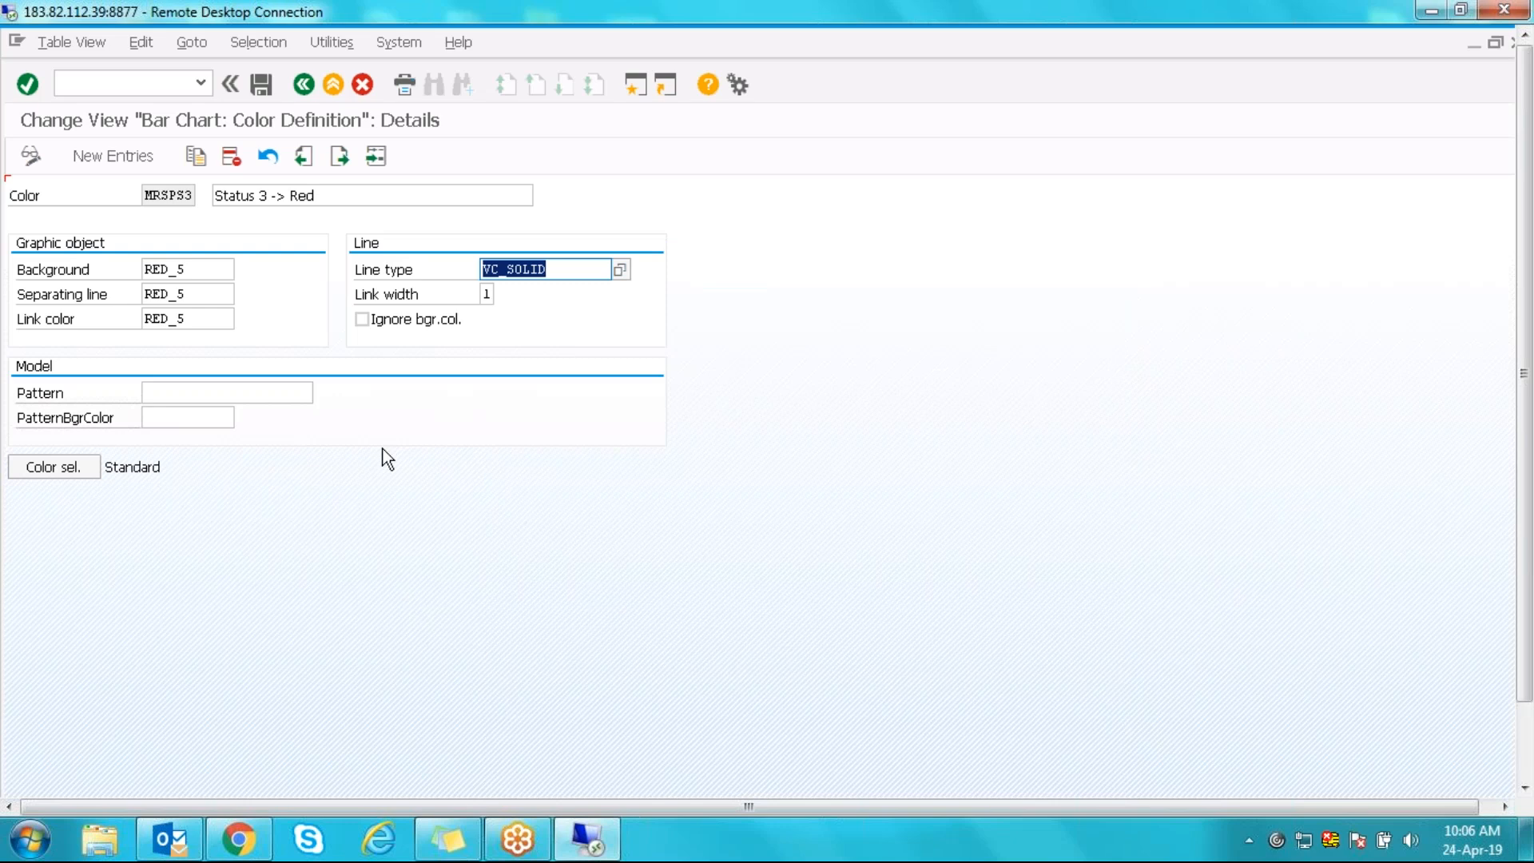
{"action": "left_click", "coordinate": [195, 270]}
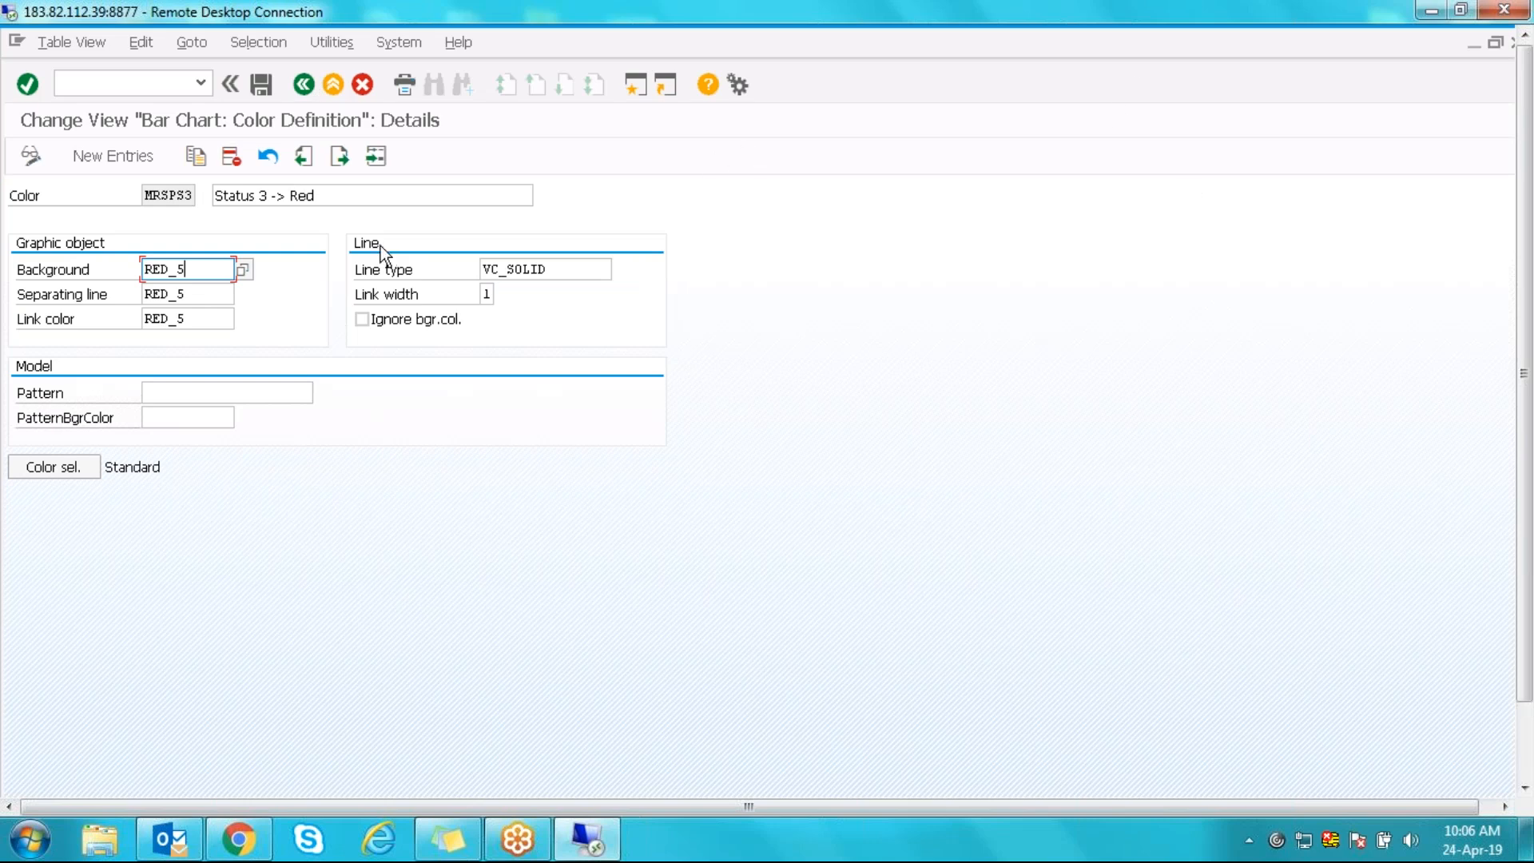
{"action": "left_click", "coordinate": [305, 84]}
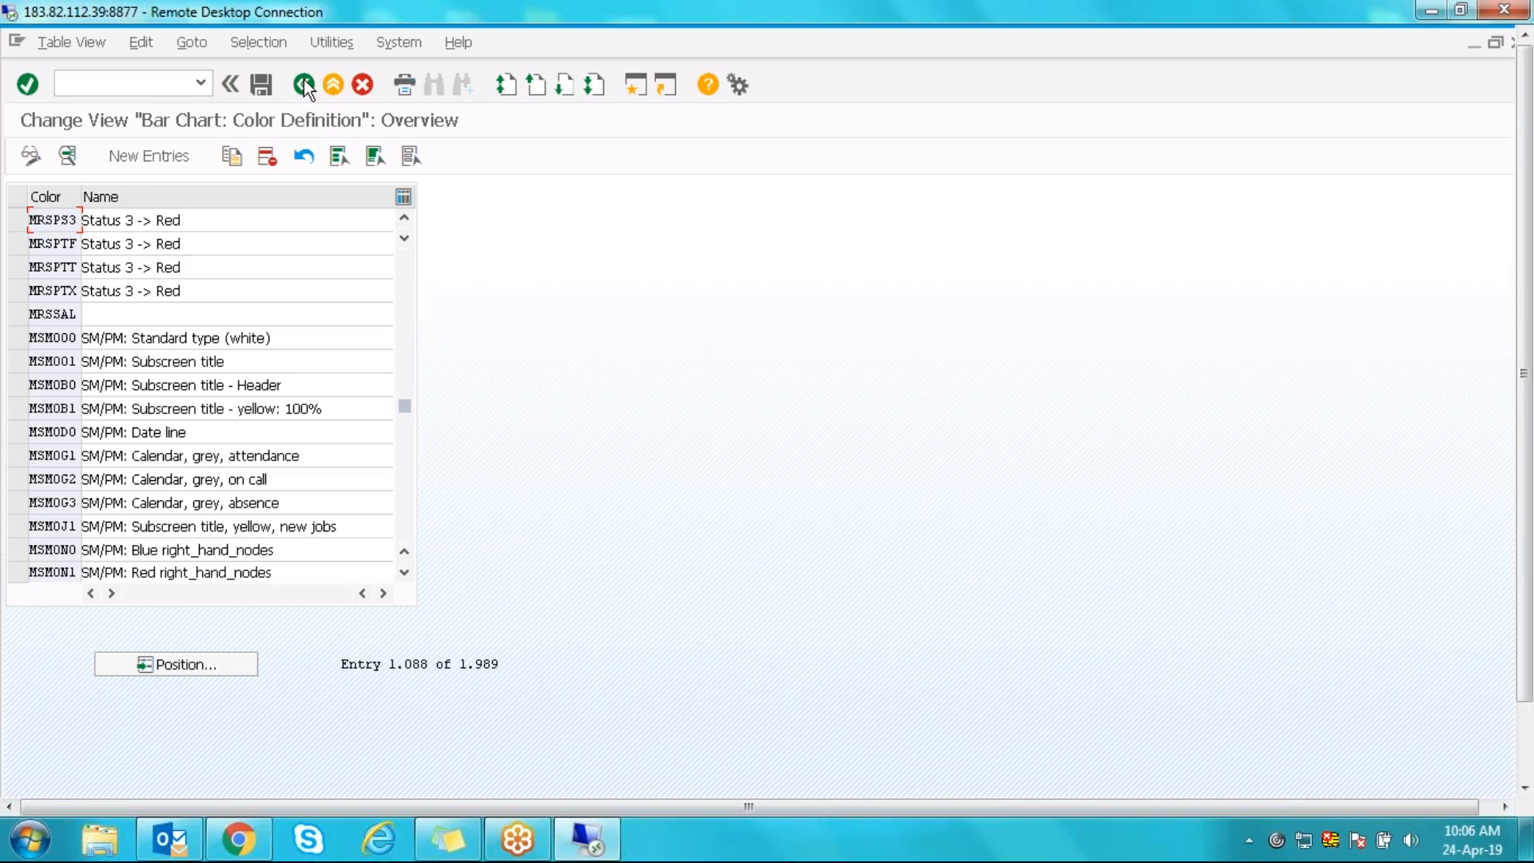
- From Collision (Red), look up form MRSPBJ 'Relationships' in the form definitions and view its details
{"action": "left_click", "coordinate": [304, 84]}
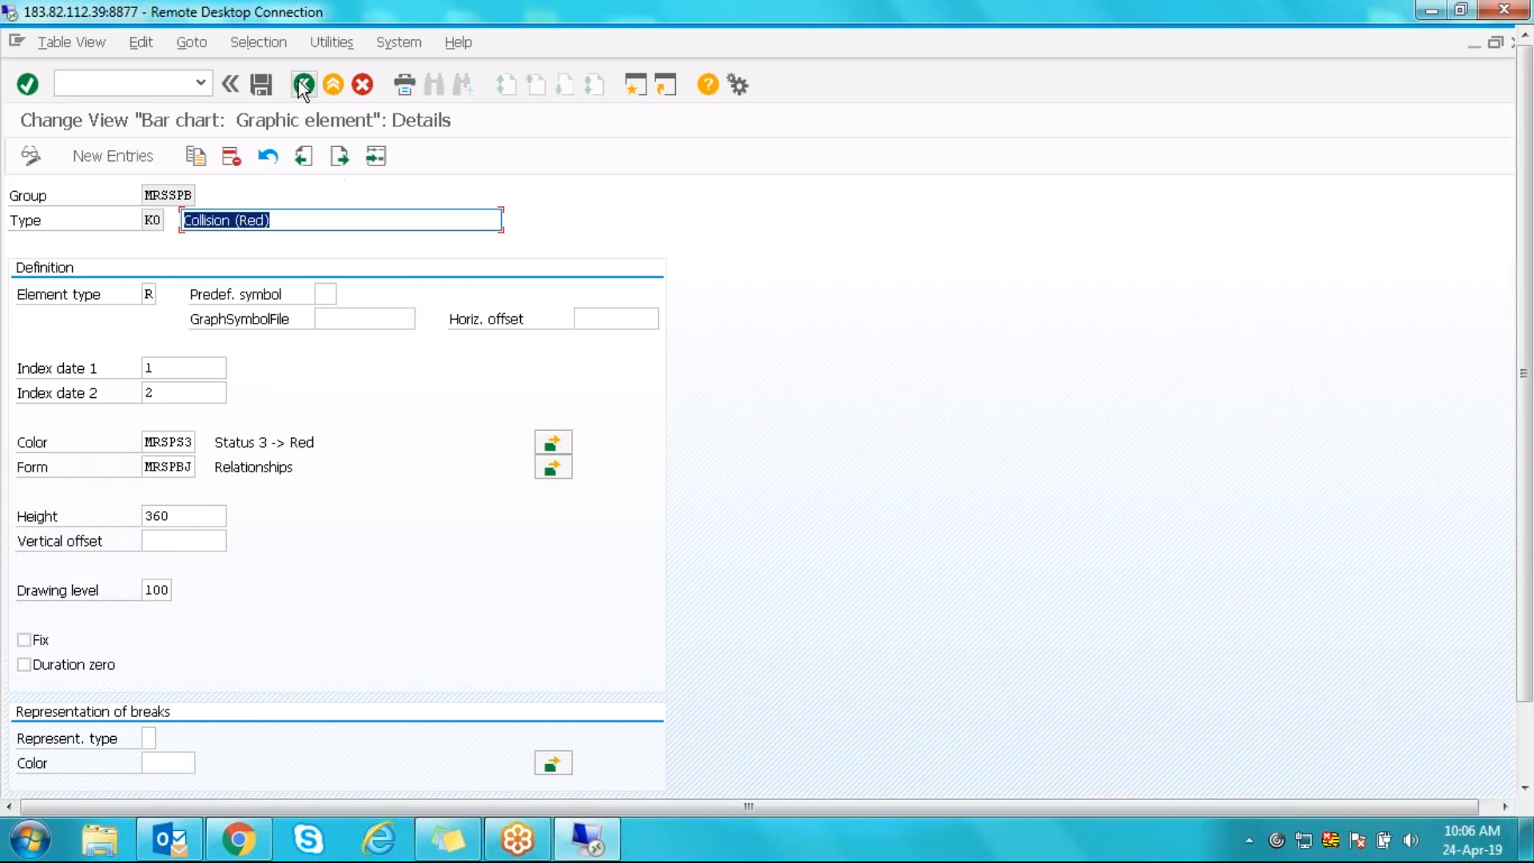
{"action": "left_click_drag", "start_coordinate": [146, 469], "coordinate": [217, 475]}
{"action": "key", "text": "ctrl+c"}
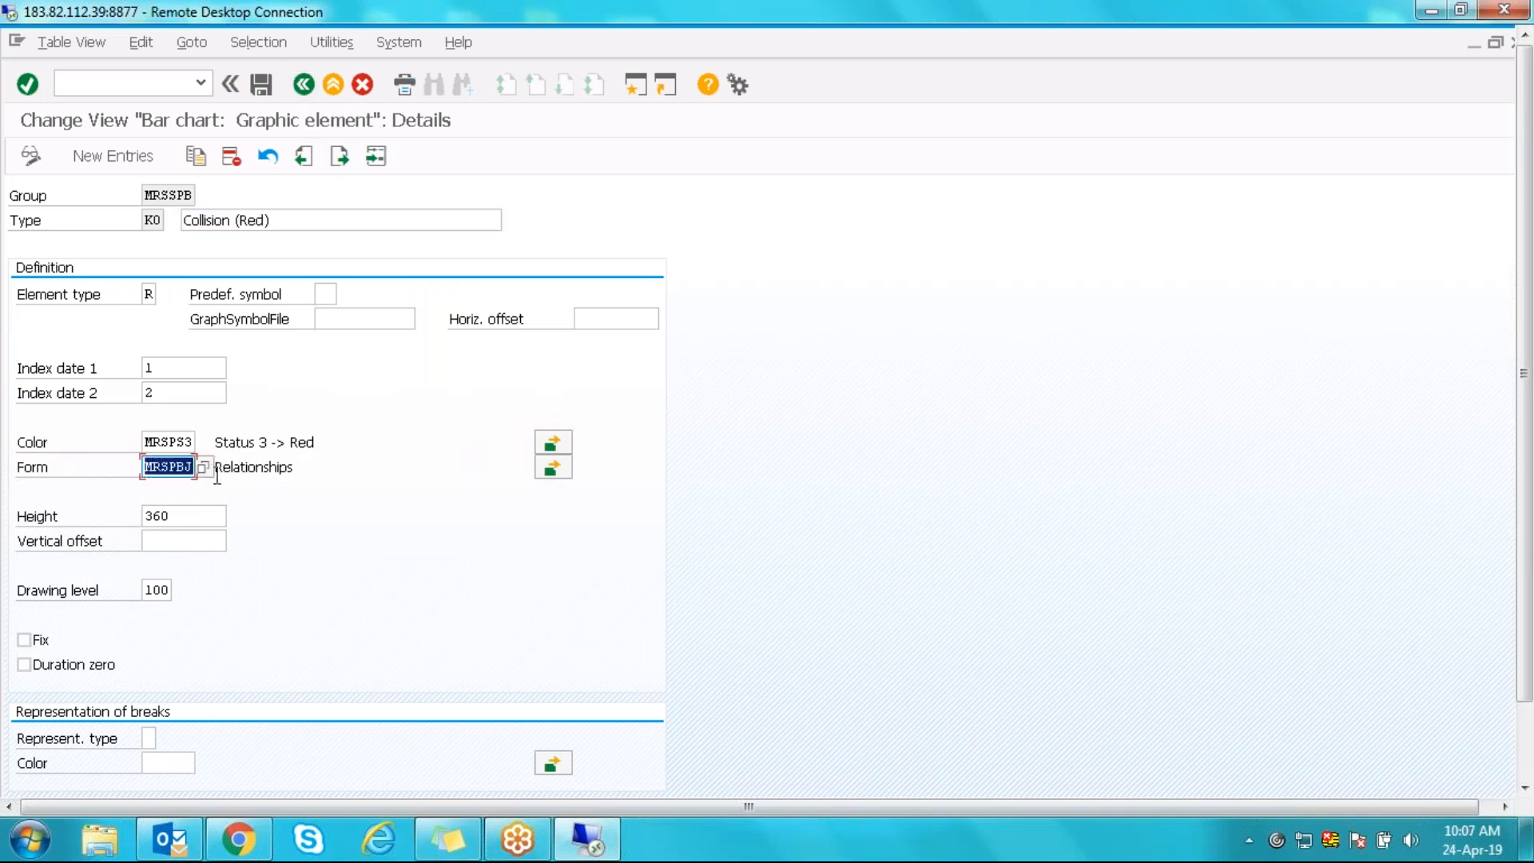
{"action": "left_click", "coordinate": [310, 611]}
{"action": "left_click", "coordinate": [558, 470]}
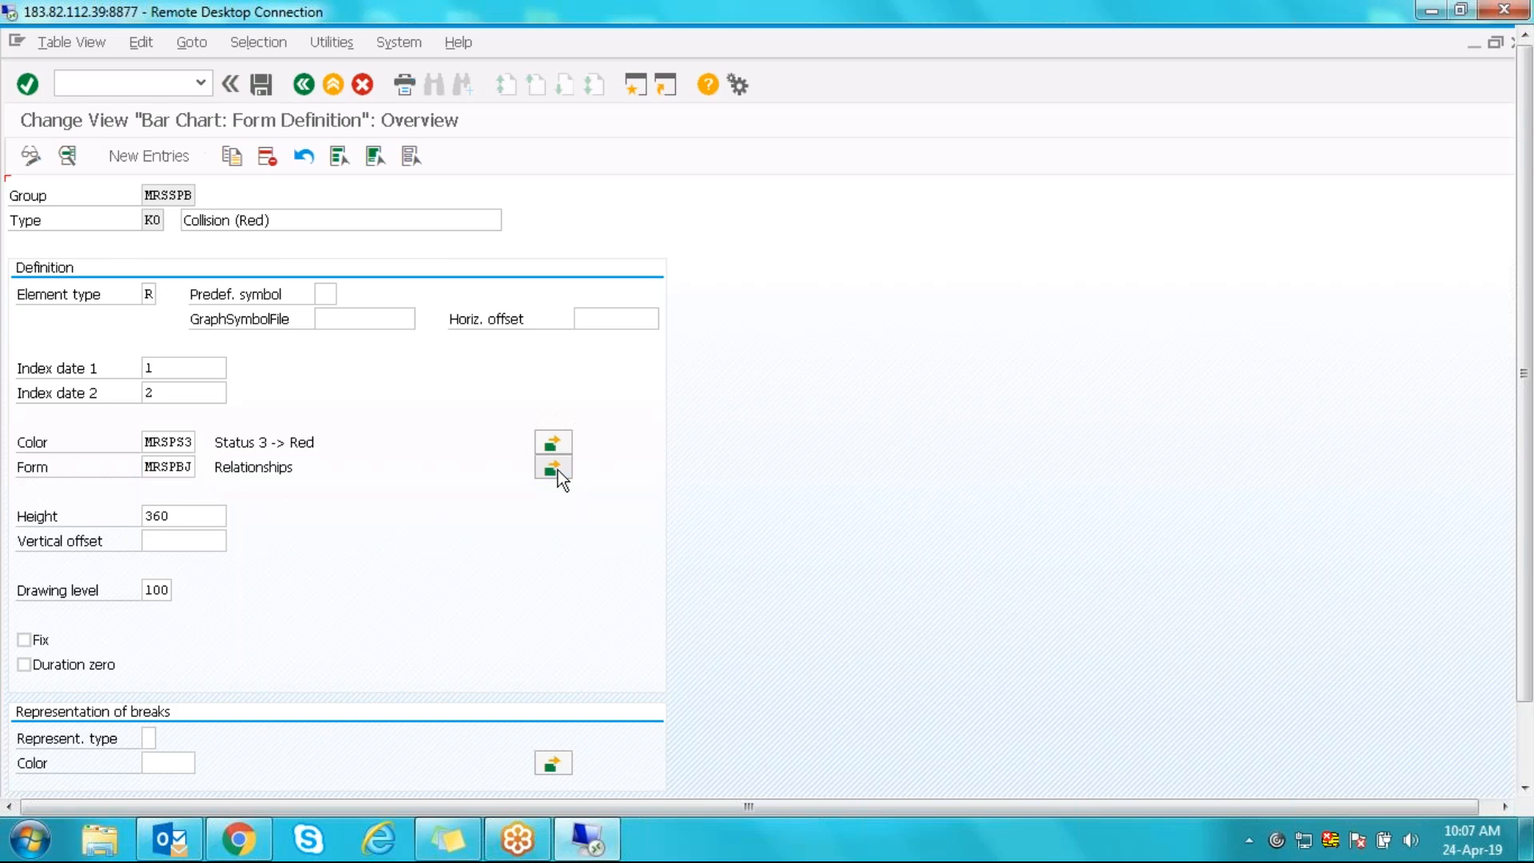
{"action": "left_click", "coordinate": [204, 697]}
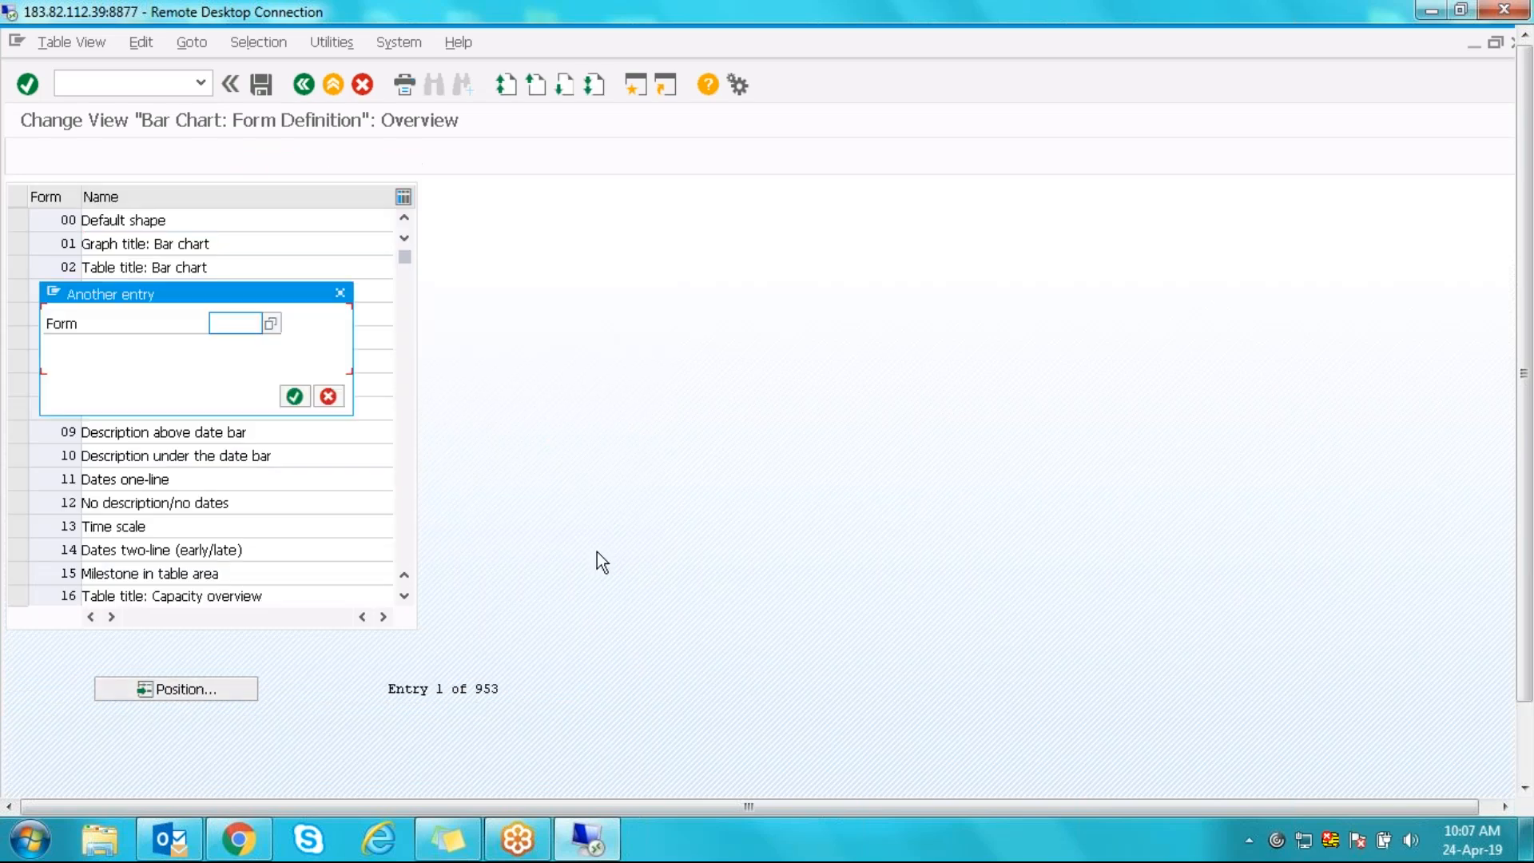
{"action": "key", "text": "ctrl+v"}
{"action": "key", "text": "Return"}
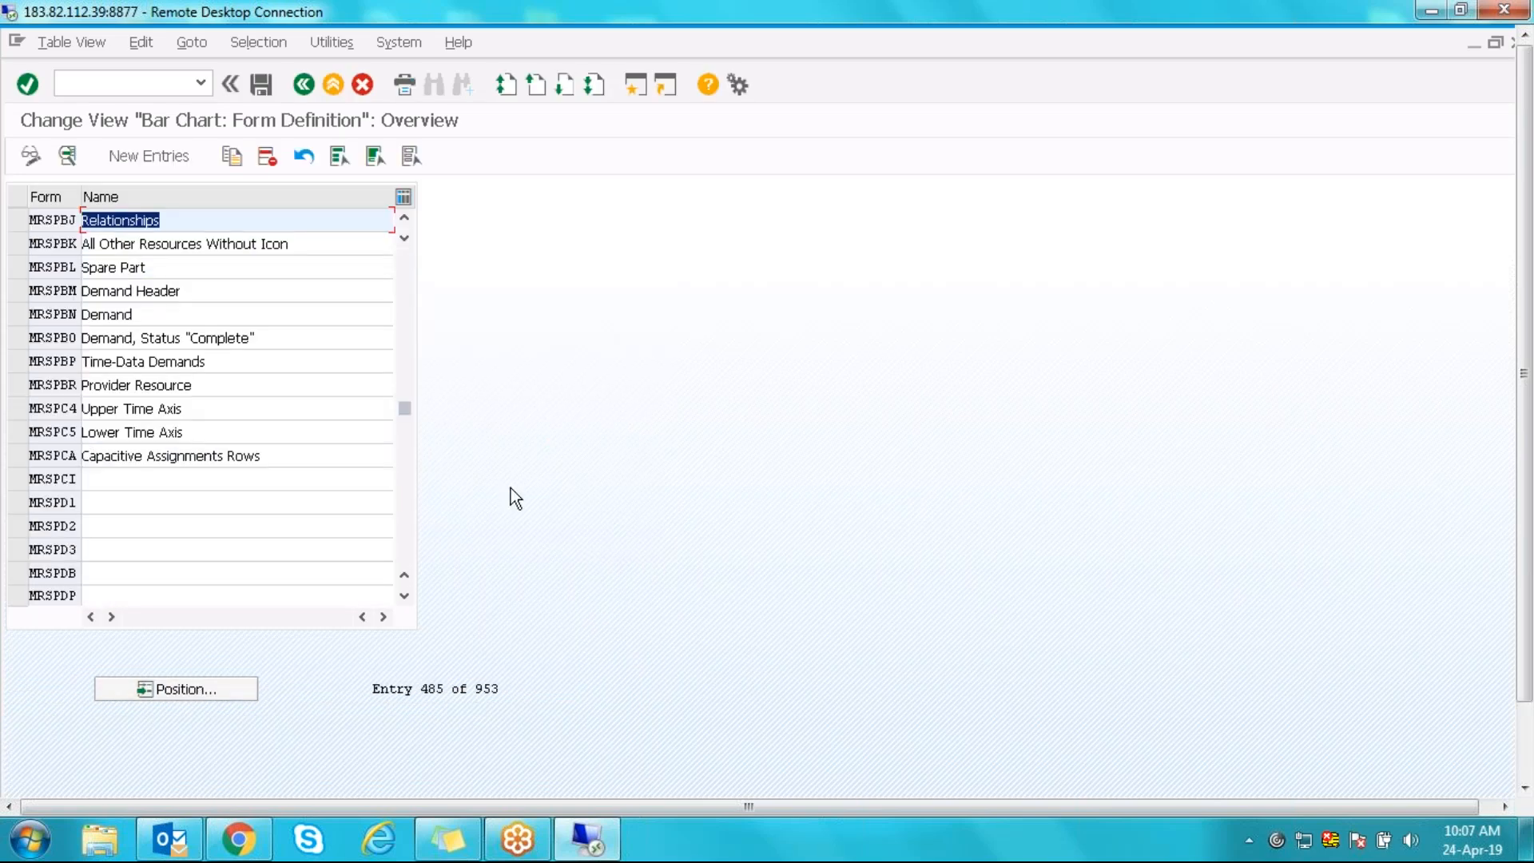
{"action": "left_click", "coordinate": [57, 220]}
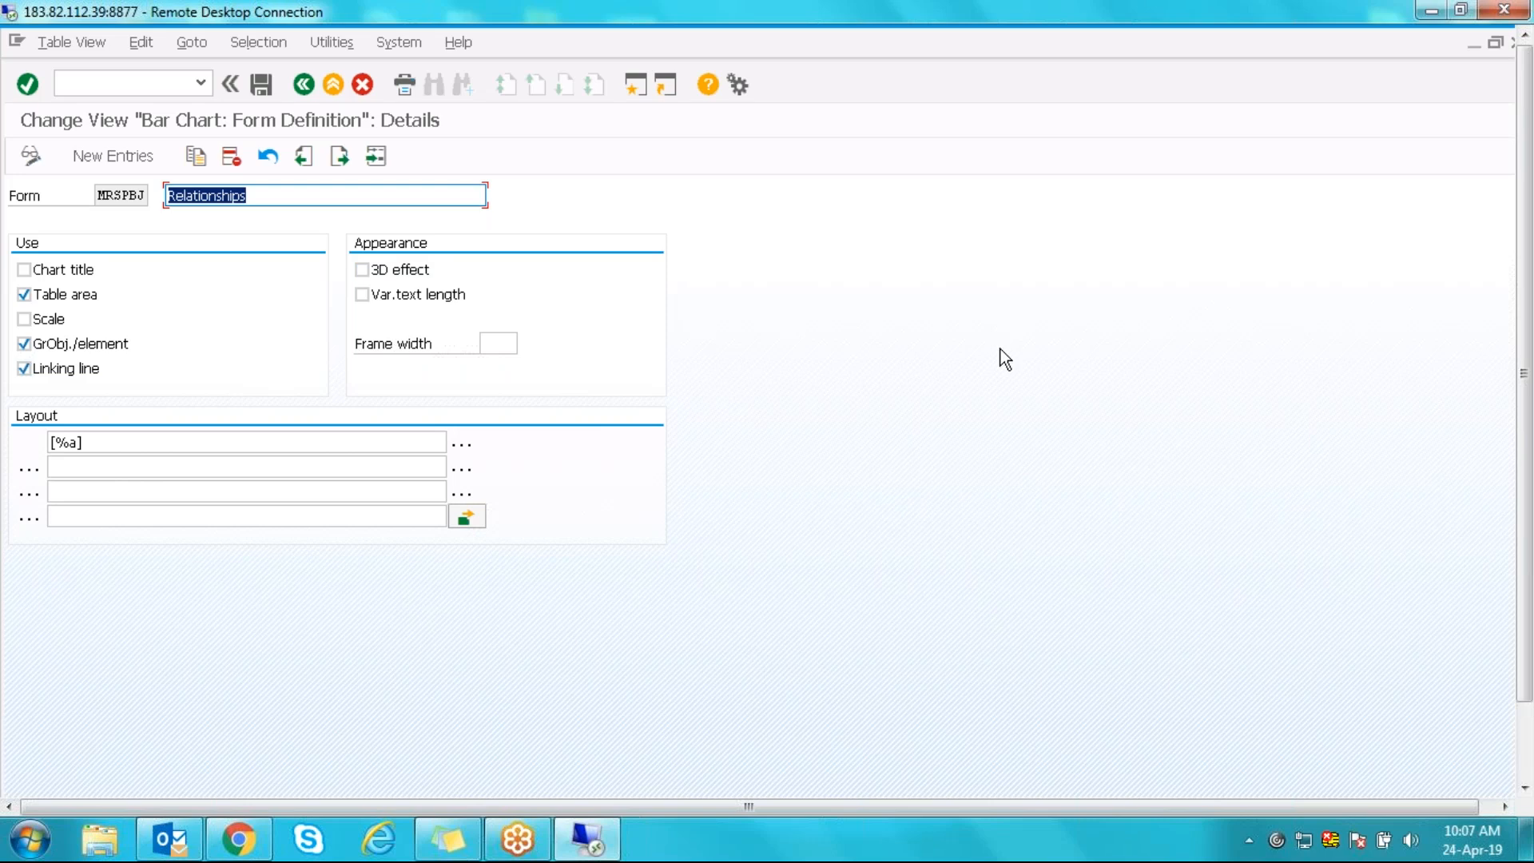
{"action": "left_click", "coordinate": [304, 84]}
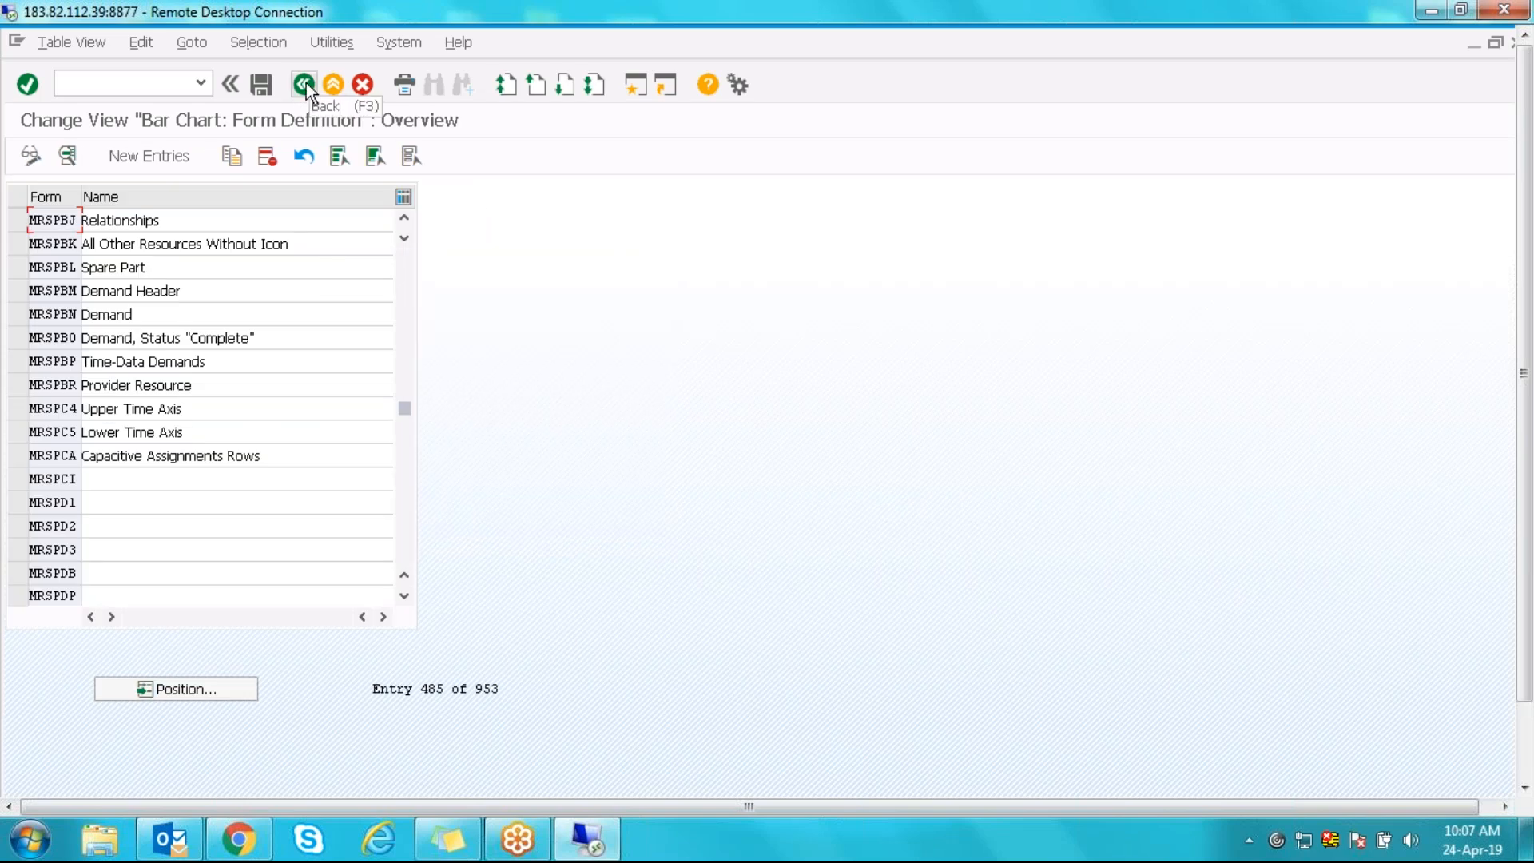
- Go back to the graphic element list and scroll up to the 00 Standard entry
{"action": "left_click", "coordinate": [305, 83]}
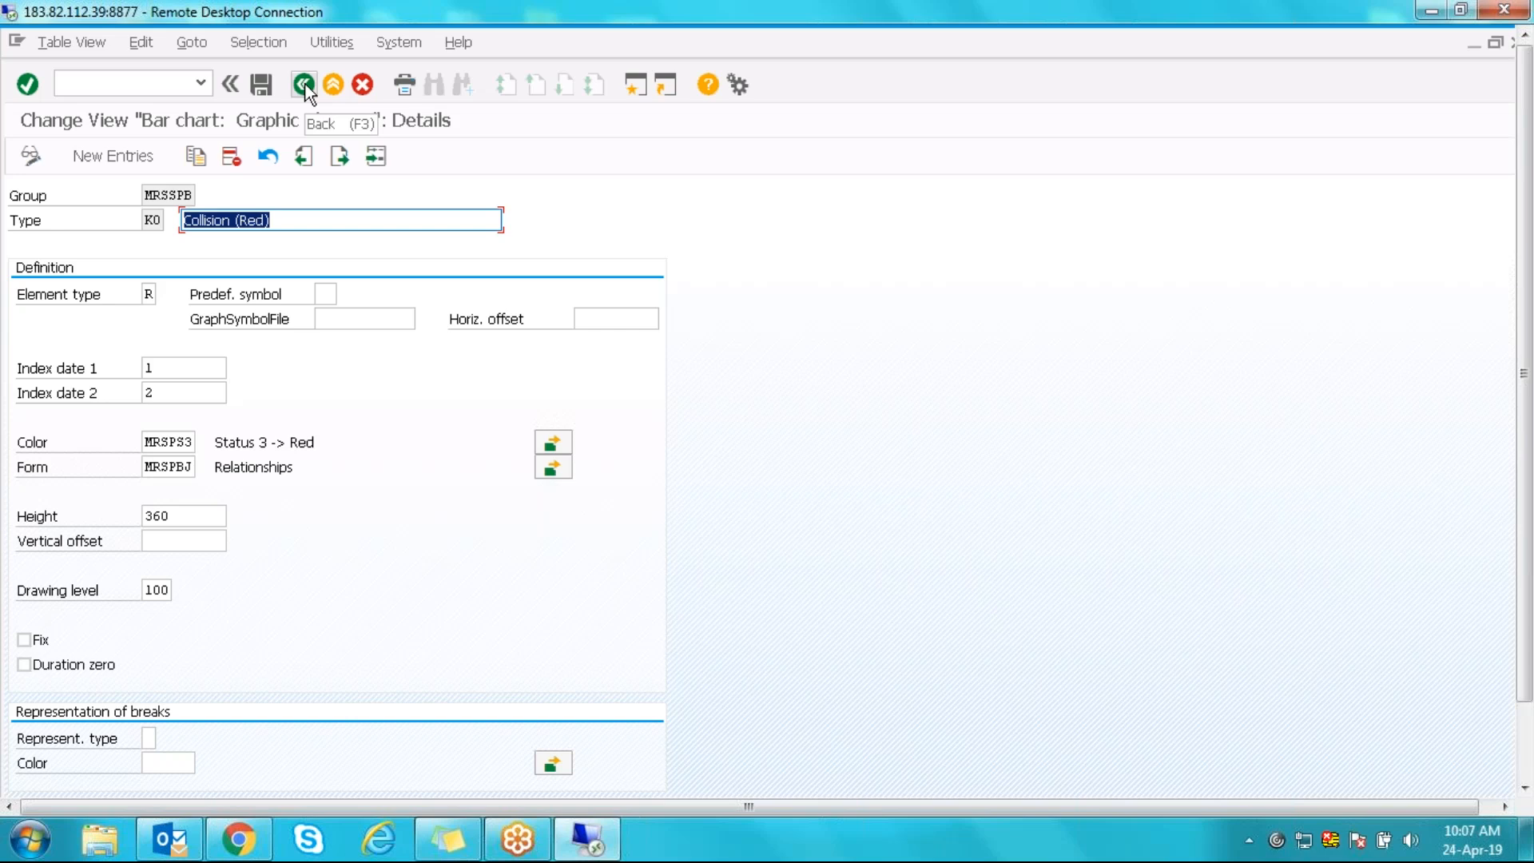
{"action": "left_click", "coordinate": [305, 85]}
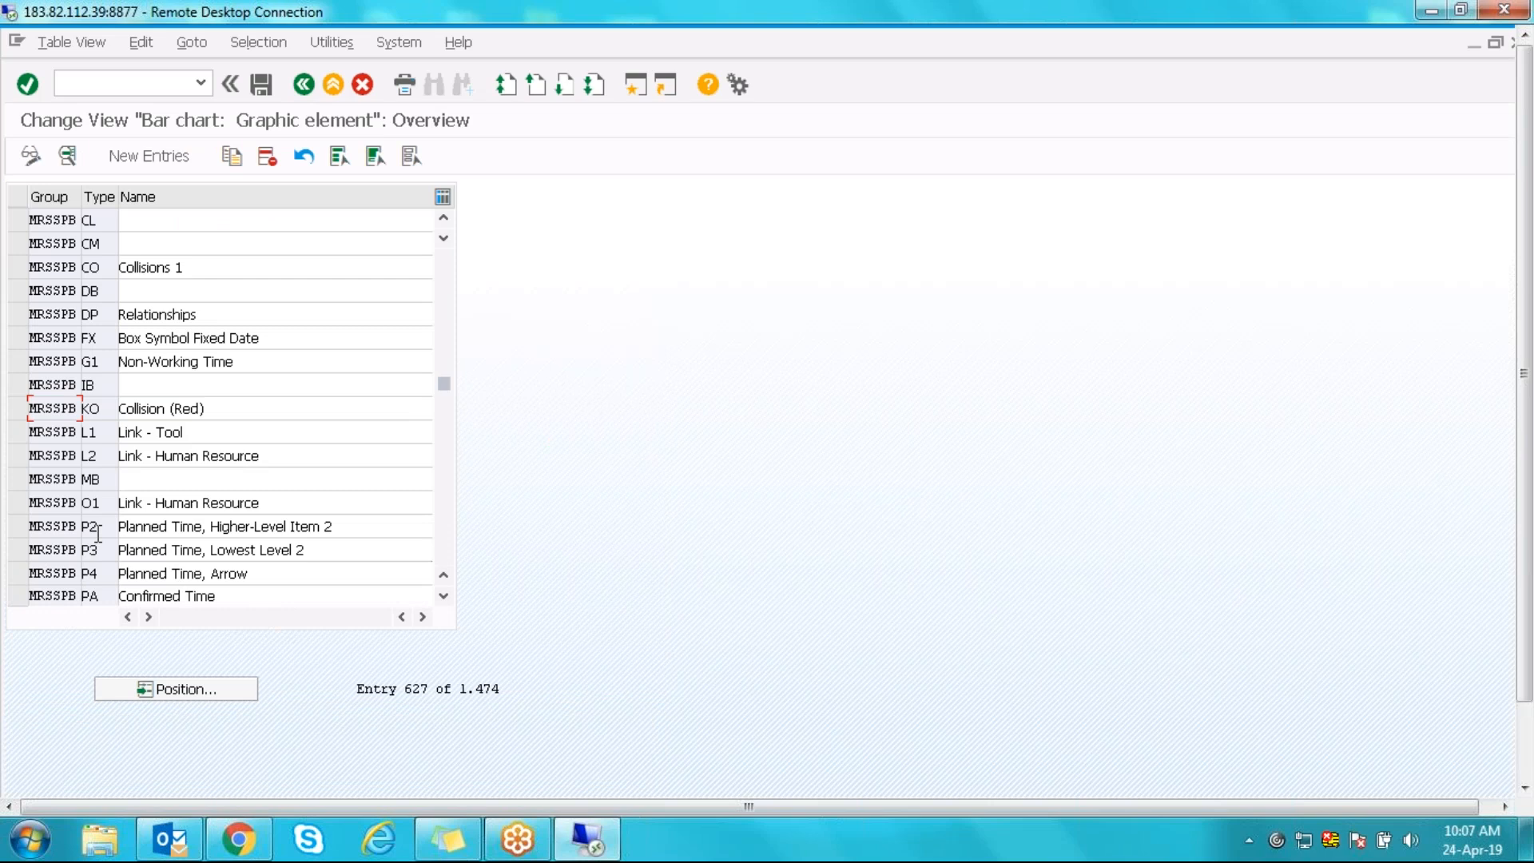
{"action": "scroll", "coordinate": [98, 534], "scroll_direction": "down", "scroll_amount": 2}
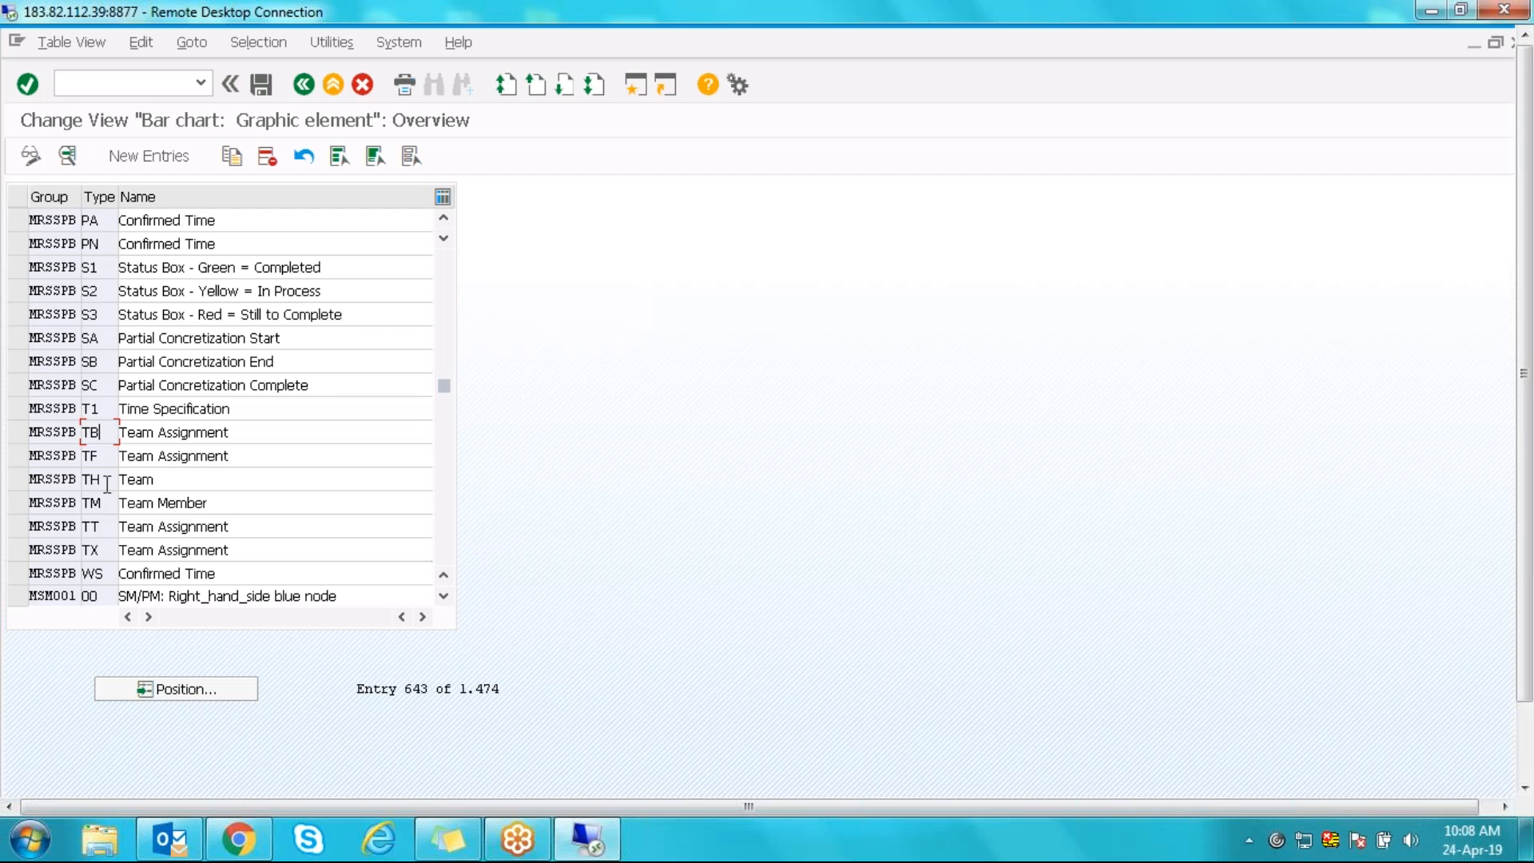
{"action": "scroll", "coordinate": [107, 485], "scroll_direction": "up", "scroll_amount": 5}
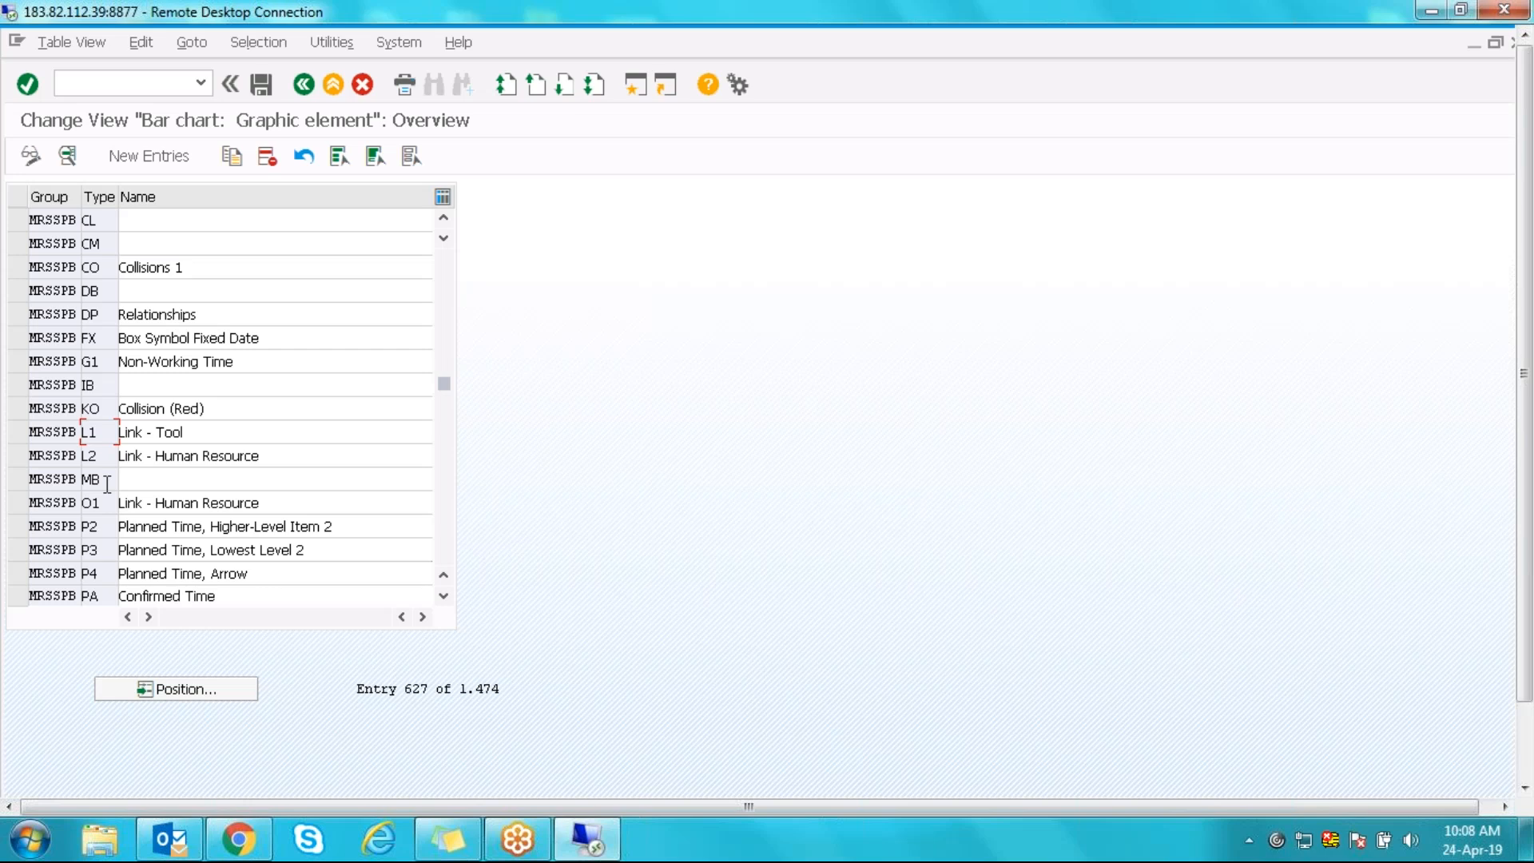
{"action": "scroll", "coordinate": [107, 485], "scroll_direction": "up", "scroll_amount": 5}
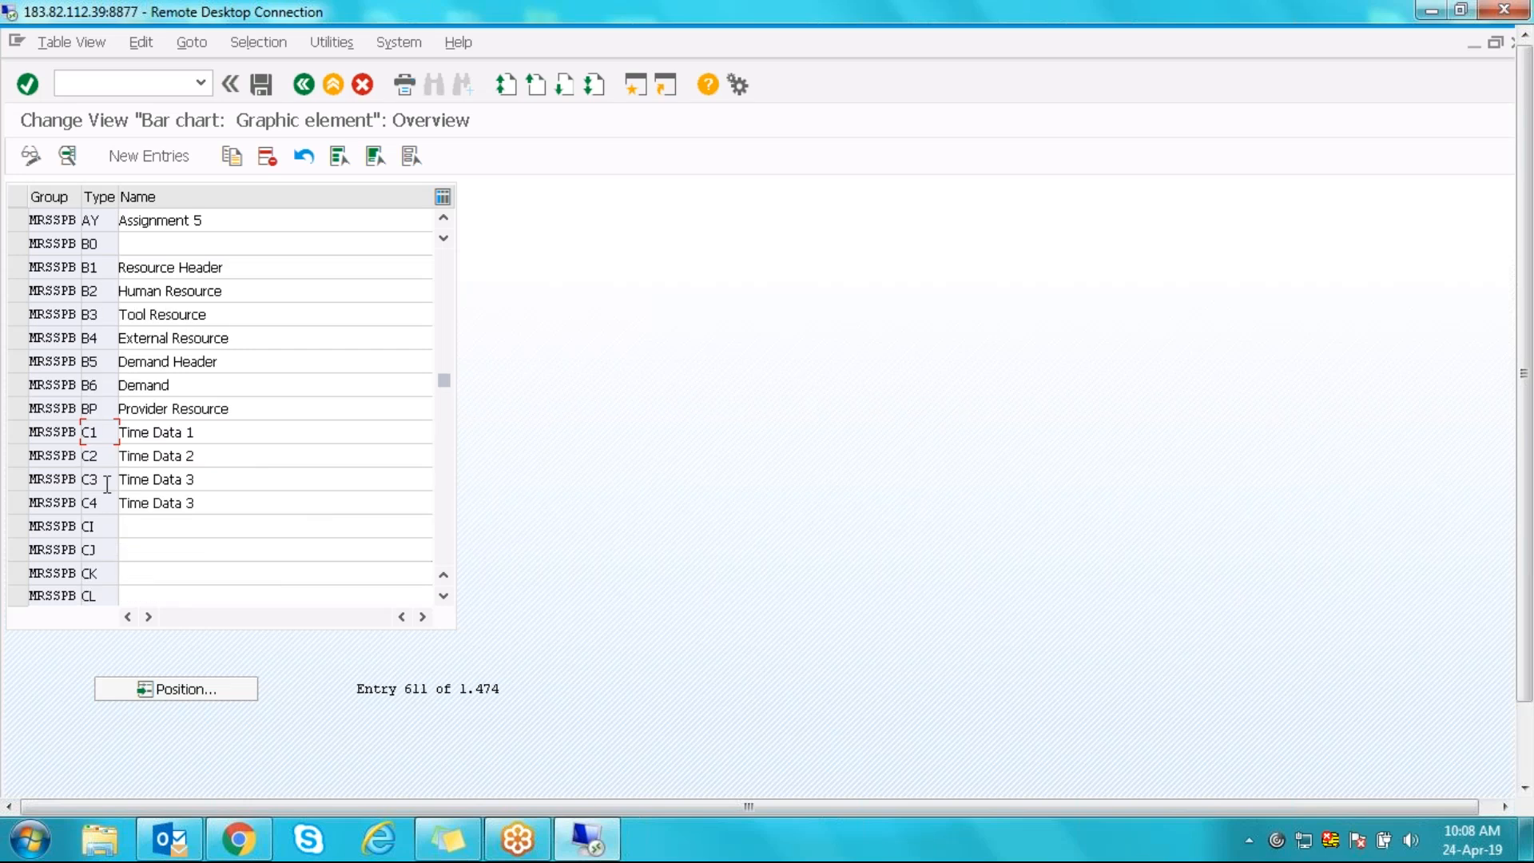
{"action": "scroll", "coordinate": [107, 485], "scroll_direction": "up", "scroll_amount": 5}
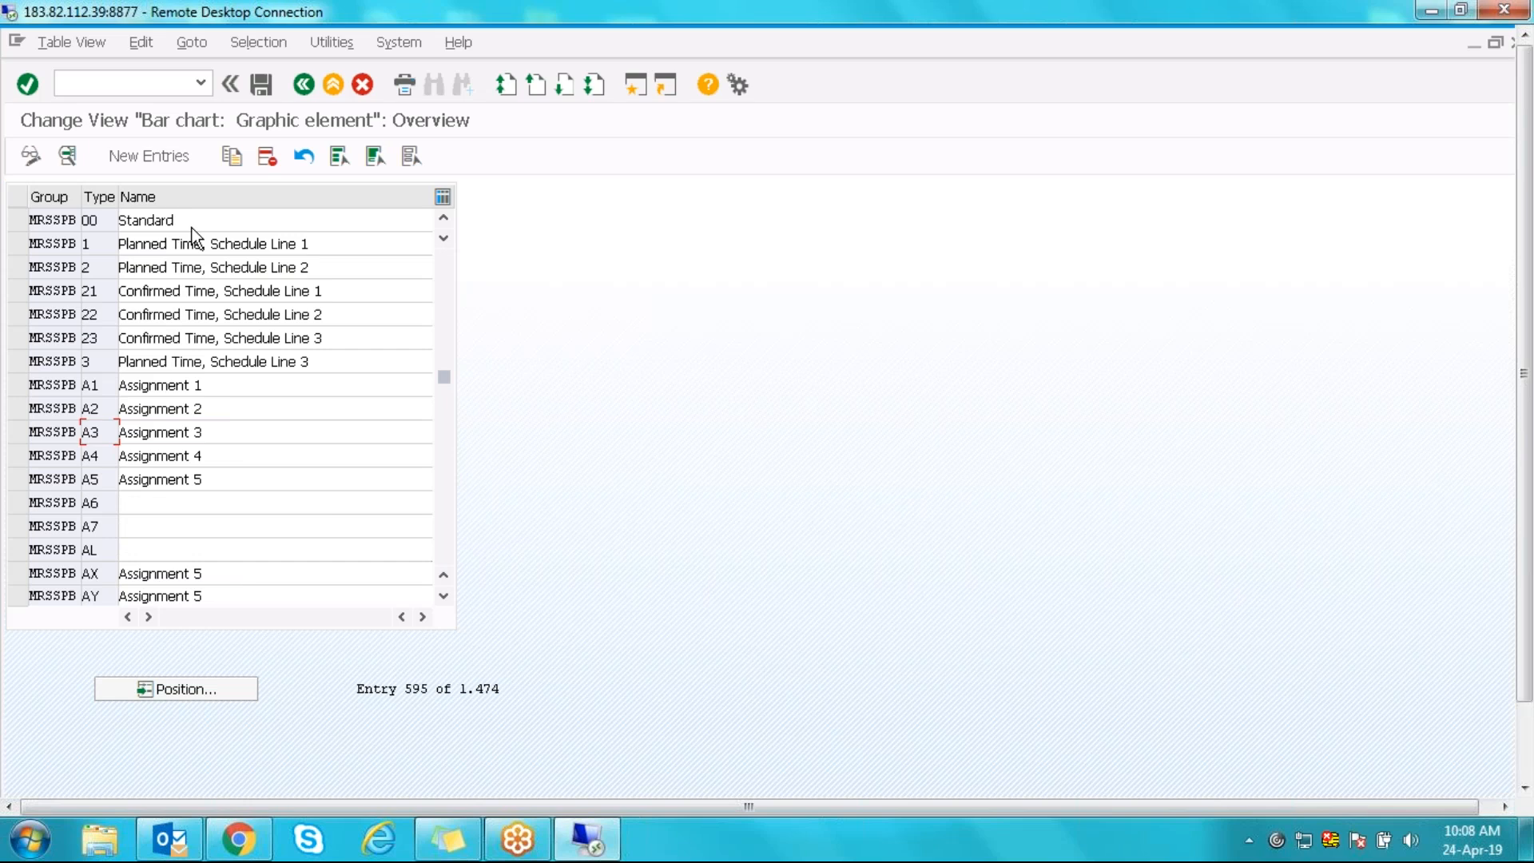
{"action": "left_click", "coordinate": [102, 220]}
- Open a new session and enter the partial transaction code /MRSS/PLBO in the command field
{"action": "left_click", "coordinate": [635, 86]}
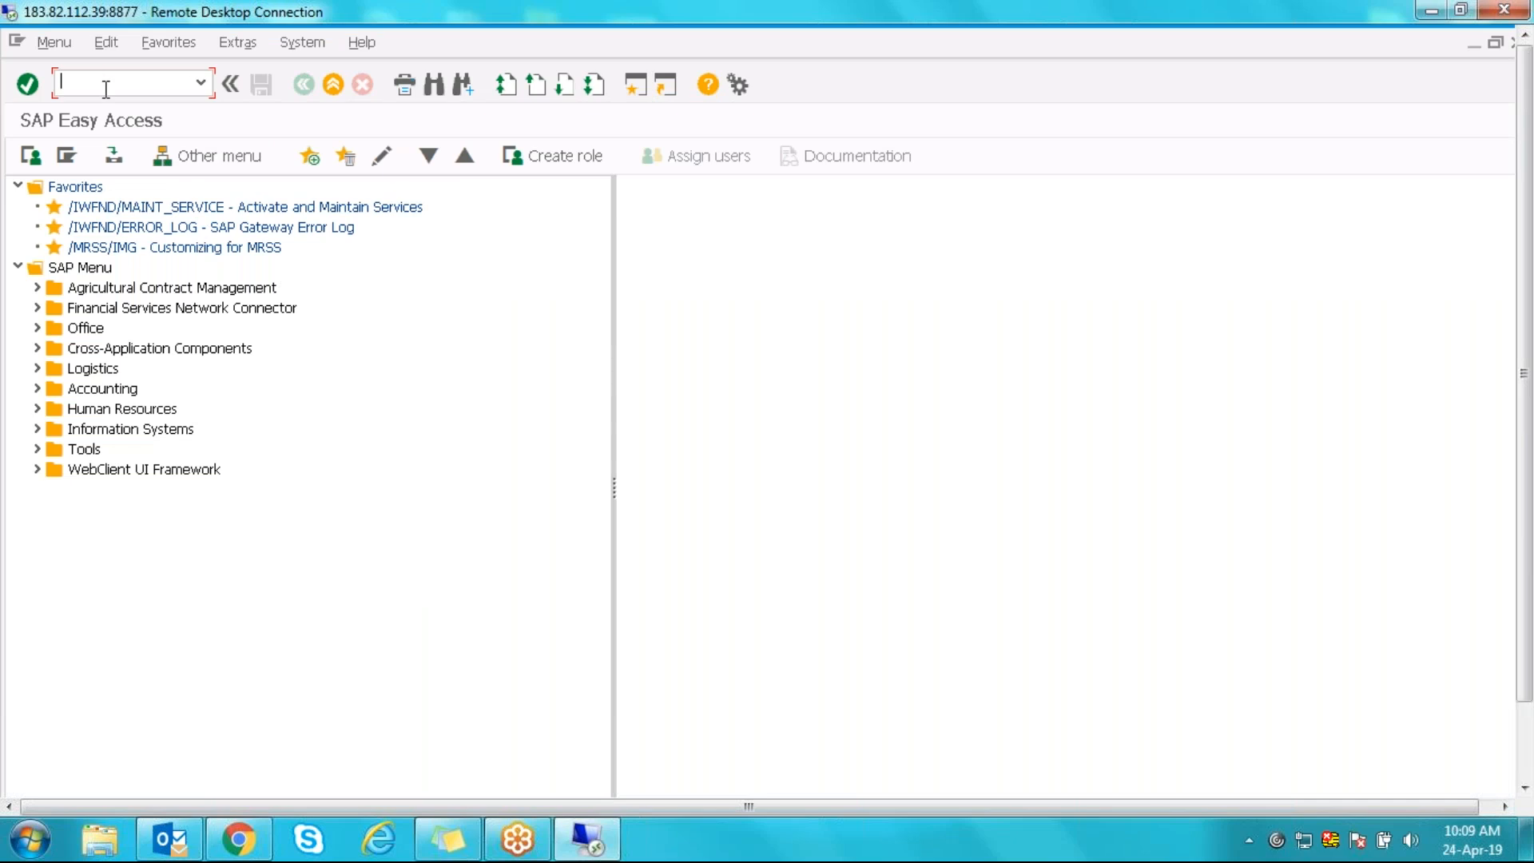
{"action": "type", "text": "/MRSS/PB"}
{"action": "key", "text": "BackSpace"}
{"action": "type", "text": "LBO"}
{"action": "key", "text": "Return"}
- Browse from Computer to New Volume (E:)\MRS and open '3. MRS-Planning Board Settings'
{"action": "left_click", "coordinate": [1529, 843]}
{"action": "double_click", "coordinate": [35, 156]}
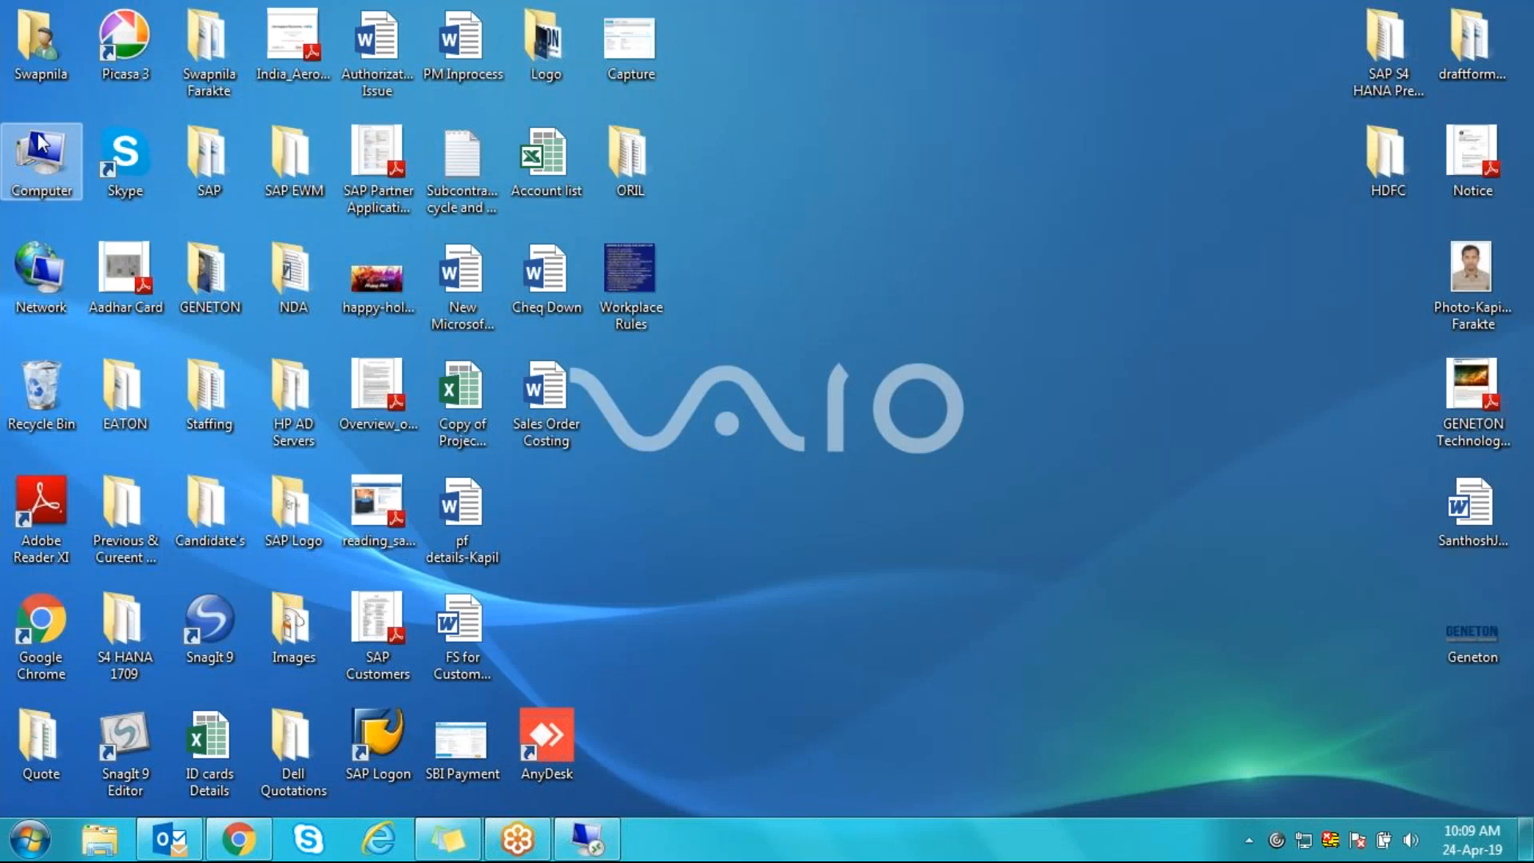
{"action": "double_click", "coordinate": [582, 167]}
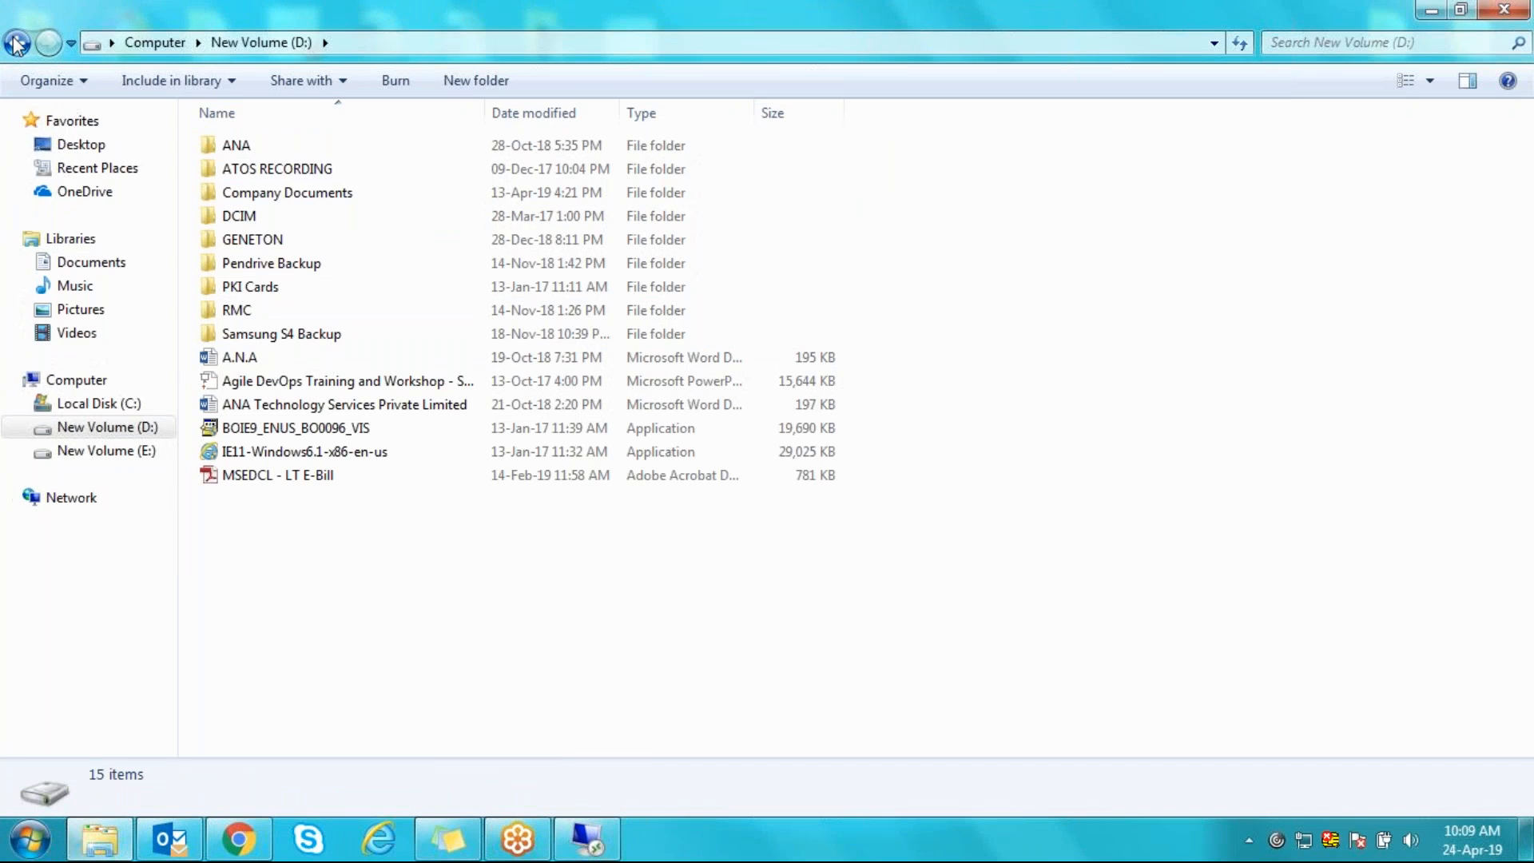
{"action": "left_click", "coordinate": [17, 43]}
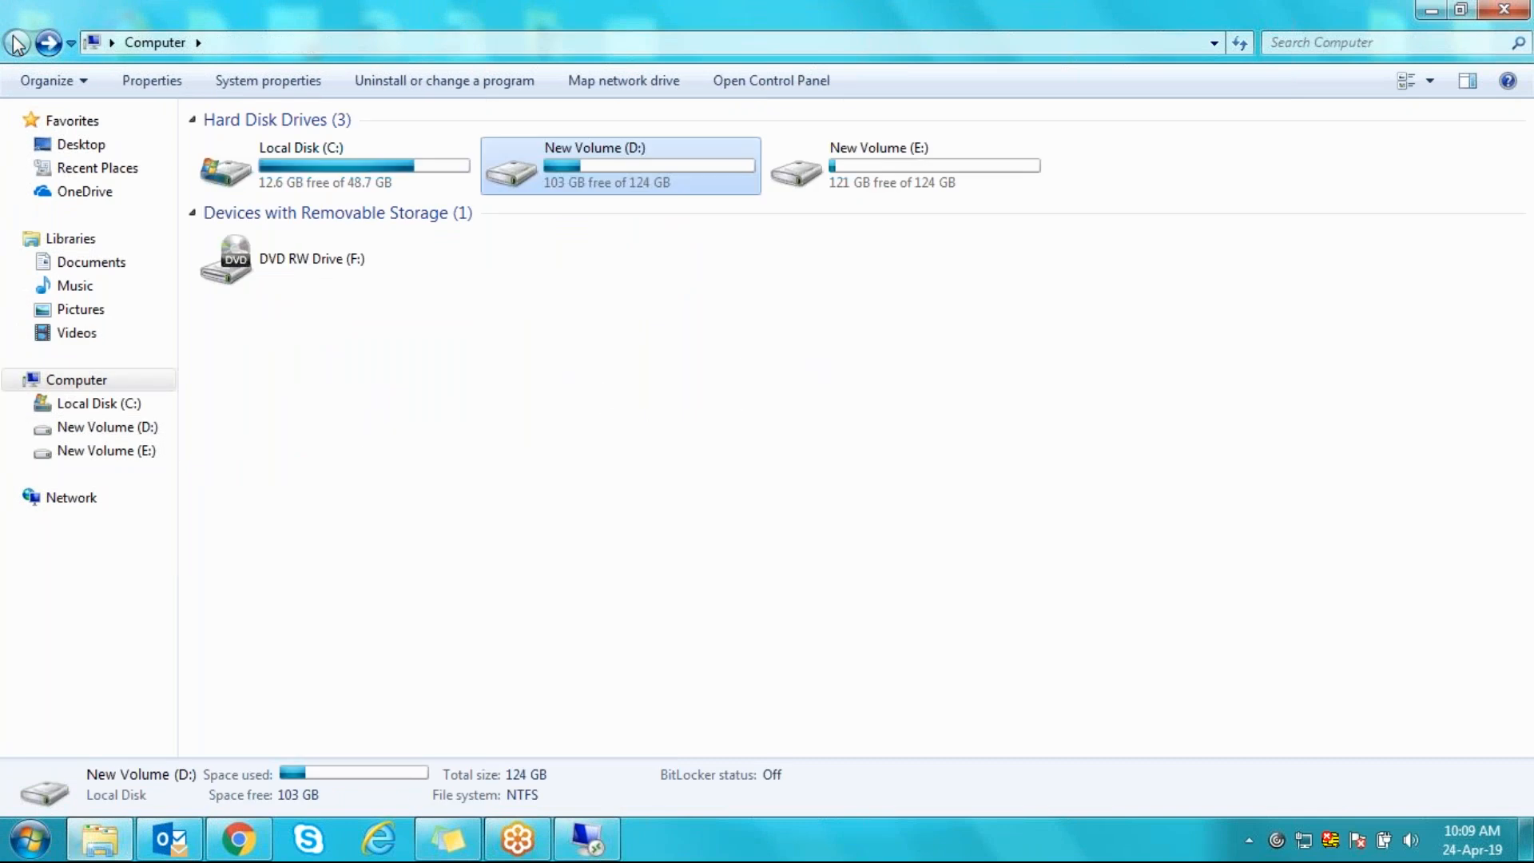
{"action": "double_click", "coordinate": [888, 177]}
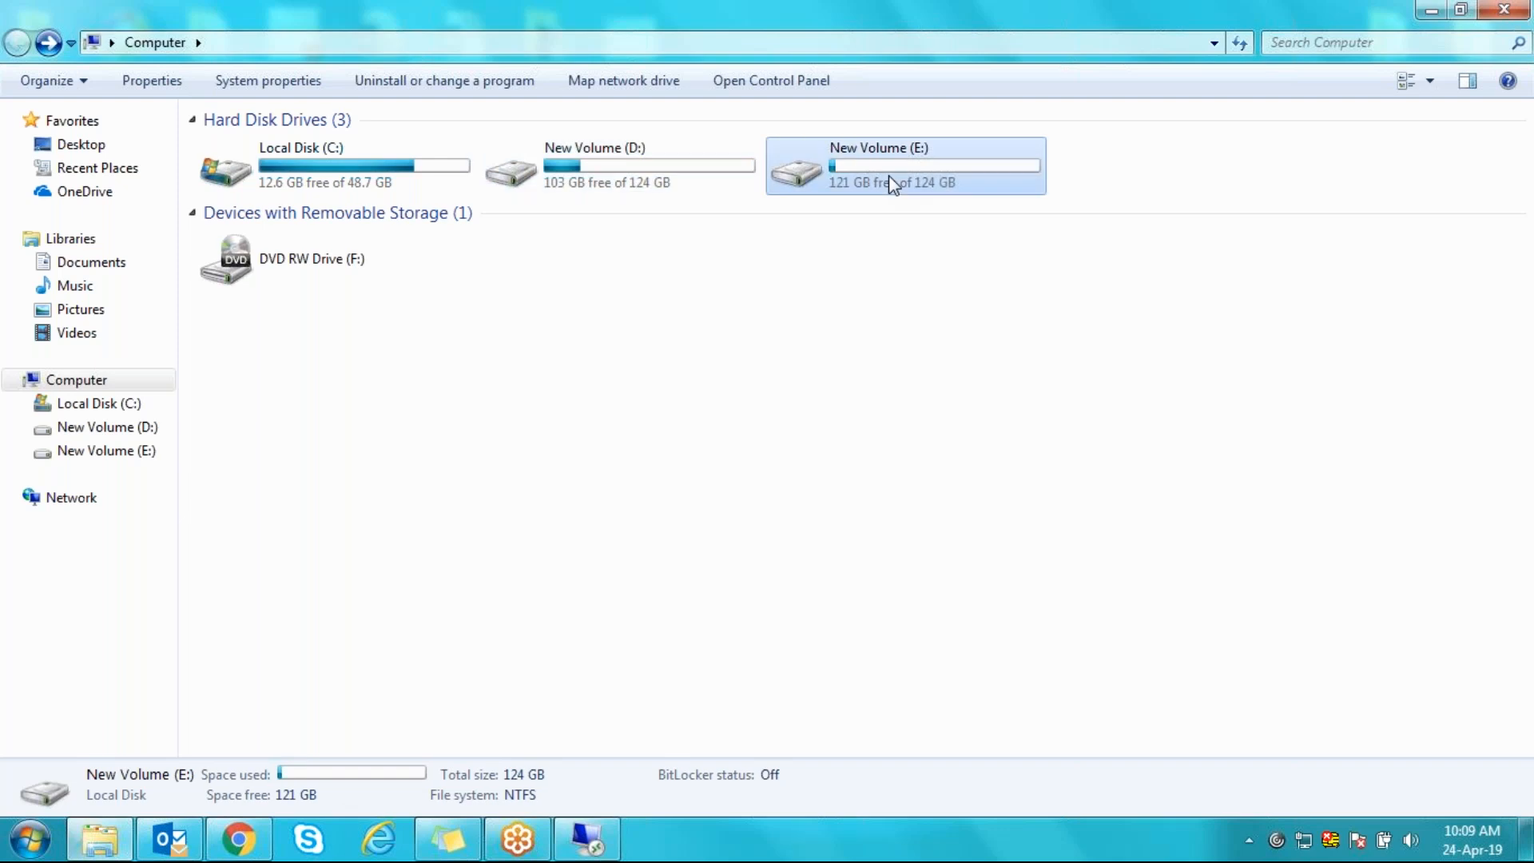
{"action": "left_click", "coordinate": [265, 461]}
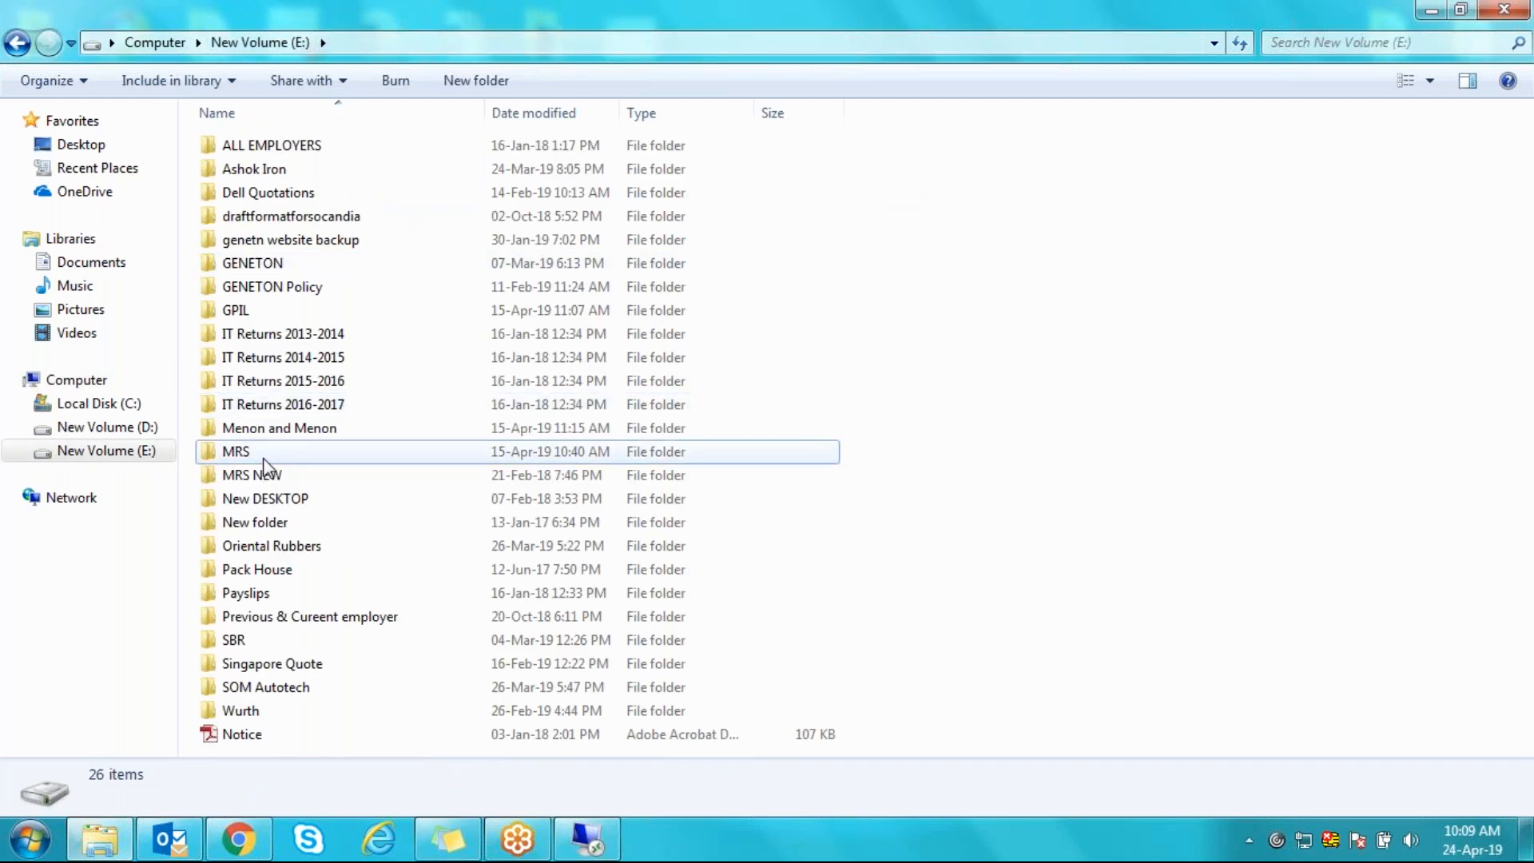
{"action": "double_click", "coordinate": [266, 460]}
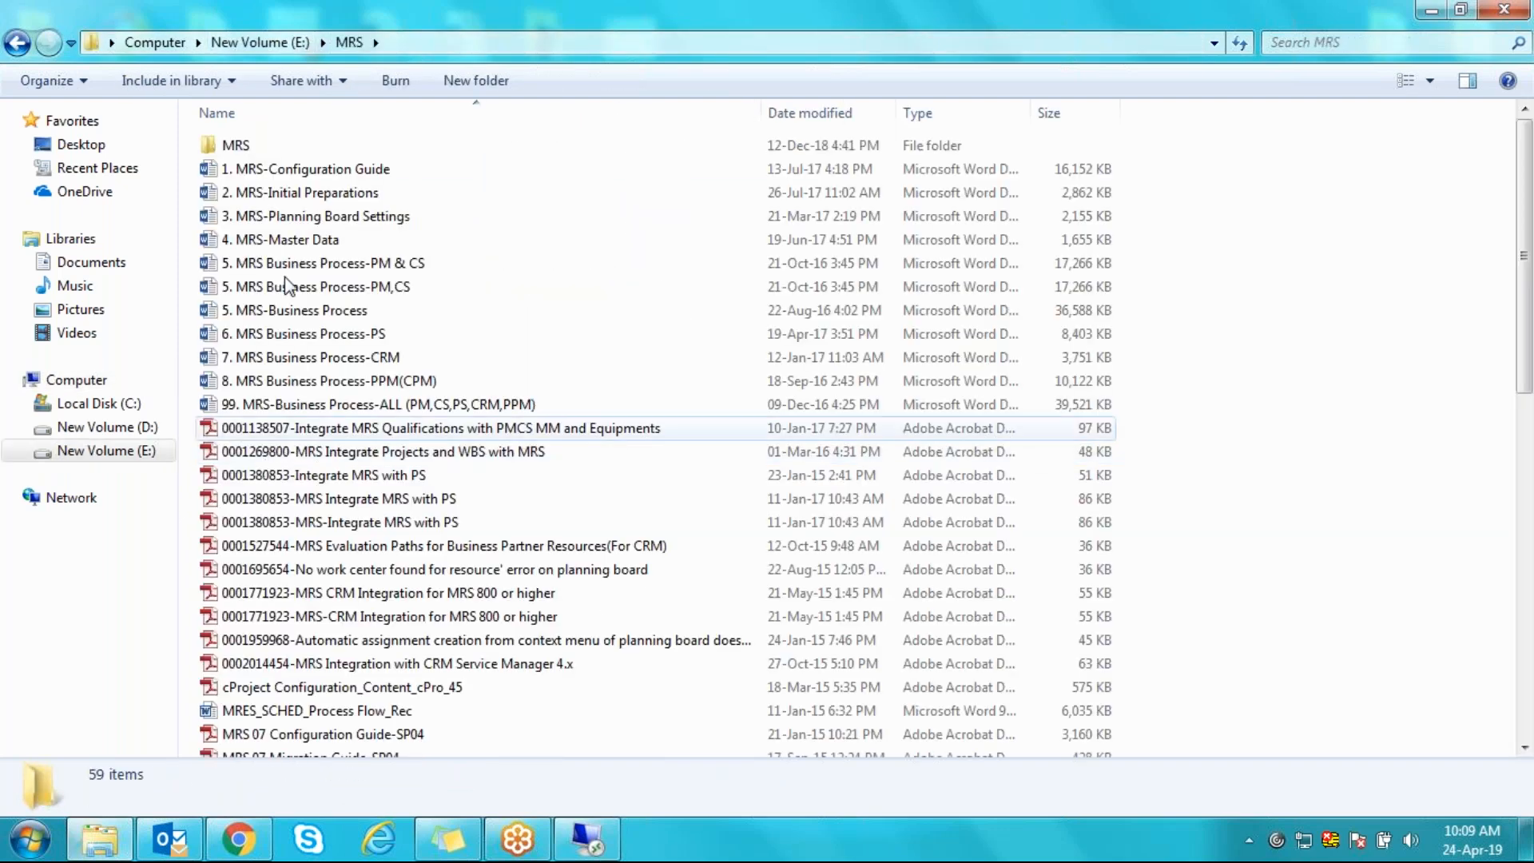
{"action": "left_click", "coordinate": [323, 219]}
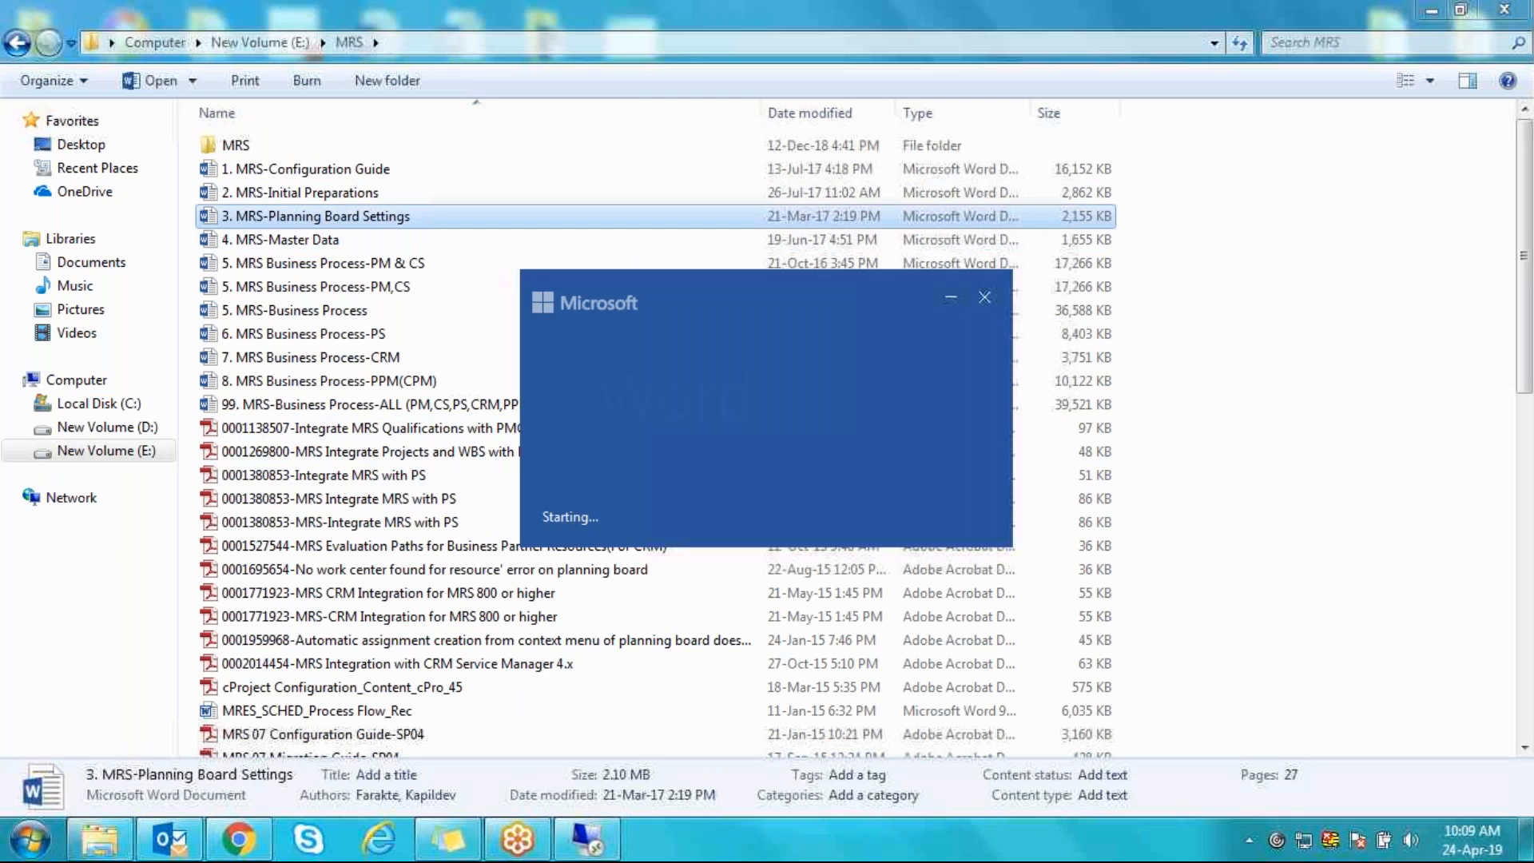
- Copy /MRSS/PLBOORGSRV from the SAP MRS GUI planning Board section of the Word document
{"action": "left_click", "coordinate": [1516, 11]}
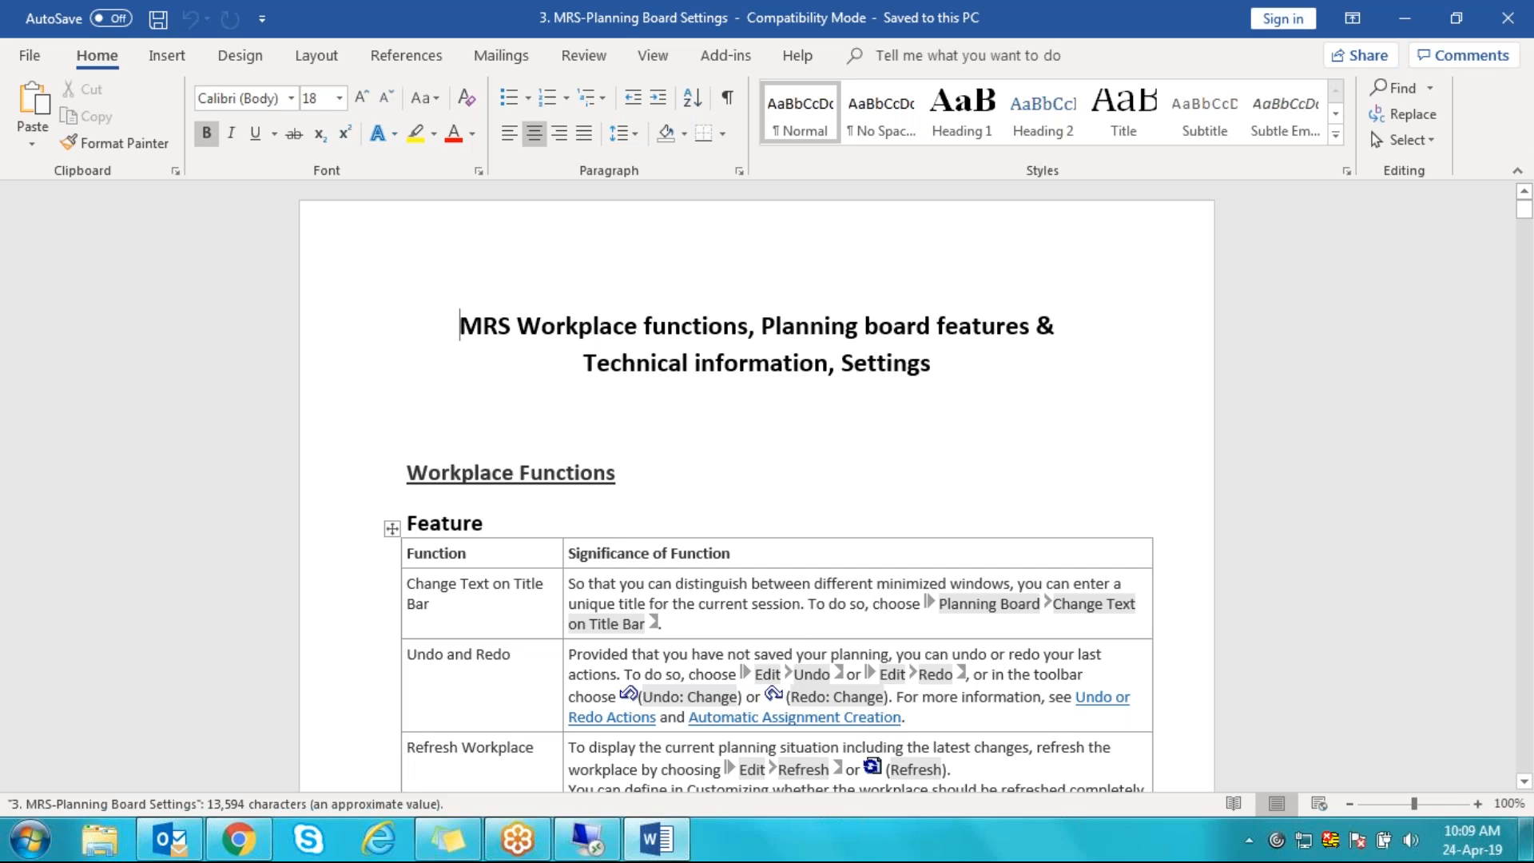
{"action": "left_click_drag", "start_coordinate": [1525, 209], "coordinate": [1521, 320]}
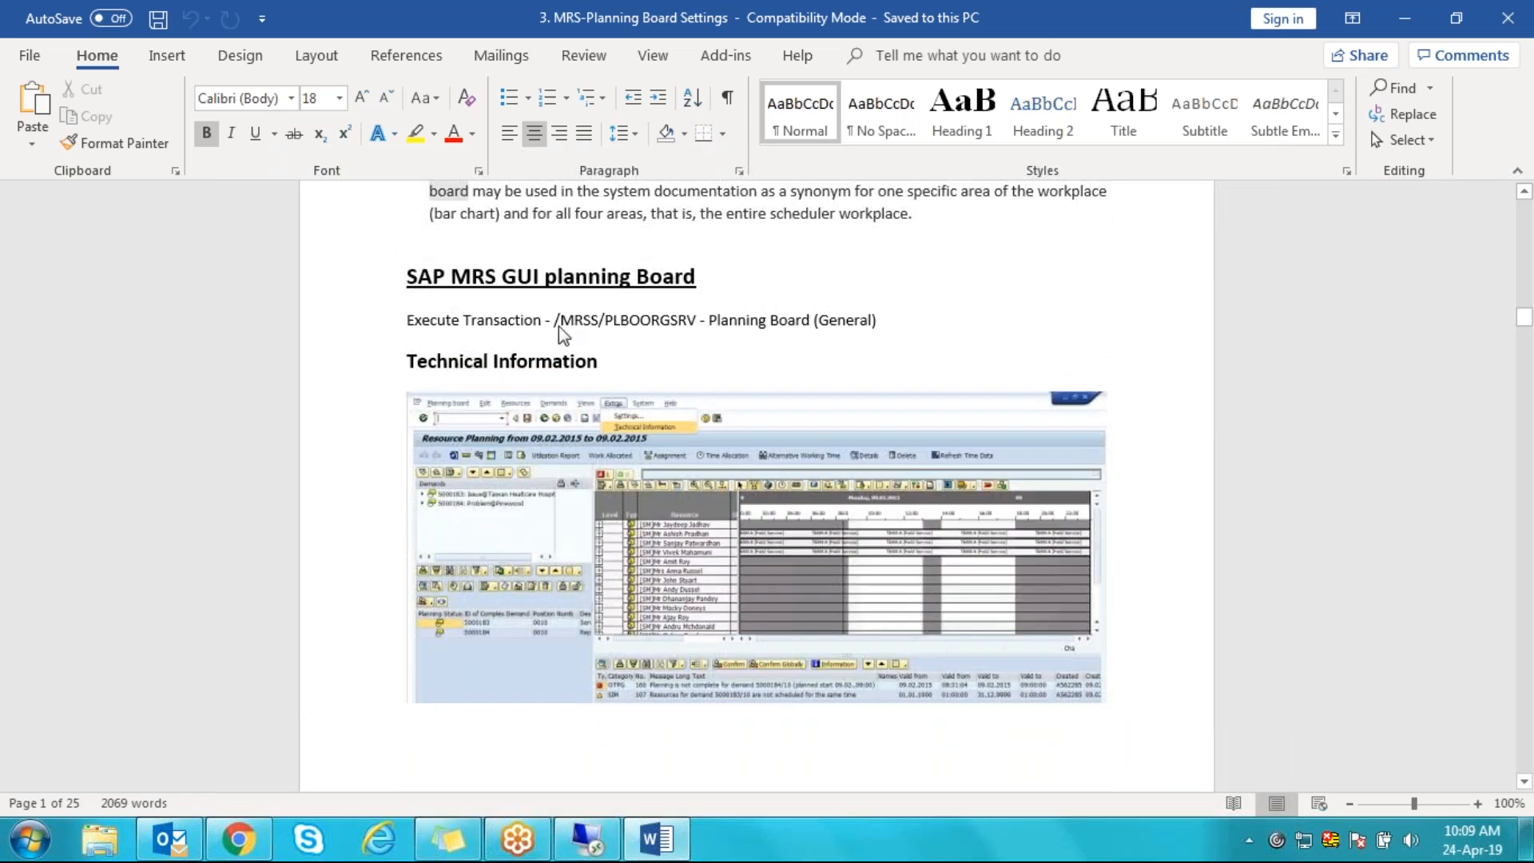
{"action": "left_click_drag", "start_coordinate": [555, 320], "coordinate": [631, 323]}
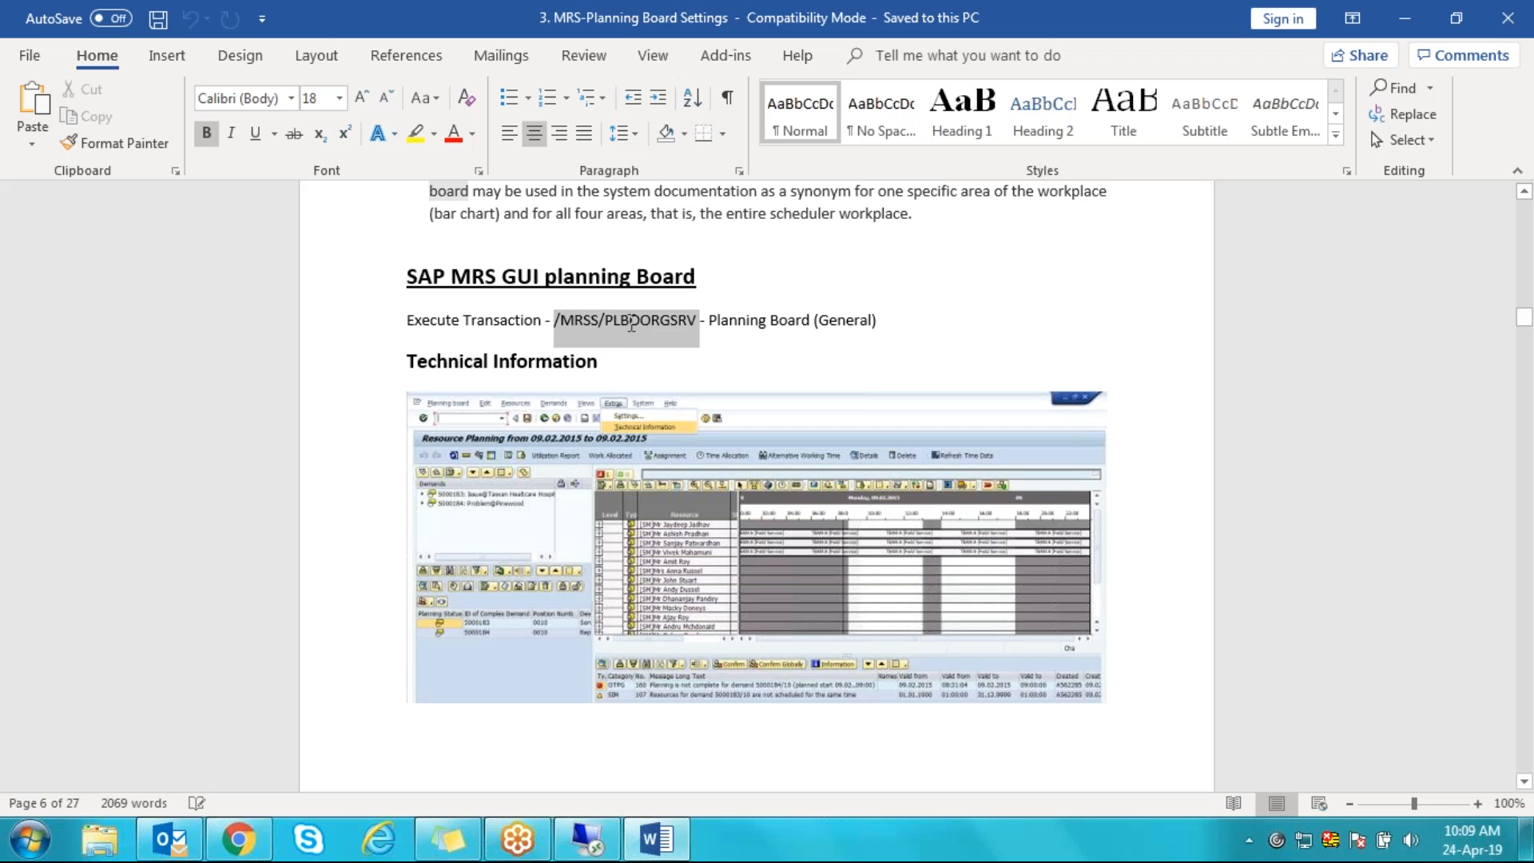
{"action": "right_click", "coordinate": [631, 322]}
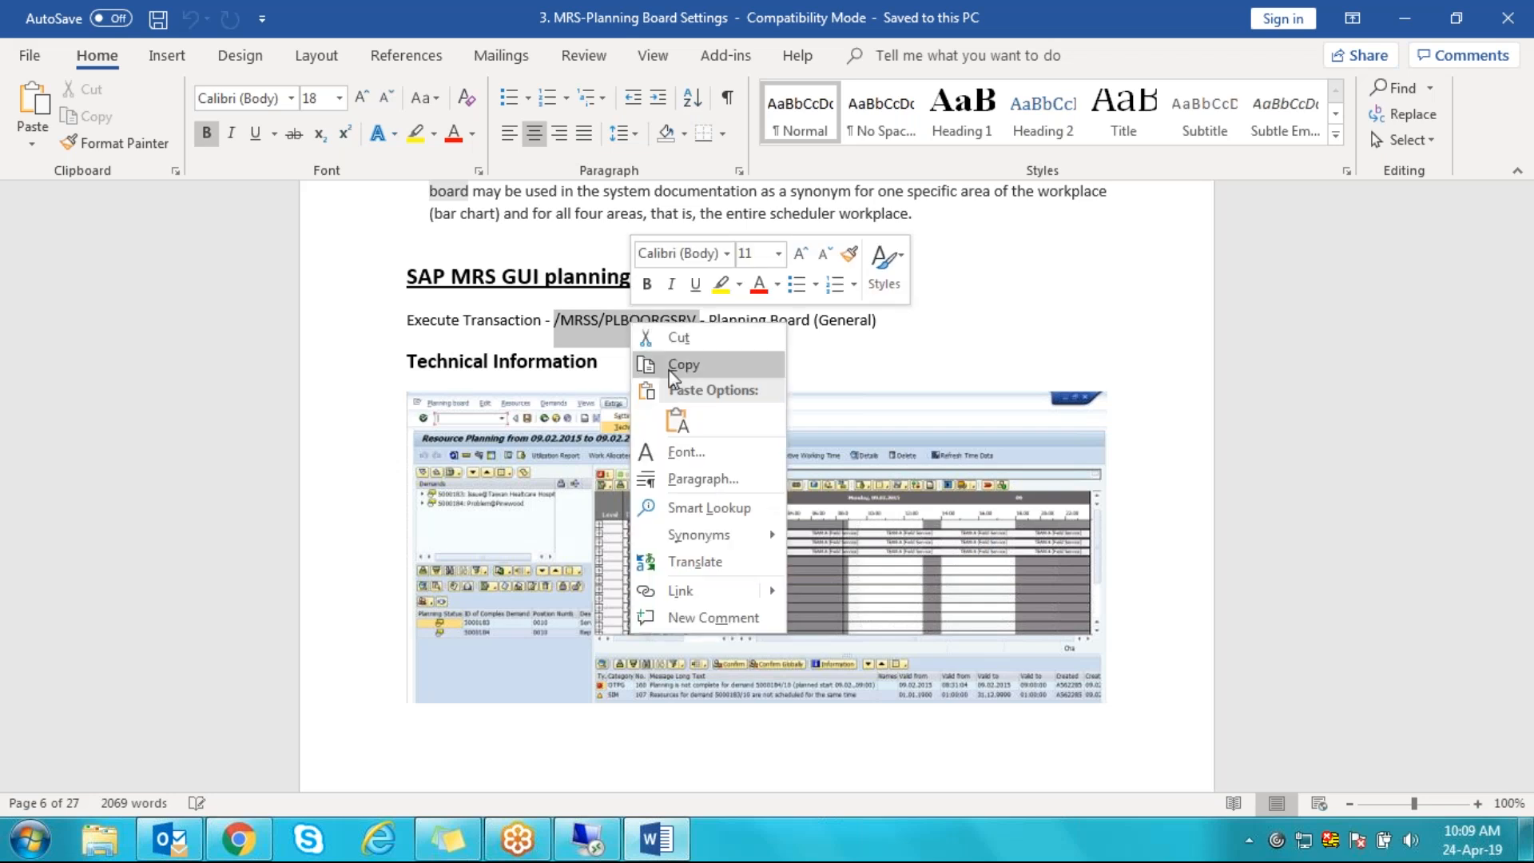
{"action": "left_click", "coordinate": [669, 371]}
- Insert /MRSS/PLBOORGSRV into SAP Favorites and launch the new Planning Board (General) favorite
{"action": "left_click", "coordinate": [657, 841]}
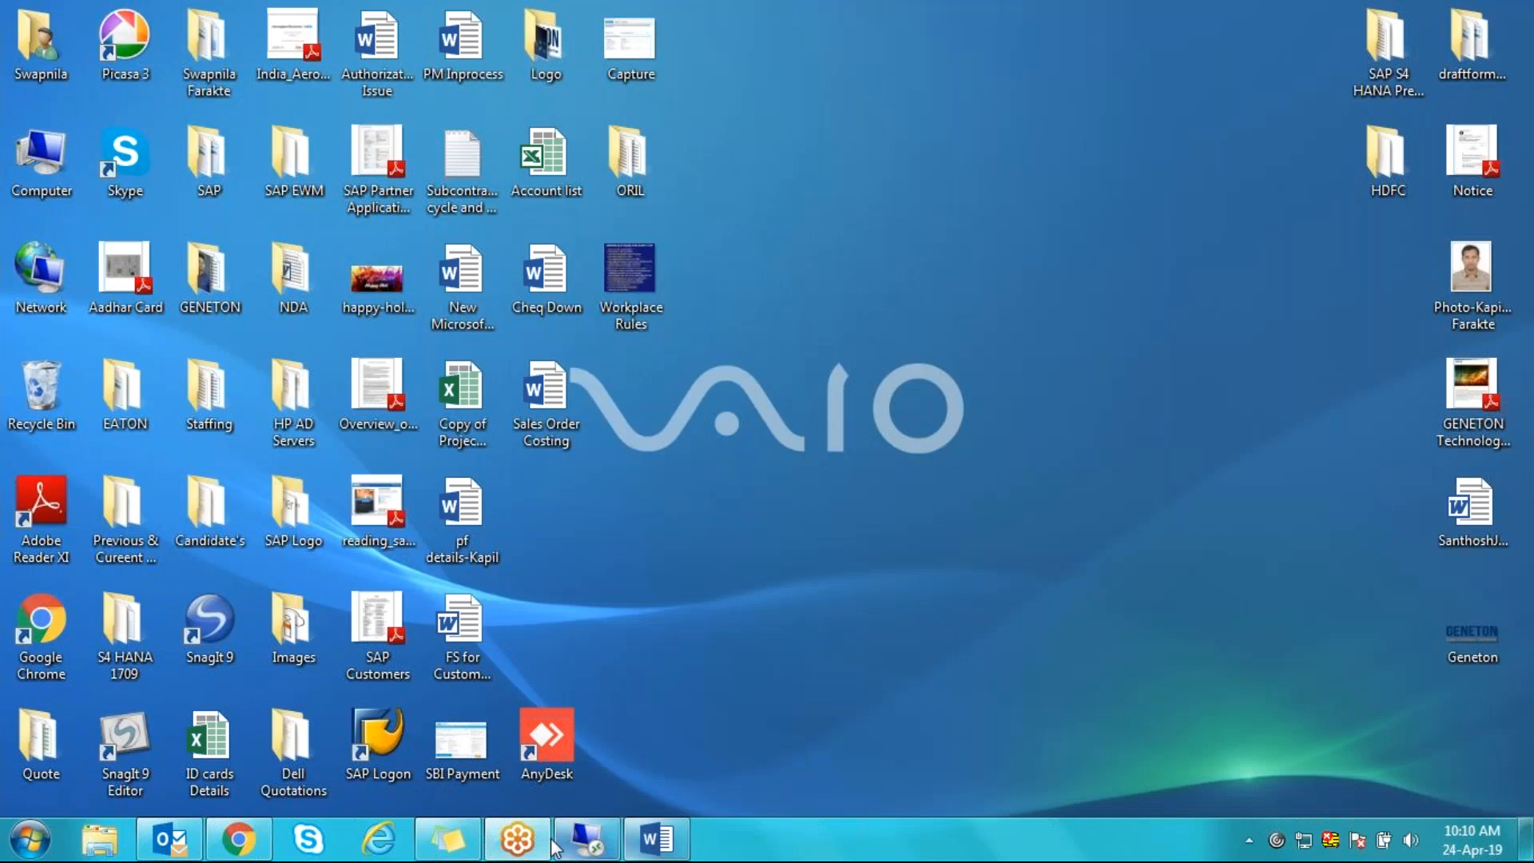
{"action": "left_click", "coordinate": [587, 841]}
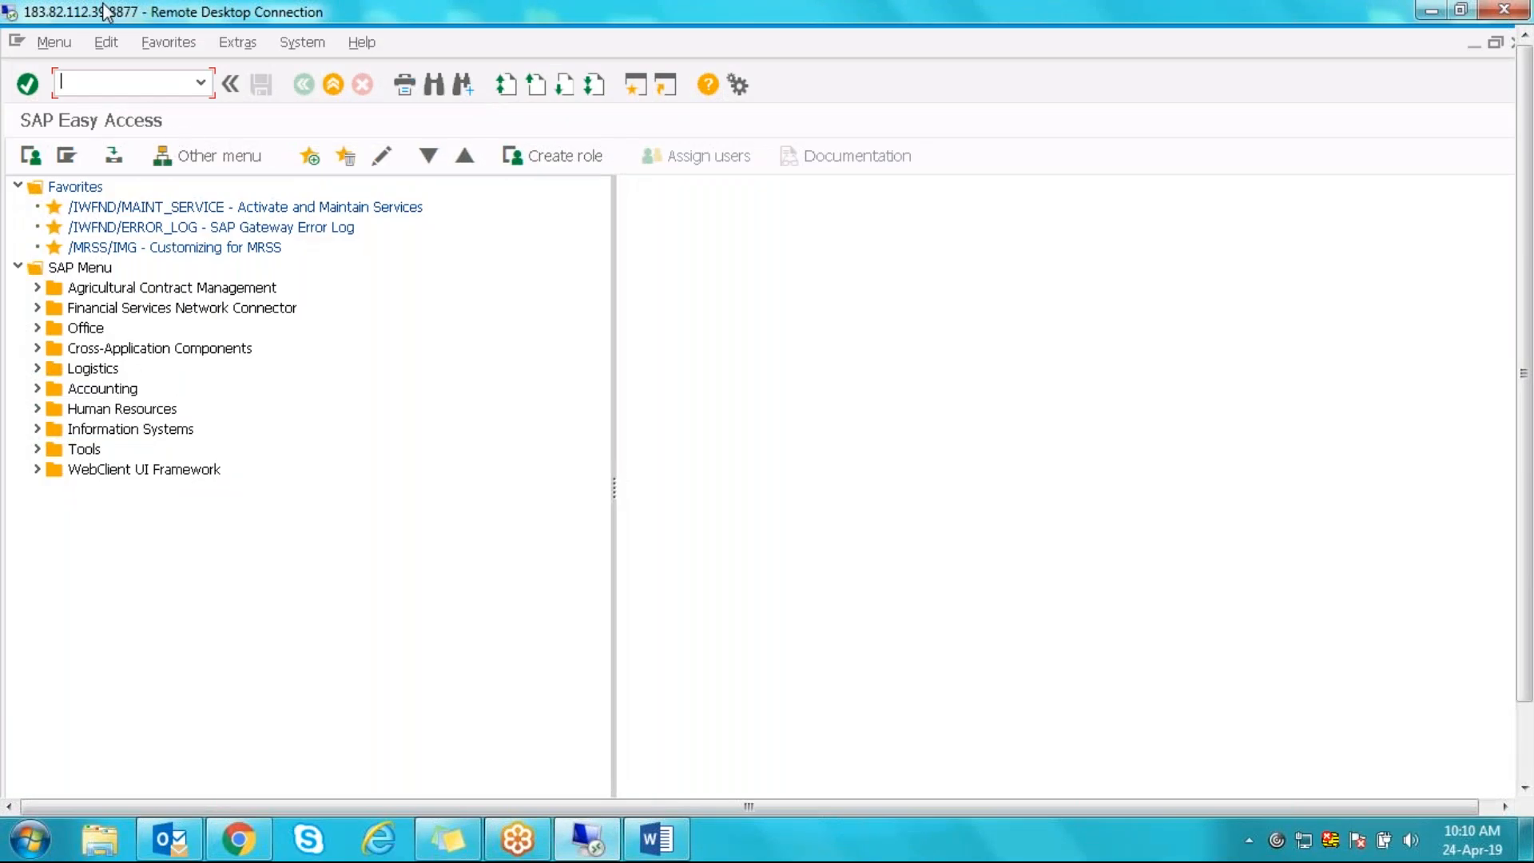
{"action": "left_click", "coordinate": [168, 43]}
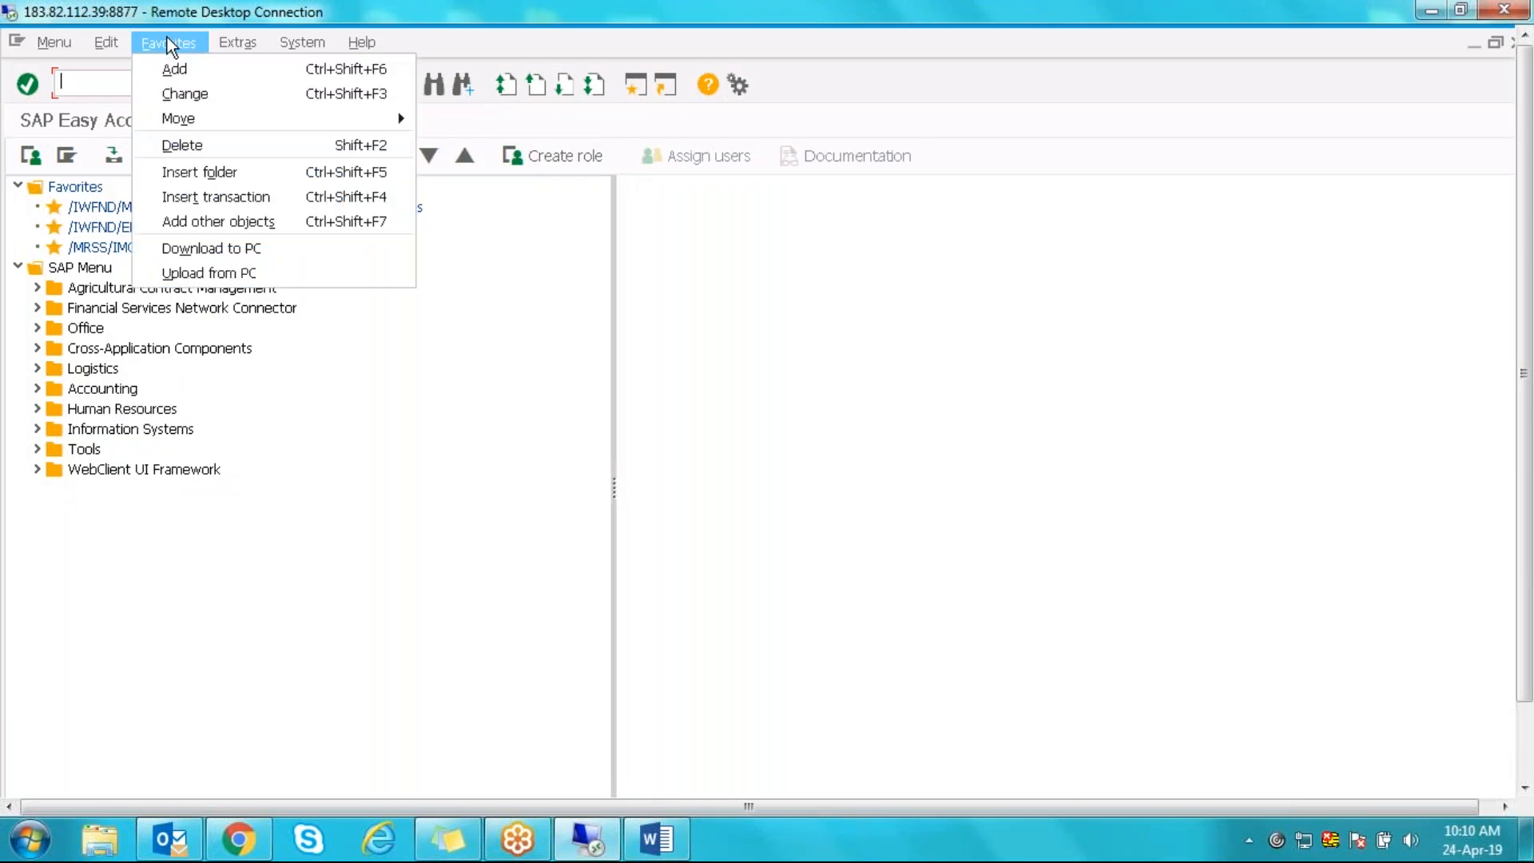
{"action": "left_click", "coordinate": [197, 197]}
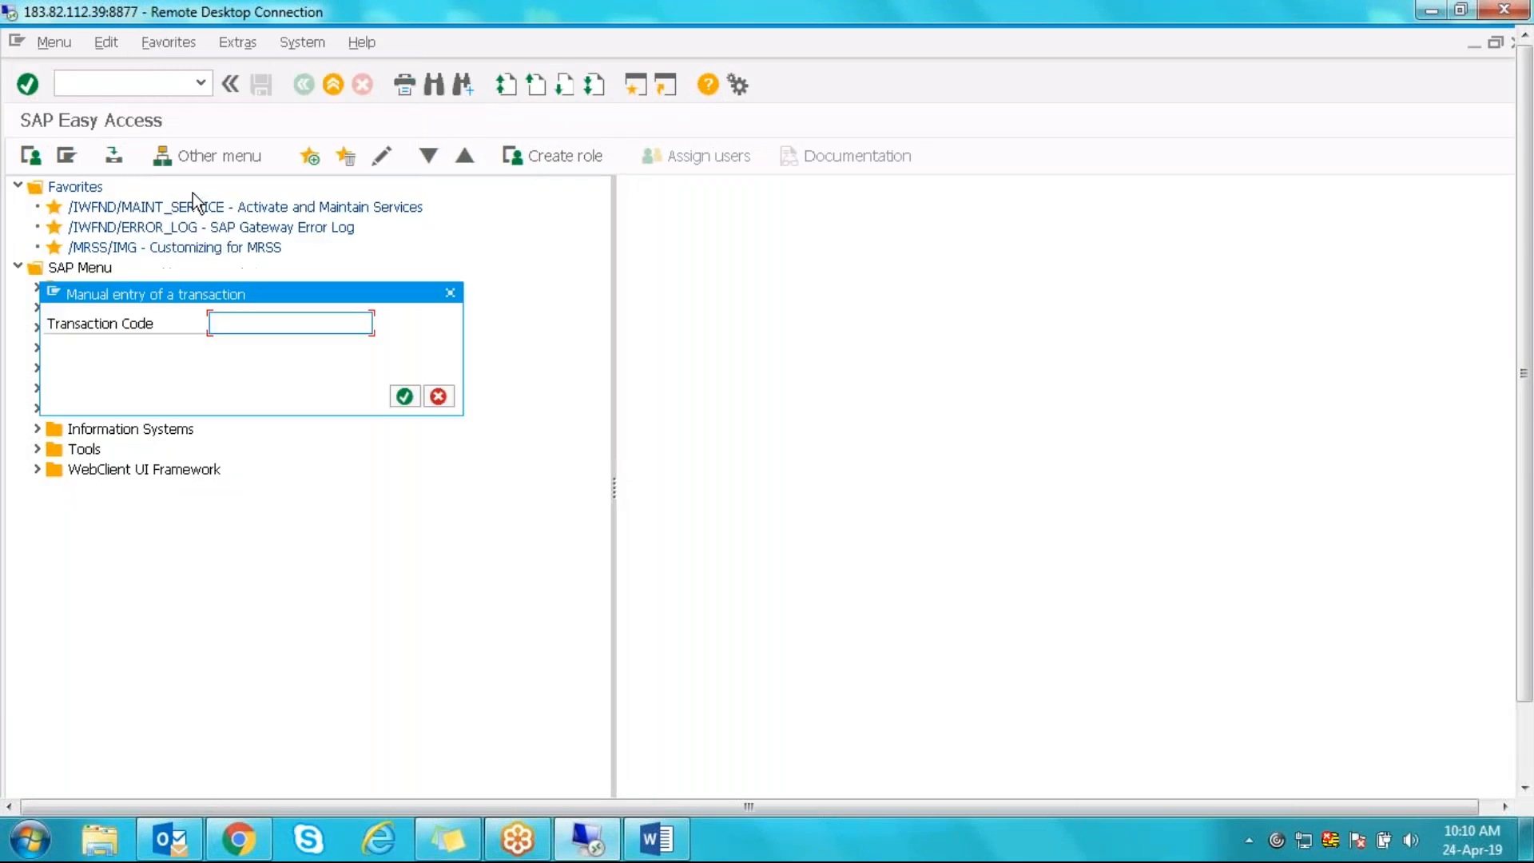
{"action": "key", "text": "ctrl+v"}
{"action": "left_click", "coordinate": [405, 396]}
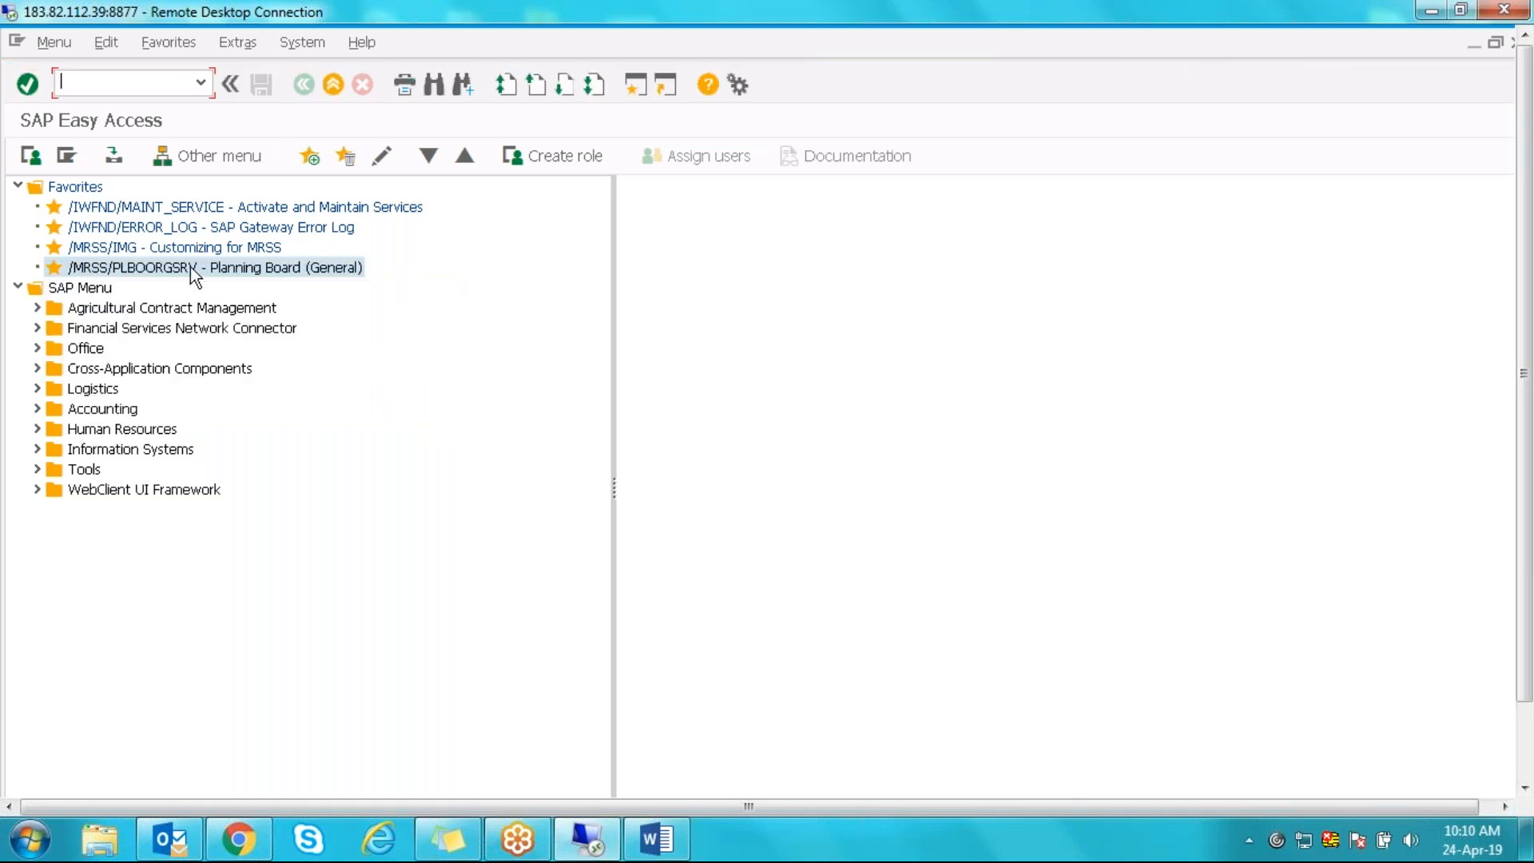
{"action": "double_click", "coordinate": [190, 267]}
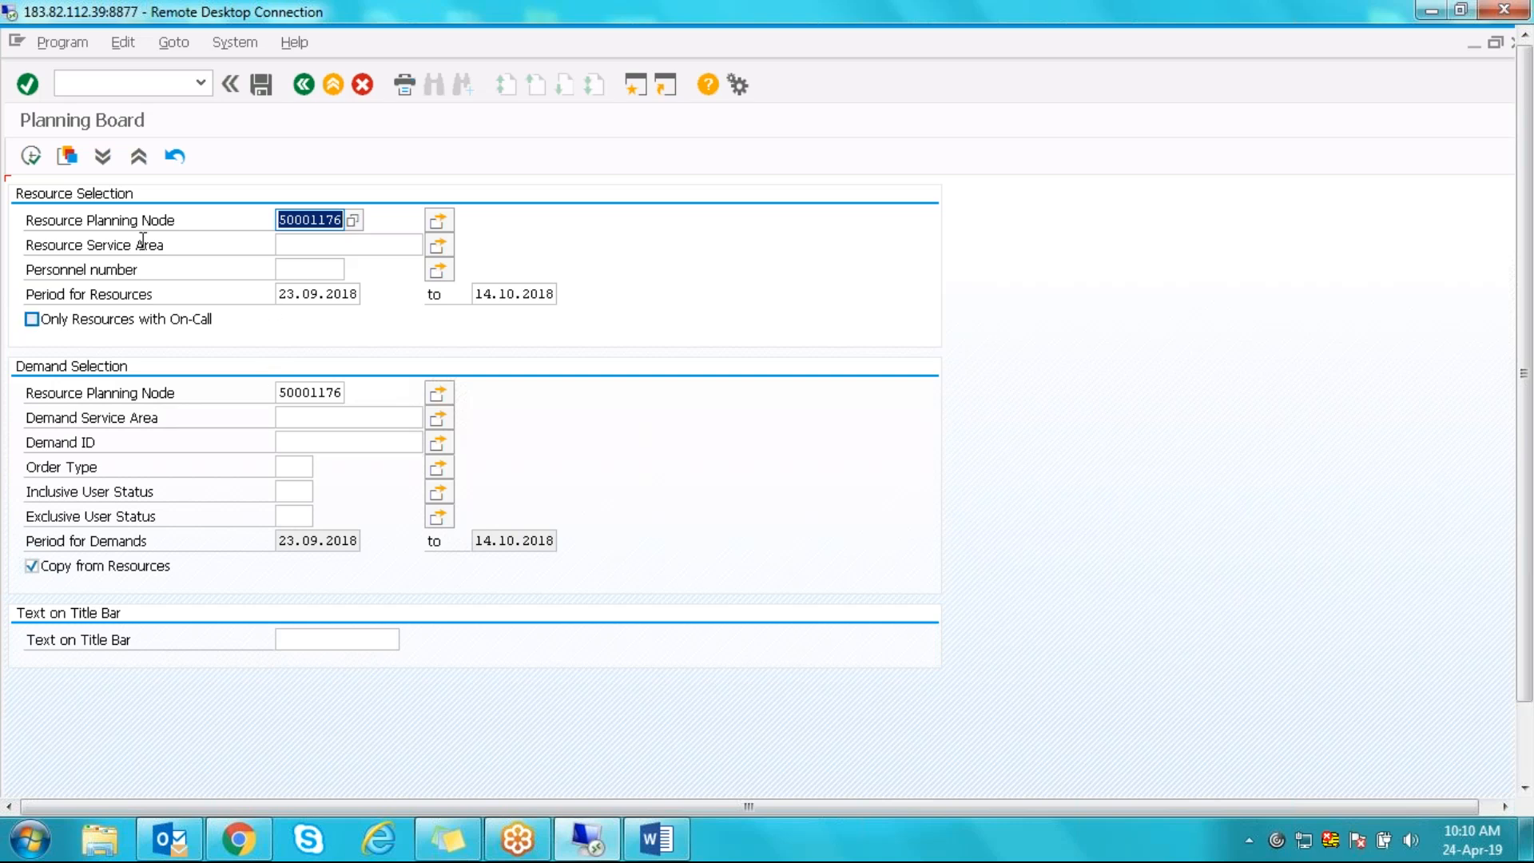
- Execute the planning board for 23.09.2018–14.10.2018 and scroll the Gantt chart left
{"action": "left_click", "coordinate": [32, 156]}
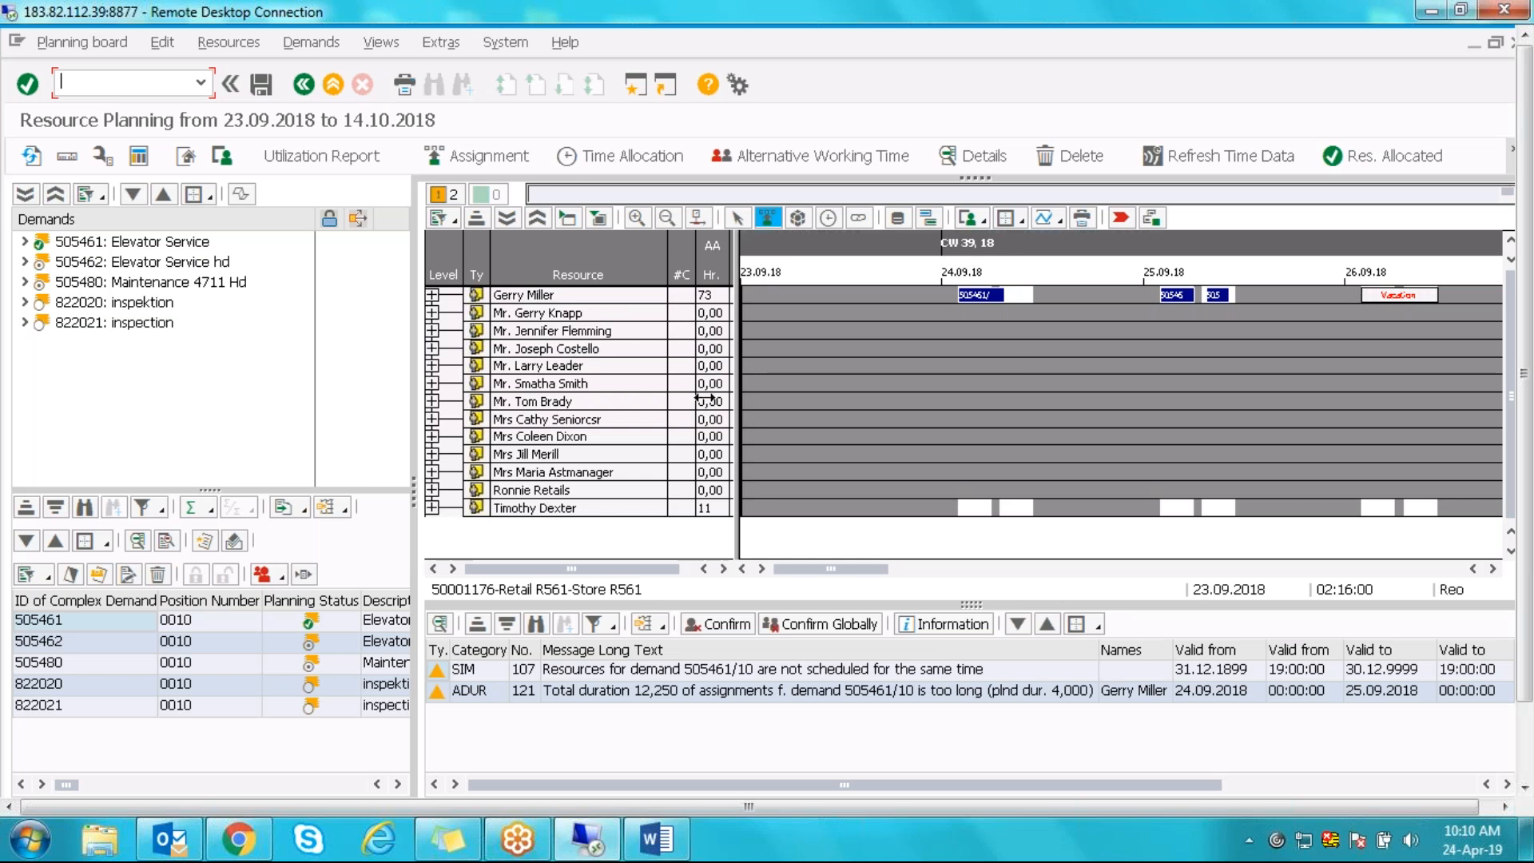
{"action": "left_click", "coordinate": [933, 564]}
{"action": "left_click_drag", "start_coordinate": [942, 564], "coordinate": [730, 579]}
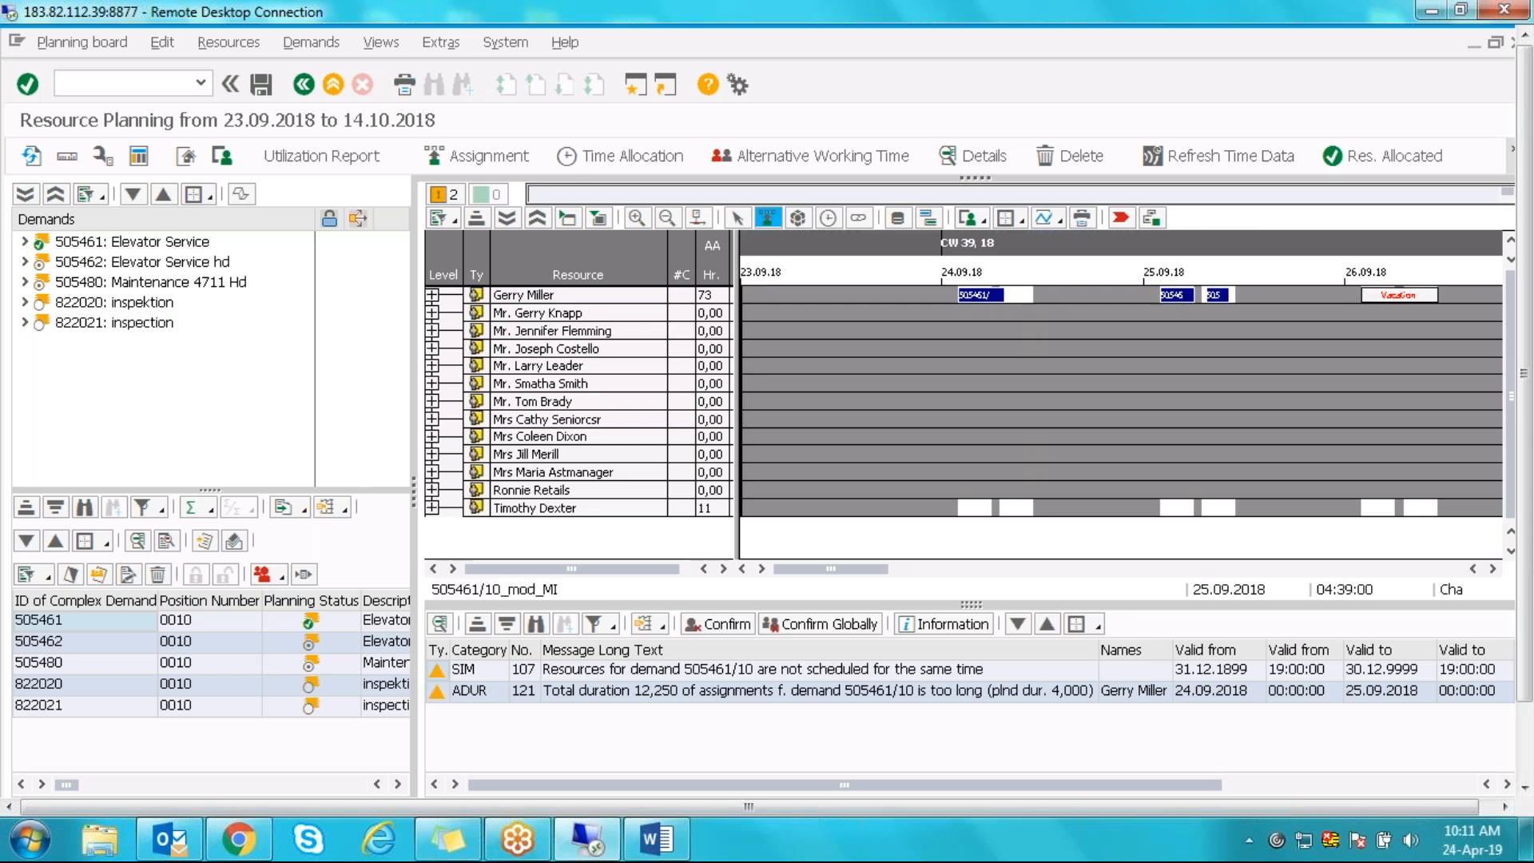
- Select the first resource's Vacation bar and scroll the chart timeline right
{"action": "left_click", "coordinate": [1395, 295]}
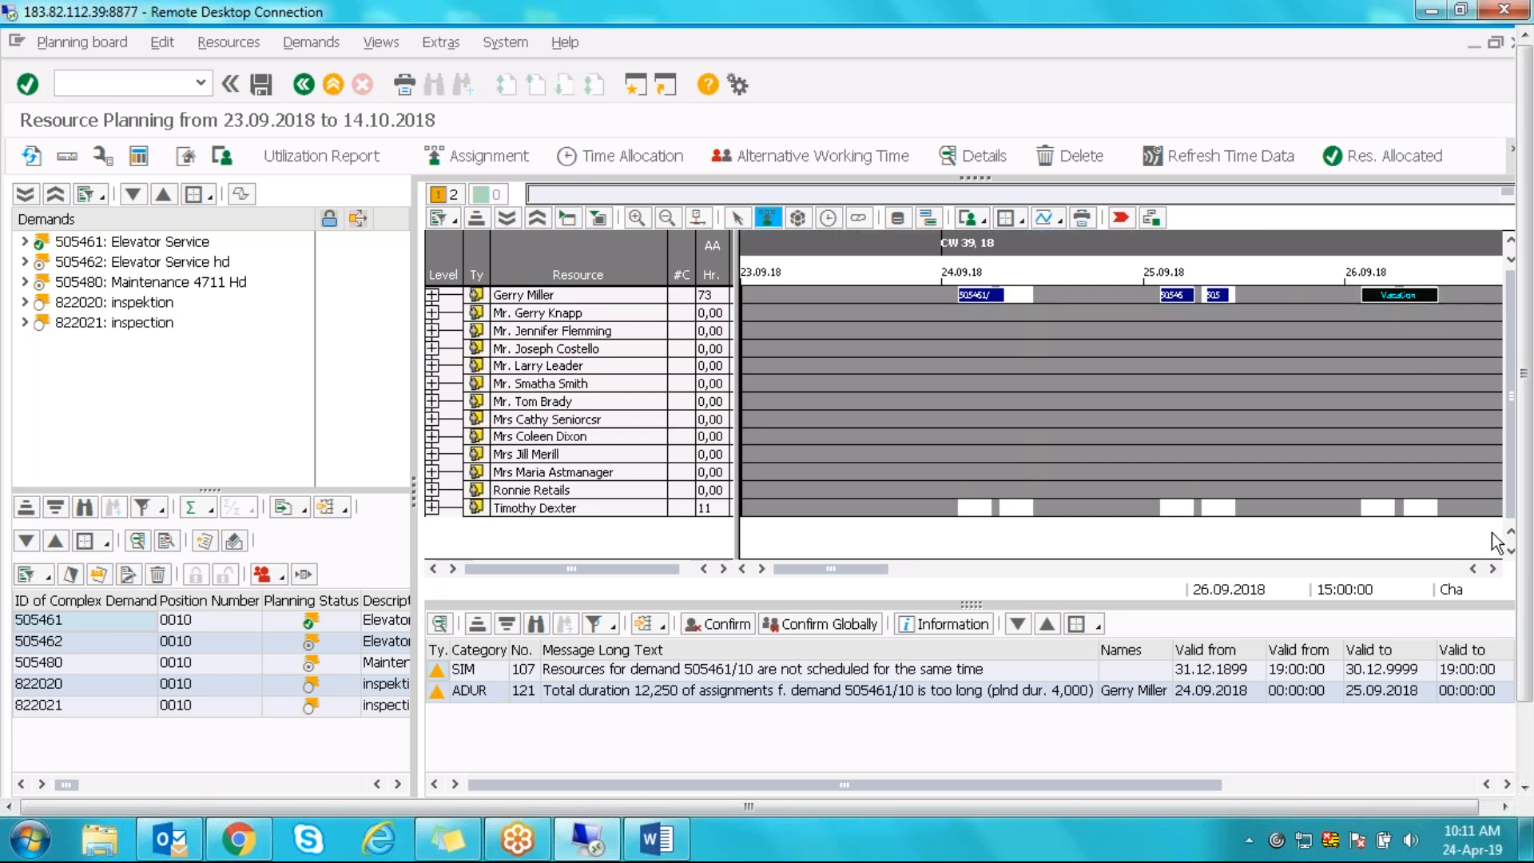
{"action": "left_click", "coordinate": [1493, 569]}
{"action": "left_click", "coordinate": [1493, 570]}
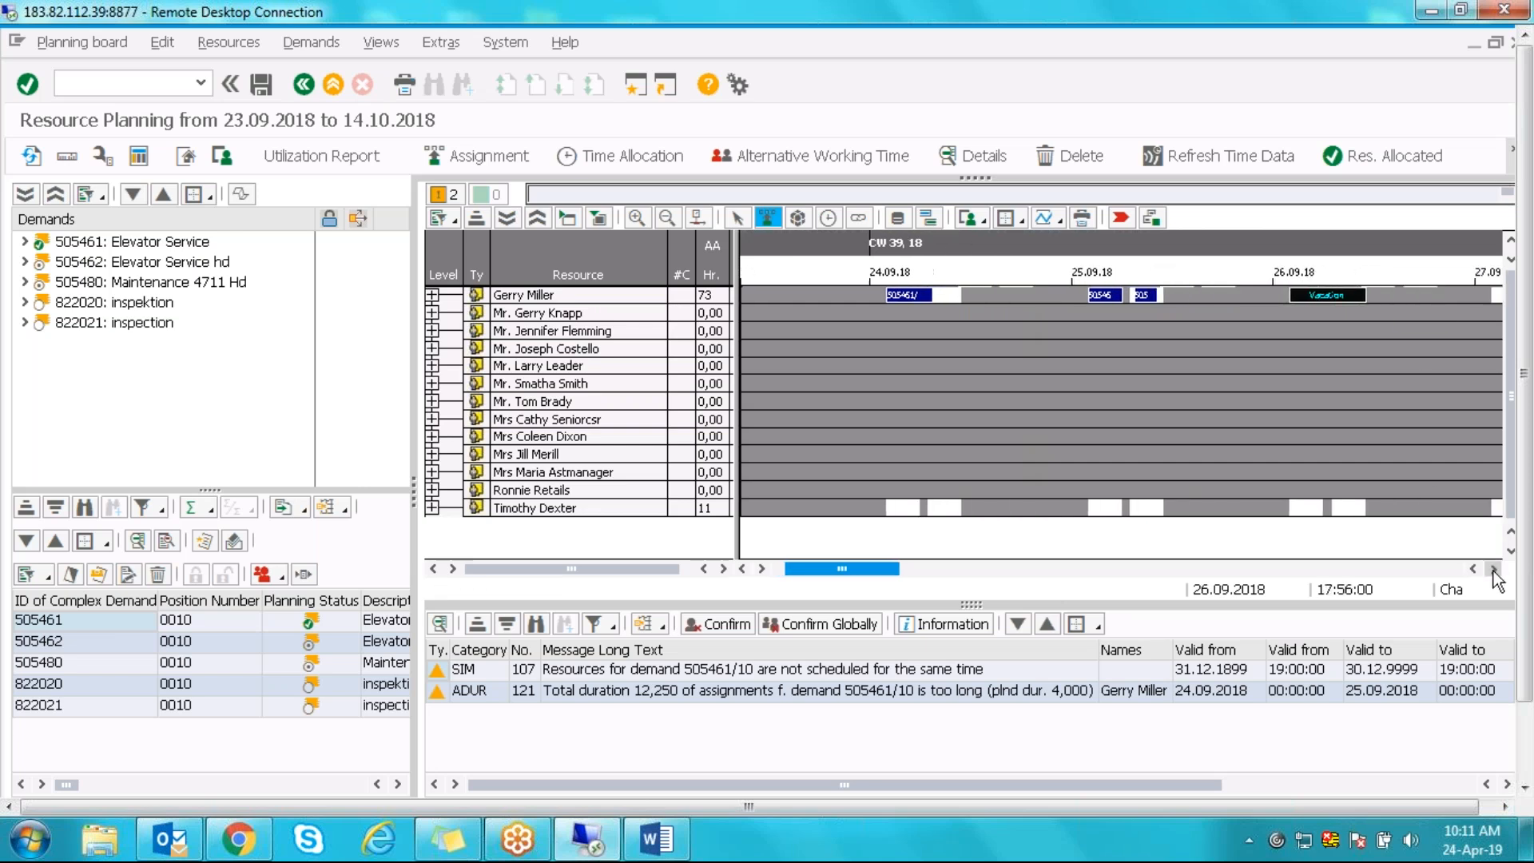
{"action": "left_click", "coordinate": [1494, 570]}
{"action": "left_click", "coordinate": [1493, 569]}
{"action": "left_click", "coordinate": [1494, 570]}
{"action": "left_click", "coordinate": [1494, 570]}
{"action": "left_click", "coordinate": [1494, 570]}
{"action": "left_click", "coordinate": [1494, 570]}
{"action": "left_click", "coordinate": [1493, 569]}
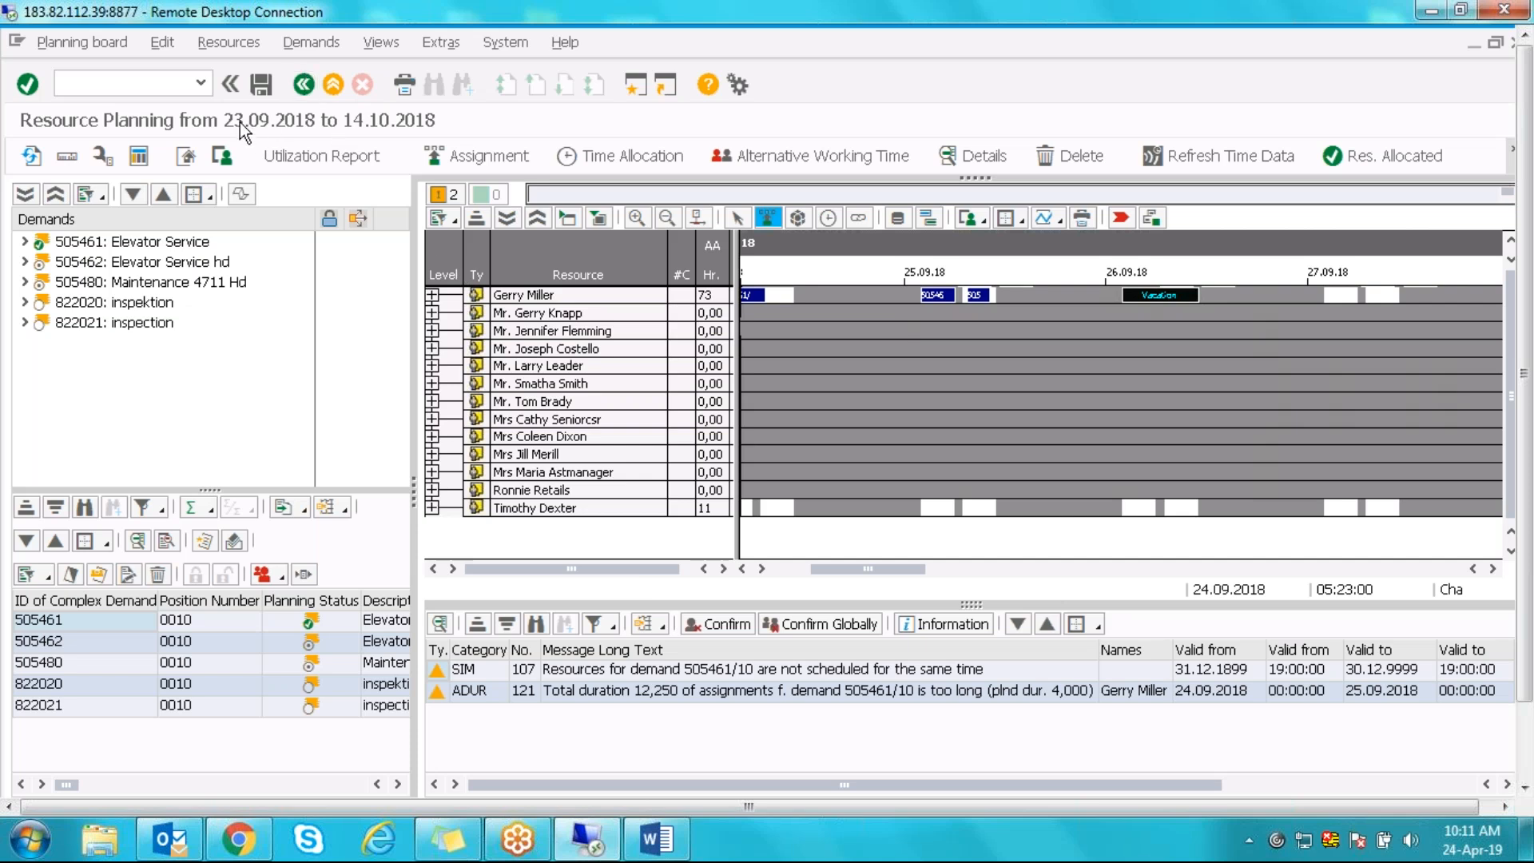
- Back on the selection screen, enter 24.04.2019 as resource start date and copy it into the end date
{"action": "left_click", "coordinate": [302, 84]}
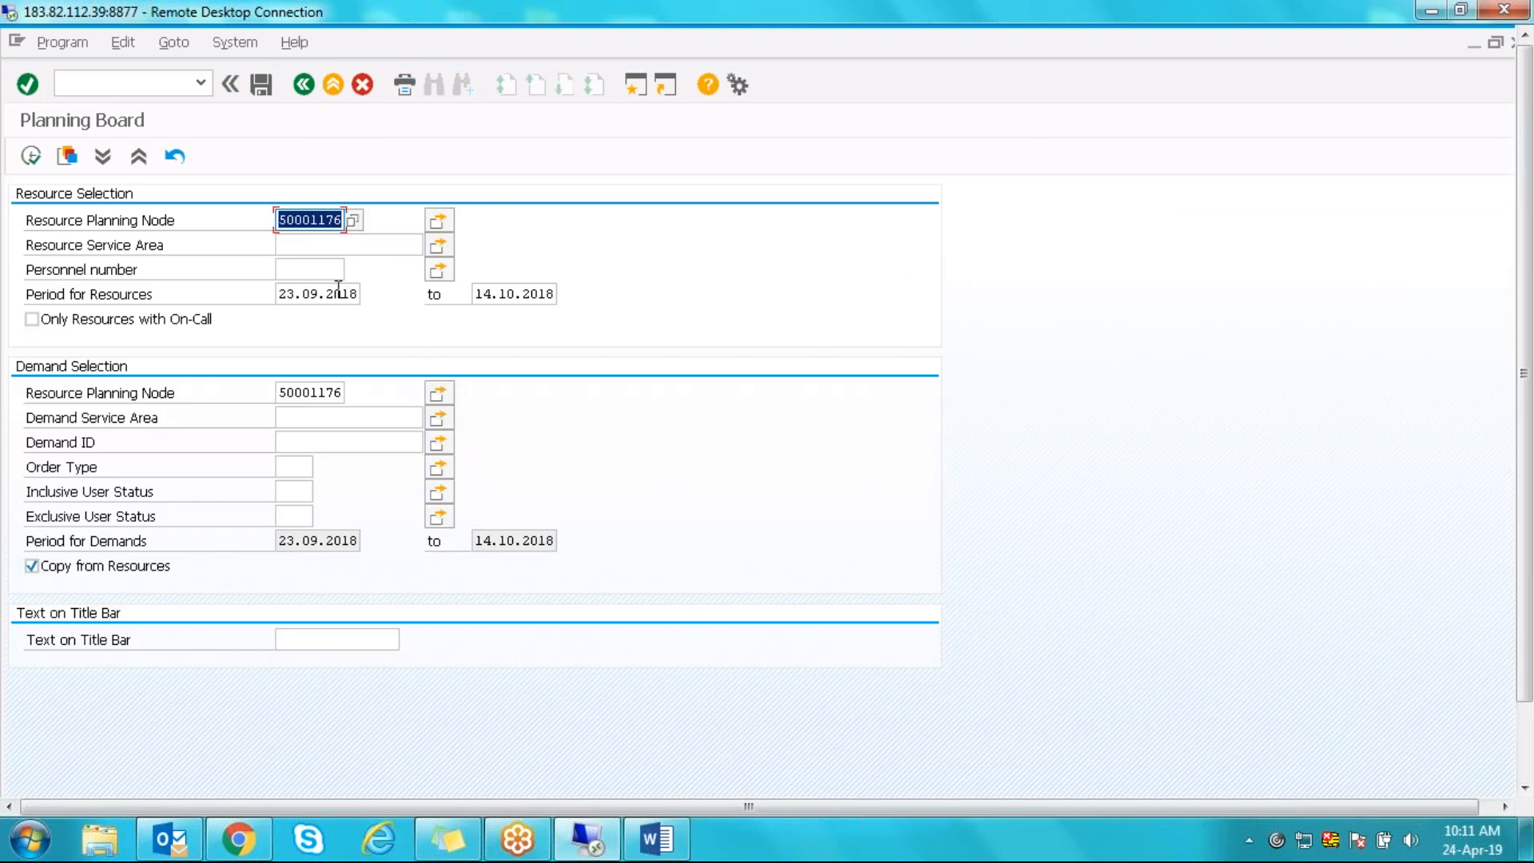
{"action": "left_click", "coordinate": [348, 296]}
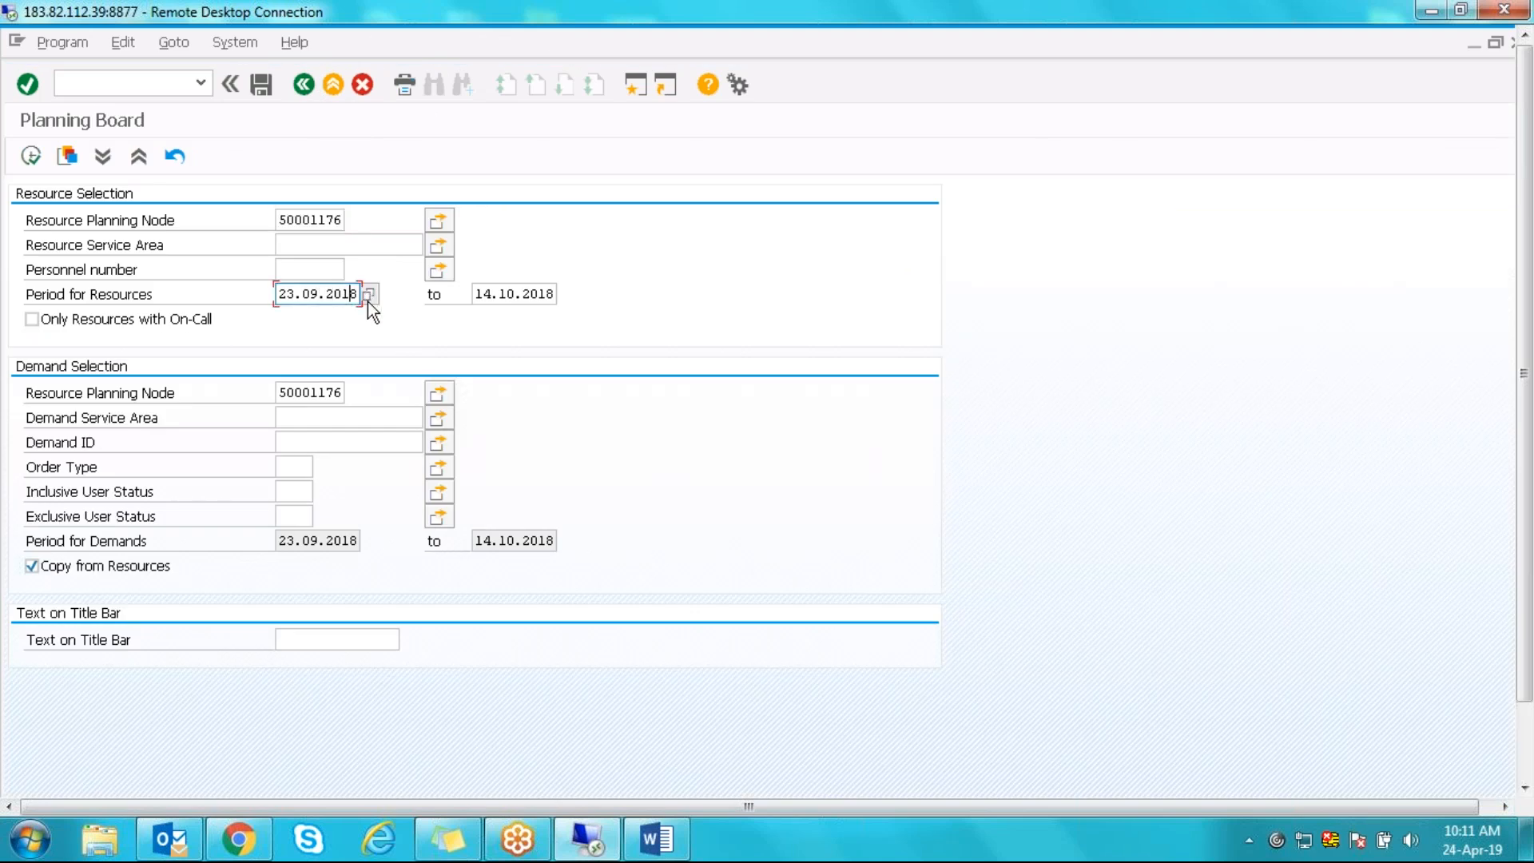
{"action": "left_click", "coordinate": [367, 297]}
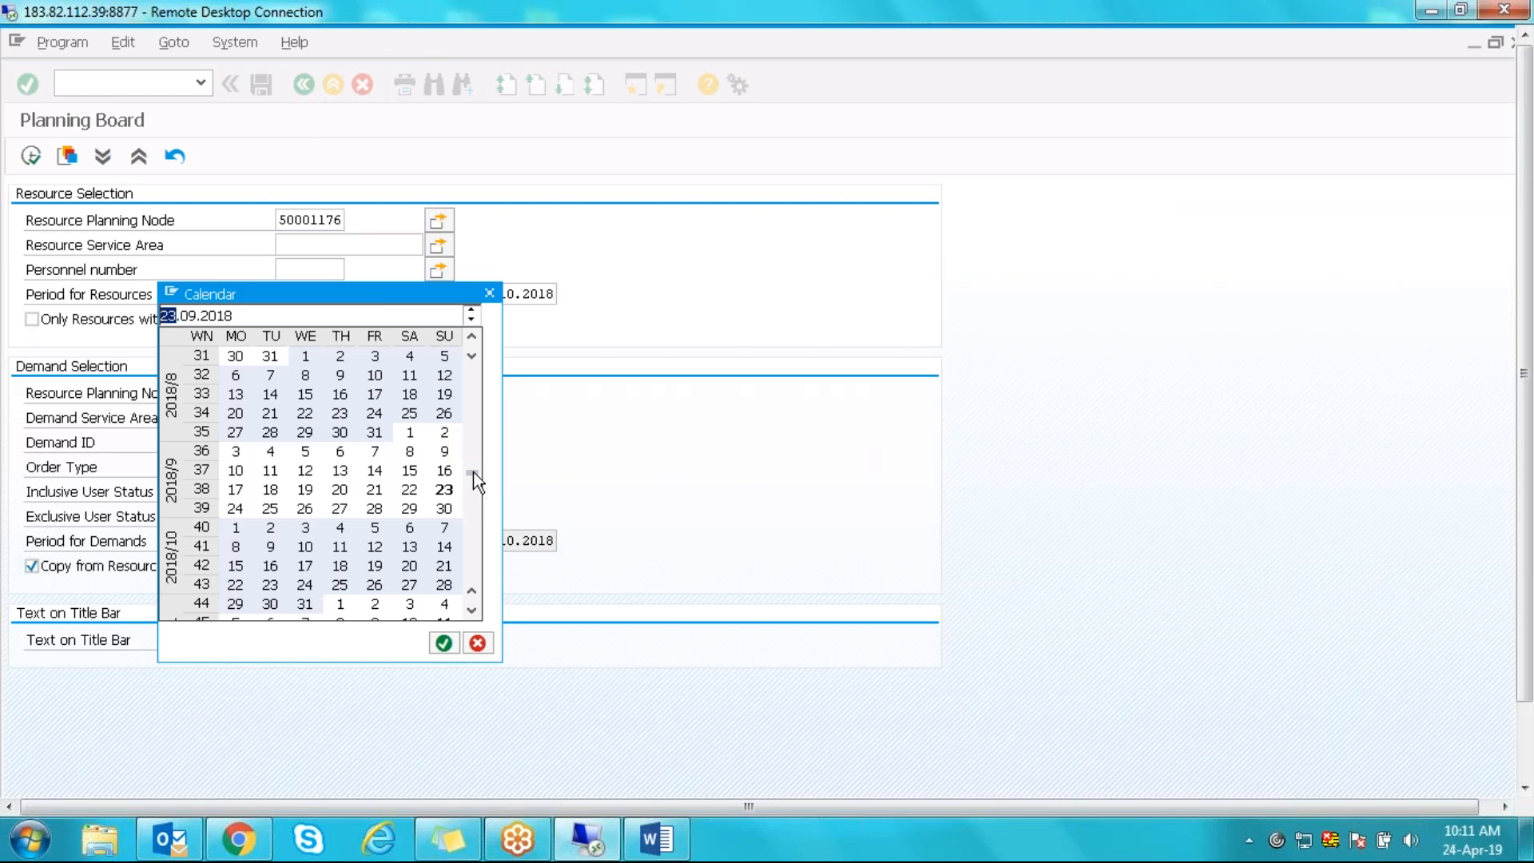
{"action": "left_click", "coordinate": [490, 294]}
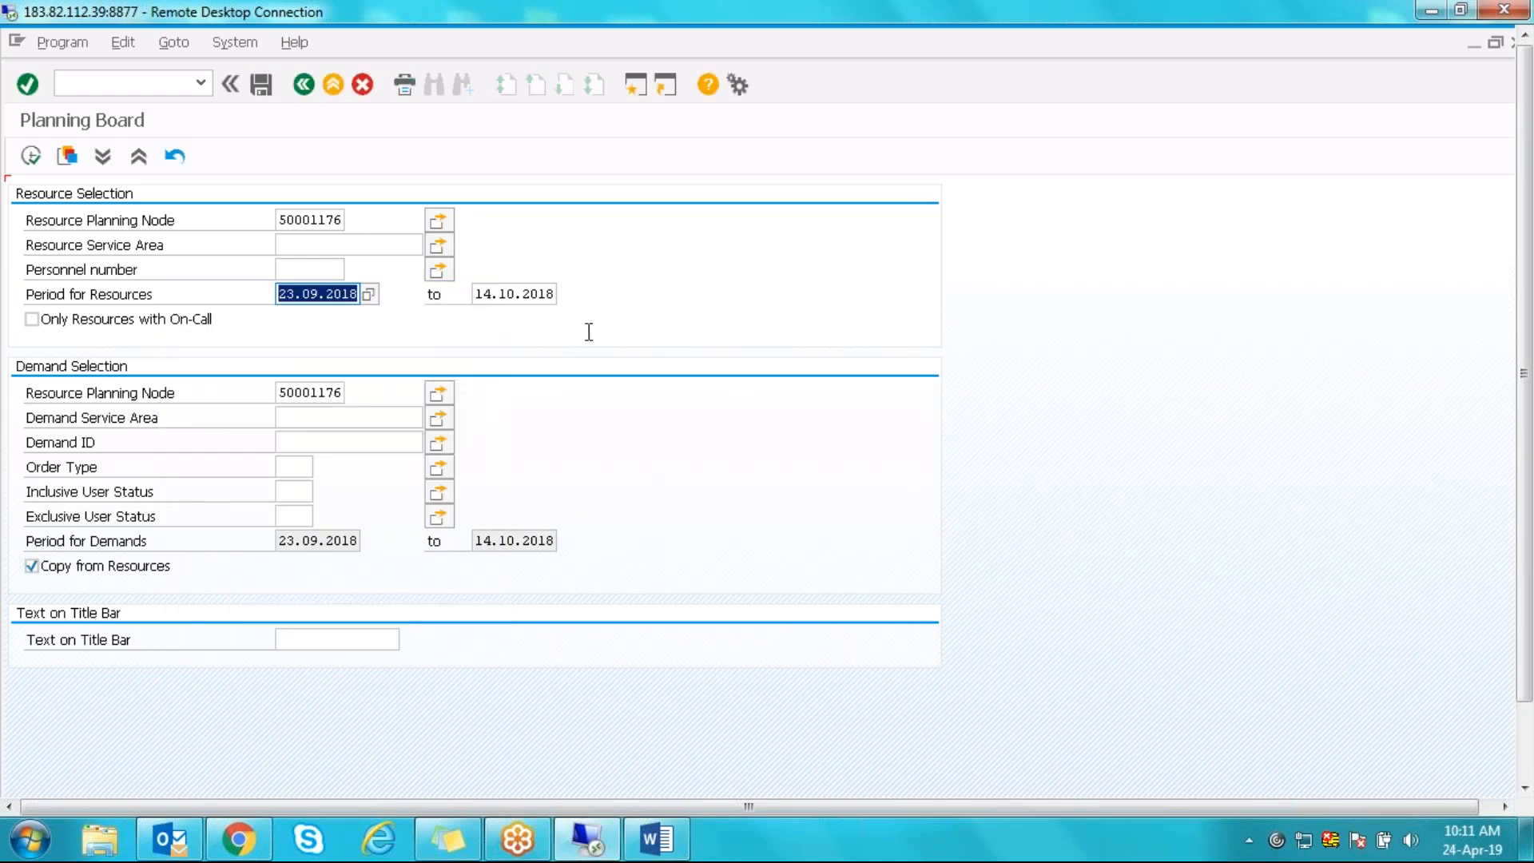
{"action": "type", "text": "24"}
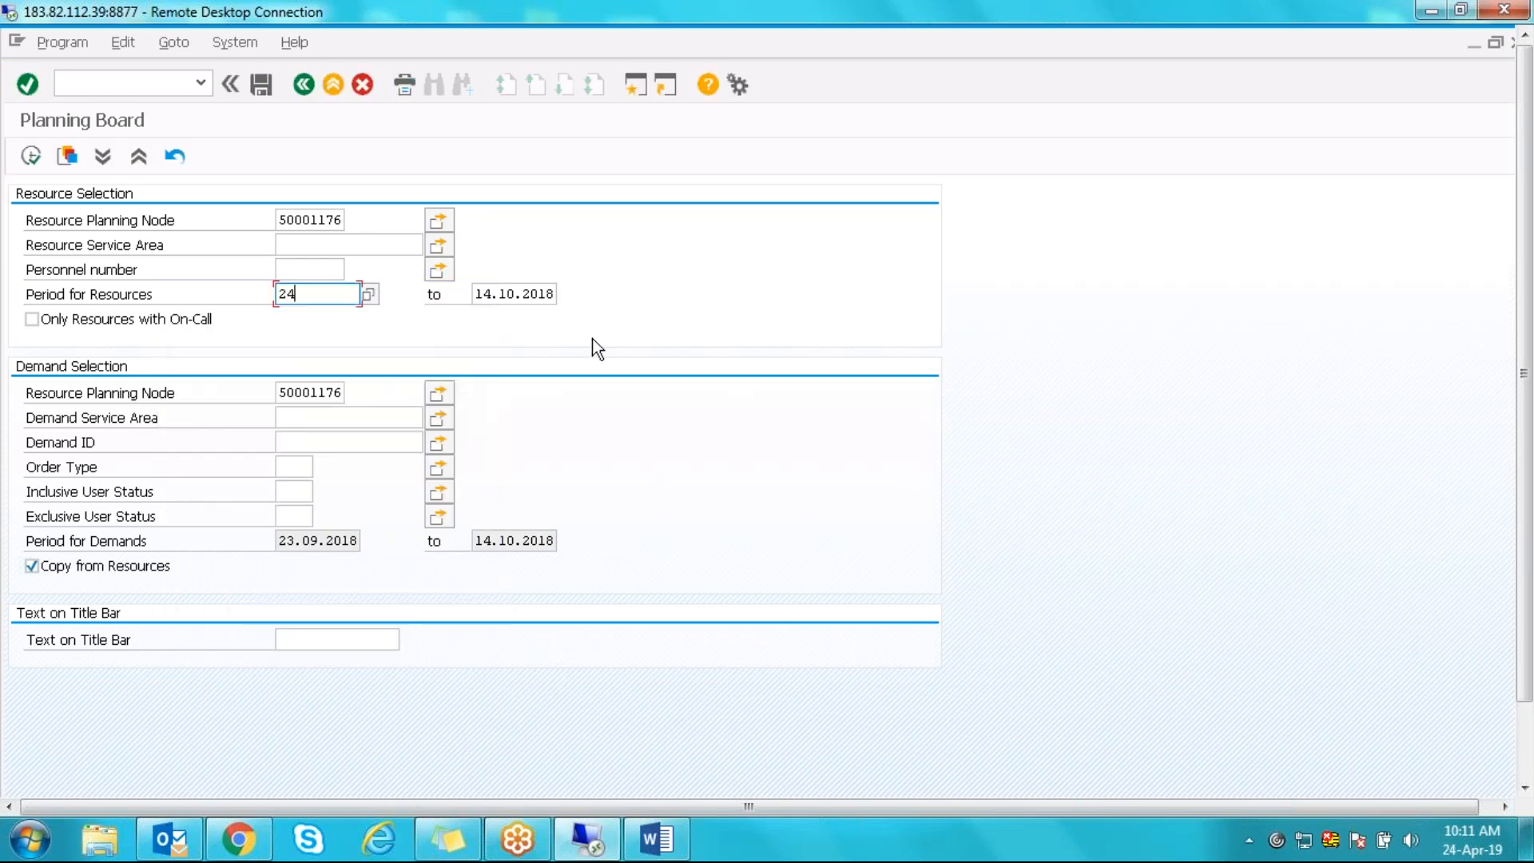
{"action": "type", "text": ".04.2019"}
{"action": "key", "text": "Tab"}
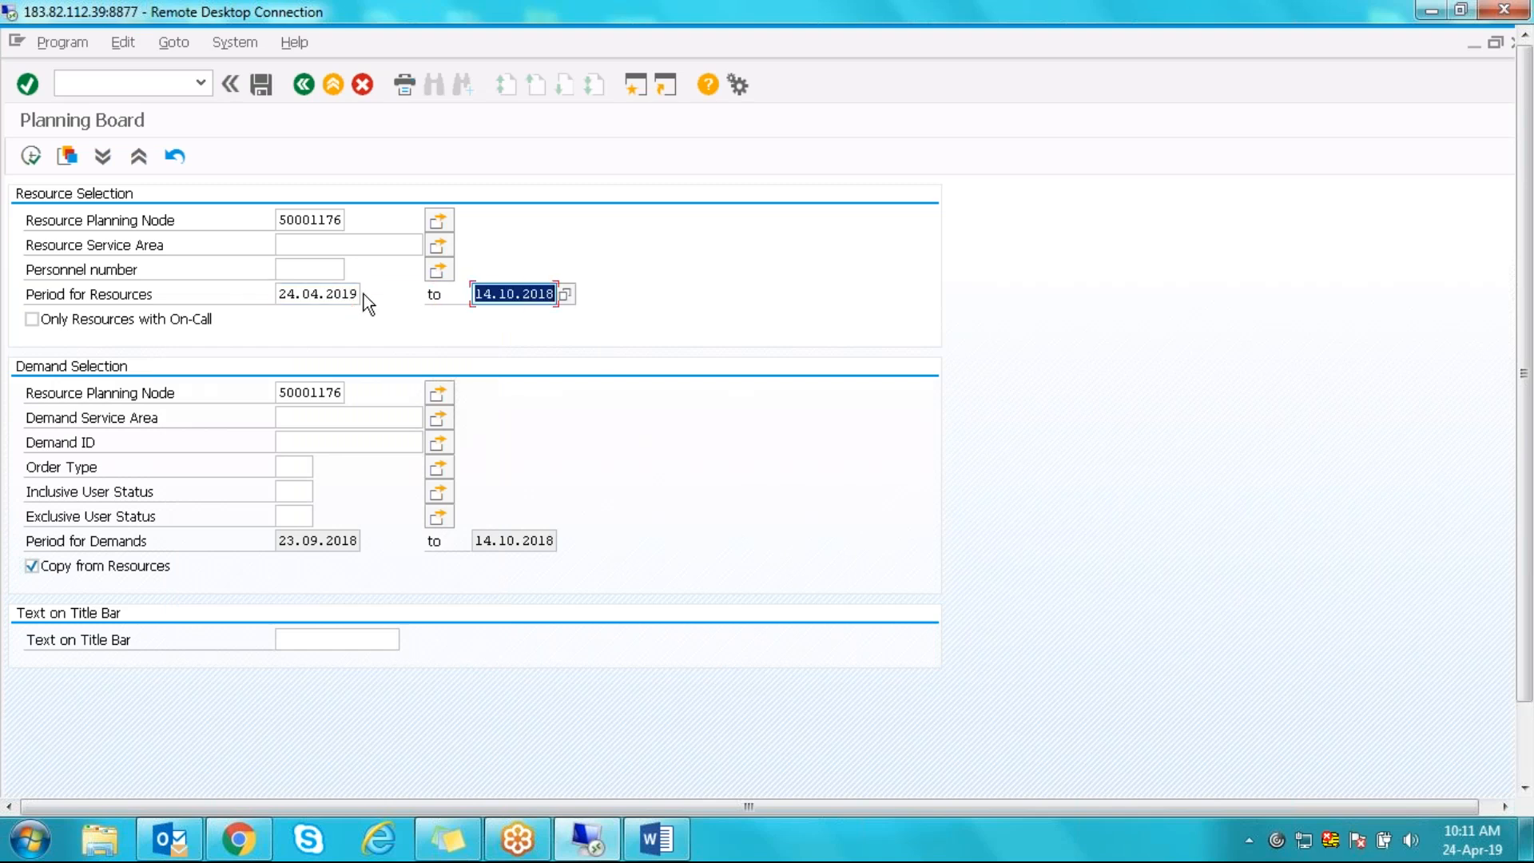
{"action": "left_click_drag", "start_coordinate": [283, 294], "coordinate": [355, 294]}
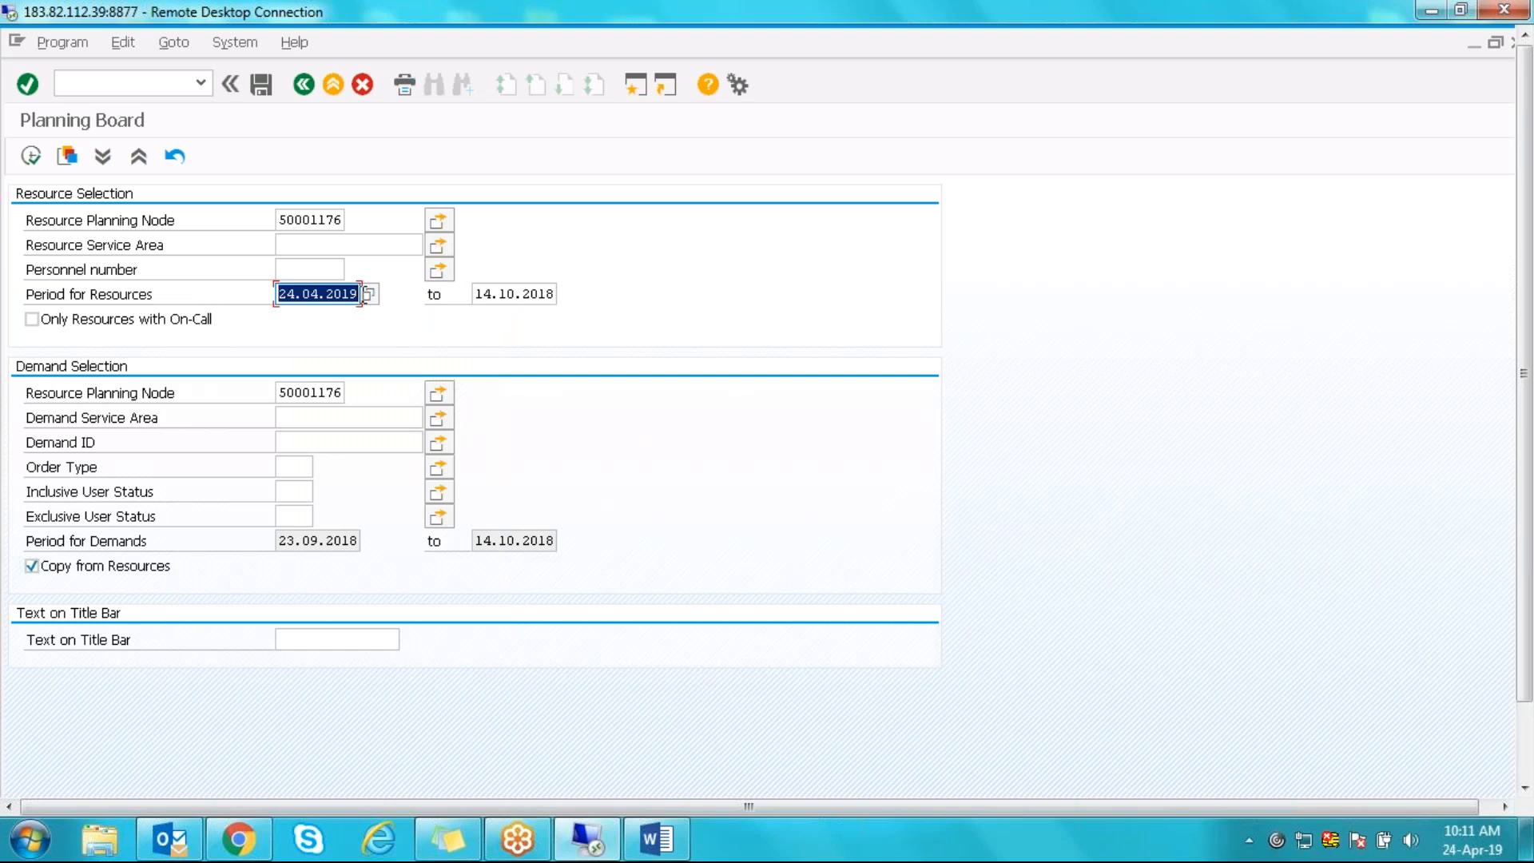
{"action": "key", "text": "ctrl+c"}
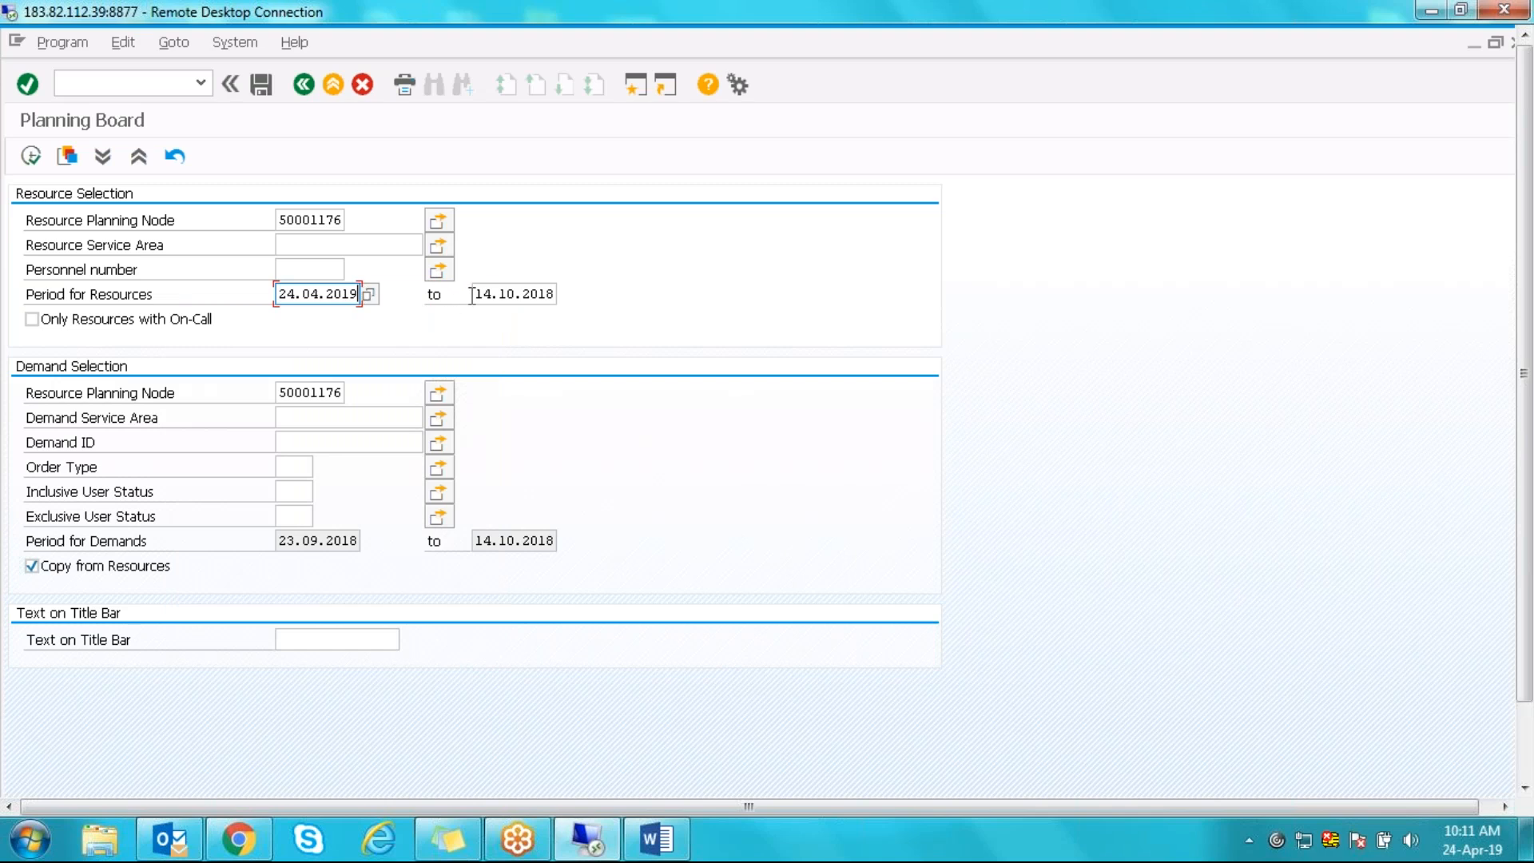
{"action": "left_click_drag", "start_coordinate": [473, 294], "coordinate": [576, 294]}
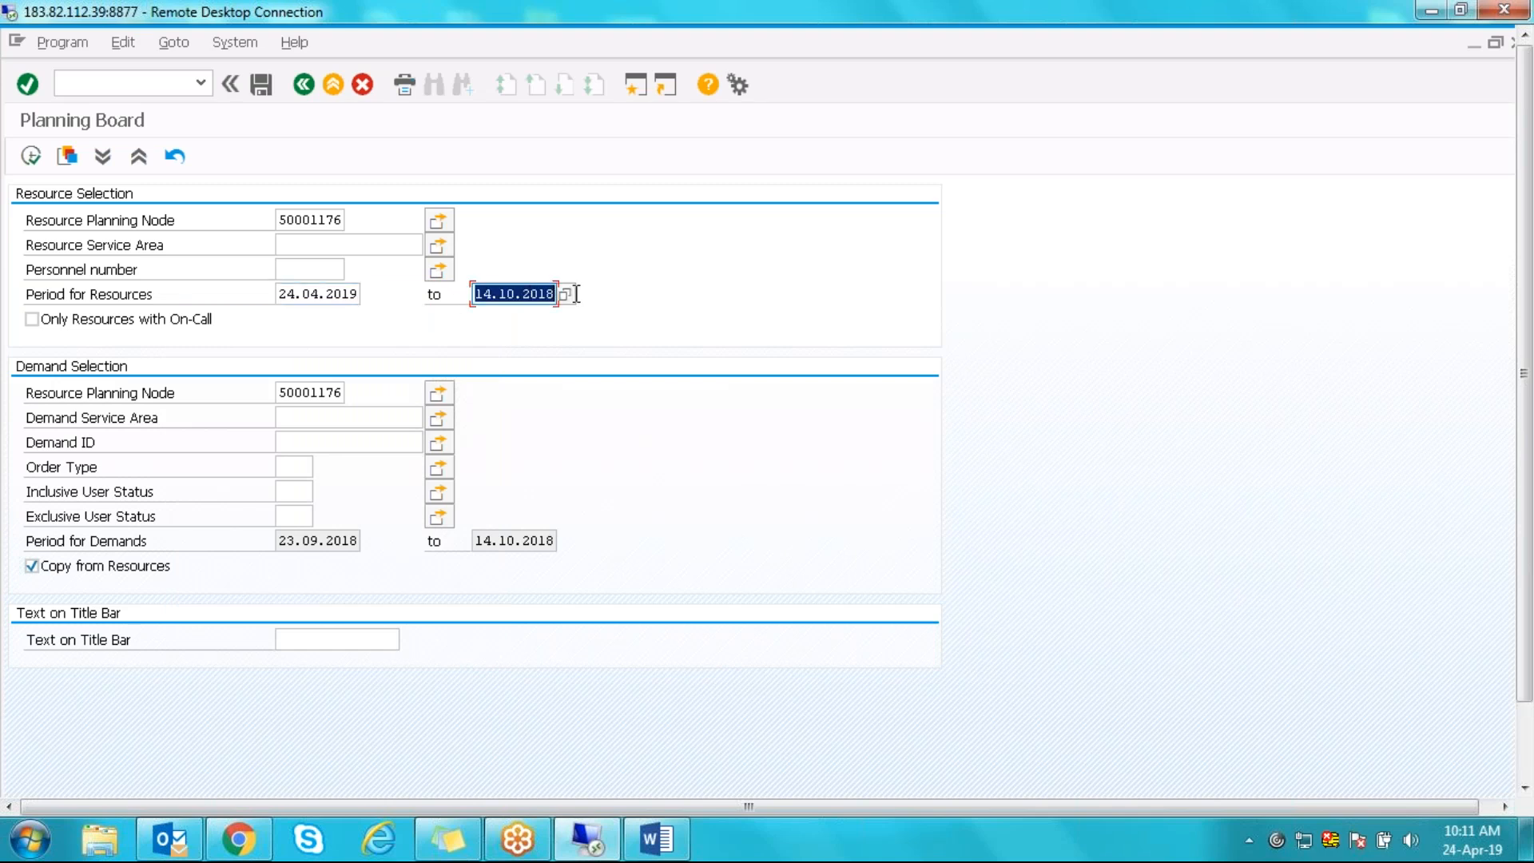
{"action": "key", "text": "ctrl+v"}
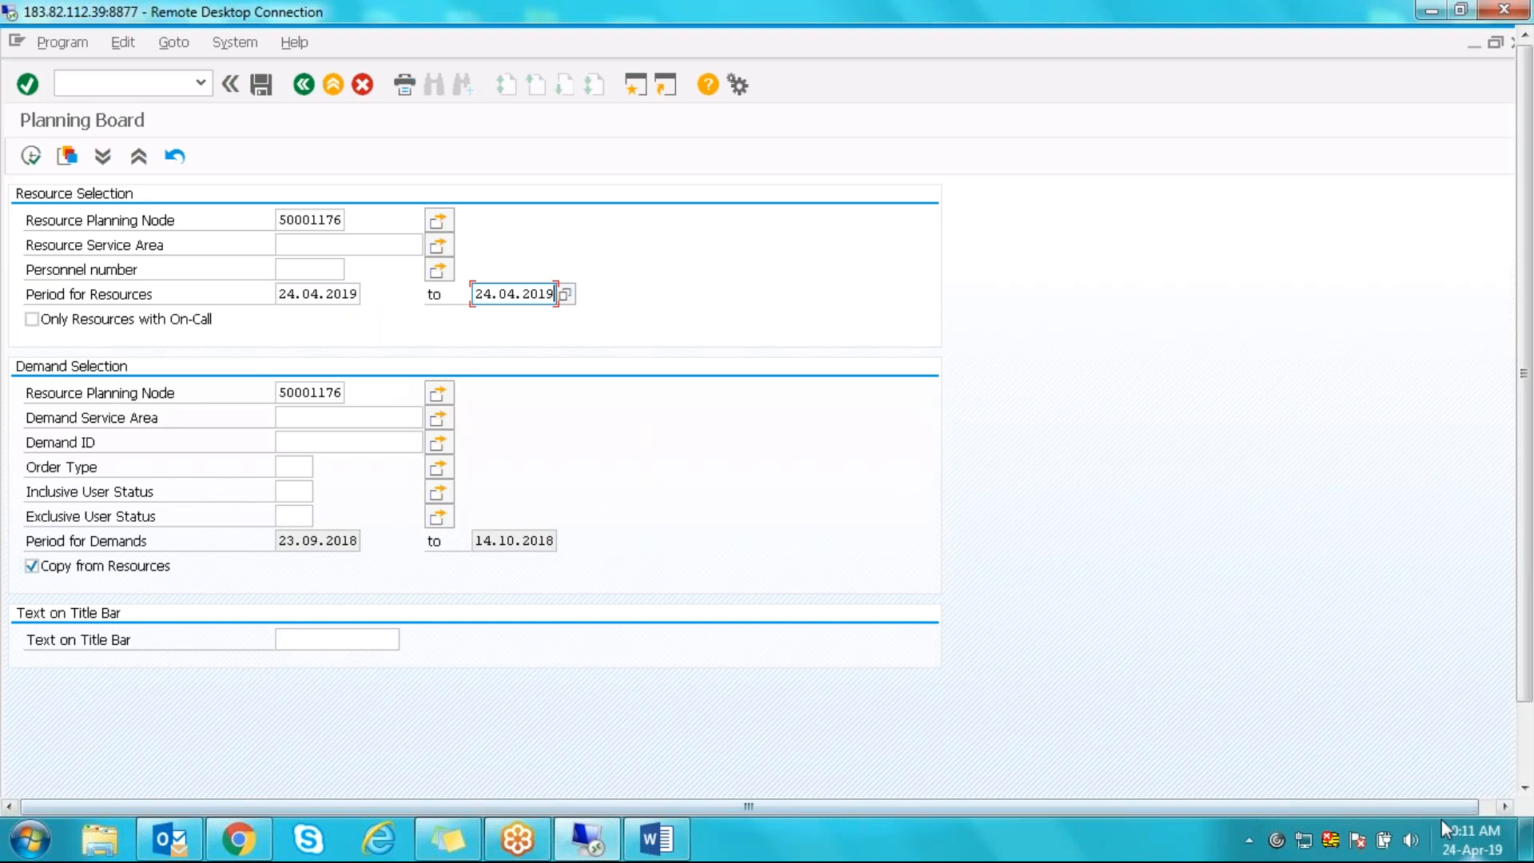
- After checking today's date, correct the resource period to 22.04.2019–26.04.2019
{"action": "left_click", "coordinate": [1463, 839]}
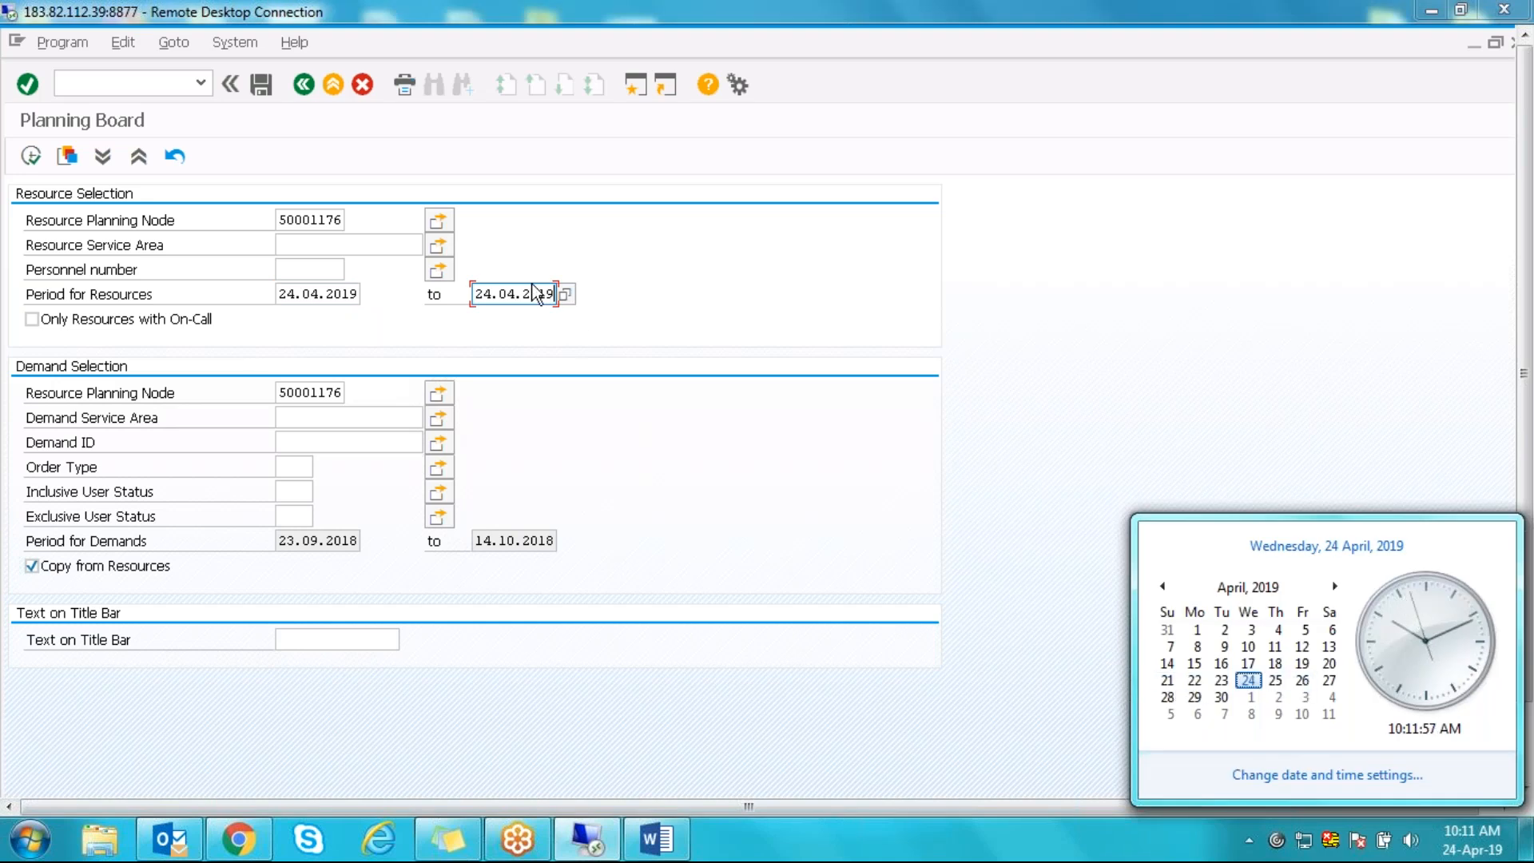
{"action": "left_click", "coordinate": [497, 297]}
{"action": "key", "text": "BackSpace"}
{"action": "type", "text": "6"}
{"action": "left_click", "coordinate": [293, 295]}
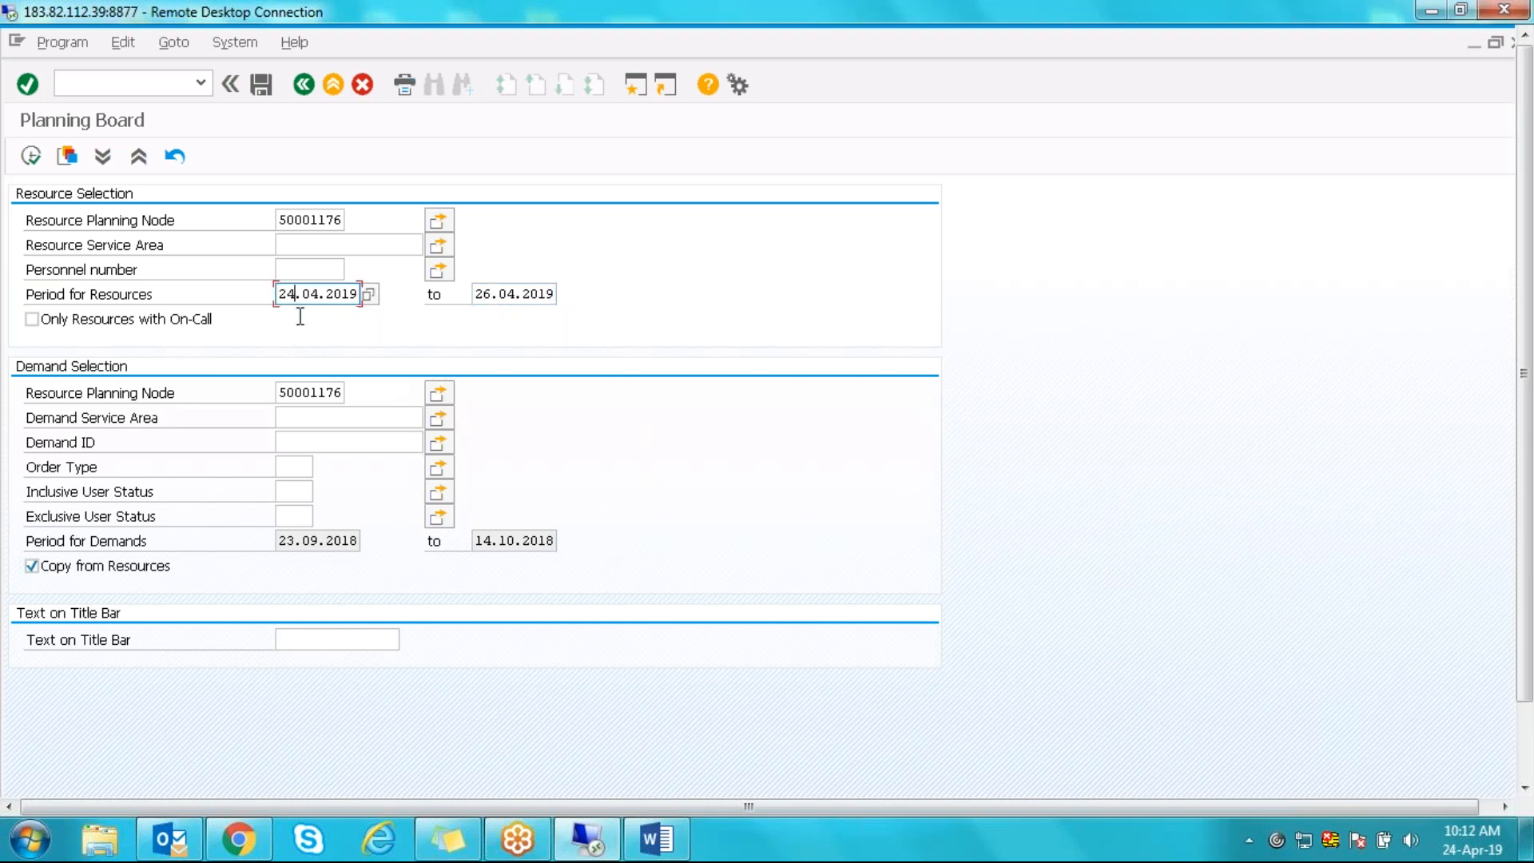
{"action": "key", "text": "BackSpace"}
{"action": "type", "text": "2"}
- Execute the planning board for 22.04.2019–26.04.2019, scroll the timeline, then go back to selection
{"action": "left_click", "coordinate": [37, 152]}
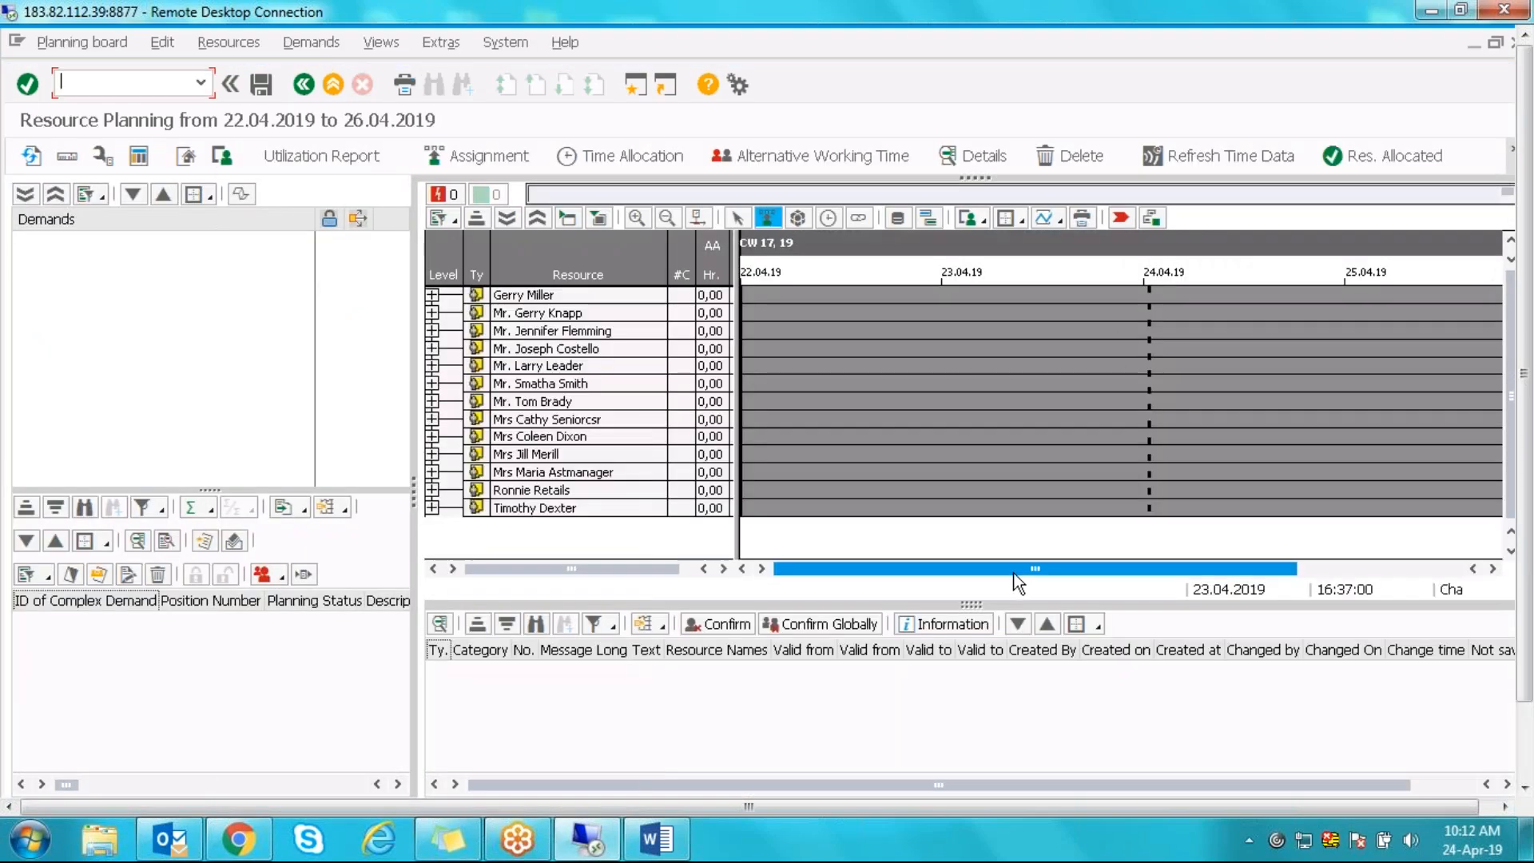
{"action": "mouse_move", "coordinate": [907, 572]}
{"action": "left_mouse_down"}
{"action": "mouse_move", "coordinate": [1223, 589]}
{"action": "mouse_move", "coordinate": [911, 586]}
{"action": "left_mouse_up"}
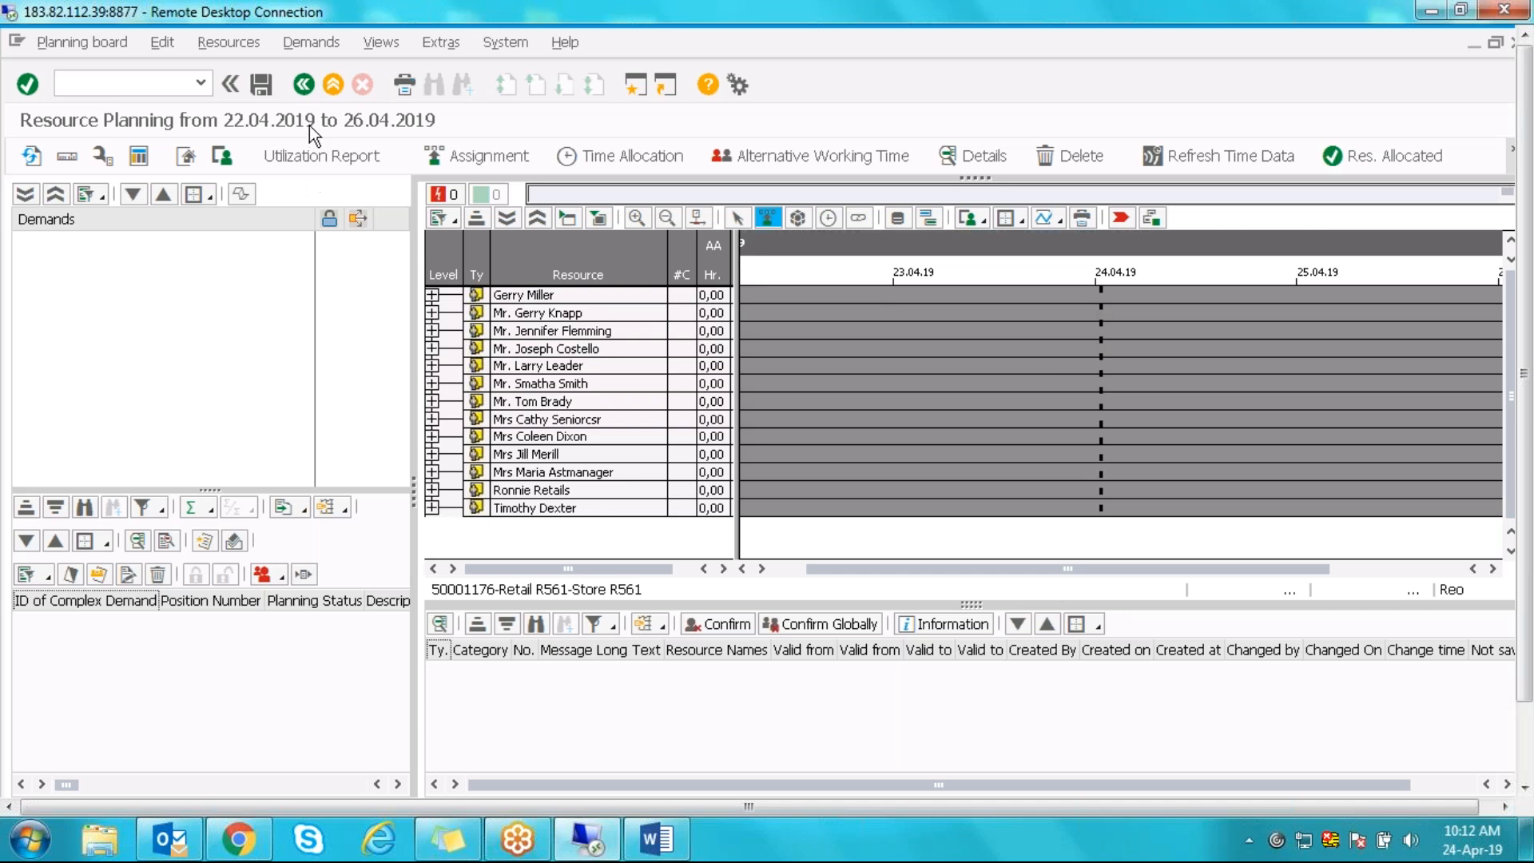
{"action": "left_click", "coordinate": [304, 85]}
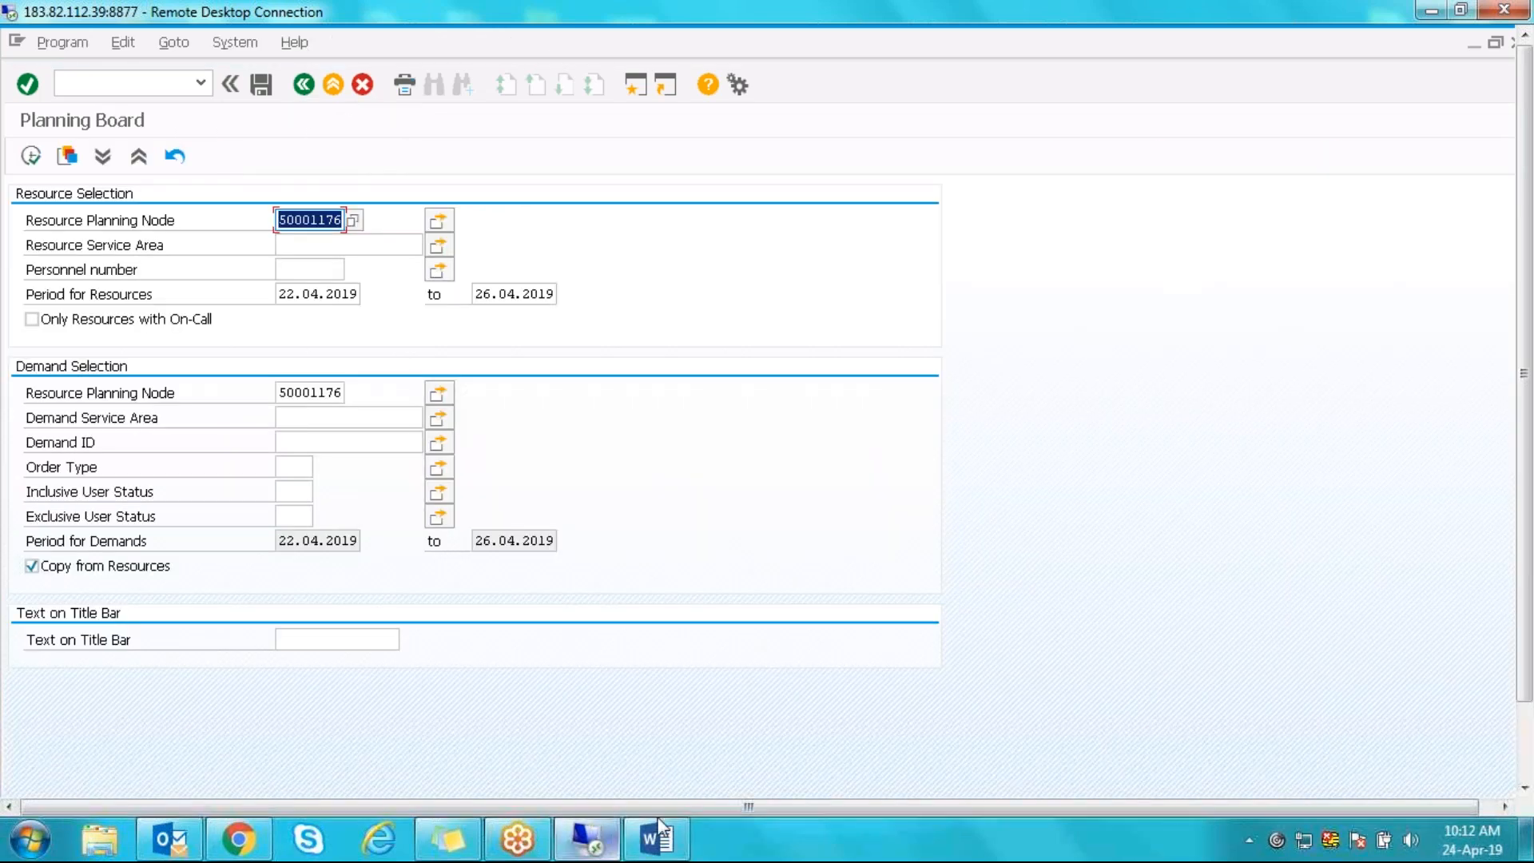
- Switch to the 'Bar chart: Graphic element' window and view the details of entry A1 (Assignment 1)
{"action": "left_click", "coordinate": [605, 847]}
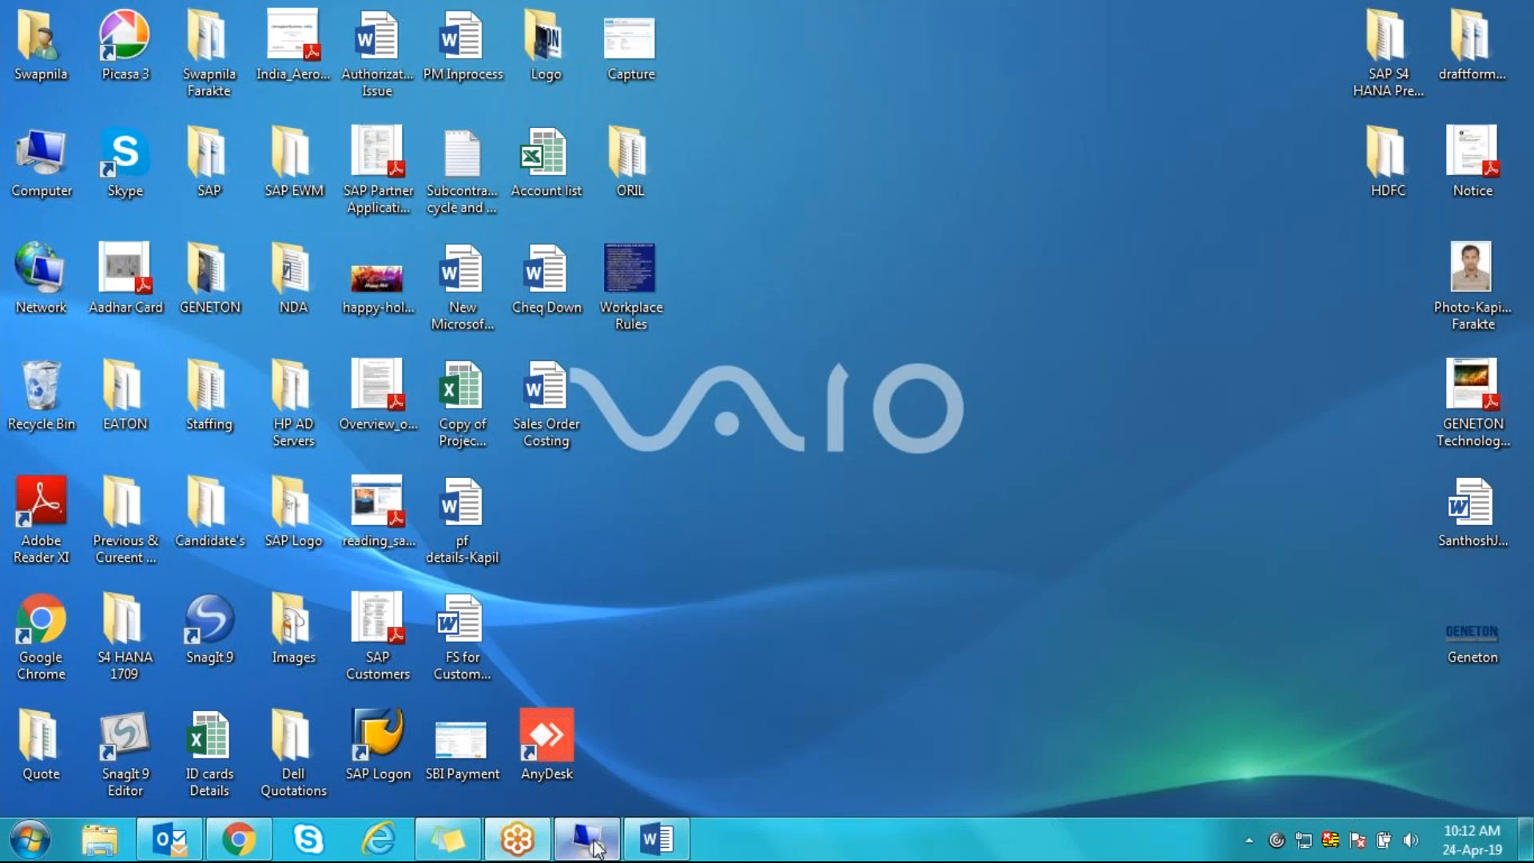
{"action": "left_click", "coordinate": [604, 847]}
{"action": "left_click_drag", "start_coordinate": [1528, 414], "coordinate": [1528, 512]}
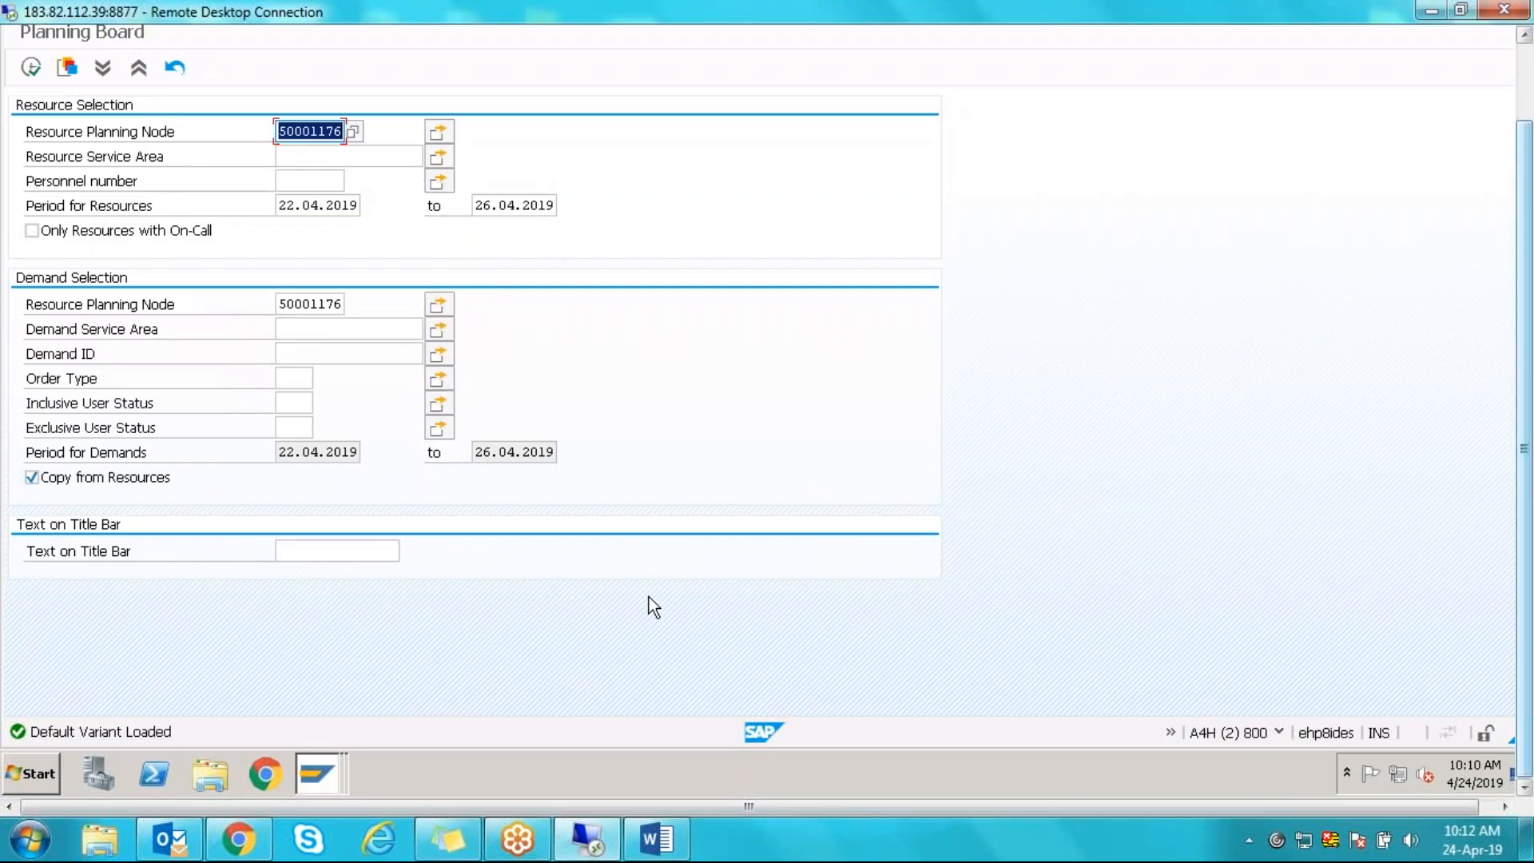
{"action": "left_click", "coordinate": [307, 783]}
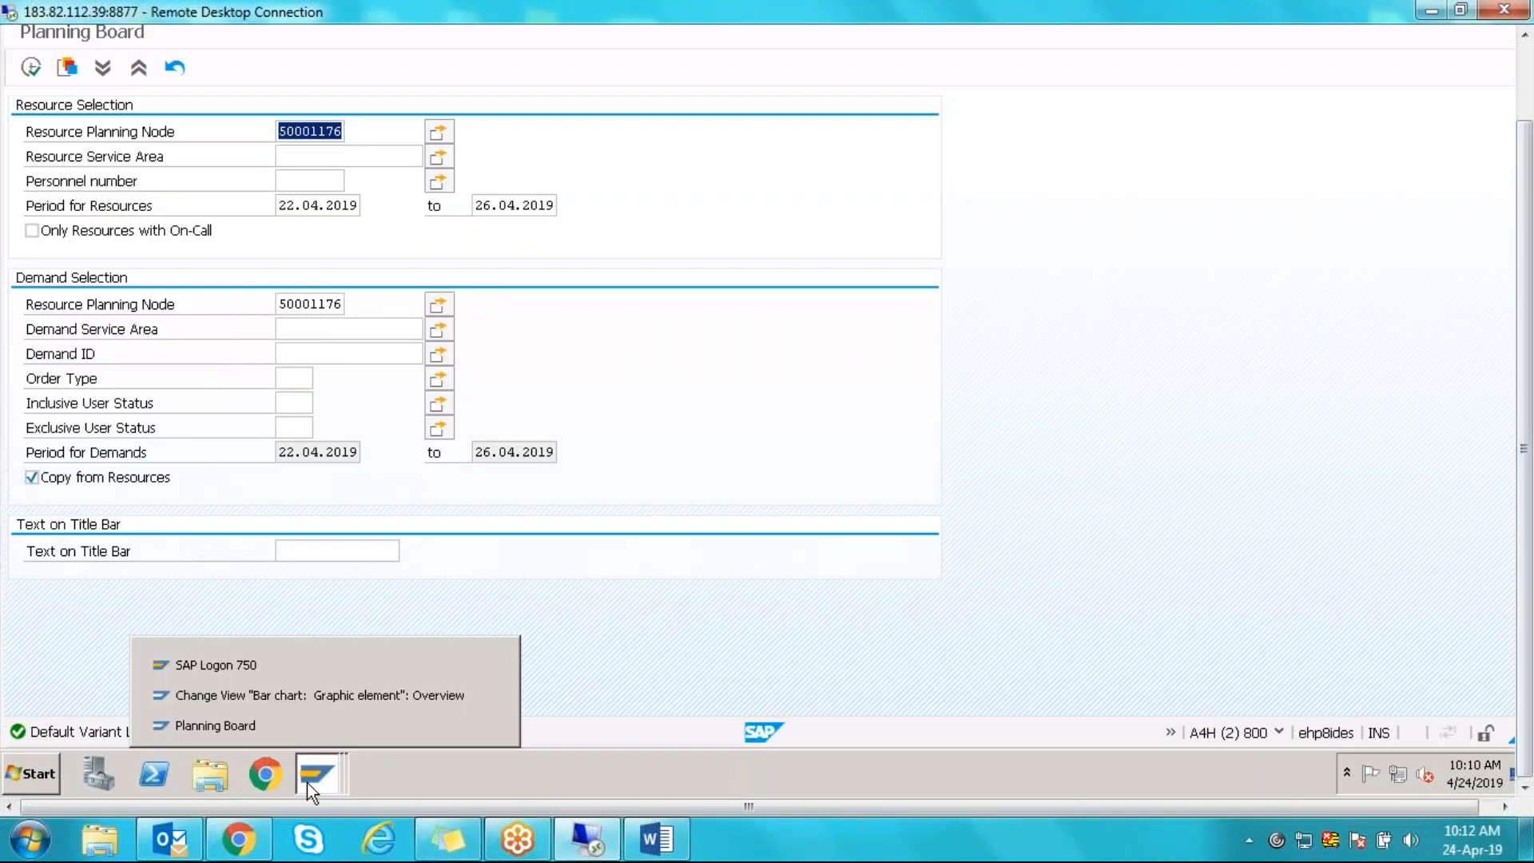
{"action": "left_click", "coordinate": [258, 696]}
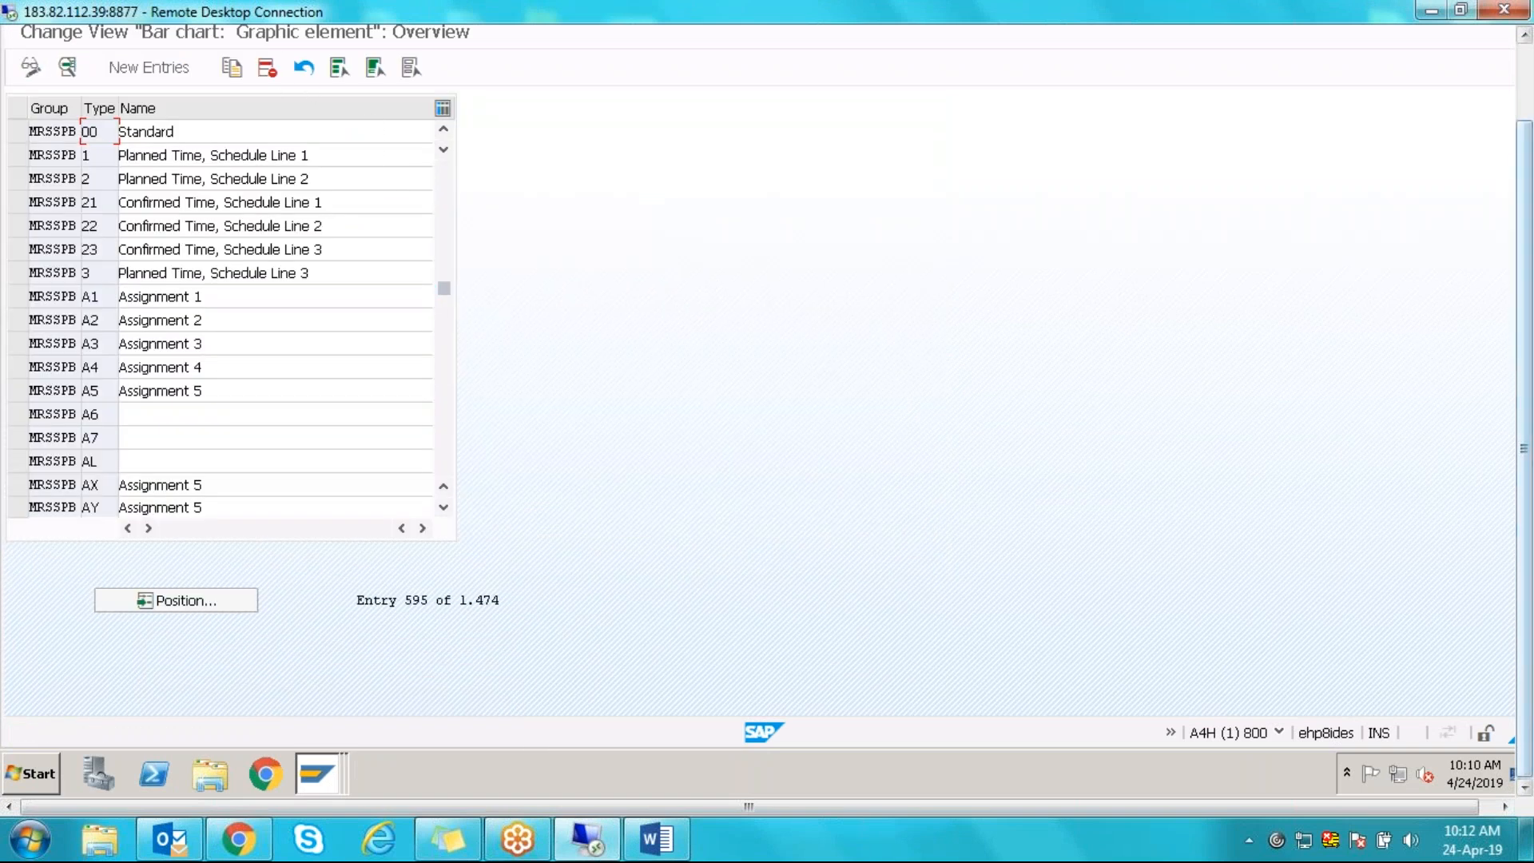
{"action": "left_click_drag", "start_coordinate": [1526, 304], "coordinate": [1525, 220]}
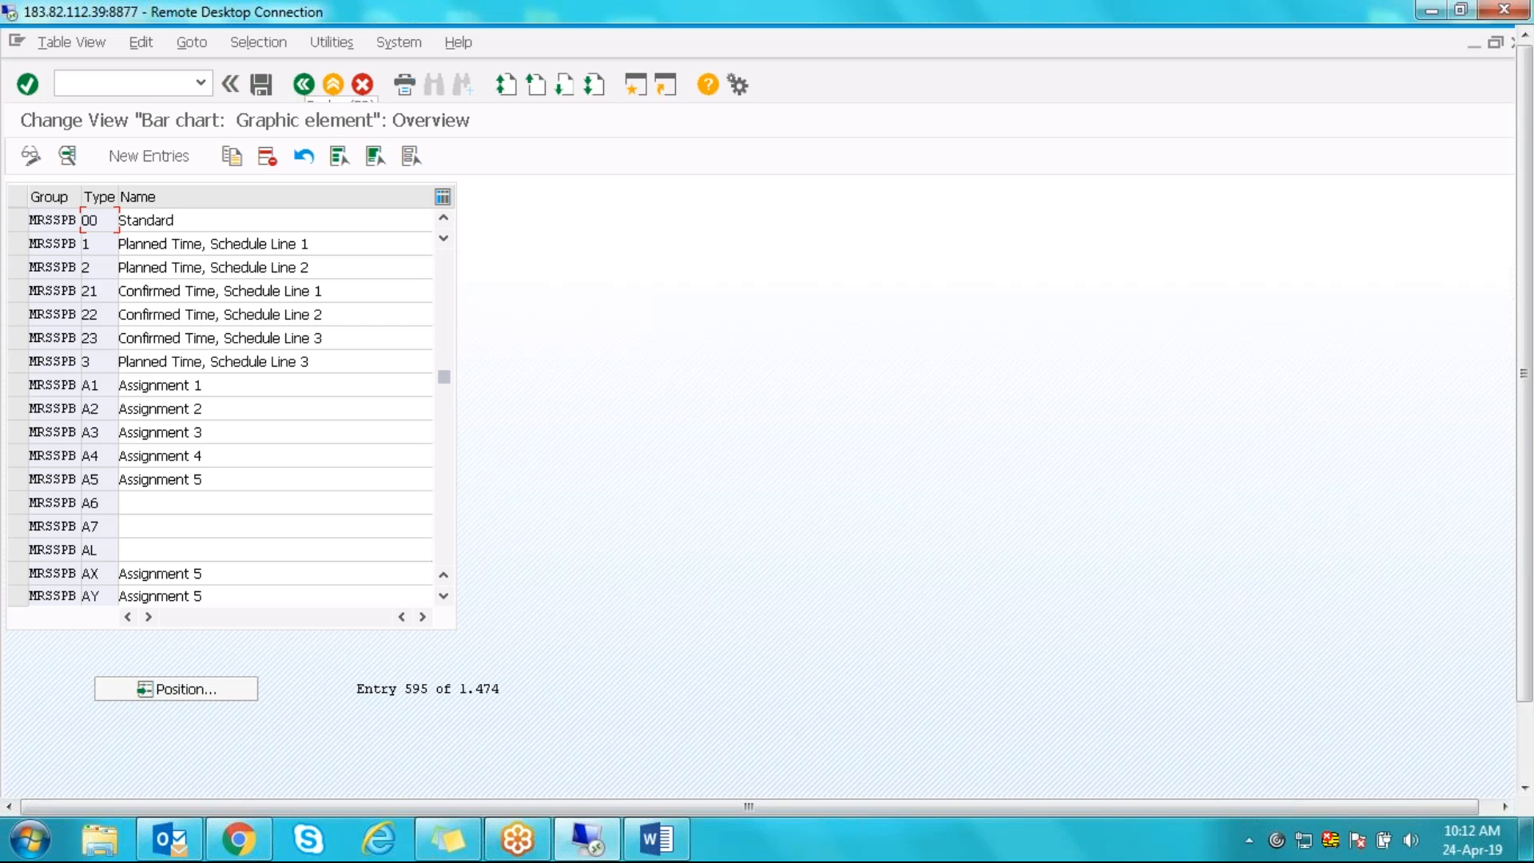
{"action": "double_click", "coordinate": [93, 386]}
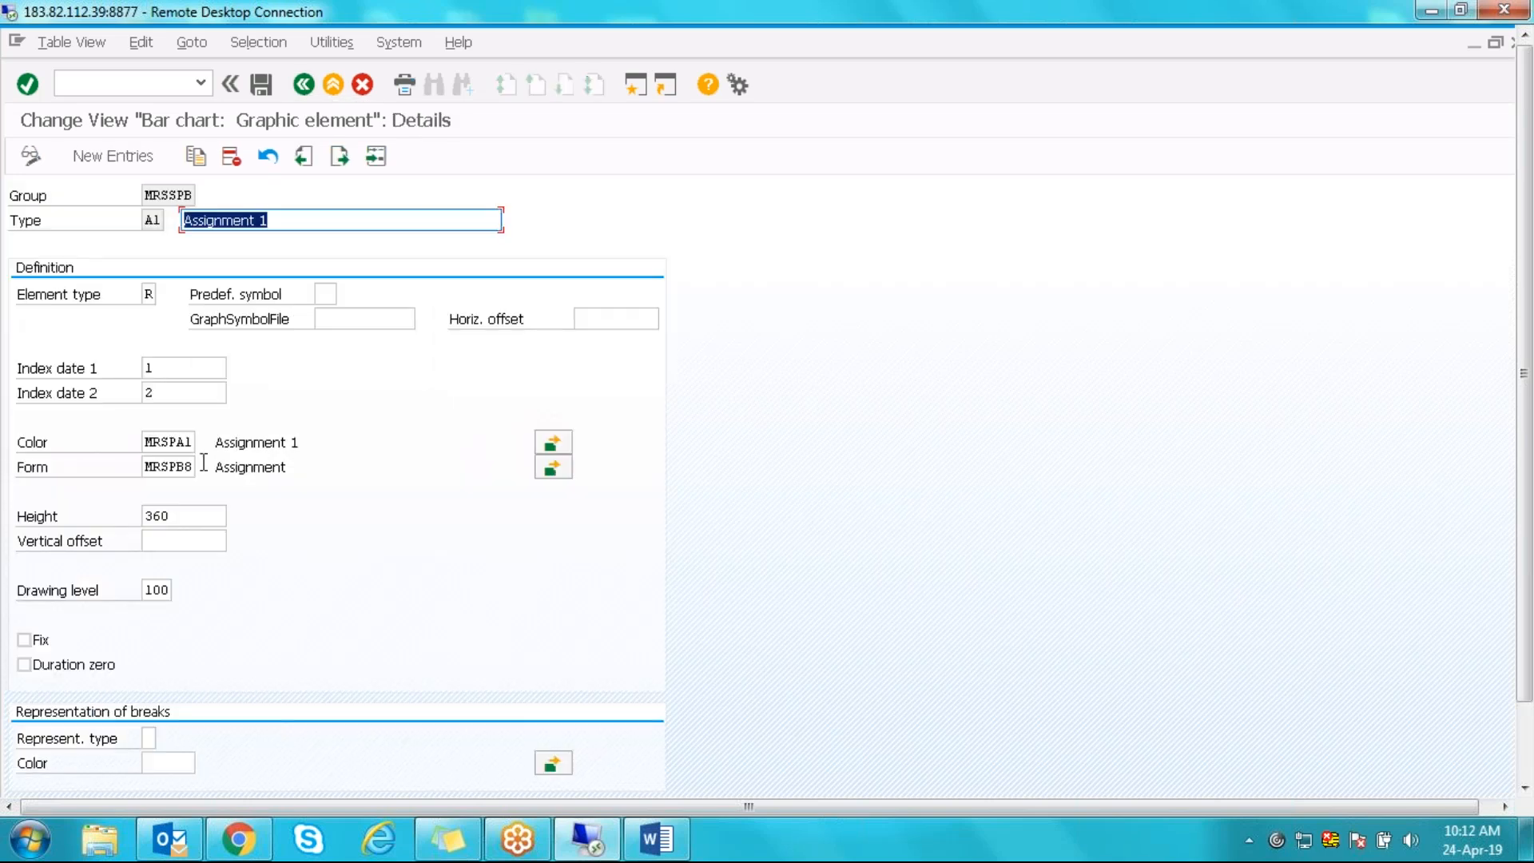
{"action": "left_click", "coordinate": [309, 88]}
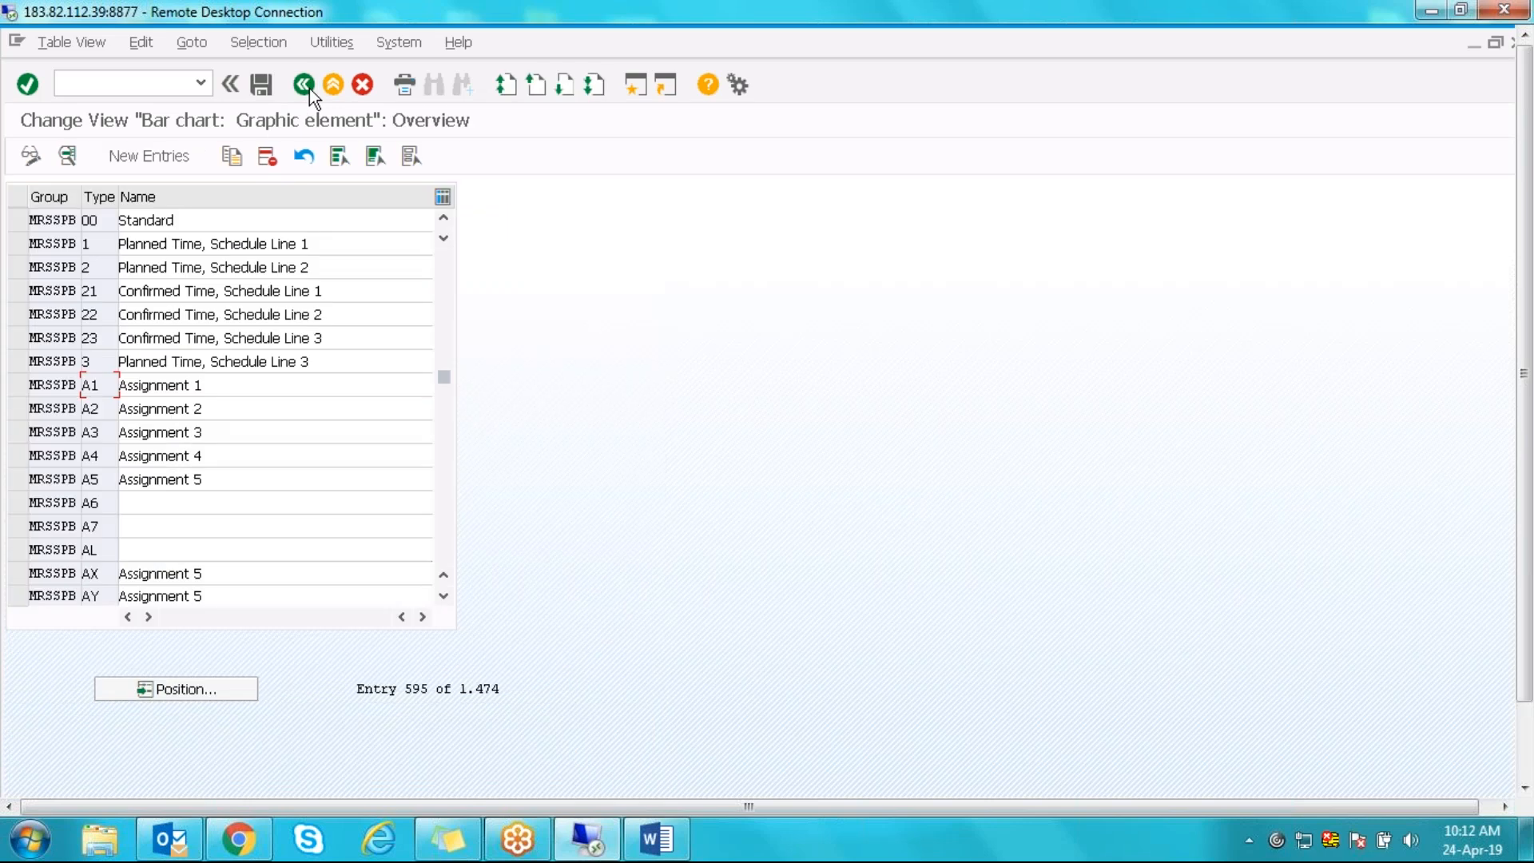
- Go back to the IMG tree, collapse Bar Chart and expand HR Integration's eight activities
{"action": "left_click", "coordinate": [310, 88]}
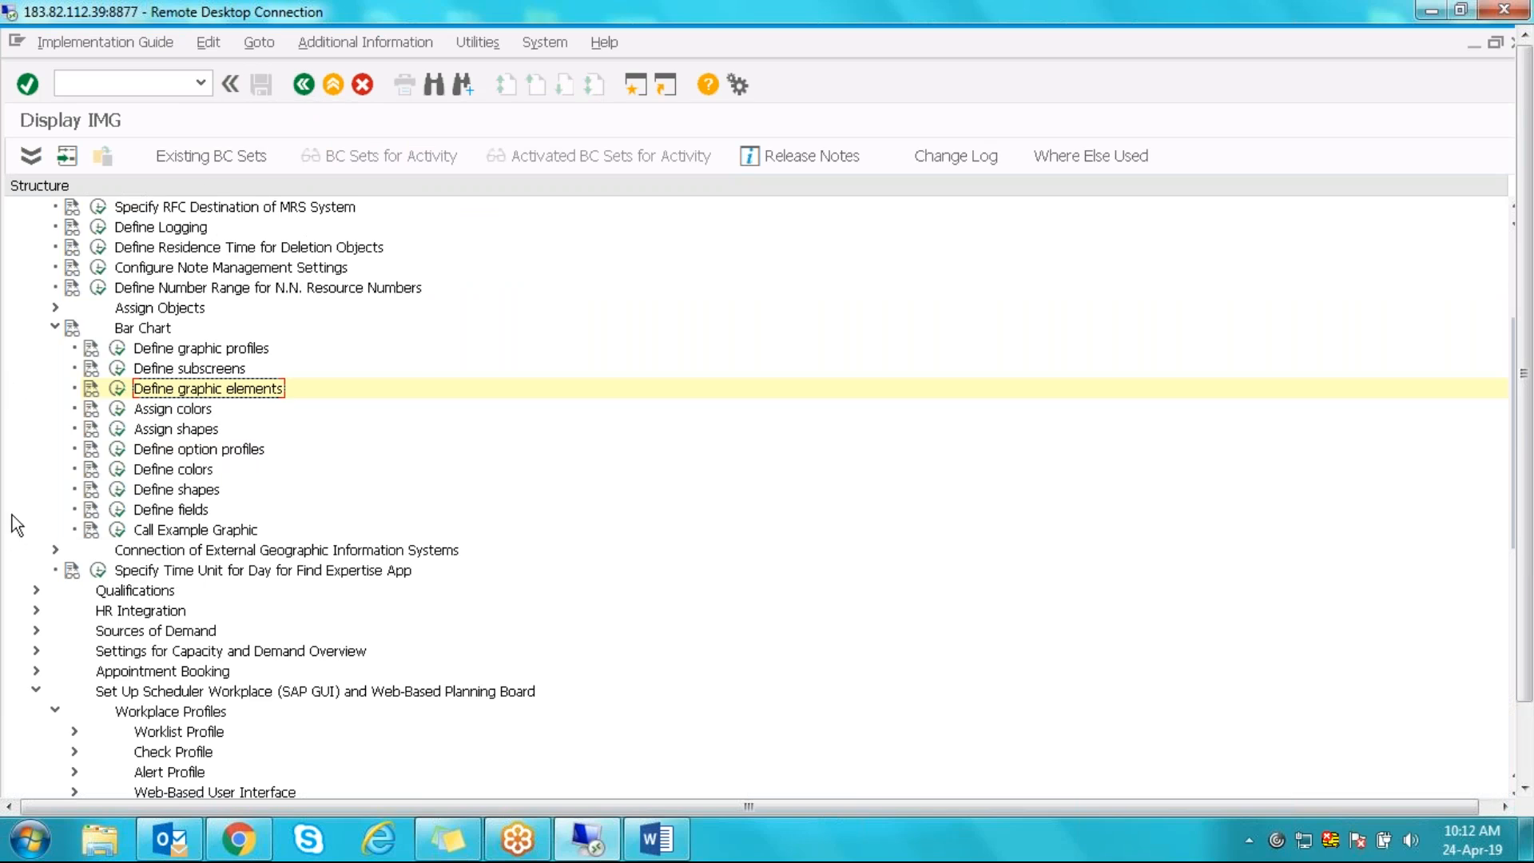
{"action": "left_click", "coordinate": [56, 328]}
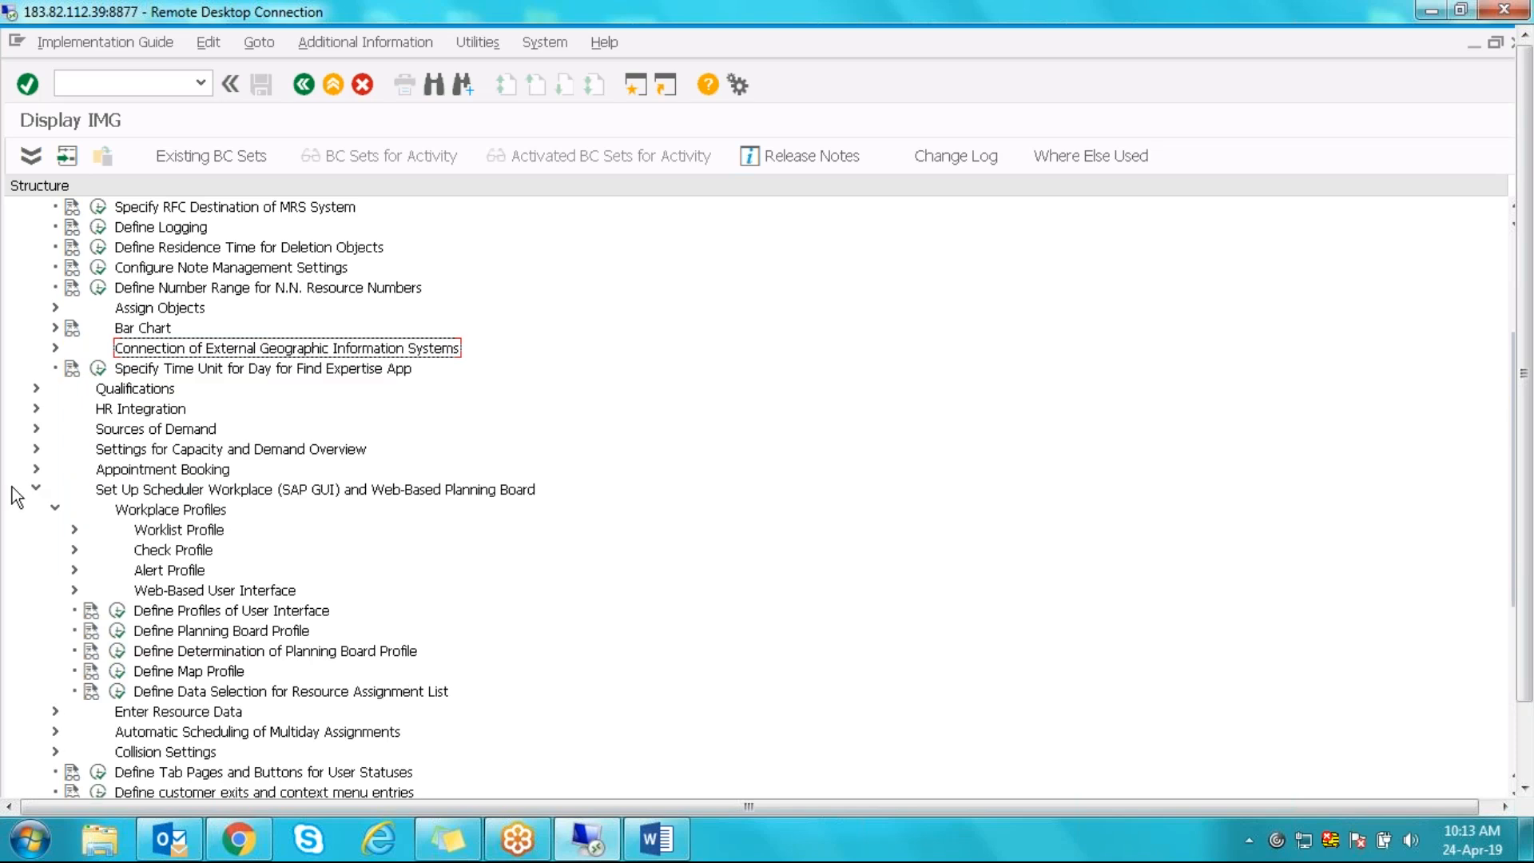
{"action": "left_click", "coordinate": [36, 408]}
{"action": "left_click", "coordinate": [114, 393]}
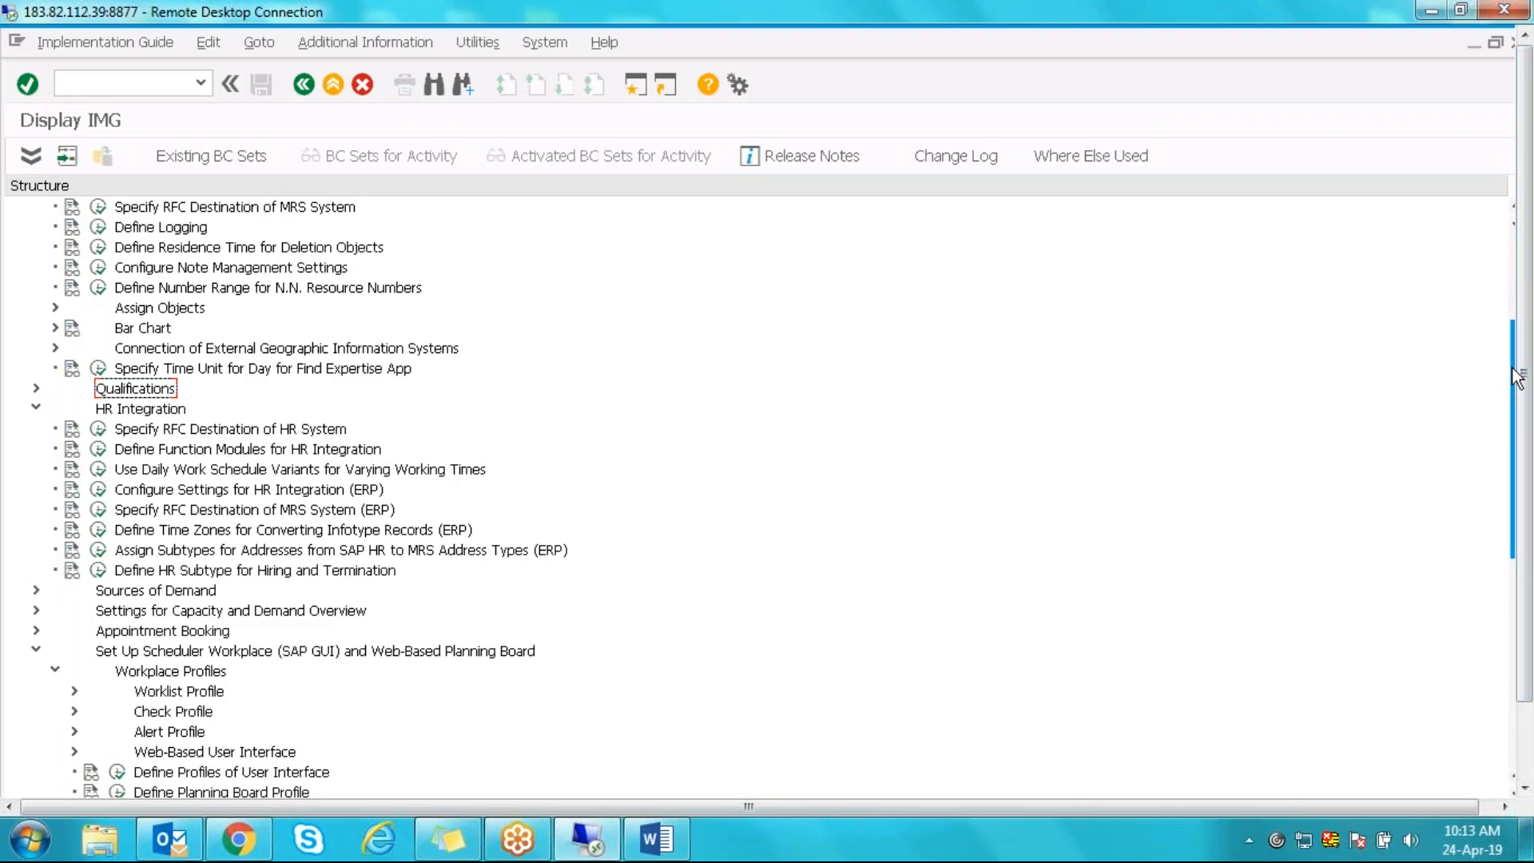
{"action": "scroll", "coordinate": [1517, 377], "scroll_direction": "up", "scroll_amount": 4}
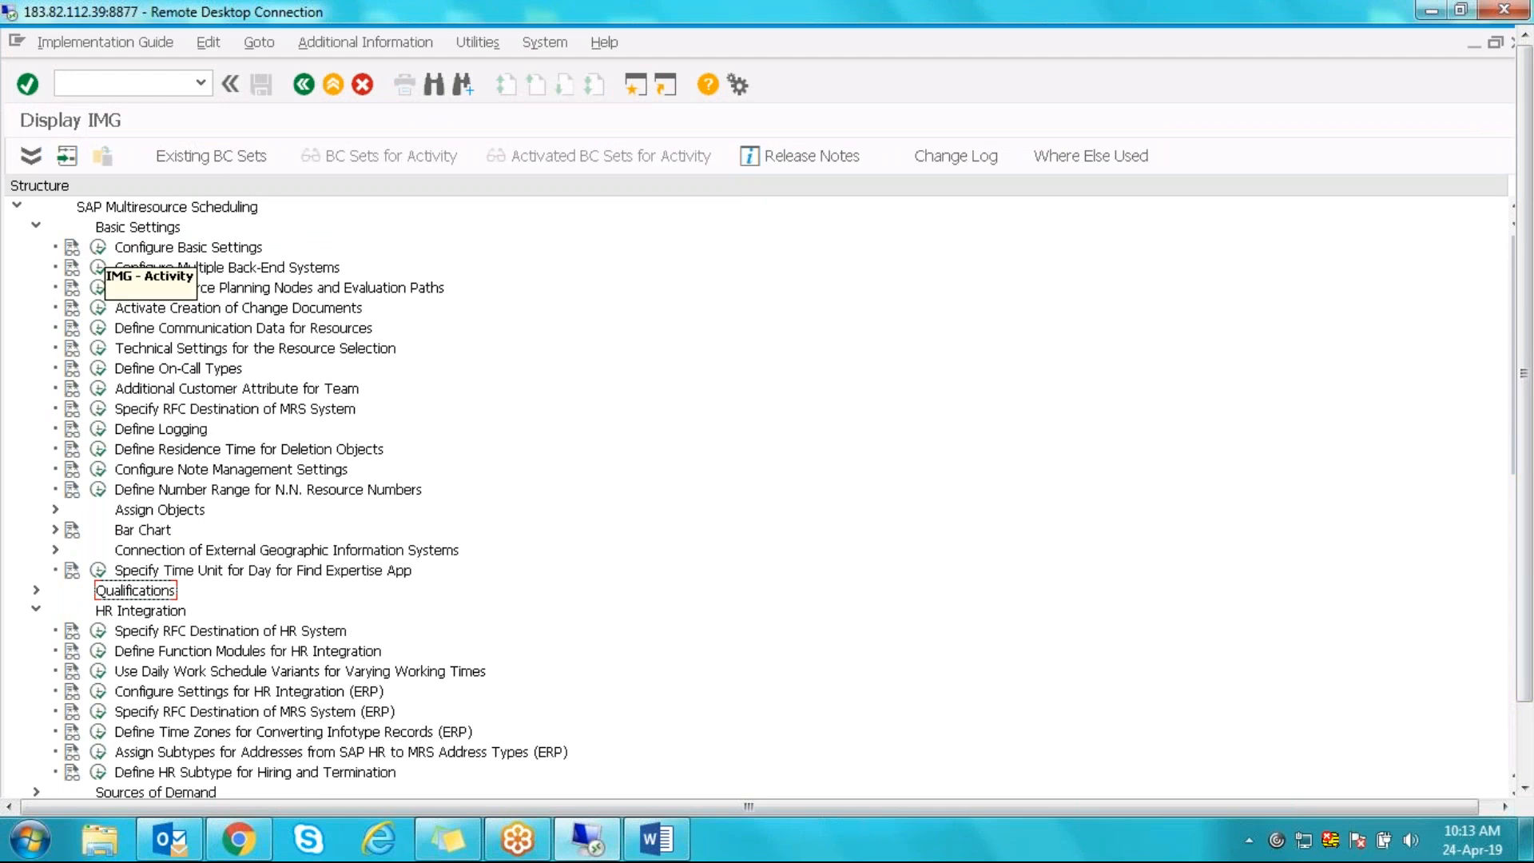
{"action": "left_click", "coordinate": [97, 247]}
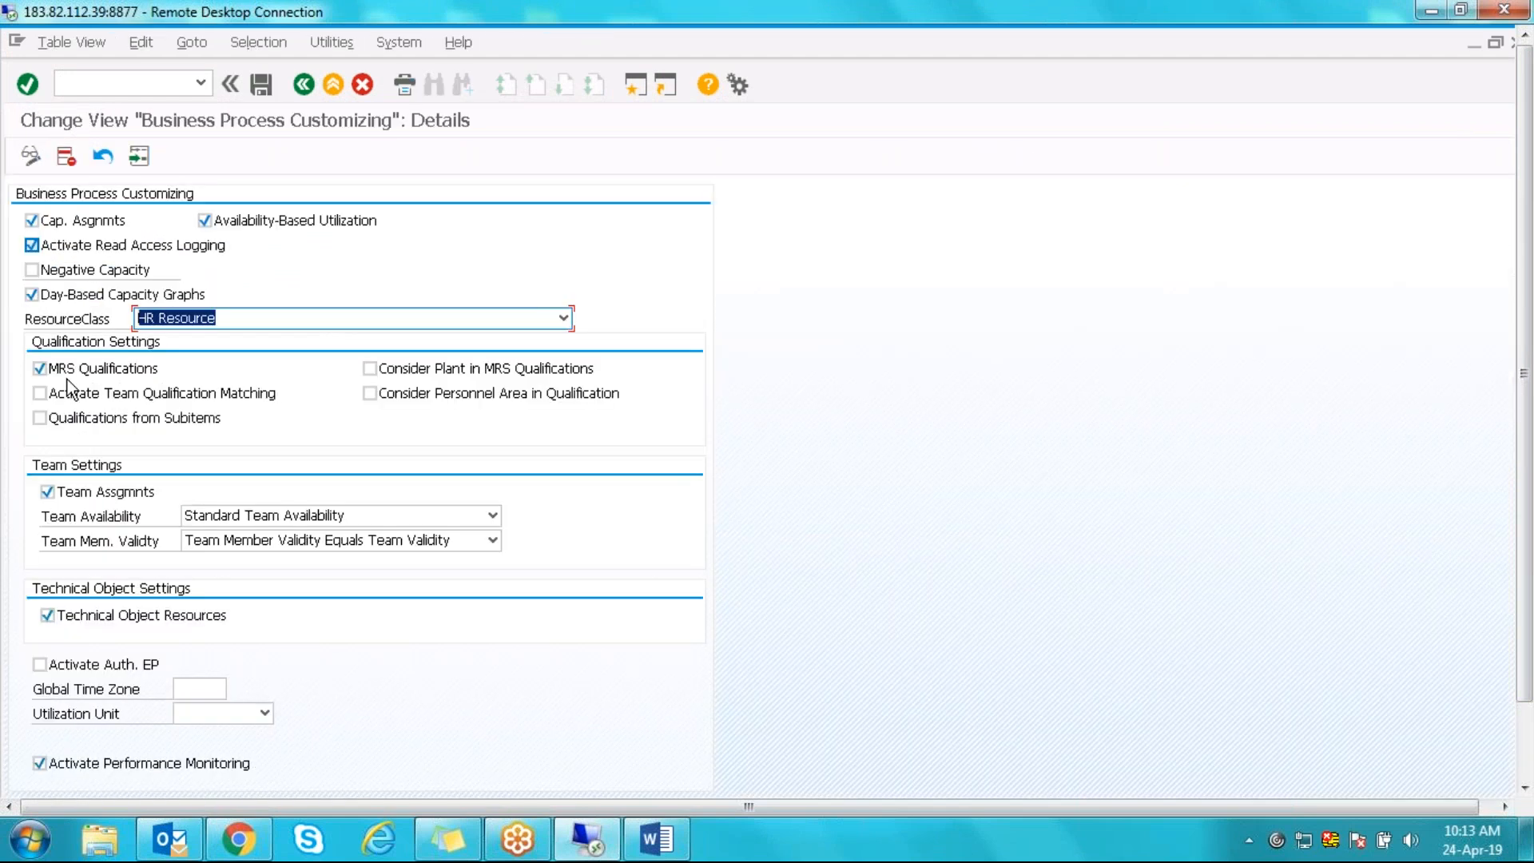
{"action": "left_click", "coordinate": [304, 84]}
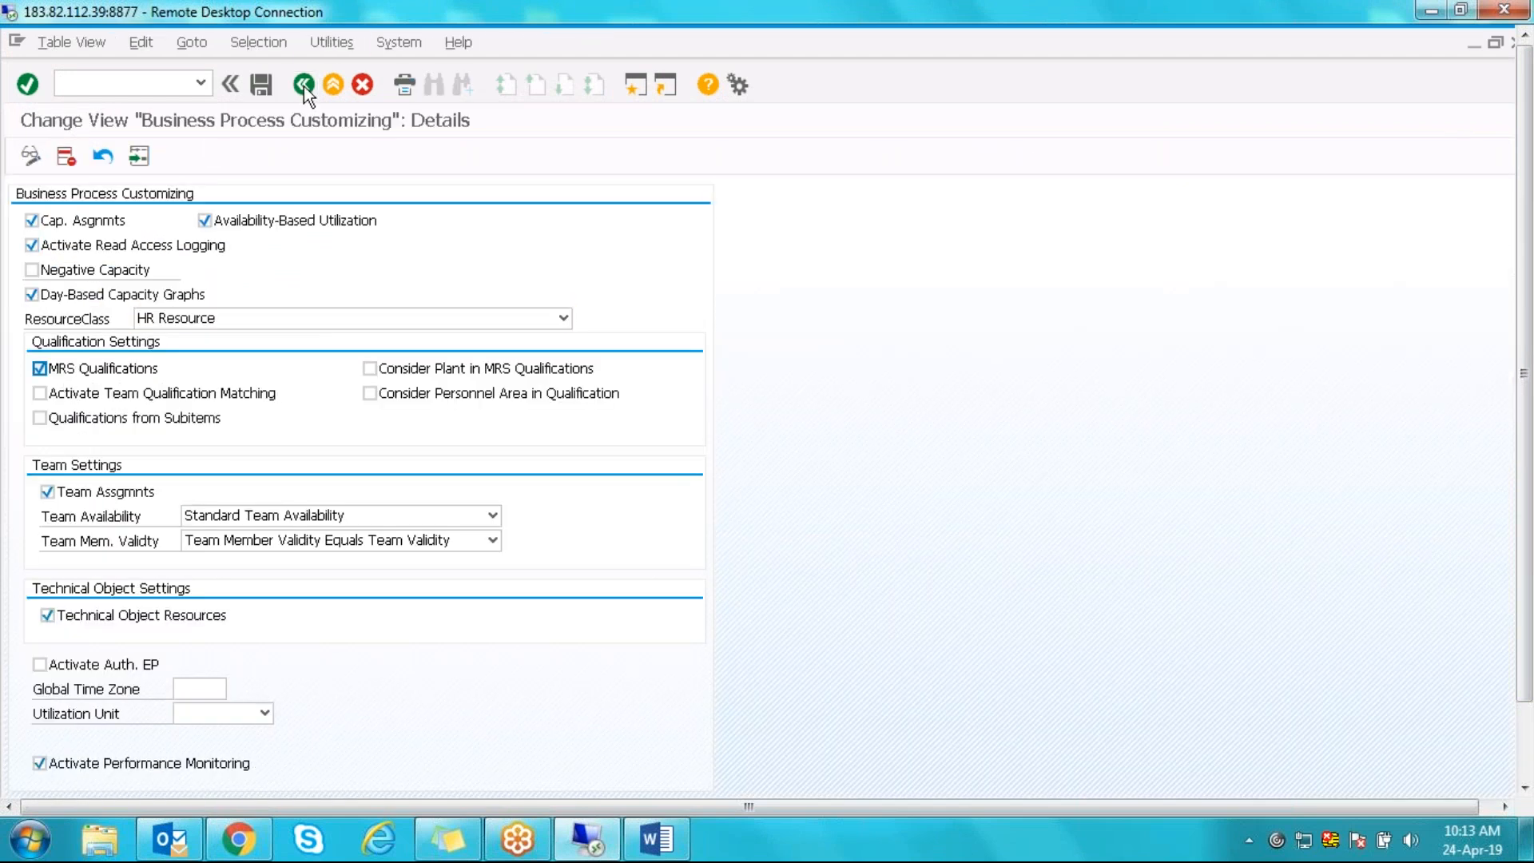
{"action": "left_click_drag", "start_coordinate": [1526, 215], "coordinate": [1522, 343]}
{"action": "left_click", "coordinate": [172, 547]}
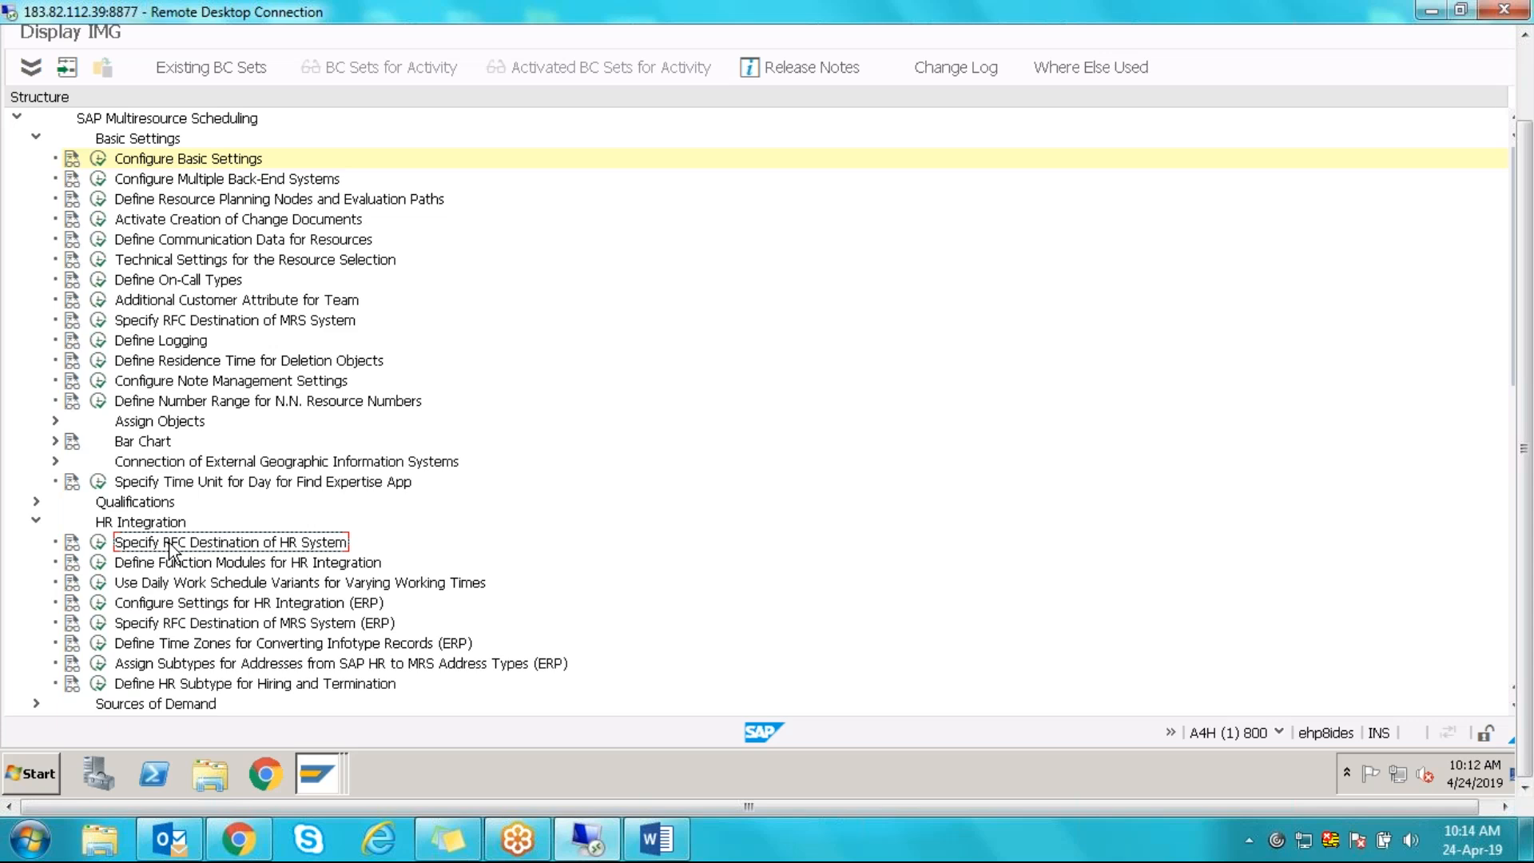
- Look at the RFC destination settings for the HR system, then return to the IMG tree
{"action": "left_click", "coordinate": [99, 542]}
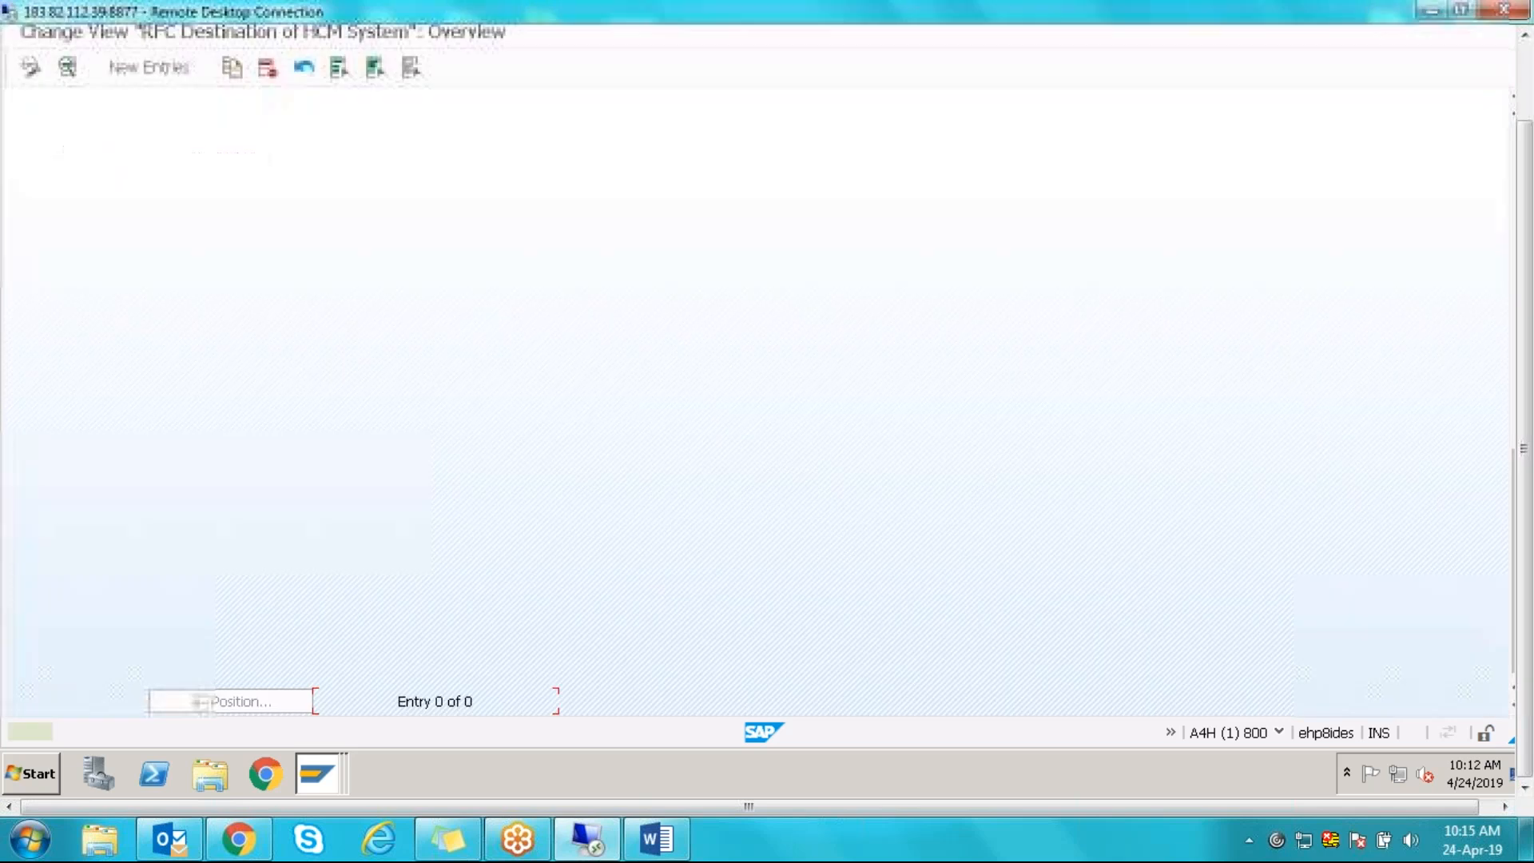
{"action": "left_click", "coordinate": [160, 70]}
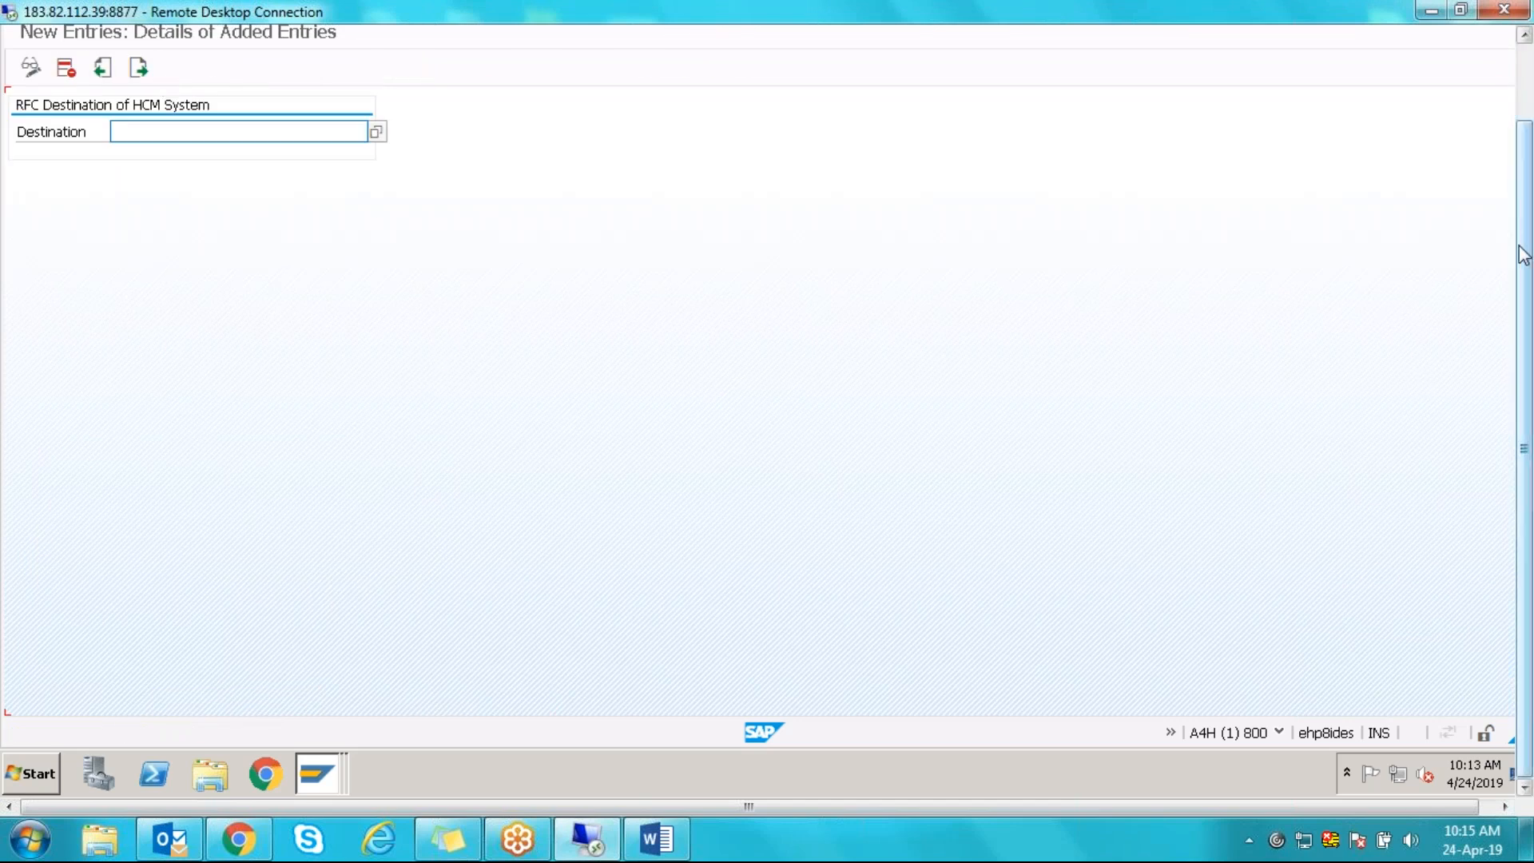
{"action": "left_click_drag", "start_coordinate": [1524, 256], "coordinate": [1524, 168]}
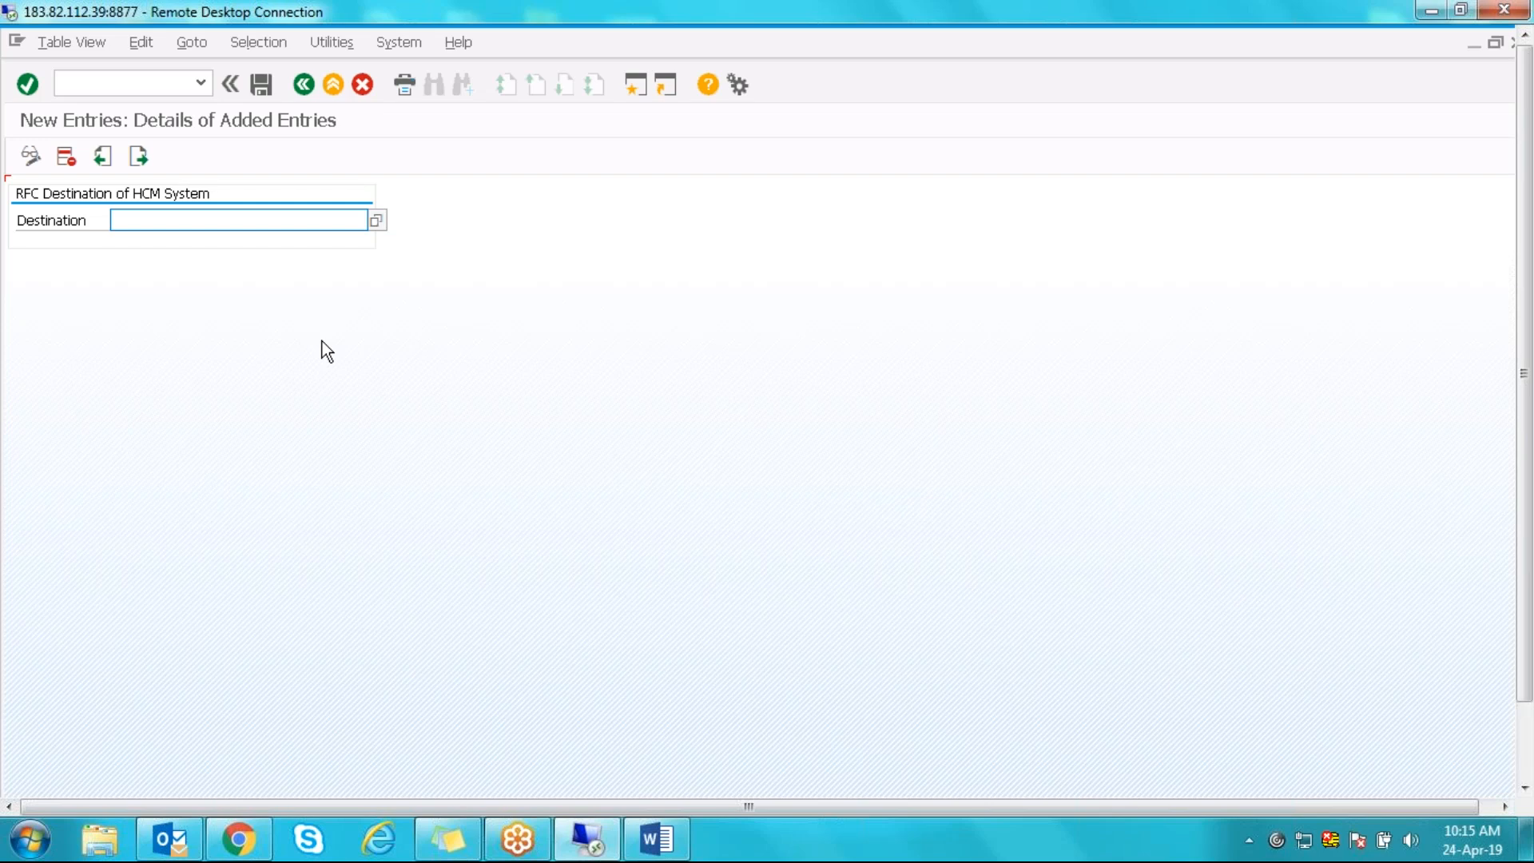
{"action": "key", "text": "F3"}
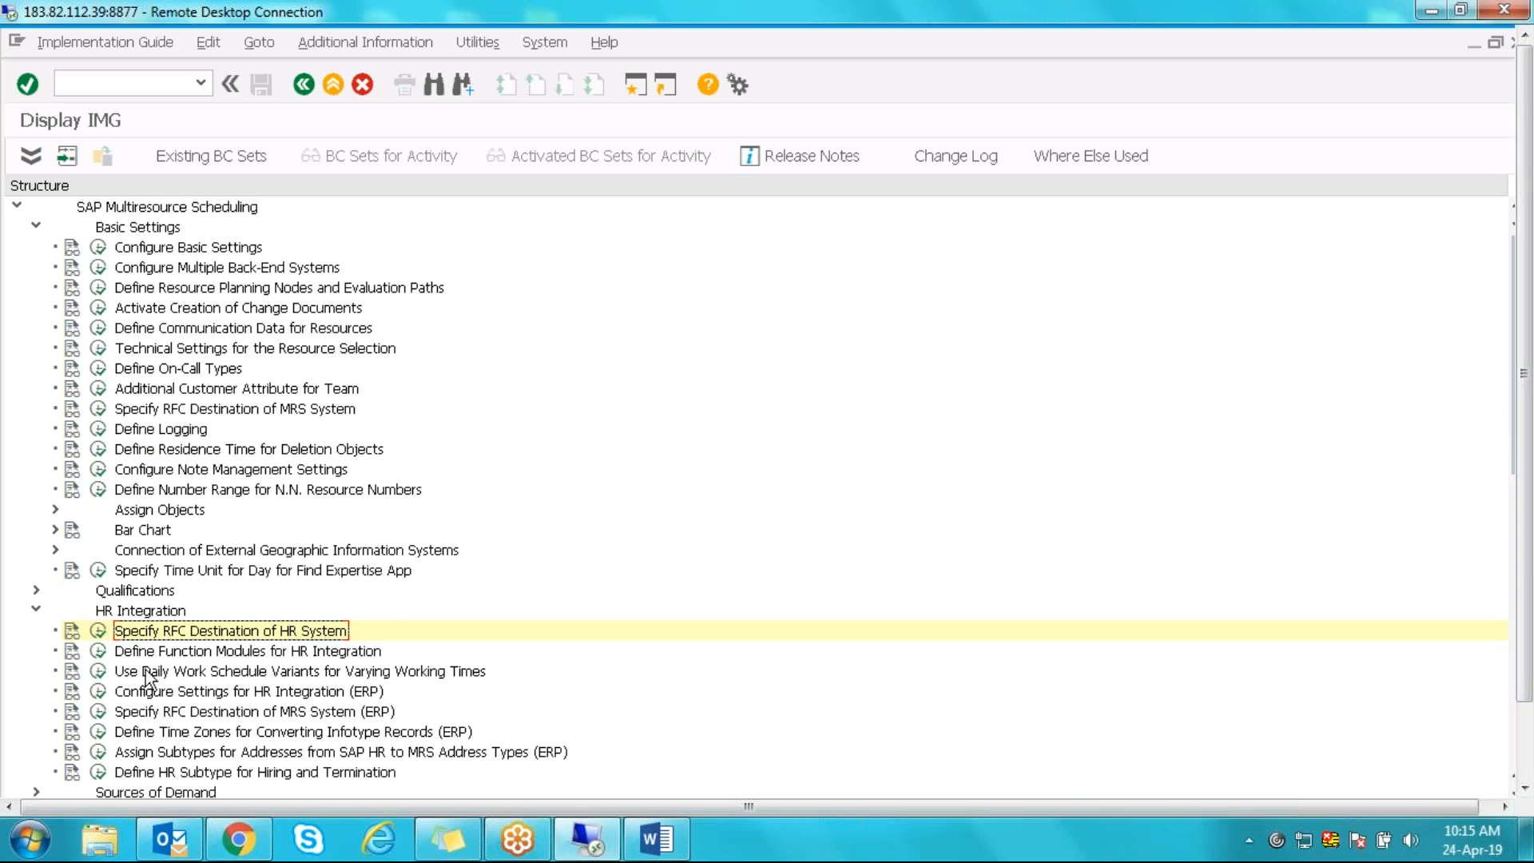
- Execute Define Function Modules for HR Integration and review the Attendance, Absence and Alternative Working Time entries
{"action": "left_click", "coordinate": [99, 654]}
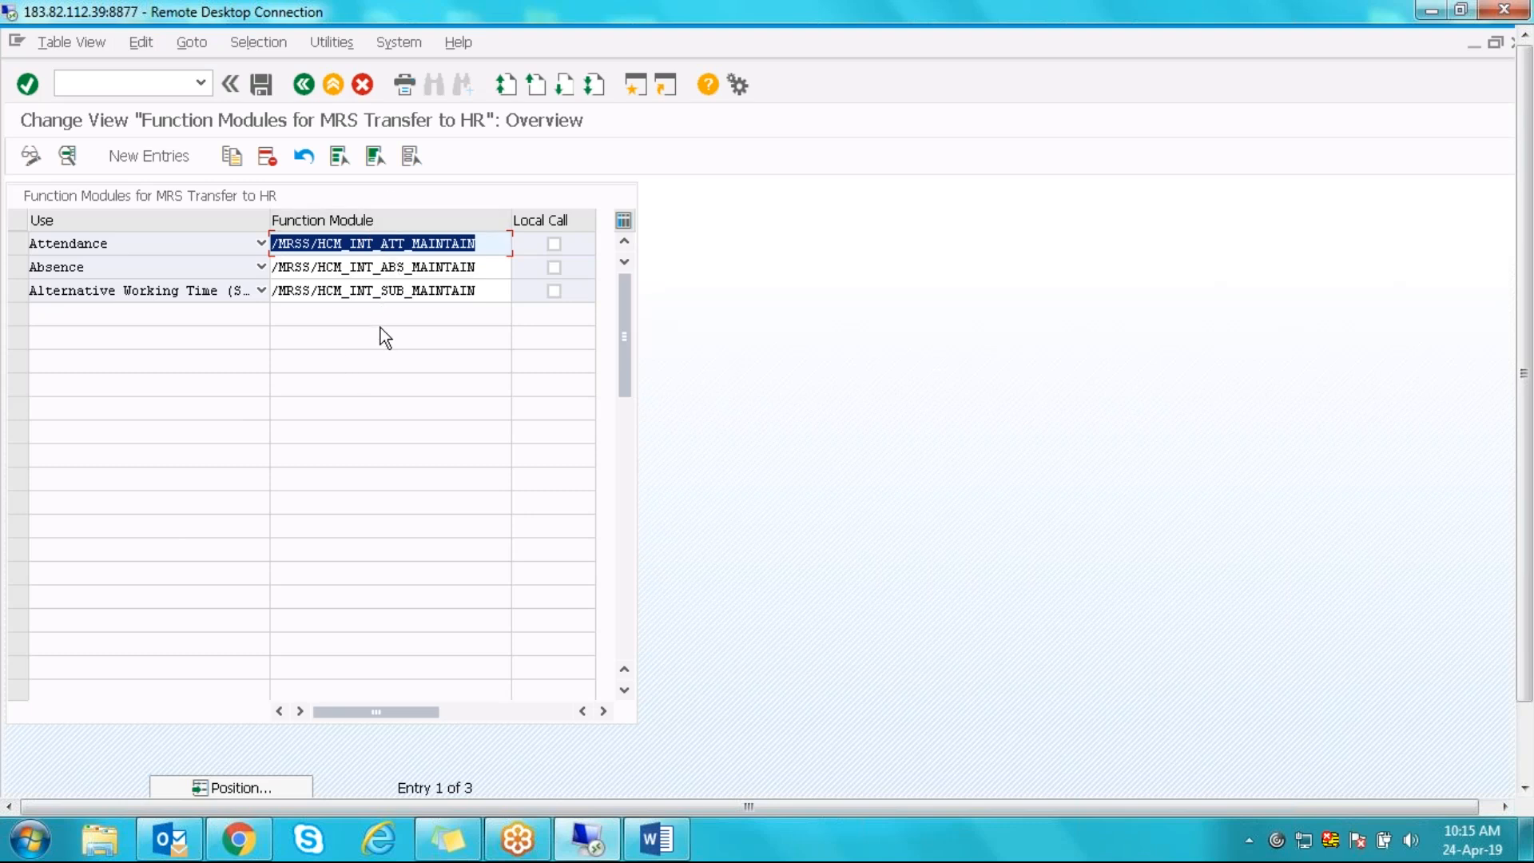
{"action": "left_click", "coordinate": [426, 242]}
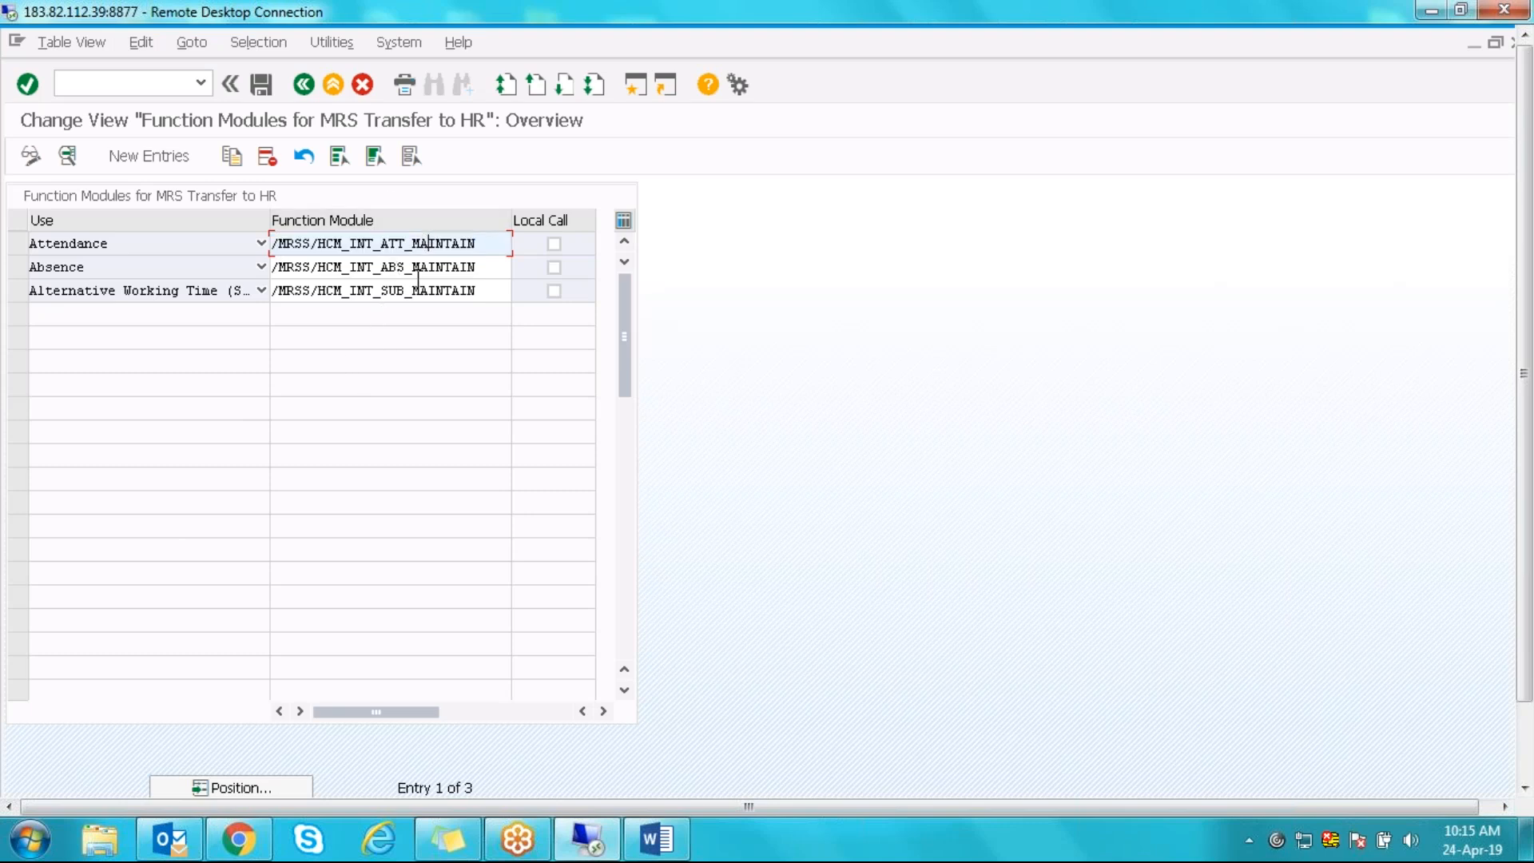
{"action": "left_click", "coordinate": [396, 264]}
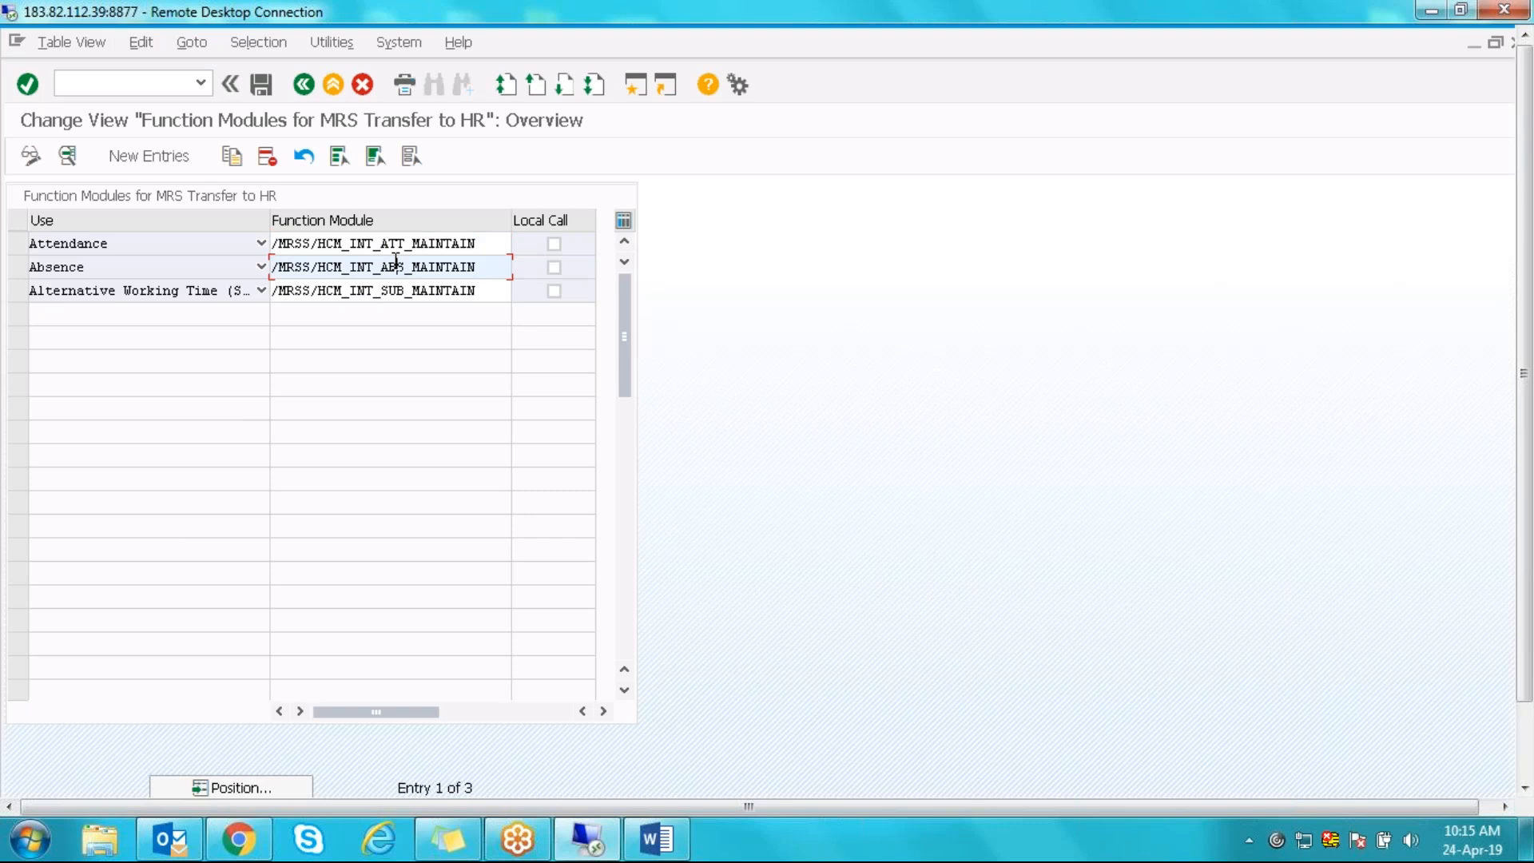
{"action": "left_click", "coordinate": [409, 299]}
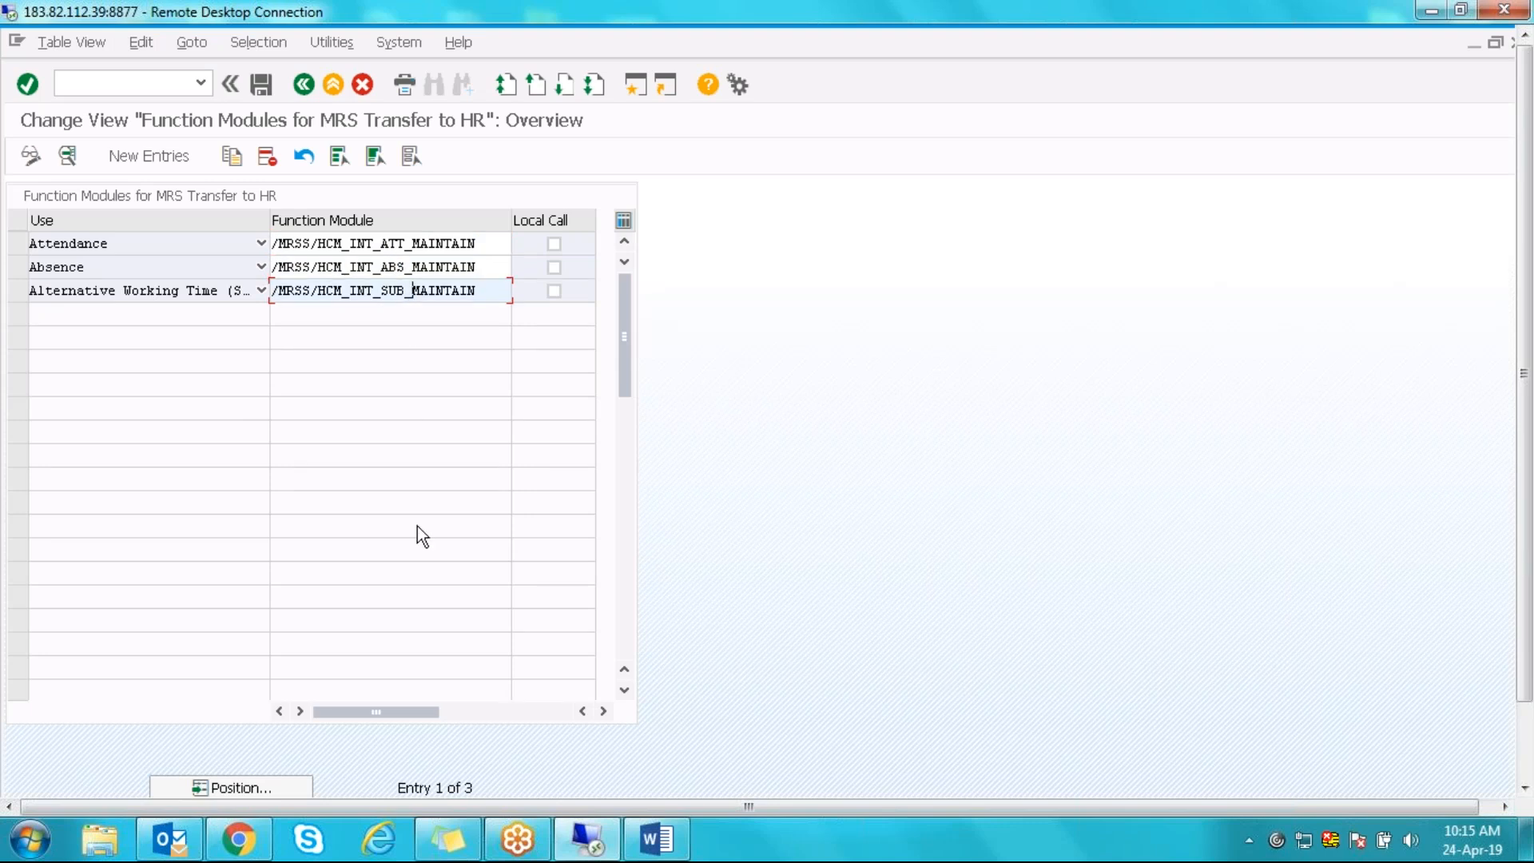
{"action": "left_click", "coordinate": [261, 291]}
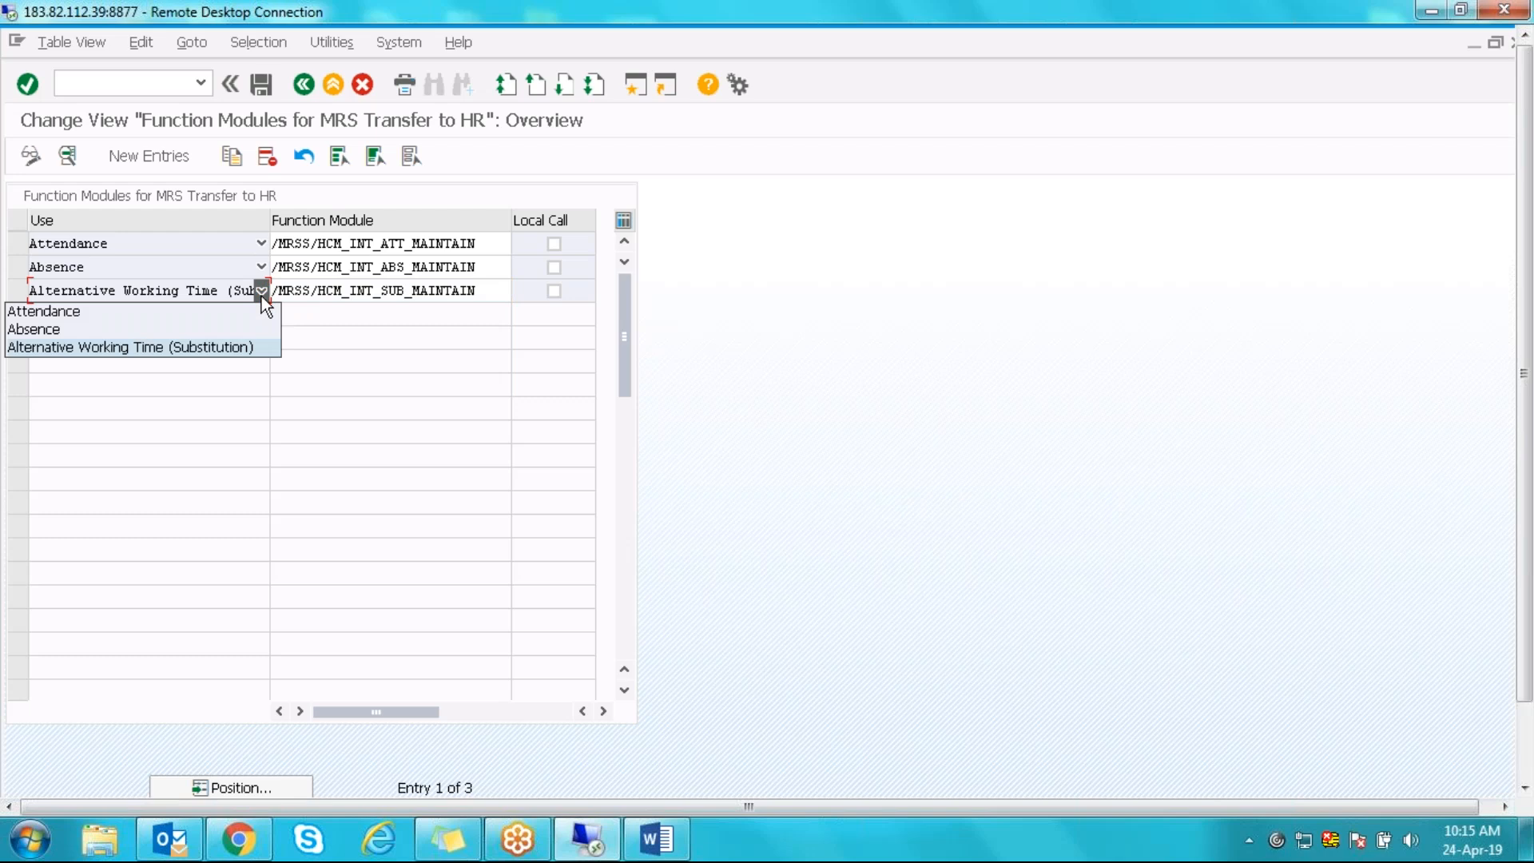
{"action": "left_click", "coordinate": [815, 479]}
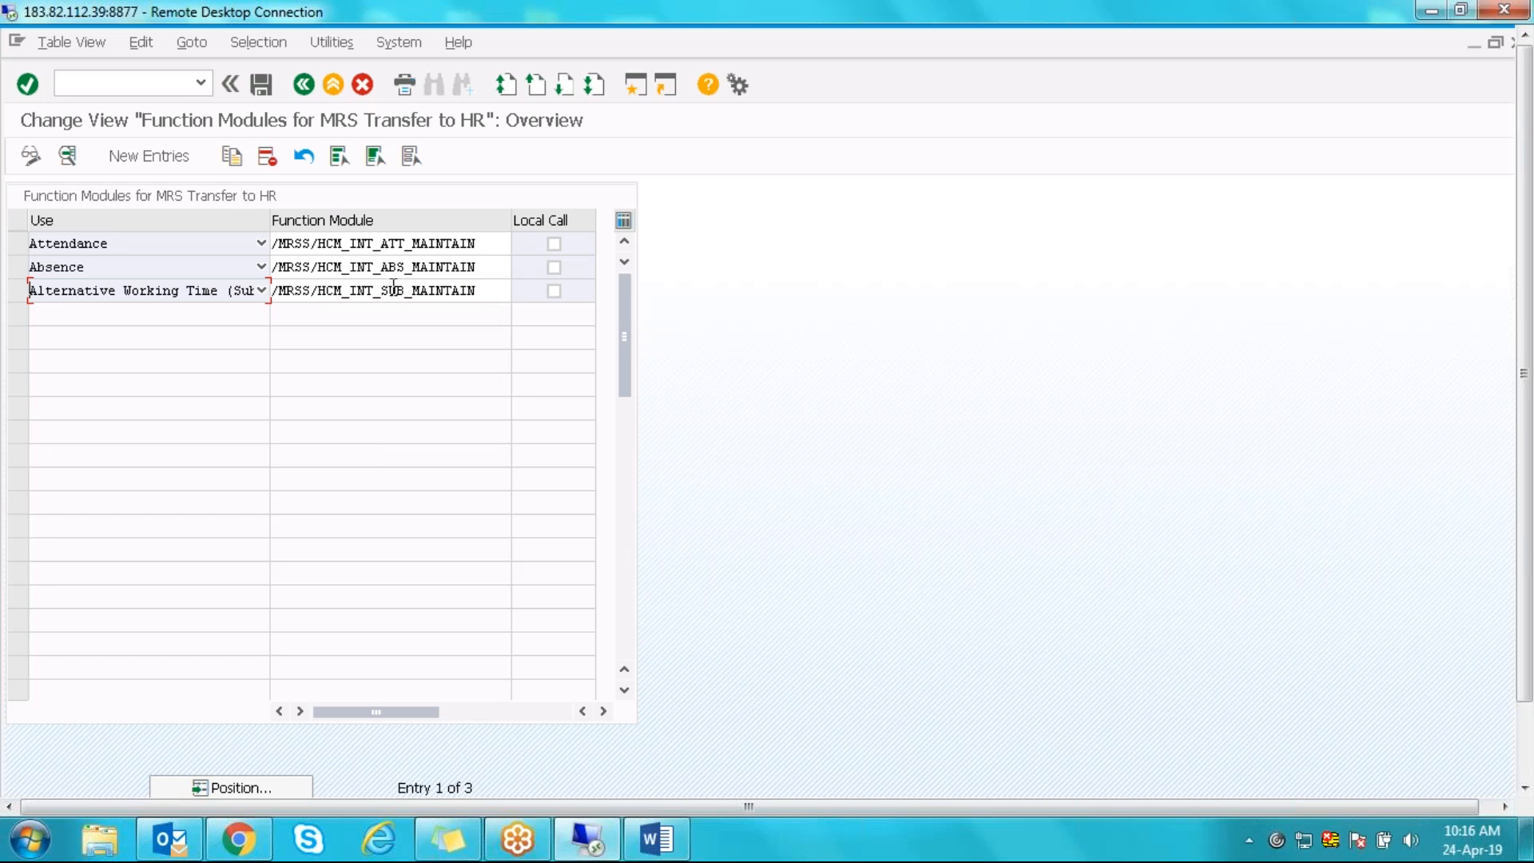
{"action": "left_click", "coordinate": [394, 244]}
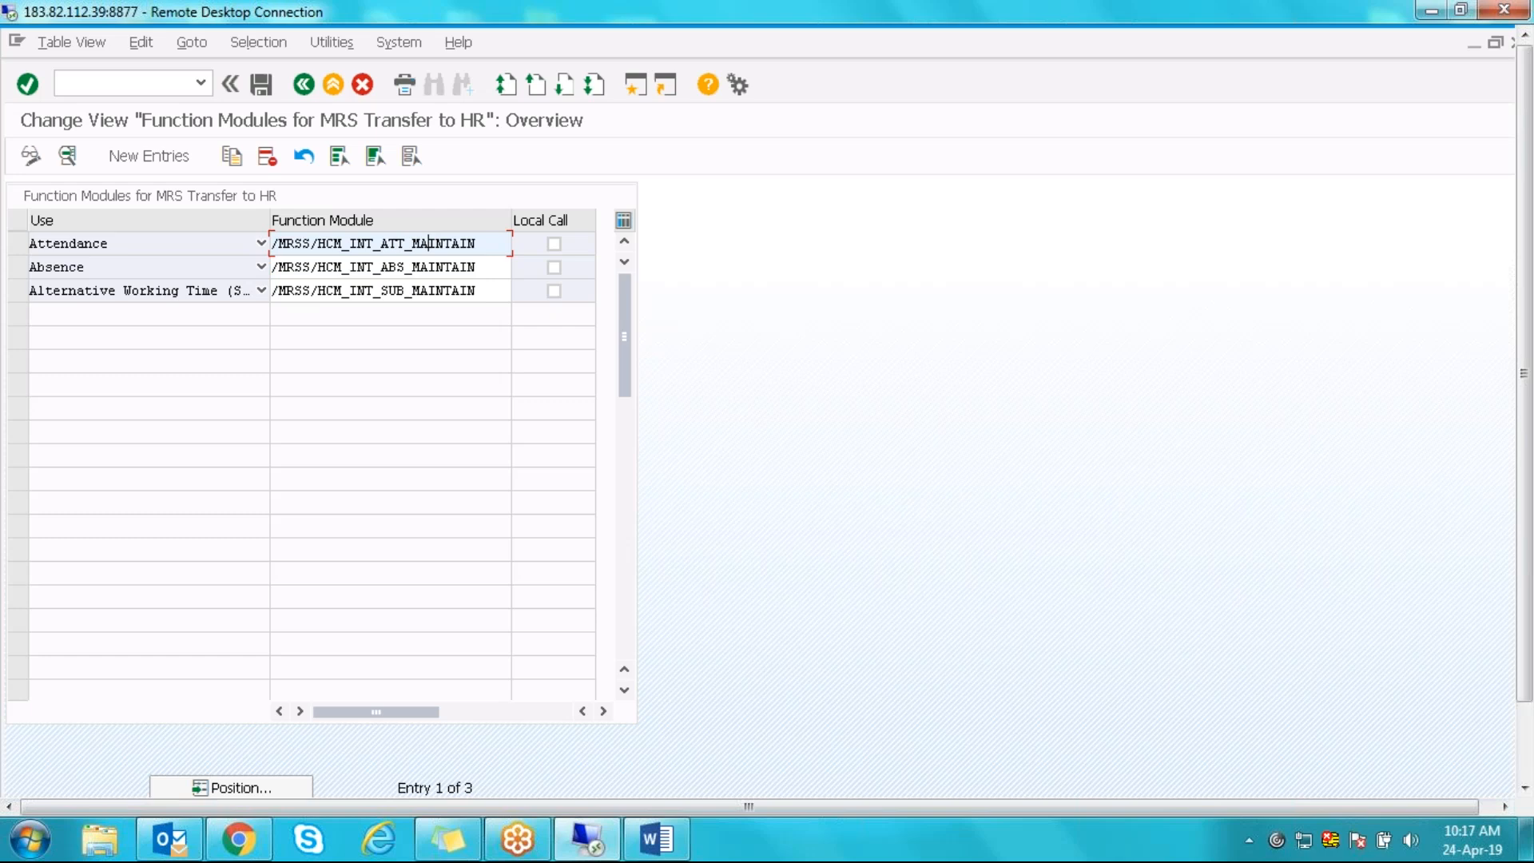
{"action": "left_click", "coordinate": [13, 246]}
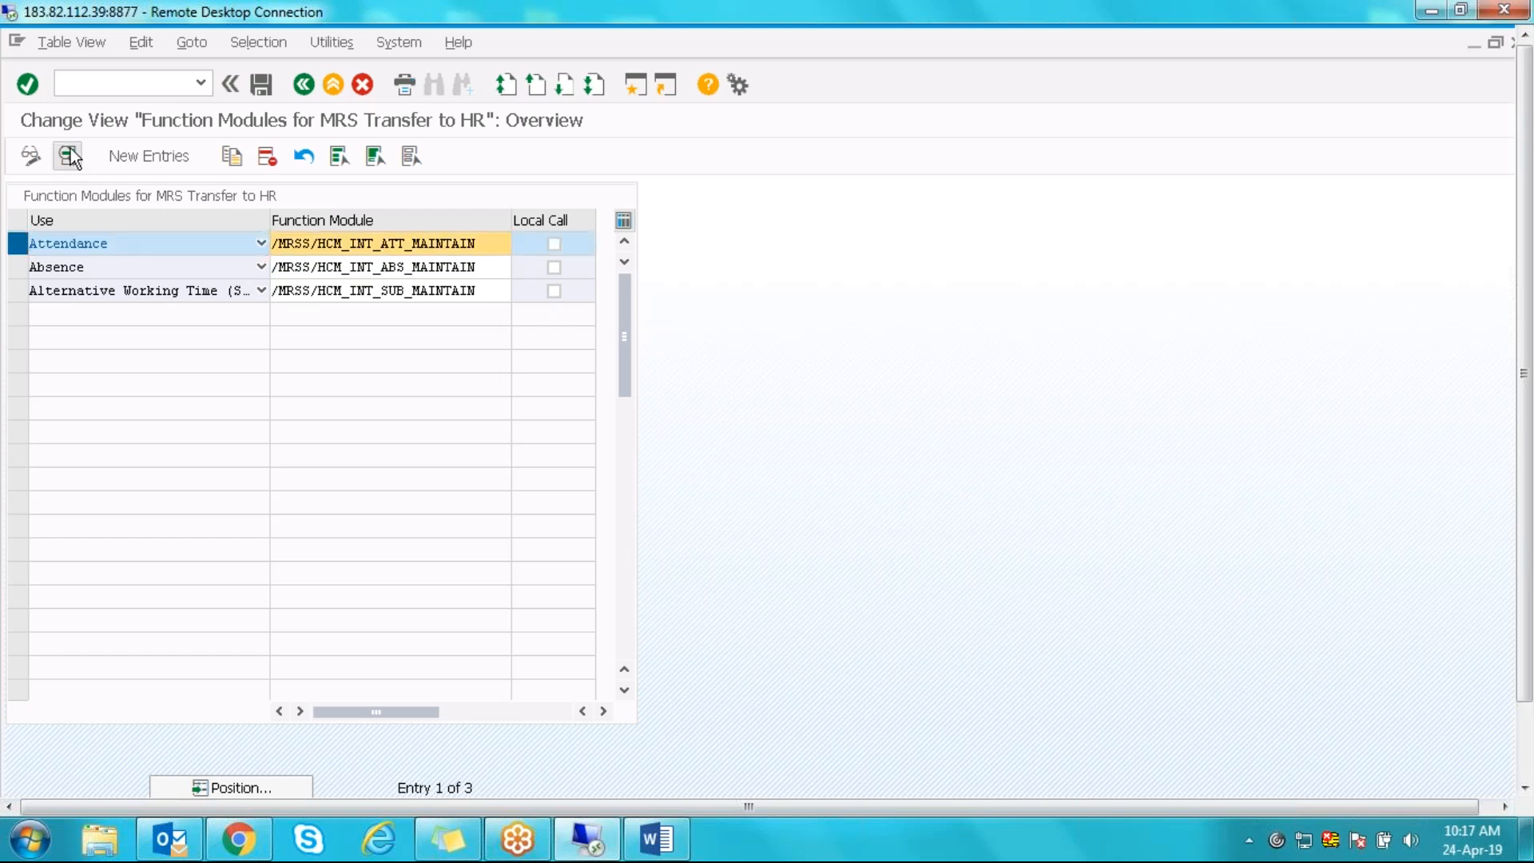
{"action": "left_click", "coordinate": [69, 153]}
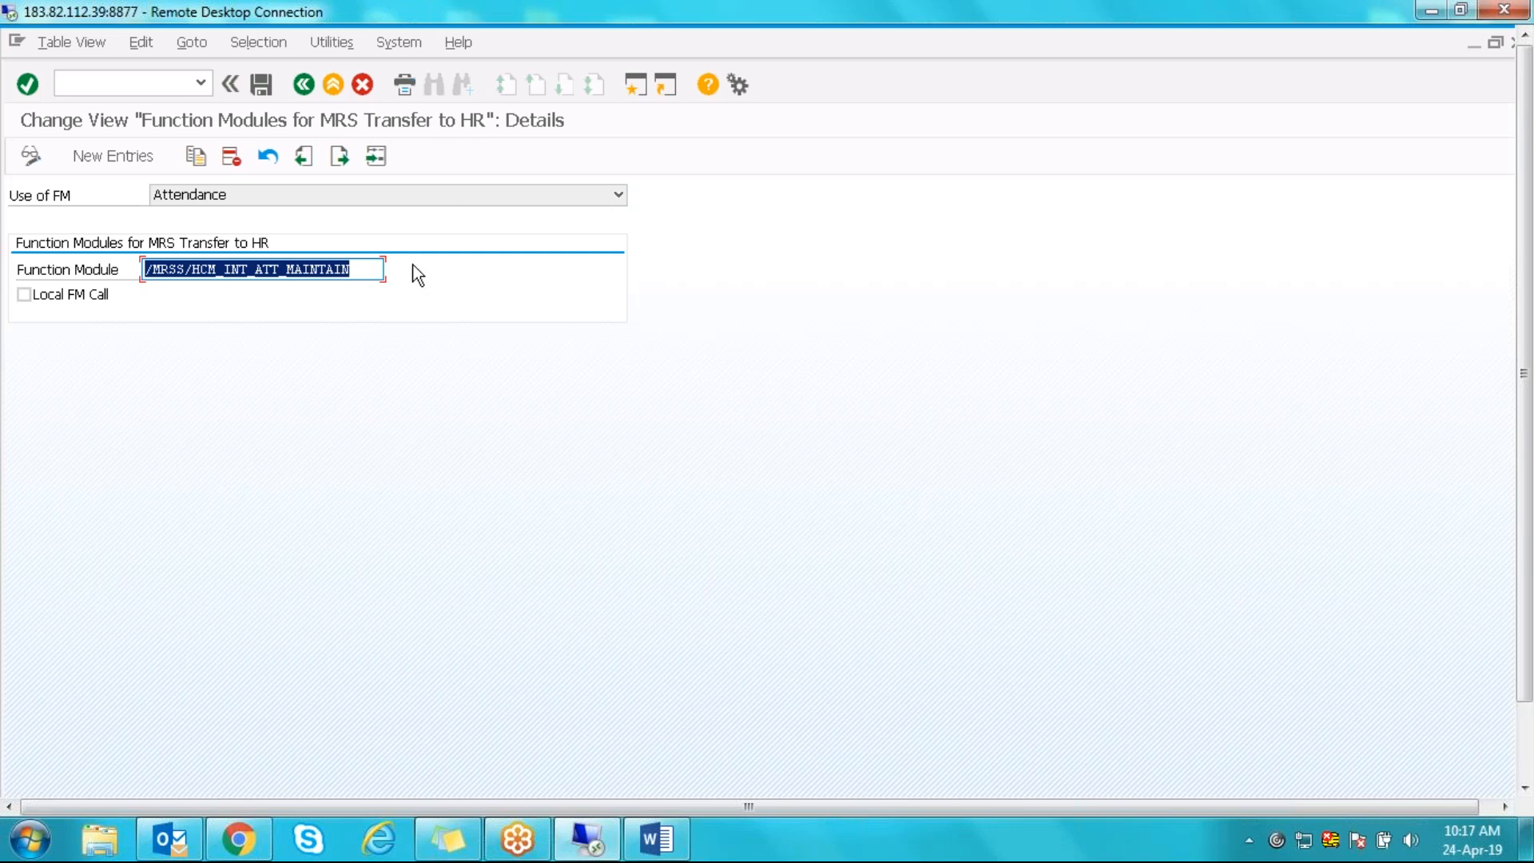
{"action": "left_click", "coordinate": [308, 85]}
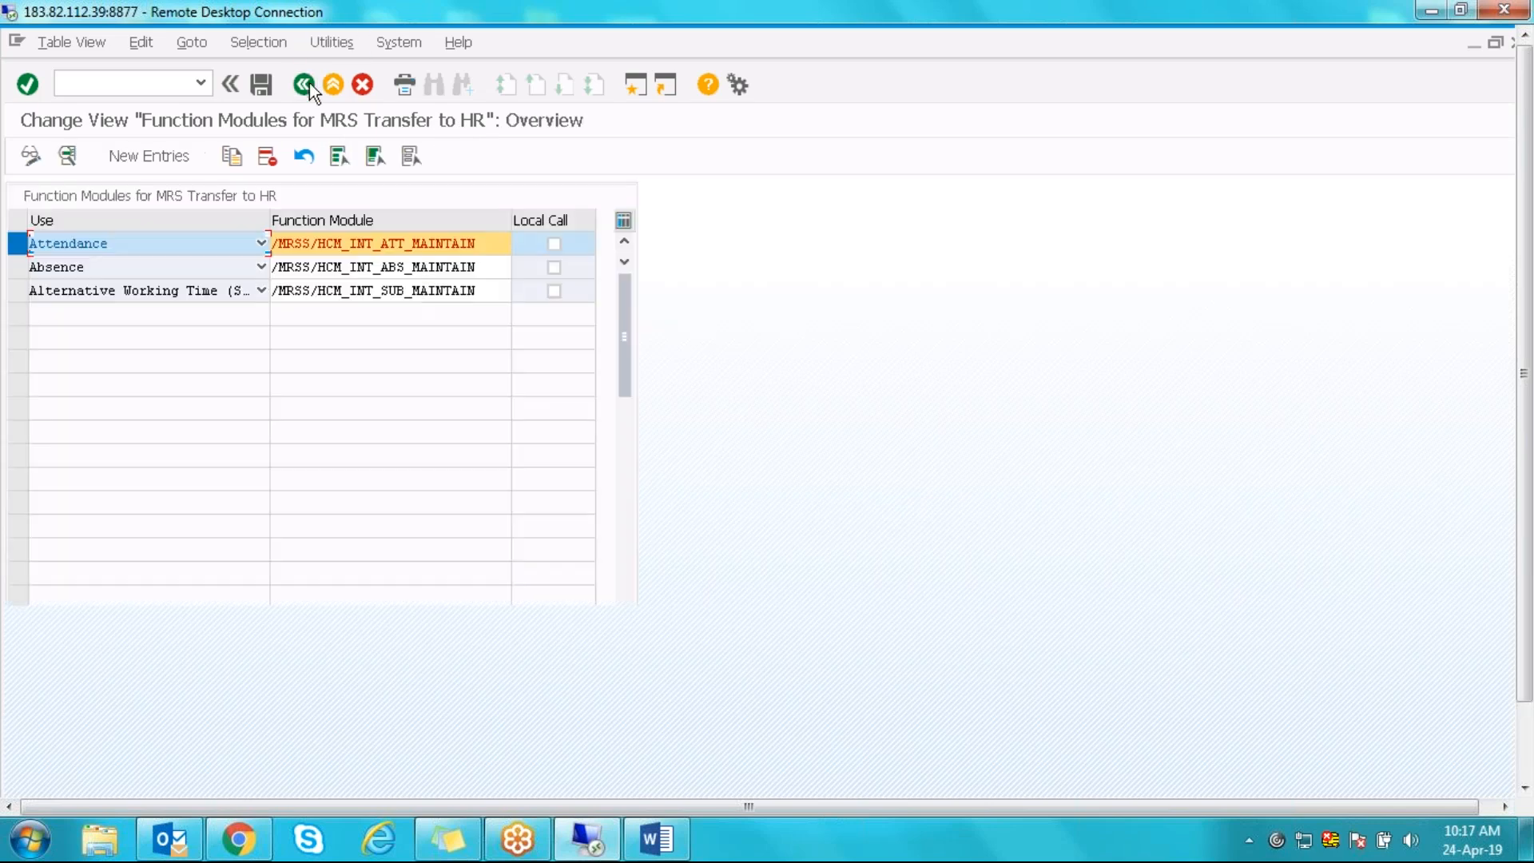
{"action": "left_click", "coordinate": [22, 239]}
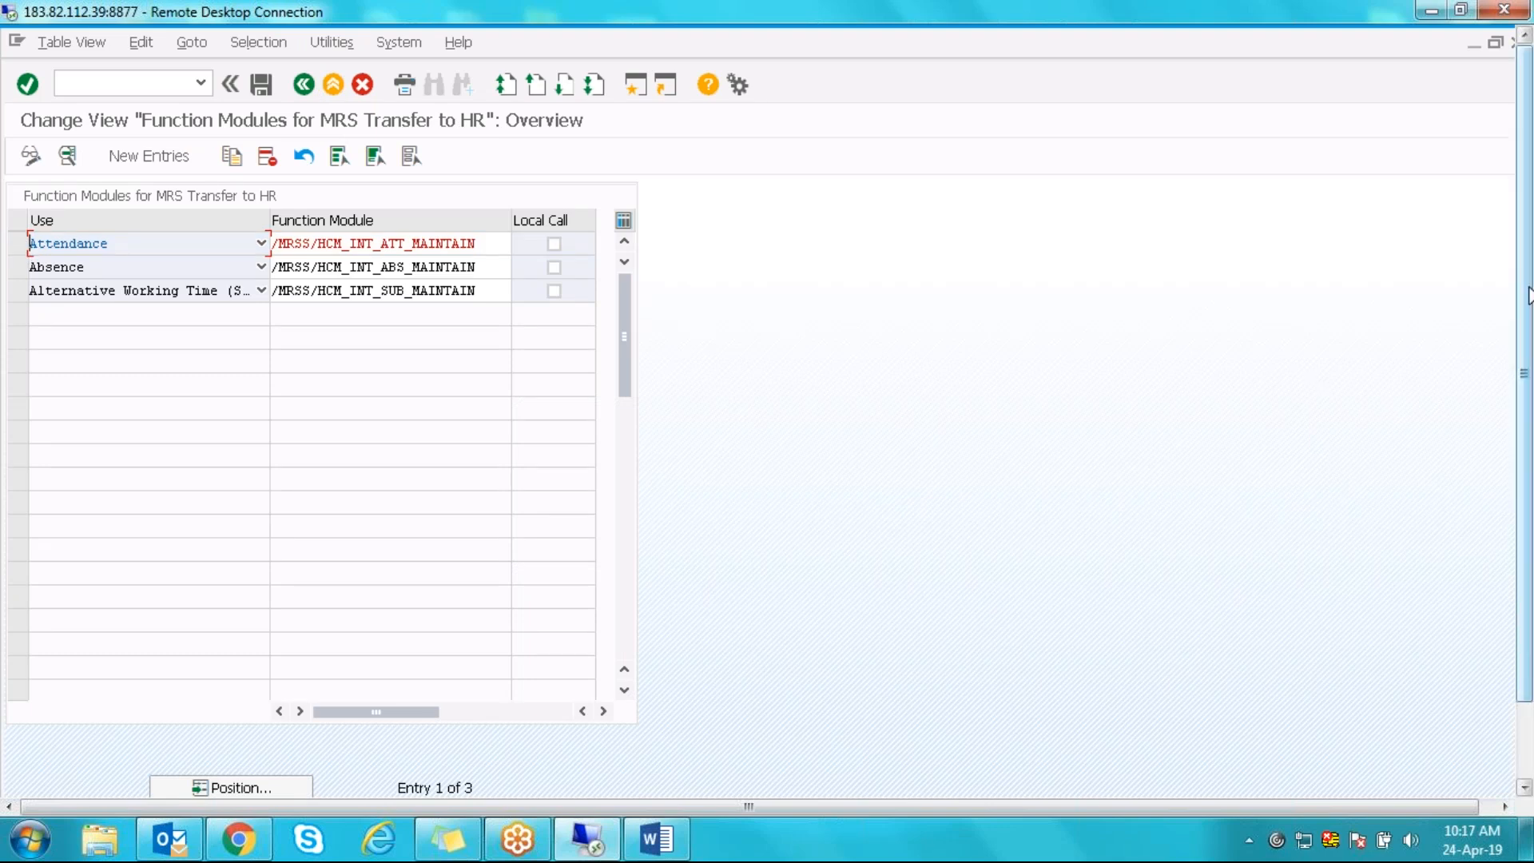
{"action": "left_click_drag", "start_coordinate": [1528, 296], "coordinate": [1528, 376]}
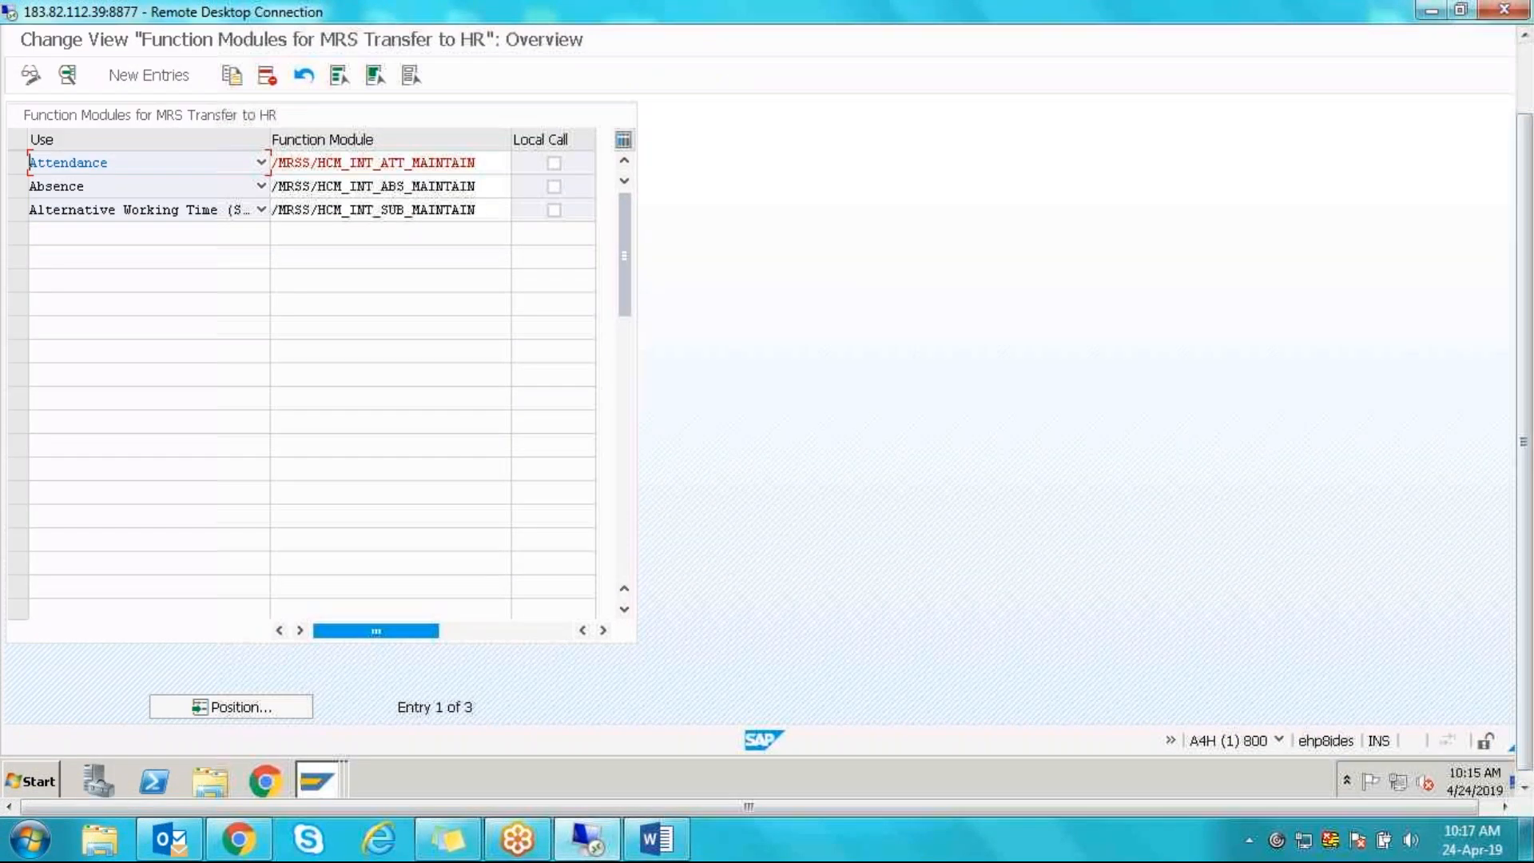
{"action": "mouse_move", "coordinate": [324, 782]}
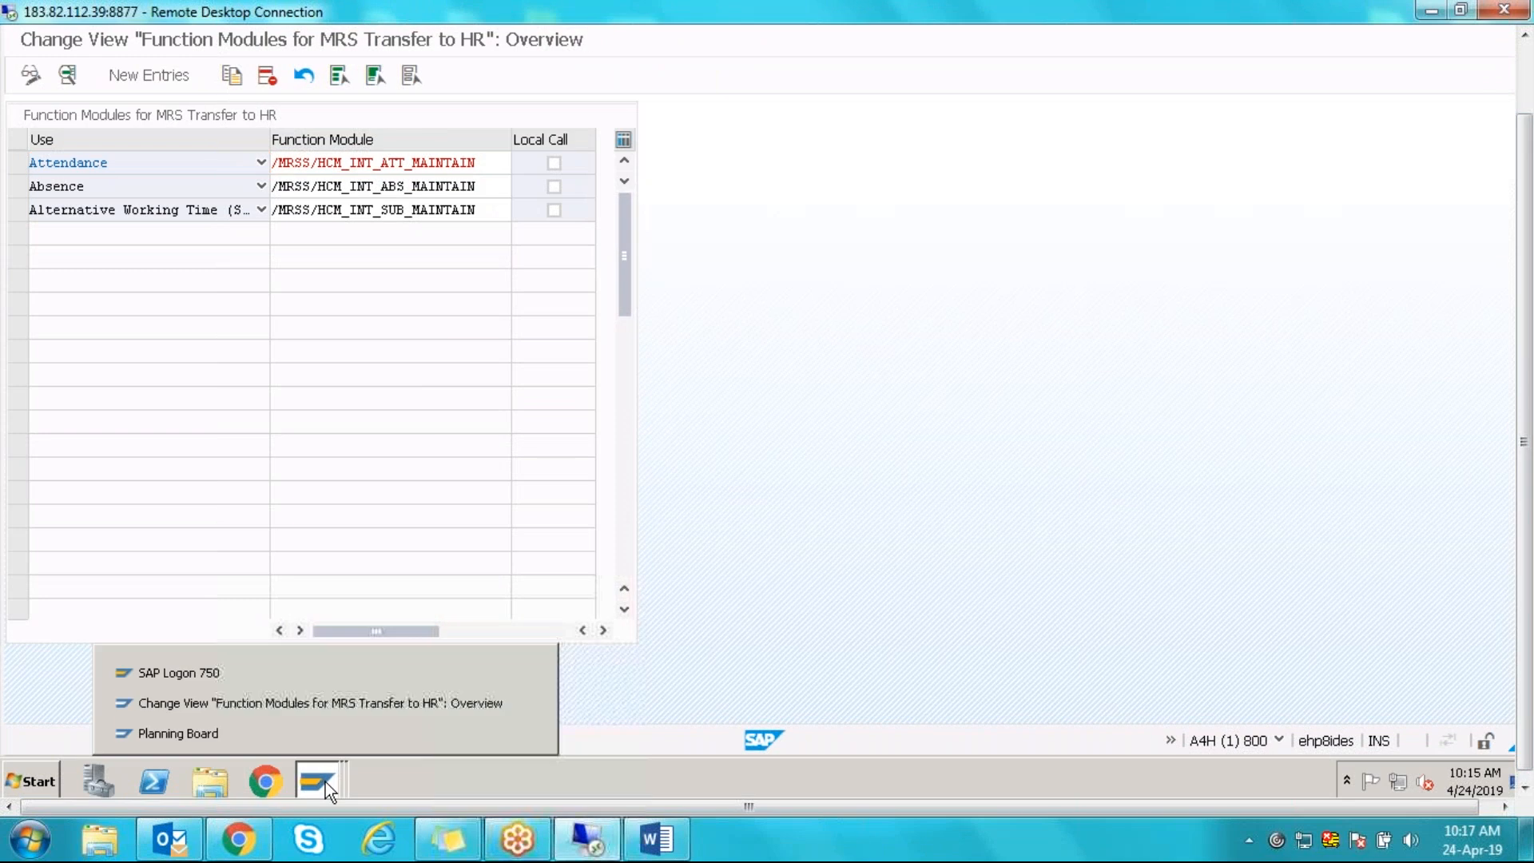
- Load the planning board and start an Illness time allocation for the third resource
{"action": "left_click", "coordinate": [344, 736]}
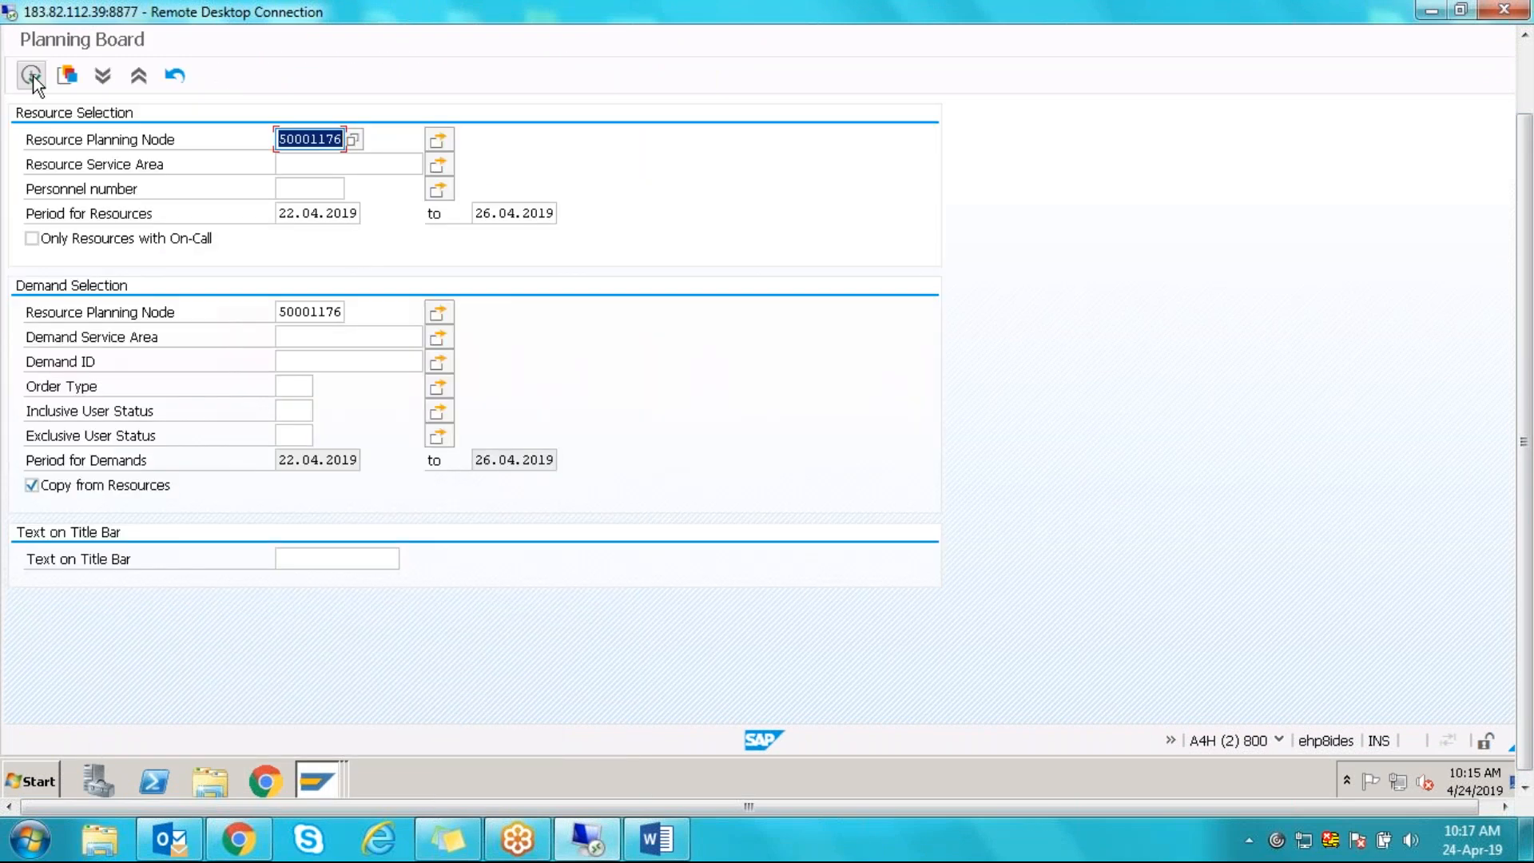
{"action": "left_click", "coordinate": [32, 75]}
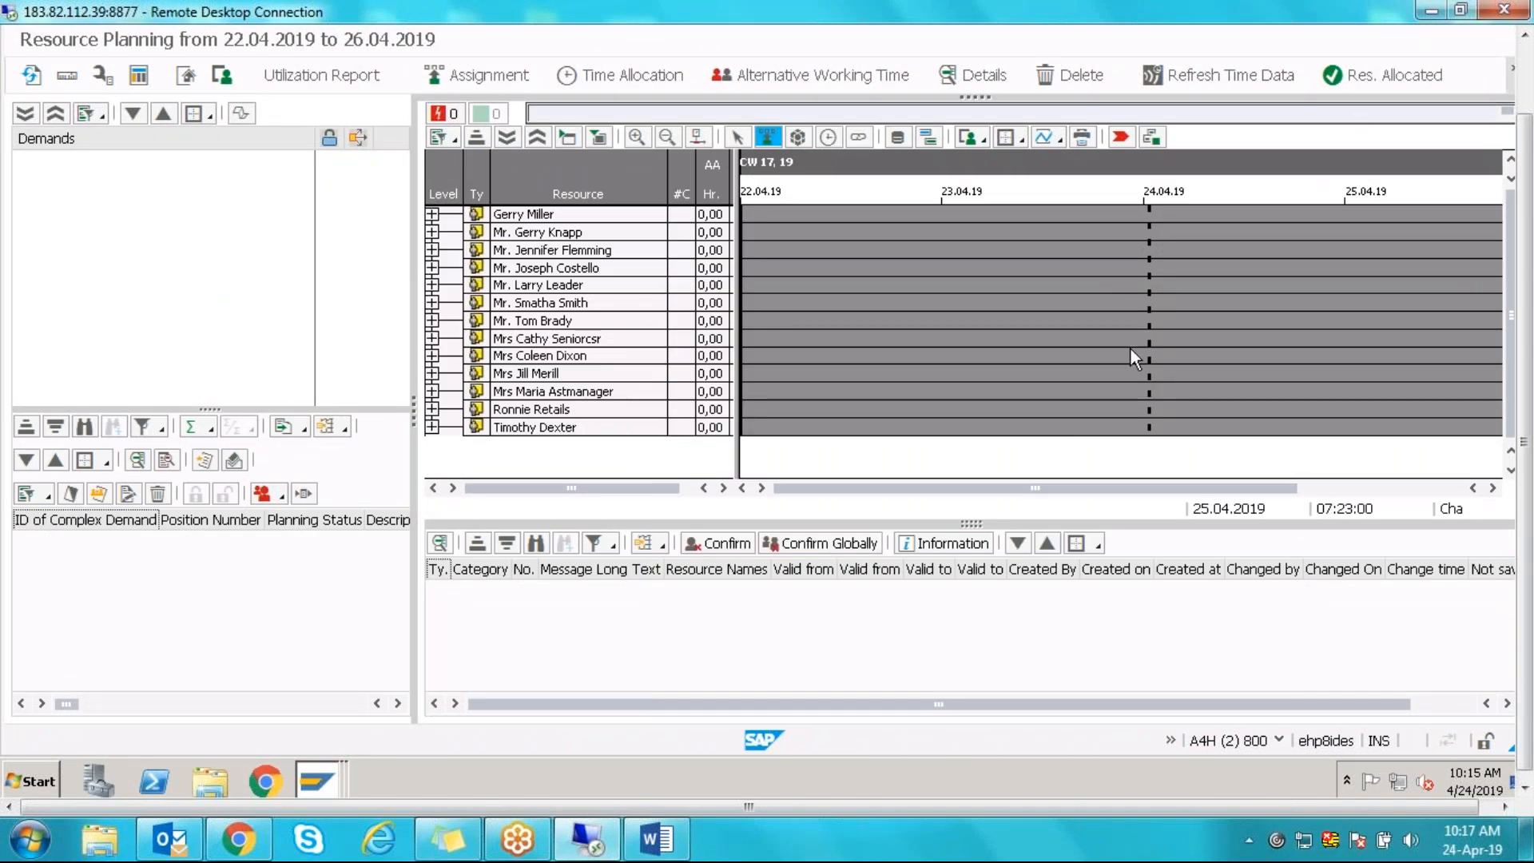
{"action": "left_click", "coordinate": [531, 251]}
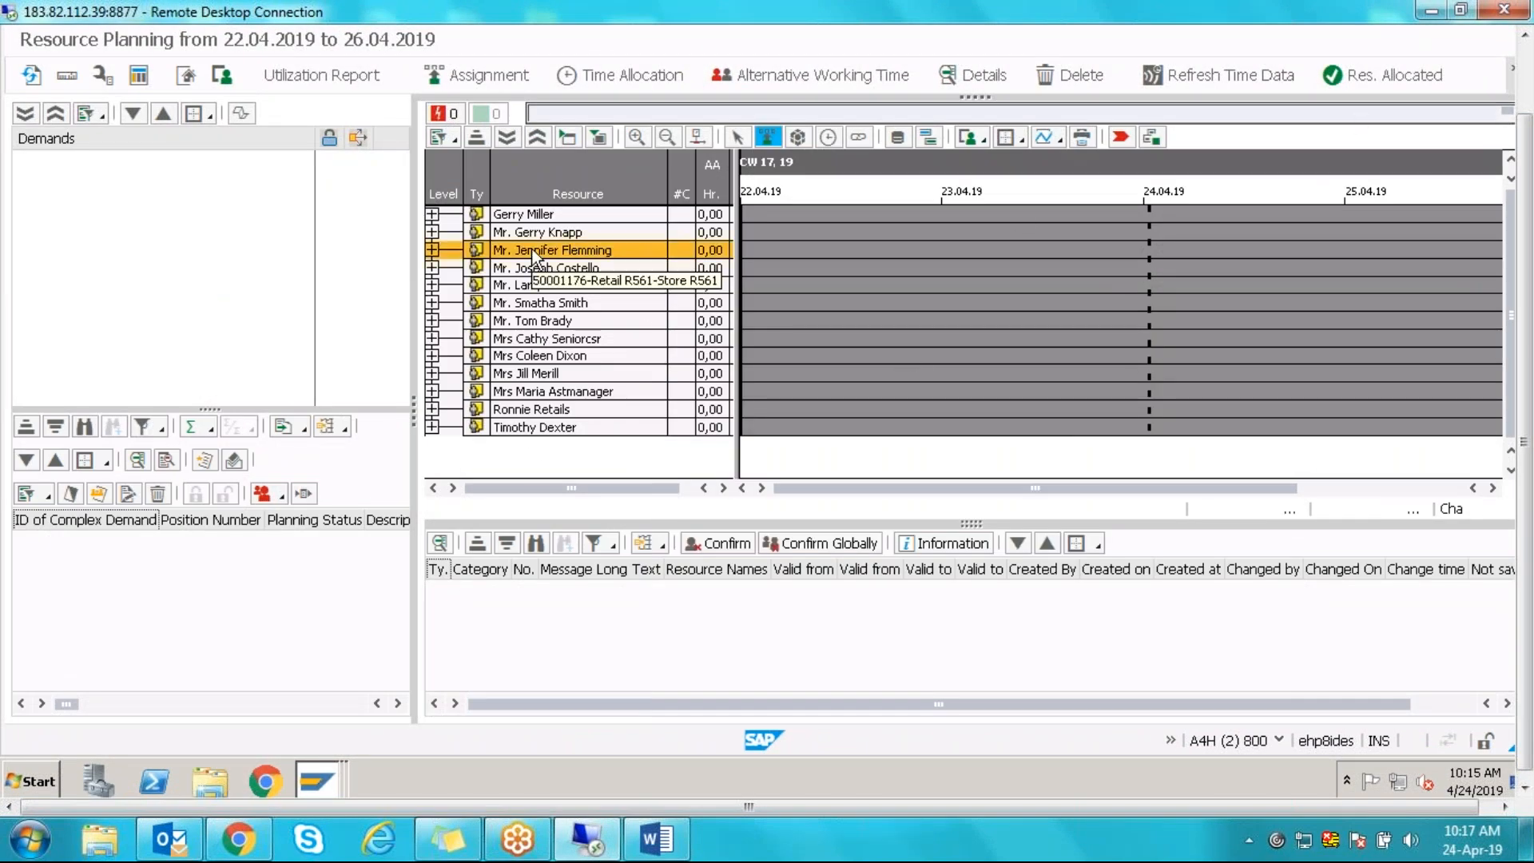
{"action": "left_click", "coordinate": [608, 78]}
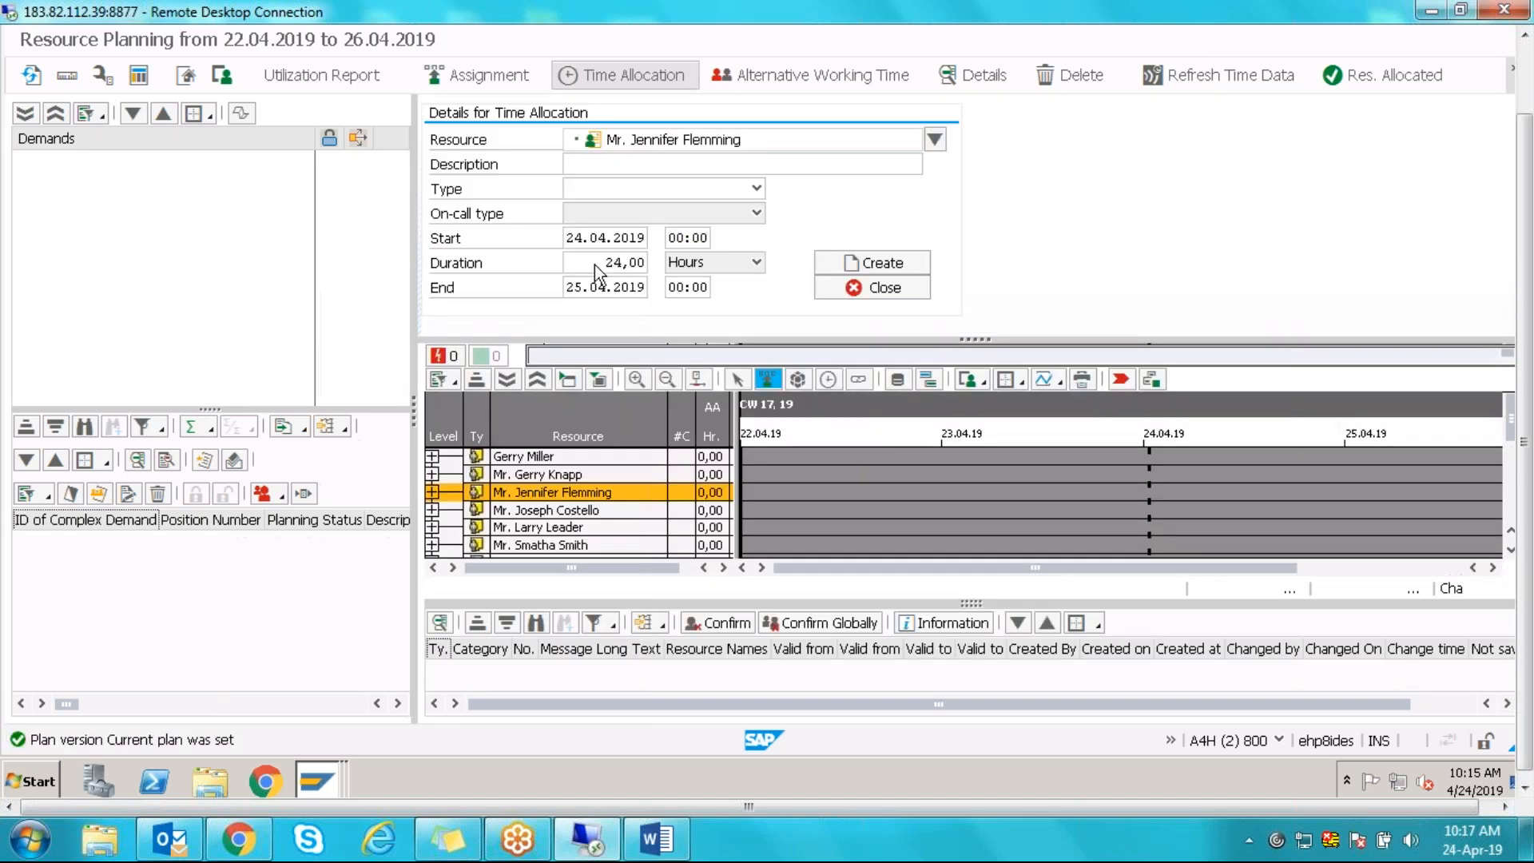
{"action": "left_click", "coordinate": [756, 190]}
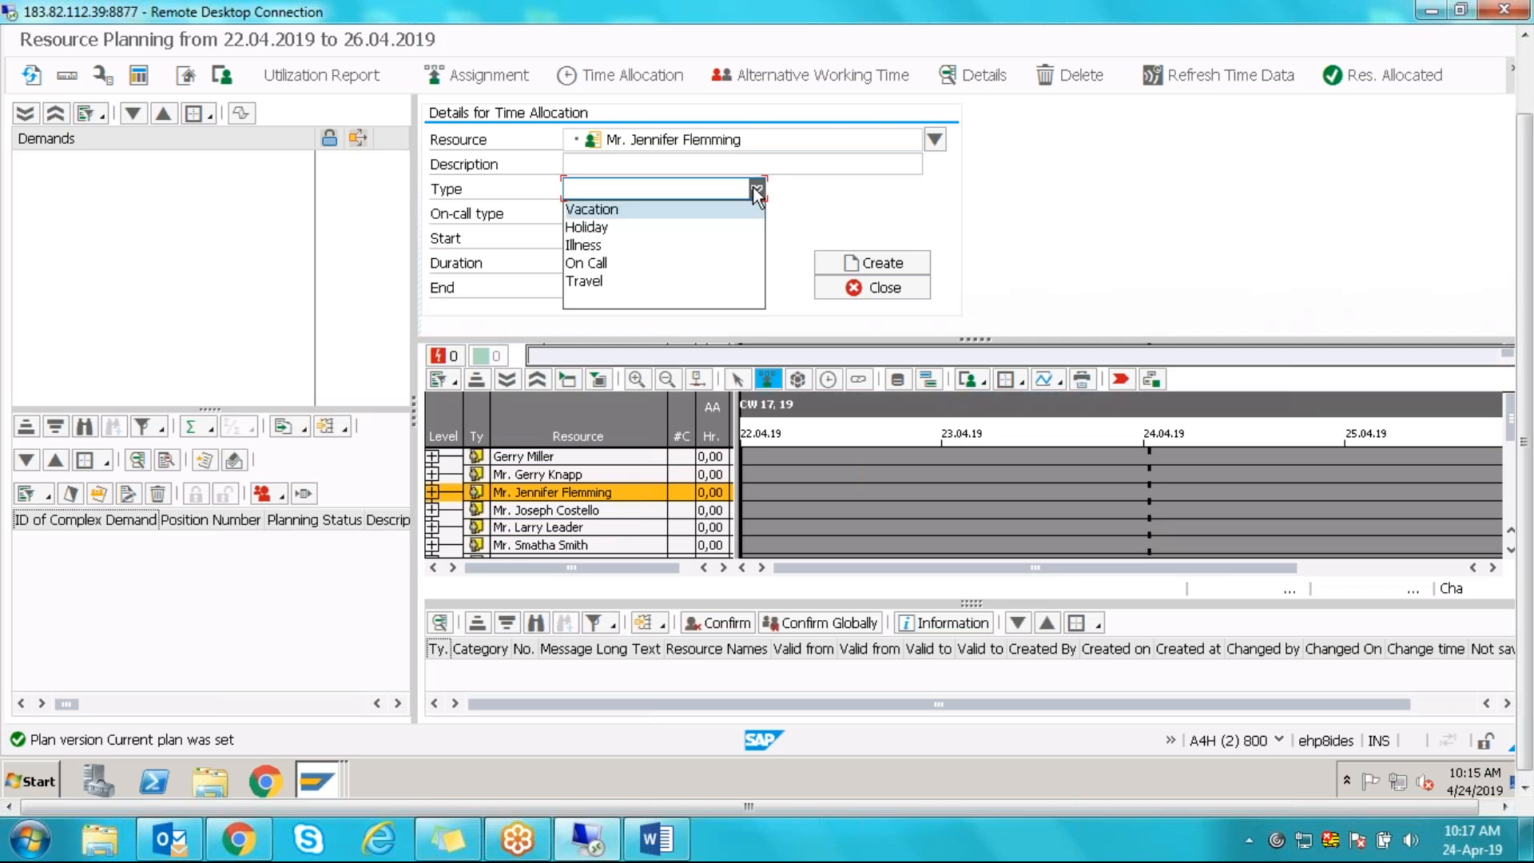
{"action": "left_click", "coordinate": [873, 219]}
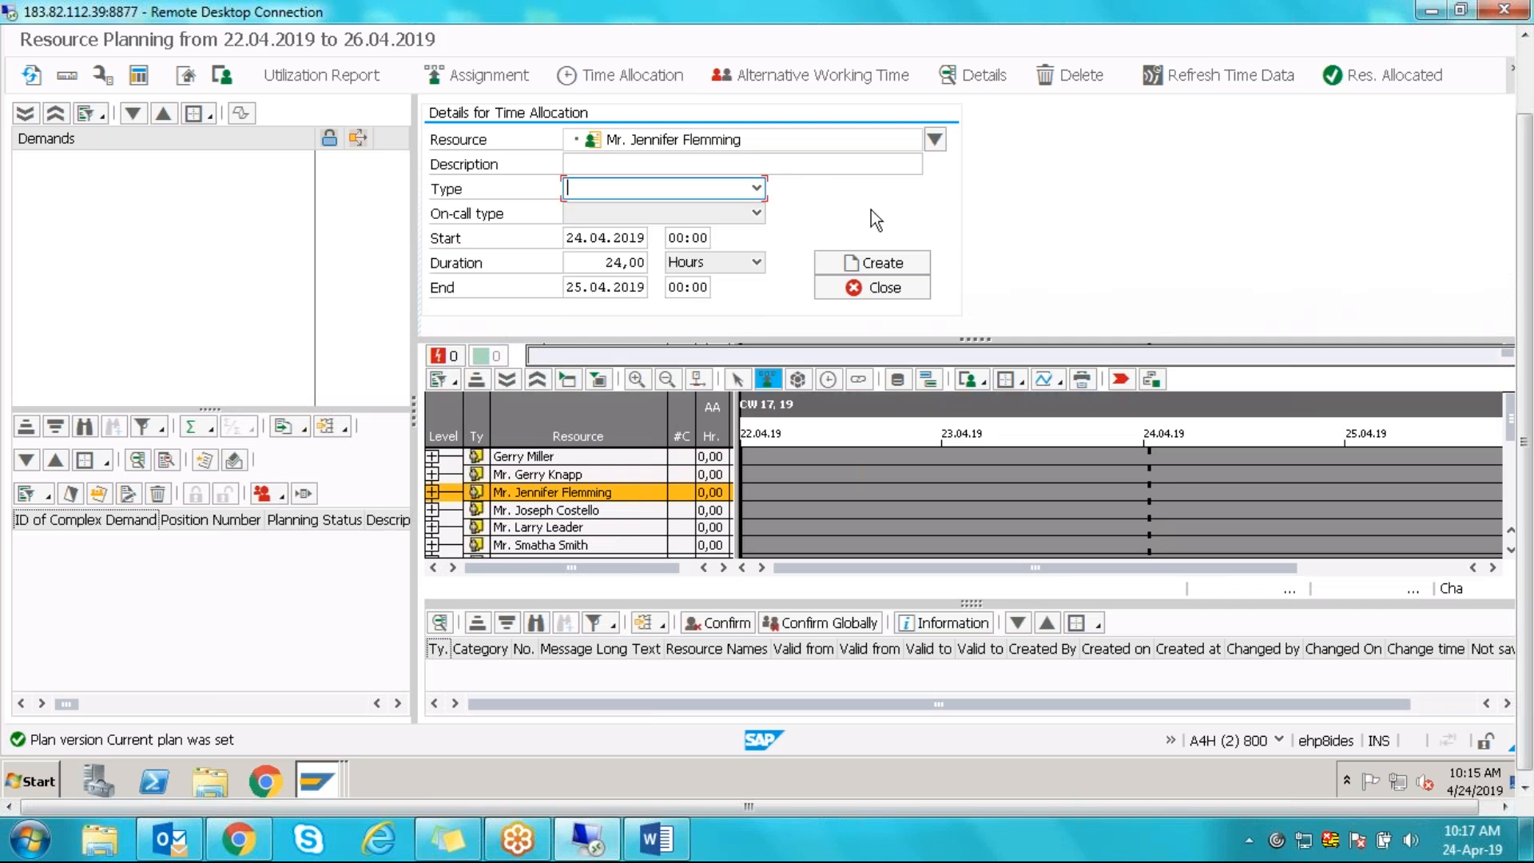
{"action": "left_click", "coordinate": [756, 189]}
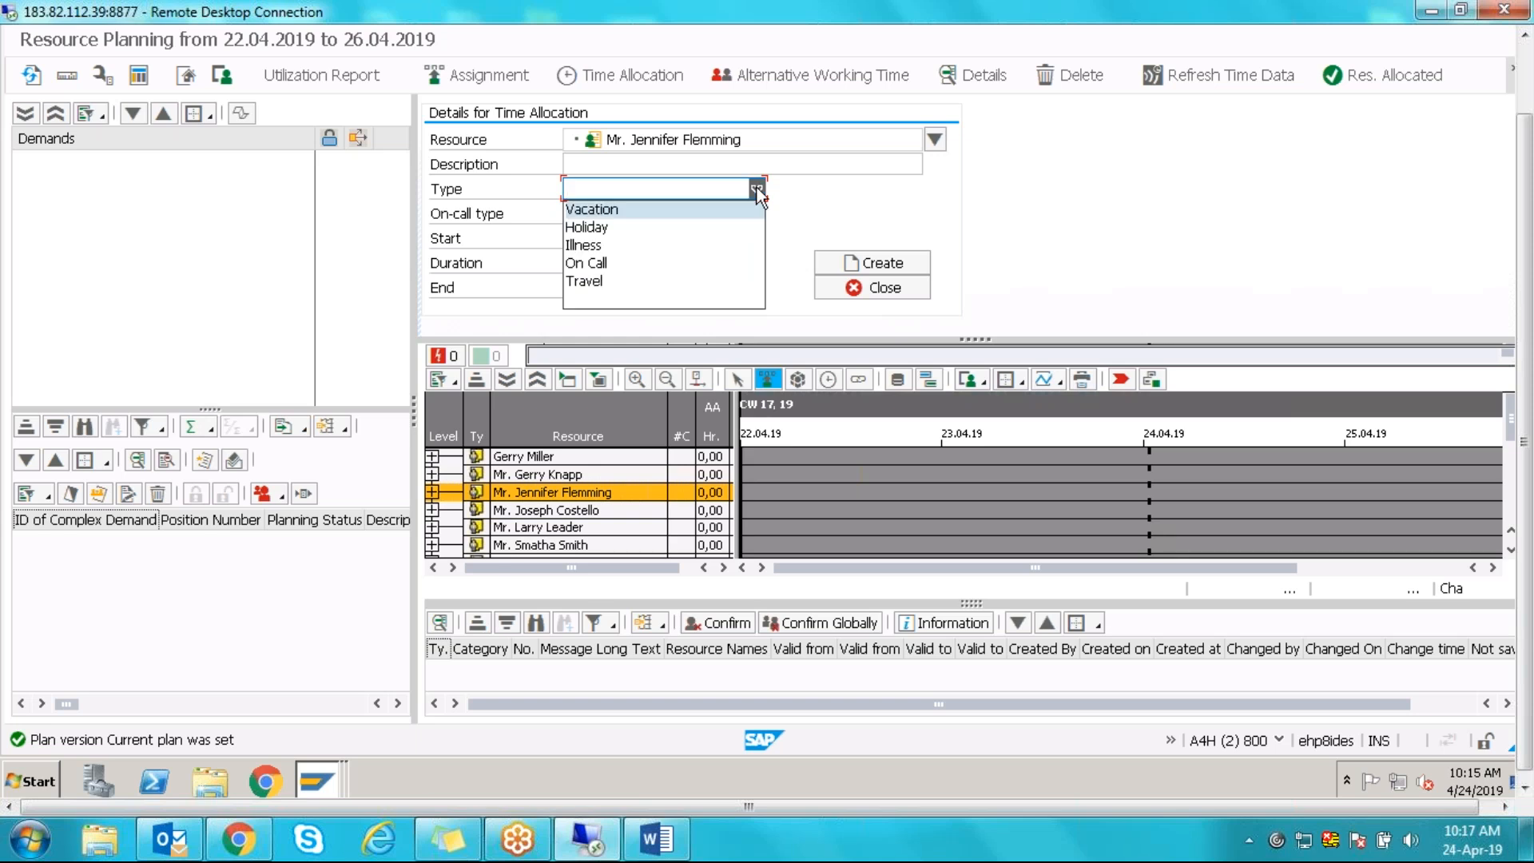
{"action": "left_click", "coordinate": [602, 246]}
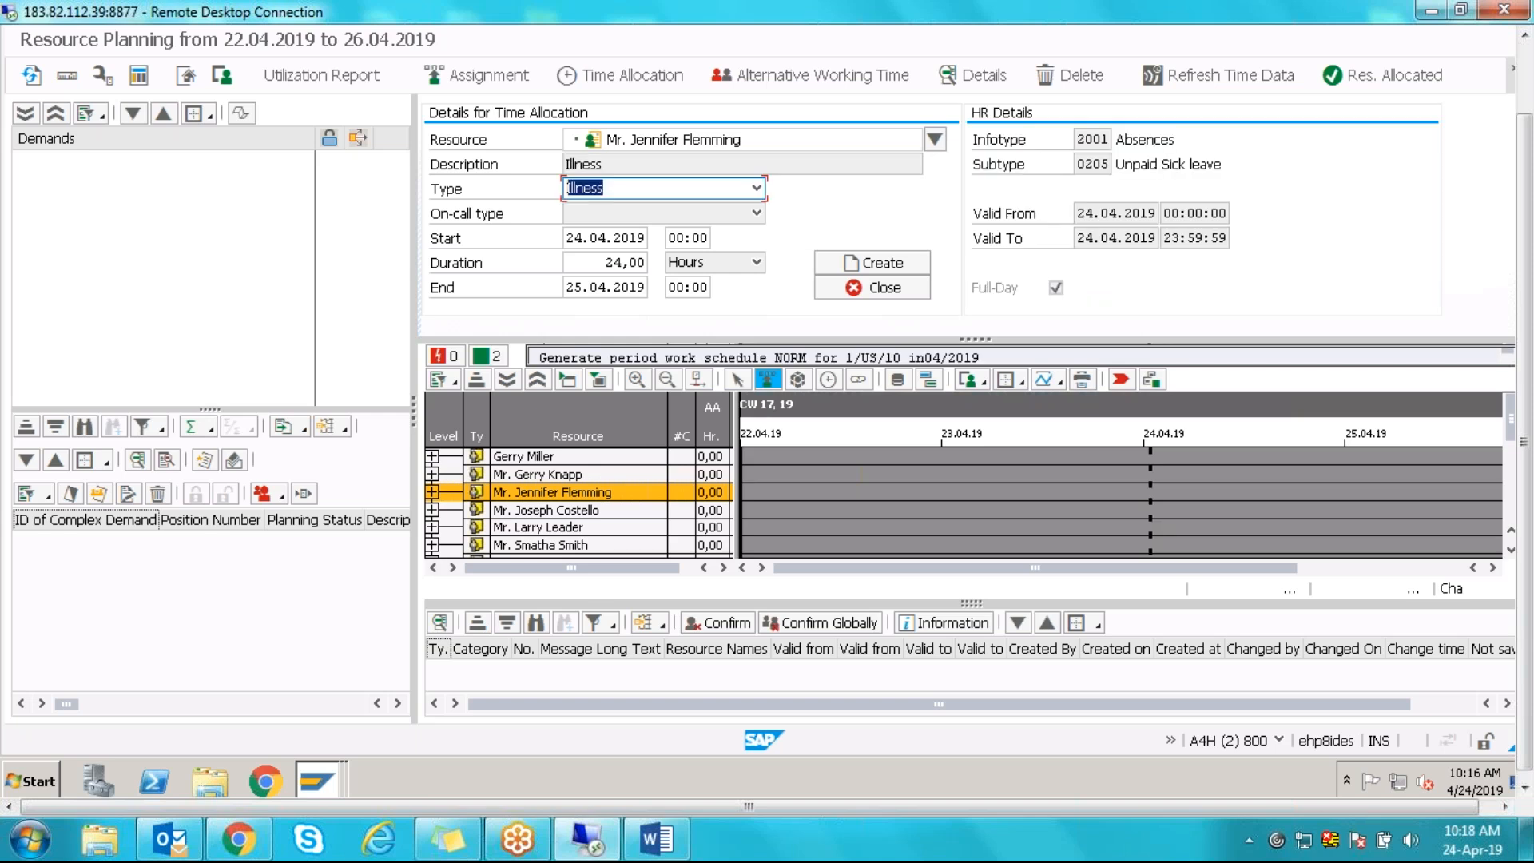
- Review the HR details: infotype 2001 Absences and subtype 0205 Unpaid Sick leave
{"action": "double_click", "coordinate": [1079, 143]}
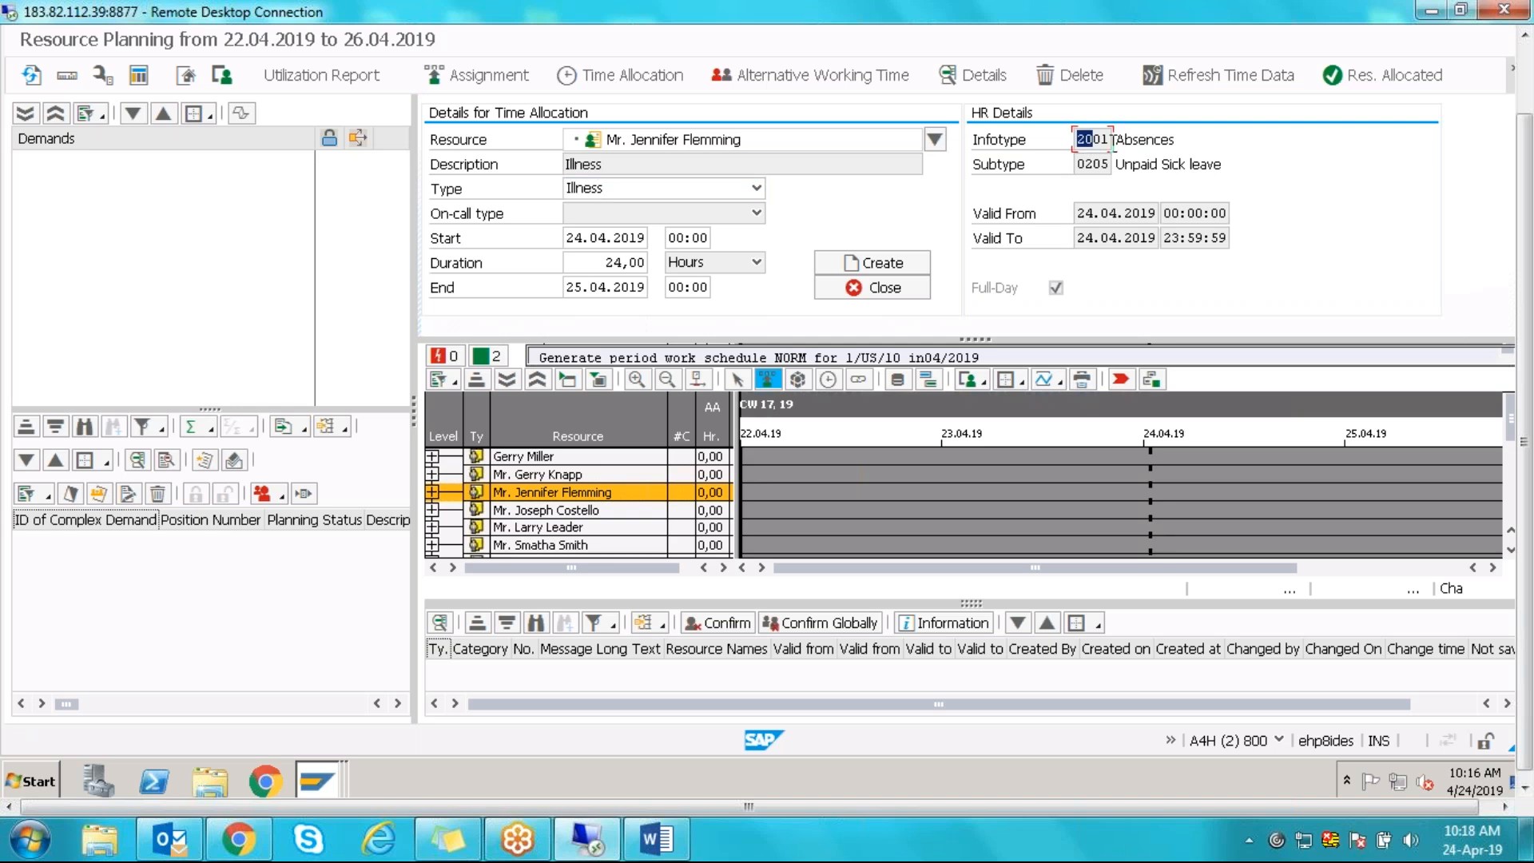
{"action": "left_click", "coordinate": [1125, 142]}
{"action": "double_click", "coordinate": [1127, 142]}
{"action": "left_click", "coordinate": [1080, 166]}
{"action": "left_click", "coordinate": [1183, 166]}
- Create the Illness allocation so its bar appears on 24.04.19
{"action": "left_click", "coordinate": [897, 270]}
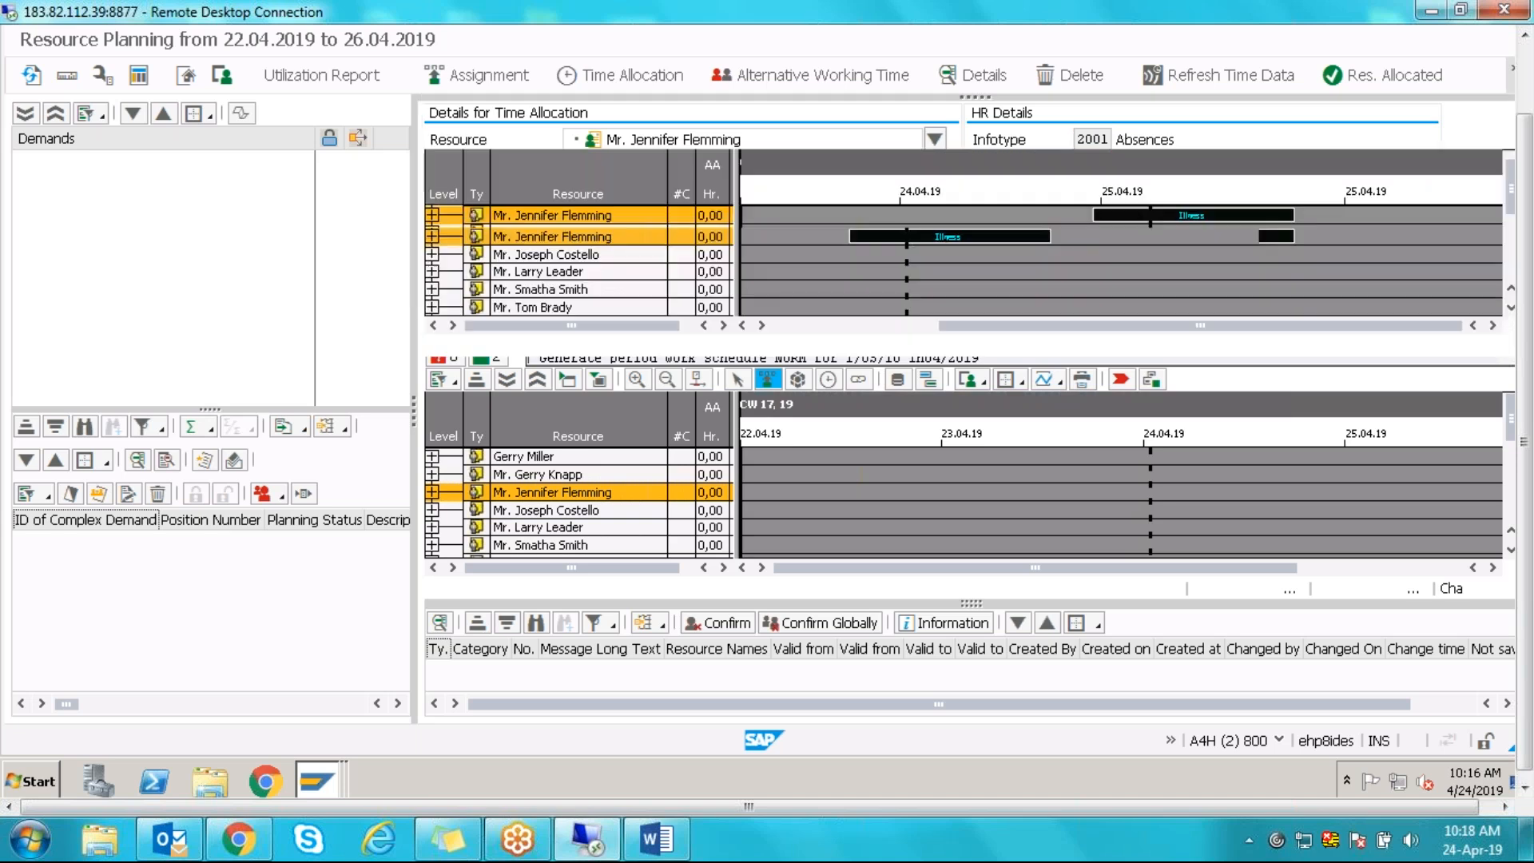
{"action": "left_click", "coordinate": [937, 235]}
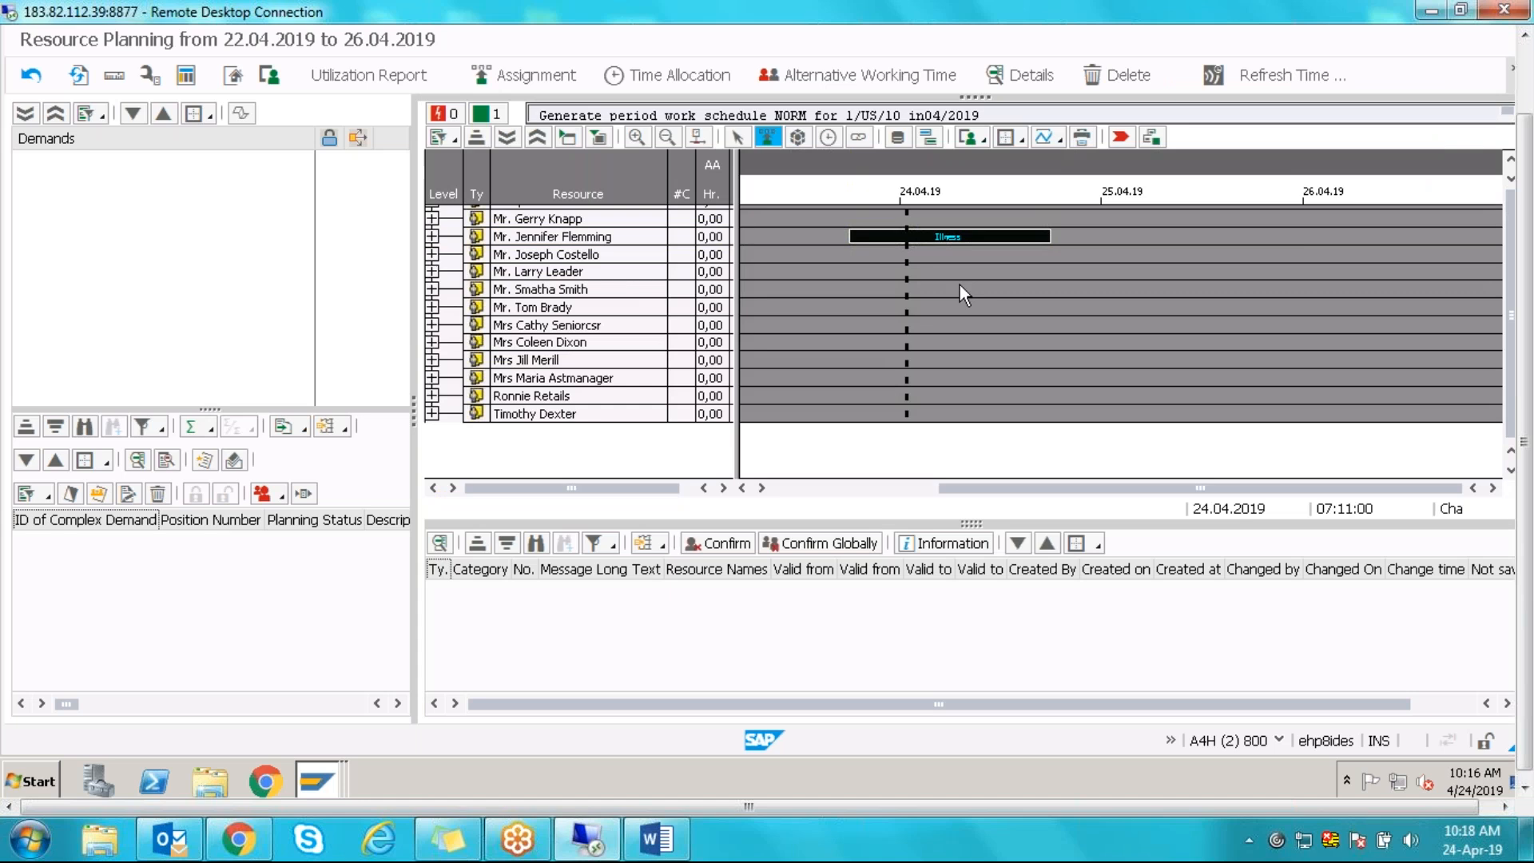
{"action": "left_click", "coordinate": [960, 284]}
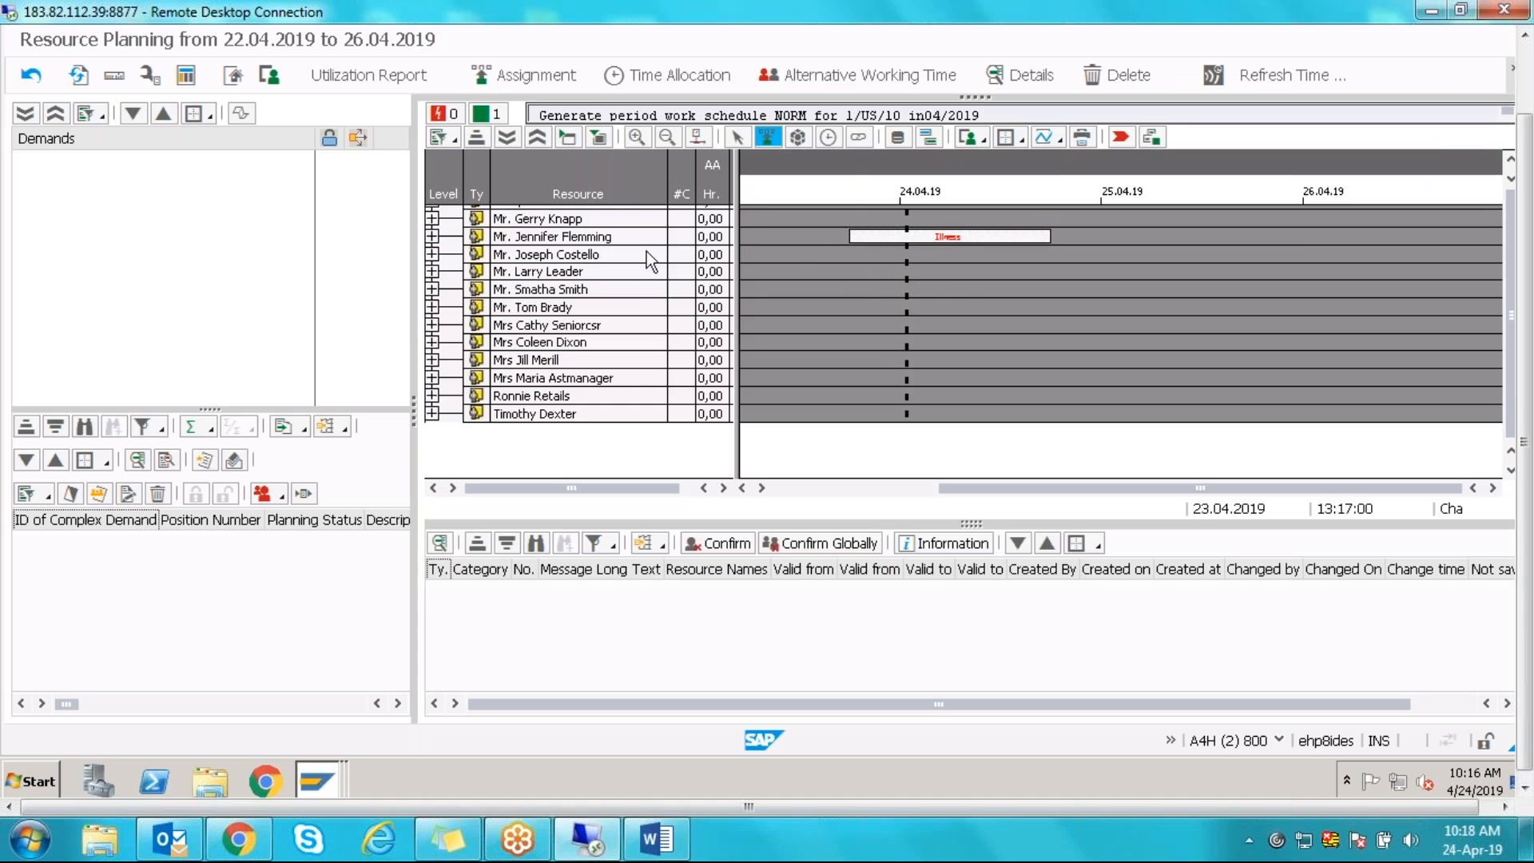
- Open the Illness bar's details and check the HR valid-from date and infotype 2001
{"action": "left_click", "coordinate": [932, 237]}
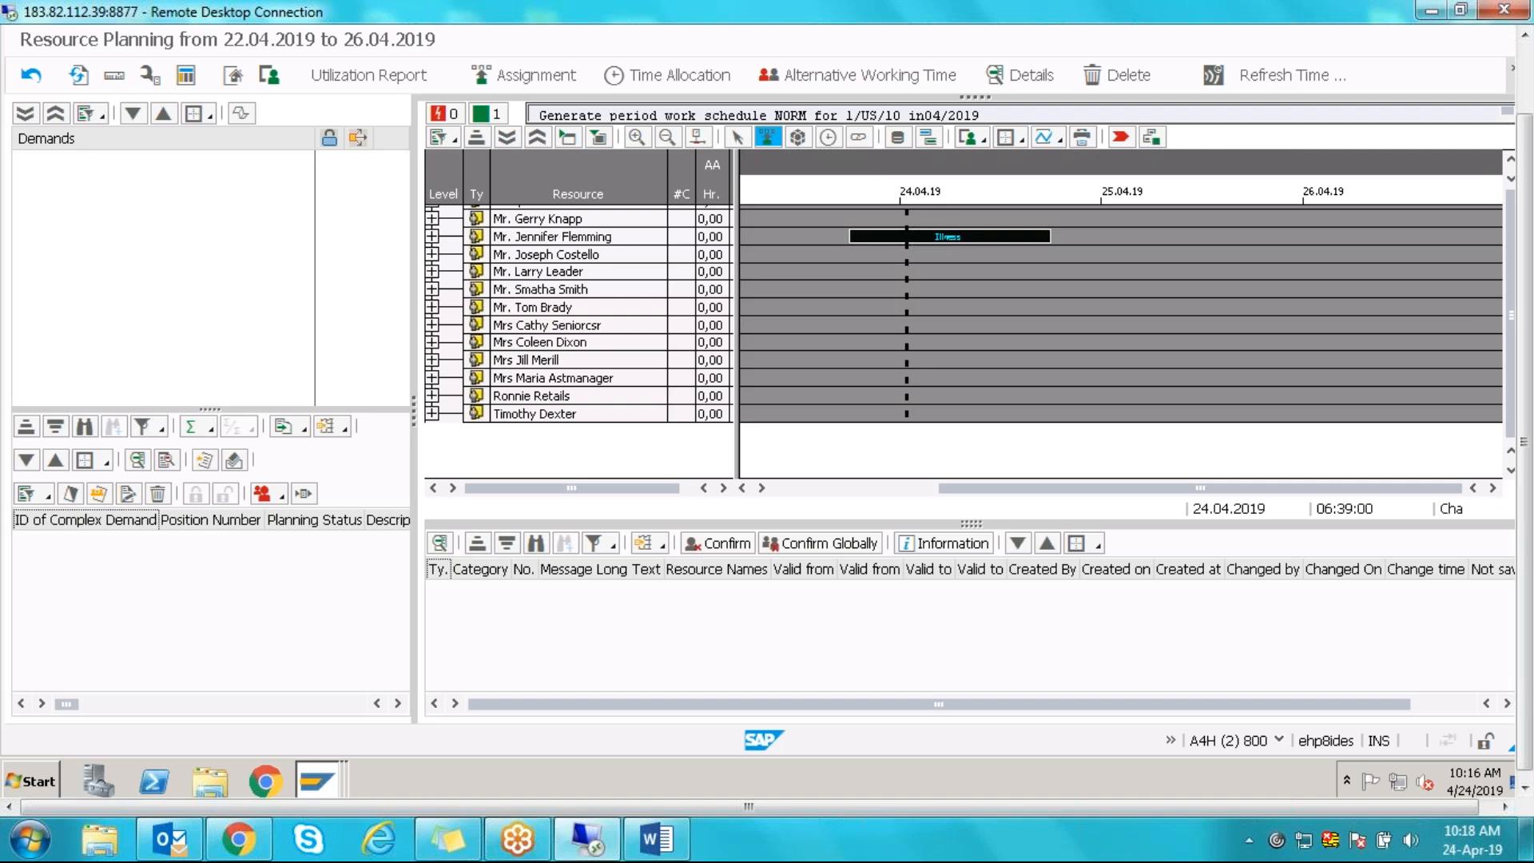
{"action": "double_click", "coordinate": [935, 233]}
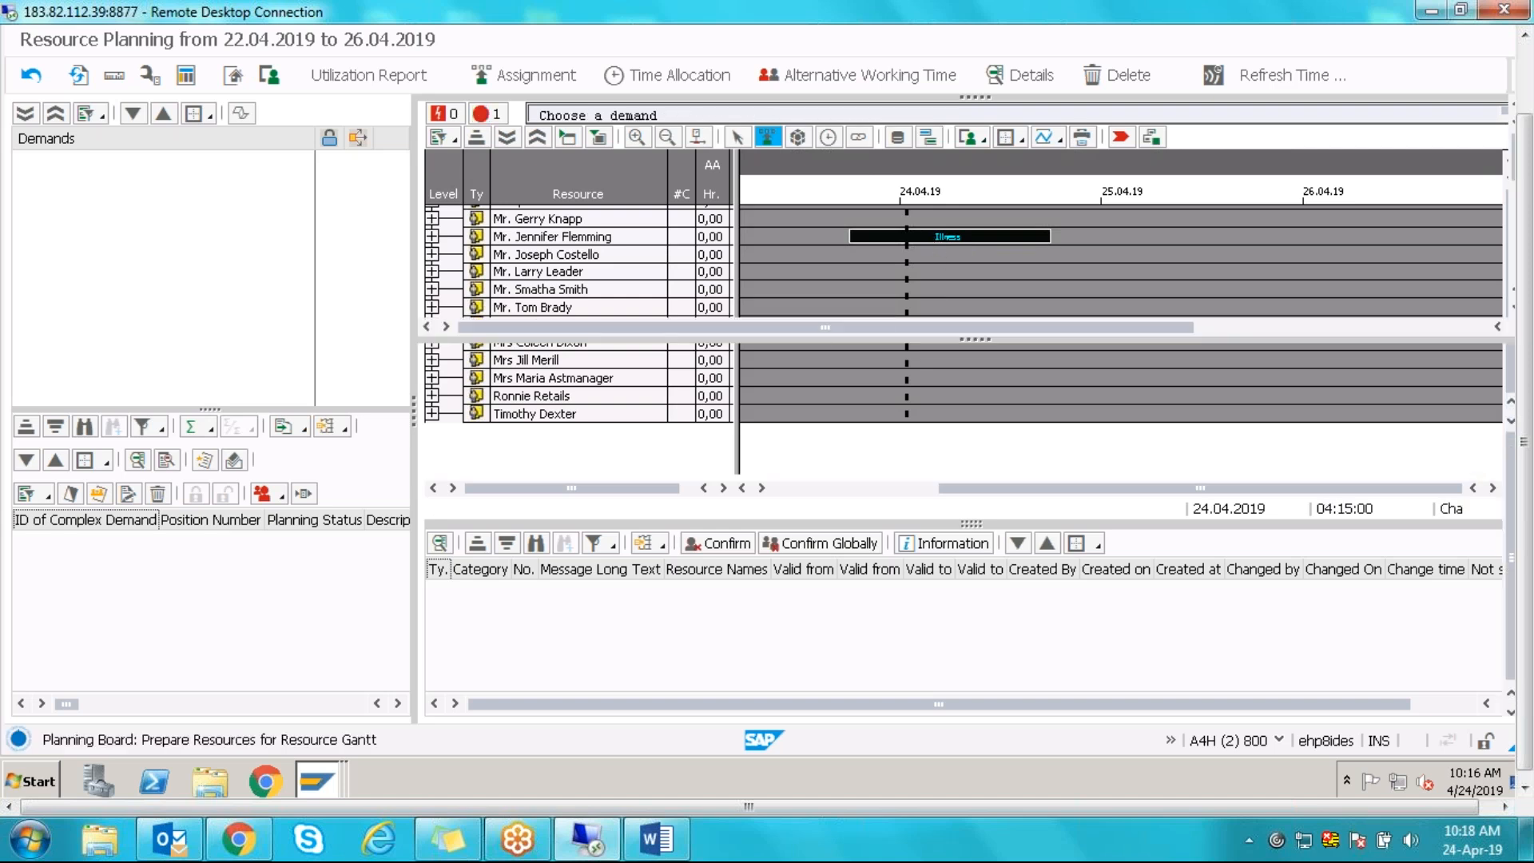
{"action": "left_click_drag", "start_coordinate": [1079, 213], "coordinate": [1187, 222]}
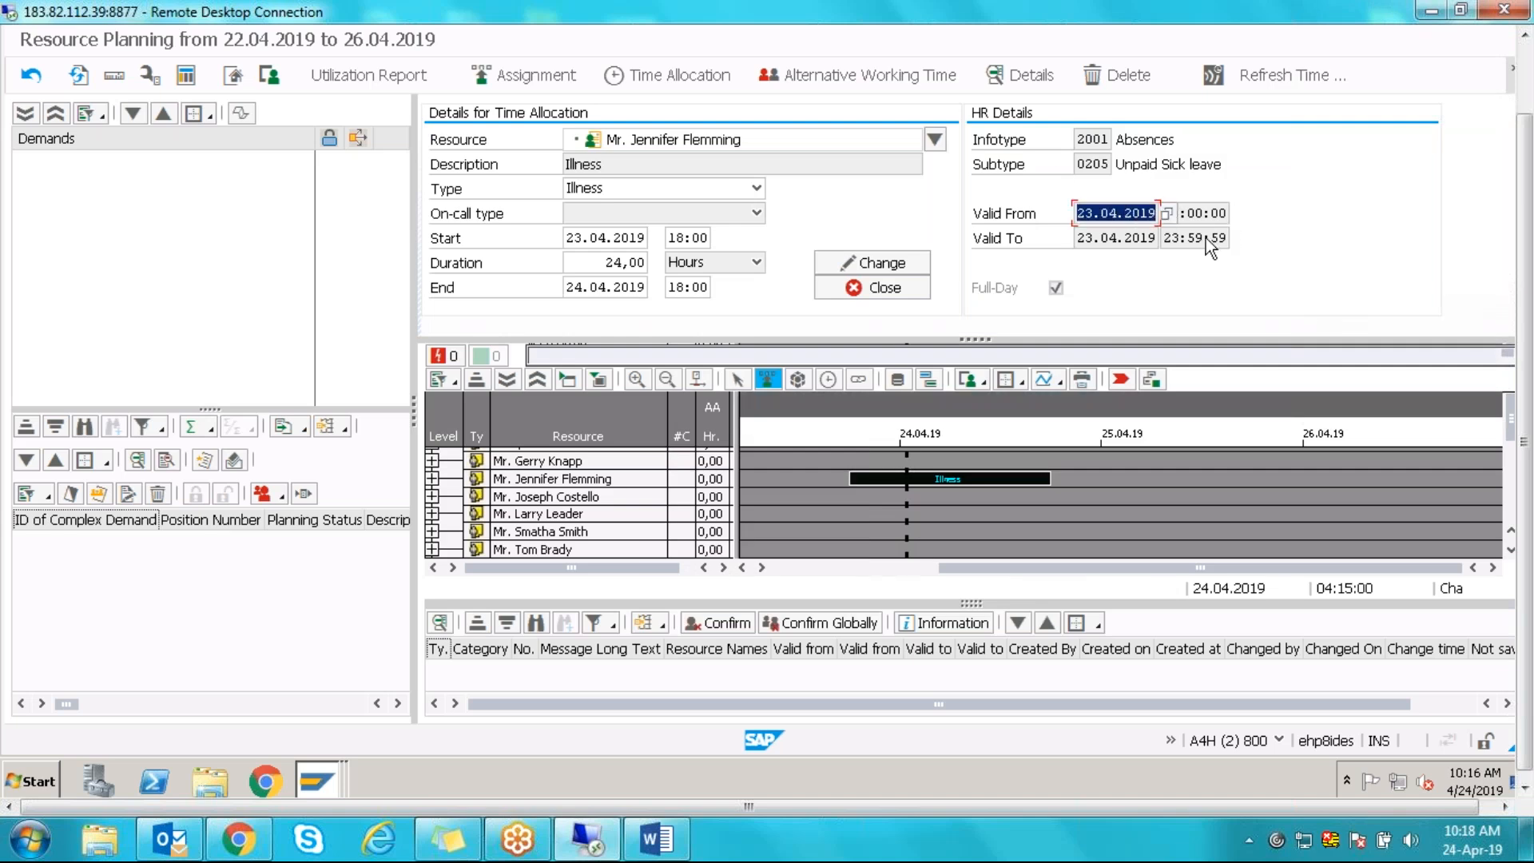
{"action": "left_click_drag", "start_coordinate": [1077, 139], "coordinate": [1127, 166]}
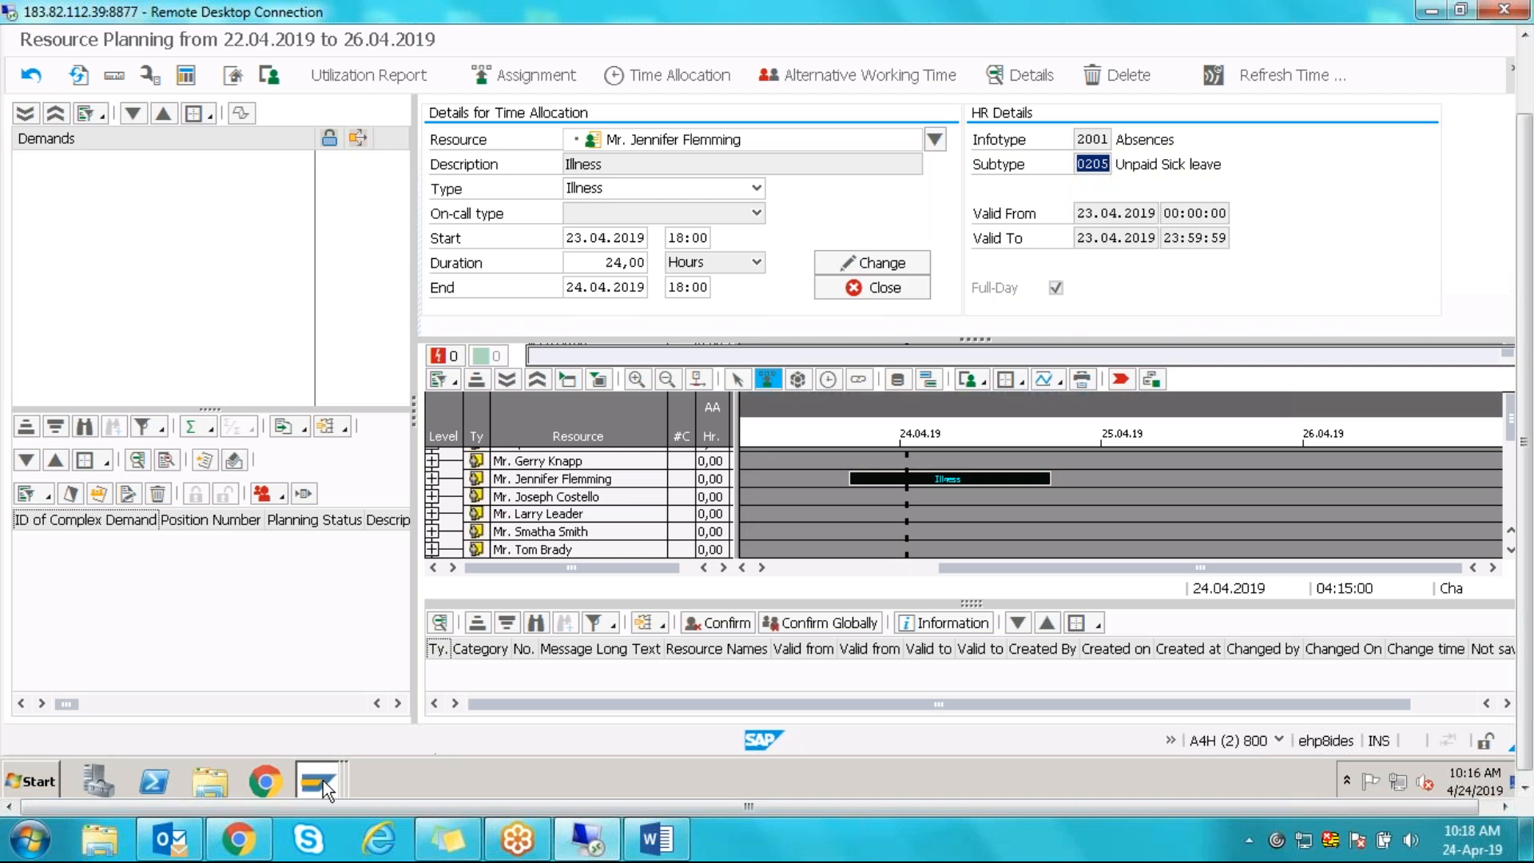
{"action": "mouse_move", "coordinate": [323, 780]}
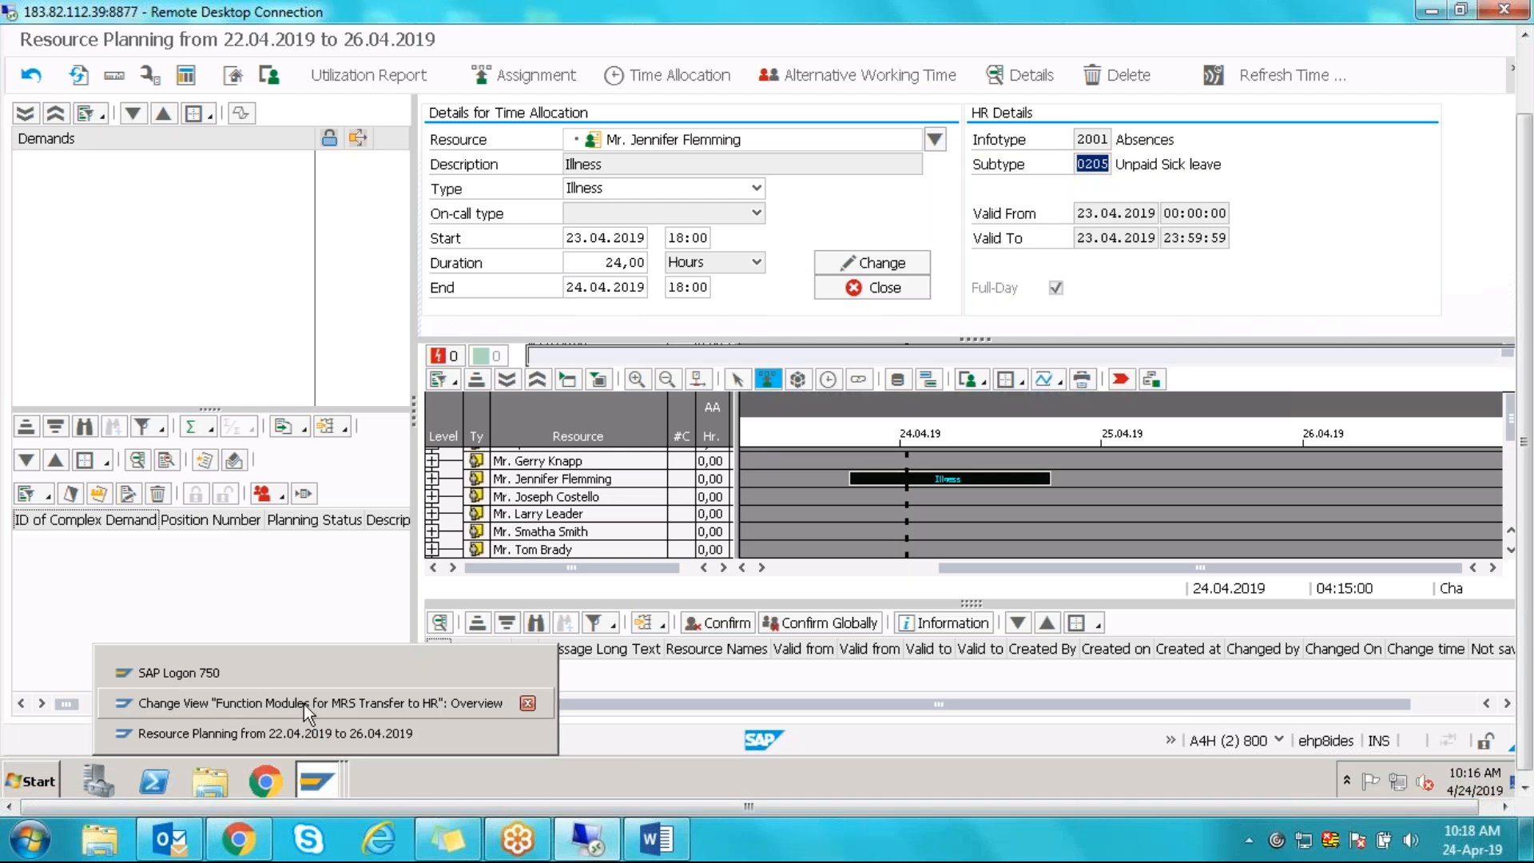
- Recheck the attendance function module in the MRS transfer to HR view
{"action": "left_click", "coordinate": [304, 703]}
{"action": "left_click_drag", "start_coordinate": [283, 168], "coordinate": [501, 170]}
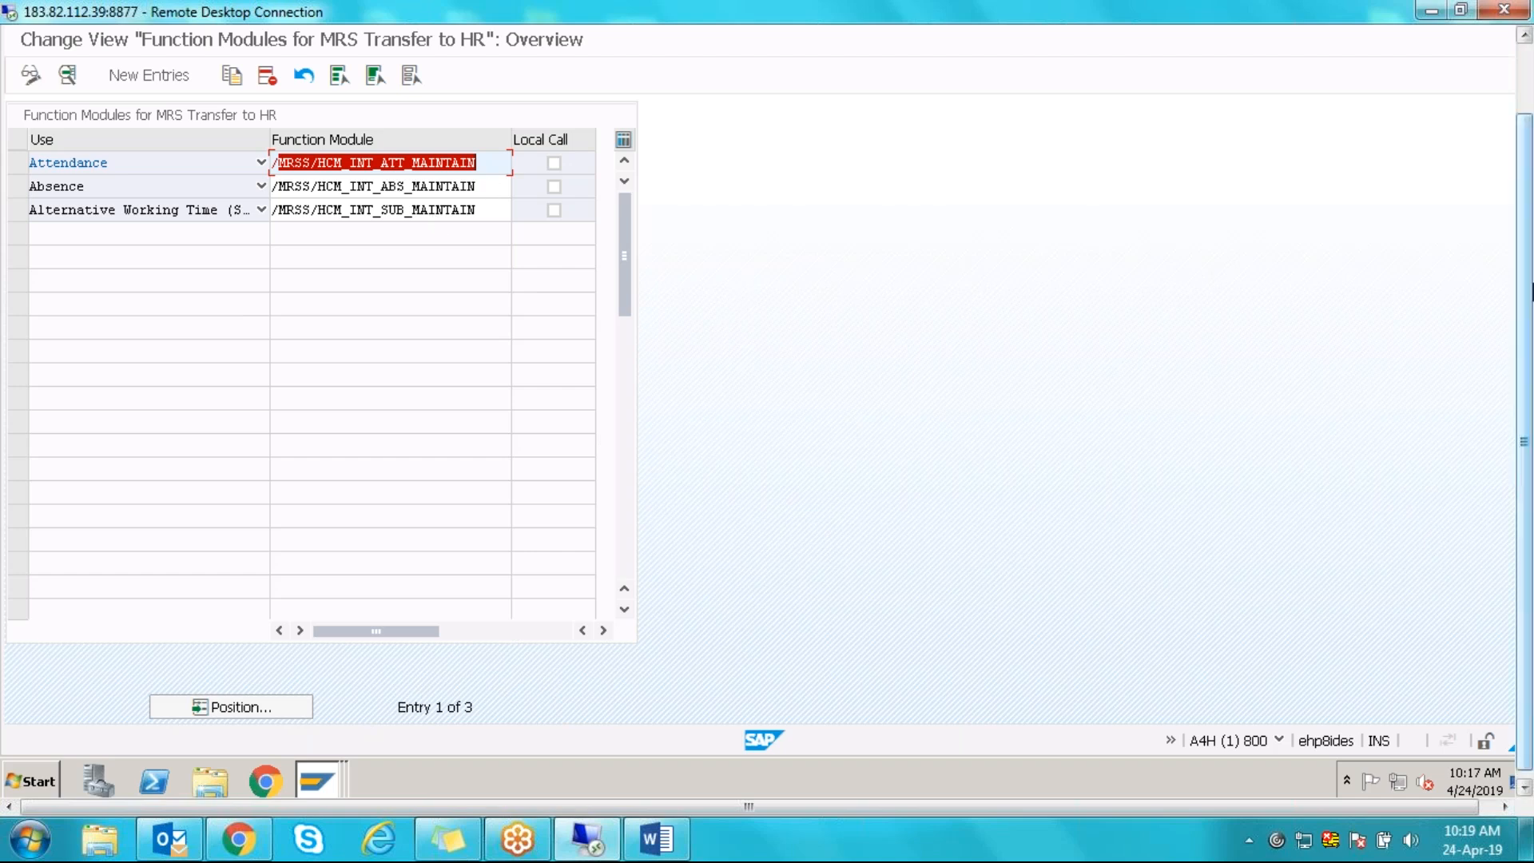
{"action": "left_click_drag", "start_coordinate": [1530, 280], "coordinate": [1530, 214]}
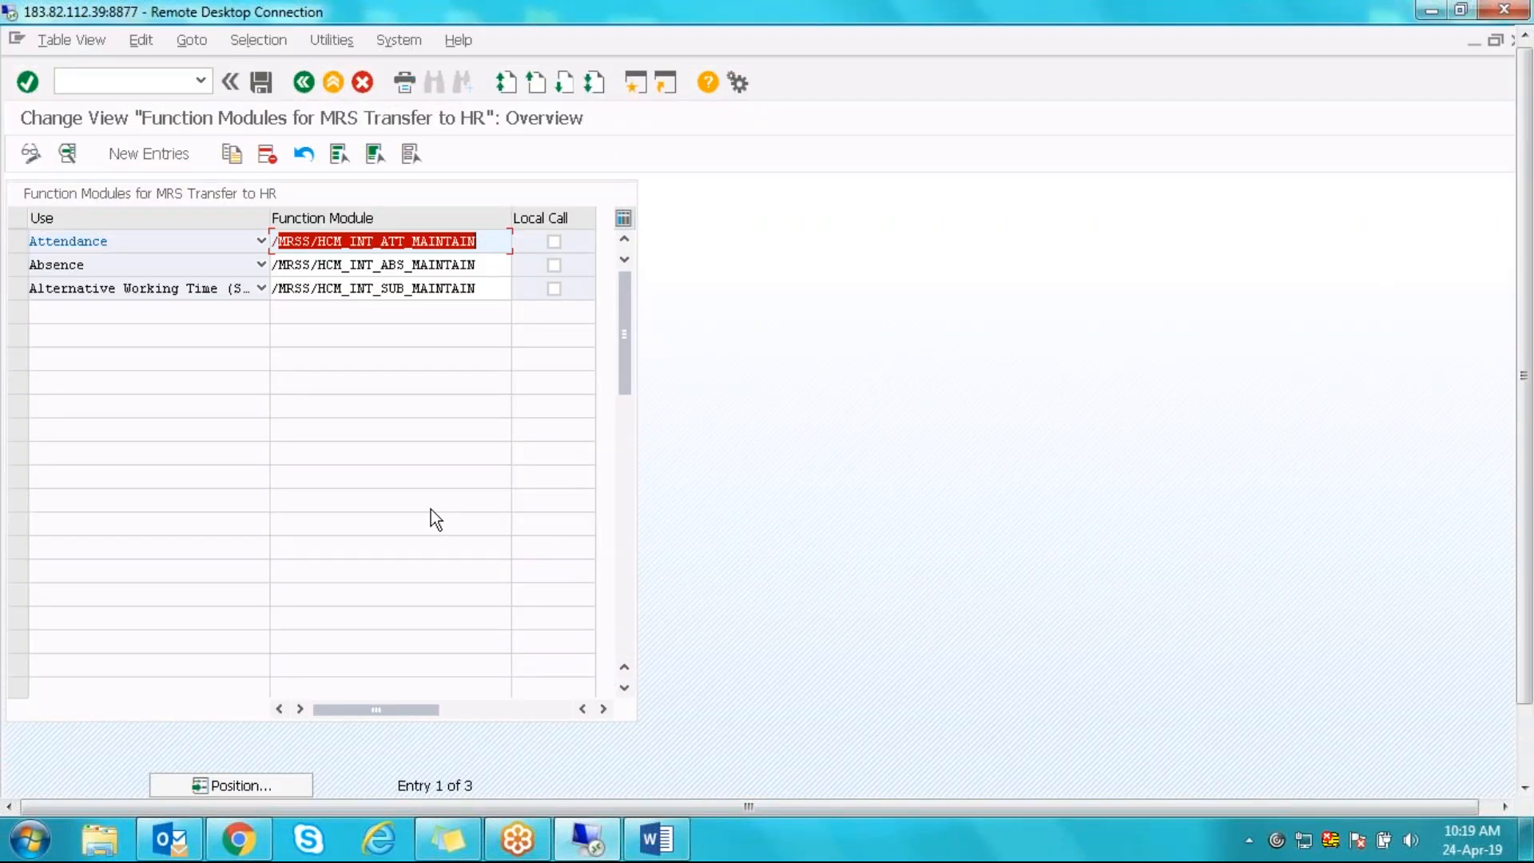
- Back in the IMG, execute Use Daily Work Schedule Variants for Varying Working Times
{"action": "key", "text": "F3"}
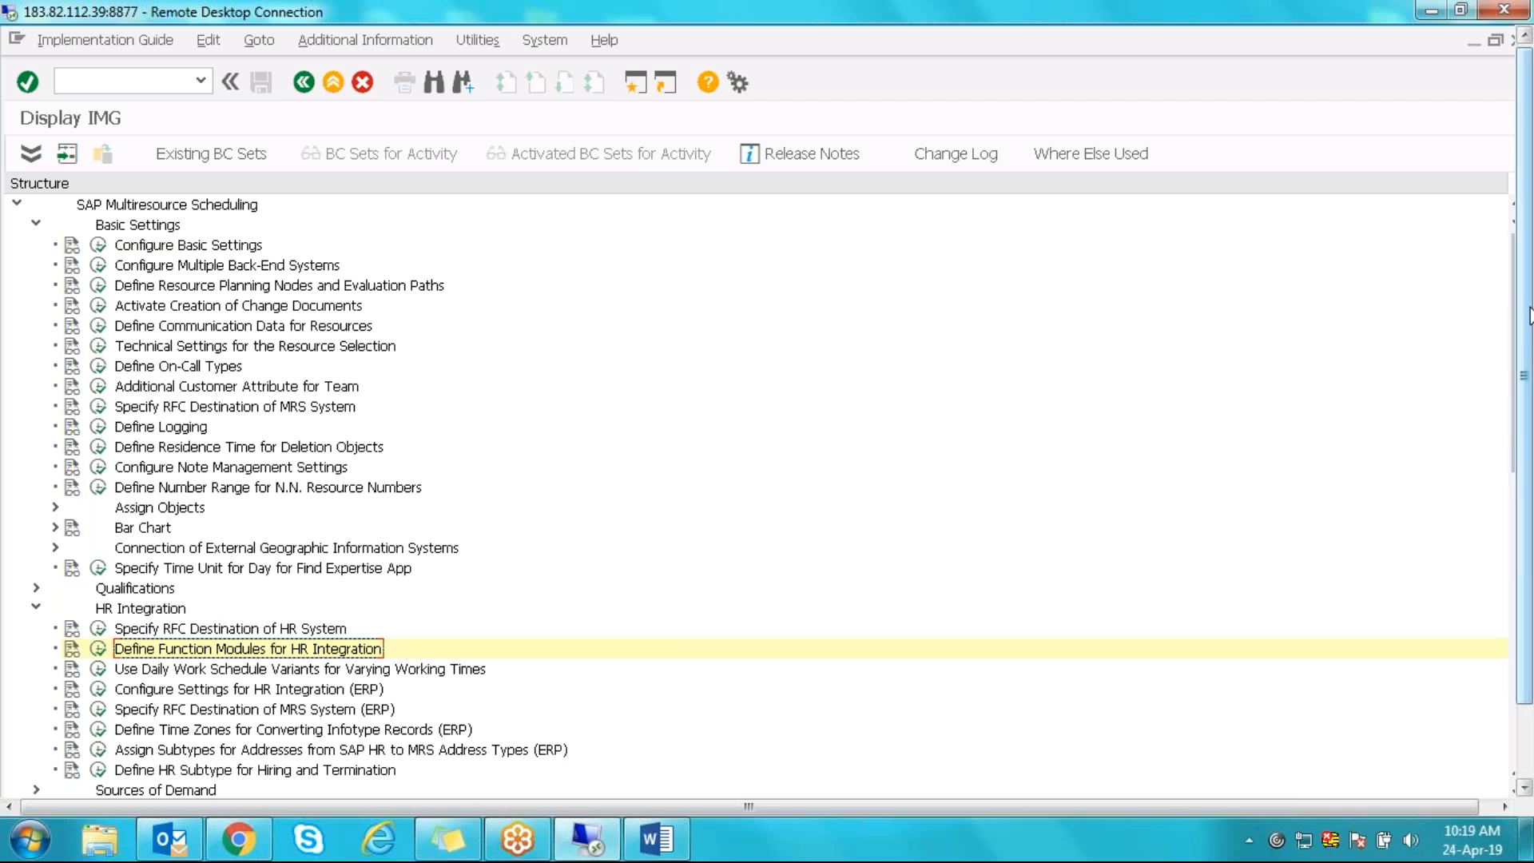
{"action": "left_click_drag", "start_coordinate": [1529, 318], "coordinate": [1529, 393]}
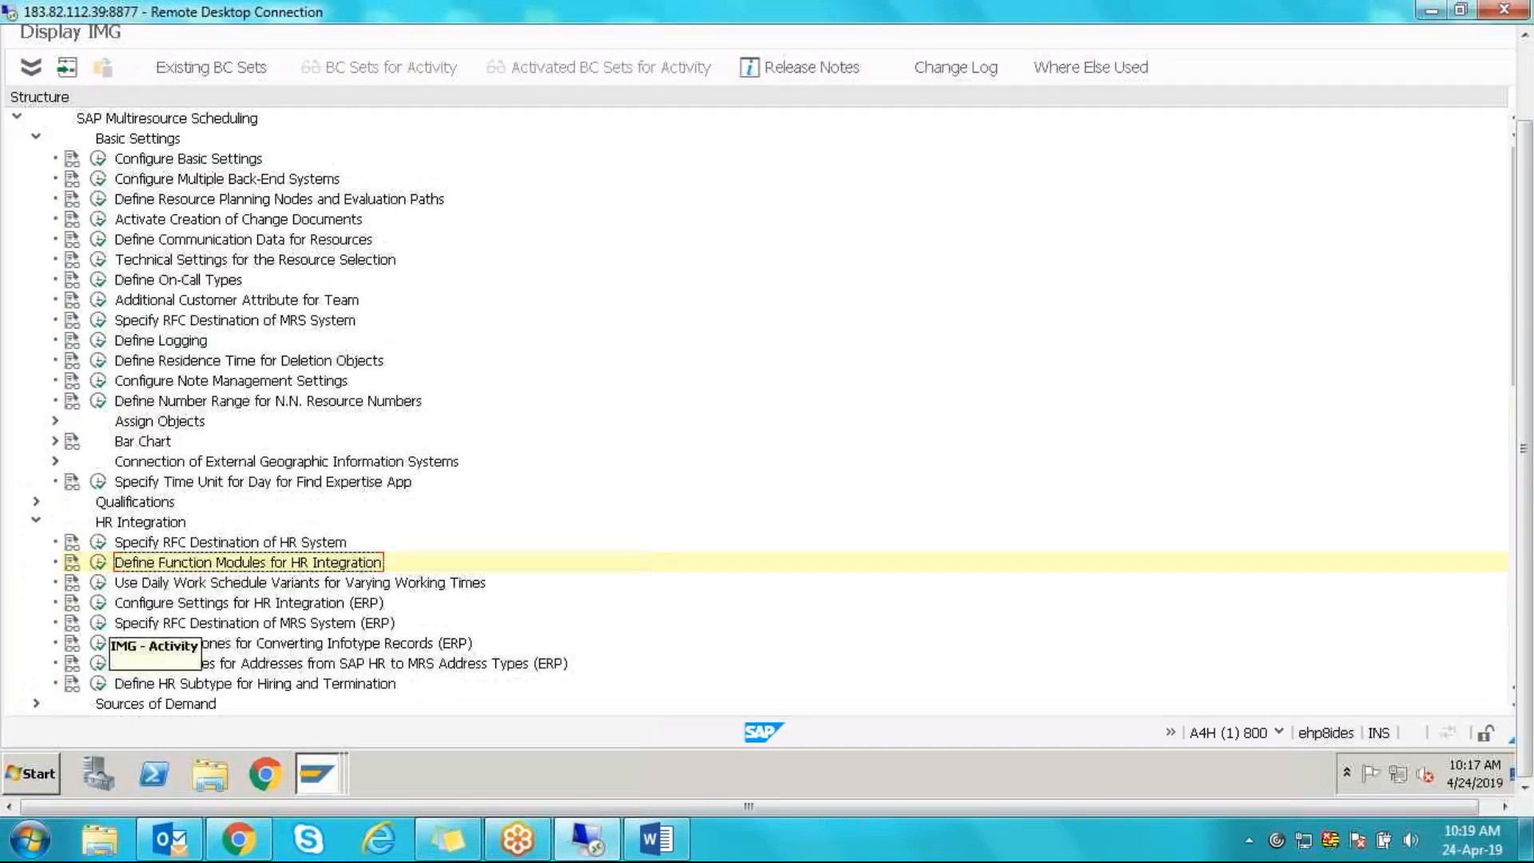
{"action": "left_click", "coordinate": [98, 582]}
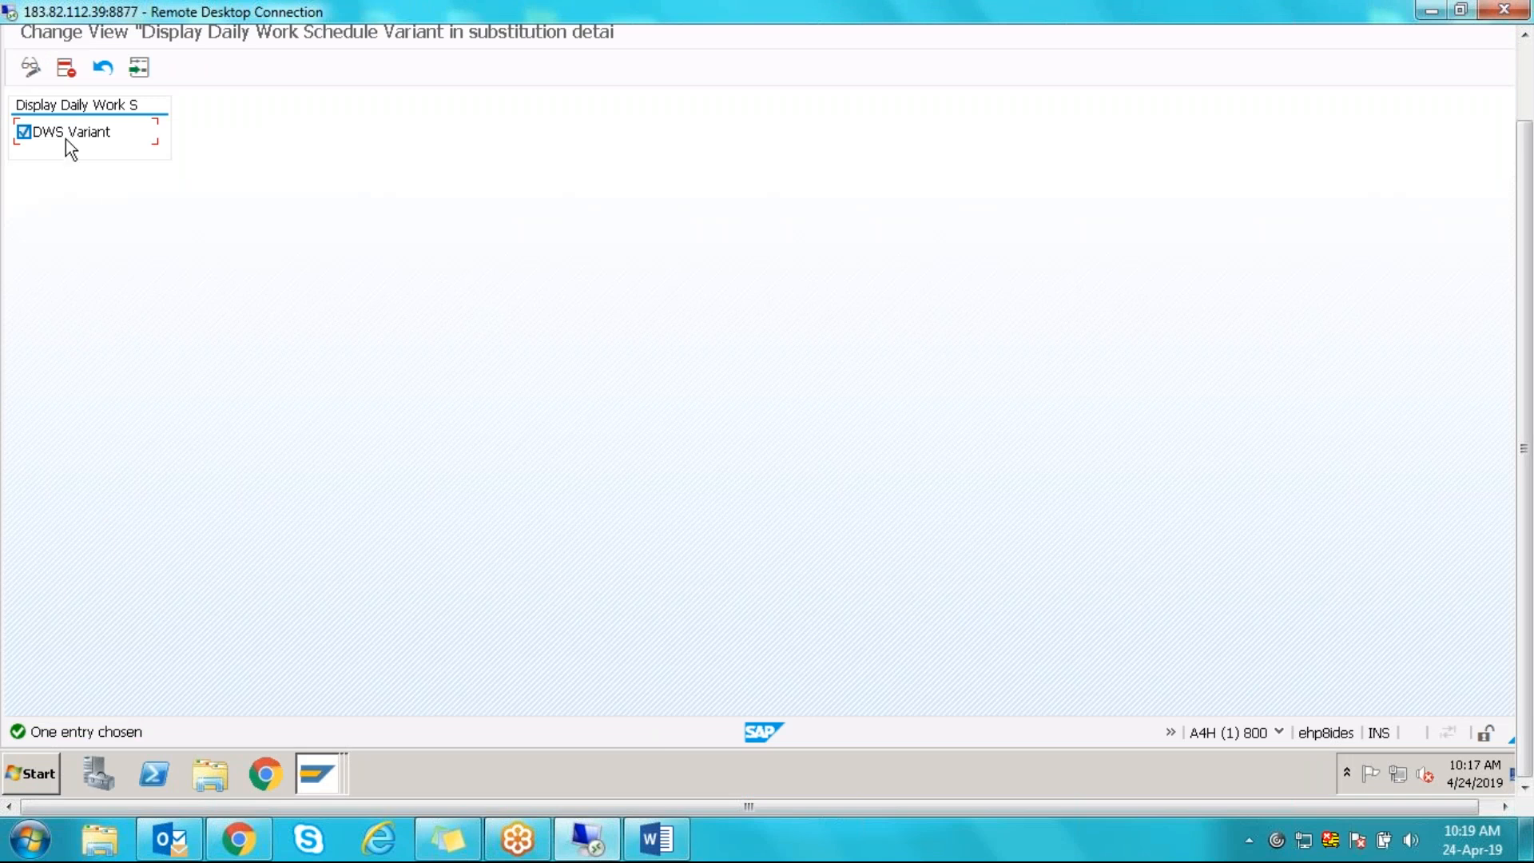
- Change the allocation type to Vacation, then Holiday, which maps to 0140 Paid Absence
{"action": "left_click", "coordinate": [323, 774]}
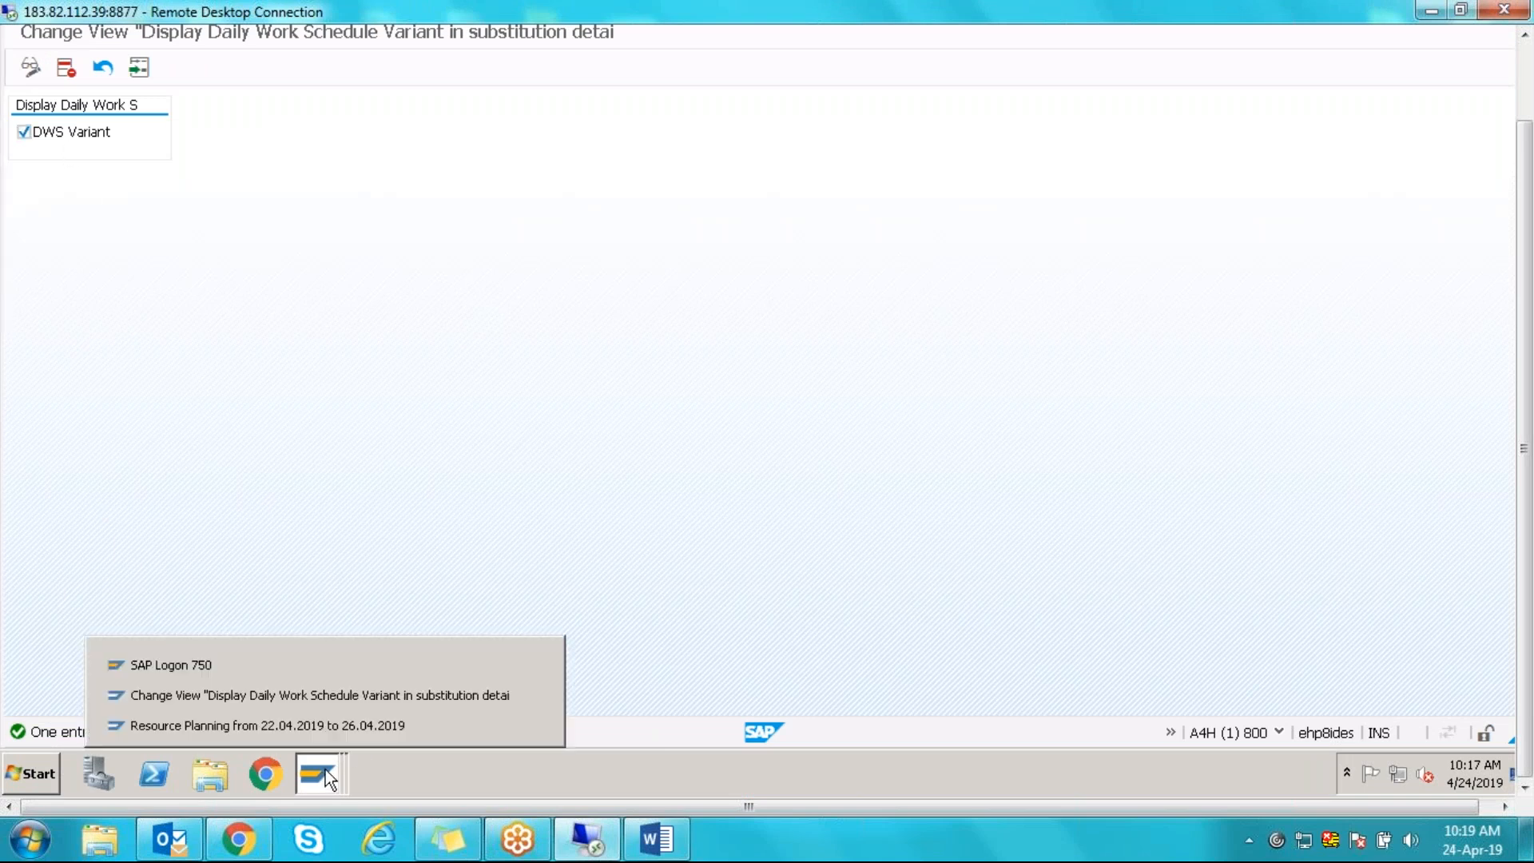
{"action": "left_click", "coordinate": [362, 725]}
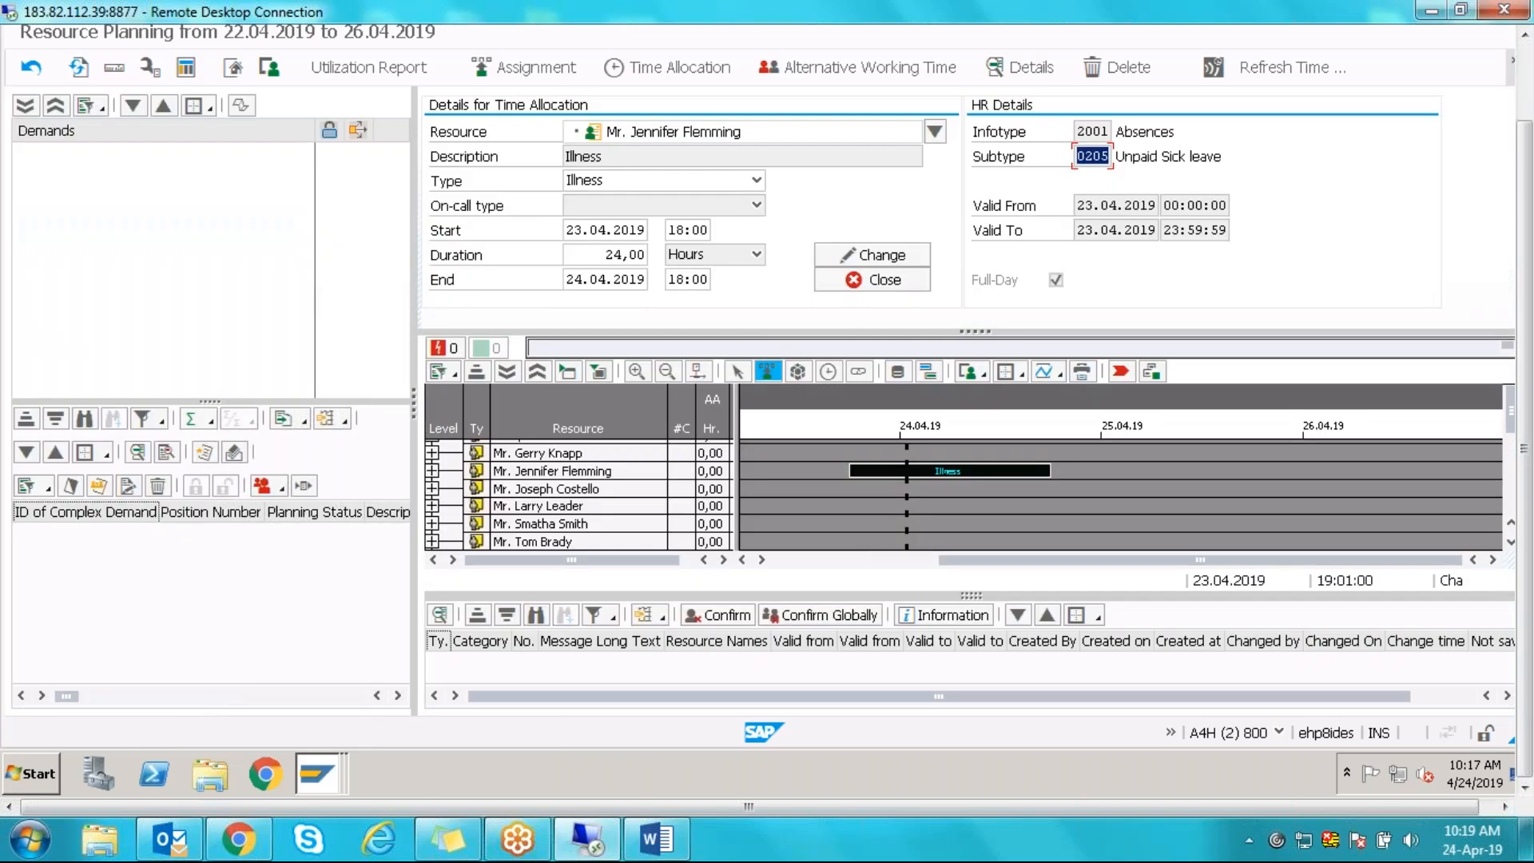
{"action": "left_click", "coordinate": [758, 182]}
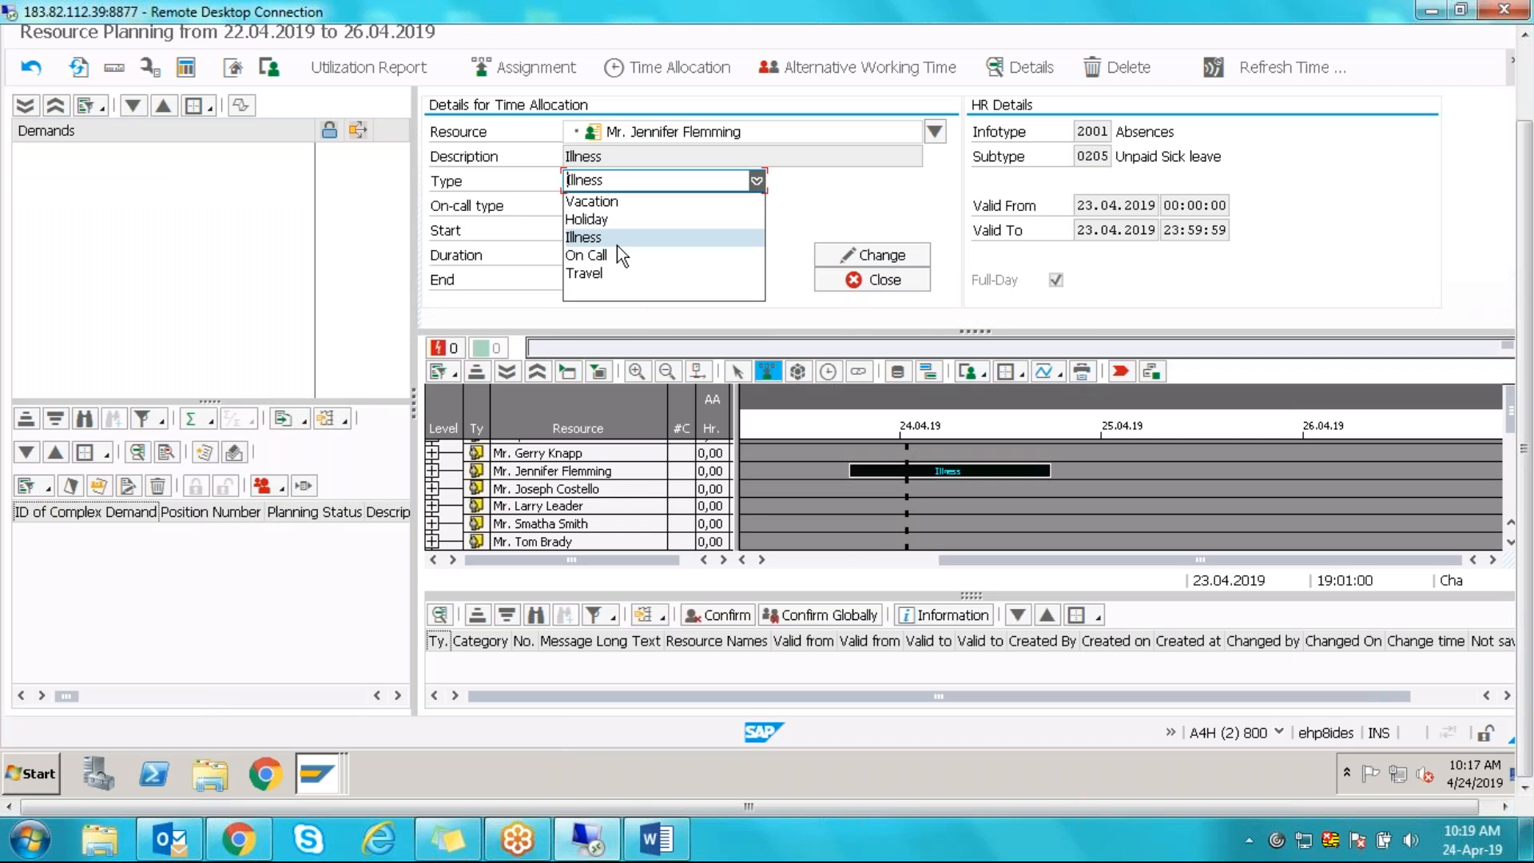
{"action": "left_click", "coordinate": [614, 201]}
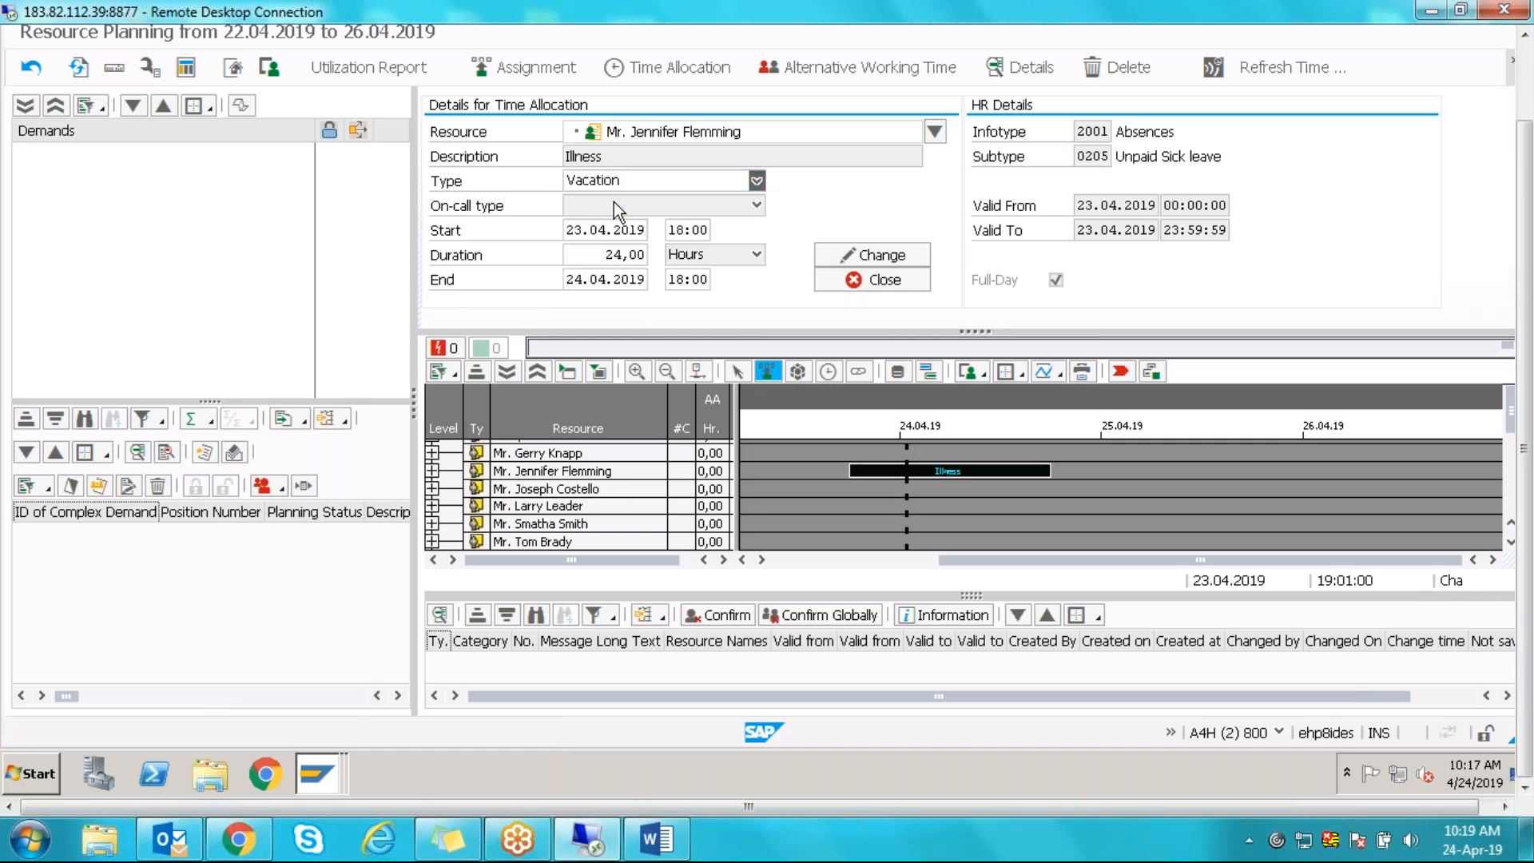
{"action": "left_click", "coordinate": [755, 181]}
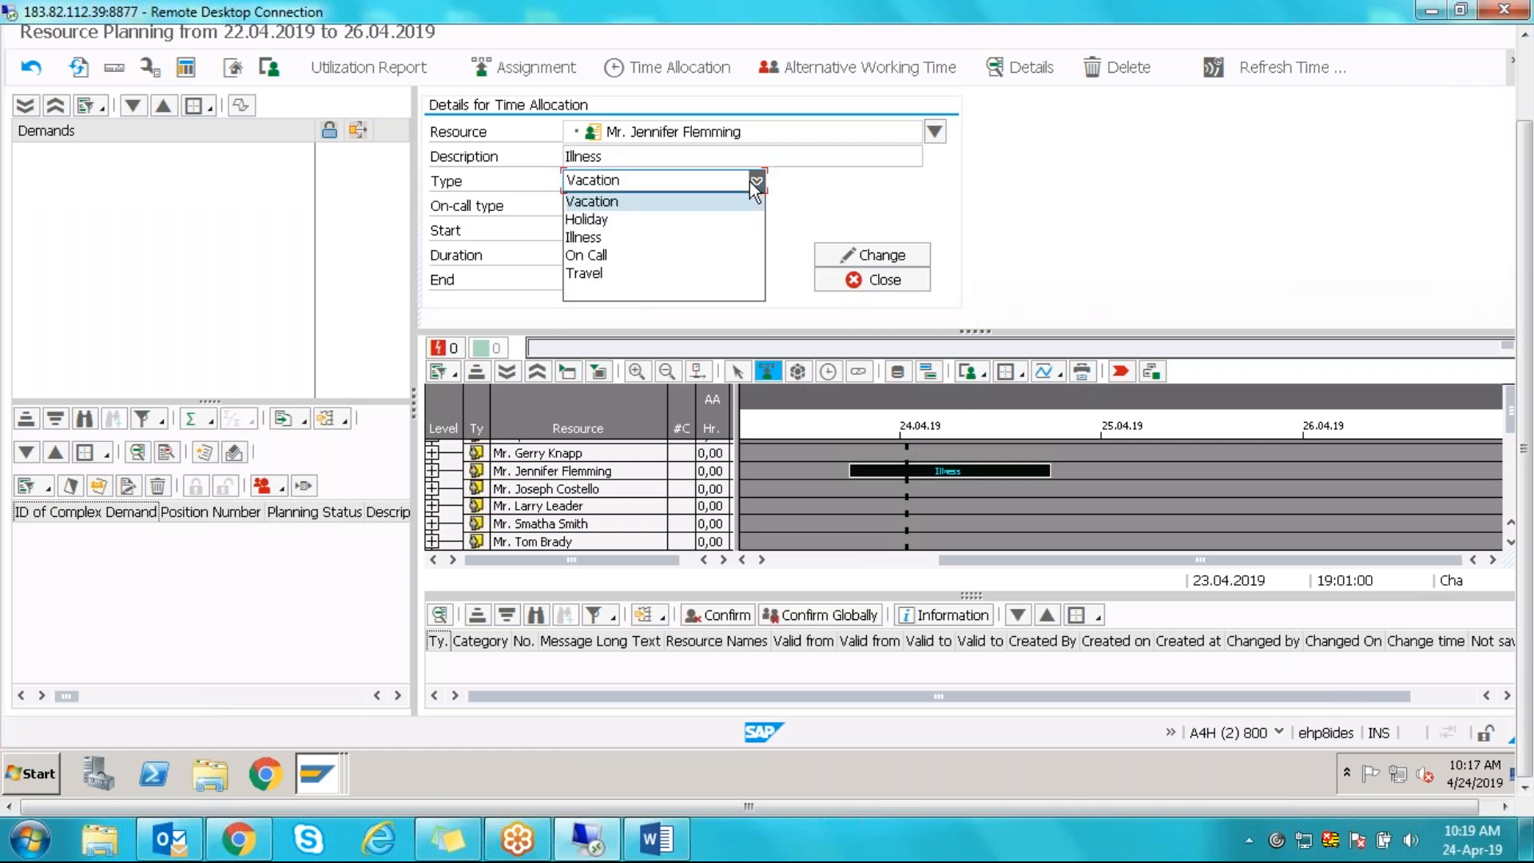
{"action": "left_click", "coordinate": [582, 222]}
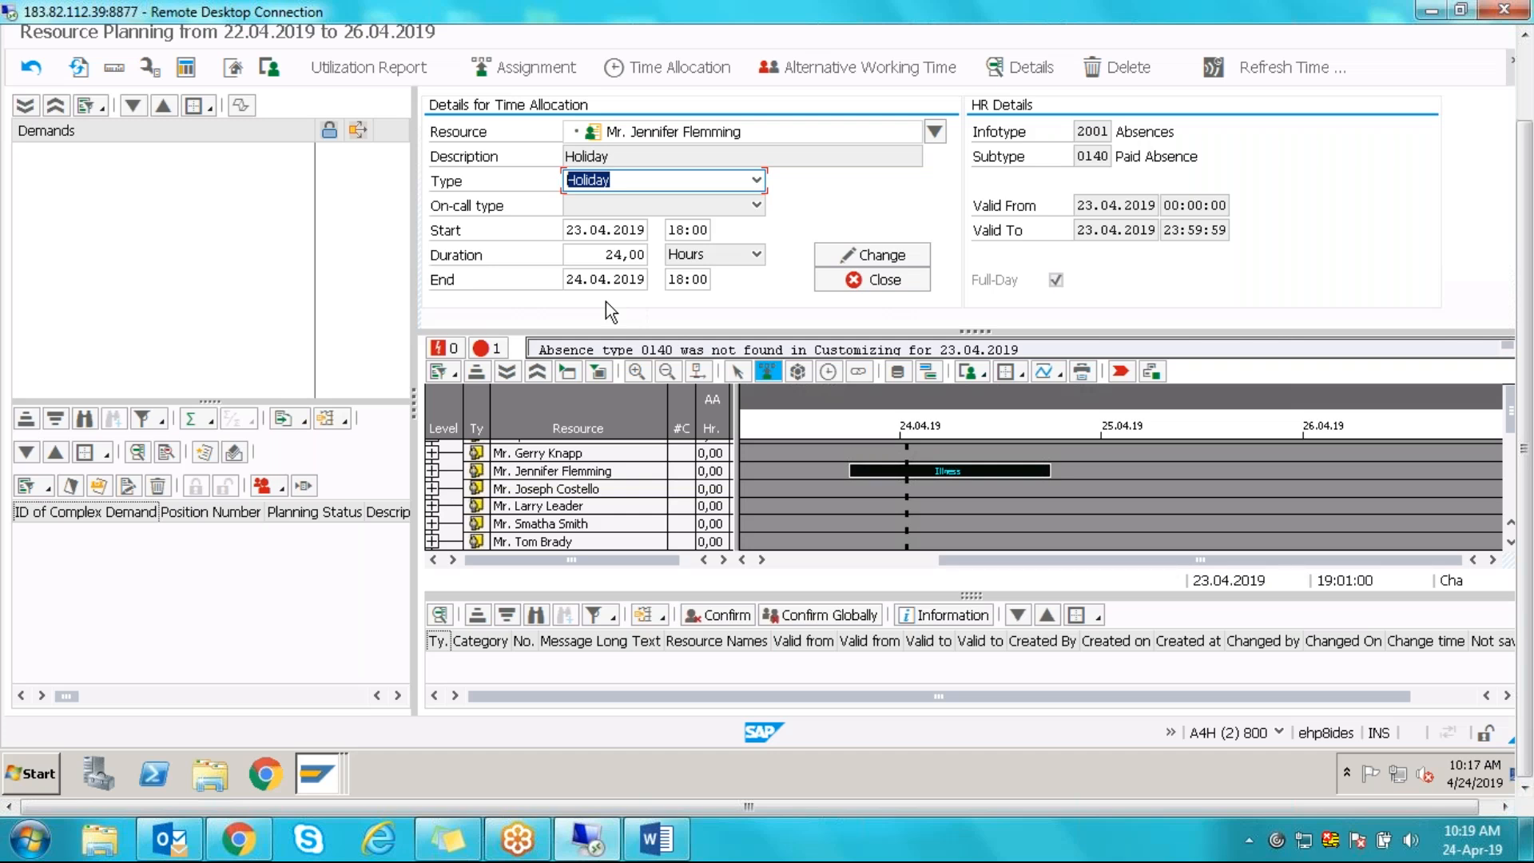
{"action": "left_click", "coordinate": [318, 773]}
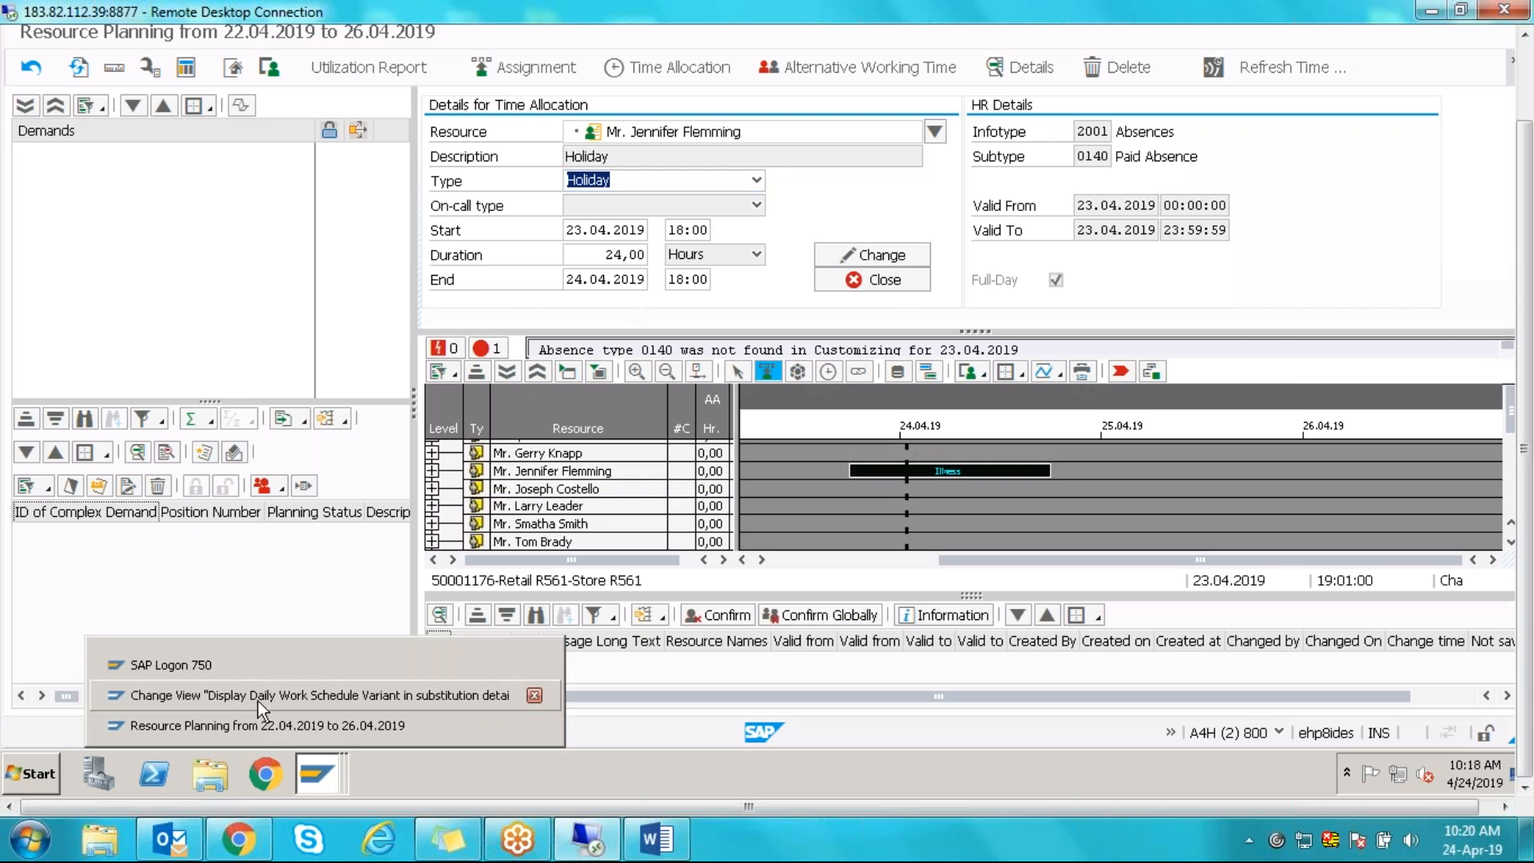
{"action": "left_click", "coordinate": [260, 697]}
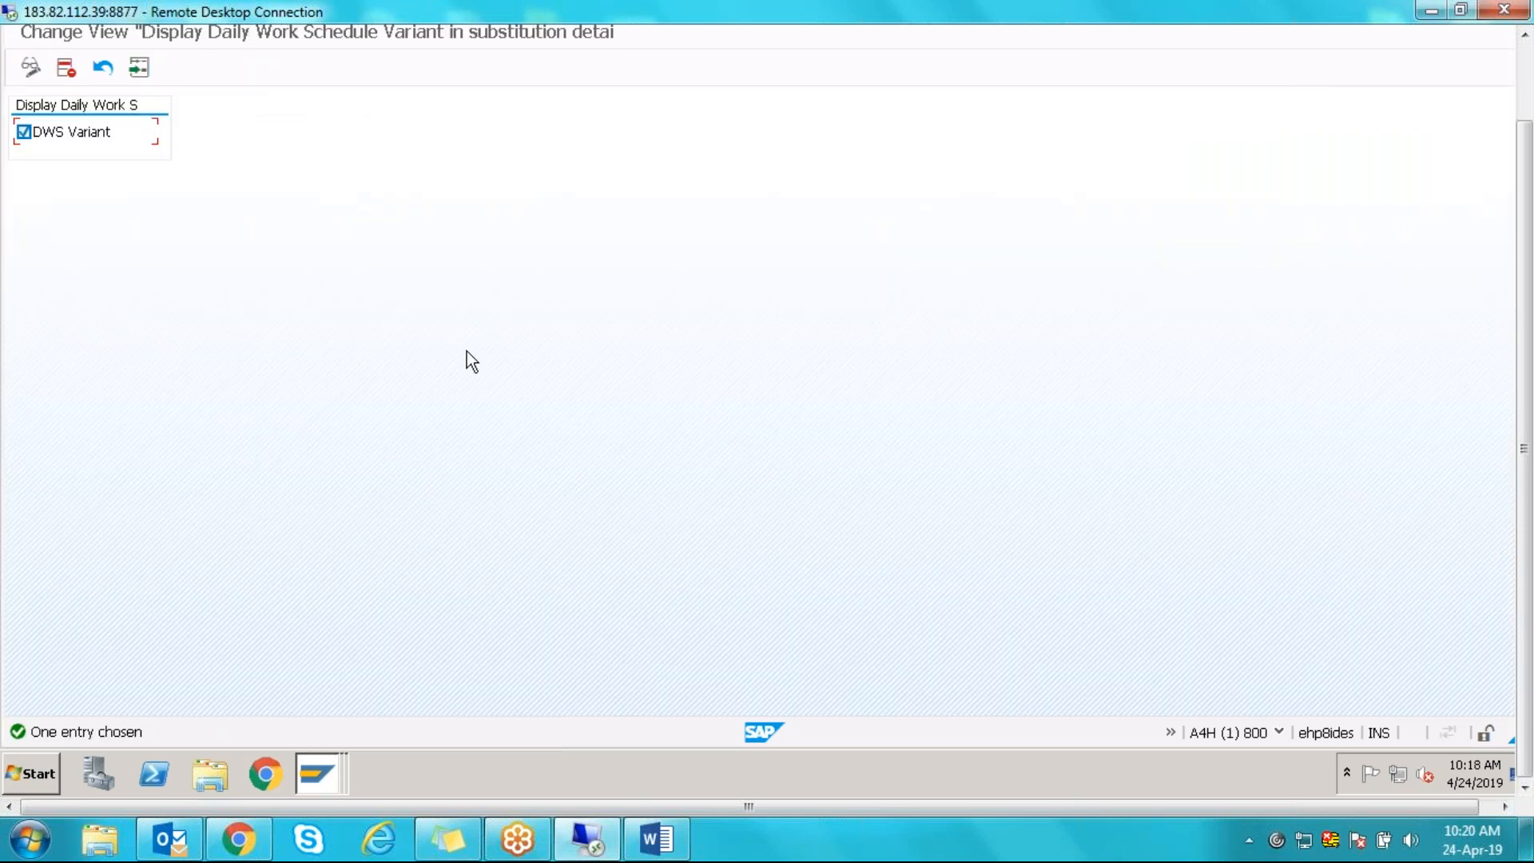
- Read the F1 help for the DWS Variant flag, then close the help panel
{"action": "left_click_drag", "start_coordinate": [1524, 232], "coordinate": [1527, 160]}
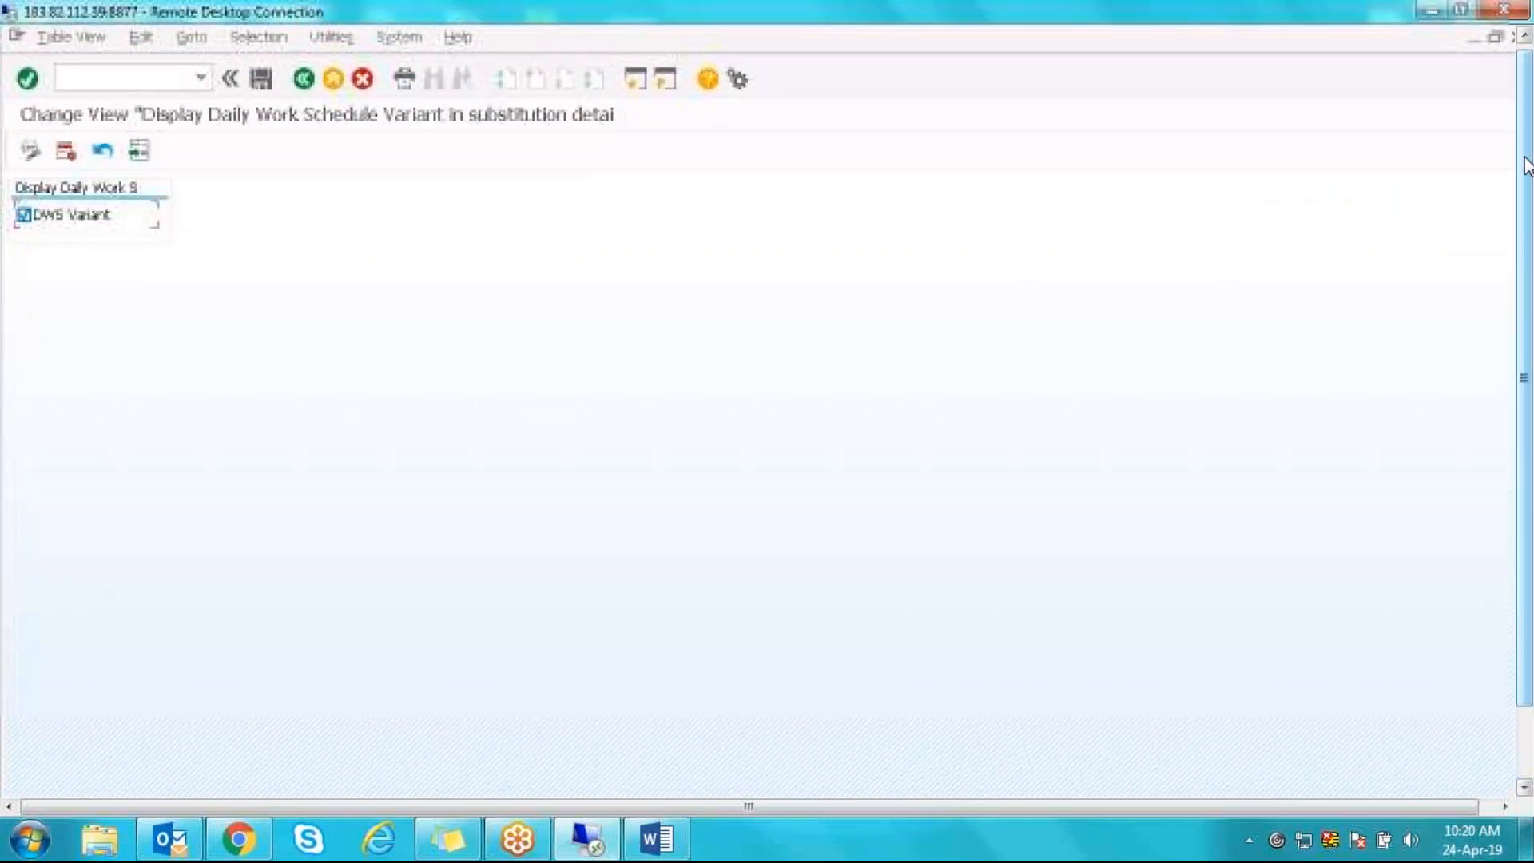
{"action": "left_click", "coordinate": [1523, 35]}
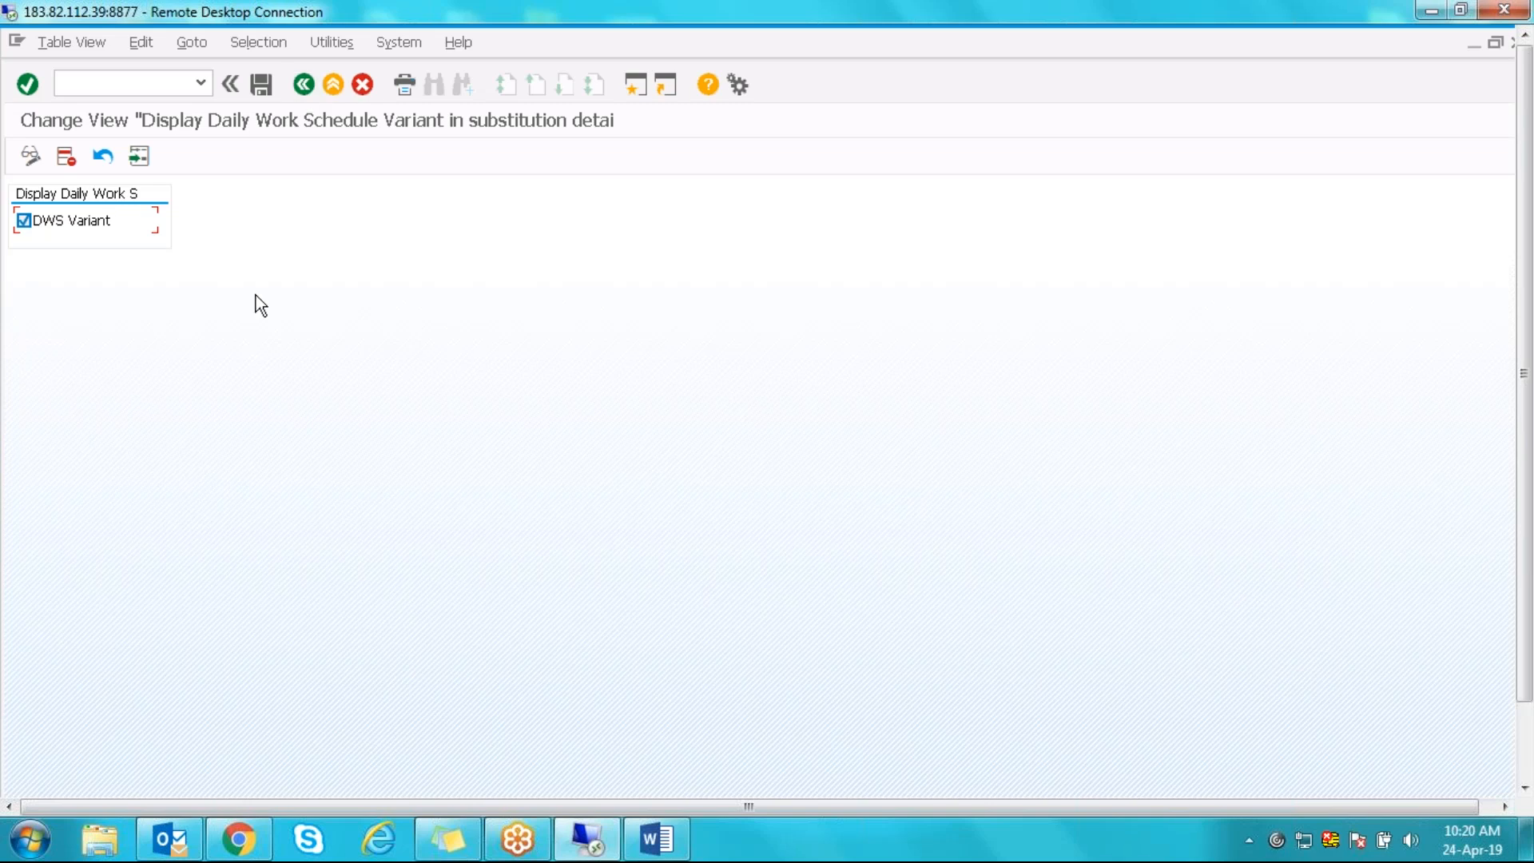
{"action": "key", "text": "F1"}
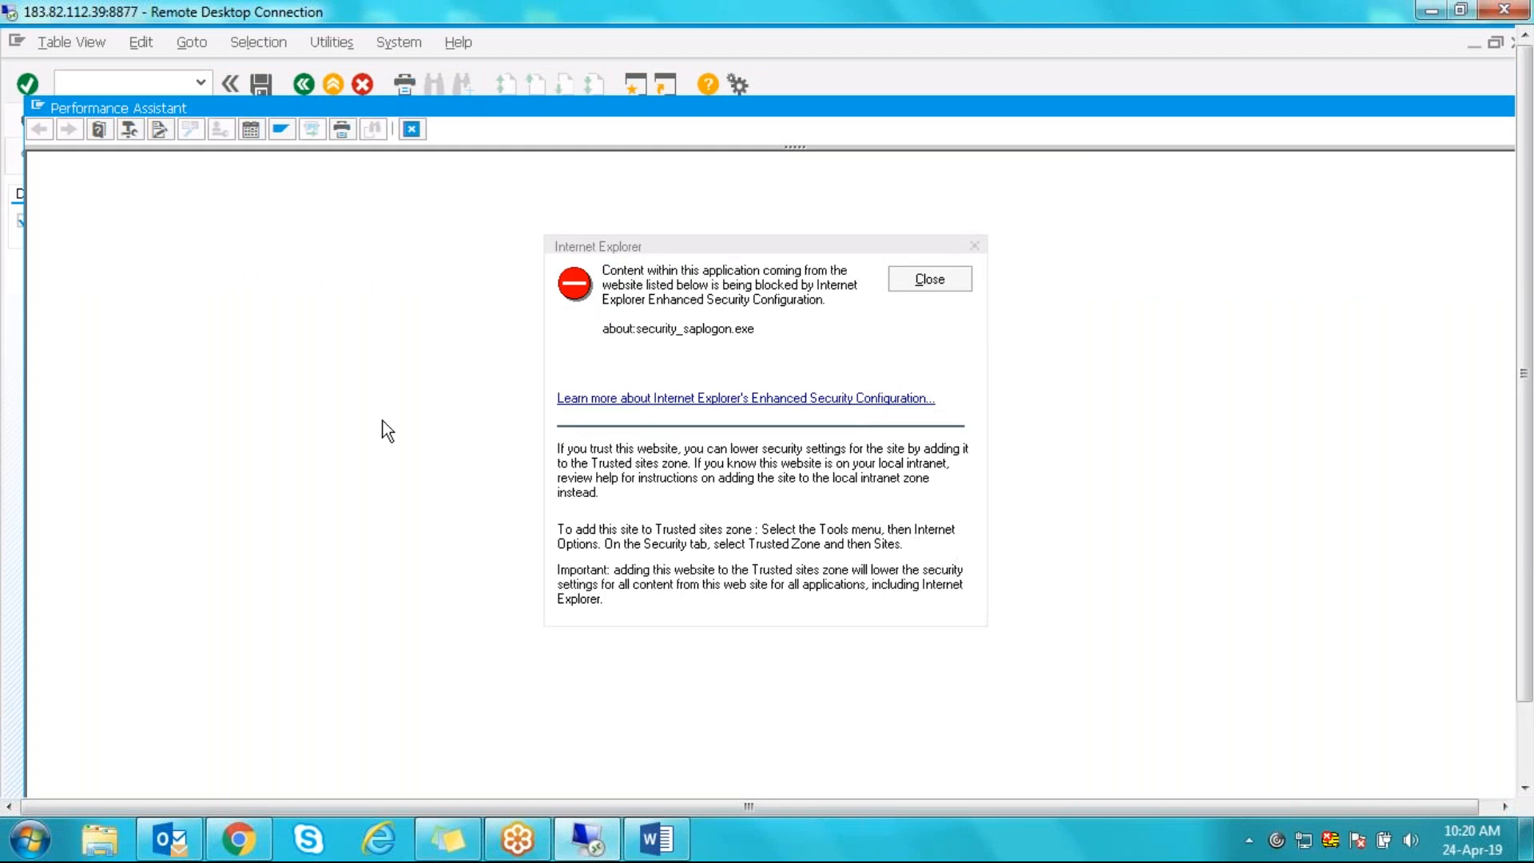
{"action": "left_click", "coordinate": [927, 281]}
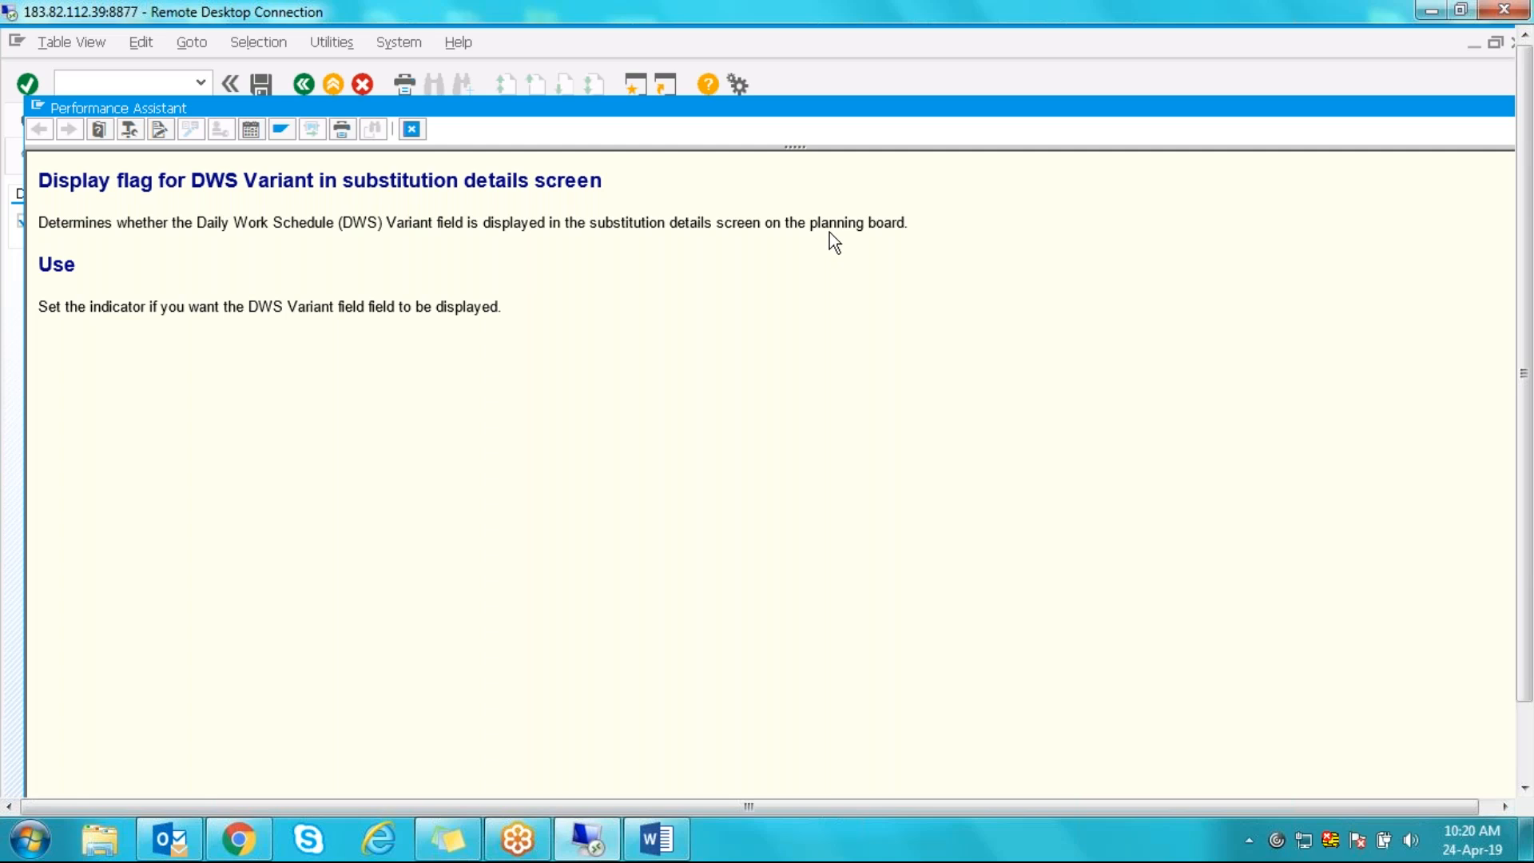
{"action": "left_click", "coordinate": [415, 129]}
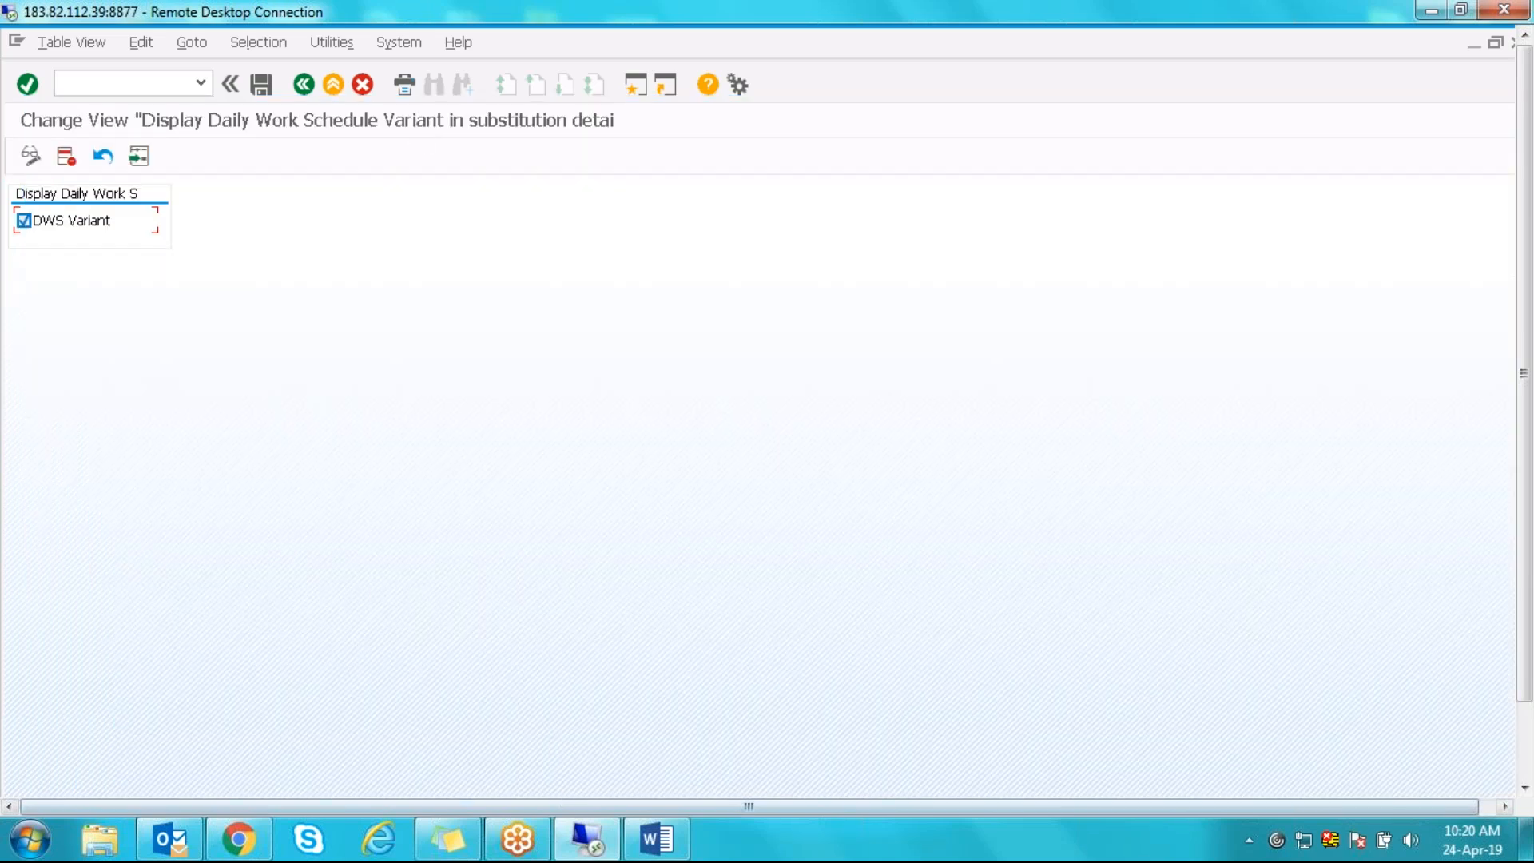
- Return to the Resource Planning board window
{"action": "left_click", "coordinate": [1526, 751]}
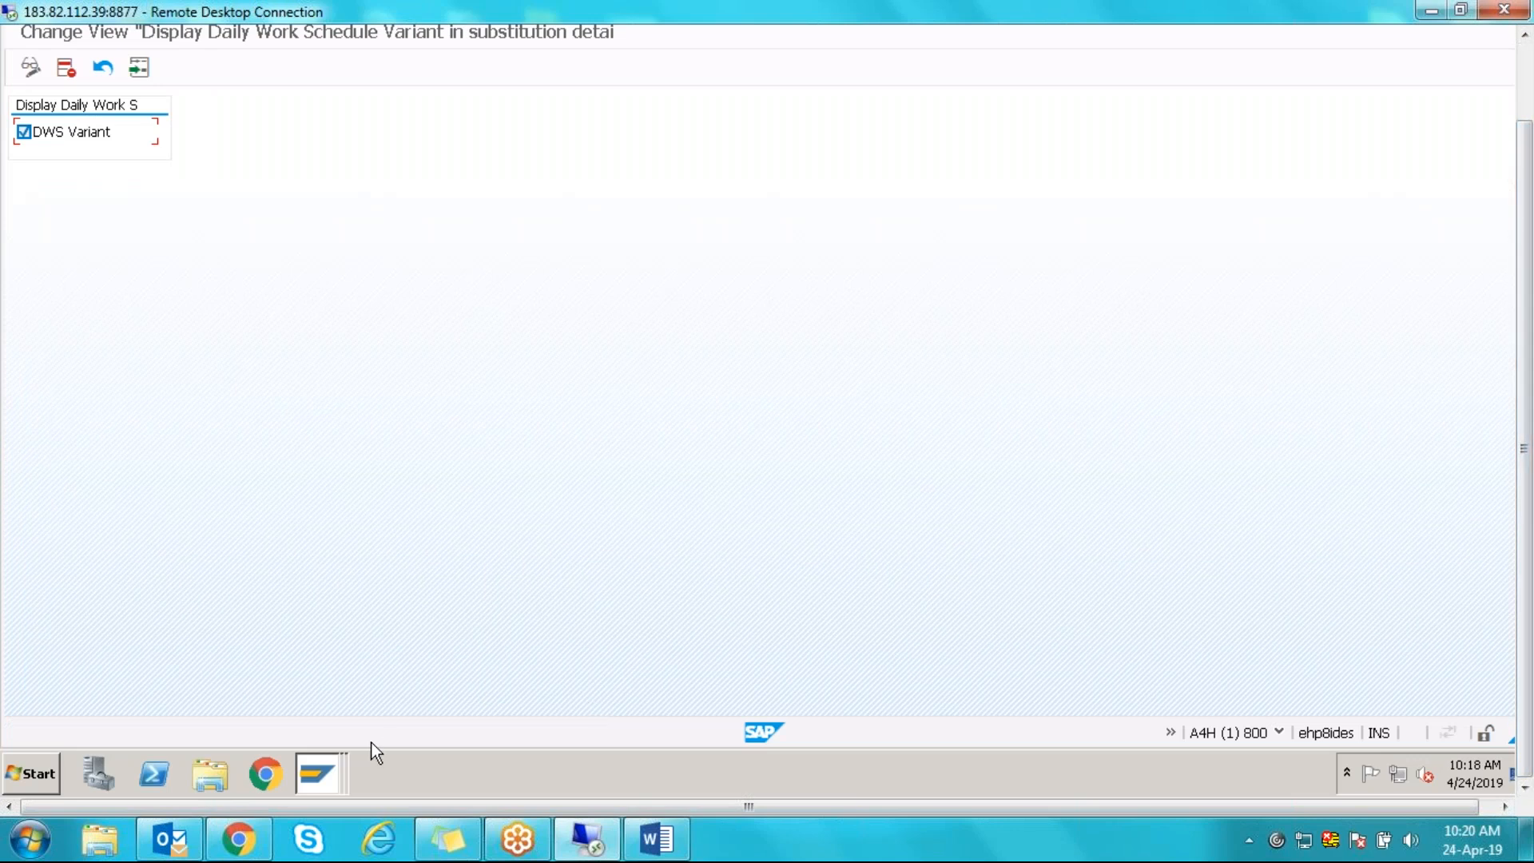
{"action": "left_click", "coordinate": [334, 767]}
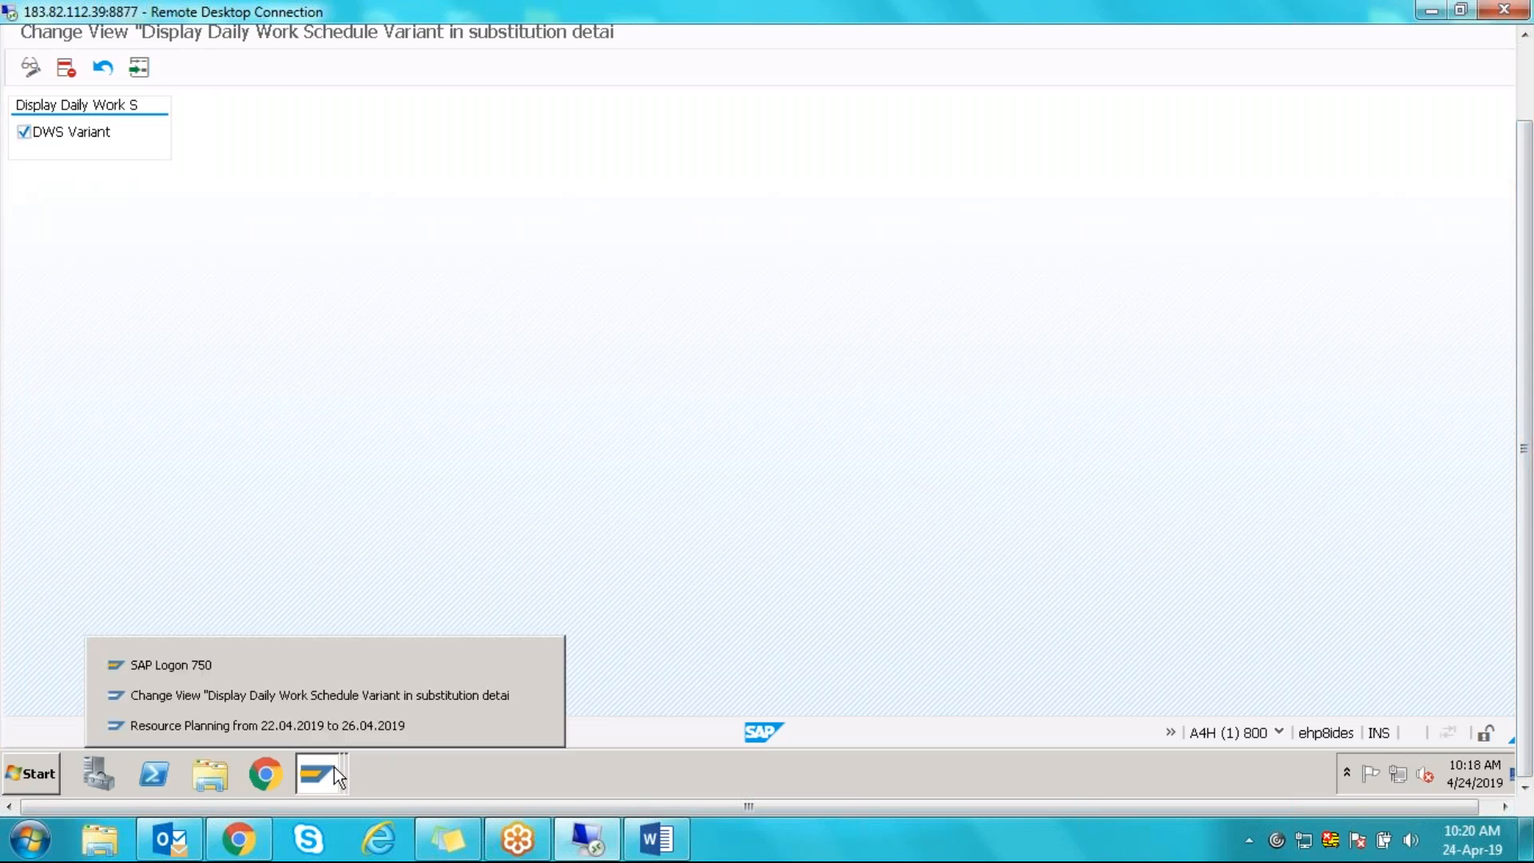
{"action": "left_click", "coordinate": [320, 726]}
- Close the allocation details without saving and start Alternative Working Time for another employee
{"action": "left_click", "coordinate": [901, 277]}
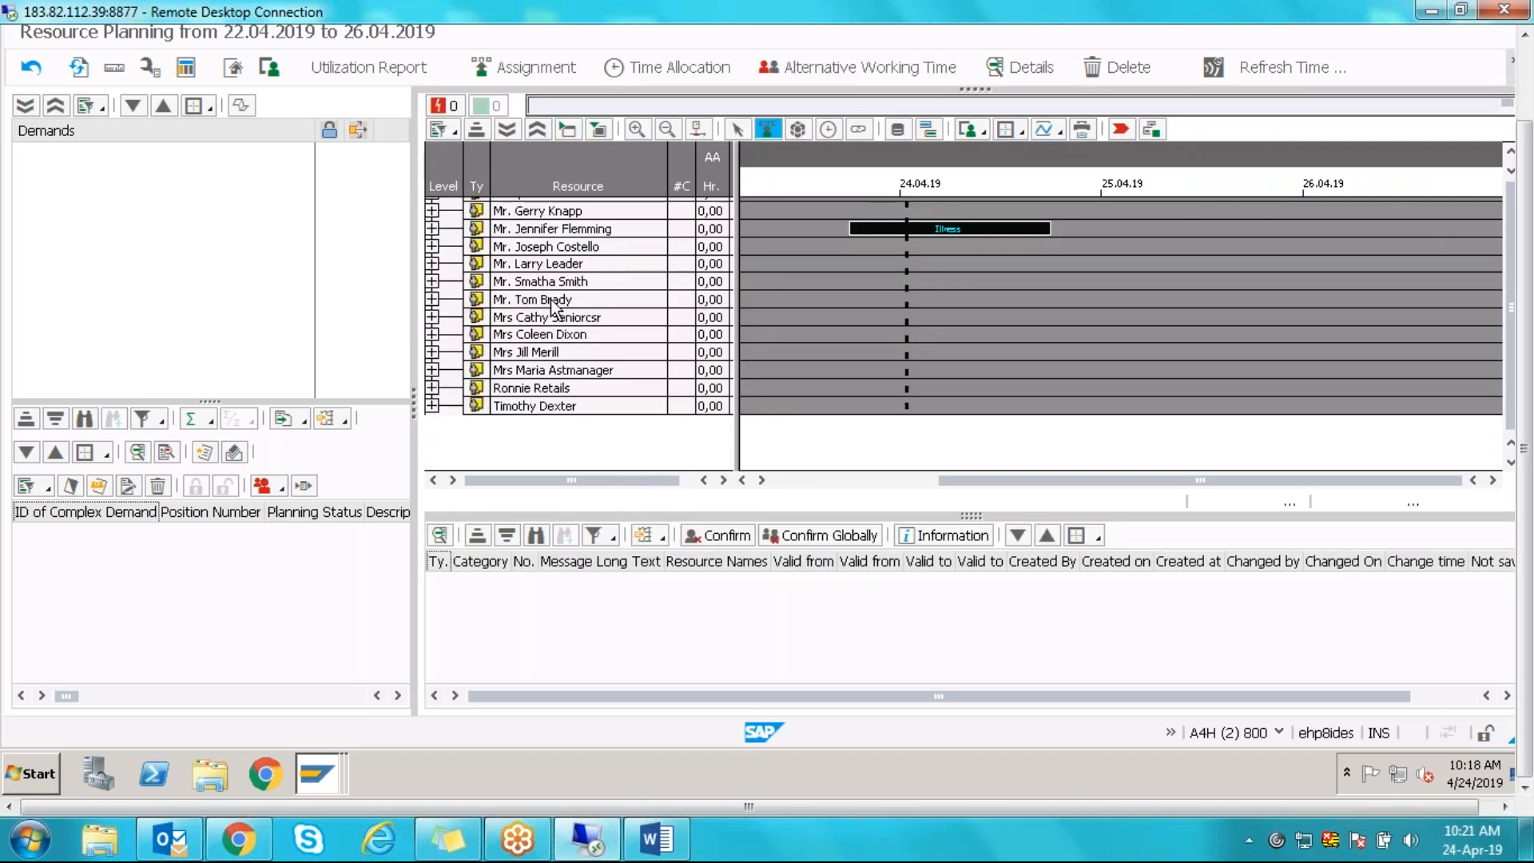
{"action": "left_click", "coordinate": [552, 300]}
{"action": "left_click", "coordinate": [841, 71]}
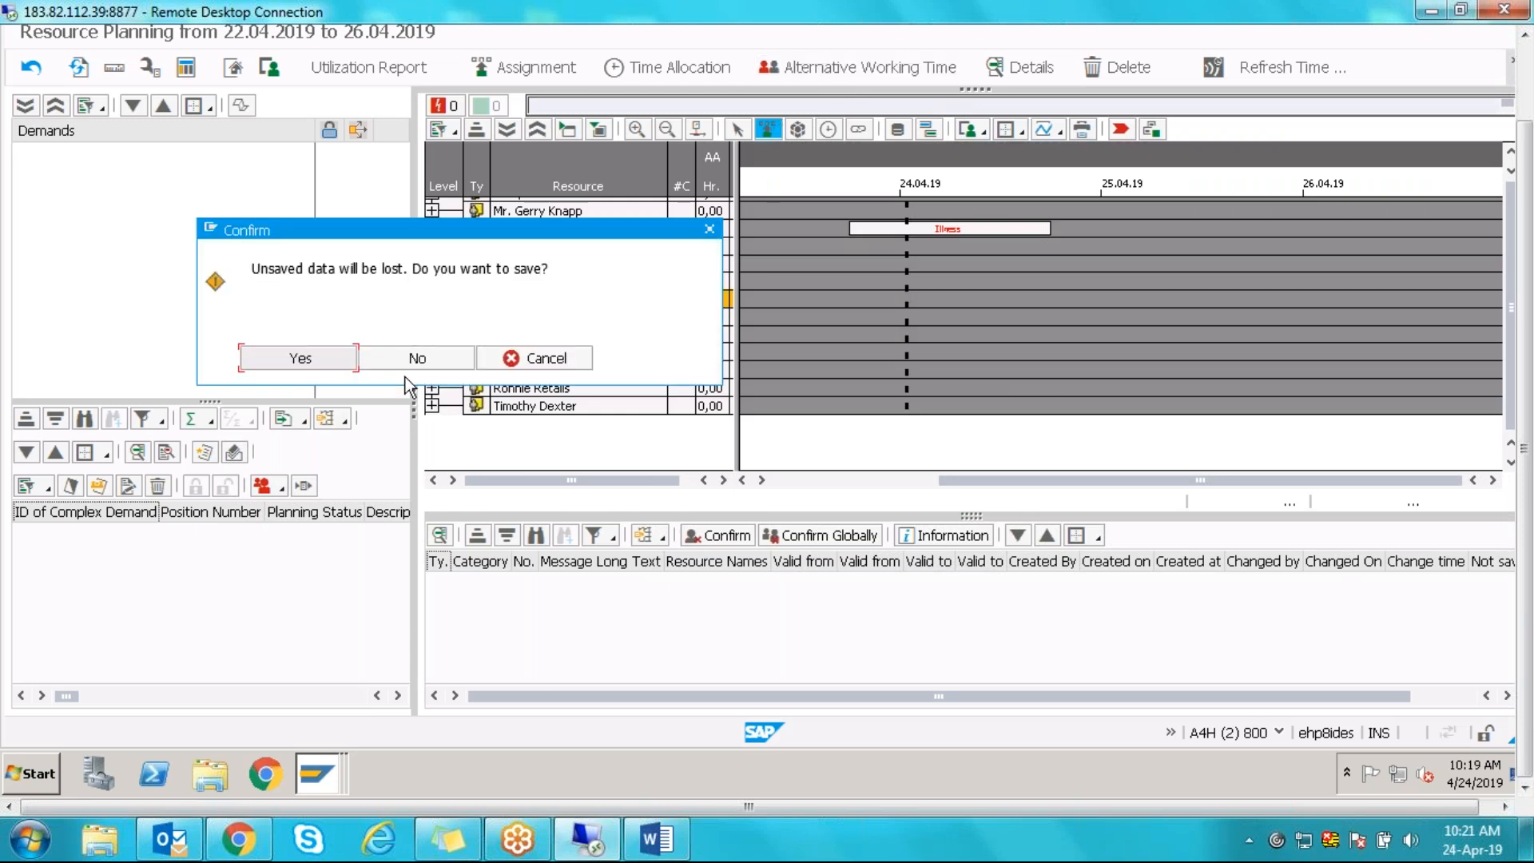
{"action": "left_click", "coordinate": [378, 357]}
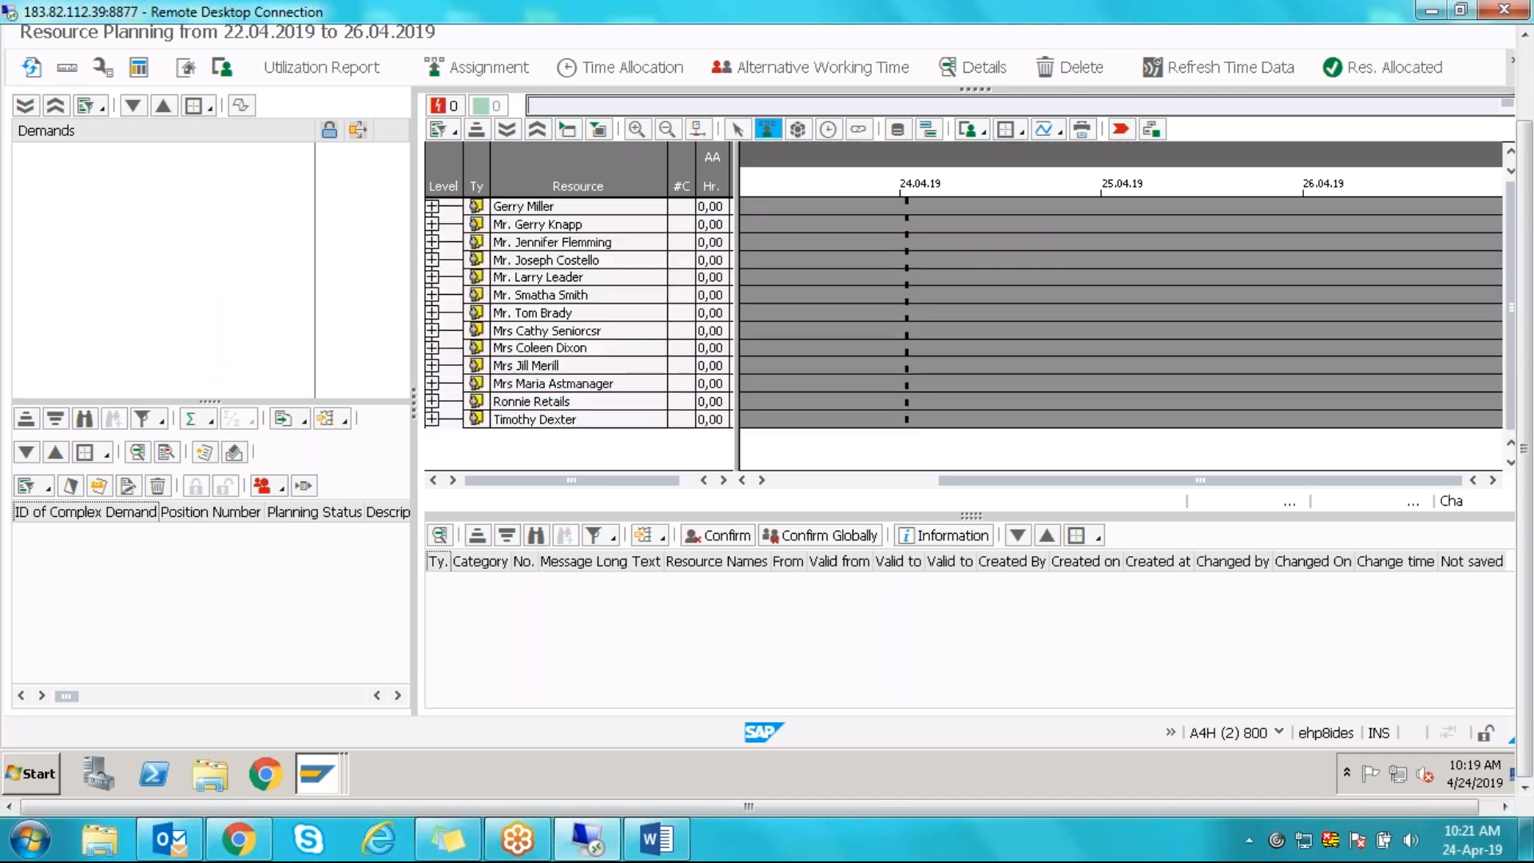
{"action": "left_click", "coordinate": [549, 316]}
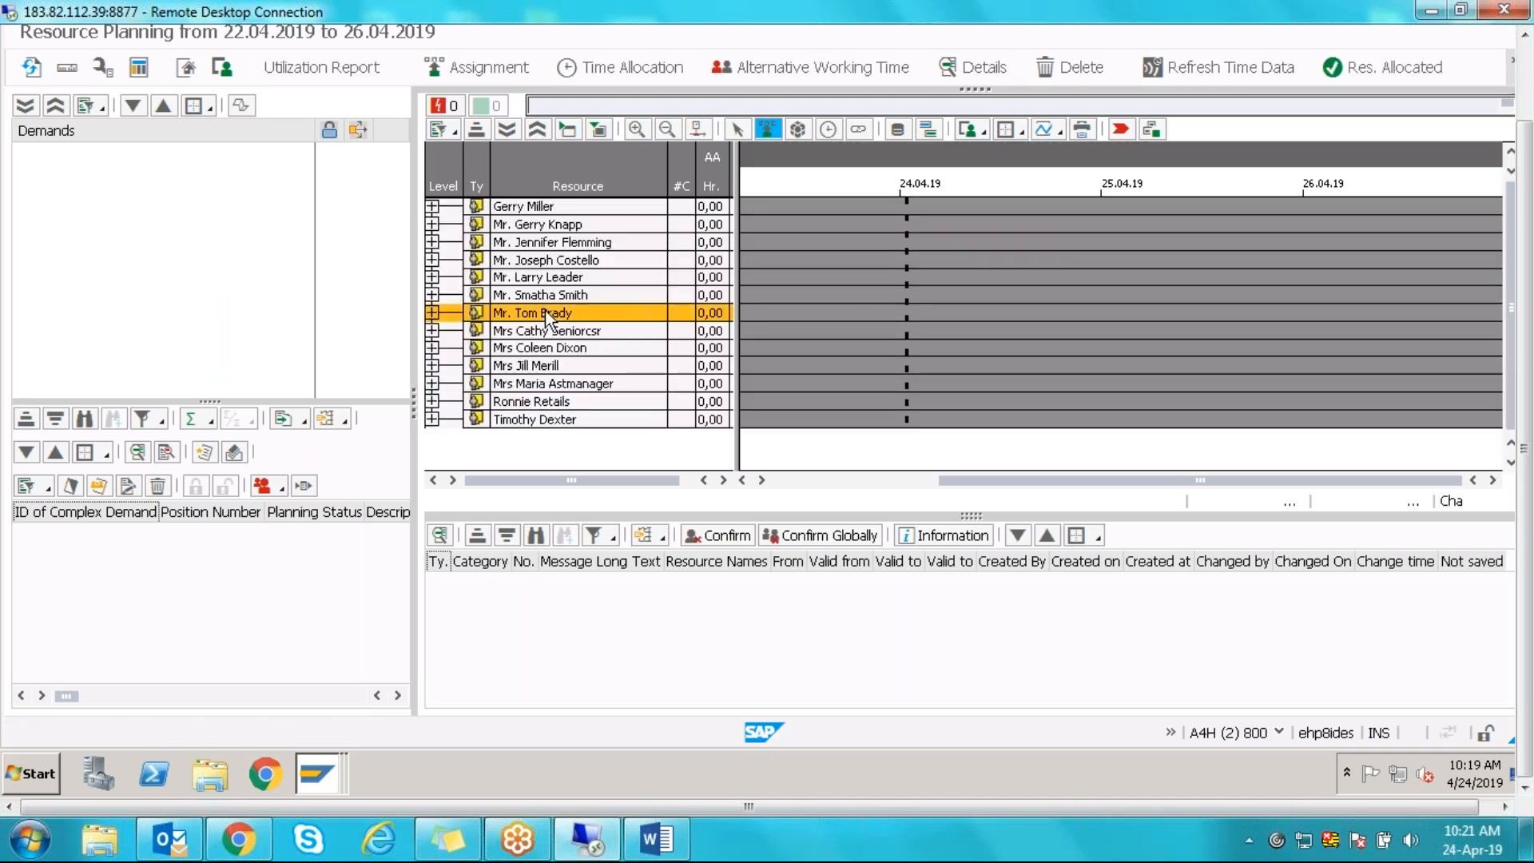
{"action": "left_click", "coordinate": [813, 70]}
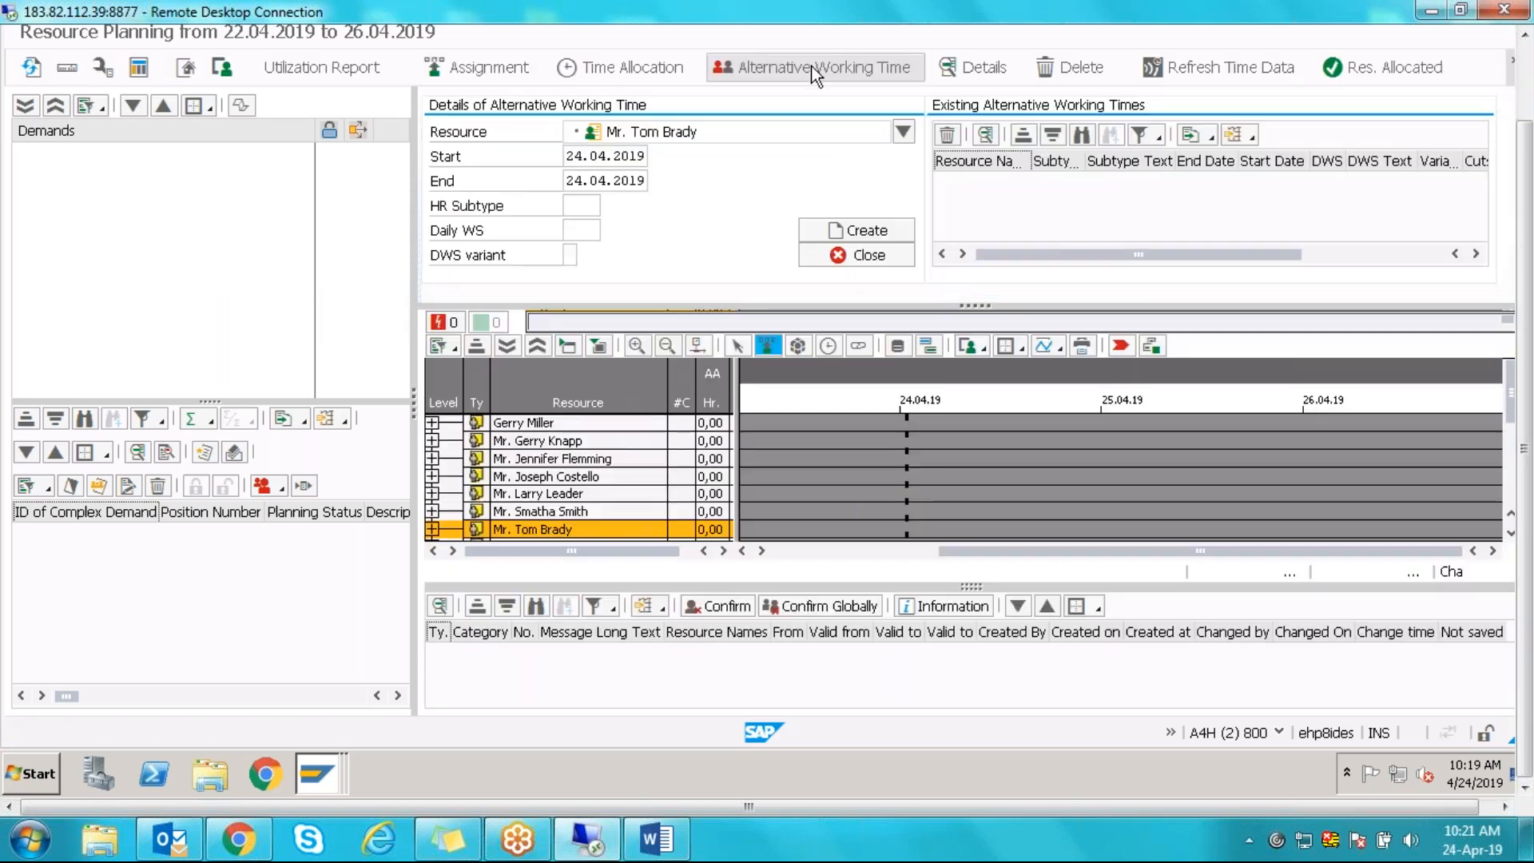
- Browse the Daily WS schedule list for 24.04.2019, close it unchosen, and tab to DWS variant
{"action": "left_click", "coordinate": [566, 254]}
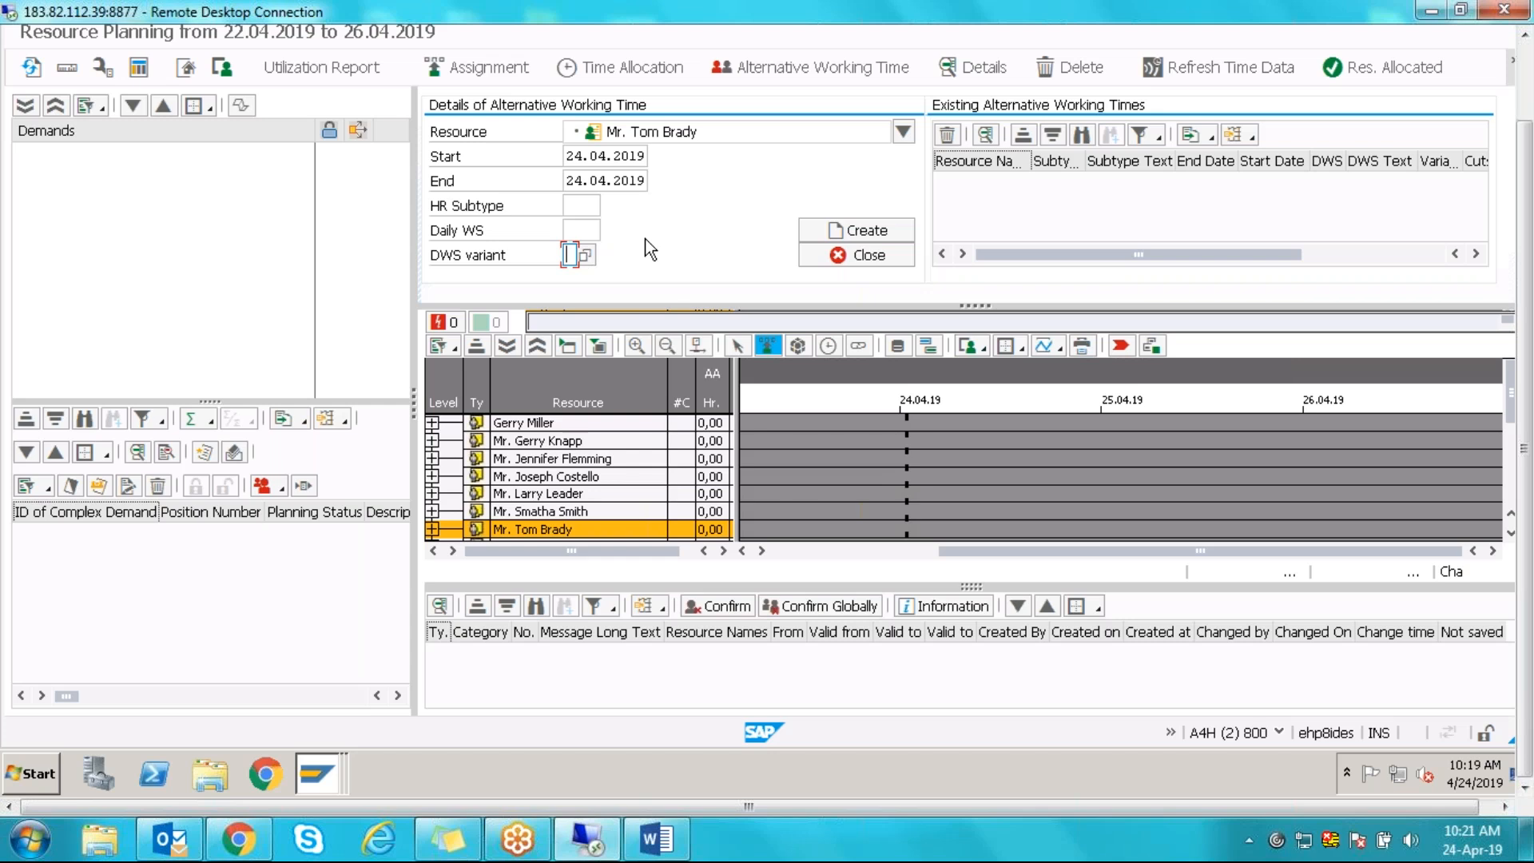
{"action": "left_click", "coordinate": [594, 232]}
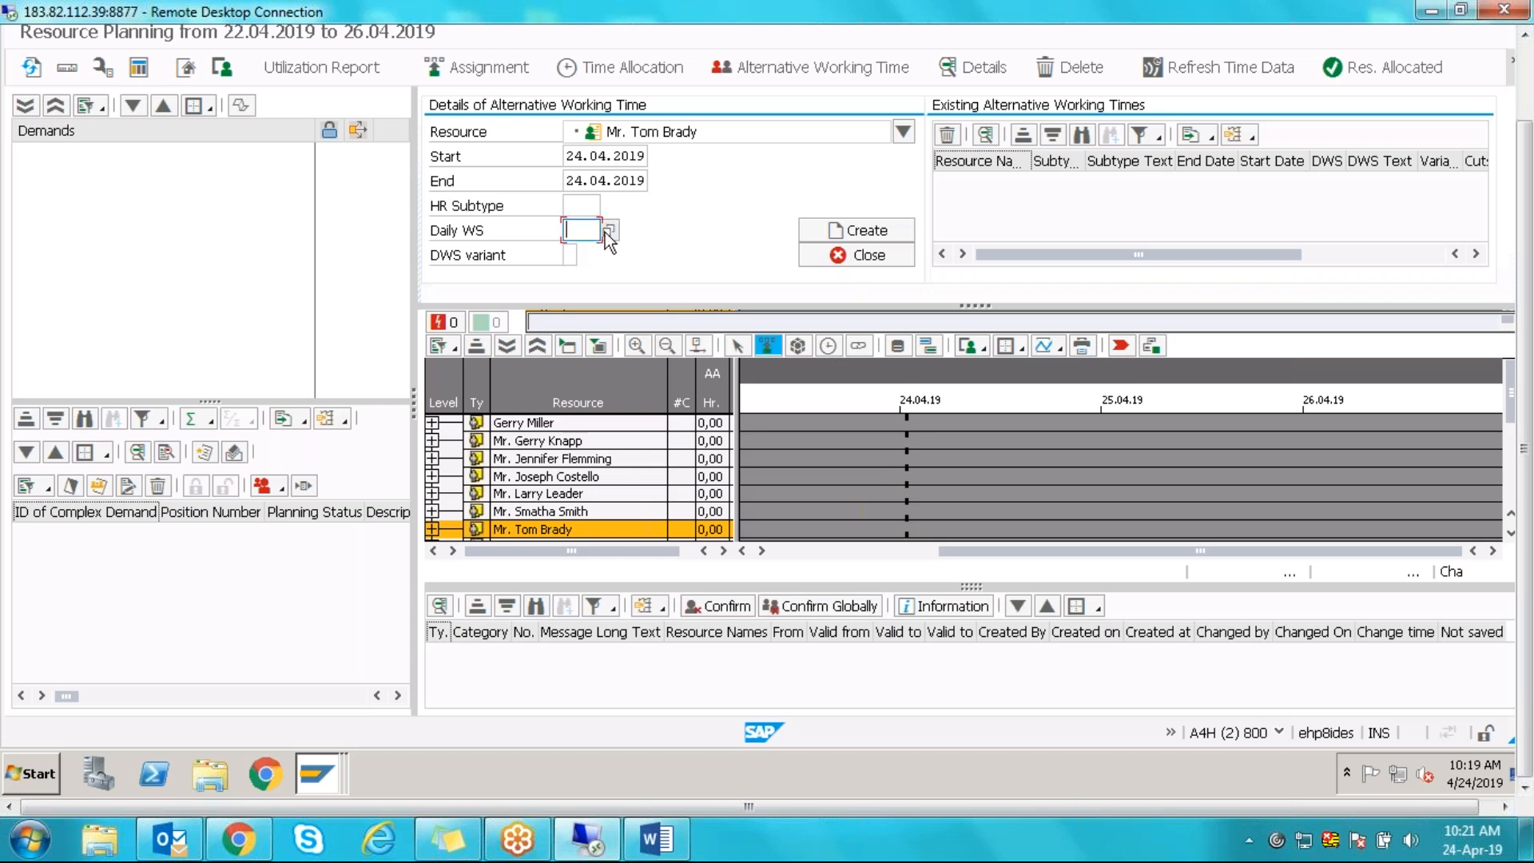
{"action": "left_click", "coordinate": [608, 234]}
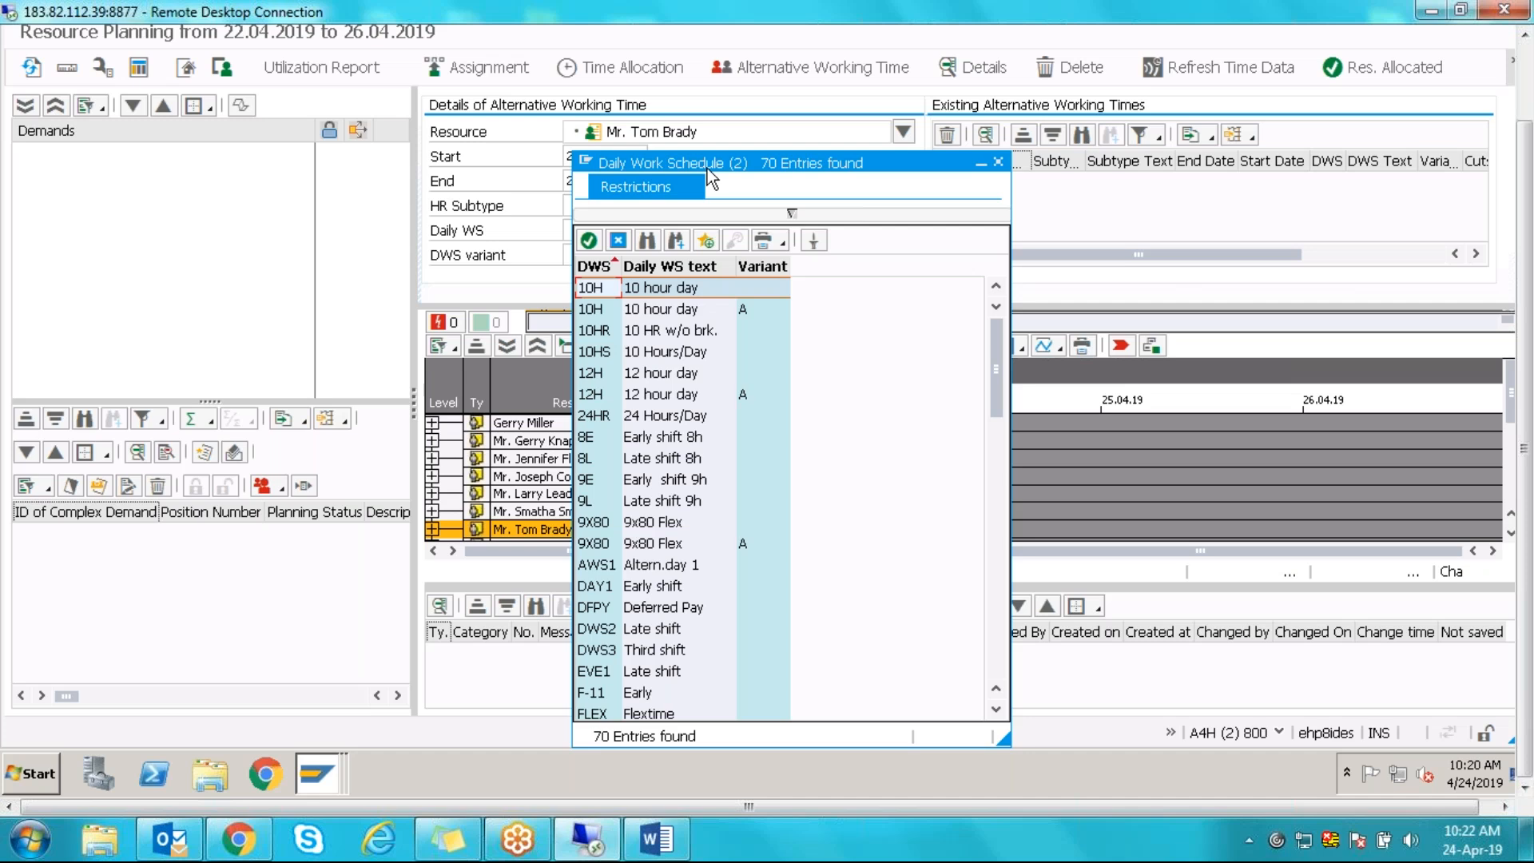
{"action": "left_click", "coordinate": [999, 163]}
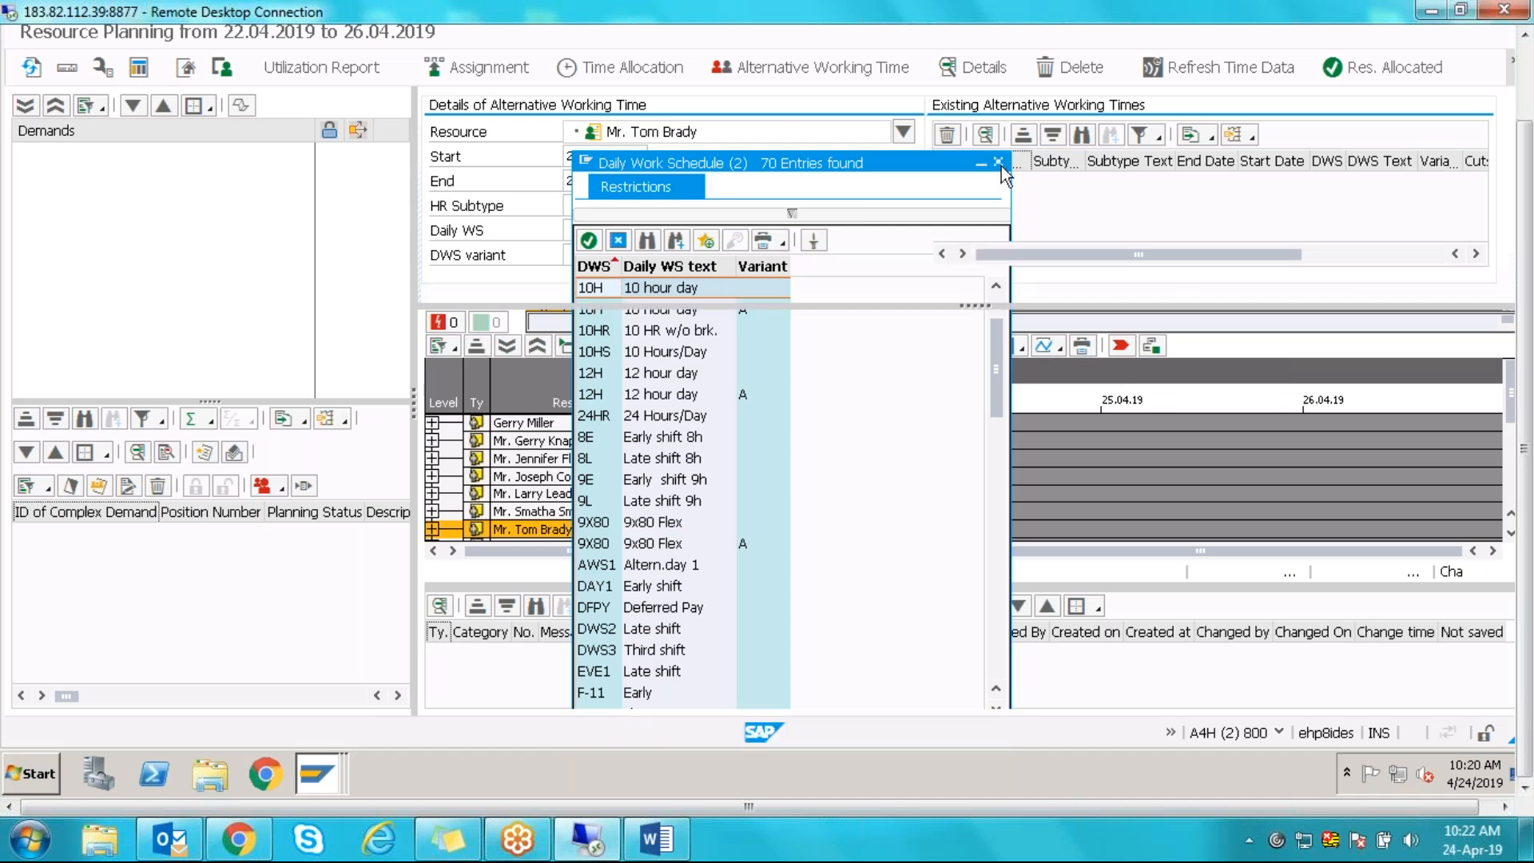
{"action": "key", "text": "Tab"}
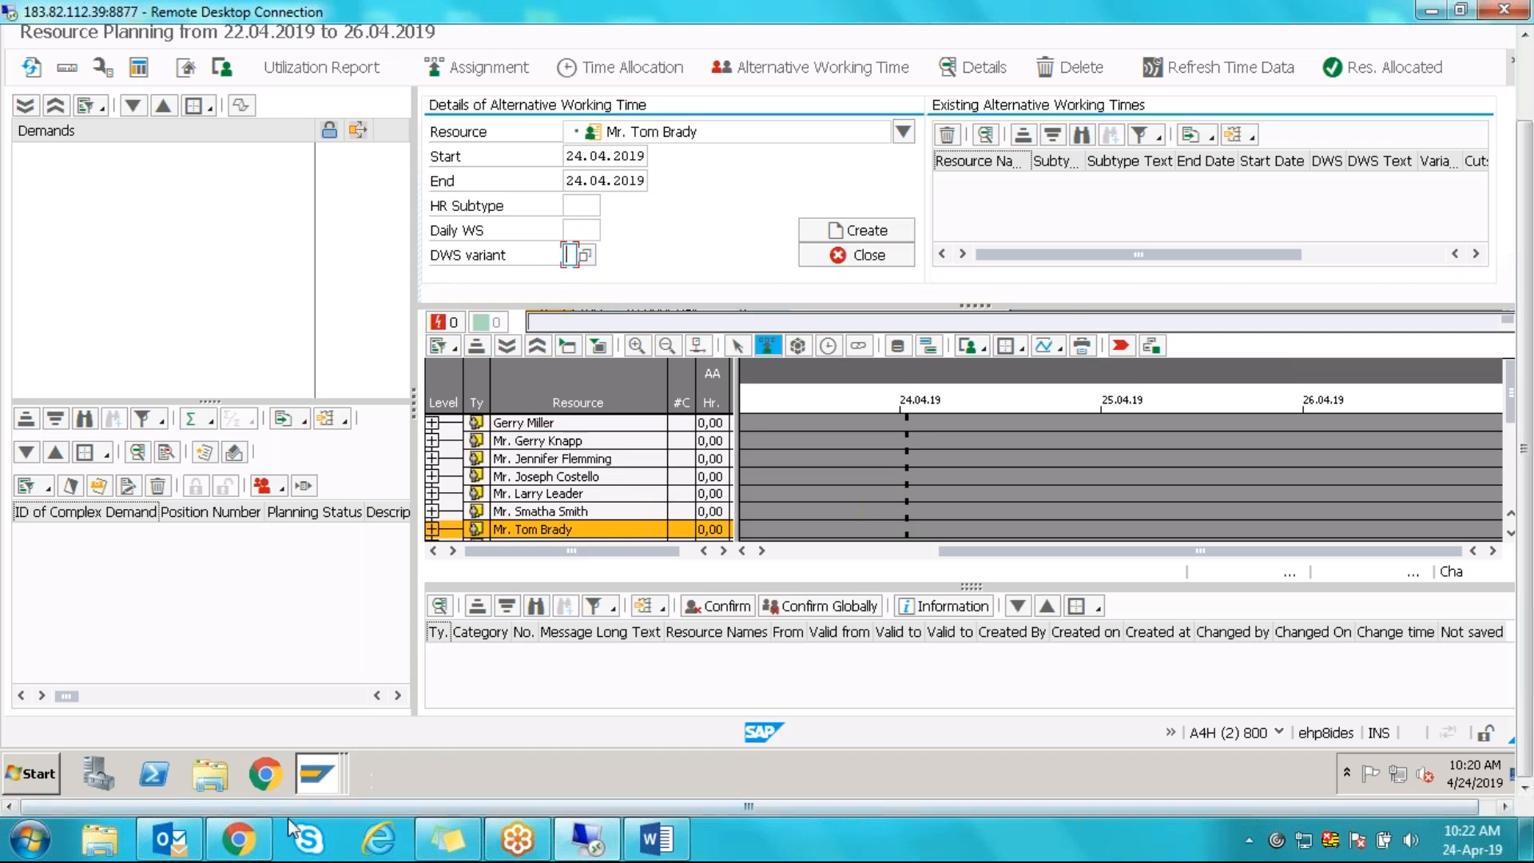
- Untick DWS Variant, save it with the customizing request, and return to Resource Planning
{"action": "mouse_move", "coordinate": [238, 839]}
{"action": "left_click", "coordinate": [531, 783]}
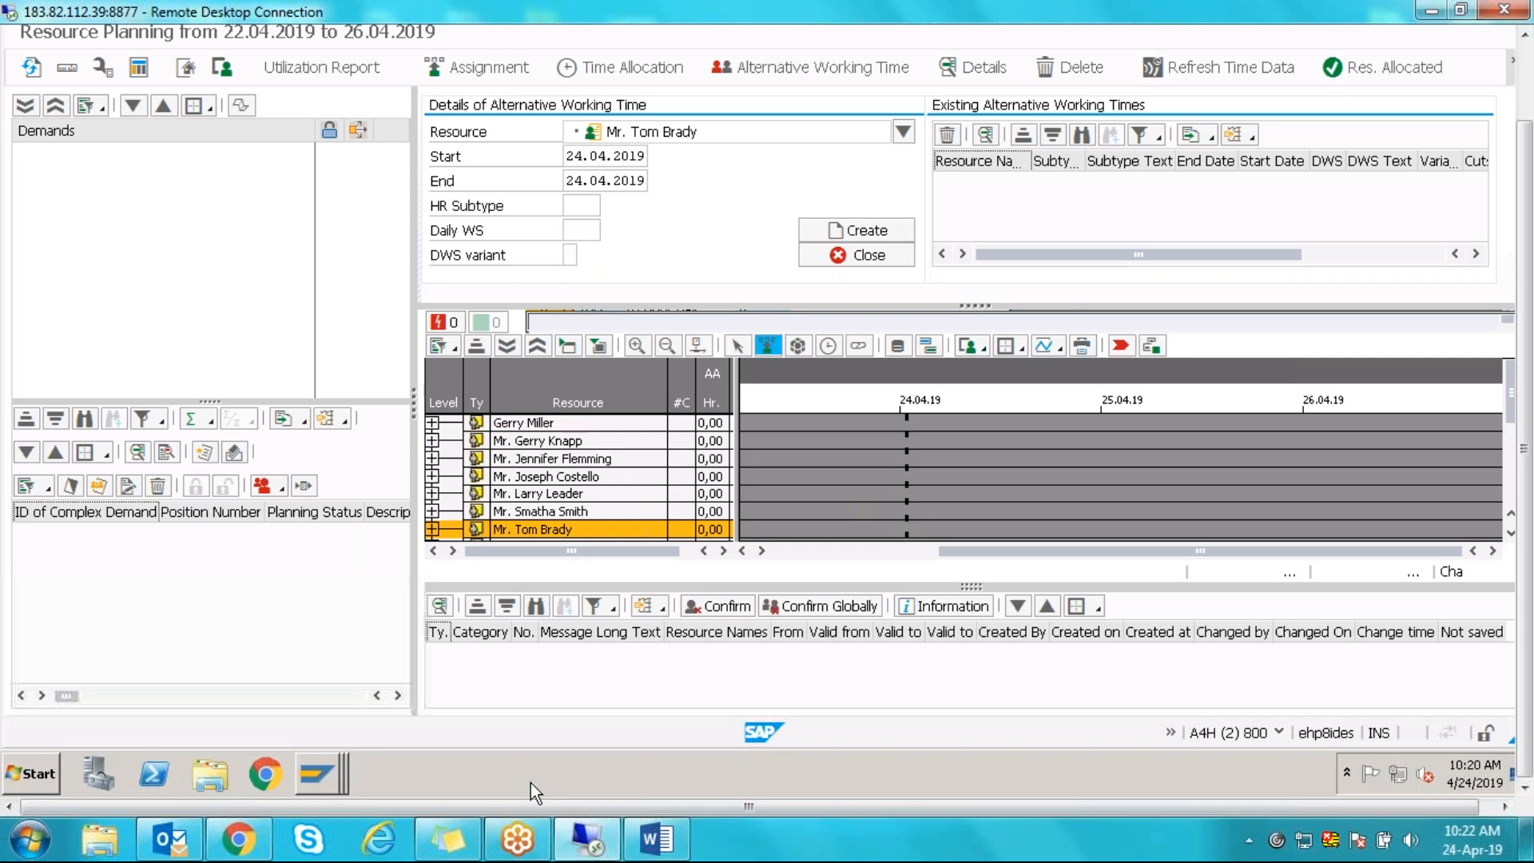
{"action": "left_click", "coordinate": [331, 778]}
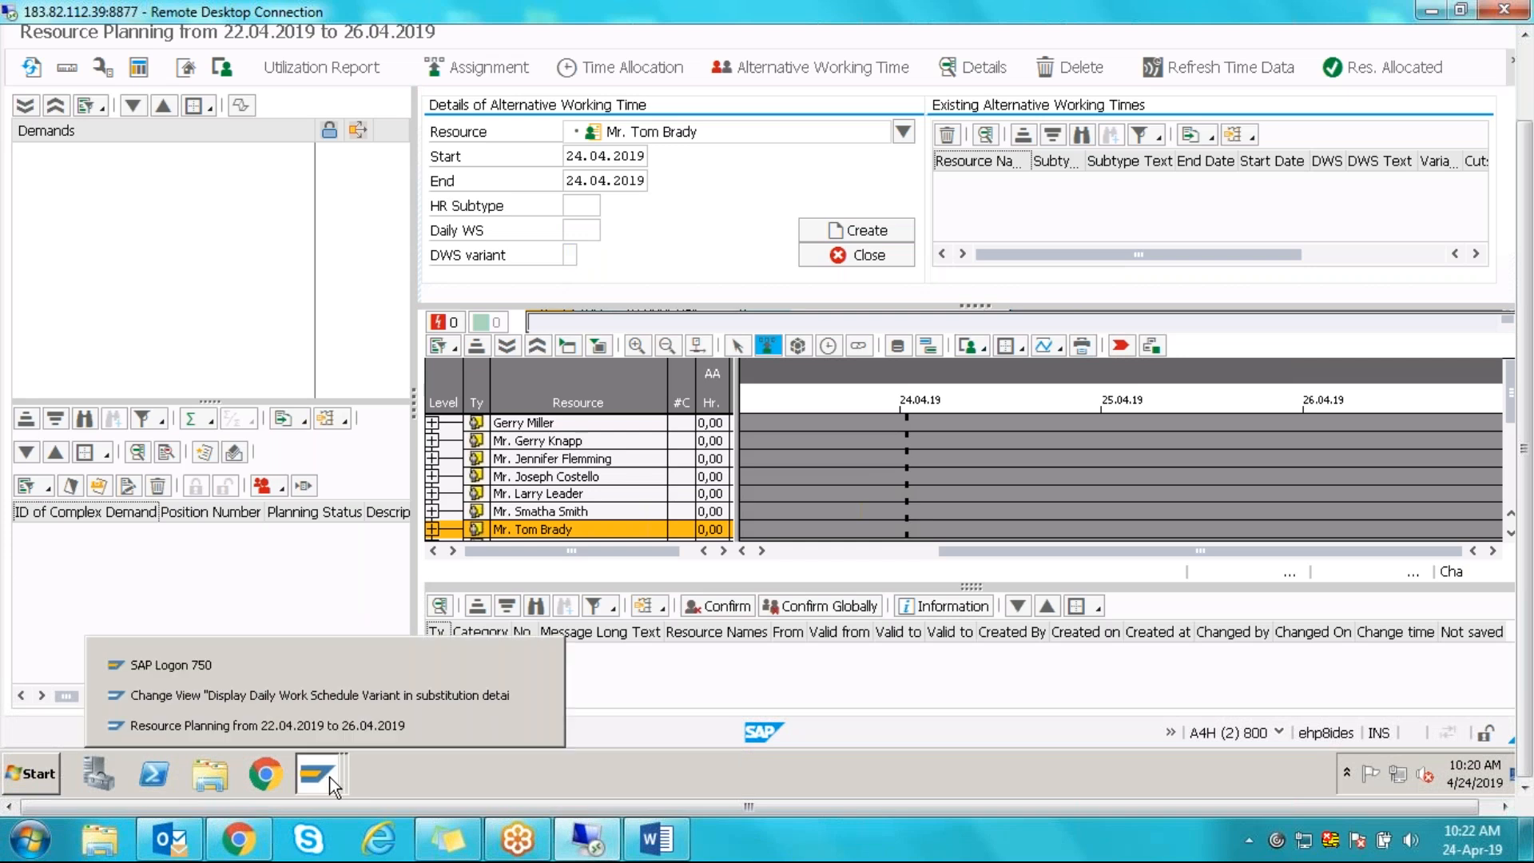
{"action": "left_click", "coordinate": [256, 692]}
{"action": "left_click", "coordinate": [72, 135]}
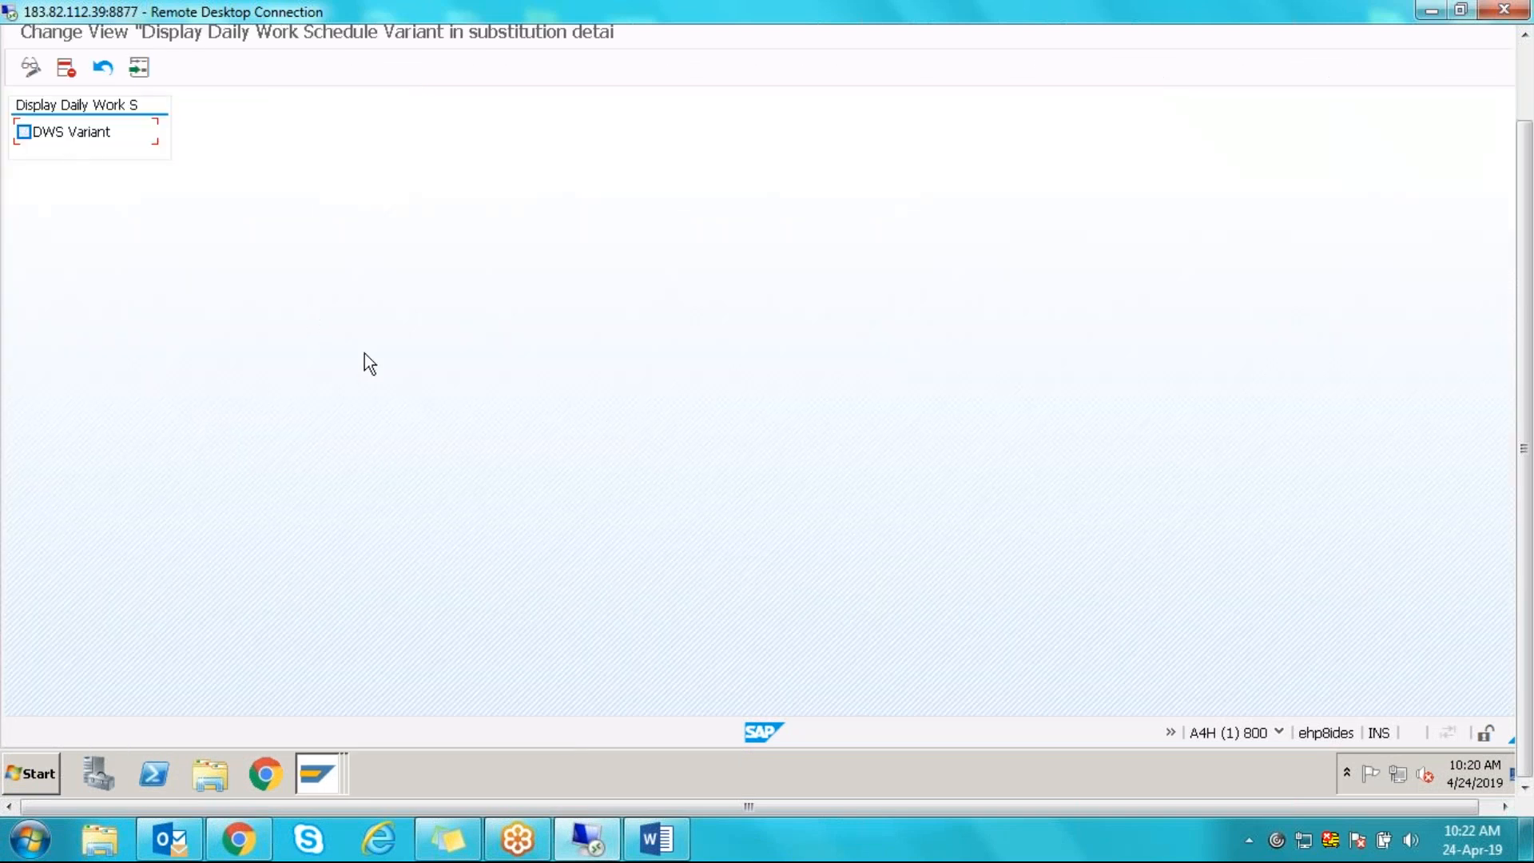
{"action": "key", "text": "ctrl+s"}
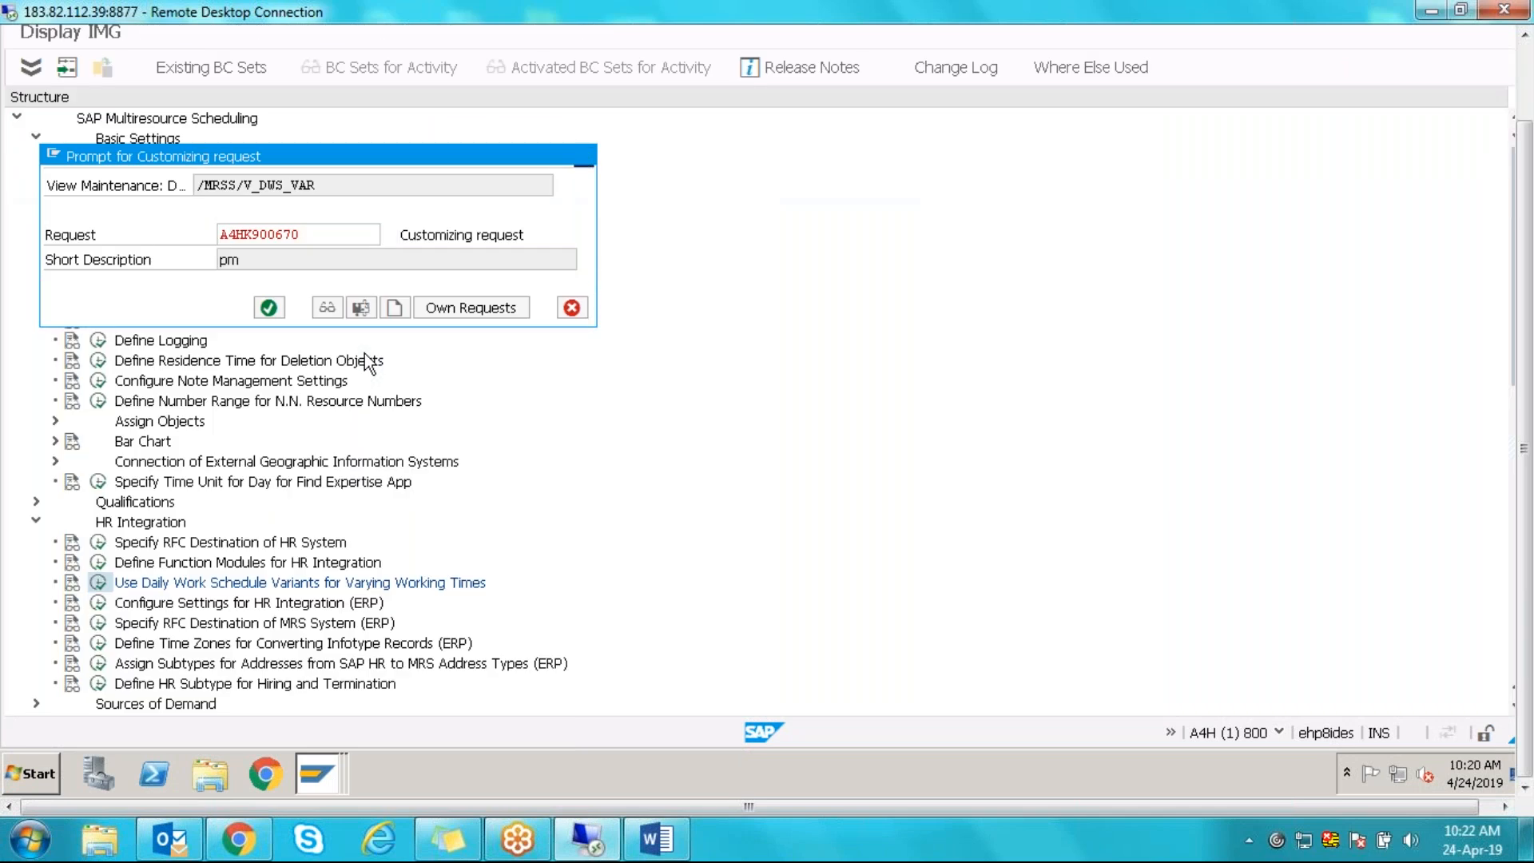
{"action": "key", "text": "Return"}
{"action": "mouse_move", "coordinate": [315, 779]}
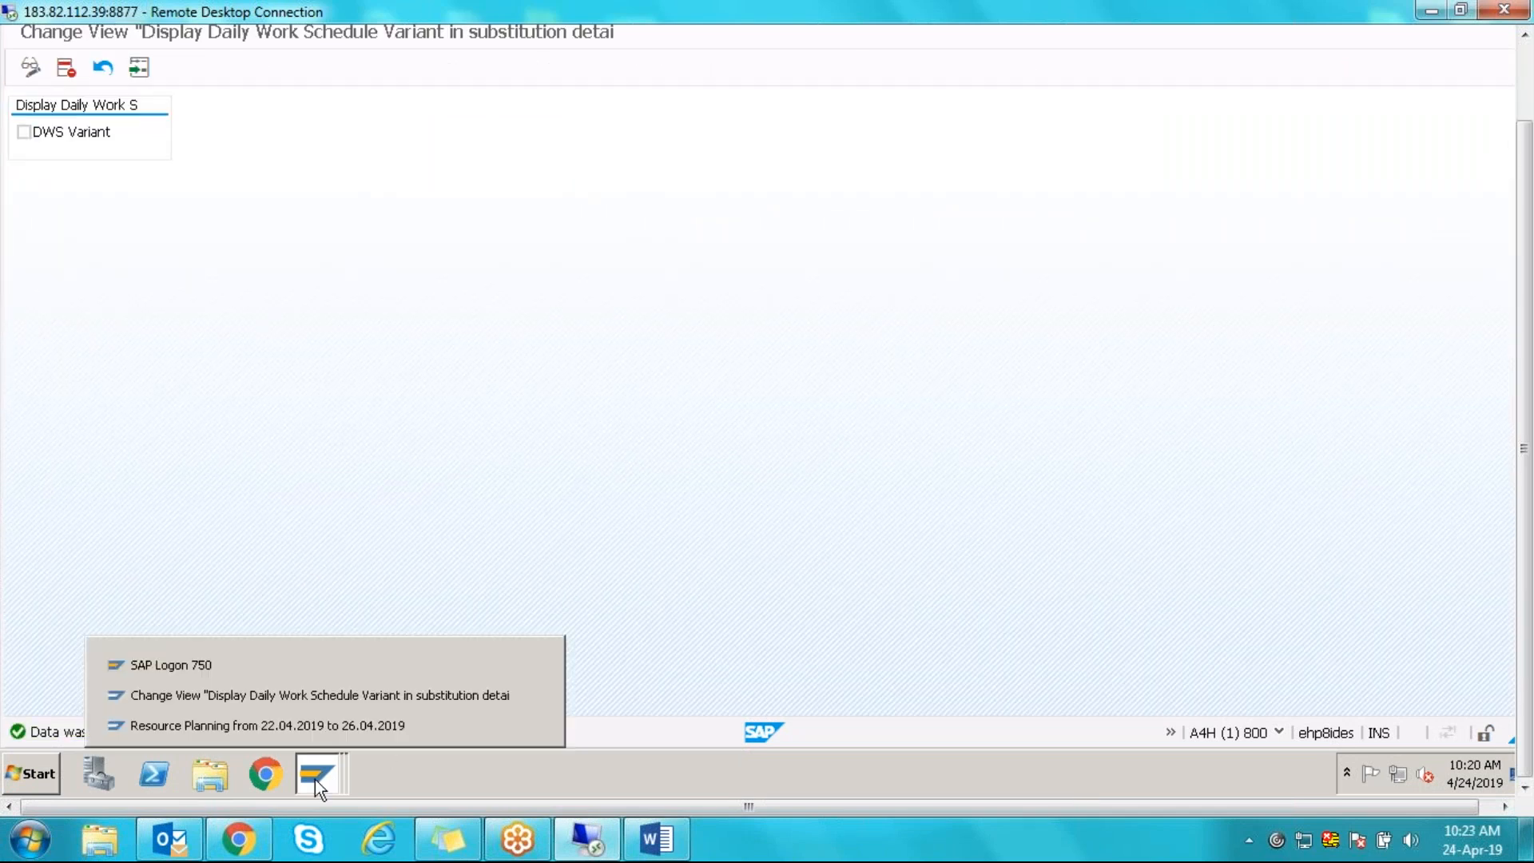
{"action": "left_click", "coordinate": [419, 725]}
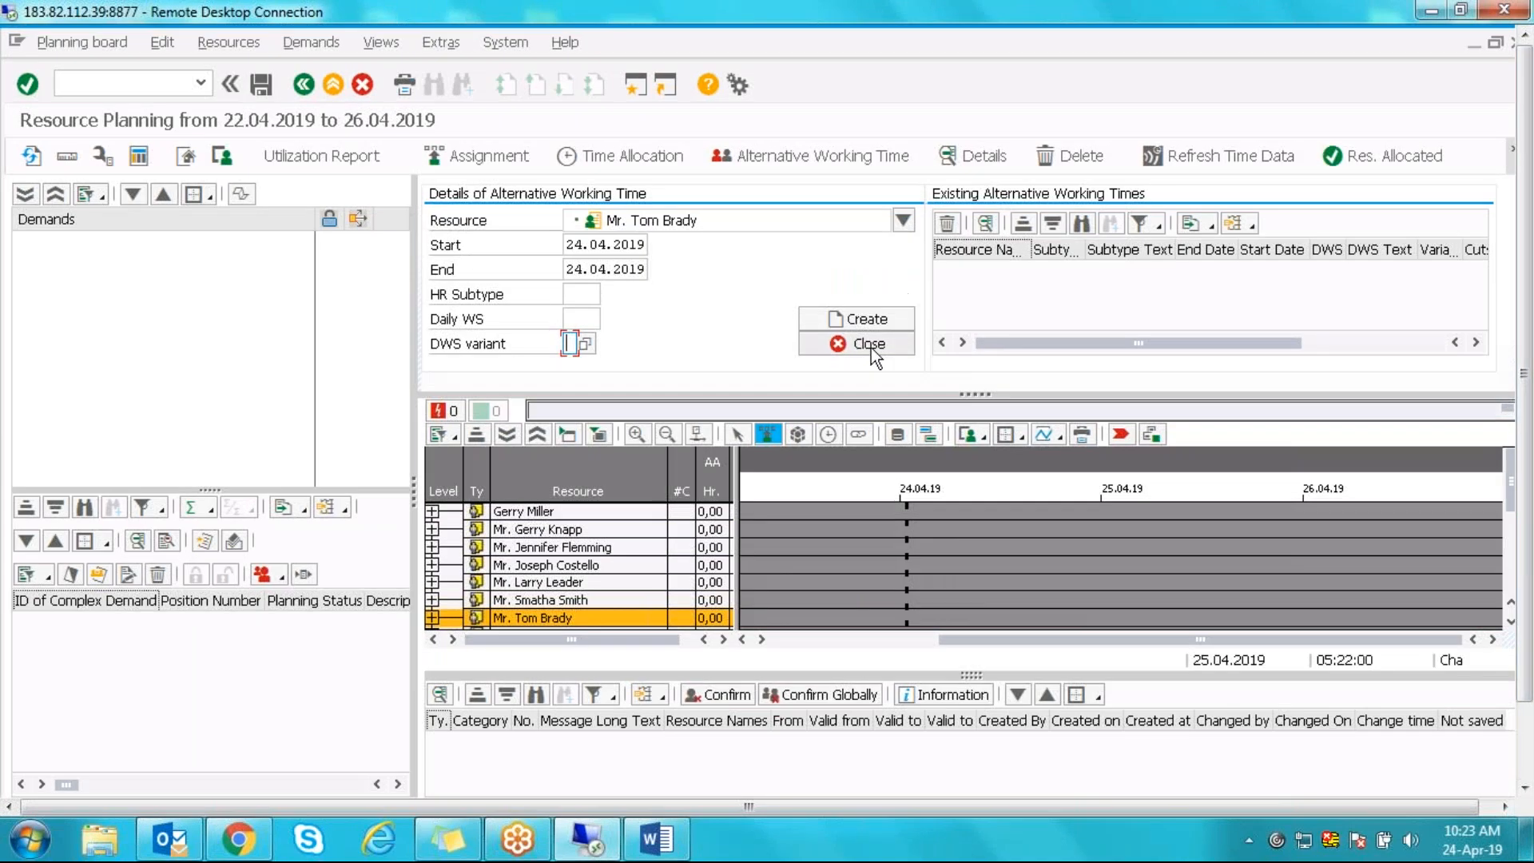
- Refresh the planning board and open Alternative Working Time for the seventh resource
{"action": "left_click", "coordinate": [872, 346]}
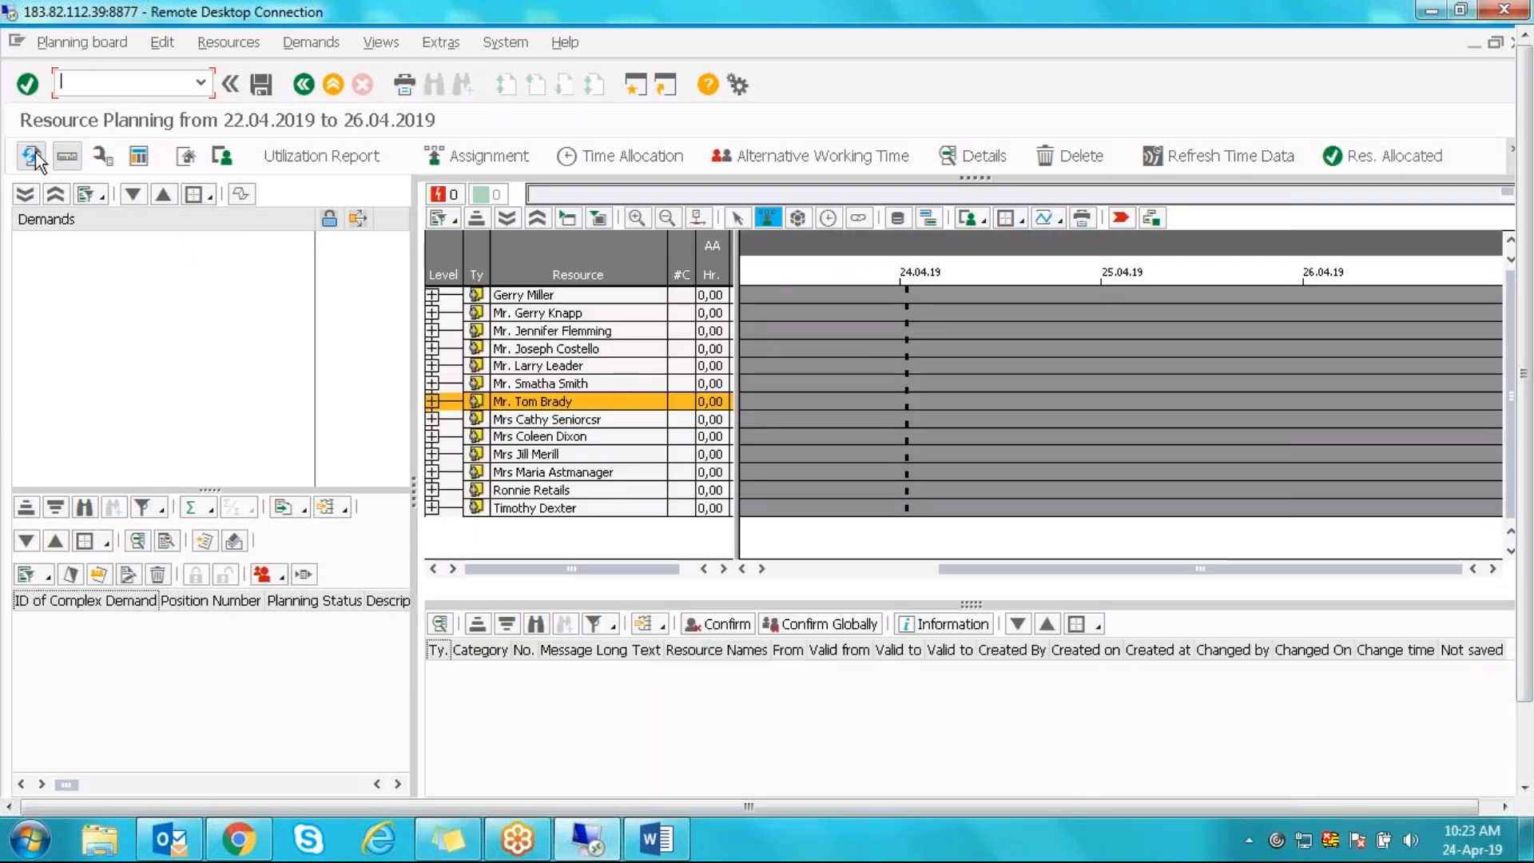
{"action": "left_click", "coordinate": [32, 154]}
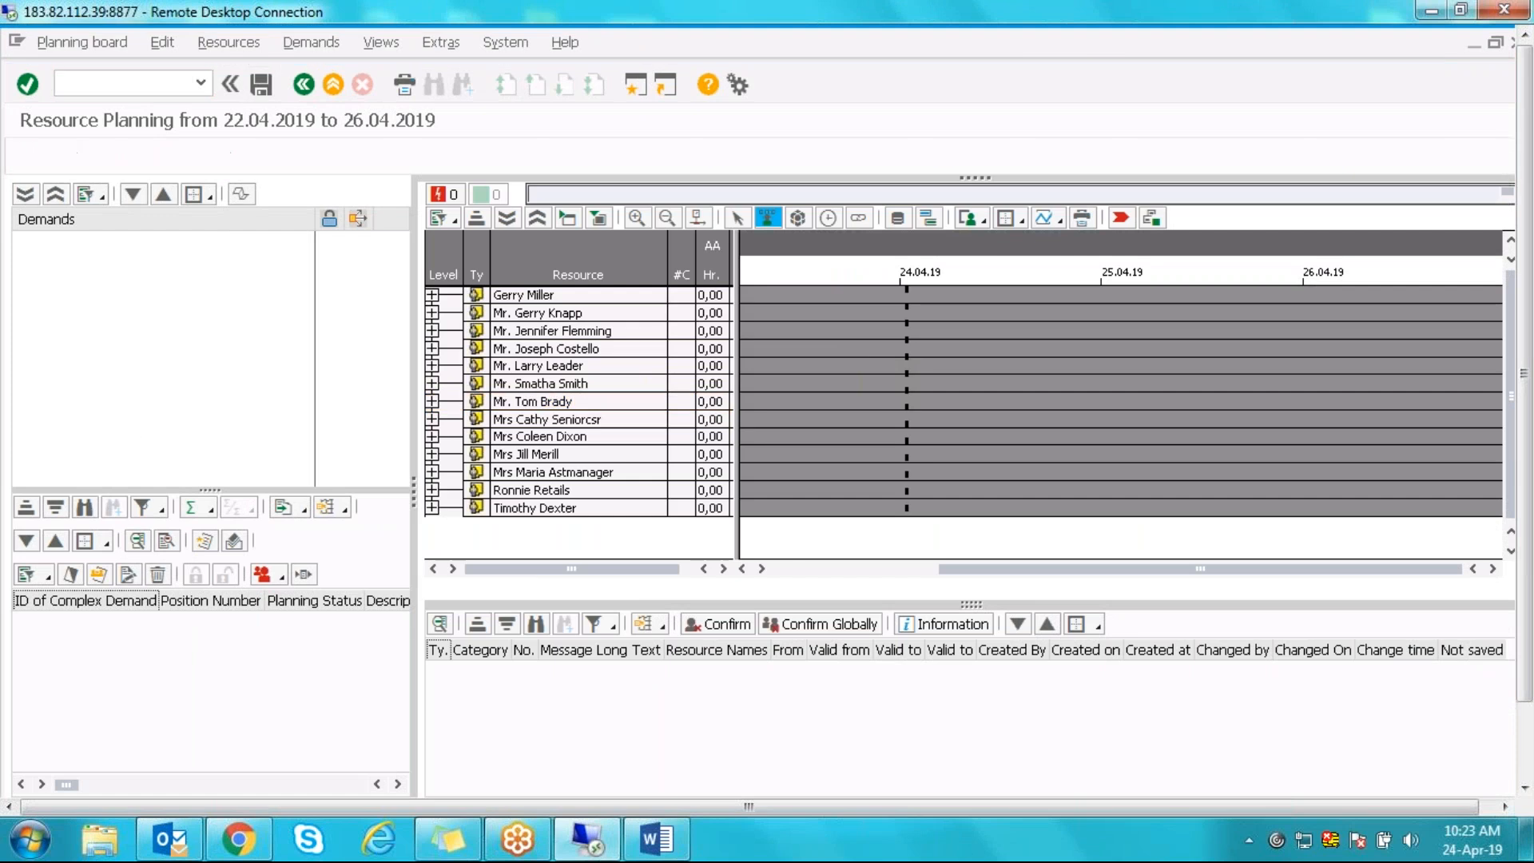
{"action": "left_click", "coordinate": [527, 402]}
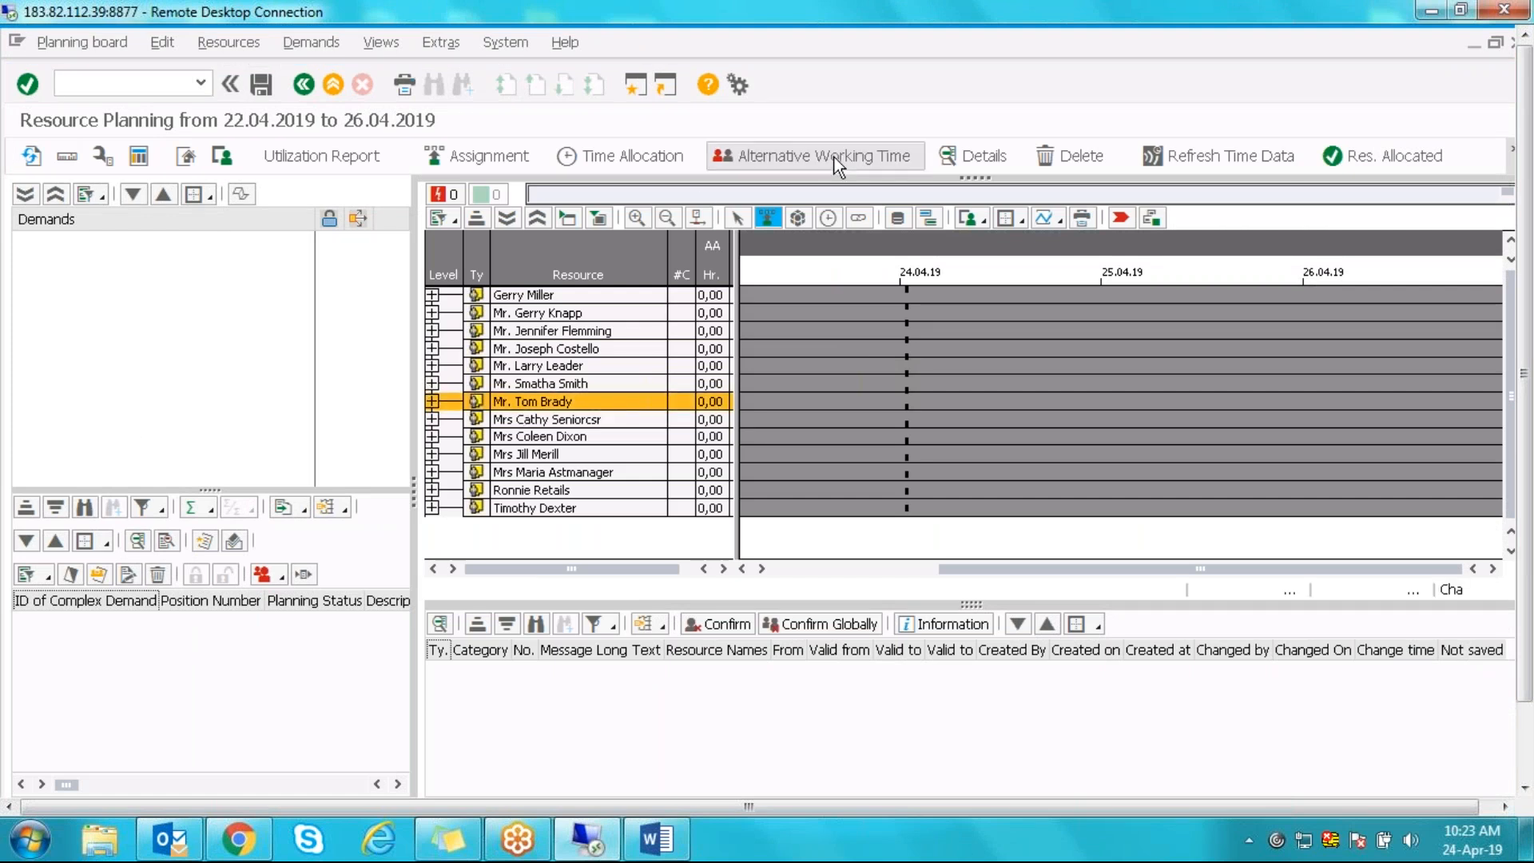
{"action": "left_click", "coordinate": [835, 158]}
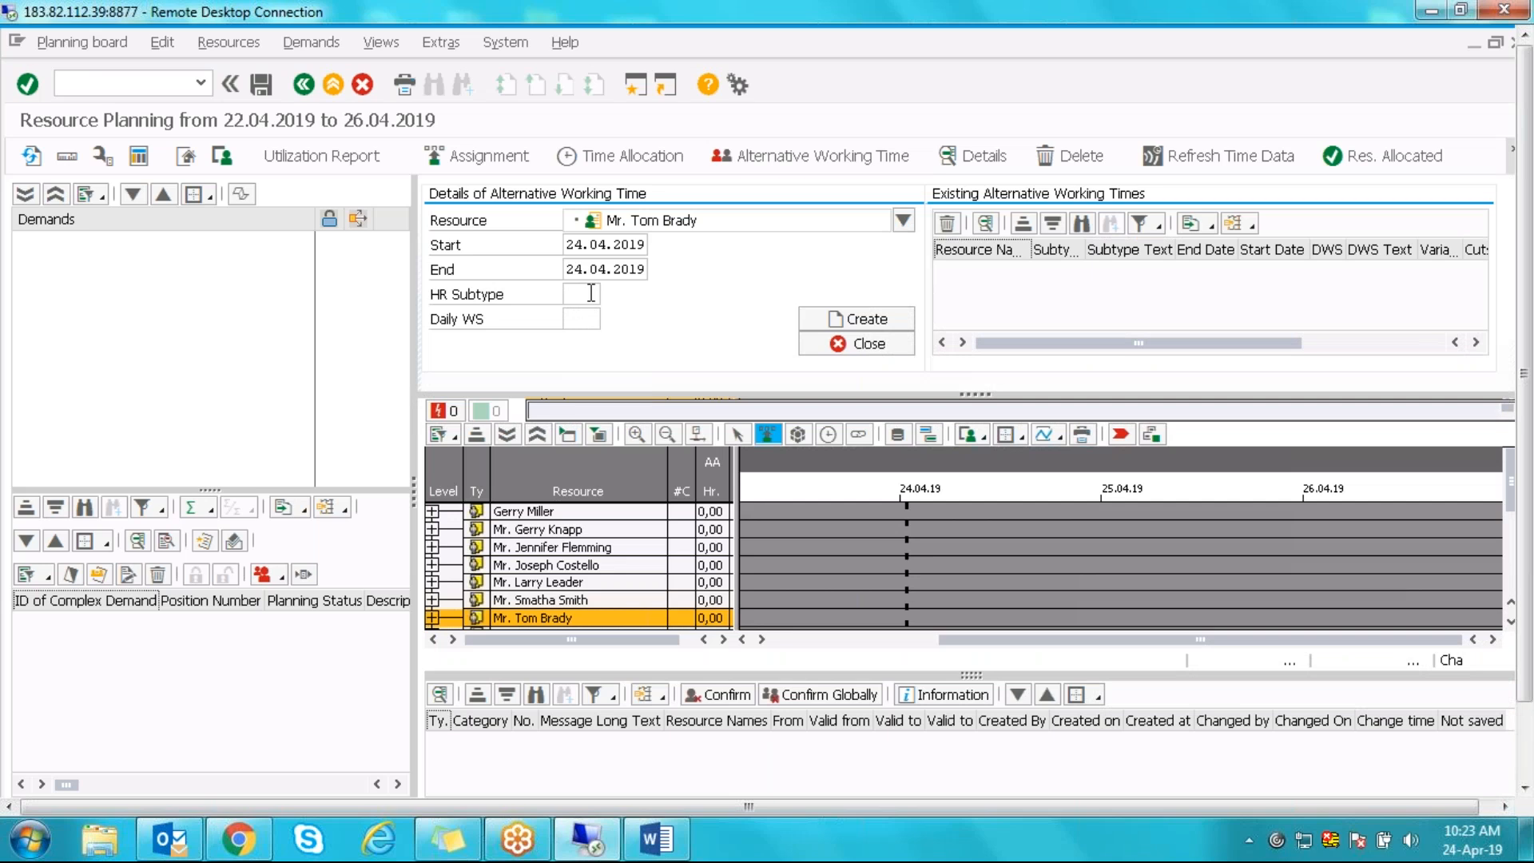
- Pick HR subtype 01 Foreman substitution, browse the subtype list again, and close the form
{"action": "left_click", "coordinate": [580, 322]}
{"action": "left_click", "coordinate": [587, 293]}
{"action": "left_click", "coordinate": [609, 294]}
{"action": "double_click", "coordinate": [608, 407]}
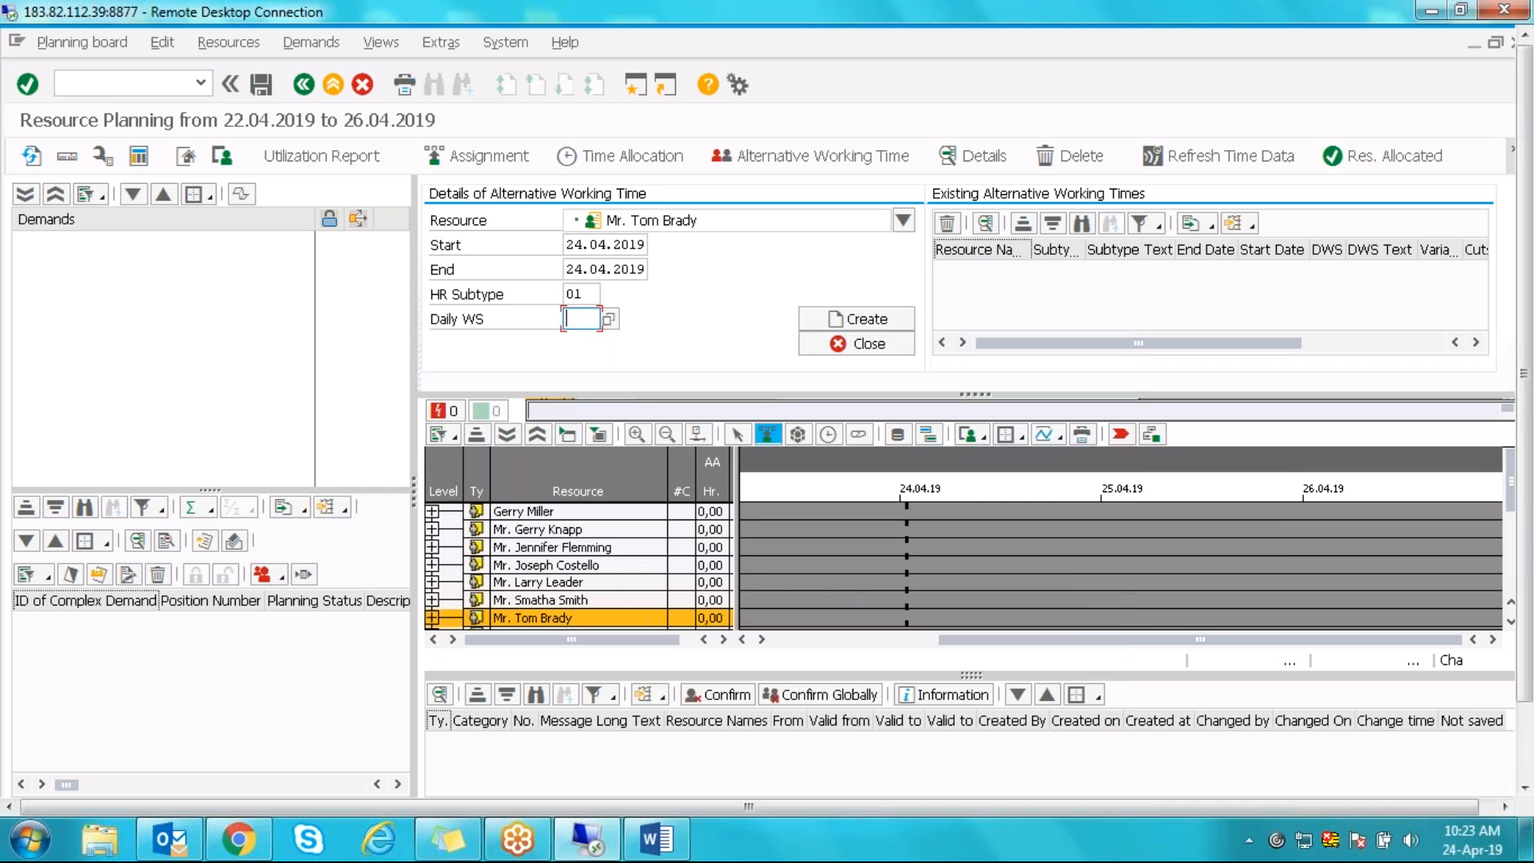
{"action": "left_click", "coordinate": [588, 294]}
{"action": "left_click", "coordinate": [609, 295]}
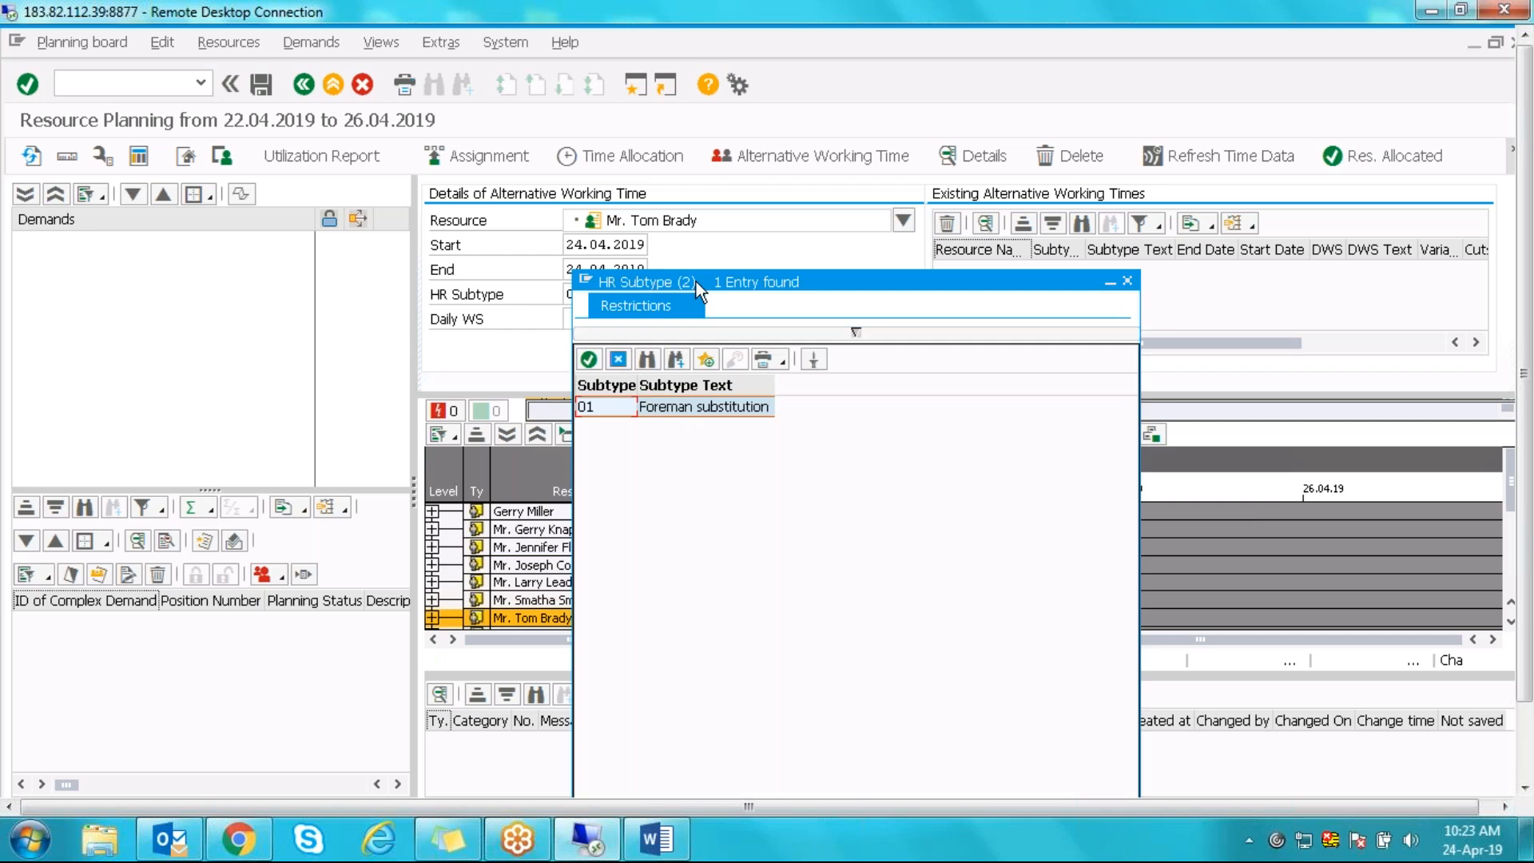
{"action": "left_click_drag", "start_coordinate": [705, 270], "coordinate": [886, 240]}
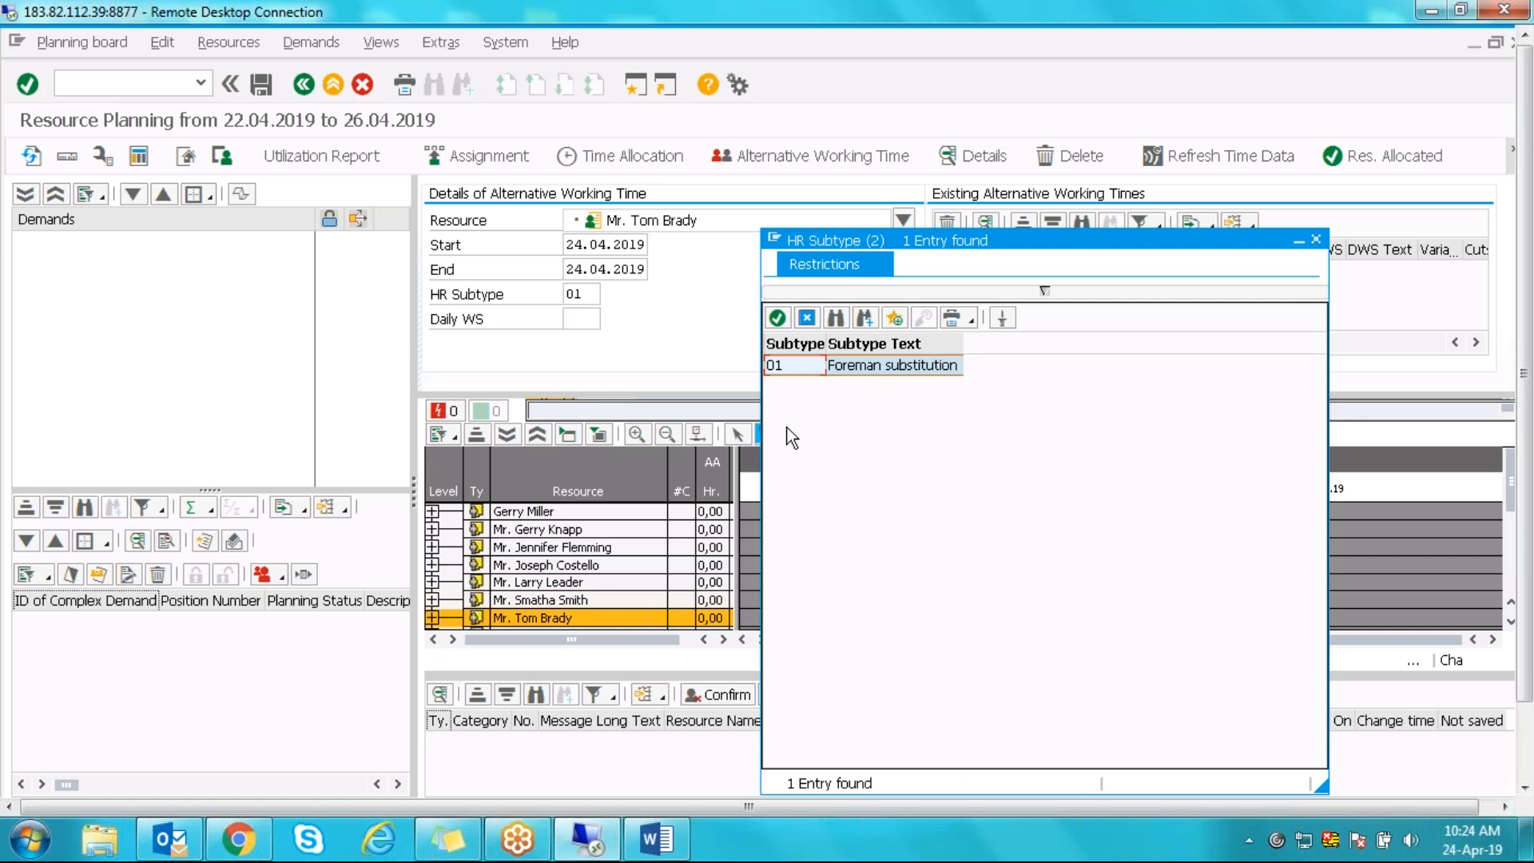
{"action": "left_click", "coordinate": [809, 318]}
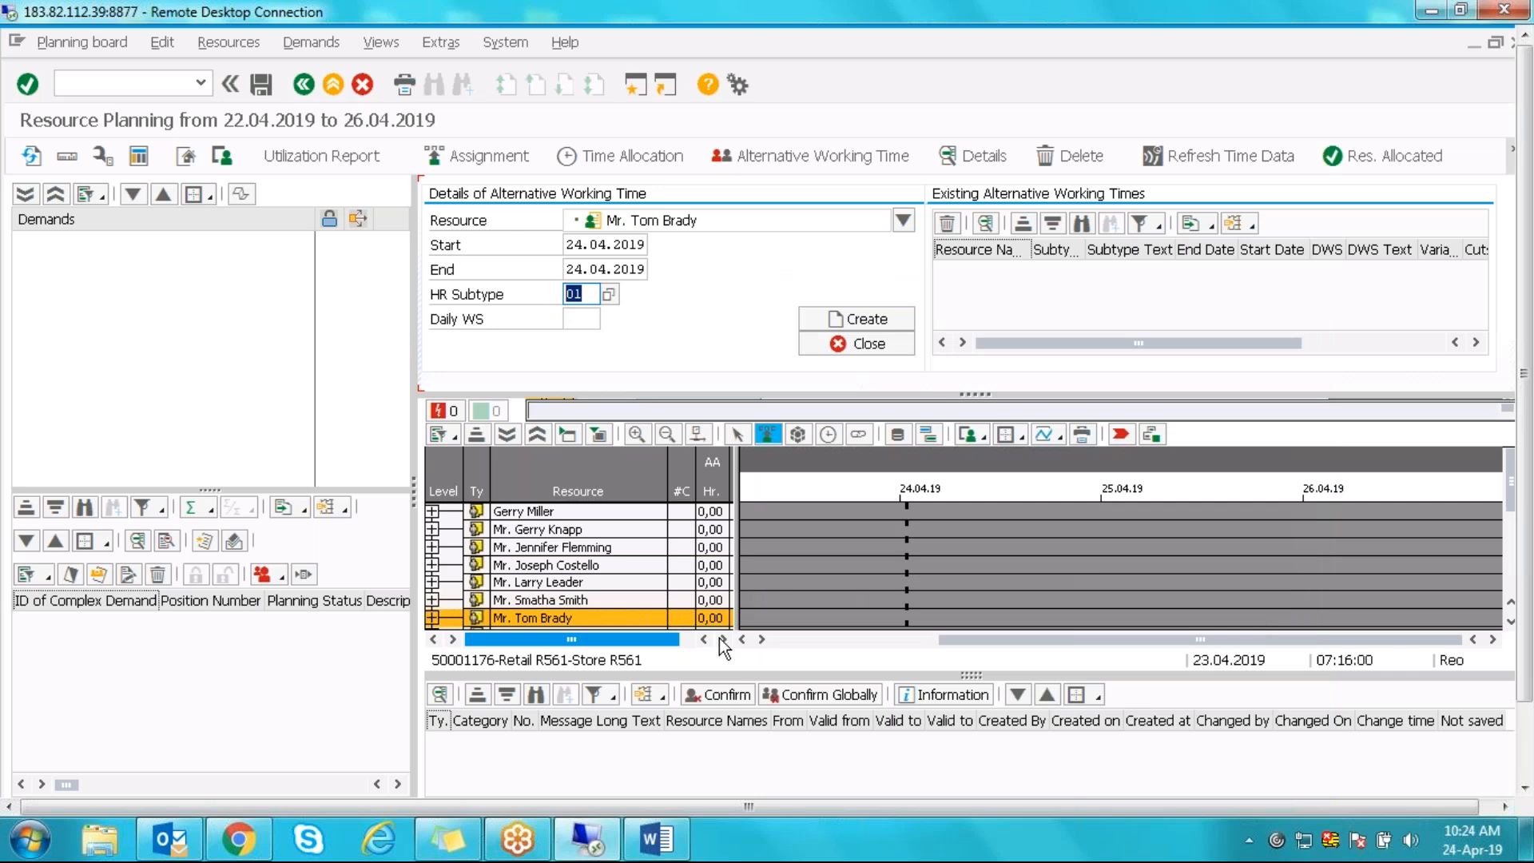
{"action": "left_click", "coordinate": [871, 344]}
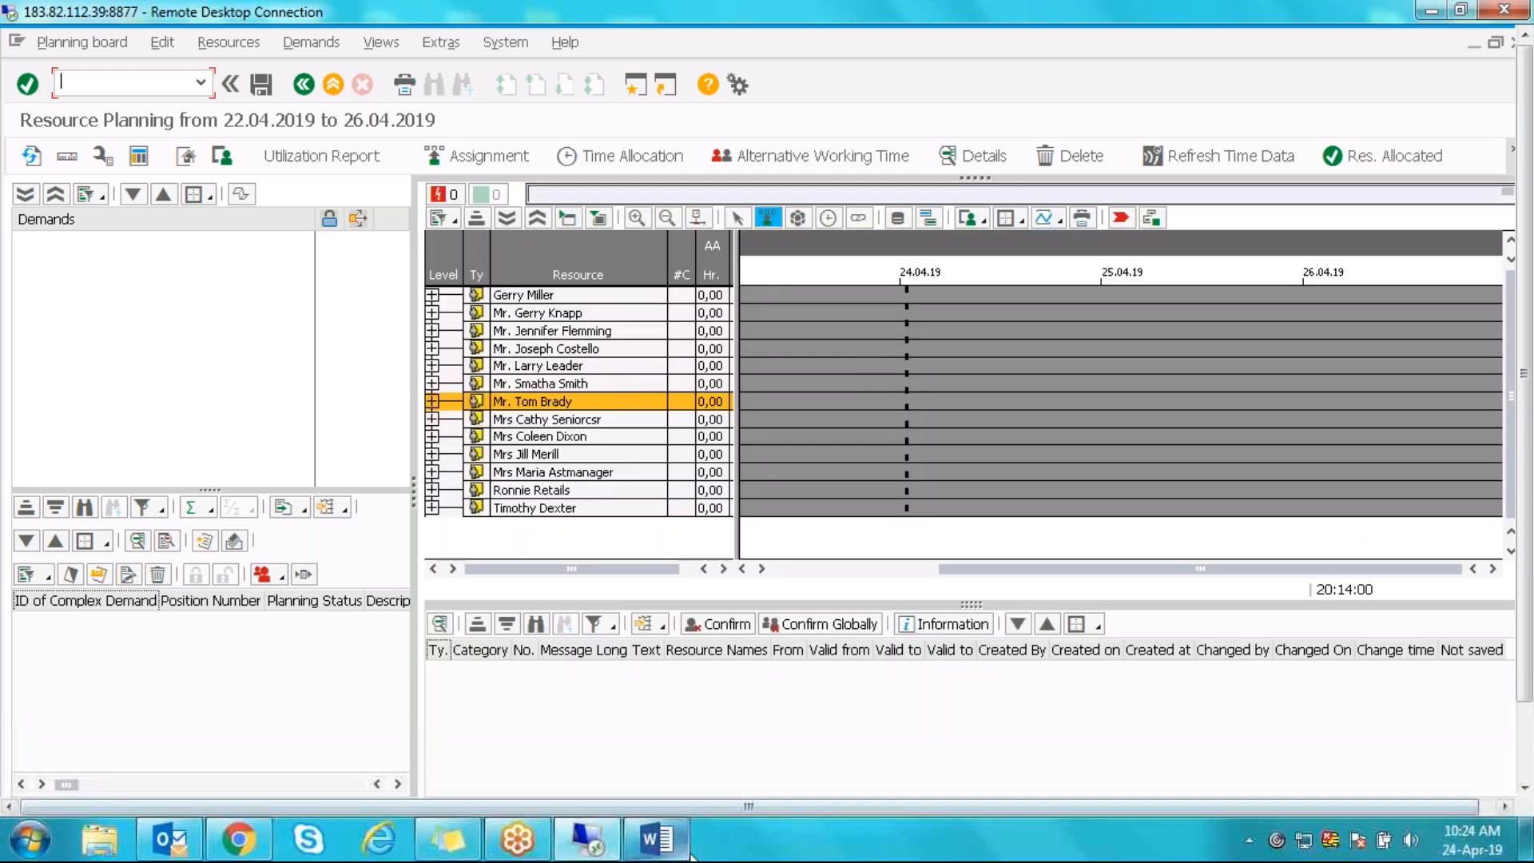
- Switch back to the now-unchecked DWS variant setting, then return to the Display IMG tree
{"action": "left_click_drag", "start_coordinate": [1525, 470], "coordinate": [1525, 552]}
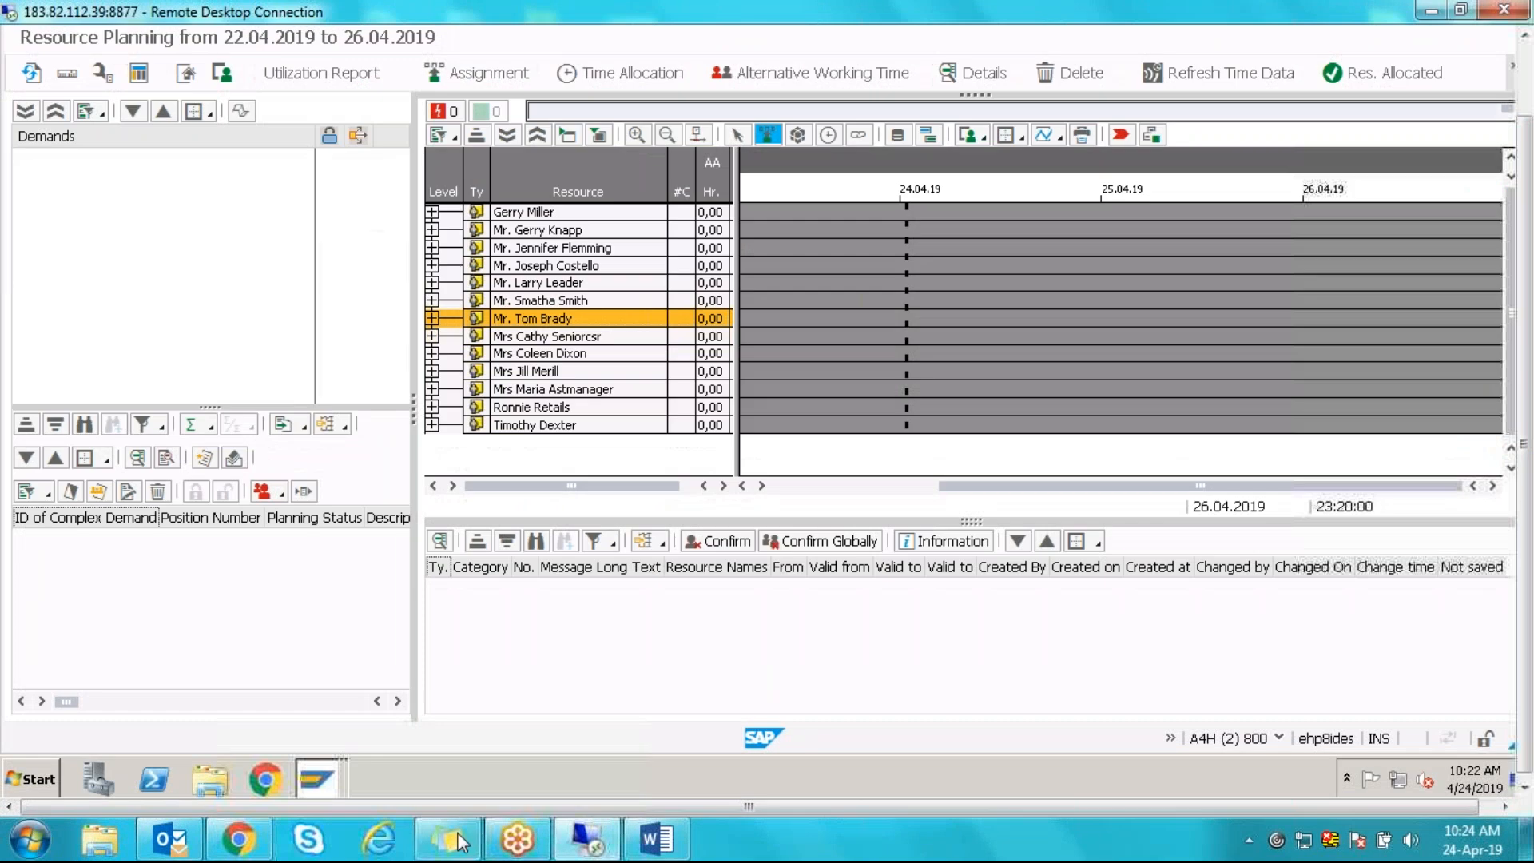
{"action": "left_click", "coordinate": [318, 780]}
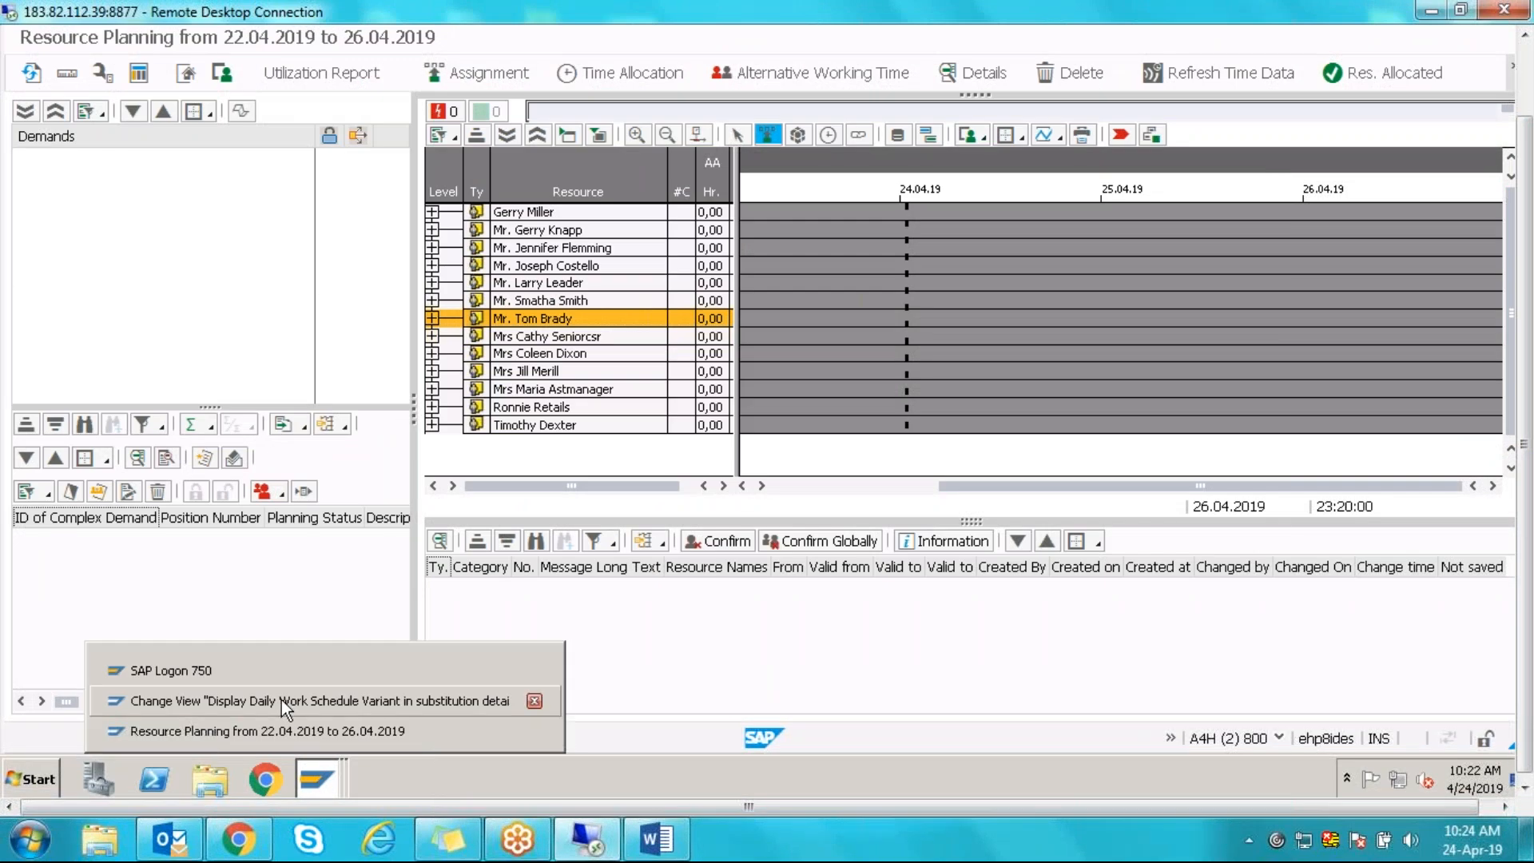
{"action": "left_click", "coordinate": [281, 700]}
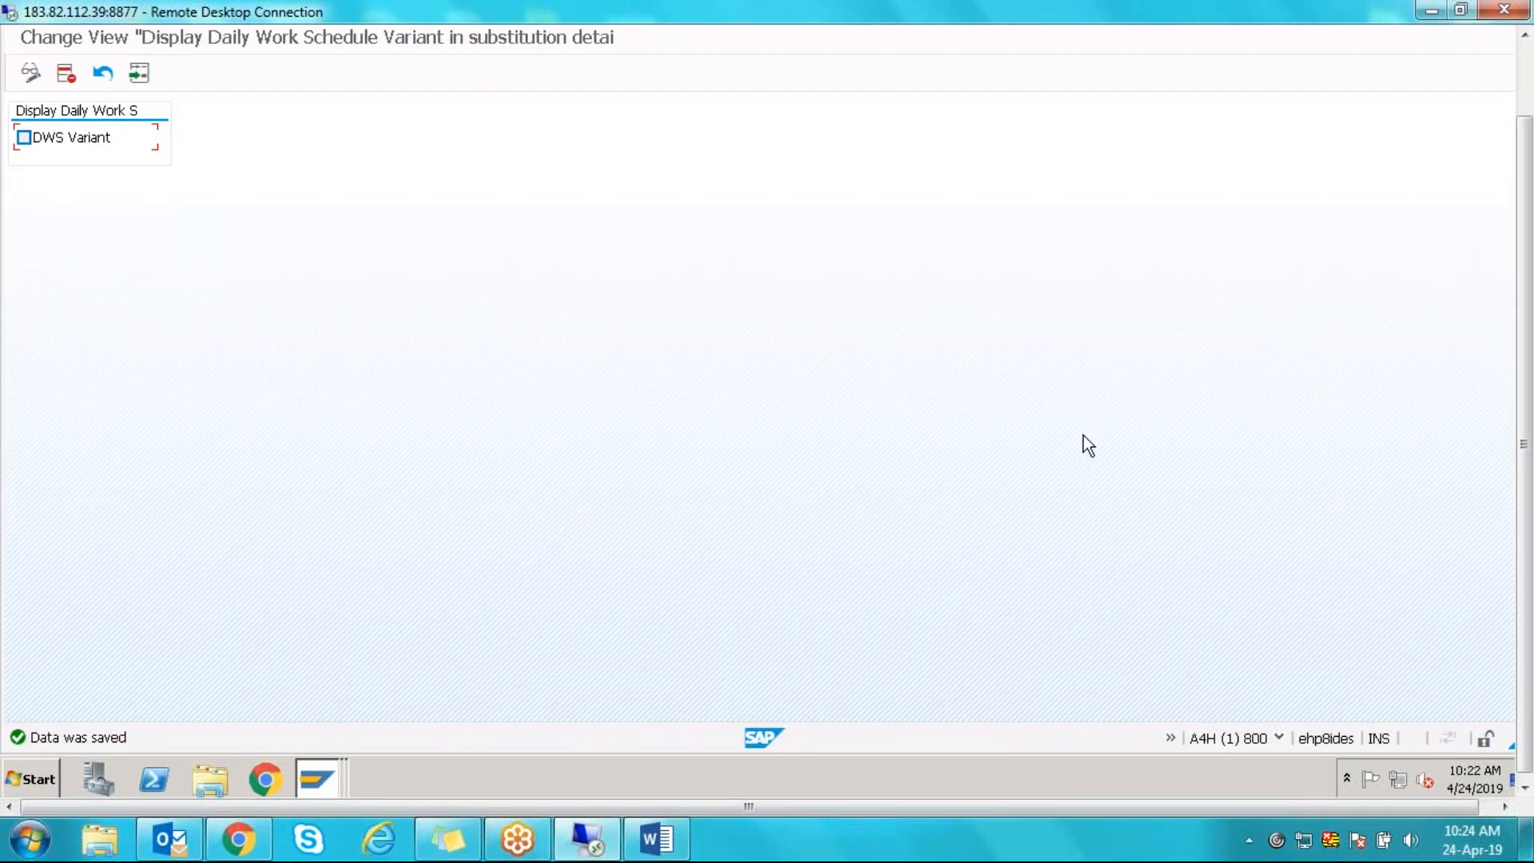
{"action": "left_click_drag", "start_coordinate": [1528, 300], "coordinate": [1528, 230]}
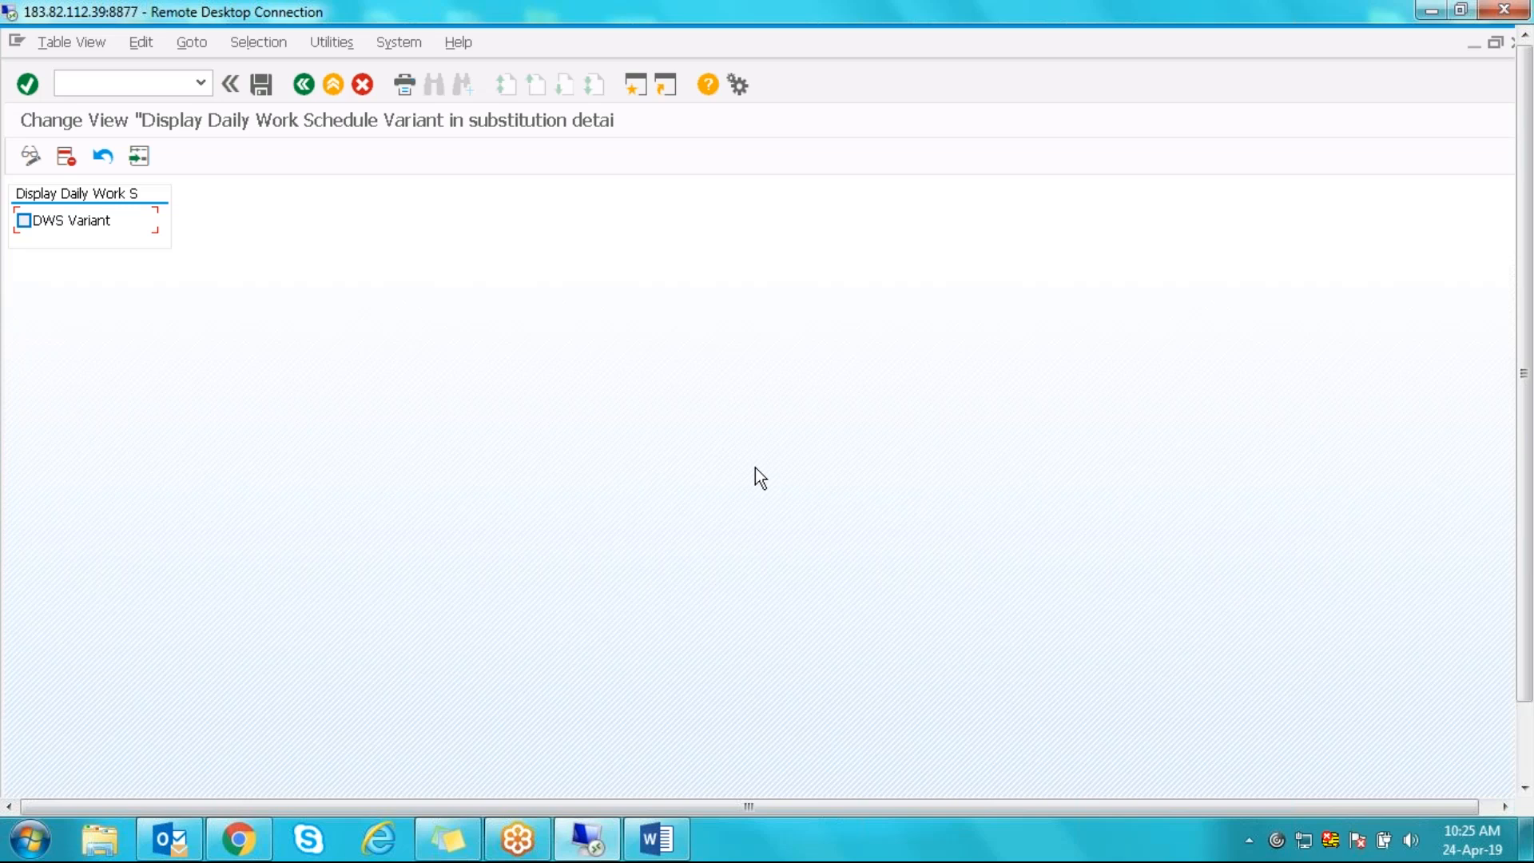
{"action": "key", "text": "F3"}
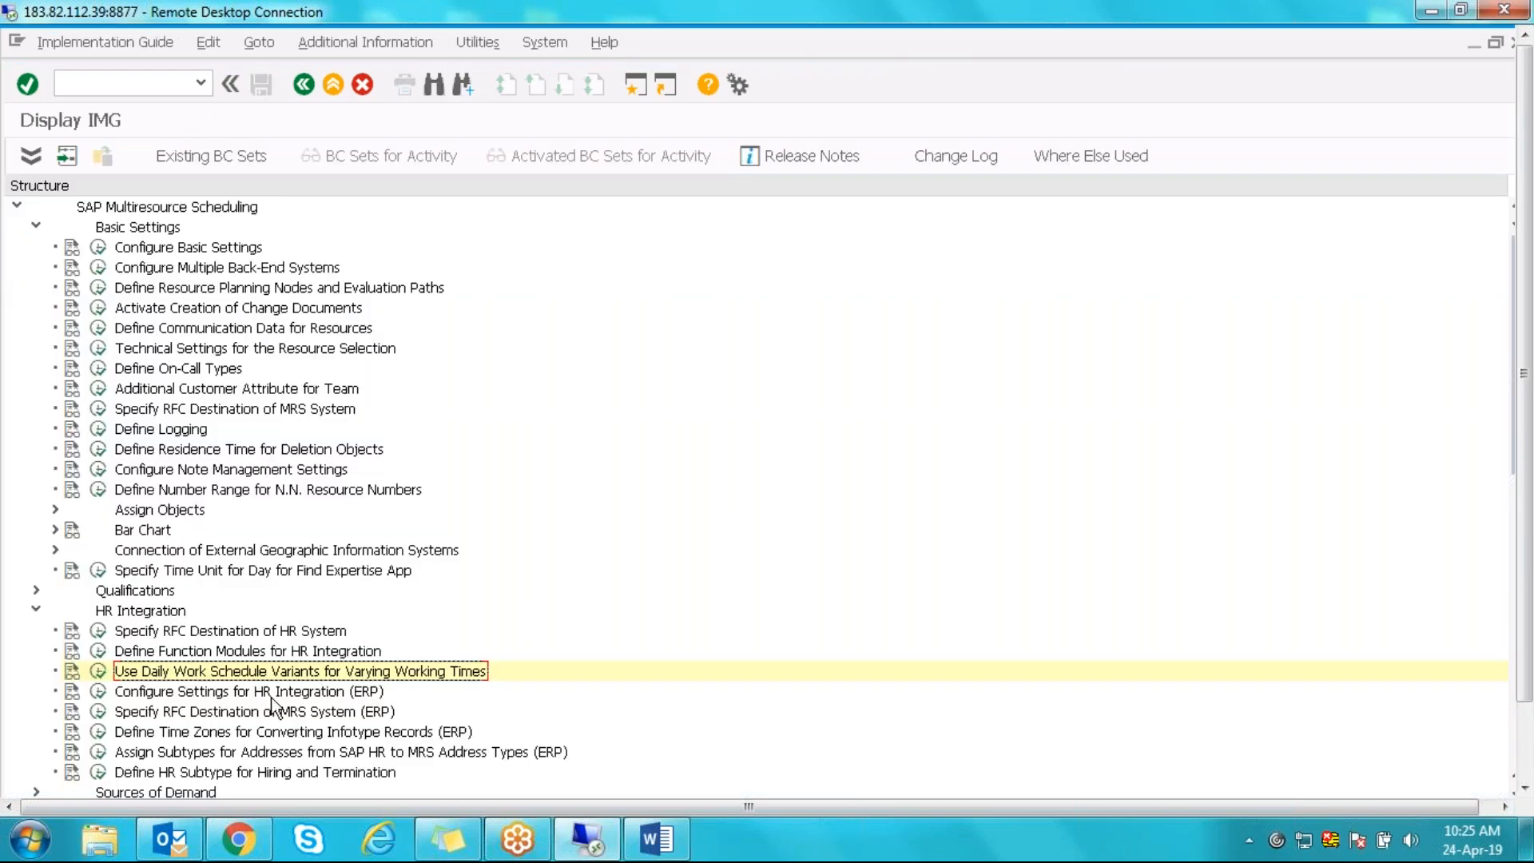
- Open Configure Settings for HR Integration and check the first mapping keeps infotype Absences
{"action": "left_click", "coordinate": [97, 691]}
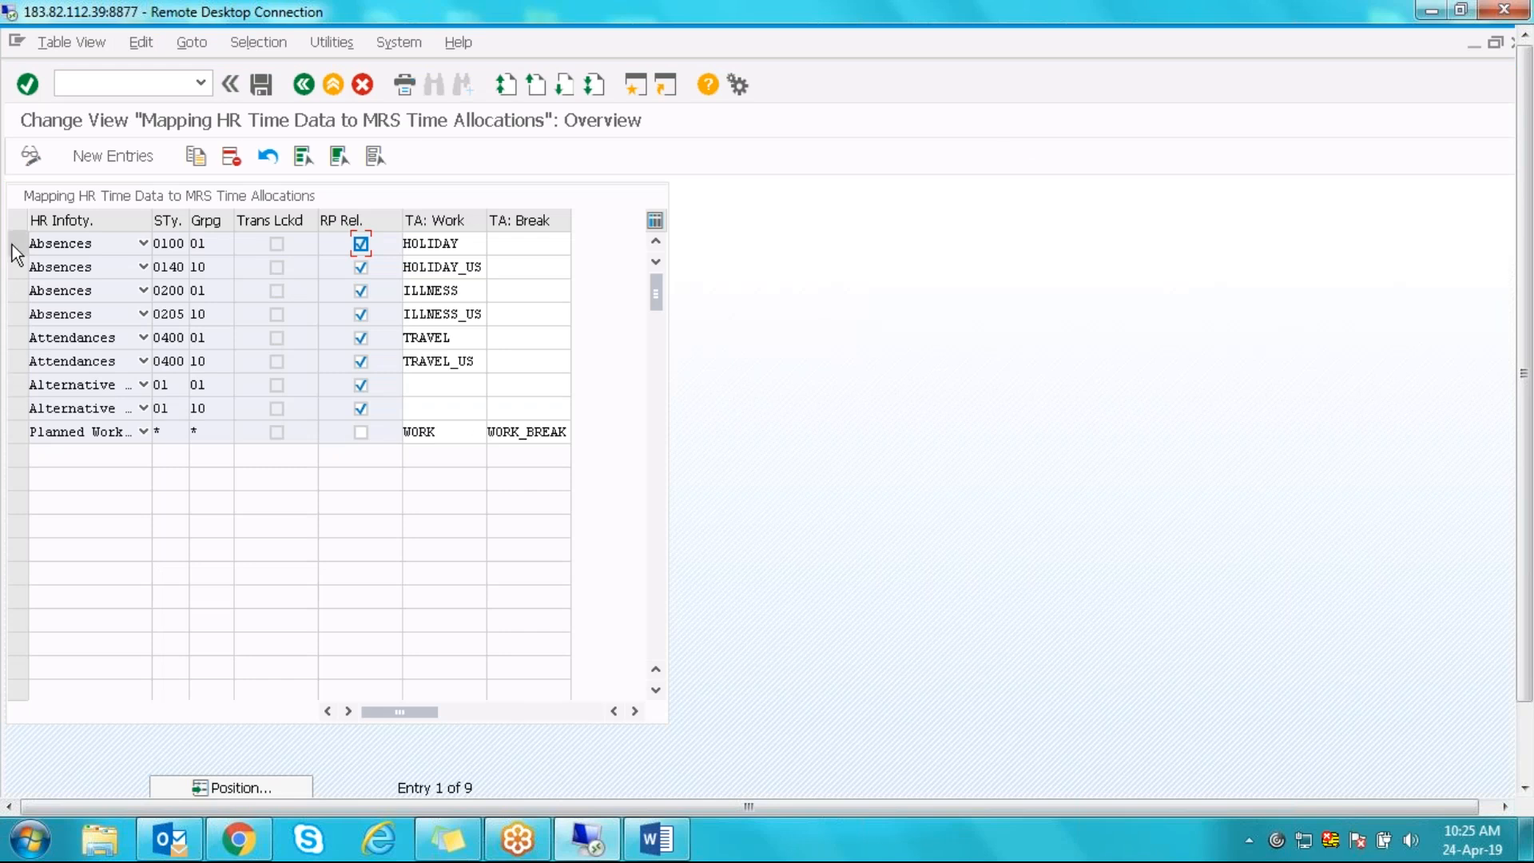
{"action": "left_click", "coordinate": [165, 244]}
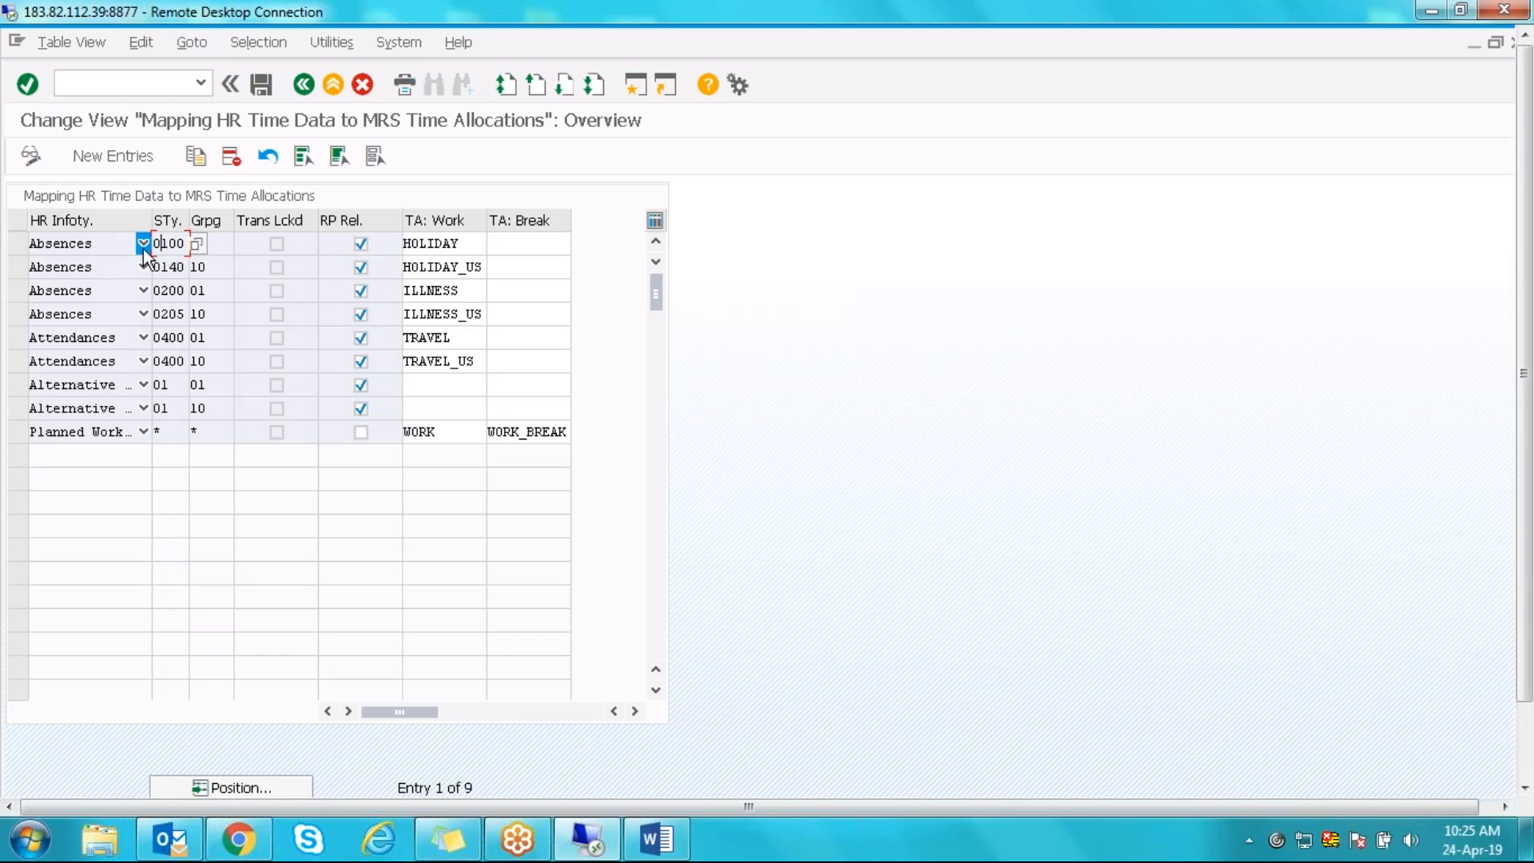
{"action": "left_click", "coordinate": [143, 244]}
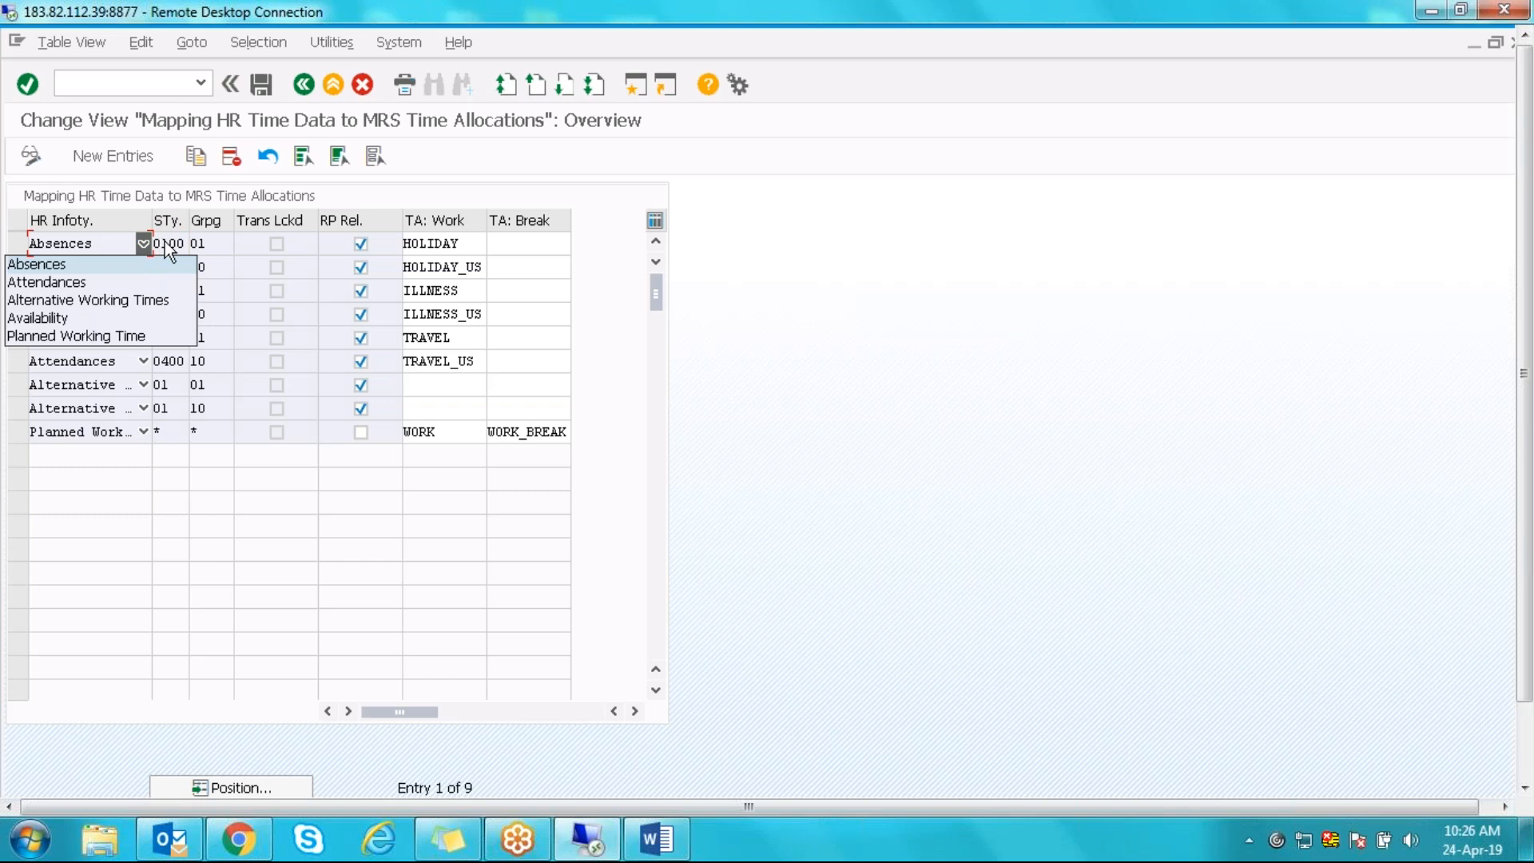
{"action": "left_click", "coordinate": [164, 243]}
{"action": "left_click", "coordinate": [183, 243]}
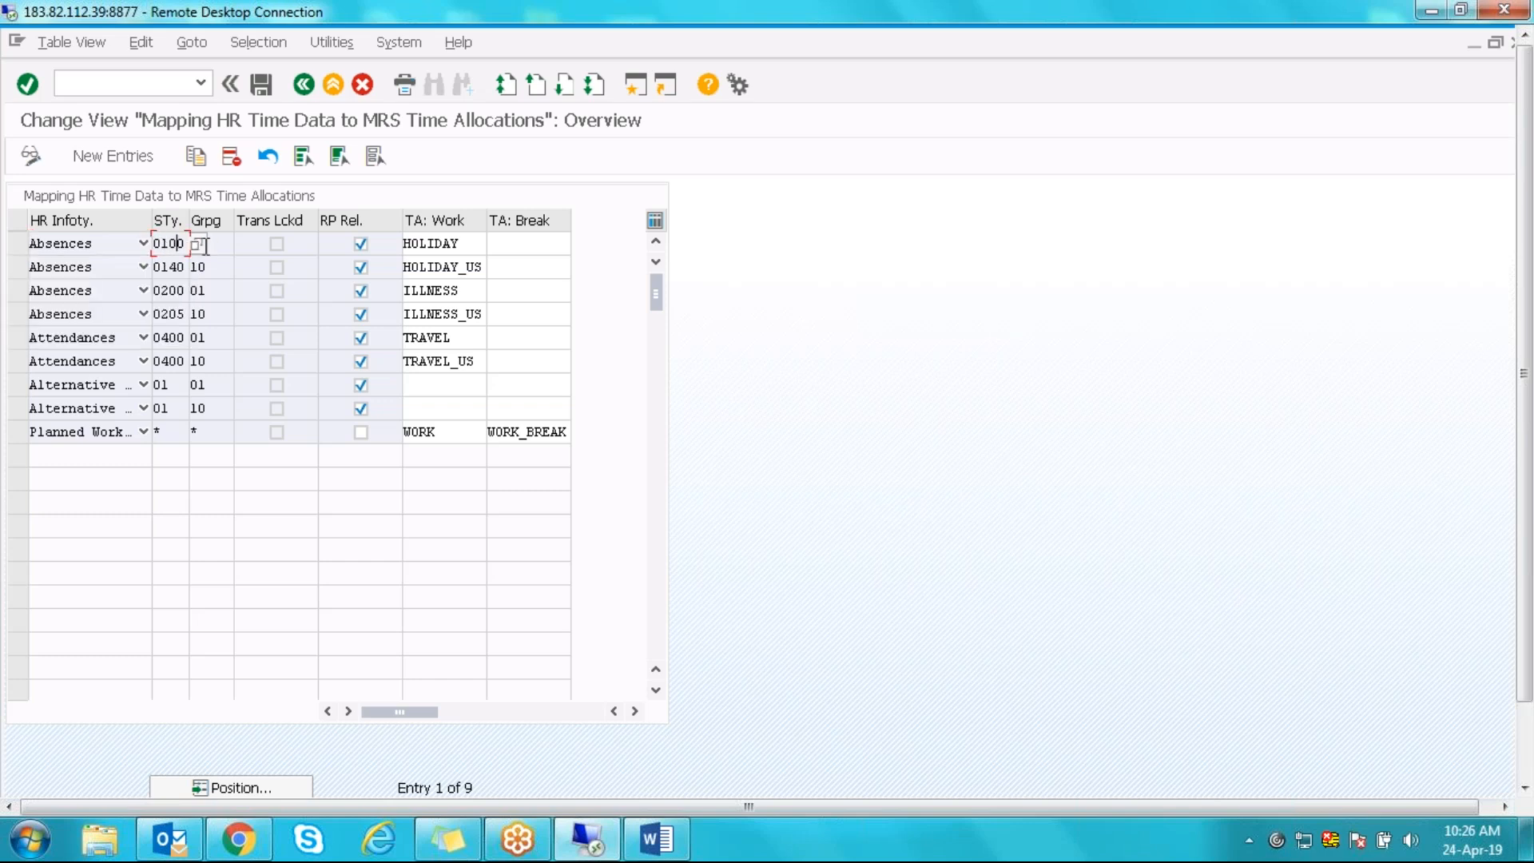
- Browse the infotype 2001 absence subtypes, such as 0148 and 0150, and close without choosing
{"action": "left_click", "coordinate": [198, 243]}
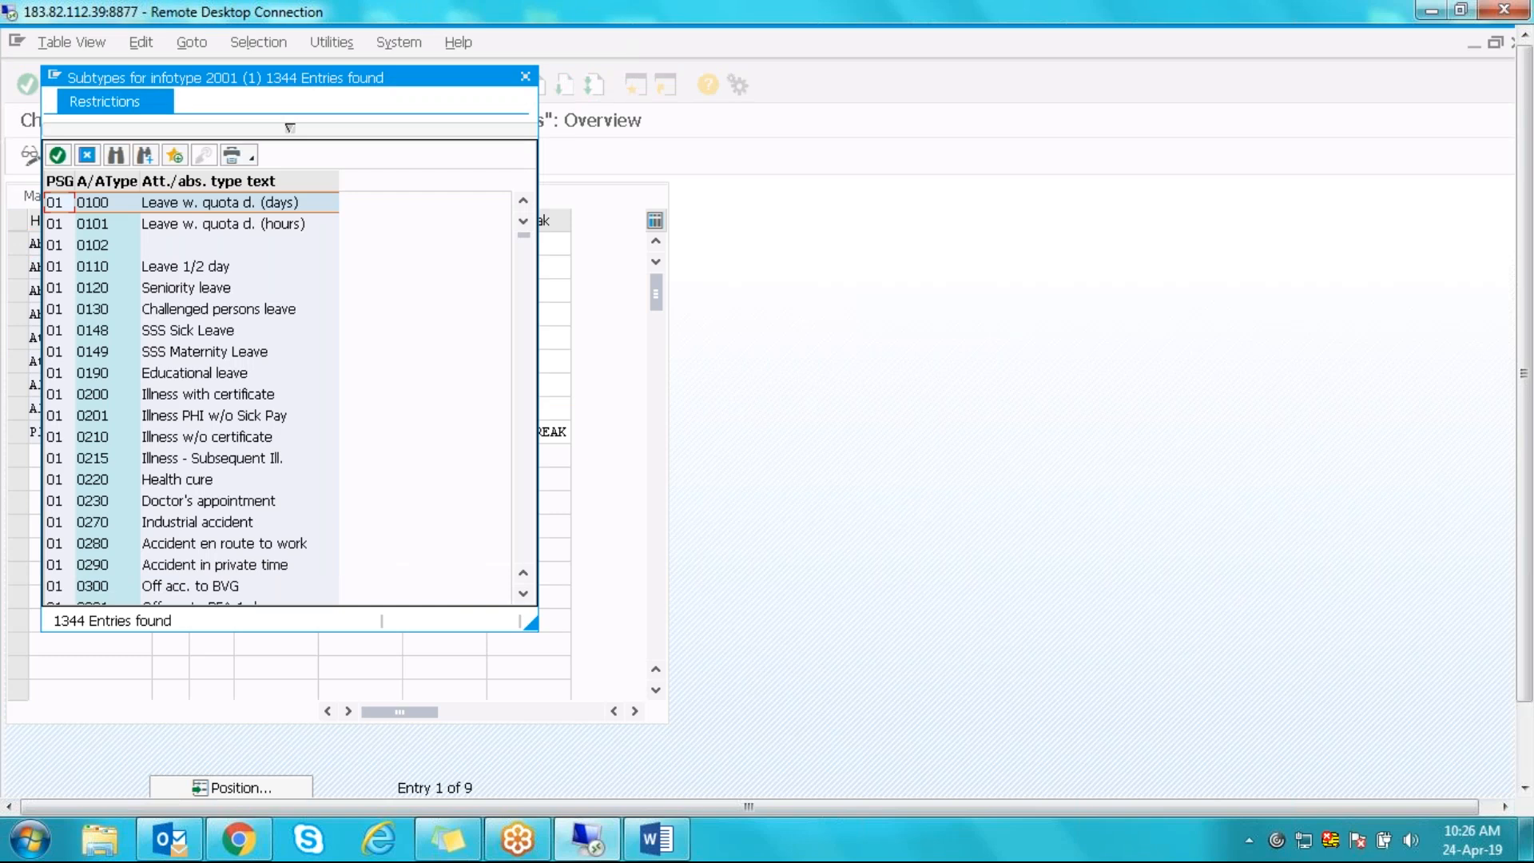
{"action": "left_click_drag", "start_coordinate": [578, 155], "coordinate": [668, 169]}
{"action": "left_click_drag", "start_coordinate": [694, 102], "coordinate": [693, 102]}
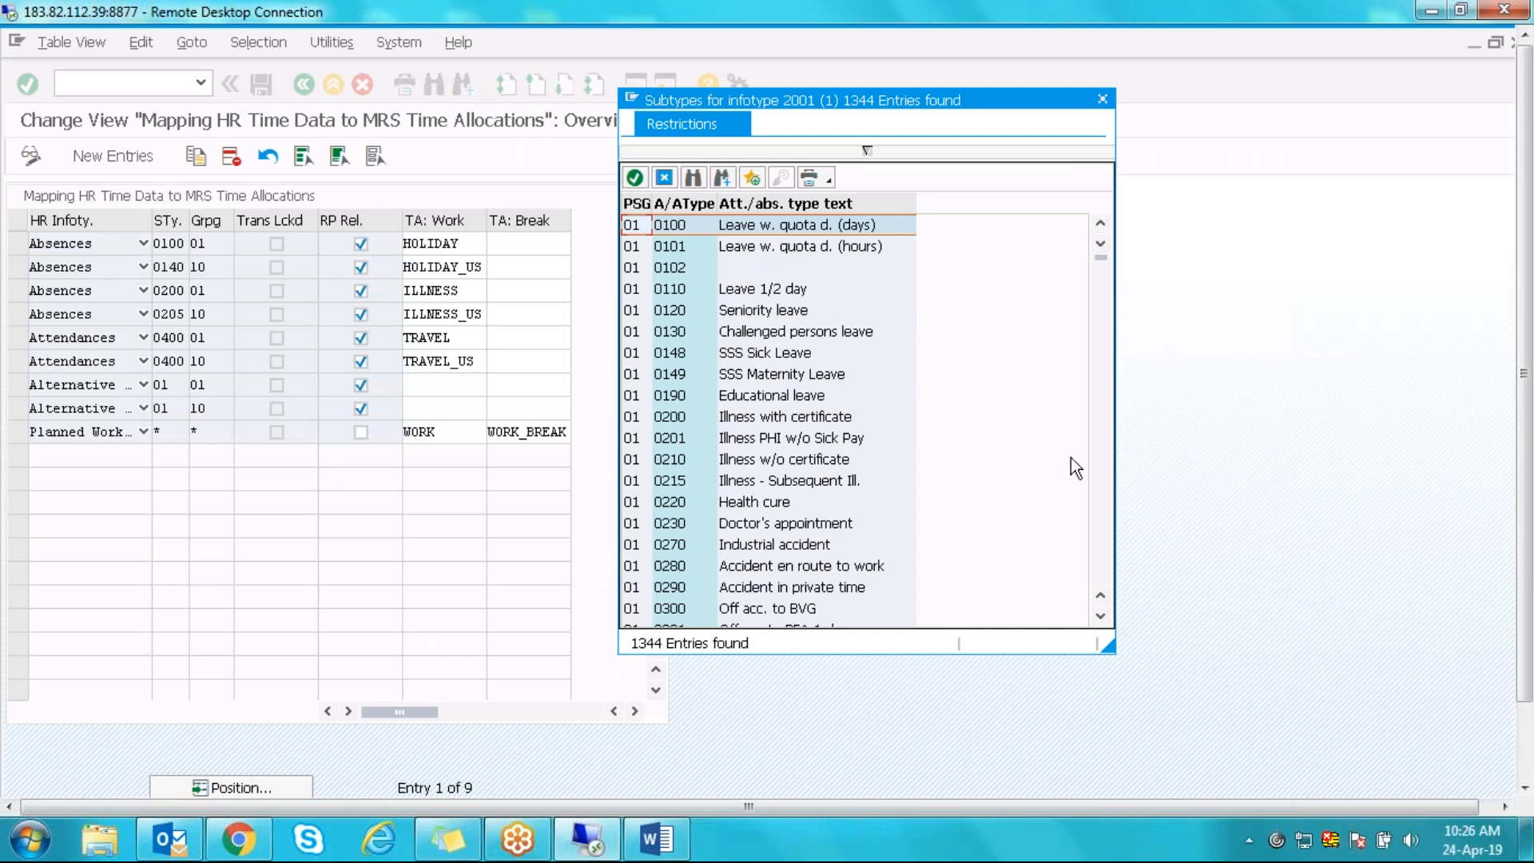
{"action": "left_click", "coordinate": [769, 354]}
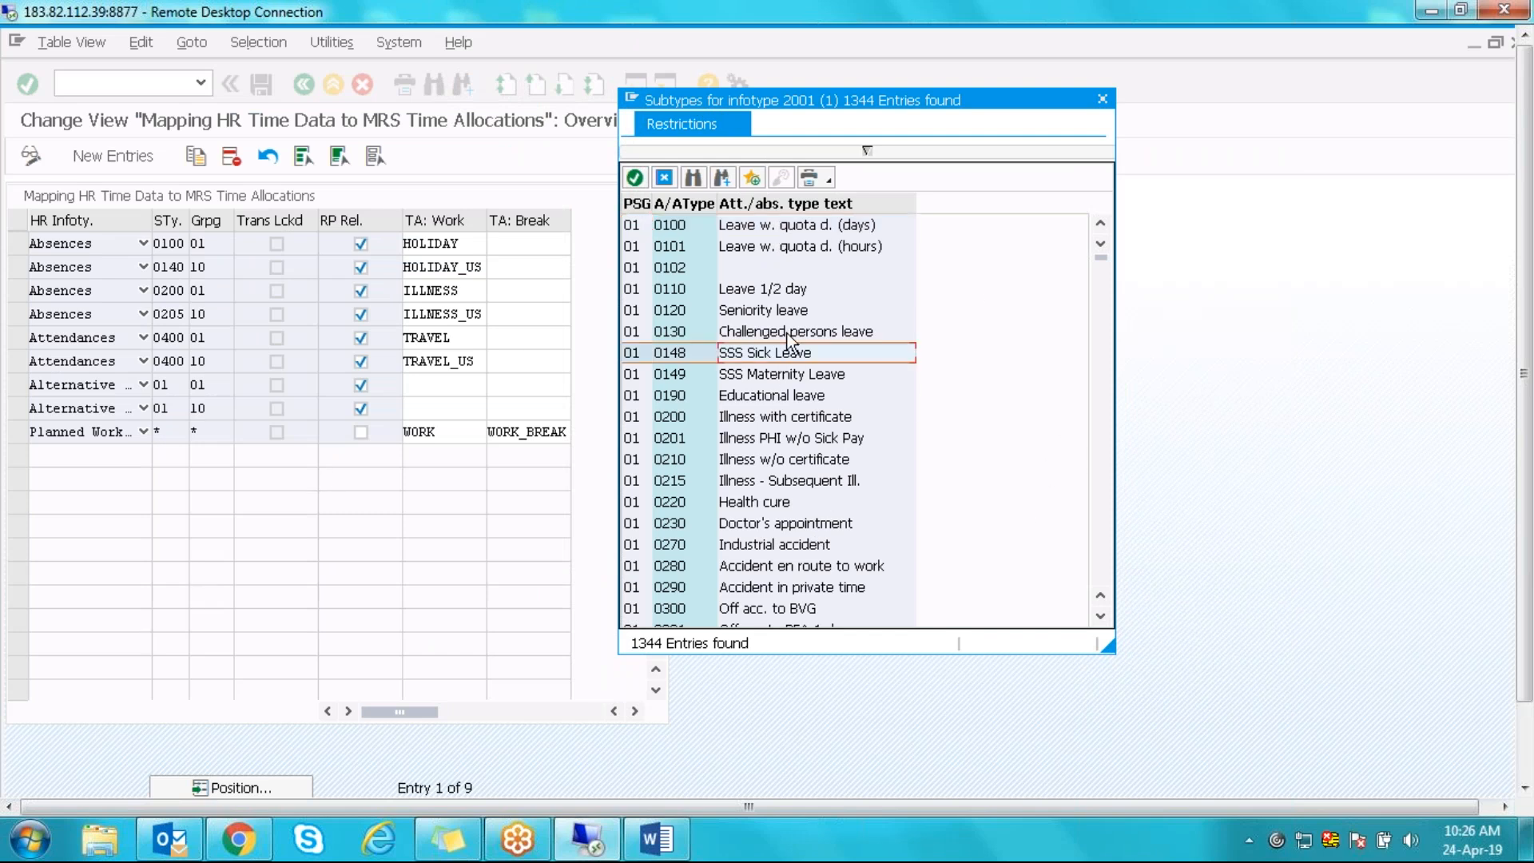
{"action": "left_click", "coordinate": [1105, 536]}
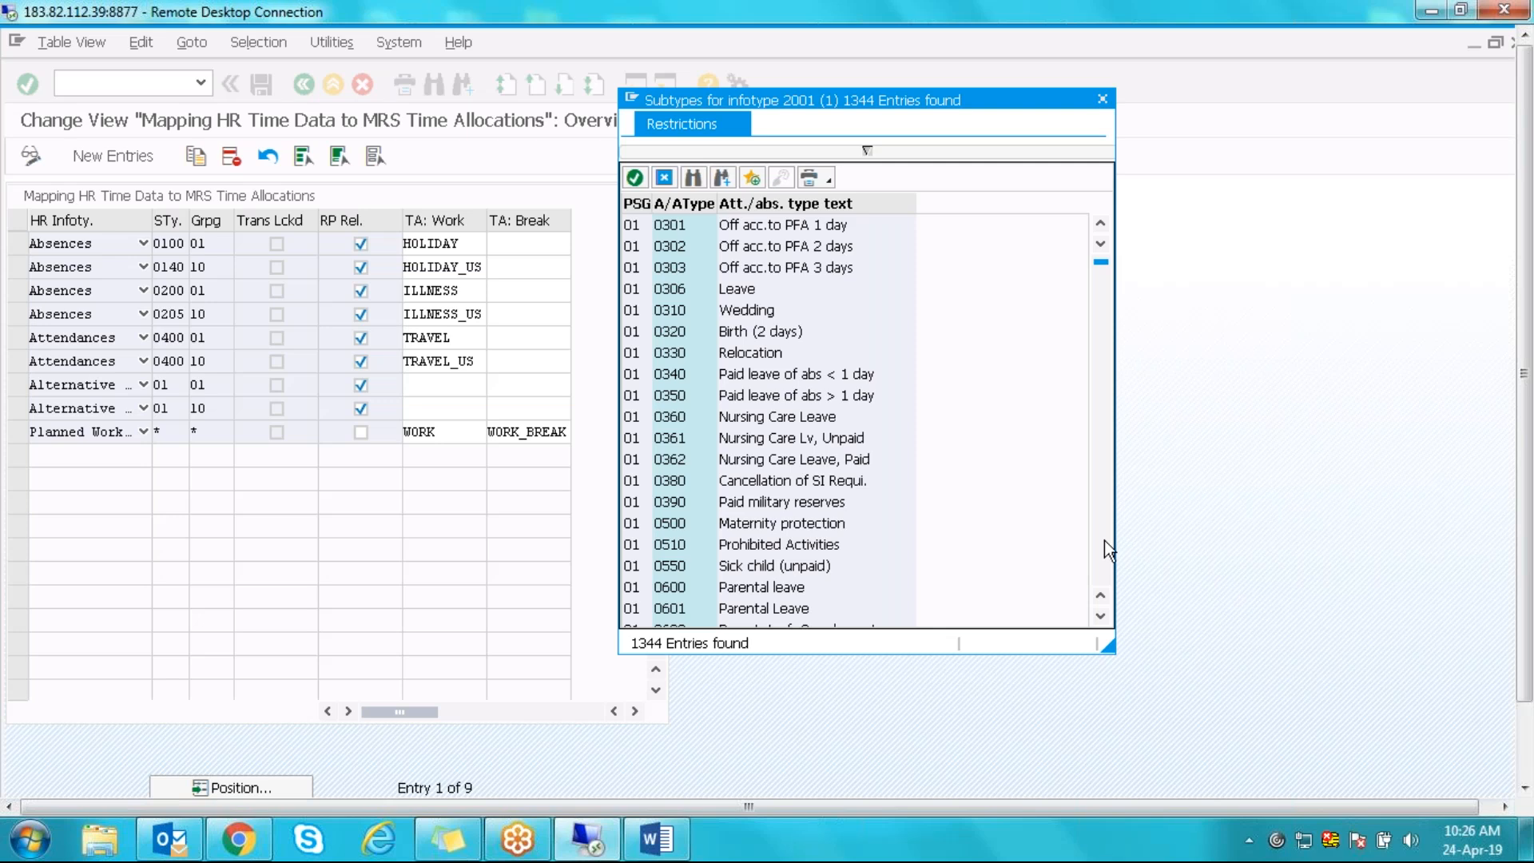
{"action": "left_click", "coordinate": [1104, 540]}
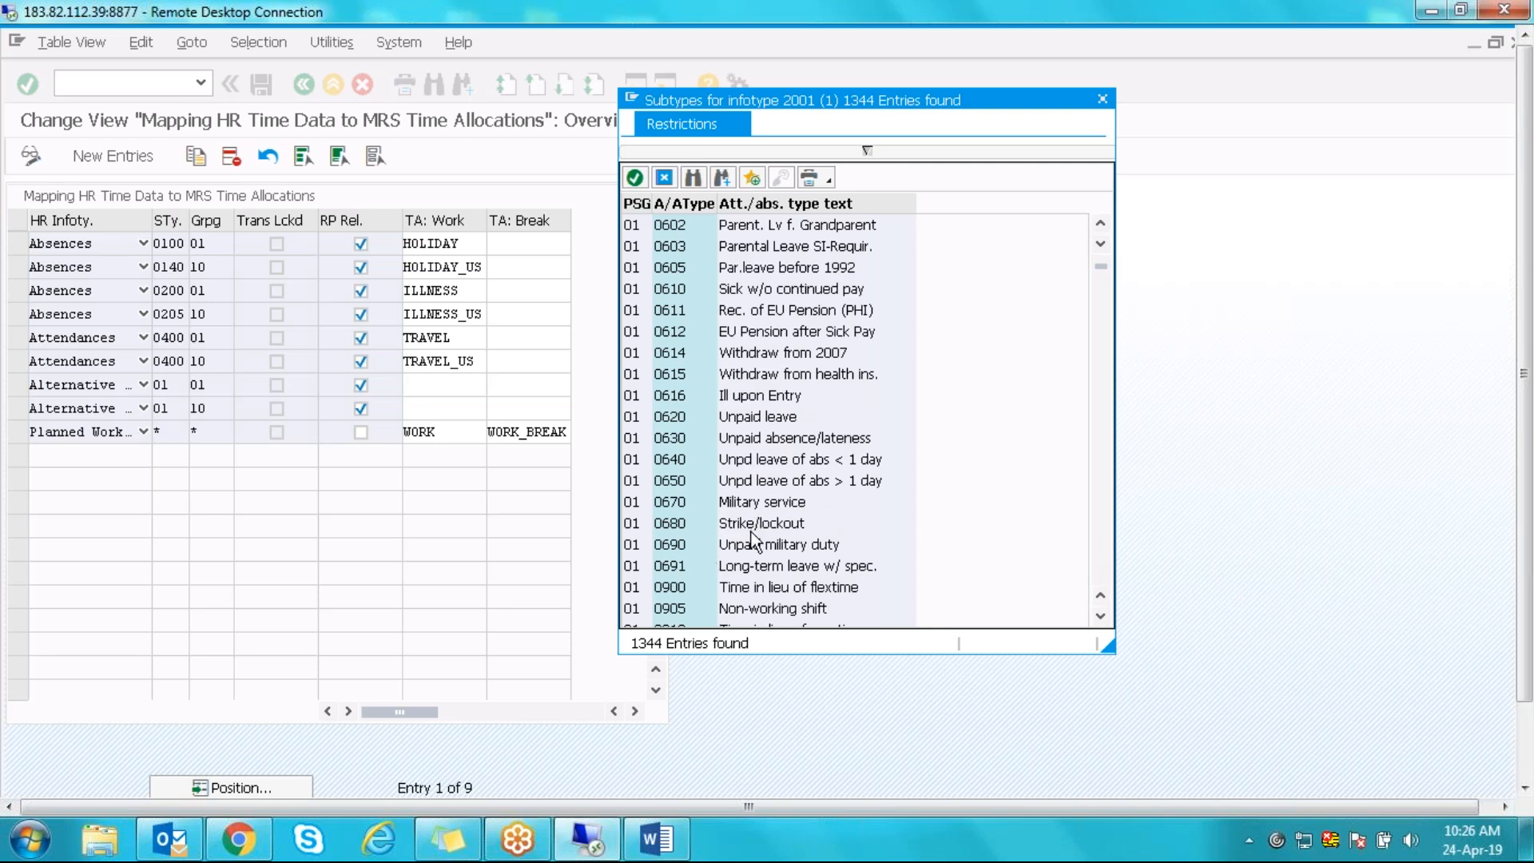
{"action": "left_click", "coordinate": [1105, 525]}
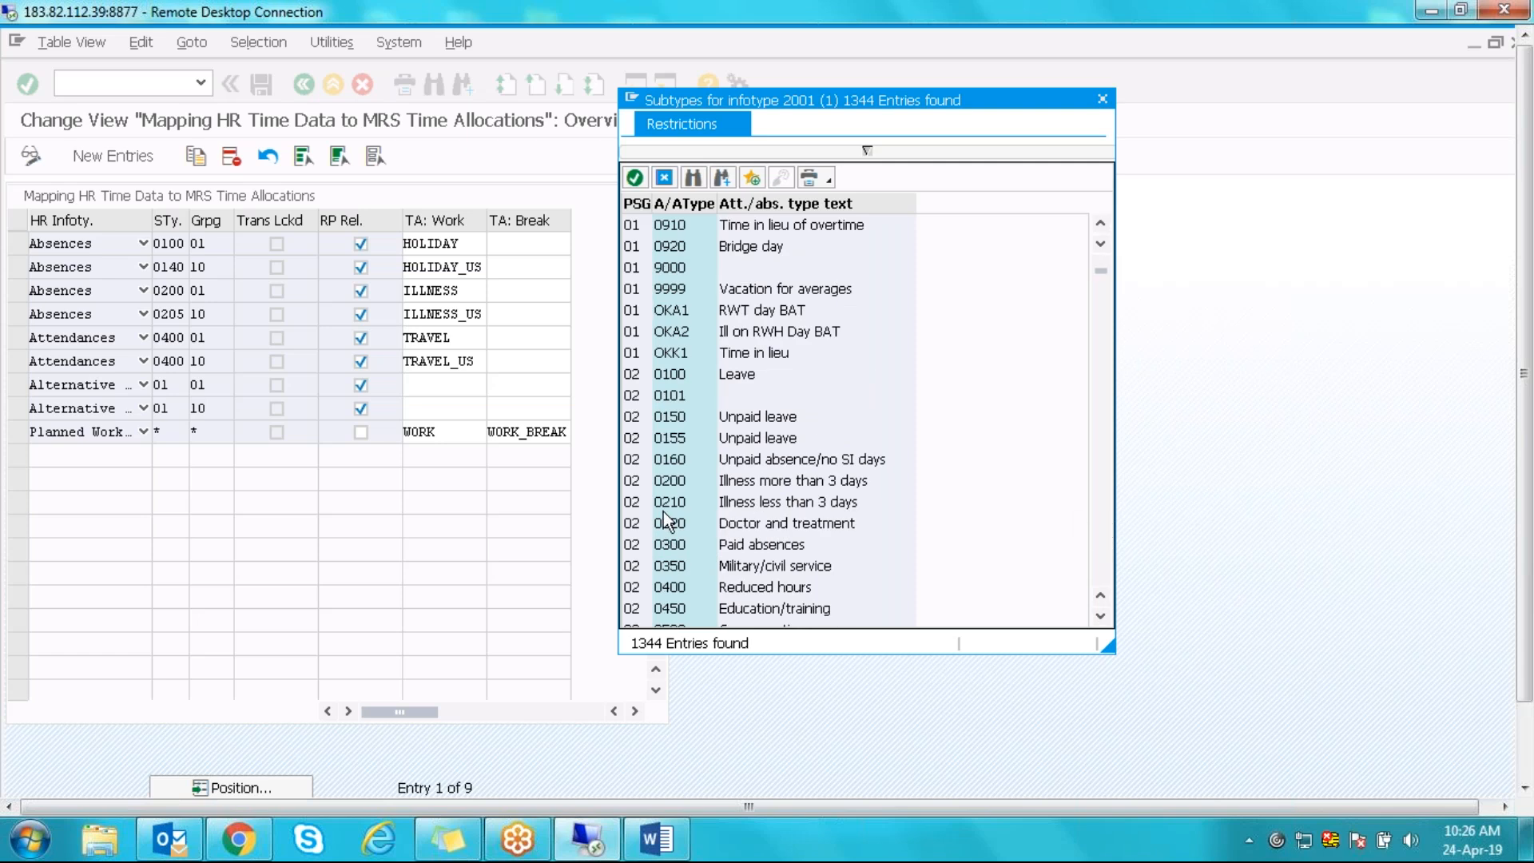
{"action": "left_click", "coordinate": [754, 419]}
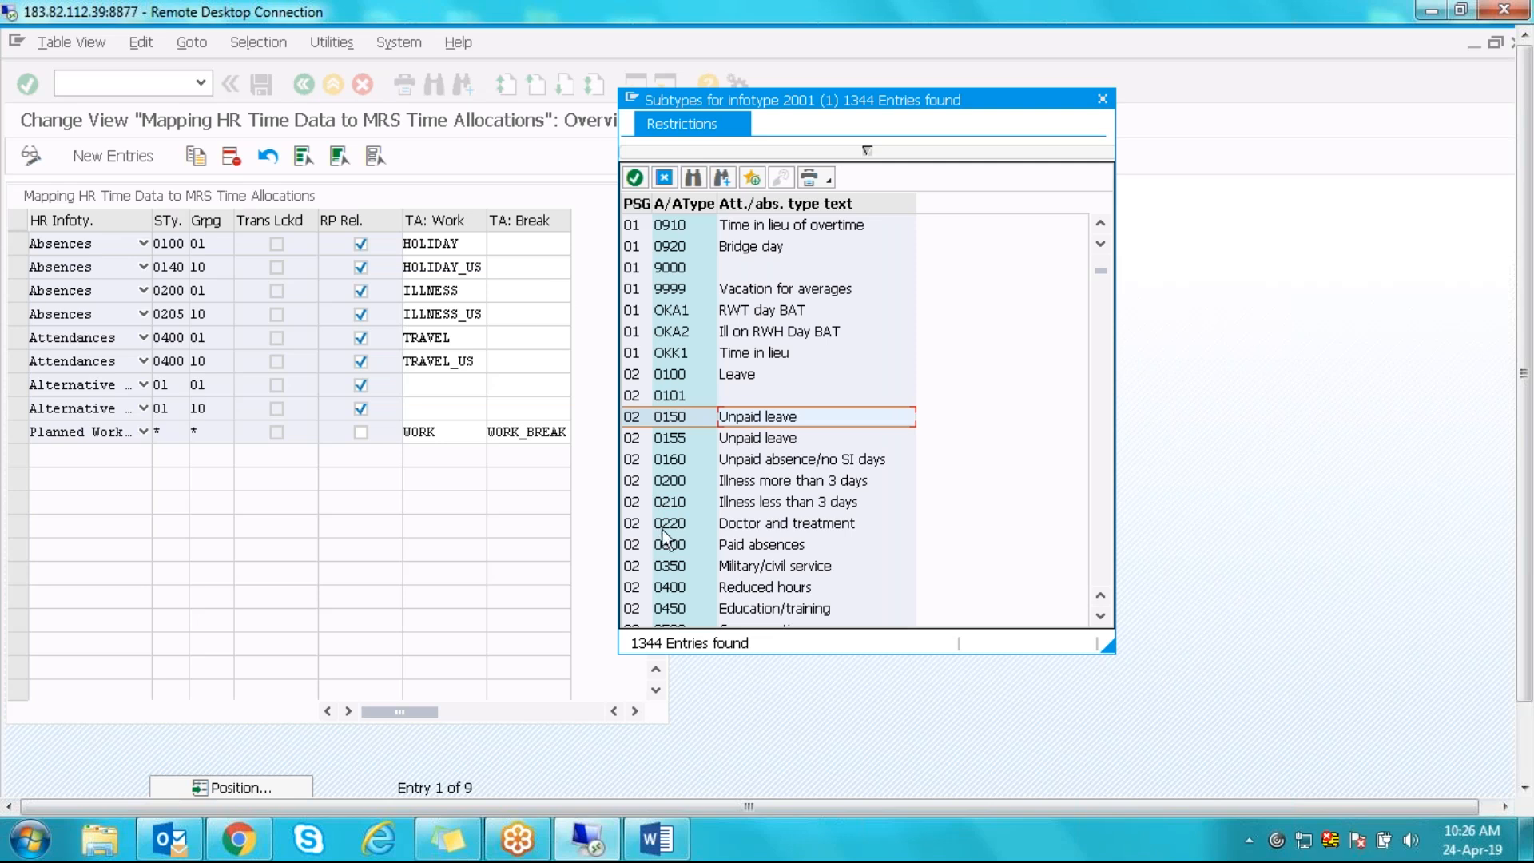
{"action": "left_click", "coordinate": [668, 175]}
- Enter grouping 01 for the first mapping row with subtype 0100
{"action": "left_click", "coordinate": [221, 243]}
{"action": "type", "text": "01"}
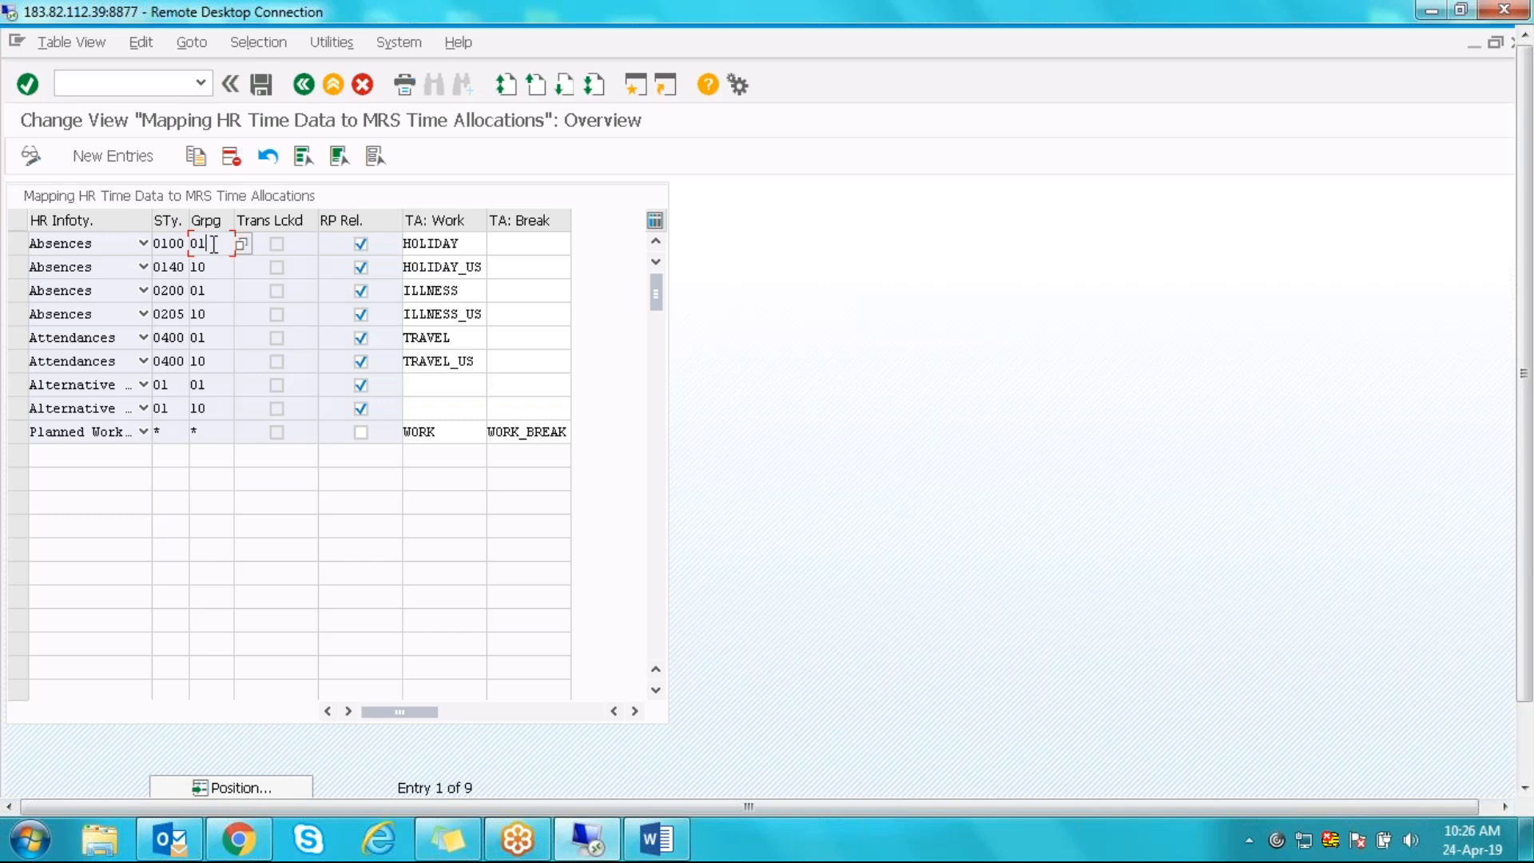
{"action": "left_click", "coordinate": [243, 243]}
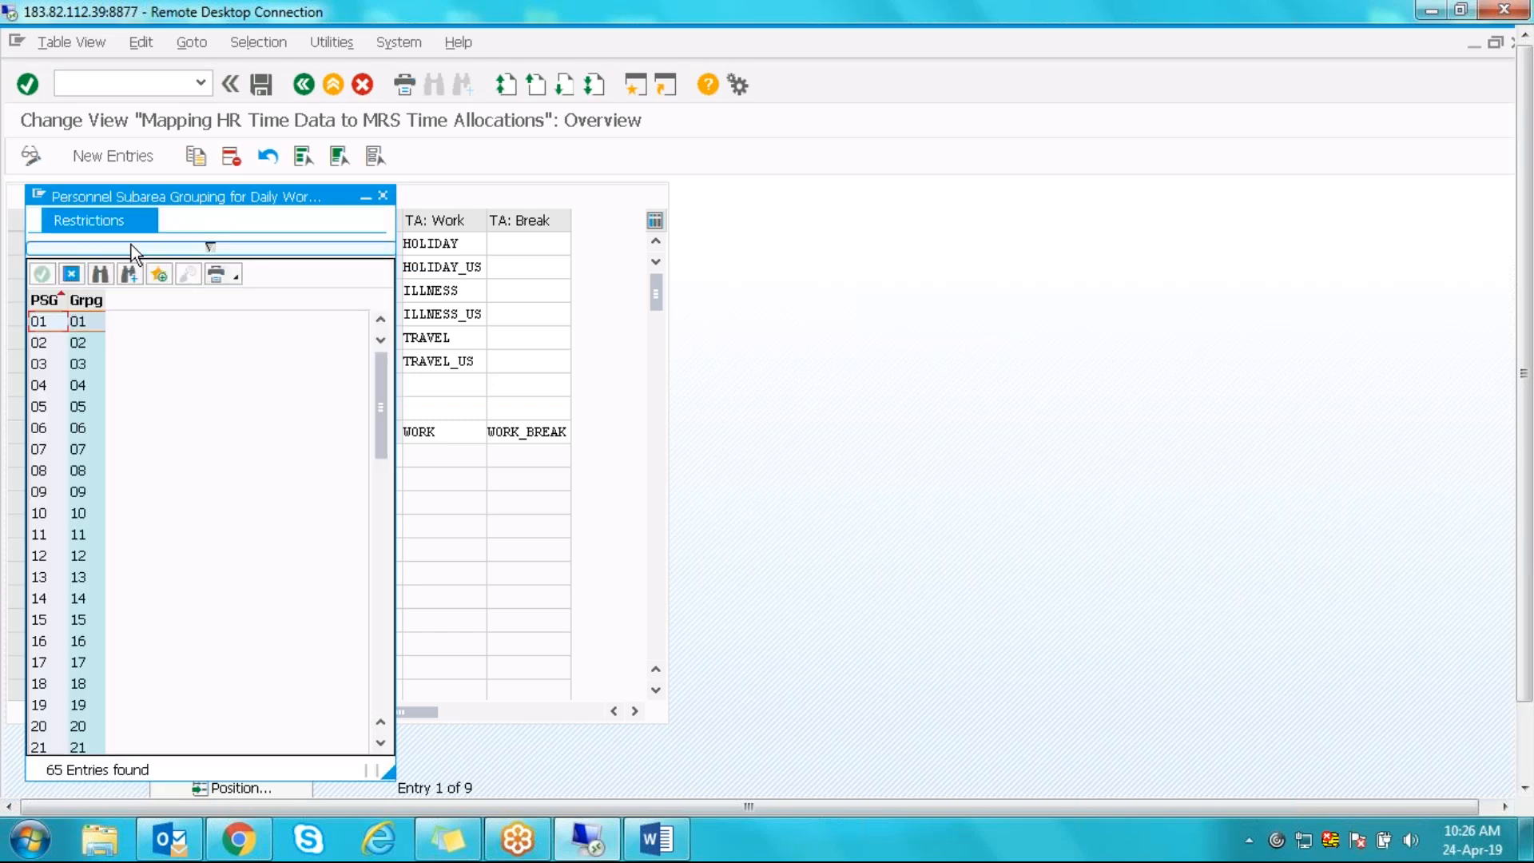
{"action": "left_click", "coordinate": [100, 275]}
{"action": "type", "text": "04"}
{"action": "key", "text": "Return"}
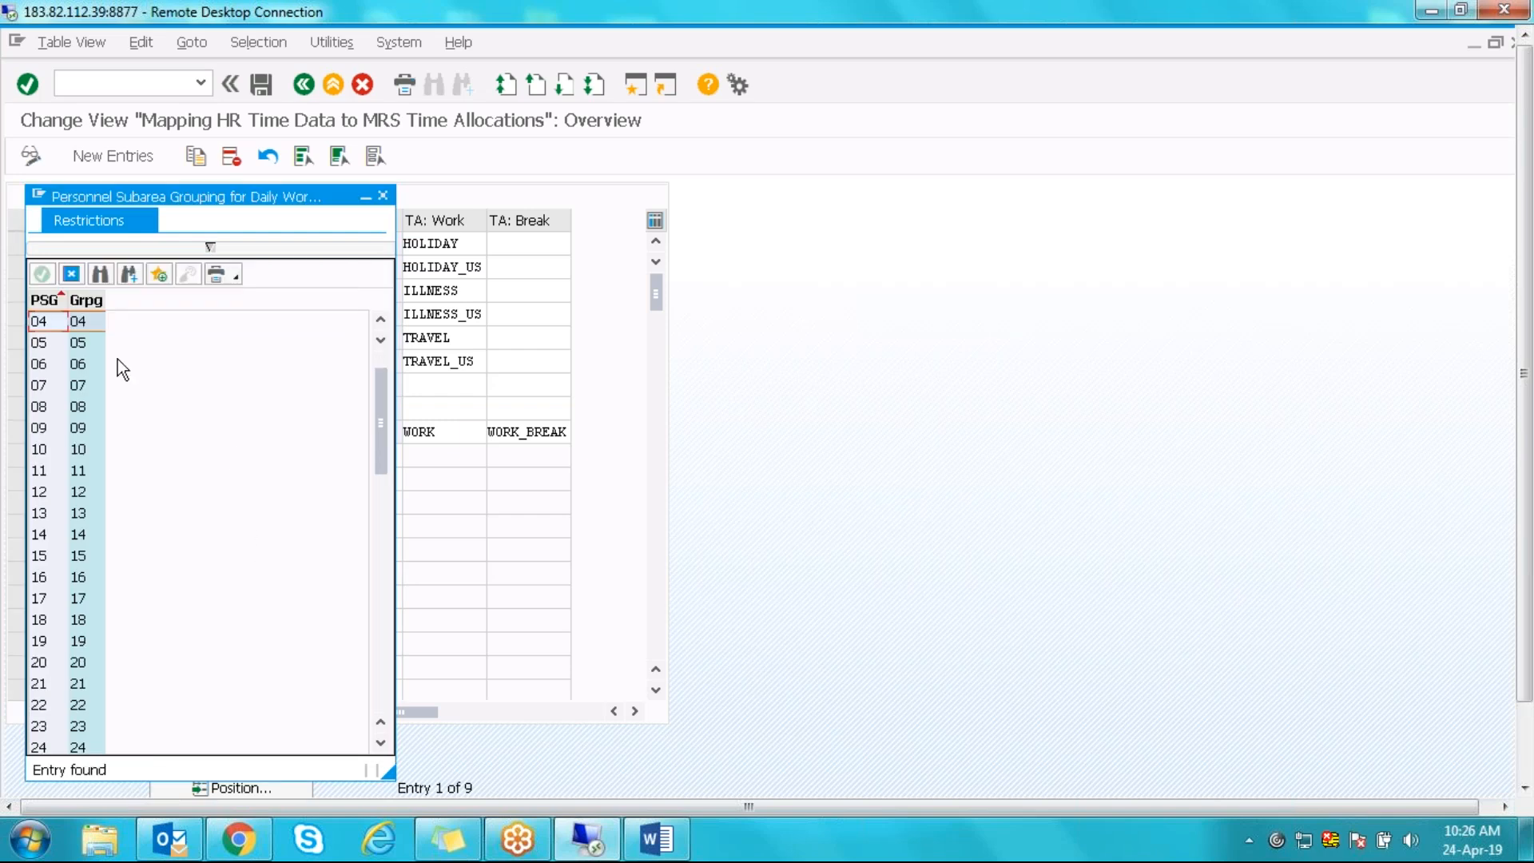
{"action": "left_click", "coordinate": [95, 320]}
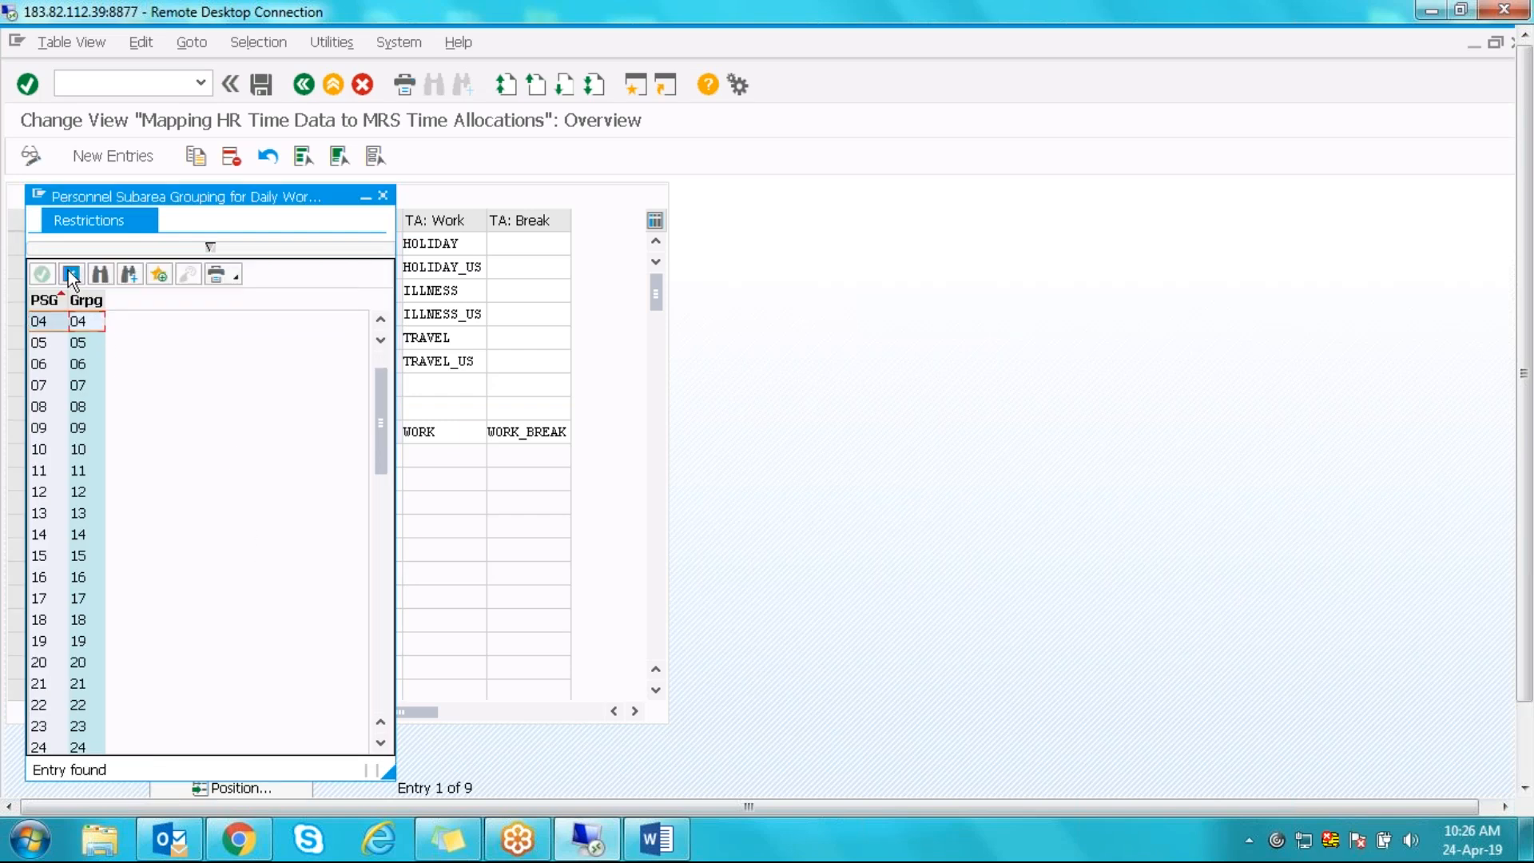
{"action": "left_click_drag", "start_coordinate": [382, 419], "coordinate": [382, 717]}
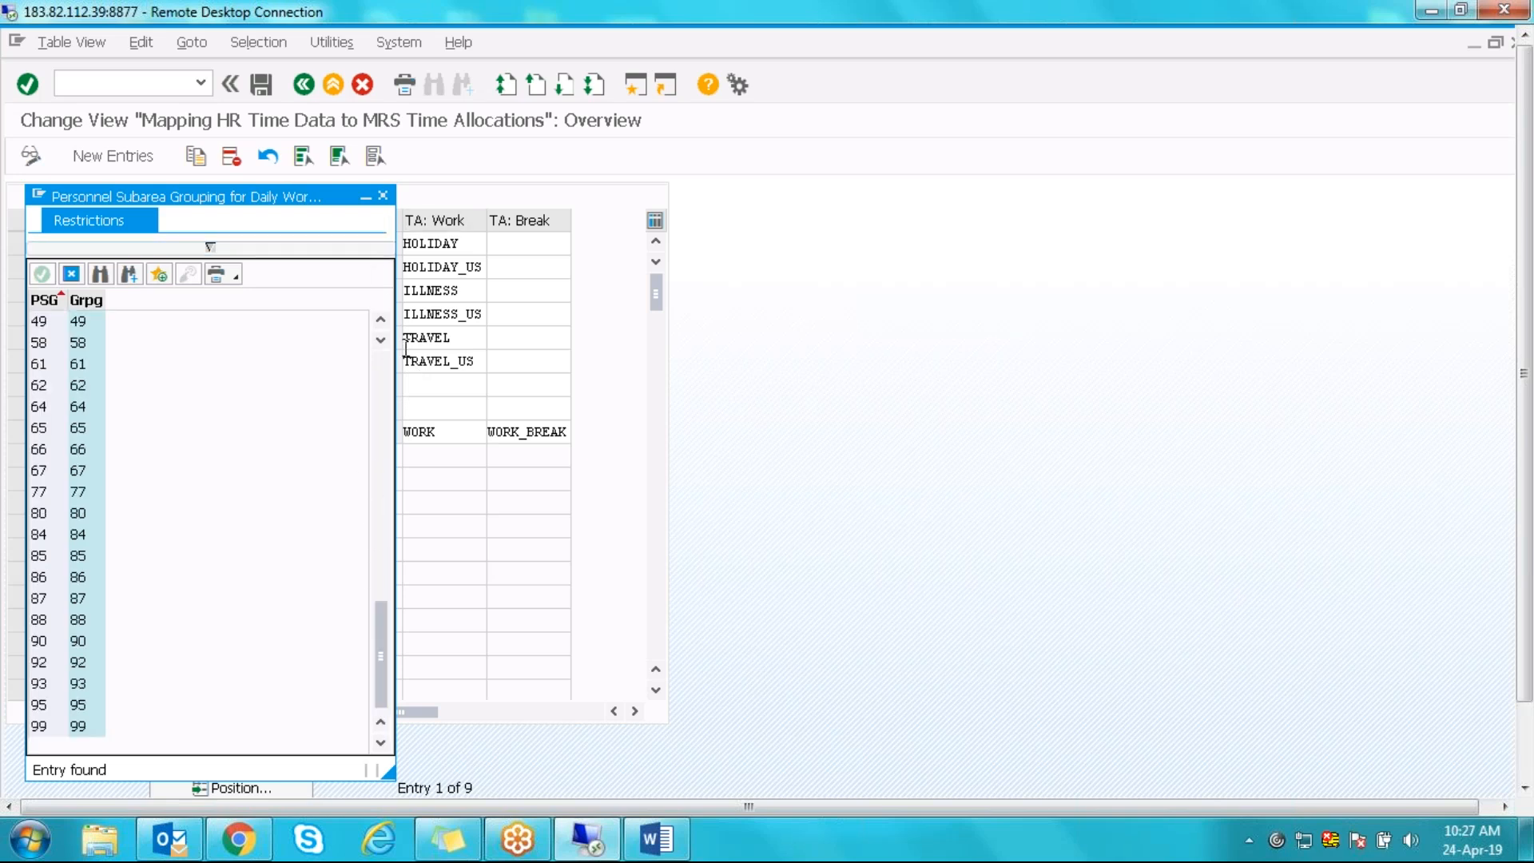
{"action": "double_click", "coordinate": [382, 320]}
{"action": "double_click", "coordinate": [384, 319]}
{"action": "double_click", "coordinate": [383, 320]}
{"action": "double_click", "coordinate": [384, 320]}
{"action": "left_click", "coordinate": [80, 322]}
{"action": "left_click_drag", "start_coordinate": [80, 195], "coordinate": [818, 134]}
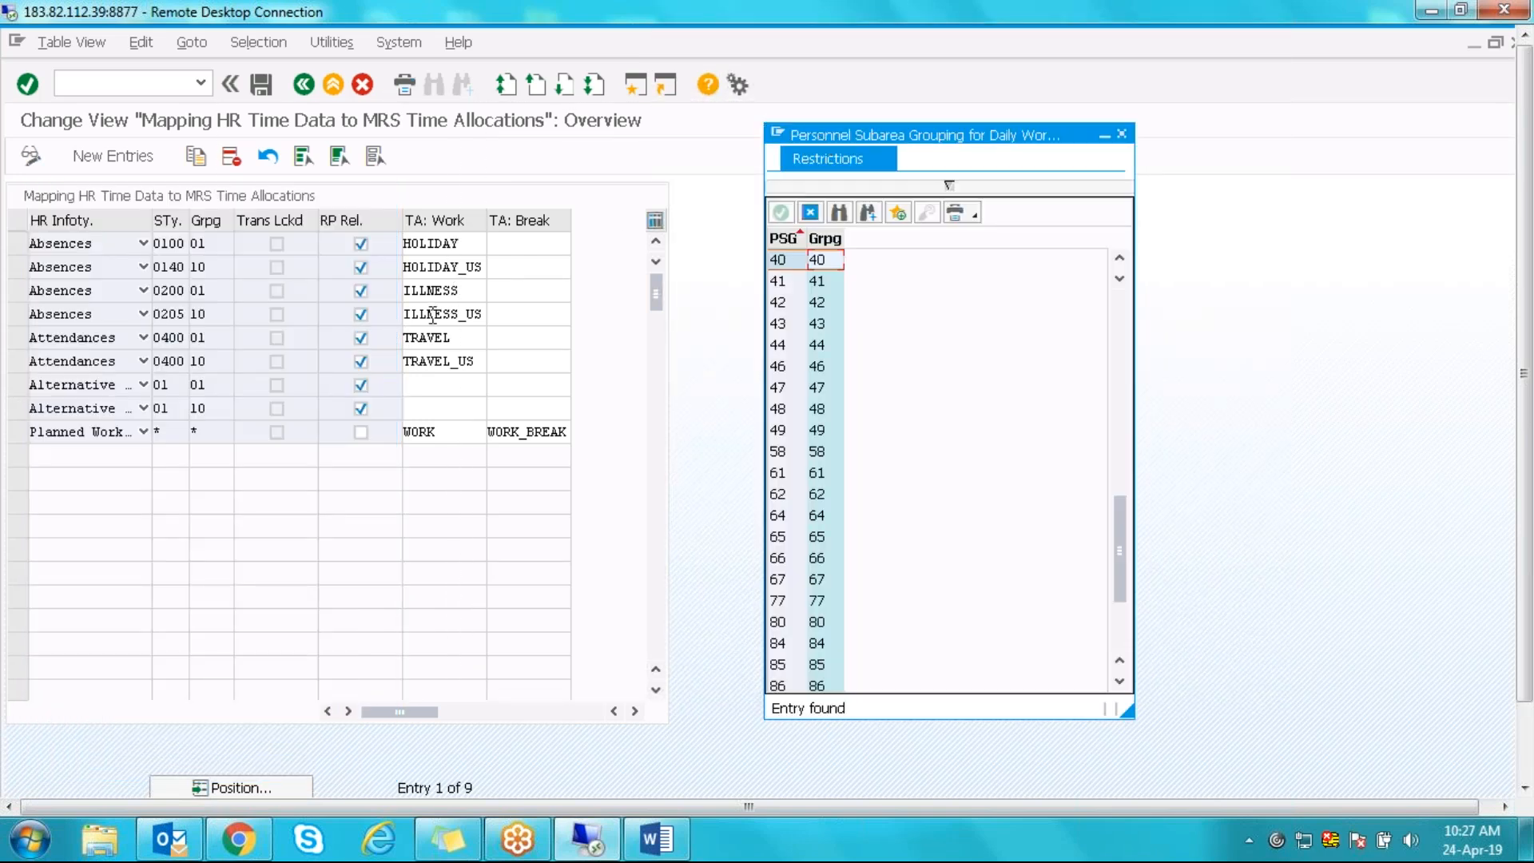
{"action": "left_click", "coordinate": [810, 212]}
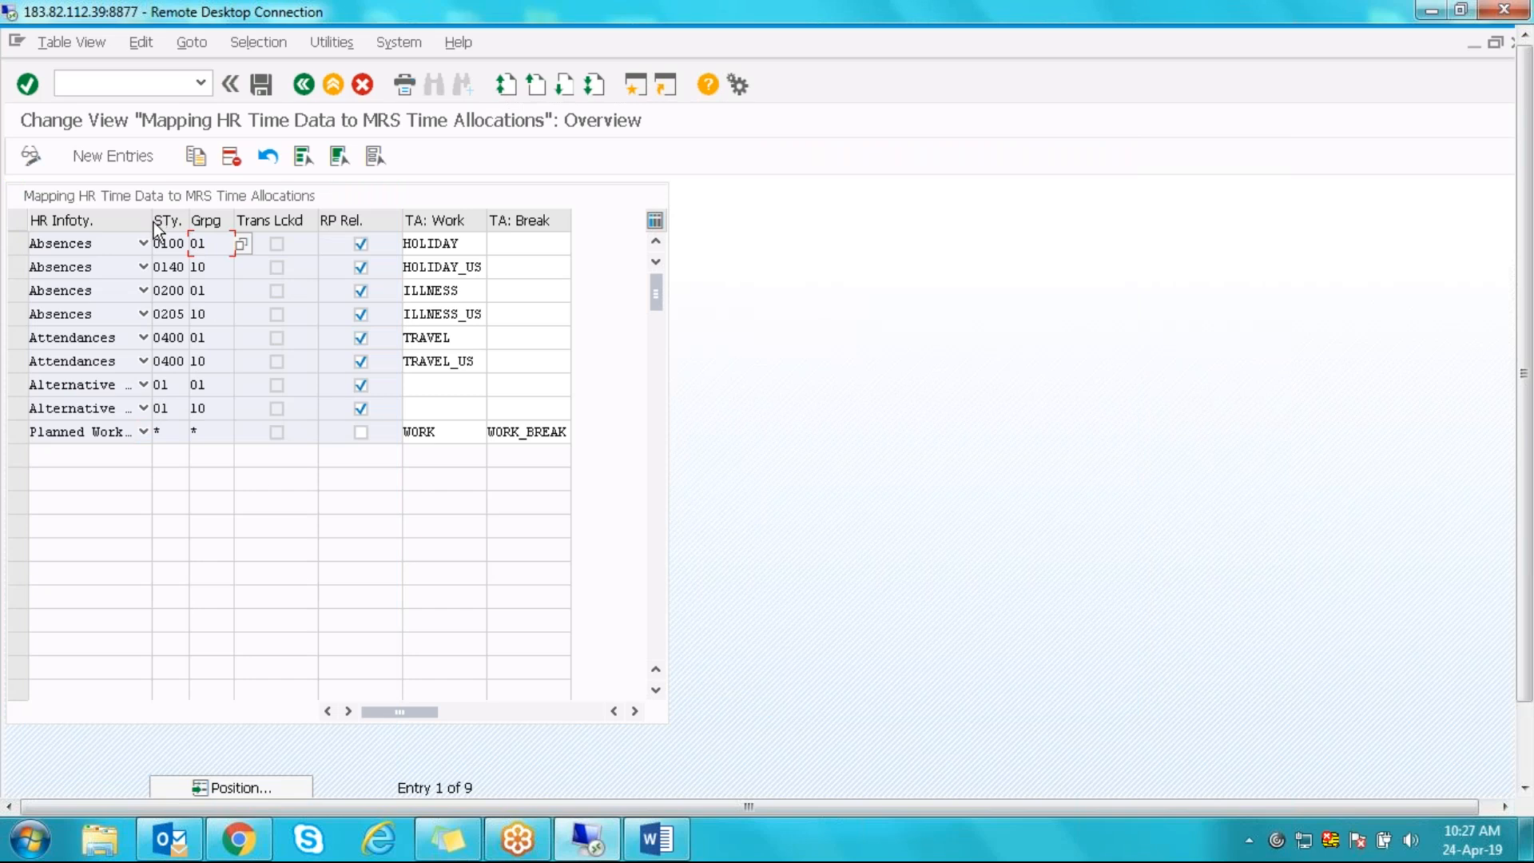
{"action": "left_click", "coordinate": [166, 336]}
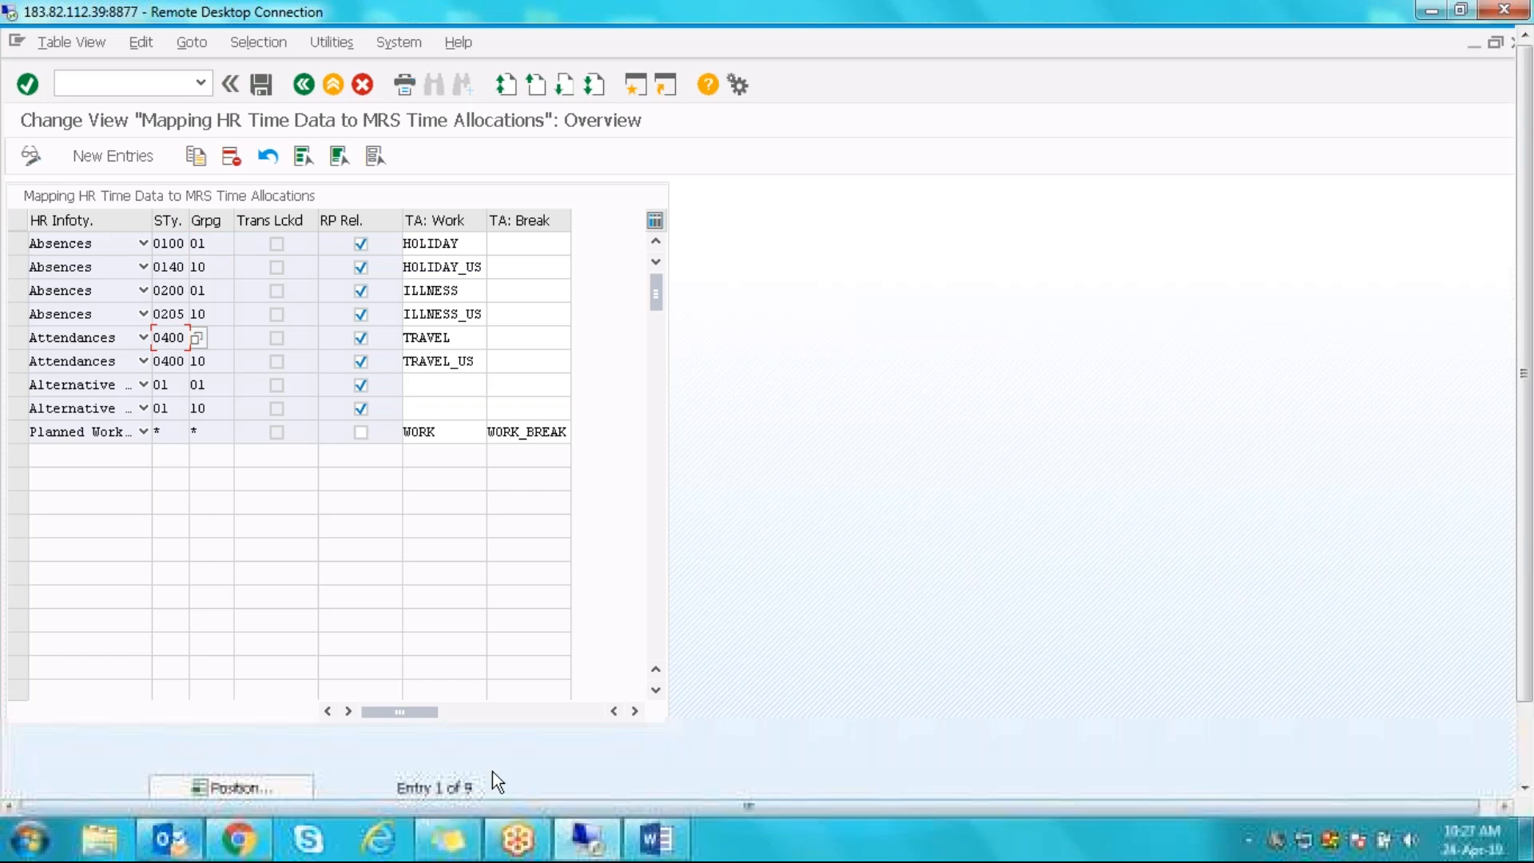
- Switch to the Resource Planning board and exit it
{"action": "left_click_drag", "start_coordinate": [1525, 495], "coordinate": [1525, 571]}
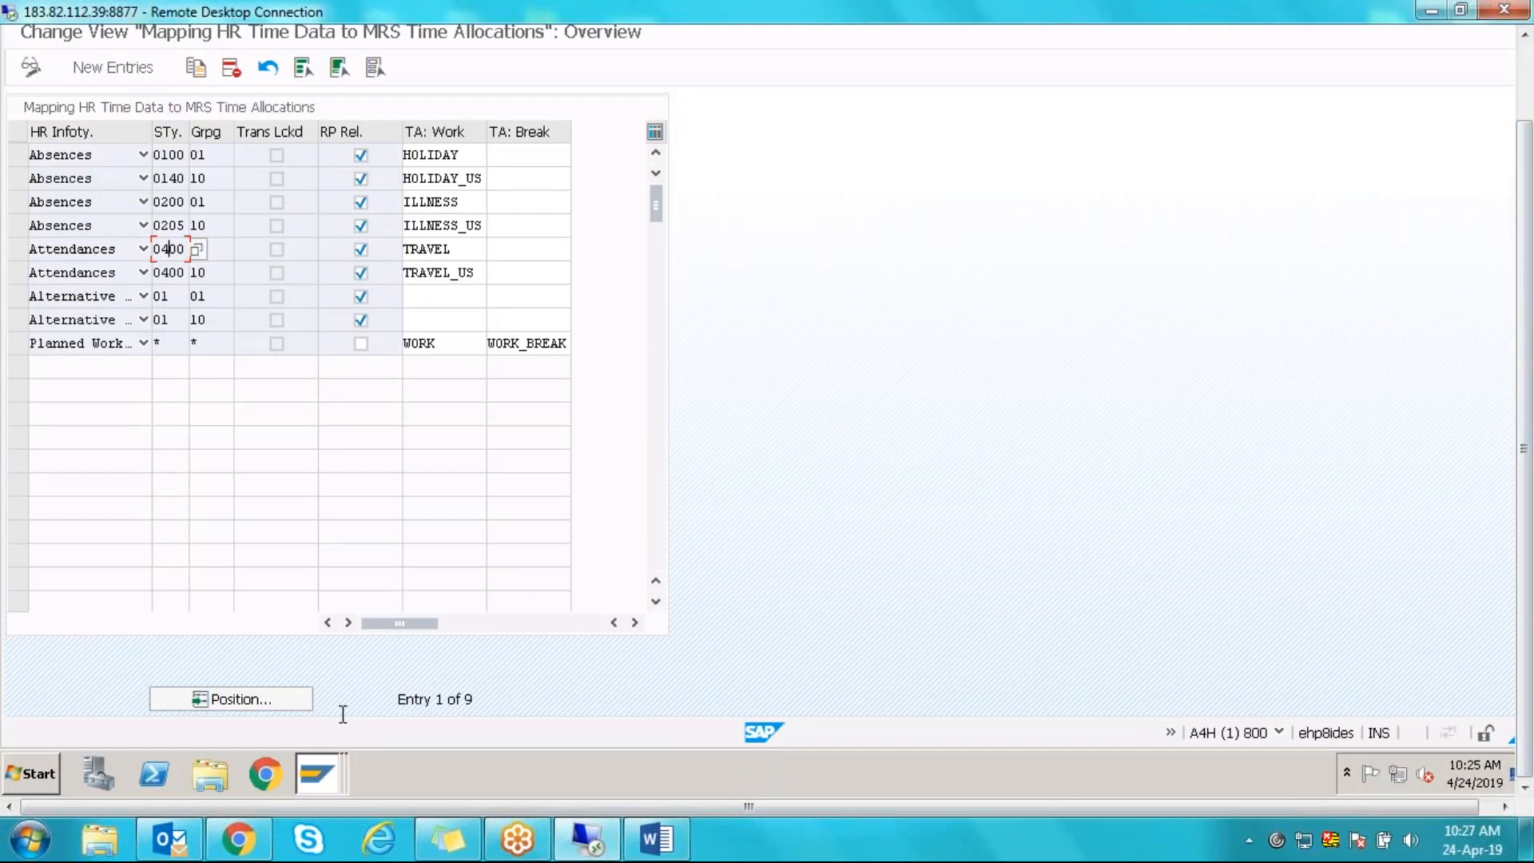
{"action": "left_click", "coordinate": [330, 783]}
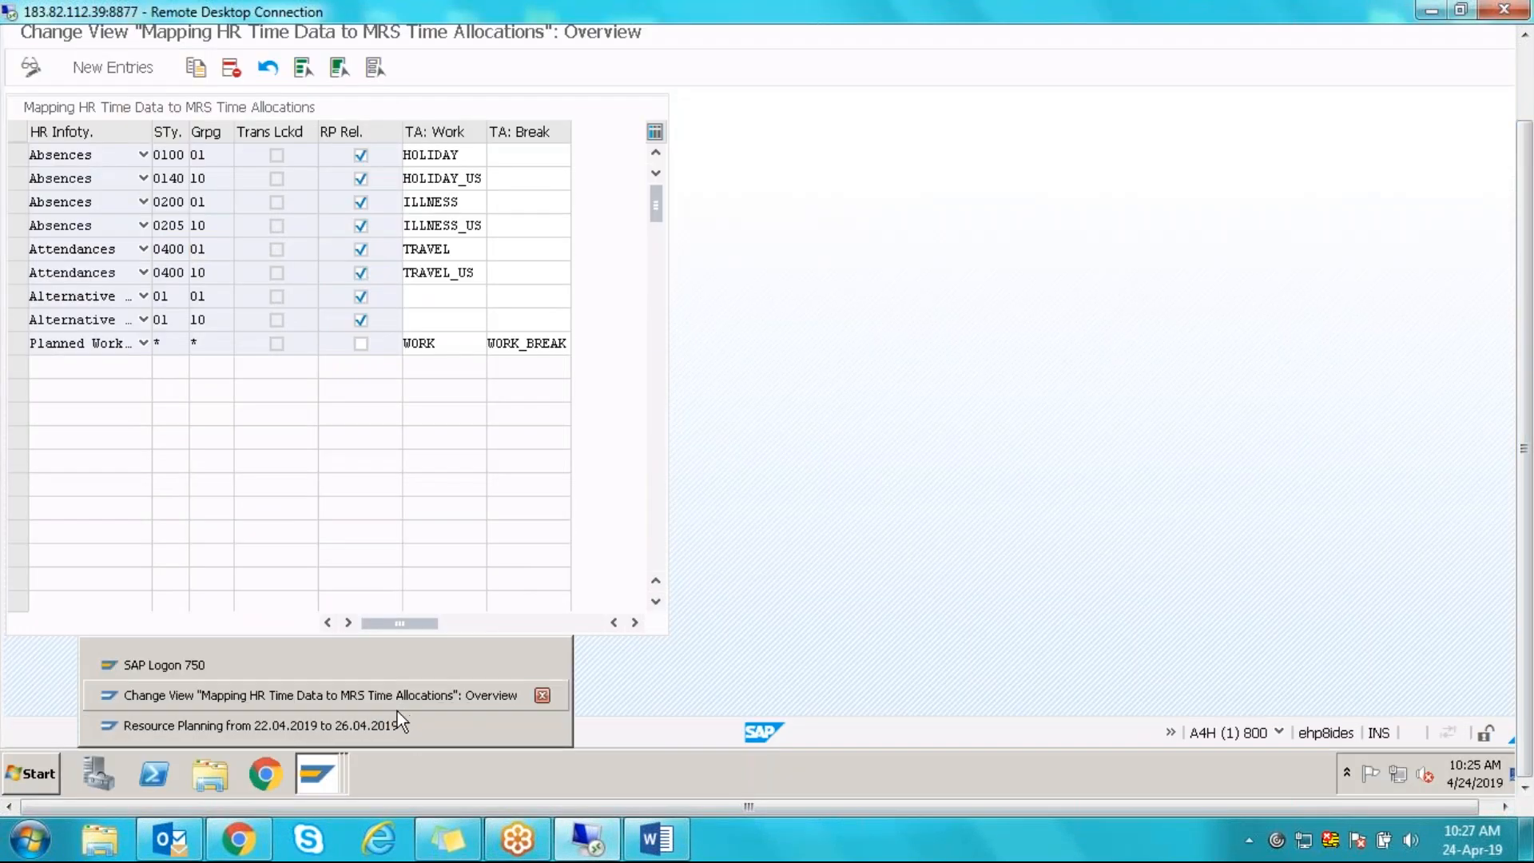
{"action": "left_click", "coordinate": [396, 725]}
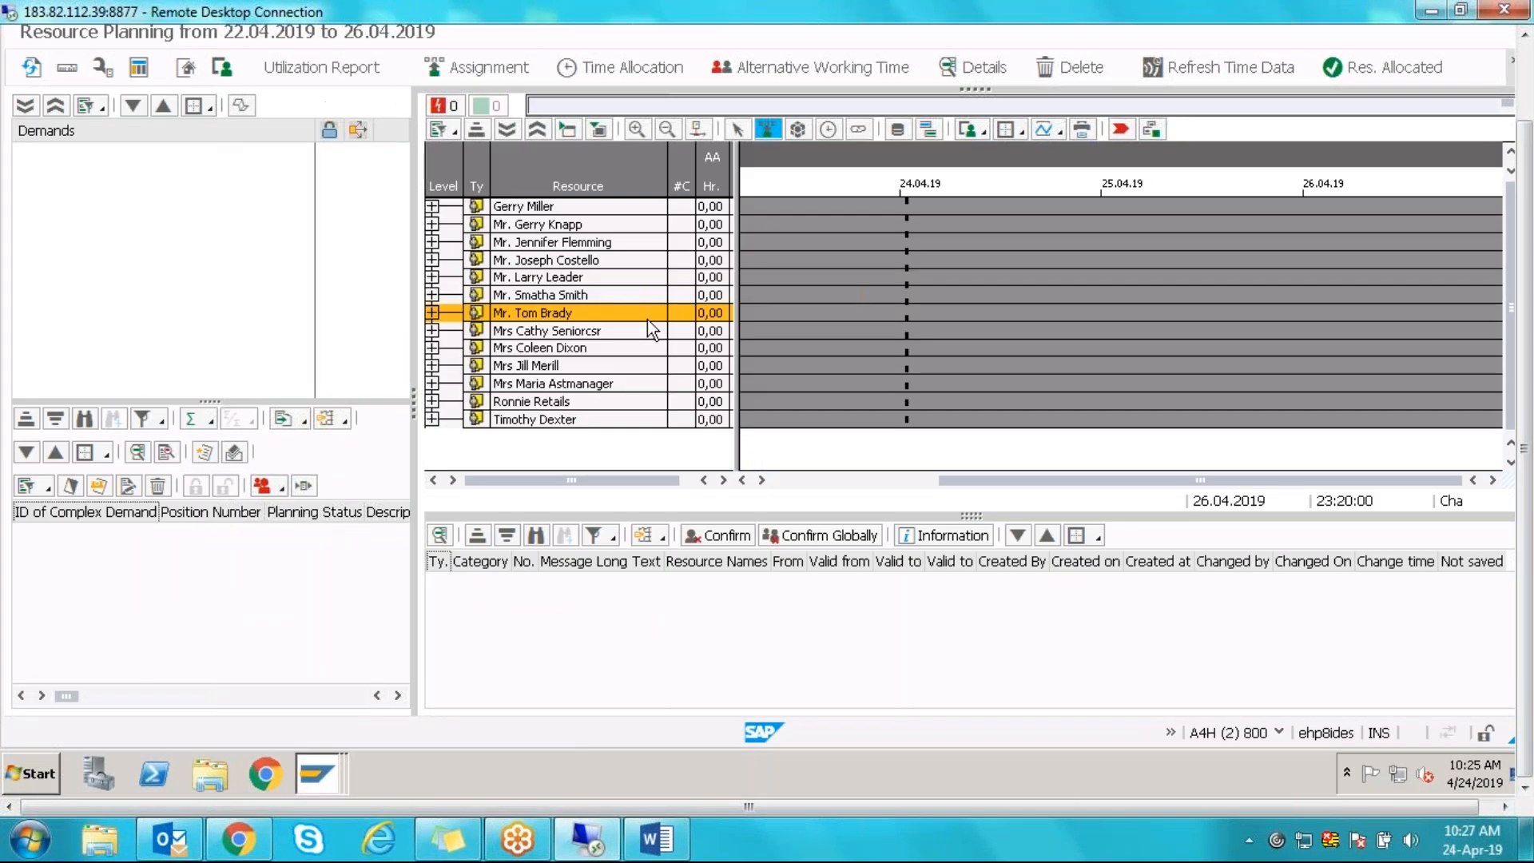
{"action": "key", "text": "F3"}
{"action": "key", "text": "F3"}
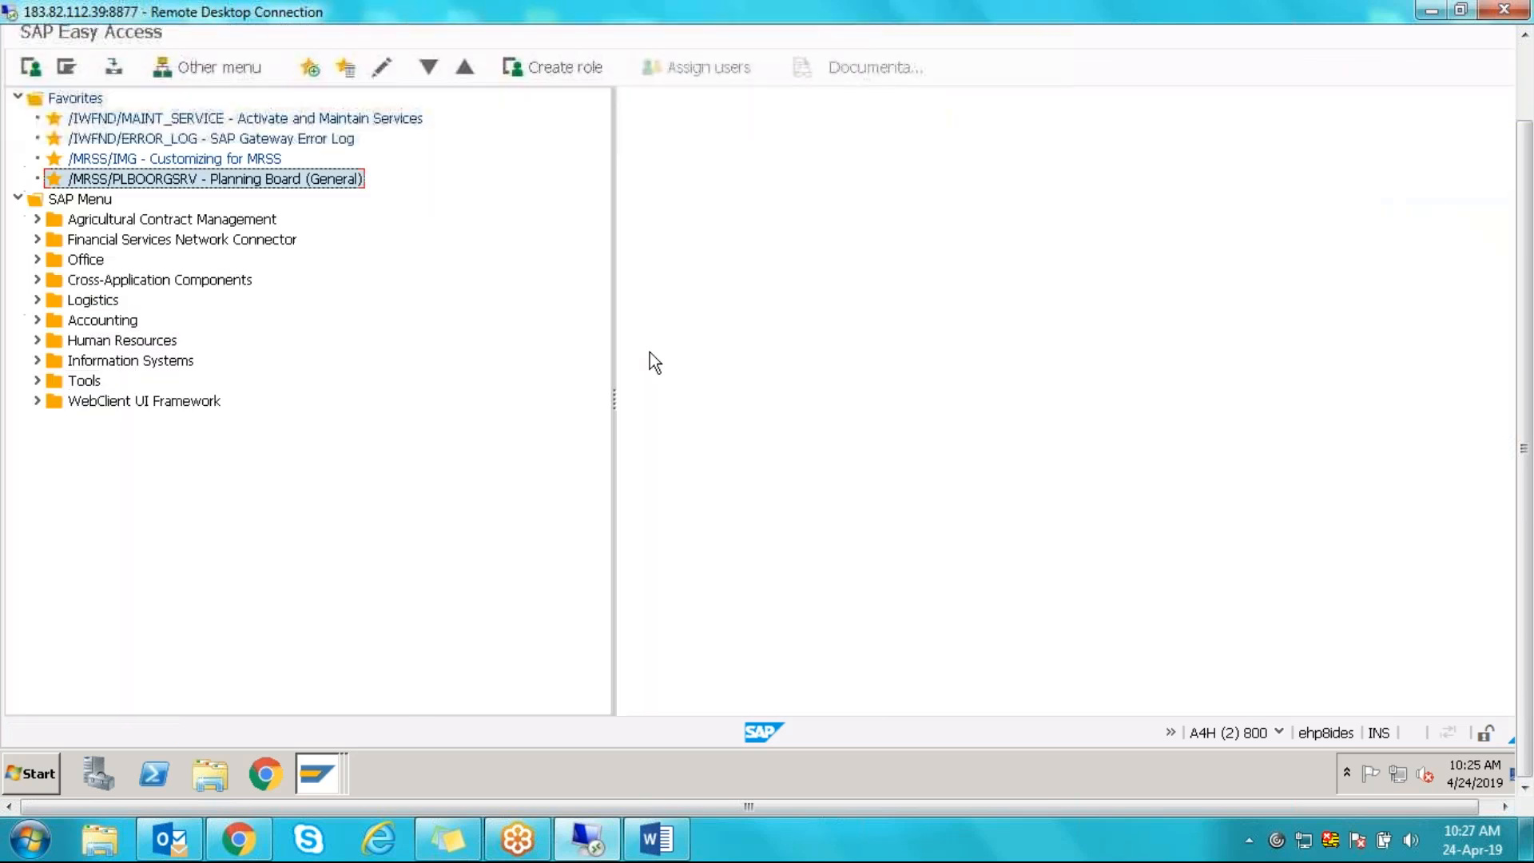
- Start transaction PA30 from SAP Easy Access to maintain HR master data
{"action": "left_click_drag", "start_coordinate": [1526, 256], "coordinate": [1526, 154]}
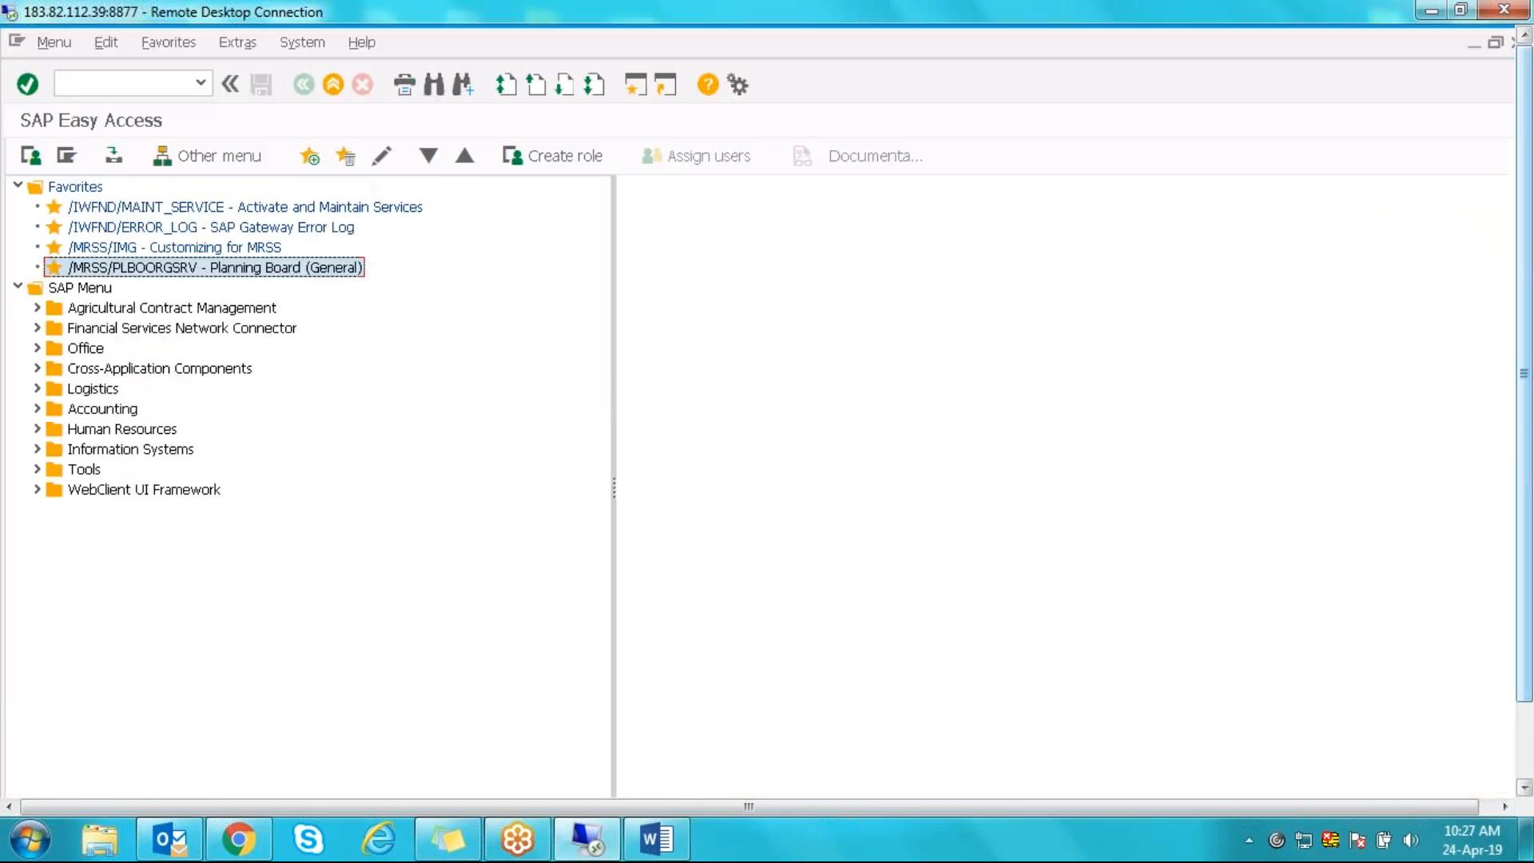
{"action": "left_click", "coordinate": [125, 84]}
{"action": "type", "text": "PA"}
{"action": "type", "text": "30"}
{"action": "key", "text": "Return"}
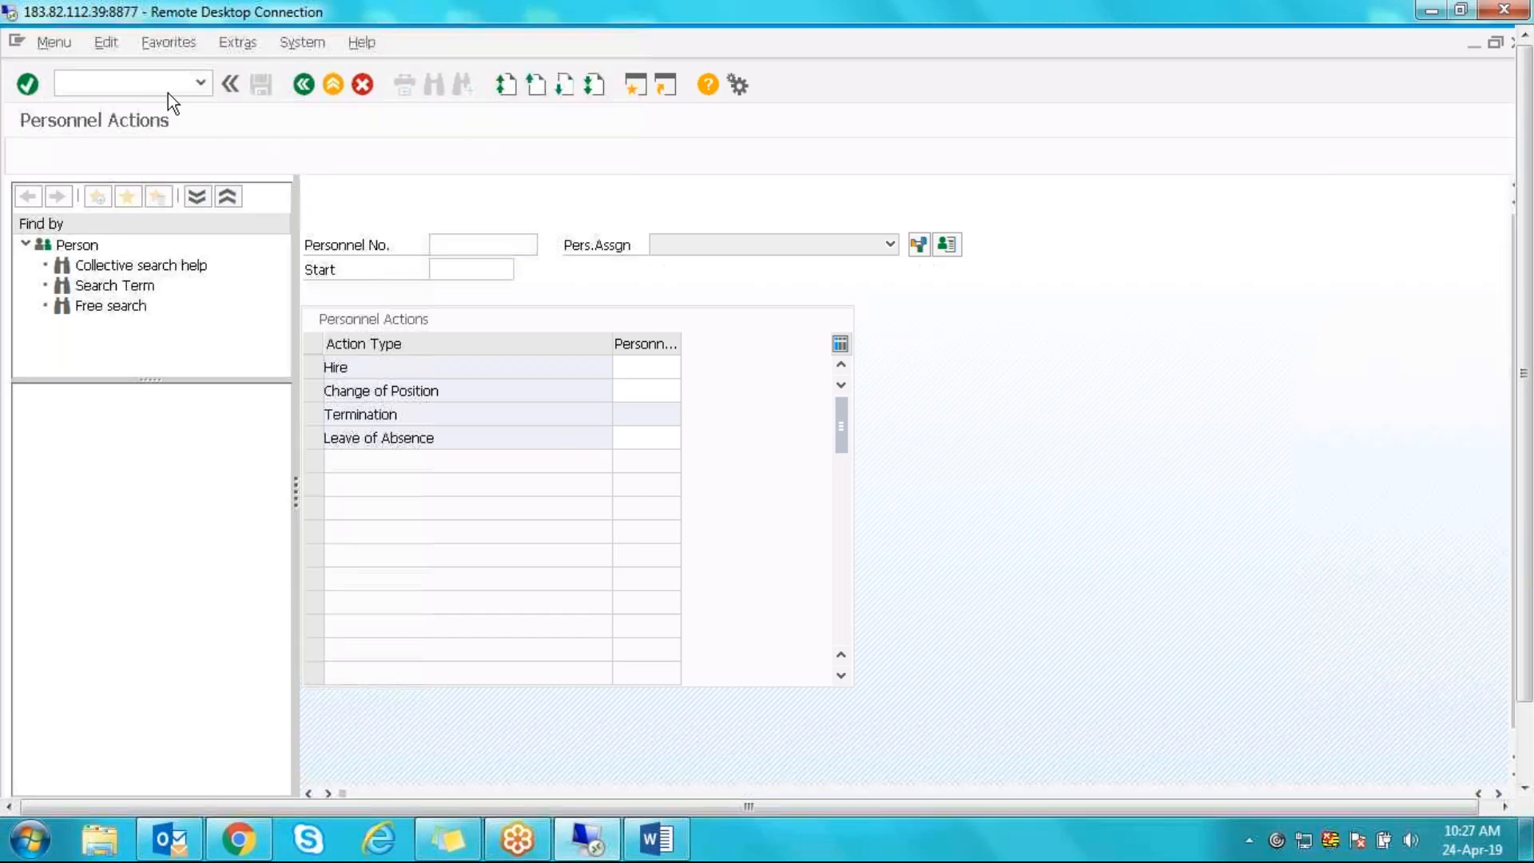
{"action": "left_click", "coordinate": [132, 86]}
{"action": "type", "text": "PA30"}
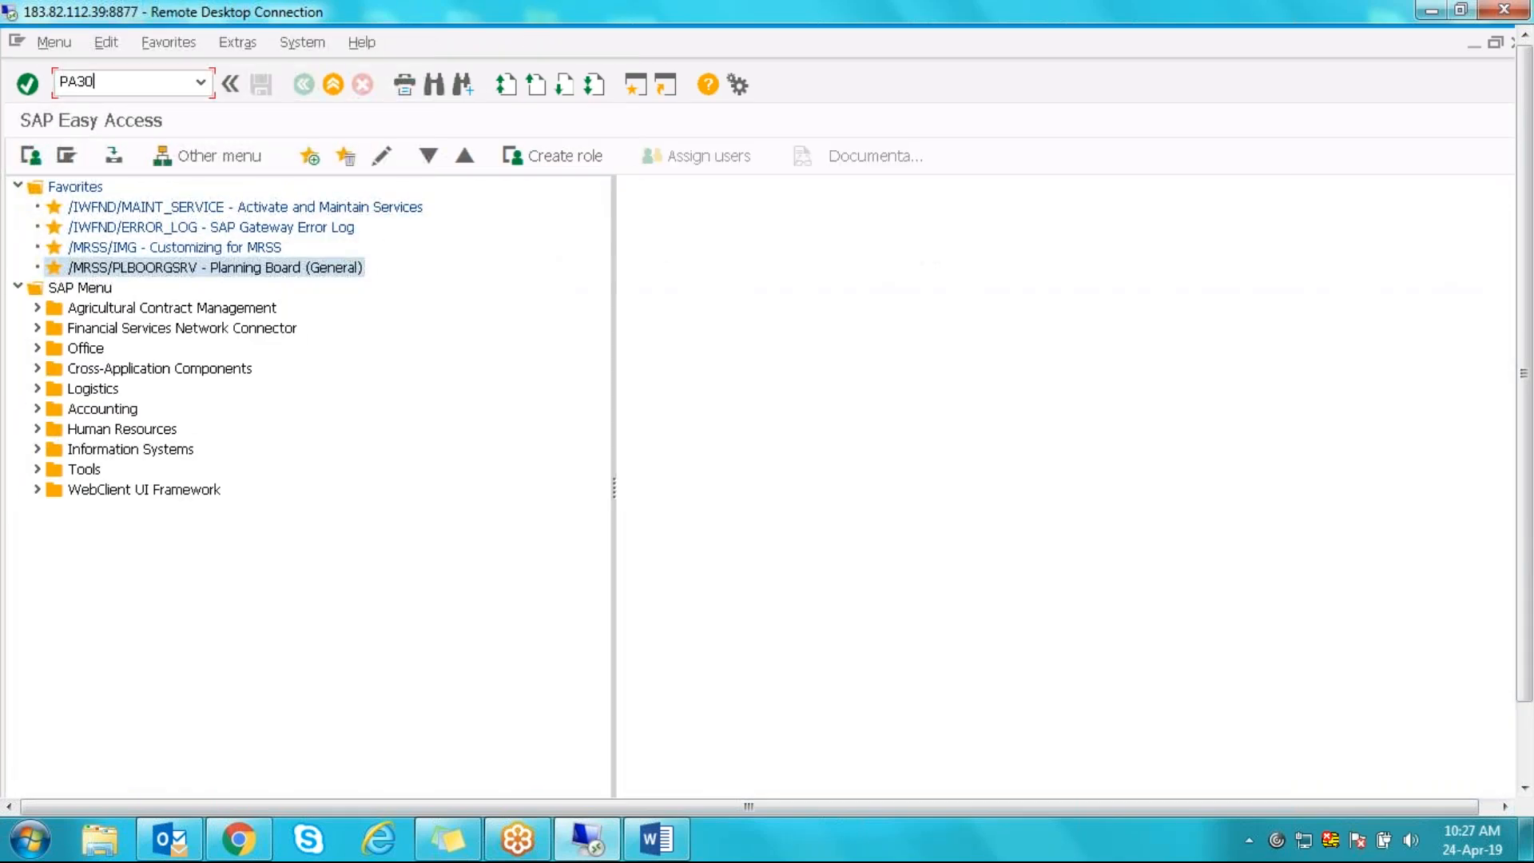
{"action": "key", "text": "Return"}
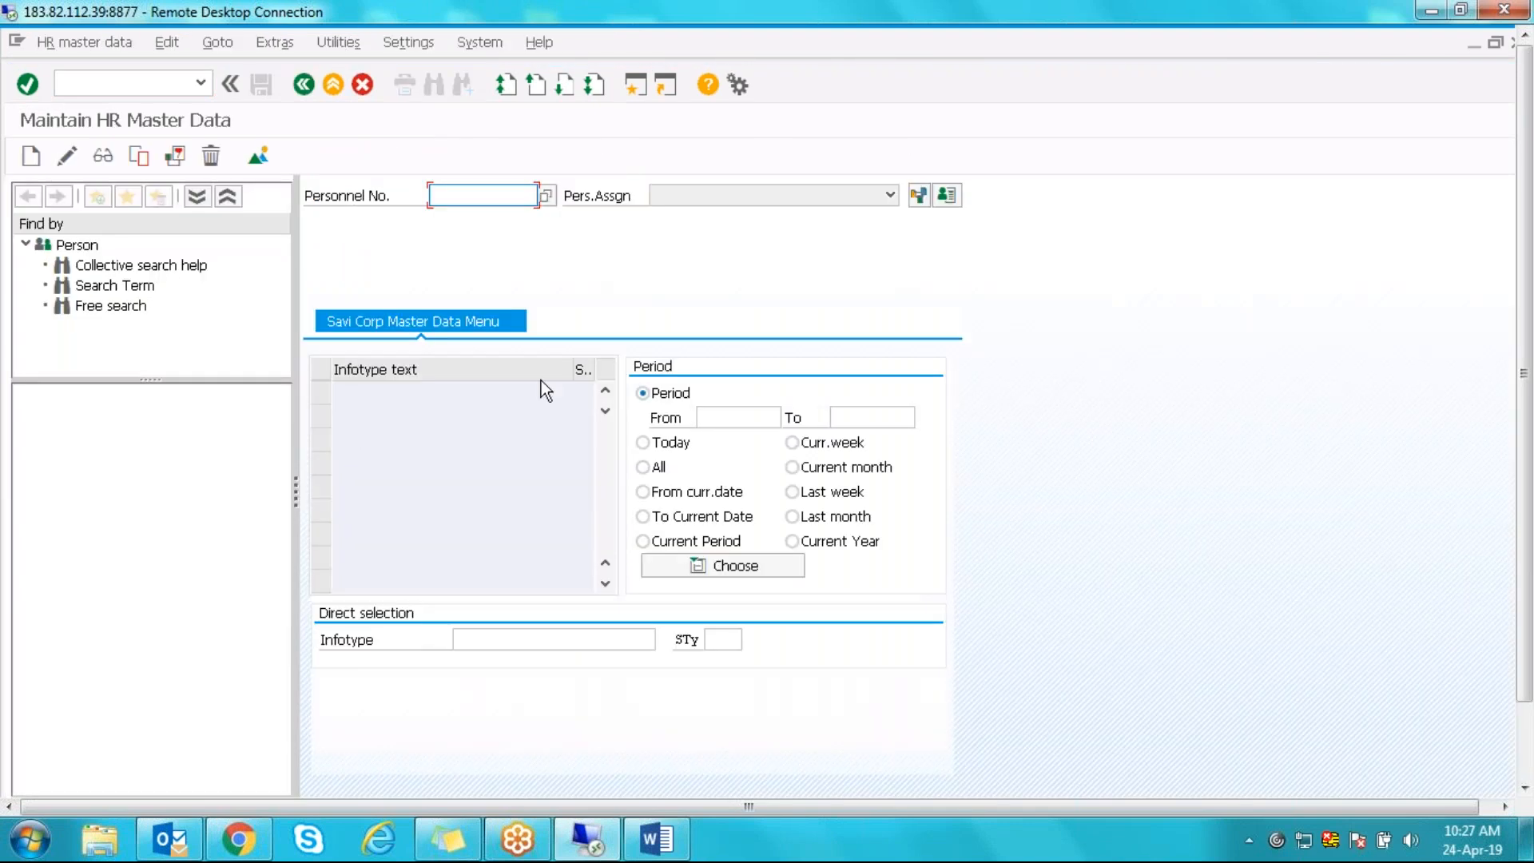
- Try infotype 2001 in PA30, then open and close the Personnel No. search help
{"action": "left_click", "coordinate": [525, 638]}
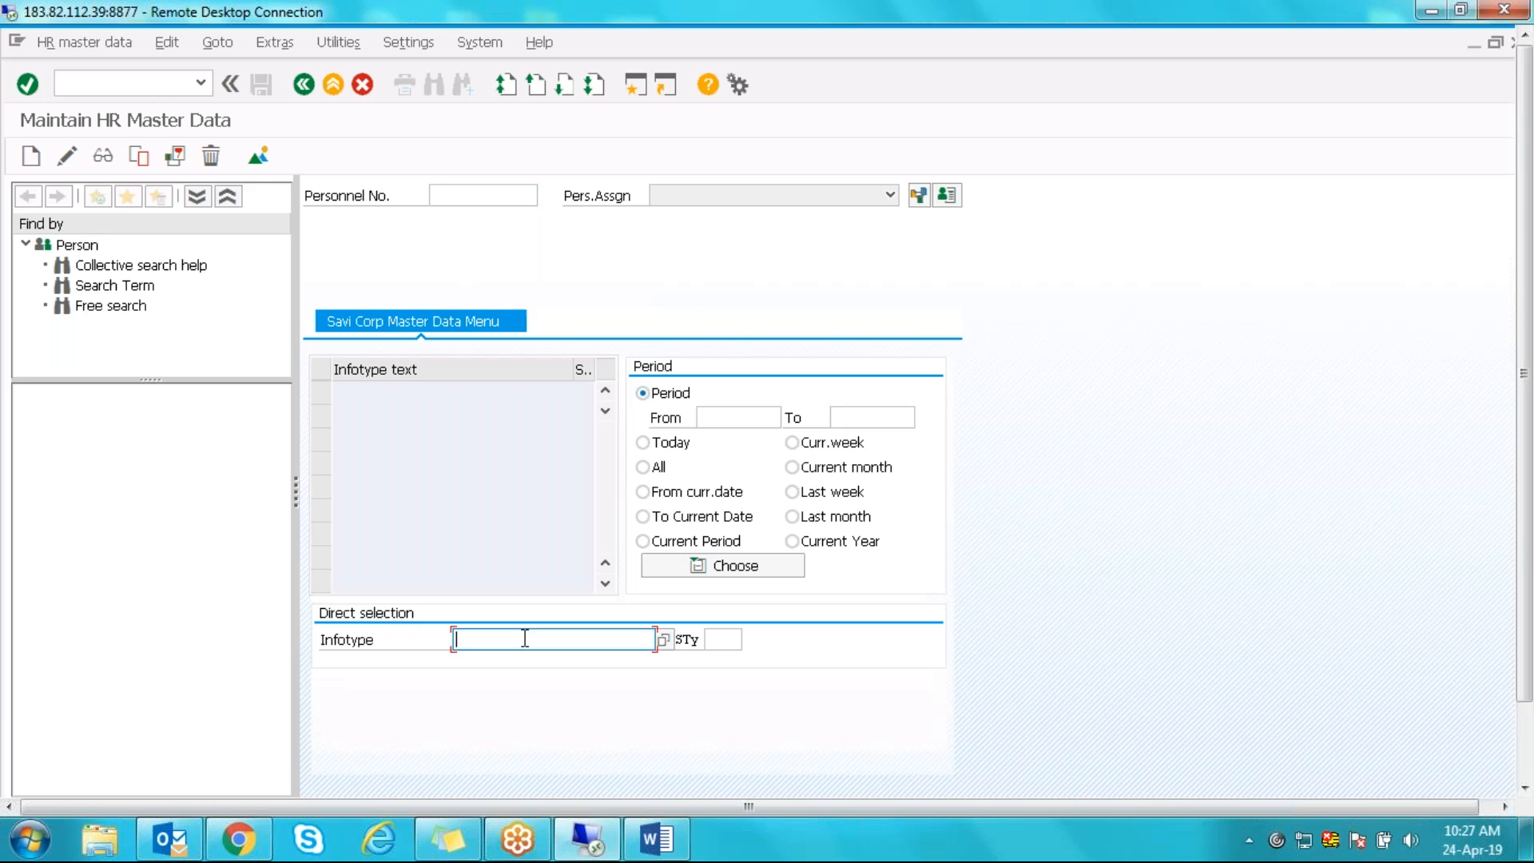
{"action": "type", "text": "2001"}
{"action": "key", "text": "Return"}
{"action": "left_click", "coordinate": [525, 639]}
{"action": "left_click", "coordinate": [462, 196]}
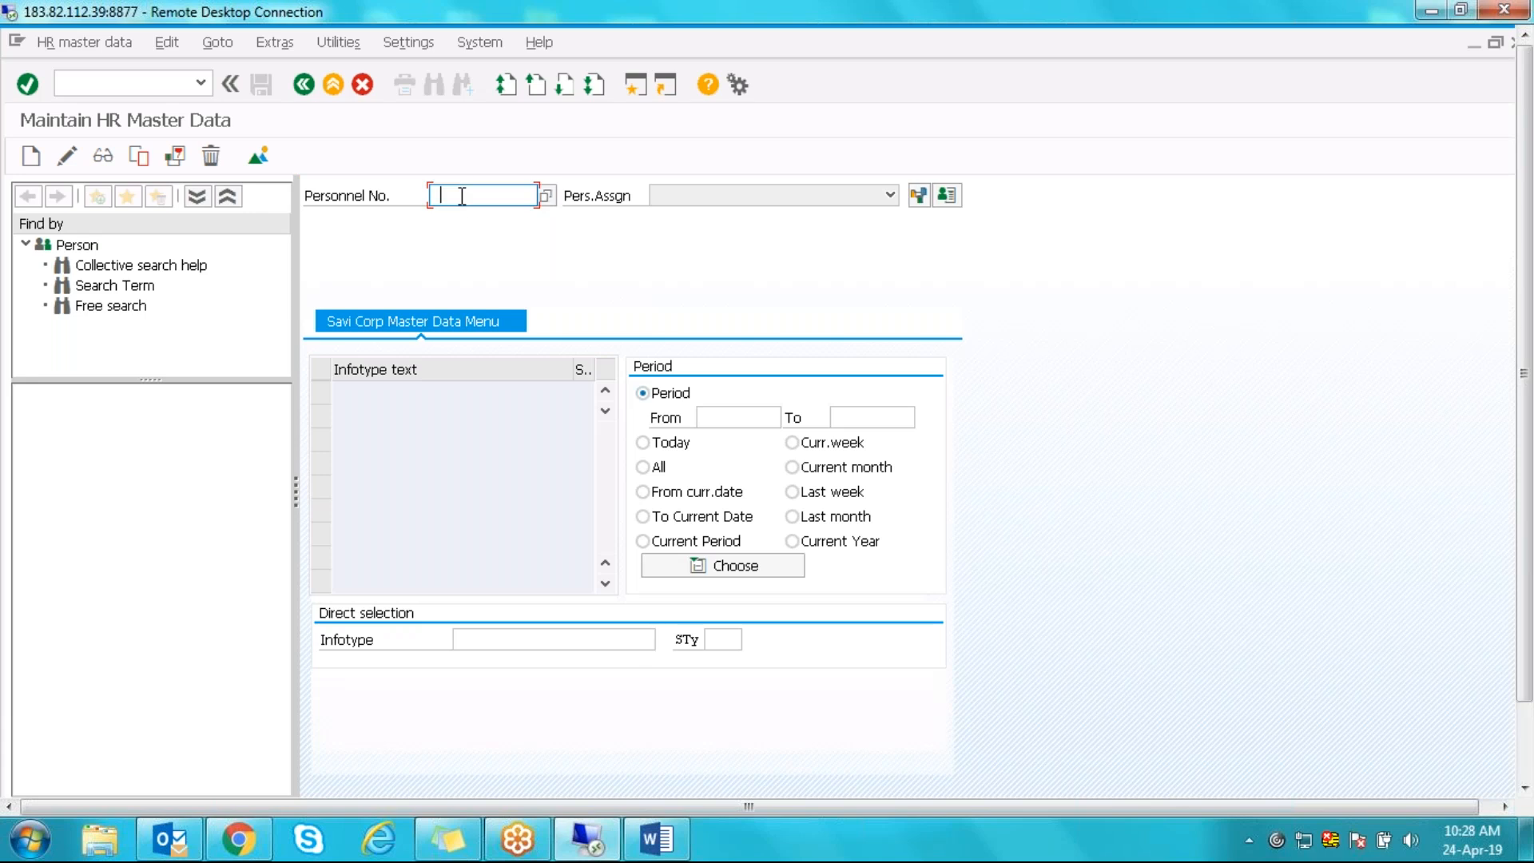
{"action": "key", "text": "F4"}
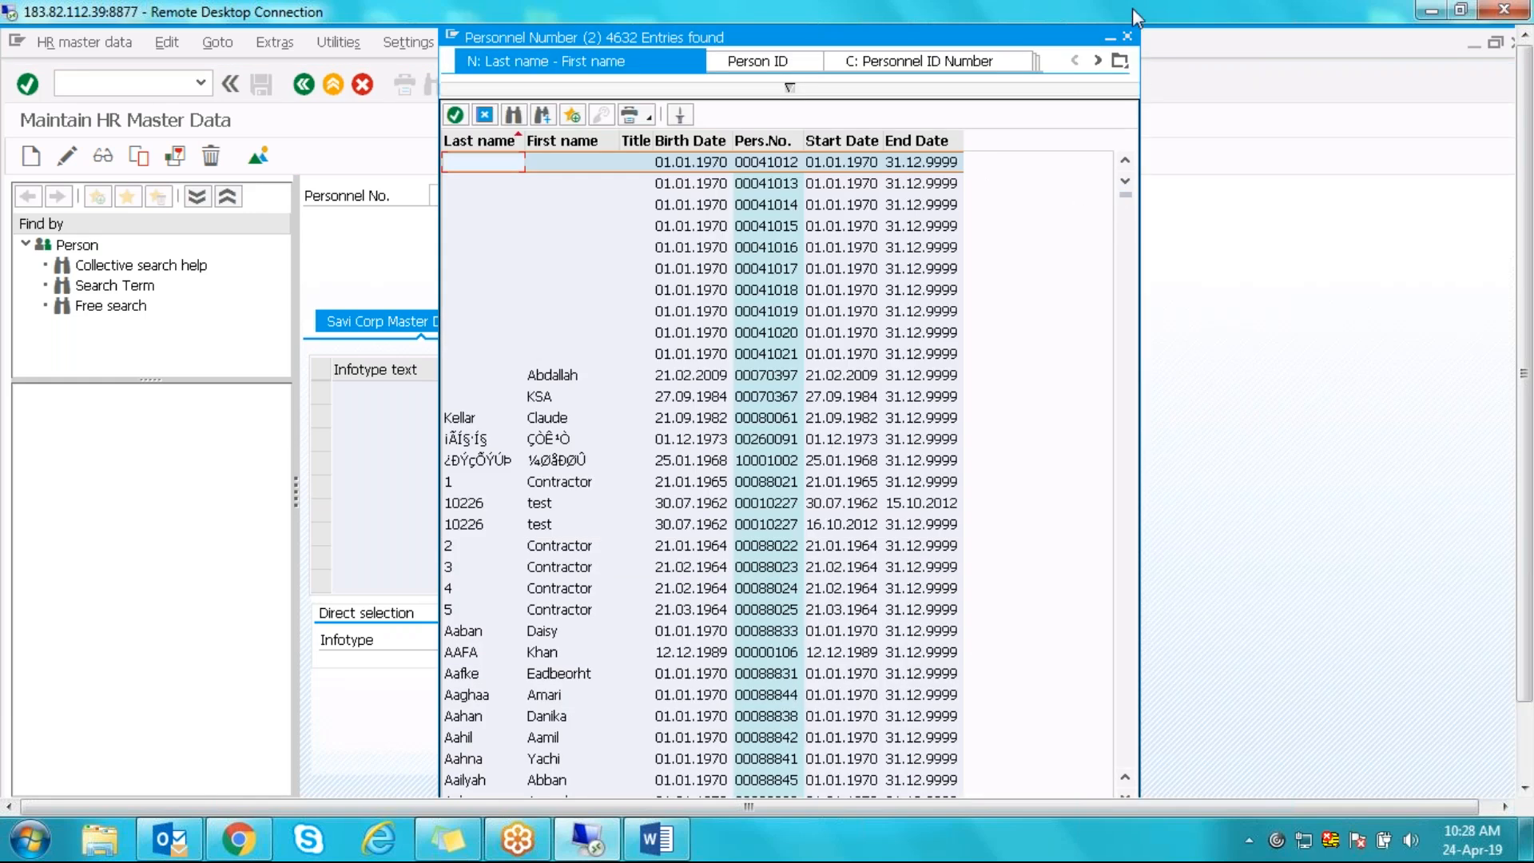
{"action": "left_click", "coordinate": [1128, 36]}
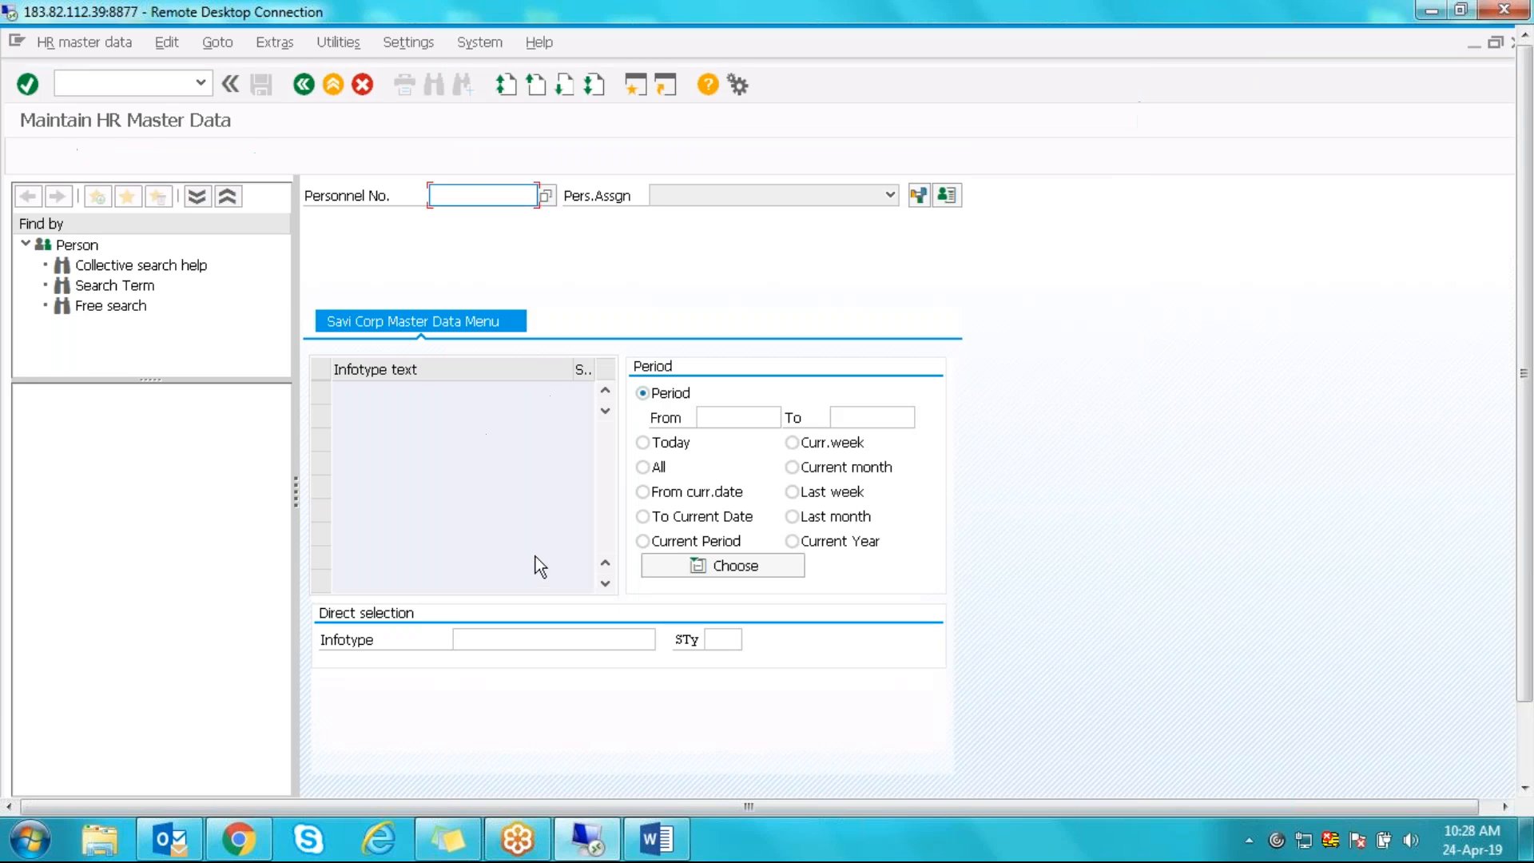
{"action": "left_click", "coordinate": [598, 644]}
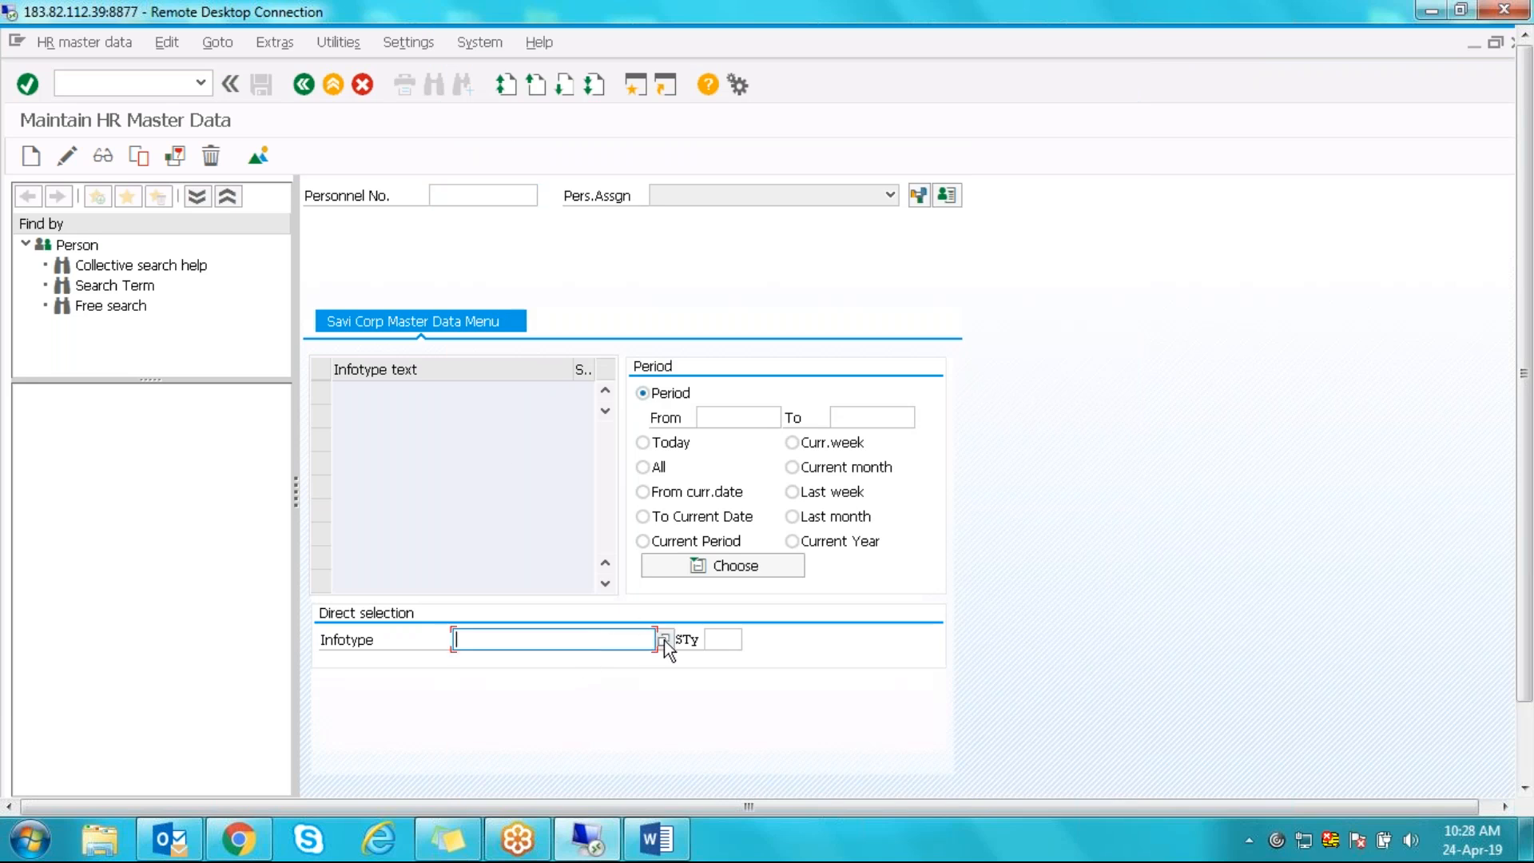
- Search the infotype list for 2001, then mark entries 2003, 2004 and 2002 Attendances
{"action": "left_click", "coordinate": [665, 641]}
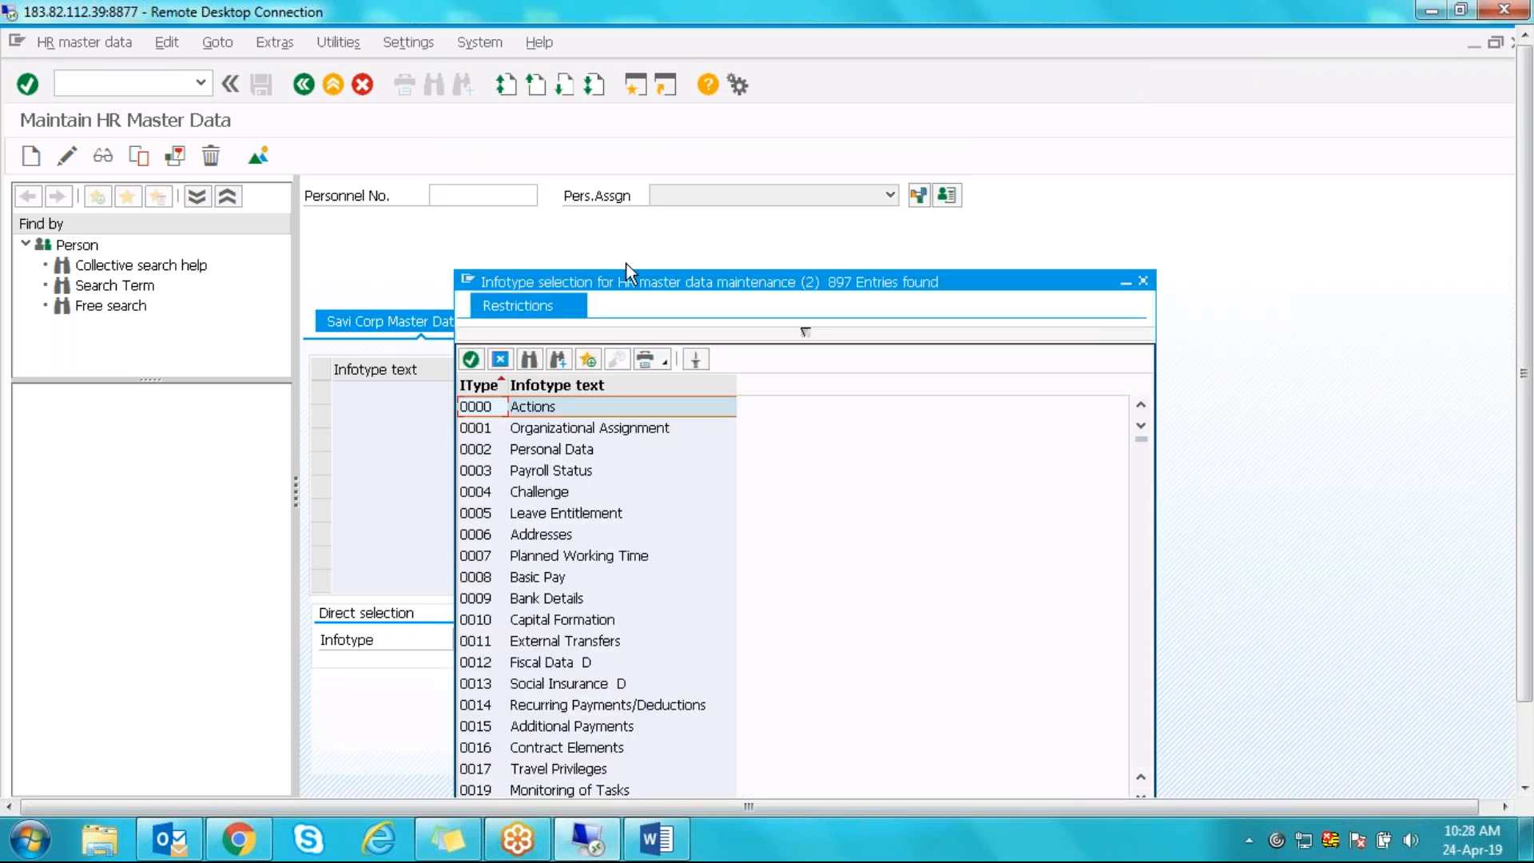
{"action": "left_click_drag", "start_coordinate": [680, 280], "coordinate": [982, 102]}
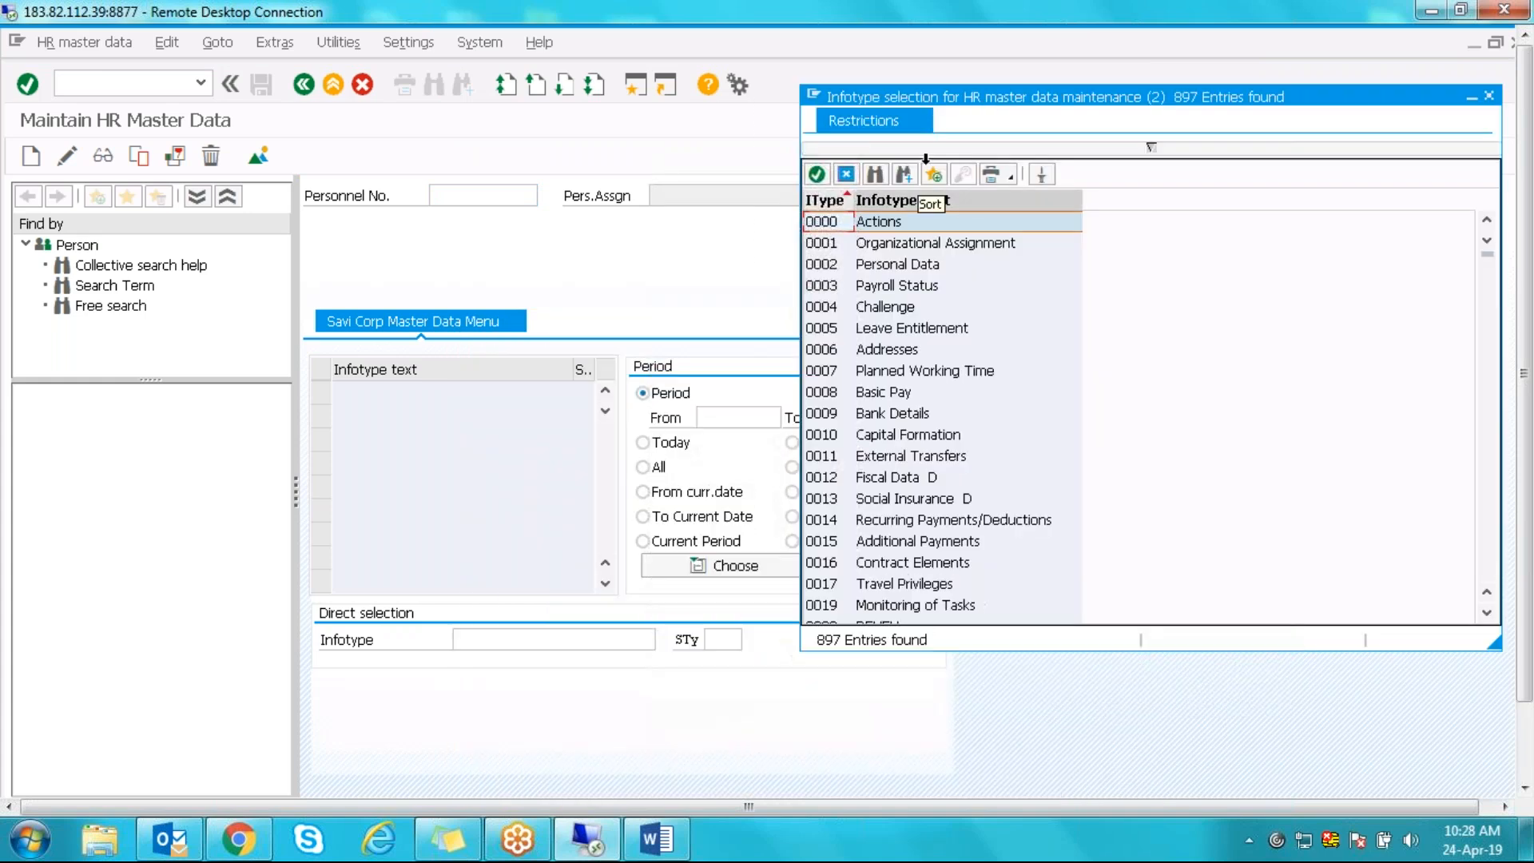
{"action": "left_click", "coordinate": [872, 177]}
{"action": "type", "text": "2"}
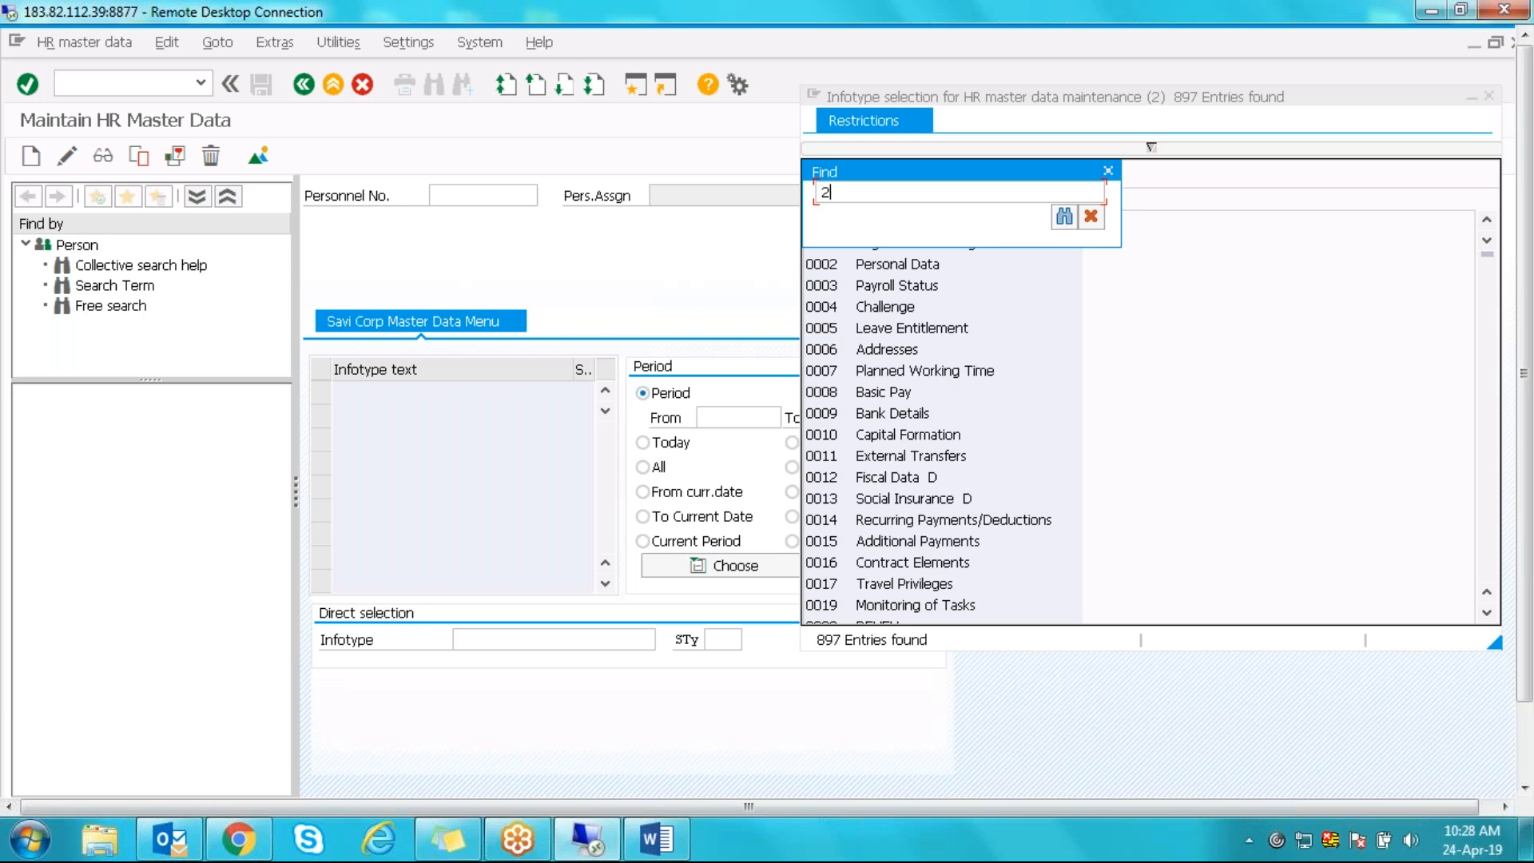
{"action": "type", "text": "001"}
{"action": "key", "text": "Return"}
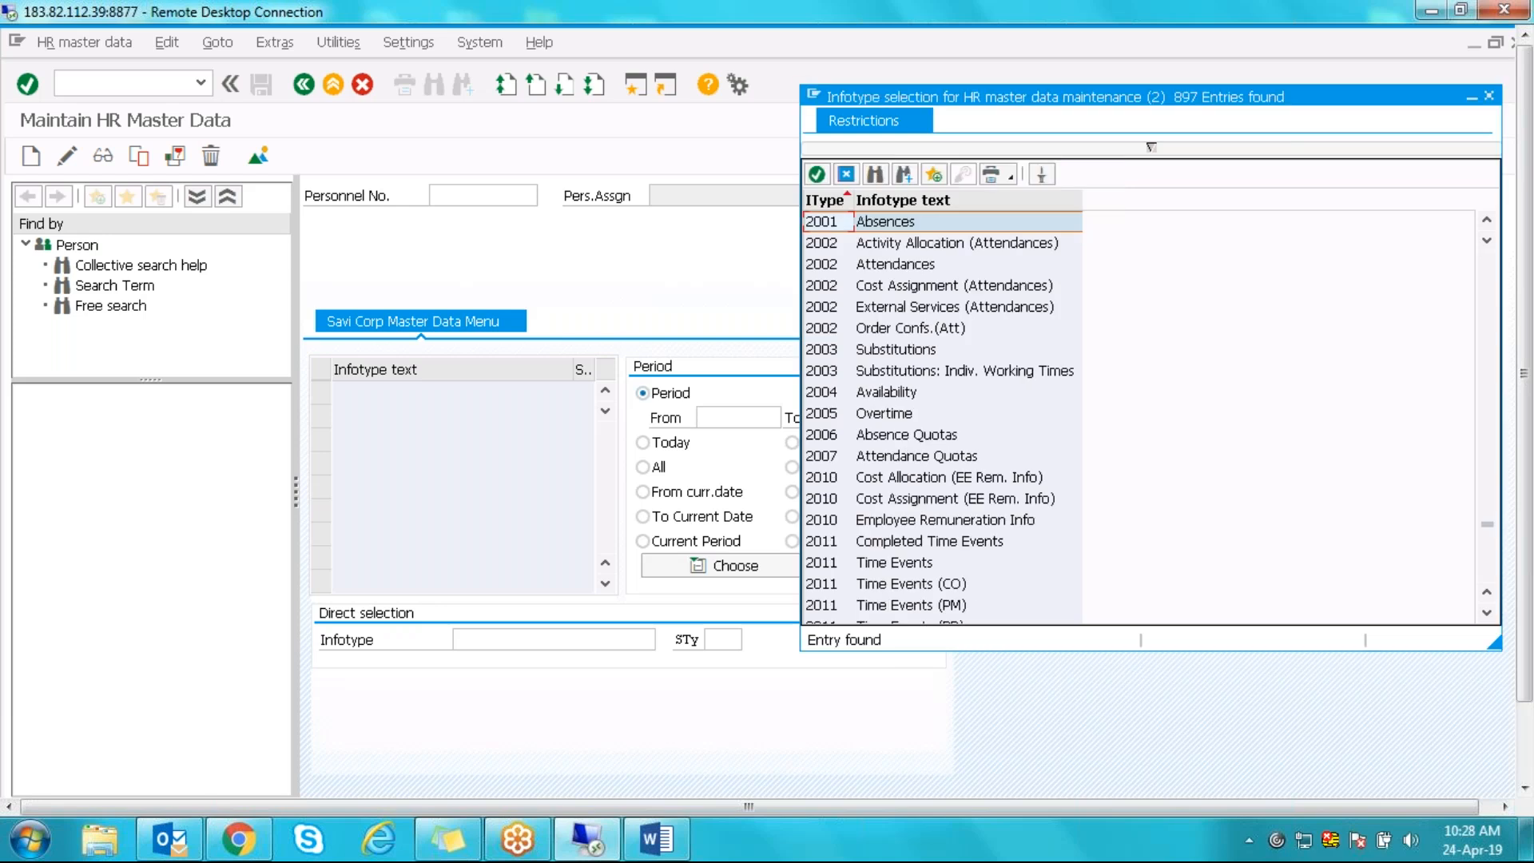
{"action": "left_click", "coordinate": [853, 352]}
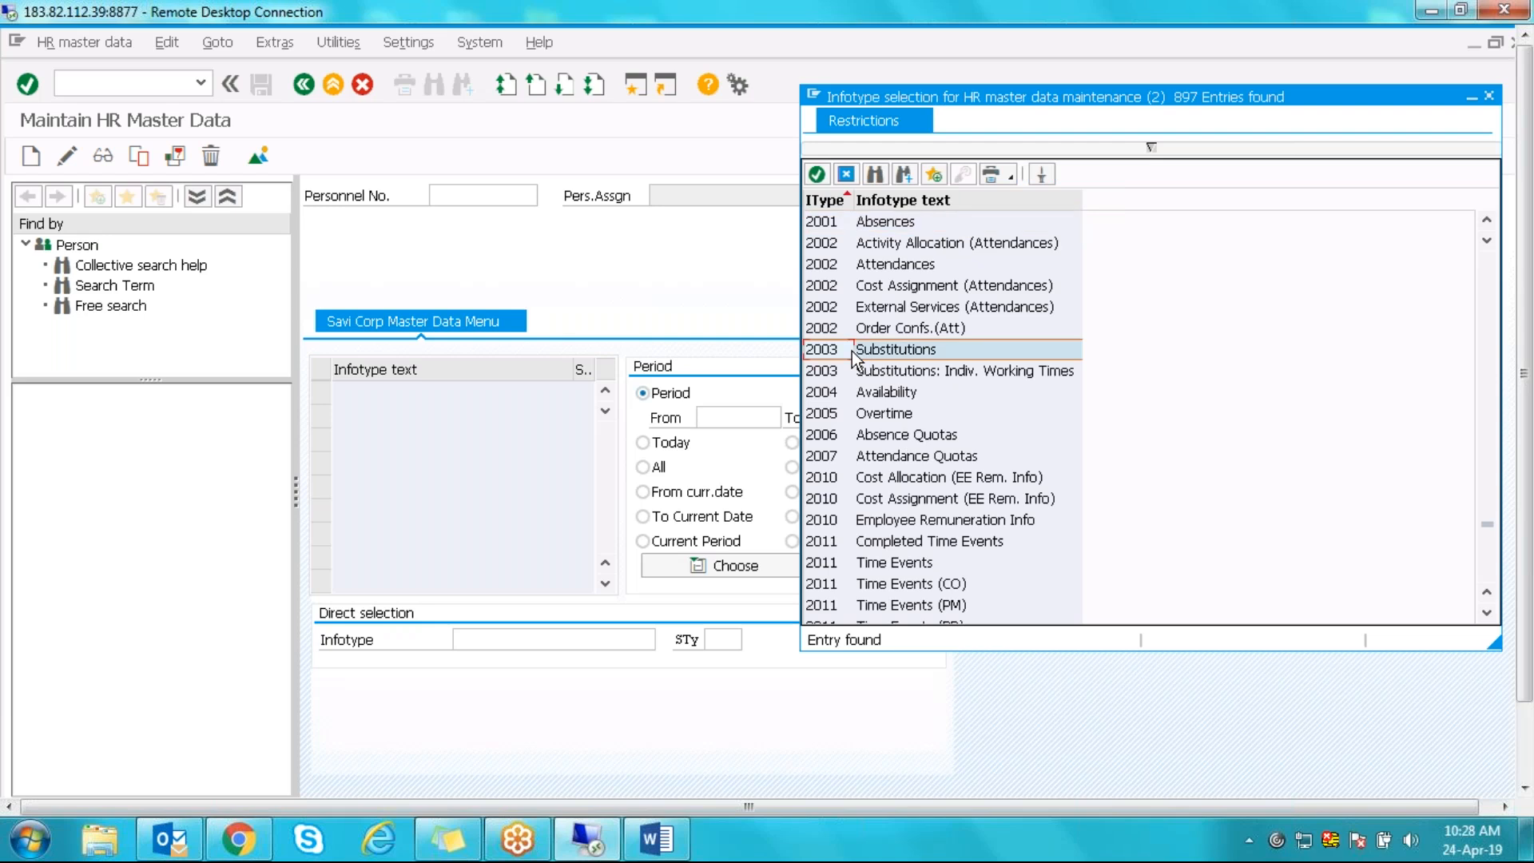
{"action": "left_click", "coordinate": [833, 392]}
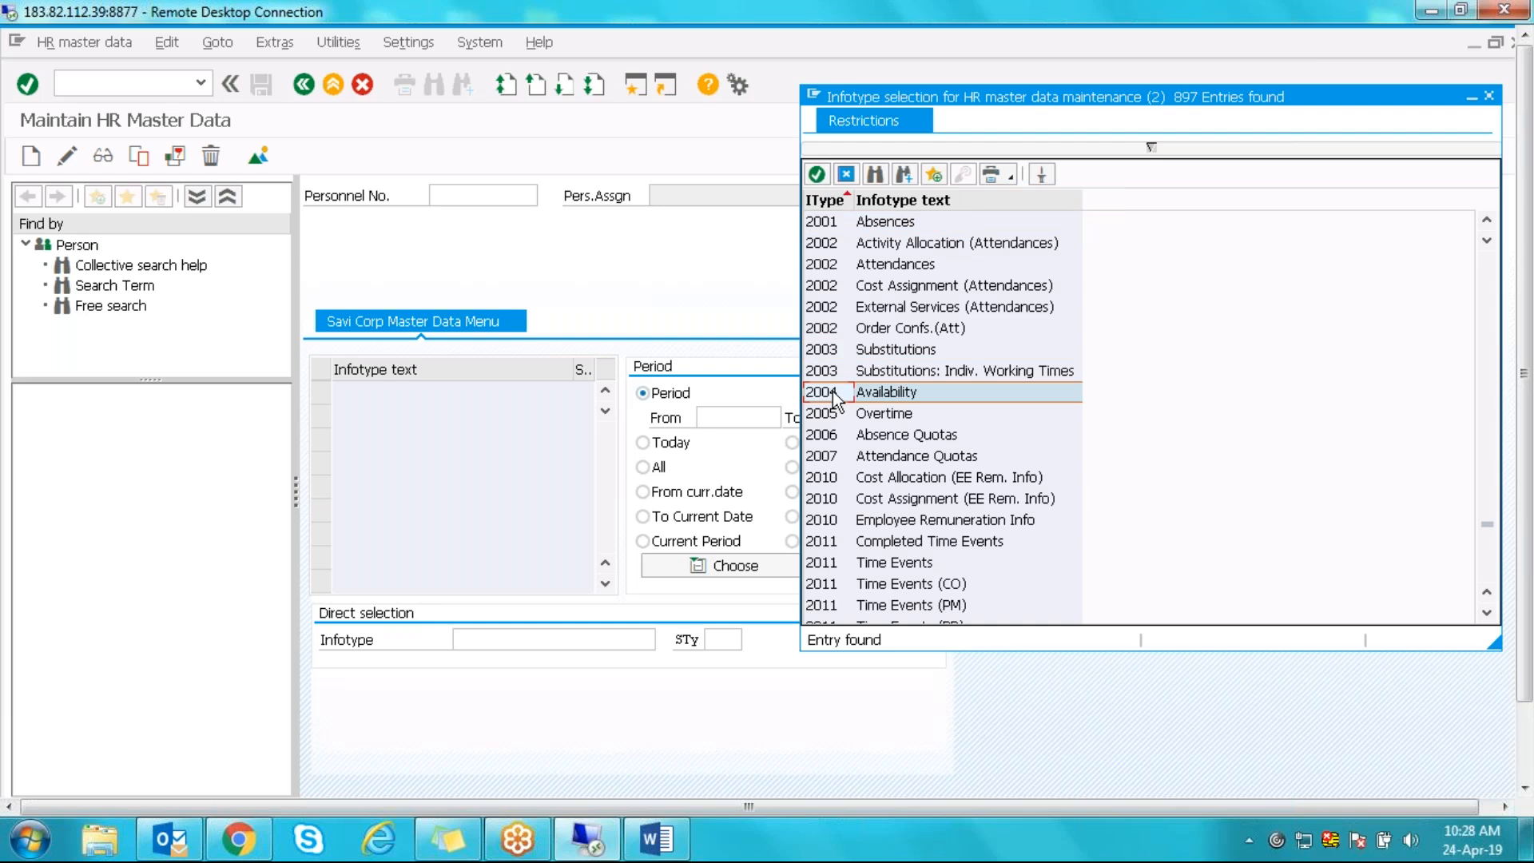
{"action": "left_click", "coordinate": [833, 267]}
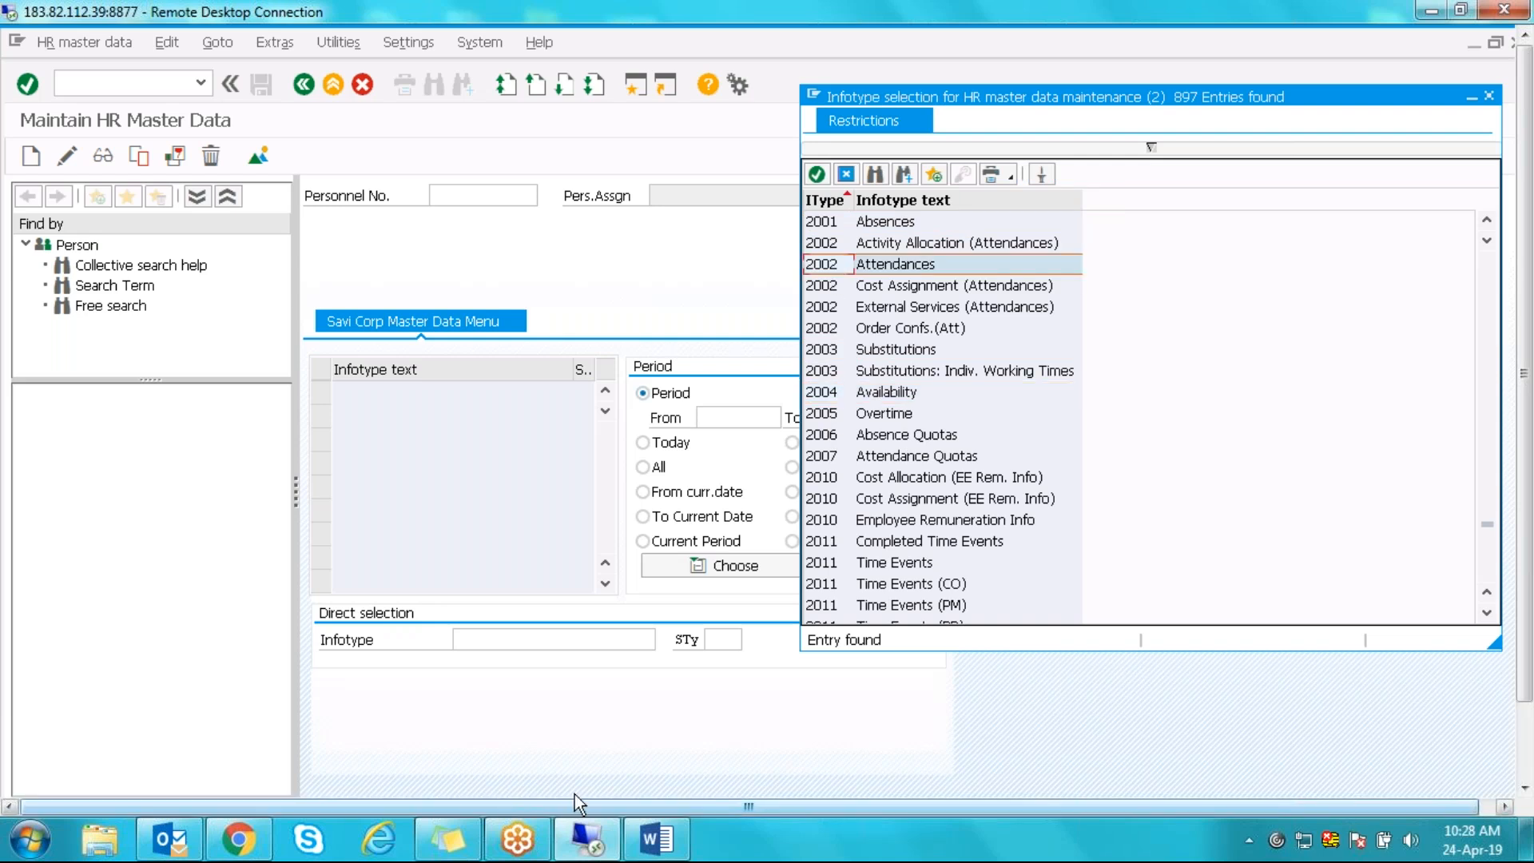
- In the mapping table, inspect the Attendances row and select its subtype value 0400
{"action": "left_click_drag", "start_coordinate": [1526, 447], "coordinate": [1526, 523]}
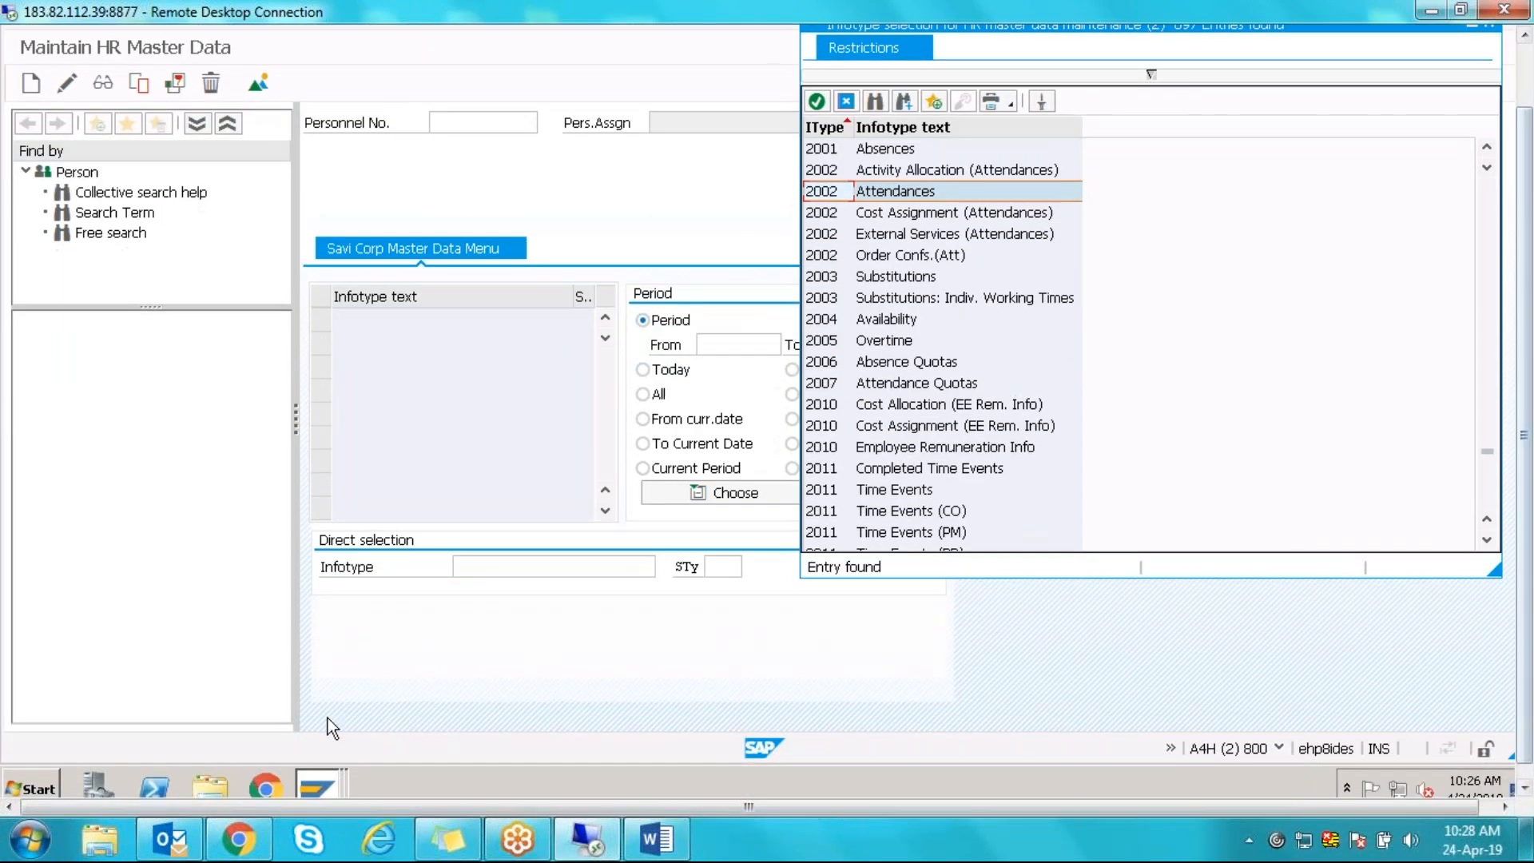
{"action": "left_click", "coordinate": [317, 787]}
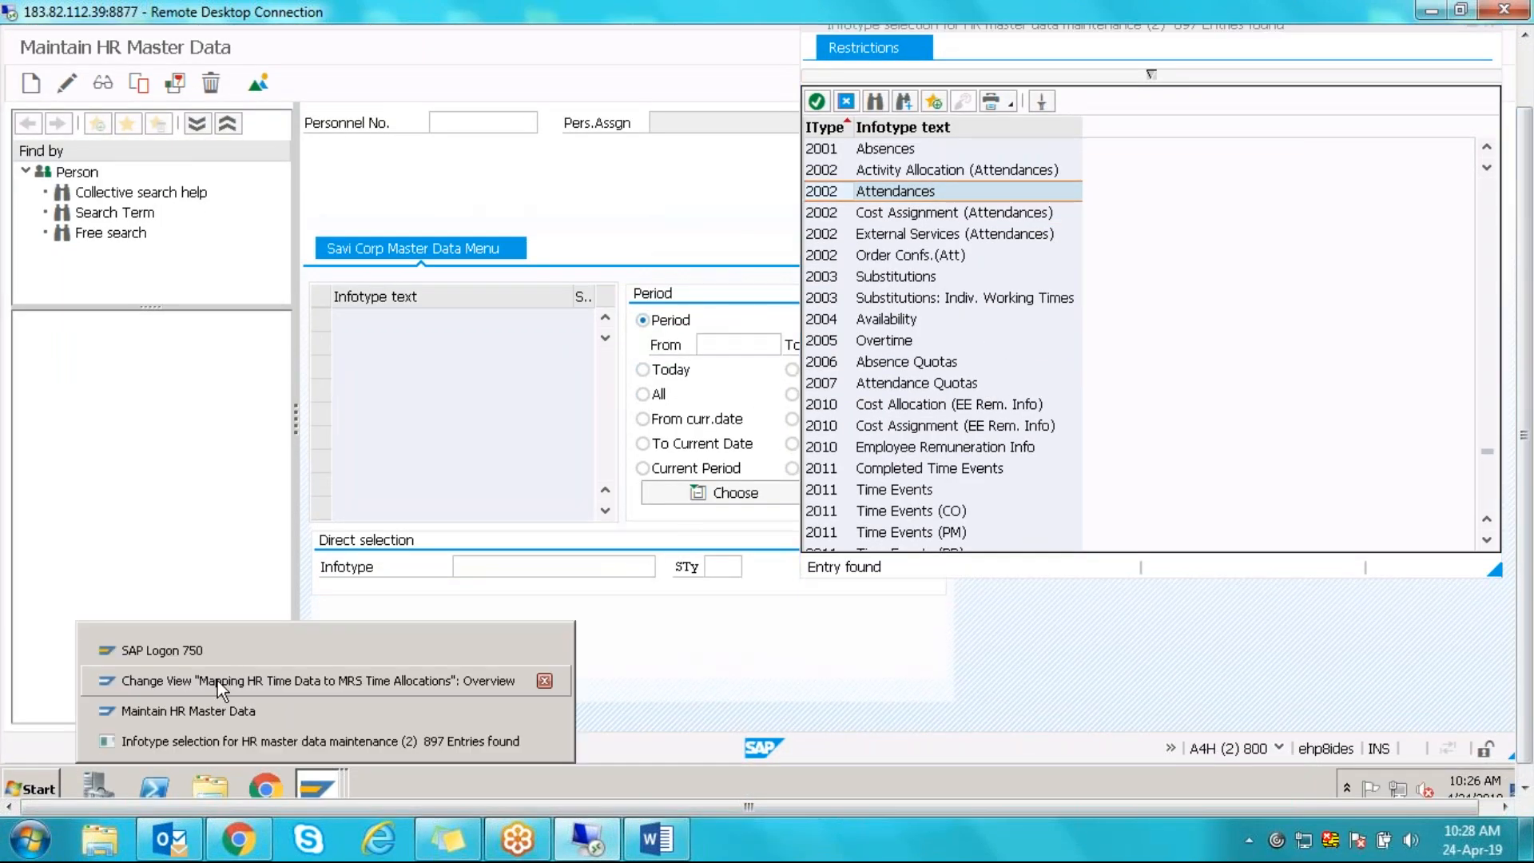
{"action": "left_click", "coordinate": [217, 681]}
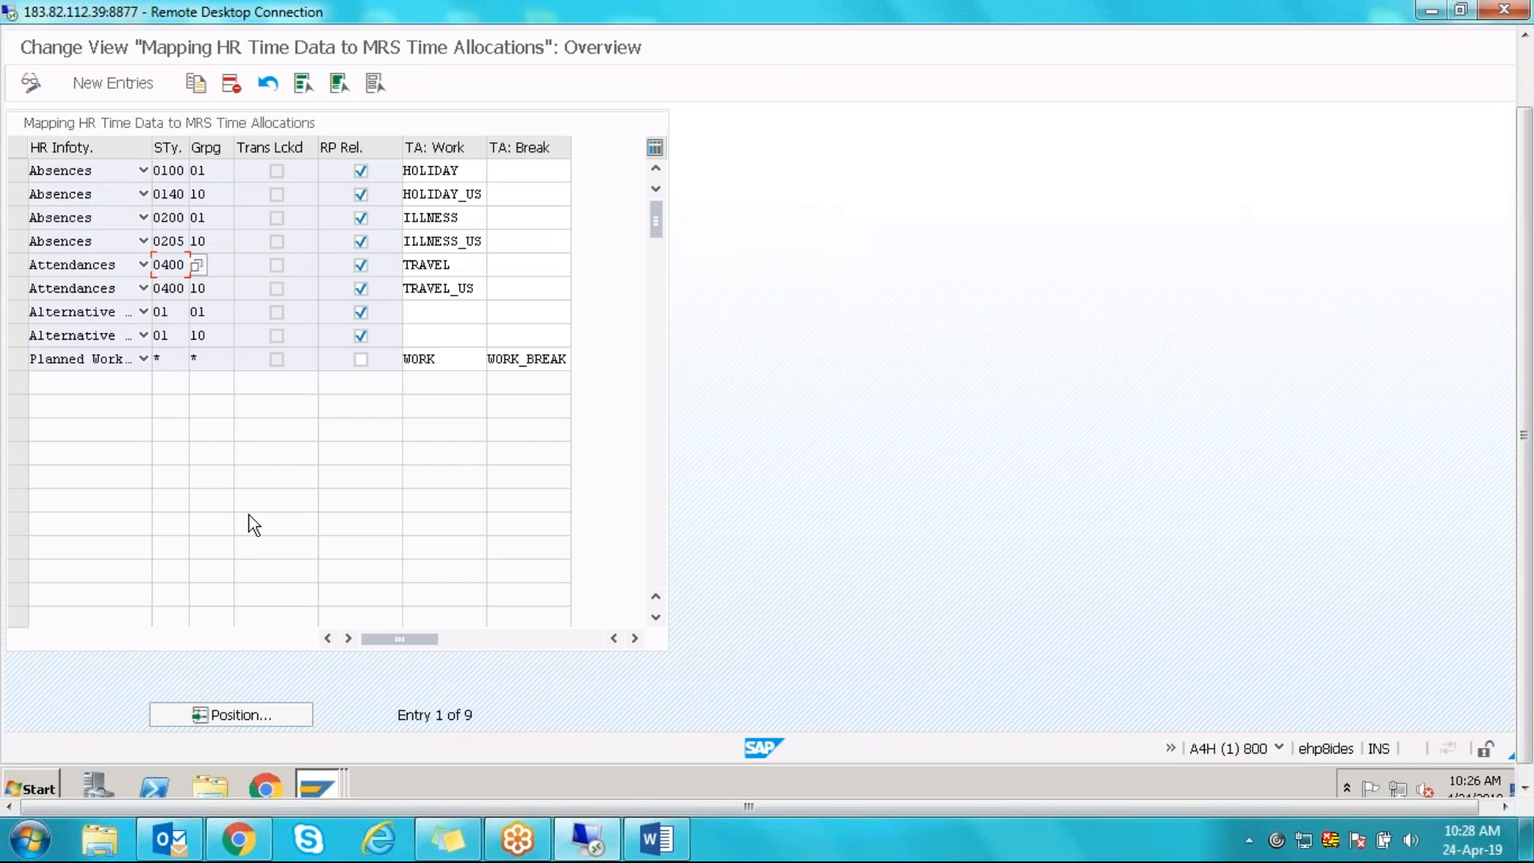
{"action": "left_click", "coordinate": [144, 265]}
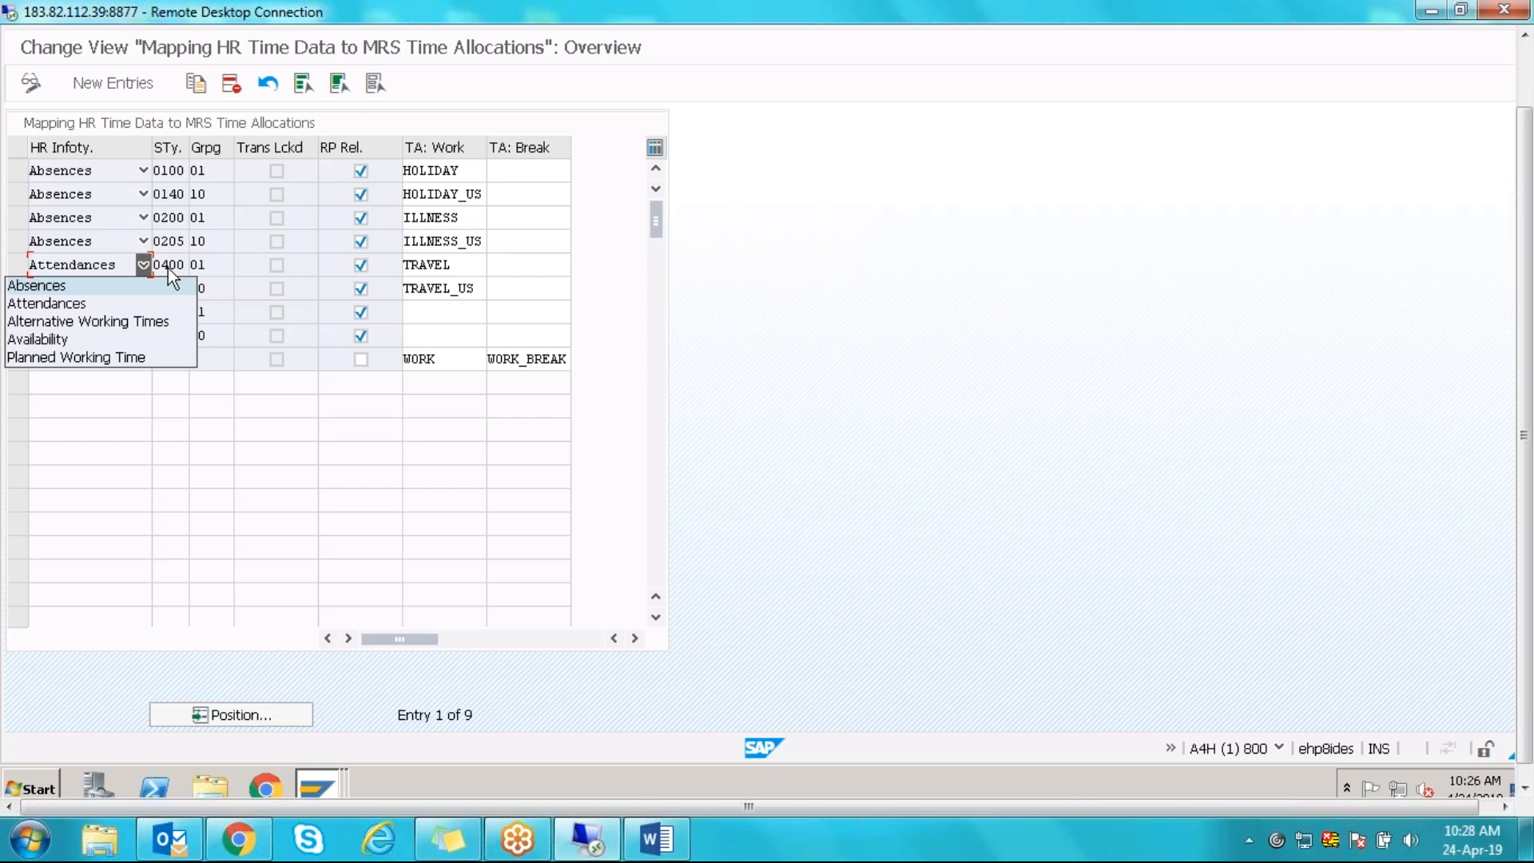
{"action": "left_click", "coordinate": [168, 266]}
{"action": "double_click", "coordinate": [168, 266]}
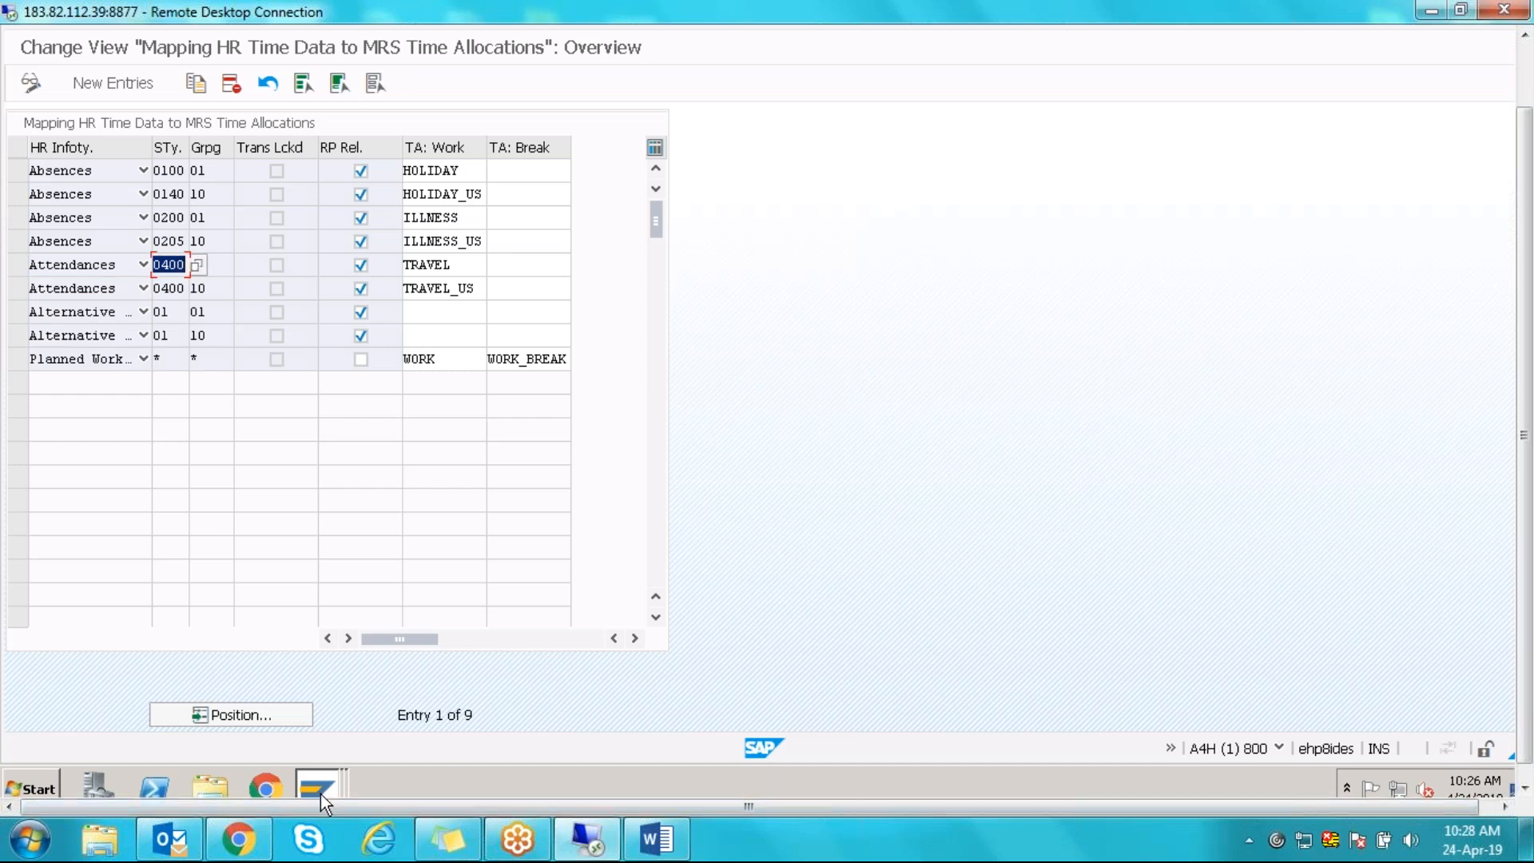
- Choose infotype 2002, list its subtypes, and confirm 0400 is Business trip
{"action": "mouse_move", "coordinate": [319, 794]}
{"action": "left_click", "coordinate": [305, 745]}
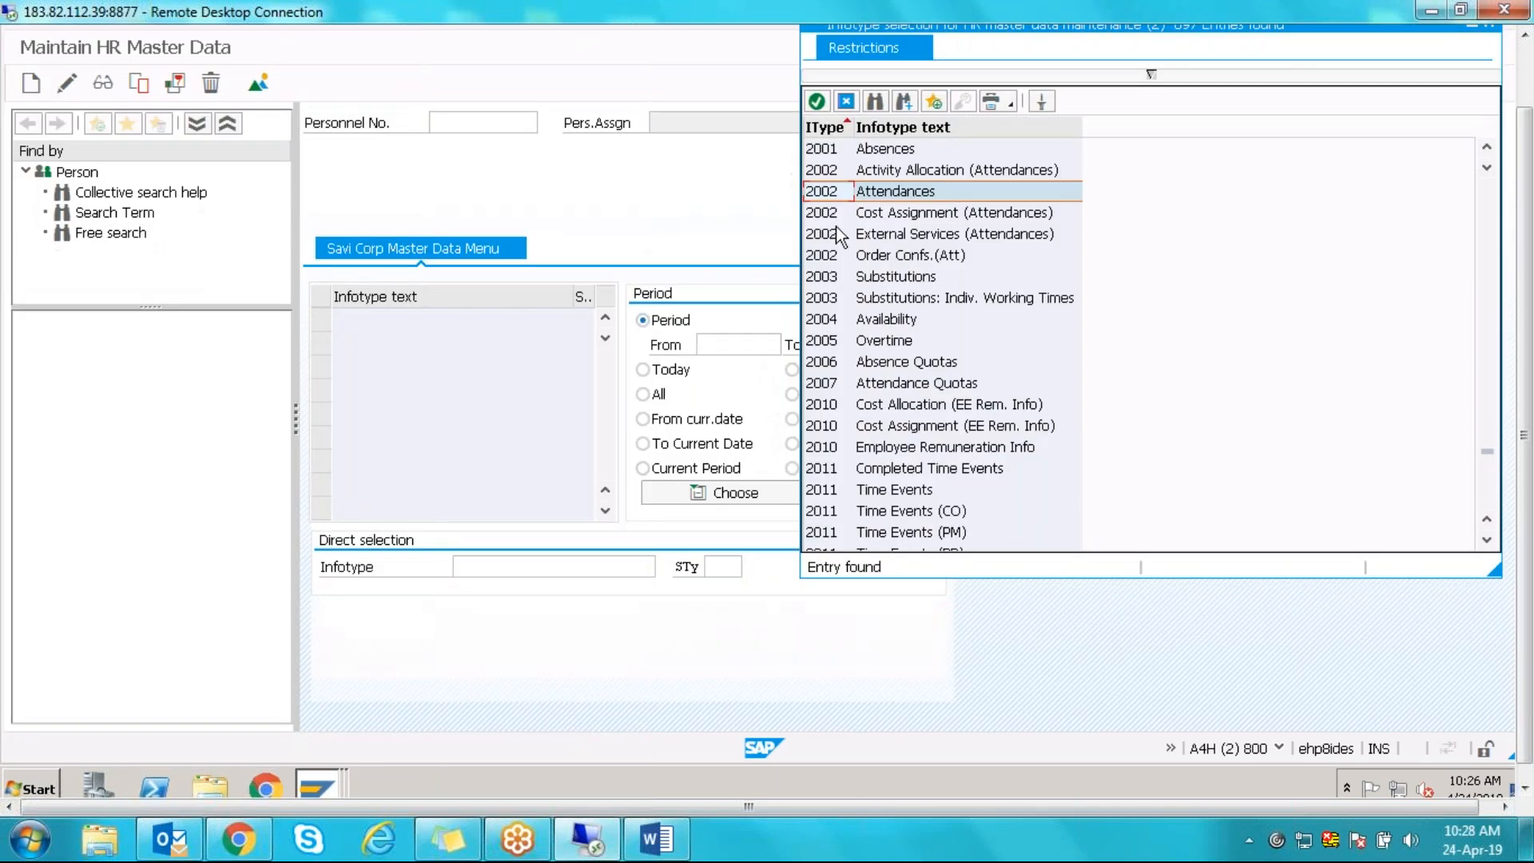
{"action": "double_click", "coordinate": [829, 194]}
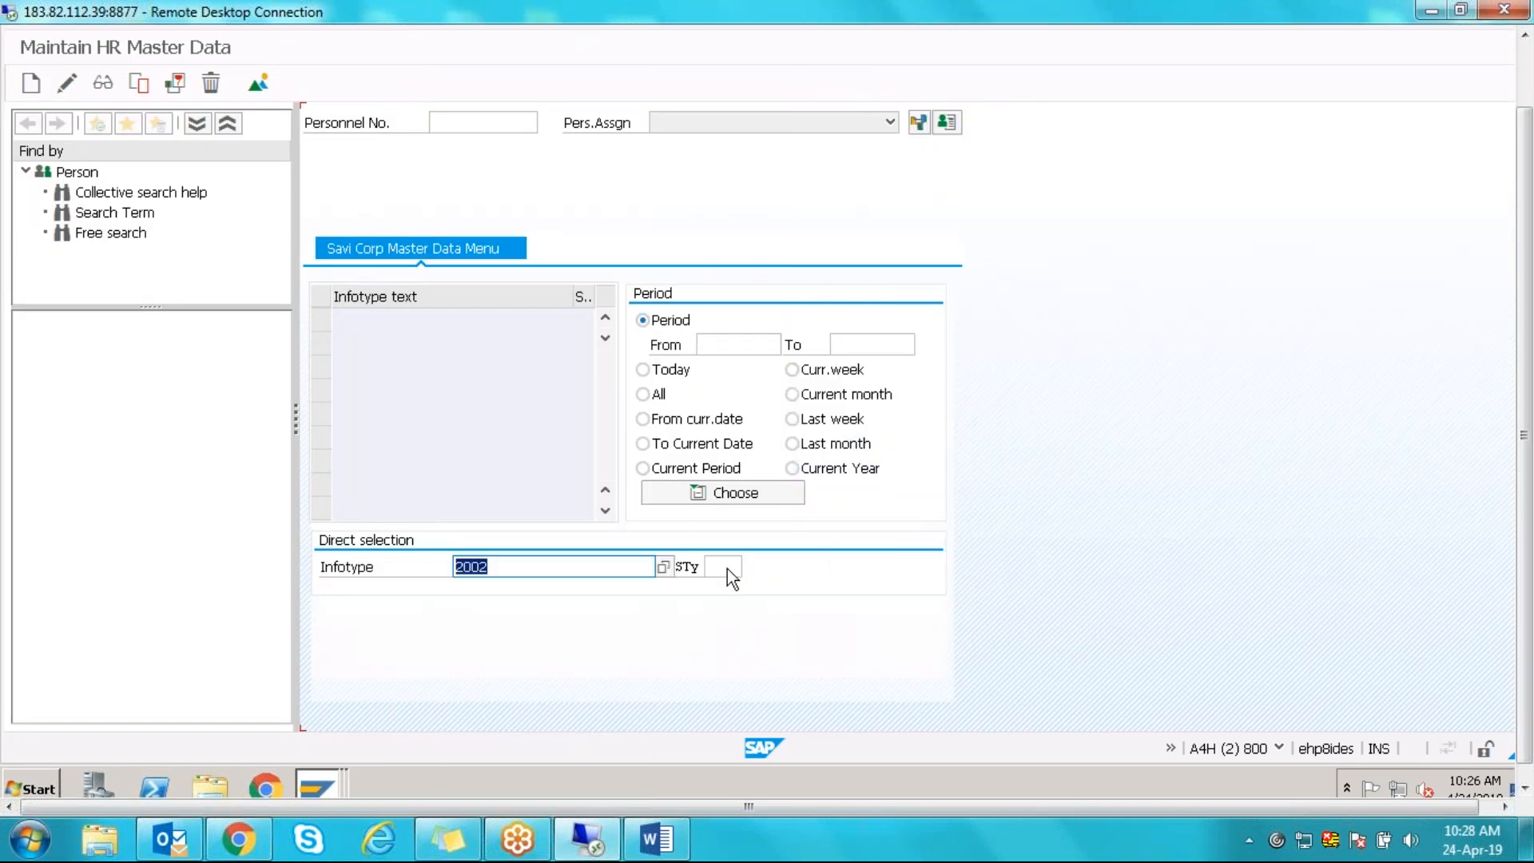
{"action": "left_click", "coordinate": [730, 567]}
{"action": "left_click", "coordinate": [751, 568]}
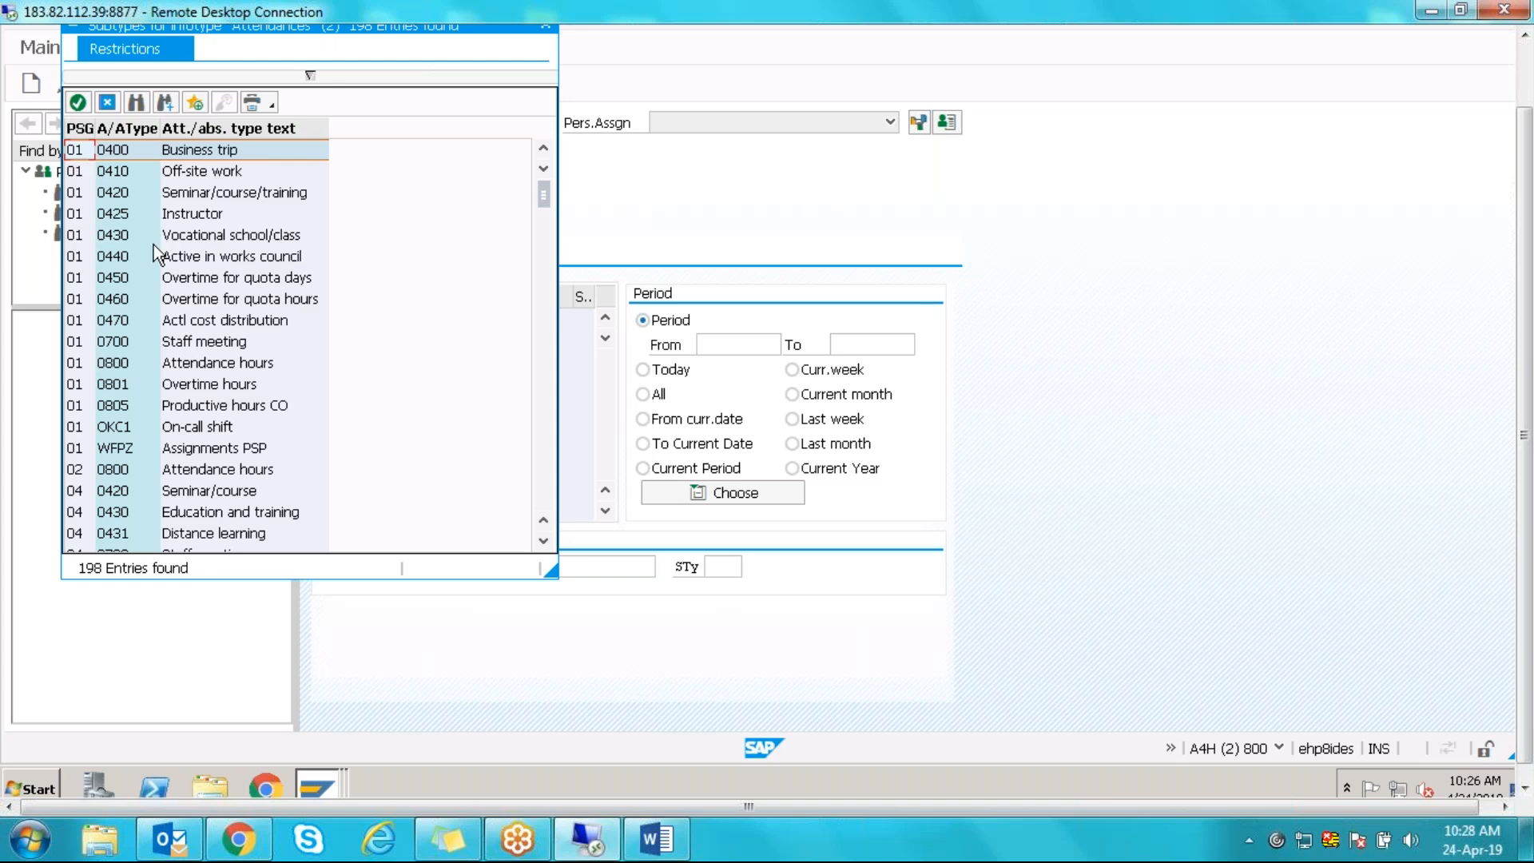
{"action": "left_click", "coordinate": [190, 152]}
{"action": "left_click_drag", "start_coordinate": [217, 36], "coordinate": [1119, 131]}
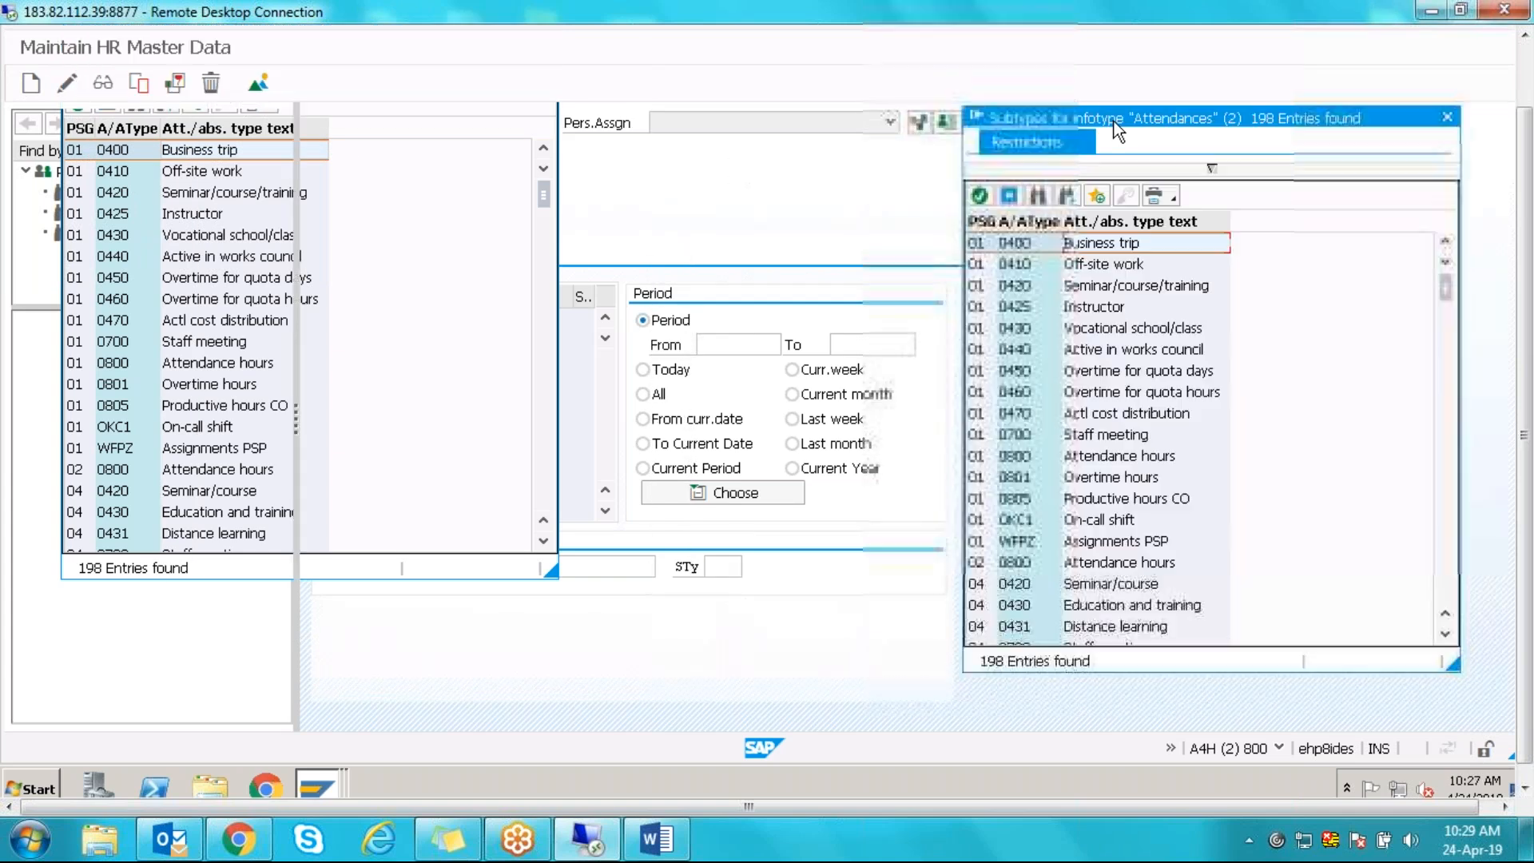
{"action": "left_click", "coordinate": [1050, 239]}
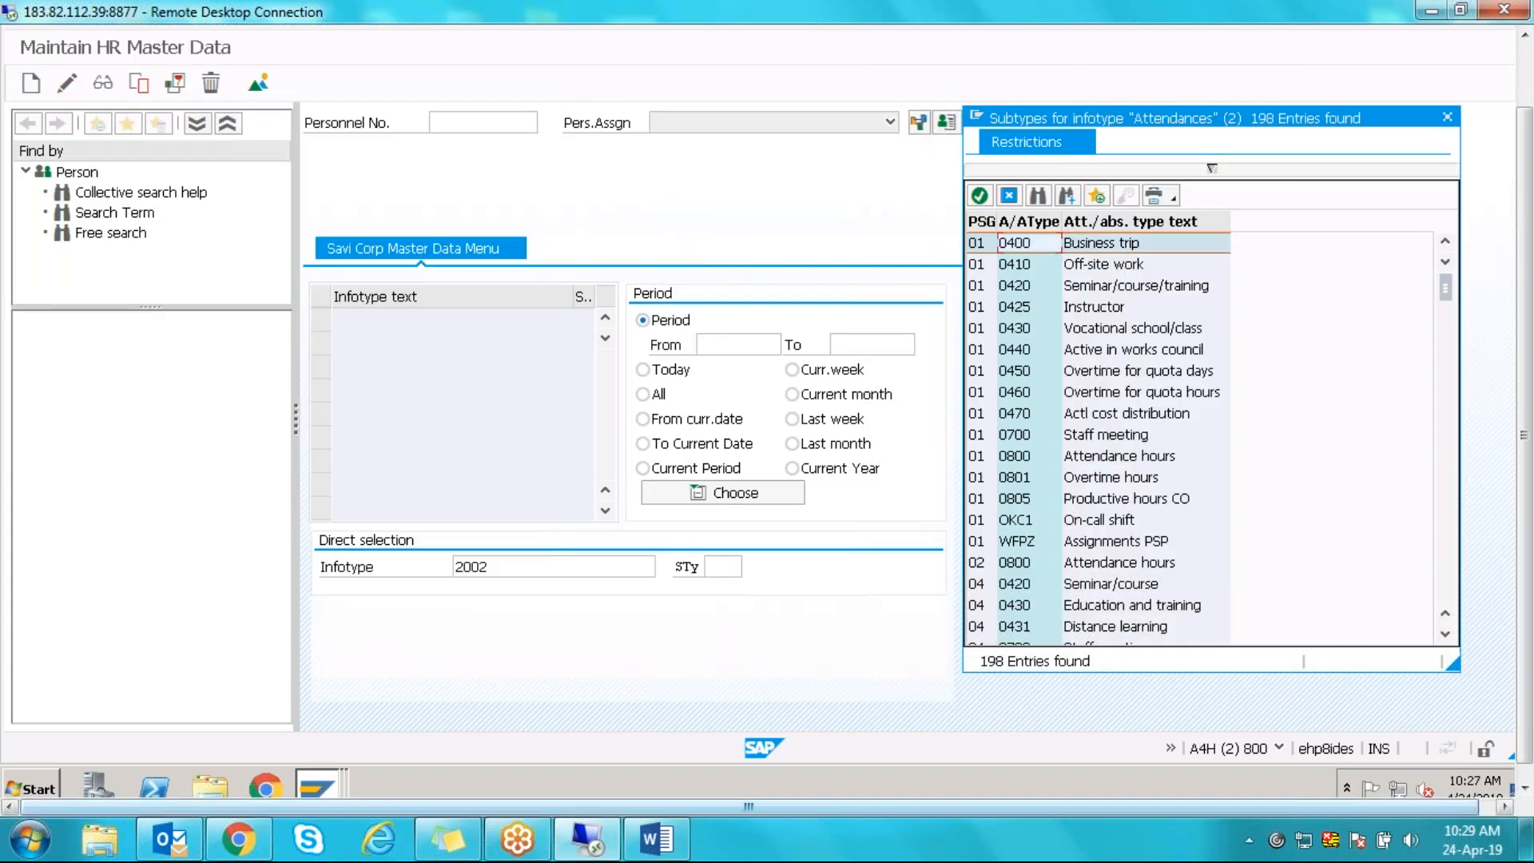
{"action": "left_click", "coordinate": [318, 787]}
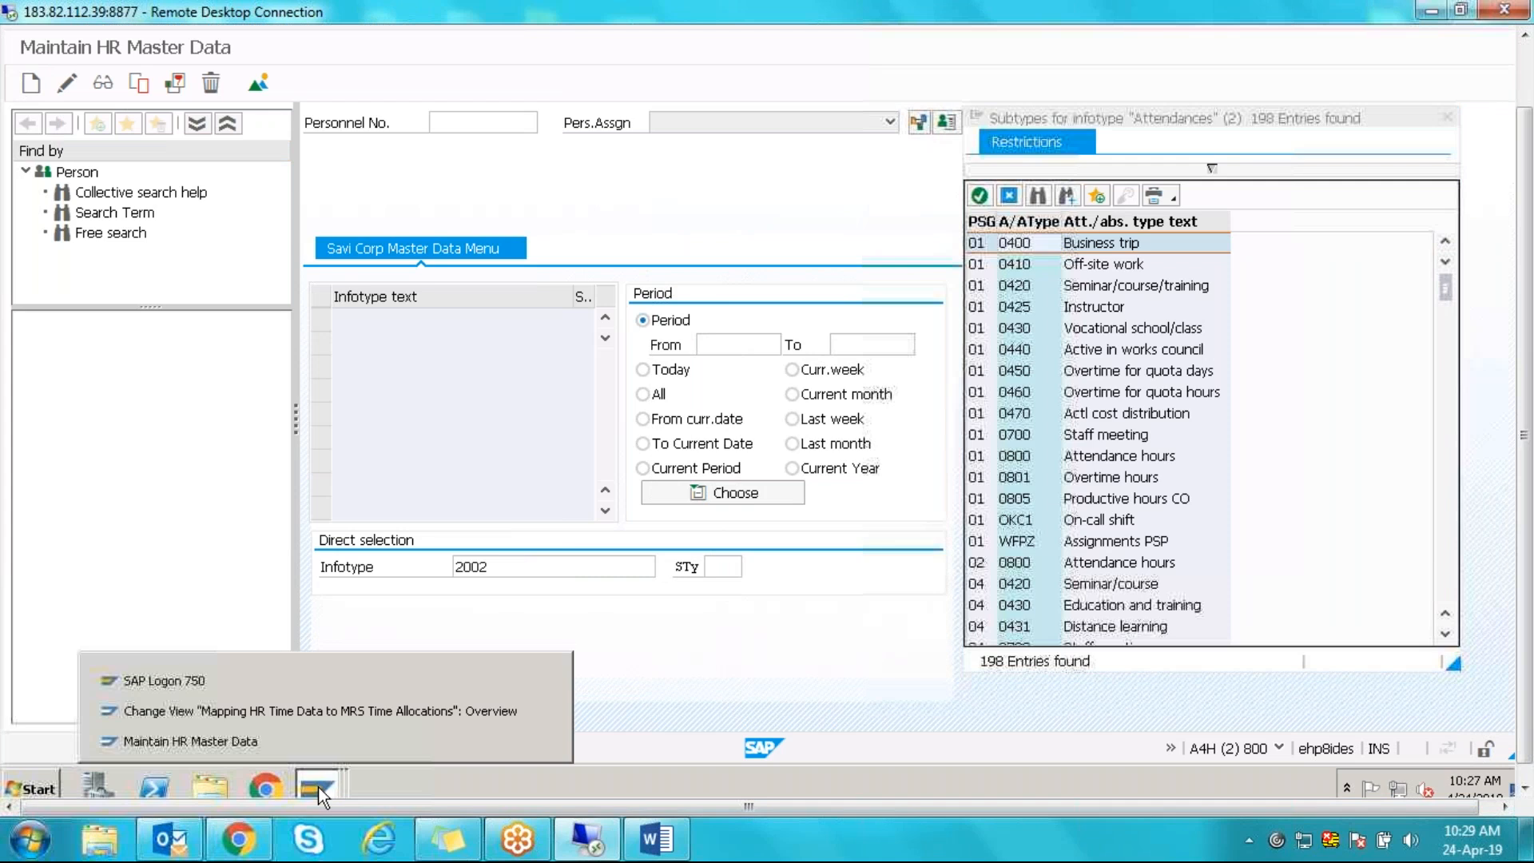
{"action": "left_click", "coordinate": [251, 721]}
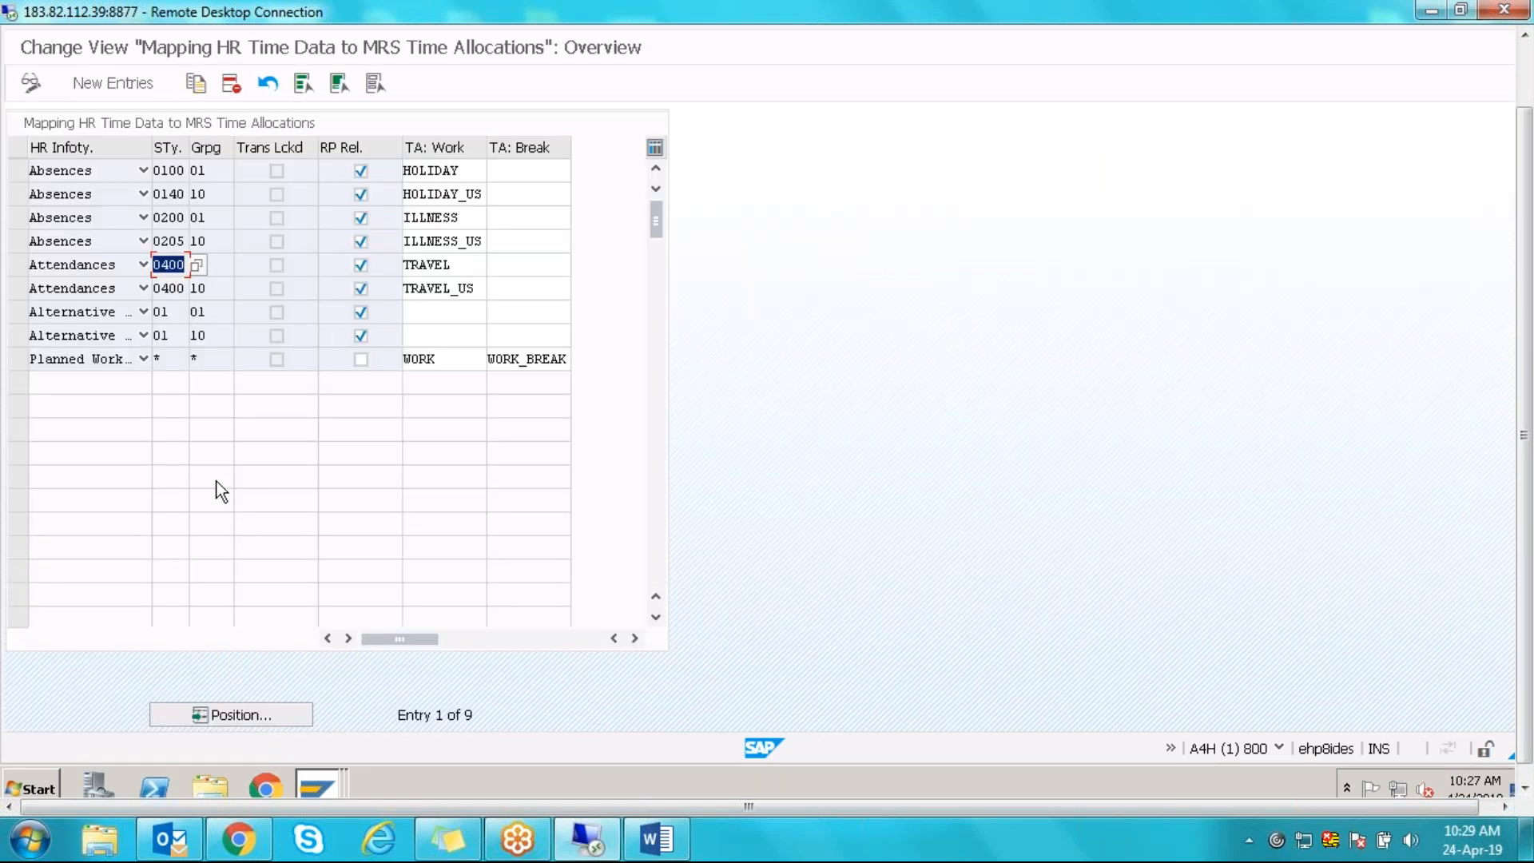
- Select the Attendances 0400 / 01 TRAVEL row in the mapping table
{"action": "left_click", "coordinate": [170, 262]}
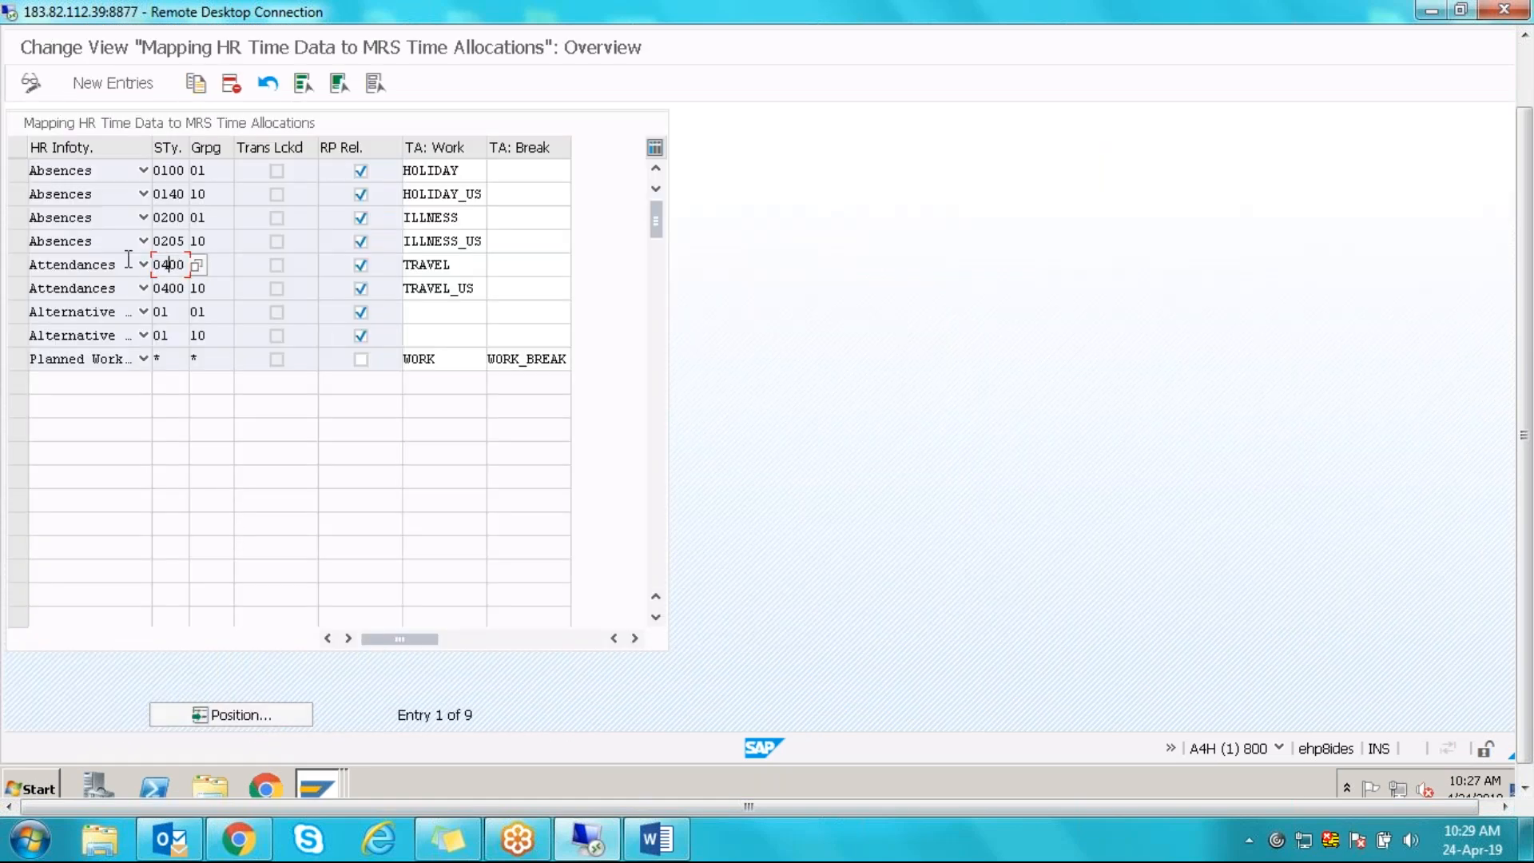
{"action": "left_click", "coordinate": [16, 266]}
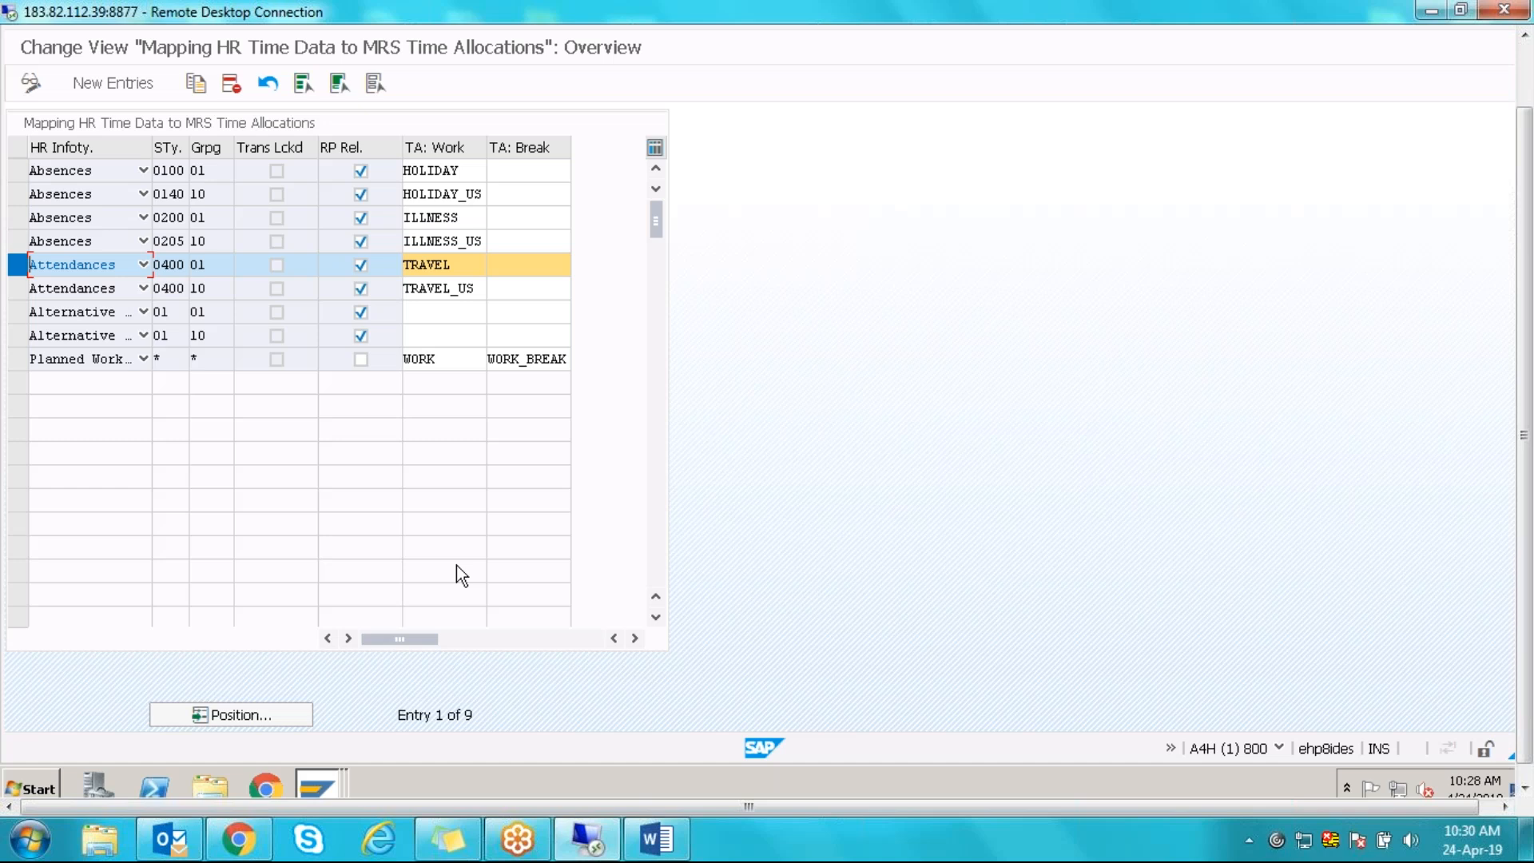
- Widen the HR Infotype column to show full names, leaving Absences 0100 unselected
{"action": "left_click", "coordinate": [18, 176]}
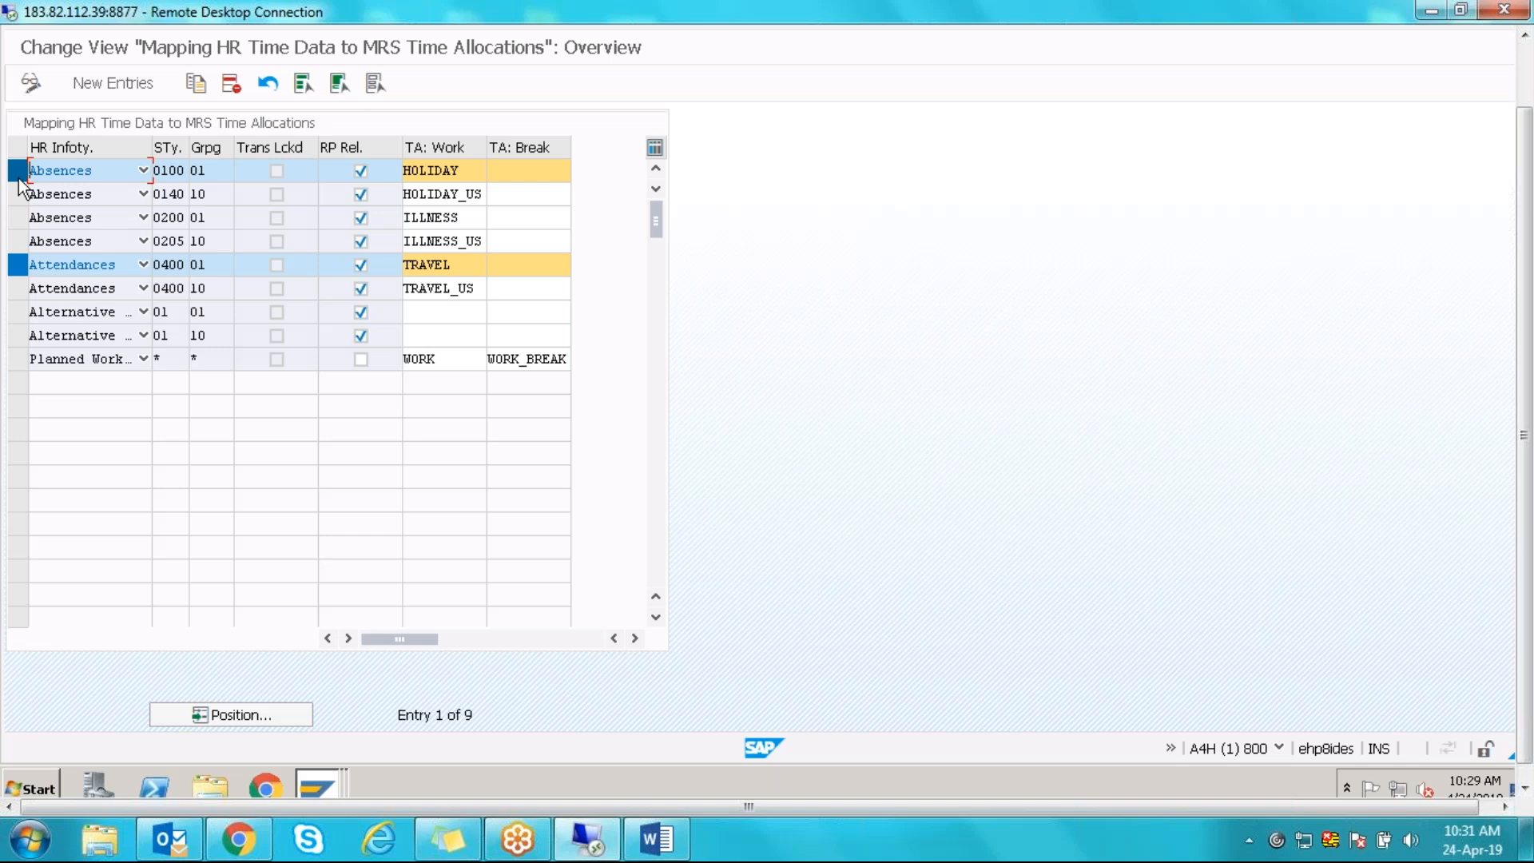
{"action": "left_click", "coordinate": [17, 175]}
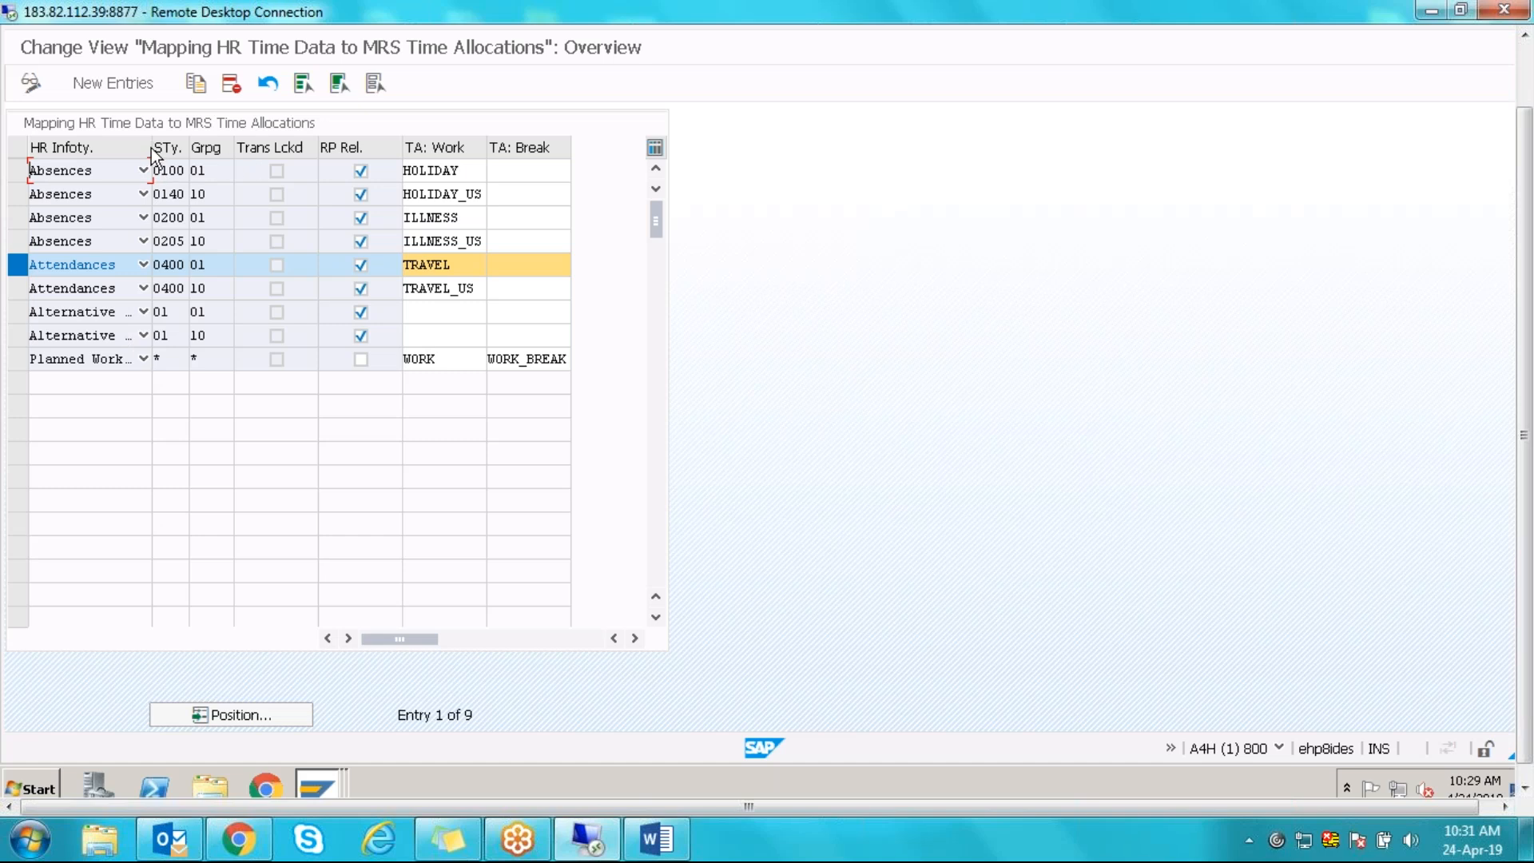
{"action": "left_click_drag", "start_coordinate": [151, 147], "coordinate": [299, 146]}
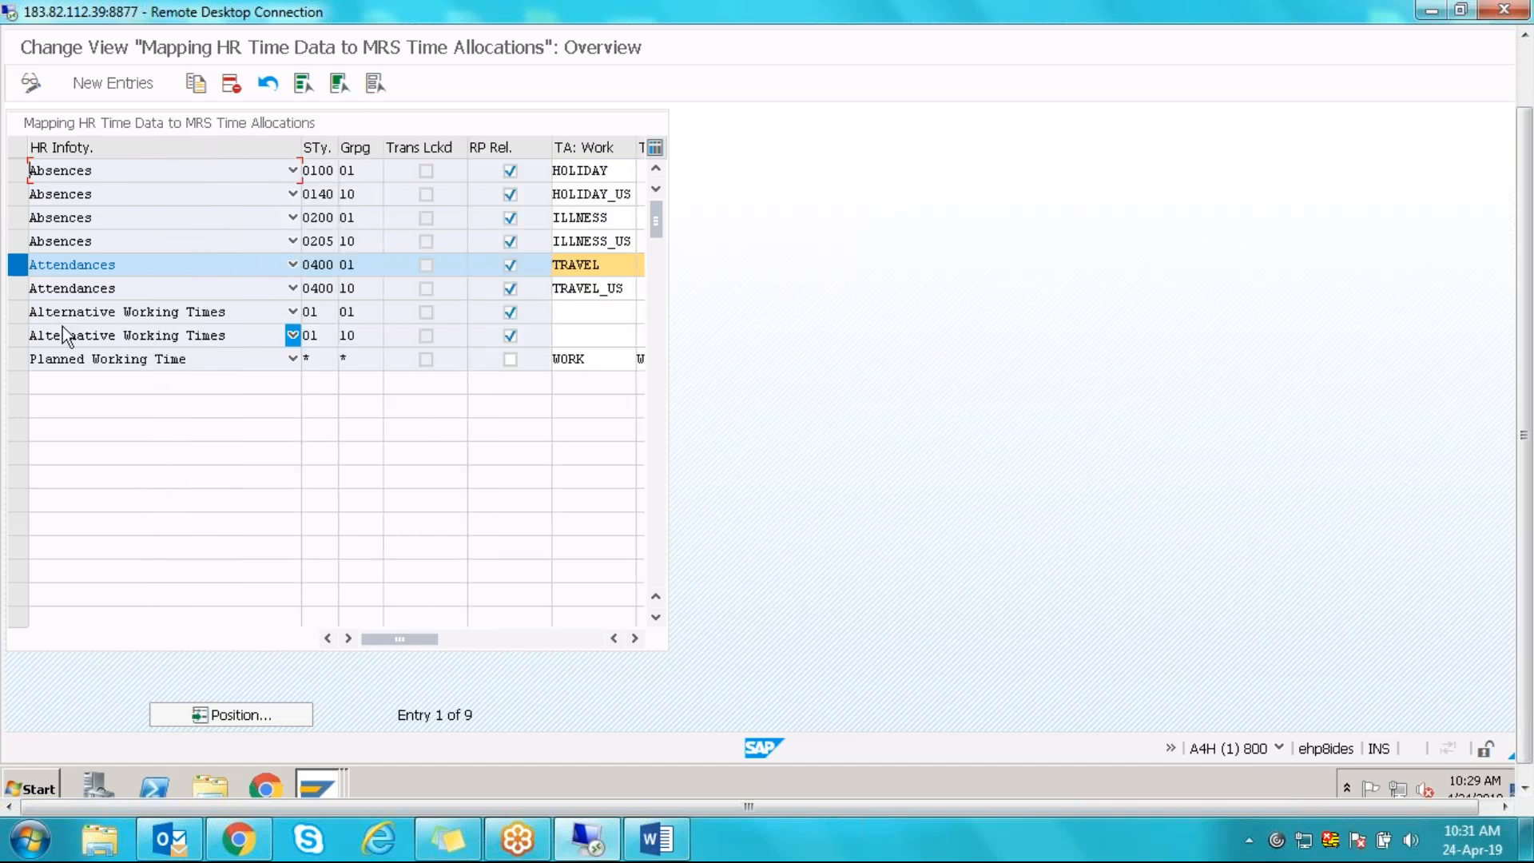
- Select both Alternative Working Times rows and go back to the Attendances subtypes list
{"action": "left_click", "coordinate": [16, 338]}
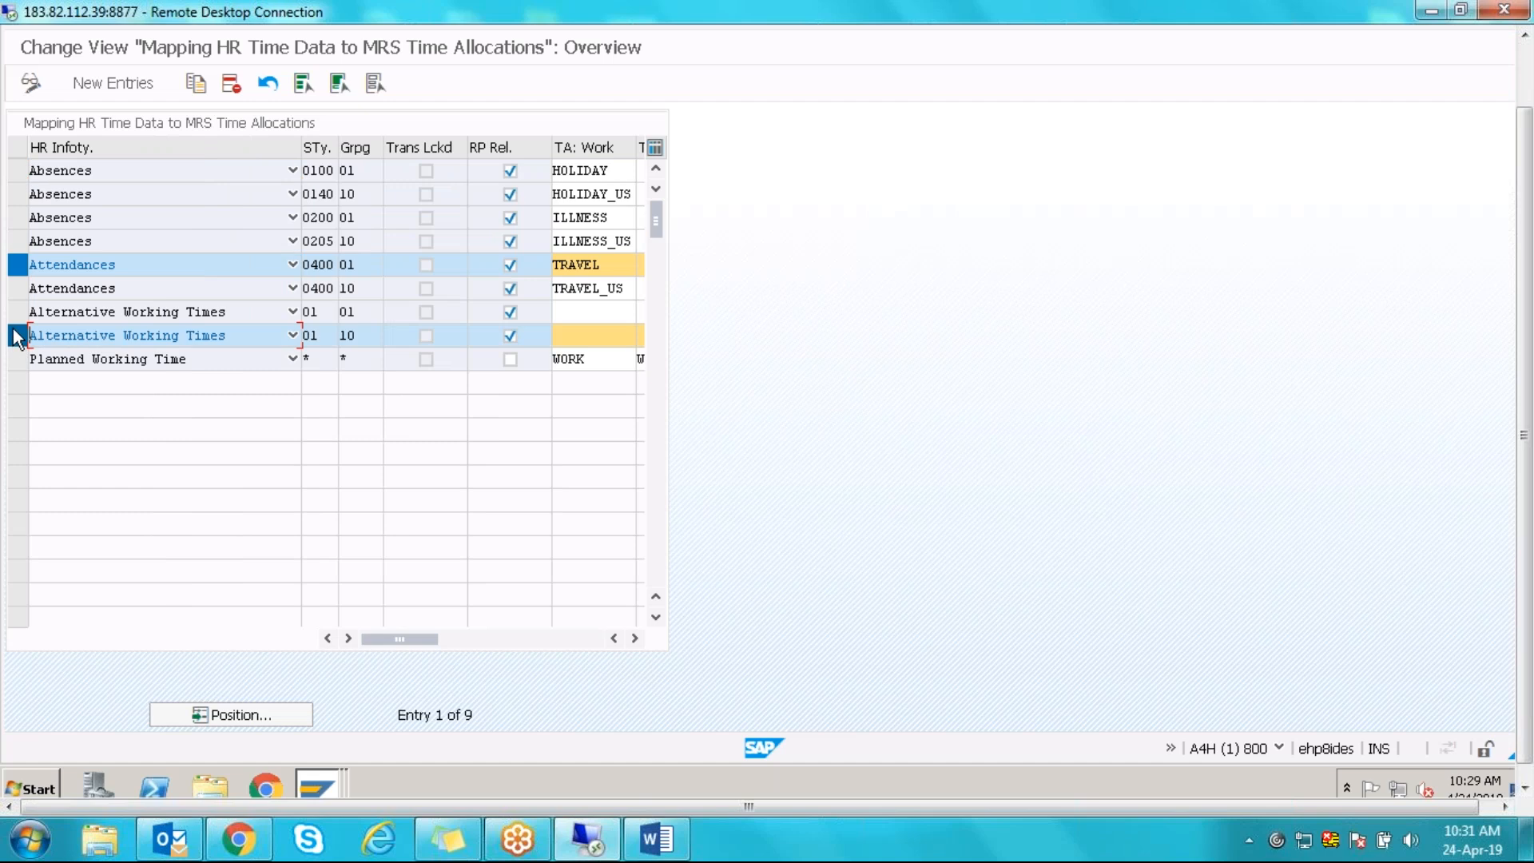
{"action": "left_click", "coordinate": [16, 312]}
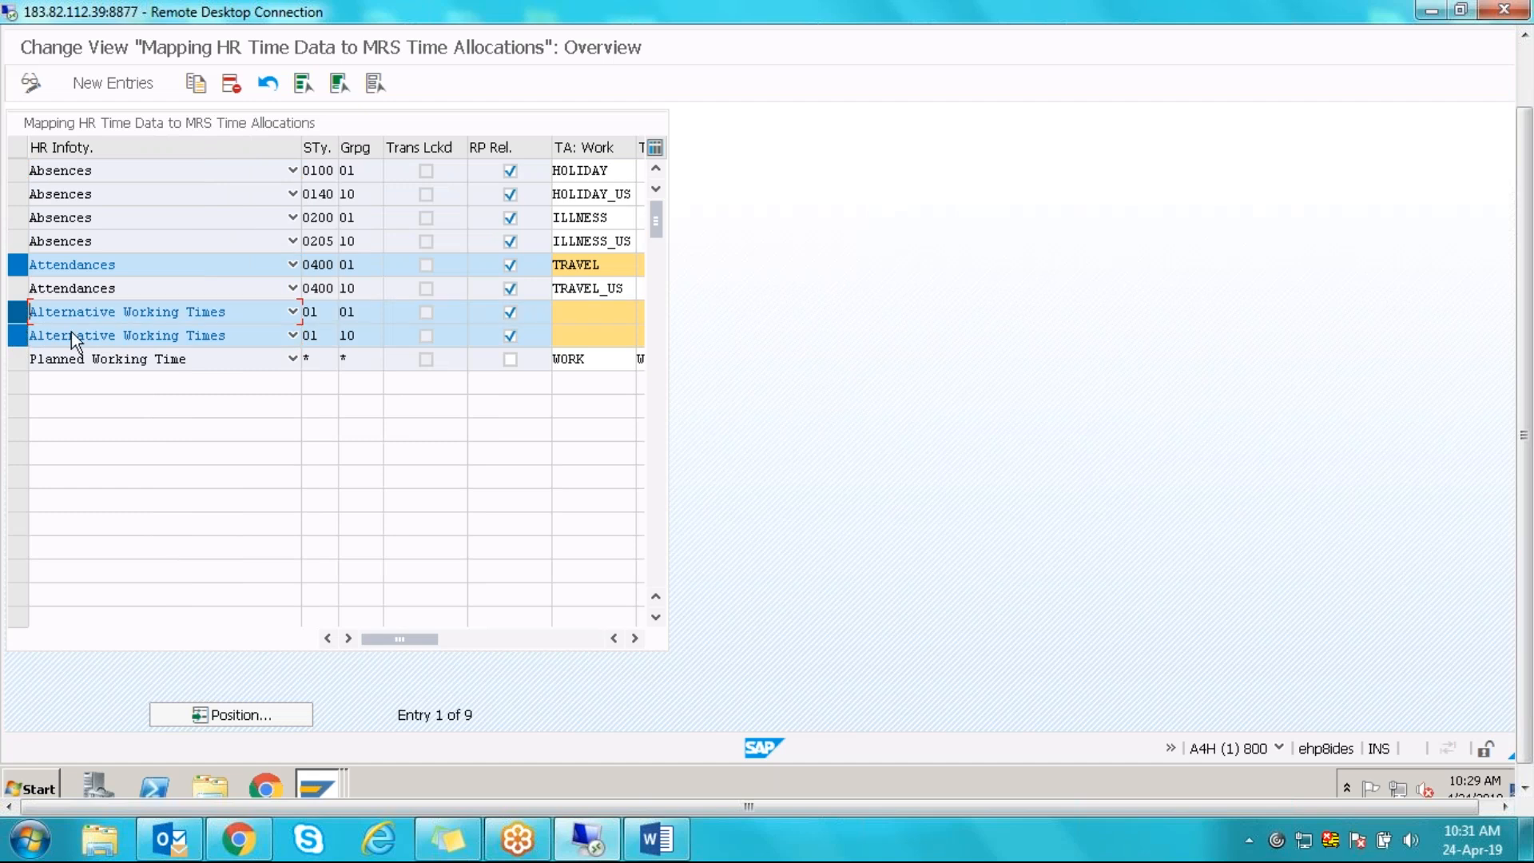
{"action": "left_click", "coordinate": [318, 787]}
{"action": "left_click", "coordinate": [281, 743]}
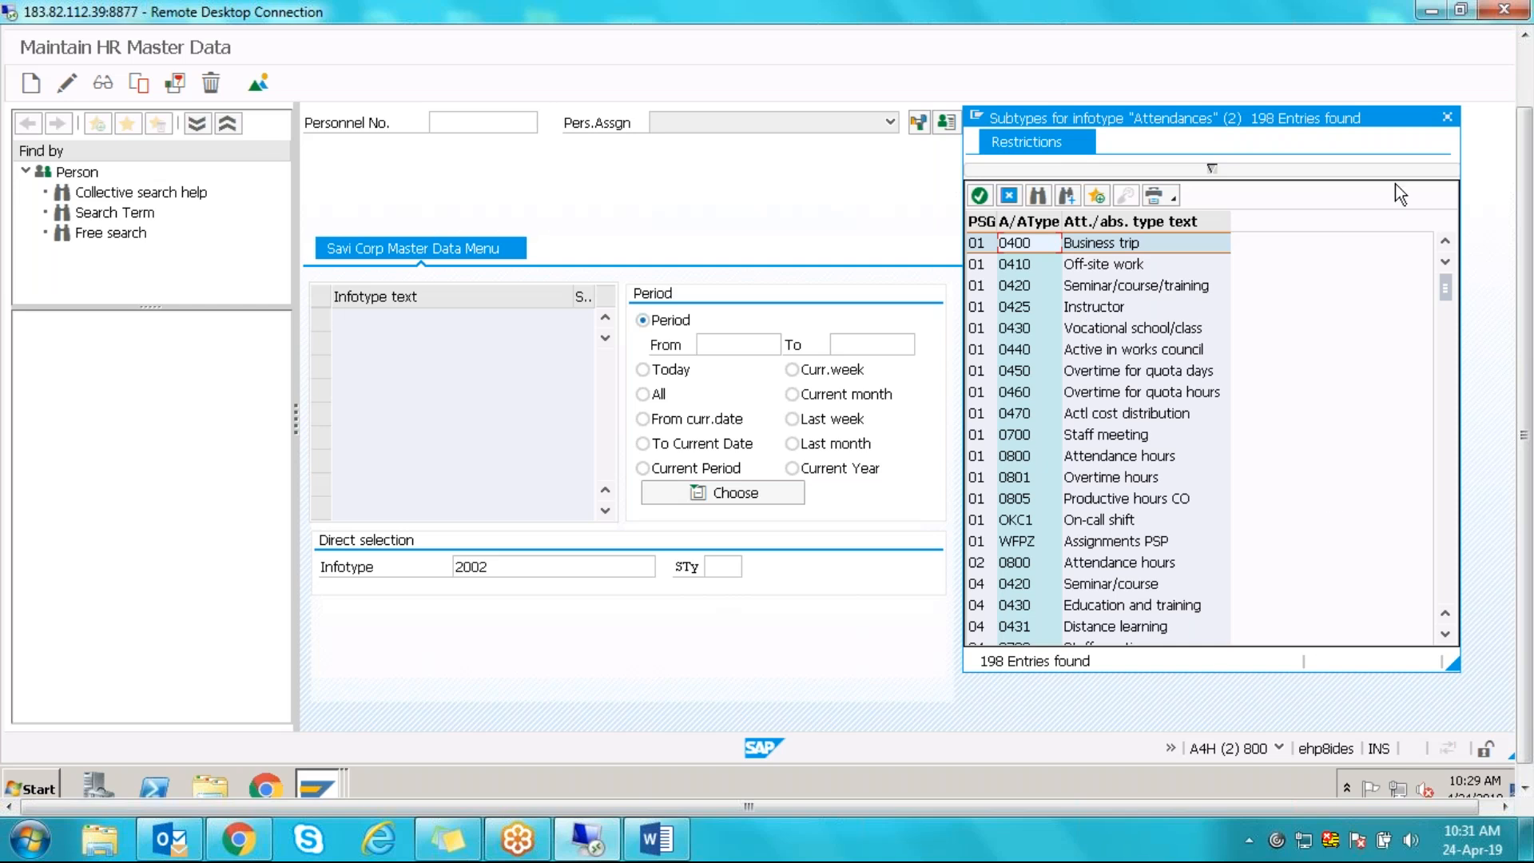
- Search the Attendances subtypes for 'Substitution', then close the list
{"action": "left_click", "coordinate": [1038, 195]}
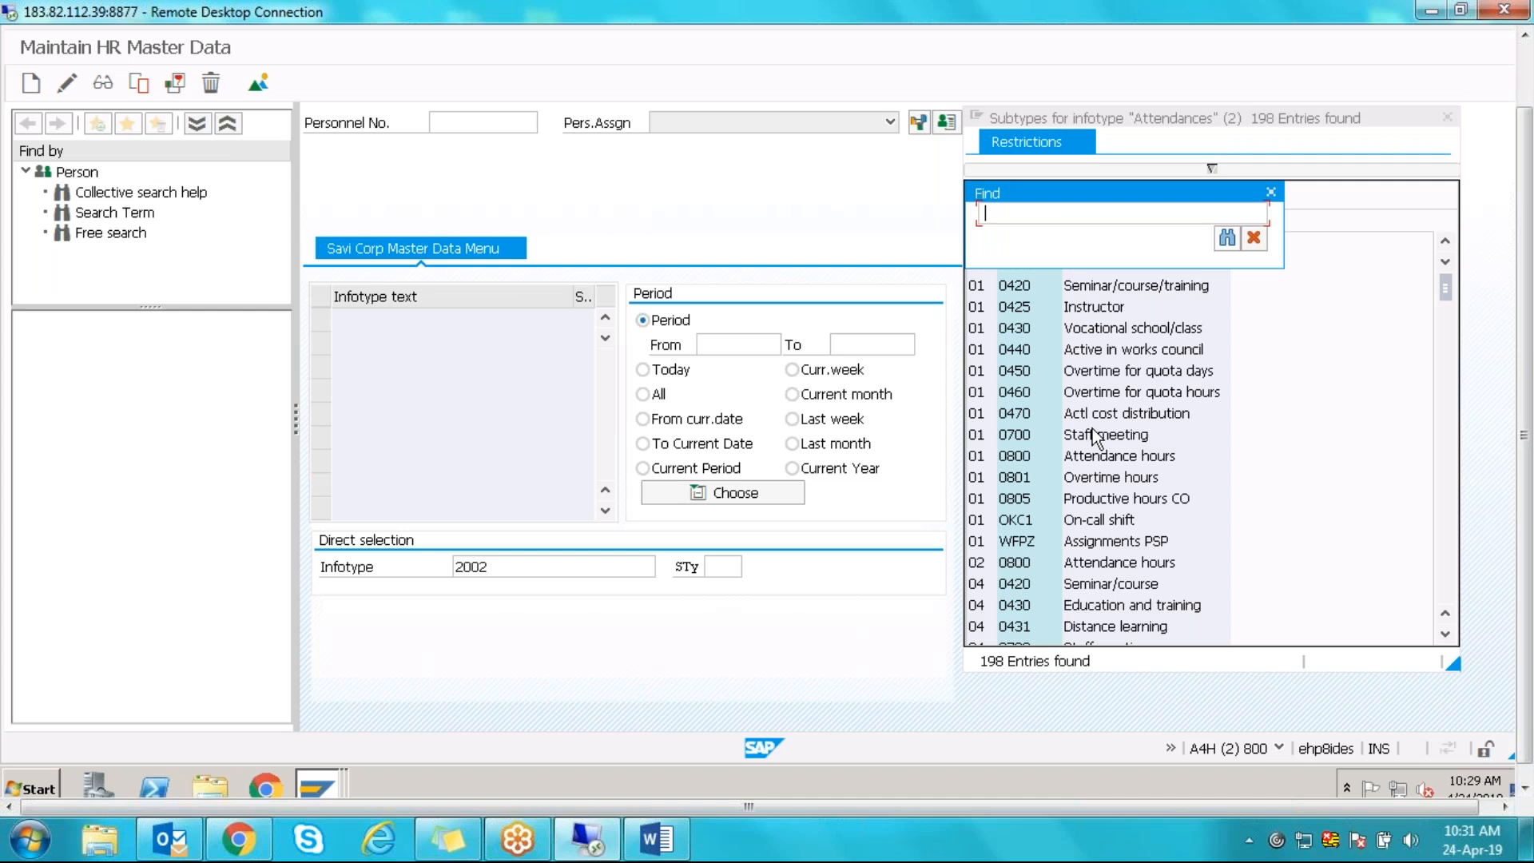
{"action": "type", "text": "Substitution"}
{"action": "key", "text": "Return"}
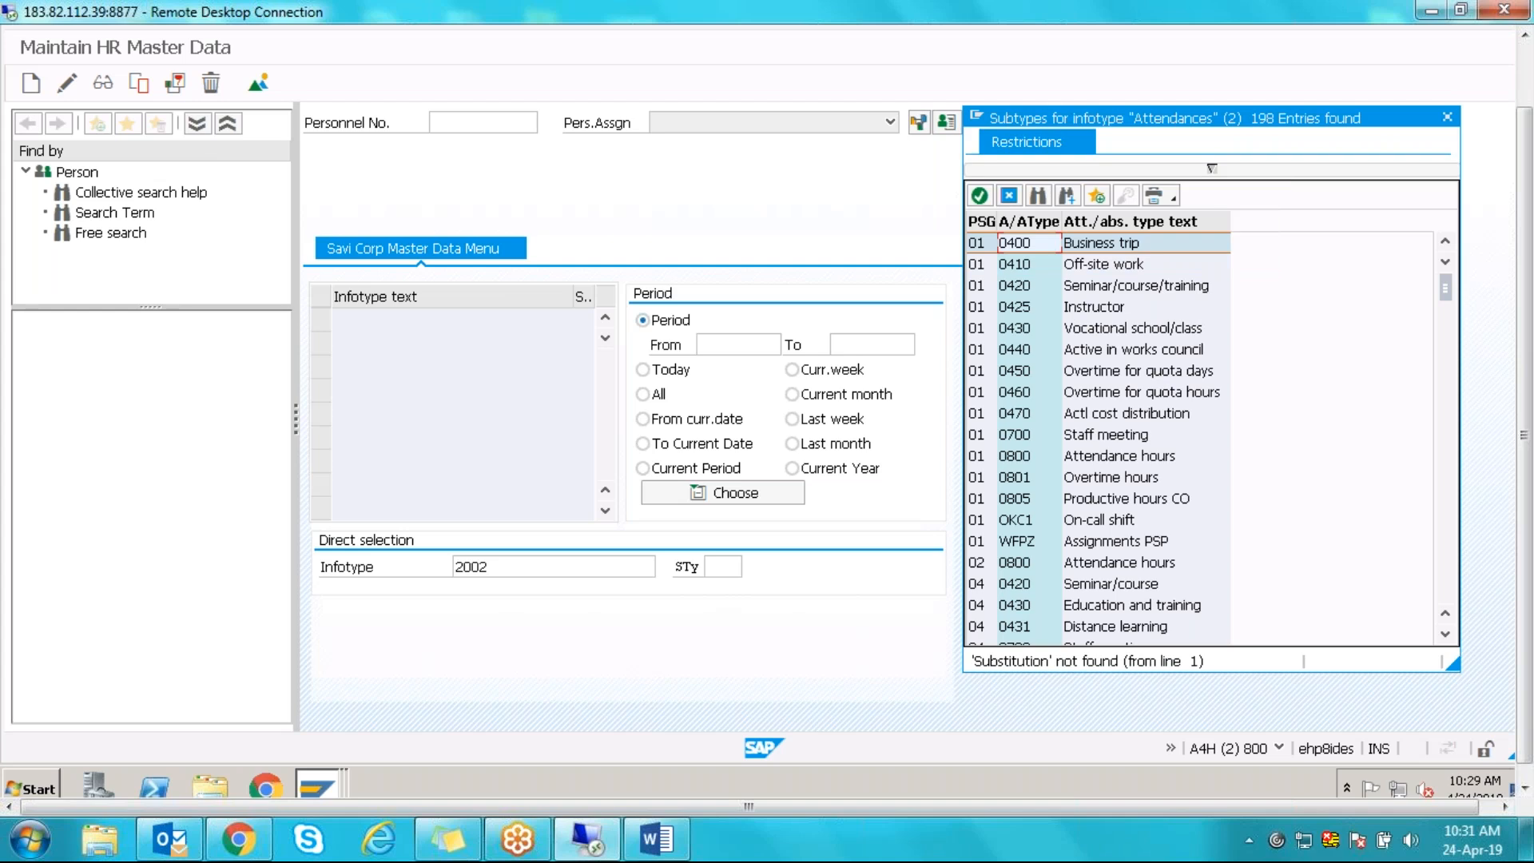
{"action": "left_click", "coordinate": [1006, 198]}
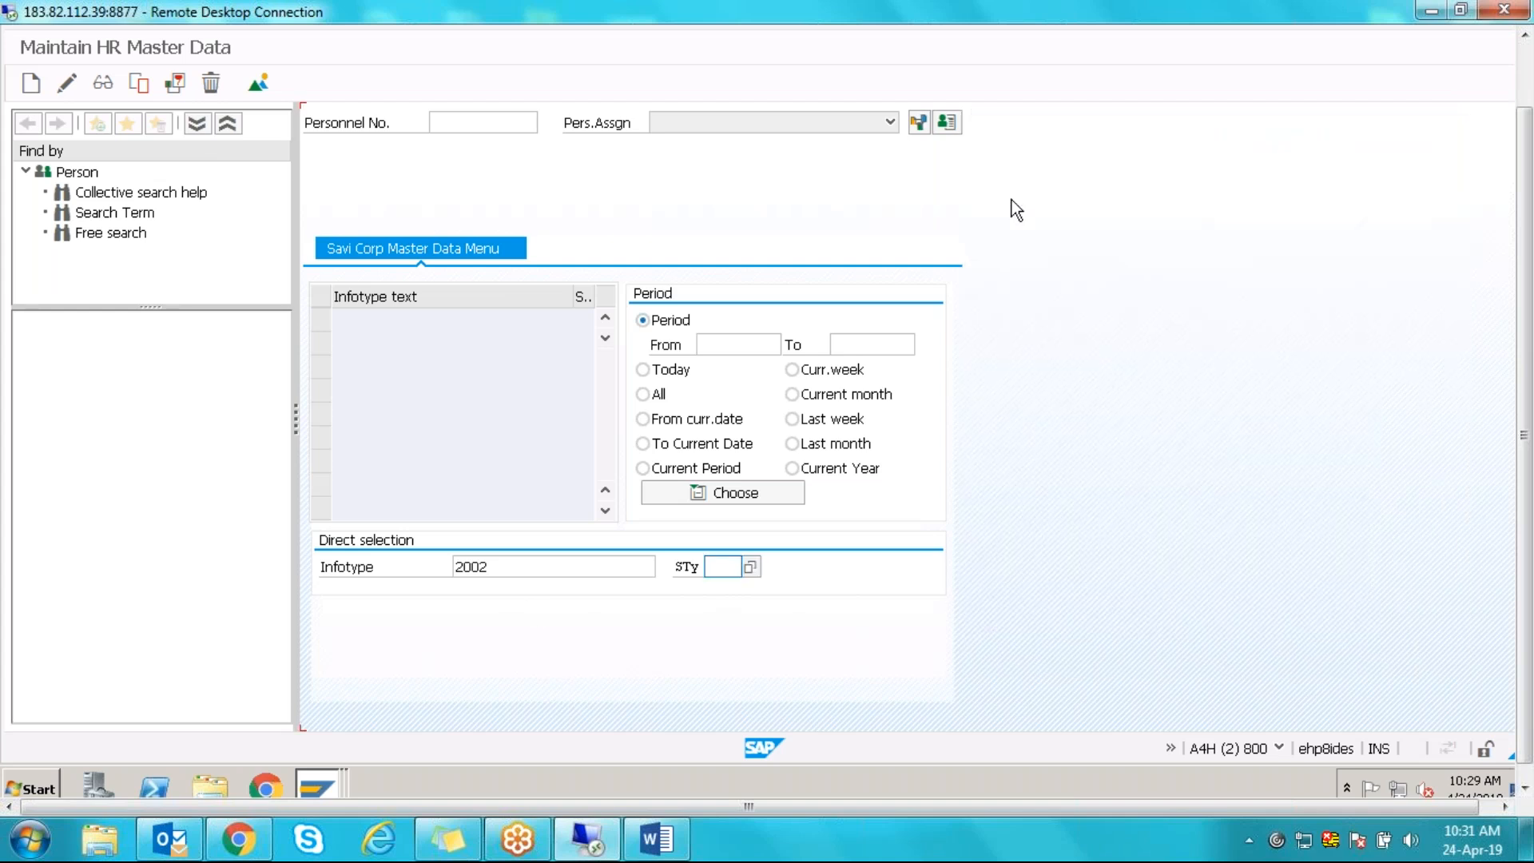
- Bring the HR master data window to the front and exit PA30 to SAP Easy Access
{"action": "left_click", "coordinate": [326, 792]}
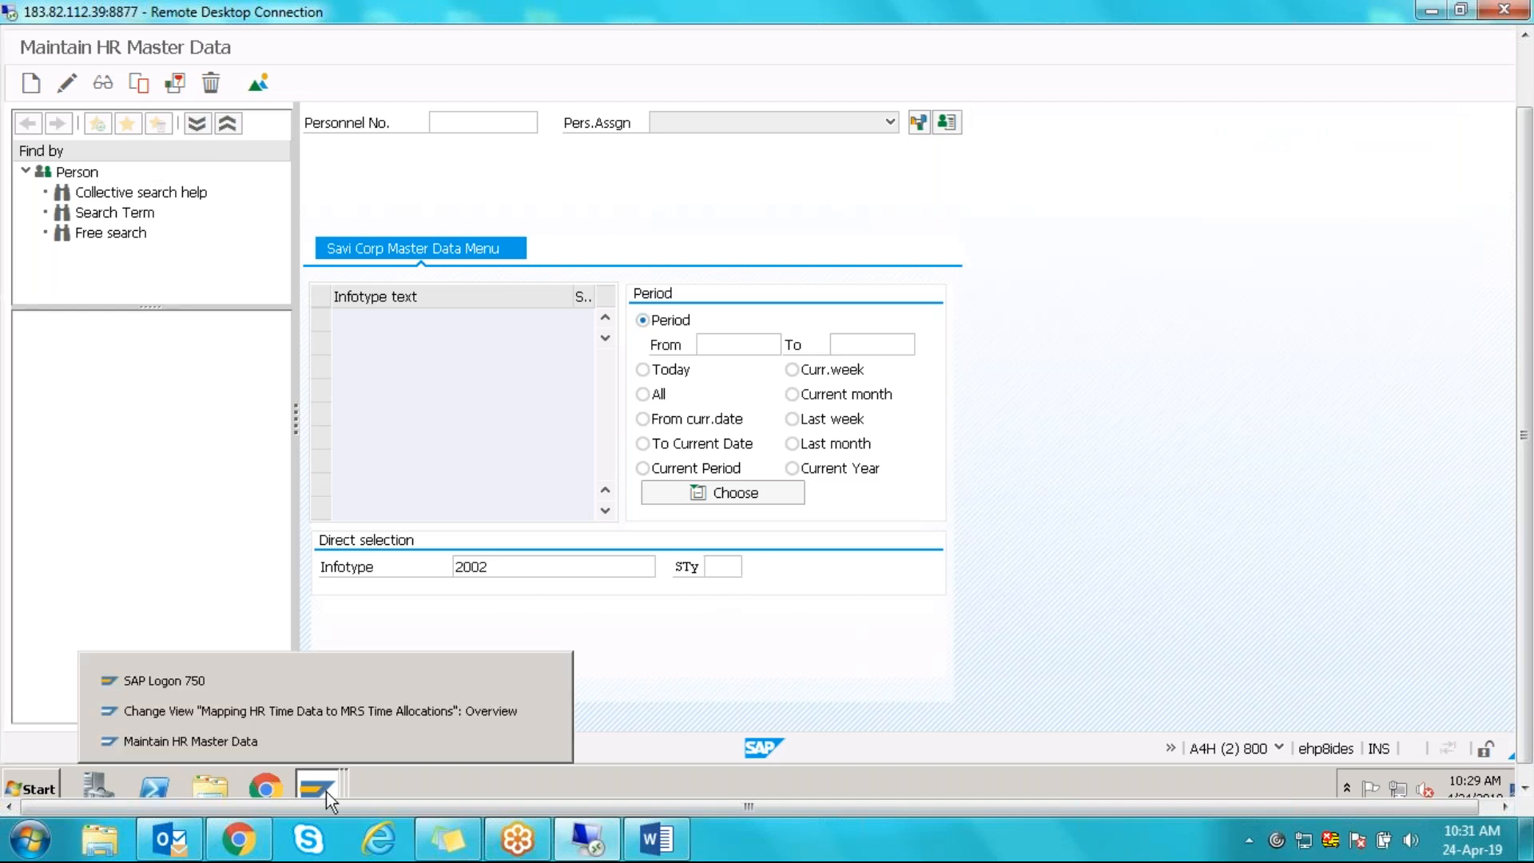
{"action": "left_click", "coordinate": [291, 741]}
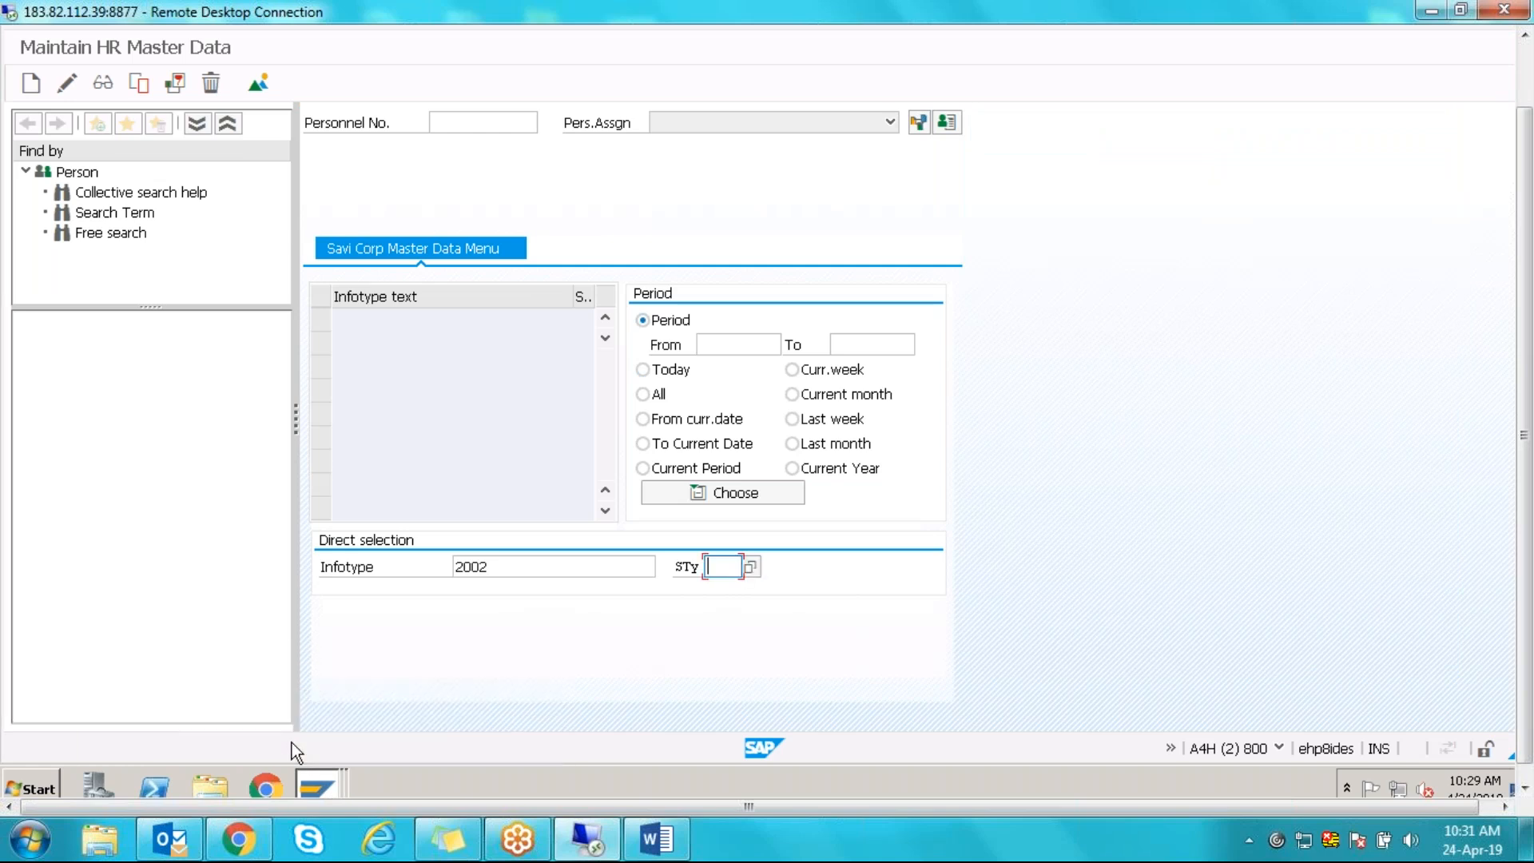
{"action": "left_click", "coordinate": [328, 798]}
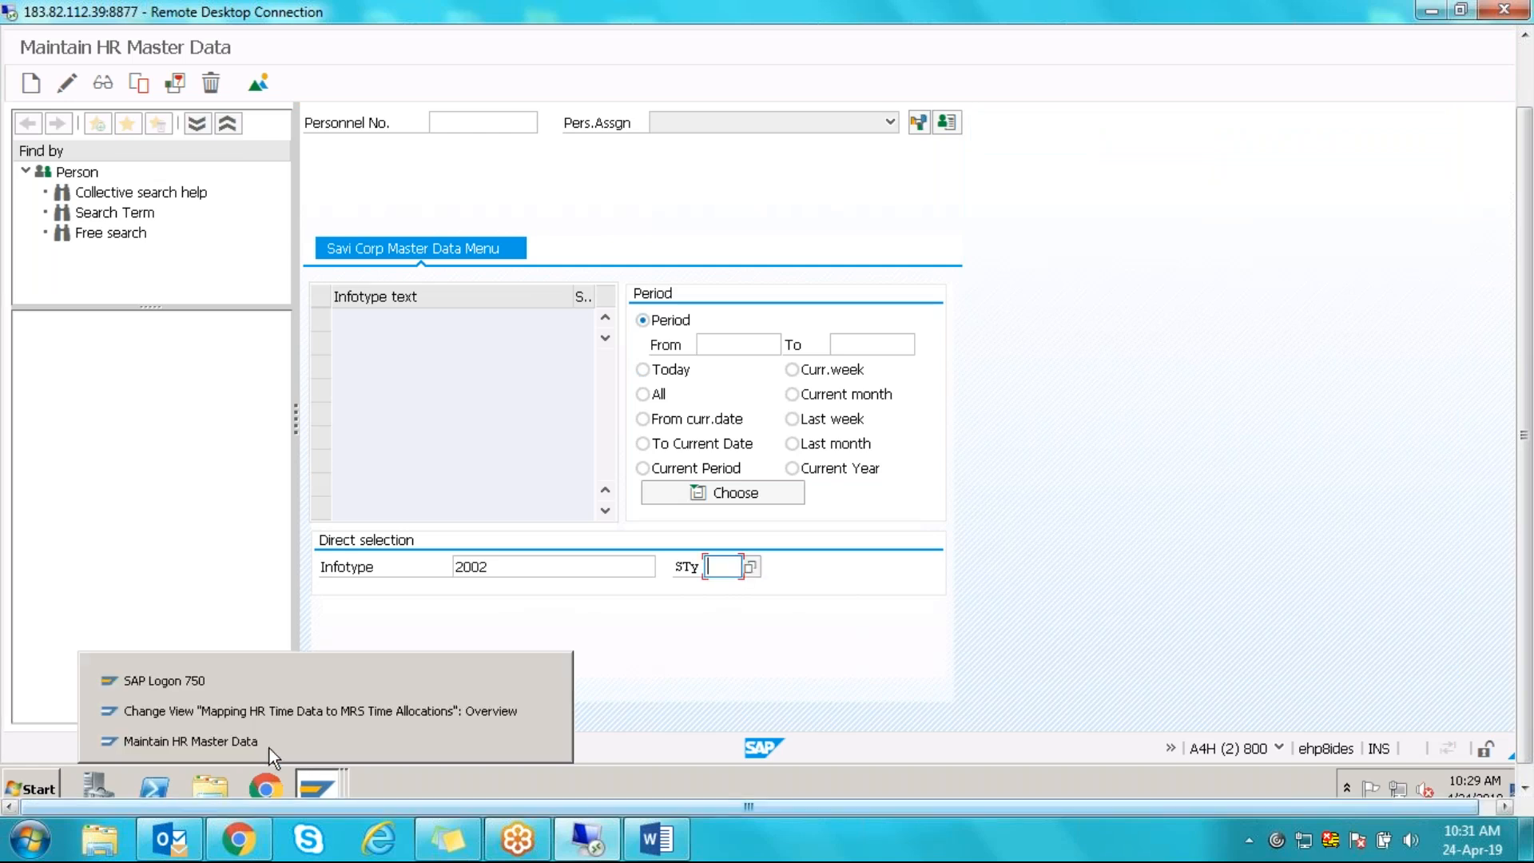
{"action": "left_click", "coordinate": [222, 742]}
{"action": "key", "text": "F3"}
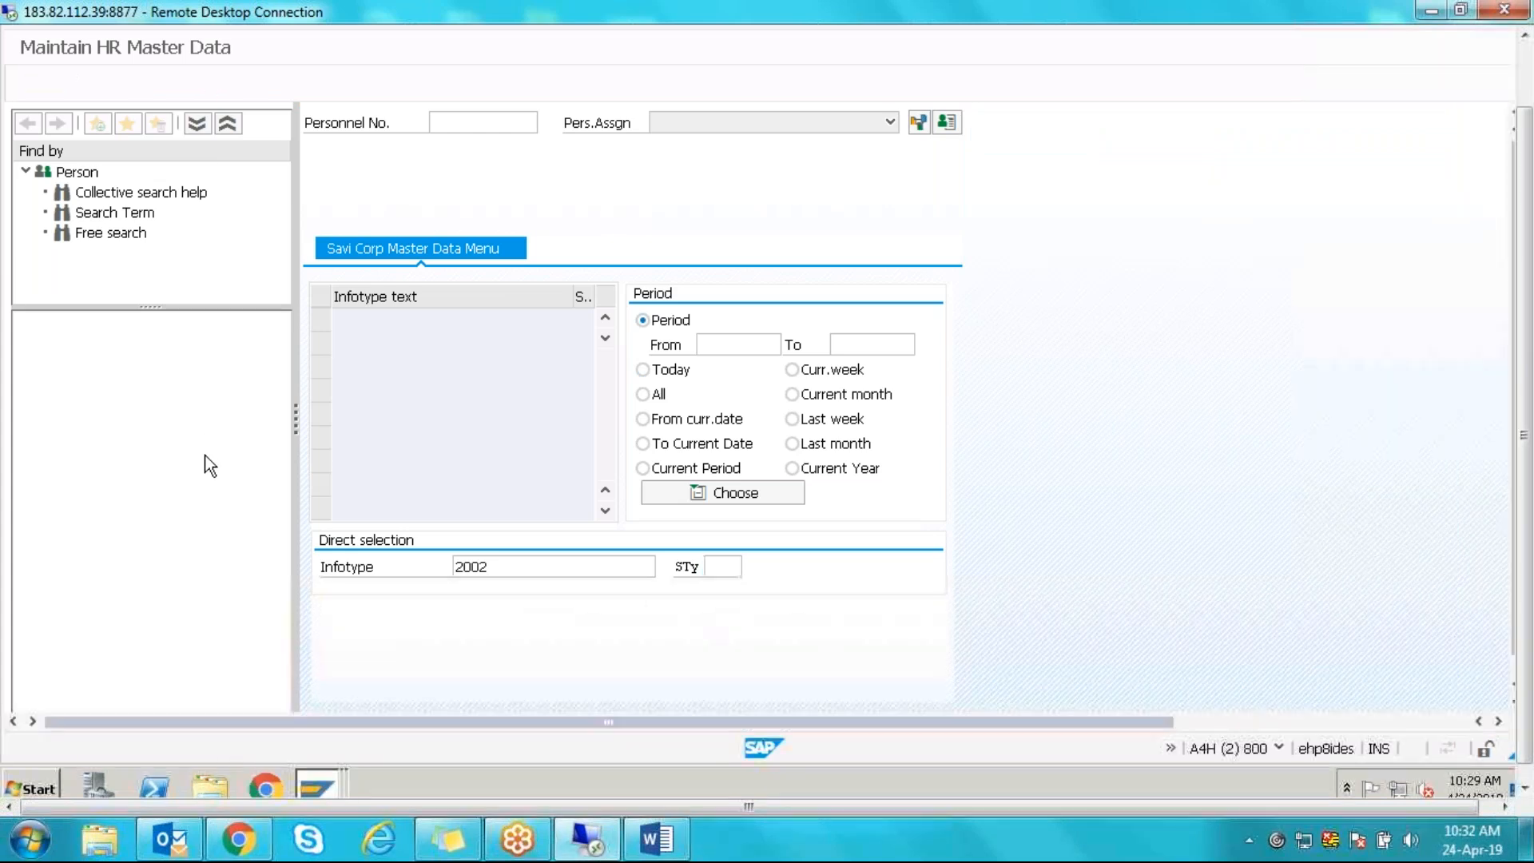
- Launch the Planning Board with resource period 22.04.2019 to 26.04.2019
{"action": "double_click", "coordinate": [159, 196]}
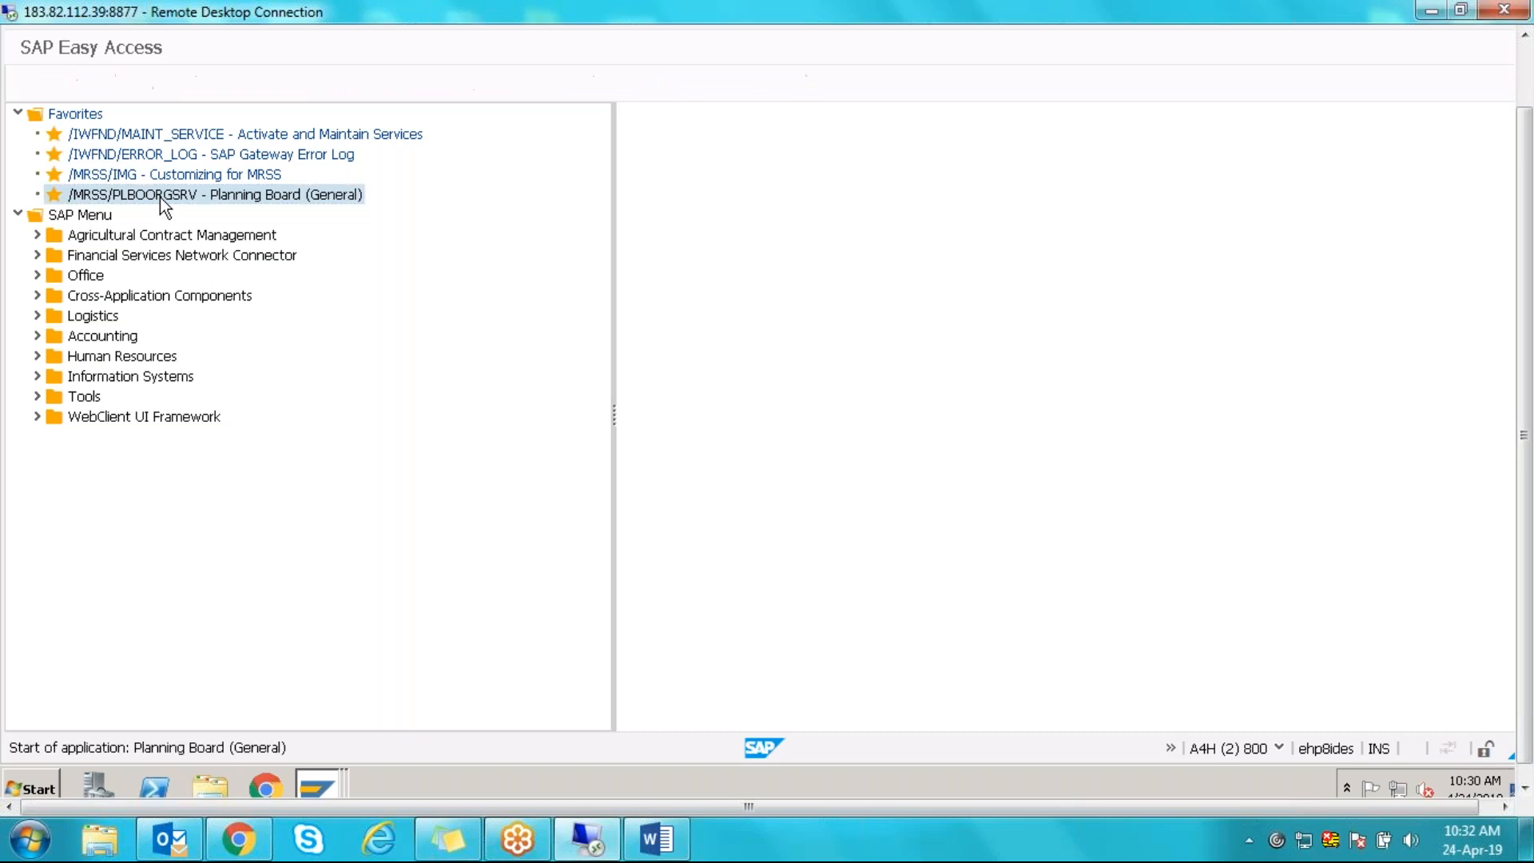
{"action": "key", "text": "Tab"}
{"action": "key", "text": "Tab"}
{"action": "key", "text": "Tab"}
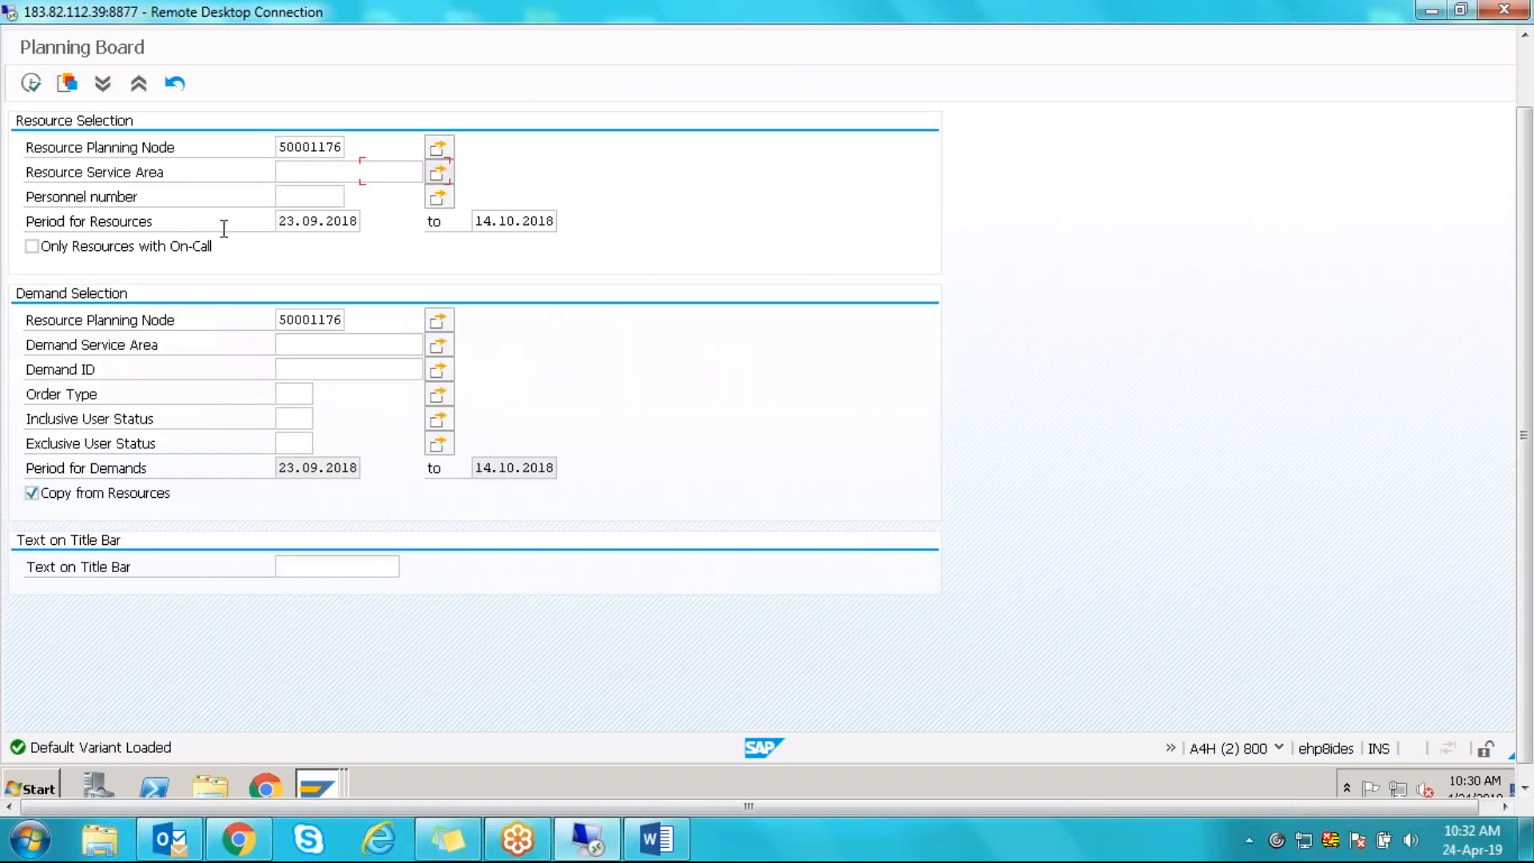
{"action": "key", "text": "BackSpace"}
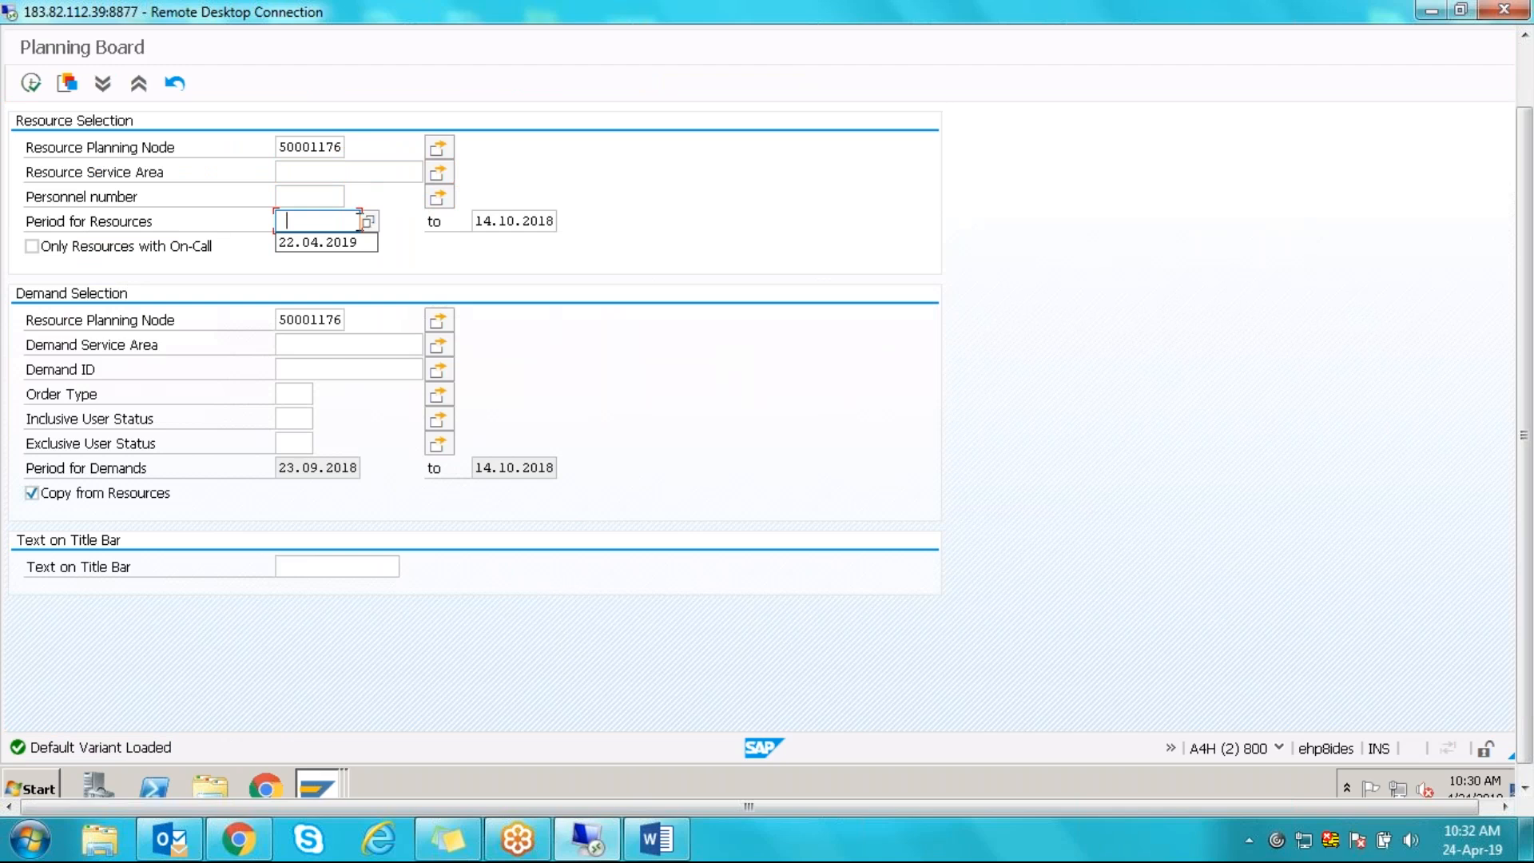
{"action": "left_click", "coordinate": [352, 251]}
{"action": "key", "text": "Tab"}
{"action": "key", "text": "BackSpace"}
{"action": "left_click", "coordinate": [498, 240]}
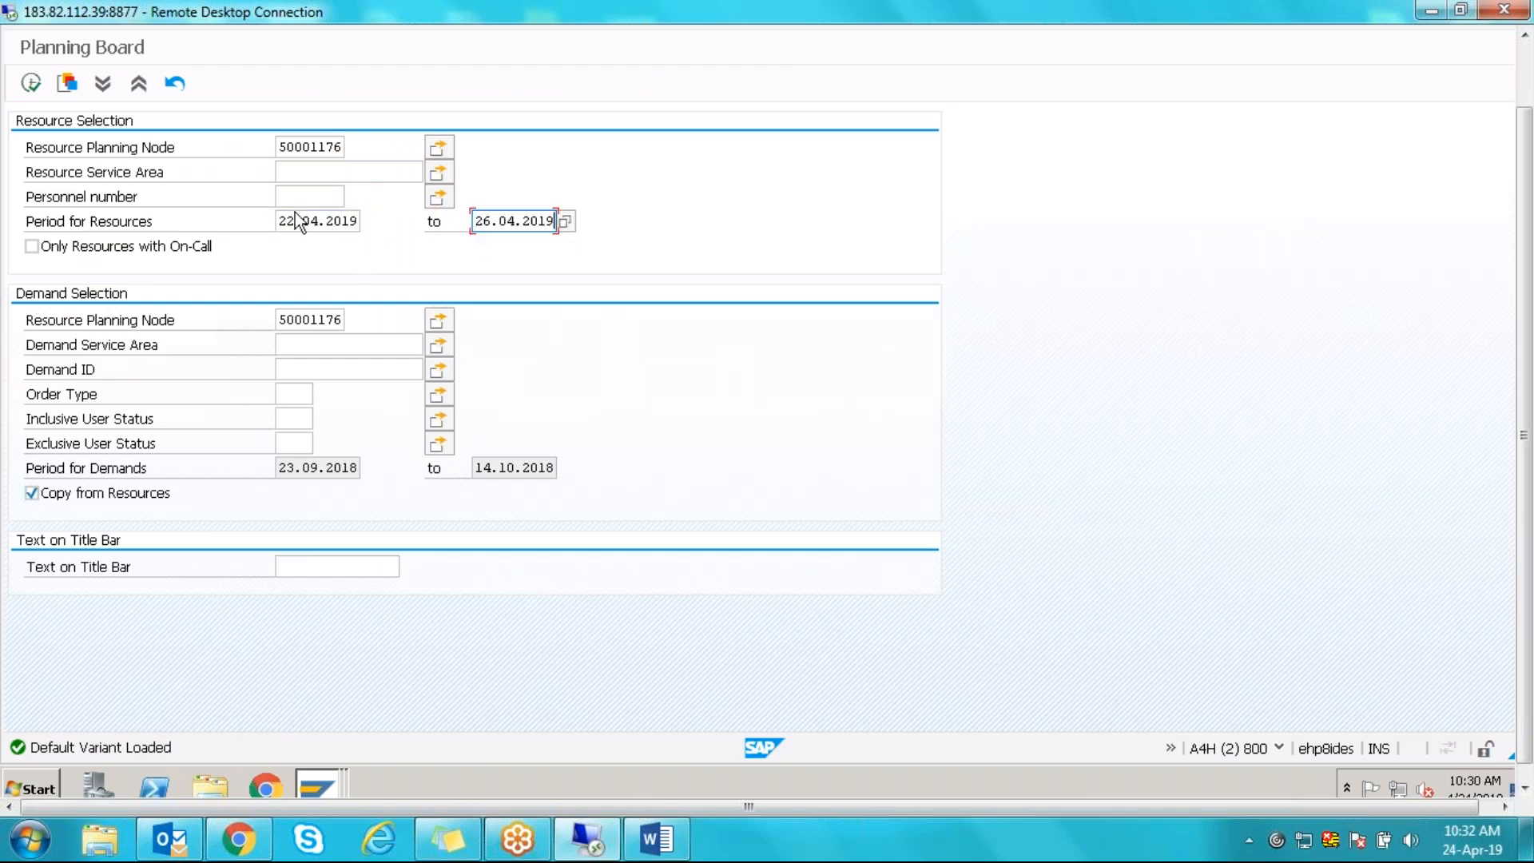
{"action": "left_click", "coordinate": [33, 84]}
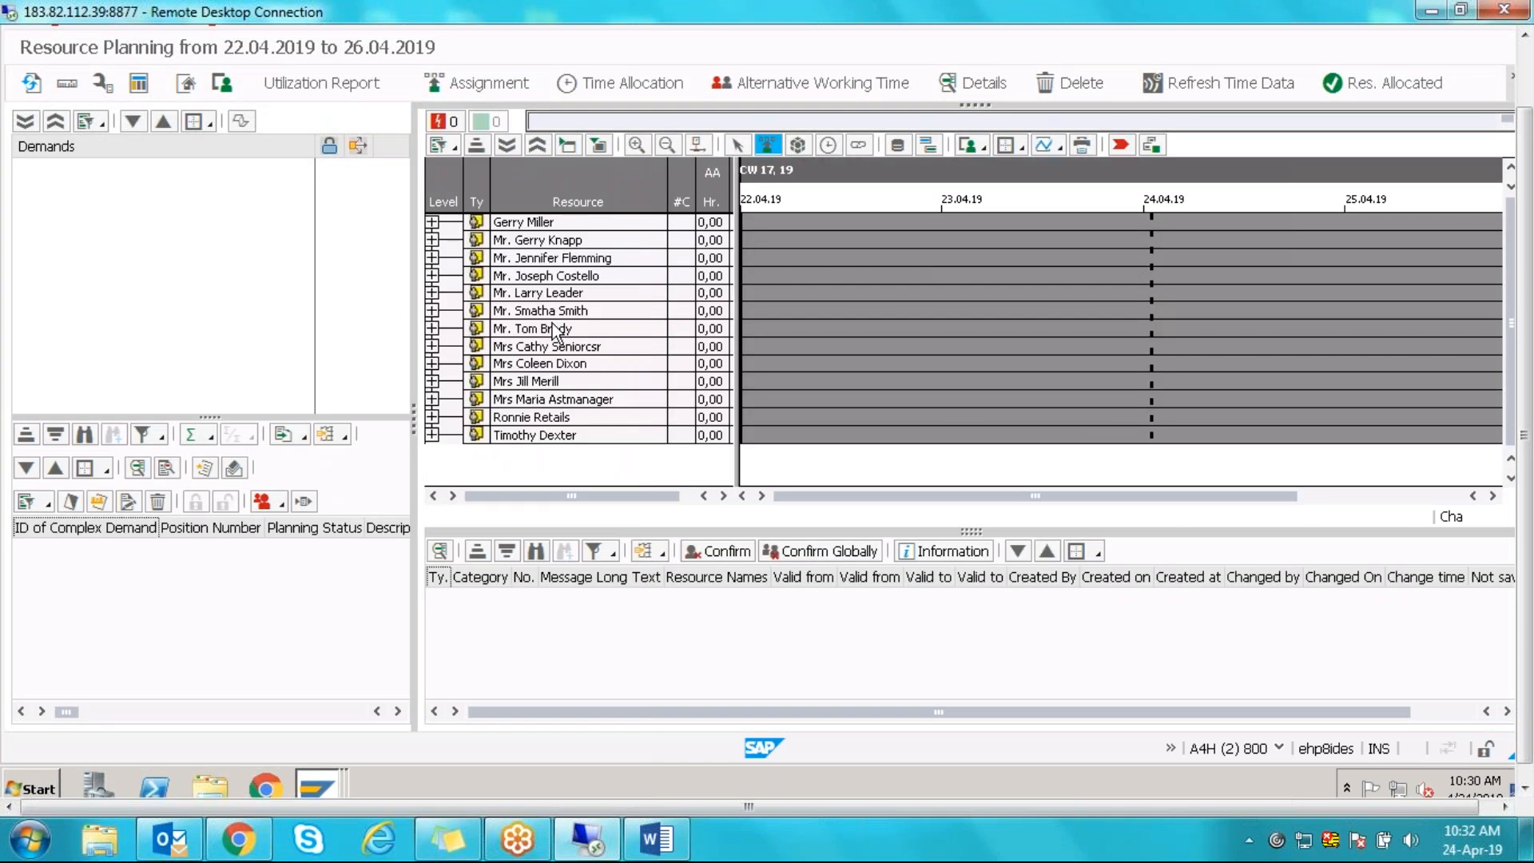
- Start an alternative working time for one resource with HR subtype 01 Foreman substitution
{"action": "left_click", "coordinate": [557, 329]}
{"action": "left_click", "coordinate": [819, 83]}
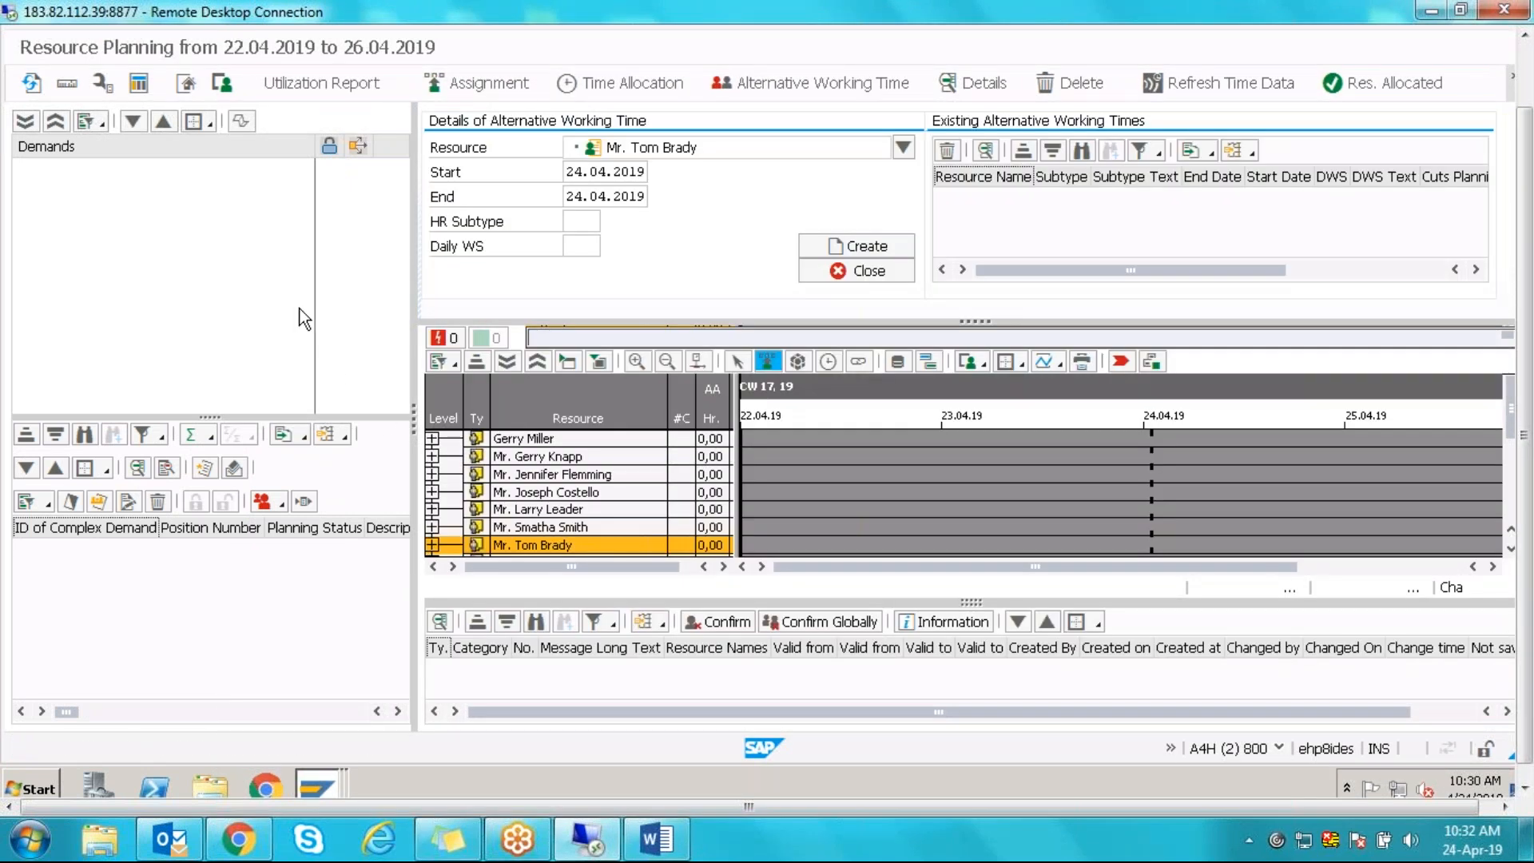
{"action": "left_click", "coordinate": [588, 220]}
{"action": "left_click", "coordinate": [608, 221]}
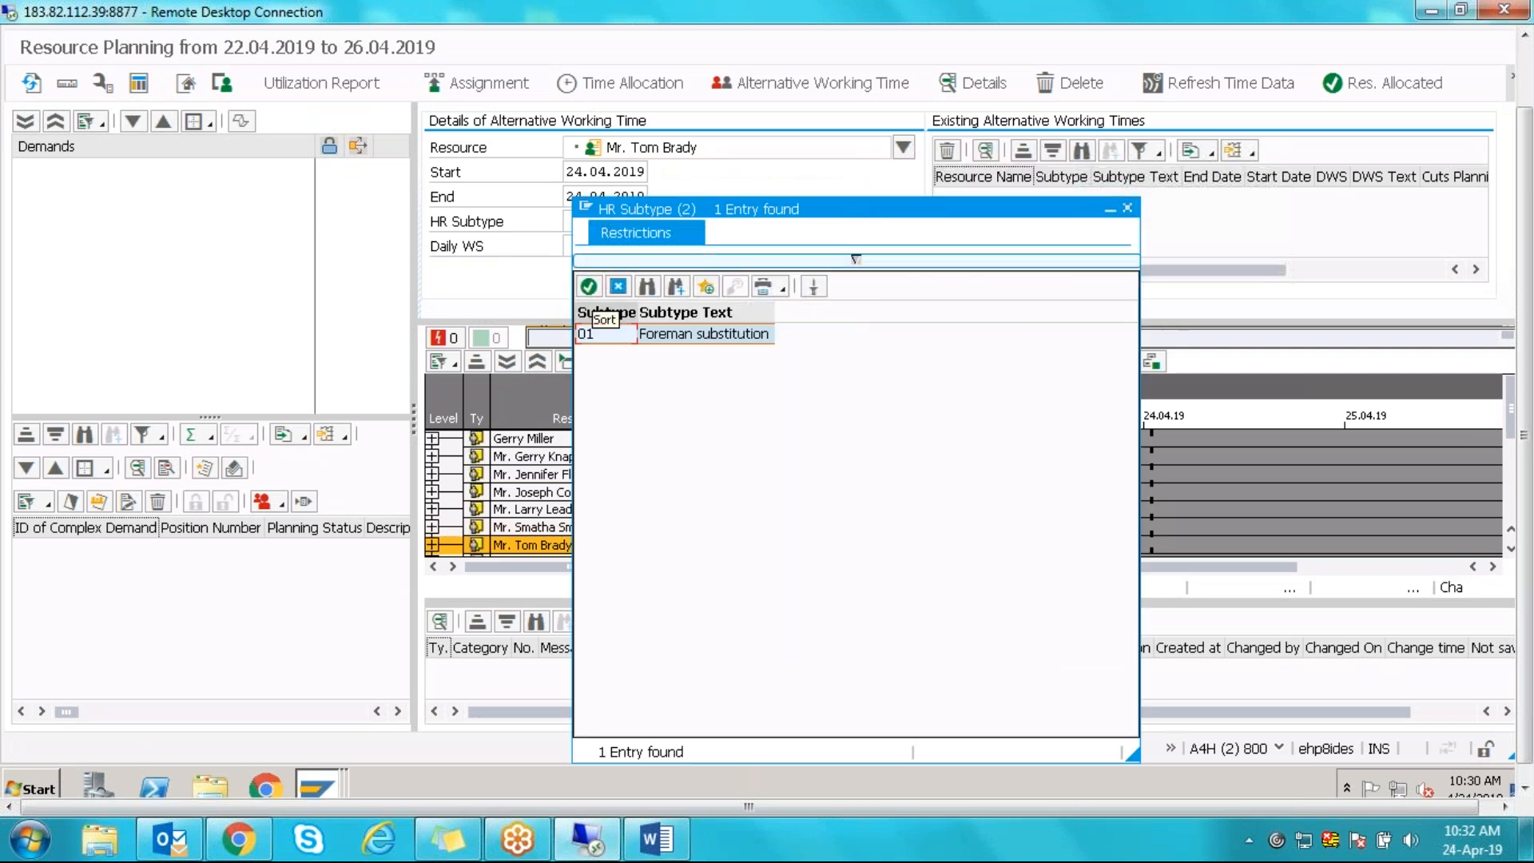
{"action": "double_click", "coordinate": [605, 335]}
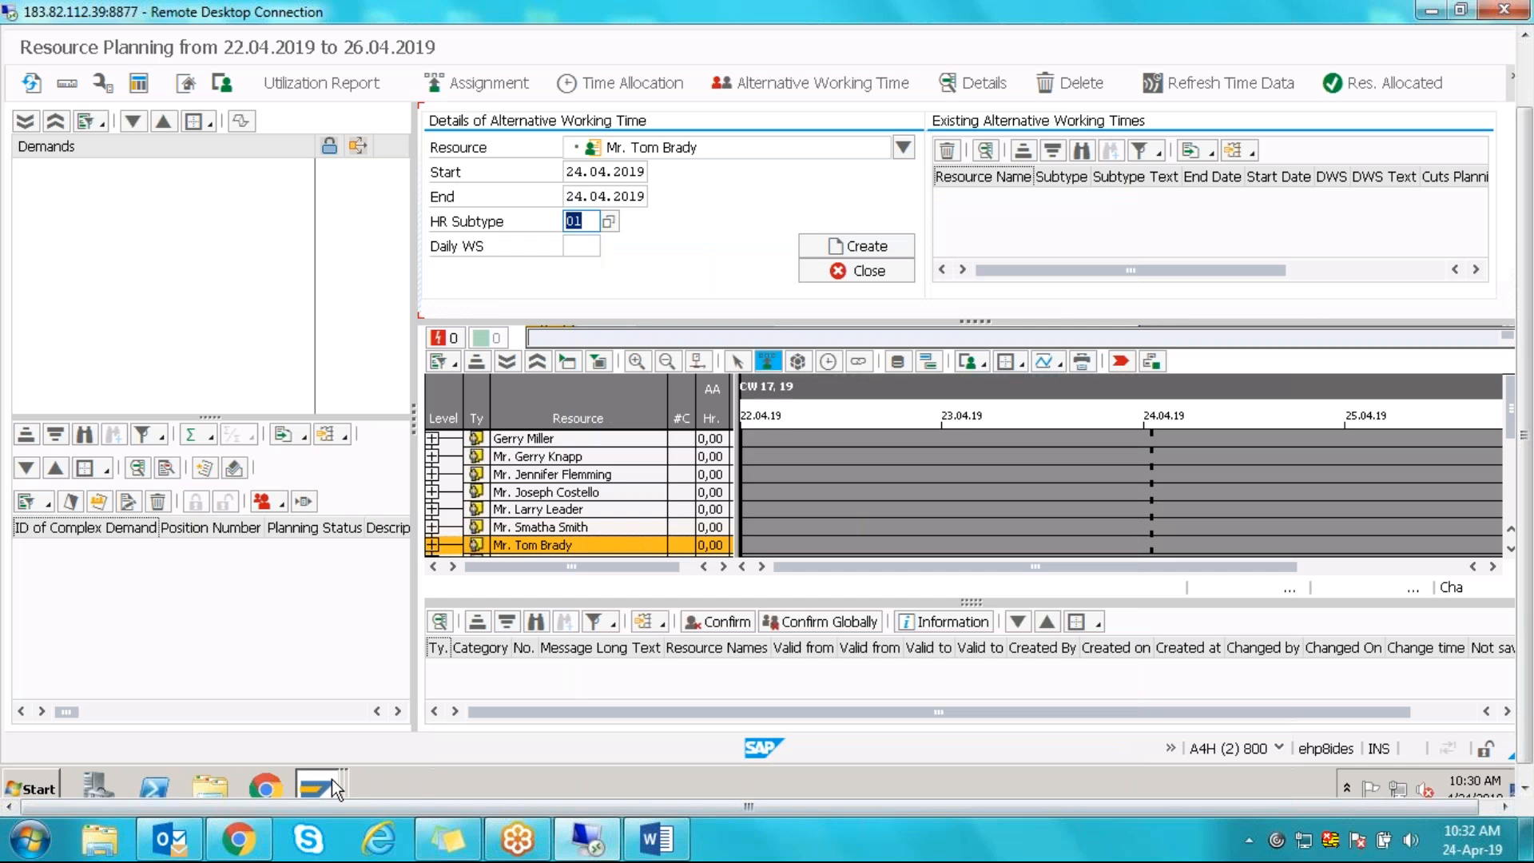
{"action": "left_click", "coordinate": [334, 780]}
- Deselect the Alternative Working Times, Attendances 0400/01 and Planned Working Time rows, then untick RP Rel. for HOLIDAY
{"action": "left_click", "coordinate": [262, 711]}
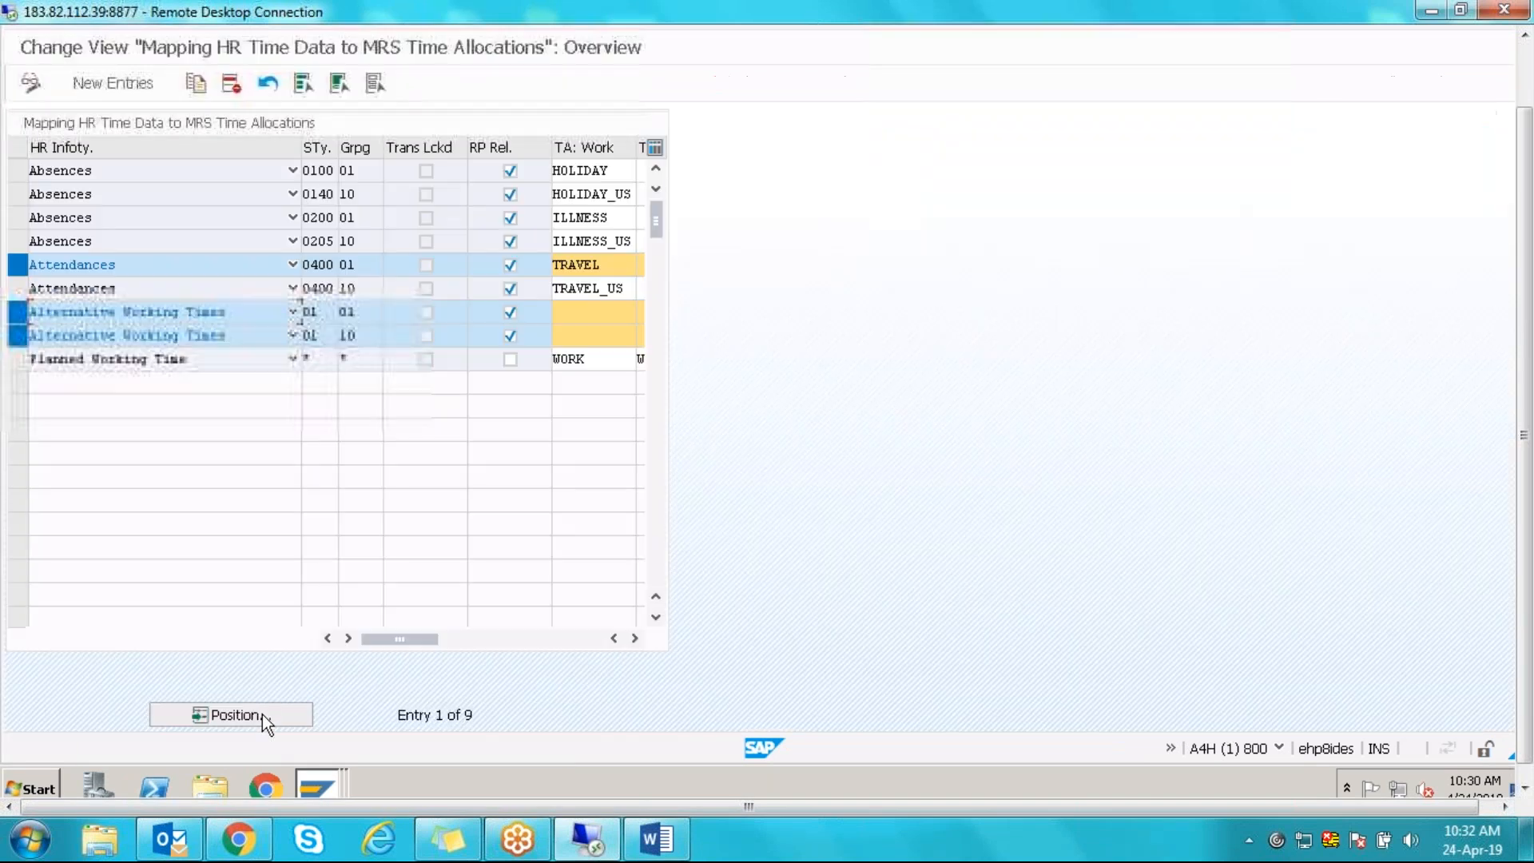
{"action": "left_click_drag", "start_coordinate": [330, 311], "coordinate": [302, 312]}
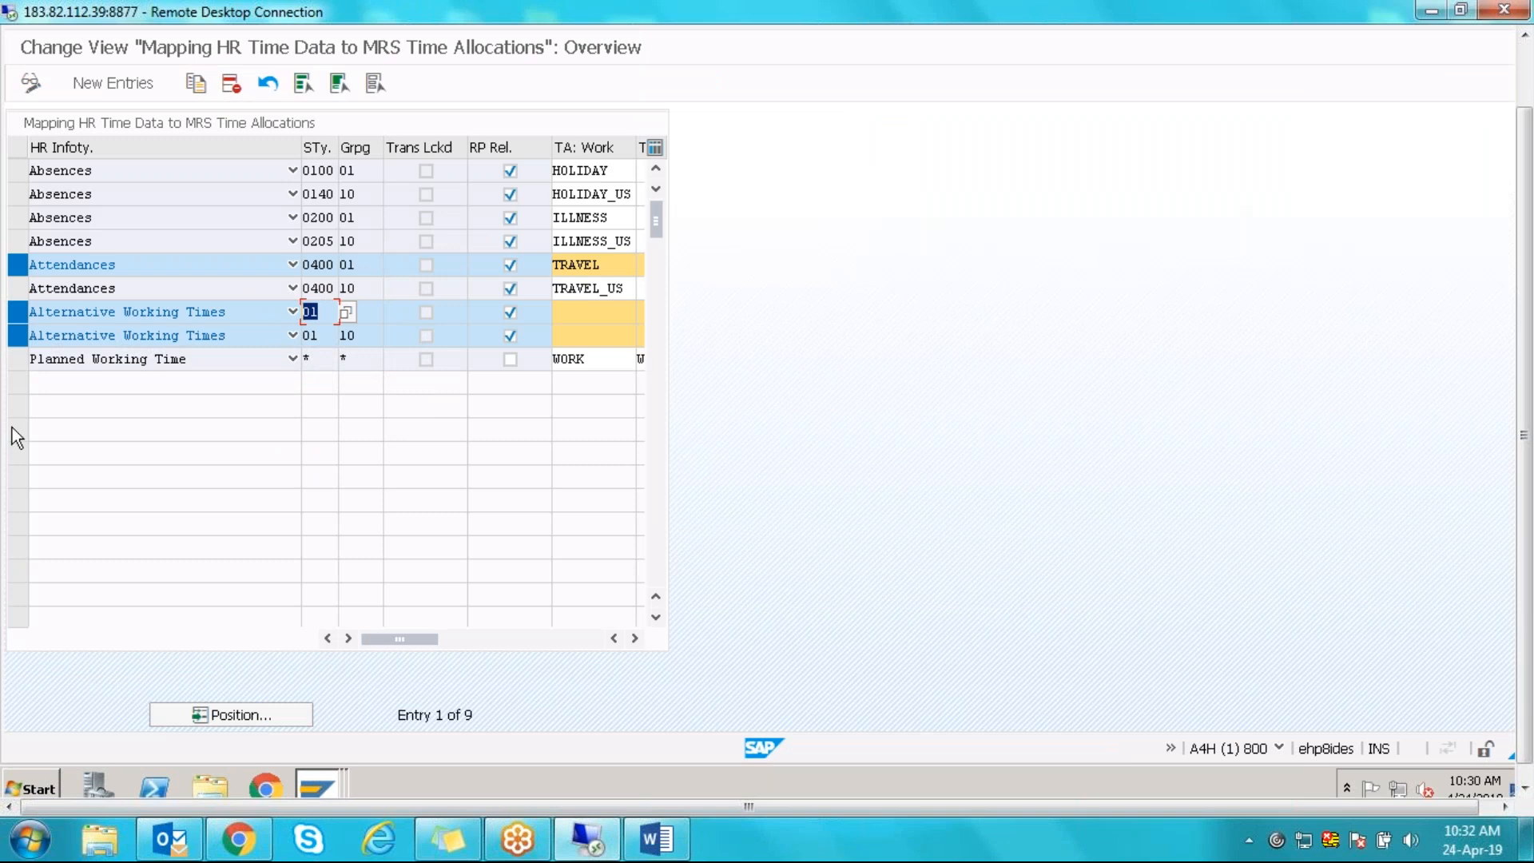
{"action": "left_click", "coordinate": [18, 314]}
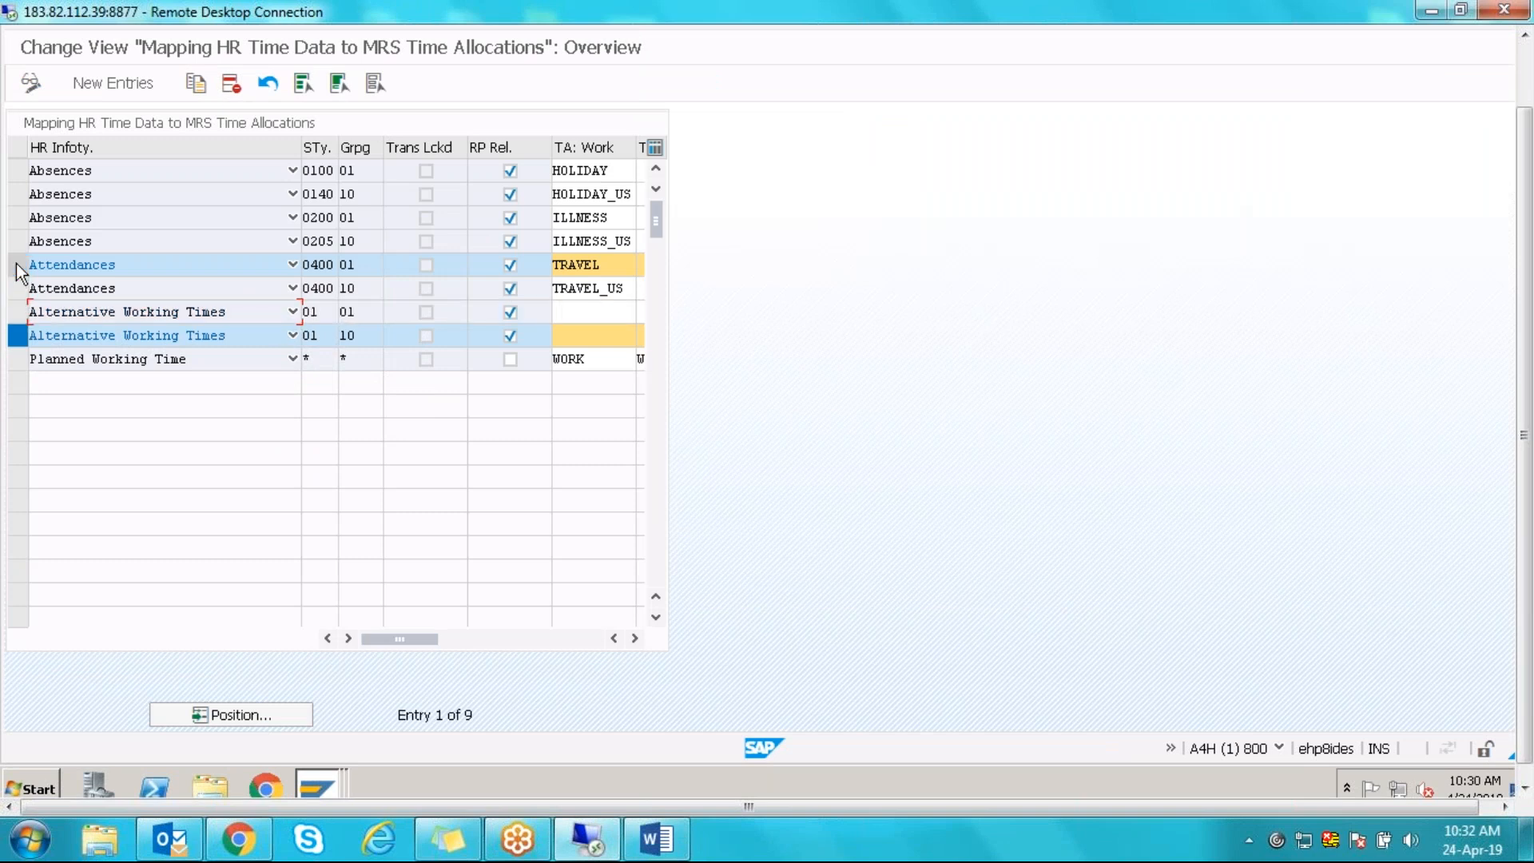
{"action": "left_click", "coordinate": [17, 272]}
{"action": "left_click", "coordinate": [17, 356]}
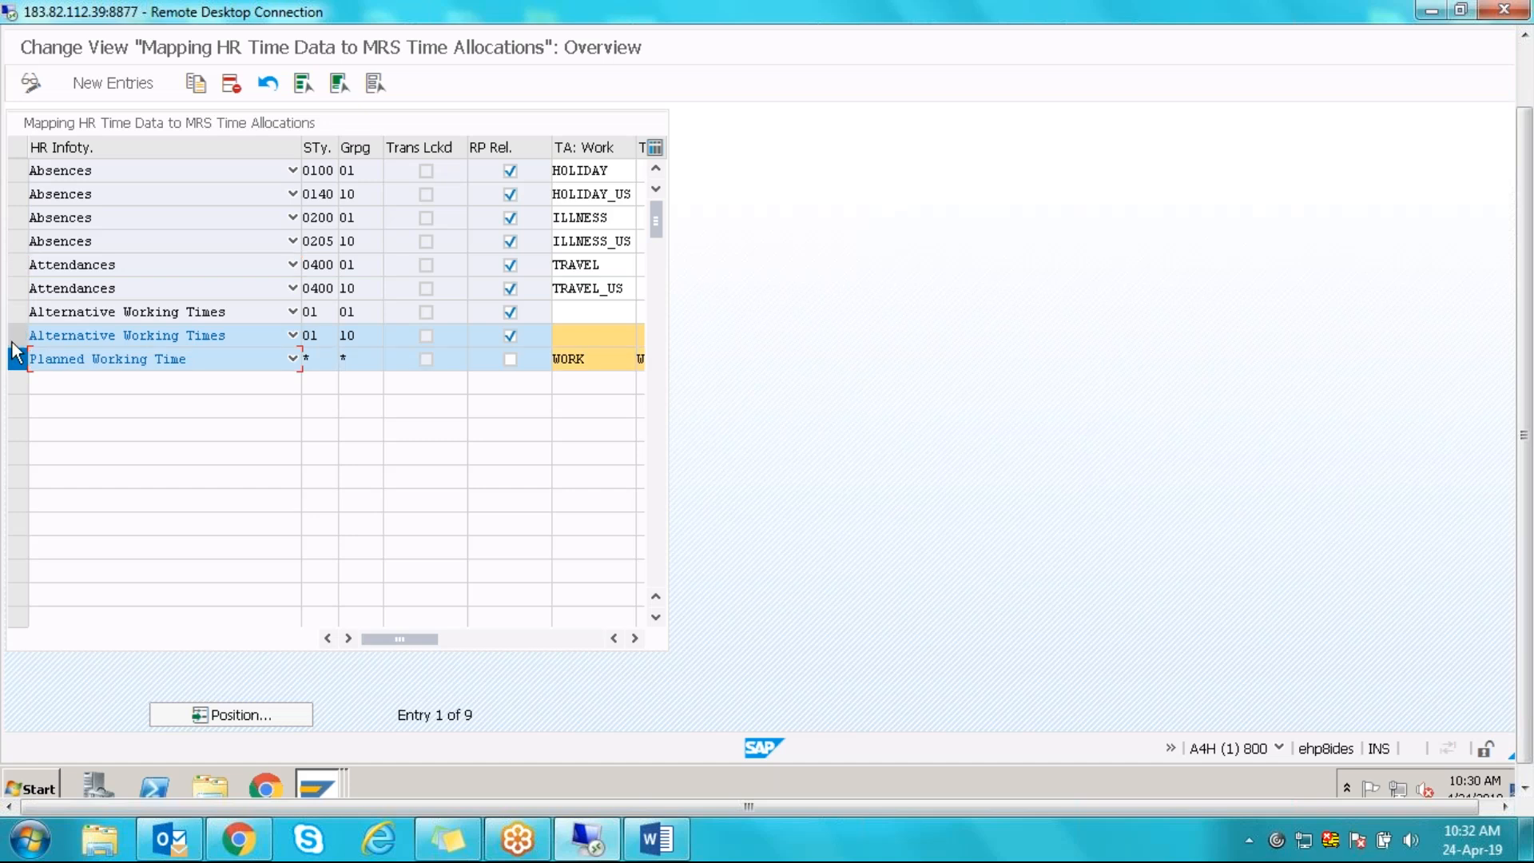
{"action": "left_click", "coordinate": [17, 336]}
{"action": "left_click", "coordinate": [17, 359]}
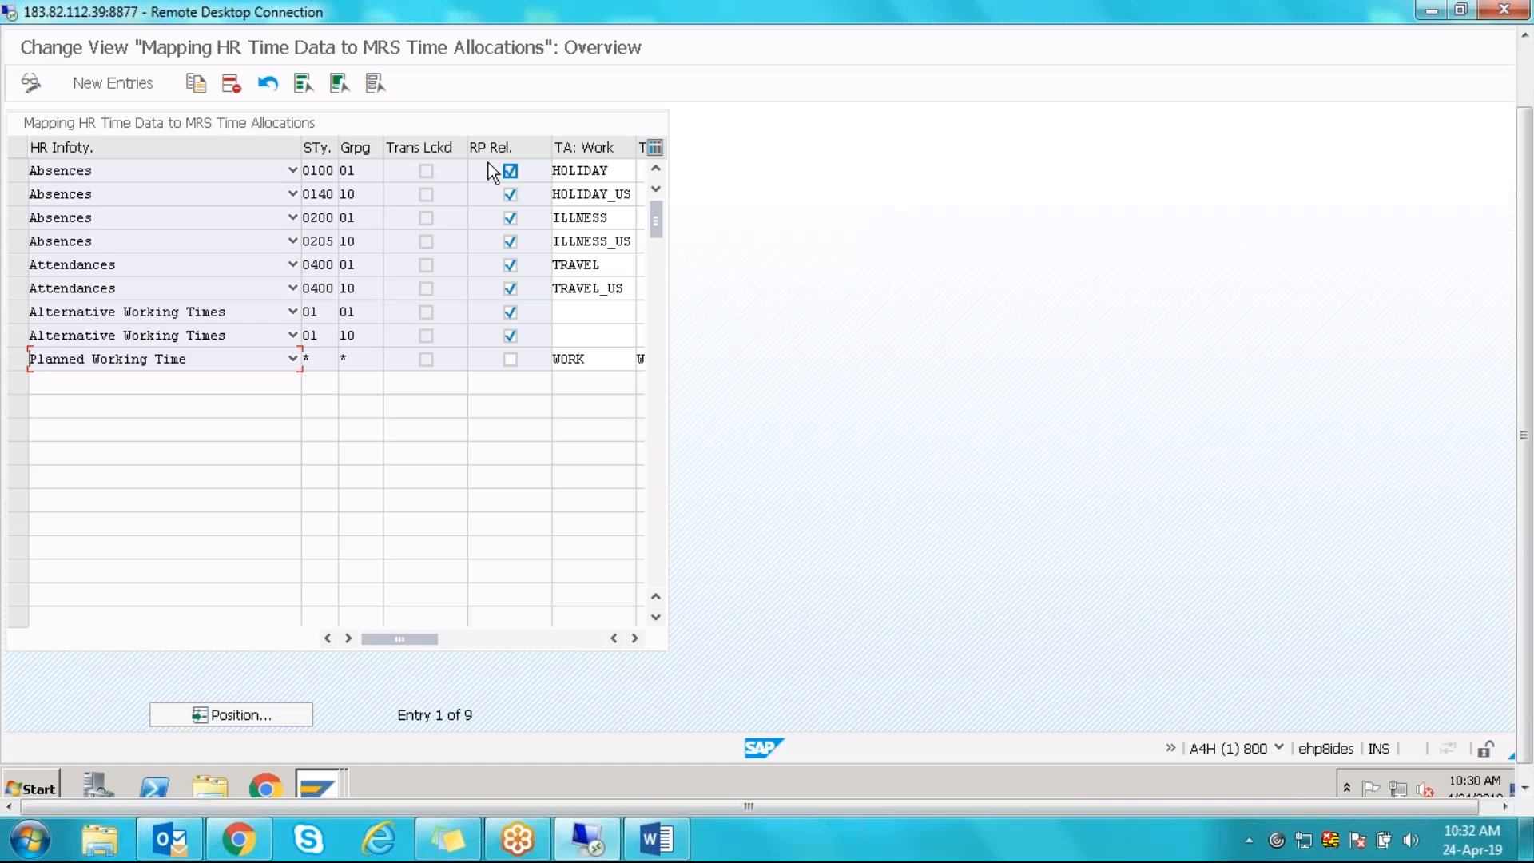
{"action": "left_click", "coordinate": [511, 170]}
{"action": "left_click", "coordinate": [510, 172]}
- Read the F1 field help on the RP Rel. indicator, then leave HOLIDAY's RP Rel. flag ticked
{"action": "key", "text": "F1"}
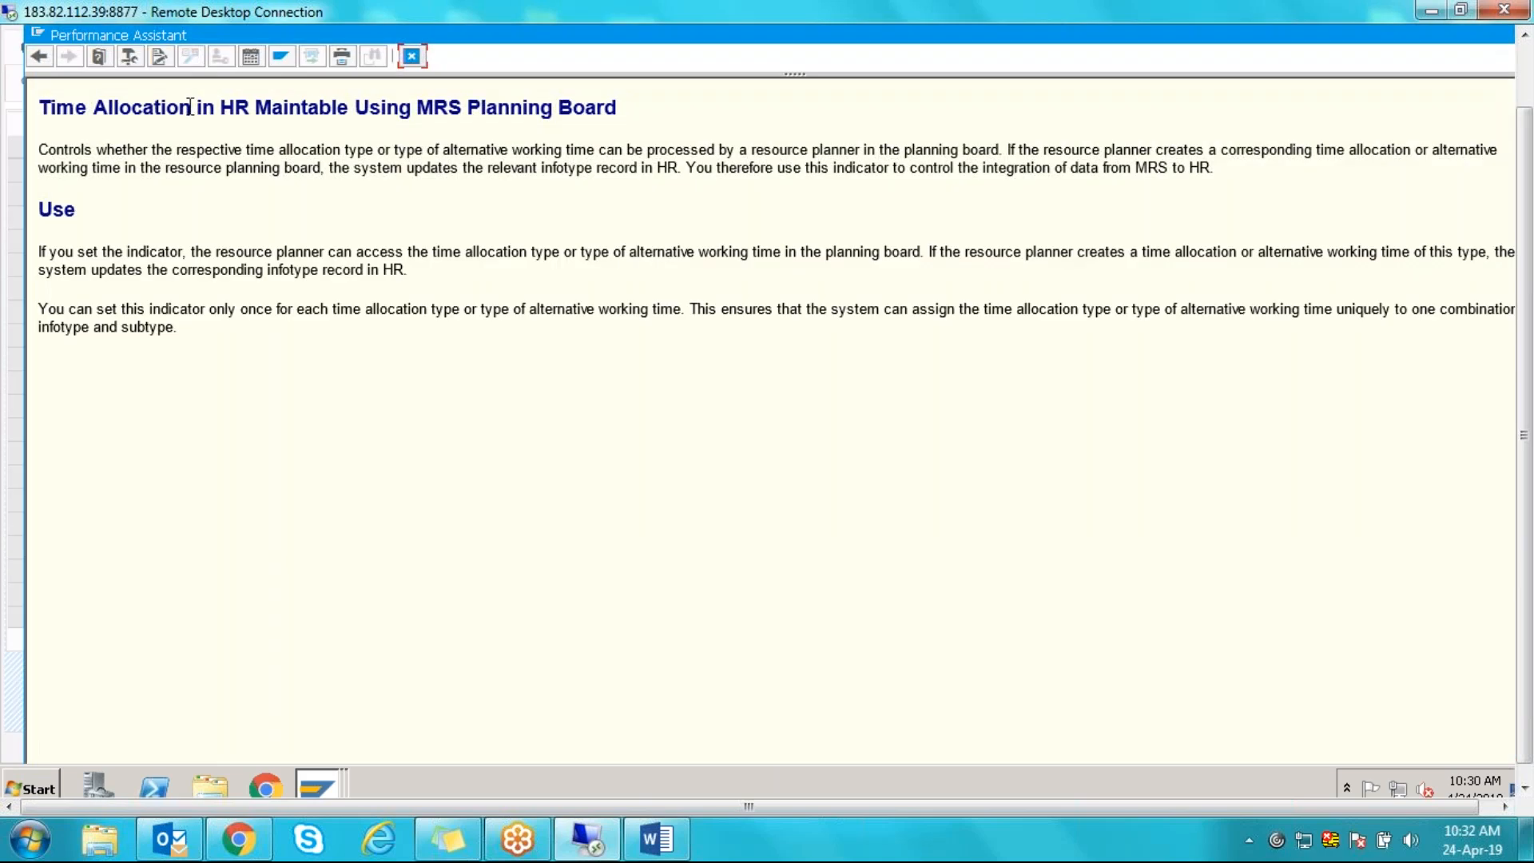
{"action": "left_click", "coordinate": [416, 53]}
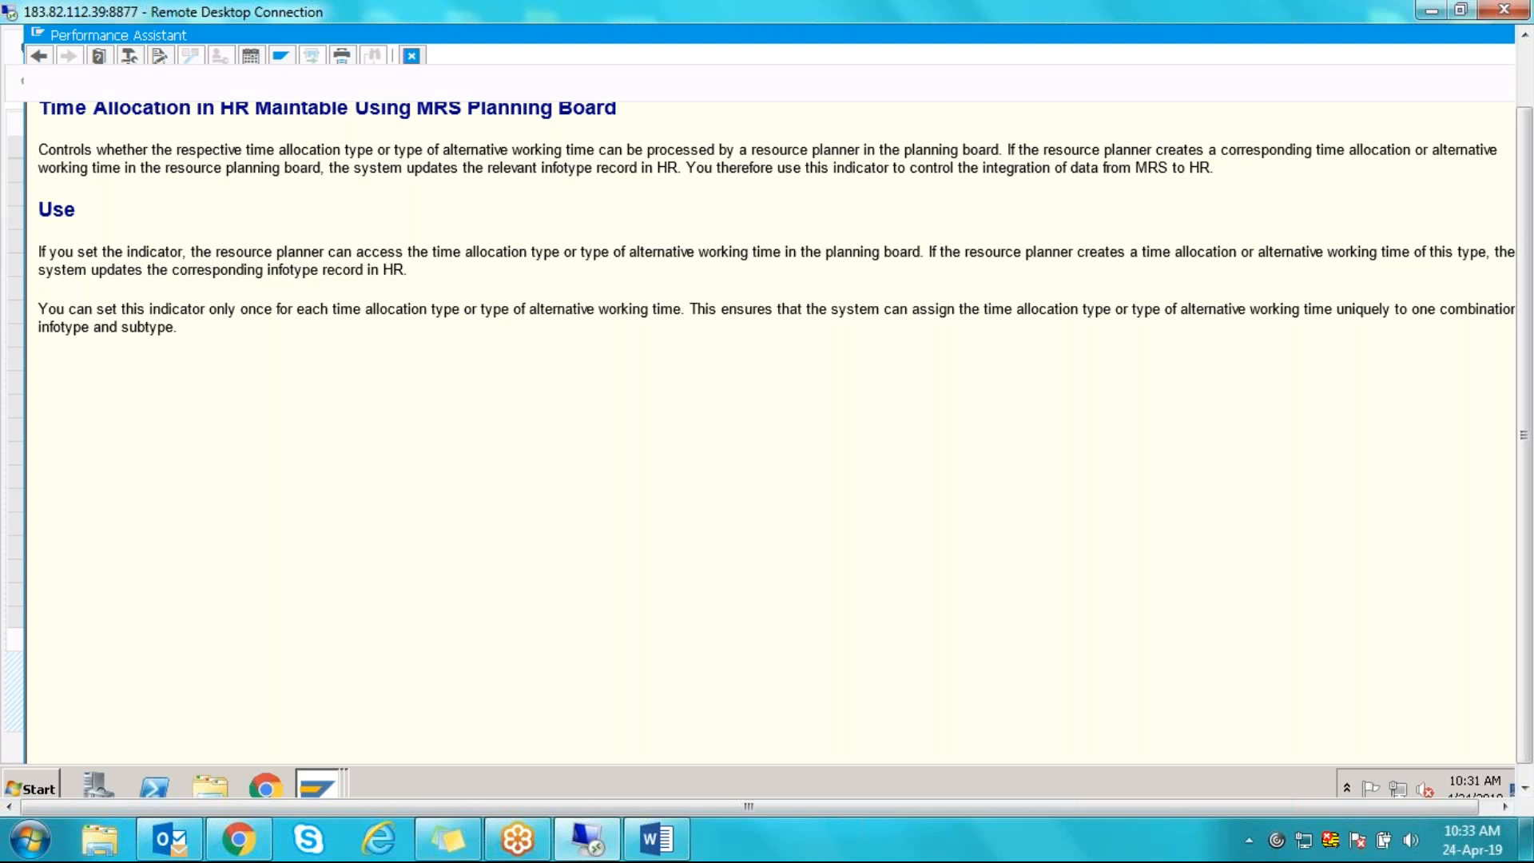
{"action": "left_click", "coordinate": [511, 171]}
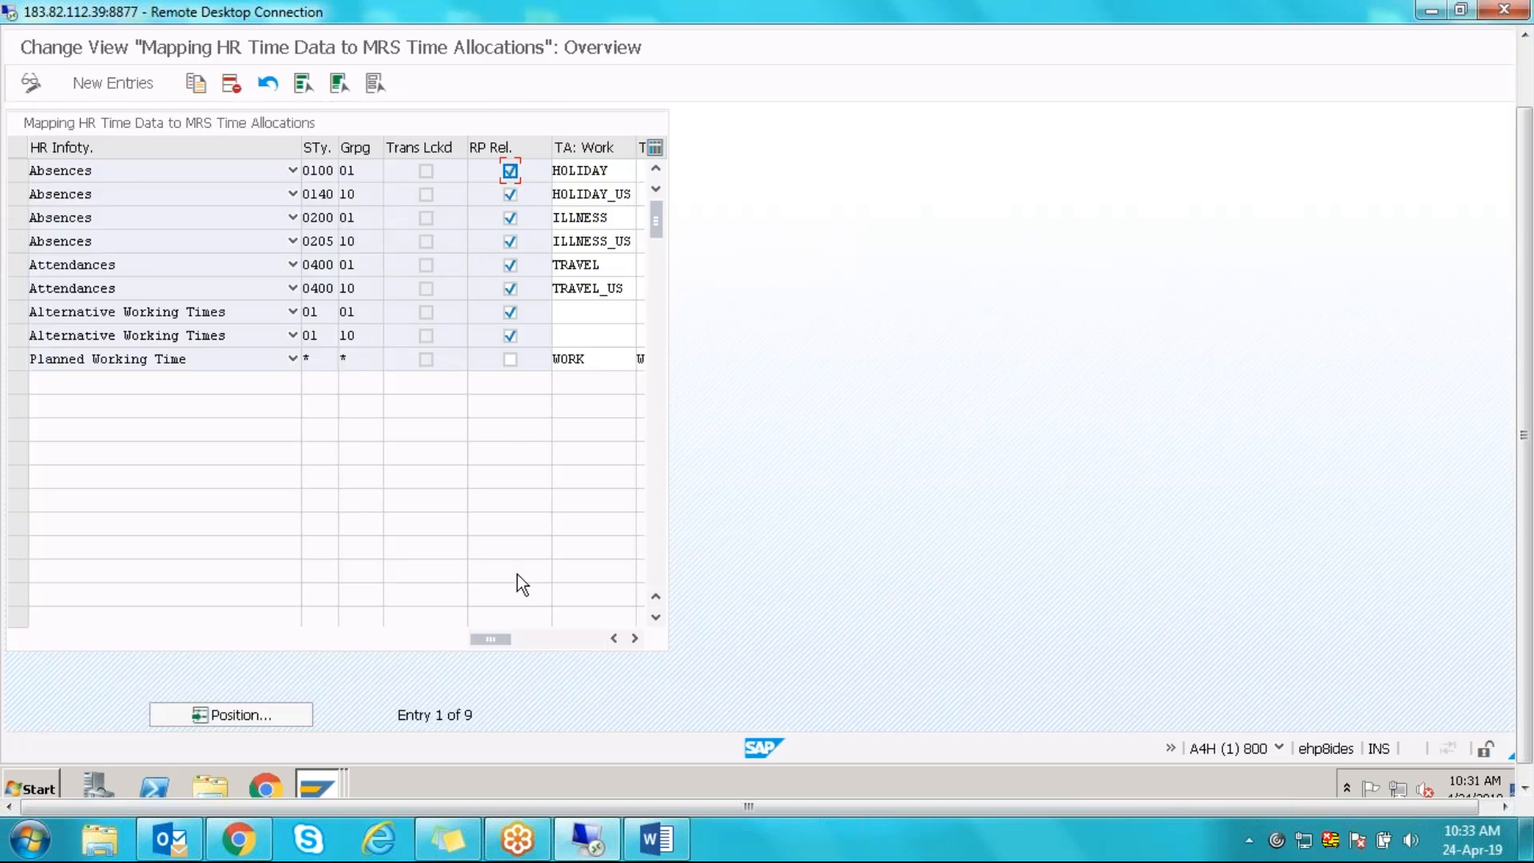
{"action": "left_click", "coordinate": [510, 172]}
- Compare the TA: Work and TA: Break allocations for TRAVEL, HOLIDAY_US, ILLNESS and alternative working times, then go back
{"action": "left_click", "coordinate": [635, 639]}
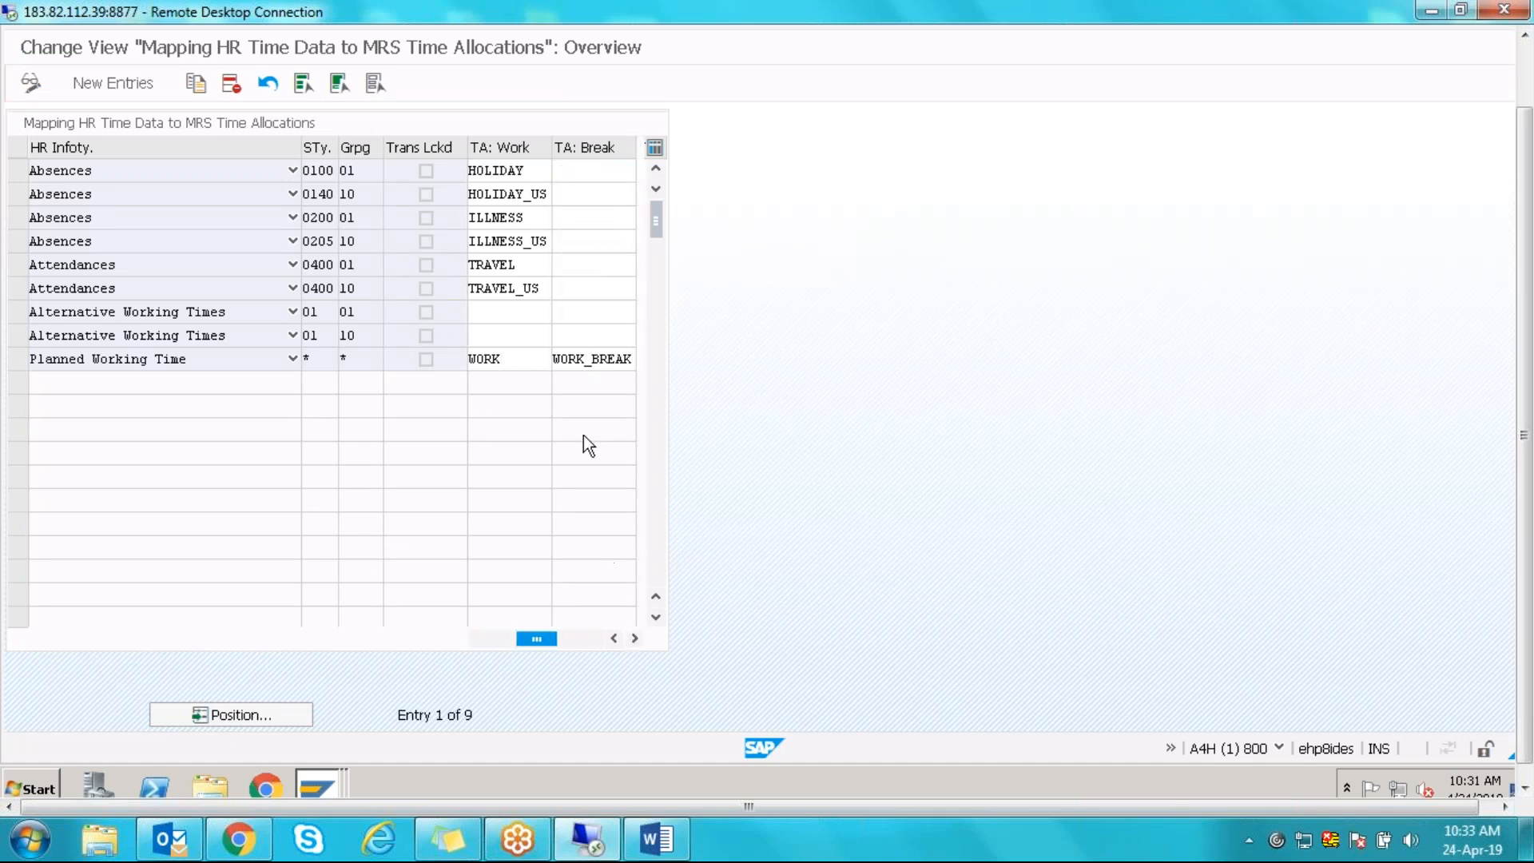
{"action": "left_click", "coordinate": [16, 265]}
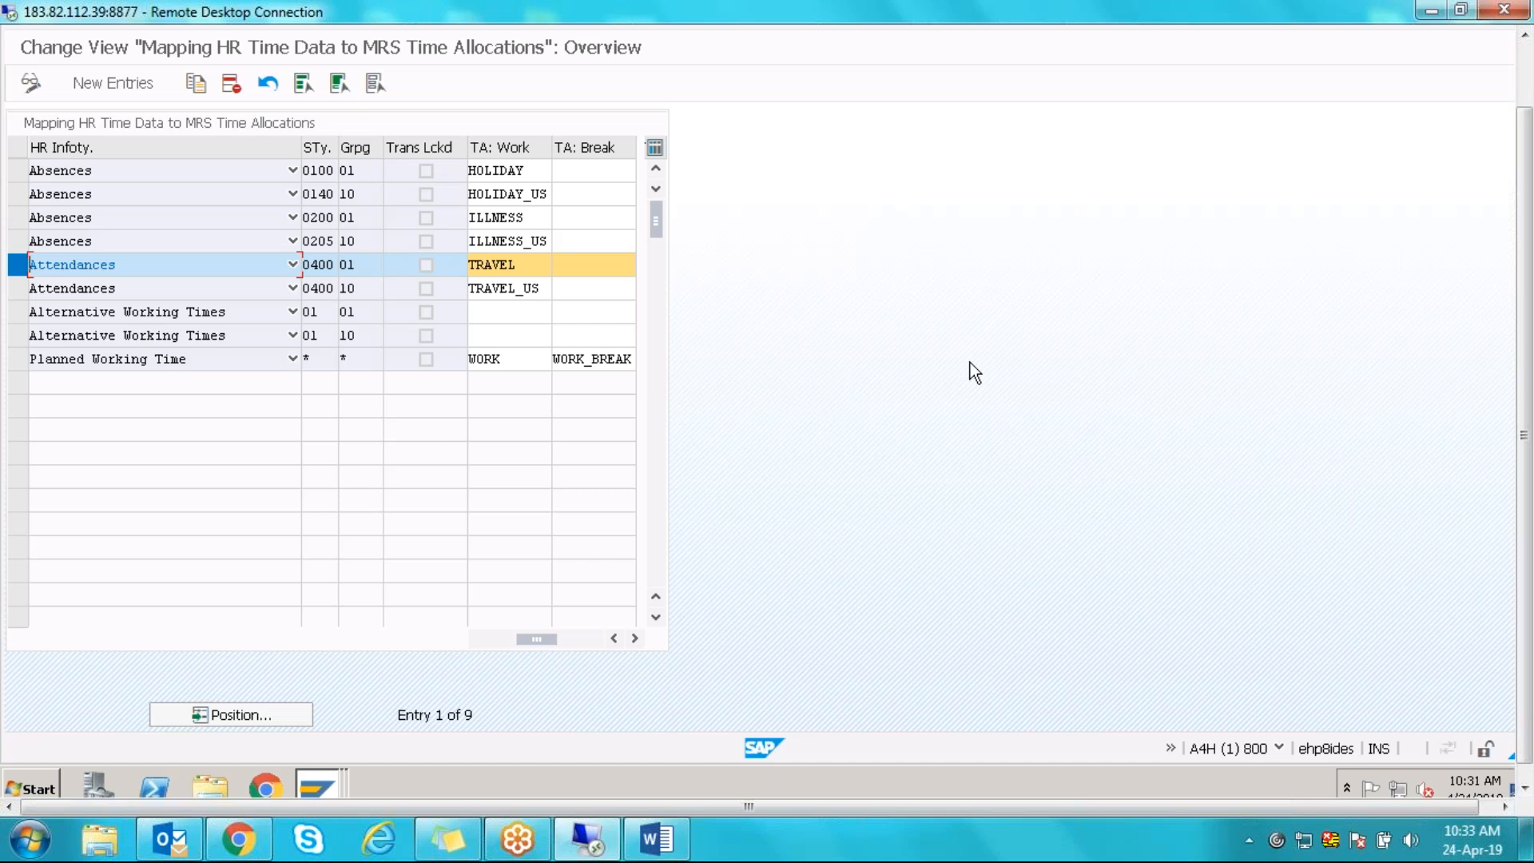
{"action": "left_click", "coordinate": [17, 194]}
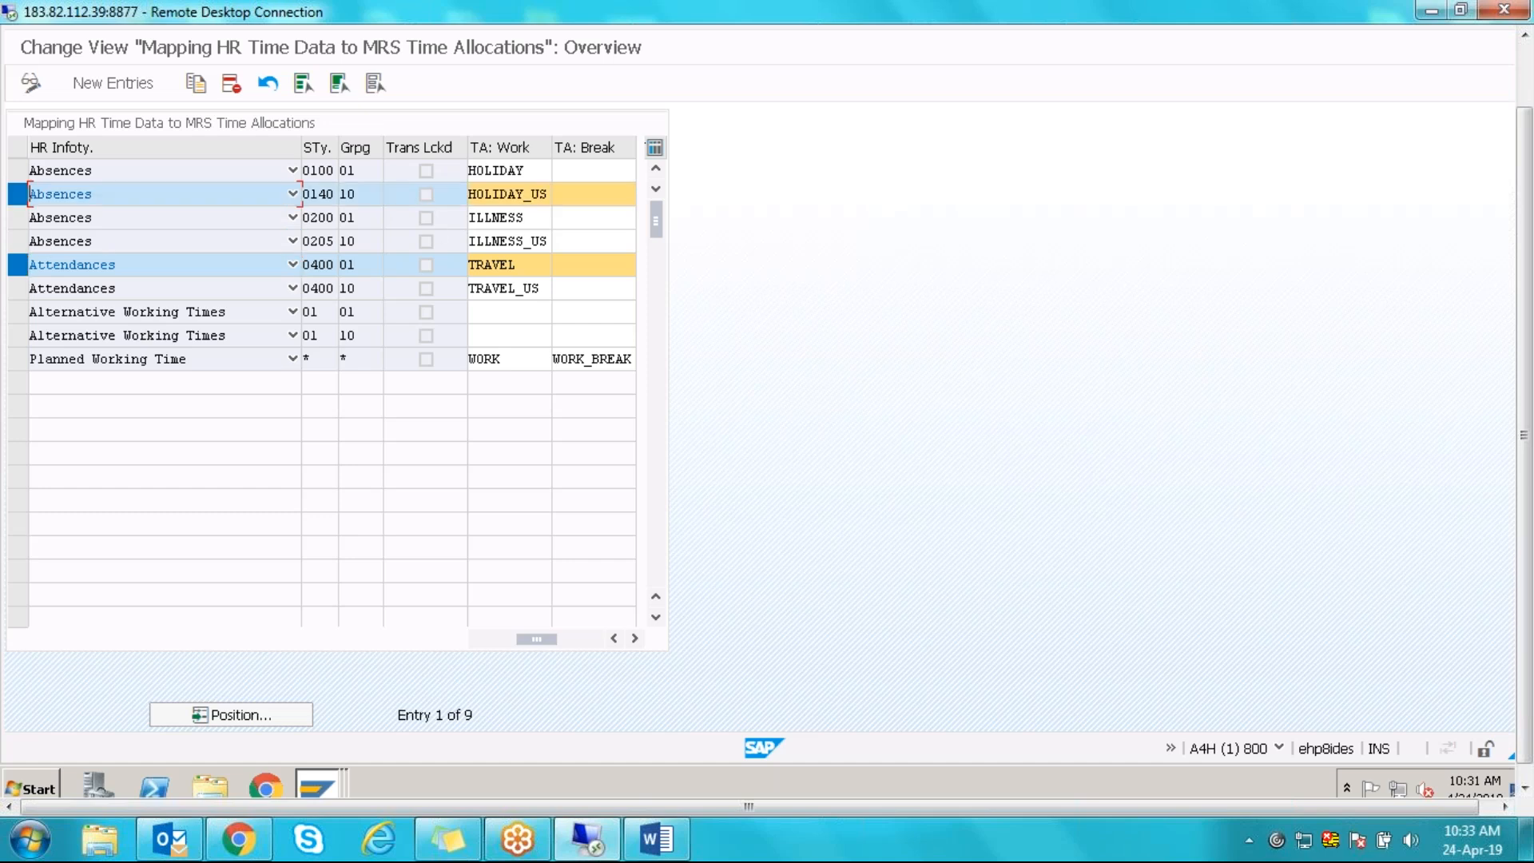
{"action": "left_click", "coordinate": [23, 194]}
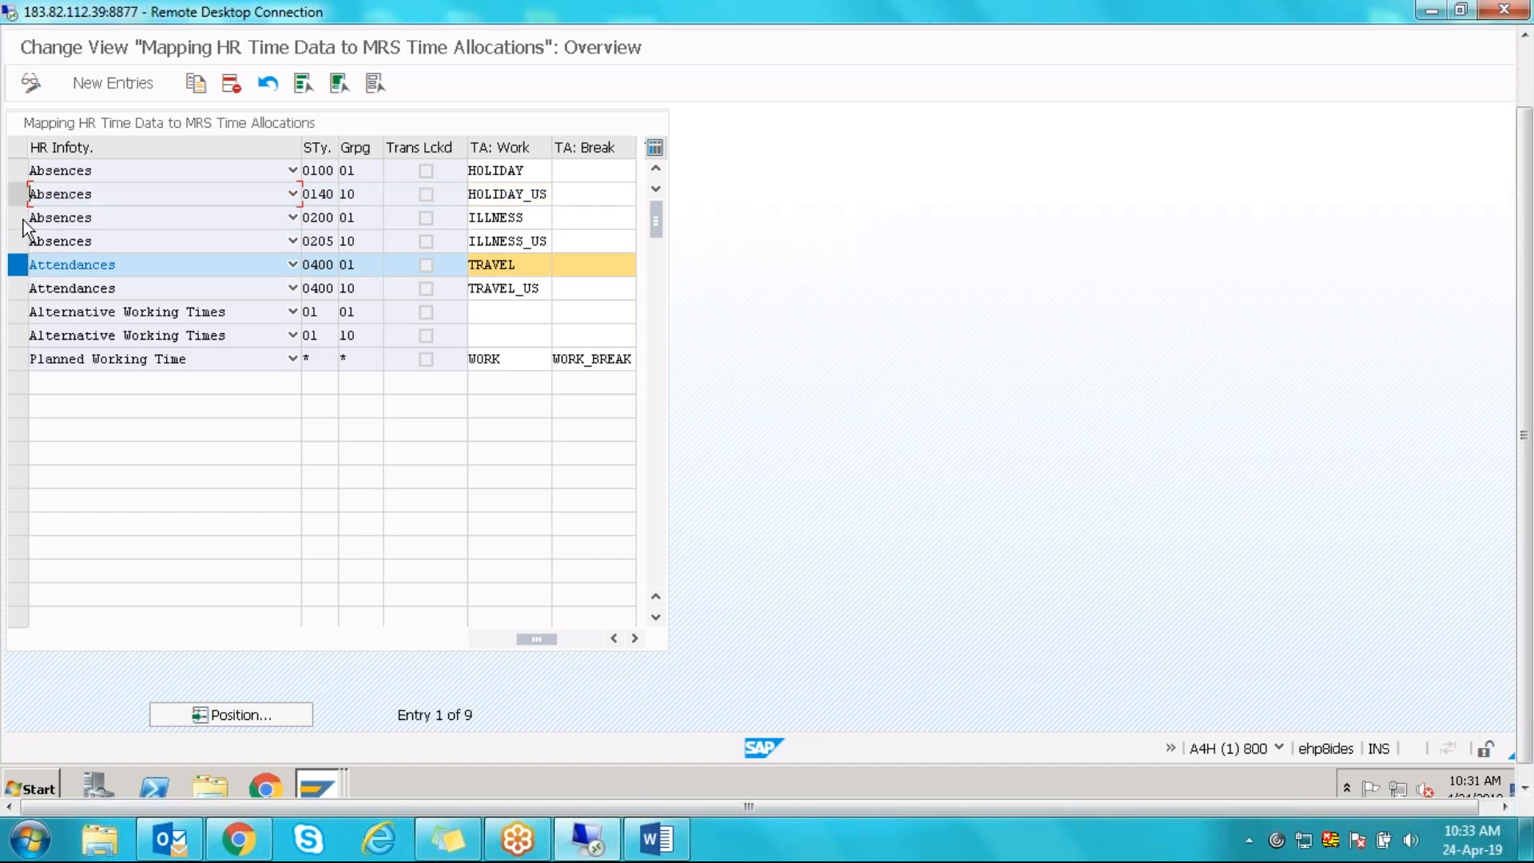
{"action": "left_click", "coordinate": [23, 219]}
{"action": "left_click", "coordinate": [530, 218]}
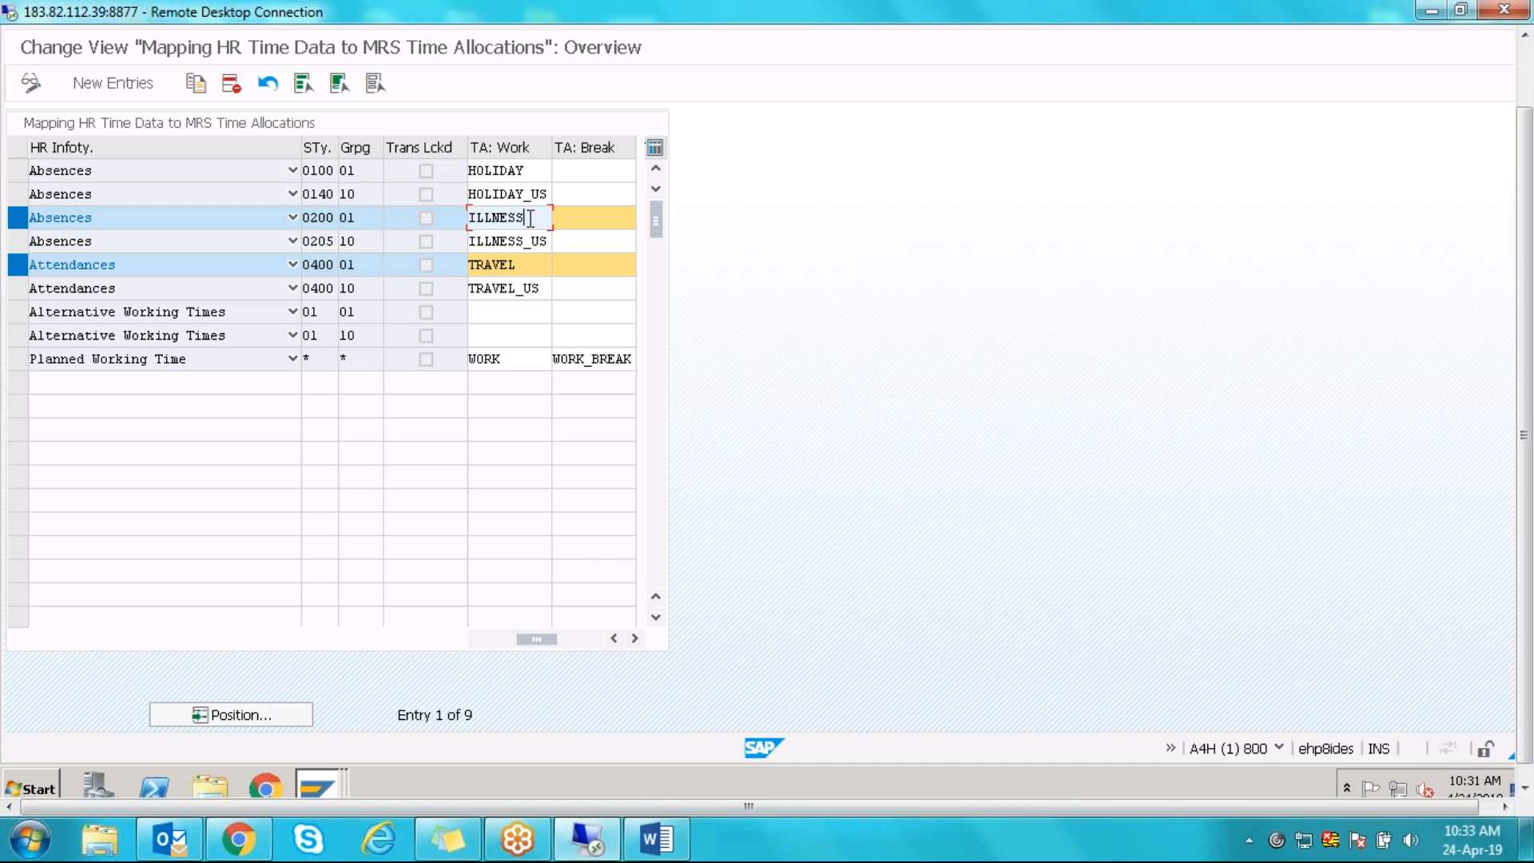
{"action": "left_click", "coordinate": [16, 214]}
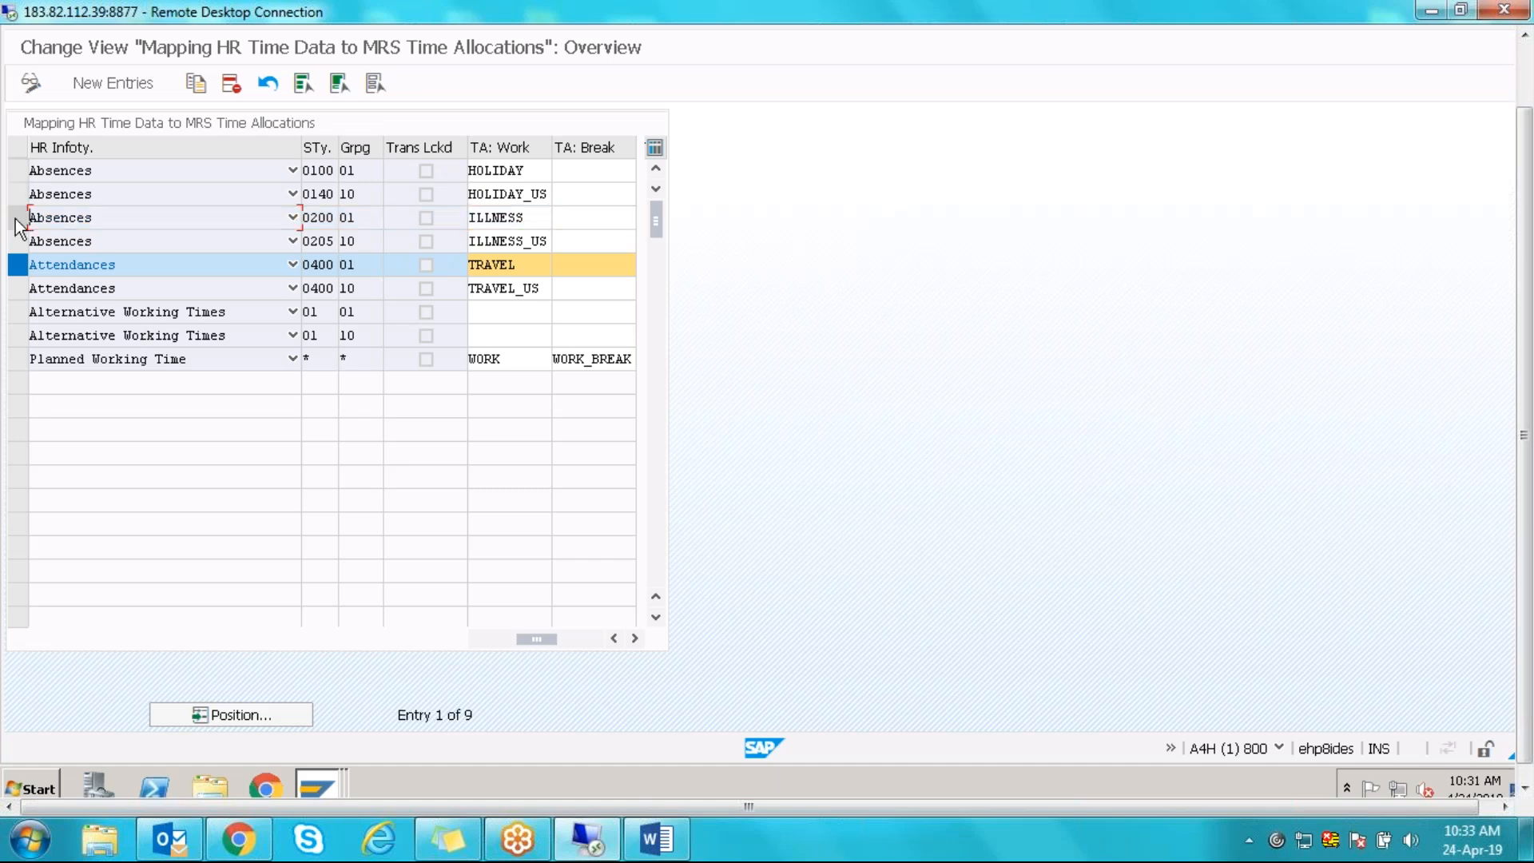
{"action": "left_click", "coordinate": [16, 264]}
{"action": "left_click", "coordinate": [509, 306]}
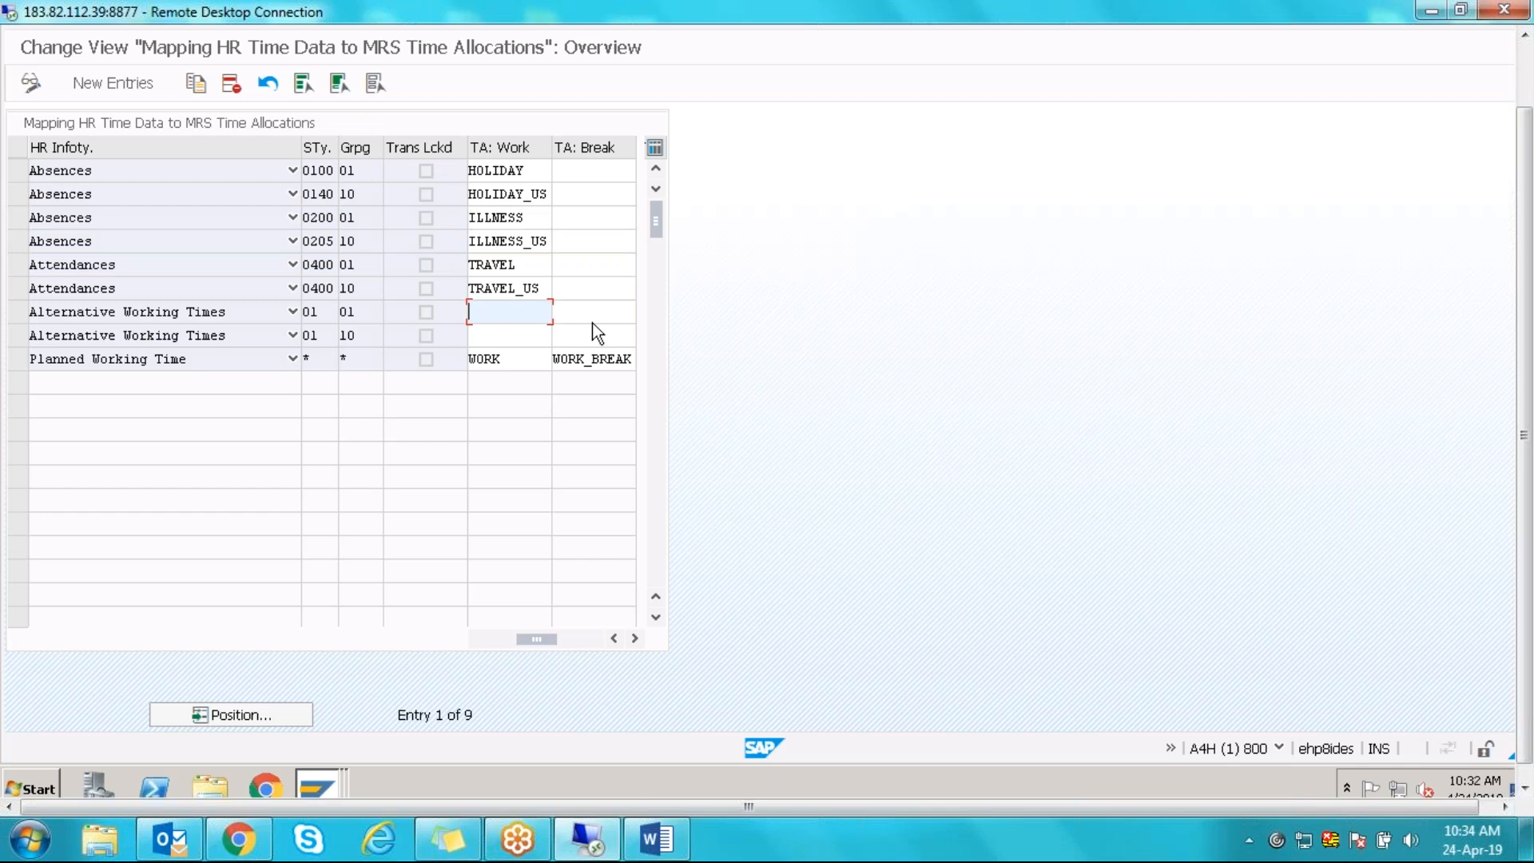
{"action": "left_click_drag", "start_coordinate": [1532, 202], "coordinate": [1532, 140]}
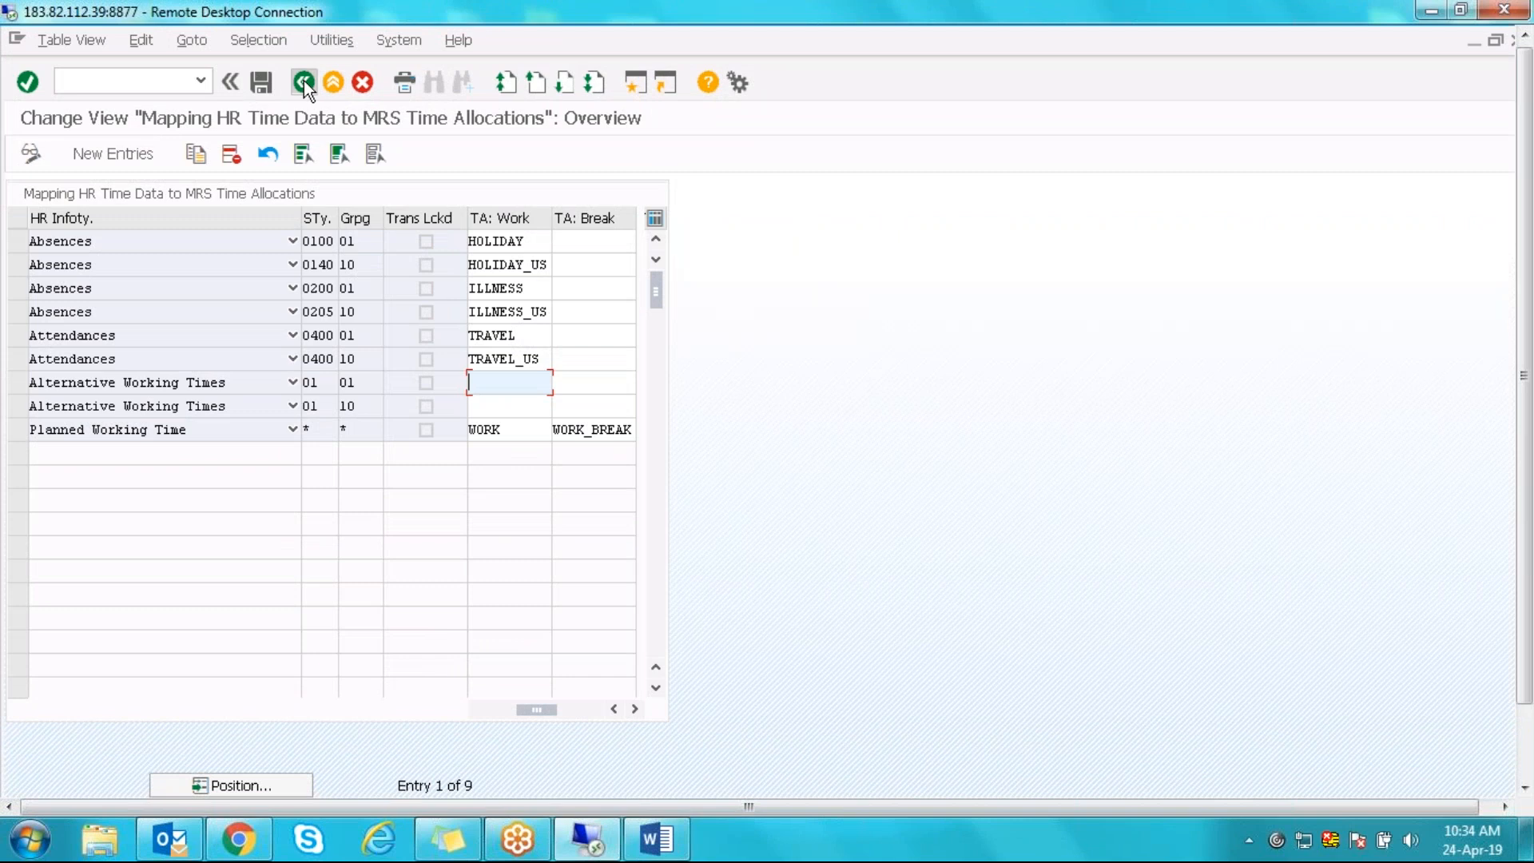
{"action": "left_click", "coordinate": [303, 80]}
- Discard the mapping changes and open Define Time Allocation Types under Basis (Time Allocations)
{"action": "left_click", "coordinate": [415, 417]}
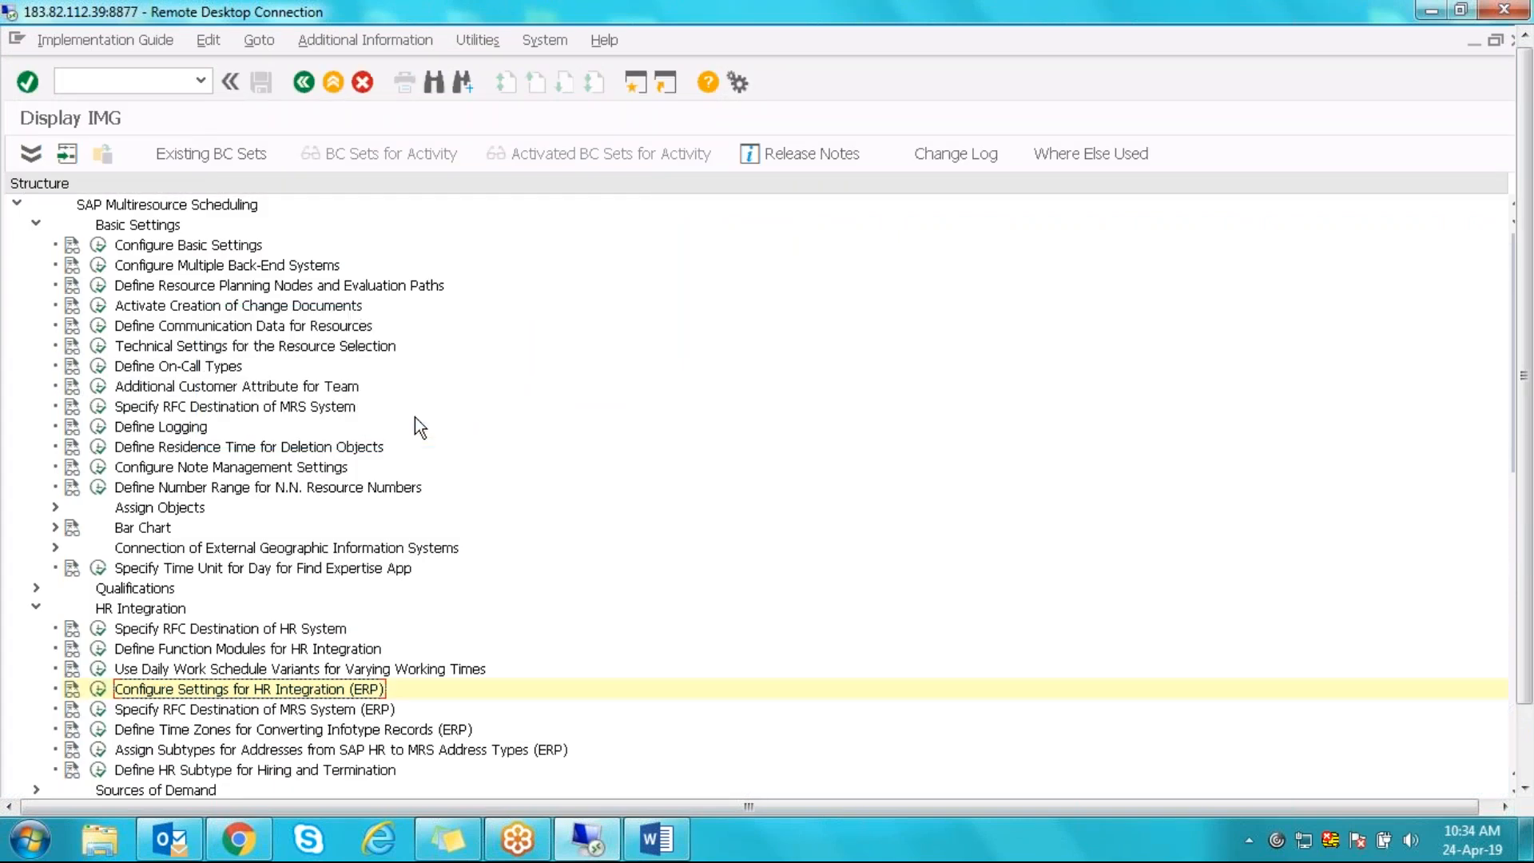
{"action": "left_click_drag", "start_coordinate": [1524, 202], "coordinate": [1513, 587]}
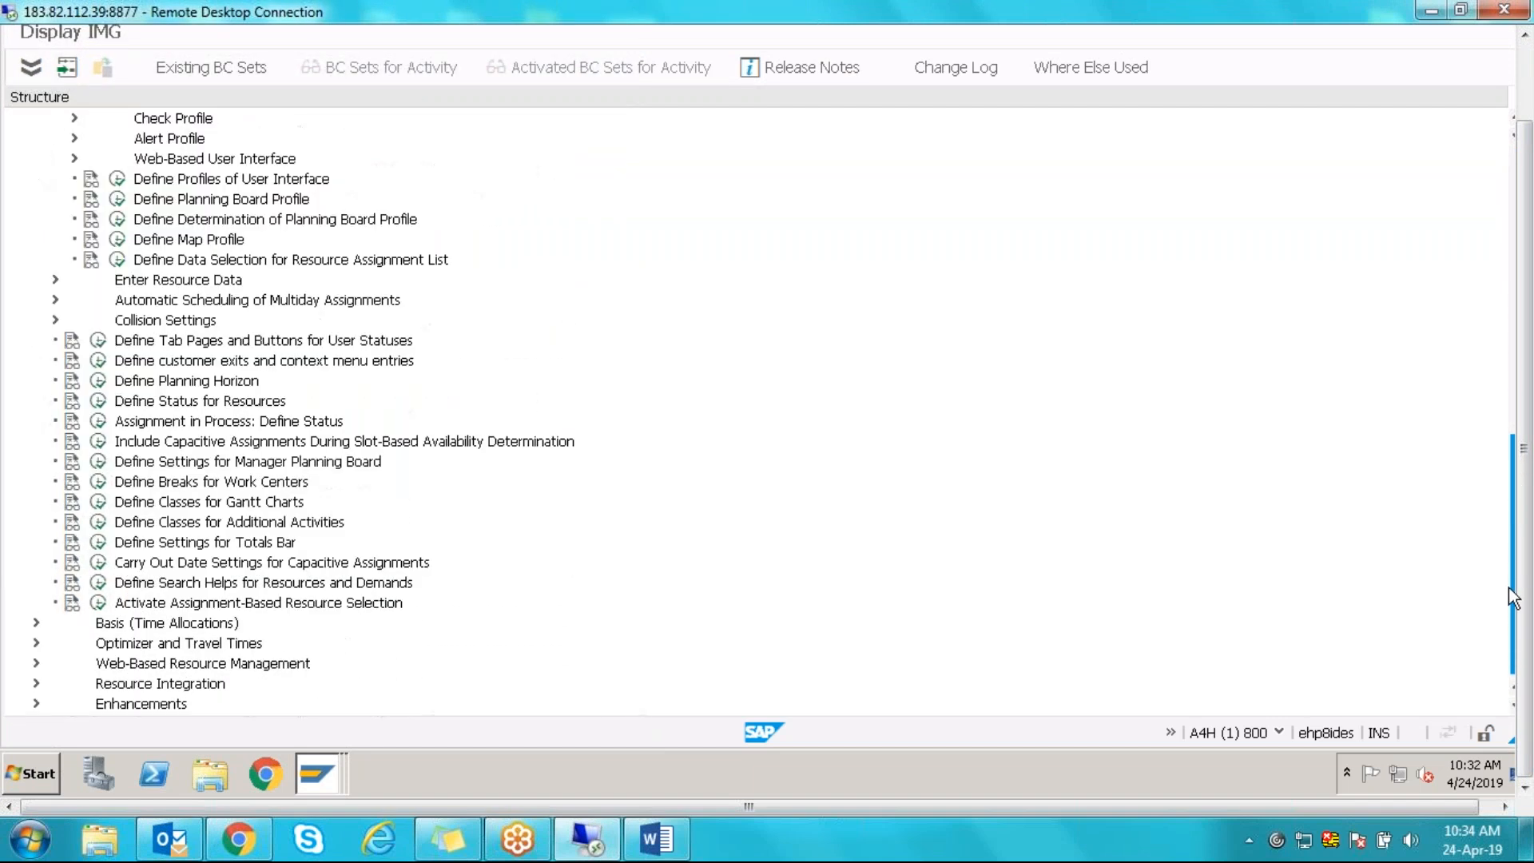
{"action": "left_click", "coordinate": [35, 624]}
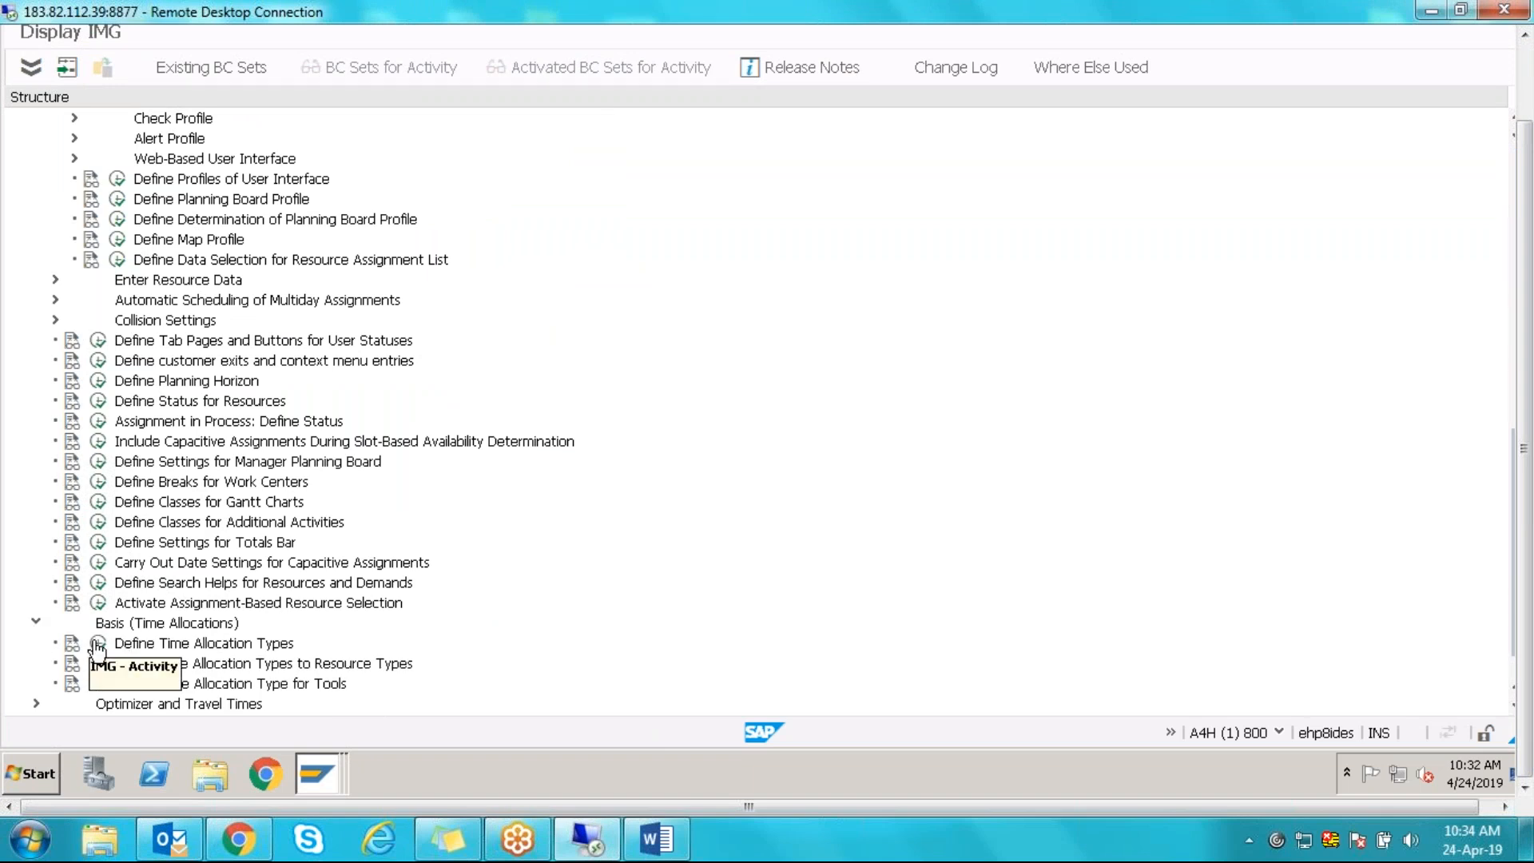
{"action": "double_click", "coordinate": [123, 645]}
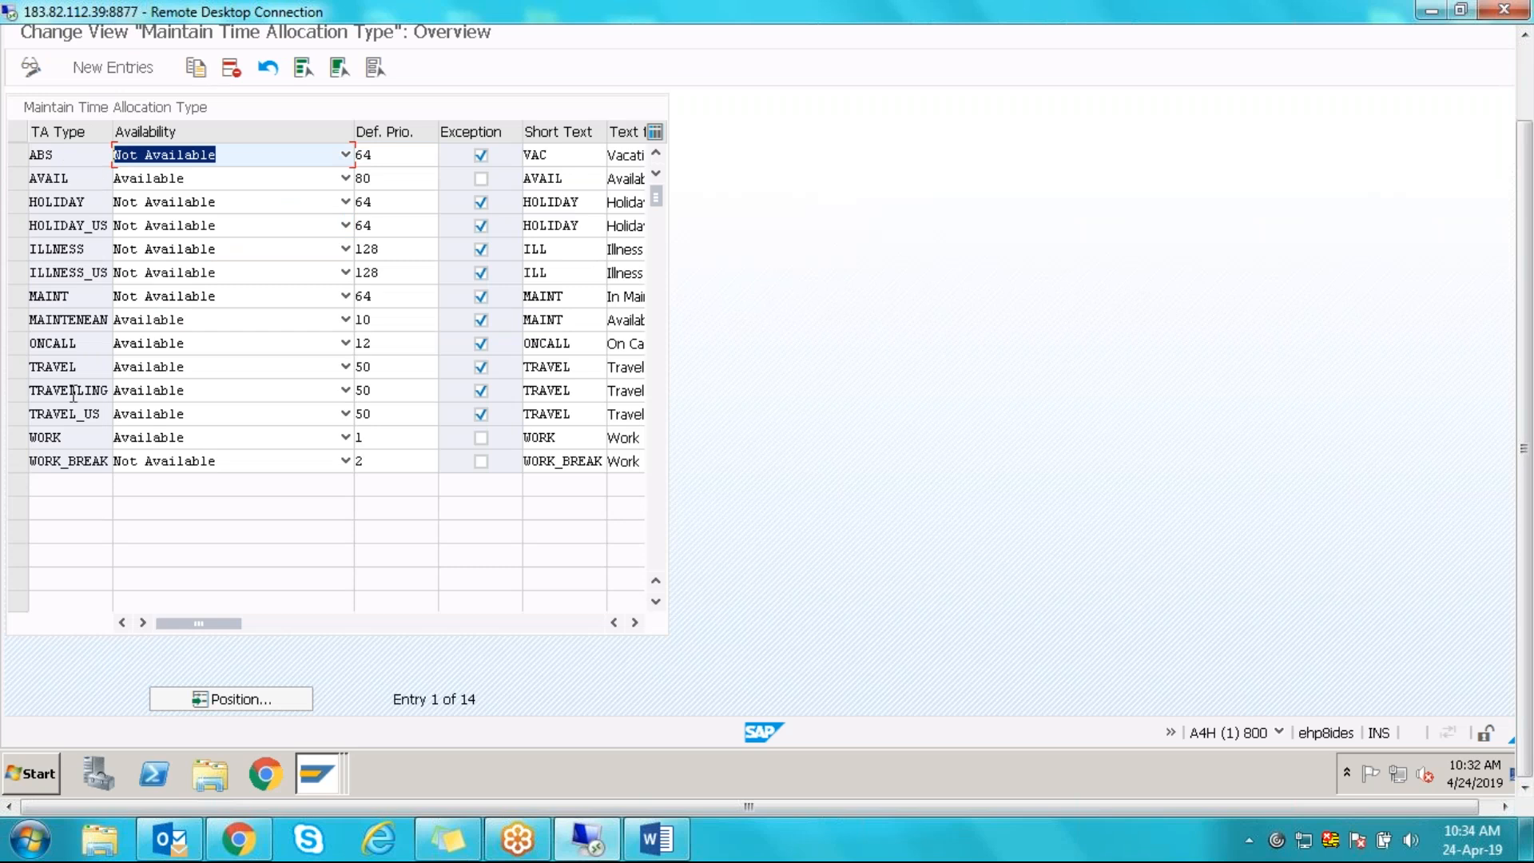
- Inspect the WORK, WORK_BREAK and ILLNESS types; ILLNESS shows Not Available with priority 128
{"action": "double_click", "coordinate": [70, 436]}
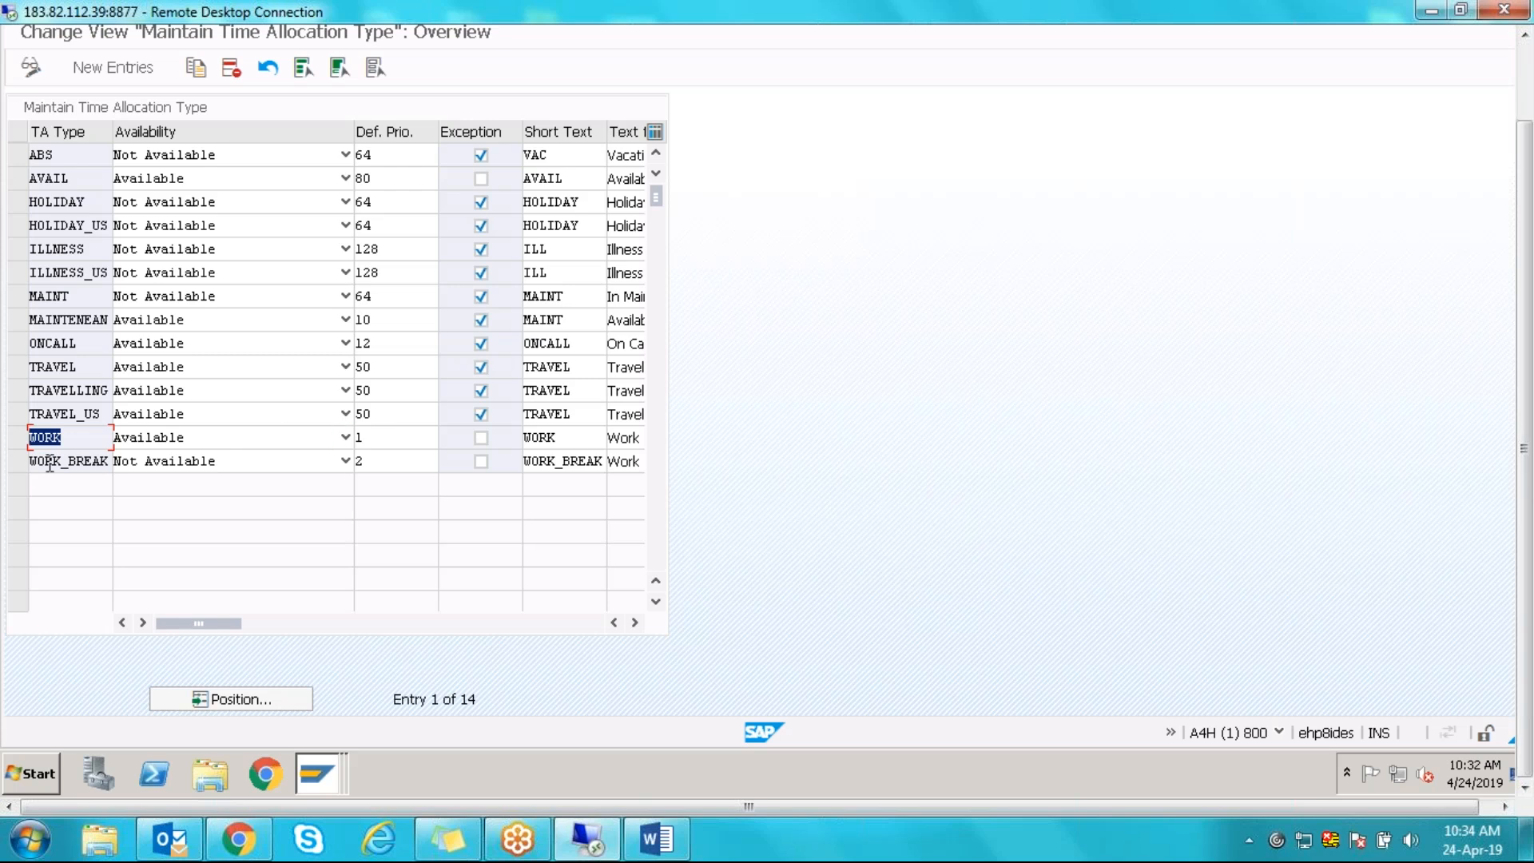
{"action": "left_click", "coordinate": [18, 438]}
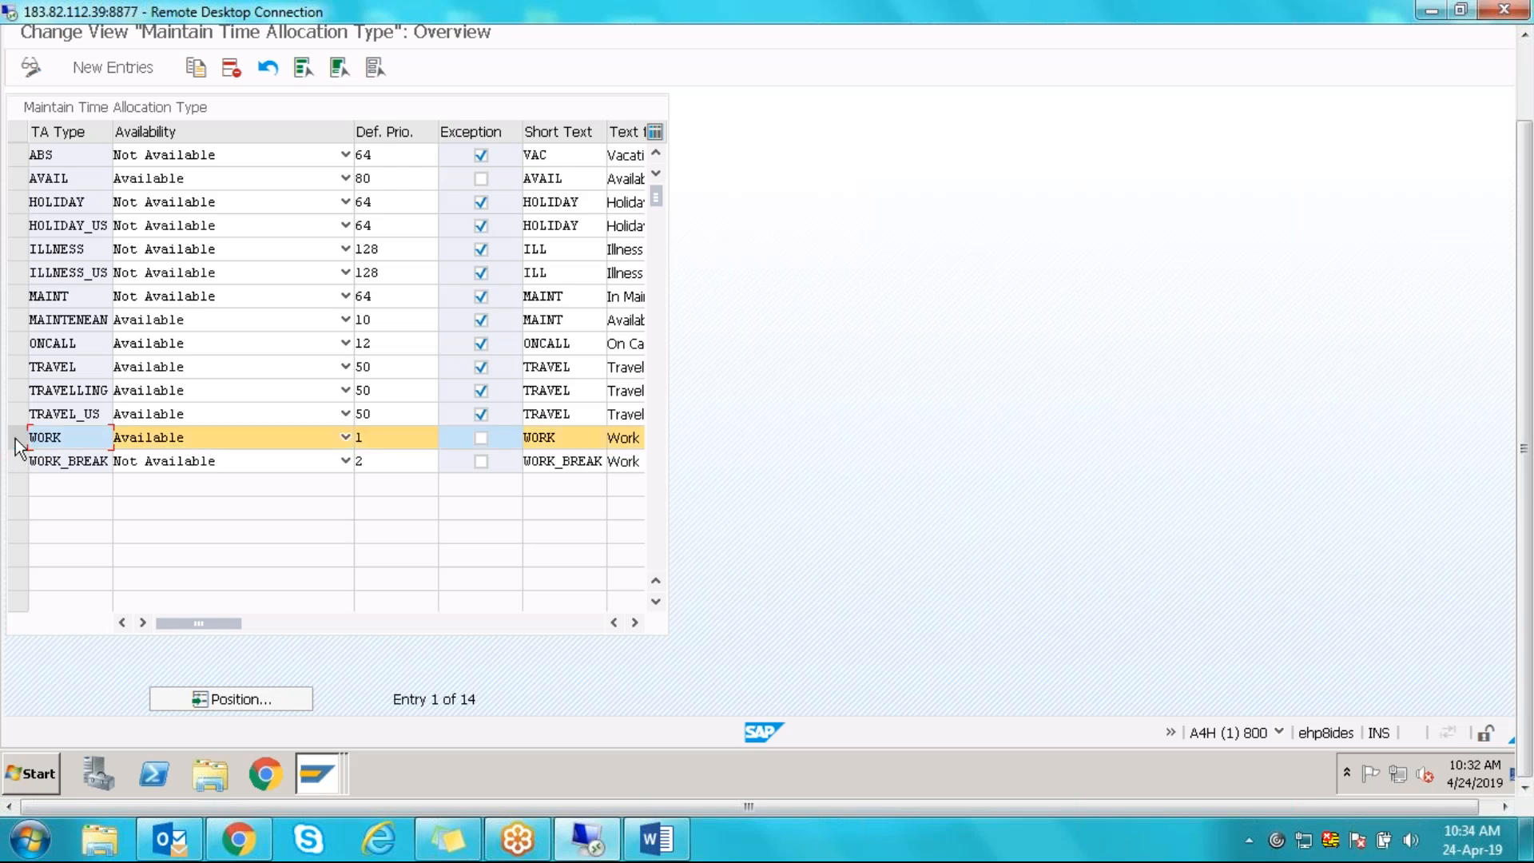
{"action": "left_click", "coordinate": [17, 462]}
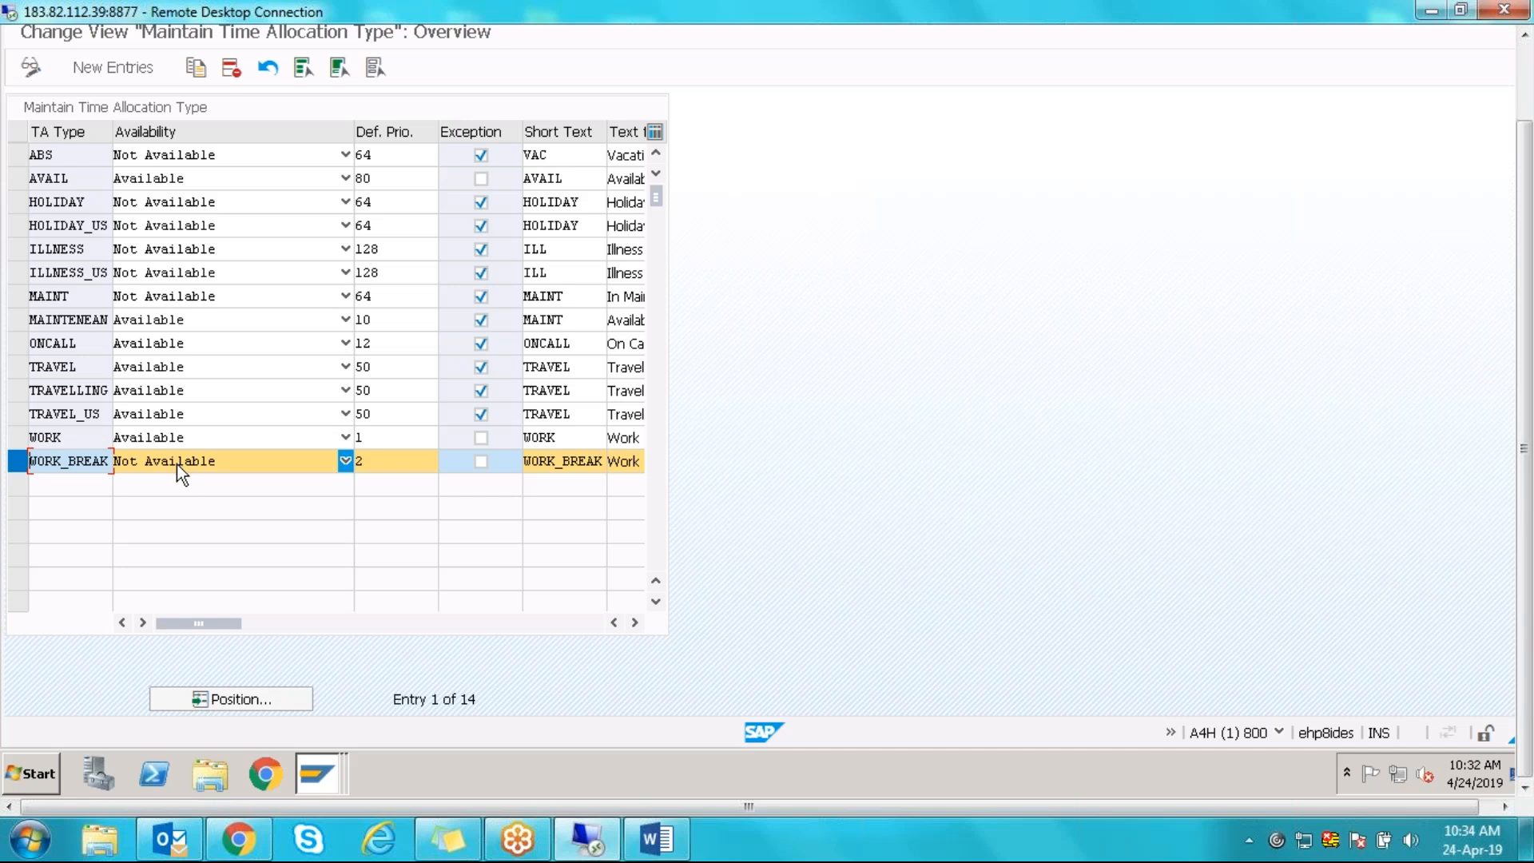
{"action": "left_click", "coordinate": [17, 461]}
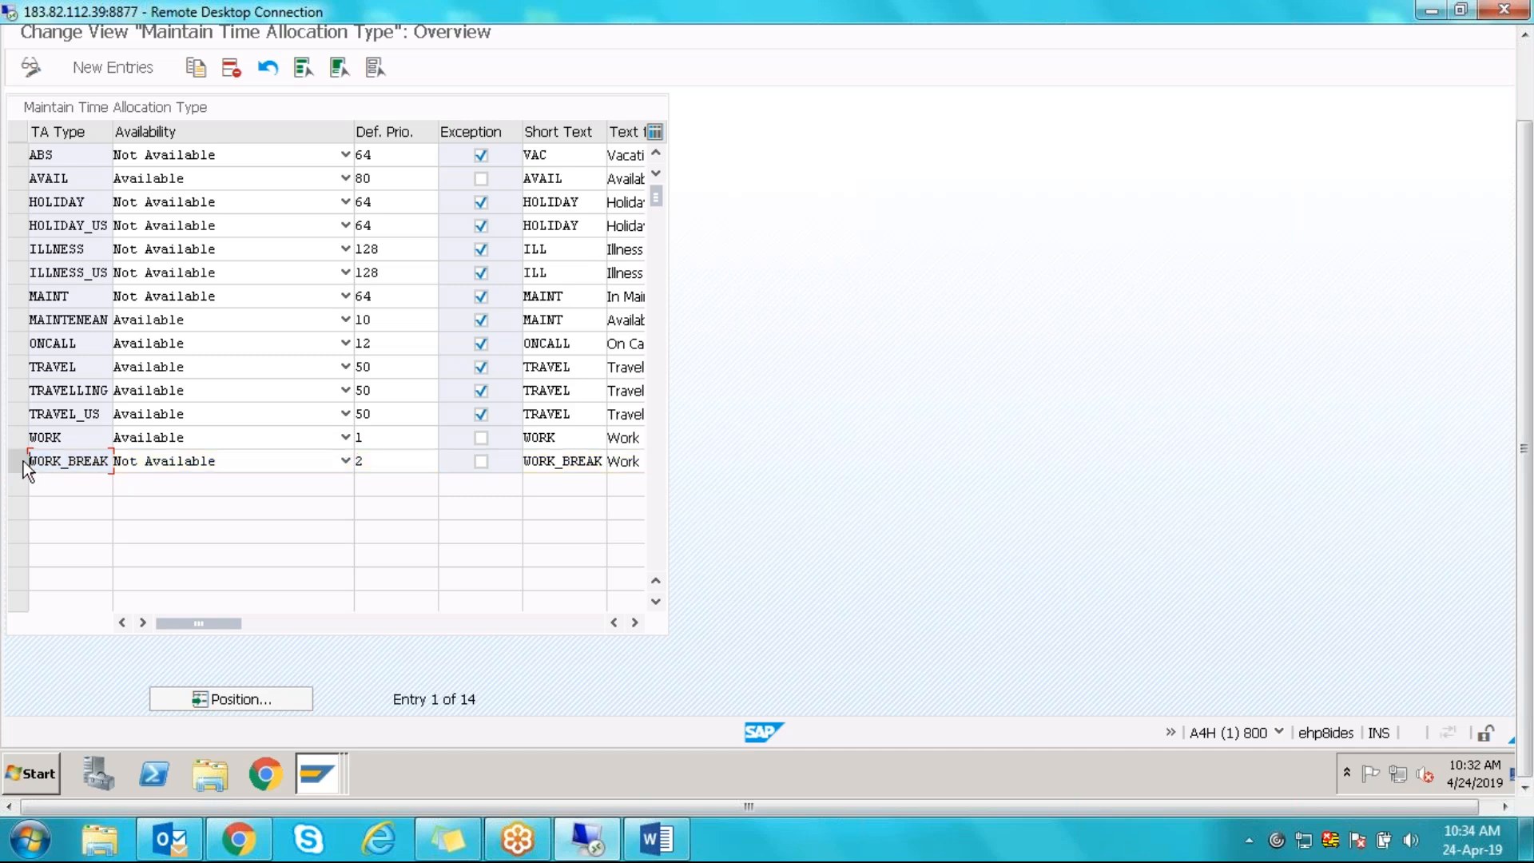
{"action": "left_click", "coordinate": [13, 257]}
{"action": "left_click_drag", "start_coordinate": [95, 249], "coordinate": [12, 250]}
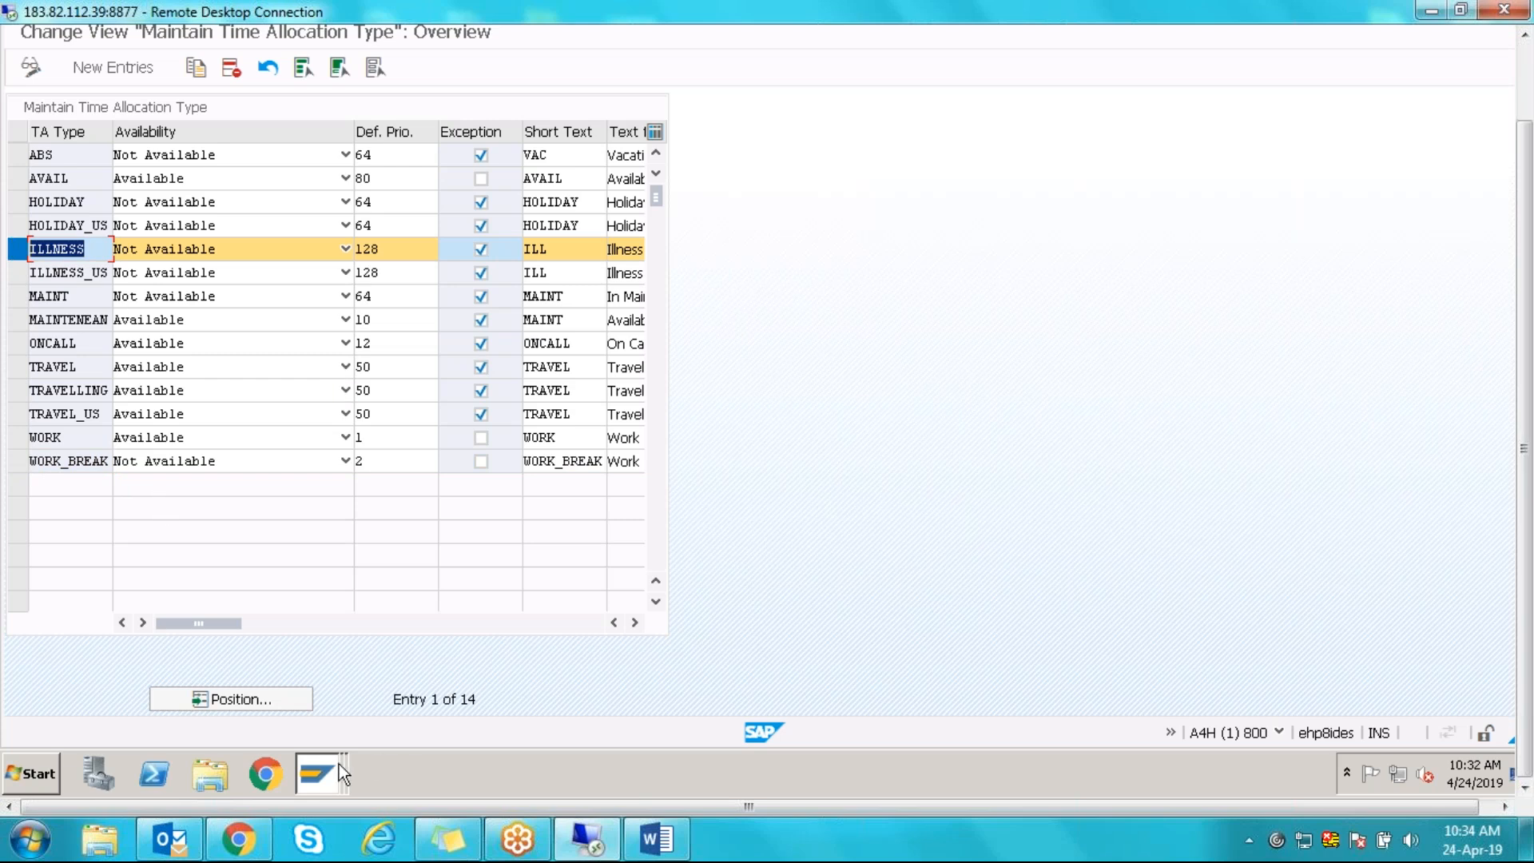
- Check the list of open SAP windows, staying on the time allocation types window
{"action": "left_click", "coordinate": [319, 779]}
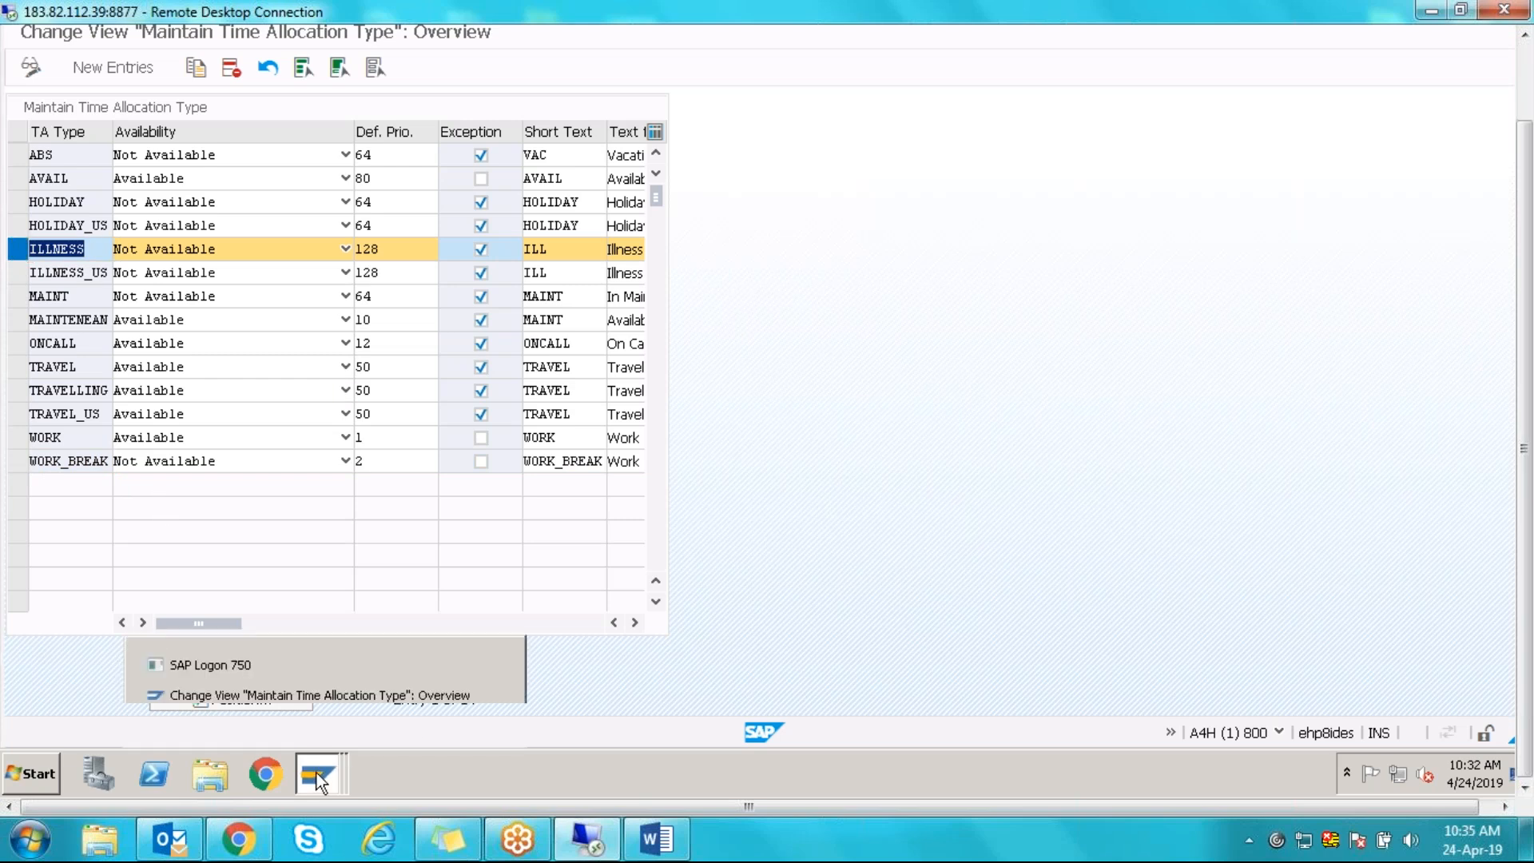
{"action": "left_click", "coordinate": [261, 697]}
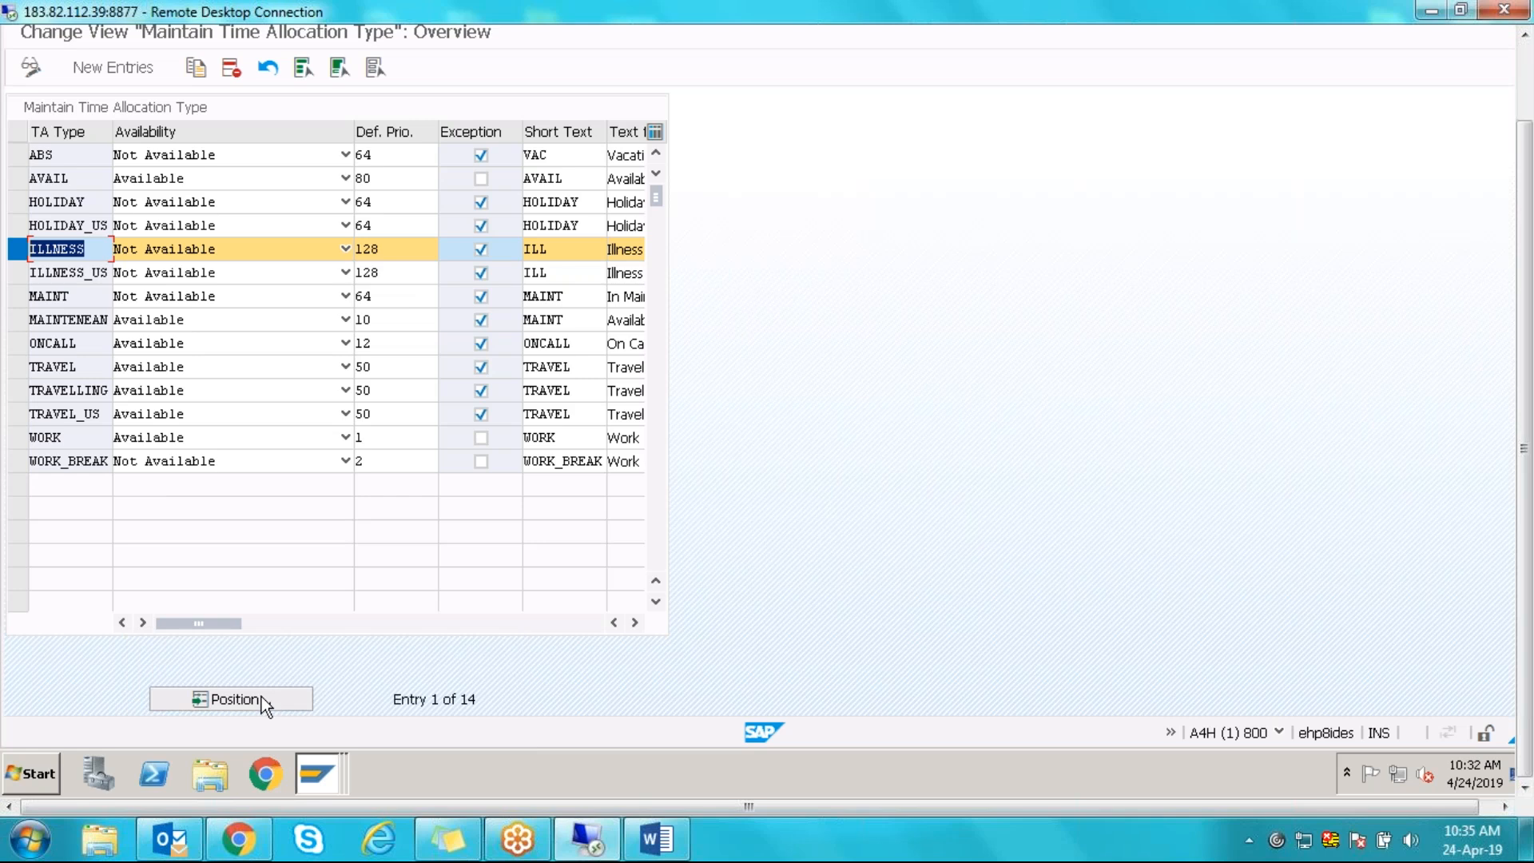
{"action": "left_click", "coordinate": [324, 791]}
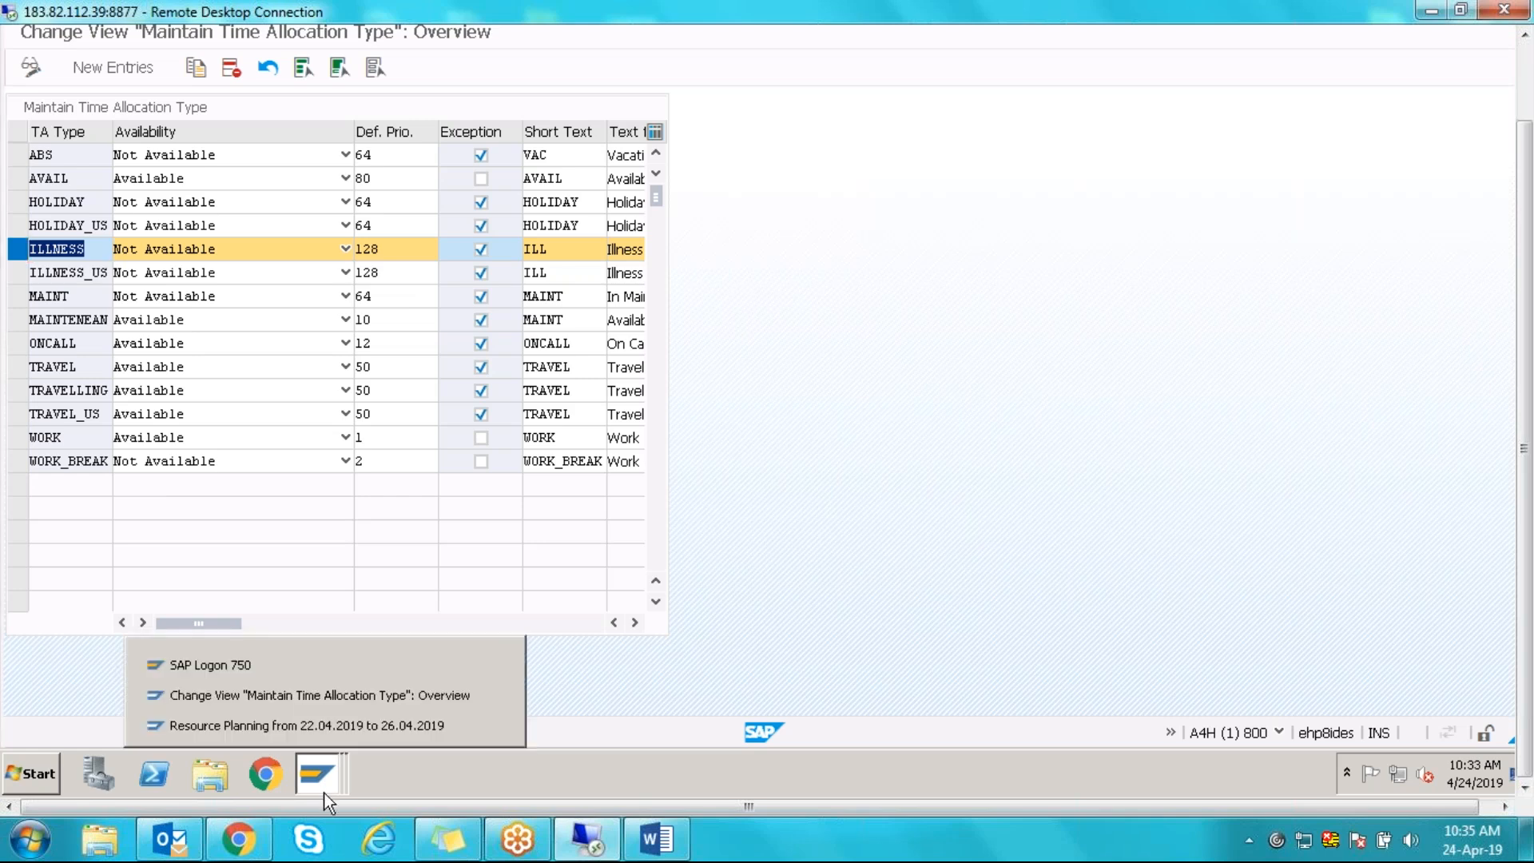
{"action": "left_click", "coordinate": [271, 694]}
- Leave the time allocation types and reopen the HR integration mapping table at the HOLIDAY entries
{"action": "key", "text": "F3"}
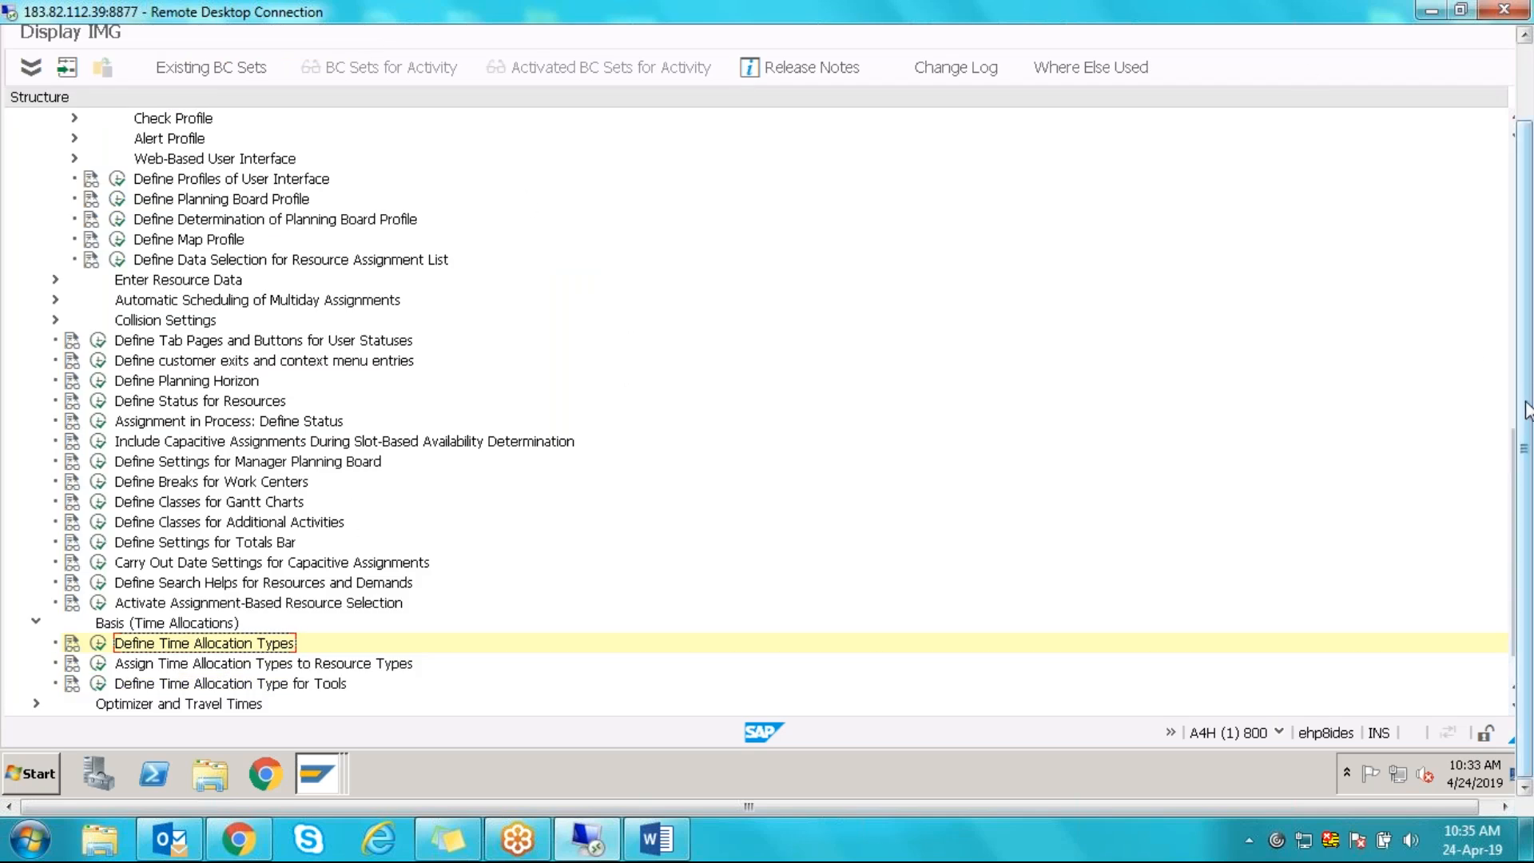
{"action": "scroll", "coordinate": [1522, 431], "scroll_direction": "up", "scroll_amount": 2}
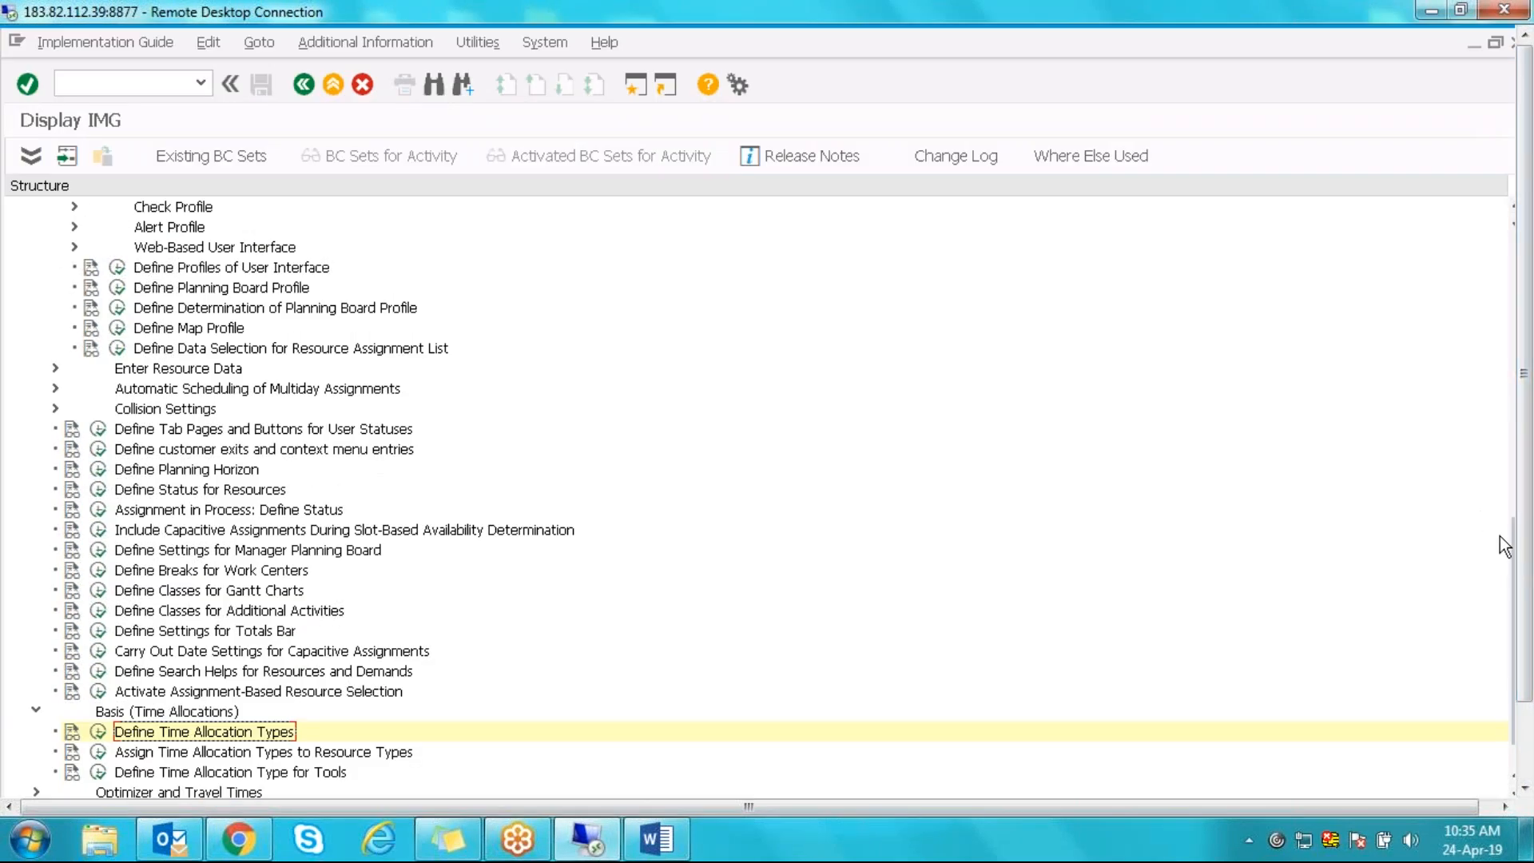
{"action": "left_click_drag", "start_coordinate": [1514, 563], "coordinate": [1516, 409]}
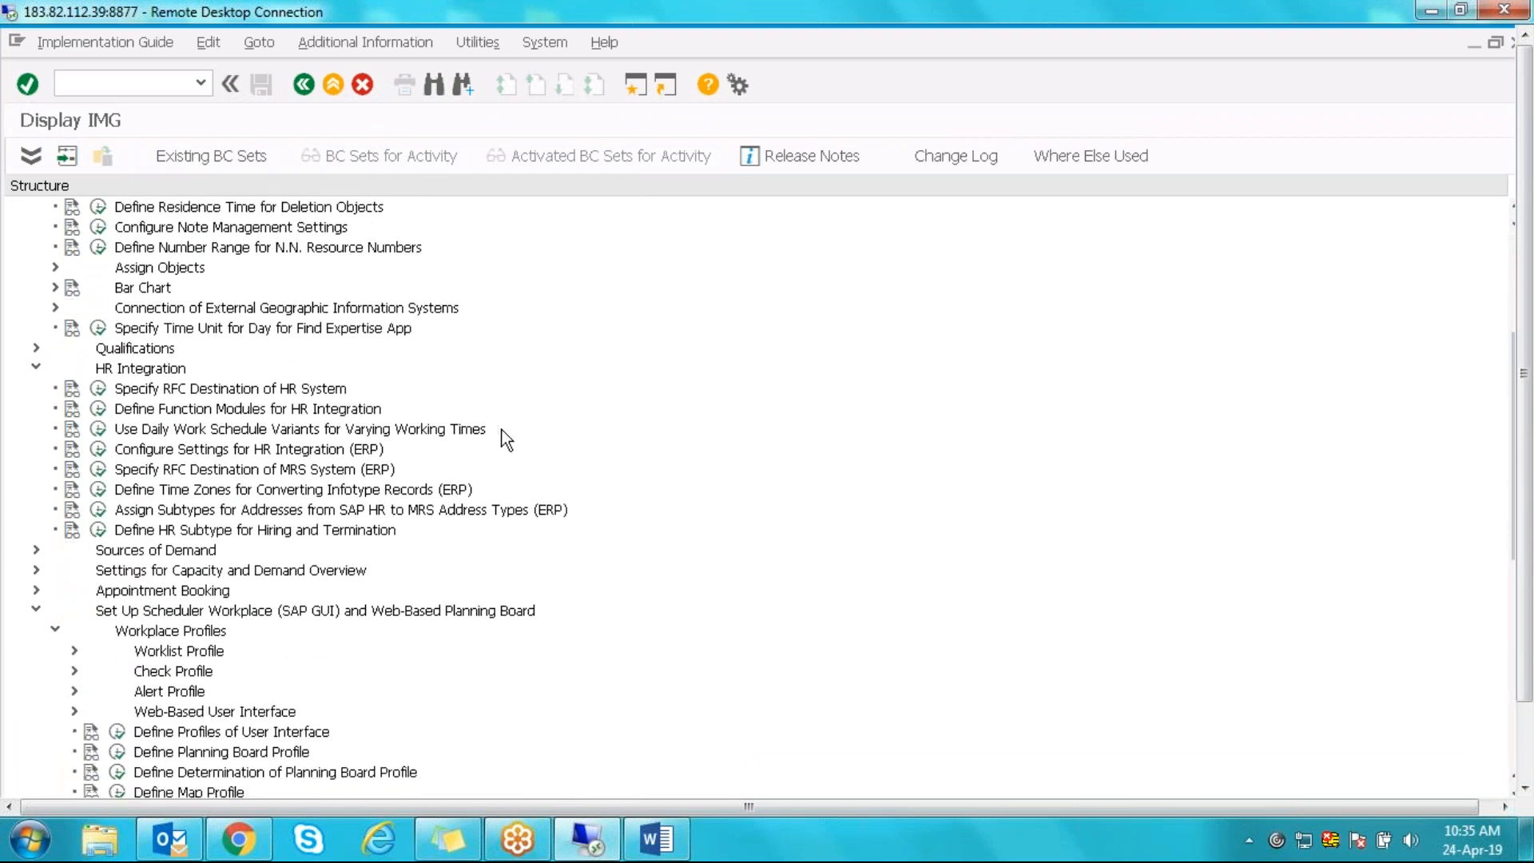
{"action": "left_click", "coordinate": [99, 450]}
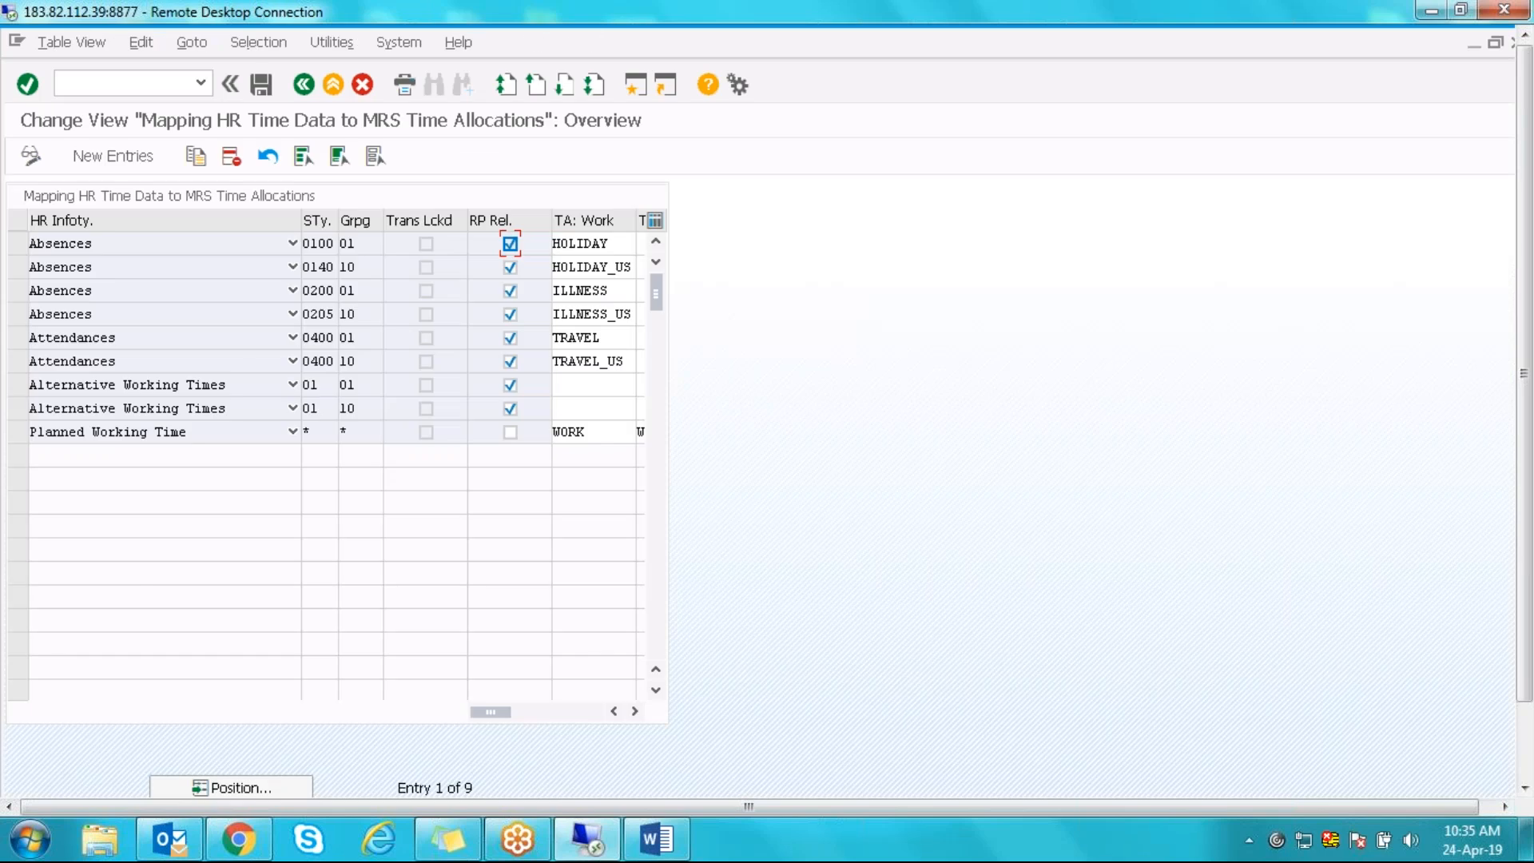
{"action": "left_click", "coordinate": [601, 267]}
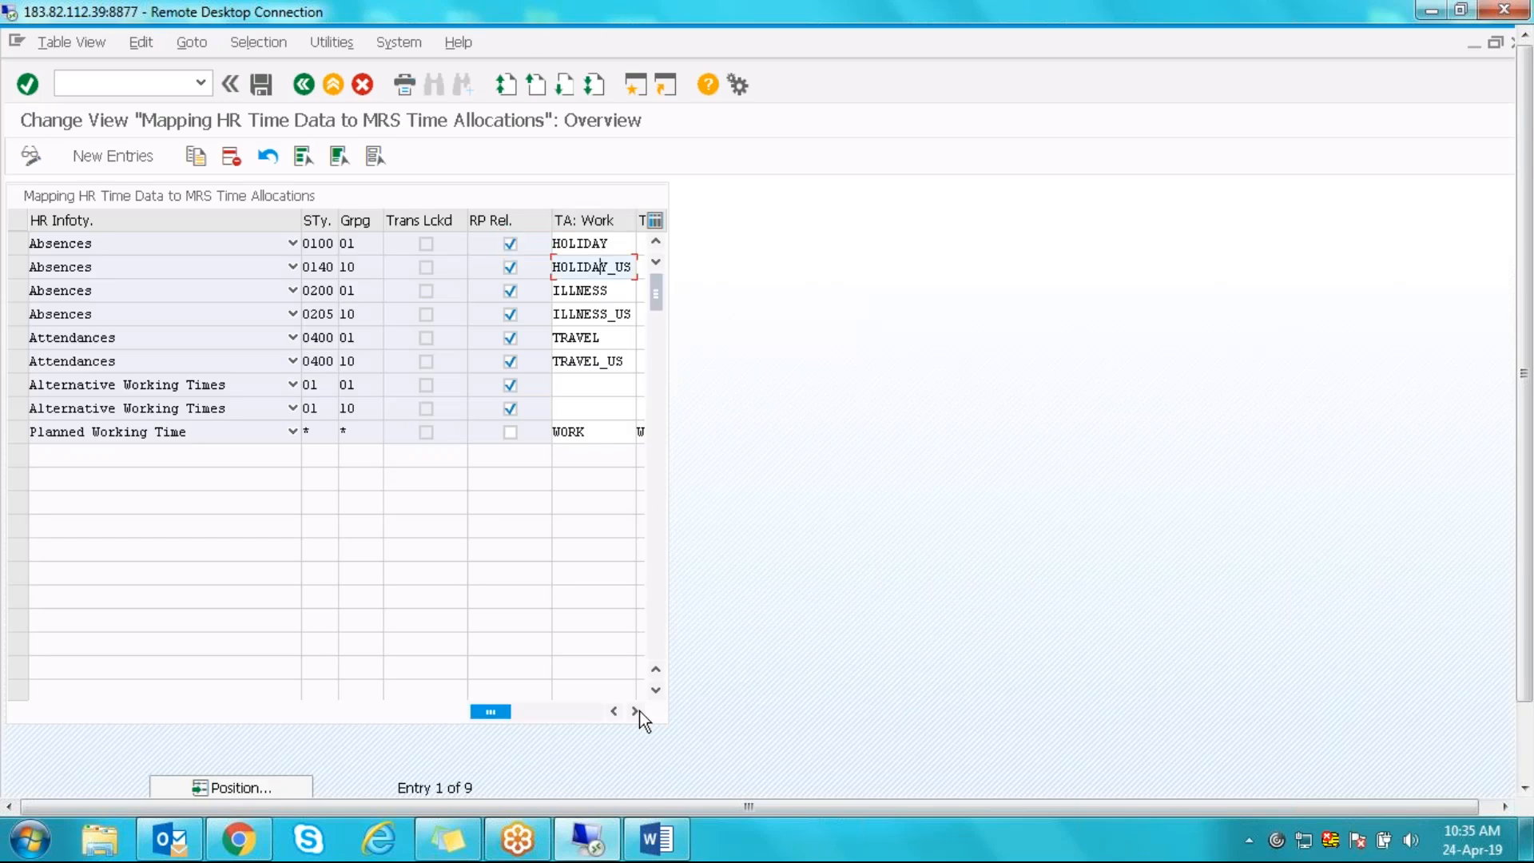
{"action": "left_click", "coordinate": [577, 243]}
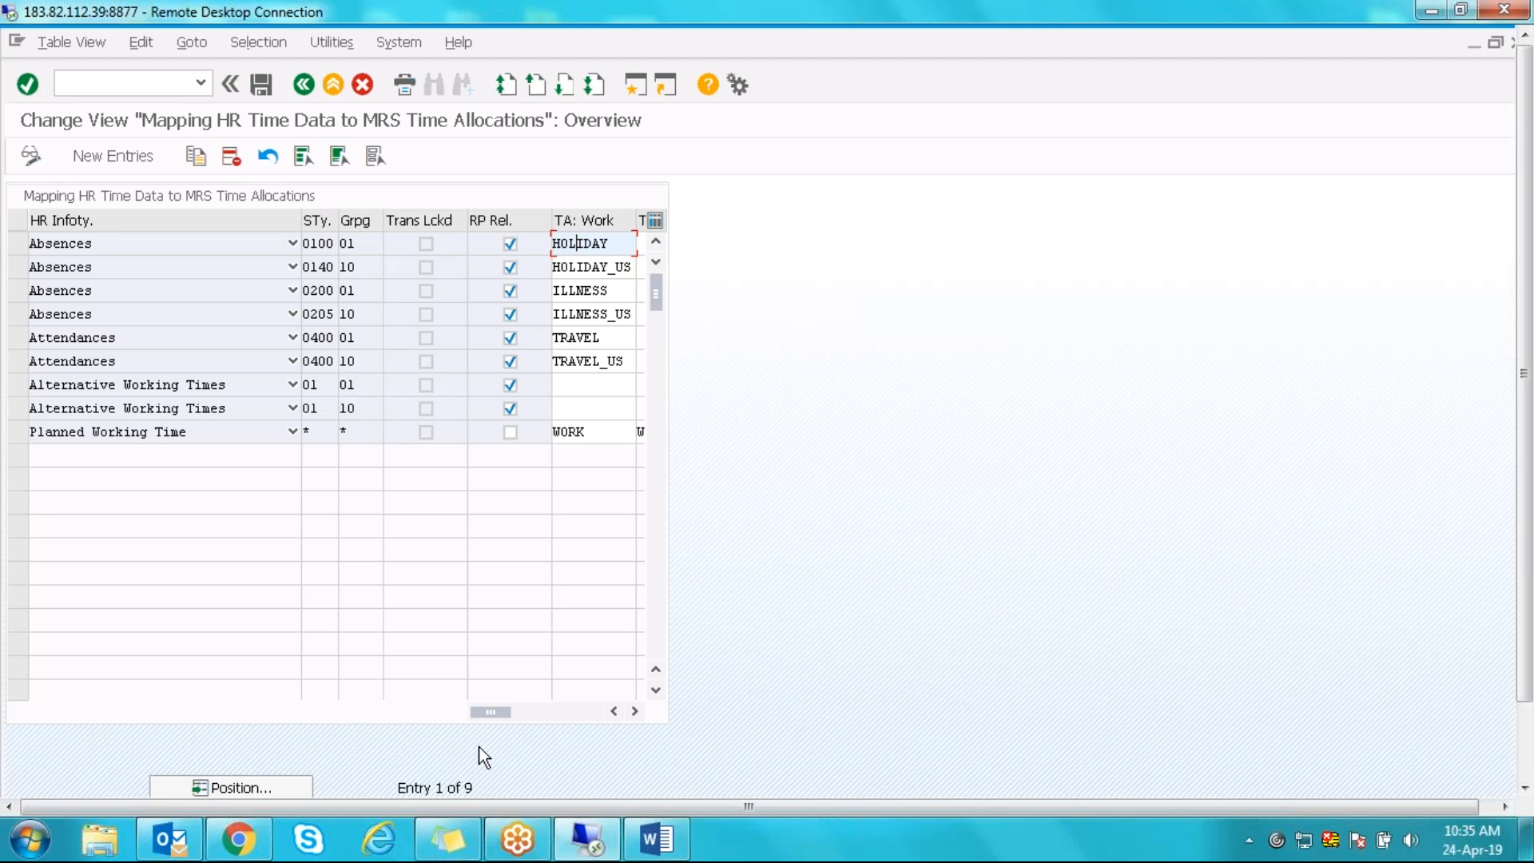
- Switch back to the Resource Planning board window
{"action": "left_click_drag", "start_coordinate": [1525, 369], "coordinate": [1527, 449]}
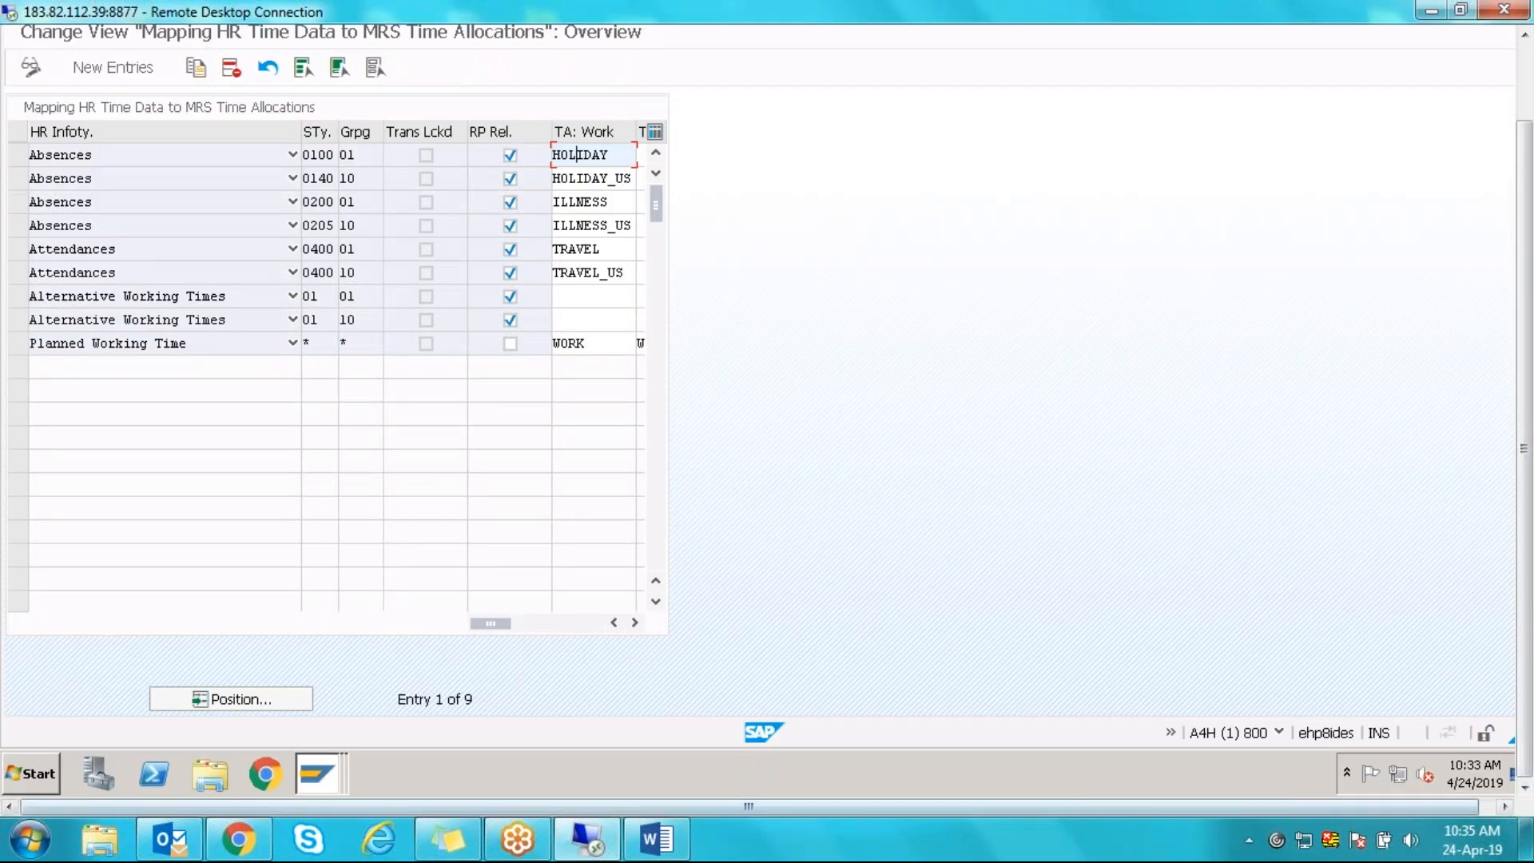
{"action": "left_click", "coordinate": [317, 773]}
{"action": "left_click", "coordinate": [297, 727]}
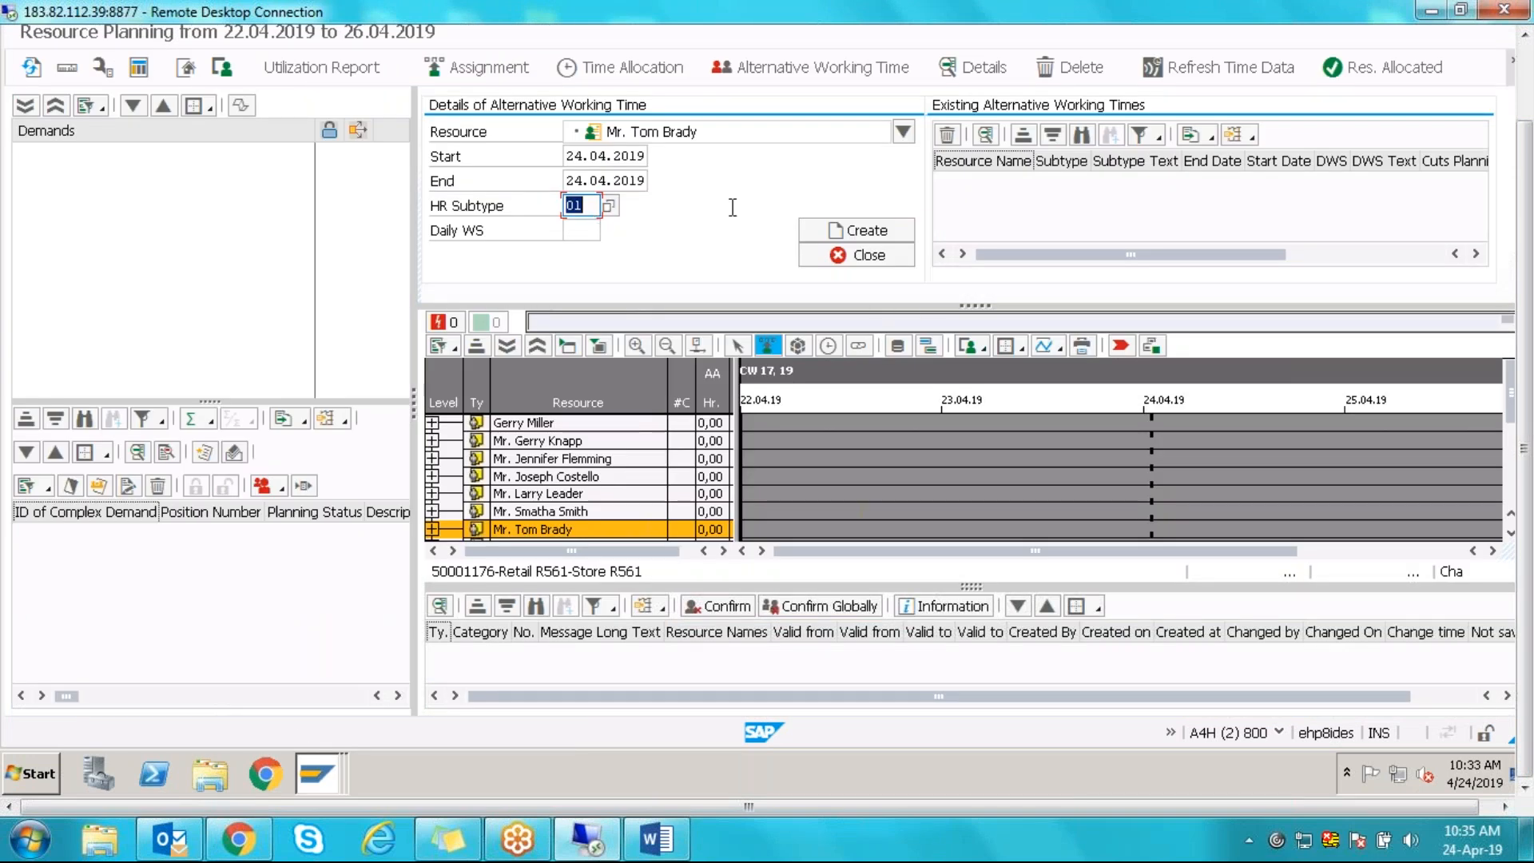
- Close the Alternative Working Time panel and create a 24-hour Illness allocation from 24.04.2019
{"action": "left_click", "coordinate": [847, 256]}
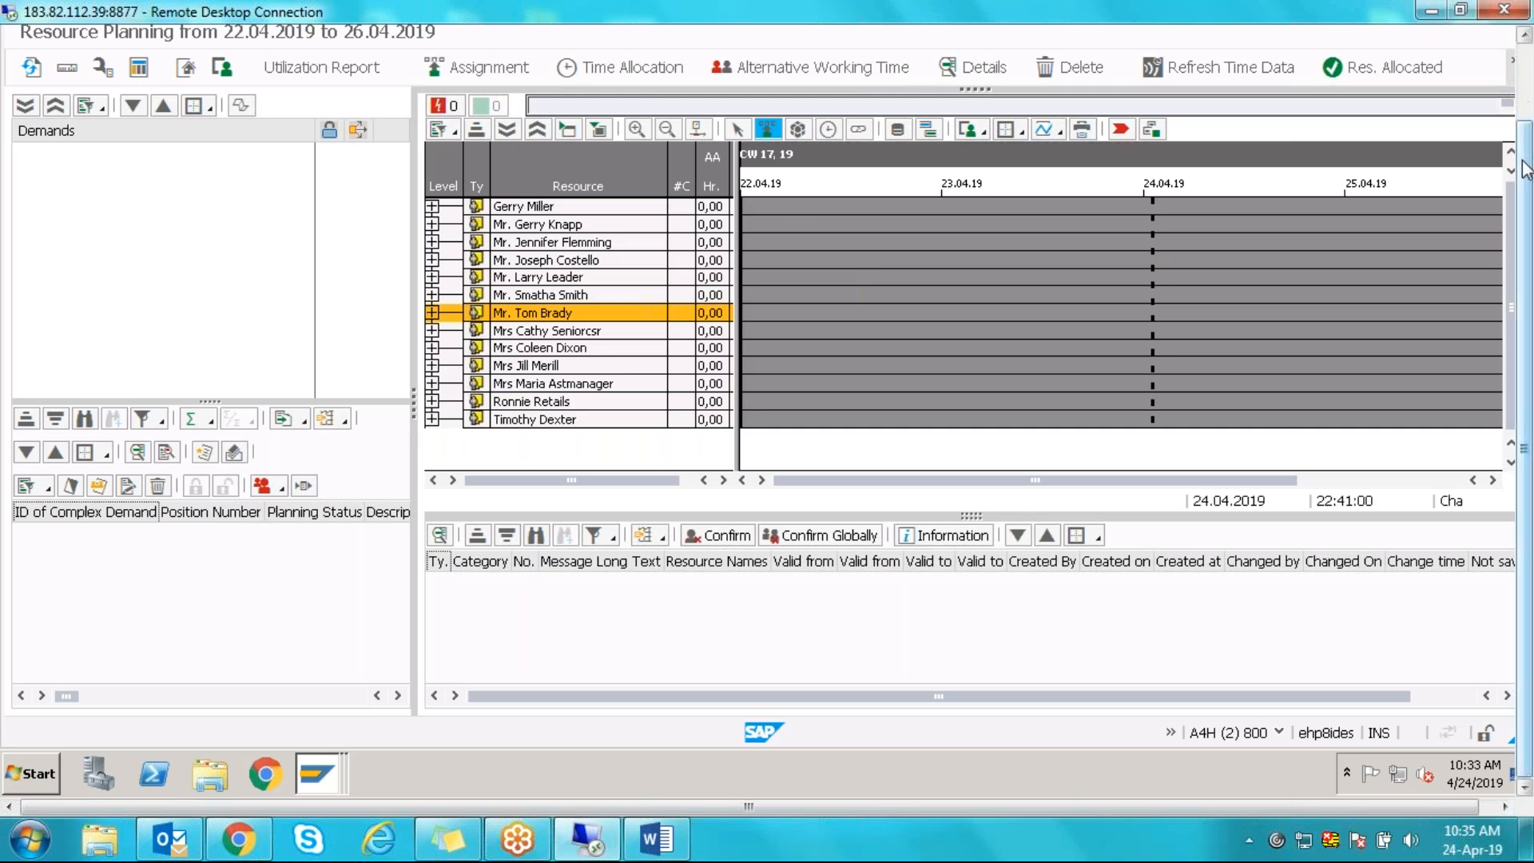
{"action": "scroll", "coordinate": [849, 218], "scroll_direction": "up", "scroll_amount": 2}
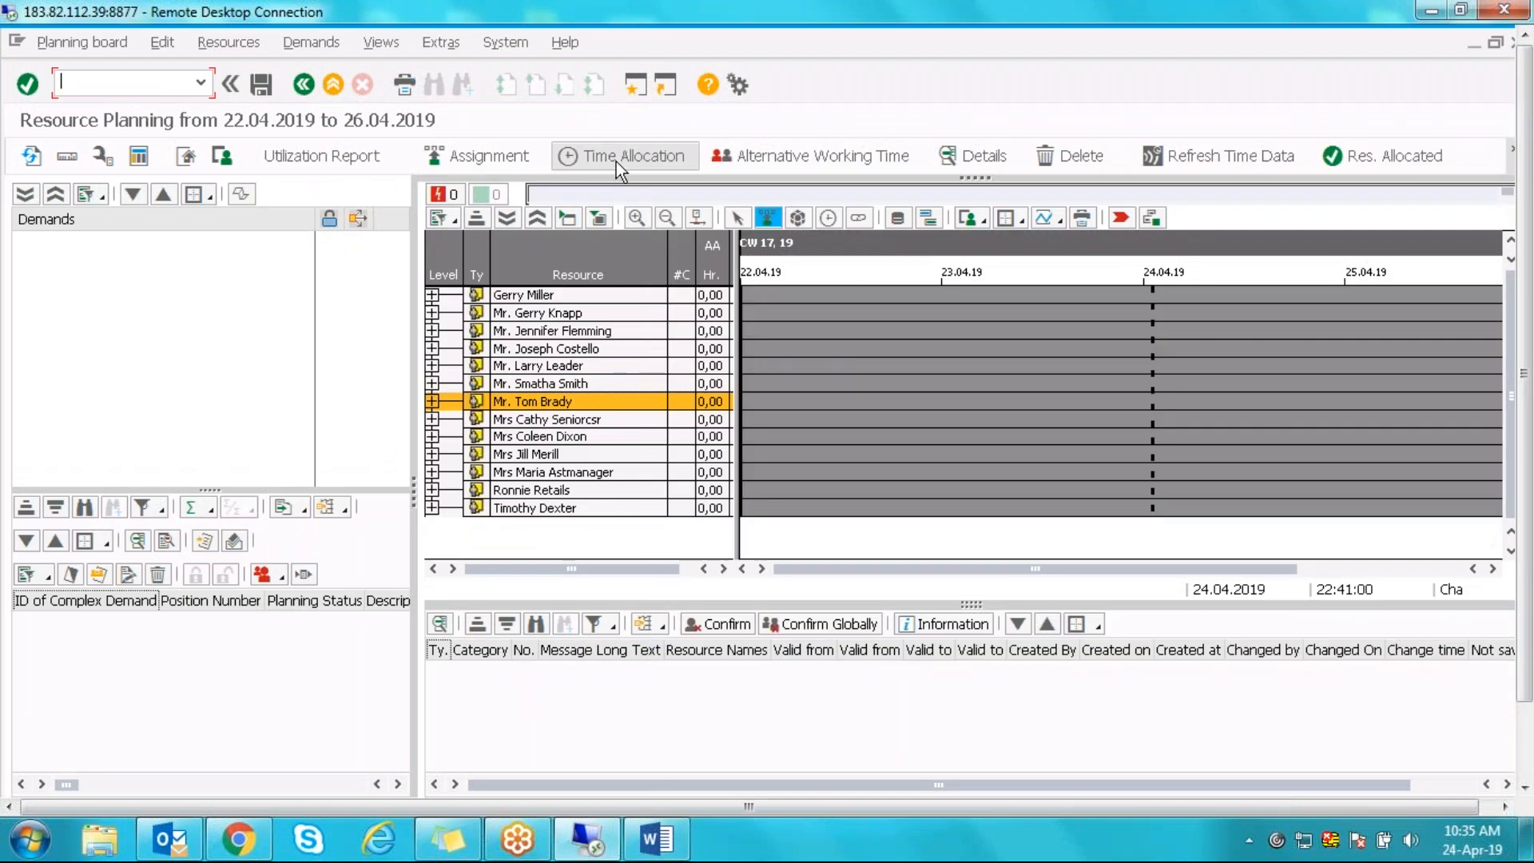
{"action": "left_click", "coordinate": [616, 162]}
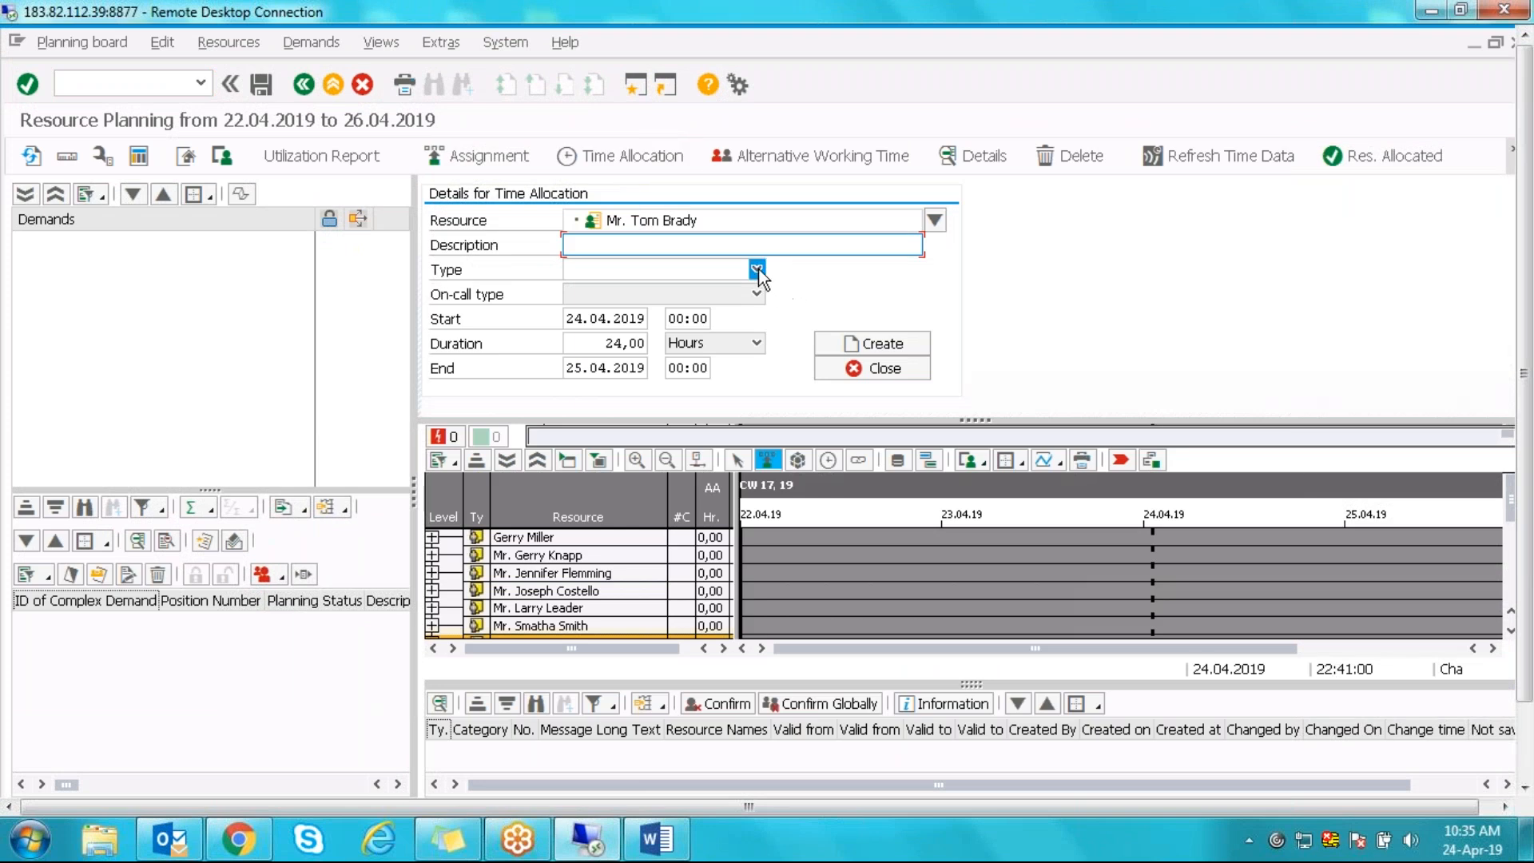
{"action": "left_click", "coordinate": [757, 270]}
{"action": "left_click", "coordinate": [570, 327]}
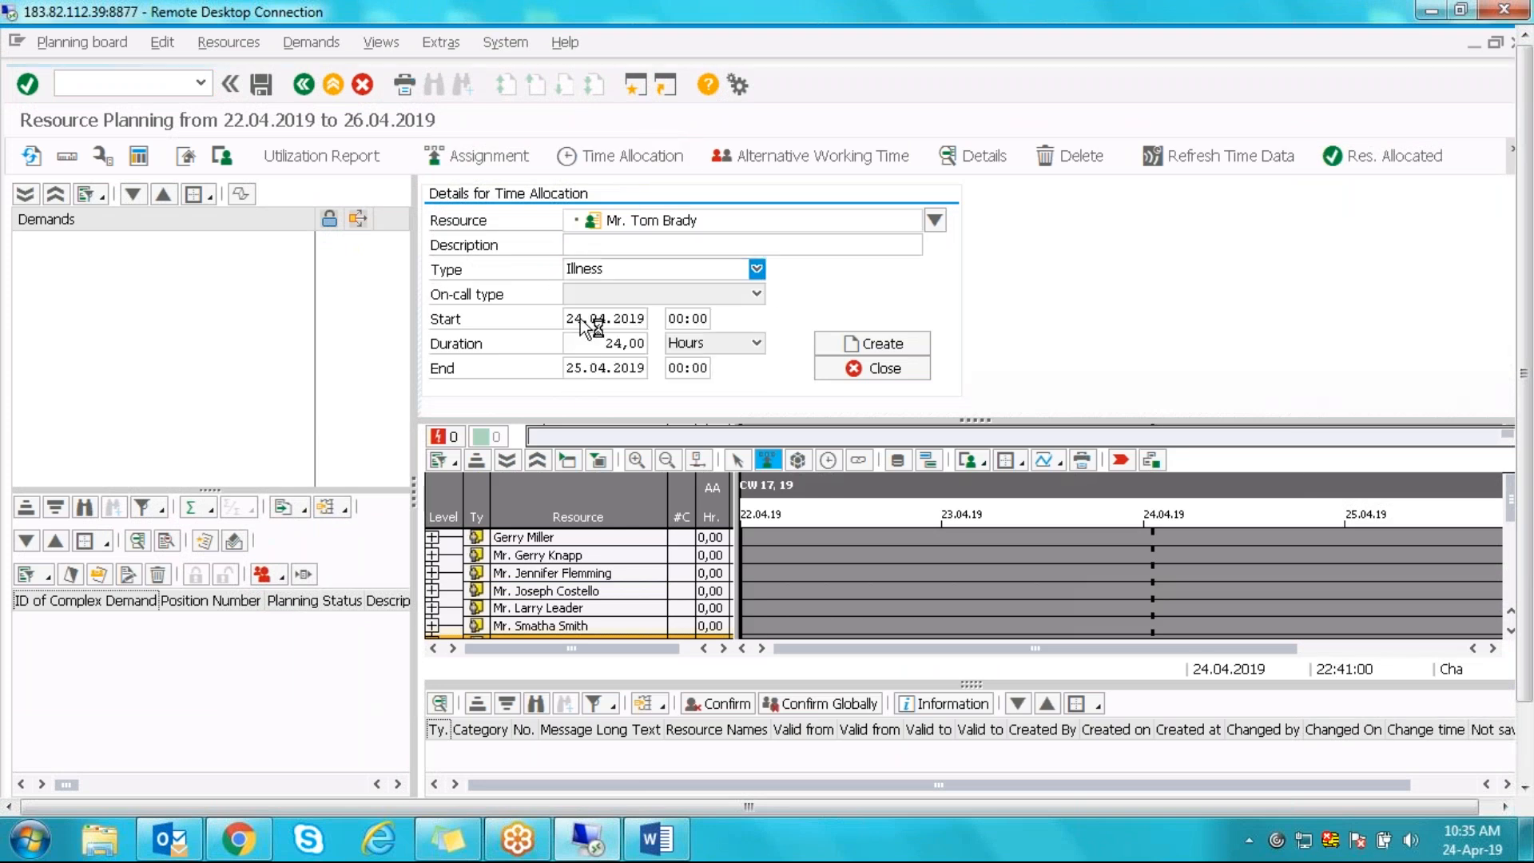
{"action": "left_click", "coordinate": [894, 343]}
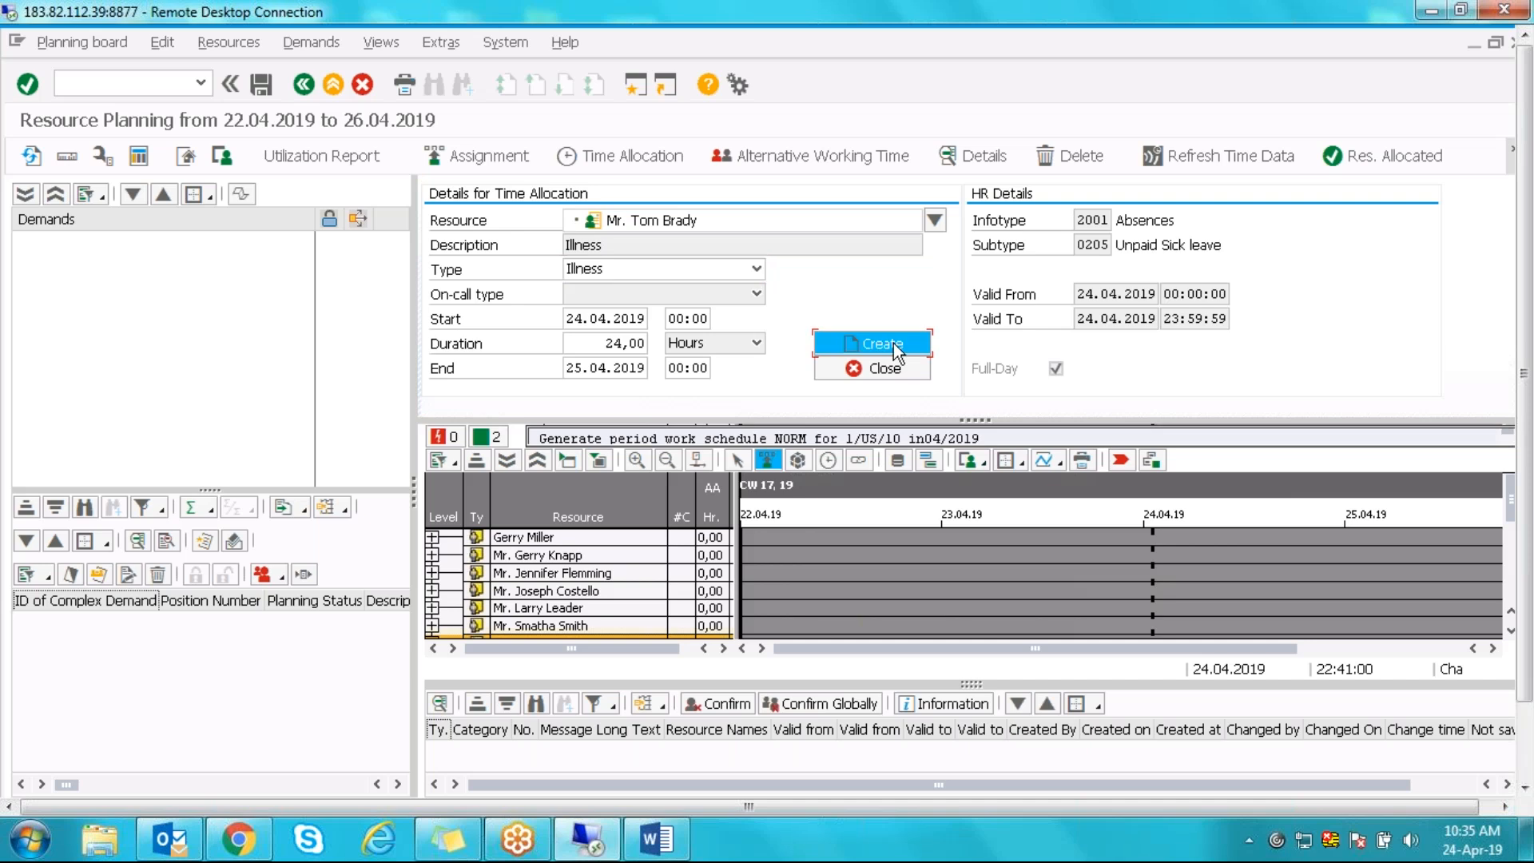
{"action": "left_click", "coordinate": [1023, 376]}
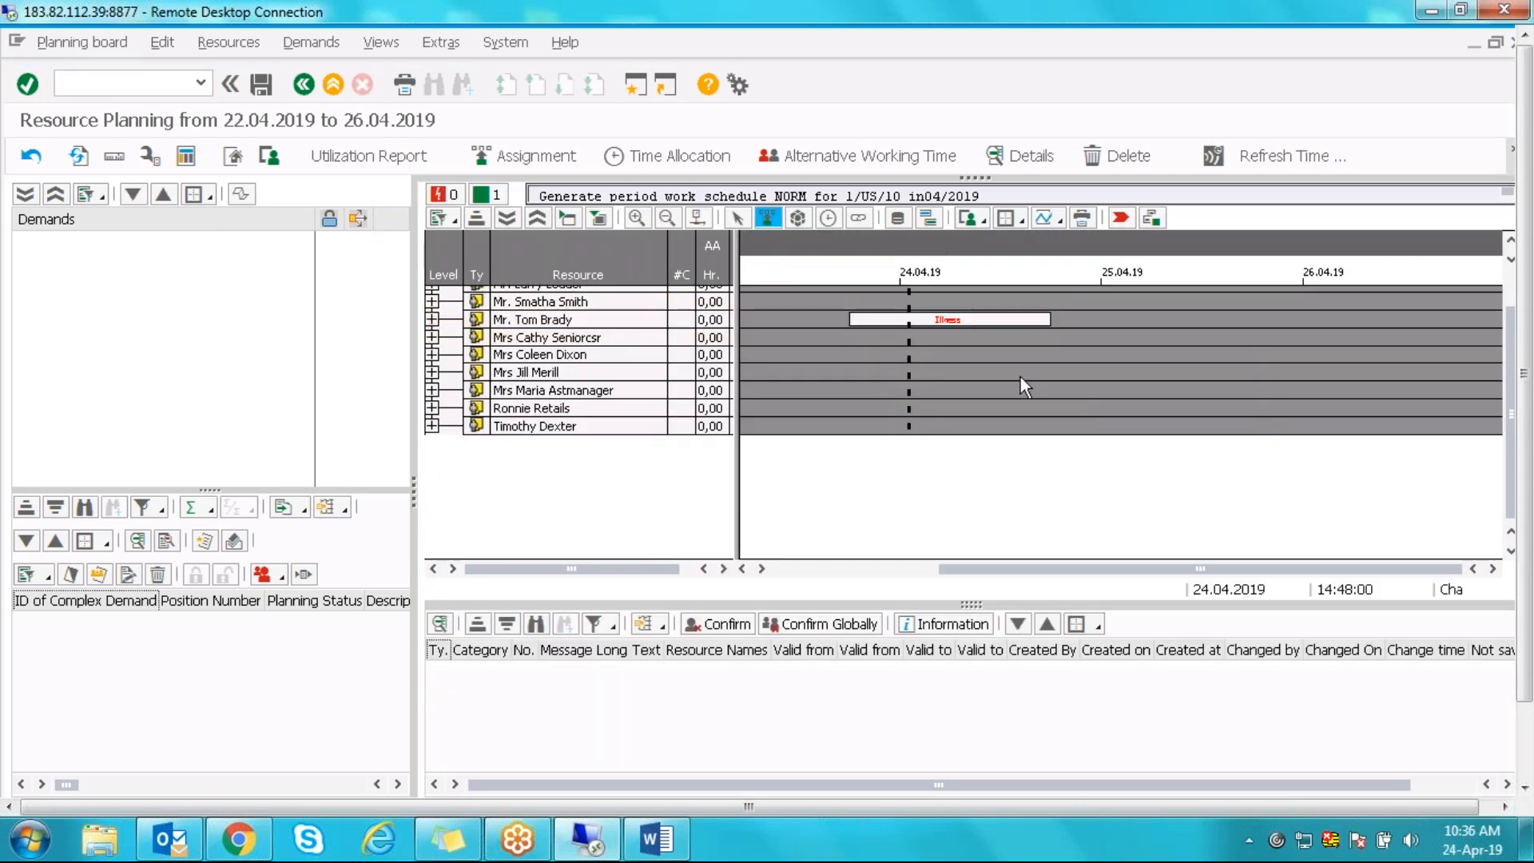
{"action": "left_click", "coordinate": [977, 324]}
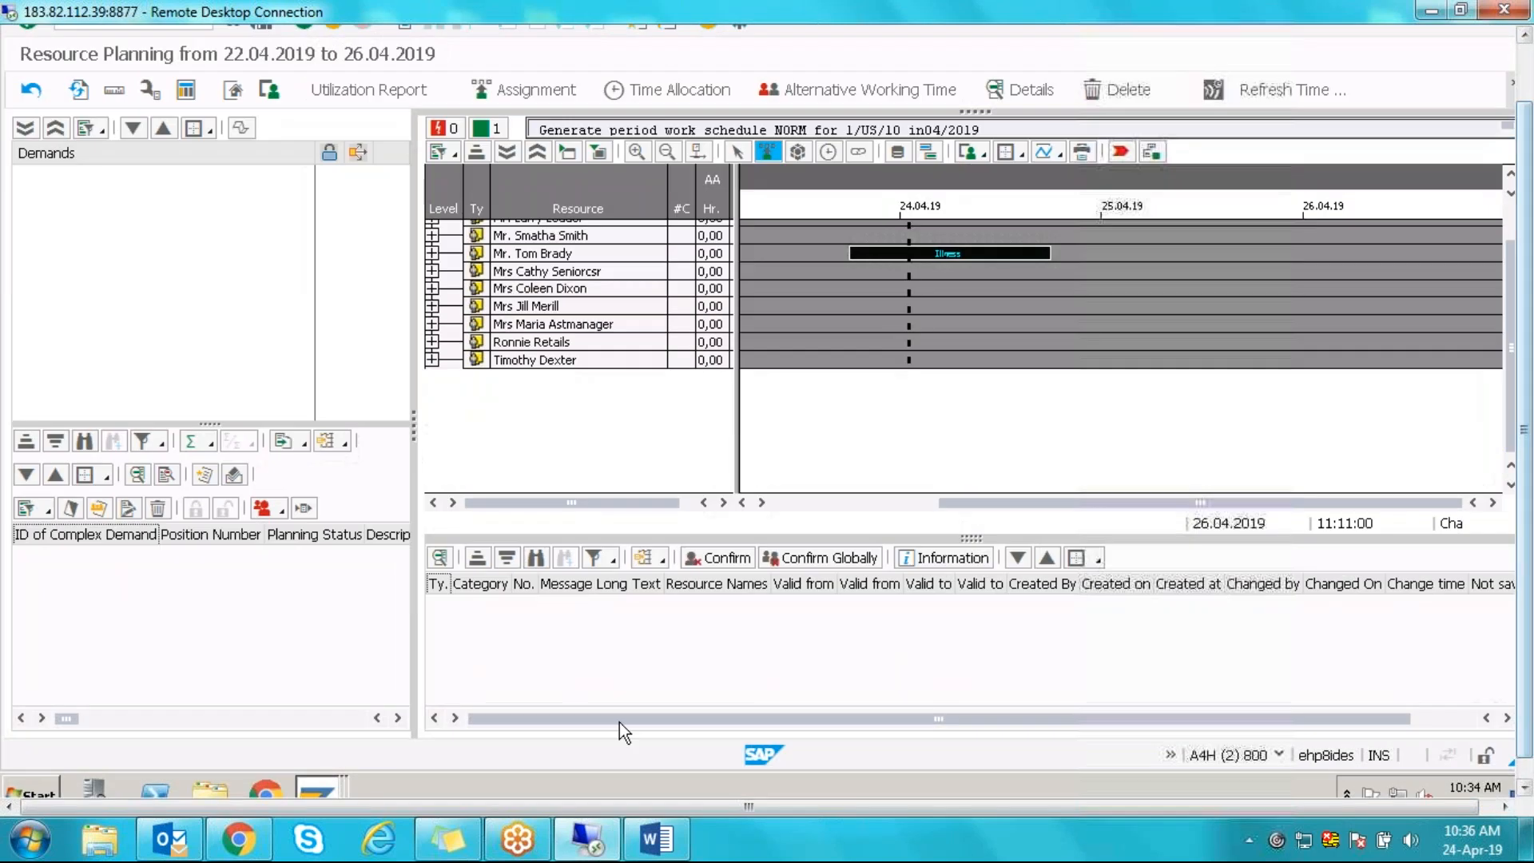
{"action": "mouse_move", "coordinate": [333, 788]}
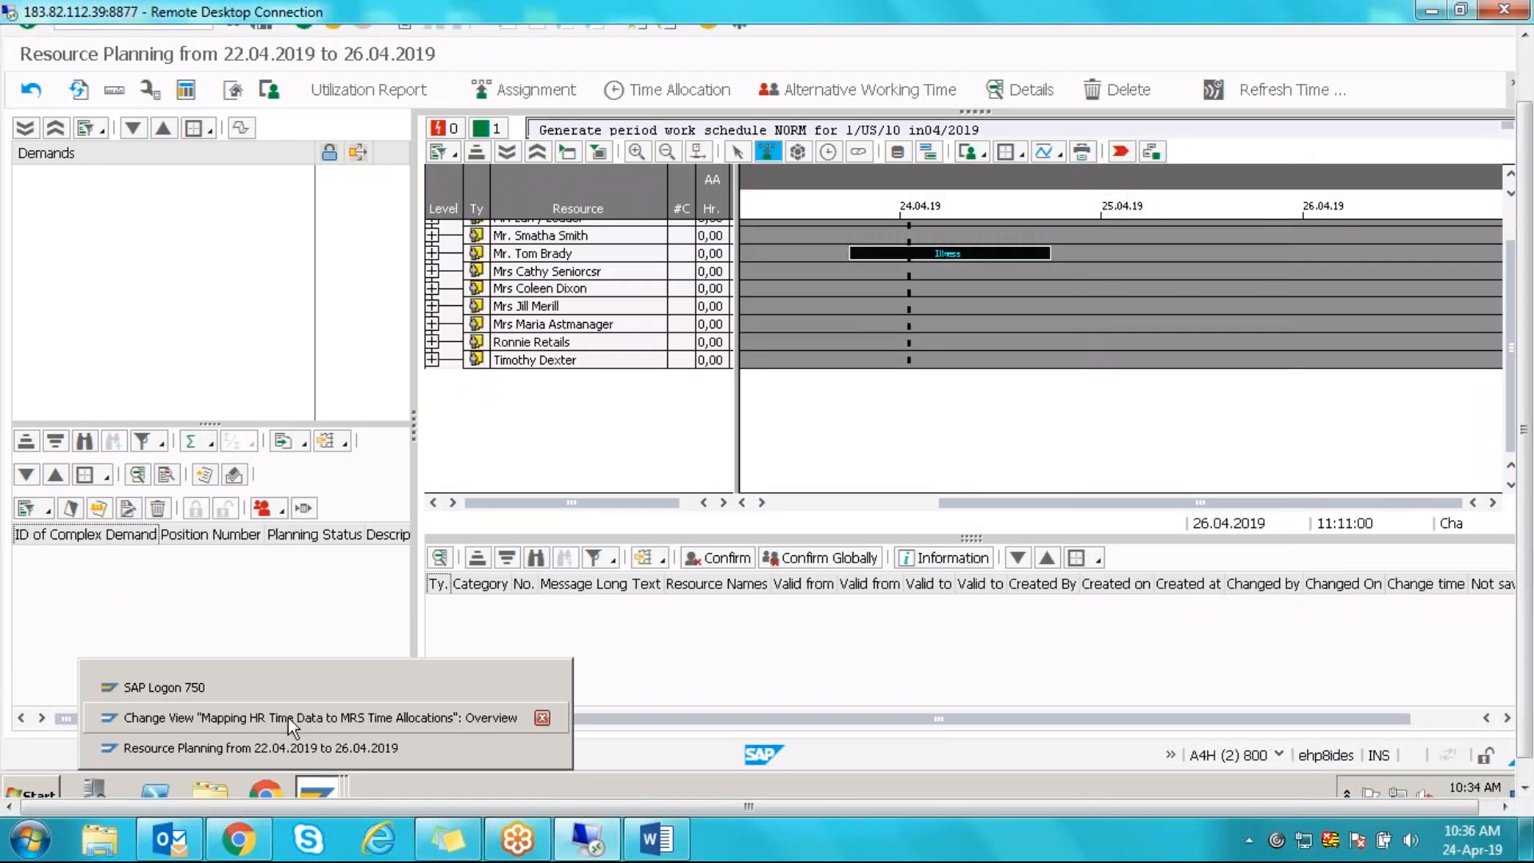
{"action": "left_click", "coordinate": [289, 718]}
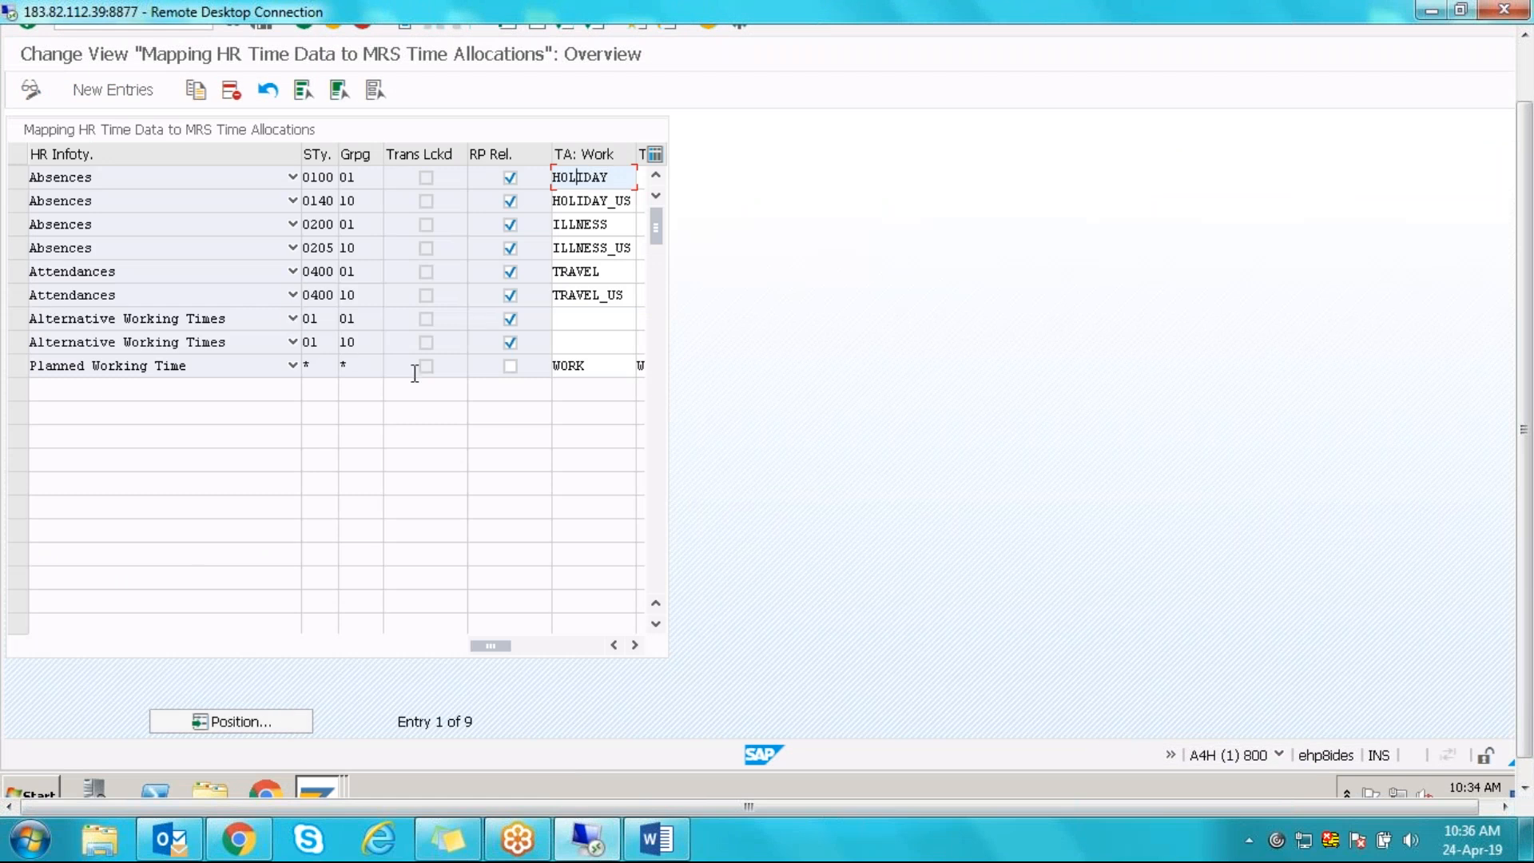
{"action": "double_click", "coordinate": [623, 227]}
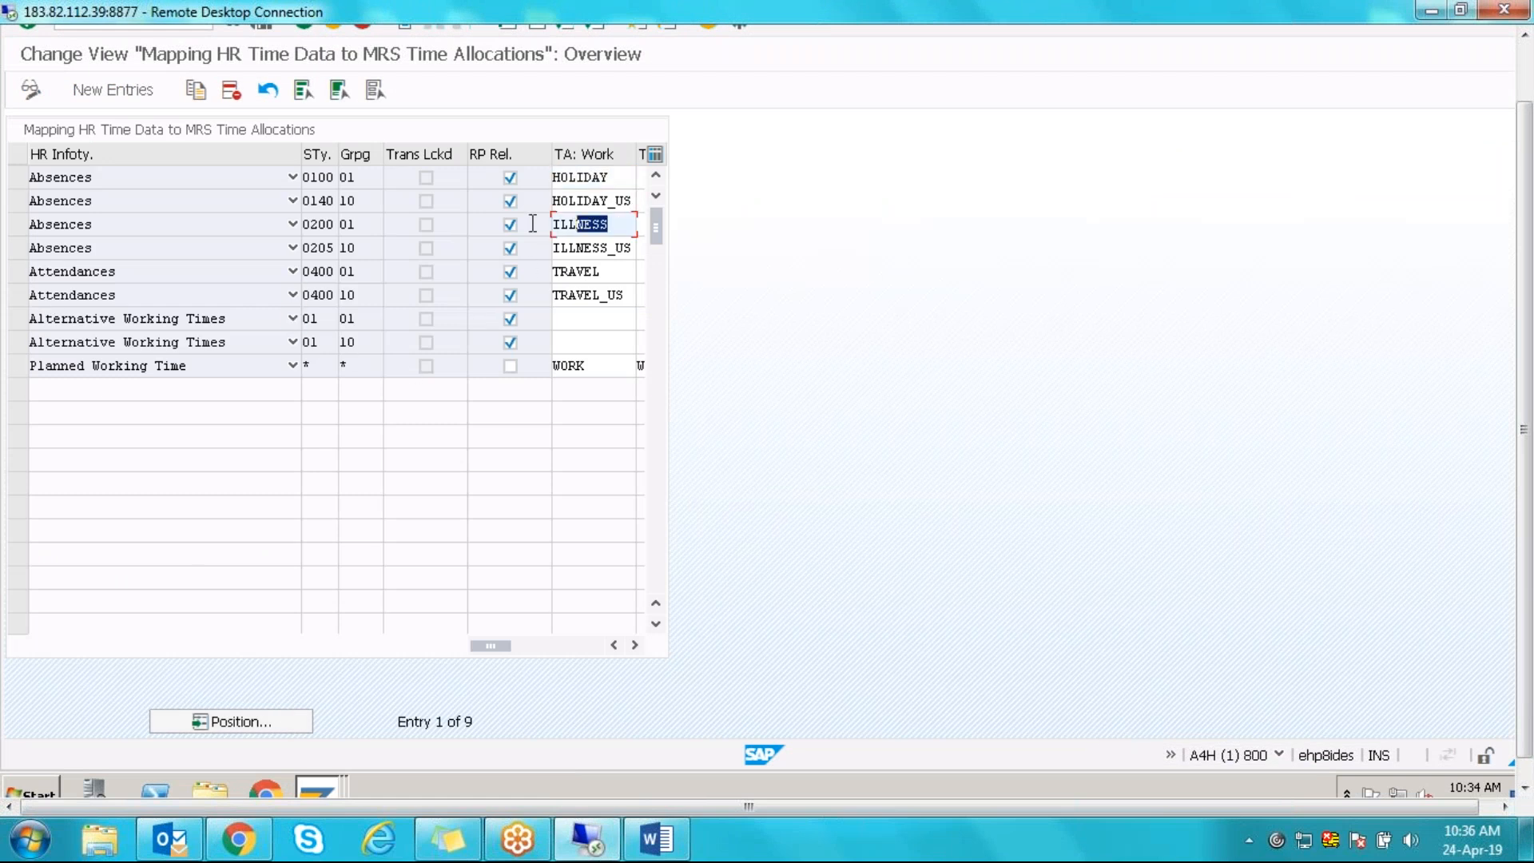
{"action": "left_click", "coordinate": [13, 228]}
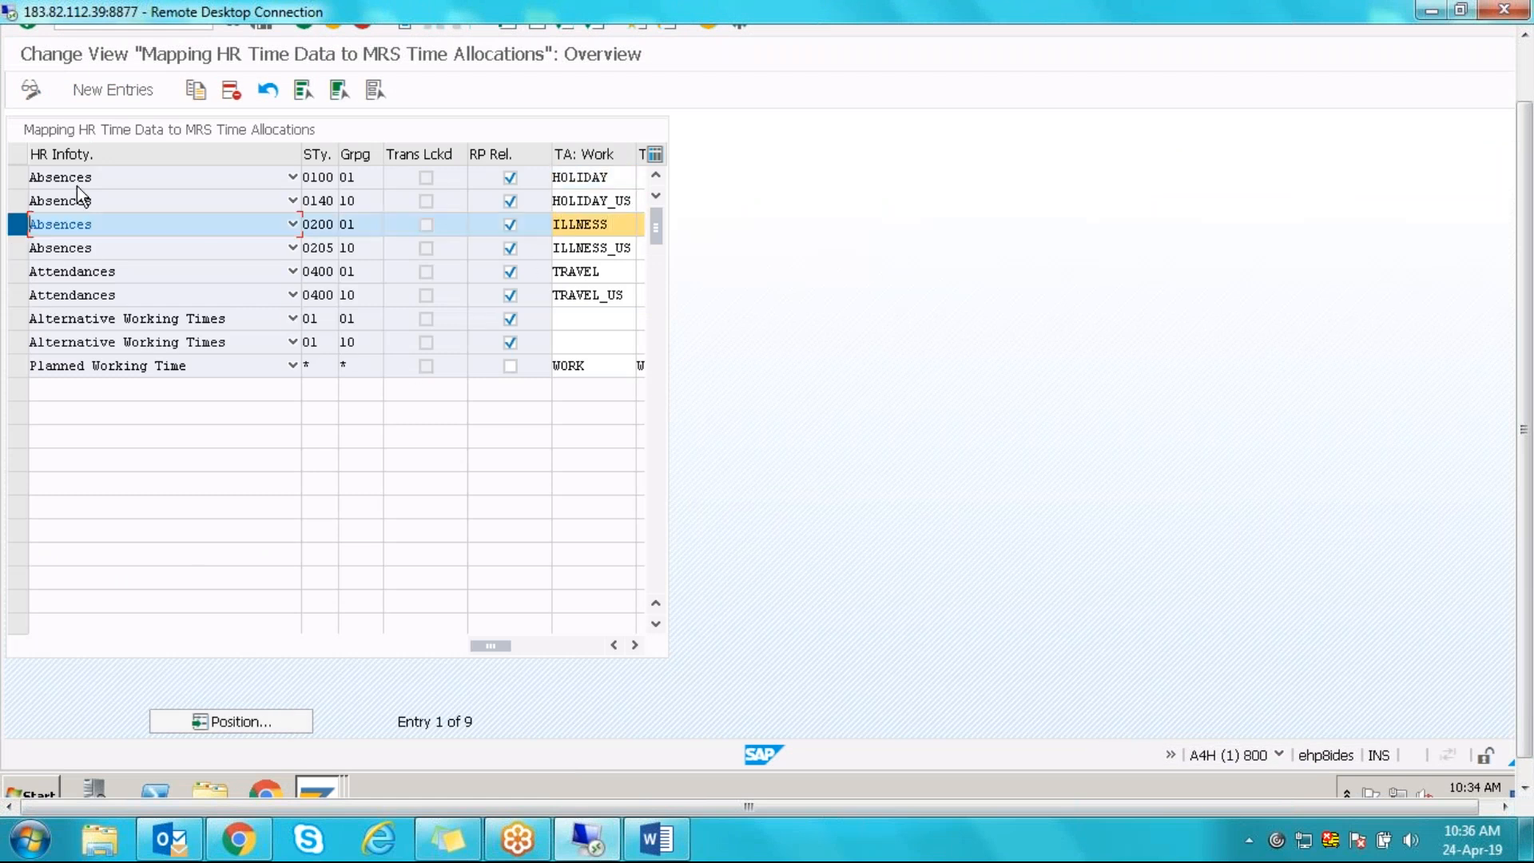
{"action": "left_click", "coordinate": [558, 222]}
{"action": "double_click", "coordinate": [558, 222]}
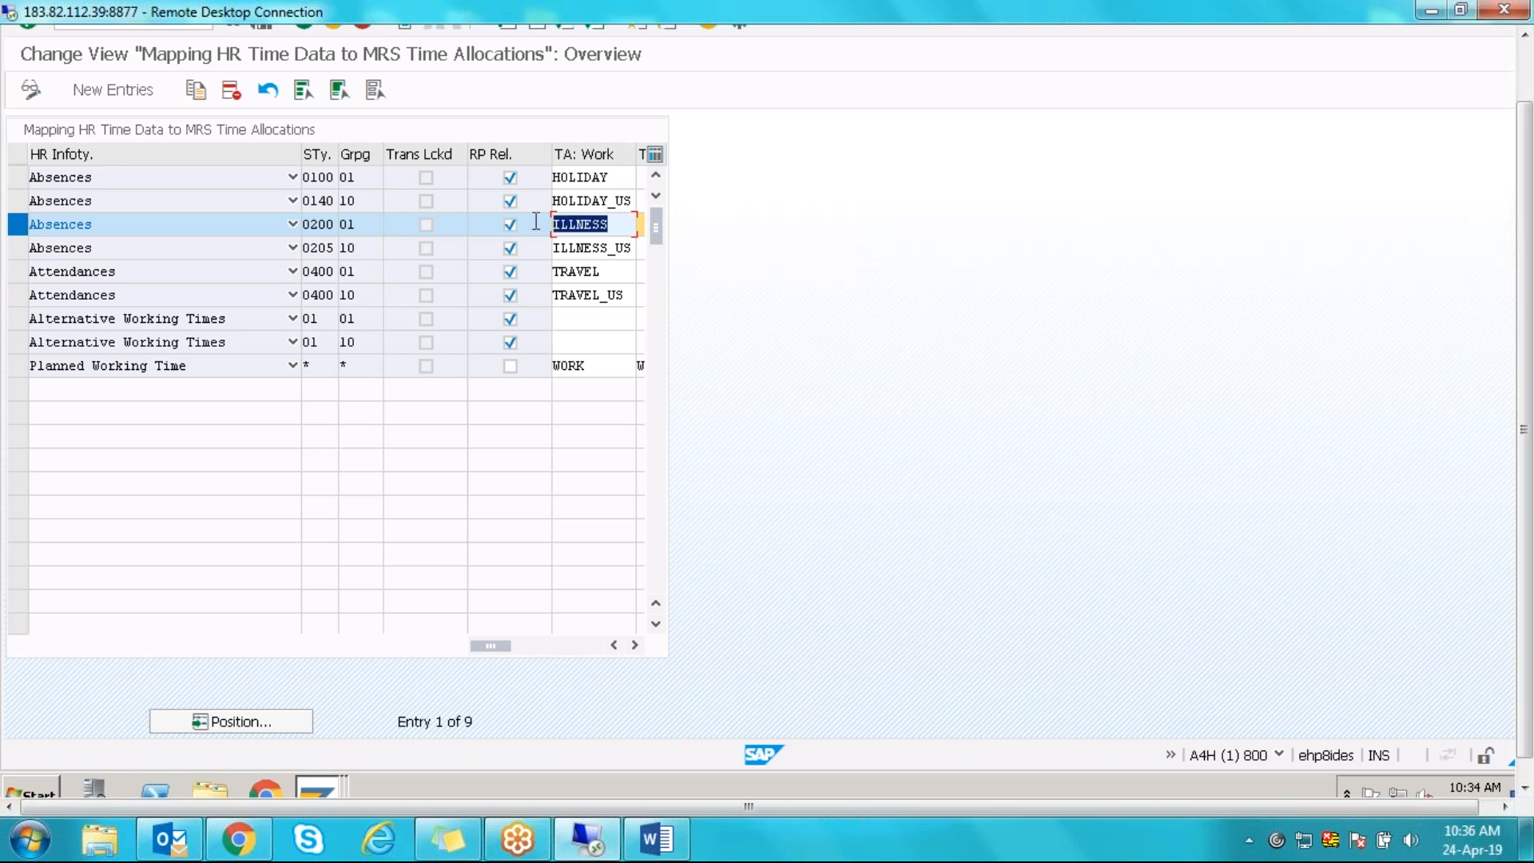
{"action": "left_click", "coordinate": [318, 789]}
{"action": "left_click", "coordinate": [316, 756]}
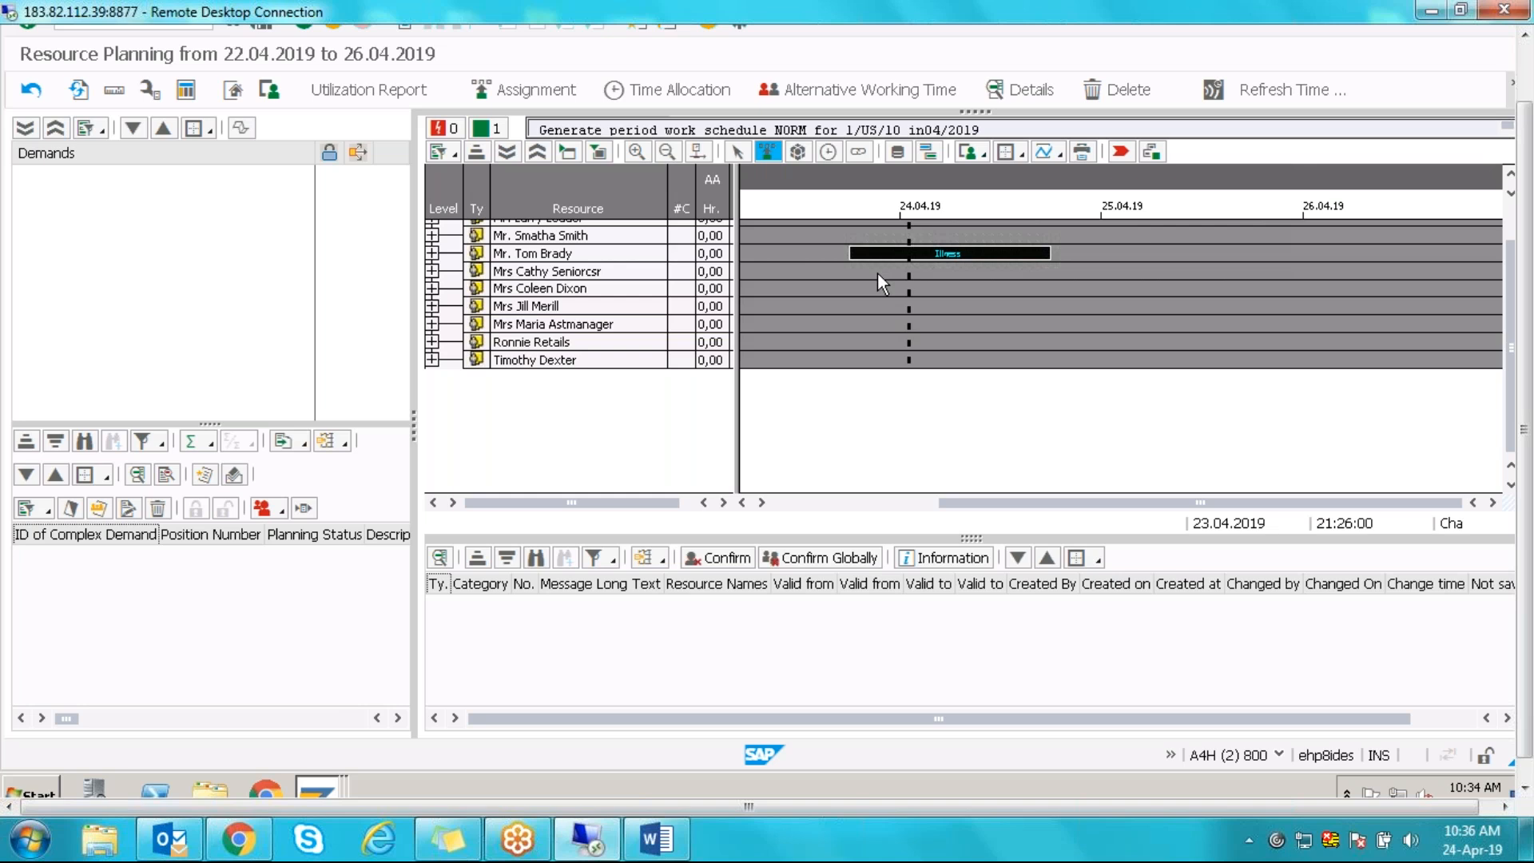
{"action": "left_click_drag", "start_coordinate": [1511, 286], "coordinate": [1509, 250]}
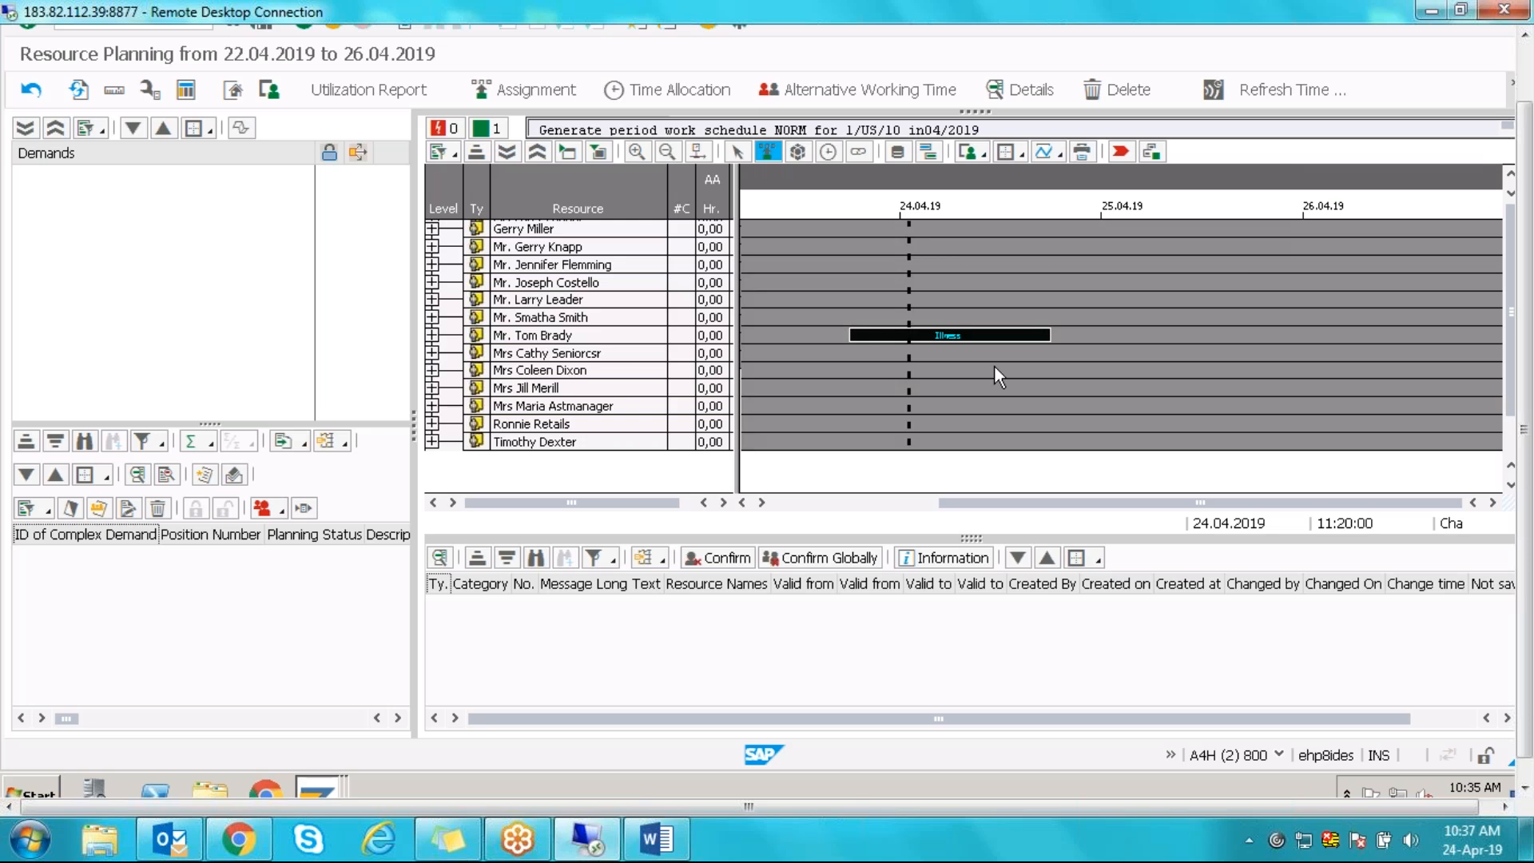
{"action": "left_click", "coordinate": [530, 301]}
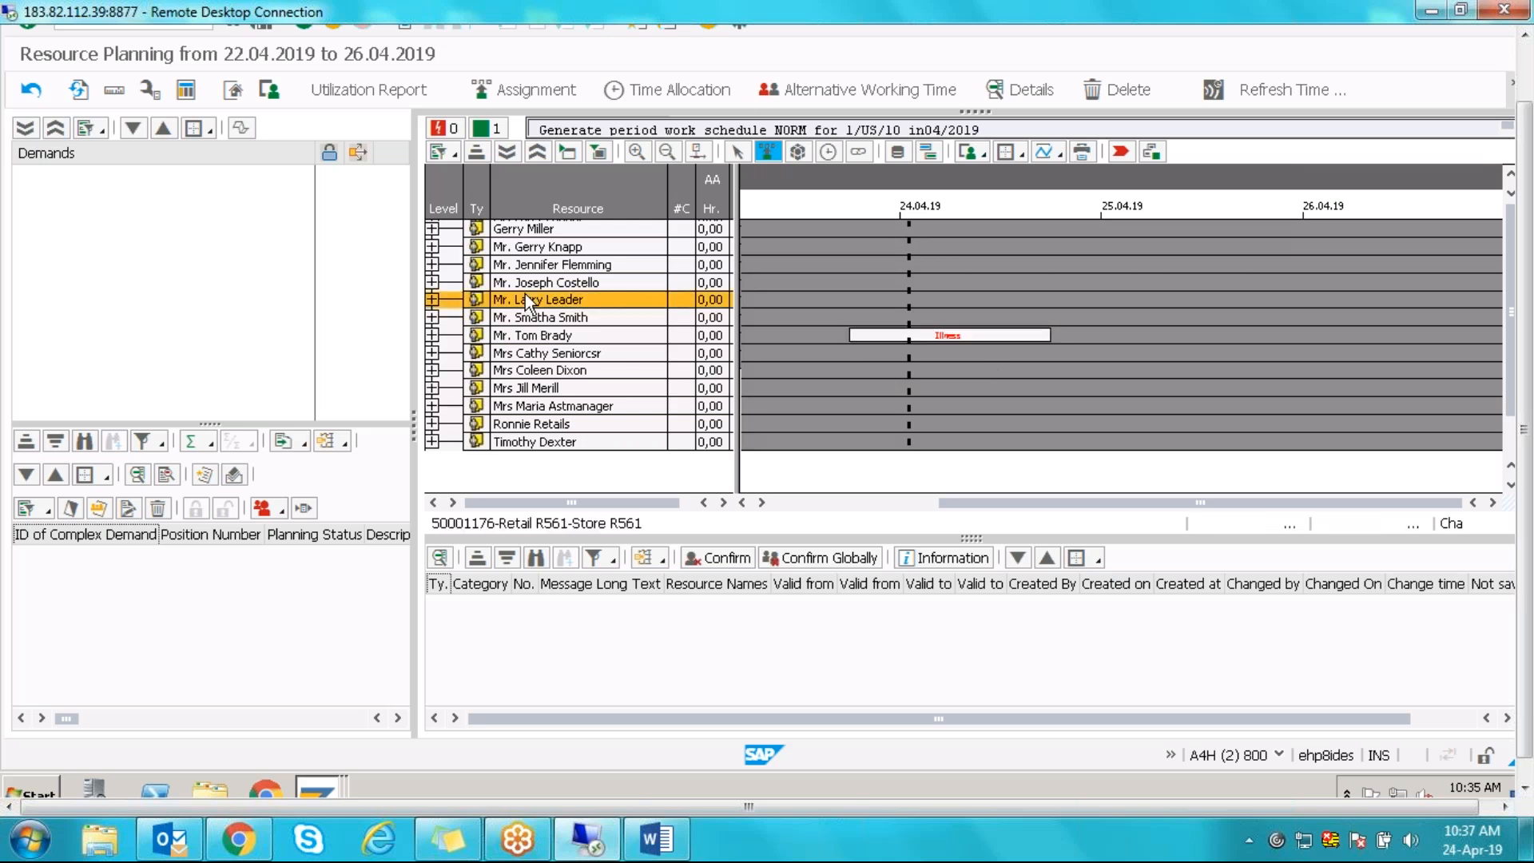
{"action": "left_click", "coordinate": [655, 91]}
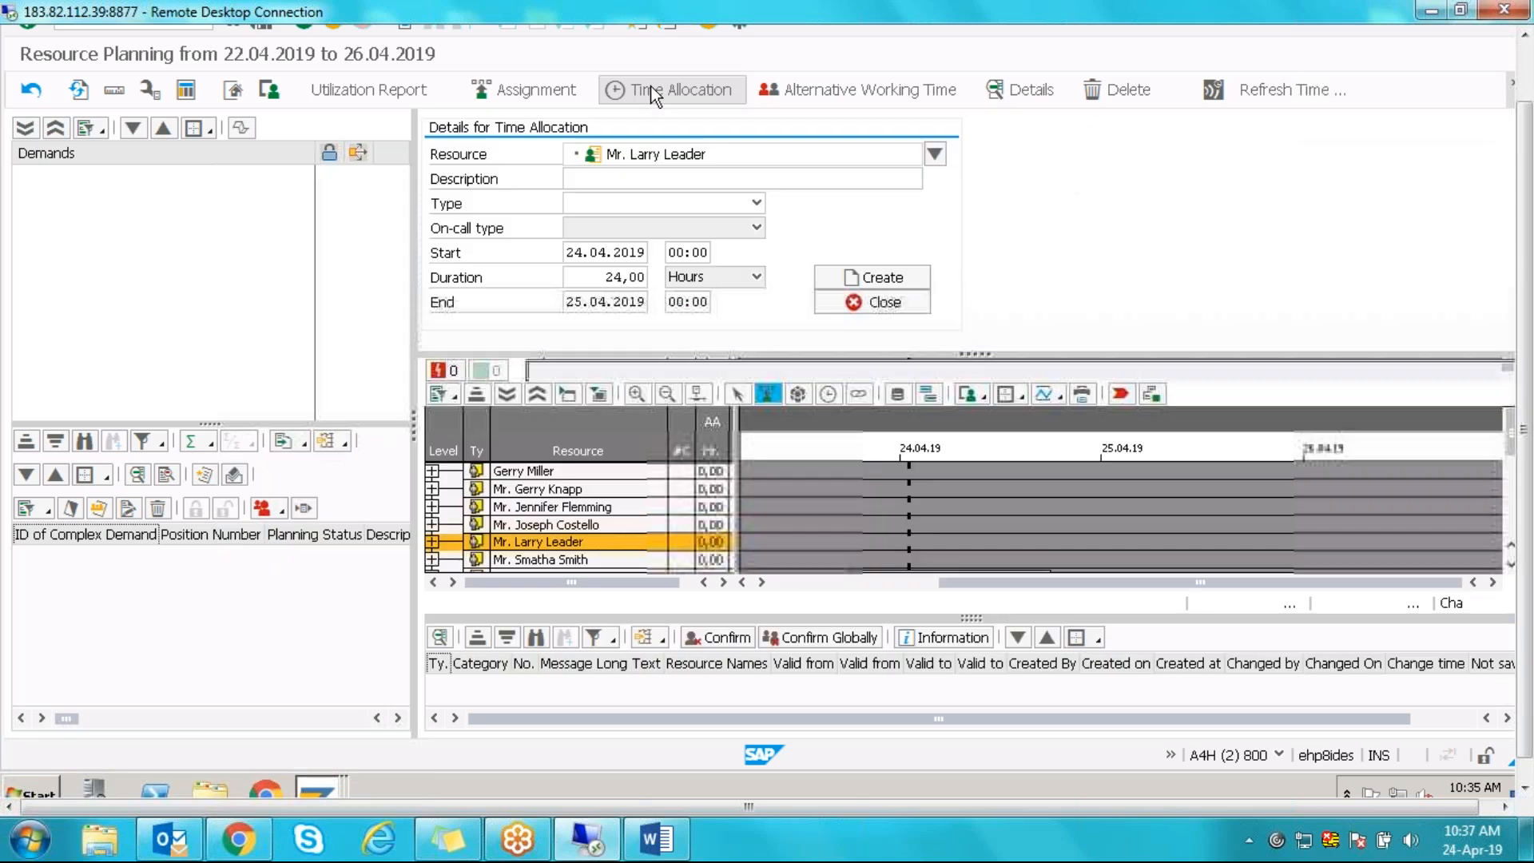
{"action": "left_click", "coordinate": [756, 204]}
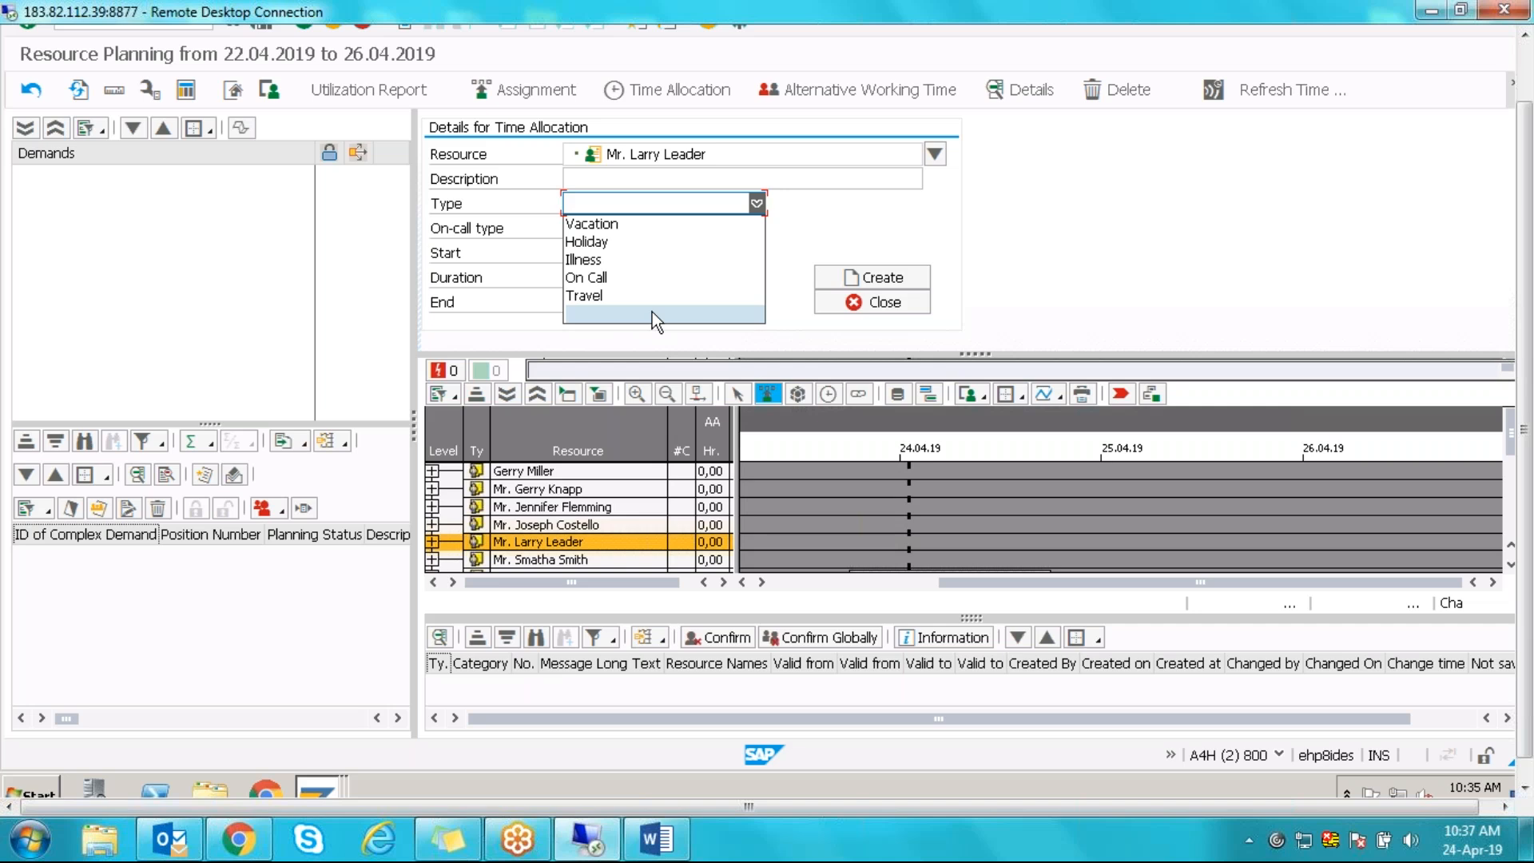
{"action": "left_click", "coordinate": [1013, 267]}
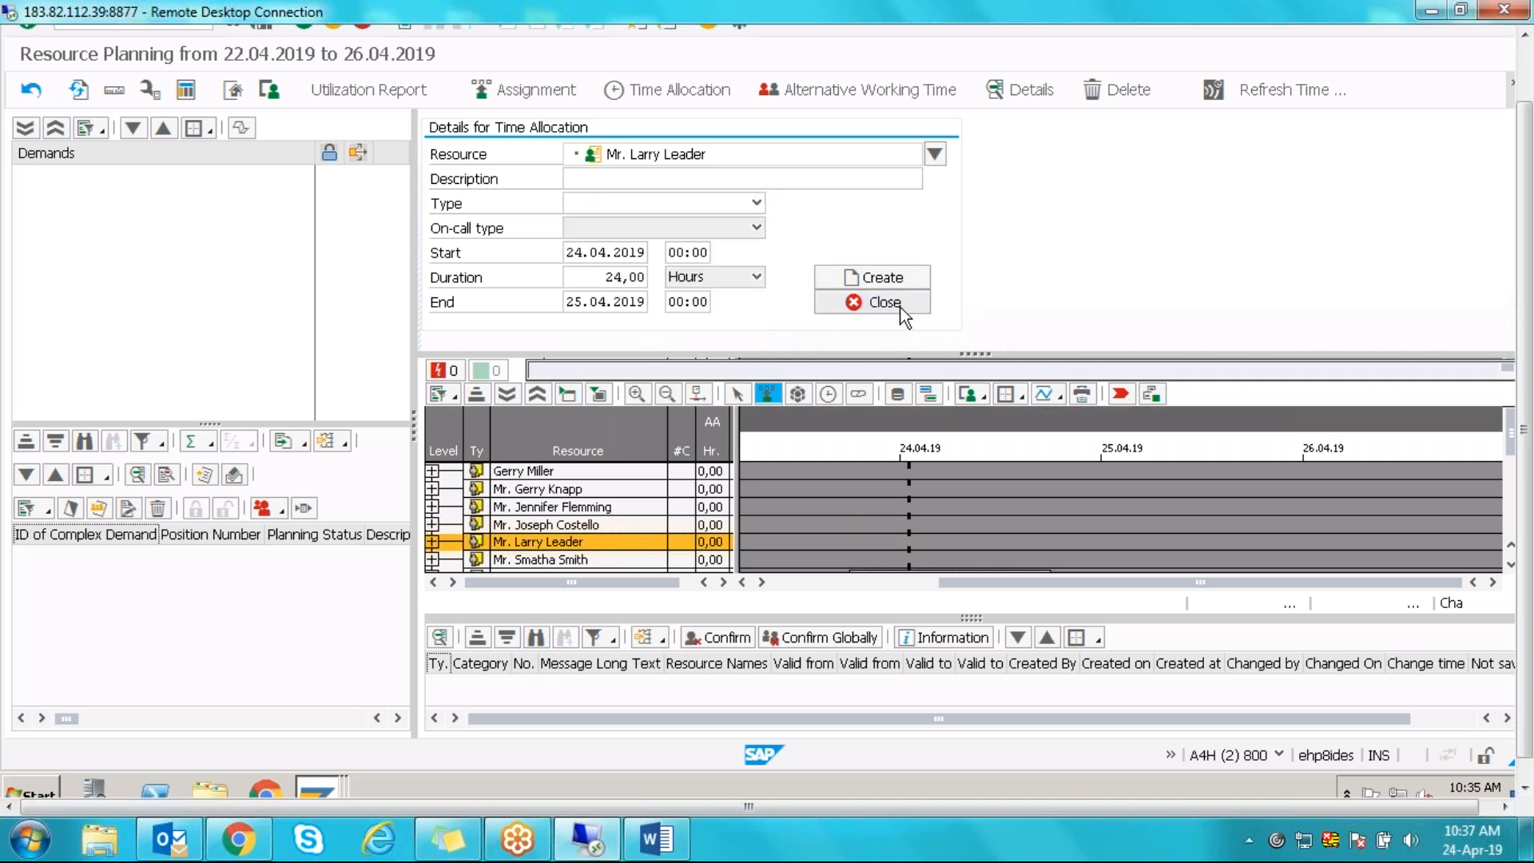
{"action": "left_click", "coordinate": [901, 310]}
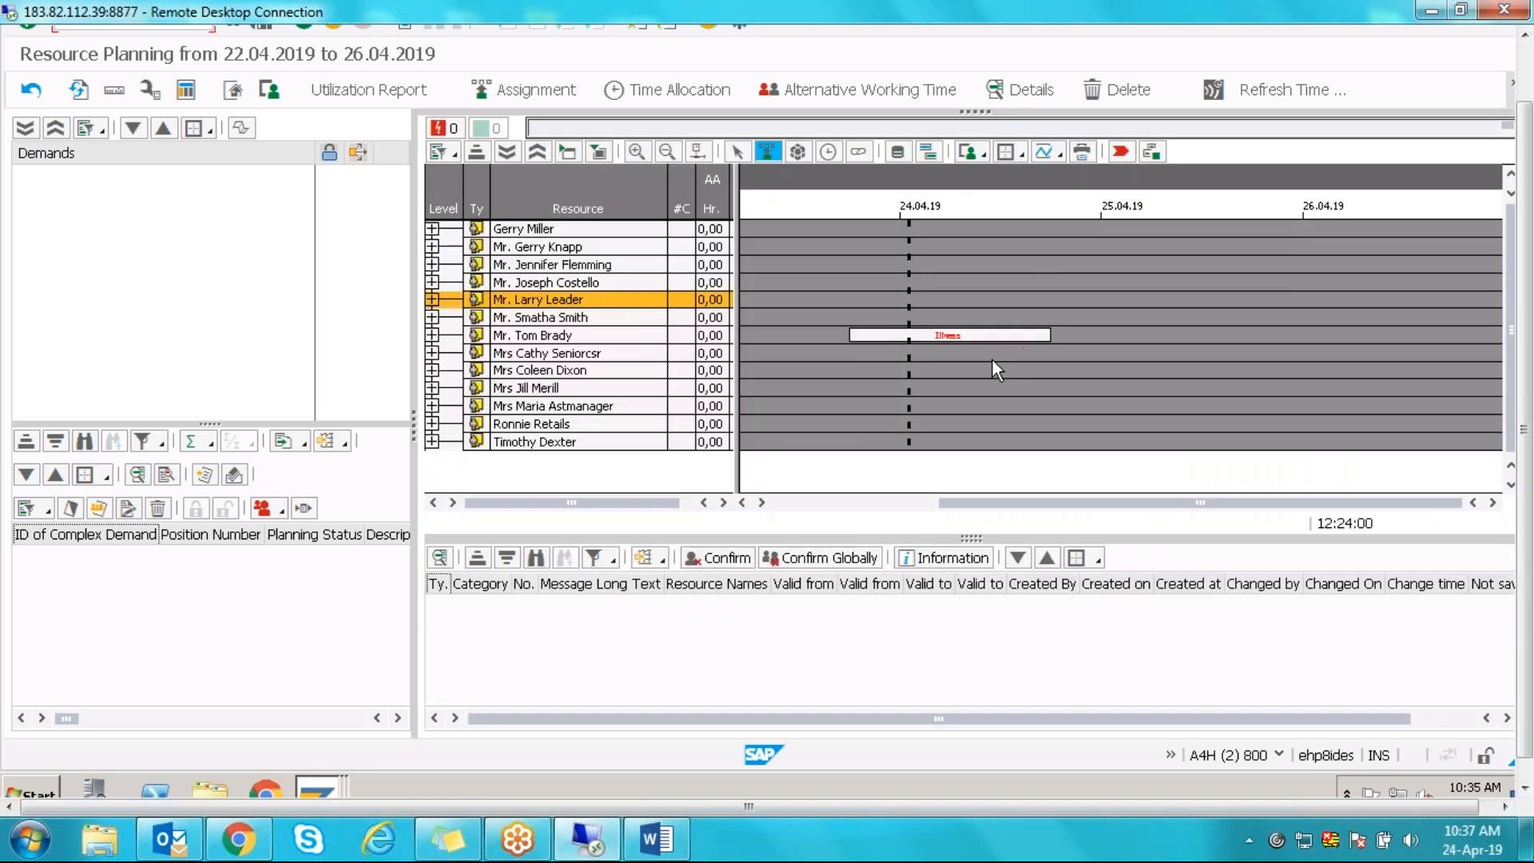
{"action": "left_click", "coordinate": [813, 347]}
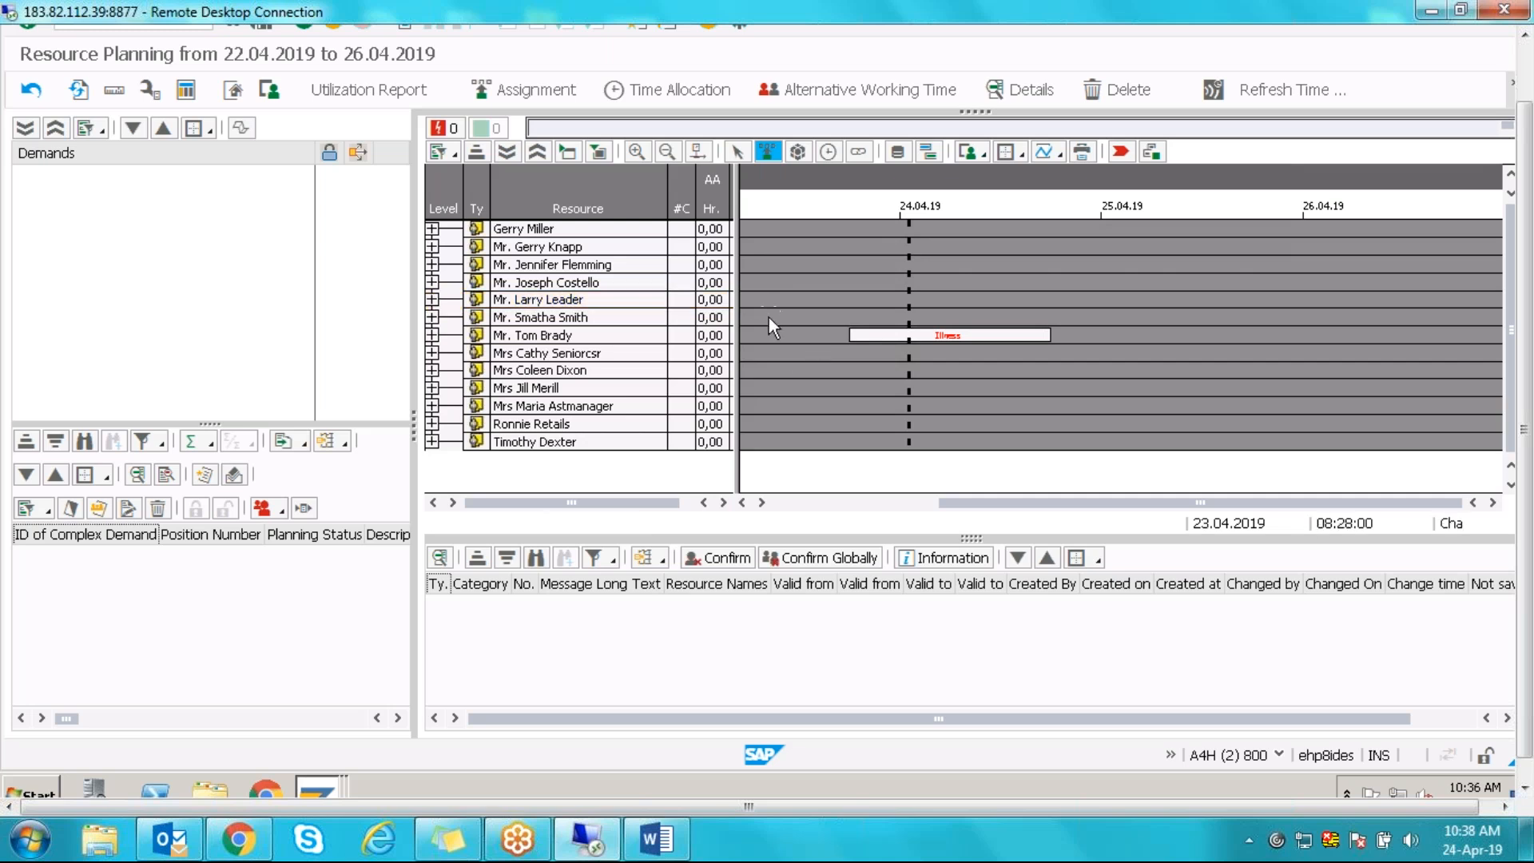
{"action": "left_click", "coordinate": [331, 796]}
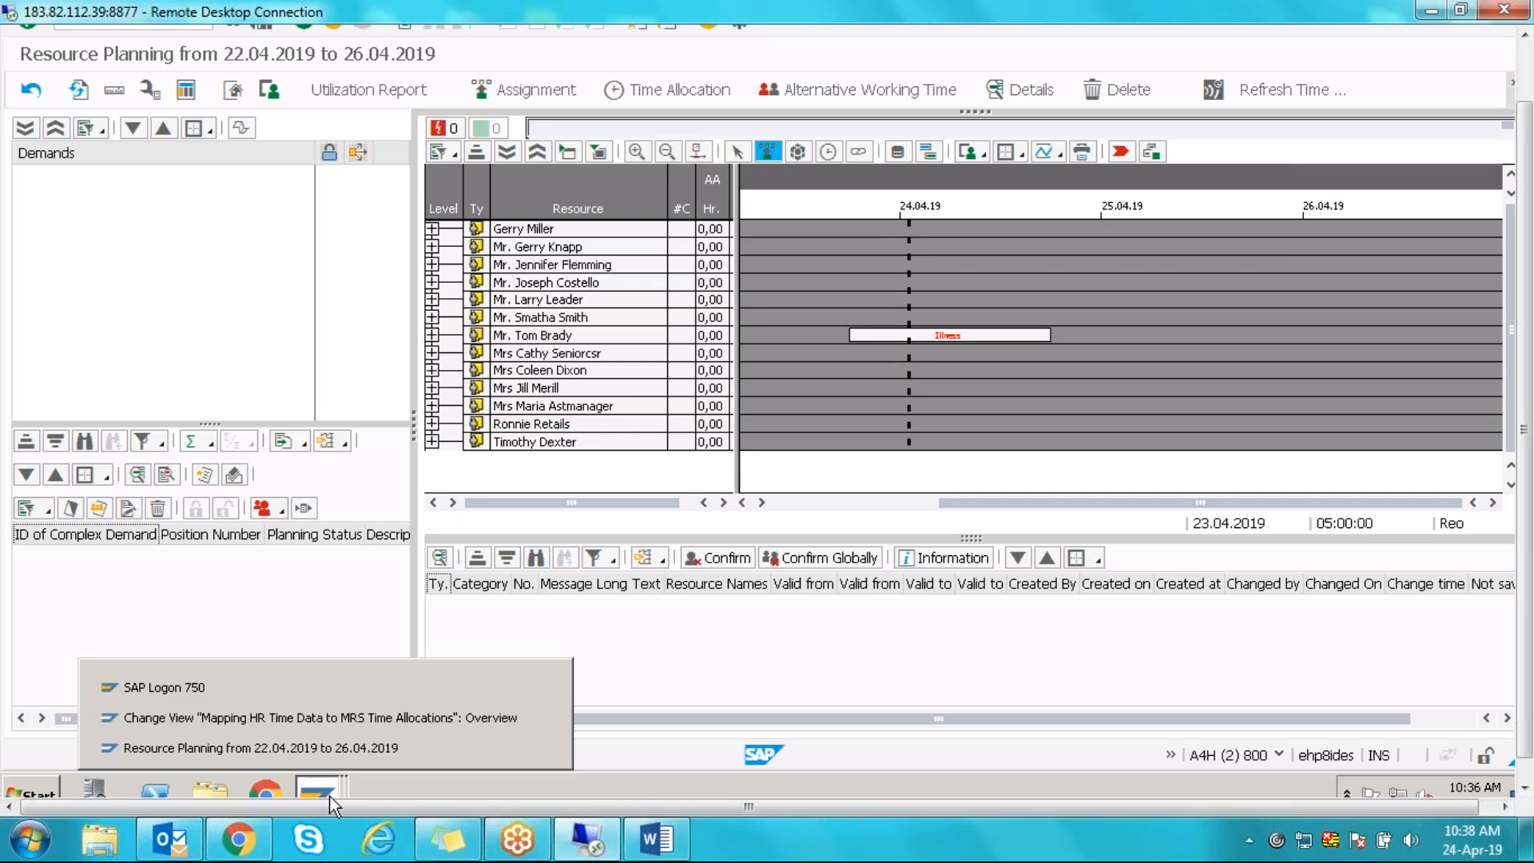
- Bring the mapping window forward and select the Planned Working Time row mapped to WORK
{"action": "left_click", "coordinate": [300, 726]}
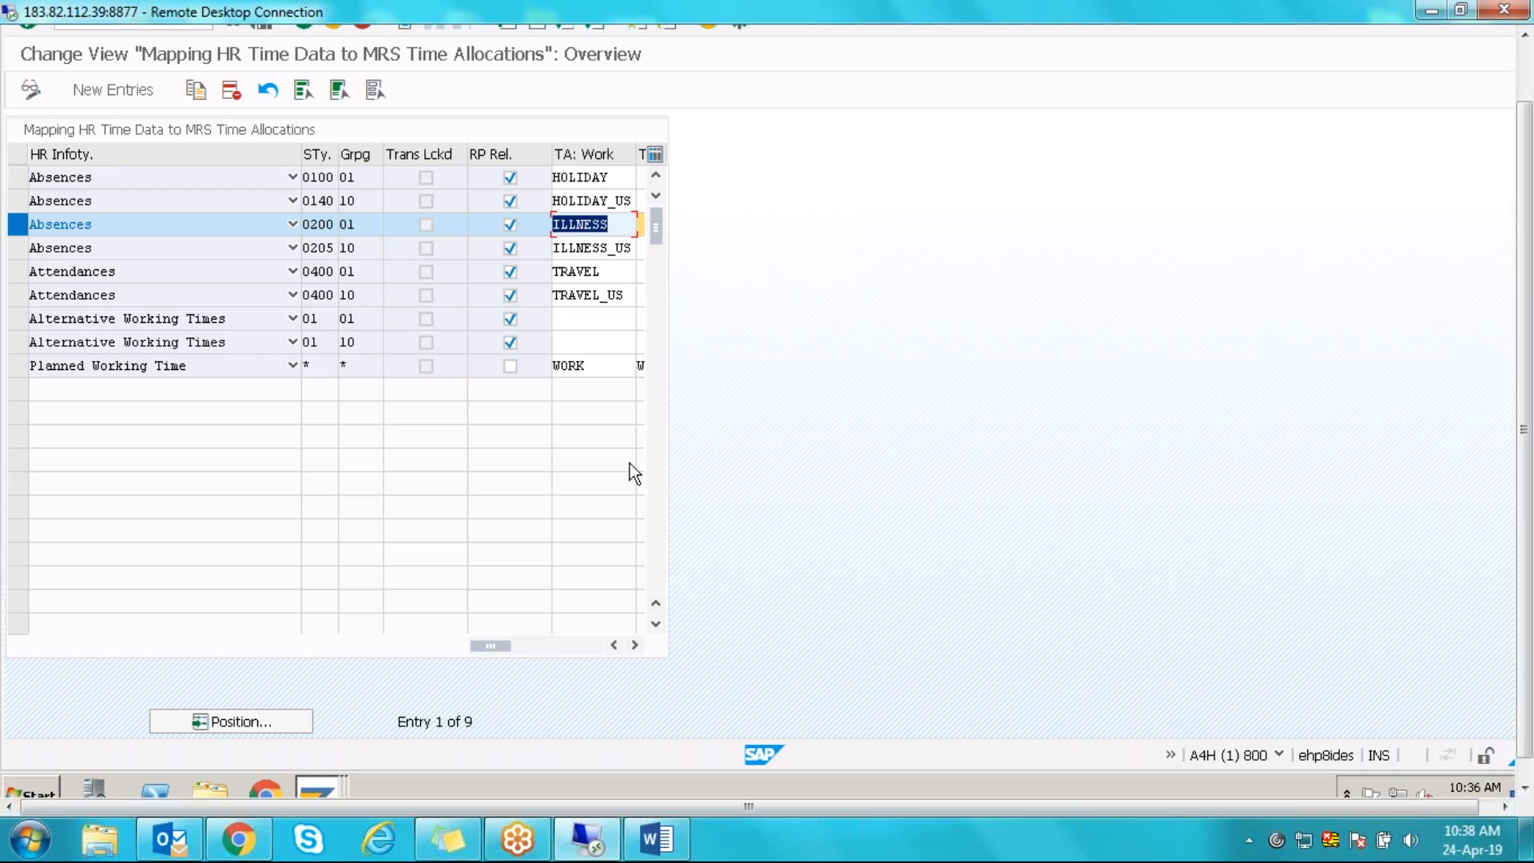
{"action": "left_click", "coordinate": [30, 229]}
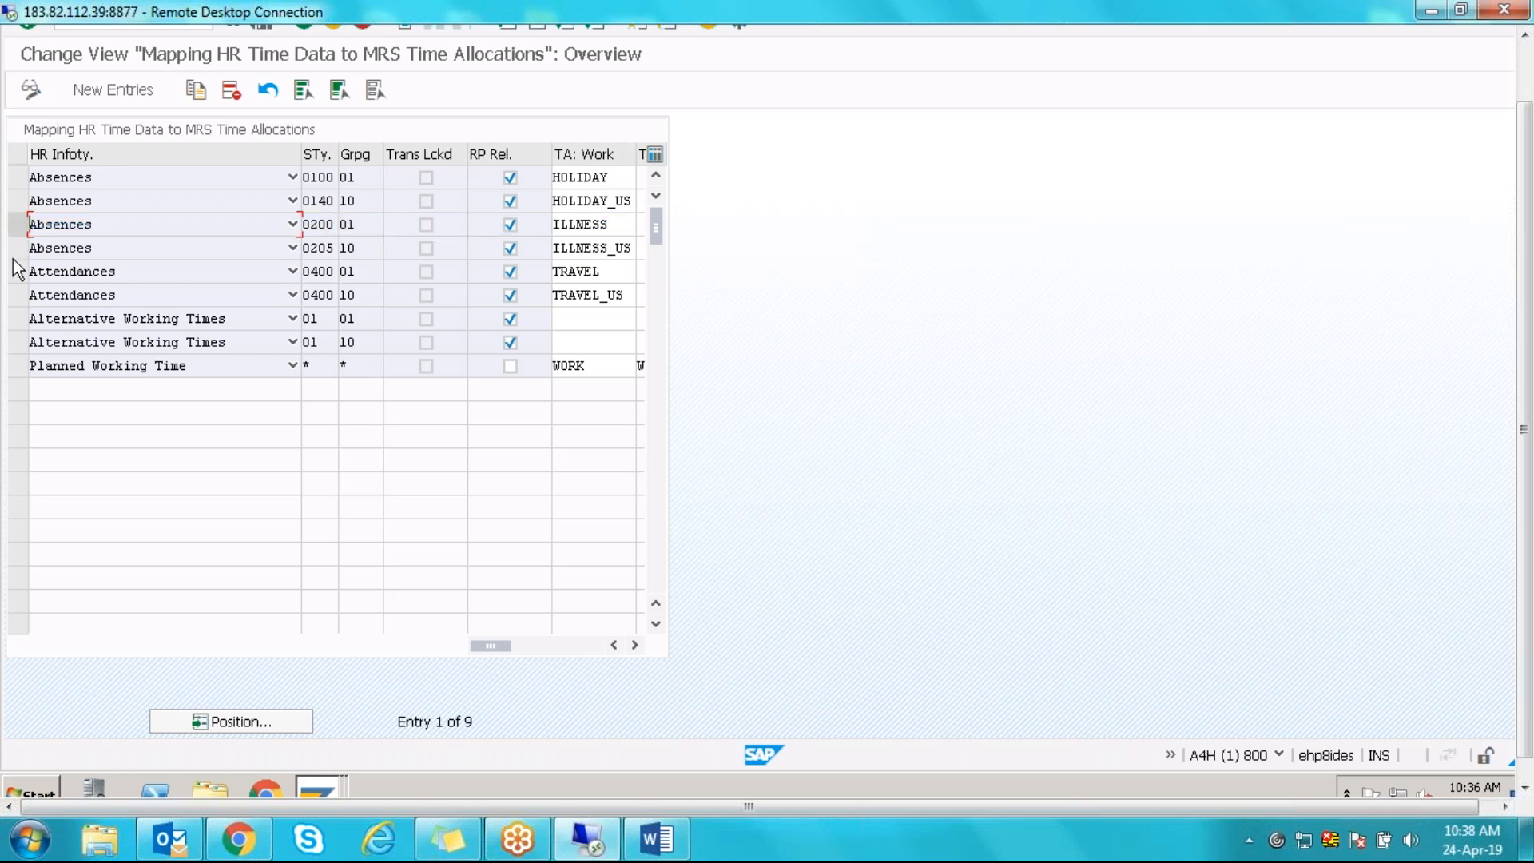
{"action": "left_click", "coordinate": [17, 367]}
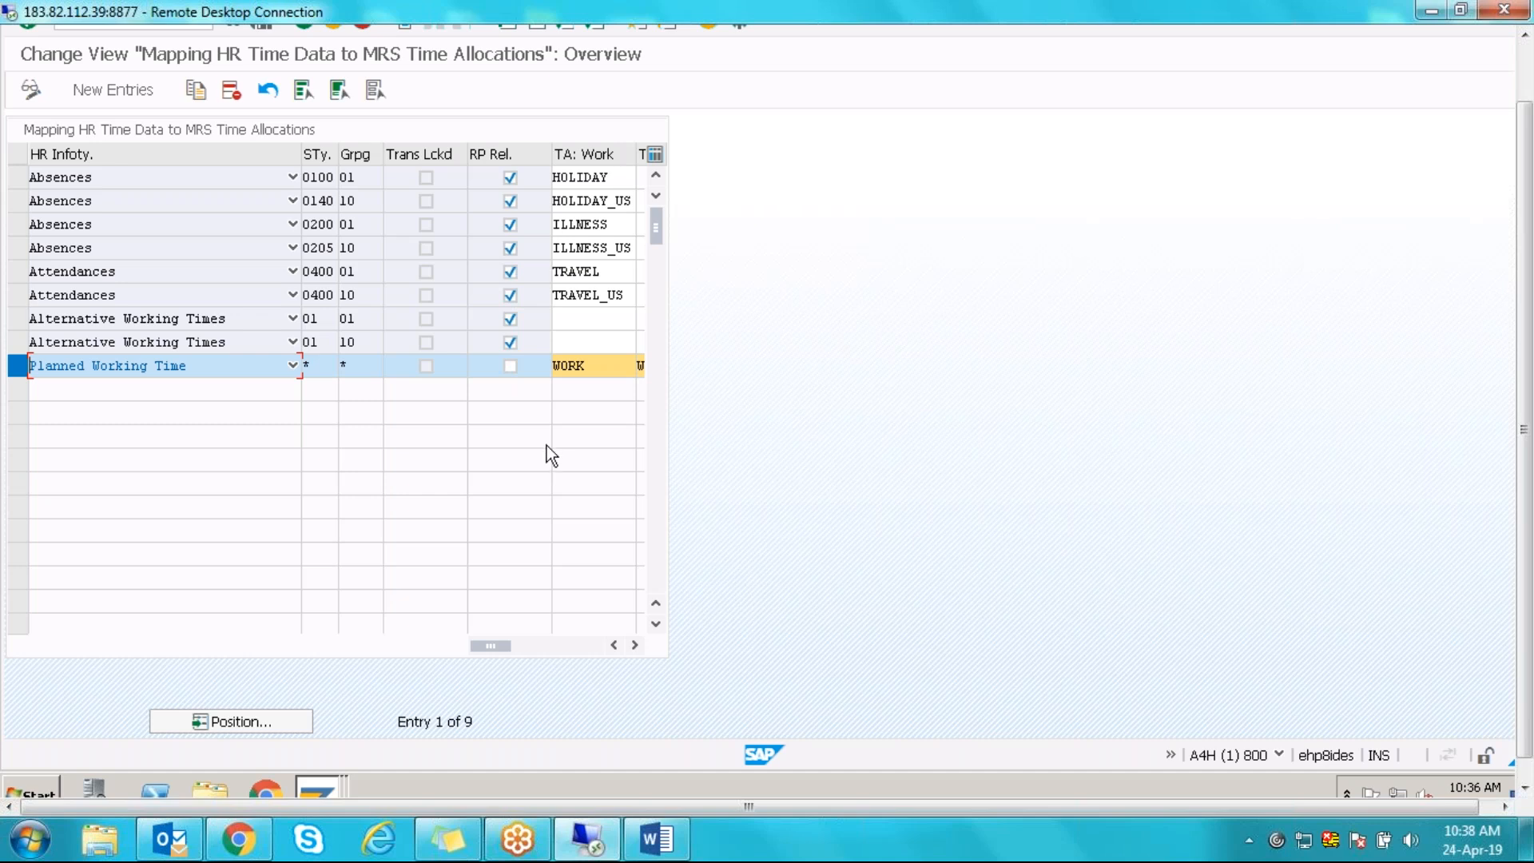
- Toggle the Planned Working Time row's selection and scroll back up the mapping table
{"action": "left_click", "coordinate": [19, 368]}
{"action": "left_click", "coordinate": [19, 368]}
{"action": "left_click", "coordinate": [329, 367]}
{"action": "left_click", "coordinate": [19, 368]}
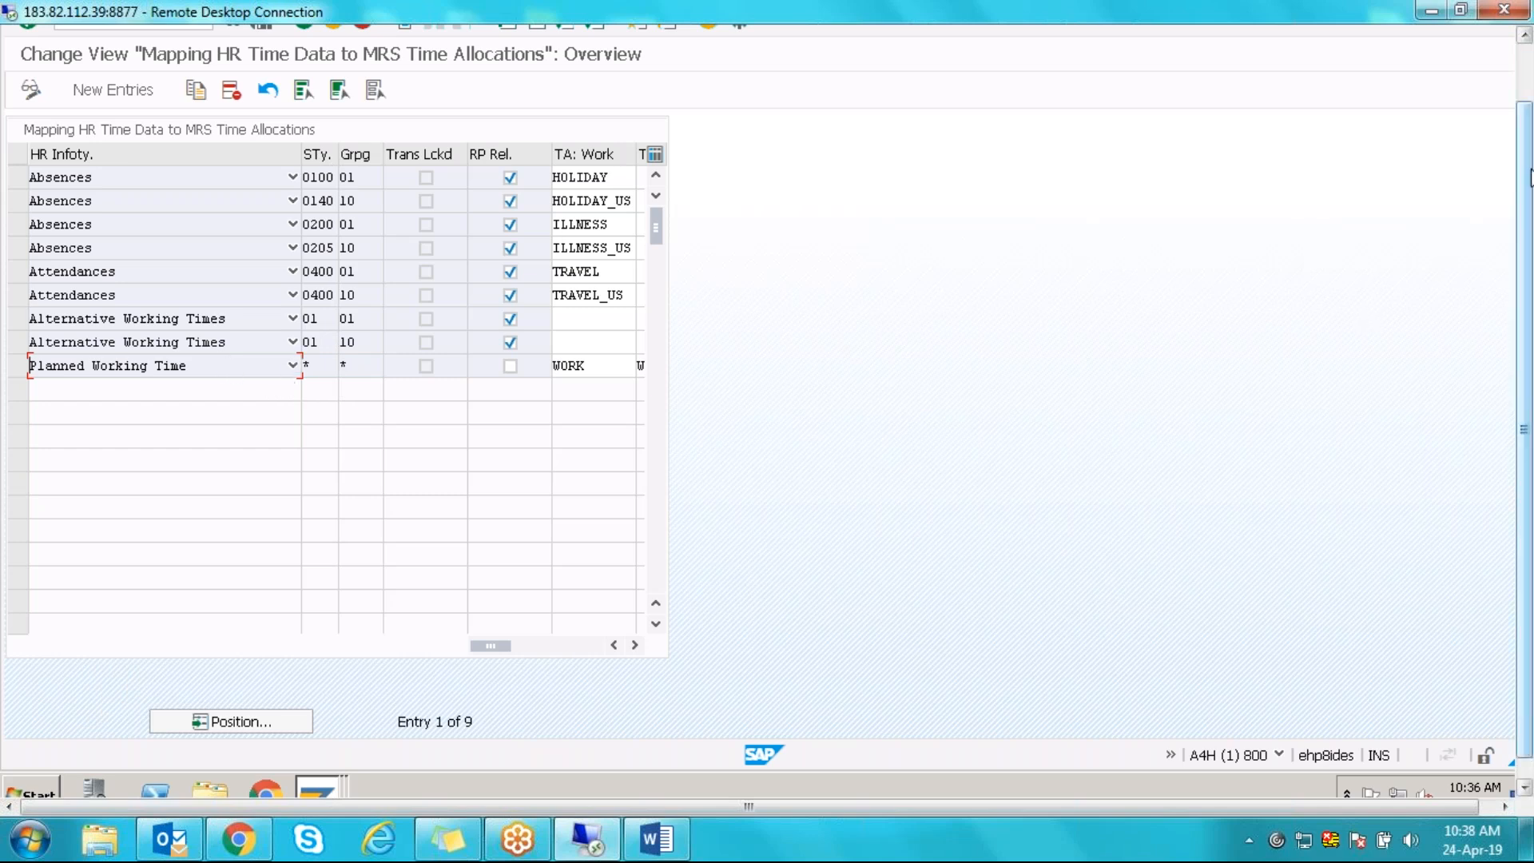
{"action": "scroll", "coordinate": [1531, 178], "scroll_direction": "up", "scroll_amount": 3}
- Turn on Show keys within dropdown lists under Interaction Design > Visualization 1 and apply it
{"action": "left_click", "coordinate": [740, 85]}
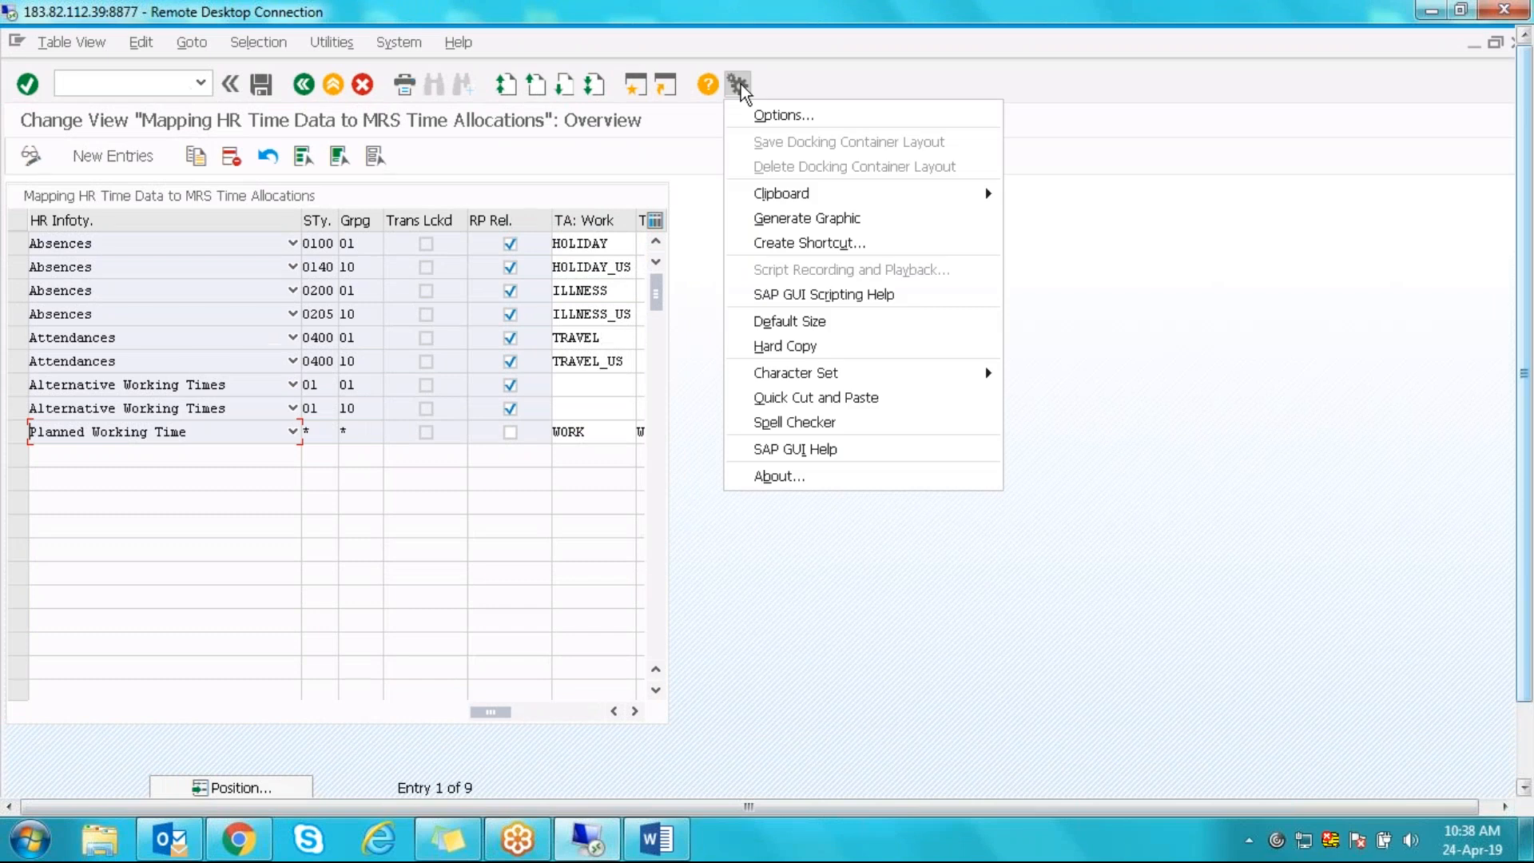
{"action": "left_click", "coordinate": [766, 117]}
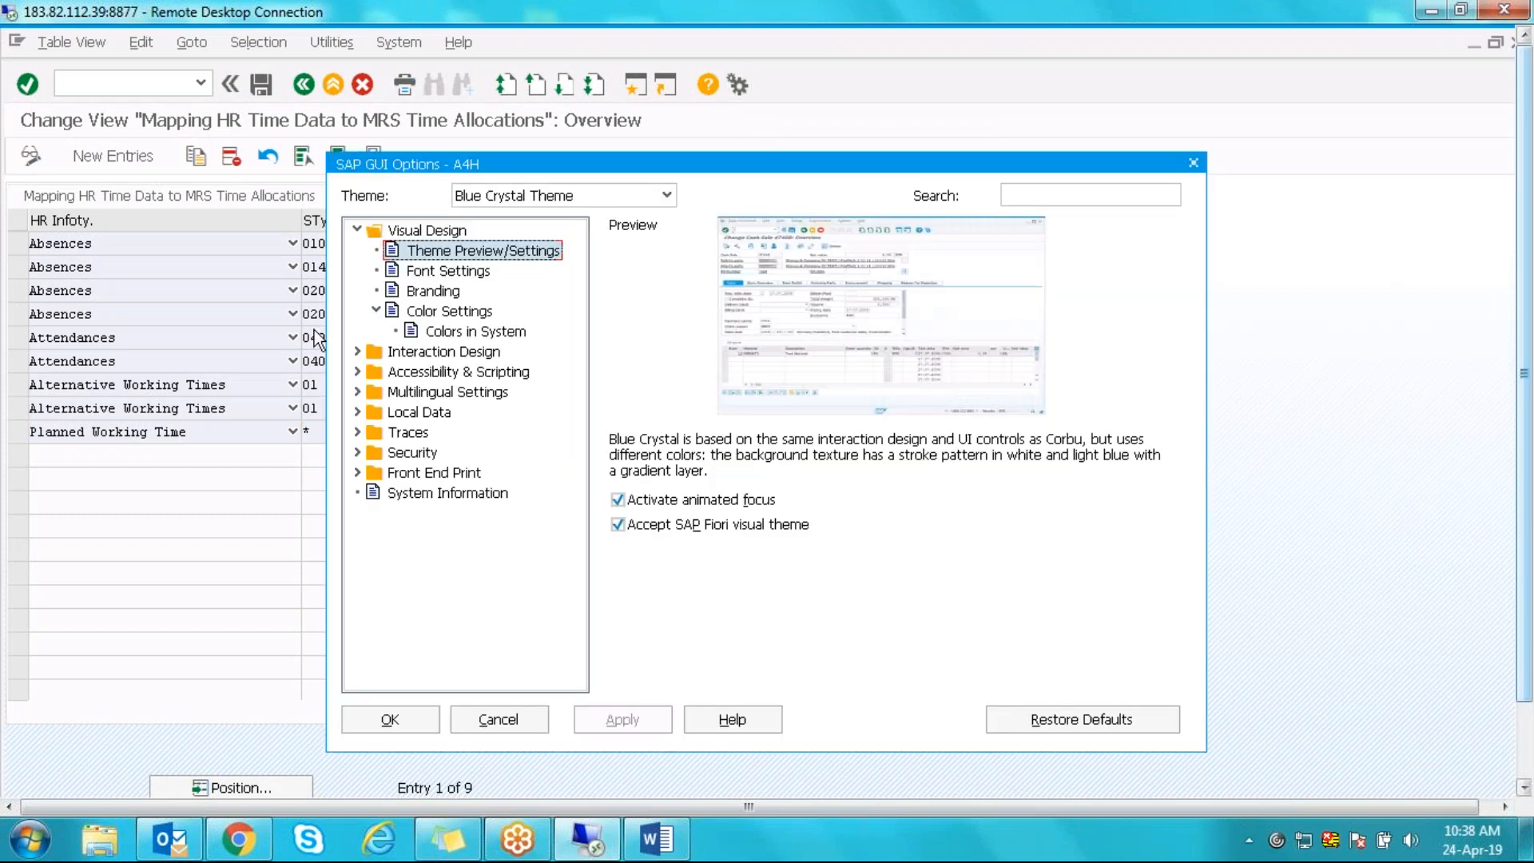
{"action": "left_click", "coordinate": [355, 351]}
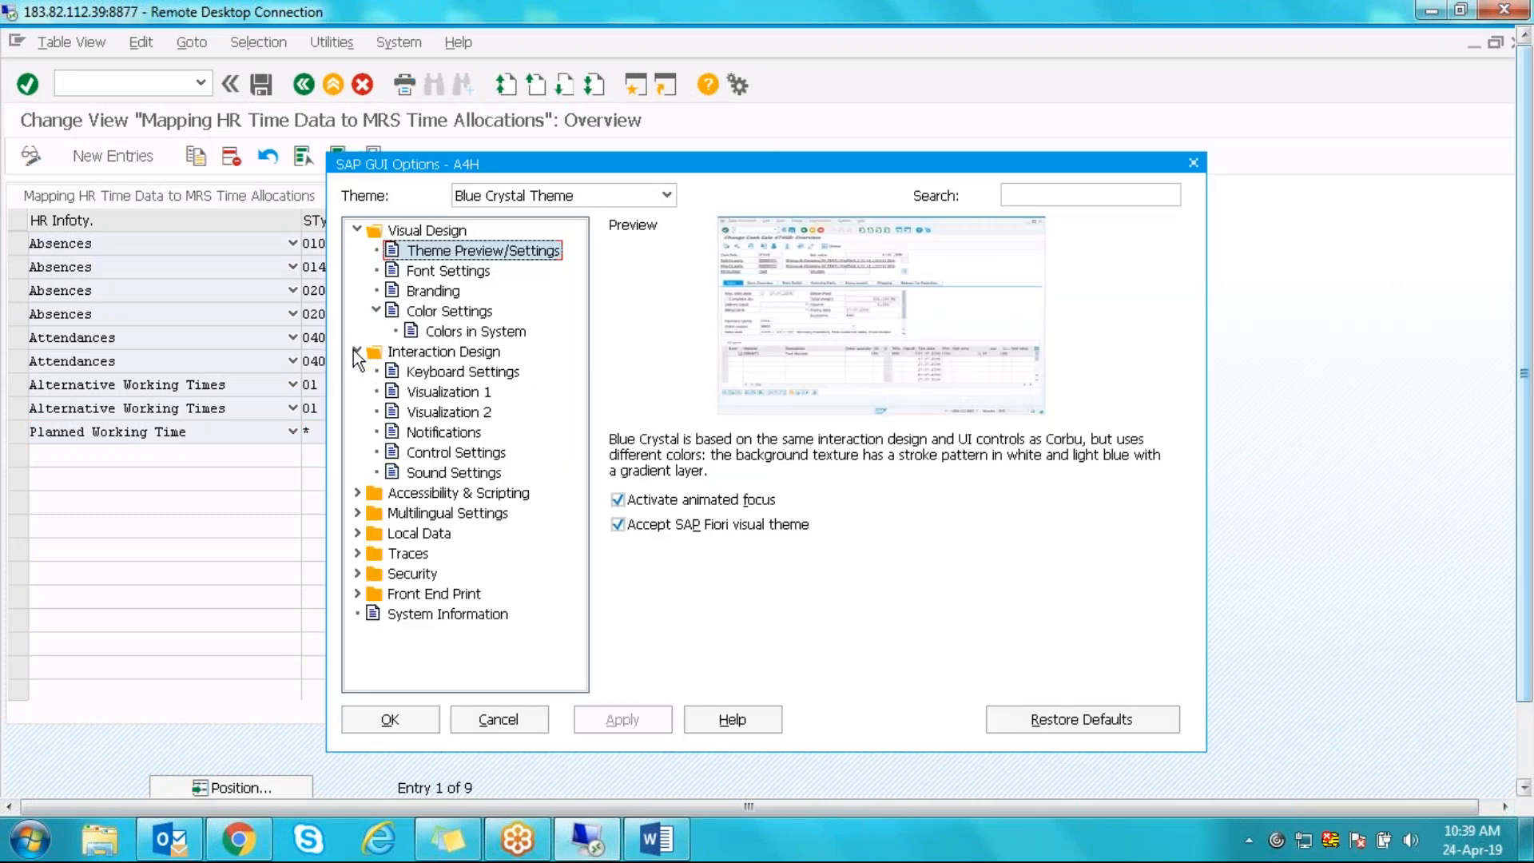
{"action": "left_click", "coordinate": [438, 393]}
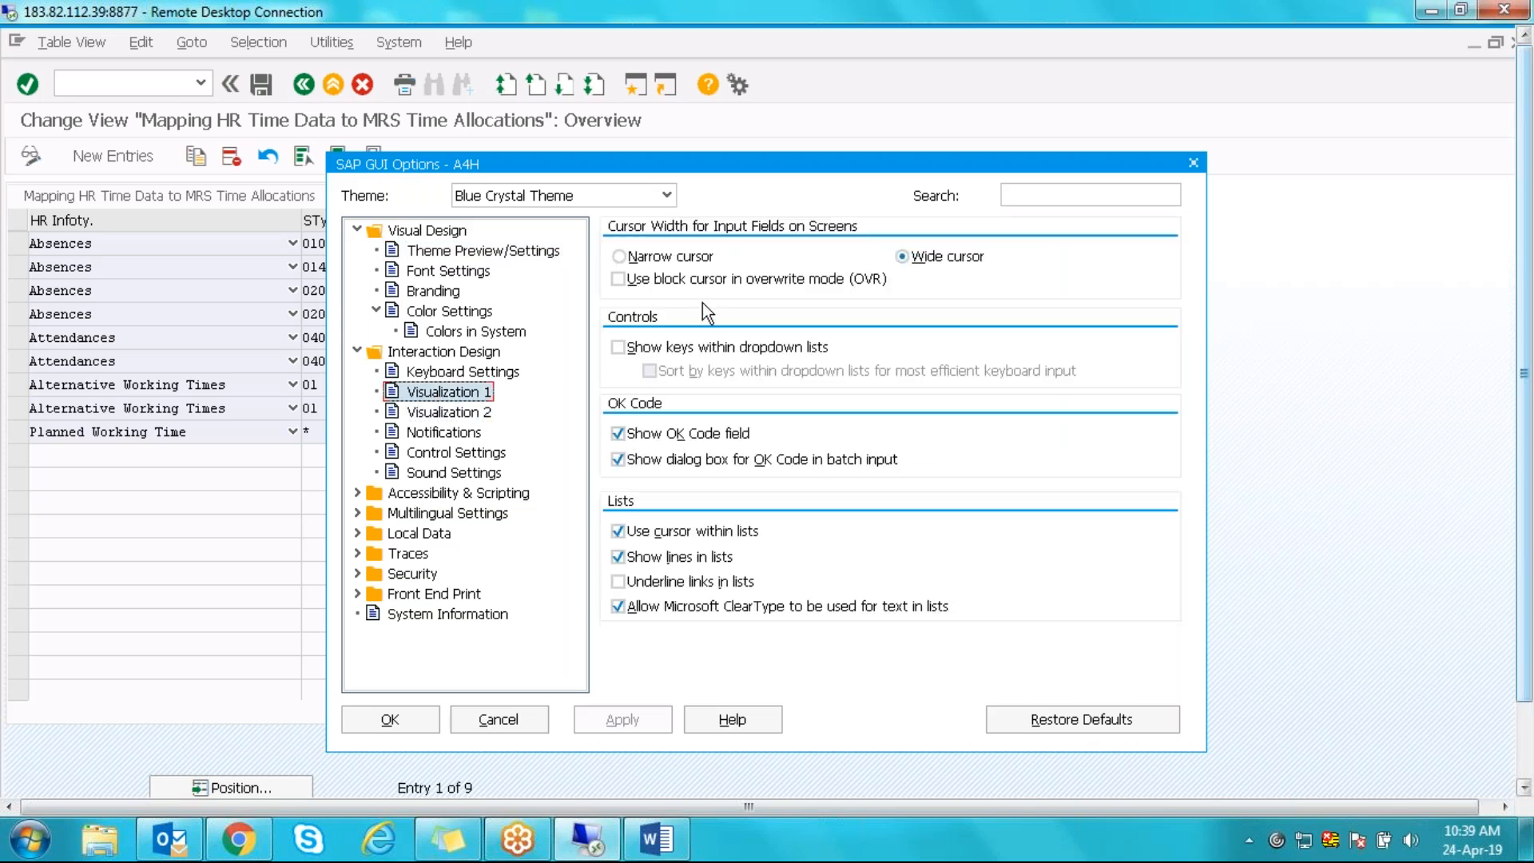
{"action": "left_click", "coordinate": [617, 347]}
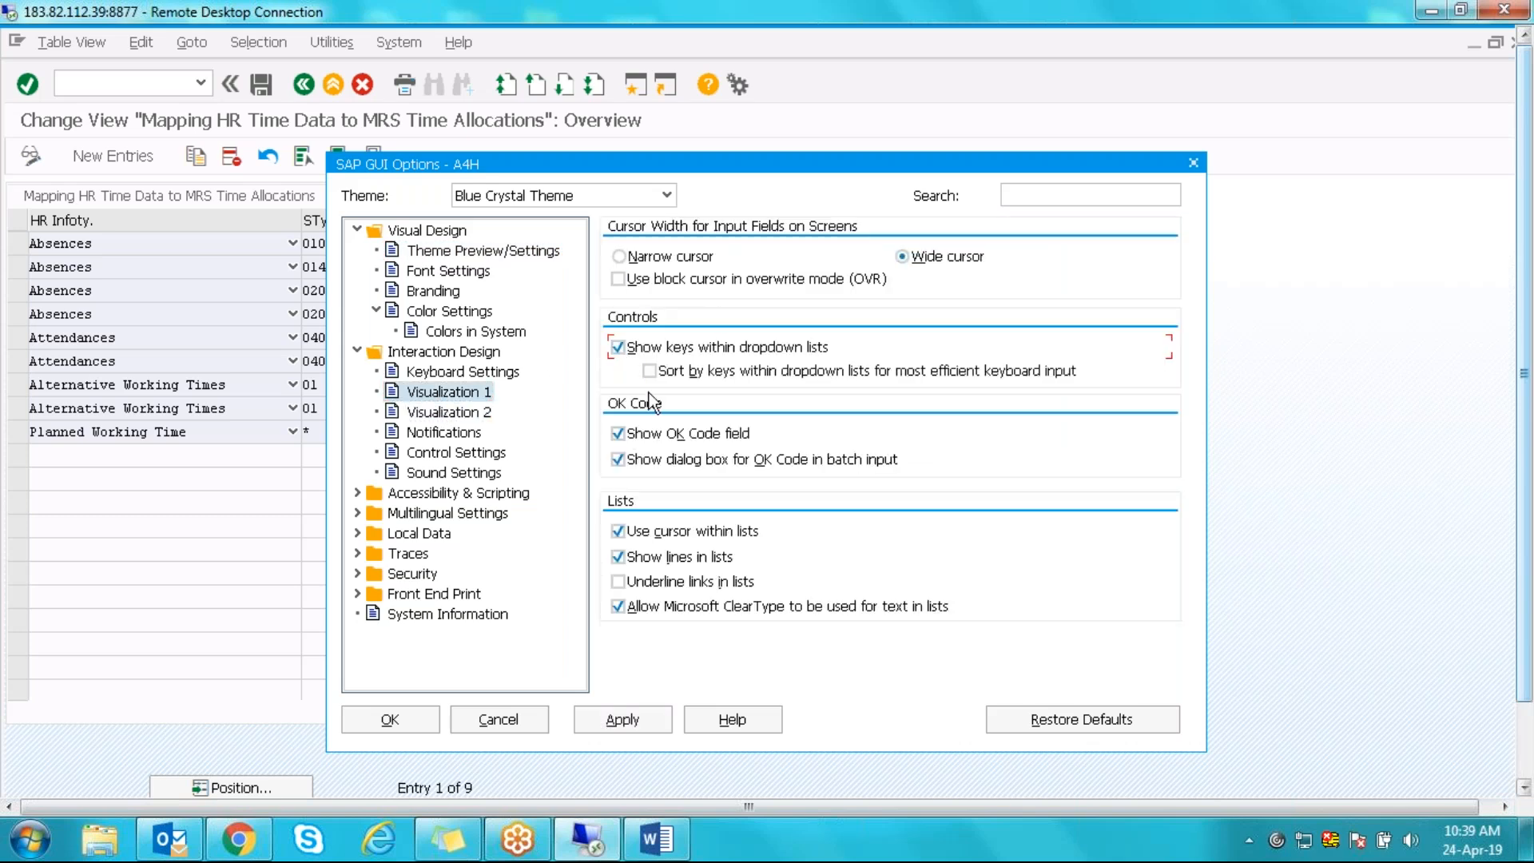
{"action": "left_click", "coordinate": [622, 728]}
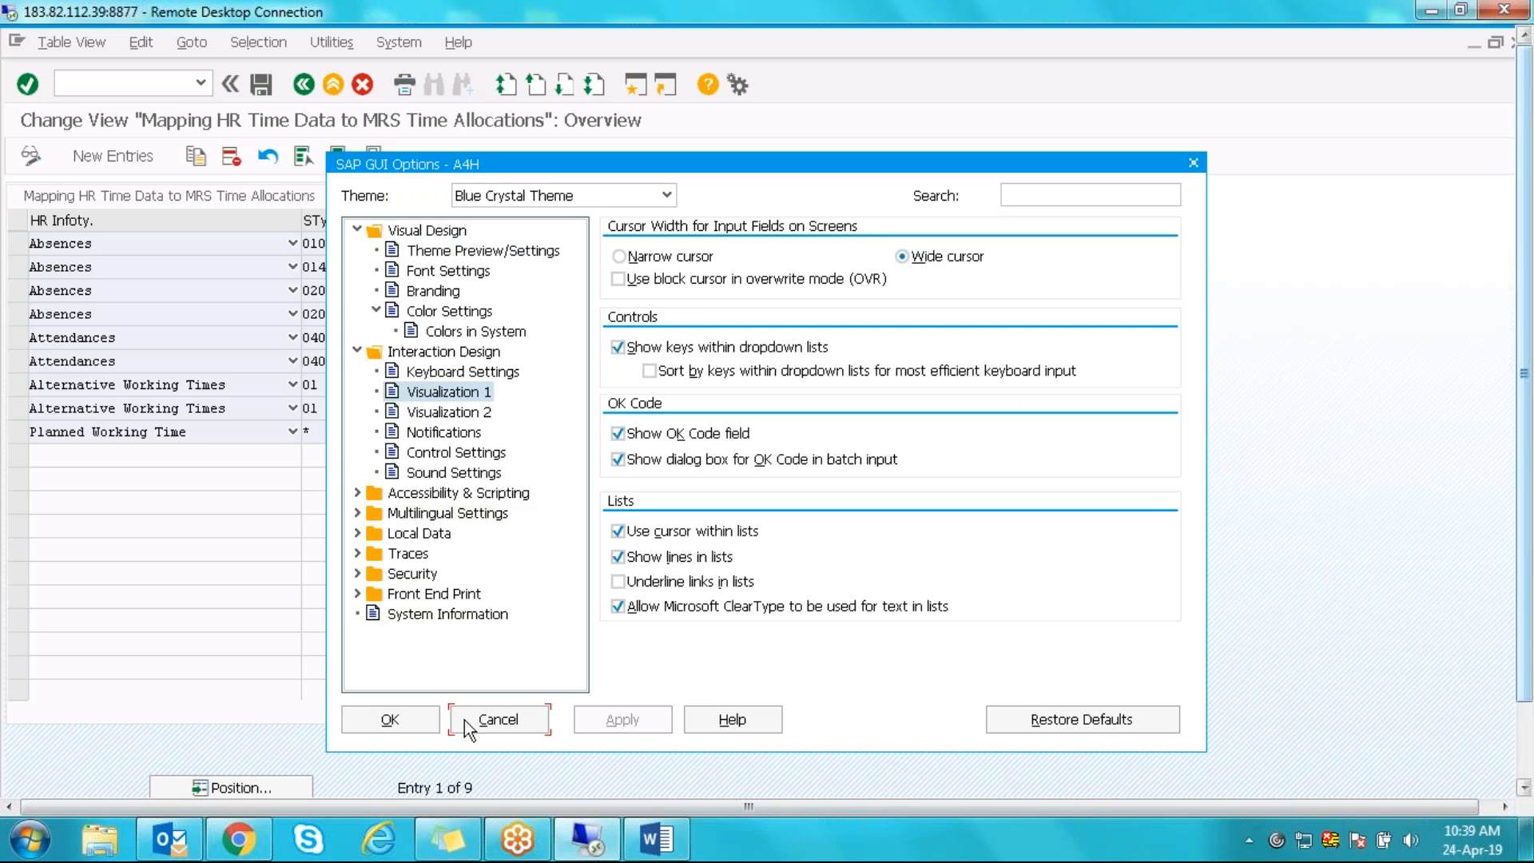
{"action": "left_click", "coordinate": [393, 719]}
- Return to the IMG, reopen the HR time data mapping and list the last row's infotype choices
{"action": "left_click", "coordinate": [305, 91]}
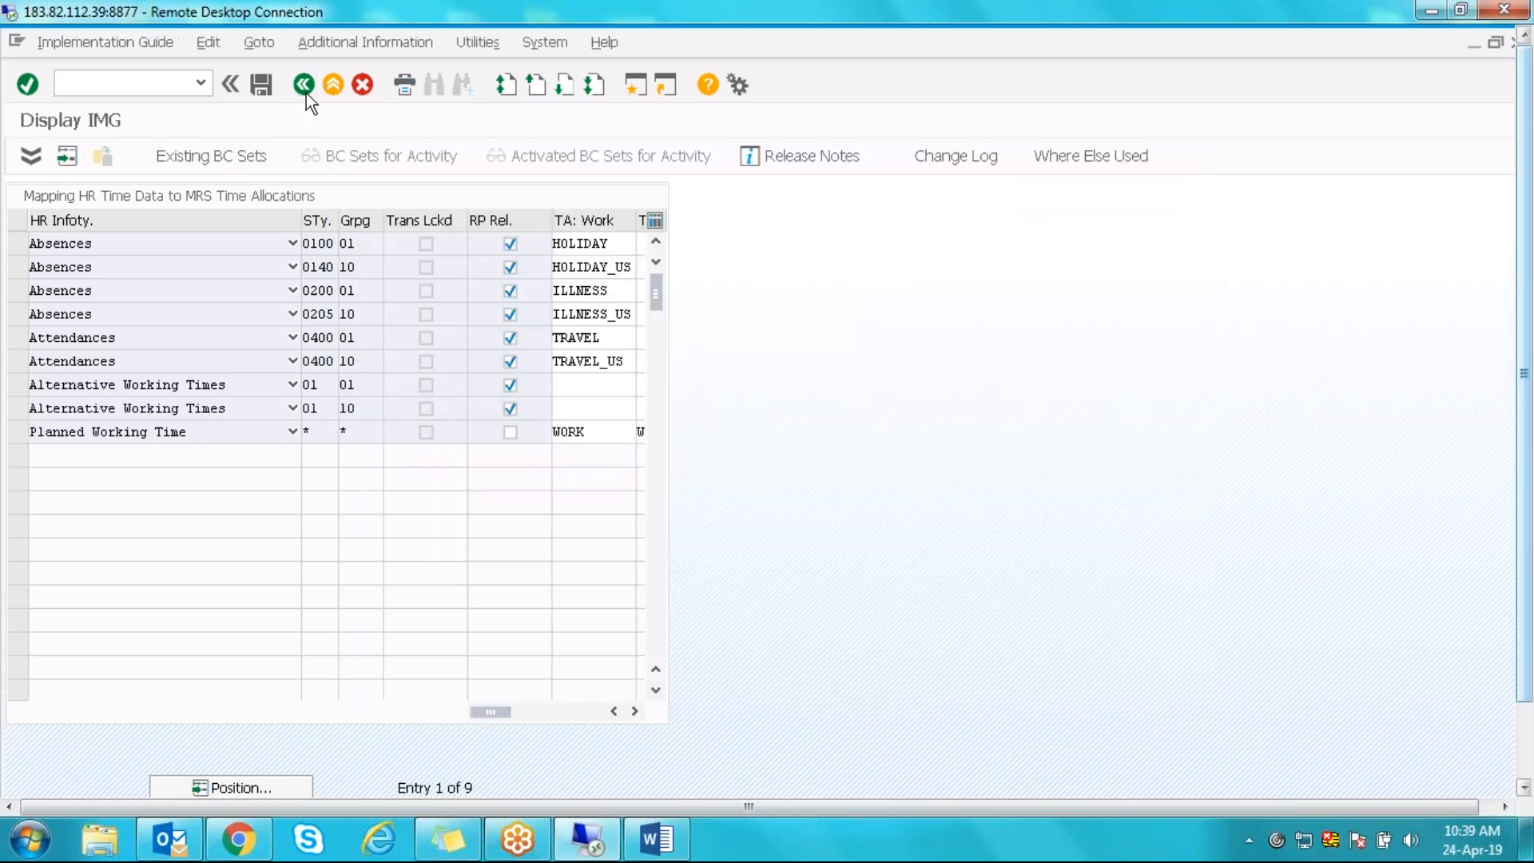
{"action": "left_click", "coordinate": [100, 452]}
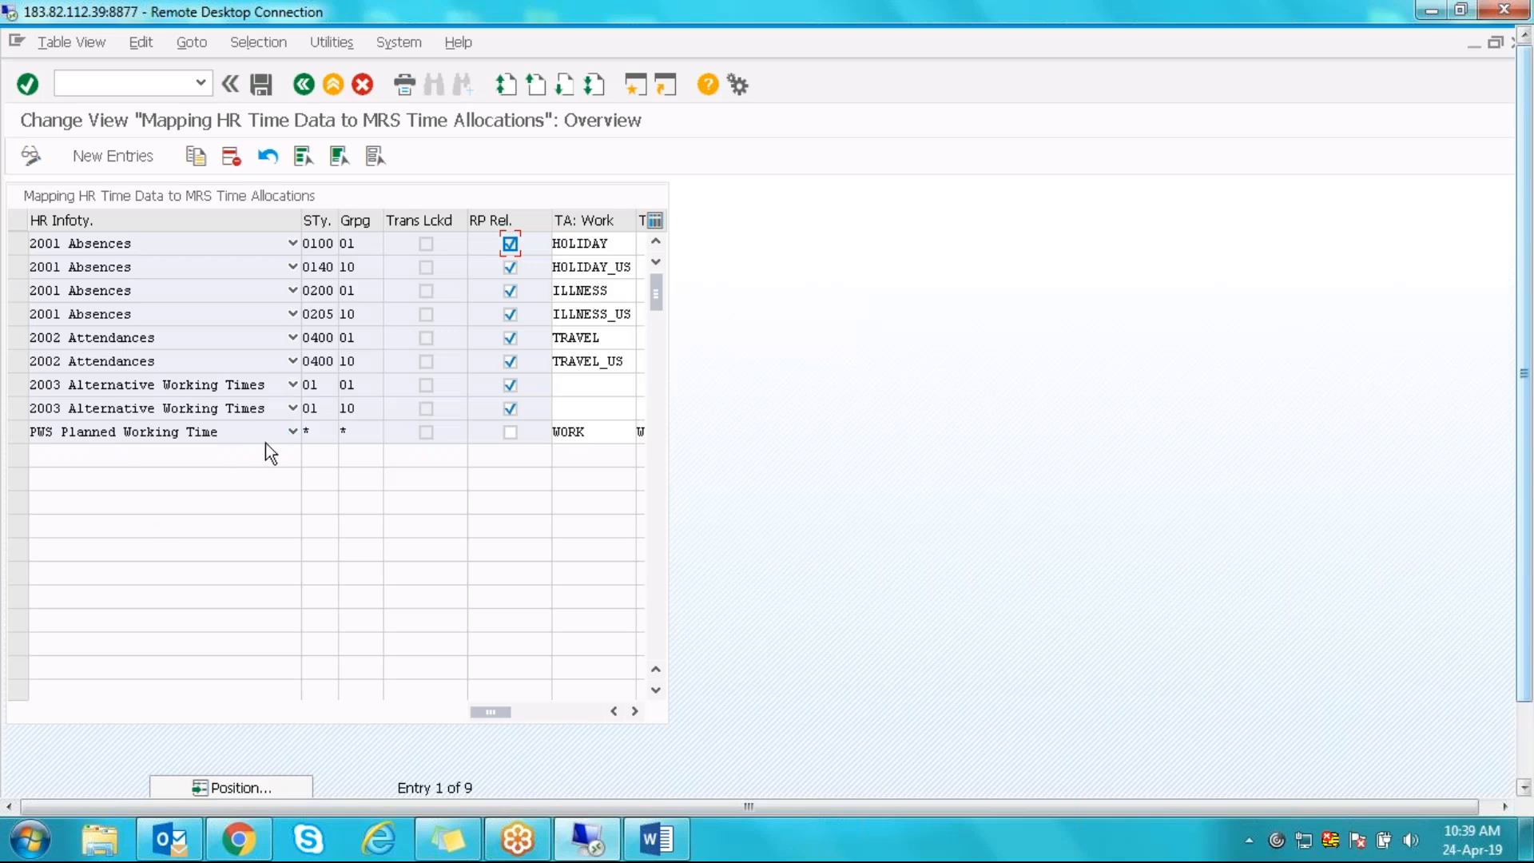
{"action": "left_click", "coordinate": [293, 432]}
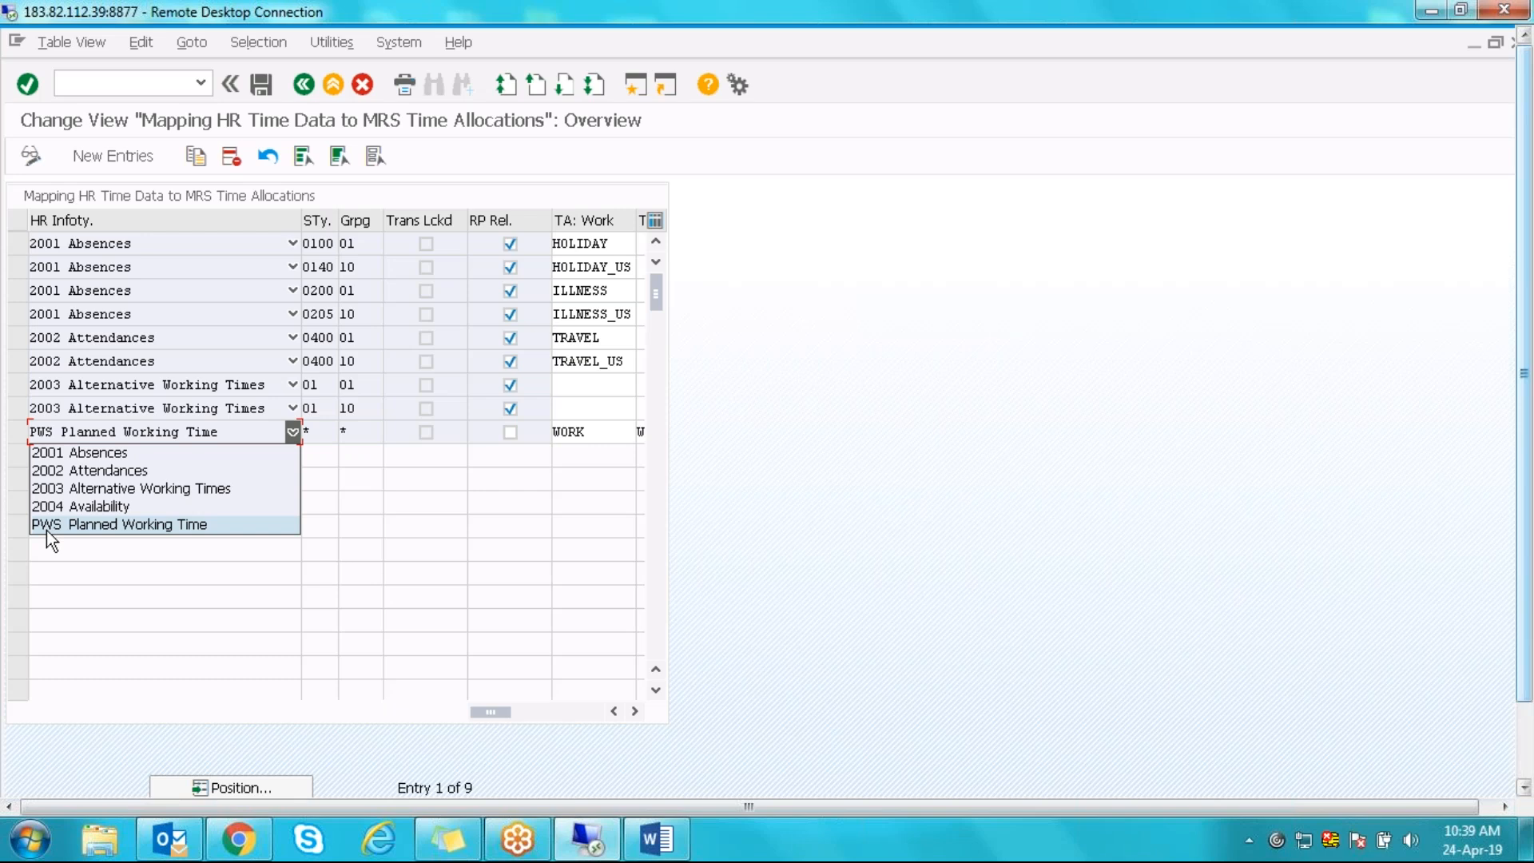
- Open the GUI options from the gear menu and close them without changes
{"action": "left_click", "coordinate": [740, 88]}
{"action": "left_click", "coordinate": [740, 88]}
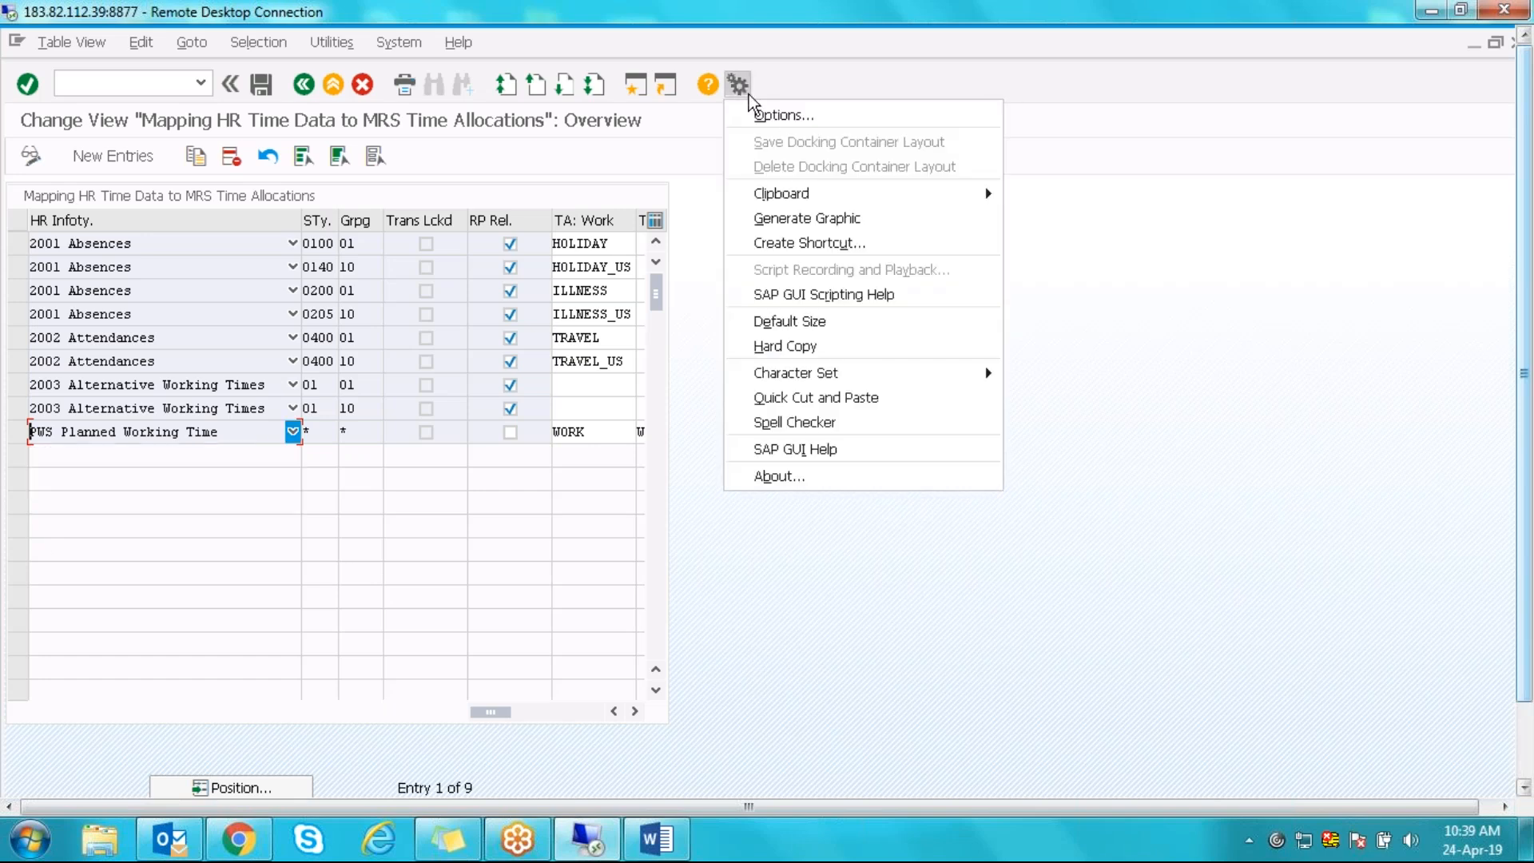
{"action": "left_click", "coordinate": [767, 116]}
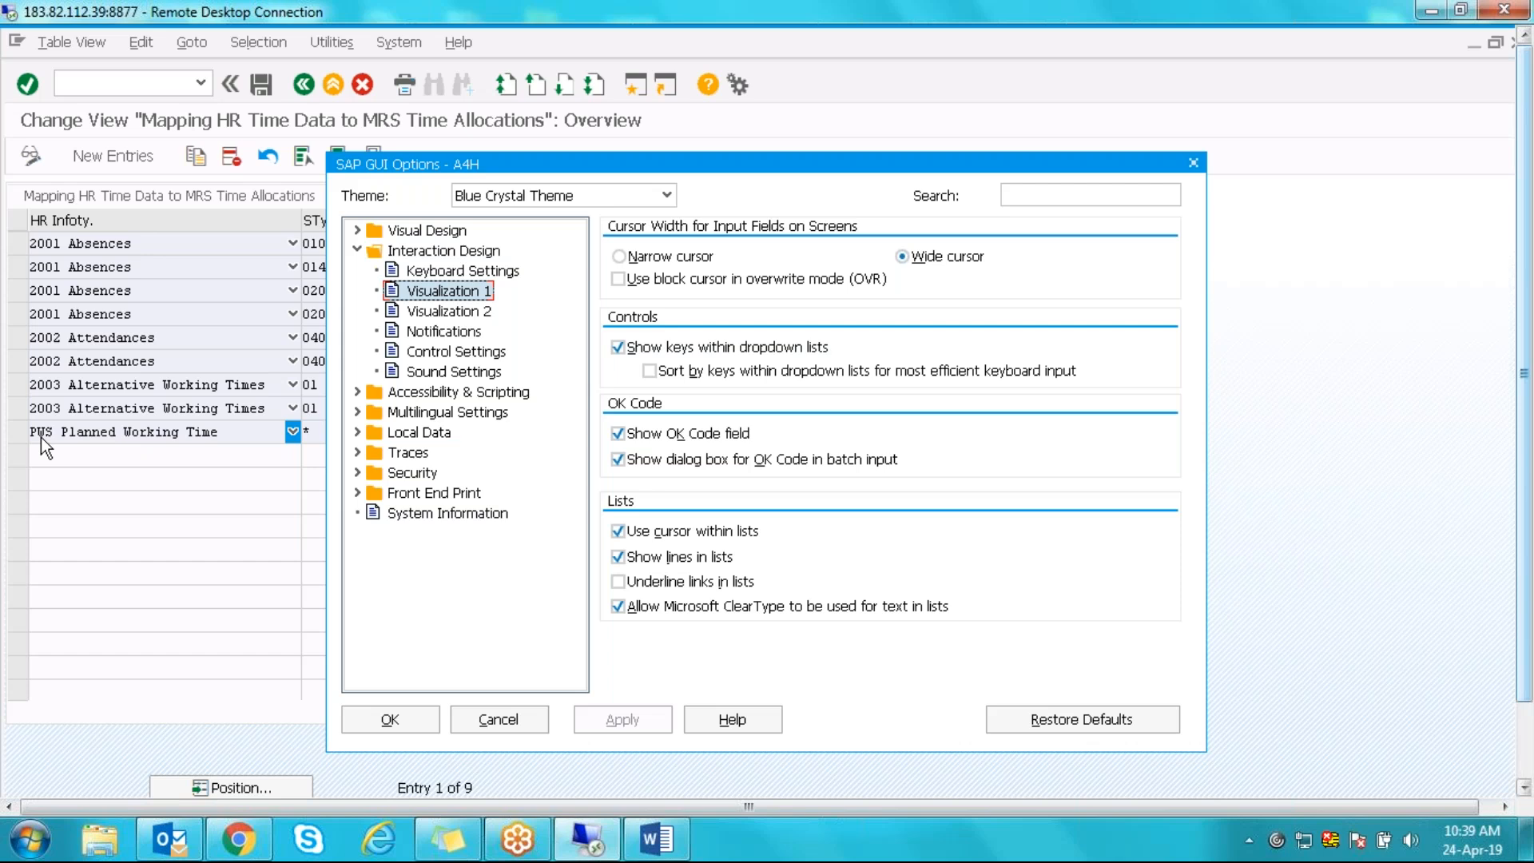
{"action": "left_click", "coordinate": [1193, 163]}
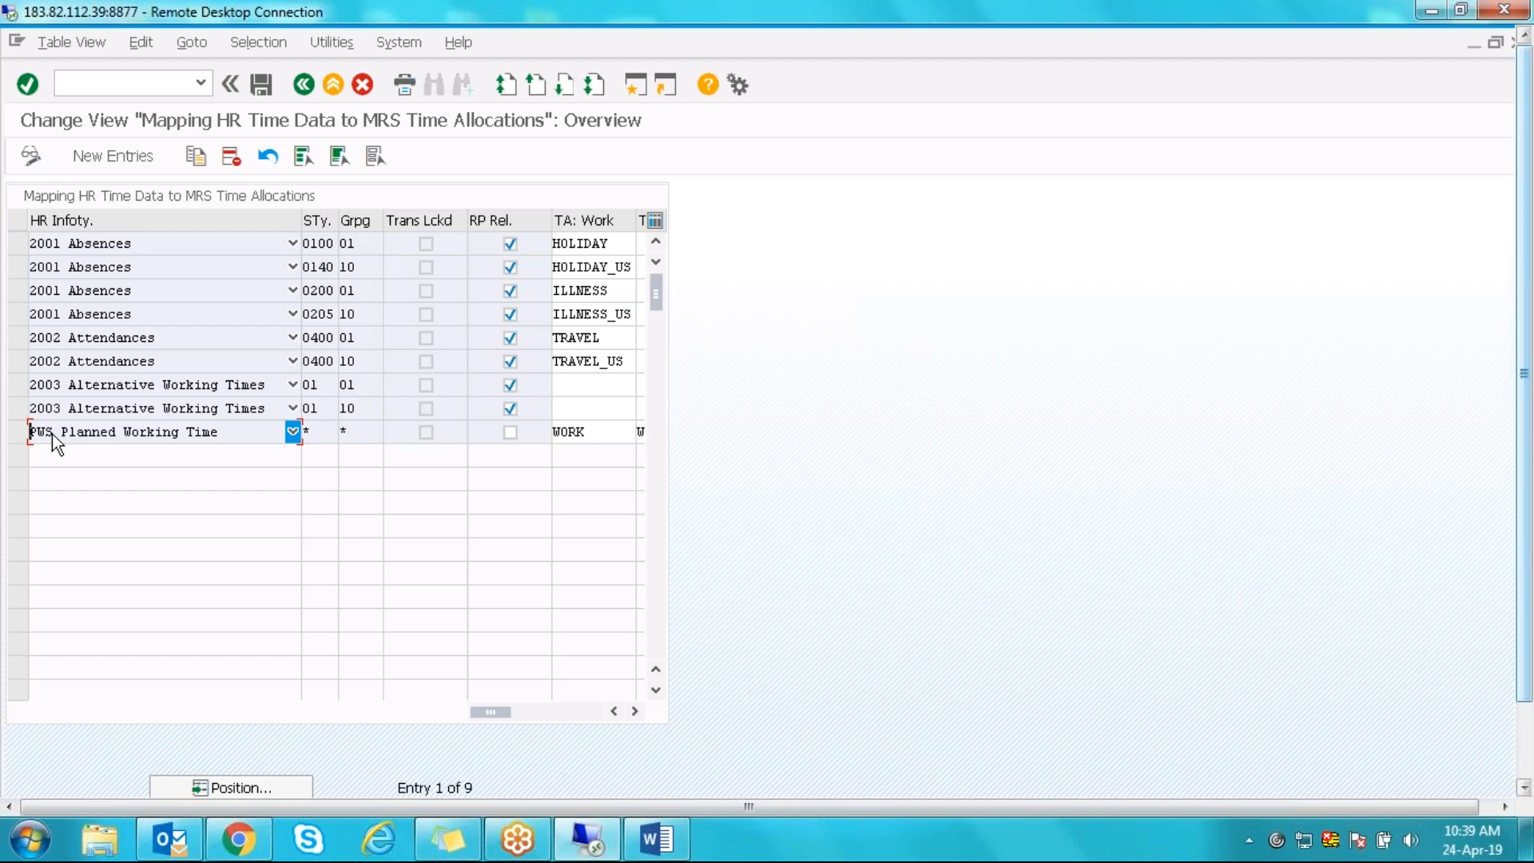
- Enter * in the Planned Working Time row's subtype and grouping cells
{"action": "left_click", "coordinate": [315, 435]}
{"action": "left_click", "coordinate": [367, 436]}
{"action": "type", "text": "*"}
- Add a 2001 Absences row with subtype 0200, grouping 40, RP-relevant, allocated to ILLNESS
{"action": "left_click", "coordinate": [128, 156]}
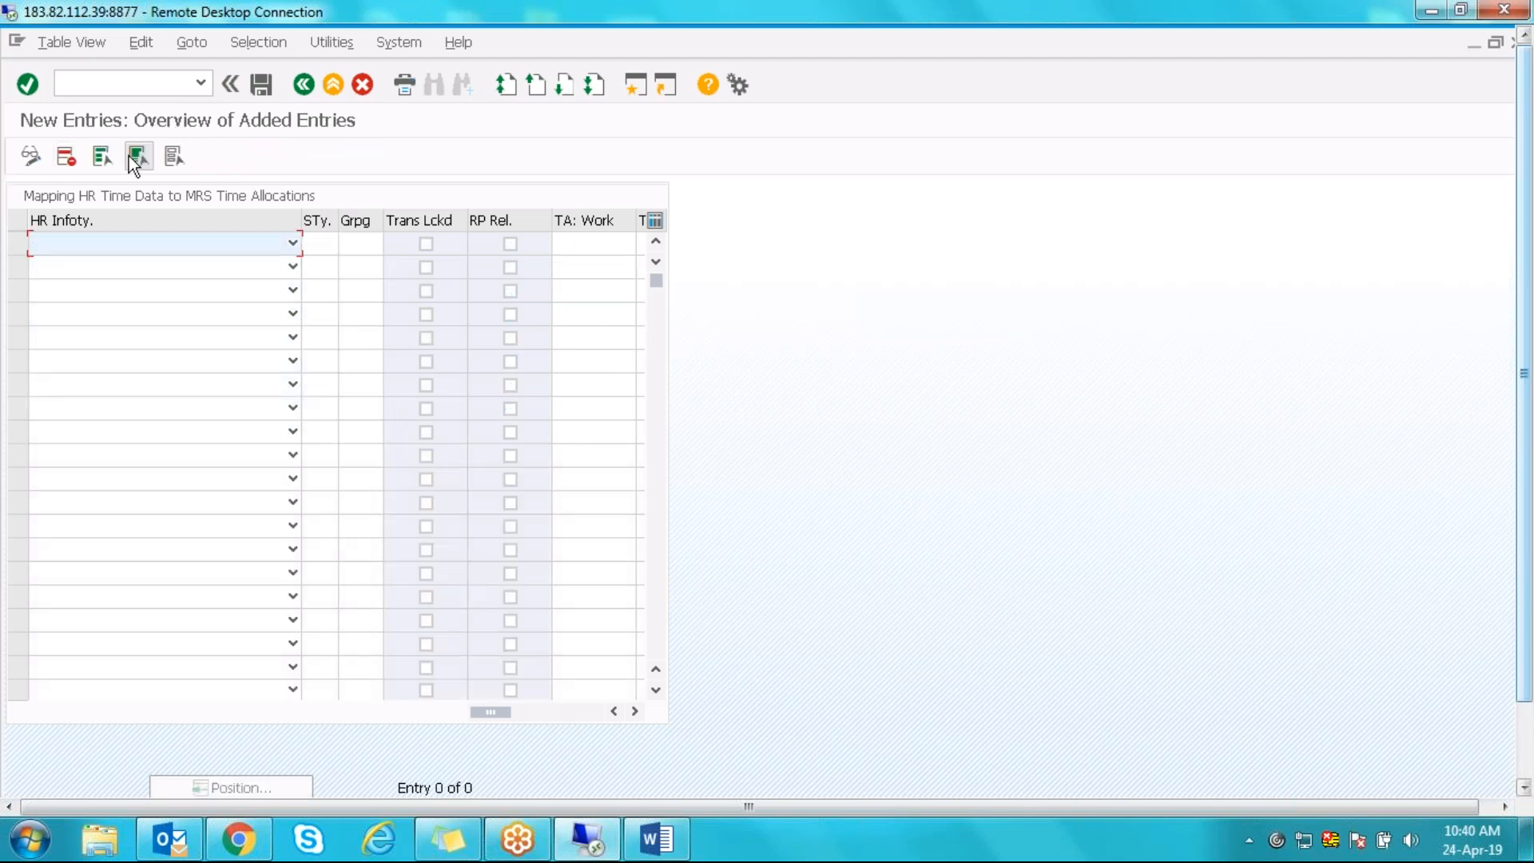
{"action": "left_click", "coordinate": [294, 243]}
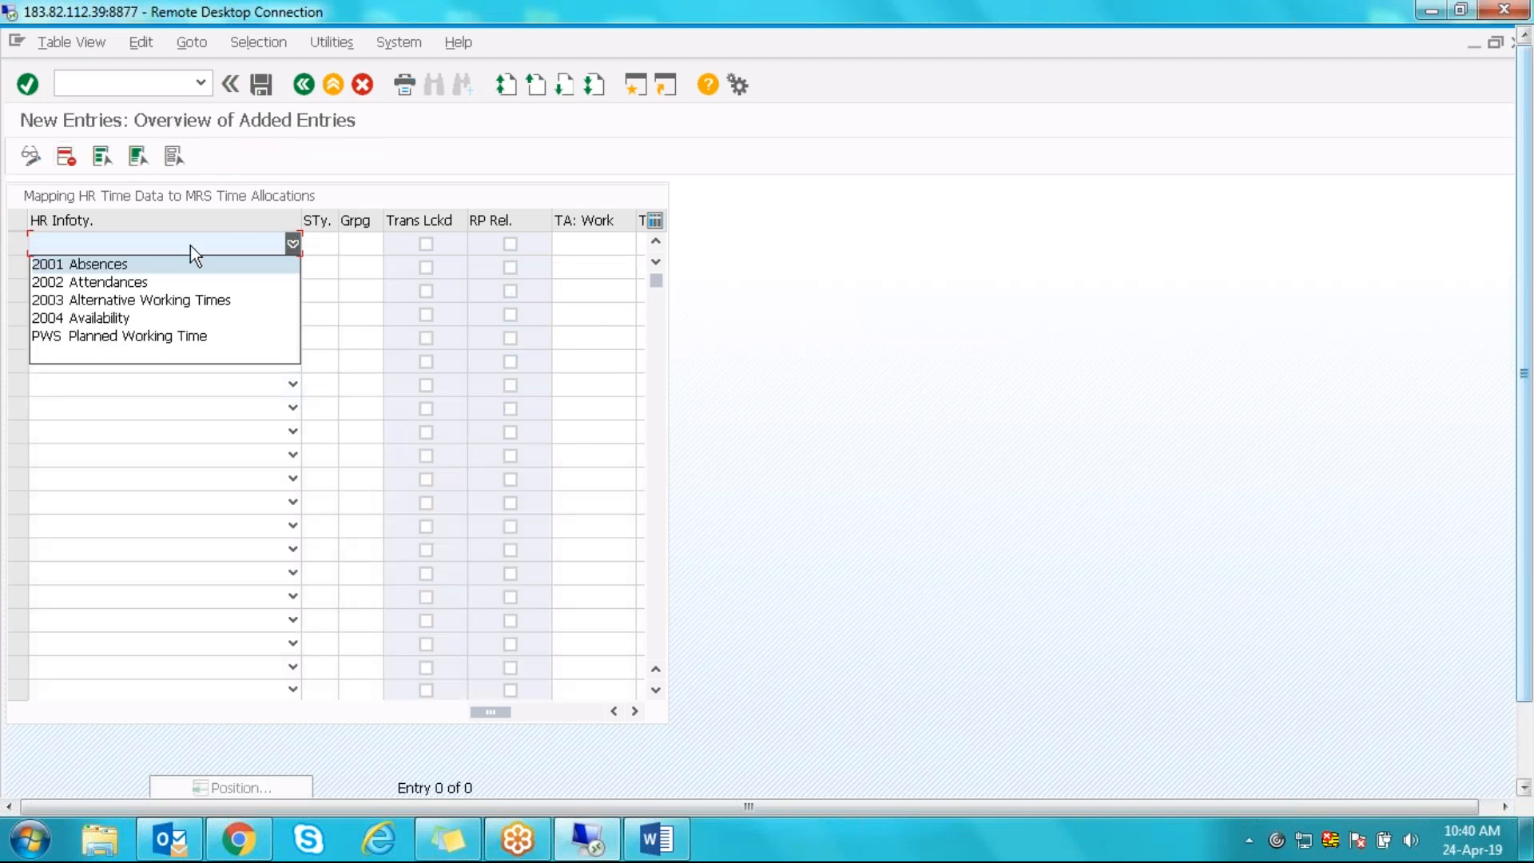
{"action": "left_click", "coordinate": [168, 263]}
{"action": "left_click", "coordinate": [326, 243]}
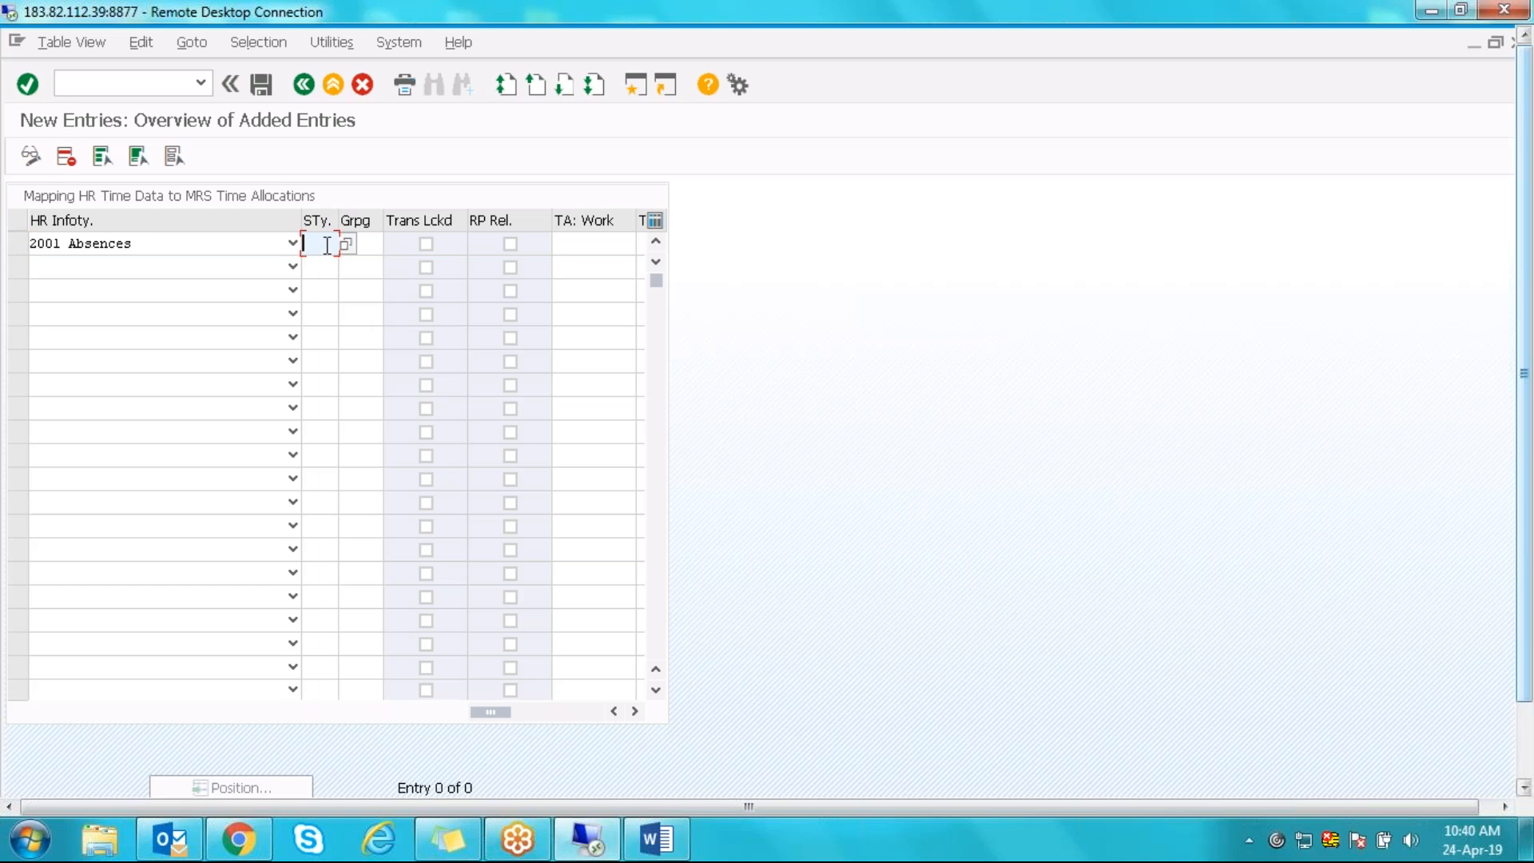
{"action": "left_click", "coordinate": [346, 245]}
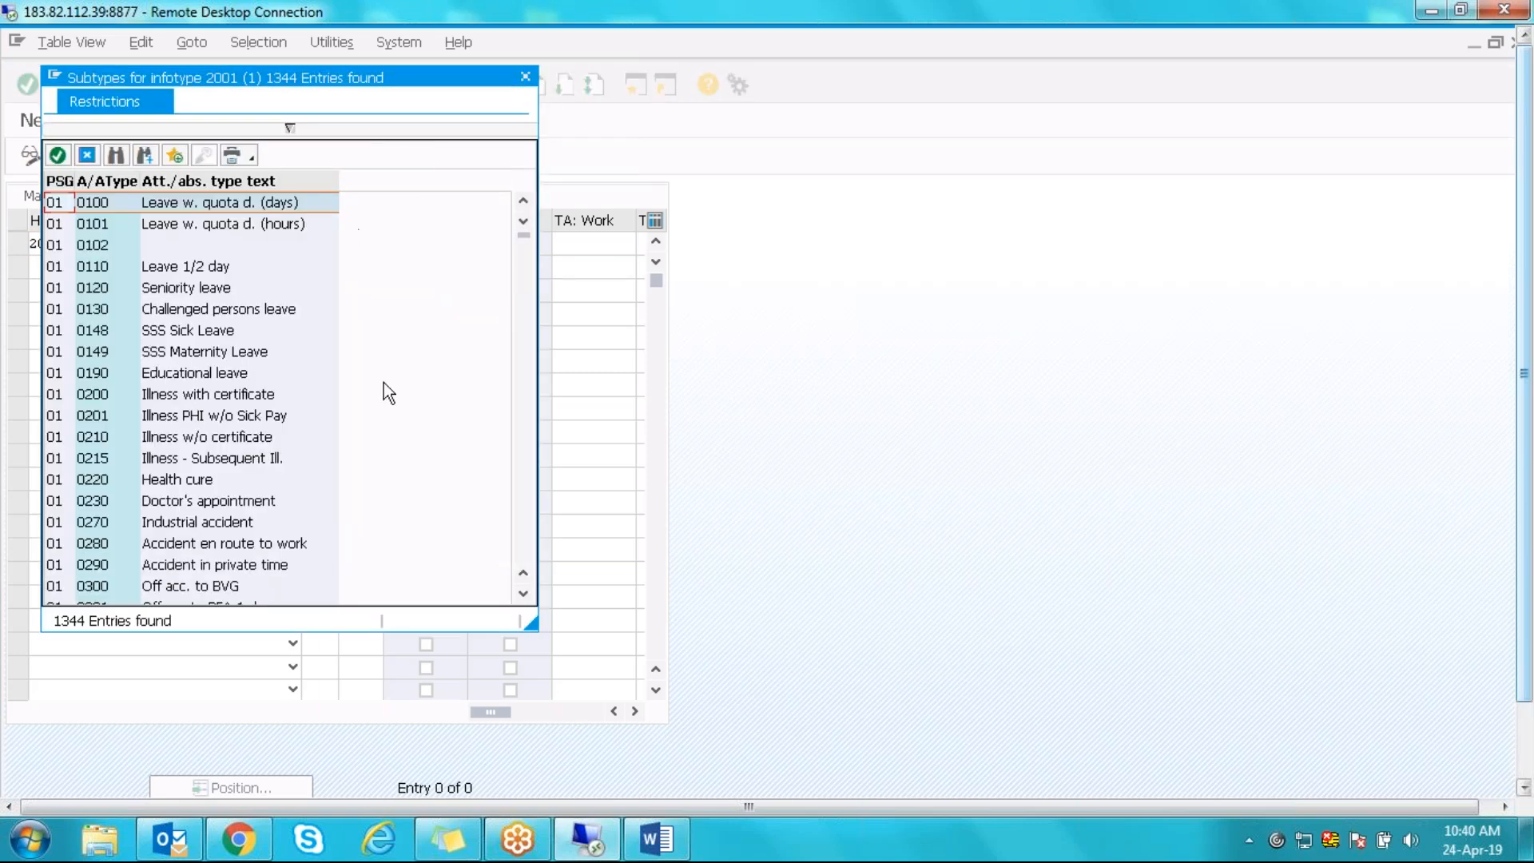
{"action": "left_click", "coordinate": [89, 395]}
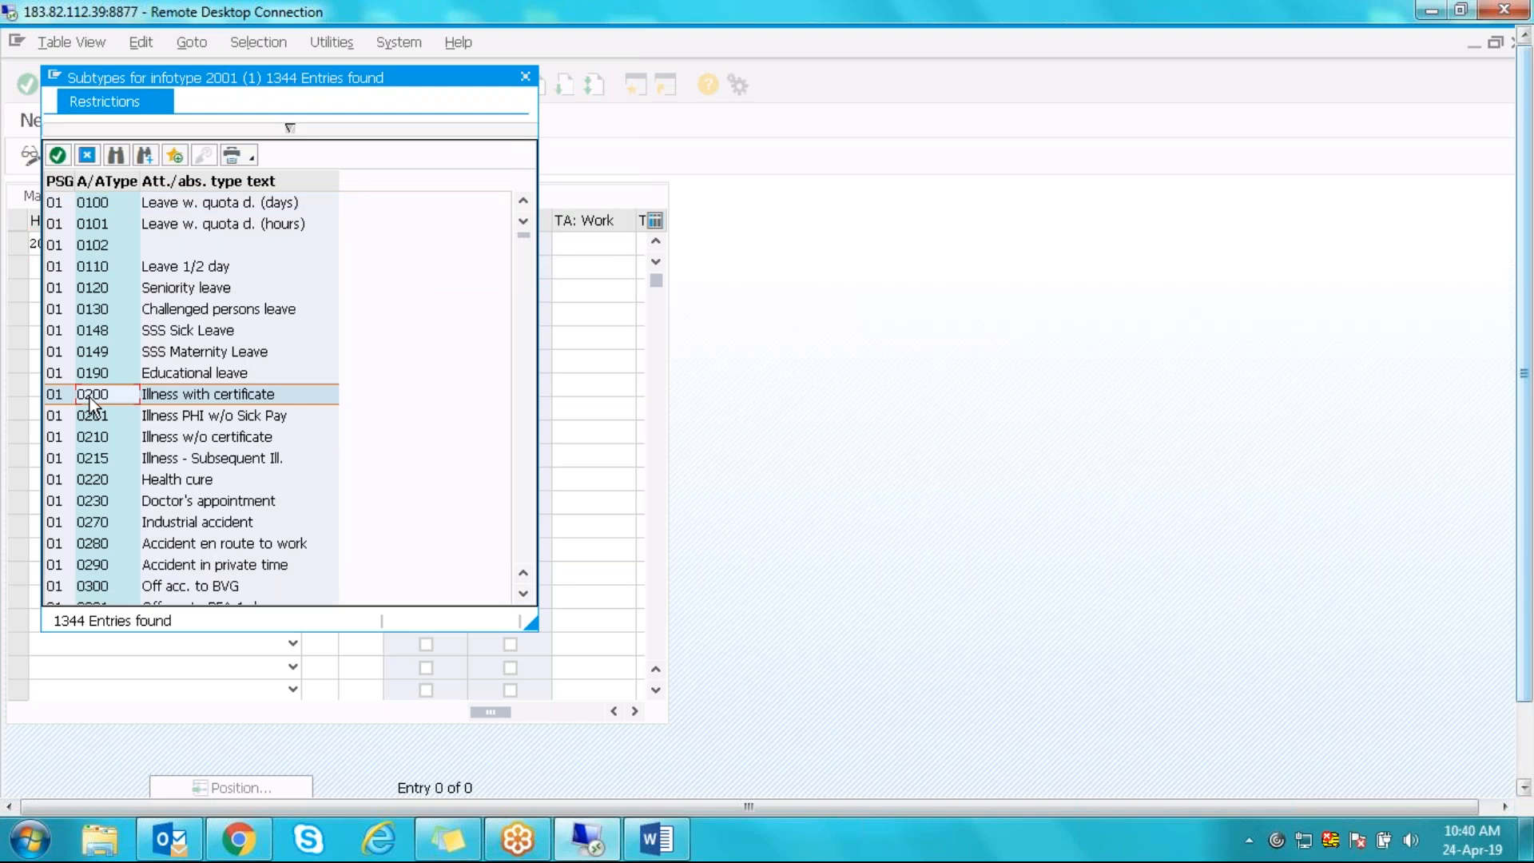
{"action": "double_click", "coordinate": [91, 395]}
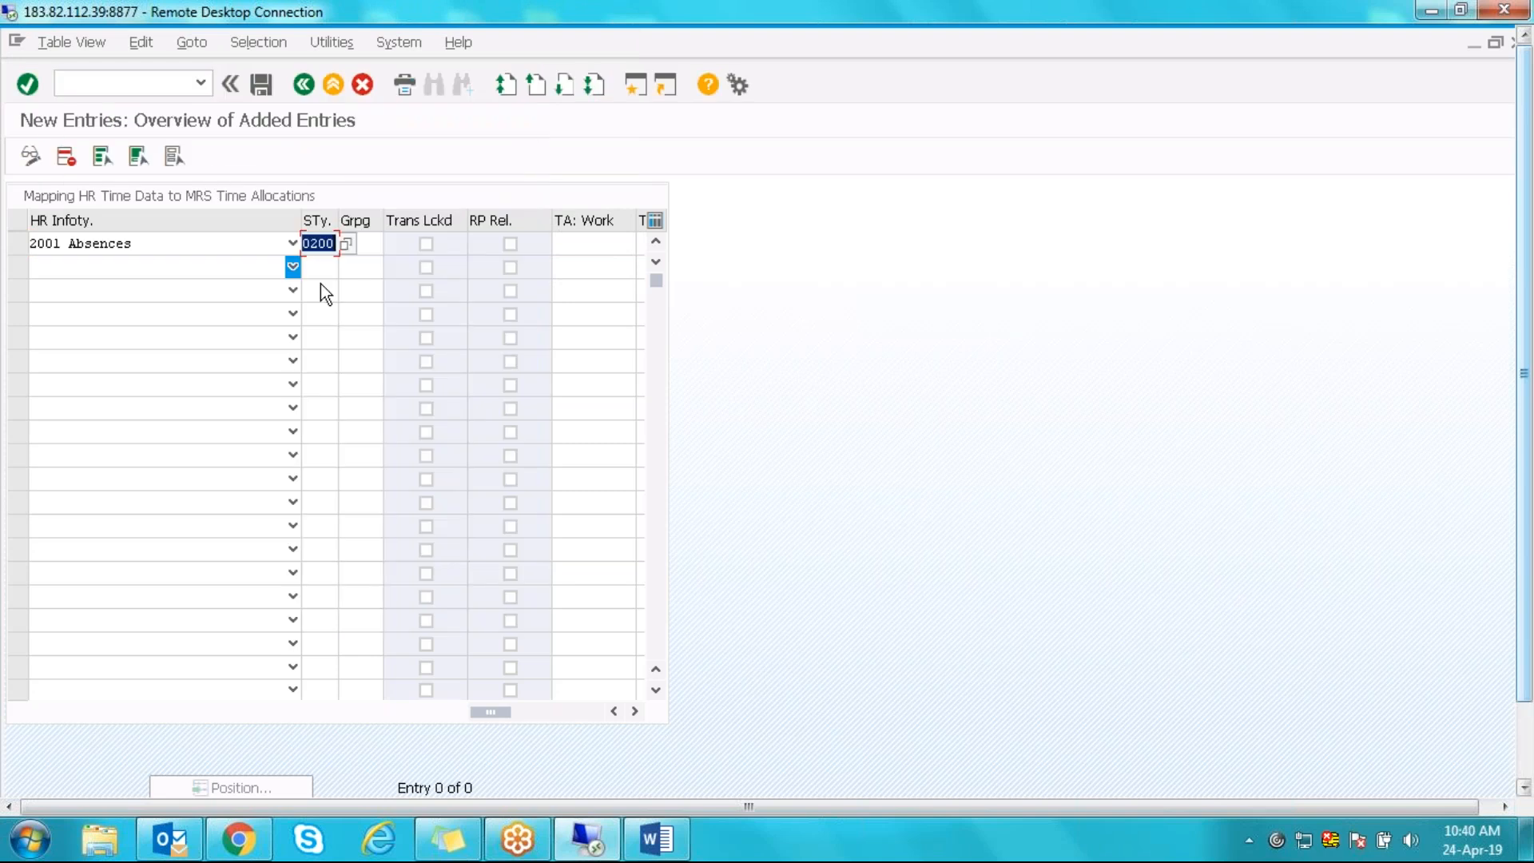
{"action": "left_click", "coordinate": [364, 247]}
{"action": "type", "text": "40"}
{"action": "key", "text": "Tab"}
{"action": "key", "text": "Tab"}
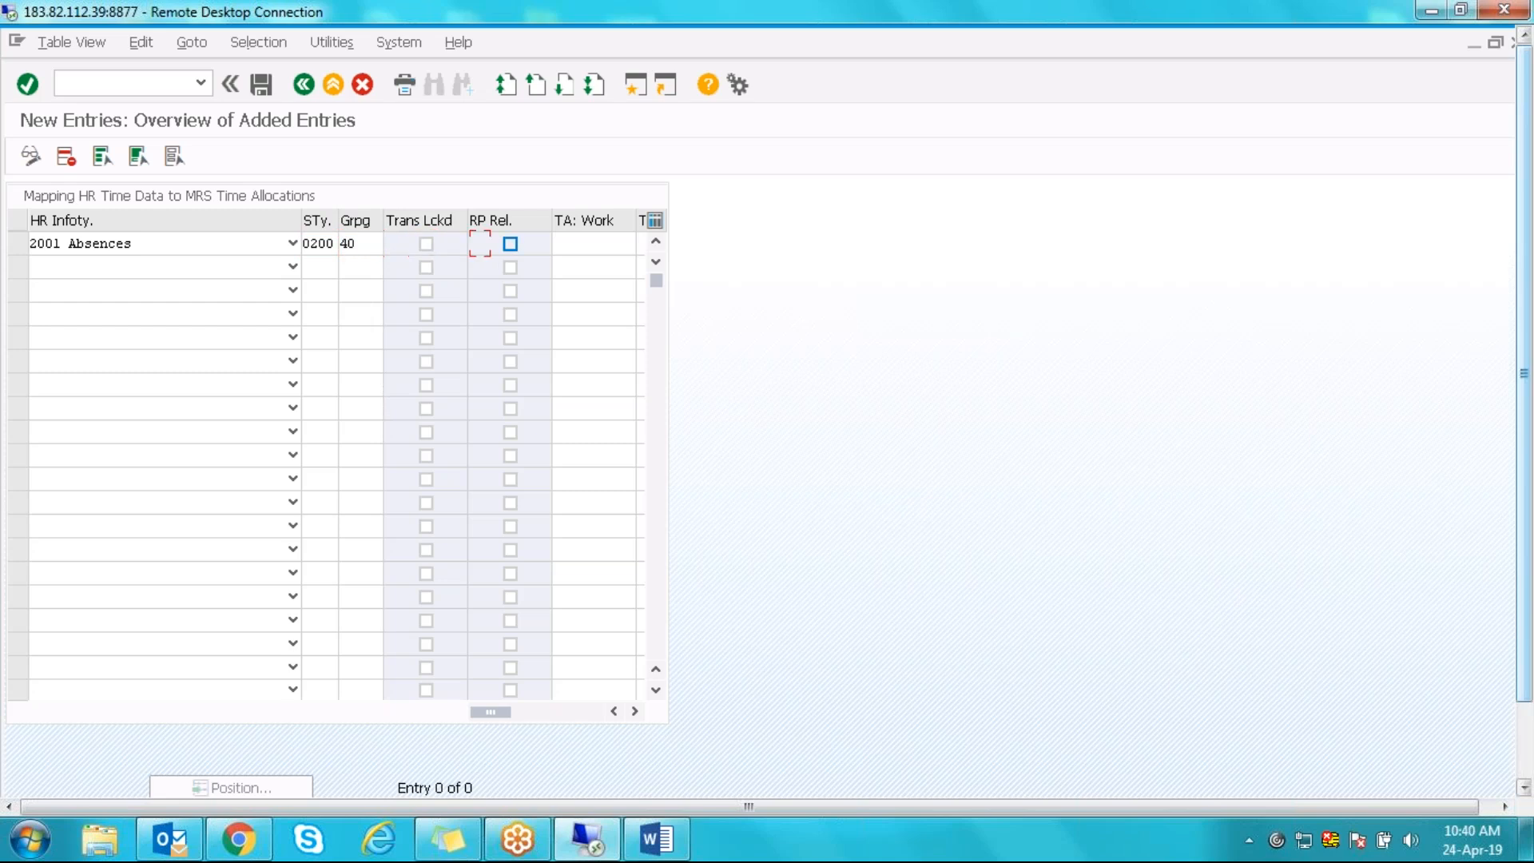
{"action": "left_click", "coordinate": [511, 244]}
{"action": "left_click", "coordinate": [578, 244]}
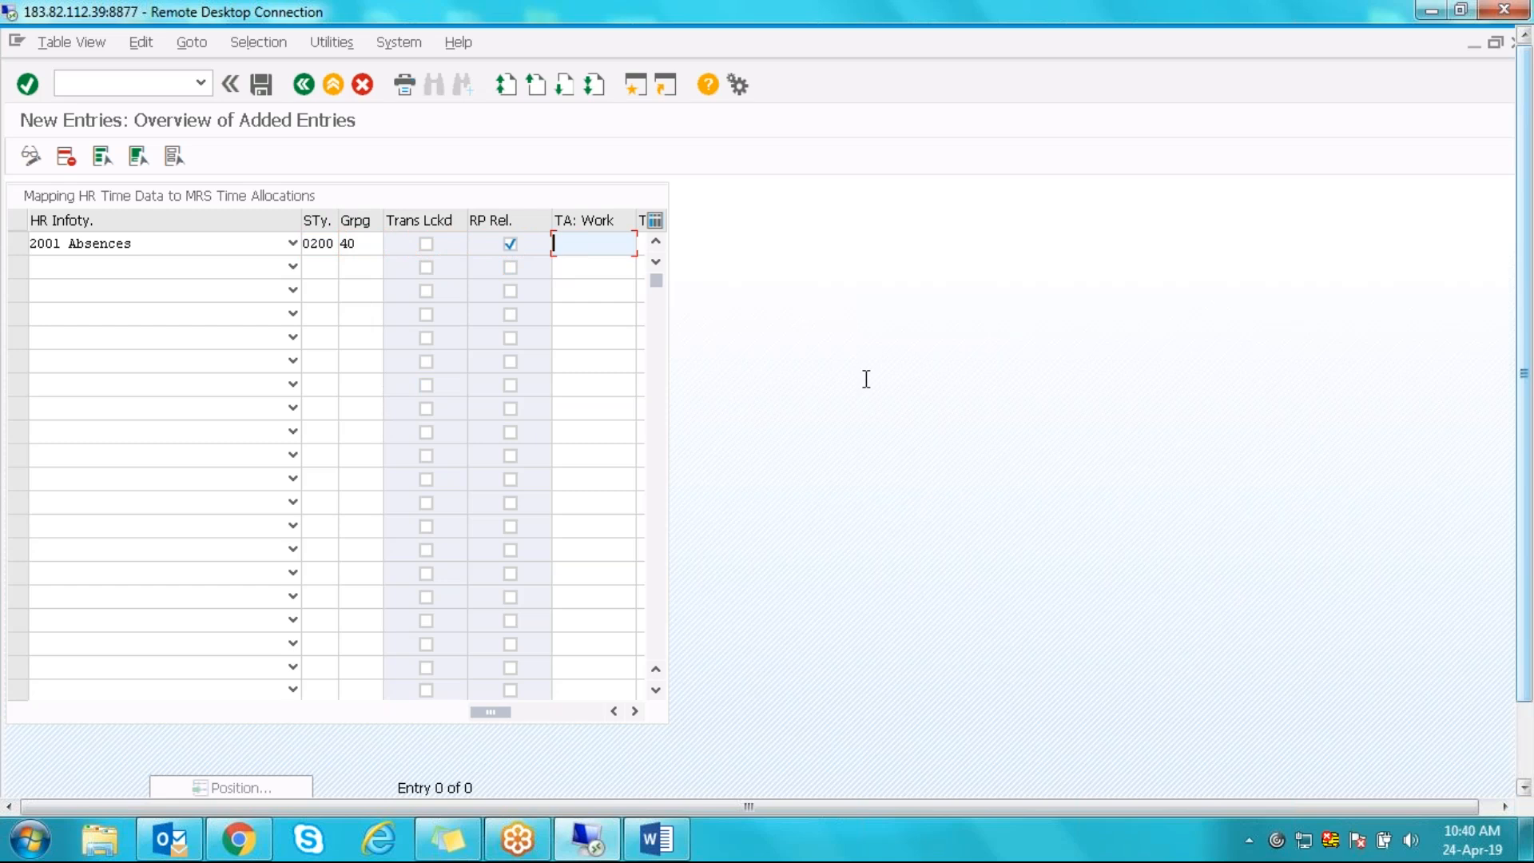
{"action": "type", "text": "ILLNESS"}
- Add a second 2001 Absences row, finding subtype 0400 Leave w/o Pay via PS grouping 40
{"action": "left_click", "coordinate": [293, 266]}
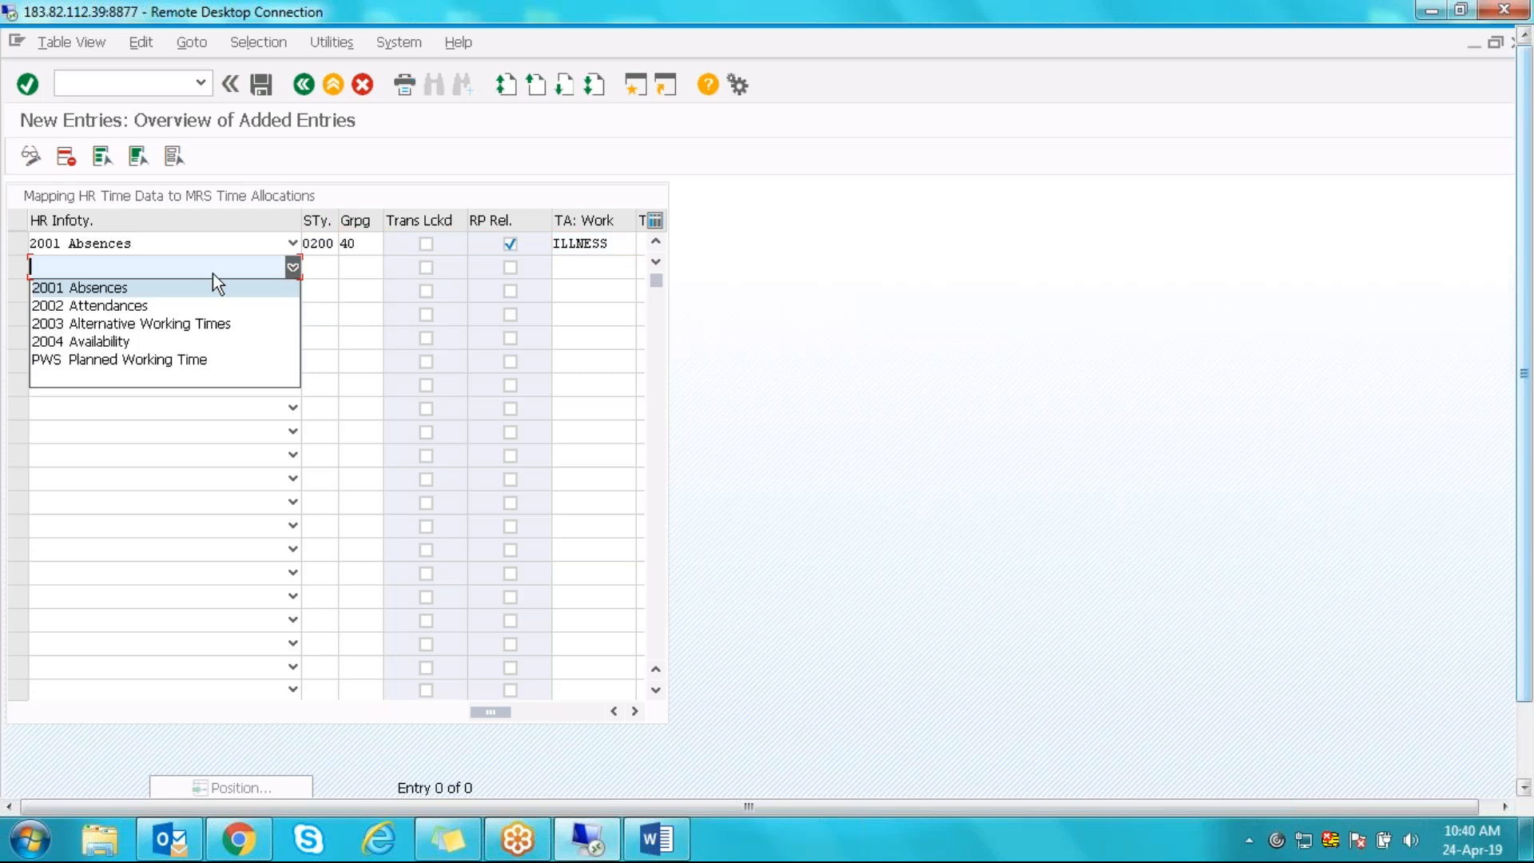
{"action": "left_click", "coordinate": [168, 292]}
{"action": "key", "text": "Tab"}
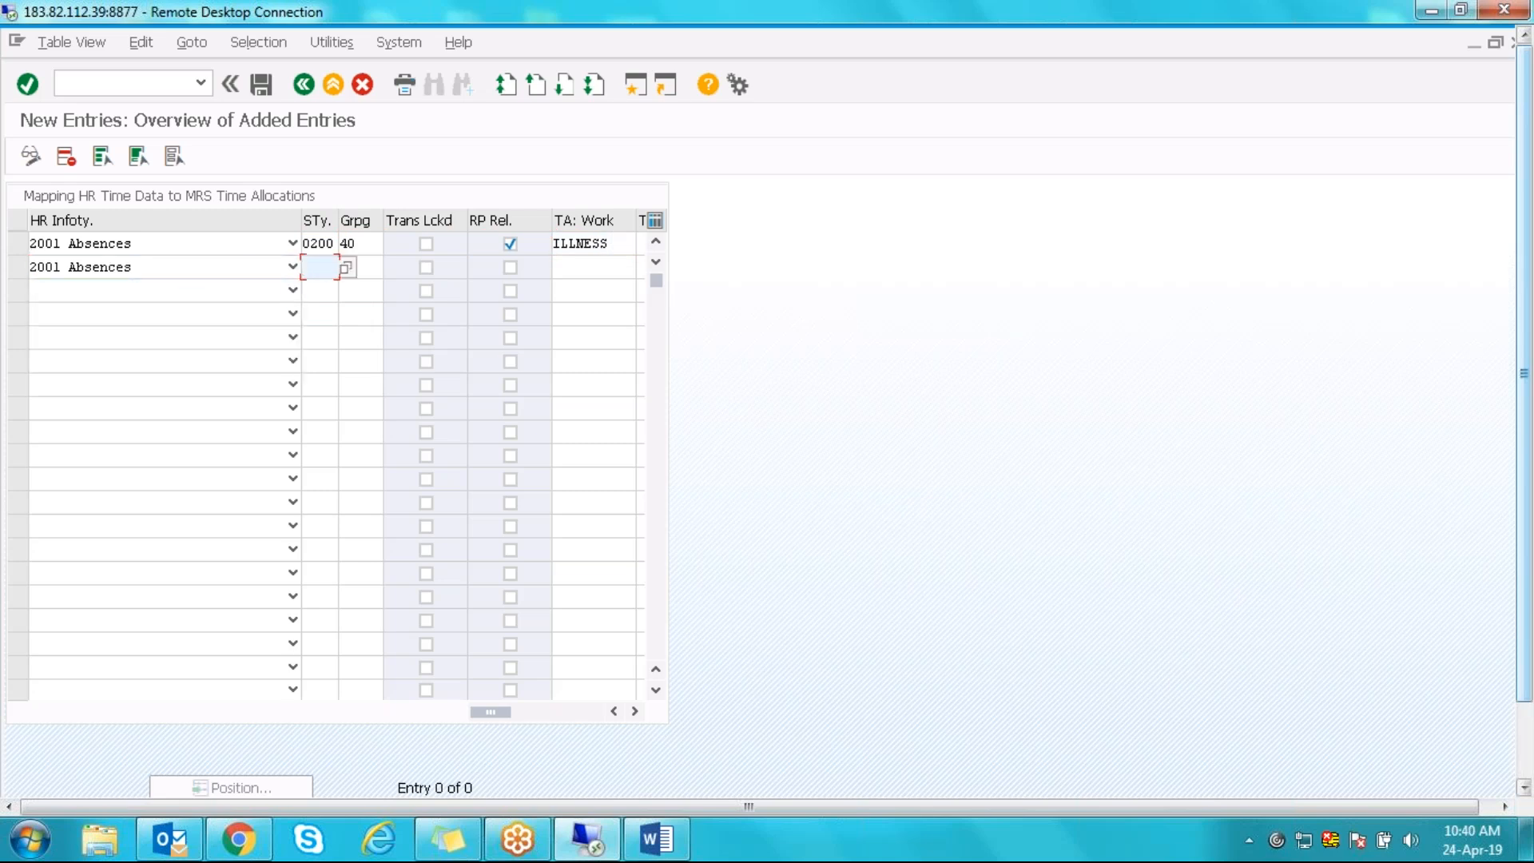
{"action": "left_click", "coordinate": [345, 269]}
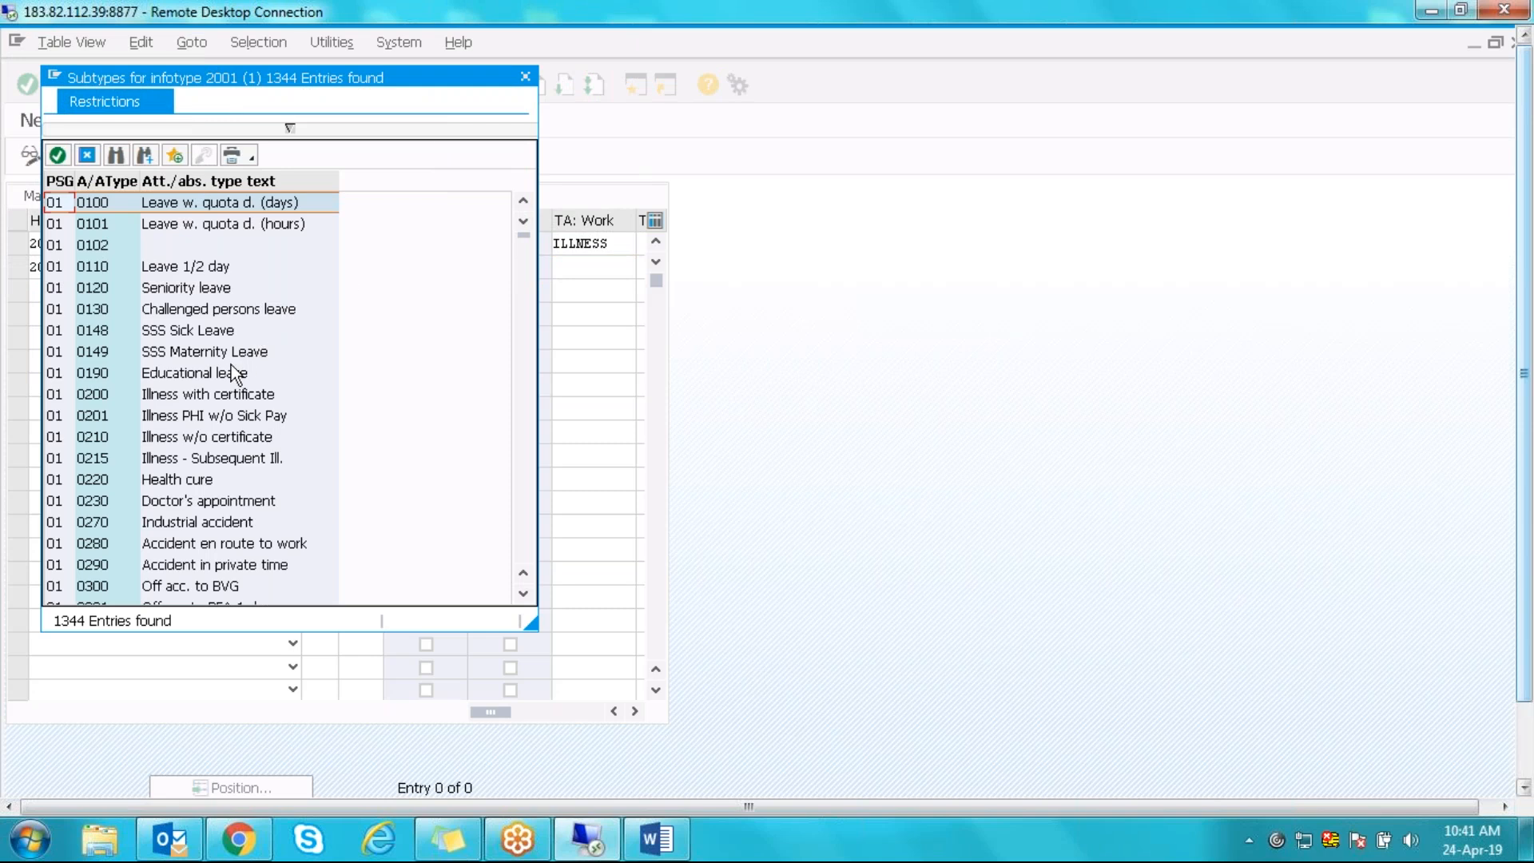
{"action": "left_click", "coordinate": [210, 394]}
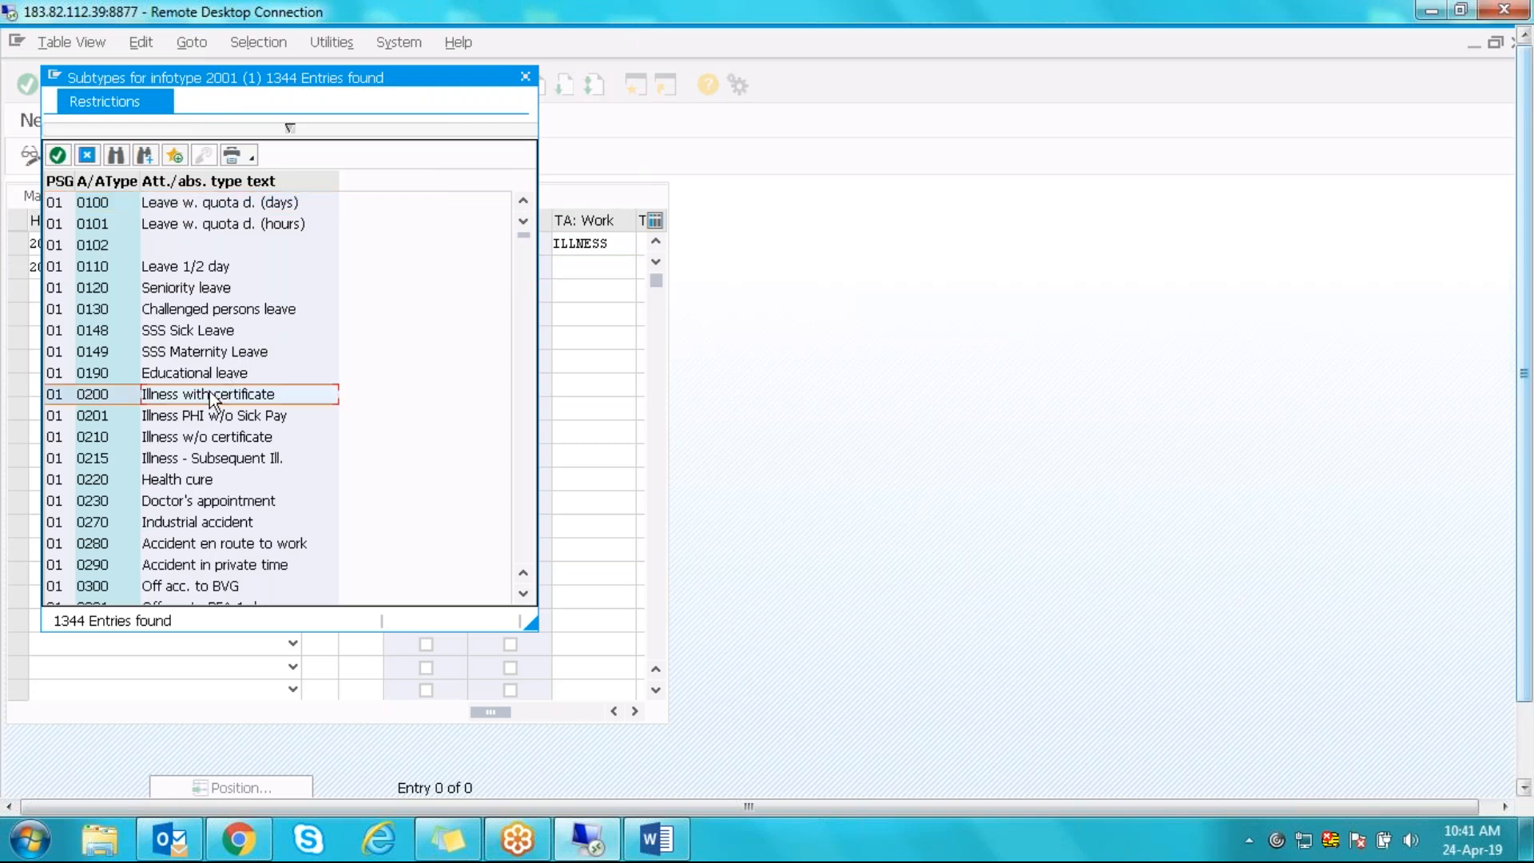
{"action": "left_click", "coordinate": [116, 155]}
{"action": "type", "text": "34"}
{"action": "key", "text": "Return"}
{"action": "left_click", "coordinate": [291, 126]}
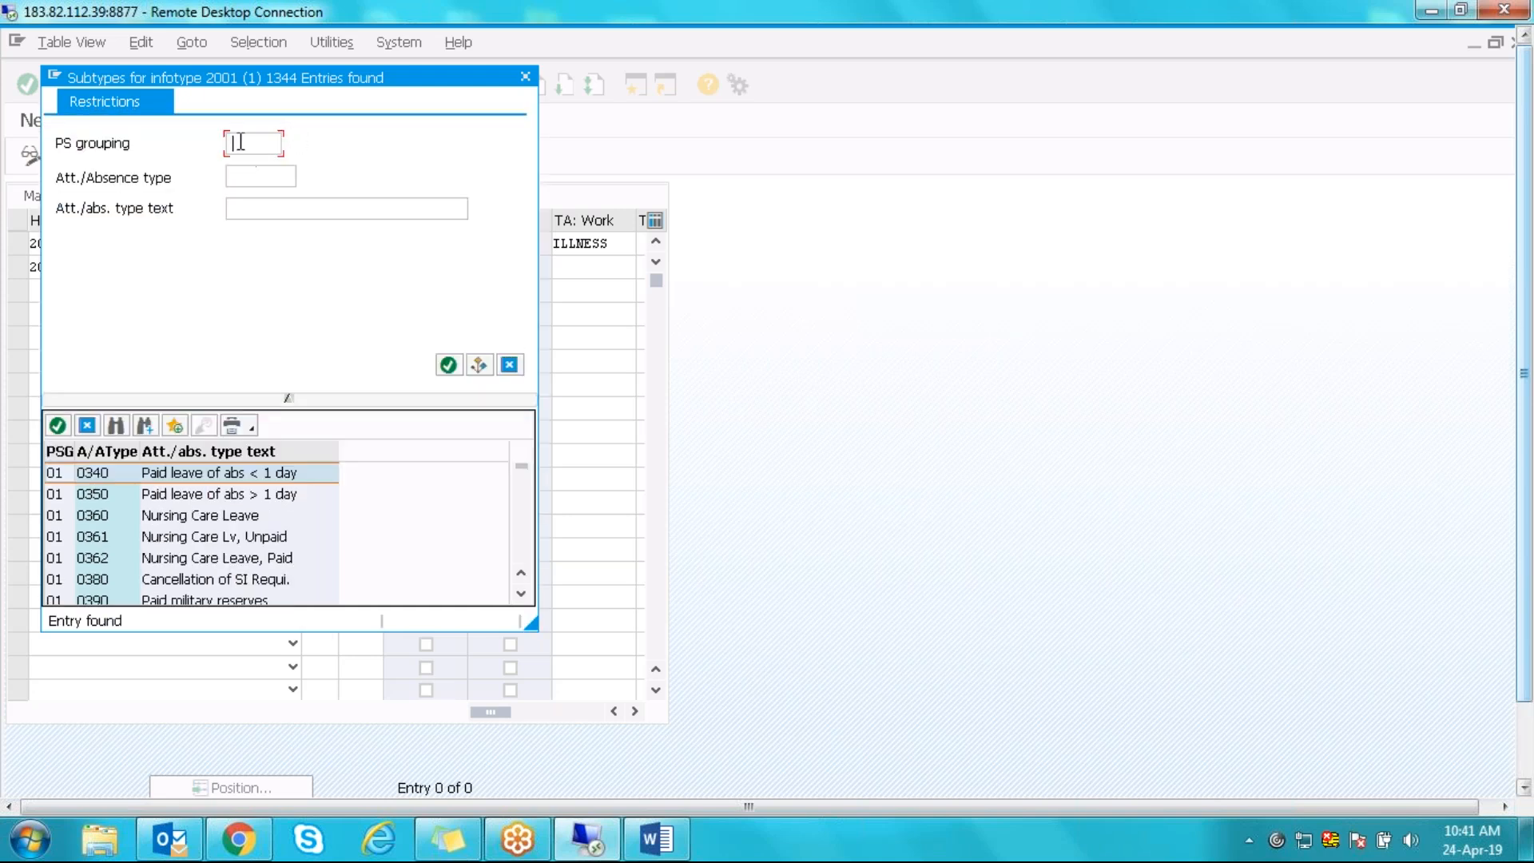
{"action": "type", "text": "40"}
{"action": "key", "text": "Return"}
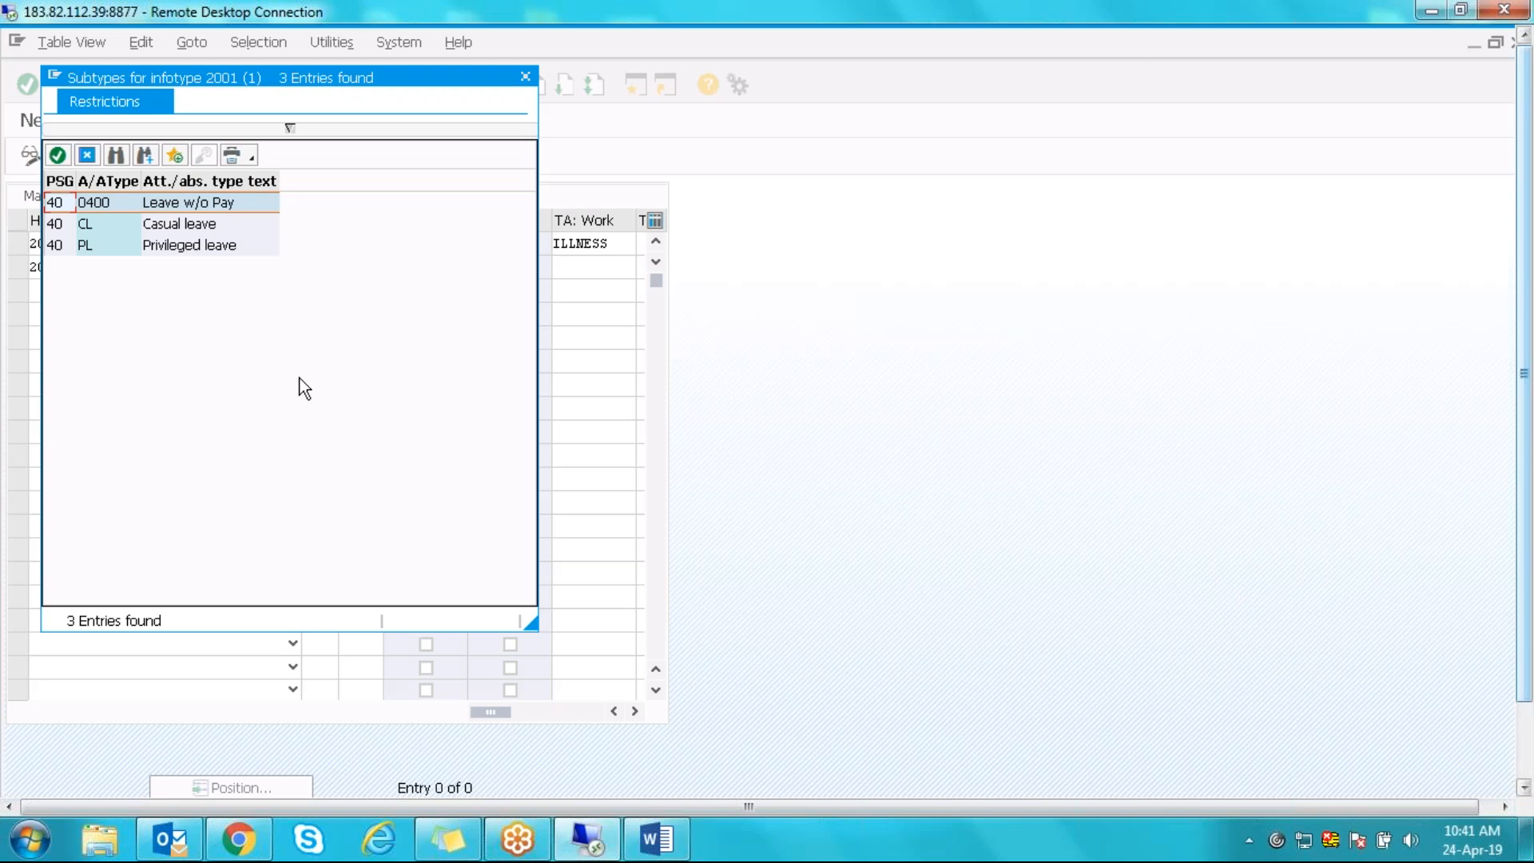
{"action": "double_click", "coordinate": [99, 205]}
- Give the second row grouping 40, mark it RP-relevant, and validate both entries
{"action": "left_click", "coordinate": [363, 267]}
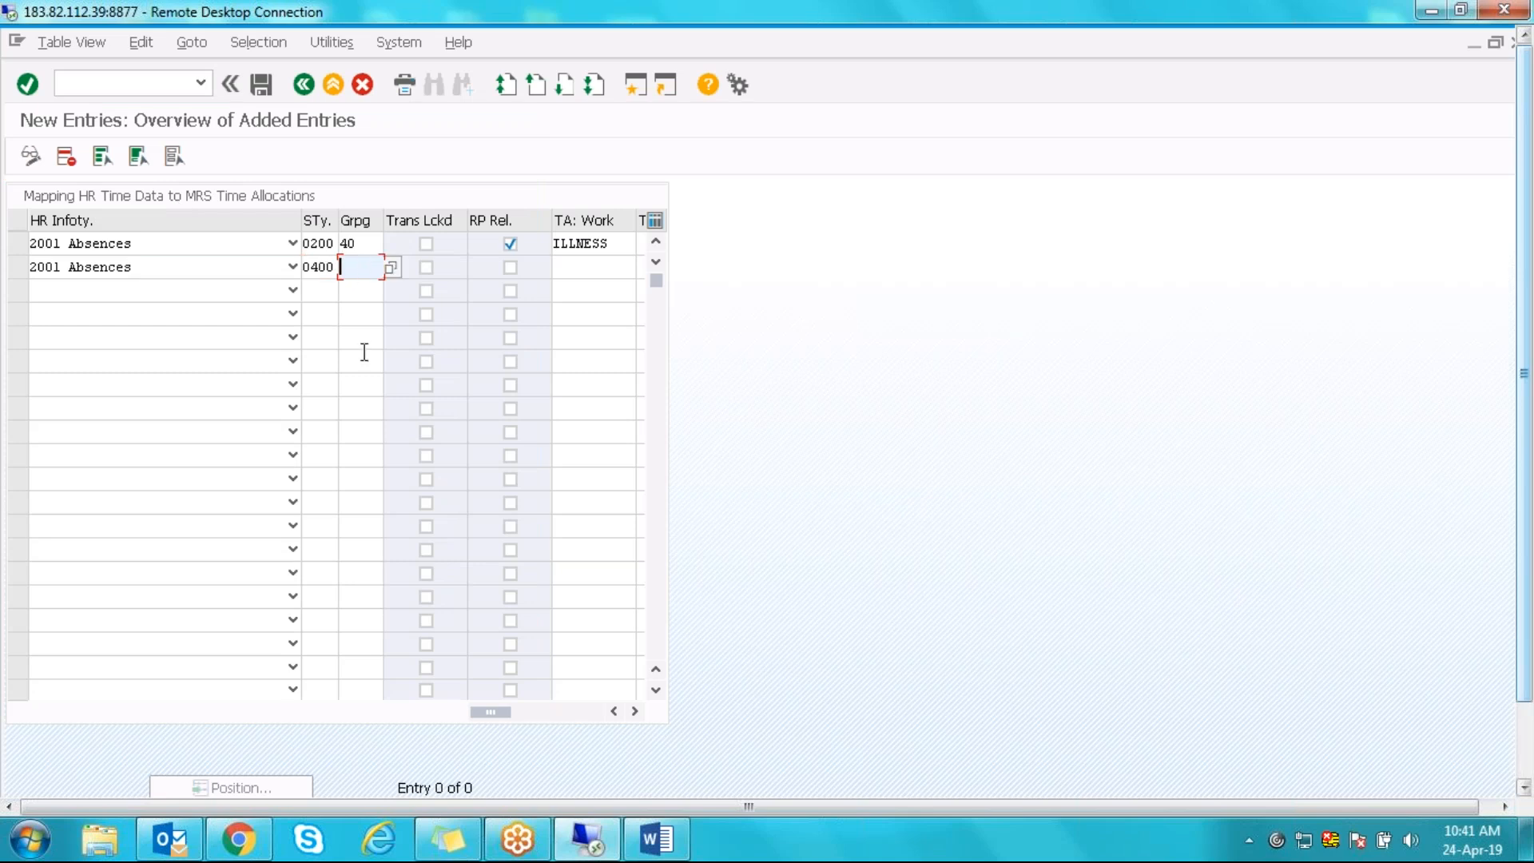
{"action": "type", "text": "40"}
{"action": "key", "text": "Tab"}
{"action": "left_click", "coordinate": [511, 267]}
{"action": "key", "text": "Return"}
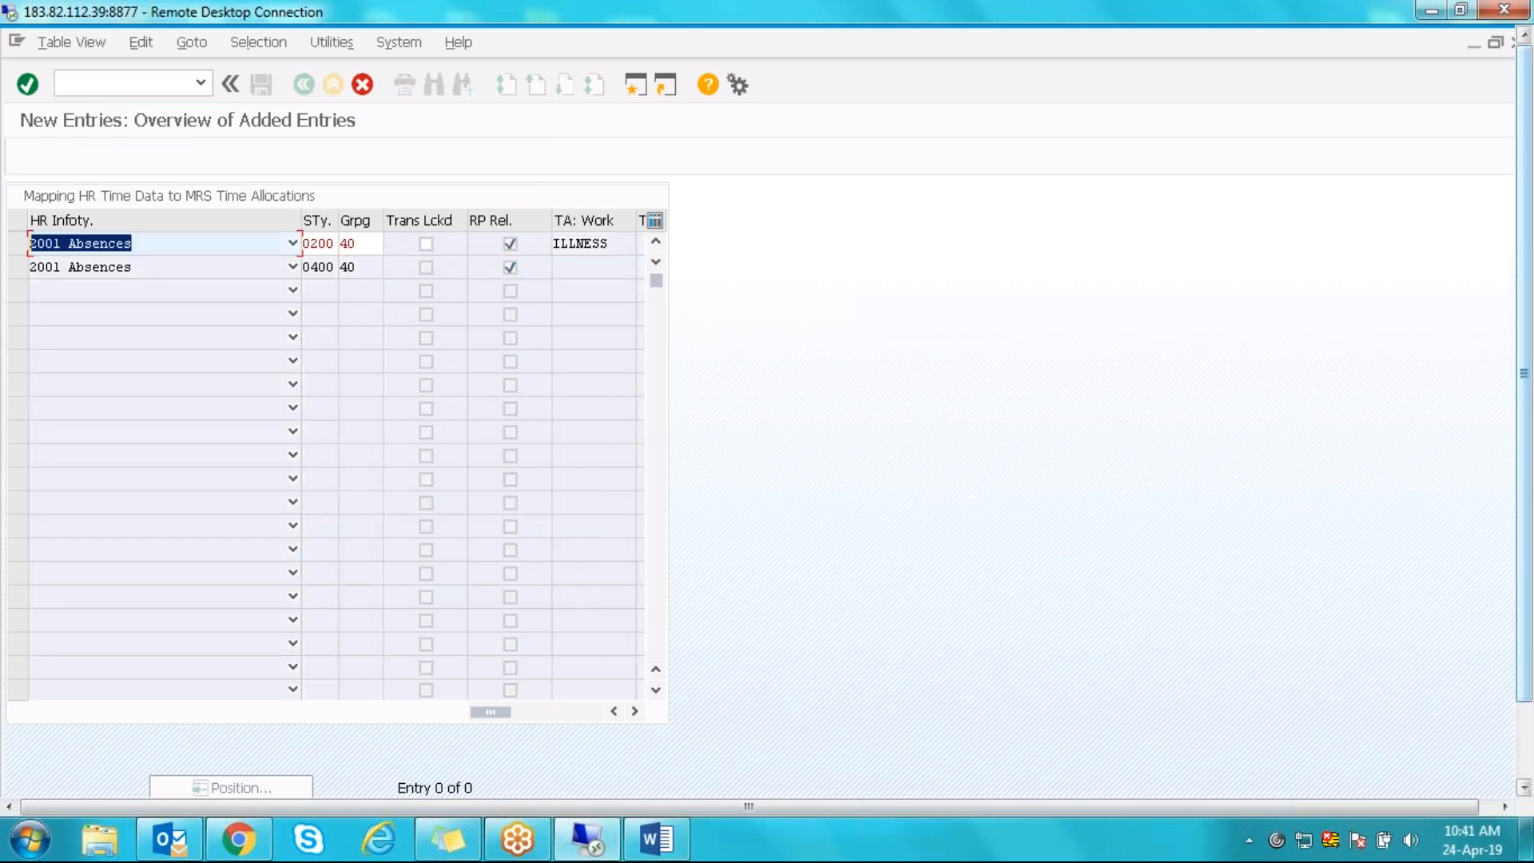
- Tick Trans Lckd on the ILLNESS row, re-check it, then cancel and discard the unsaved entries
{"action": "left_click_drag", "start_coordinate": [1523, 160], "coordinate": [1532, 350]}
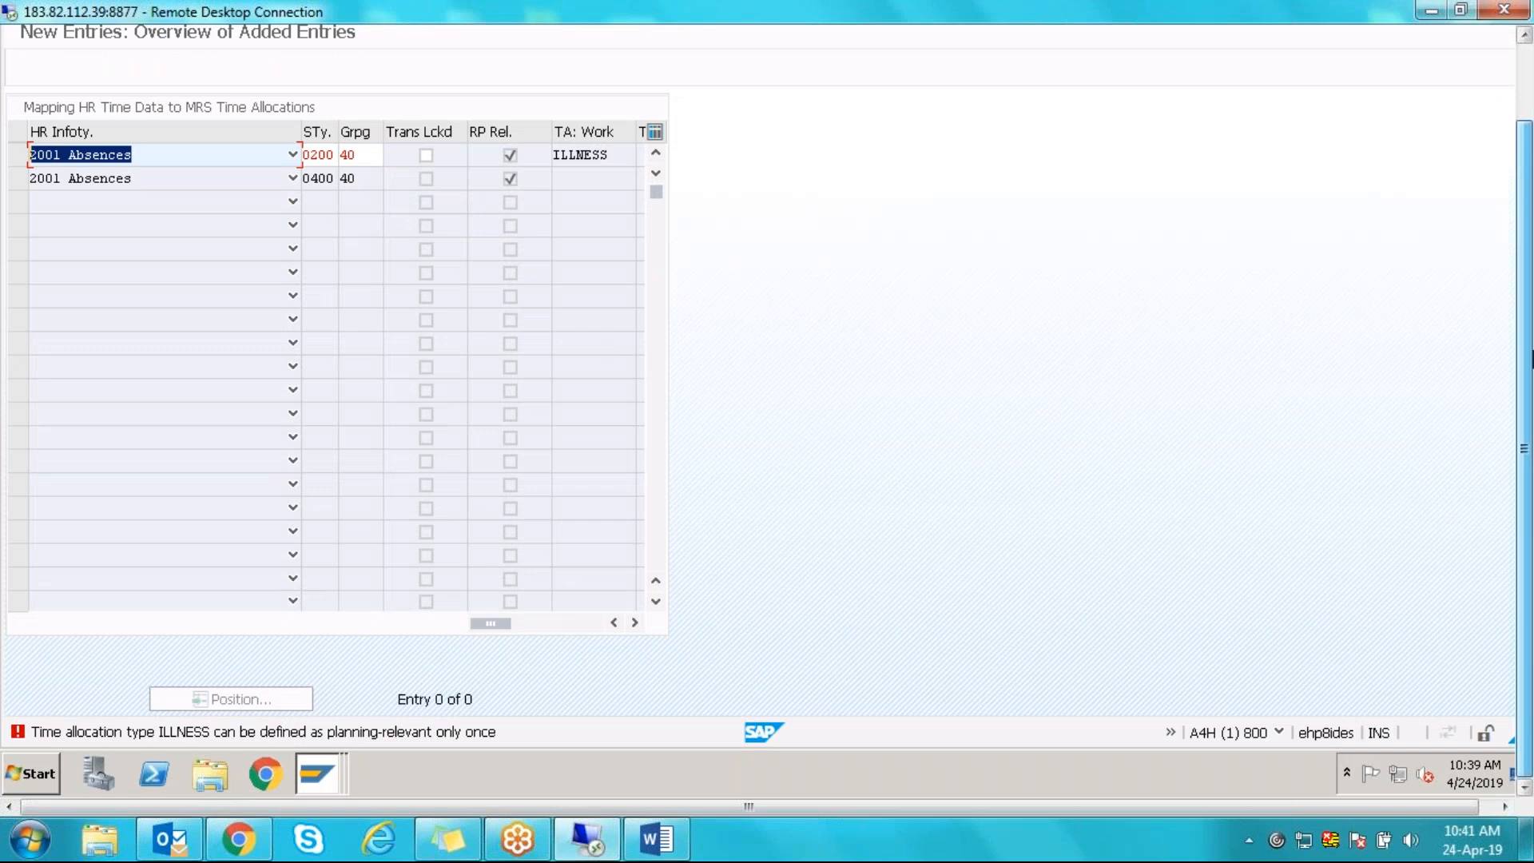
{"action": "left_click_drag", "start_coordinate": [1532, 228], "coordinate": [1527, 150]}
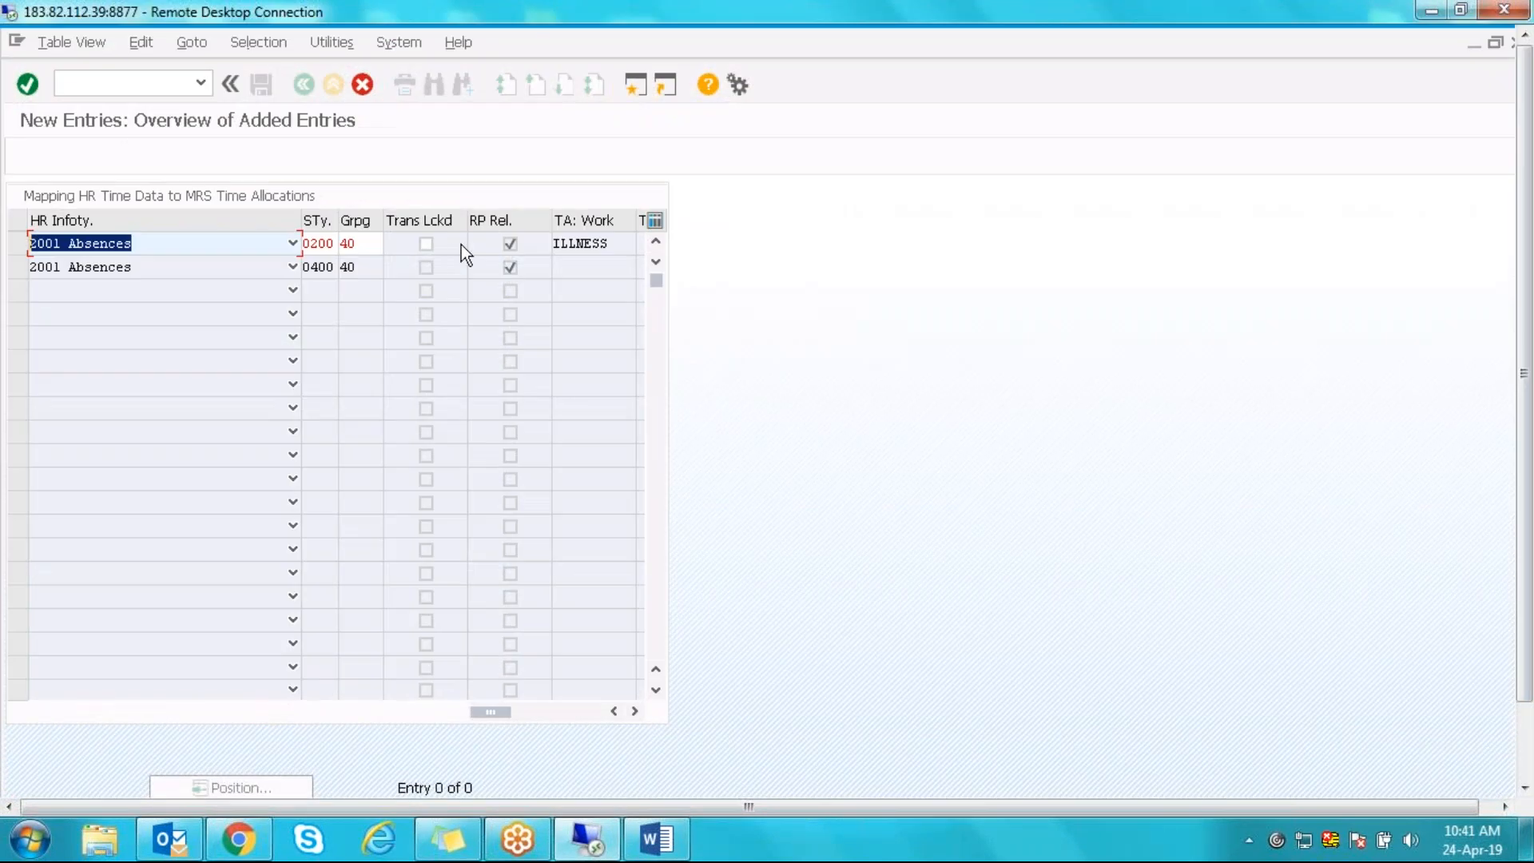
{"action": "left_click", "coordinate": [425, 245]}
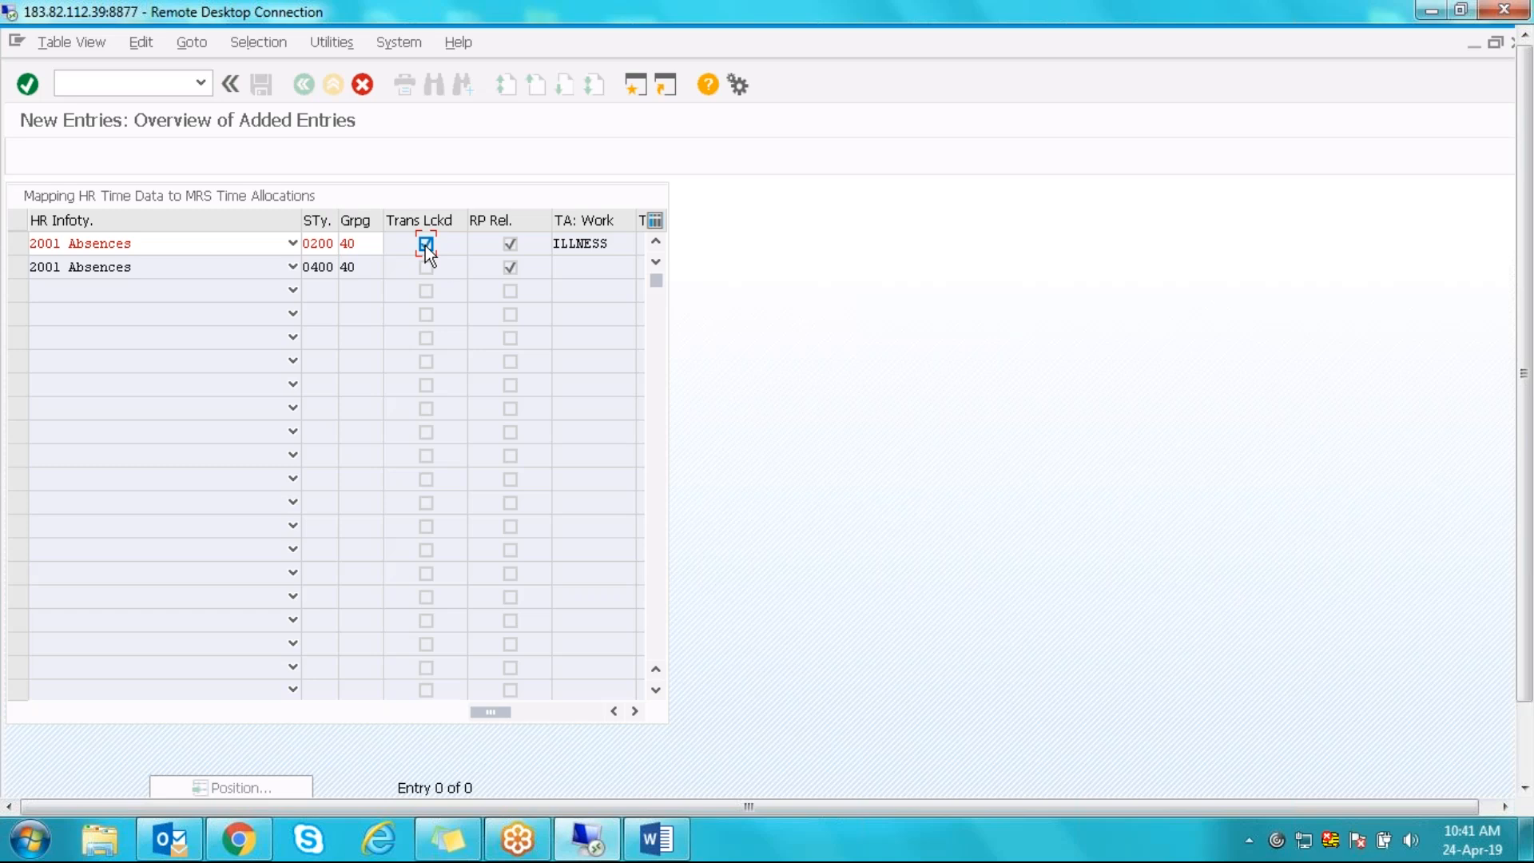
{"action": "key", "text": "Return"}
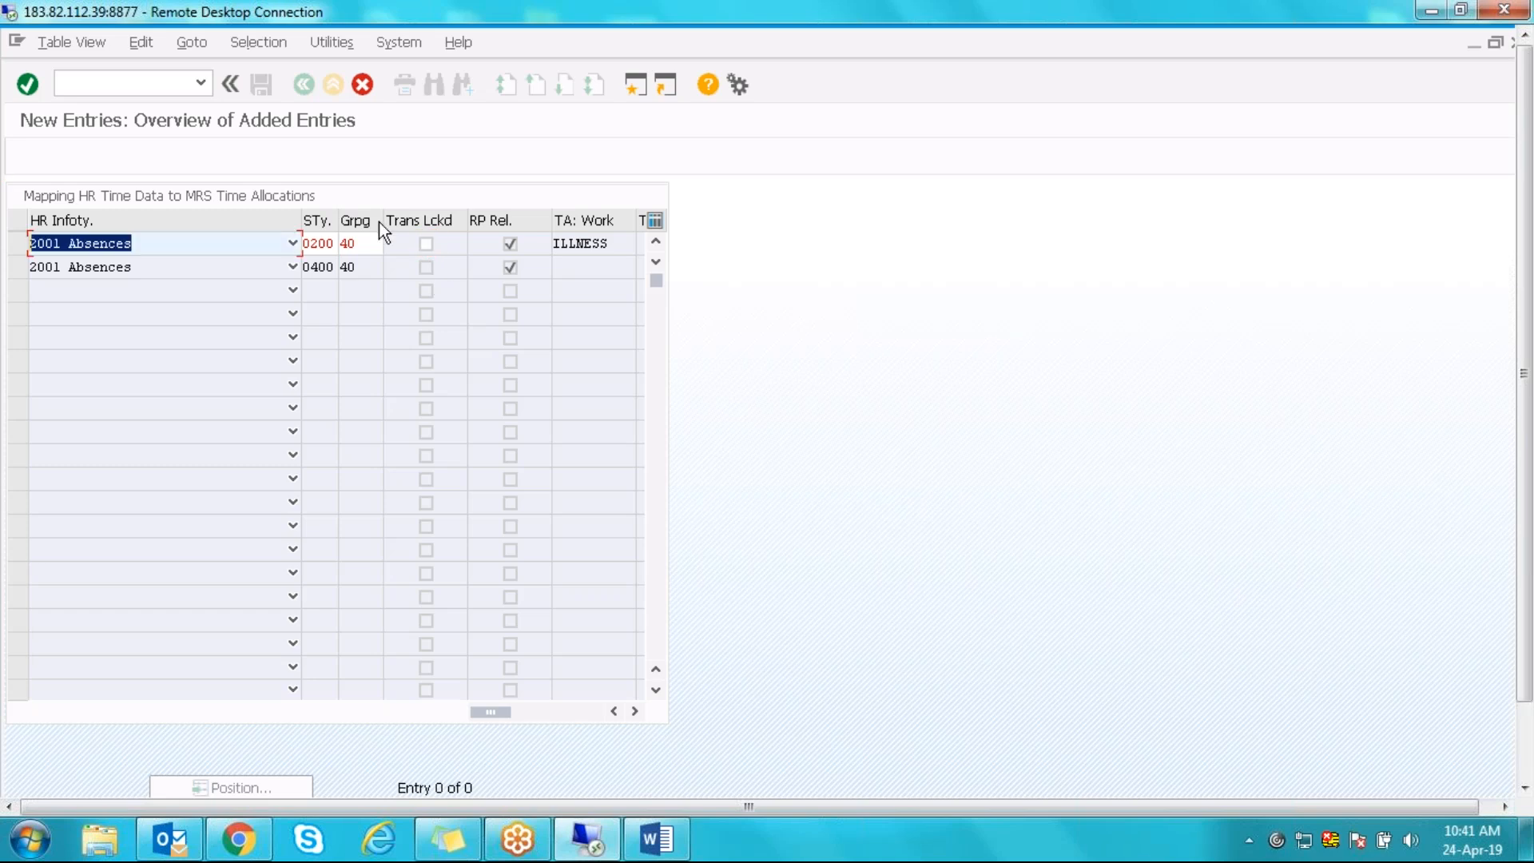
{"action": "left_click", "coordinate": [358, 87]}
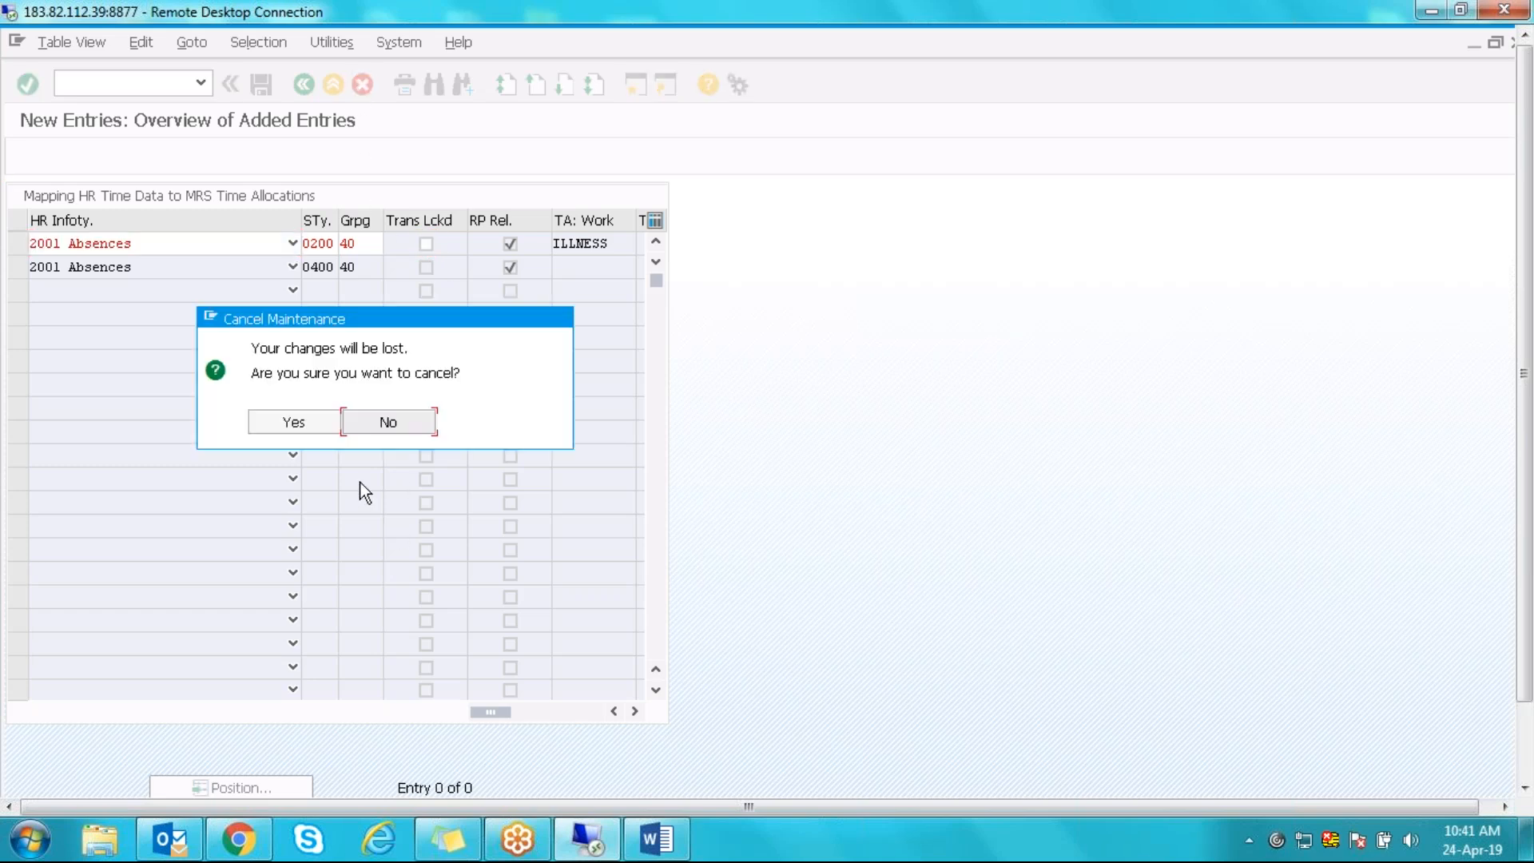
{"action": "left_click", "coordinate": [315, 422]}
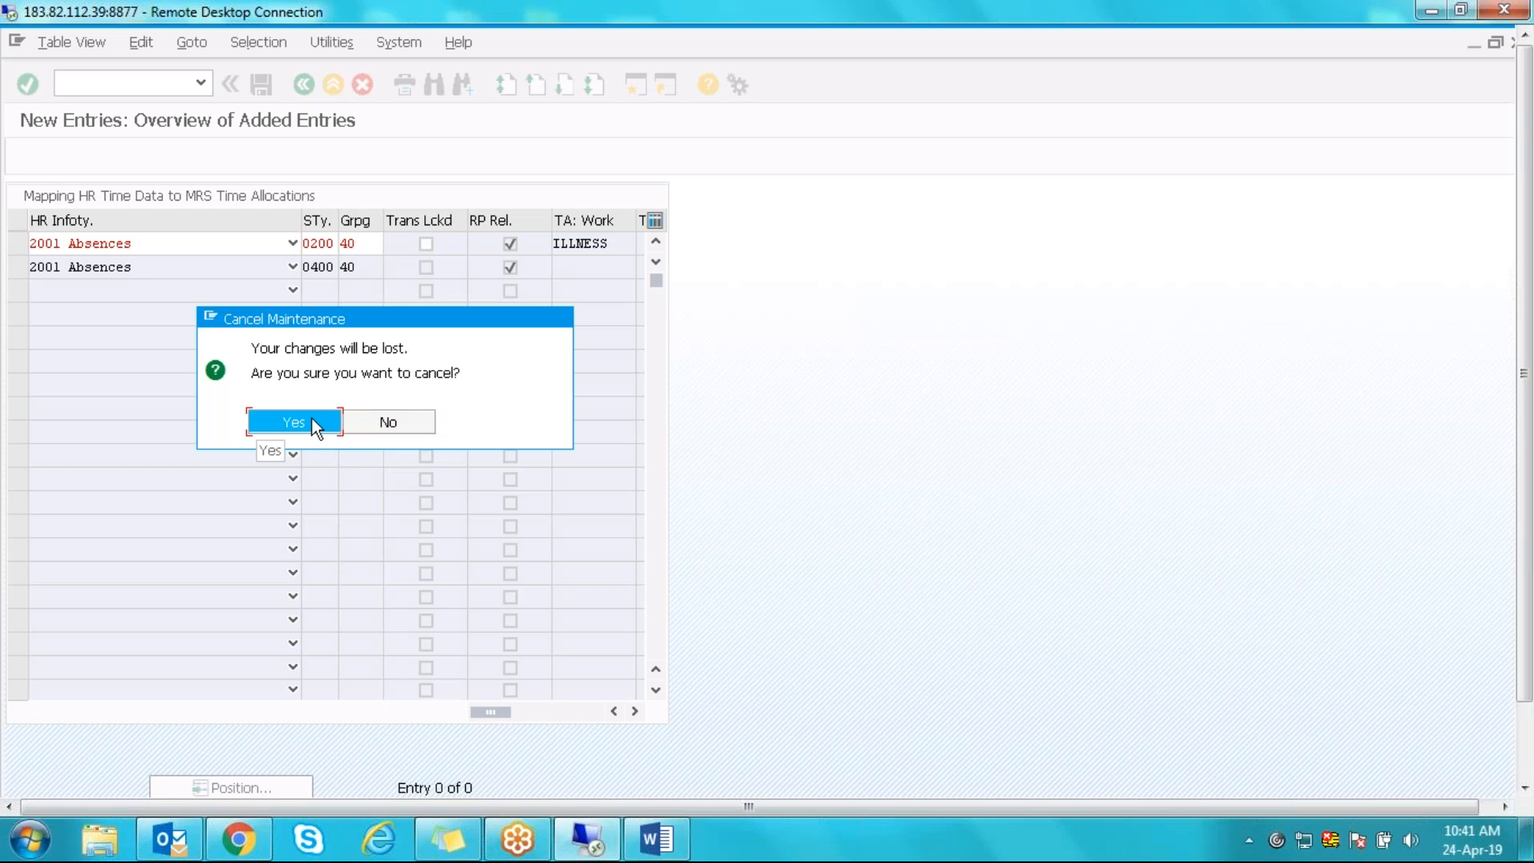
{"action": "left_click", "coordinate": [270, 244]}
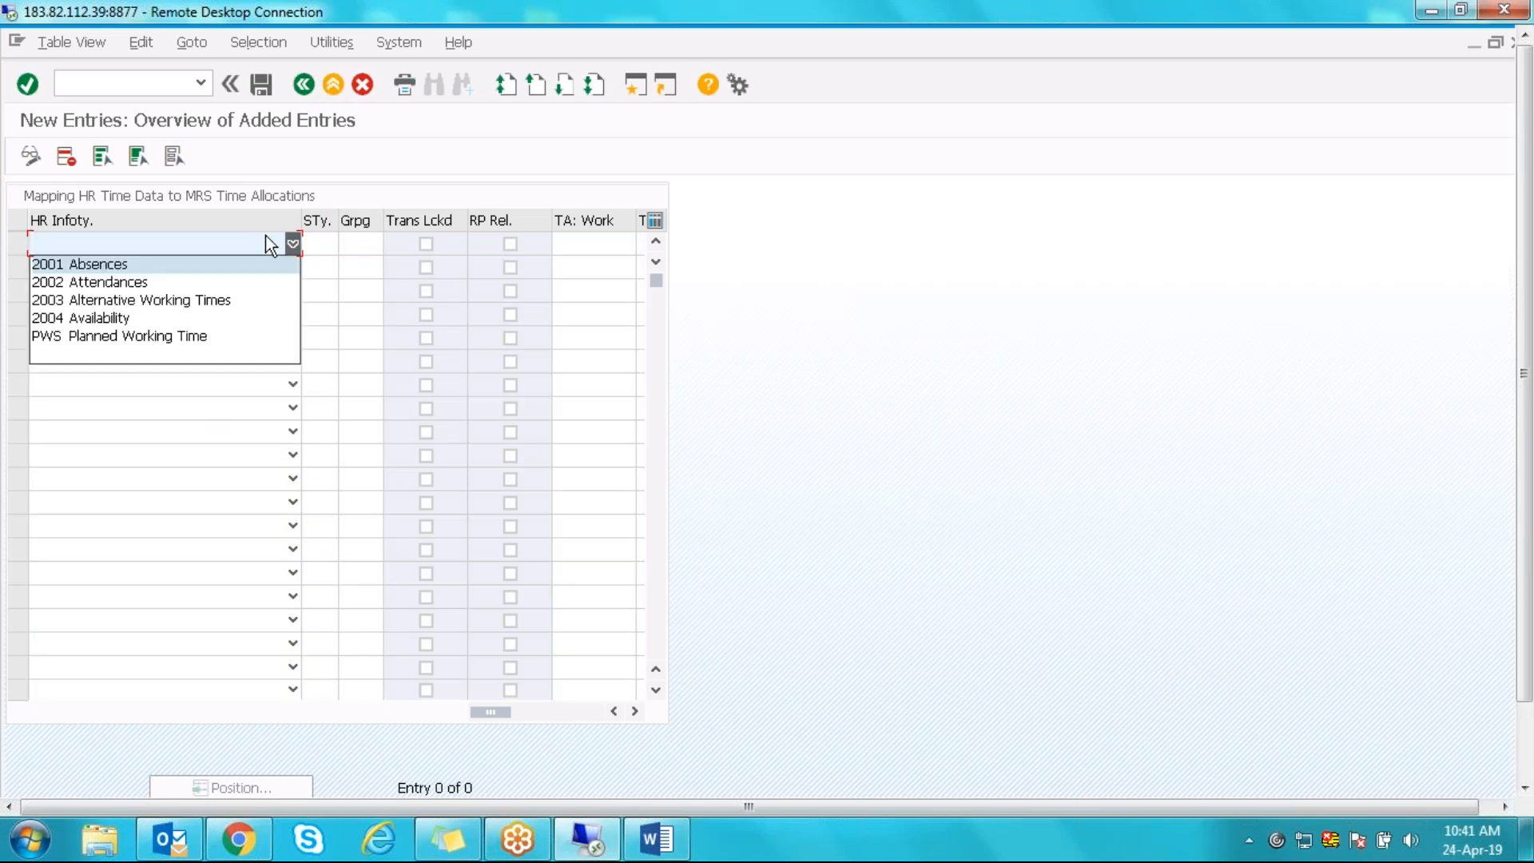
{"action": "left_click", "coordinate": [134, 267]}
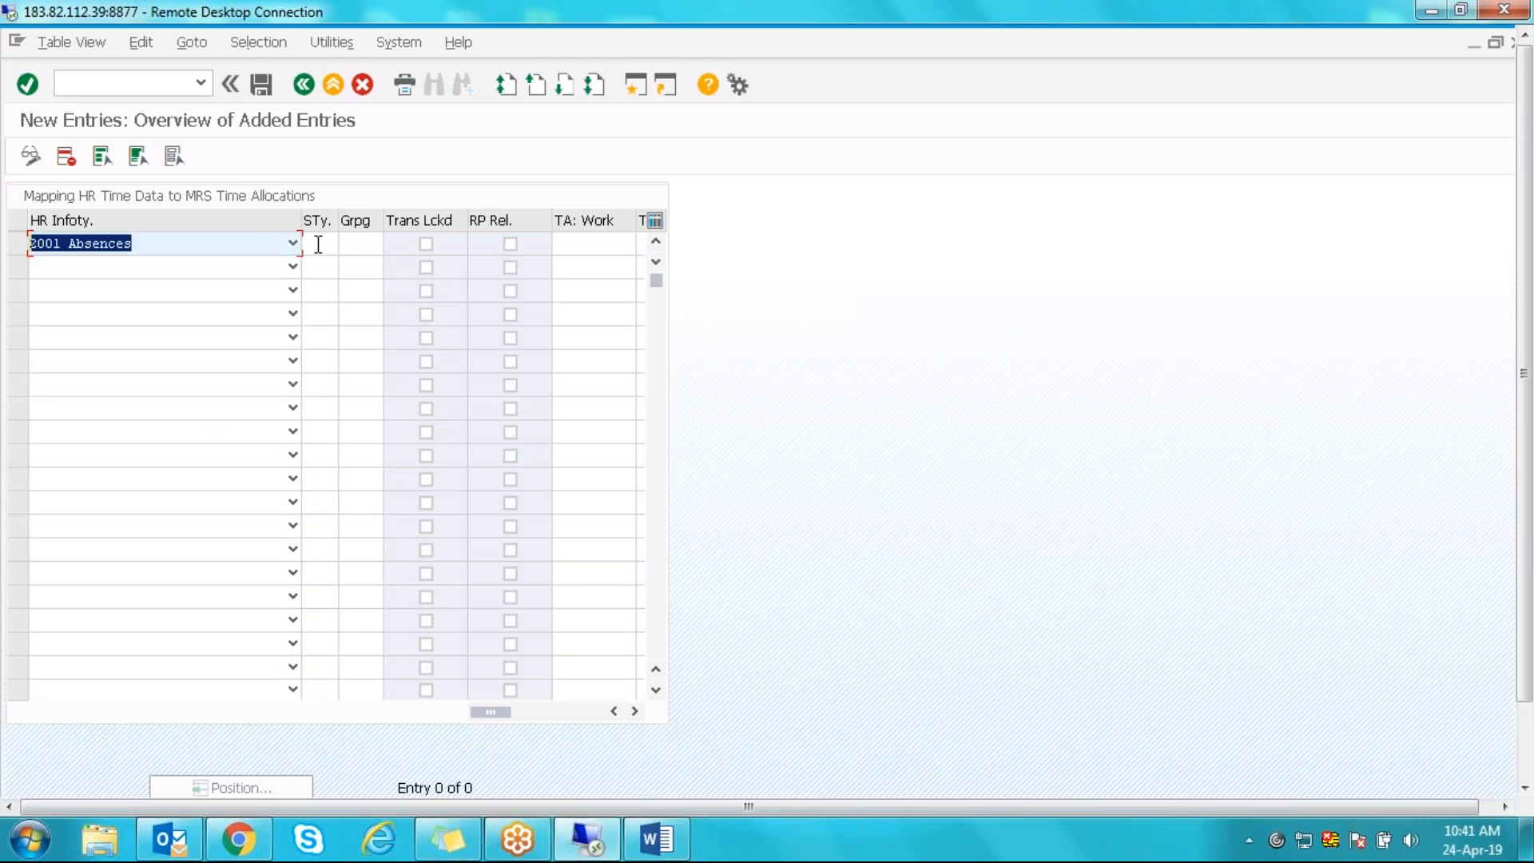
{"action": "left_click", "coordinate": [318, 243]}
{"action": "left_click", "coordinate": [323, 269]}
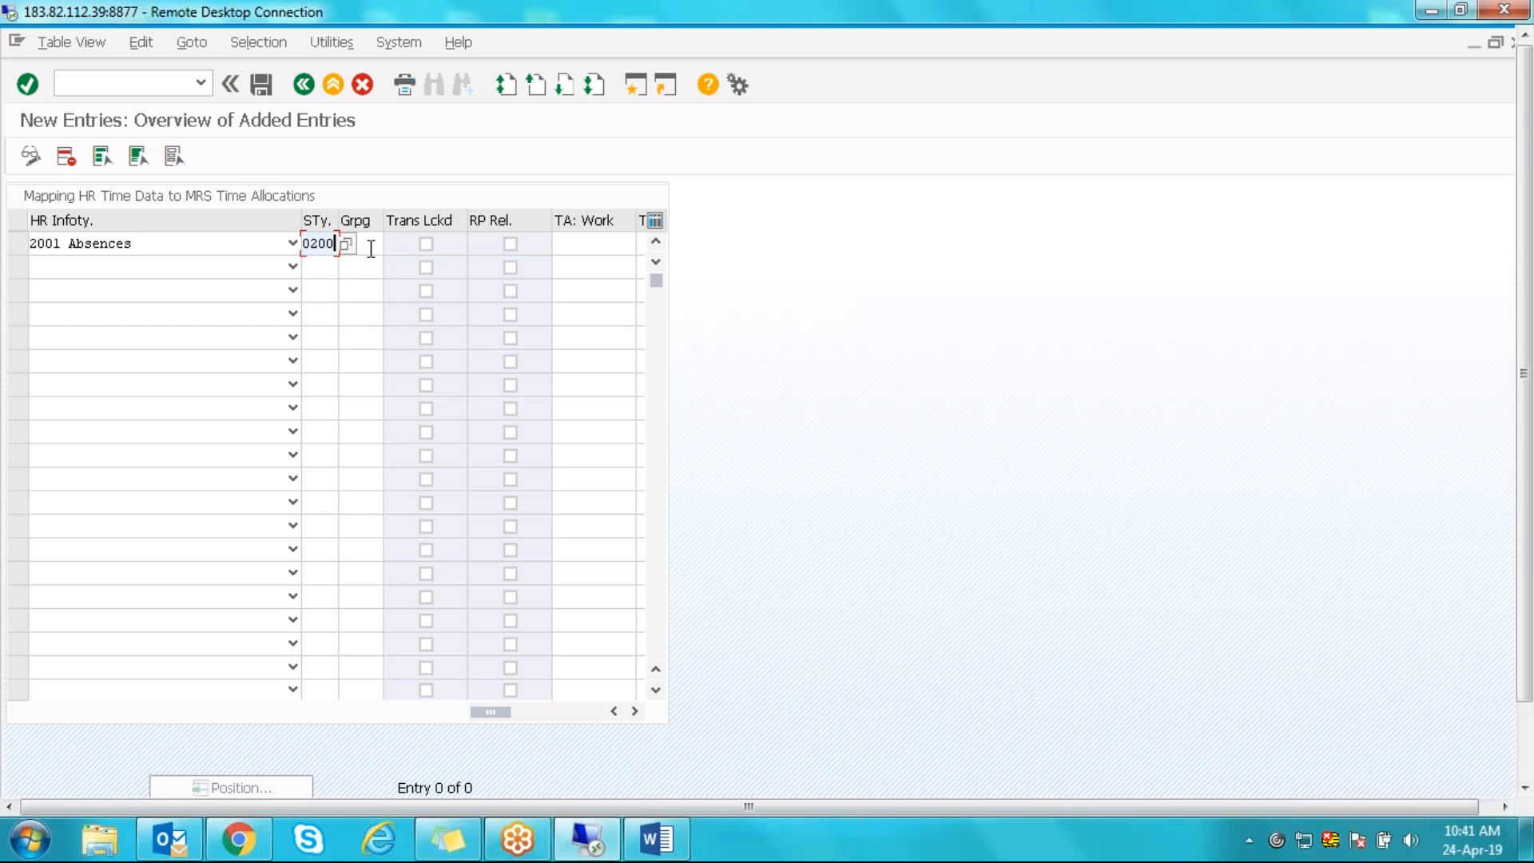
{"action": "left_click", "coordinate": [359, 245]}
{"action": "left_click", "coordinate": [511, 244]}
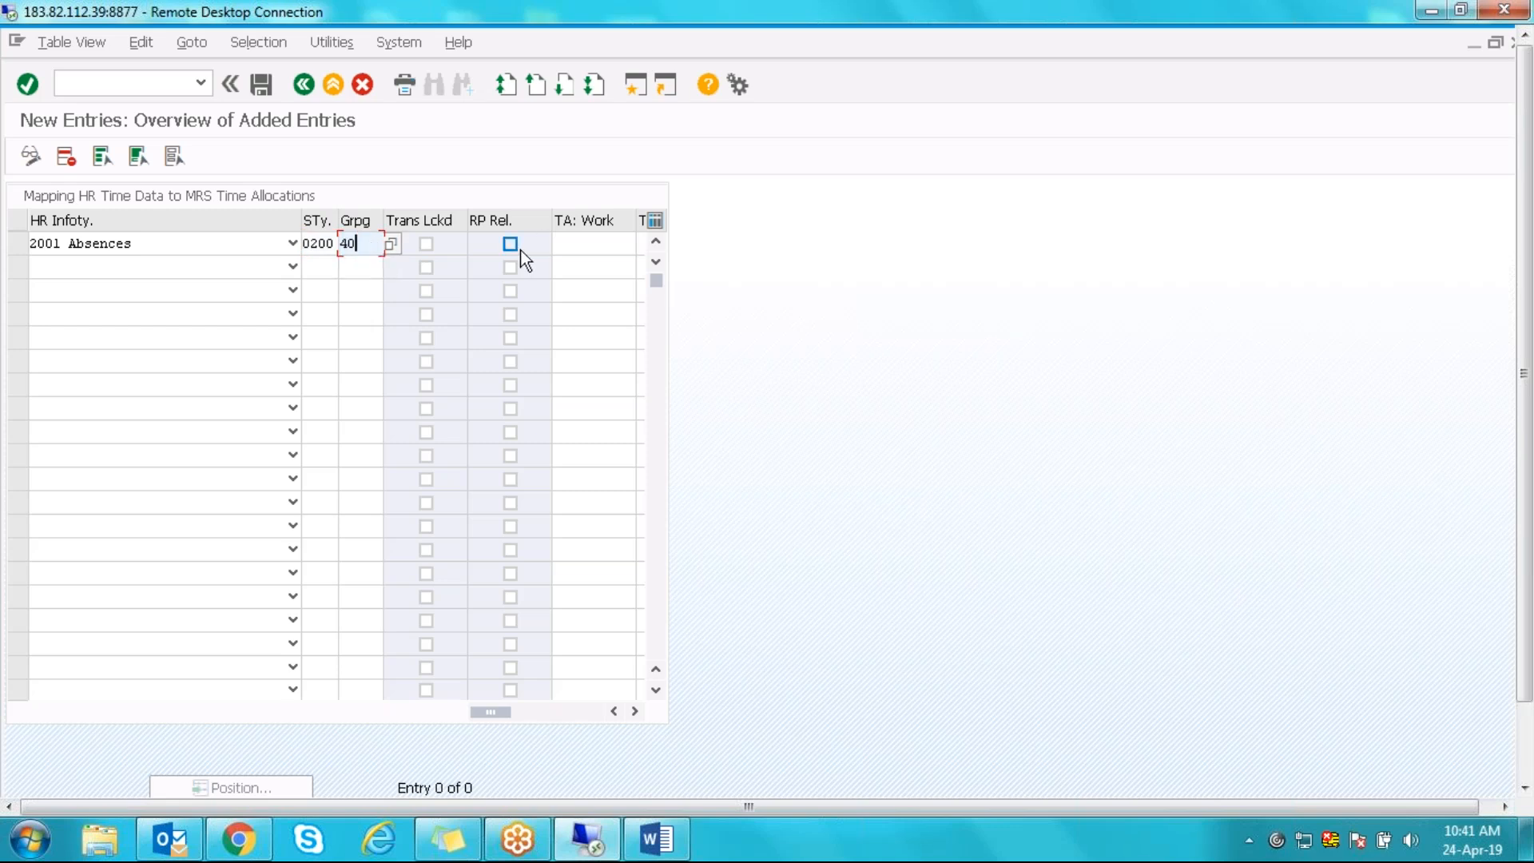
{"action": "left_click", "coordinate": [570, 248]}
{"action": "left_click", "coordinate": [572, 265]}
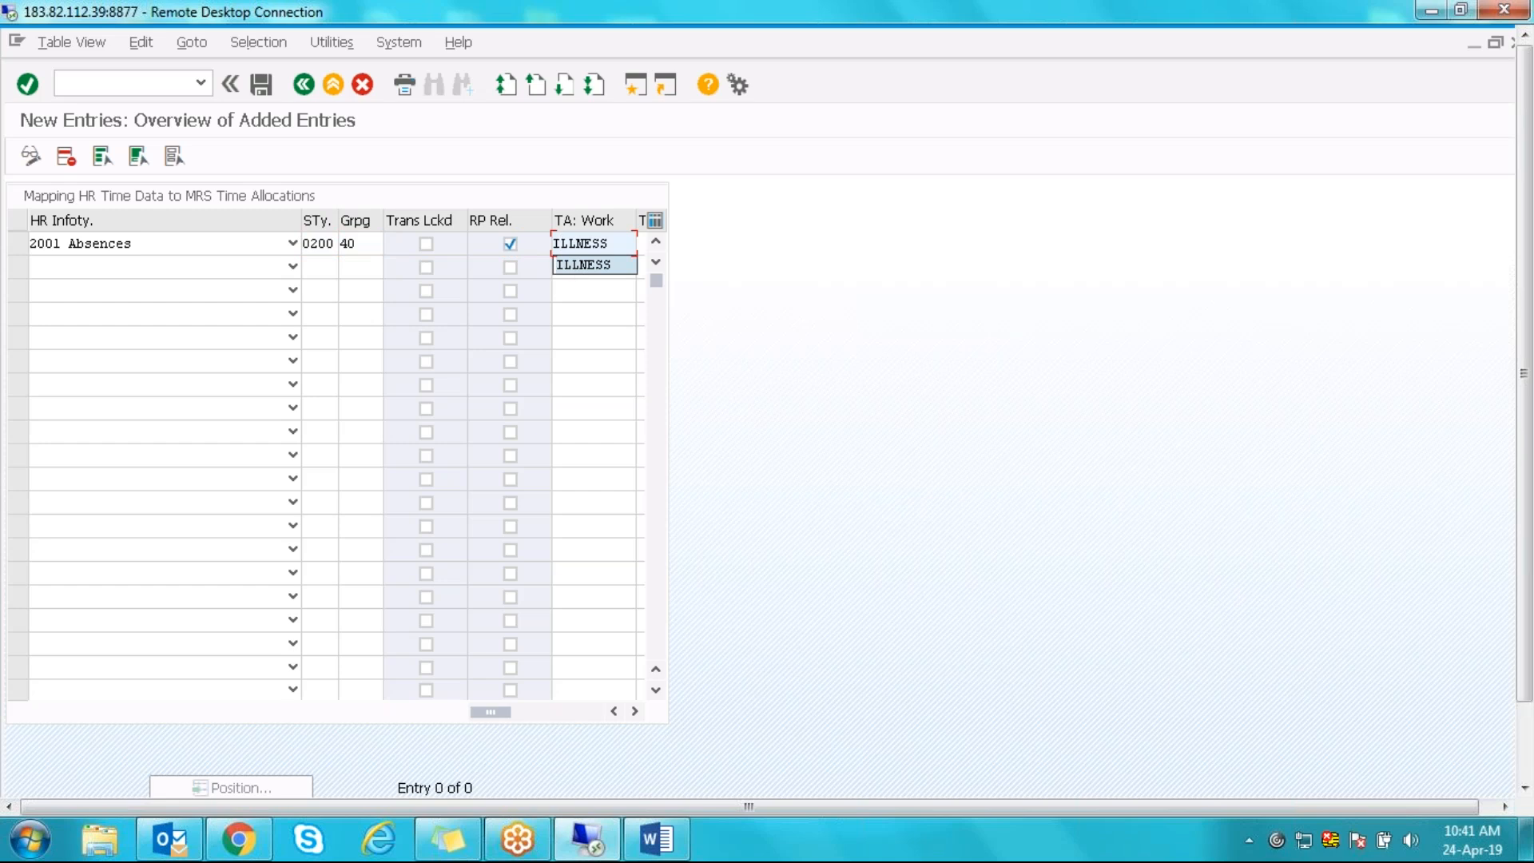
{"action": "key", "text": "Return"}
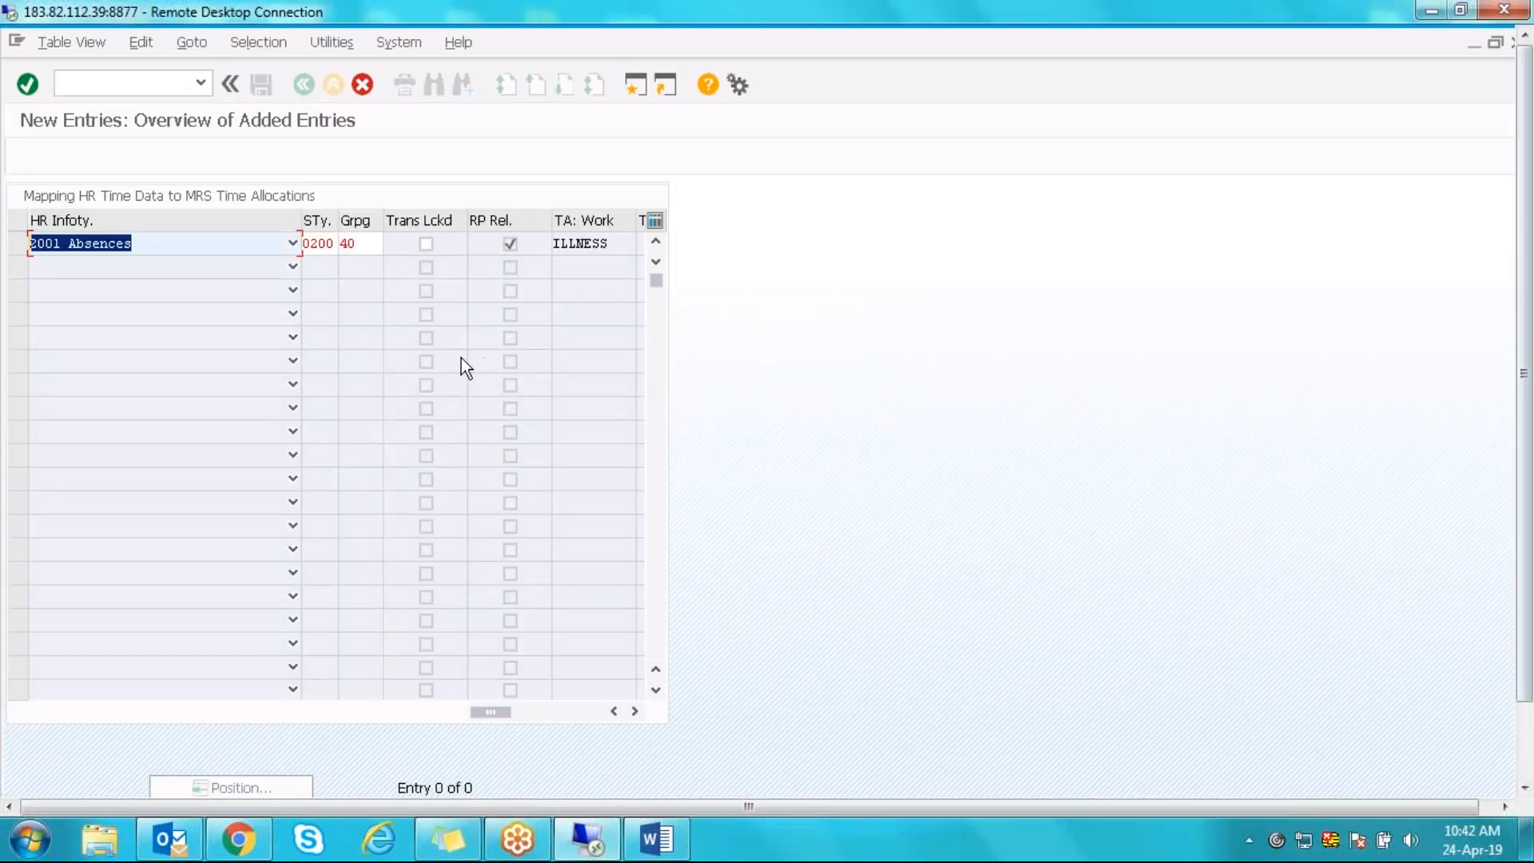
{"action": "left_click", "coordinate": [362, 85]}
- Discard the new entry, back out to the IMG, briefly reopen the HR time data mapping, and leave again
{"action": "left_click", "coordinate": [294, 421]}
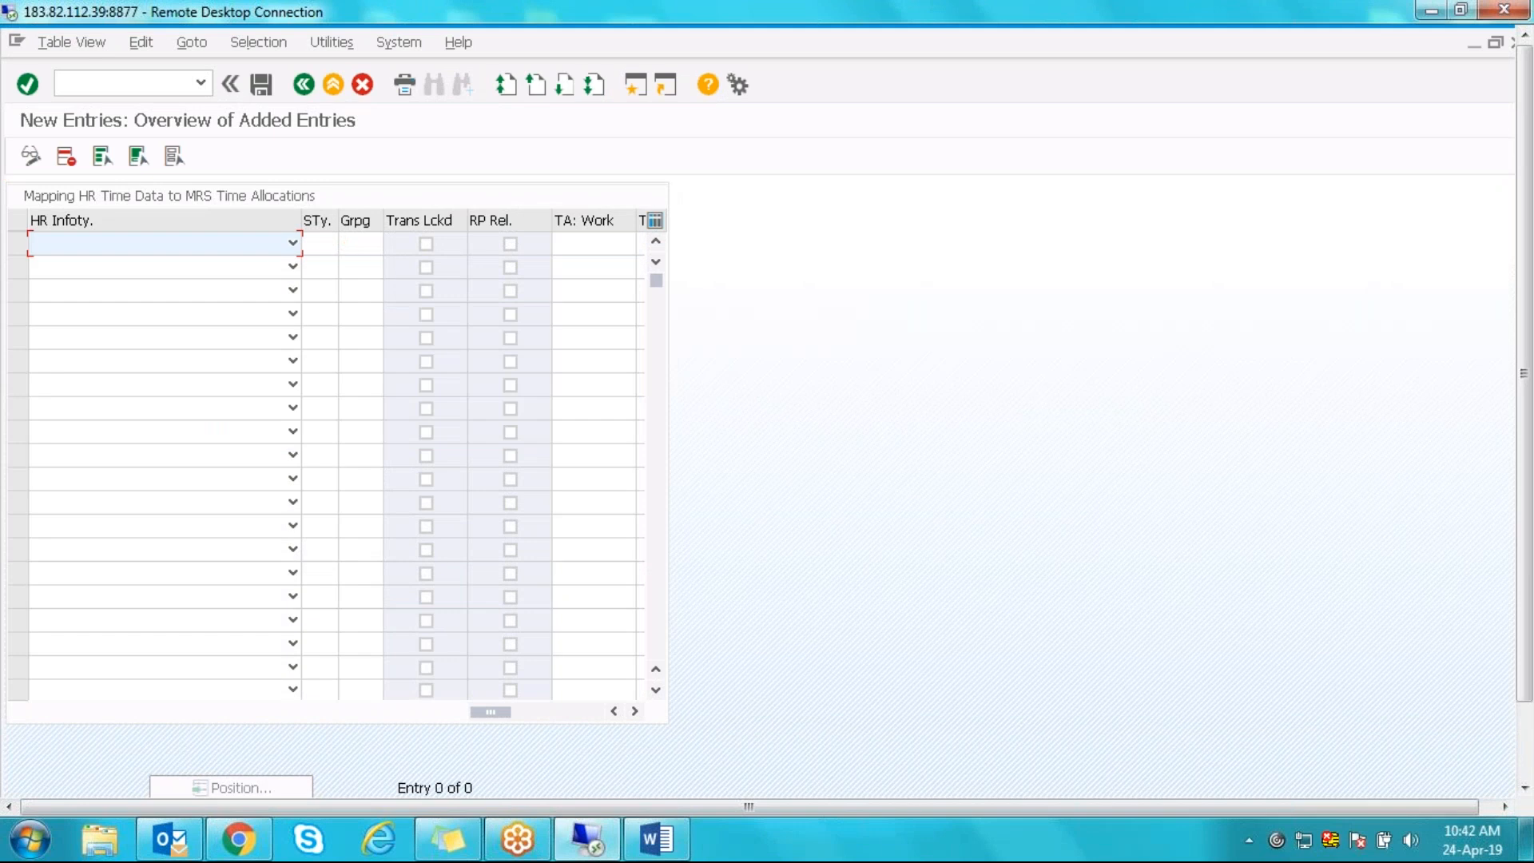
{"action": "left_click", "coordinate": [302, 85]}
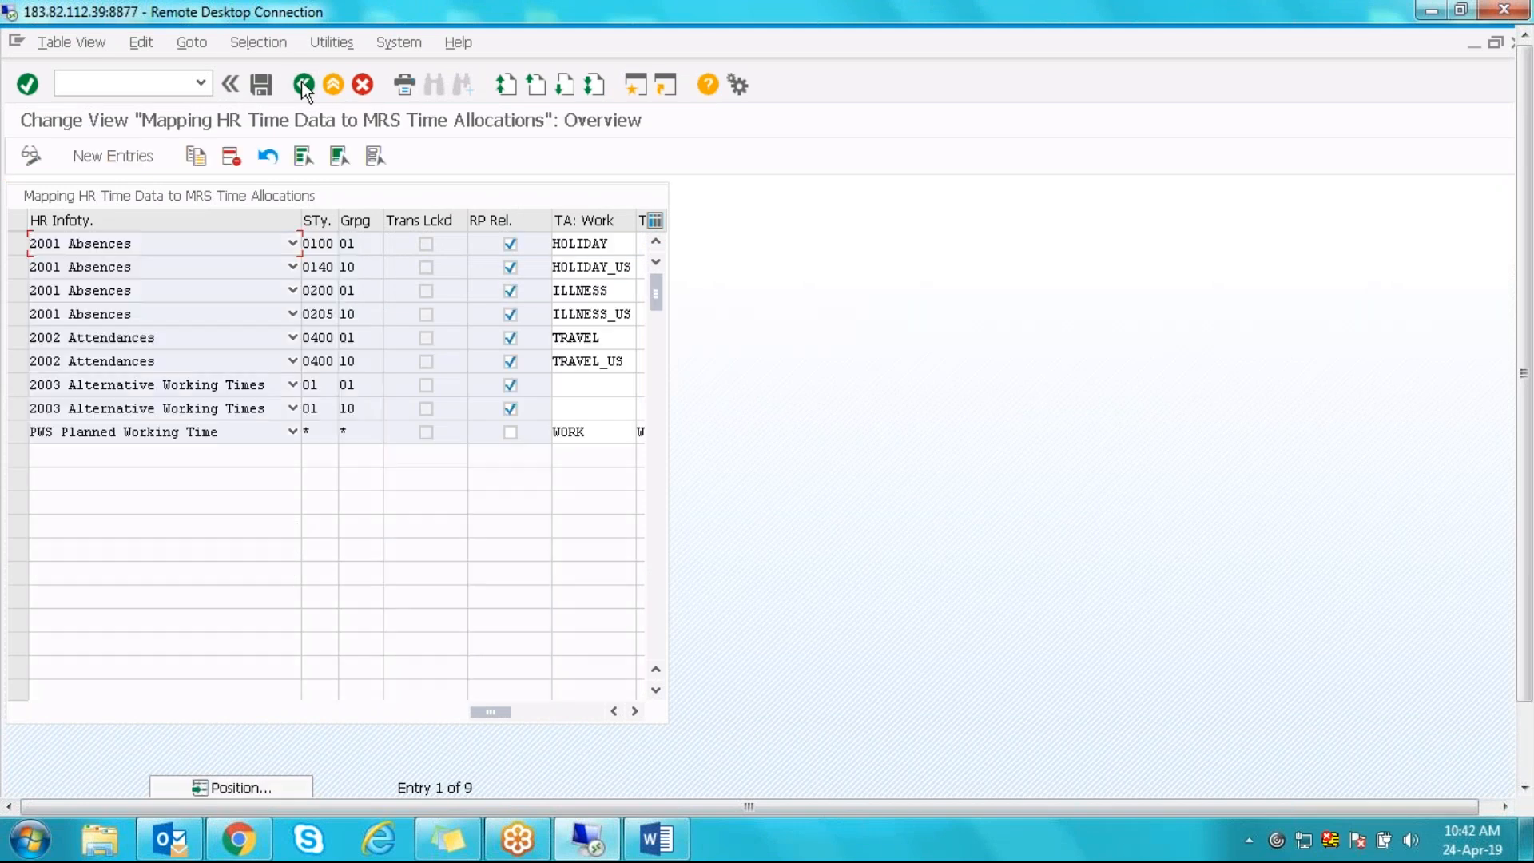
{"action": "left_click", "coordinate": [302, 84]}
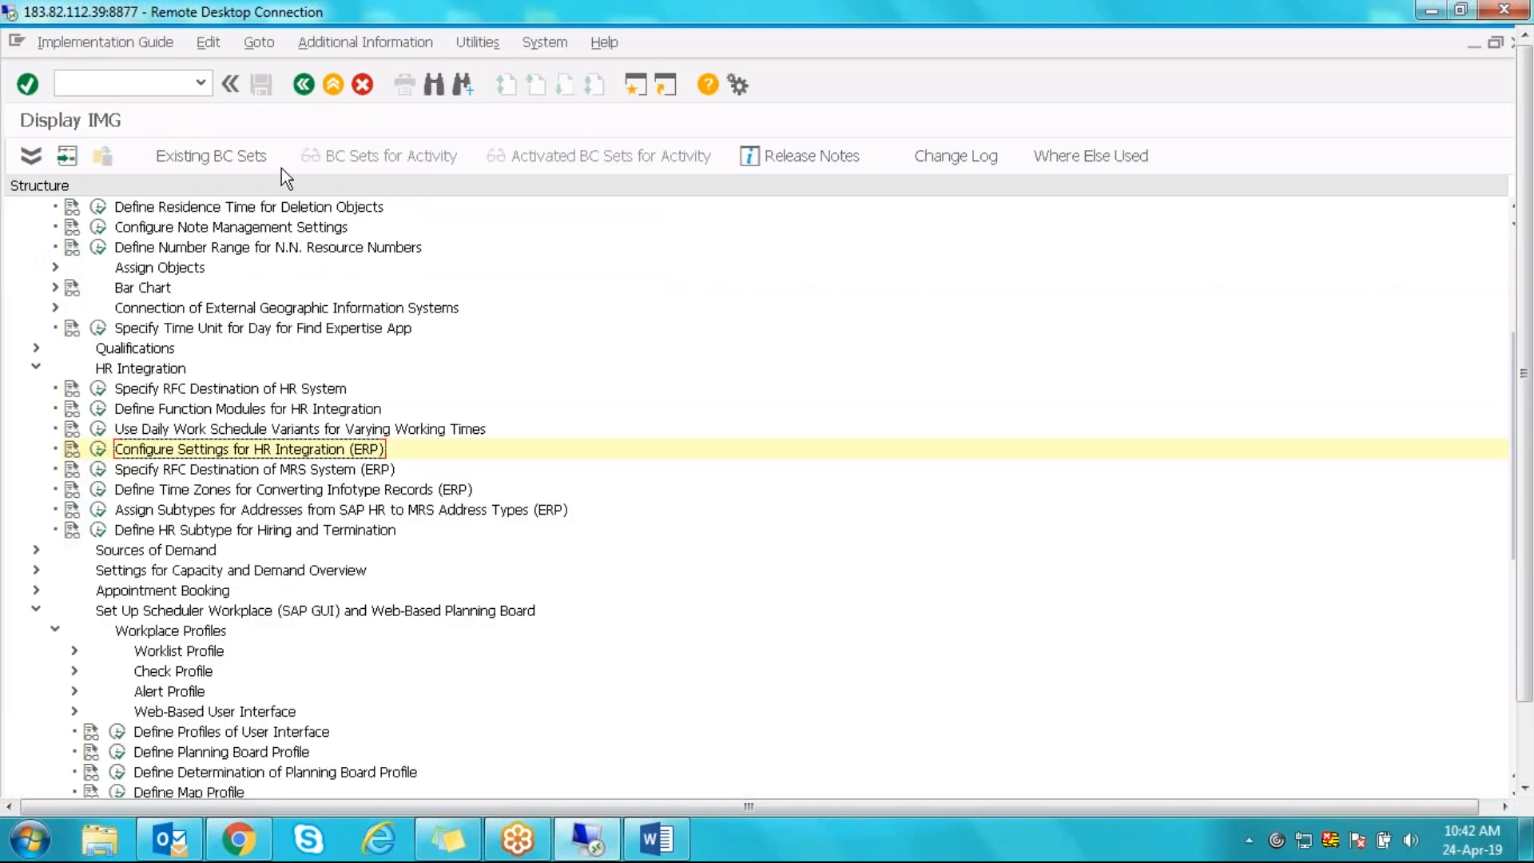
{"action": "left_click", "coordinate": [99, 449]}
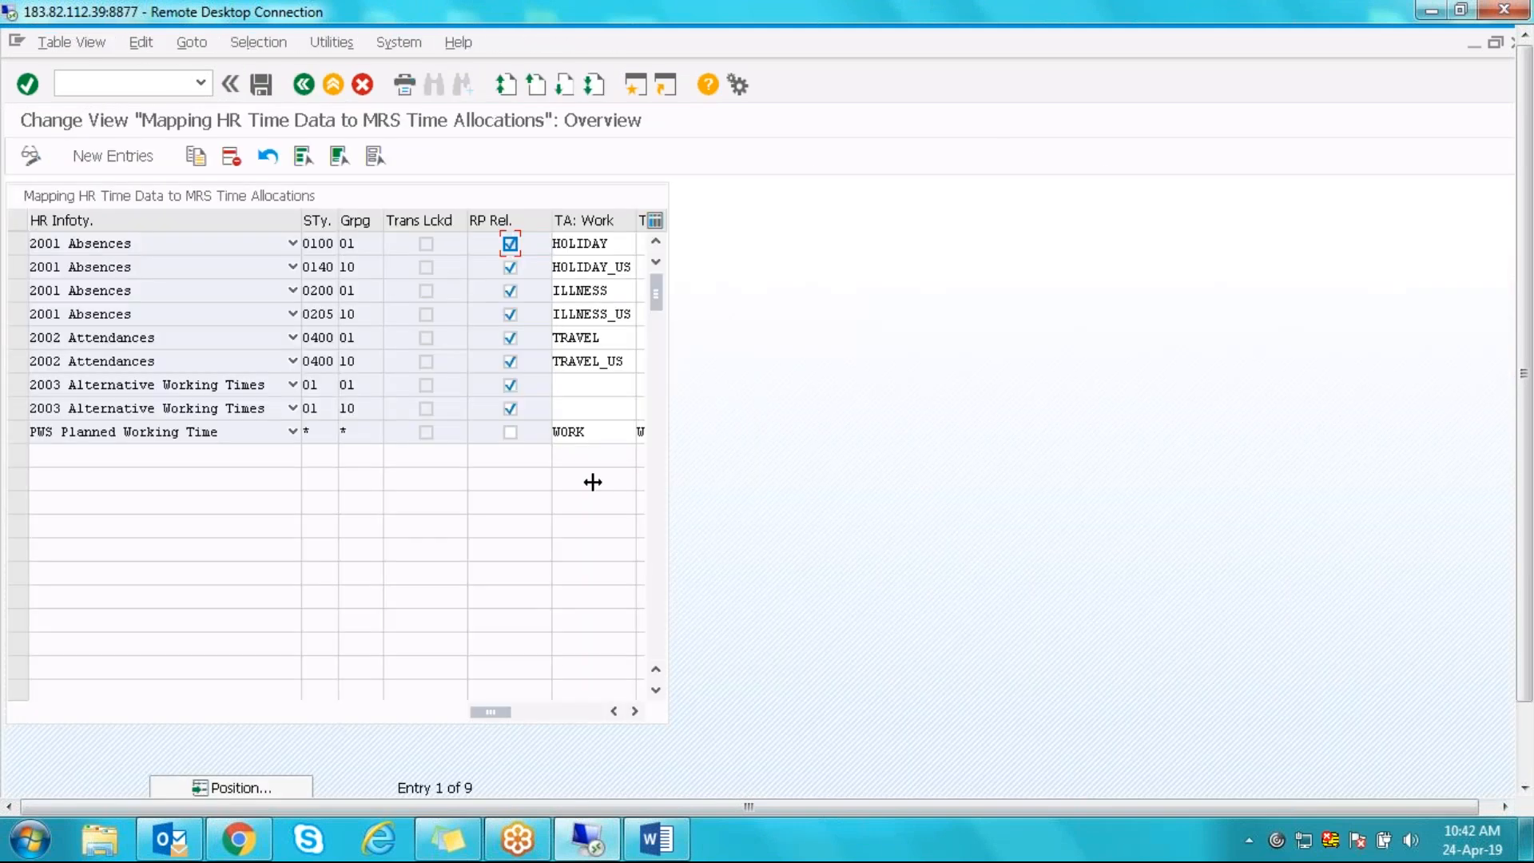
{"action": "left_click_drag", "start_coordinate": [627, 296], "coordinate": [504, 295]}
{"action": "left_click", "coordinate": [303, 84]}
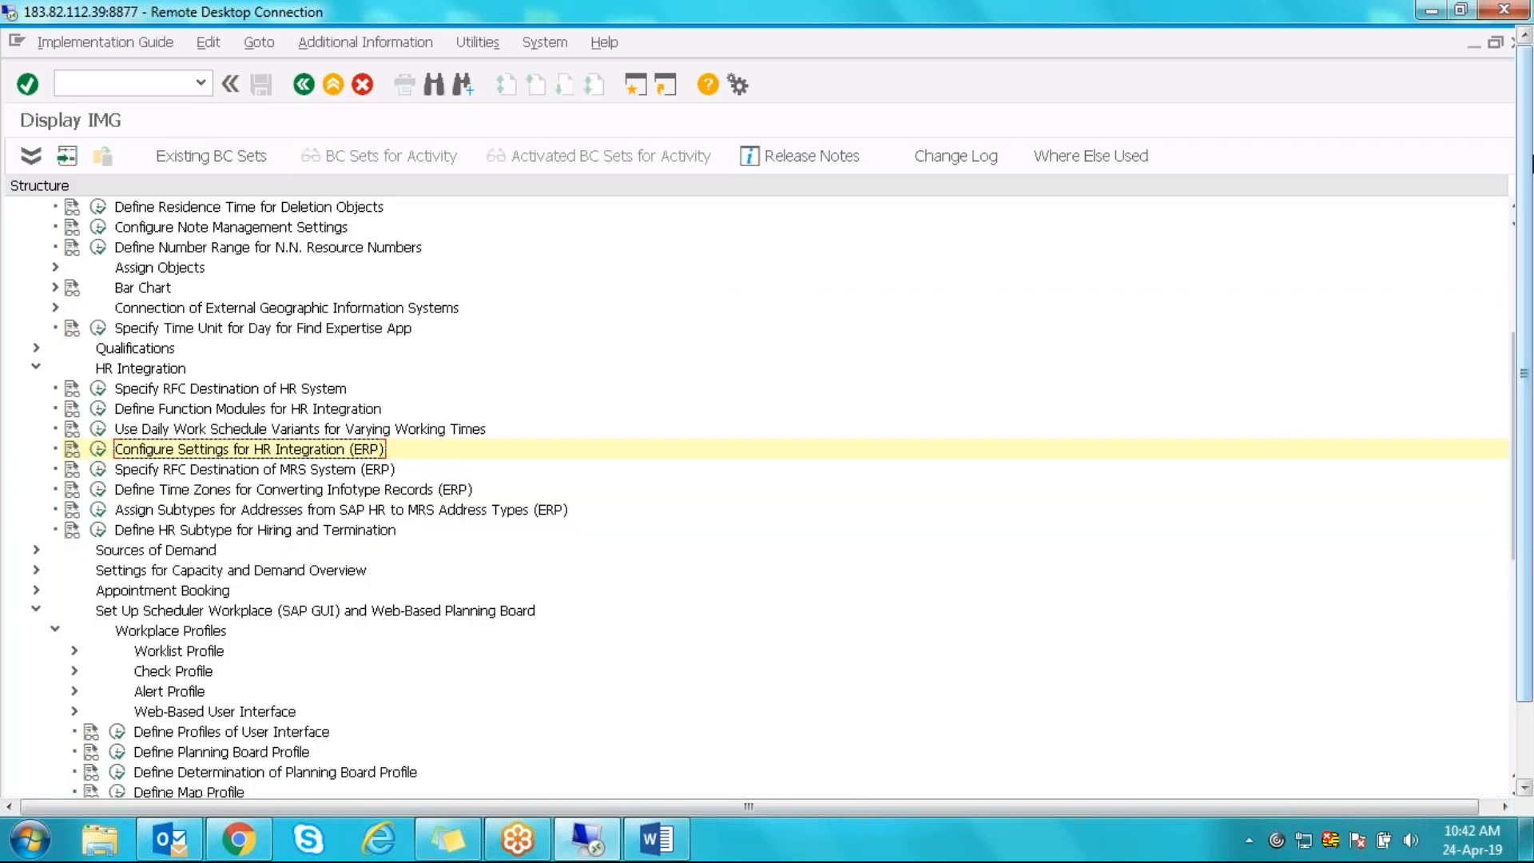
- Scroll the IMG tree to Basis (Time Allocations) and select Define Time Allocation Types
{"action": "left_click_drag", "start_coordinate": [1528, 164], "coordinate": [1530, 264]}
{"action": "left_click_drag", "start_coordinate": [1503, 326], "coordinate": [1493, 612]}
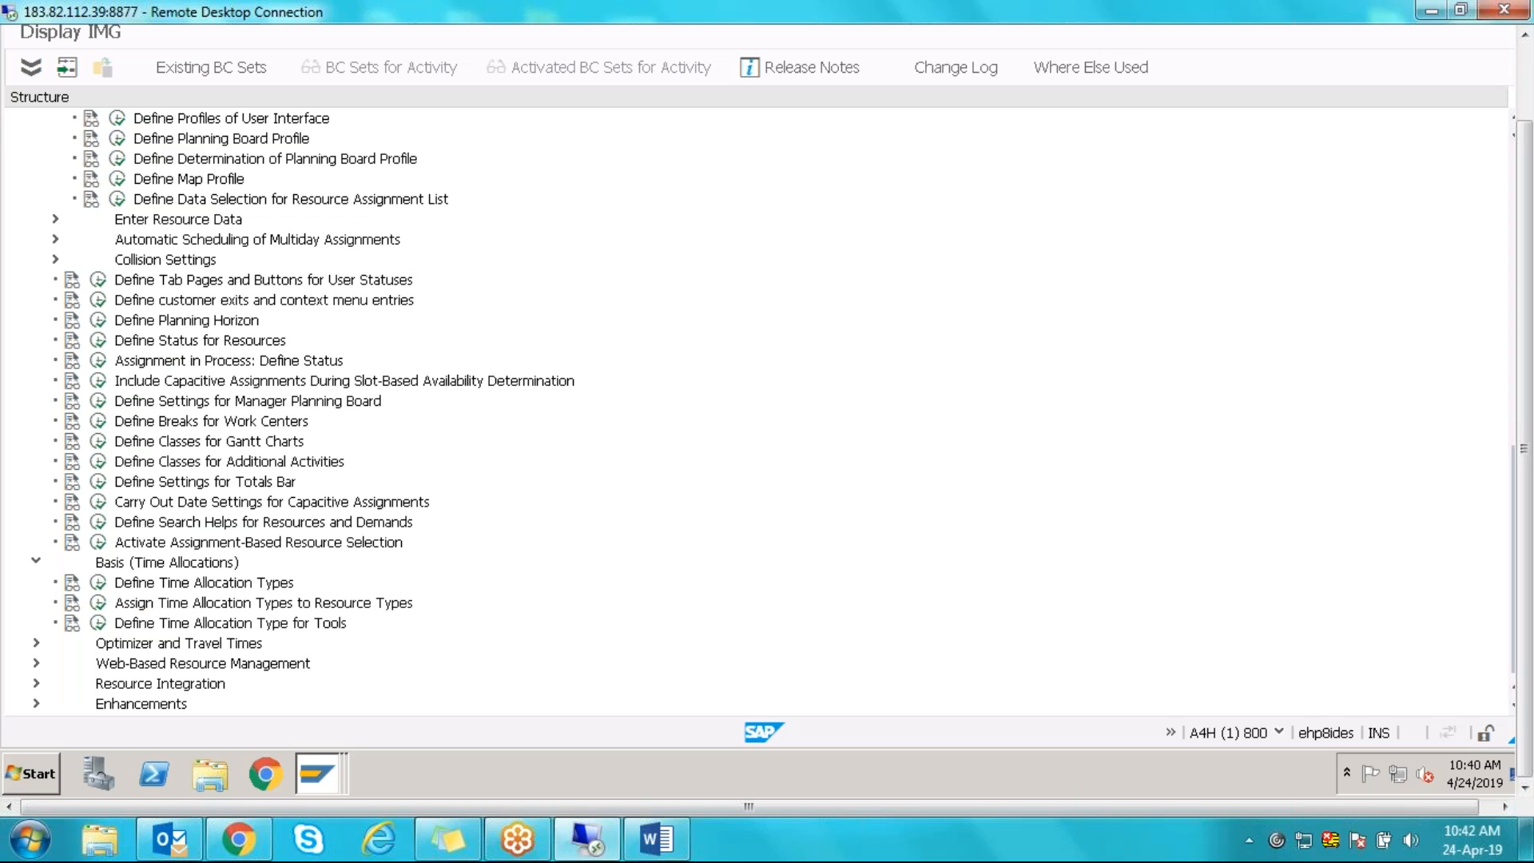
{"action": "left_click", "coordinate": [126, 564]}
{"action": "left_click", "coordinate": [98, 583]}
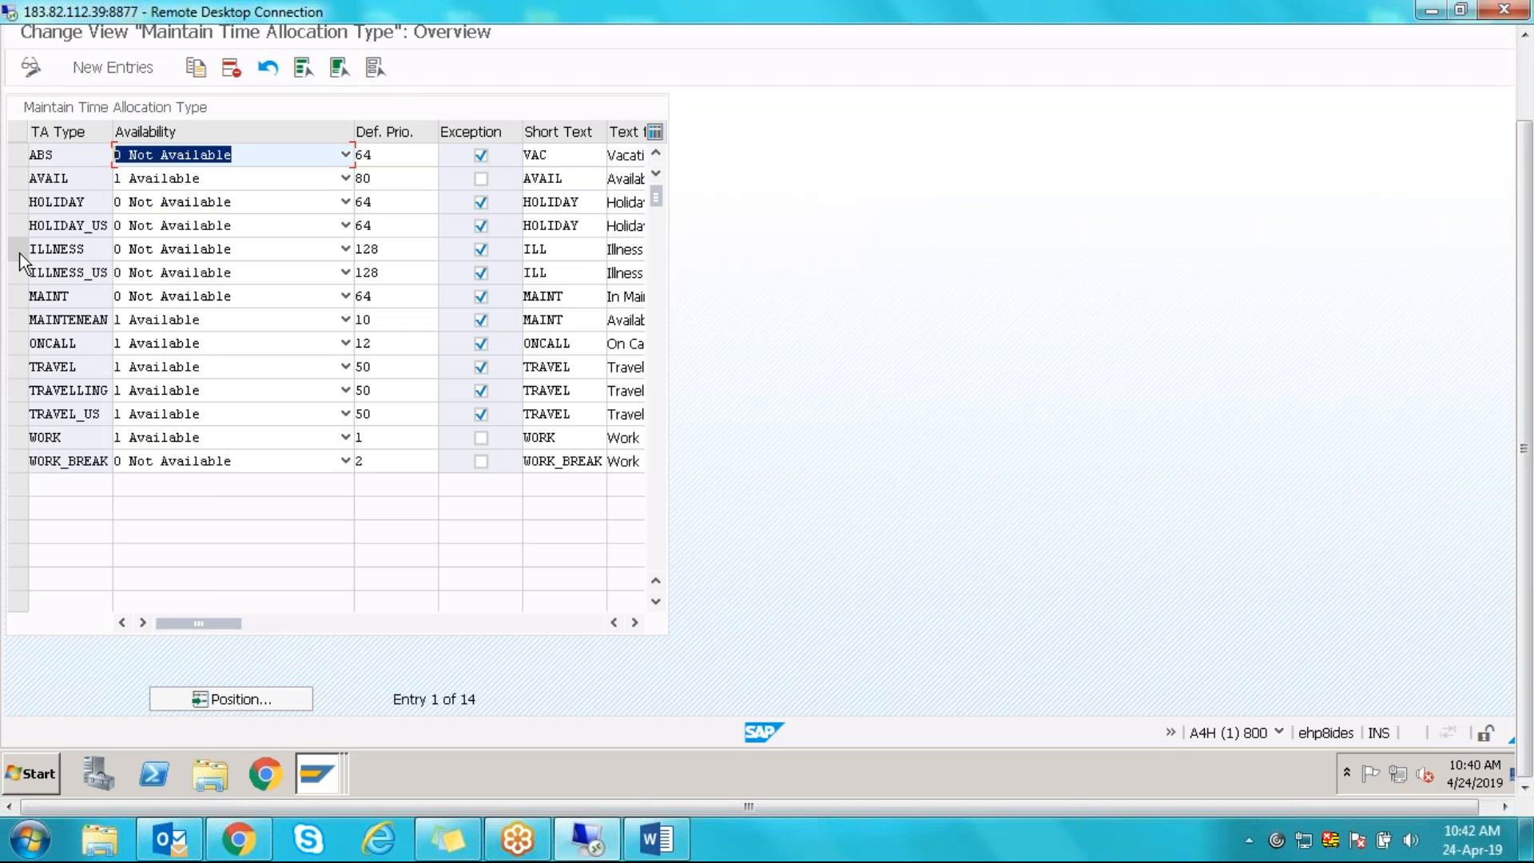
- Copy time allocation type ILLNESS as ILLNESS_IN
{"action": "left_click", "coordinate": [18, 250]}
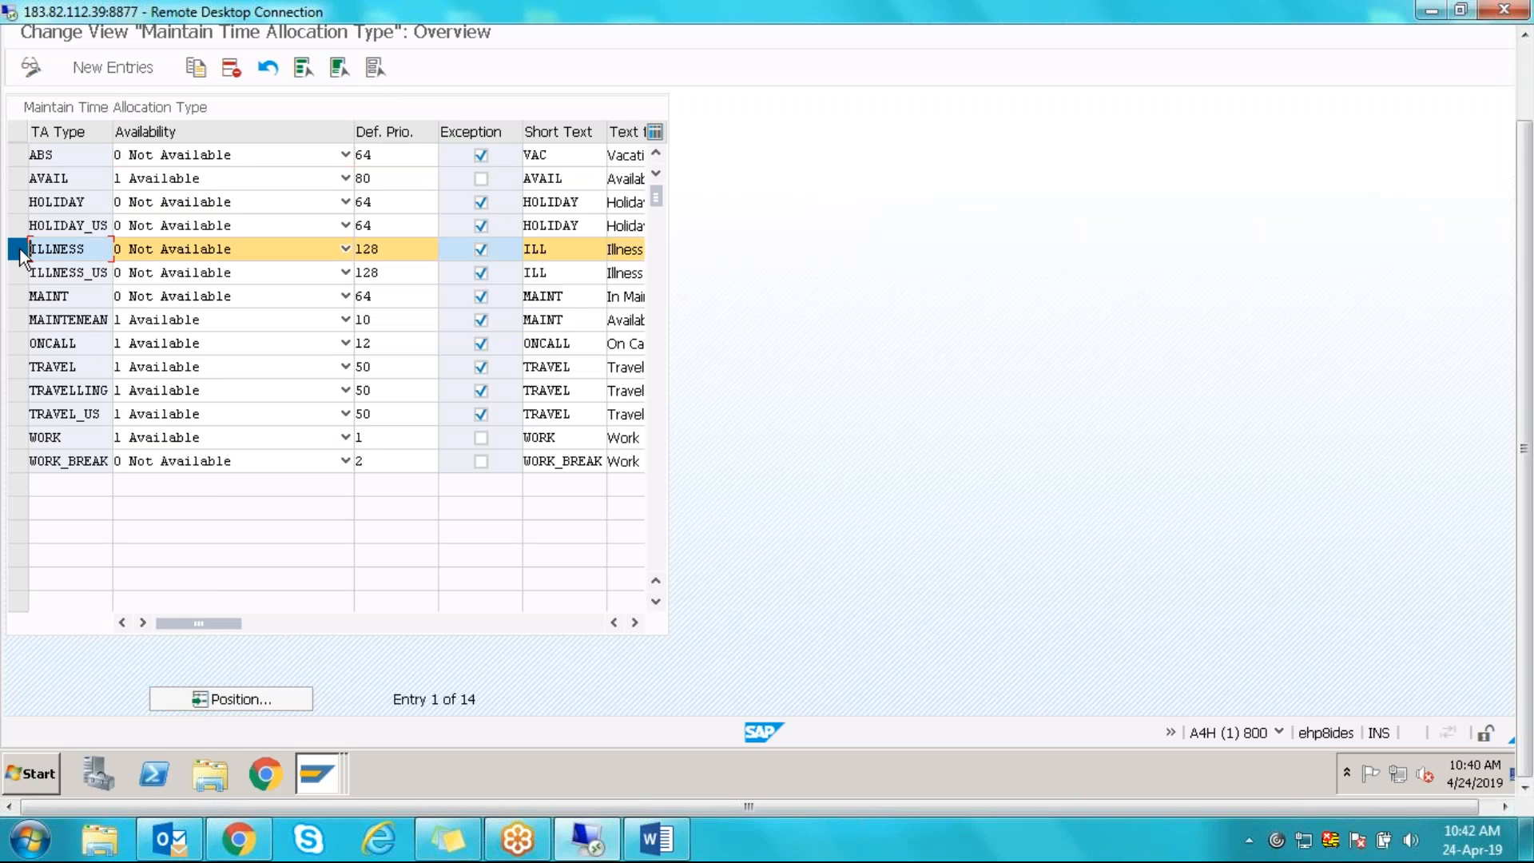
{"action": "left_click", "coordinate": [196, 68]}
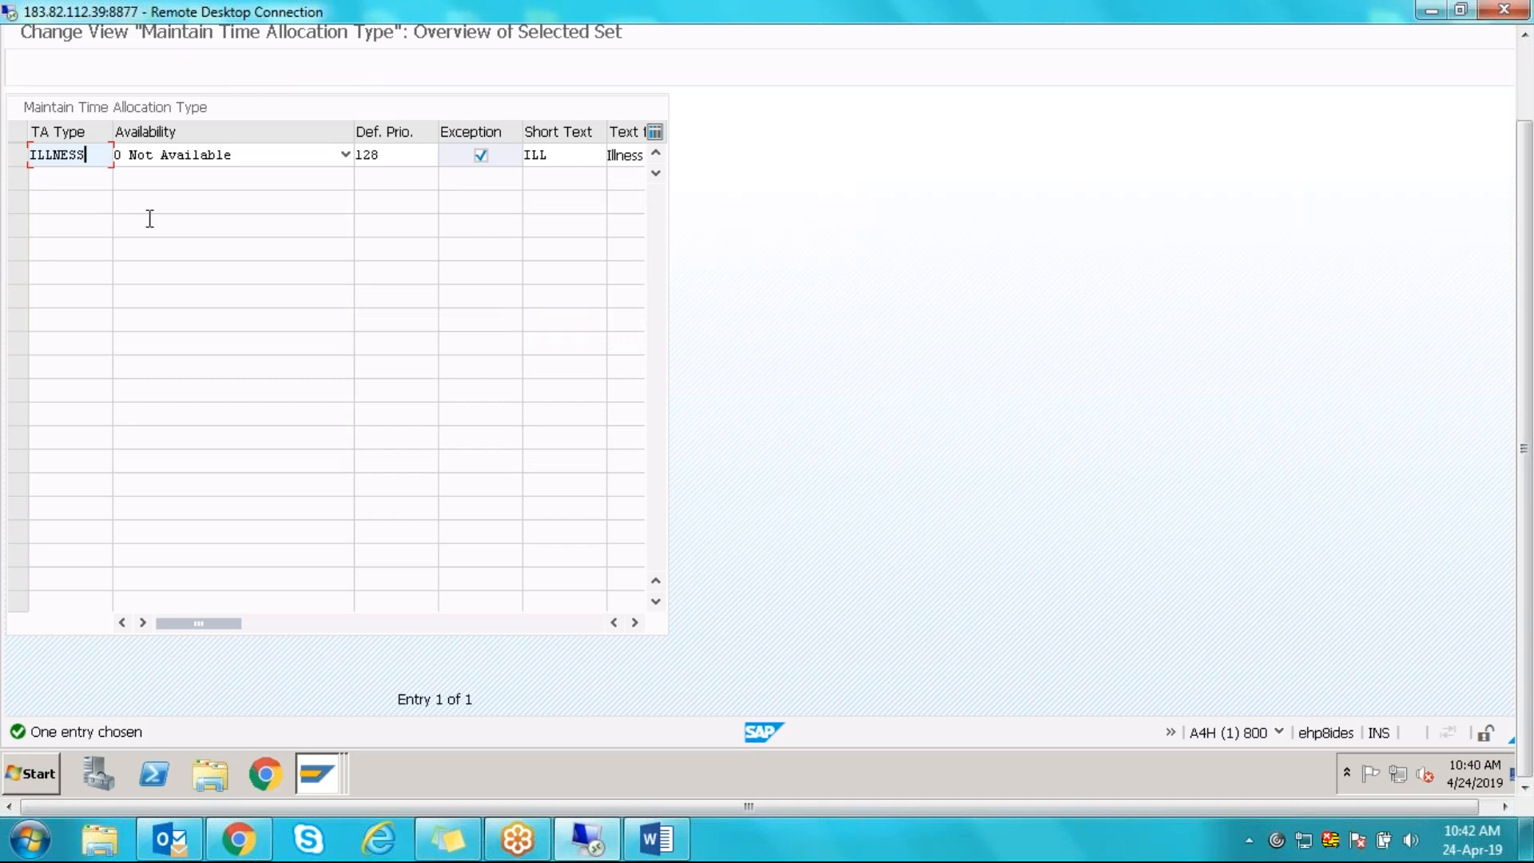
{"action": "type", "text": "_IM"}
{"action": "key", "text": "BackSpace"}
{"action": "type", "text": "N"}
{"action": "key", "text": "Return"}
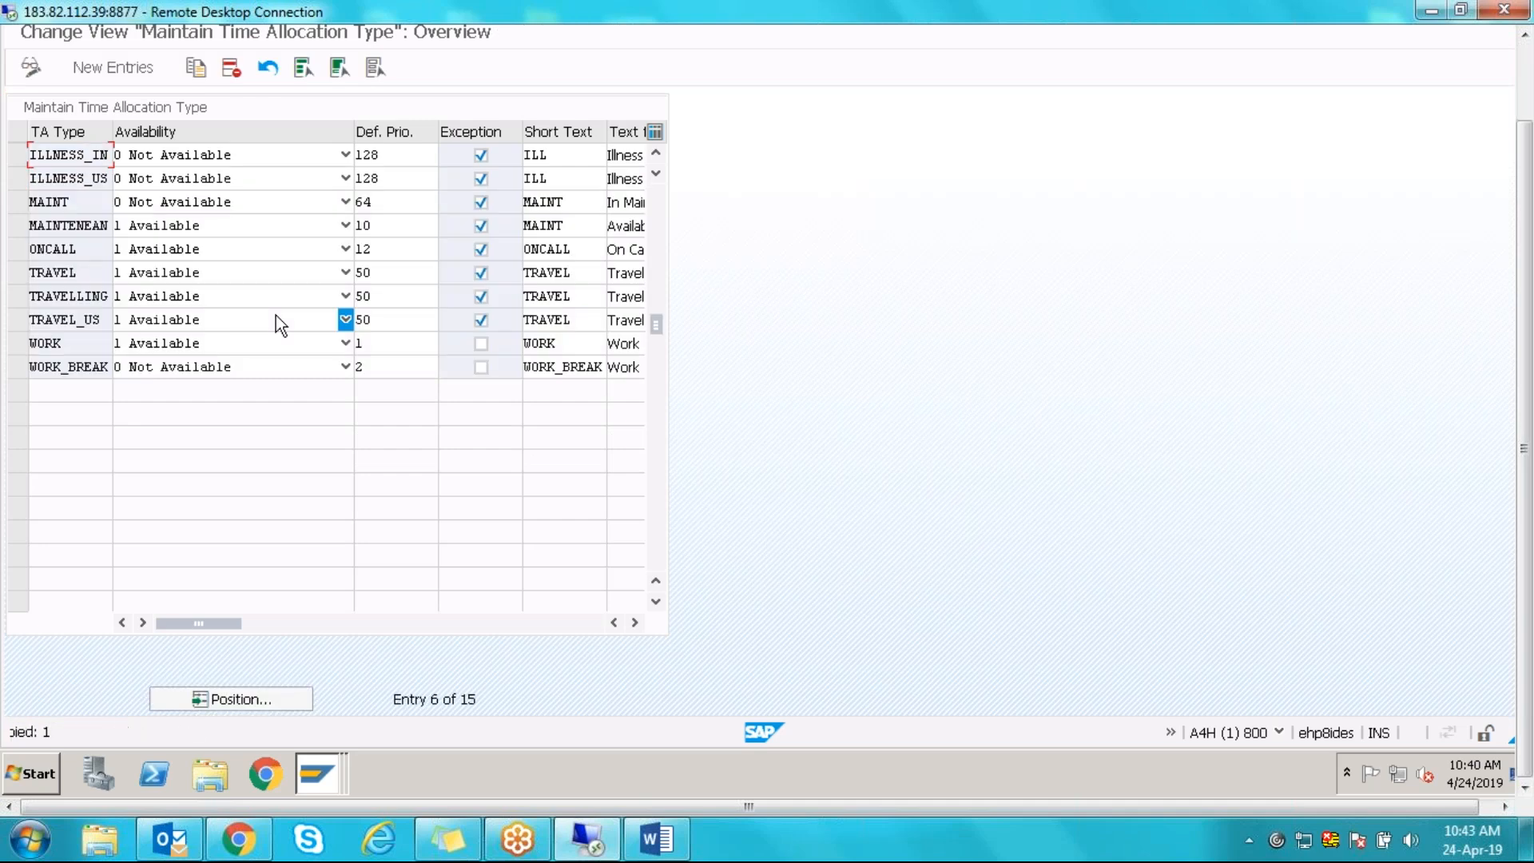
- Copy TRAVEL as TRAVEL_IN and scroll back to the TRAVEL and ILLNESS rows
{"action": "left_click", "coordinate": [20, 276]}
{"action": "left_click", "coordinate": [195, 68]}
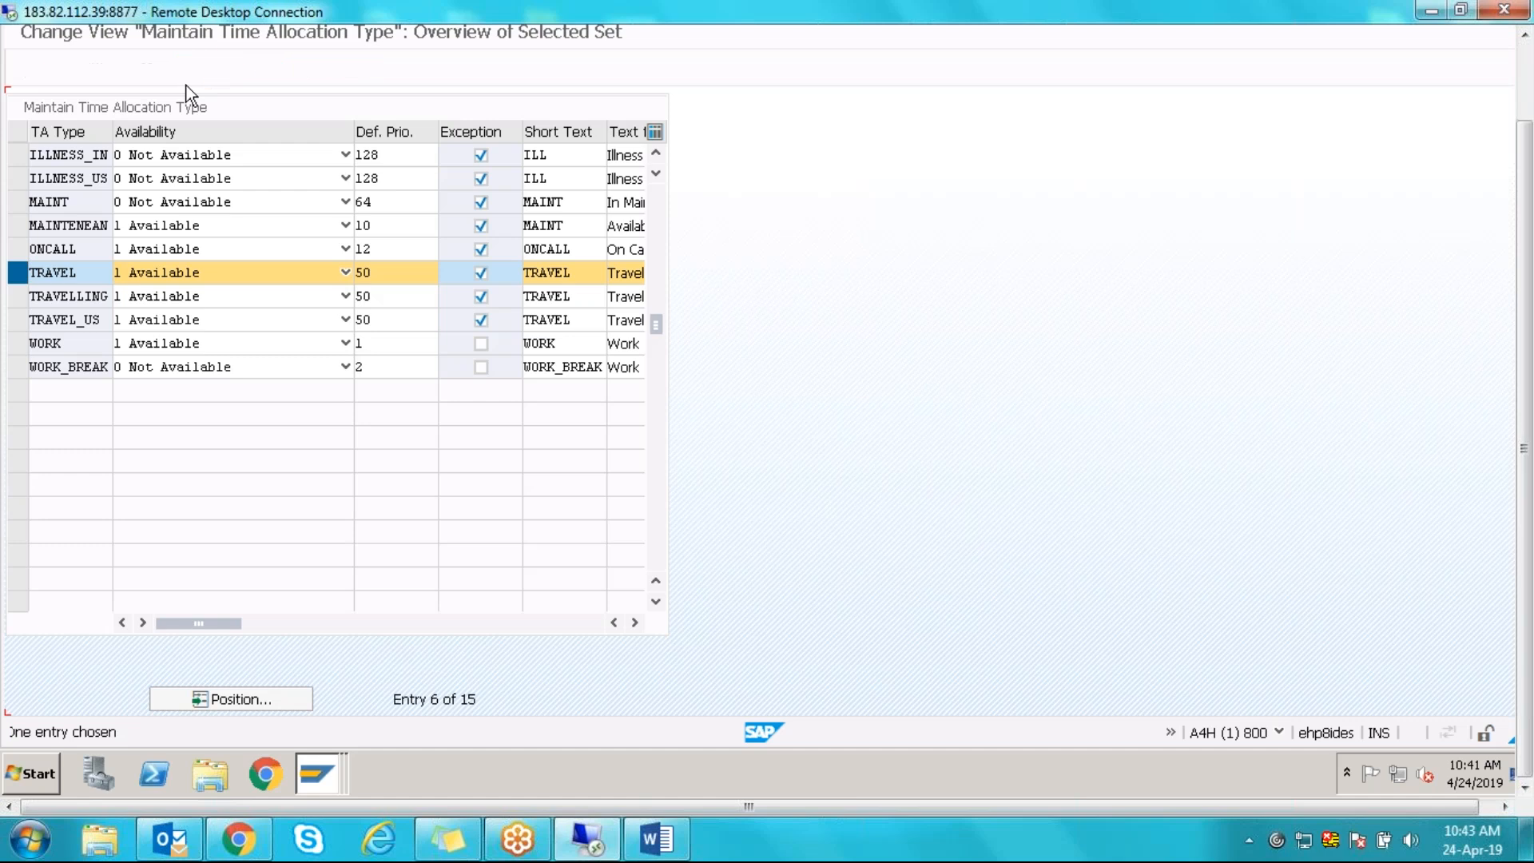
{"action": "left_click", "coordinate": [97, 155]}
{"action": "type", "text": "_IN"}
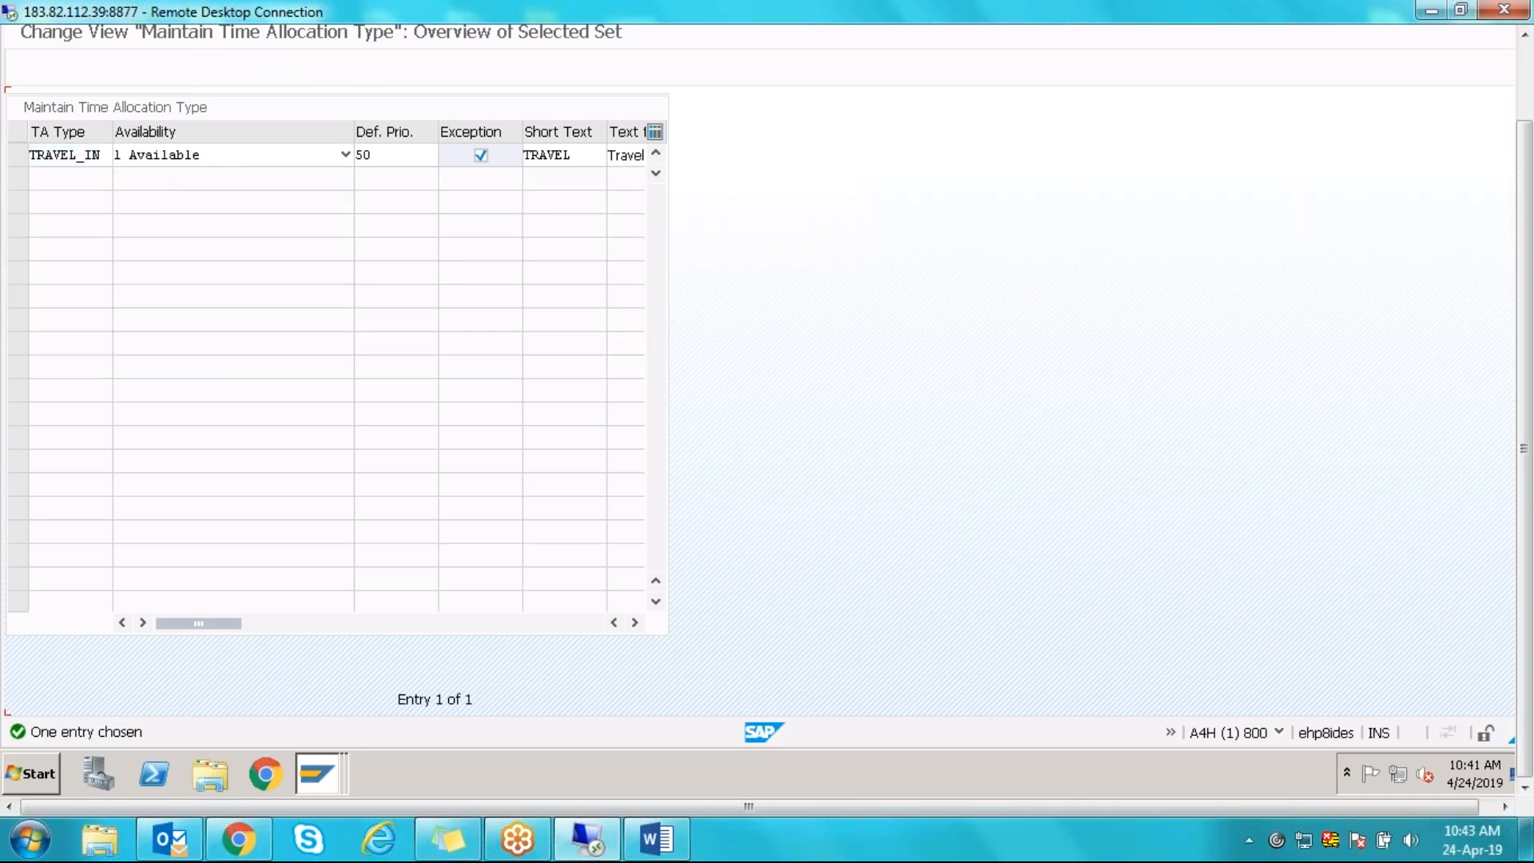
{"action": "key", "text": "Return"}
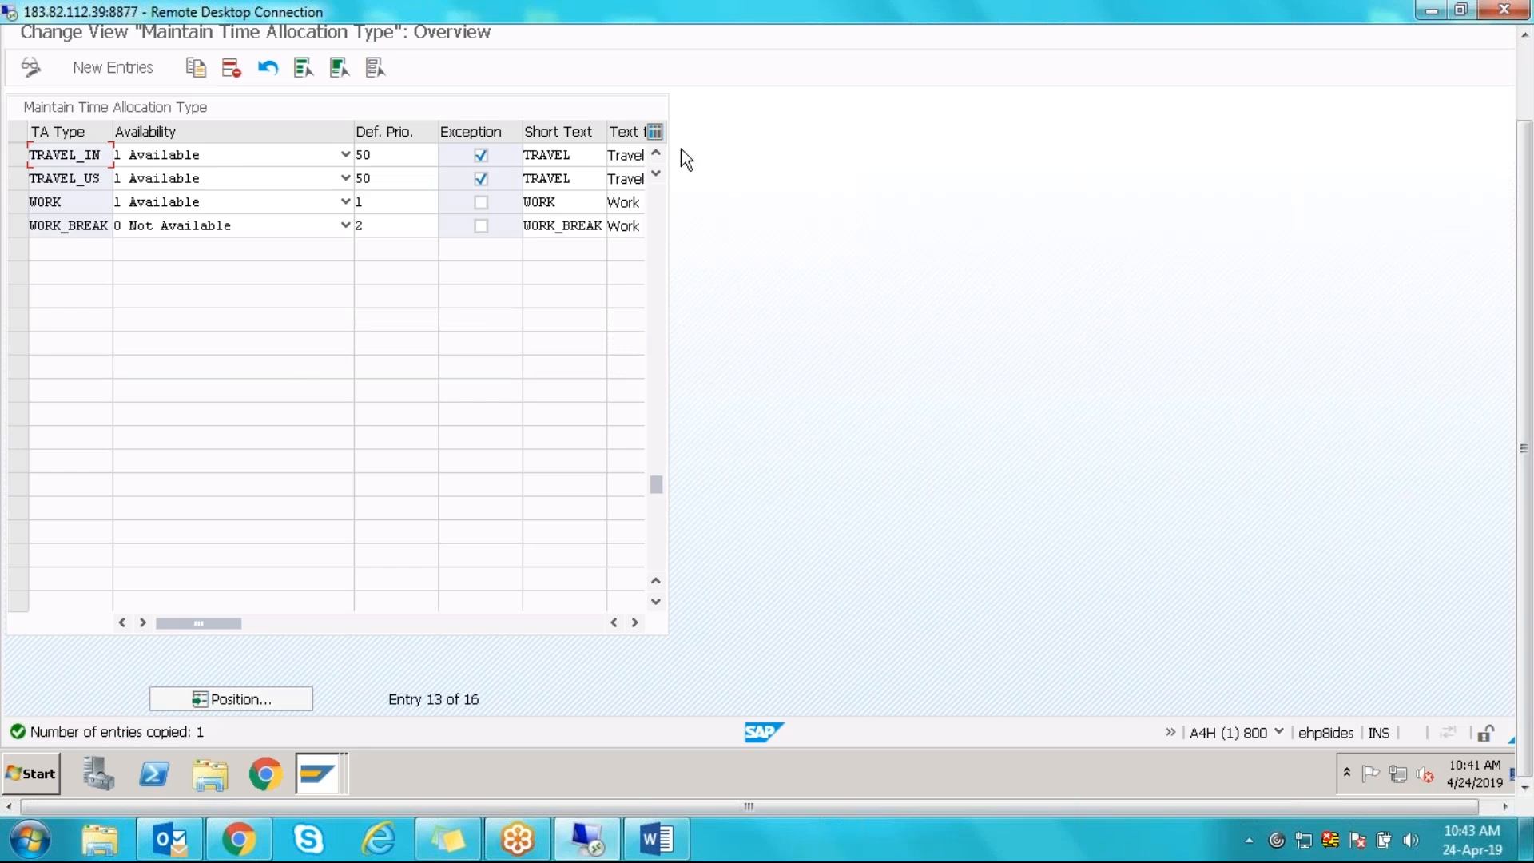
{"action": "left_click", "coordinate": [657, 152]}
{"action": "left_click", "coordinate": [656, 152]}
{"action": "left_click", "coordinate": [657, 151]}
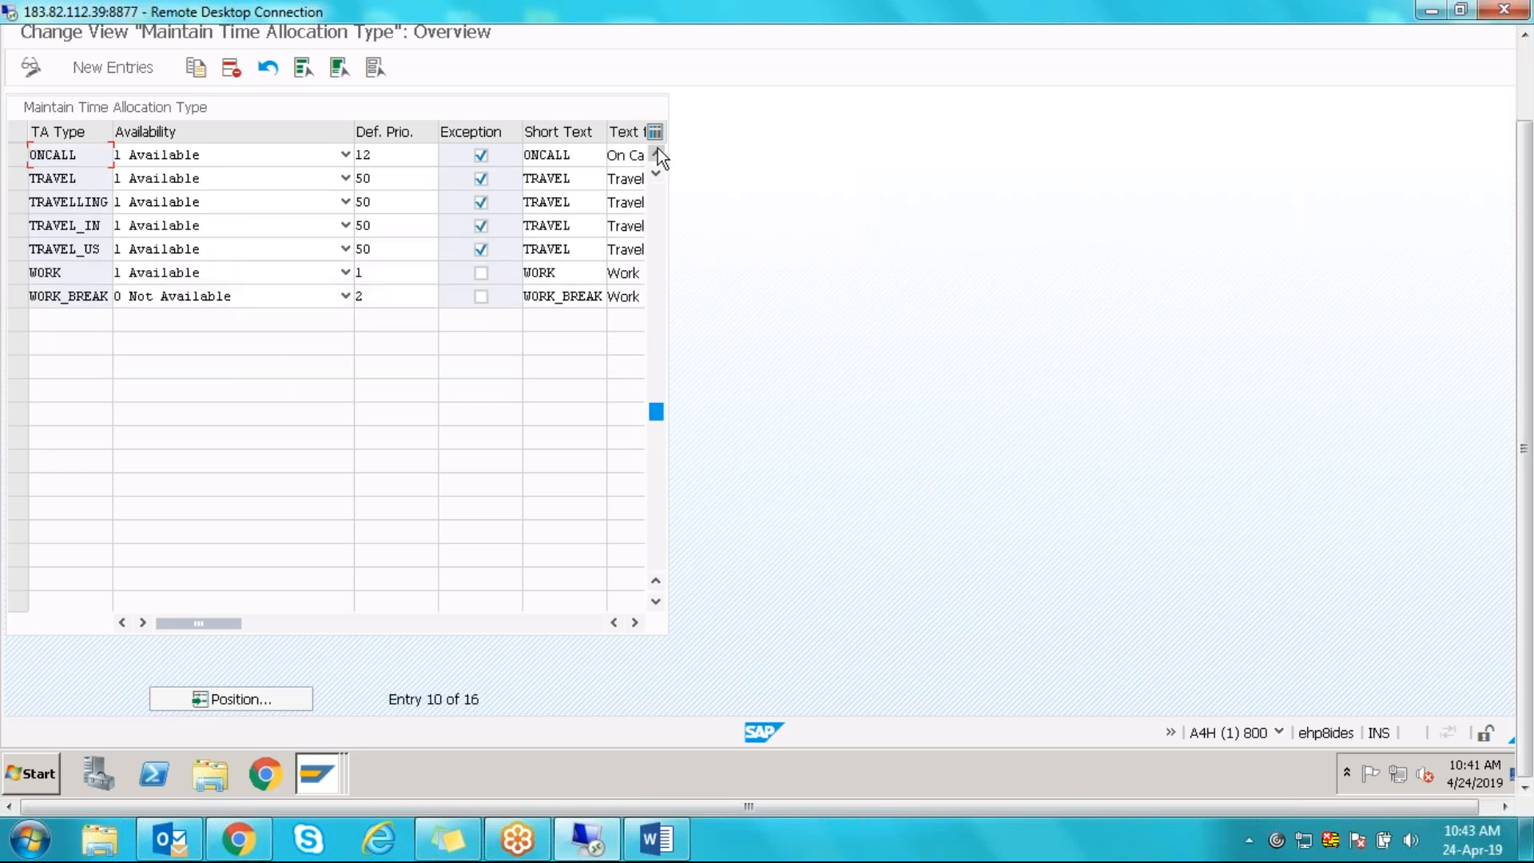
{"action": "left_click", "coordinate": [657, 152]}
{"action": "left_click", "coordinate": [657, 152]}
{"action": "left_click", "coordinate": [657, 152]}
{"action": "left_click", "coordinate": [657, 152]}
{"action": "left_click", "coordinate": [657, 152]}
{"action": "left_click", "coordinate": [657, 152]}
{"action": "left_click", "coordinate": [657, 152]}
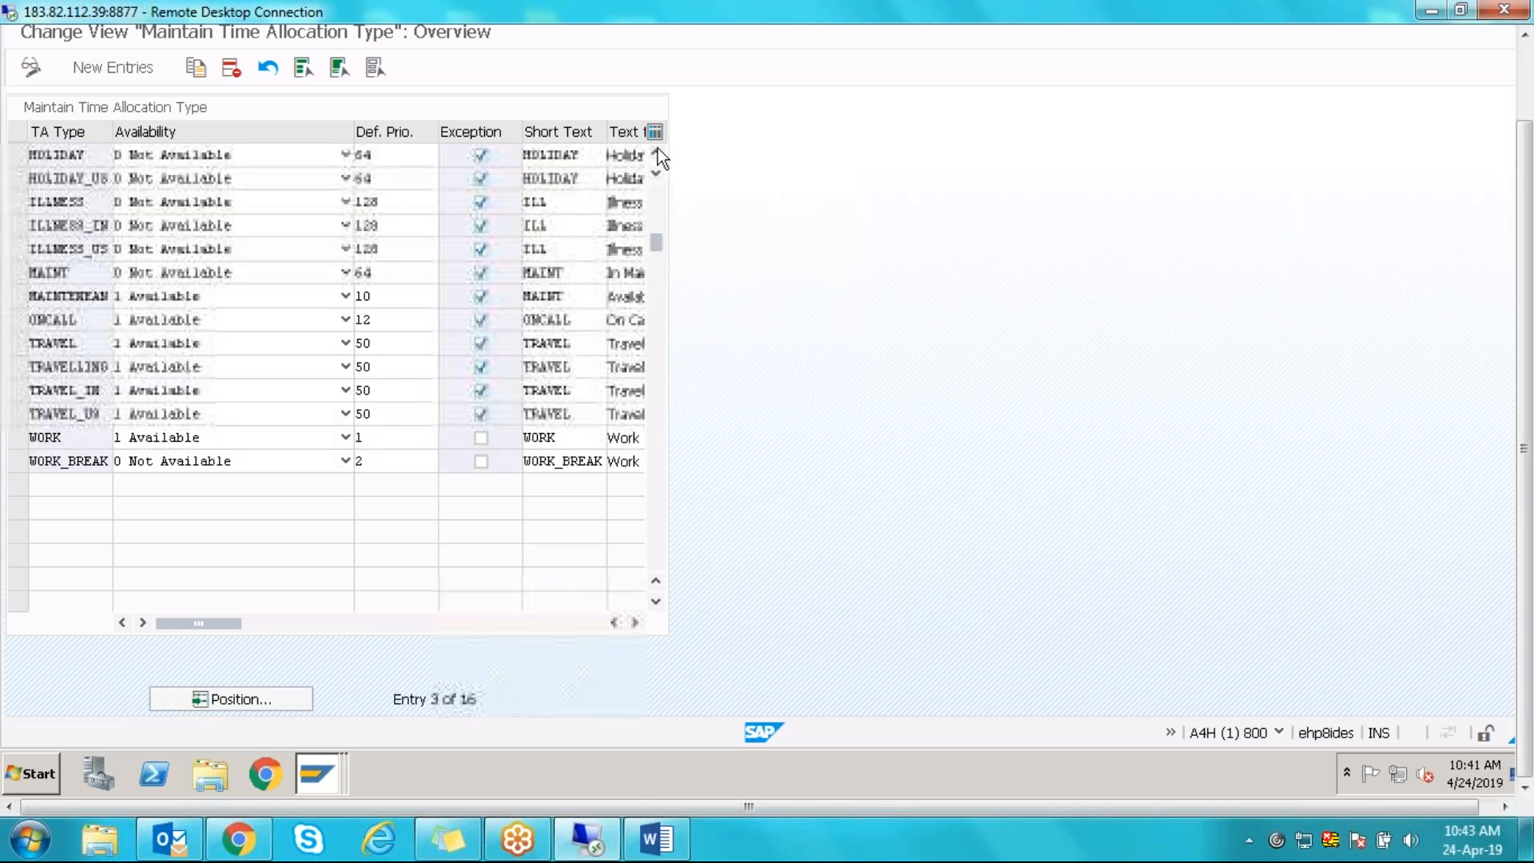
{"action": "left_click", "coordinate": [657, 152]}
{"action": "left_click", "coordinate": [657, 151]}
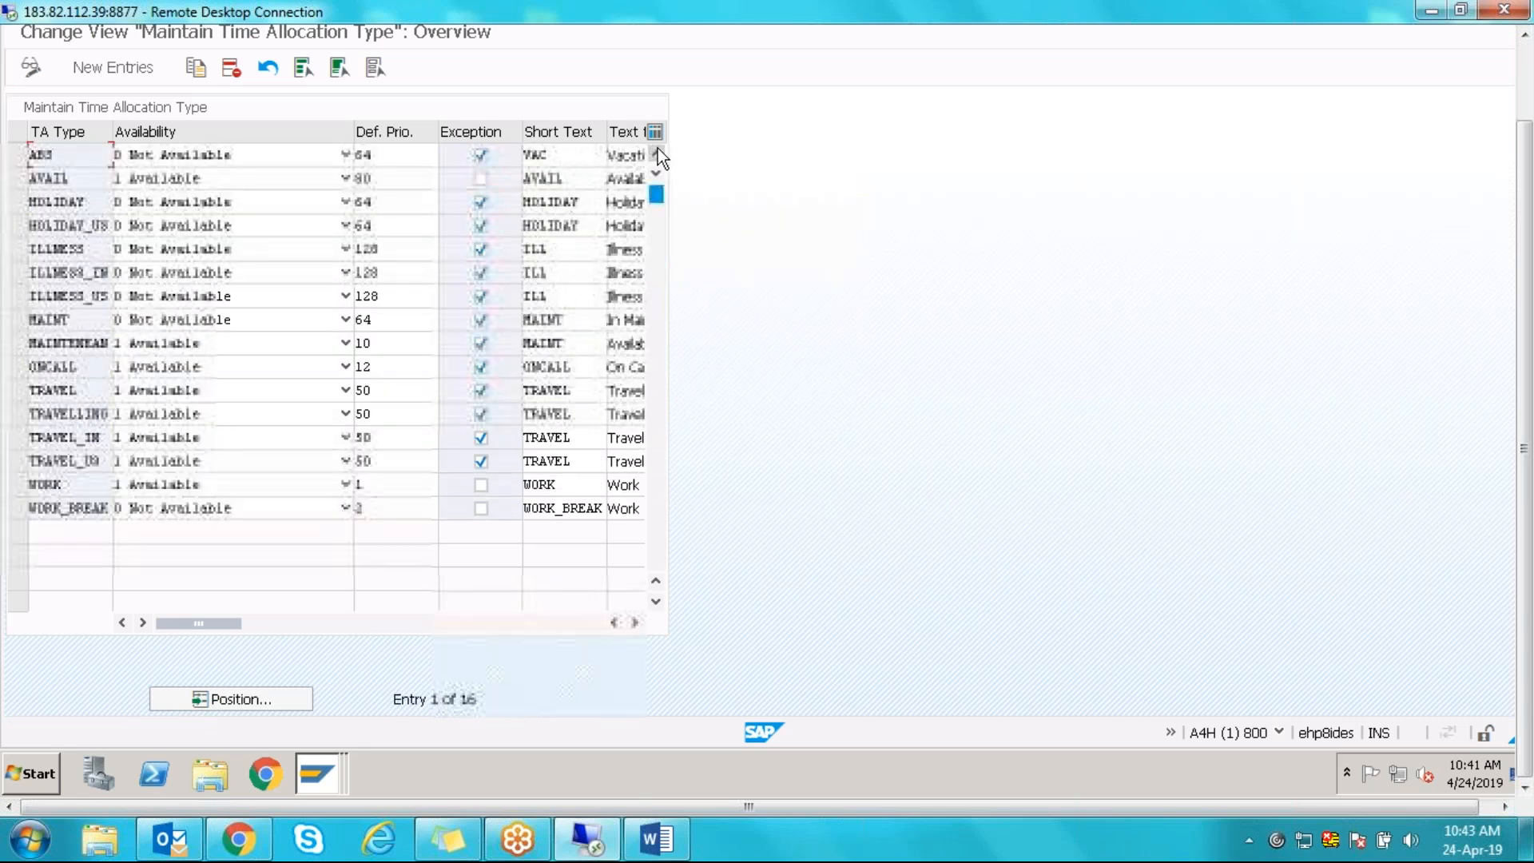
- Copy time allocation type HOLIDAY as HOLIDAY_IN
{"action": "left_click", "coordinate": [23, 207]}
{"action": "left_click", "coordinate": [195, 67]}
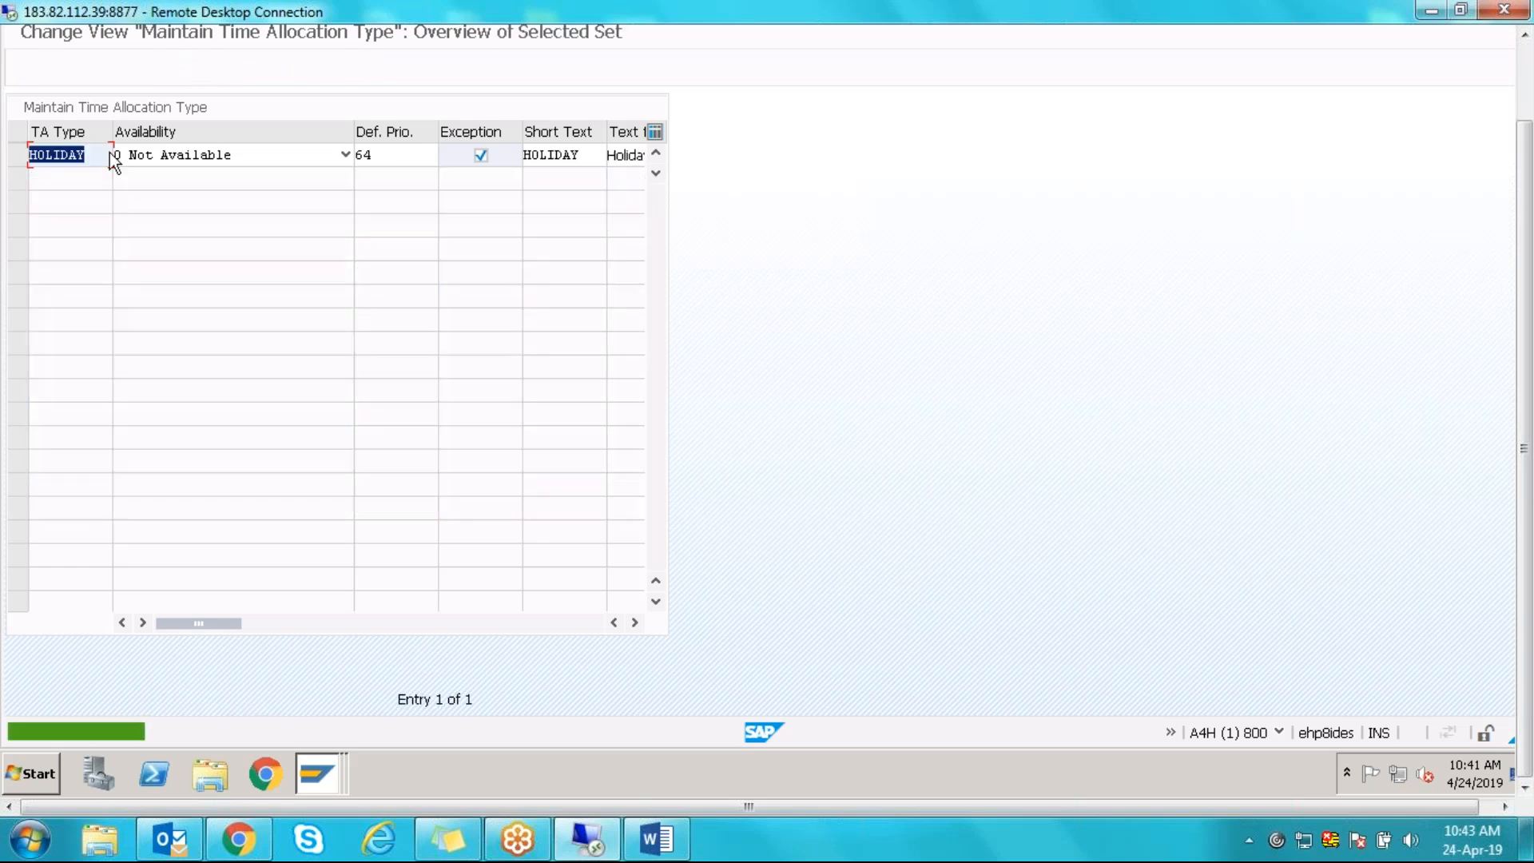
{"action": "left_click", "coordinate": [101, 155]}
{"action": "type", "text": "_"}
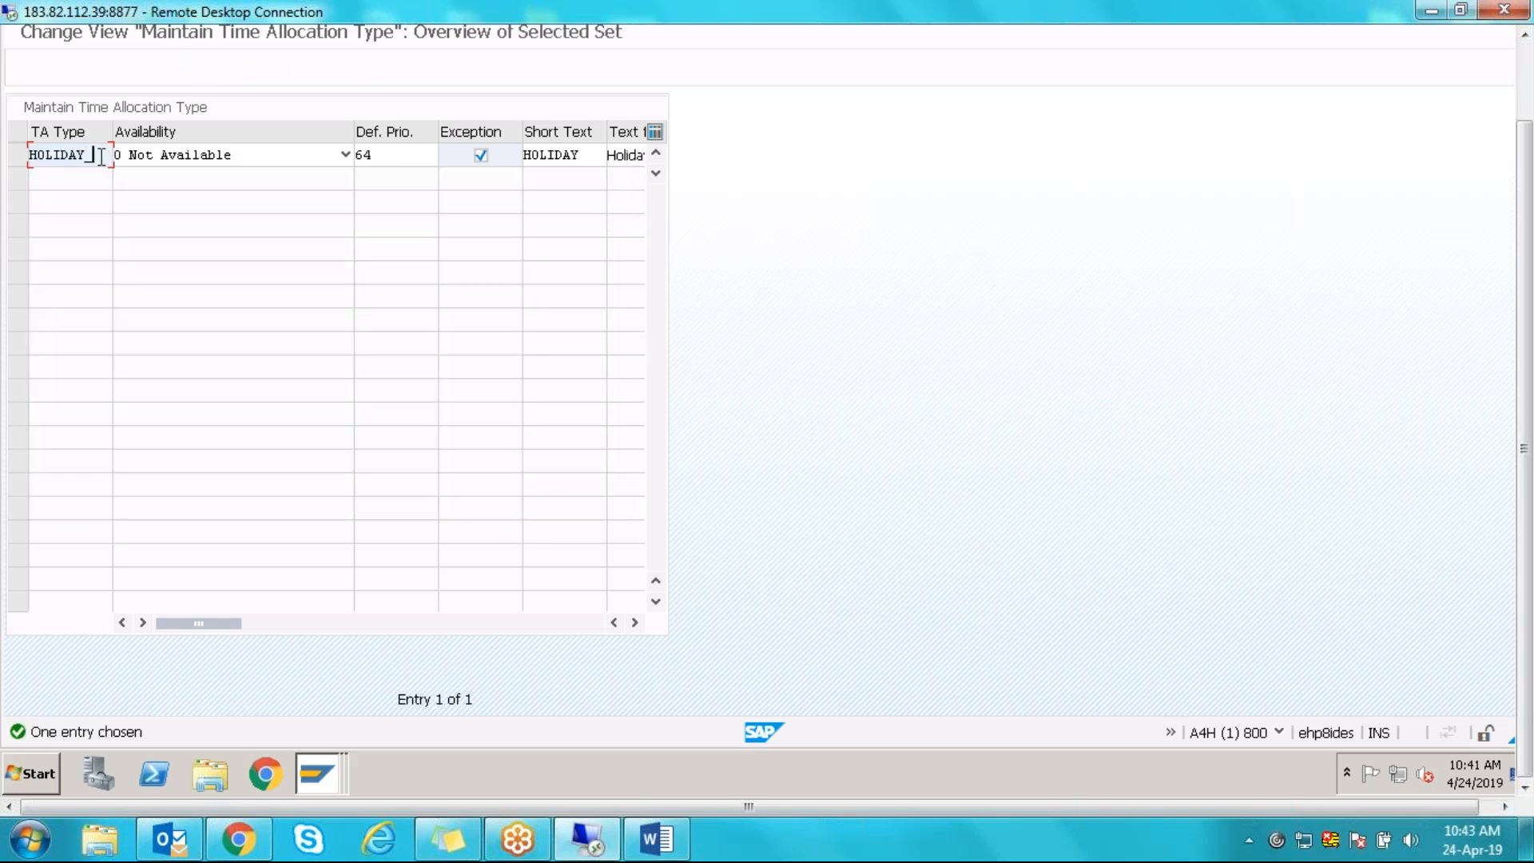
{"action": "type", "text": "IN"}
{"action": "key", "text": "Return"}
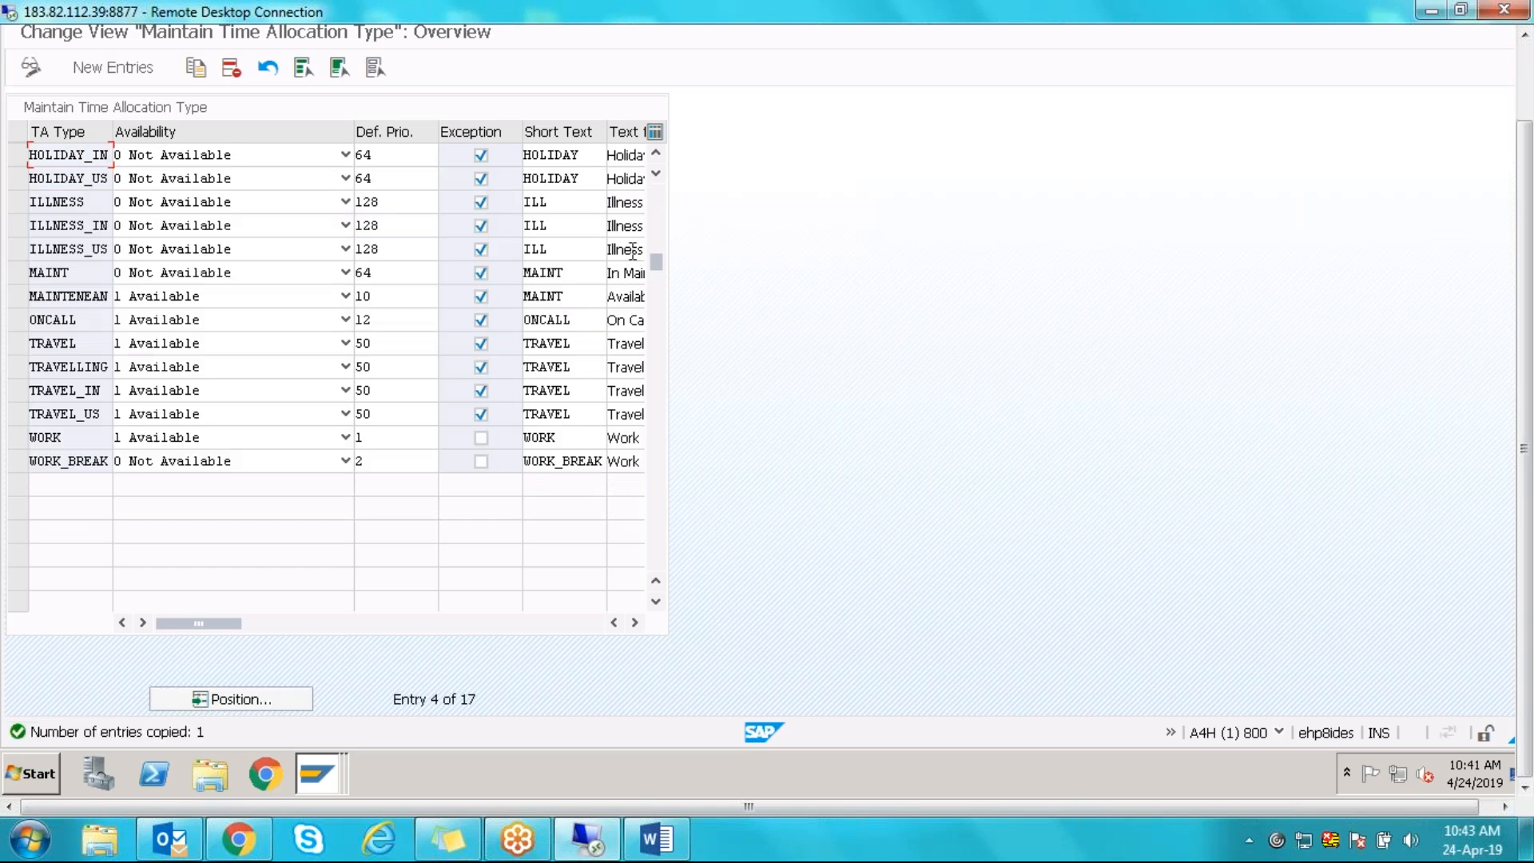
- Copy ABS as ABSENT_IN, then review the new HOLIDAY_IN and TRAVEL_IN entries
{"action": "scroll", "coordinate": [673, 175], "scroll_direction": "up", "scroll_amount": 1}
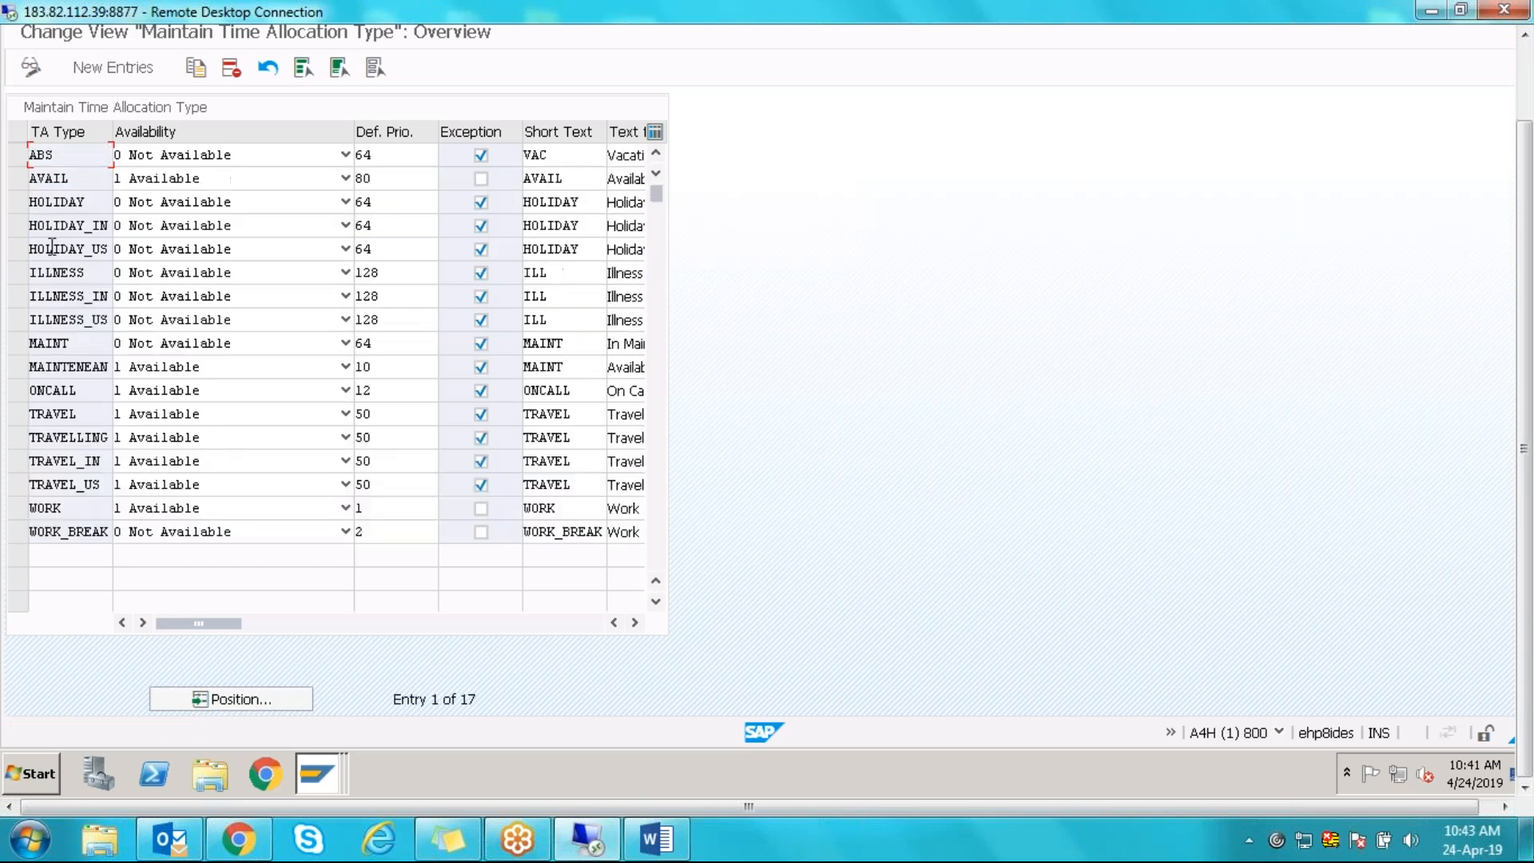
{"action": "left_click", "coordinate": [17, 159]}
{"action": "left_click", "coordinate": [196, 67]}
{"action": "left_click", "coordinate": [68, 154]}
{"action": "type", "text": "ENT"}
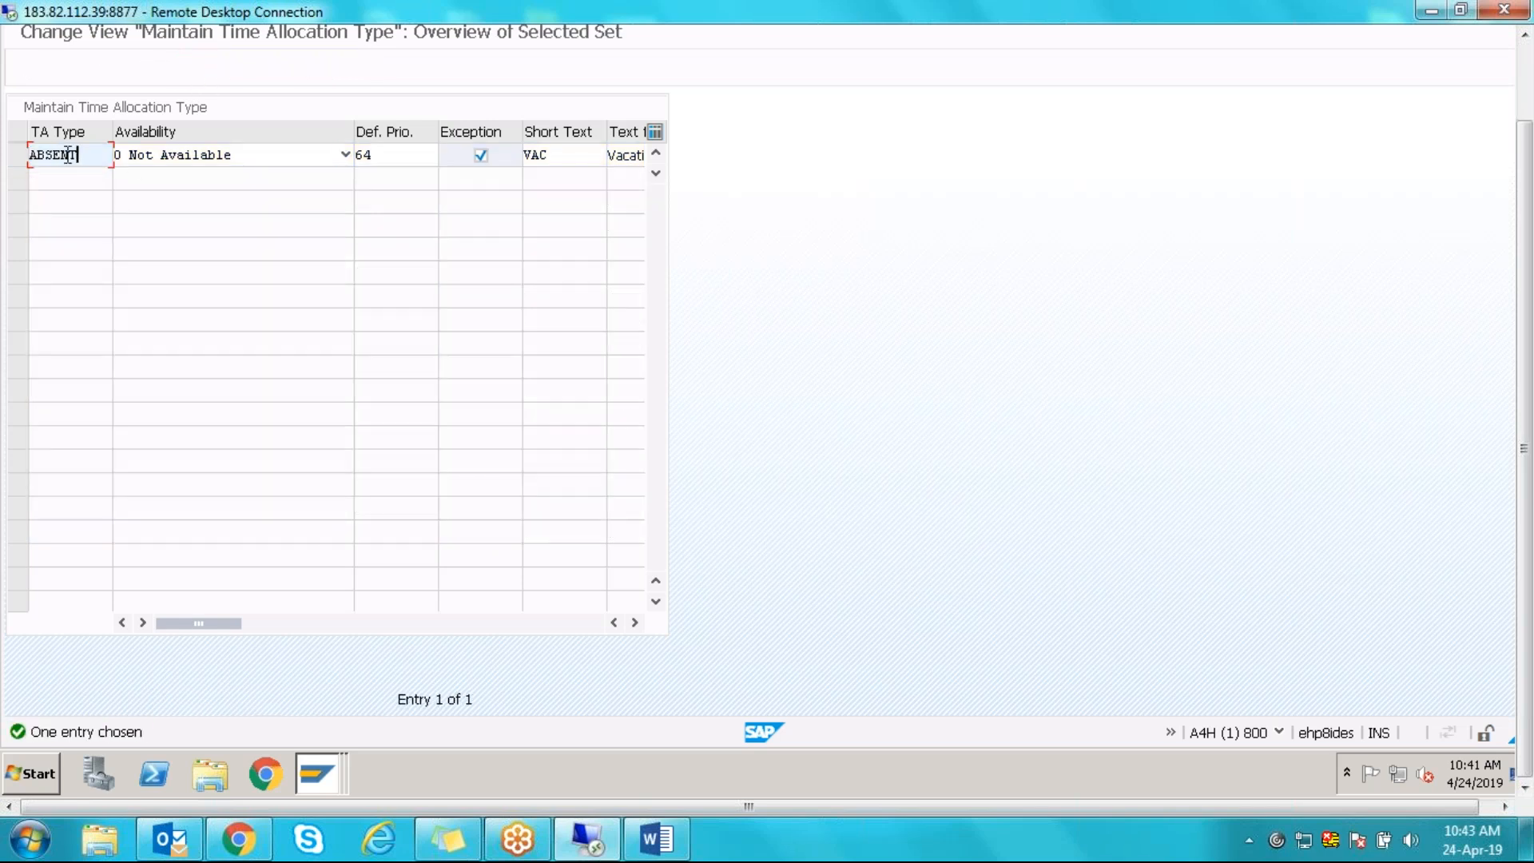
{"action": "type", "text": "_IN"}
{"action": "key", "text": "Return"}
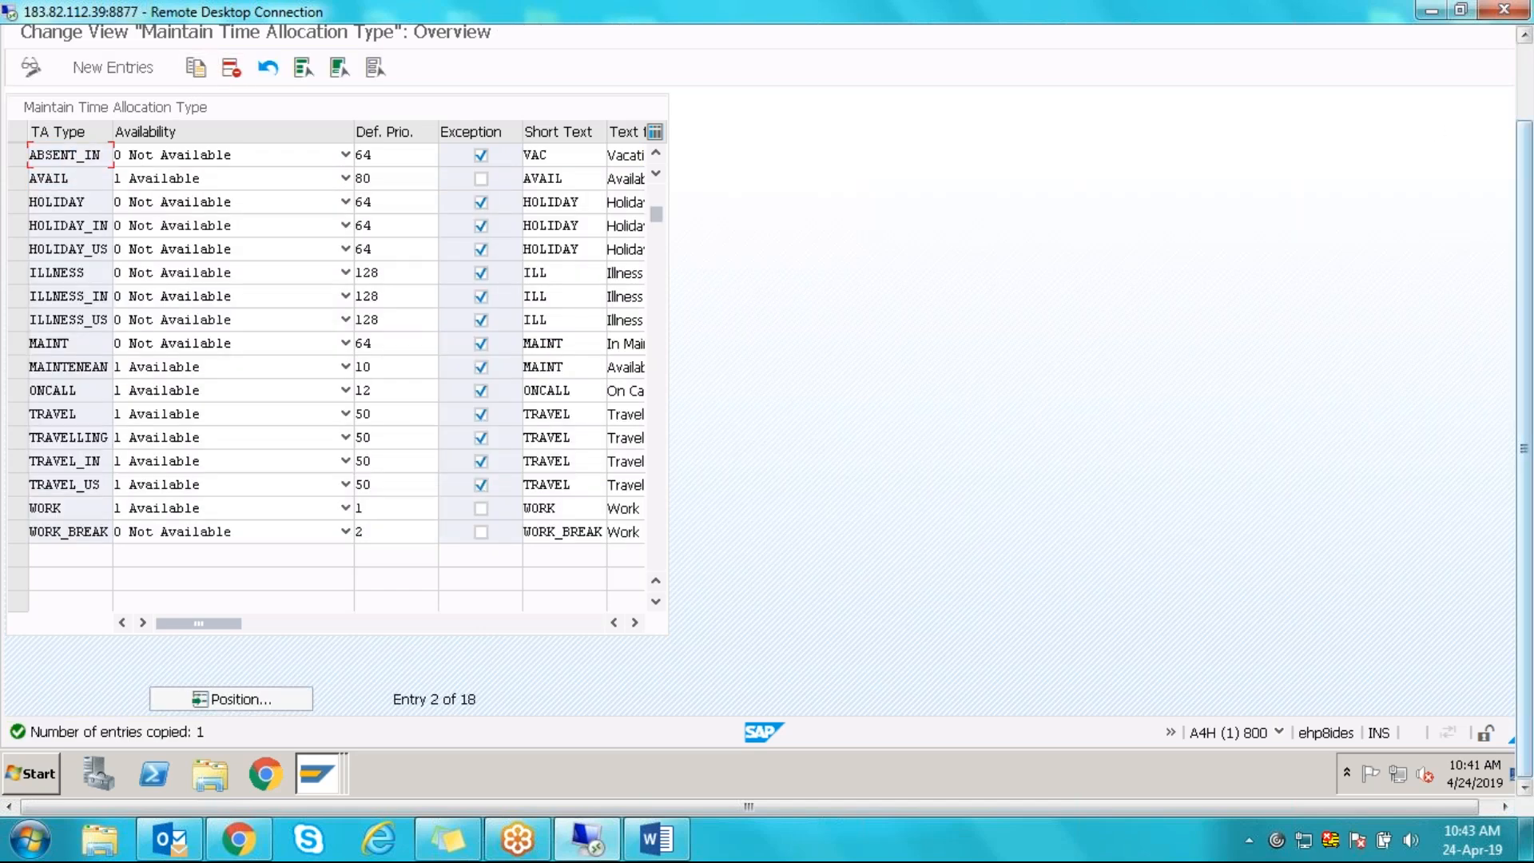
{"action": "scroll", "coordinate": [1524, 209], "scroll_direction": "up", "scroll_amount": 2}
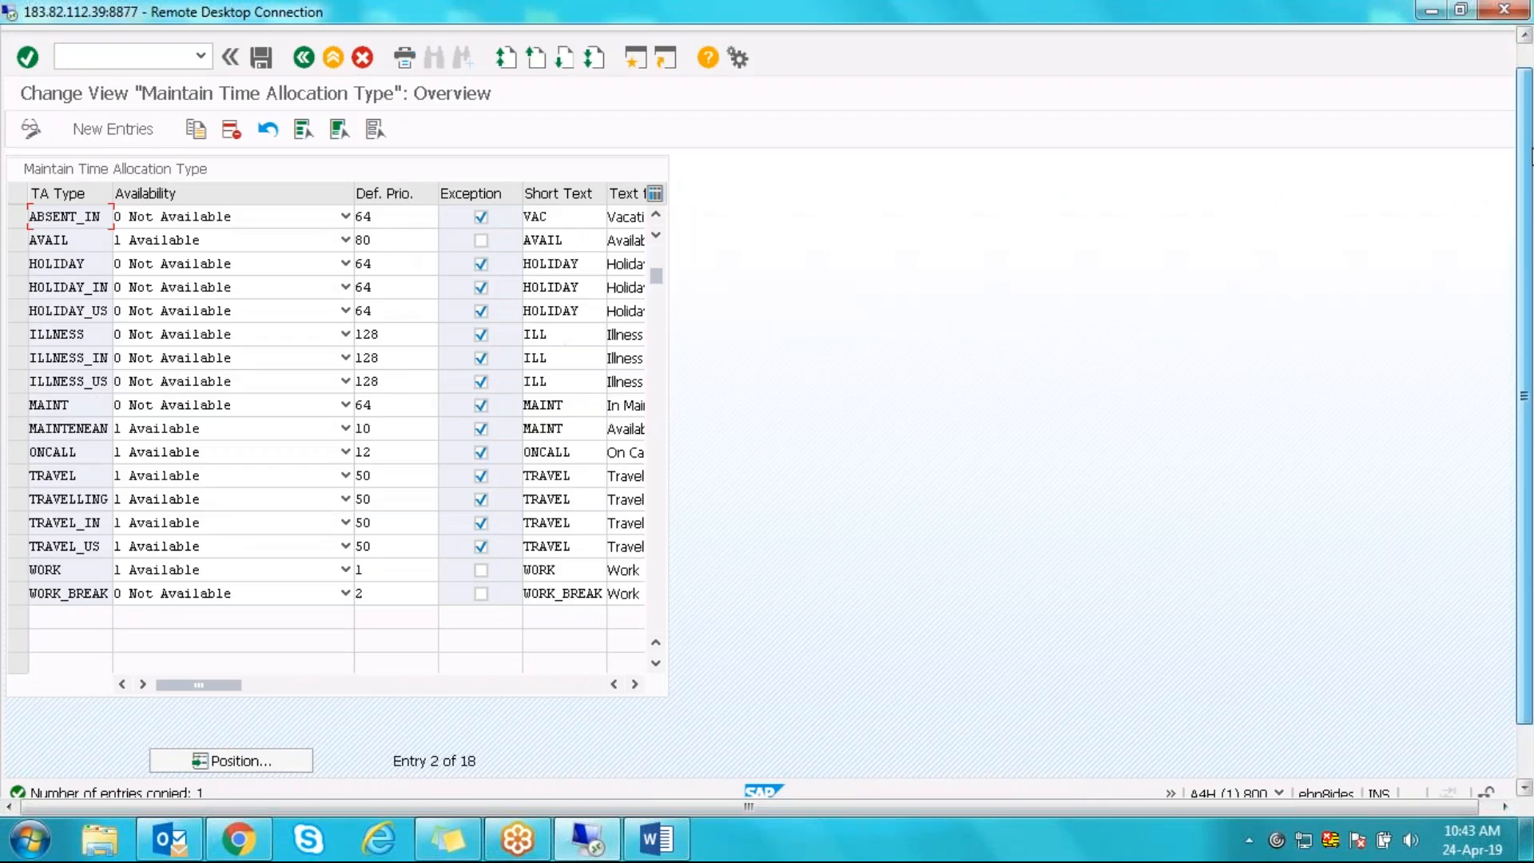
{"action": "left_click", "coordinate": [99, 289]}
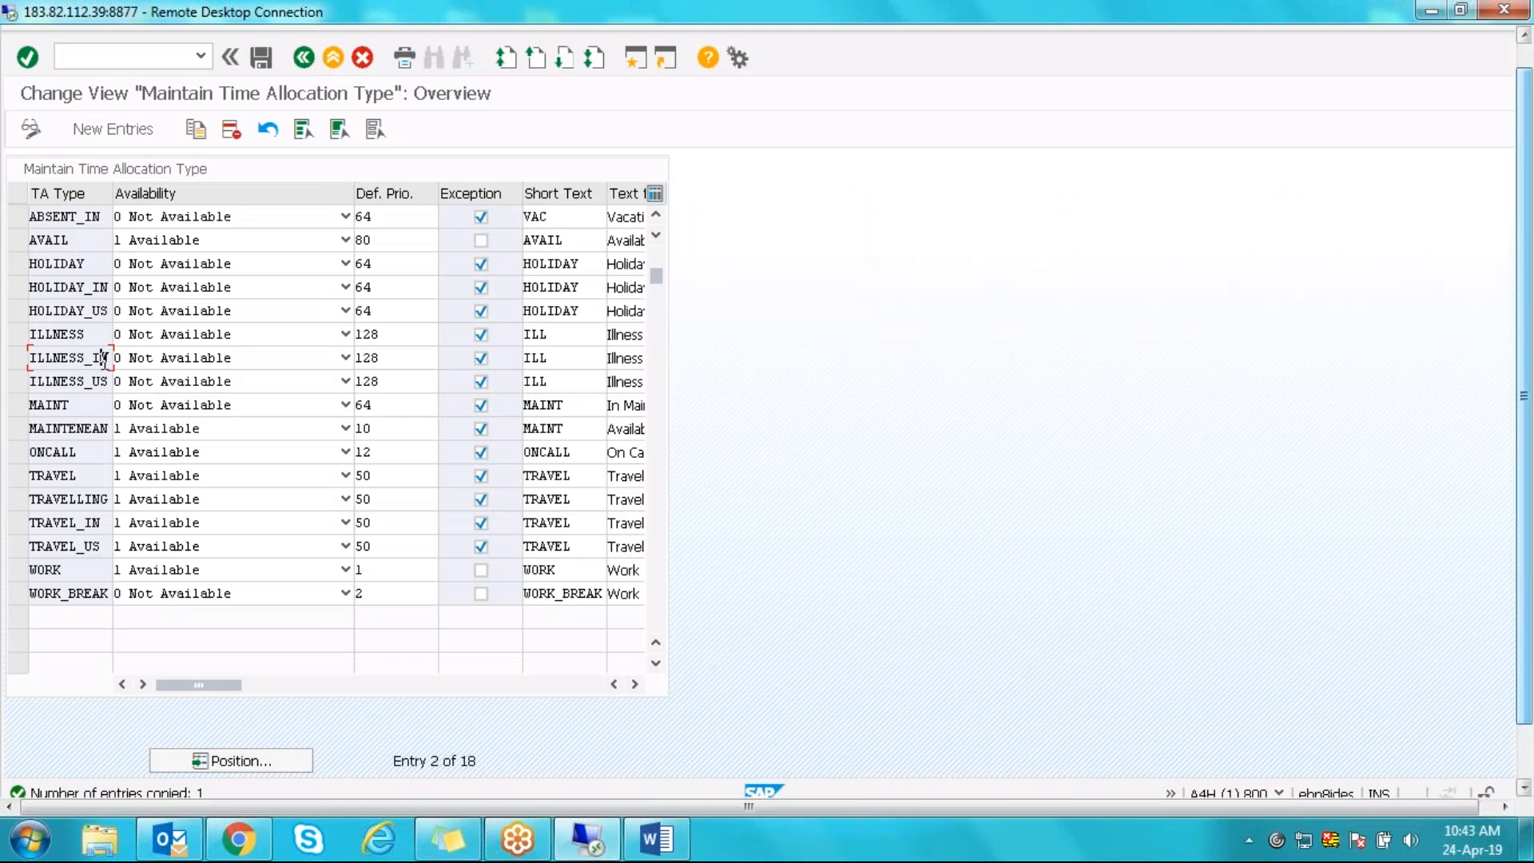
{"action": "left_click", "coordinate": [86, 523]}
- Save the 18 time allocation types to the customizing request and reopen Configure Settings for HR Integration (ERP)
{"action": "left_click", "coordinate": [259, 59]}
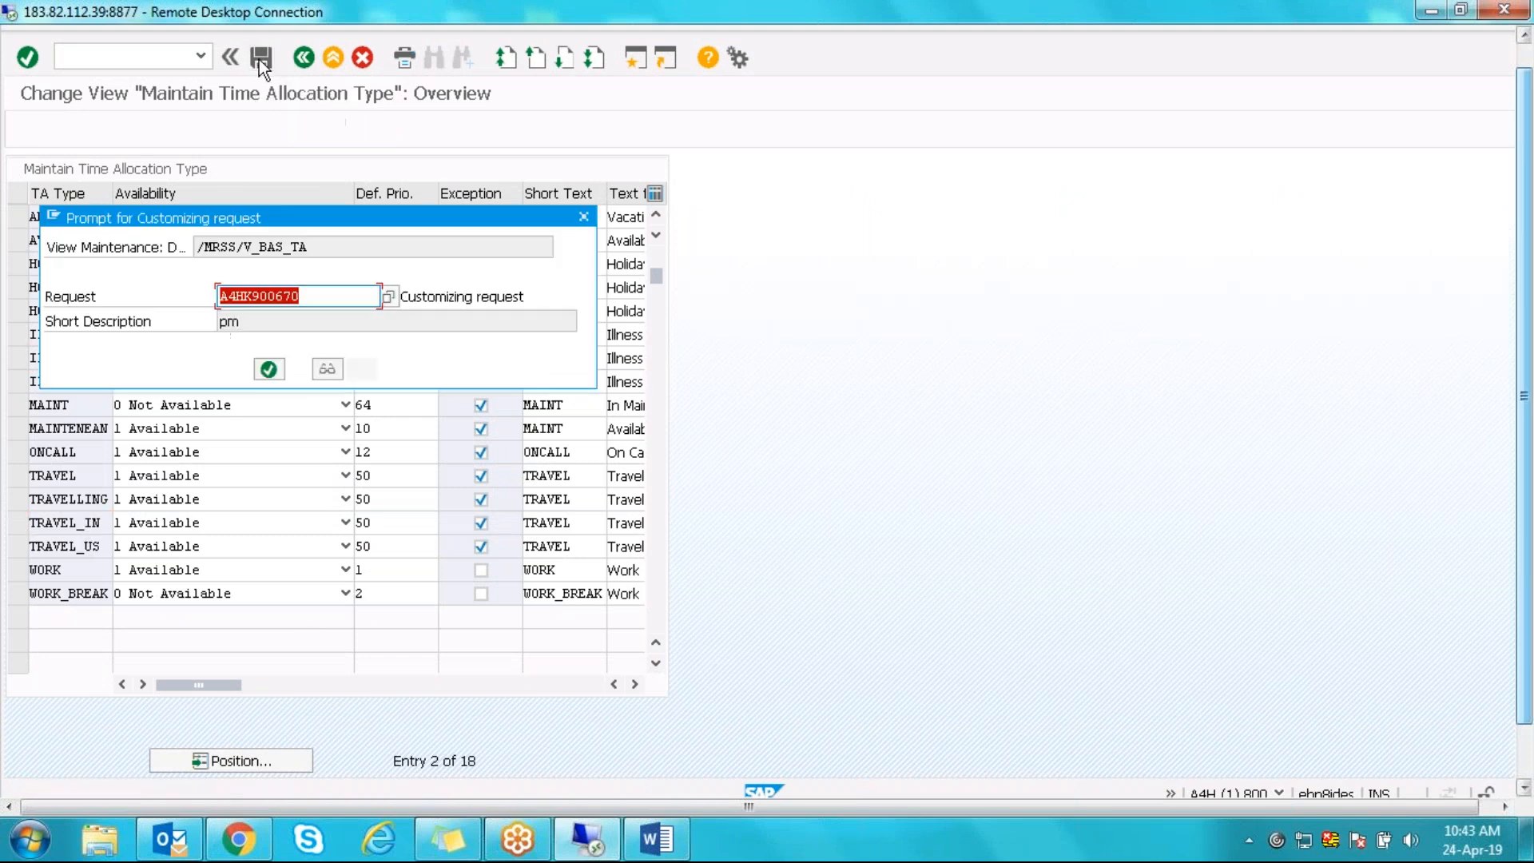
{"action": "key", "text": "Return"}
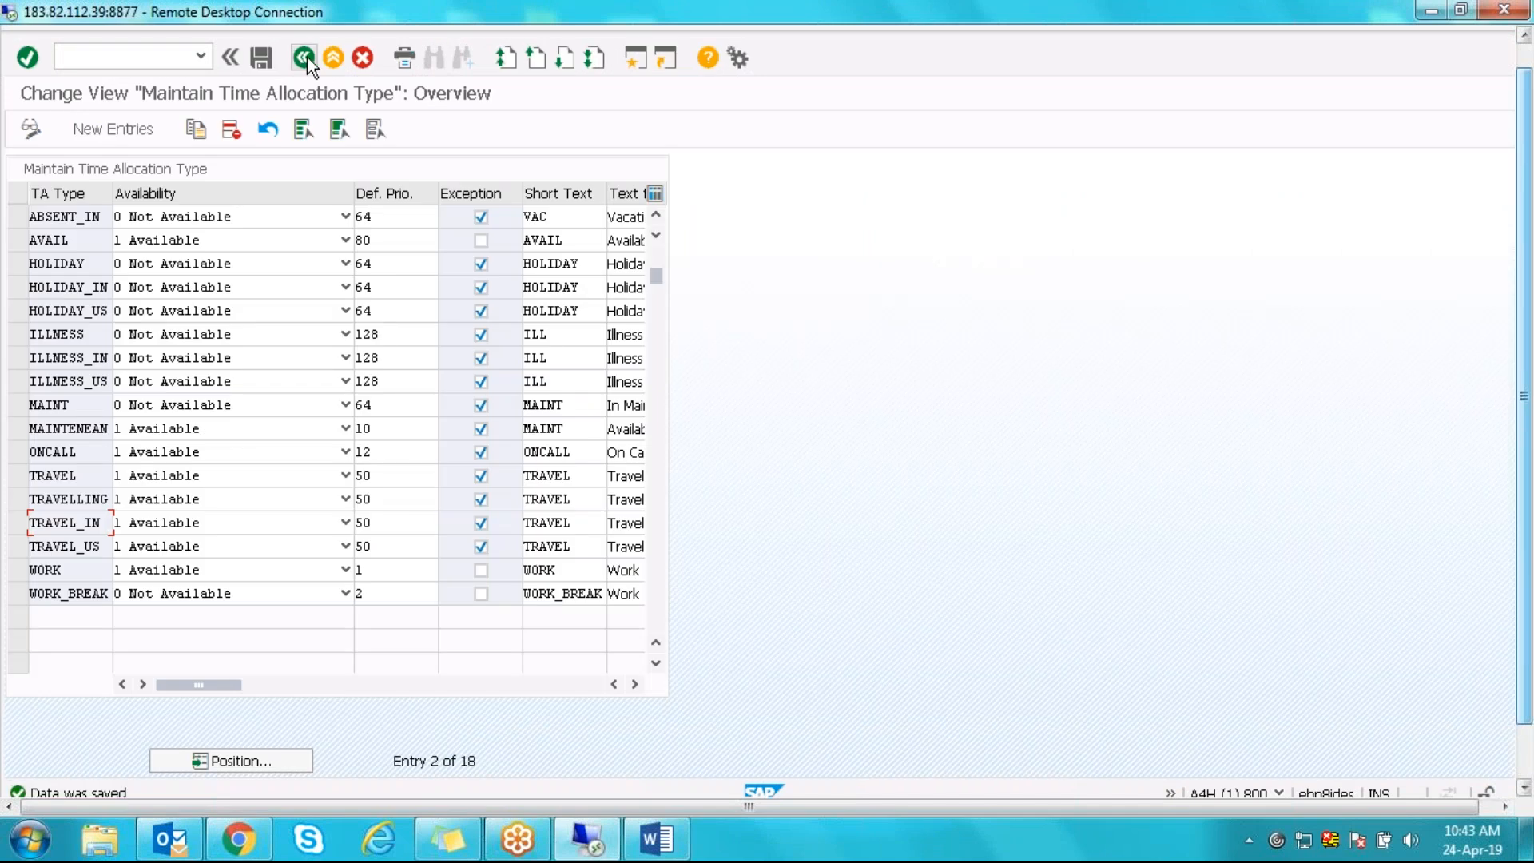
{"action": "left_click", "coordinate": [306, 56]}
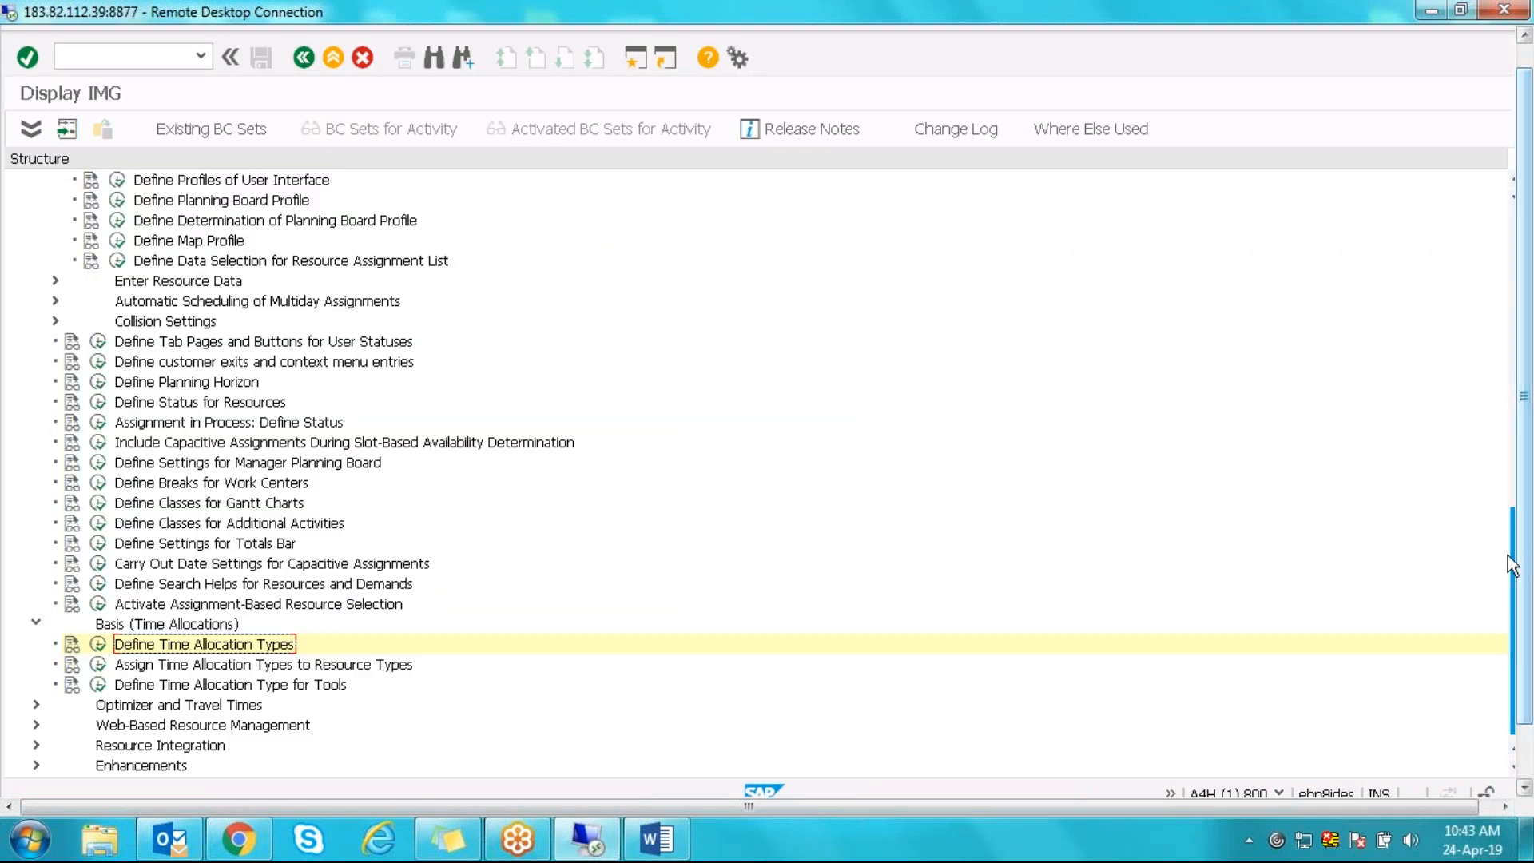
{"action": "left_click_drag", "start_coordinate": [1514, 565], "coordinate": [1521, 317]}
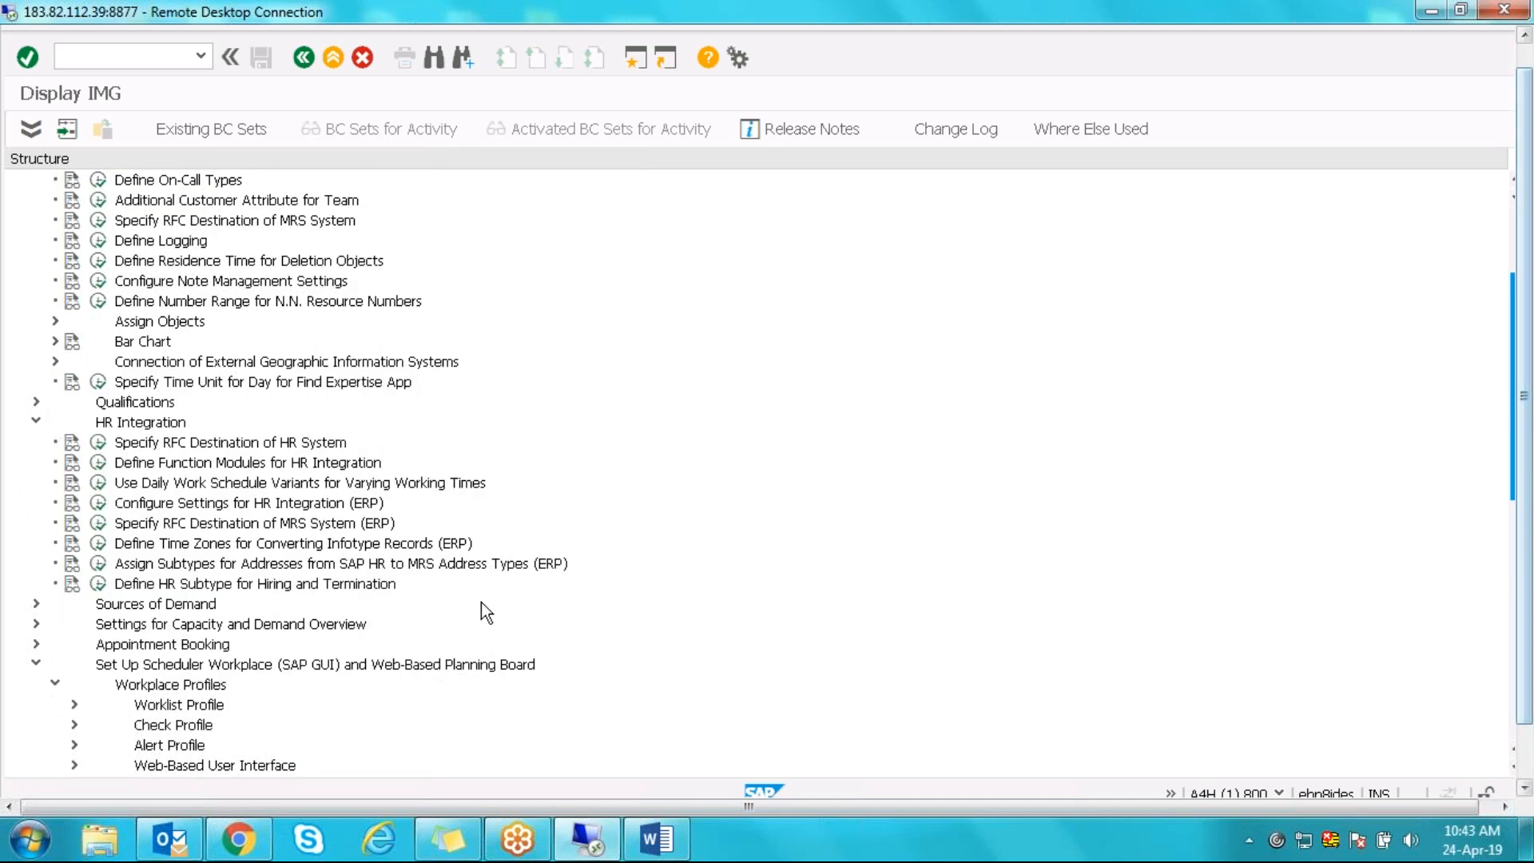
{"action": "left_click", "coordinate": [98, 502]}
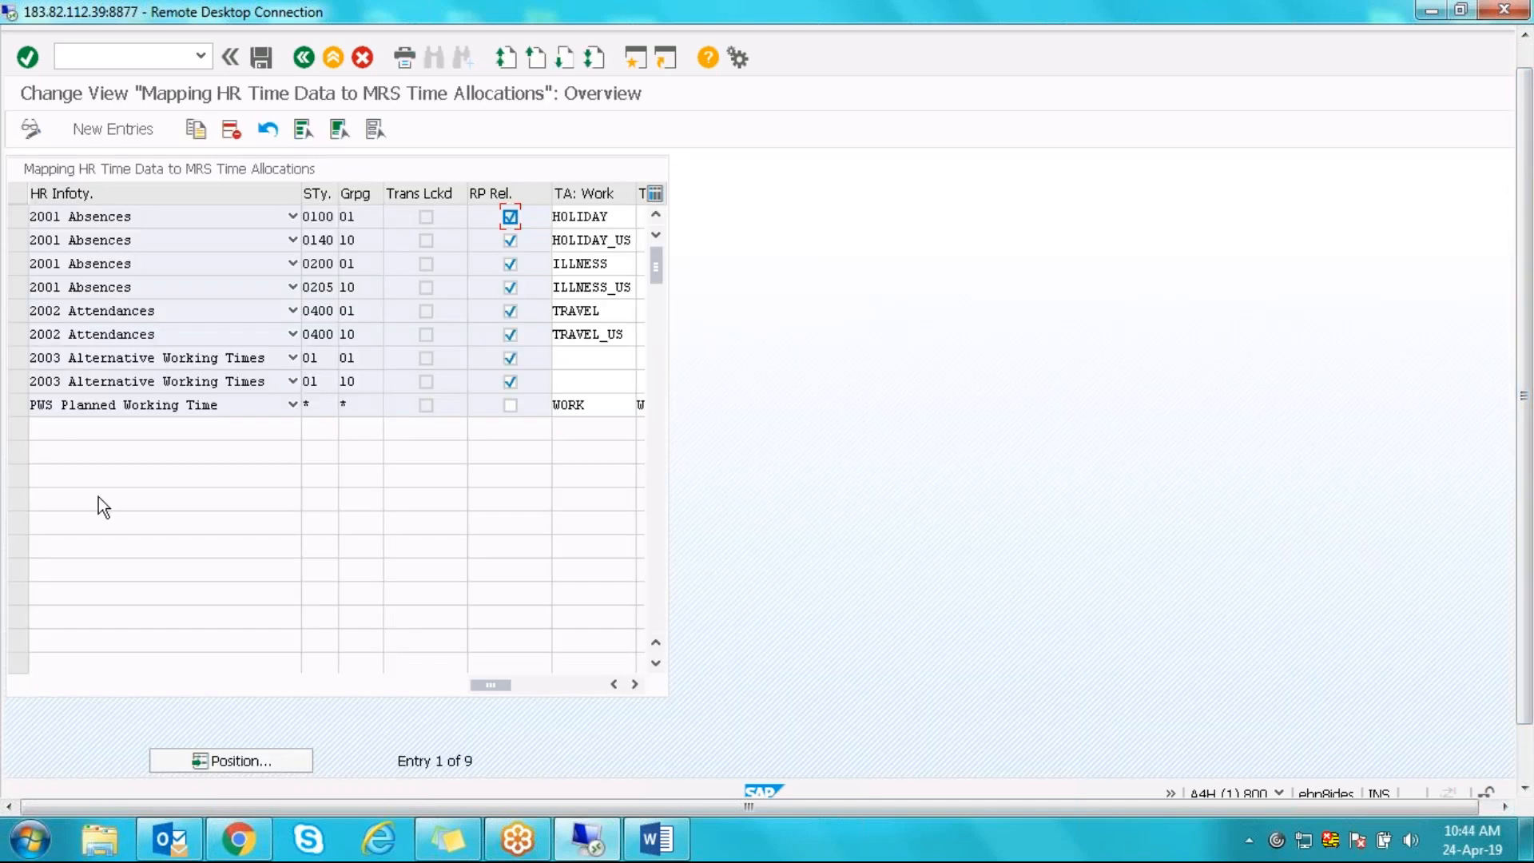
- Copy the 2001 Absences HOLIDAY row as subtype 0200, grouping 40, allocated to HOLIDAY_IN
{"action": "left_click", "coordinate": [17, 212]}
{"action": "left_click", "coordinate": [198, 131]}
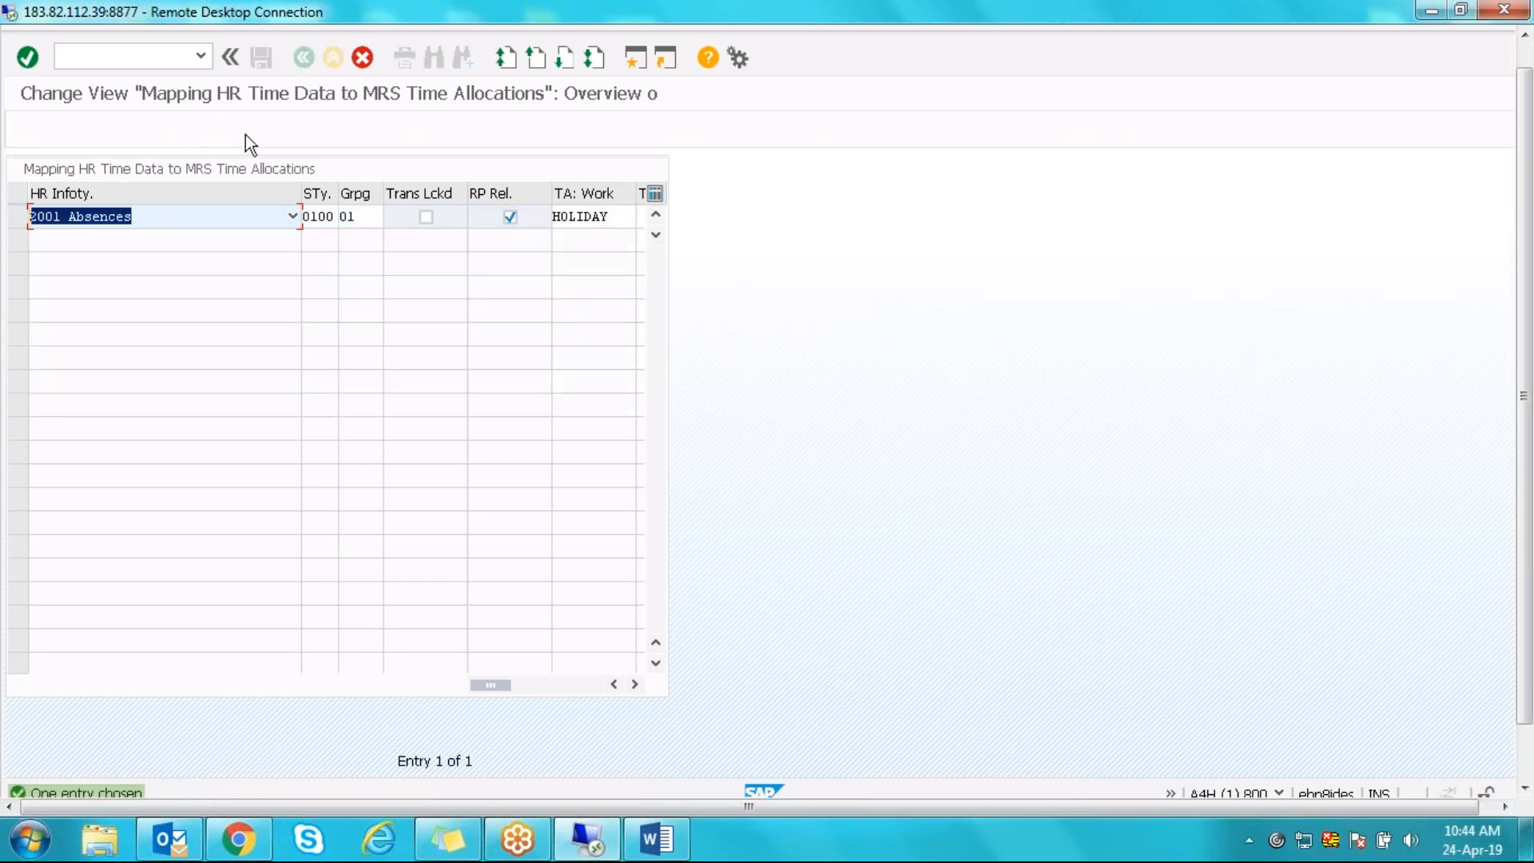
{"action": "left_click", "coordinate": [318, 216]}
{"action": "key", "text": "BackSpace"}
{"action": "type", "text": "2"}
{"action": "key", "text": "Tab"}
{"action": "type", "text": "40"}
{"action": "key", "text": "Tab"}
{"action": "key", "text": "Tab"}
{"action": "key", "text": "Tab"}
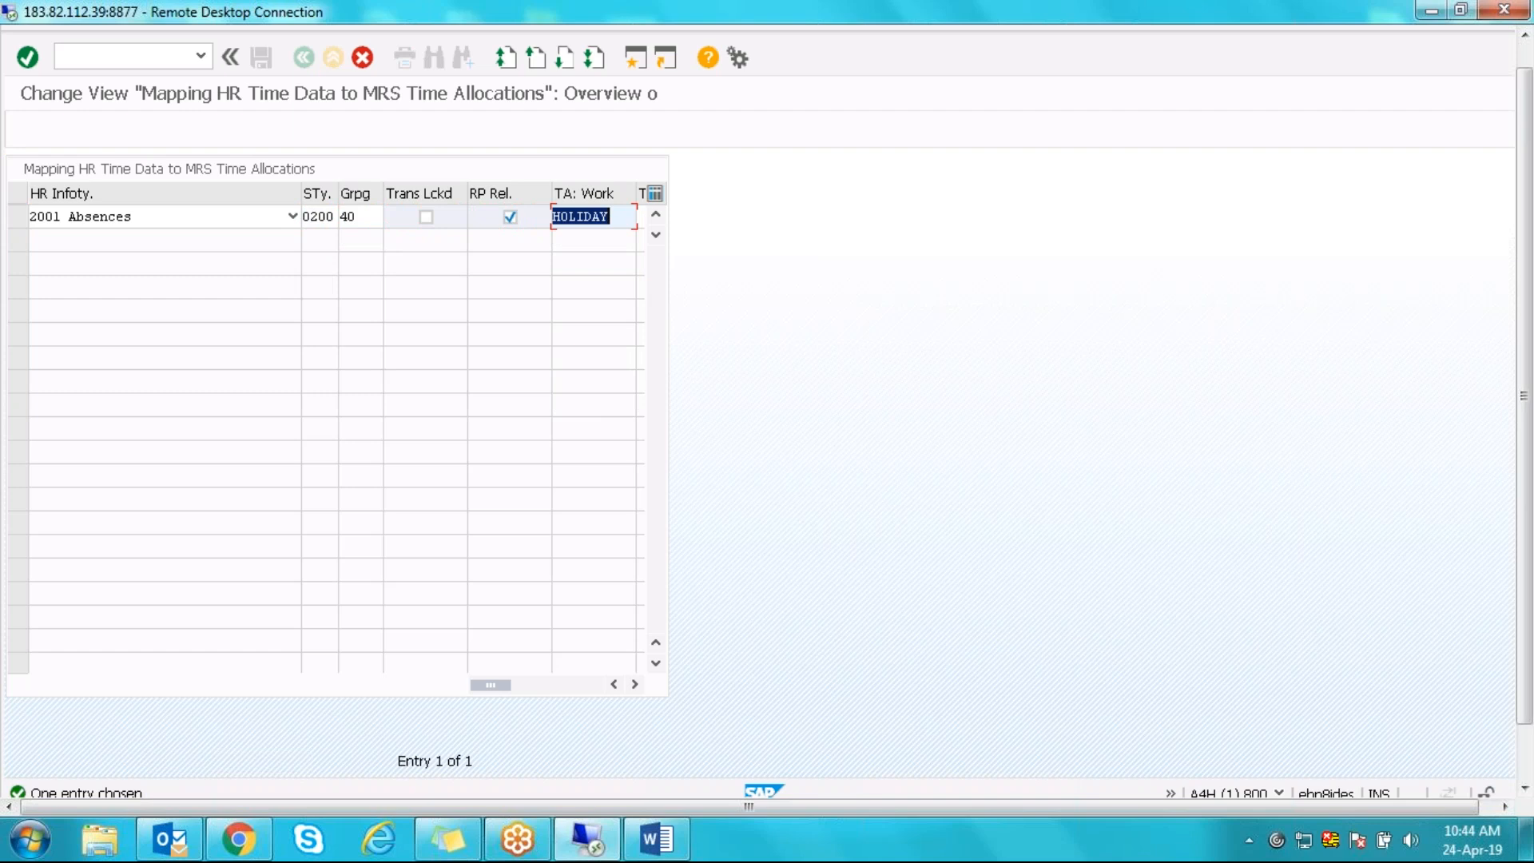
{"action": "left_click", "coordinate": [616, 217]}
{"action": "key", "text": "Return"}
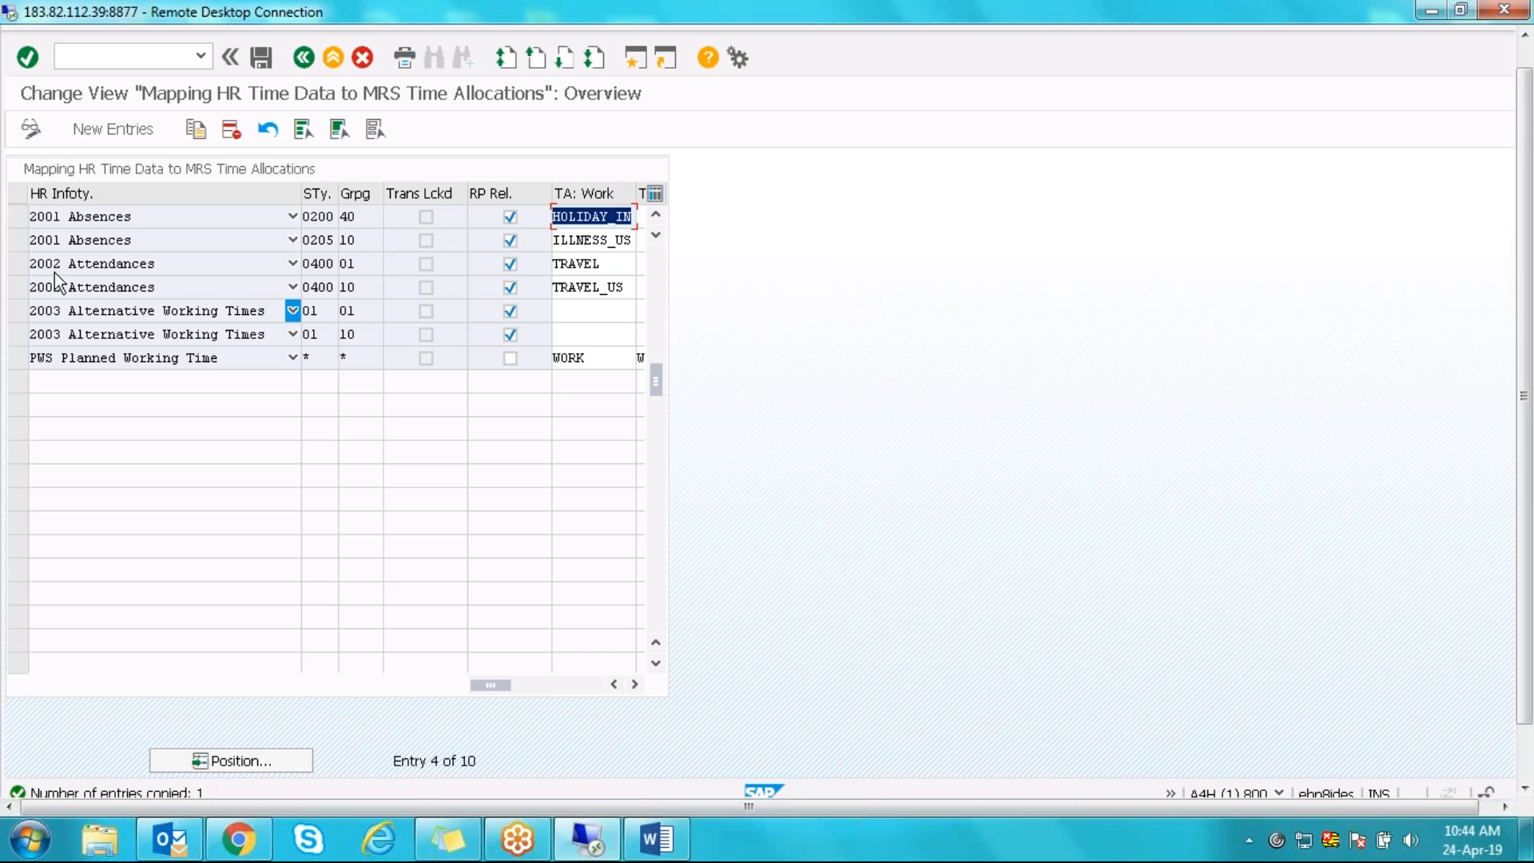
{"action": "left_click", "coordinate": [17, 217]}
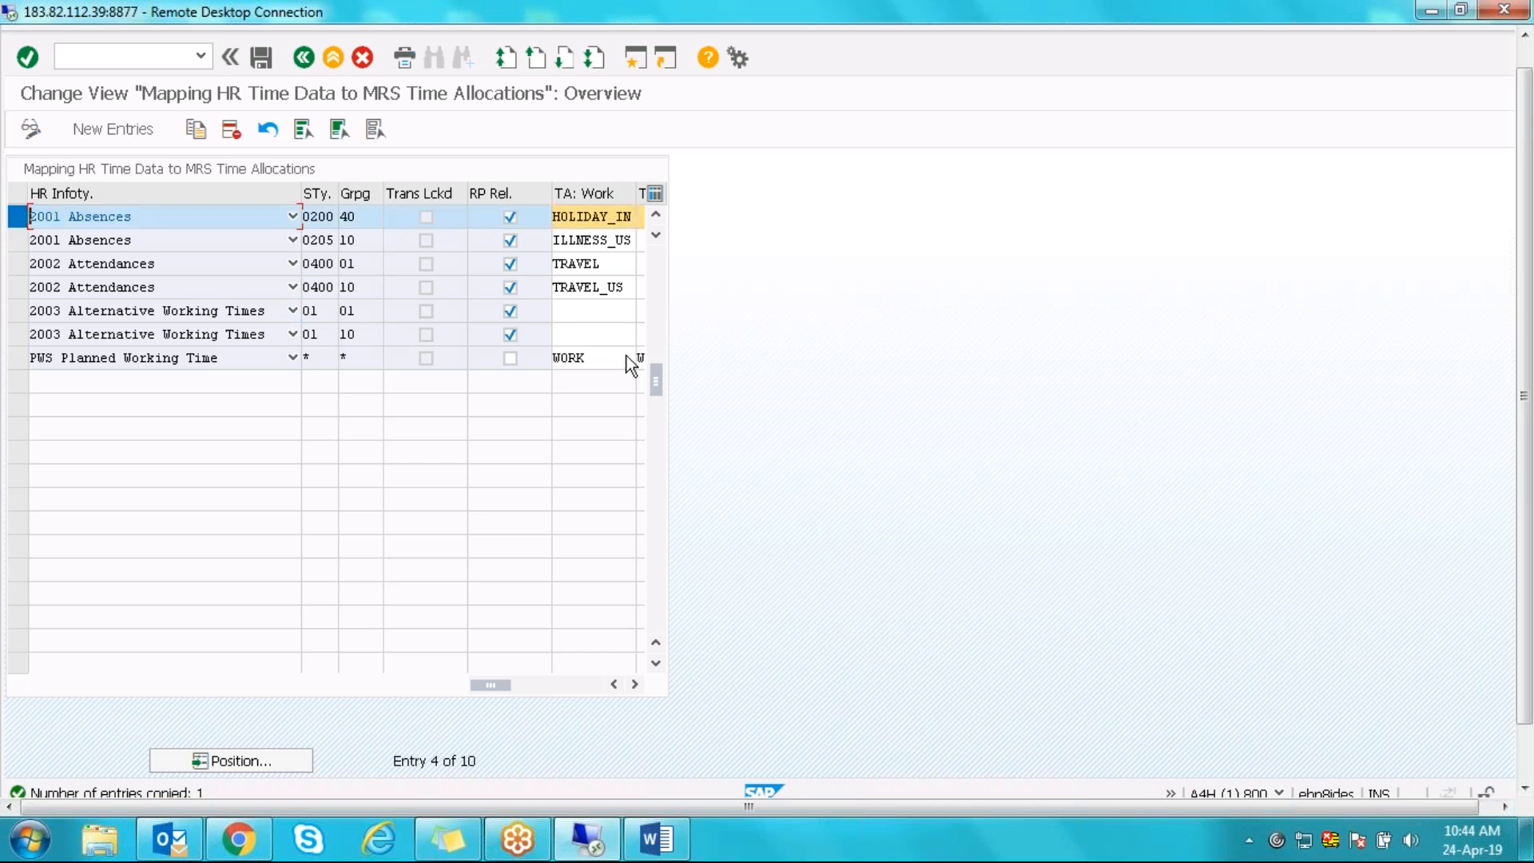
- Copy the HOLIDAY_IN absence mapping and choose subtype 0400 Leave w/o Pay for it
{"action": "left_click", "coordinate": [195, 128]}
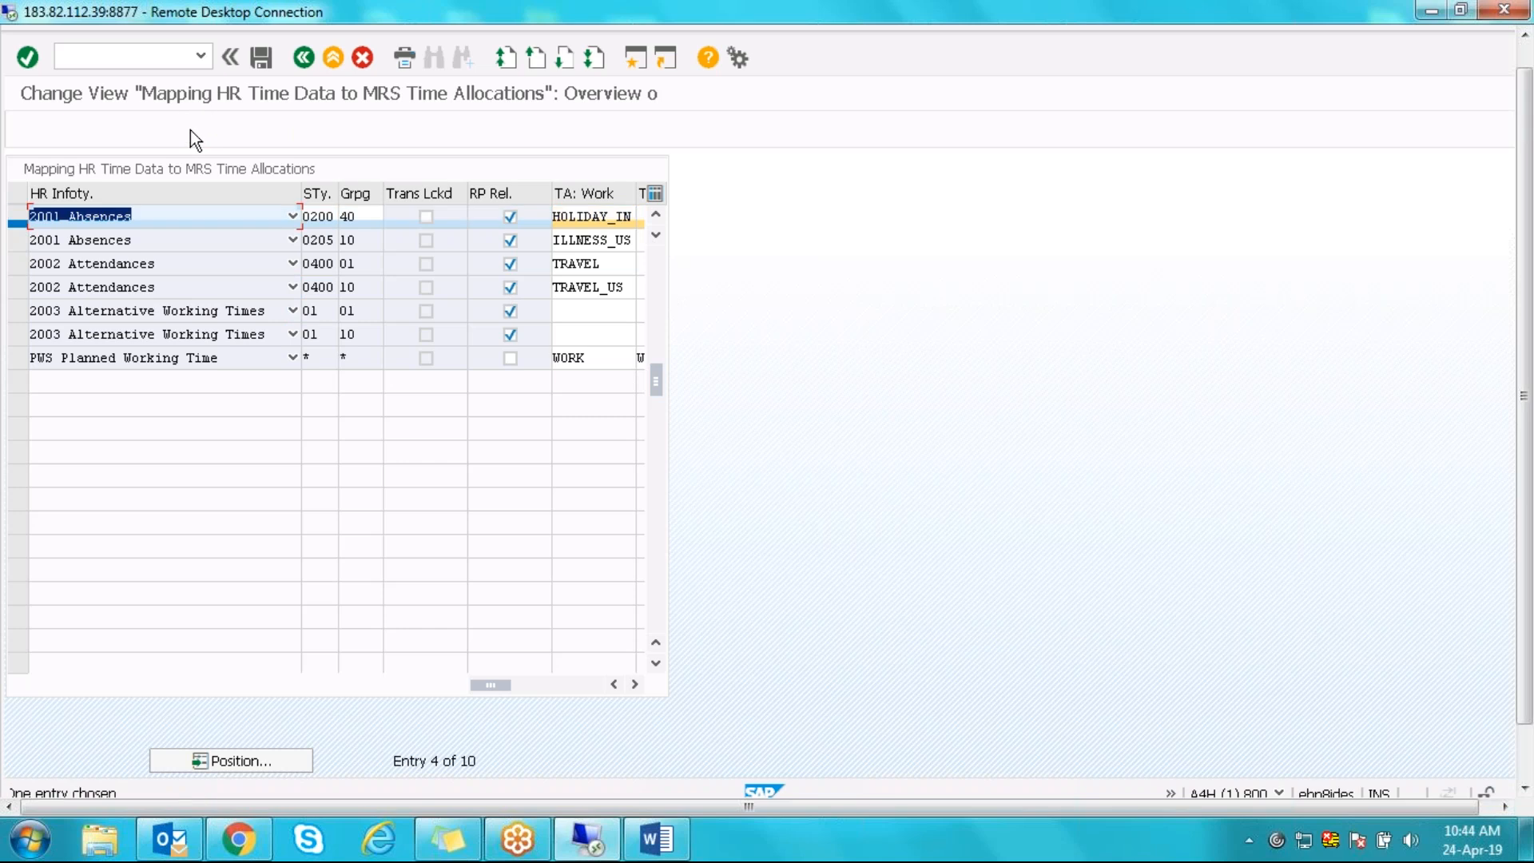
{"action": "left_click", "coordinate": [321, 220]}
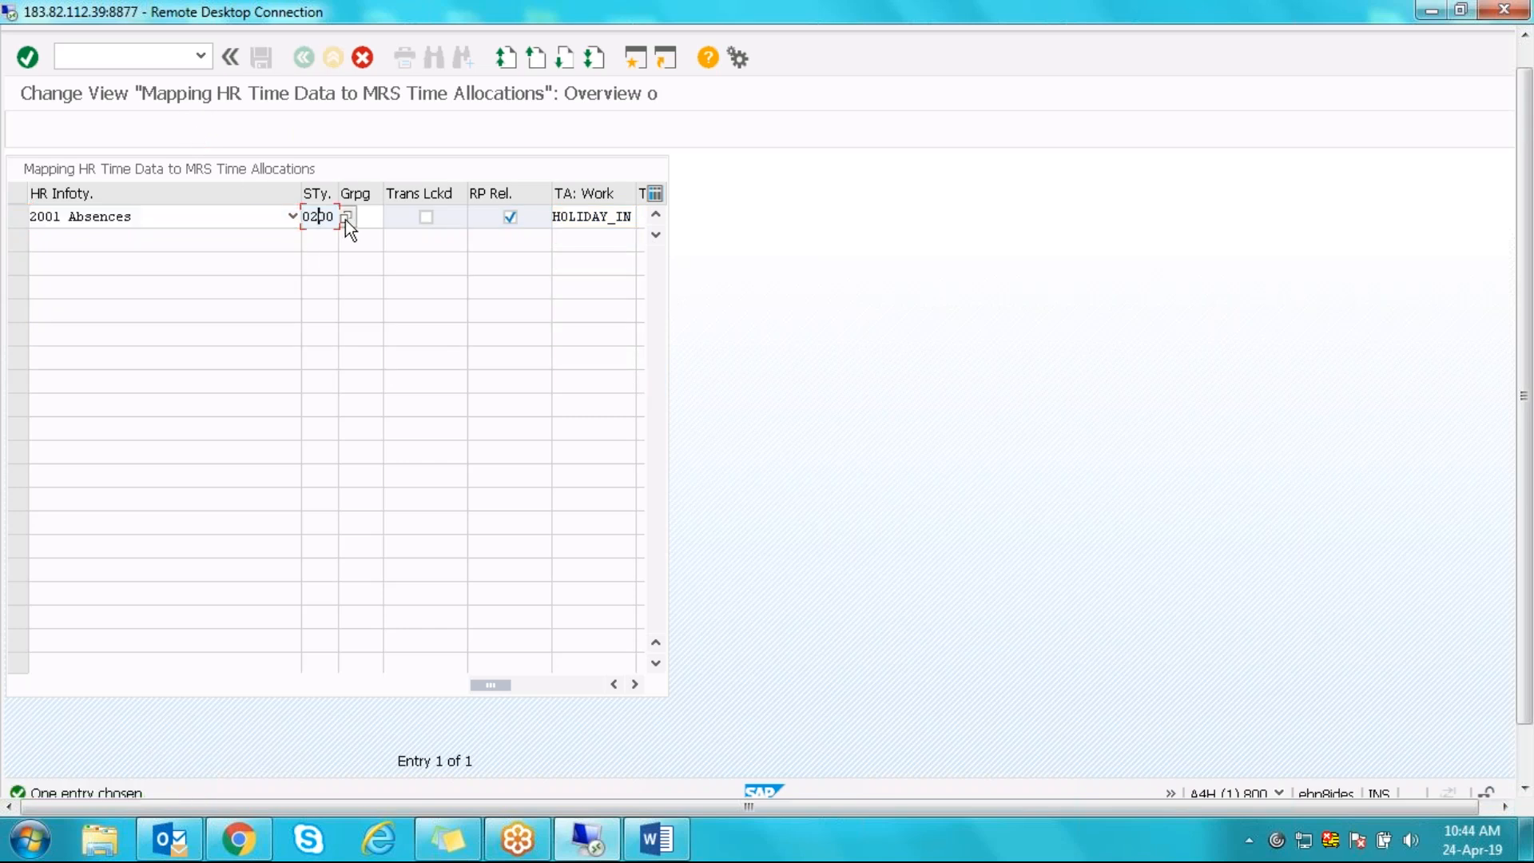
{"action": "left_click", "coordinate": [346, 217]}
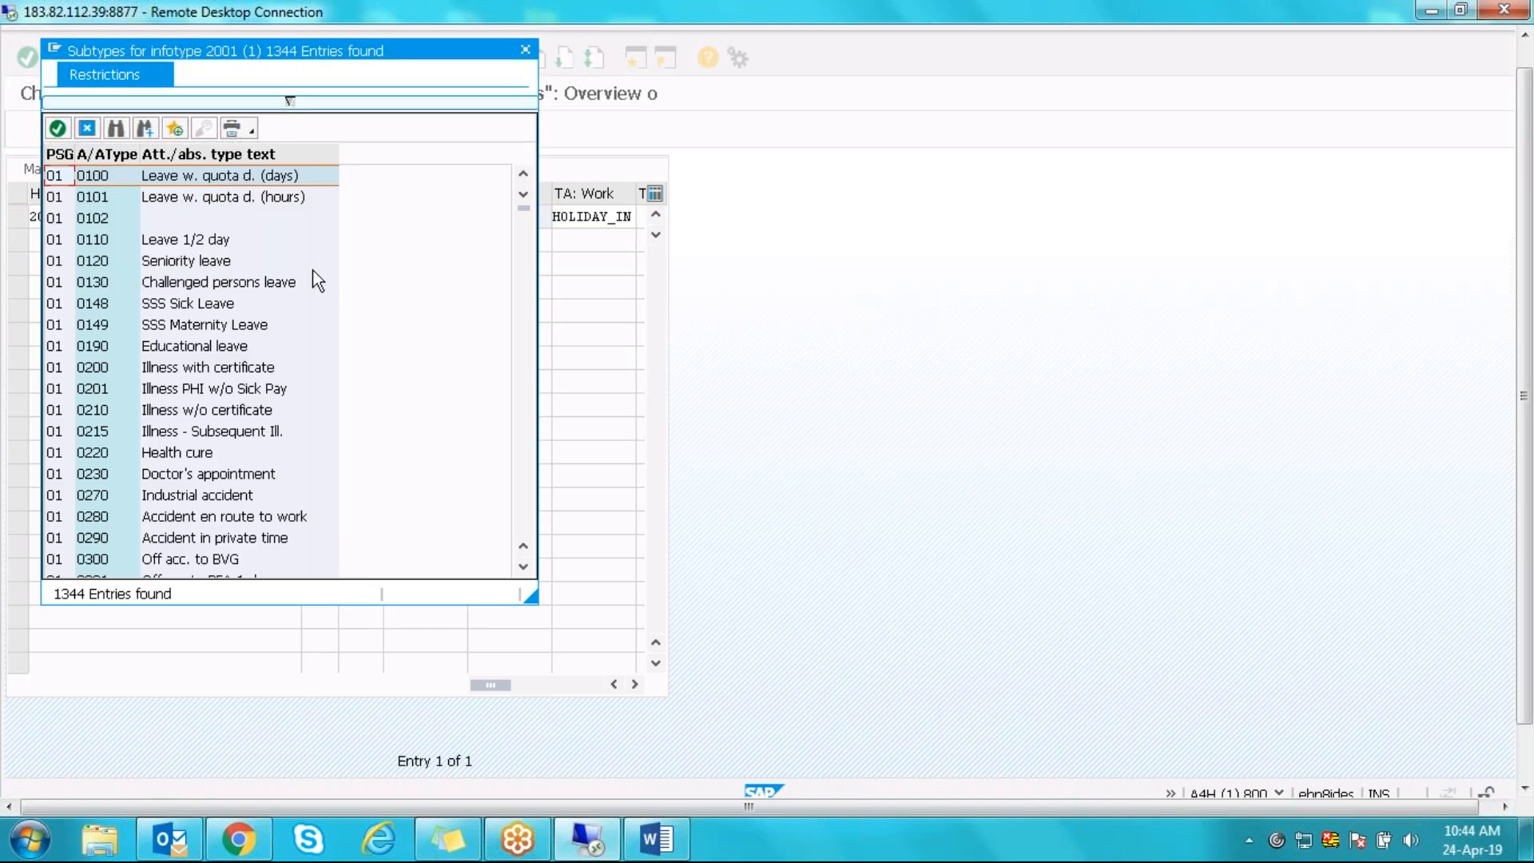
{"action": "left_click_drag", "start_coordinate": [519, 203], "coordinate": [530, 415]}
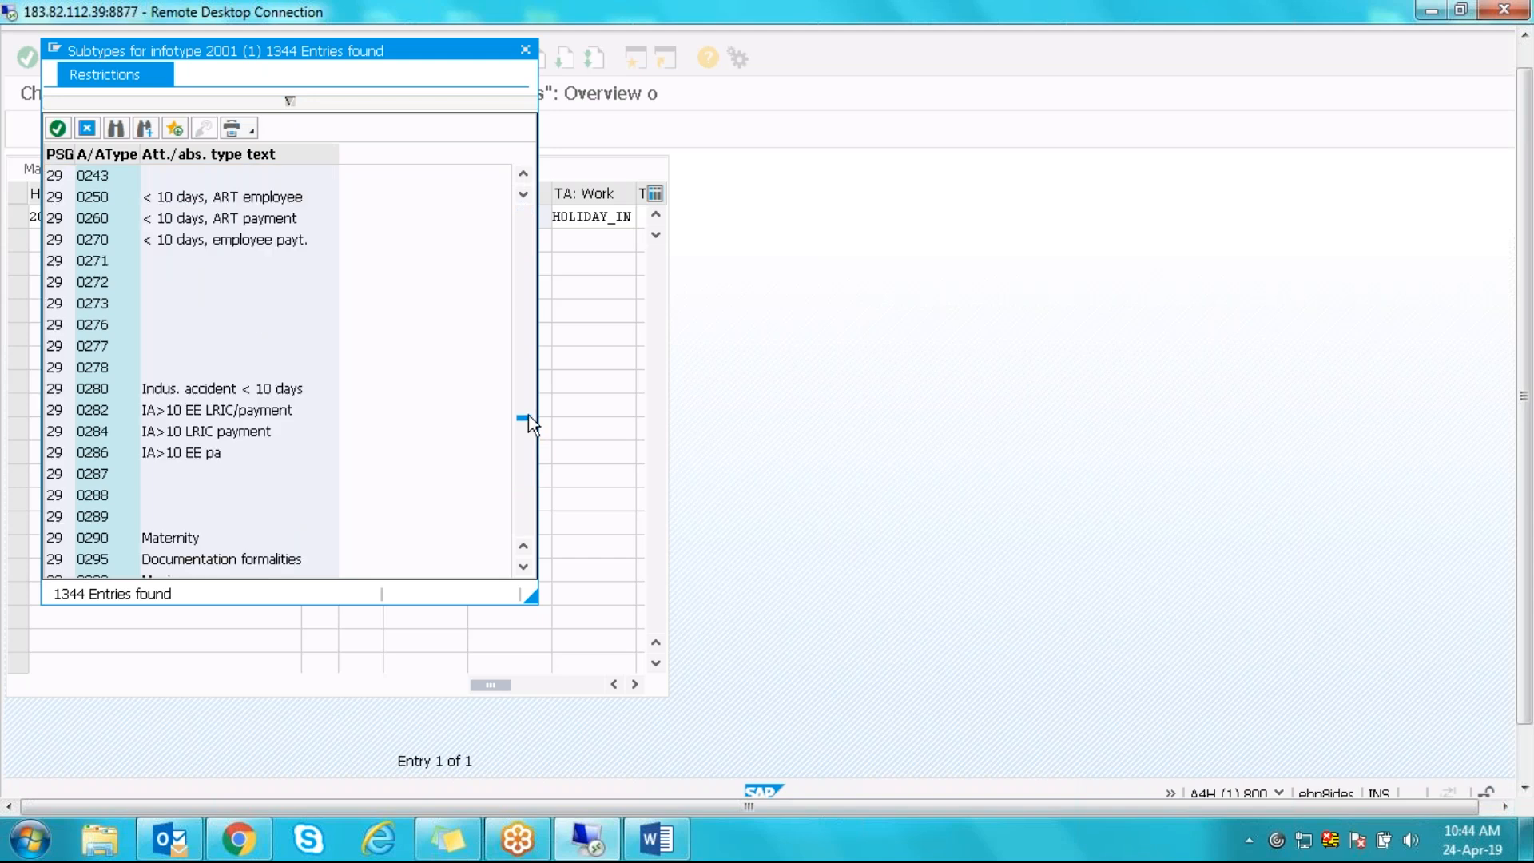
{"action": "left_click", "coordinate": [524, 568]}
{"action": "left_click", "coordinate": [525, 568]}
{"action": "left_click", "coordinate": [525, 568]}
{"action": "left_click", "coordinate": [525, 568]}
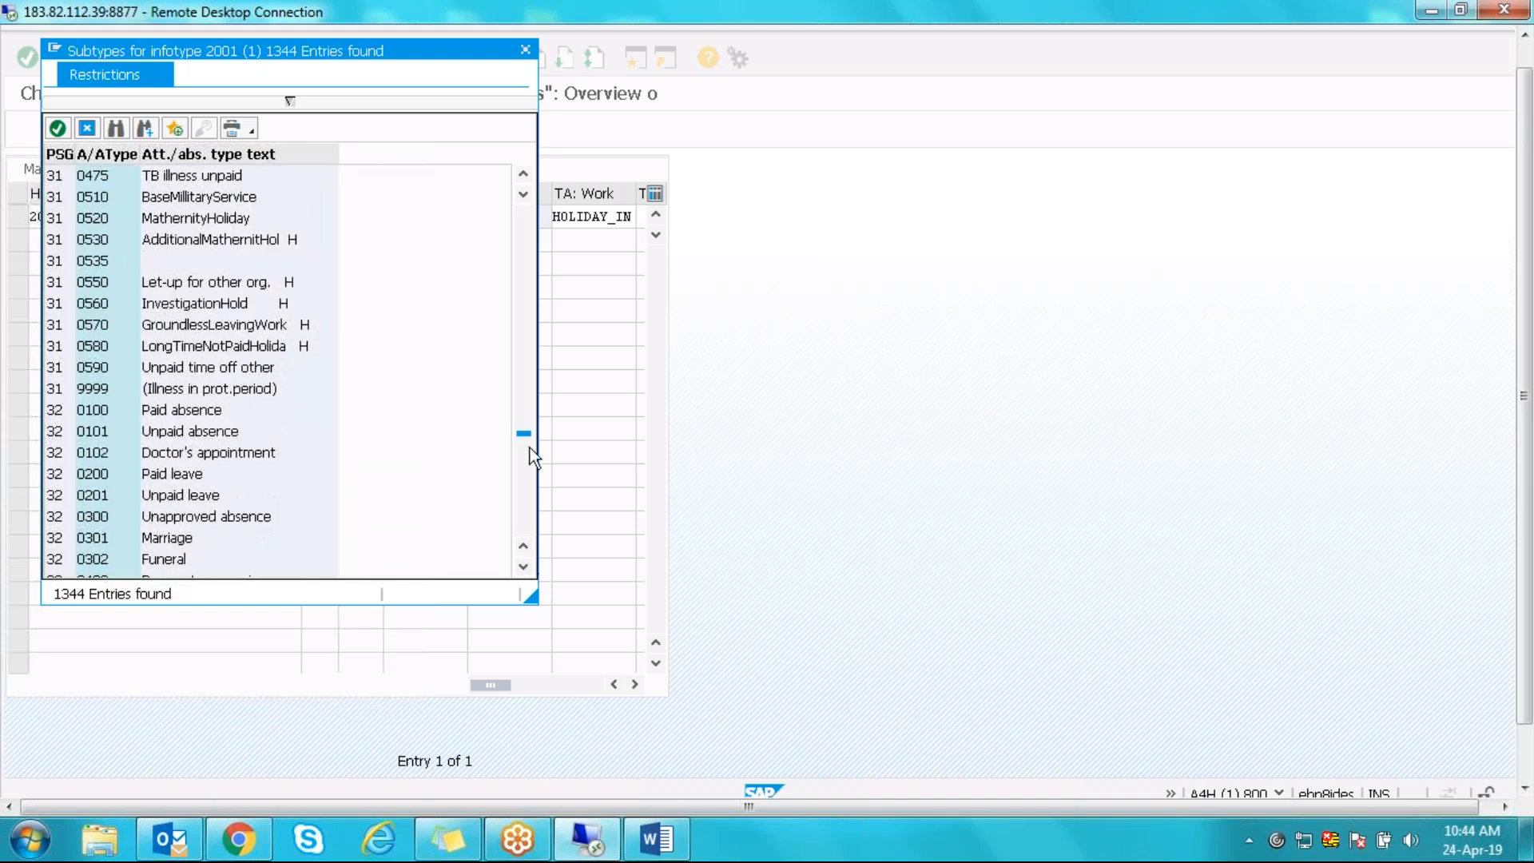
{"action": "left_click_drag", "start_coordinate": [524, 444], "coordinate": [524, 448]}
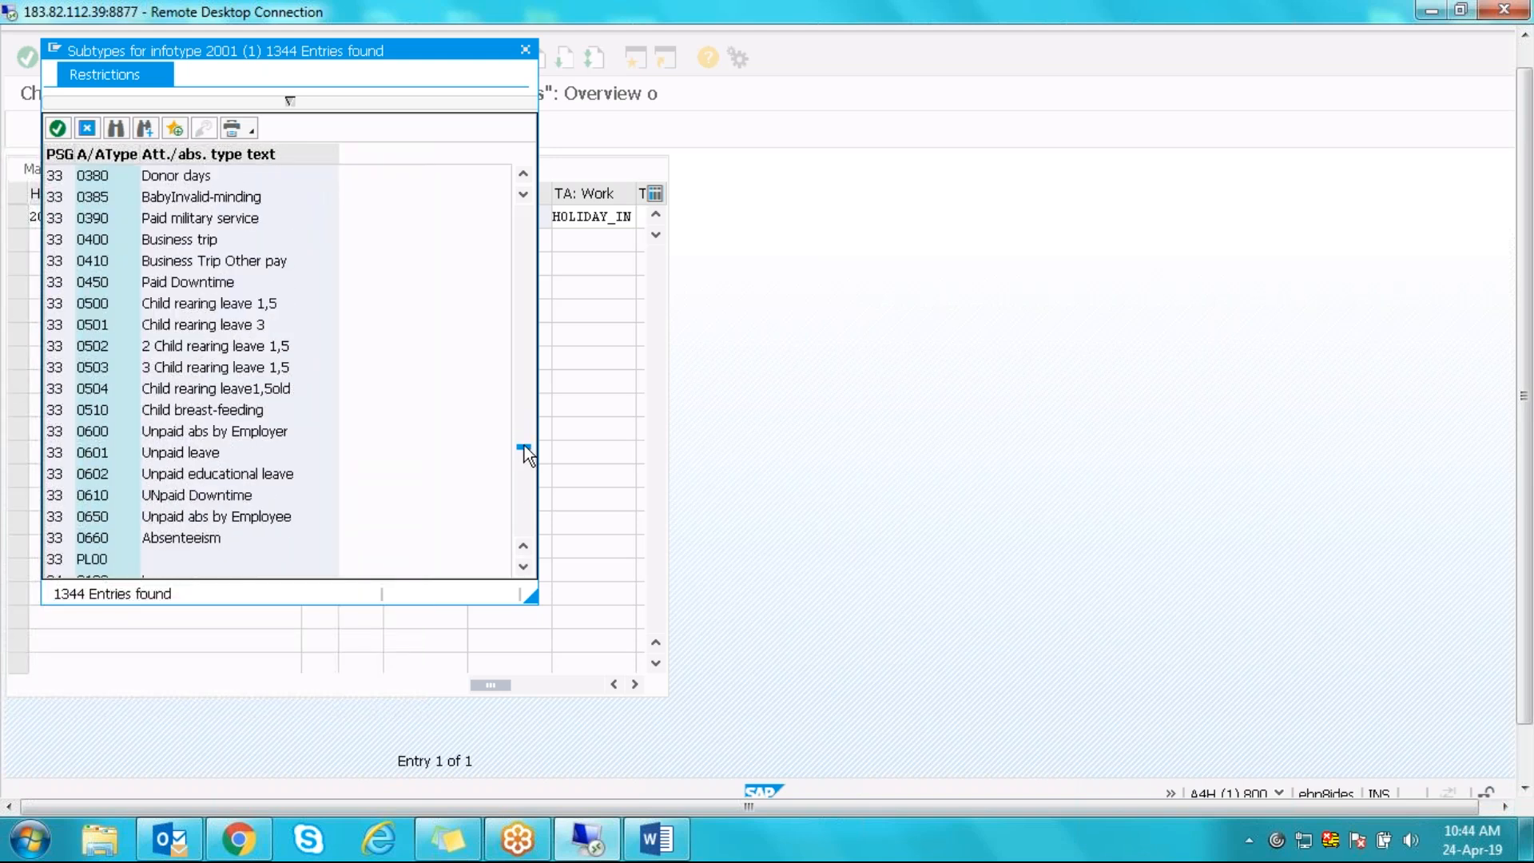
{"action": "left_click", "coordinate": [529, 479]}
{"action": "left_click", "coordinate": [525, 506]}
{"action": "left_click", "coordinate": [527, 525]}
{"action": "left_click", "coordinate": [527, 526]}
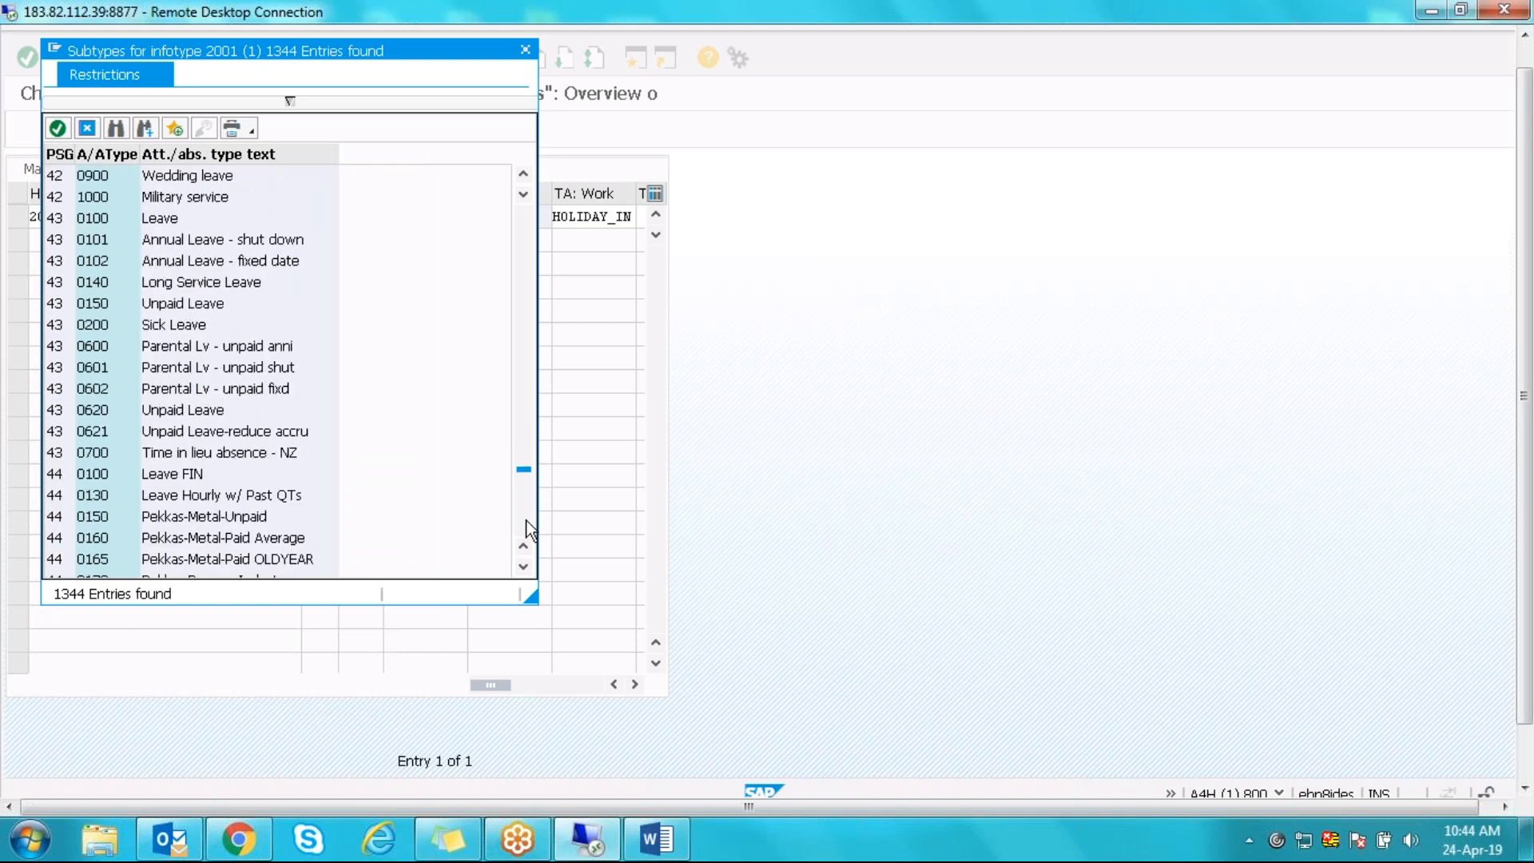
{"action": "left_click", "coordinate": [524, 442]}
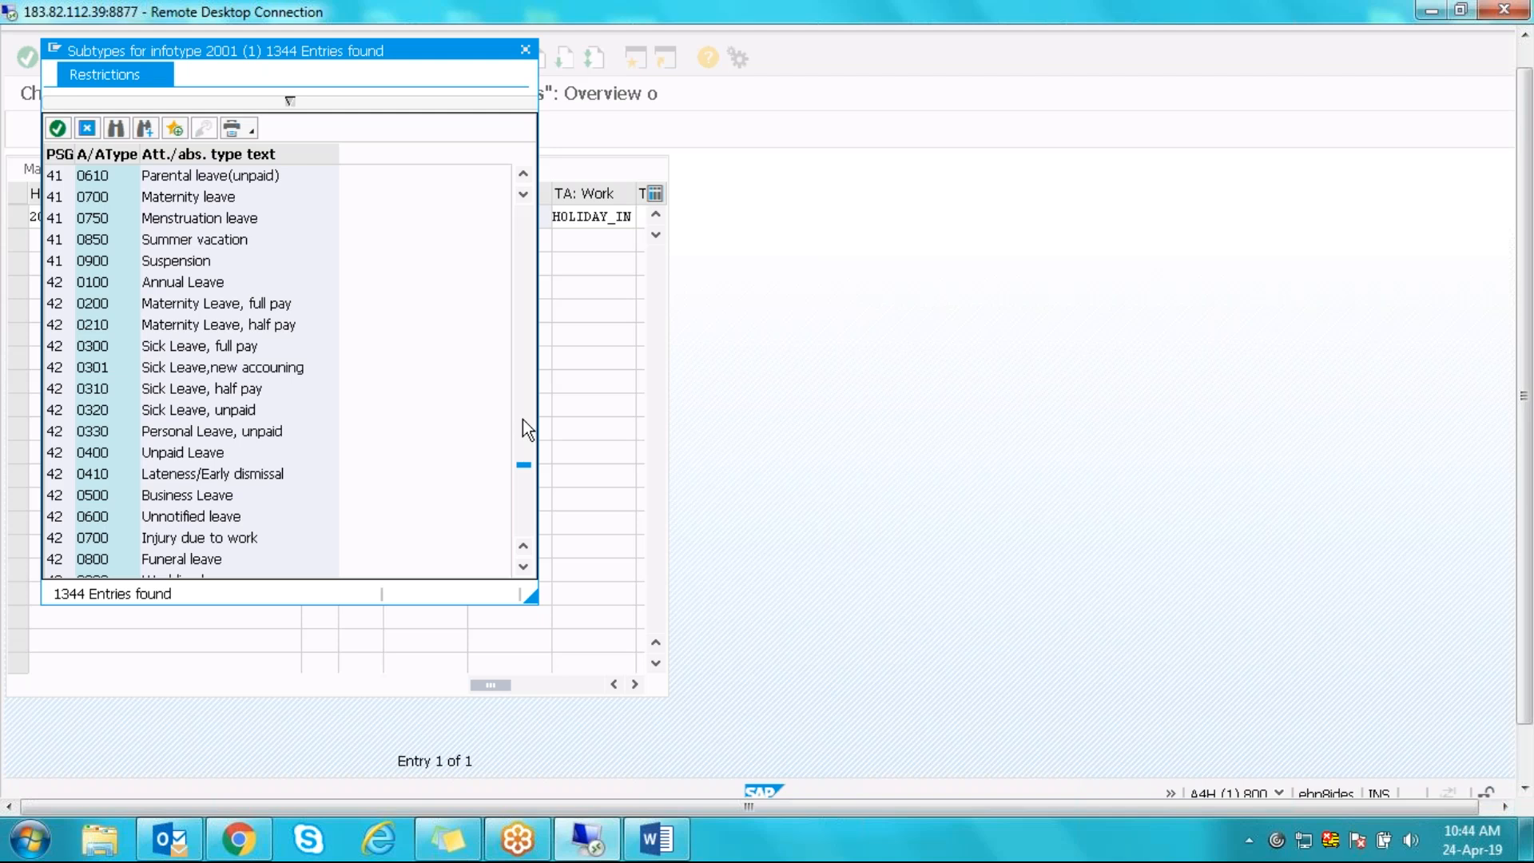
{"action": "left_click", "coordinate": [523, 420]}
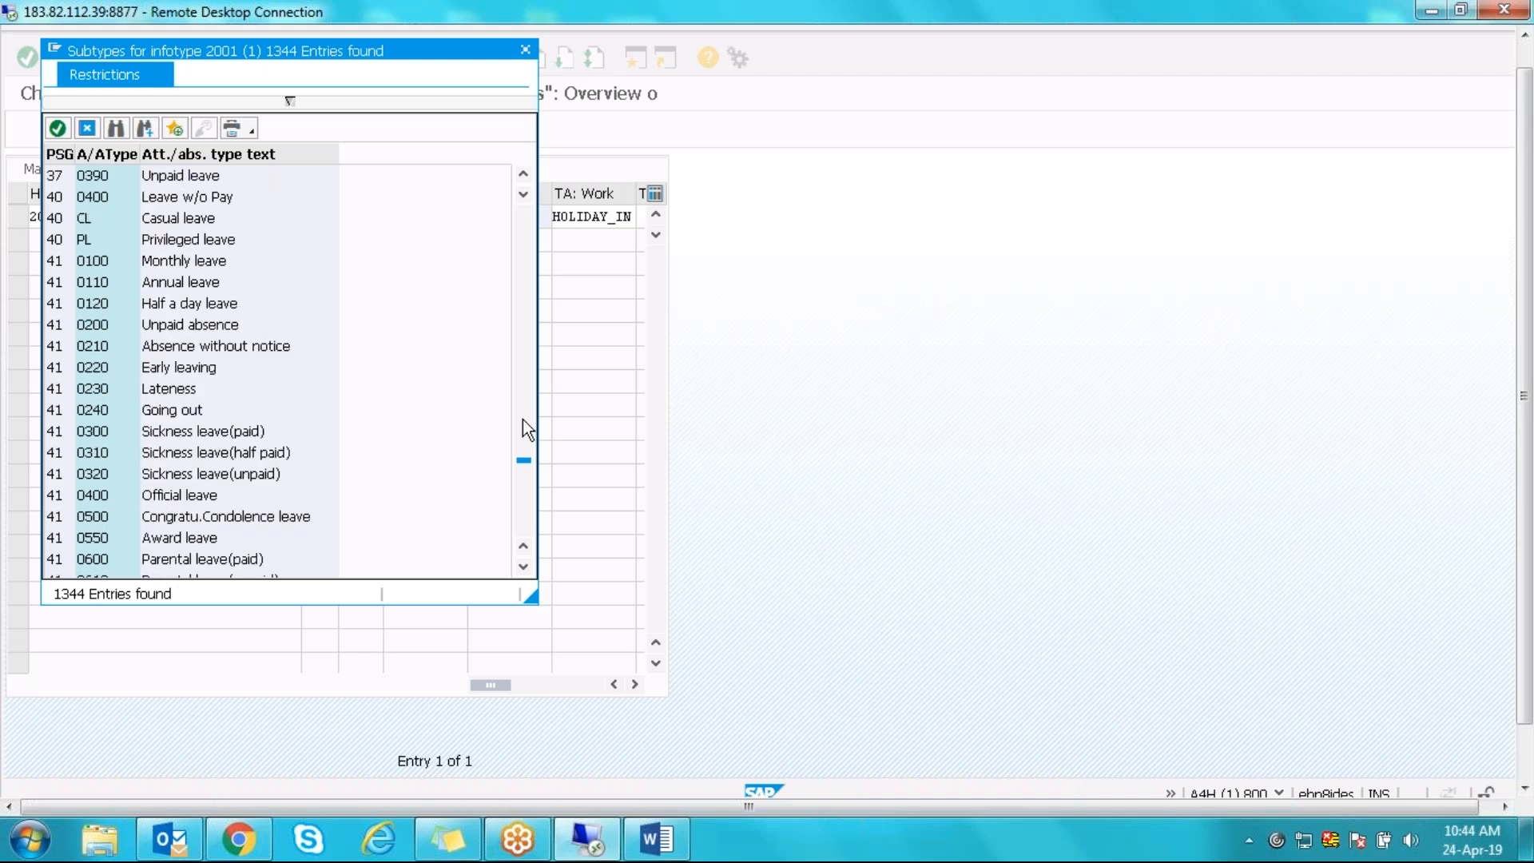
{"action": "double_click", "coordinate": [102, 198]}
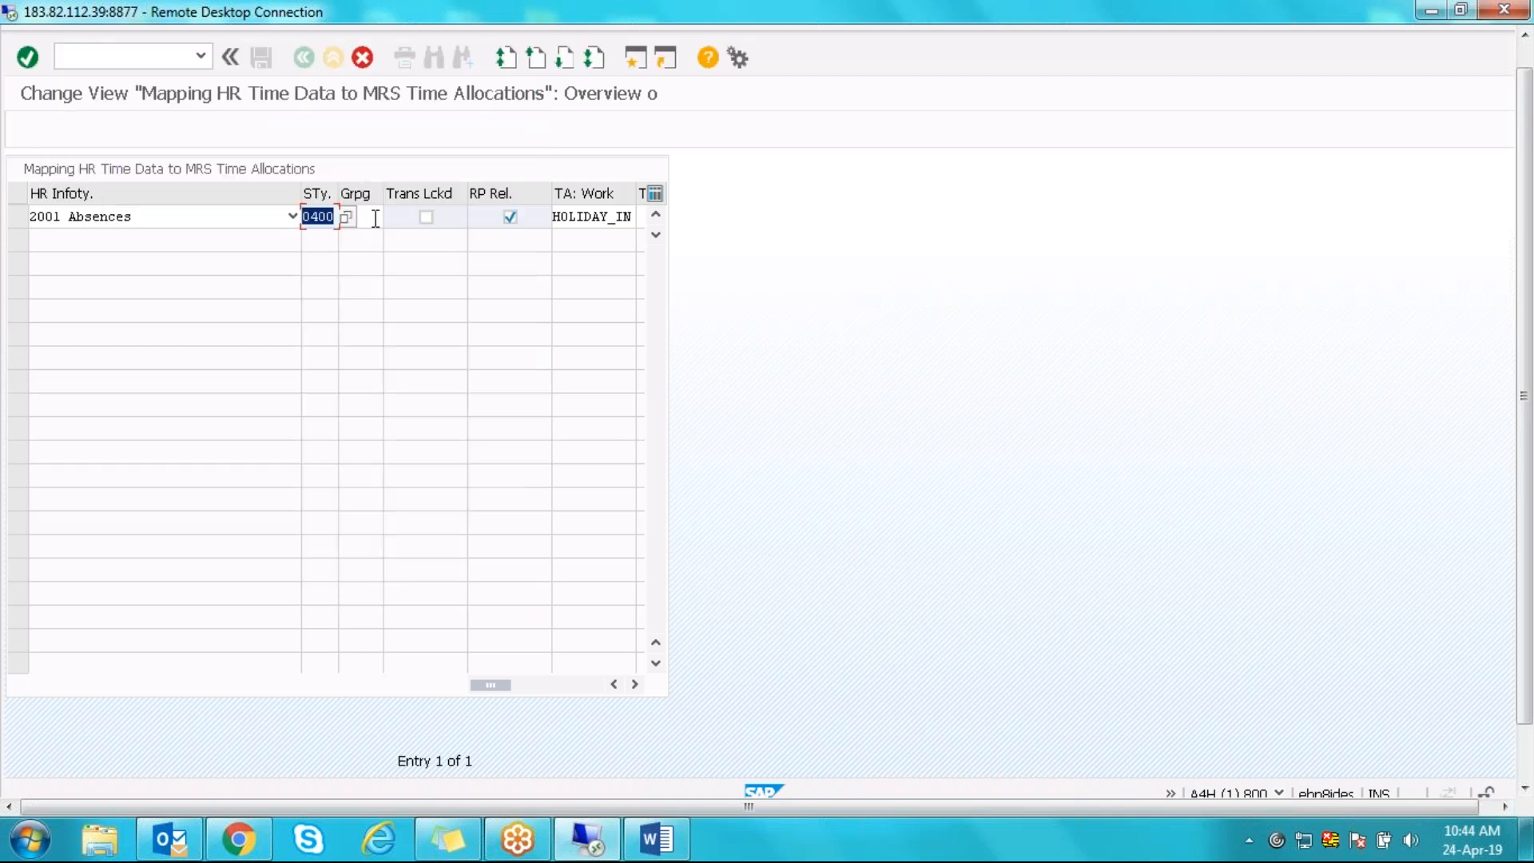
- Set grouping 40 and time allocation ILLNESS_IN on the copy and confirm it
{"action": "left_click", "coordinate": [374, 218]}
{"action": "type", "text": "40"}
{"action": "key", "text": "Tab"}
{"action": "key", "text": "Tab"}
{"action": "key", "text": "Tab"}
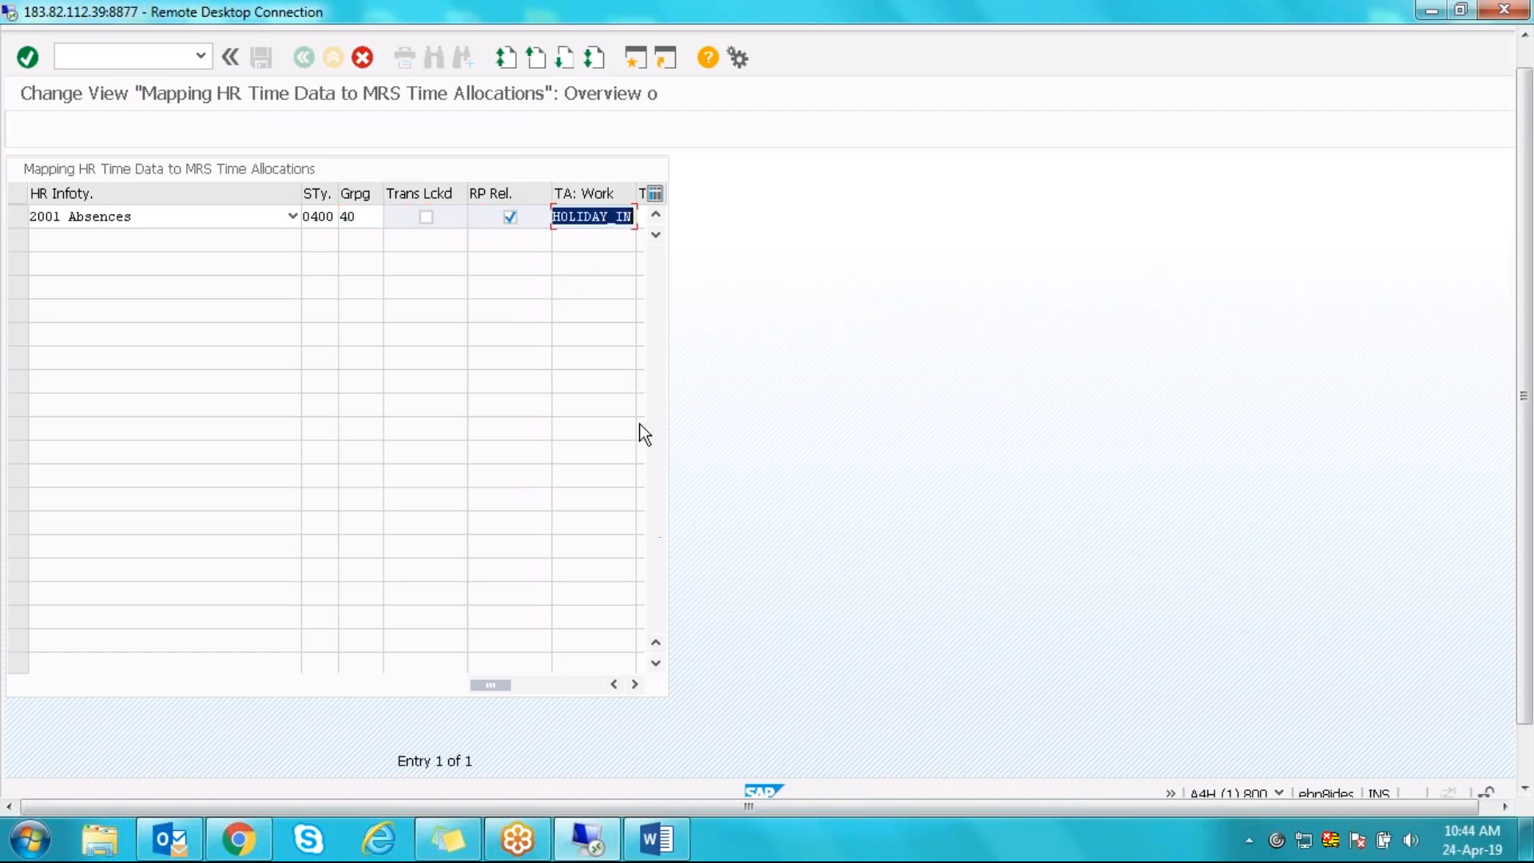
{"action": "left_click", "coordinate": [608, 223]}
{"action": "key", "text": "BackSpace"}
{"action": "key", "text": "BackSpace"}
{"action": "key", "text": "BackSpace"}
{"action": "key", "text": "BackSpace"}
{"action": "key", "text": "BackSpace"}
{"action": "key", "text": "BackSpace"}
{"action": "key", "text": "BackSpace"}
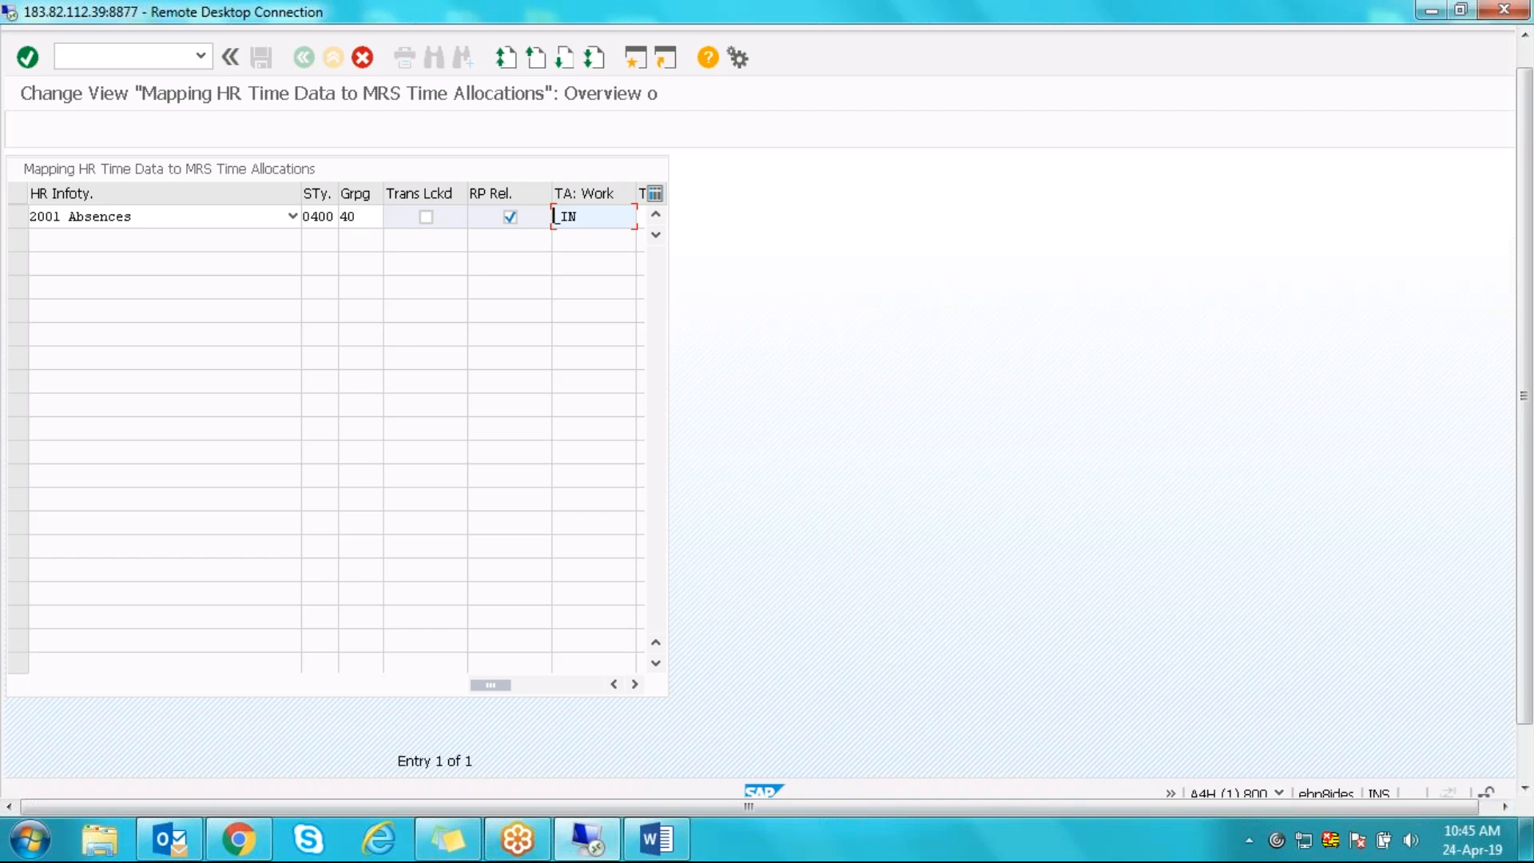
{"action": "type", "text": "ILLNESS"}
{"action": "key", "text": "Return"}
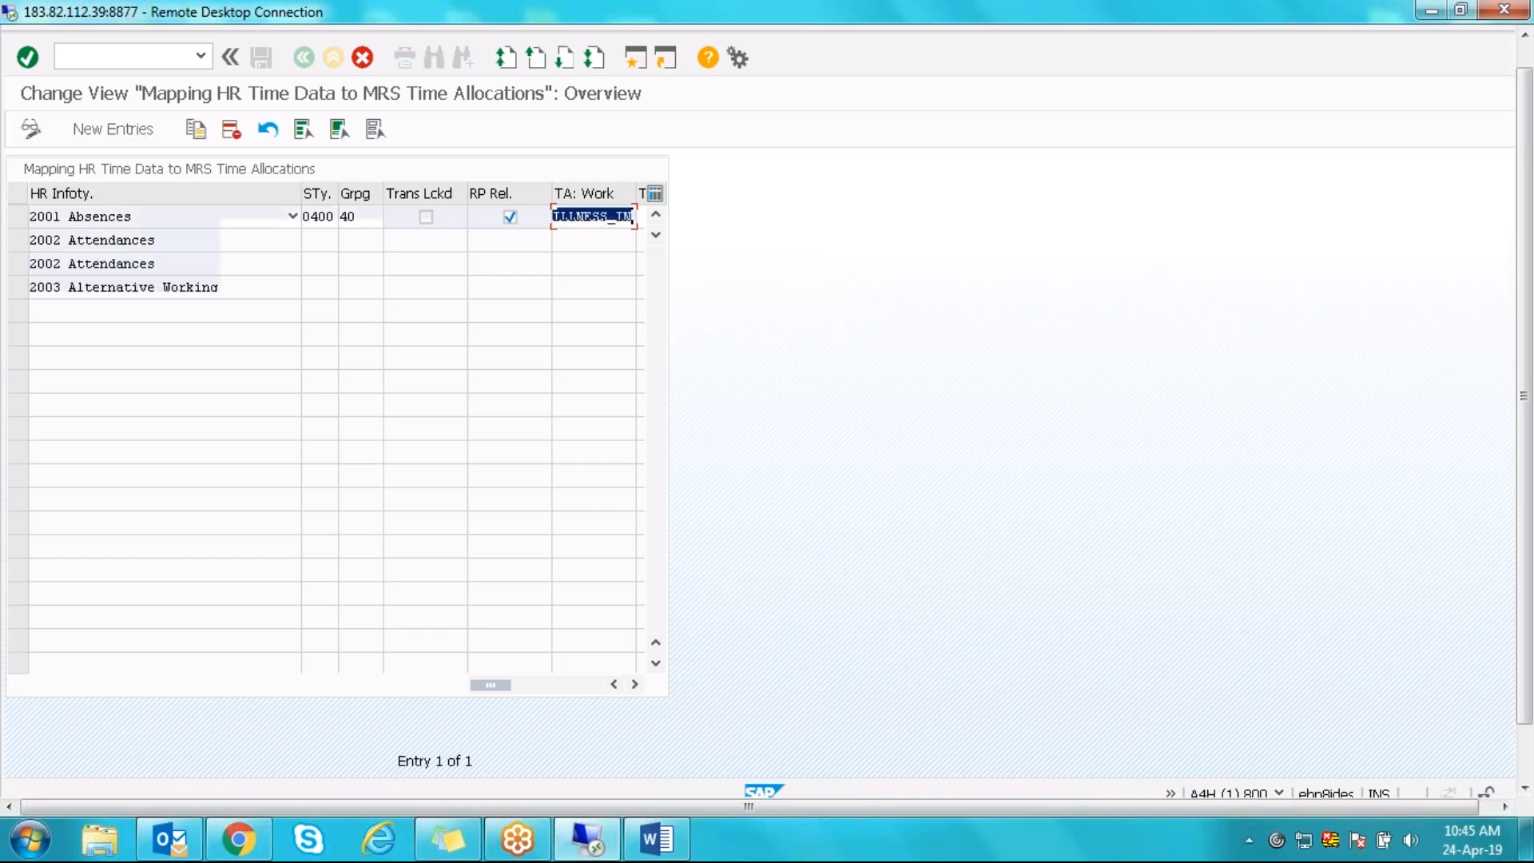
{"action": "left_click", "coordinate": [656, 214]}
{"action": "left_click", "coordinate": [656, 214]}
{"action": "left_click", "coordinate": [656, 214]}
{"action": "left_click", "coordinate": [656, 214]}
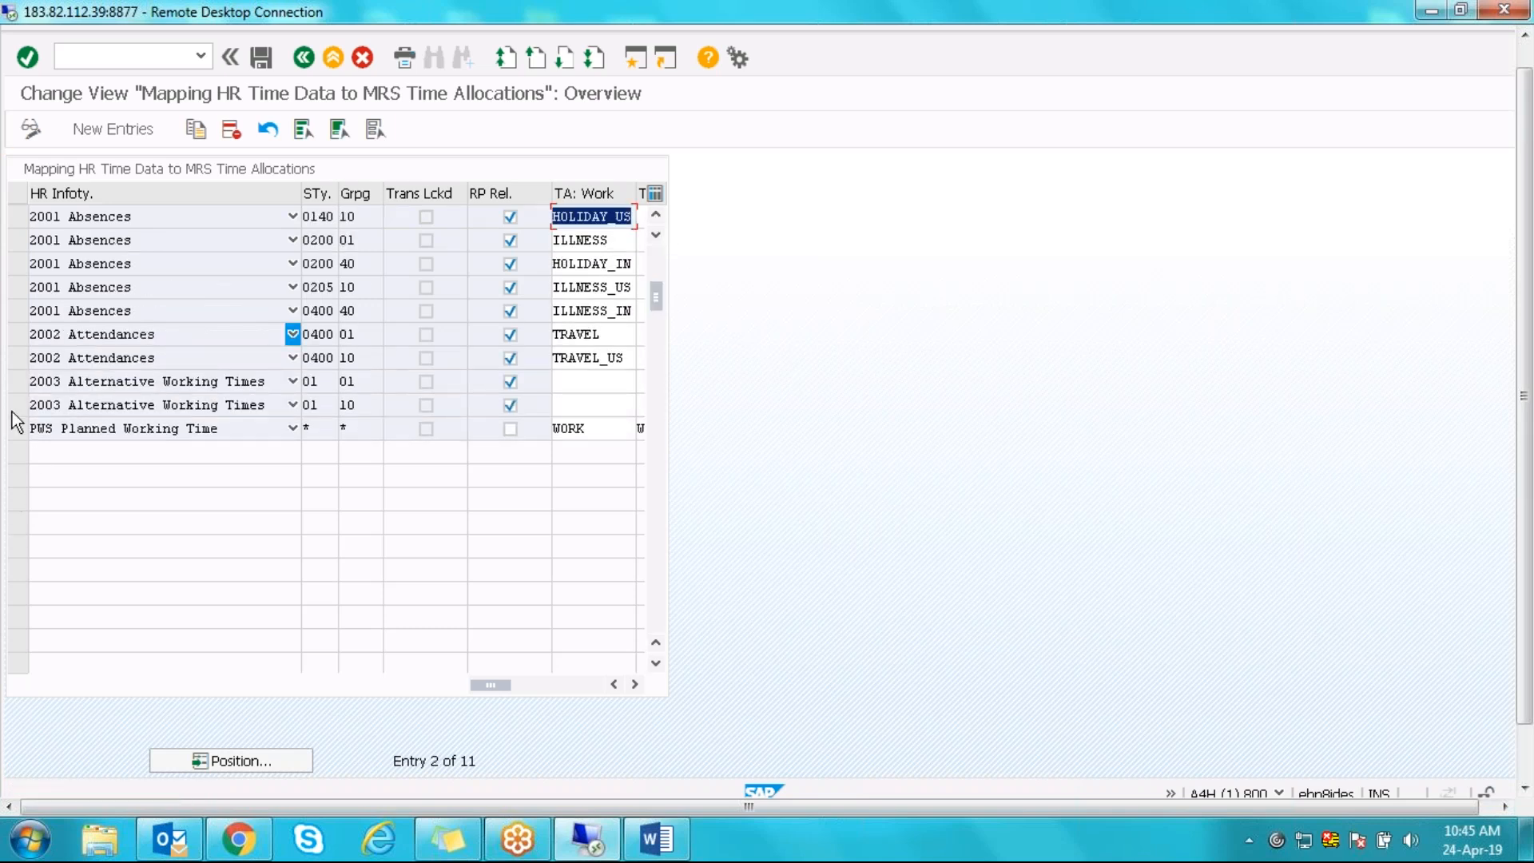
{"action": "left_click", "coordinate": [16, 339]}
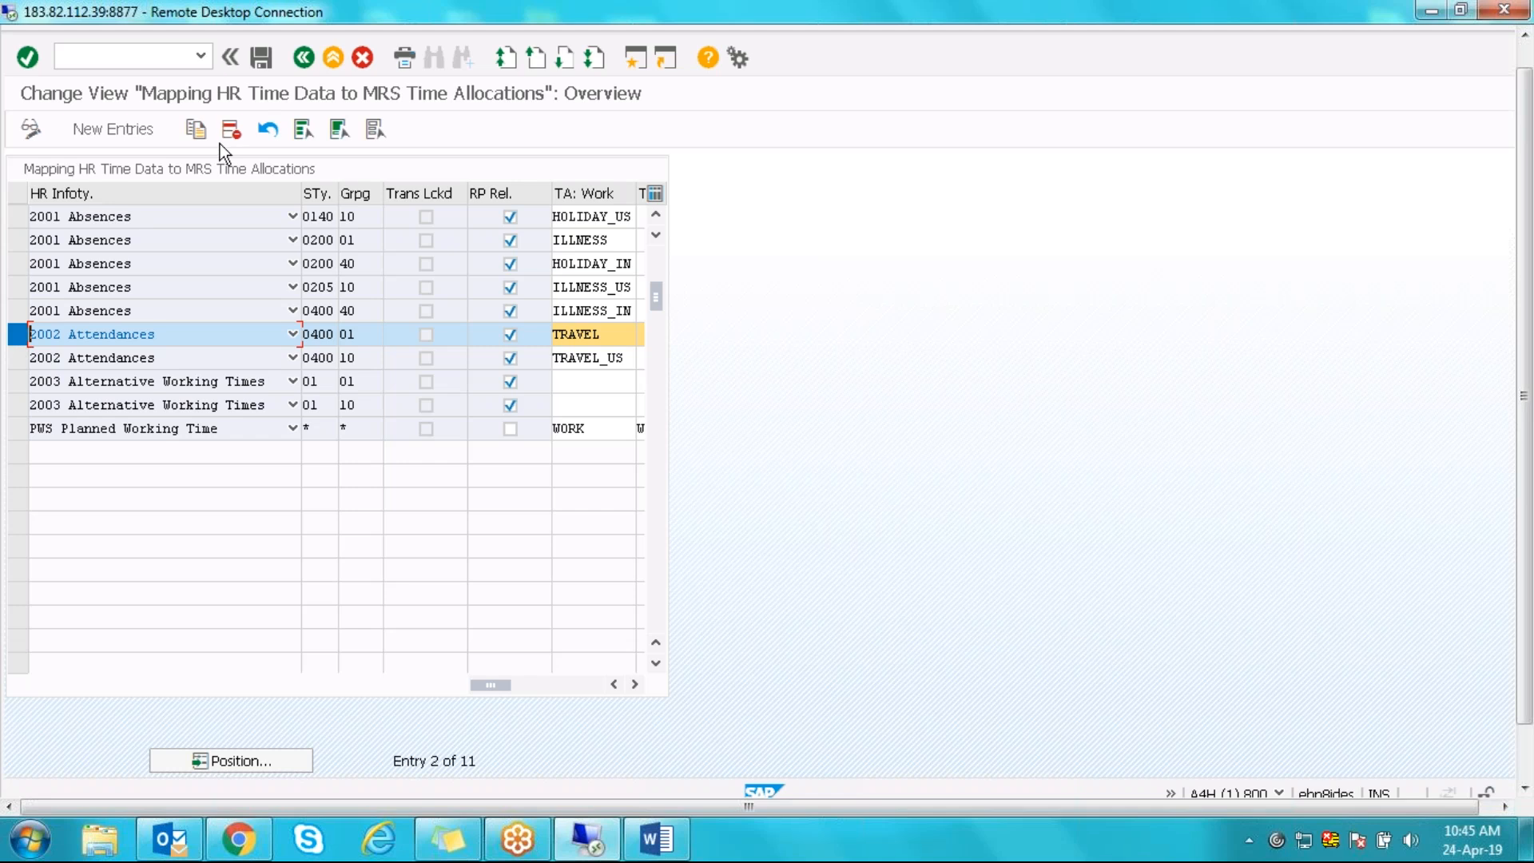
- Copy the 2002 Attendances row and browse its subtypes filtered to grouping 40
{"action": "left_click", "coordinate": [196, 128]}
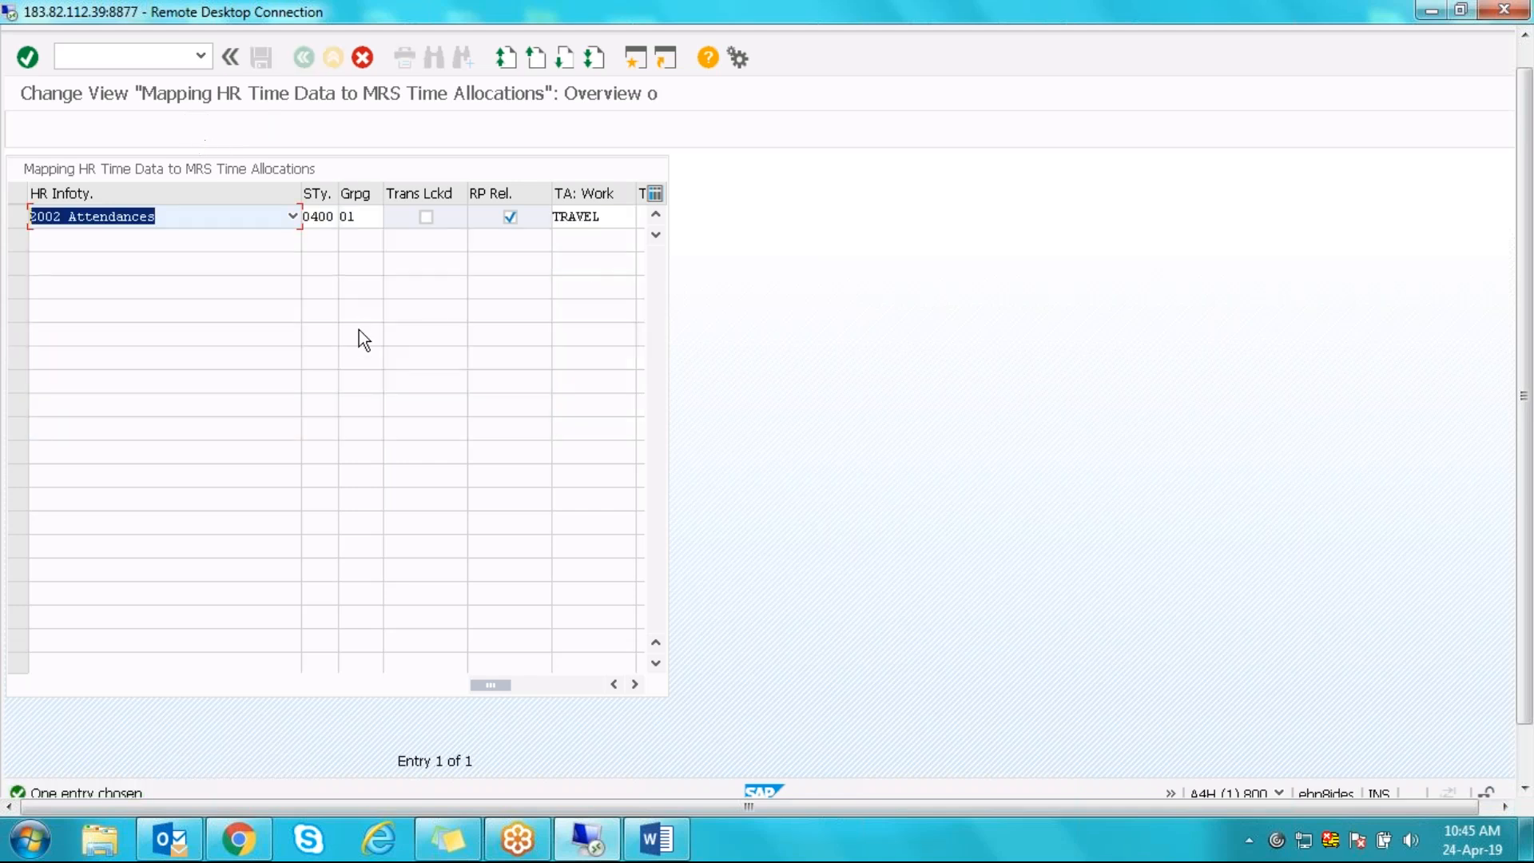
{"action": "left_click", "coordinate": [319, 217]}
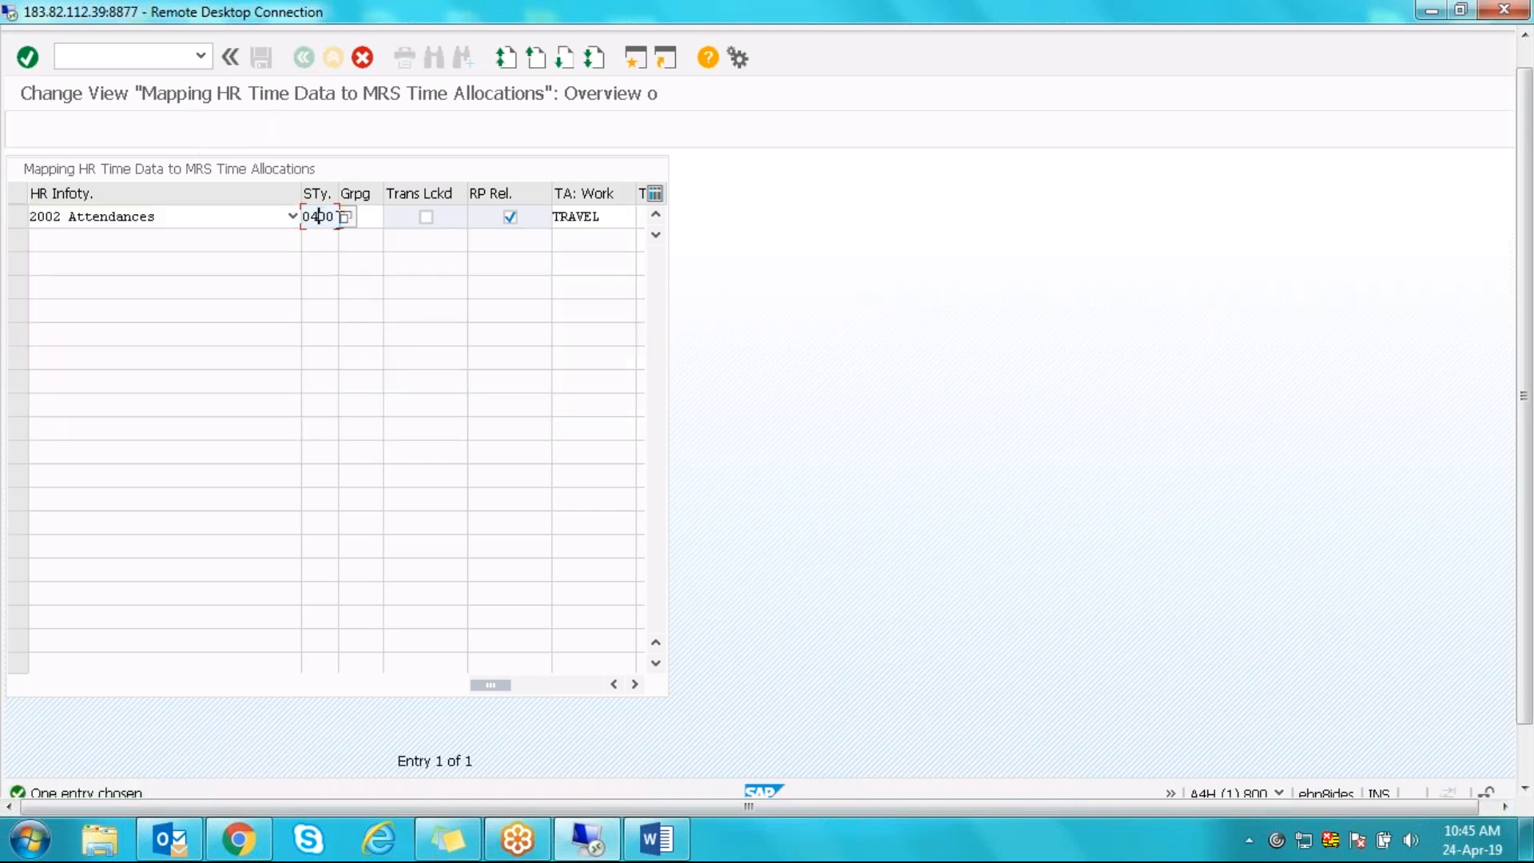
{"action": "left_click", "coordinate": [348, 223]}
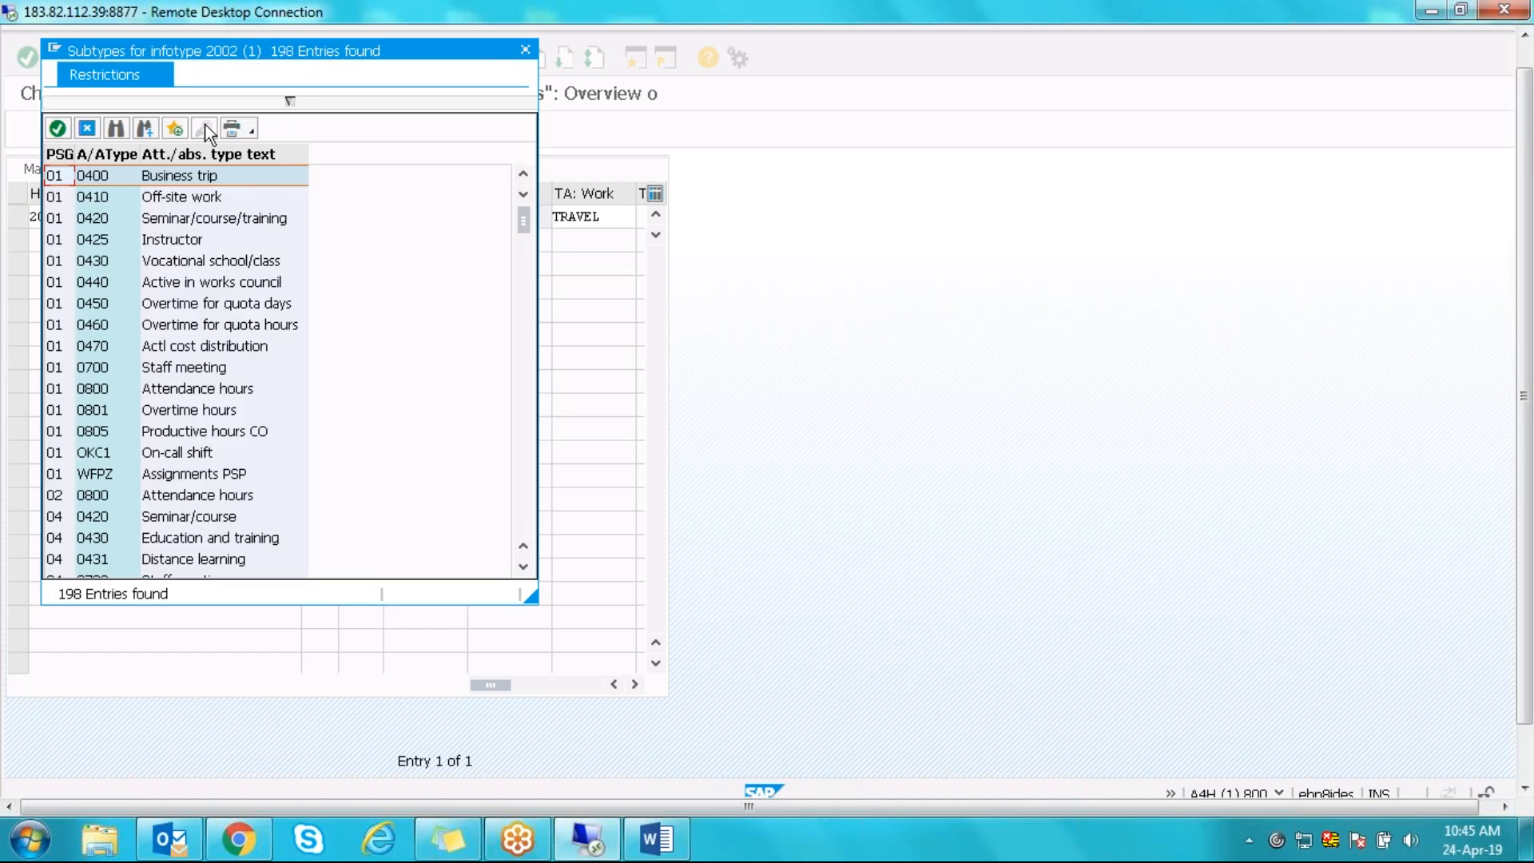
{"action": "left_click", "coordinate": [293, 103]}
{"action": "type", "text": "40"}
{"action": "key", "text": "Return"}
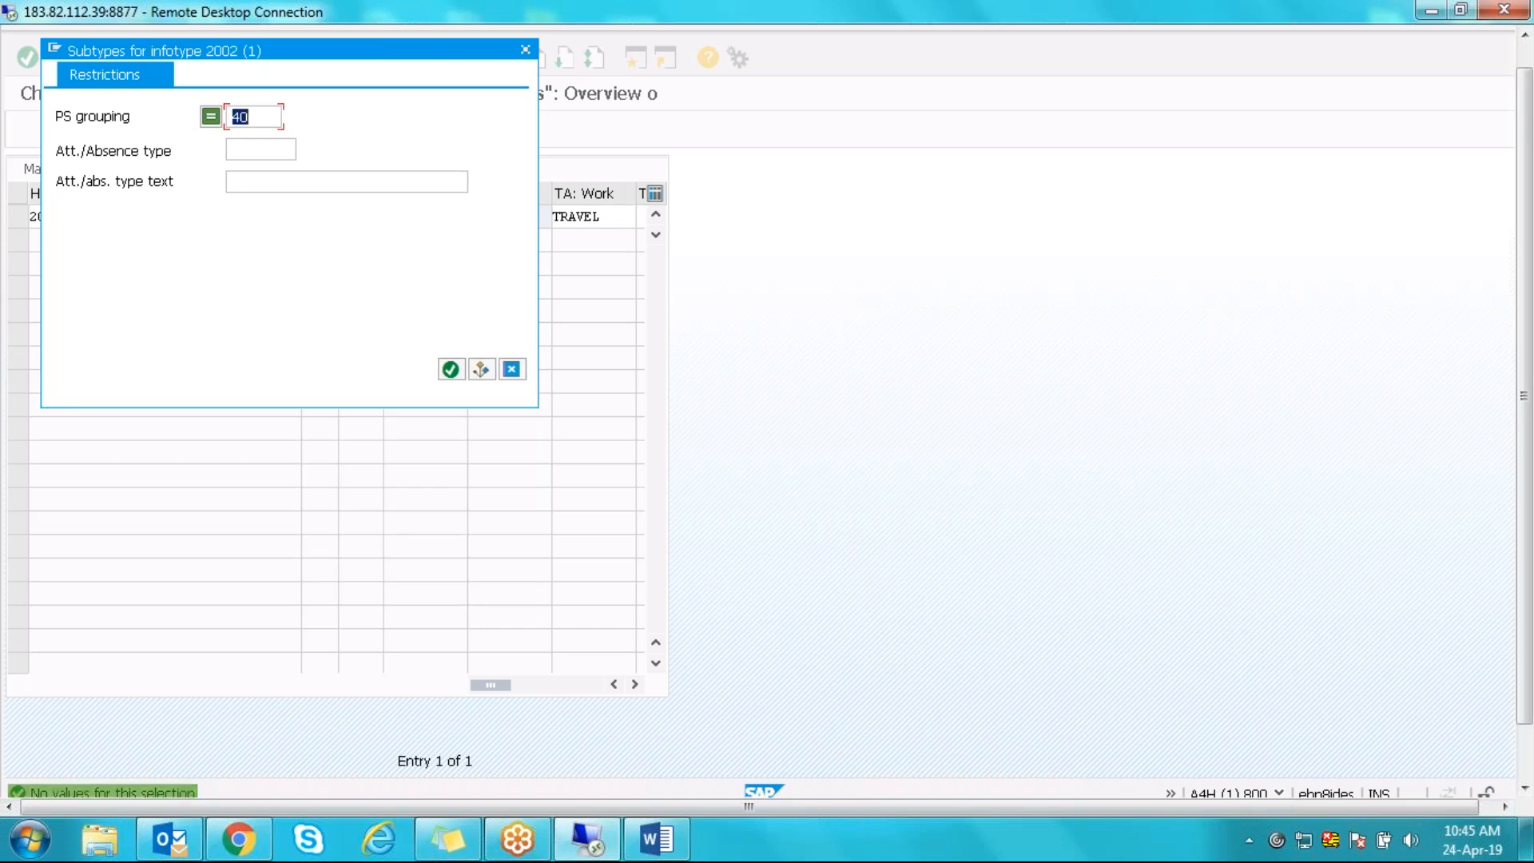
{"action": "left_click", "coordinate": [512, 368]}
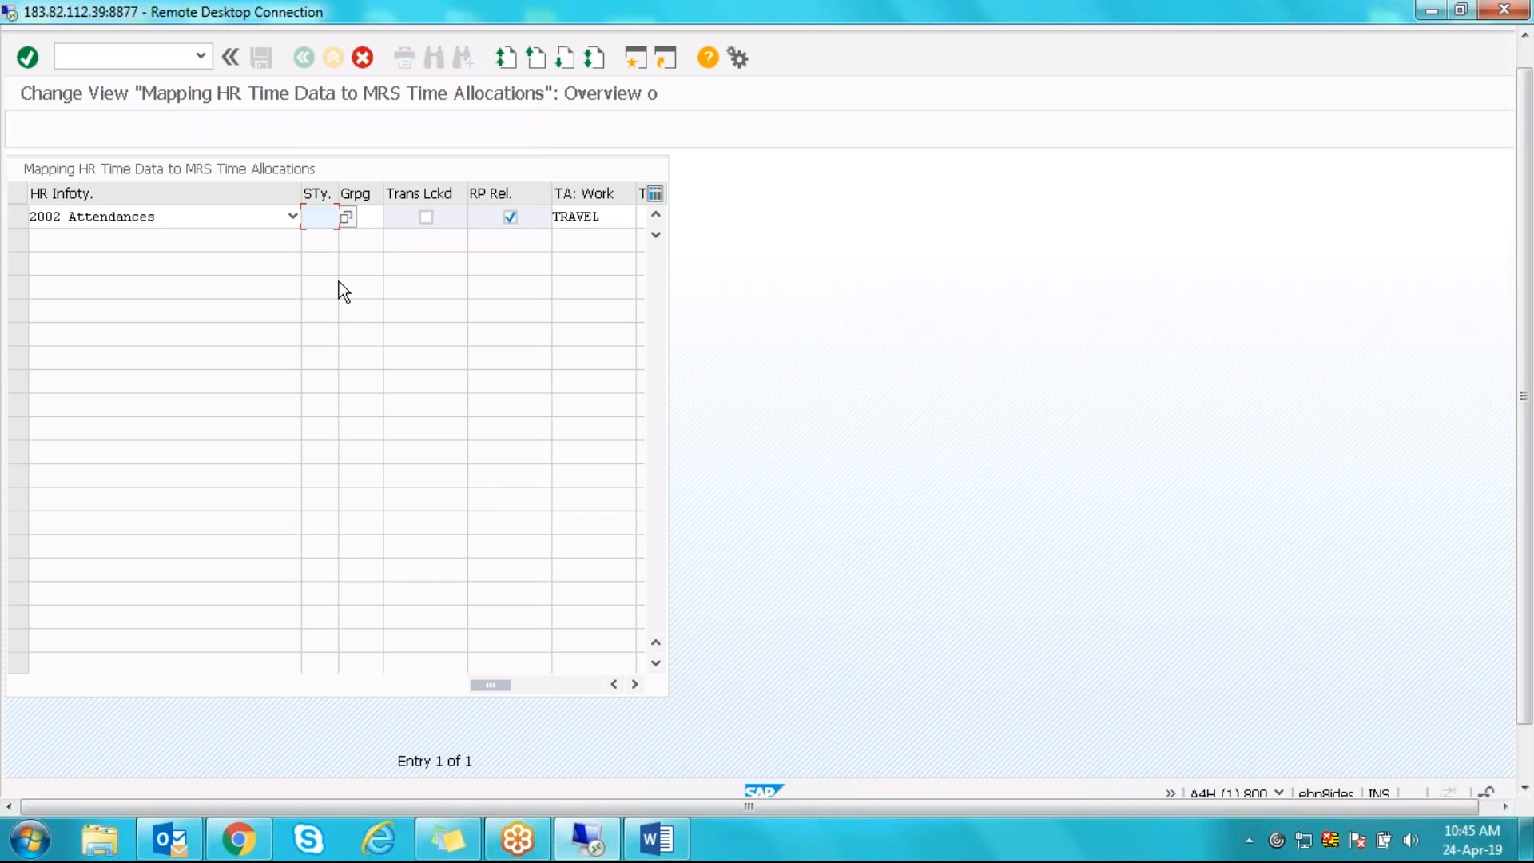
- Give the copy subtype 0400, grouping 40 and allocation TRAVEL_IN, then confirm
{"action": "type", "text": "04"}
{"action": "key", "text": "BackSpace"}
{"action": "key", "text": "BackSpace"}
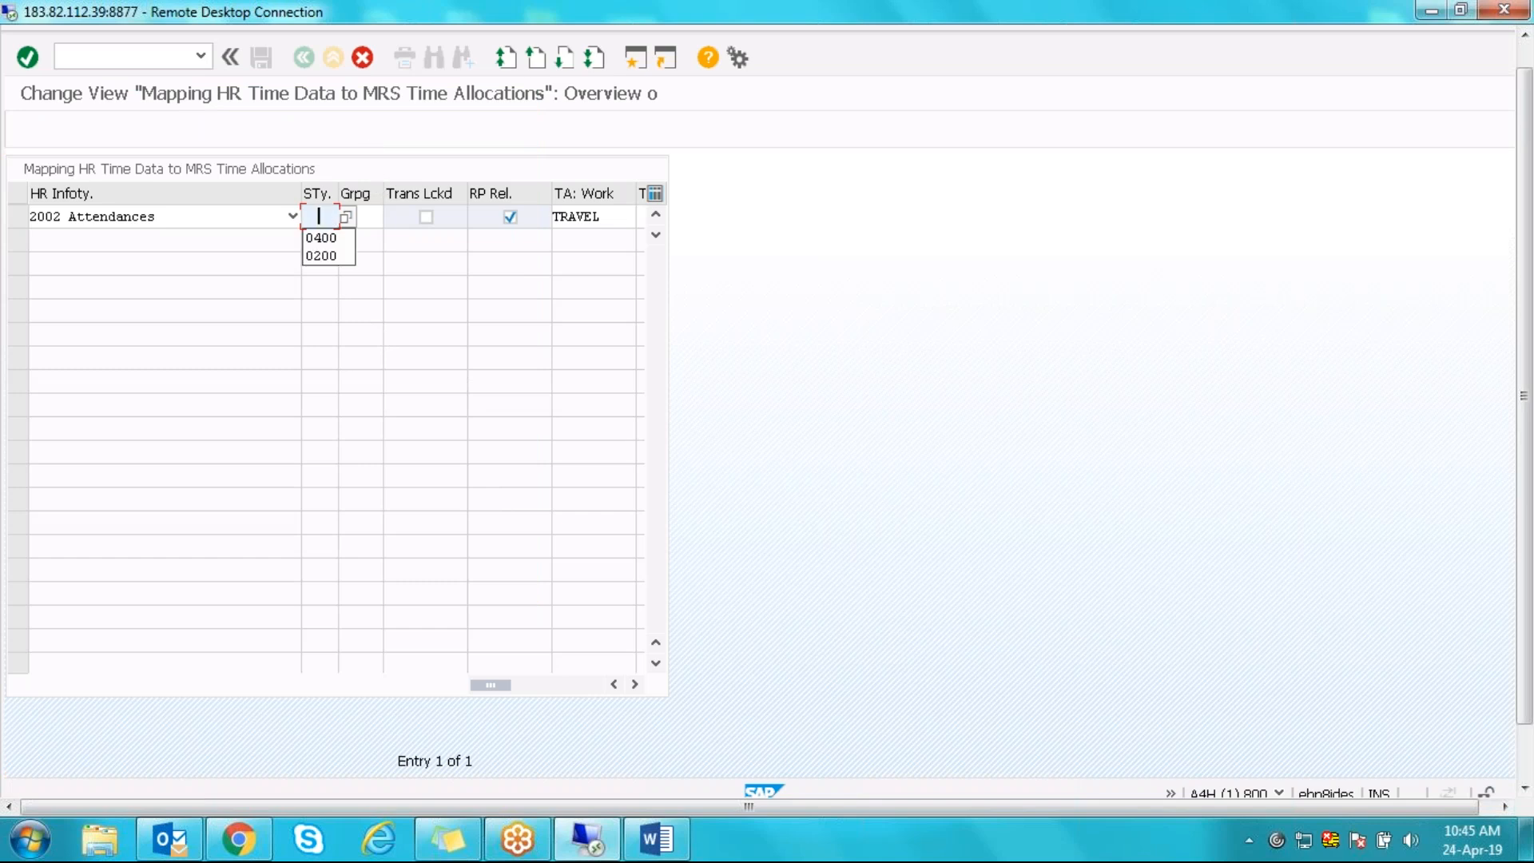
{"action": "key", "text": "Down"}
{"action": "key", "text": "Return"}
{"action": "key", "text": "Tab"}
{"action": "type", "text": "40"}
{"action": "key", "text": "Tab"}
{"action": "key", "text": "Tab"}
{"action": "key", "text": "Tab"}
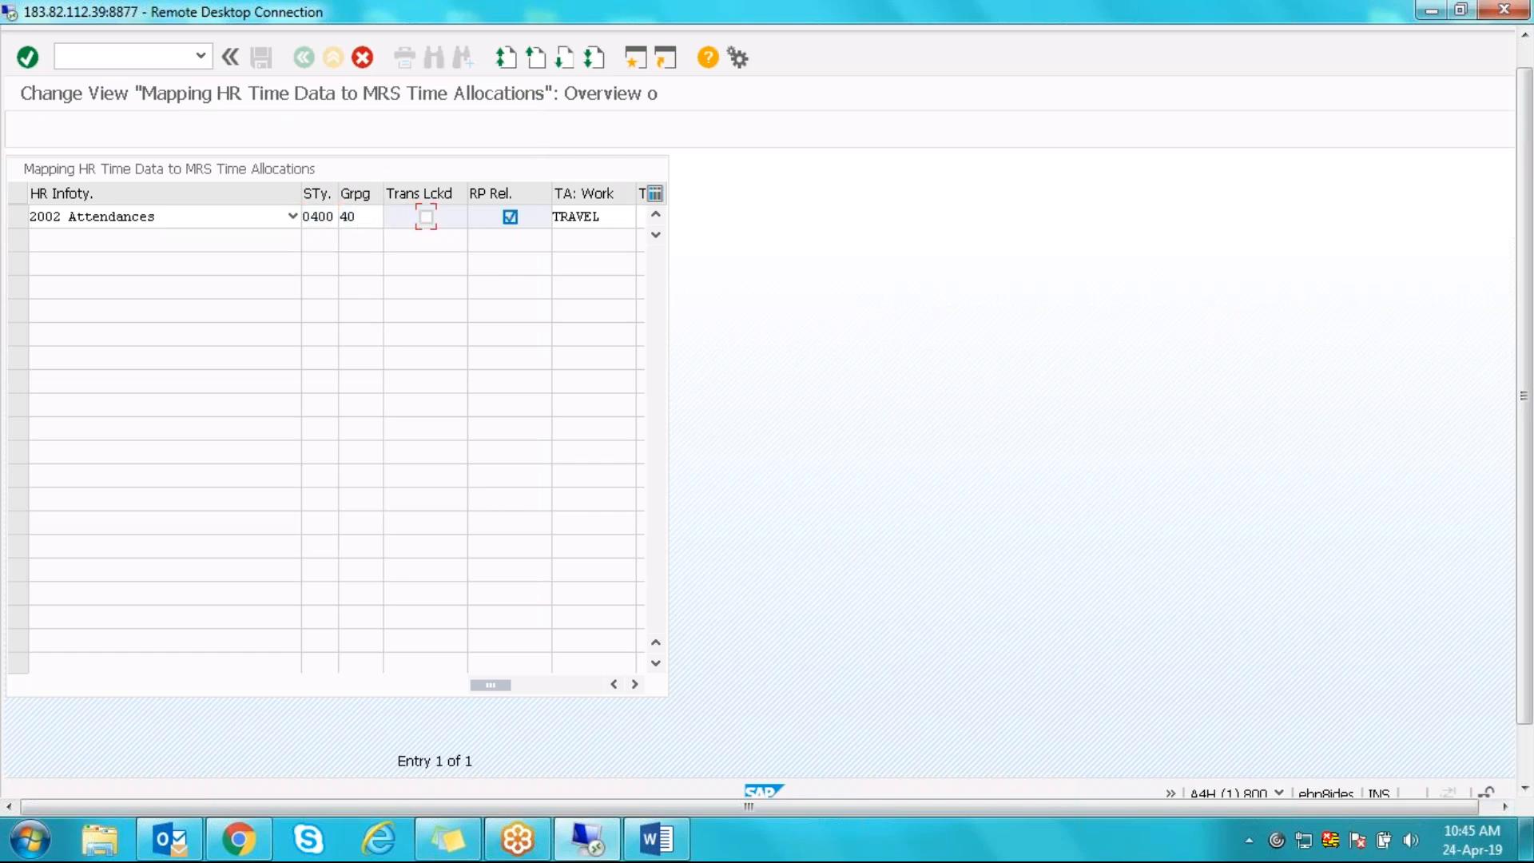
{"action": "left_click", "coordinate": [608, 217]}
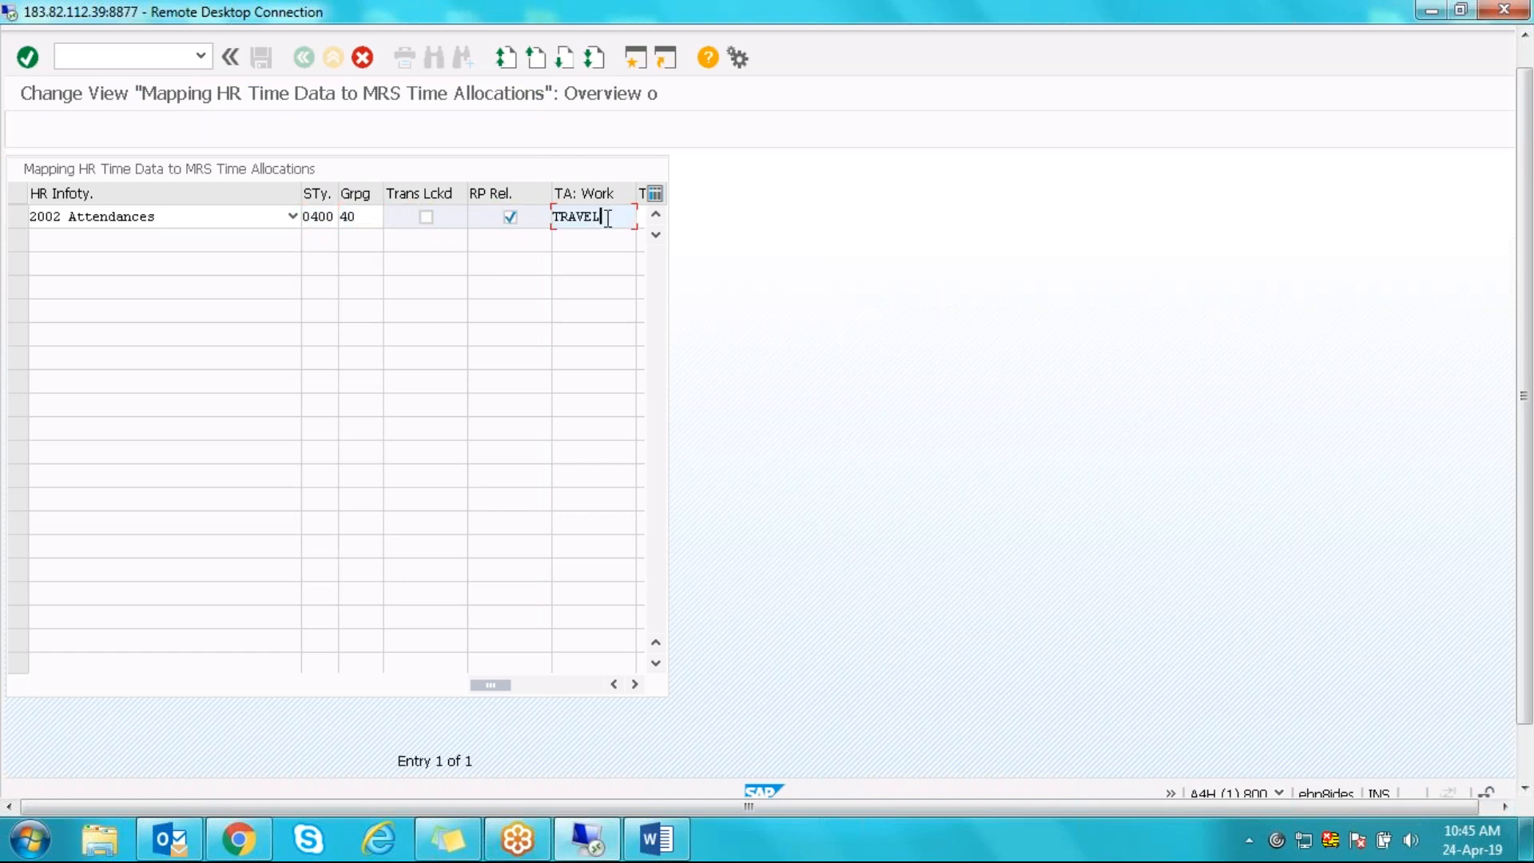
{"action": "type", "text": "_IN"}
{"action": "key", "text": "Return"}
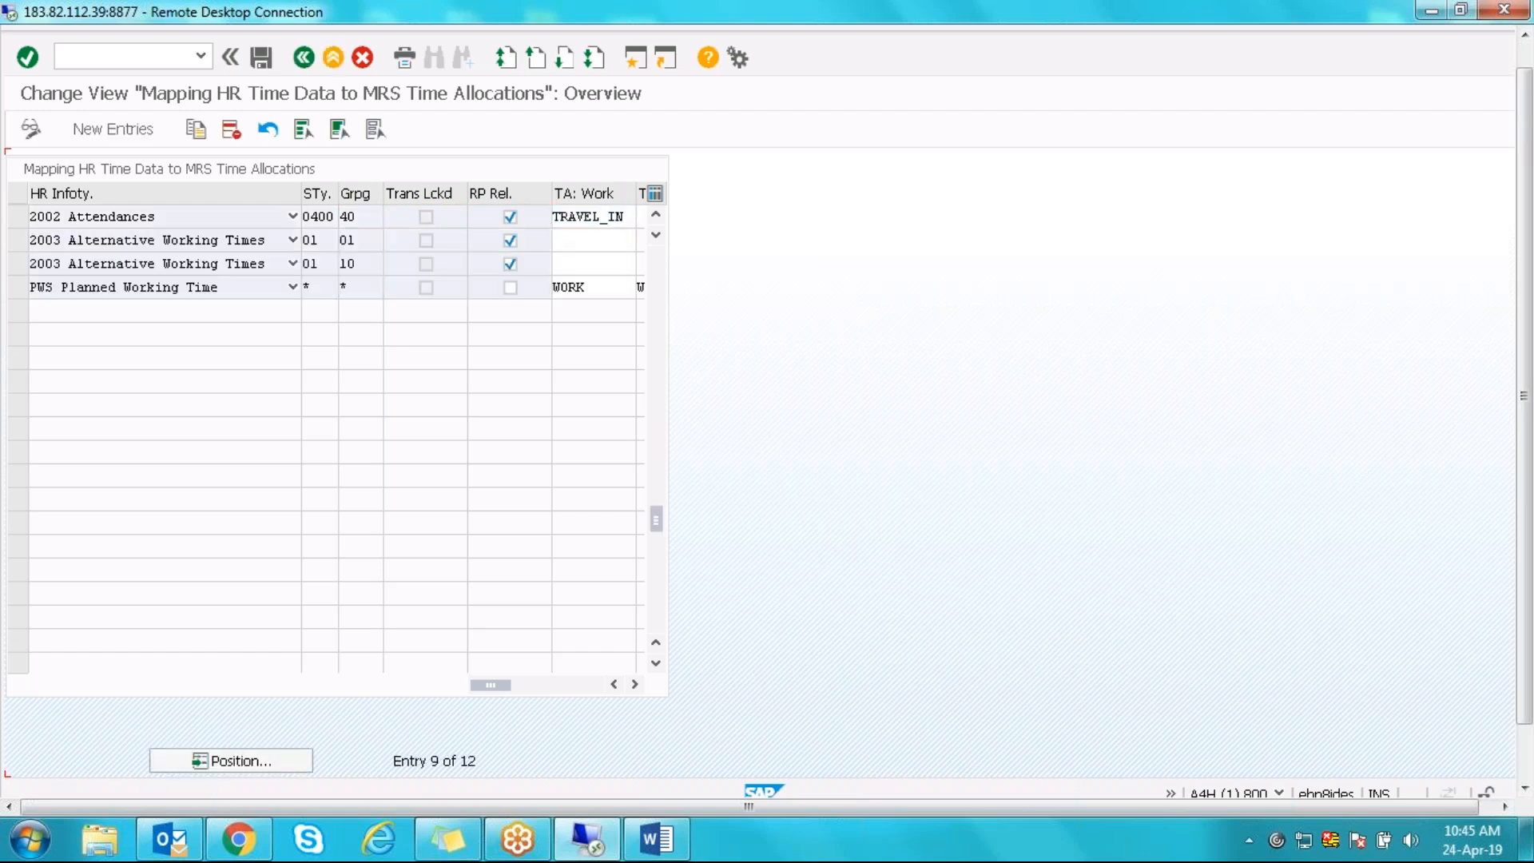
- Select the PWS Planned Working Time row in the mapping table
{"action": "left_click", "coordinate": [656, 214]}
{"action": "left_click", "coordinate": [18, 266]}
{"action": "left_click", "coordinate": [17, 267]}
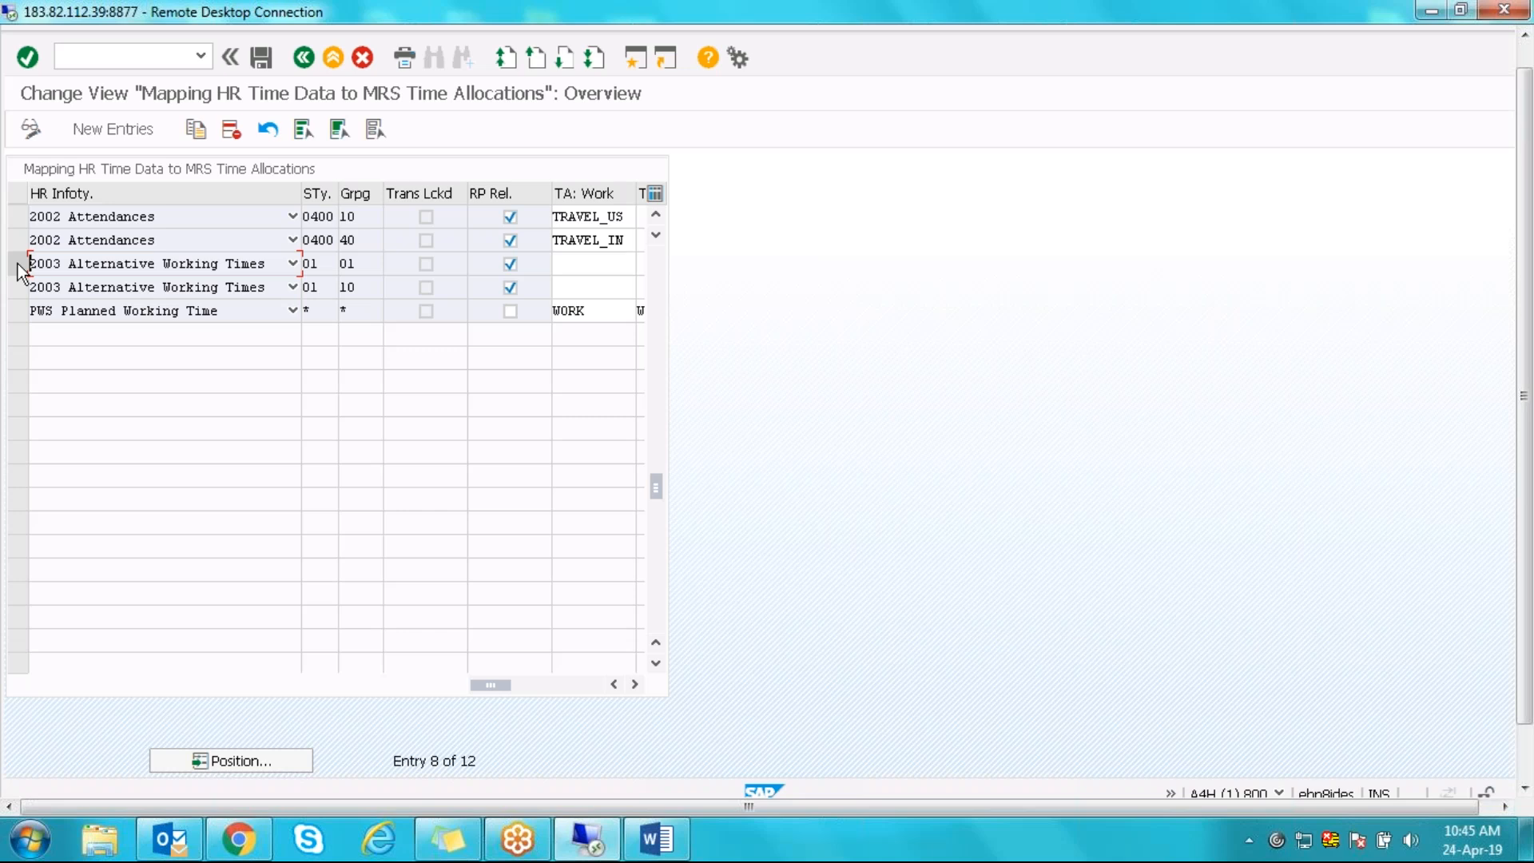
{"action": "left_click", "coordinate": [321, 263]}
{"action": "double_click", "coordinate": [357, 310]}
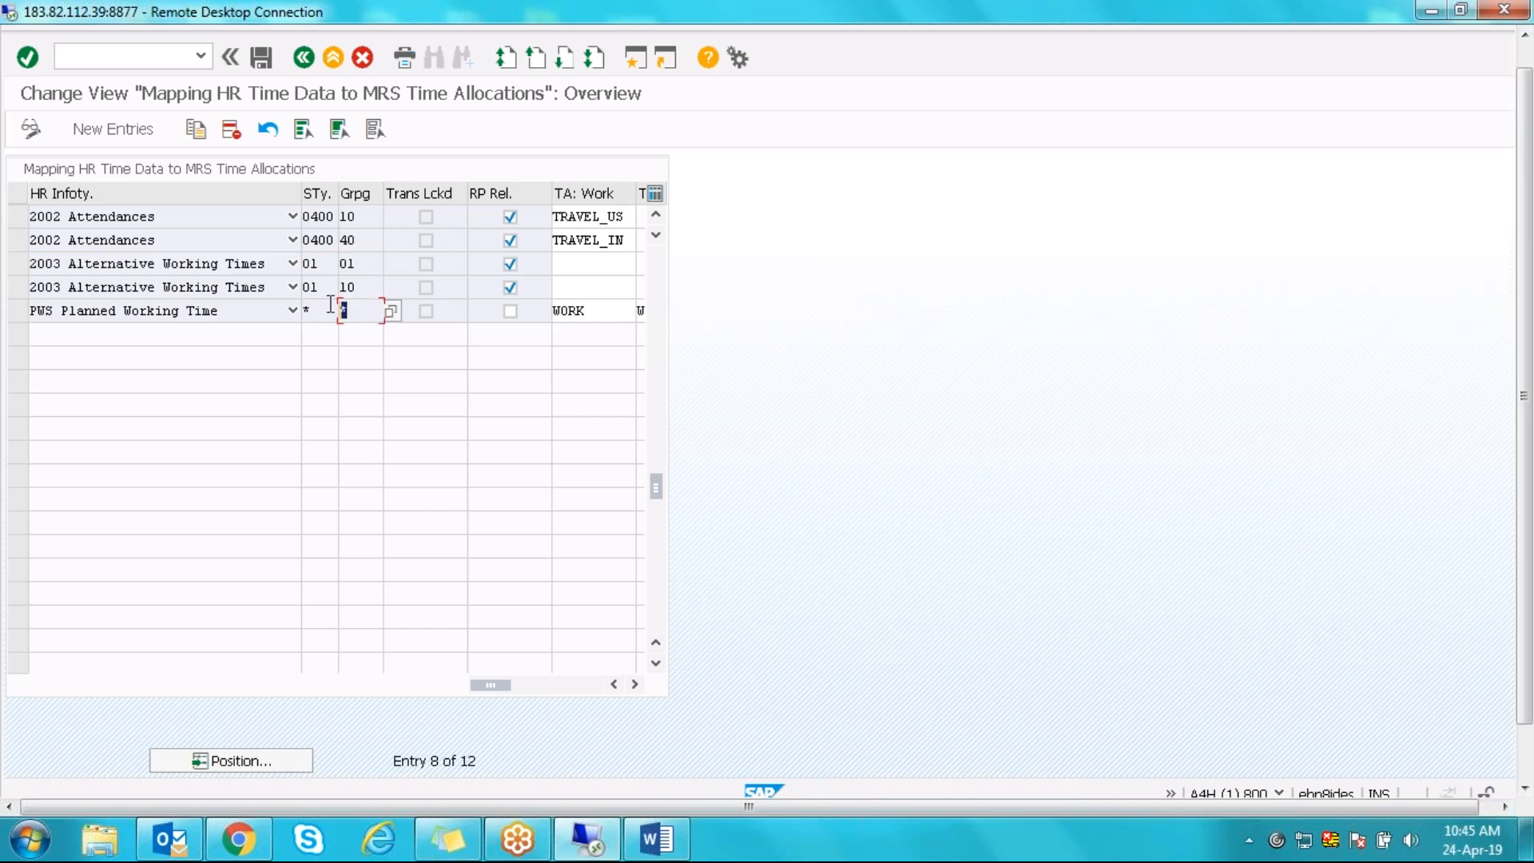
{"action": "left_click", "coordinate": [16, 313]}
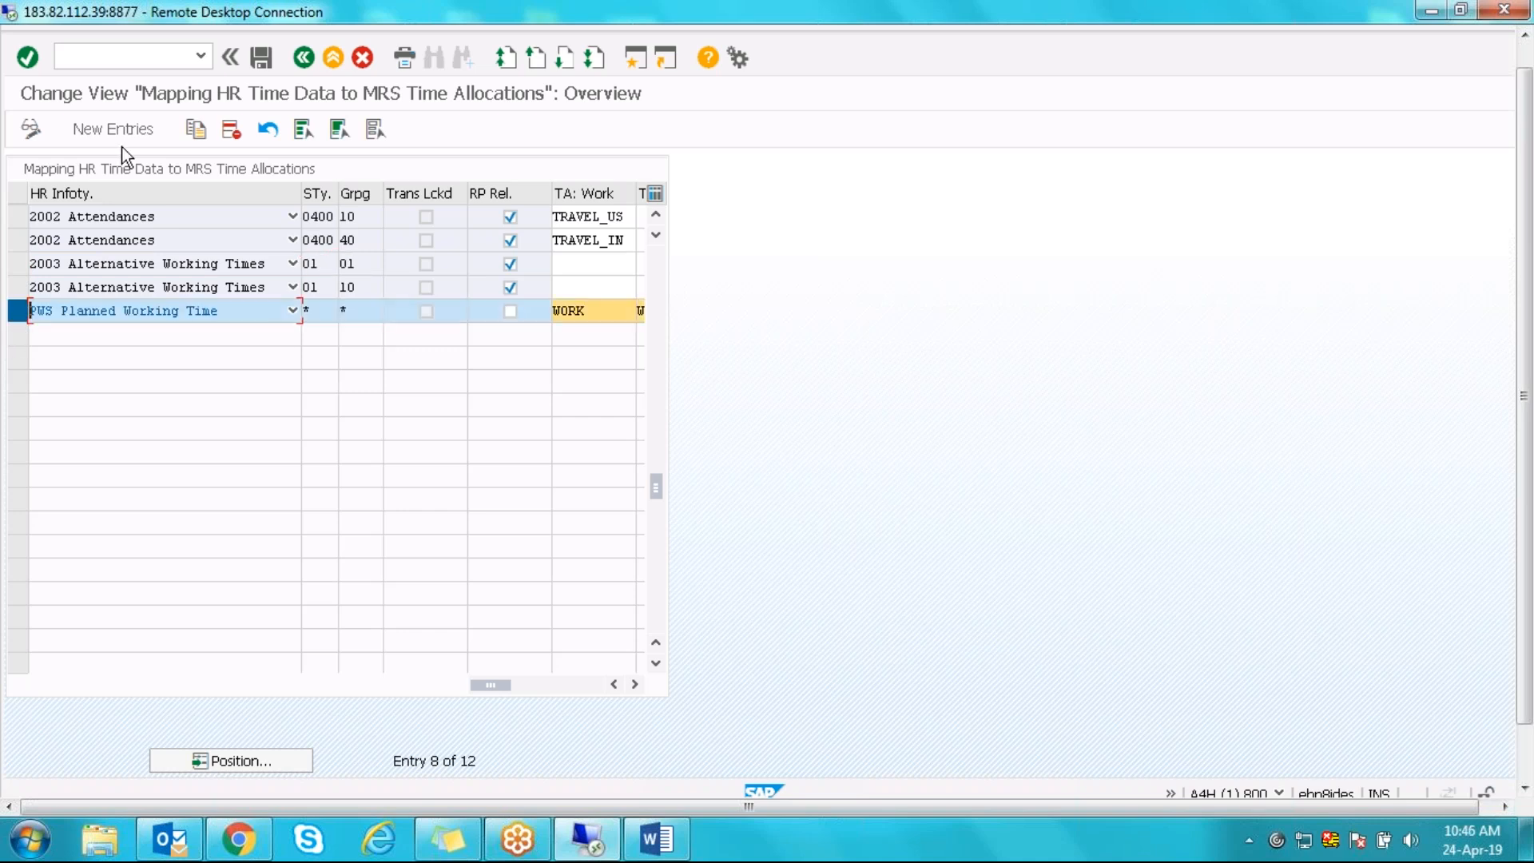
- Copy it with grouping 40, keeping WORK and WORK_BREAK, and confirm the entry
{"action": "left_click", "coordinate": [195, 129]}
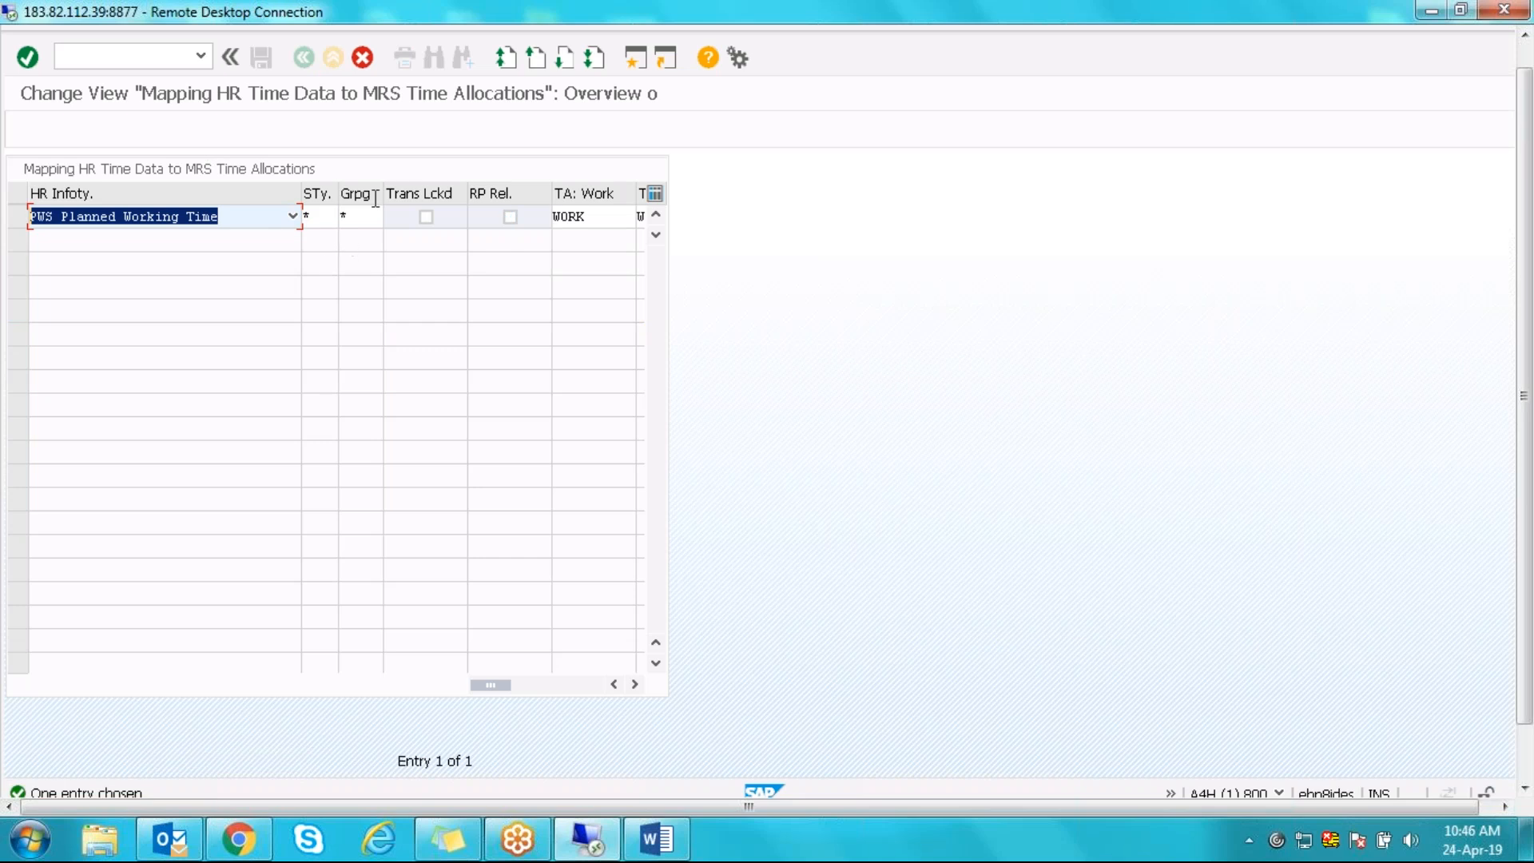
{"action": "double_click", "coordinate": [366, 214]}
{"action": "type", "text": "40"}
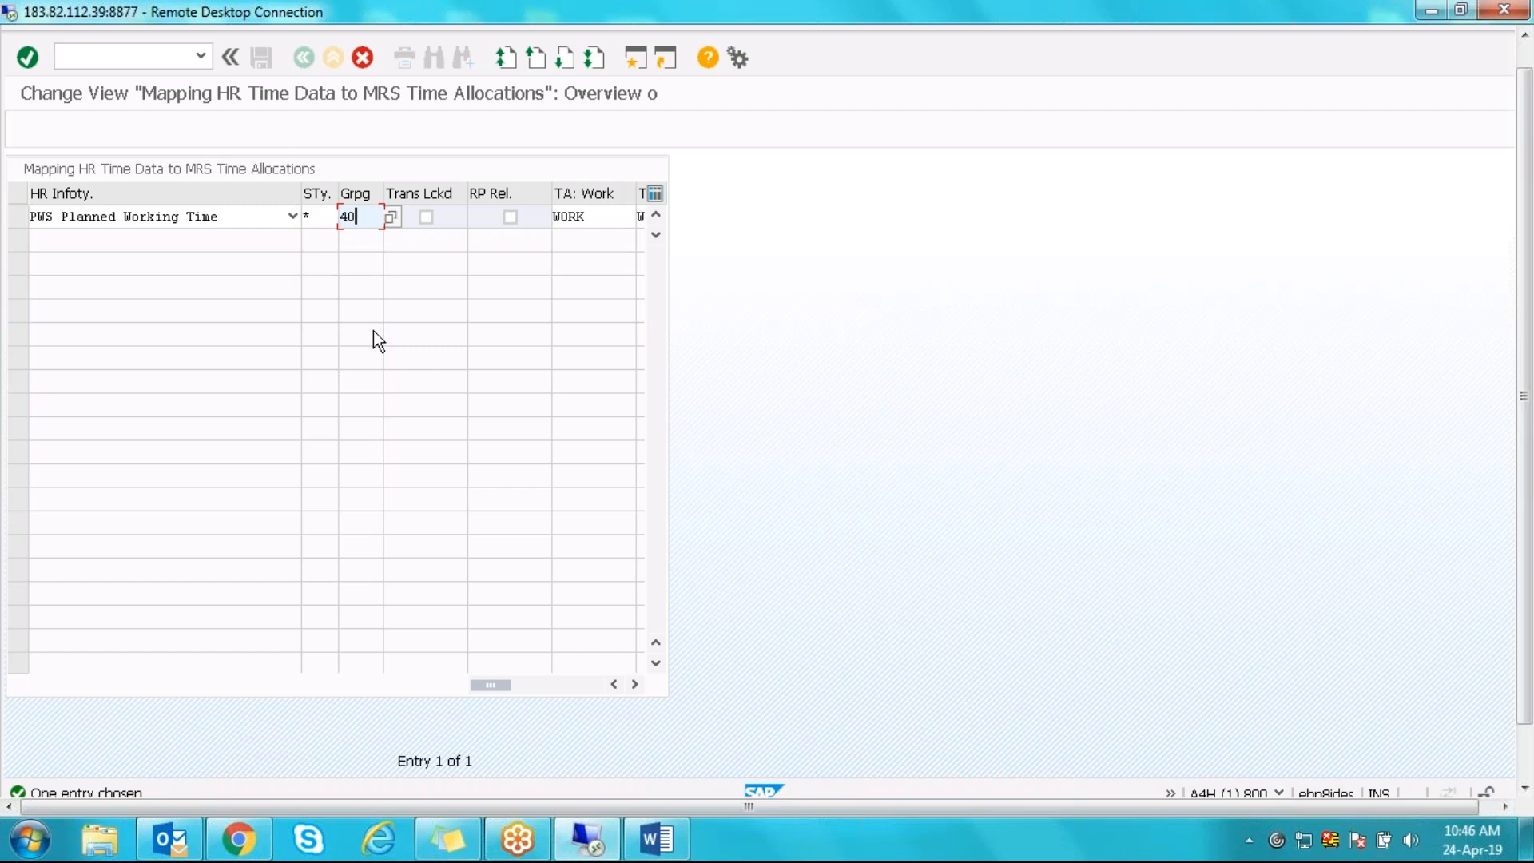
{"action": "left_click", "coordinate": [636, 682]}
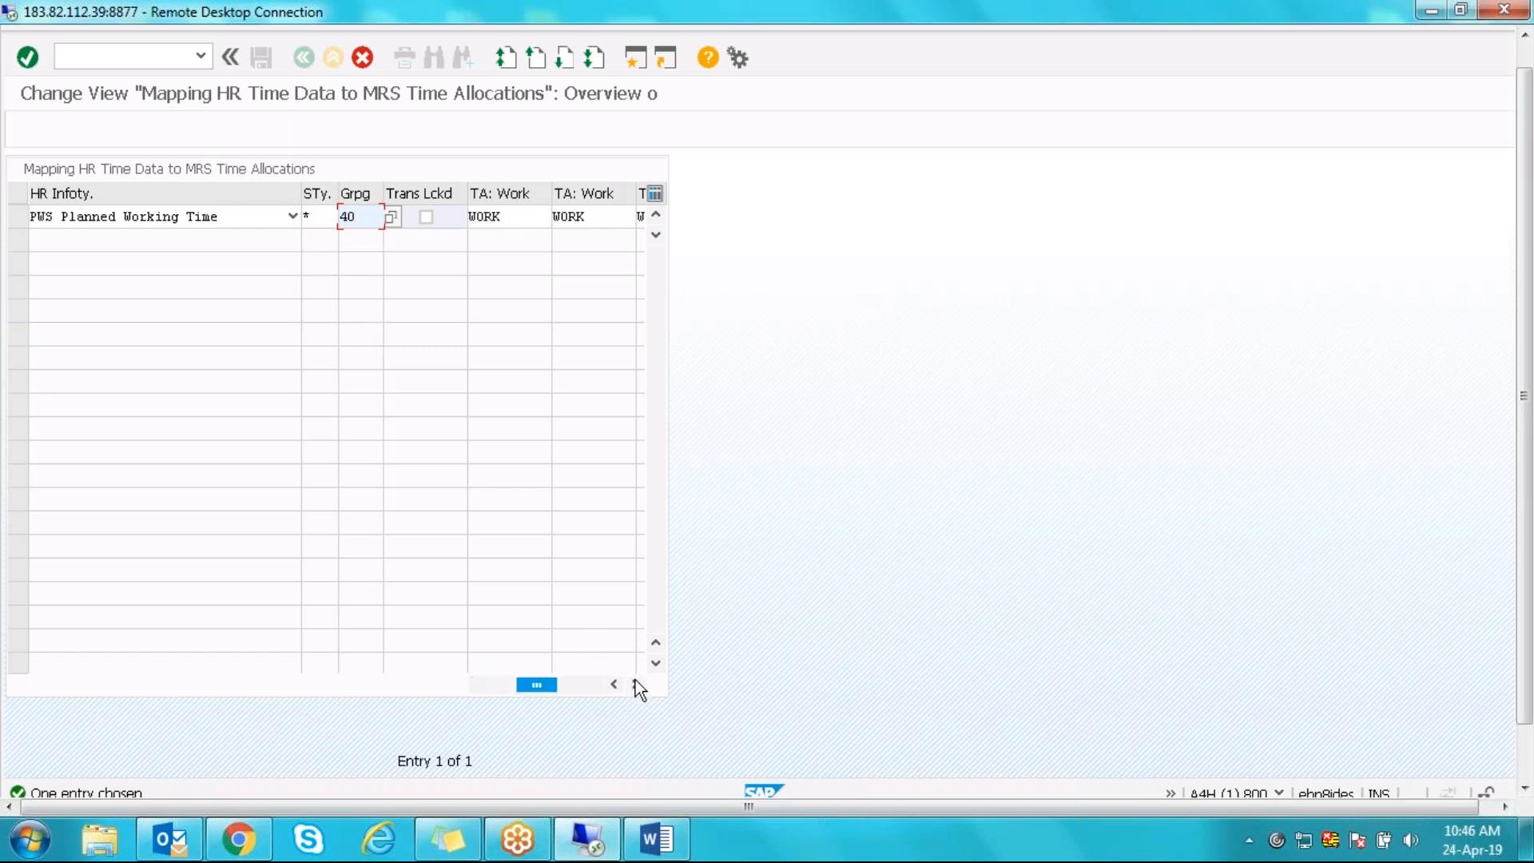
{"action": "left_click", "coordinate": [515, 219]}
{"action": "left_click", "coordinate": [586, 216]}
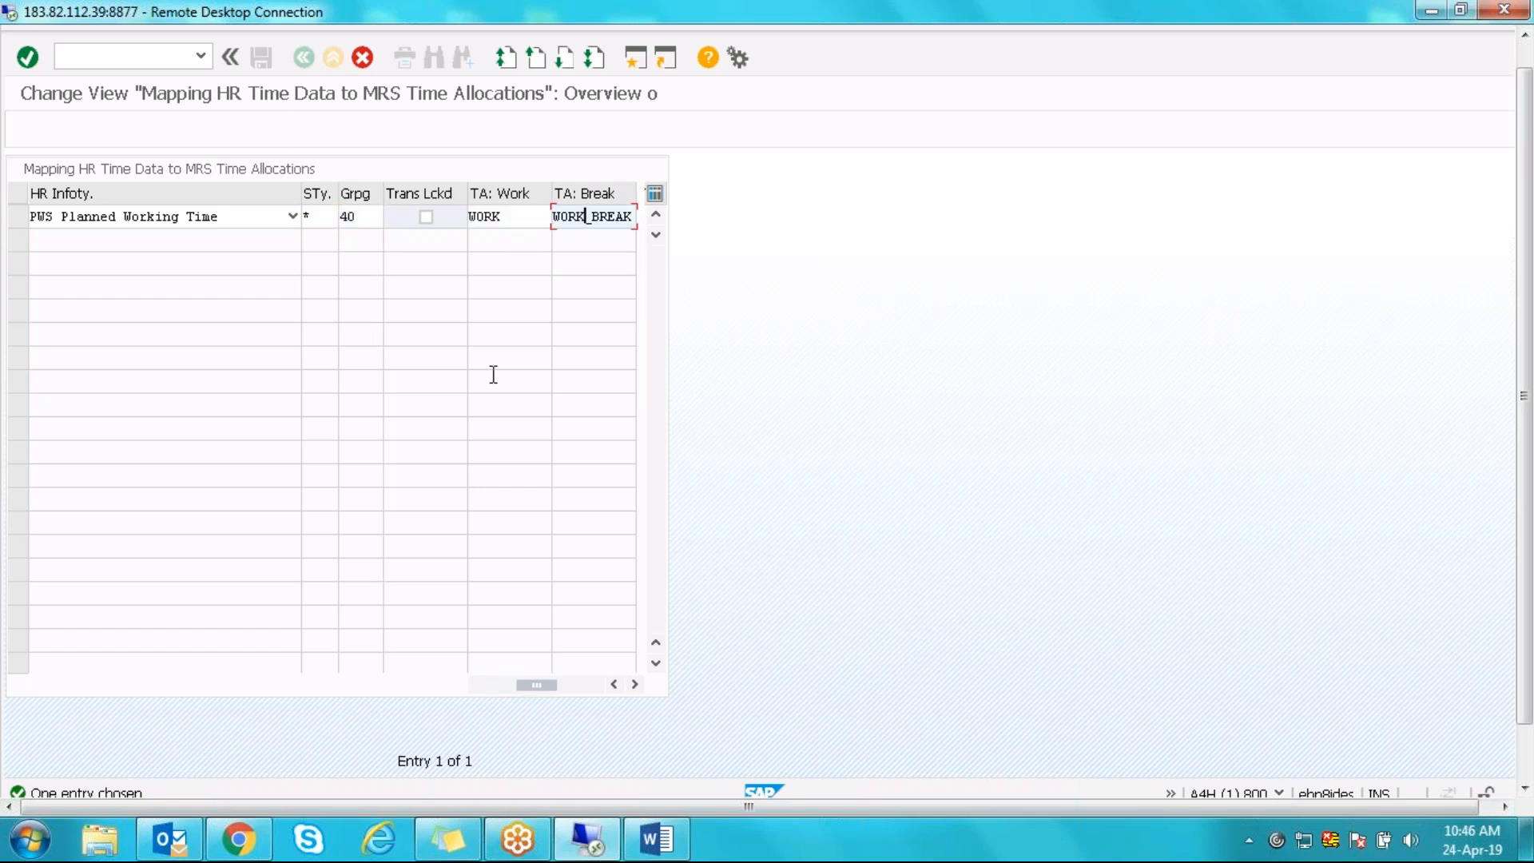
{"action": "key", "text": "Return"}
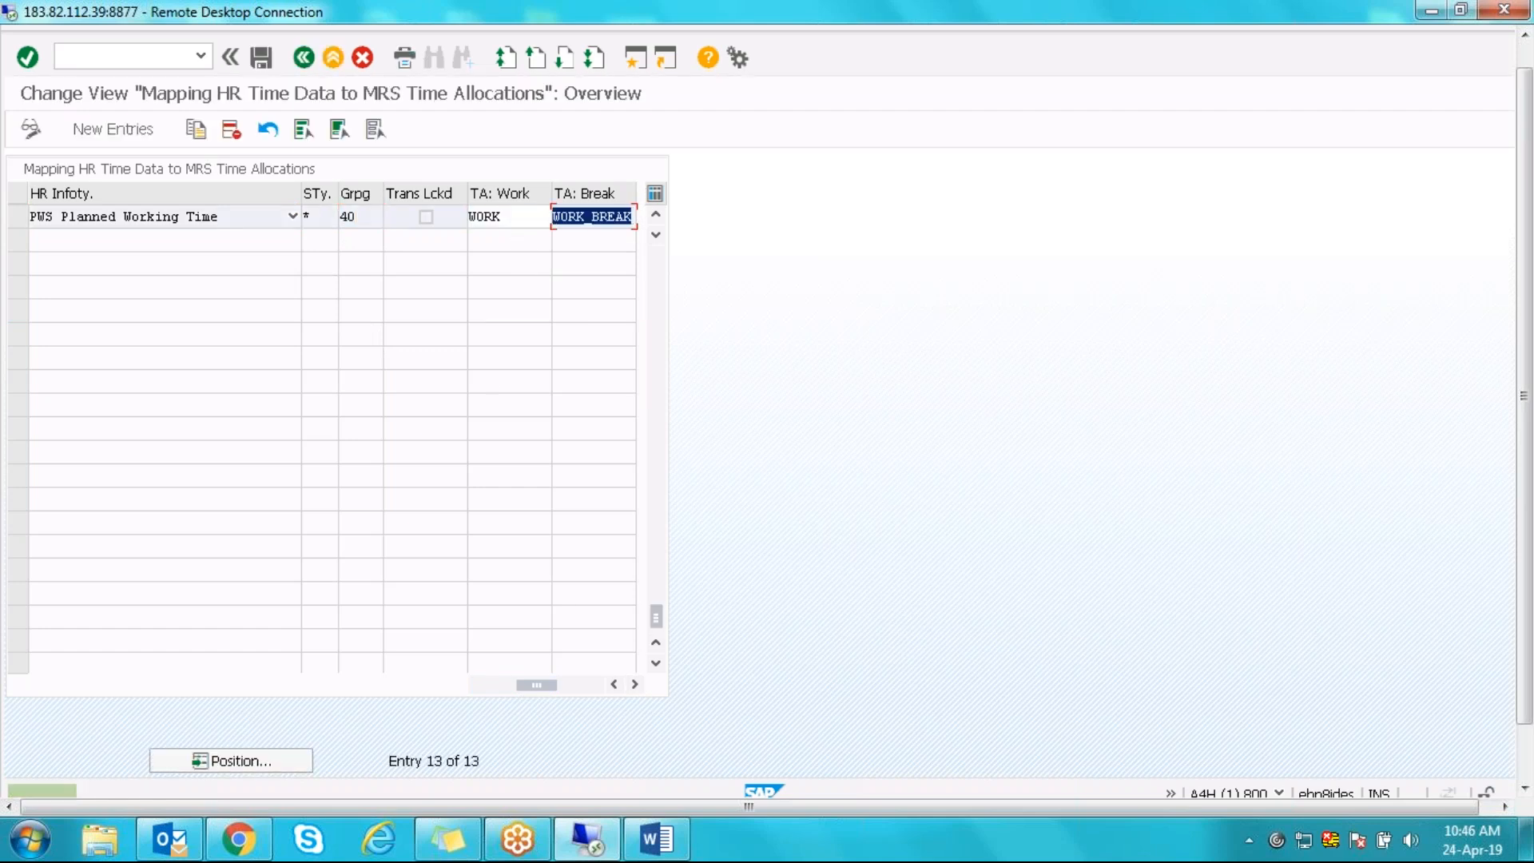
{"action": "left_click_drag", "start_coordinate": [1526, 437], "coordinate": [1526, 411]}
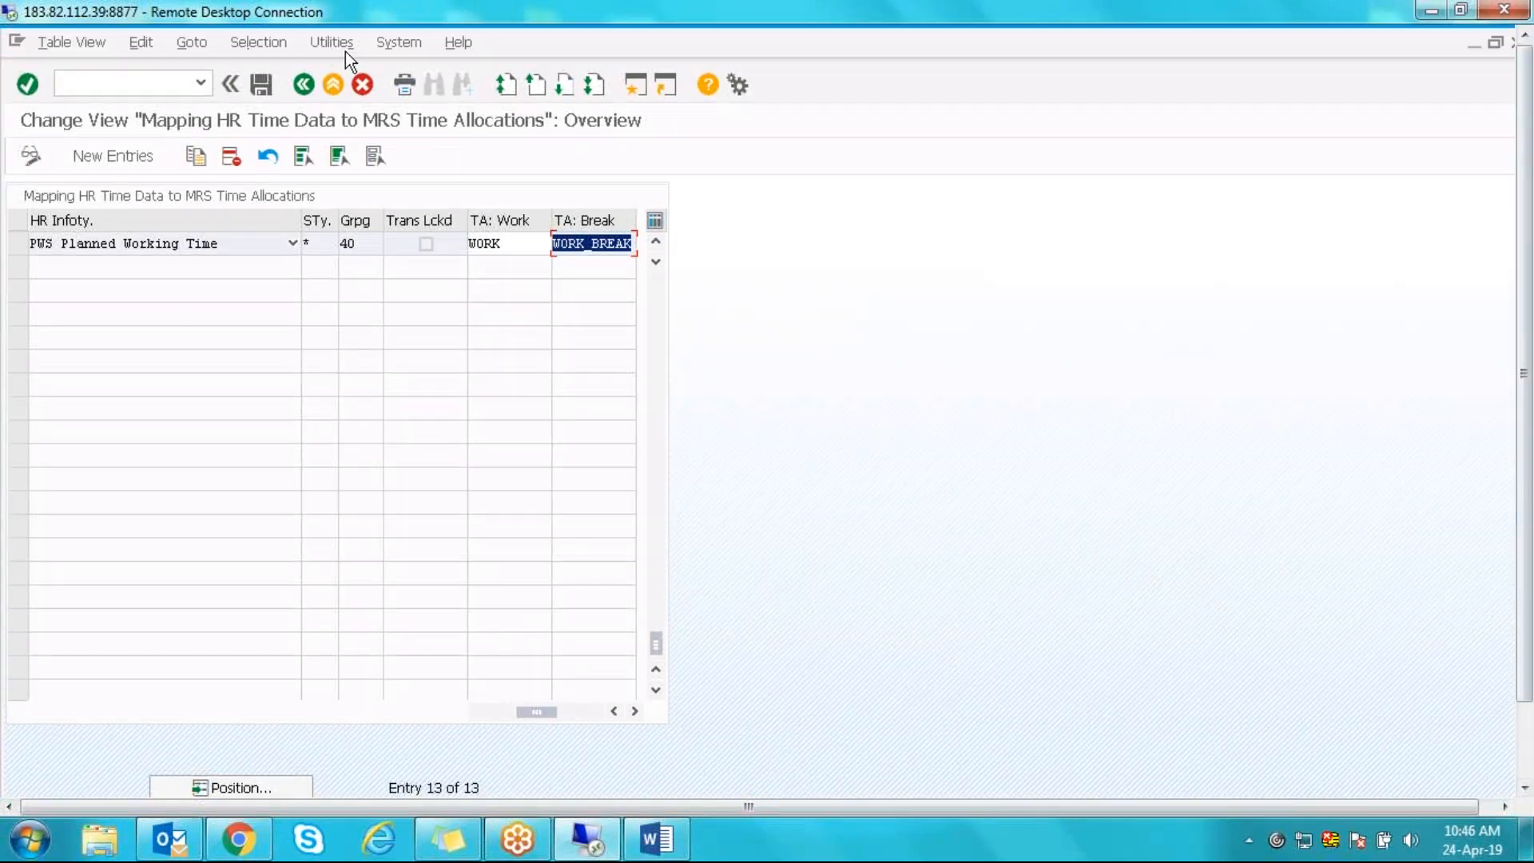
- Save the new mappings to the customizing request and reopen the HR-to-MRS mapping table
{"action": "left_click", "coordinate": [258, 84]}
{"action": "key", "text": "Return"}
{"action": "left_click", "coordinate": [303, 85]}
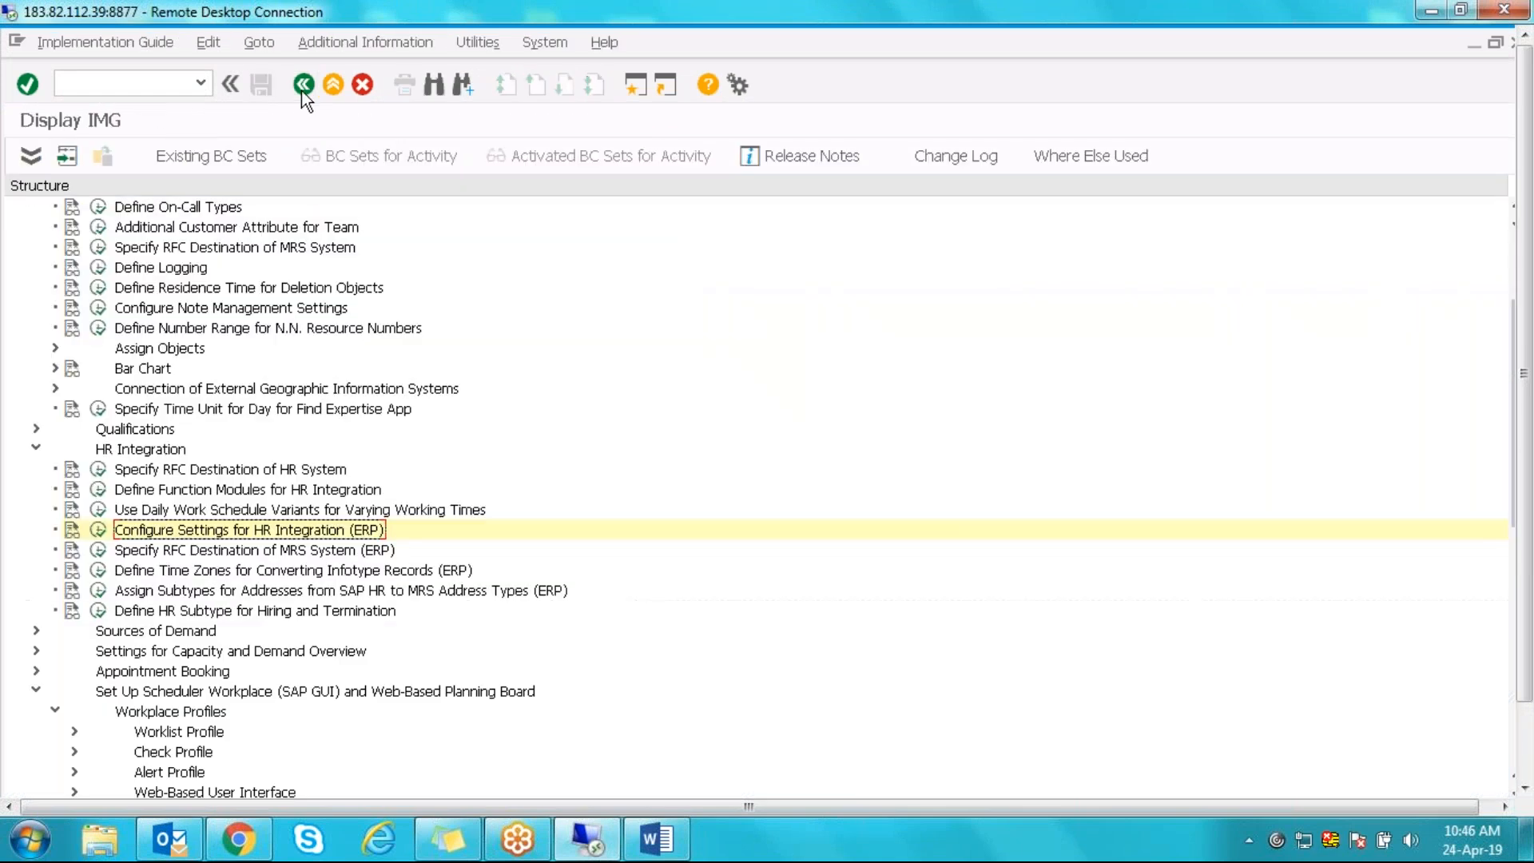
{"action": "left_click", "coordinate": [99, 529]}
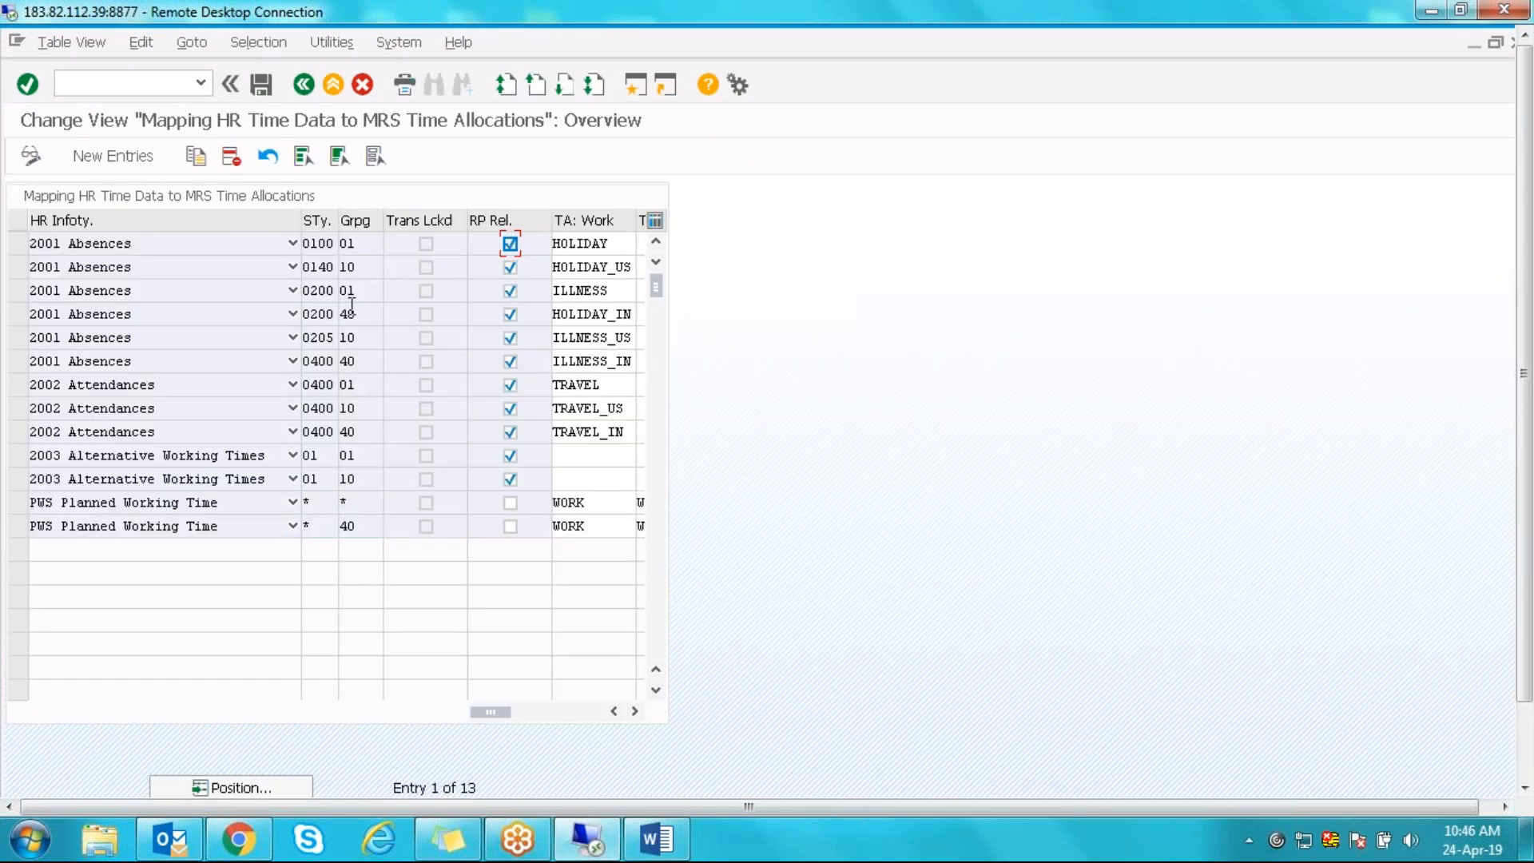
- Select the grouping 40 rows (HOLIDAY_IN, ILLNESS_IN, TRAVEL_IN, PWS) for review, then clear the selection
{"action": "left_click", "coordinate": [14, 315]}
{"action": "left_click", "coordinate": [16, 362]}
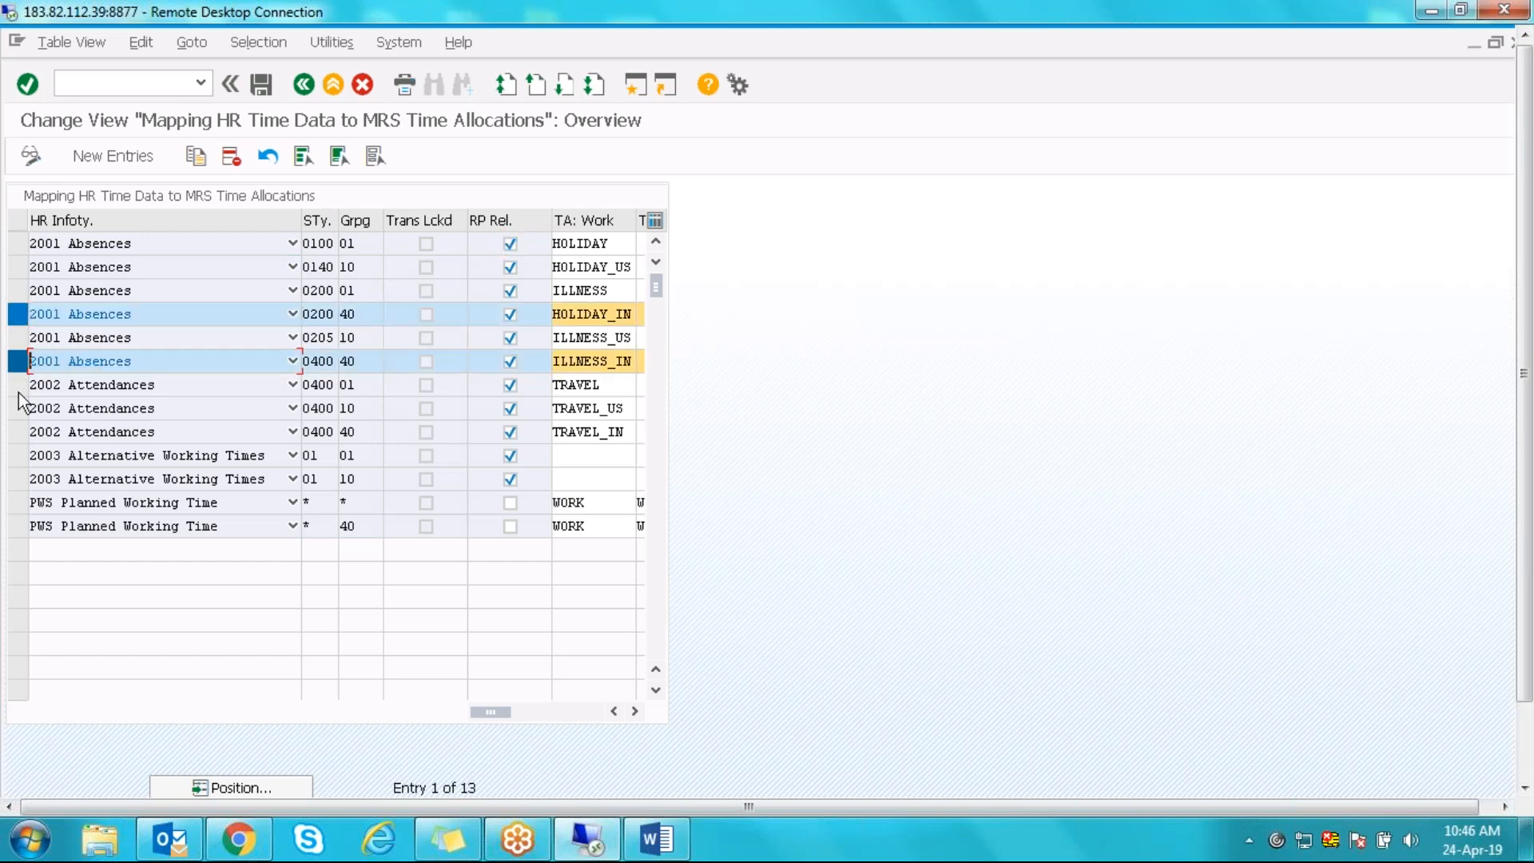
{"action": "left_click", "coordinate": [17, 432]}
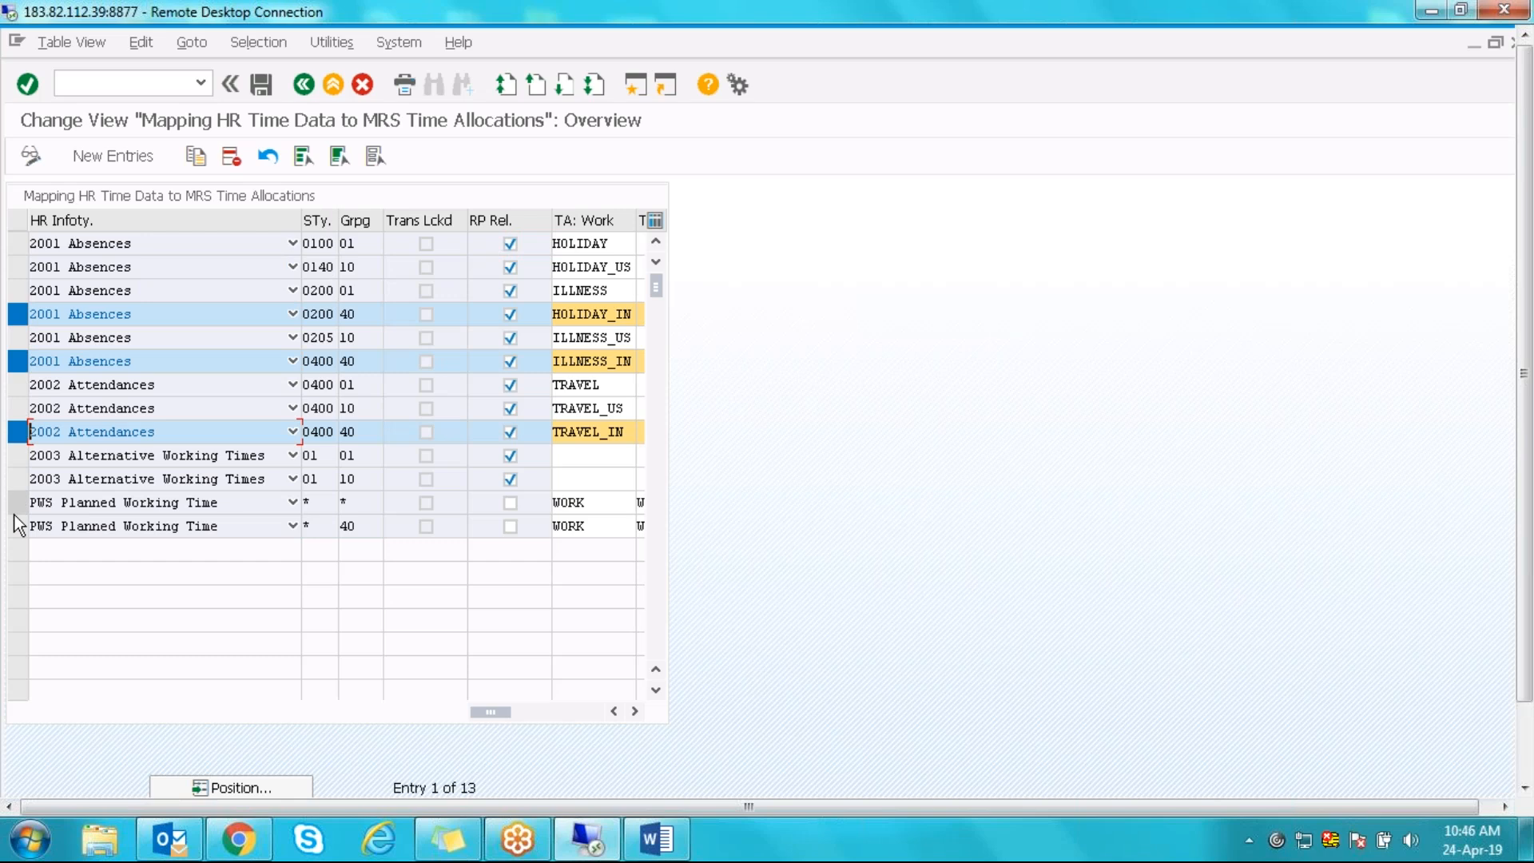
{"action": "left_click", "coordinate": [18, 527]}
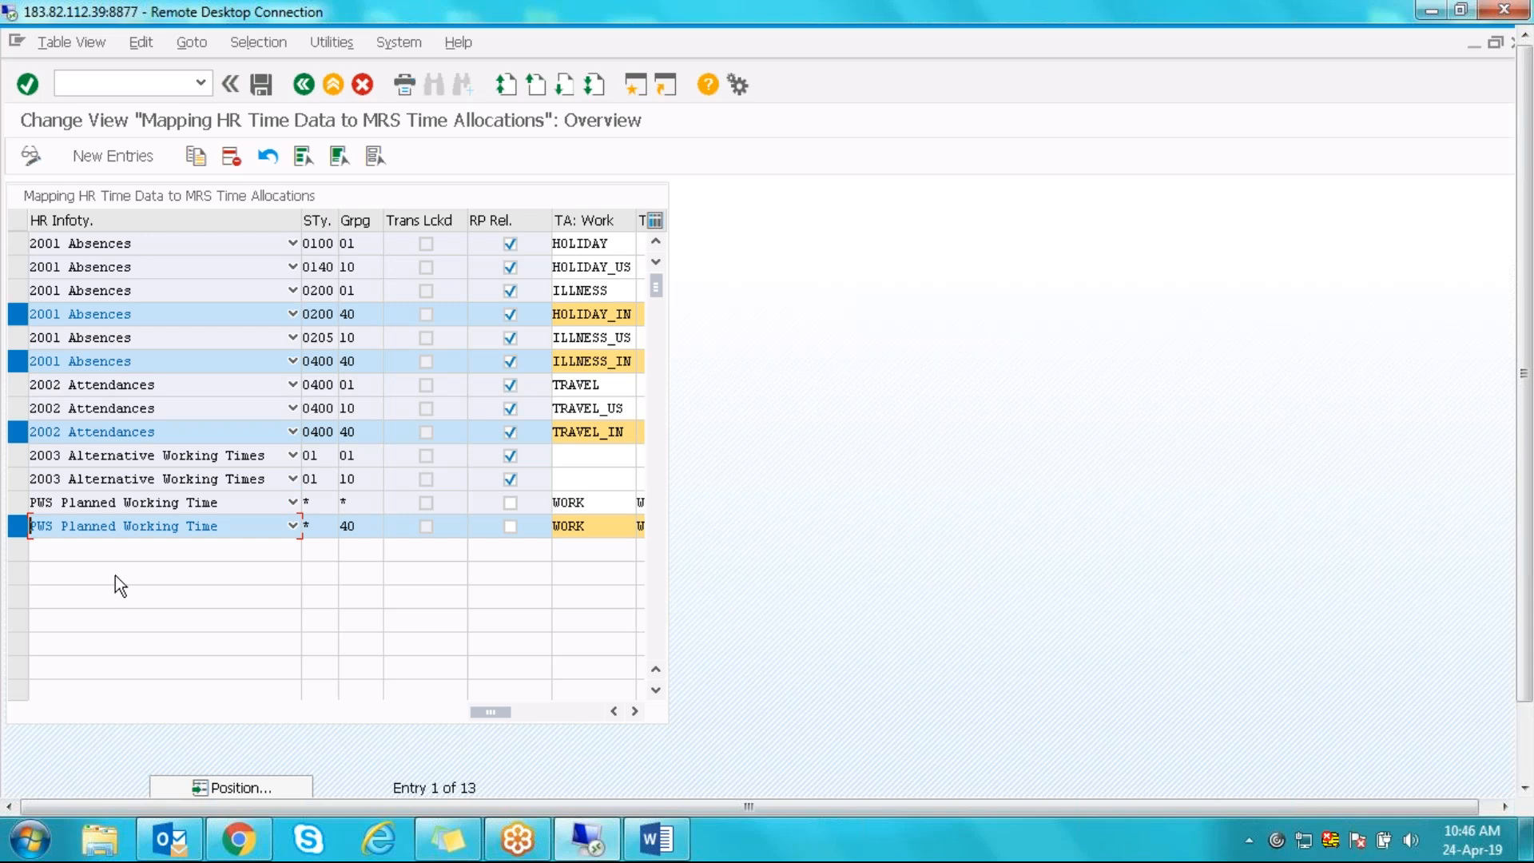
{"action": "left_click", "coordinate": [15, 431]}
{"action": "left_click", "coordinate": [376, 156]}
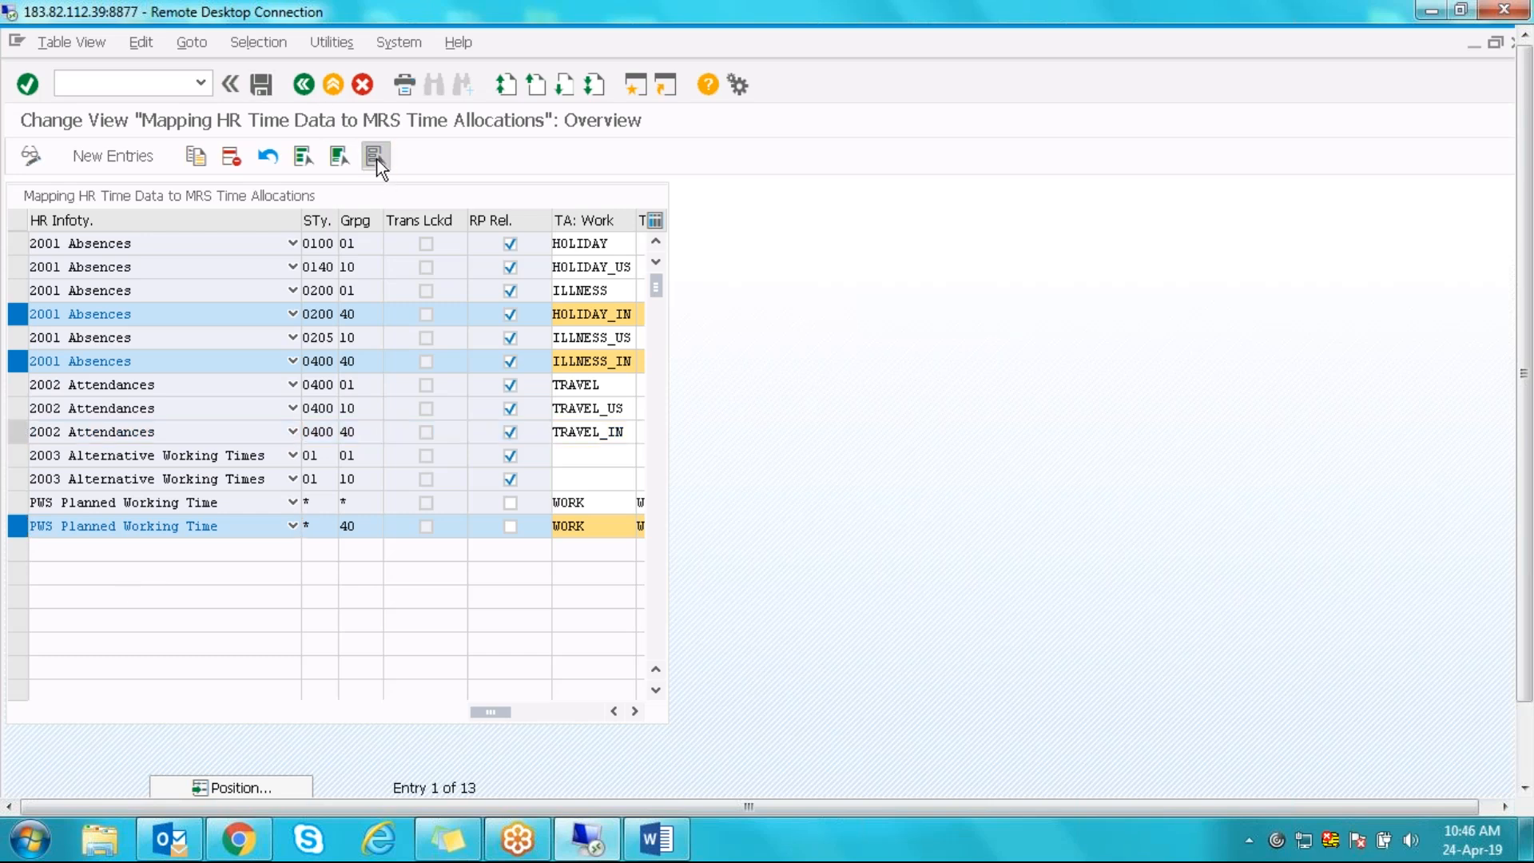
- Copy the 2003 subtype 01 grouping 01 row with grouping 40 and confirm
{"action": "left_click", "coordinate": [16, 455]}
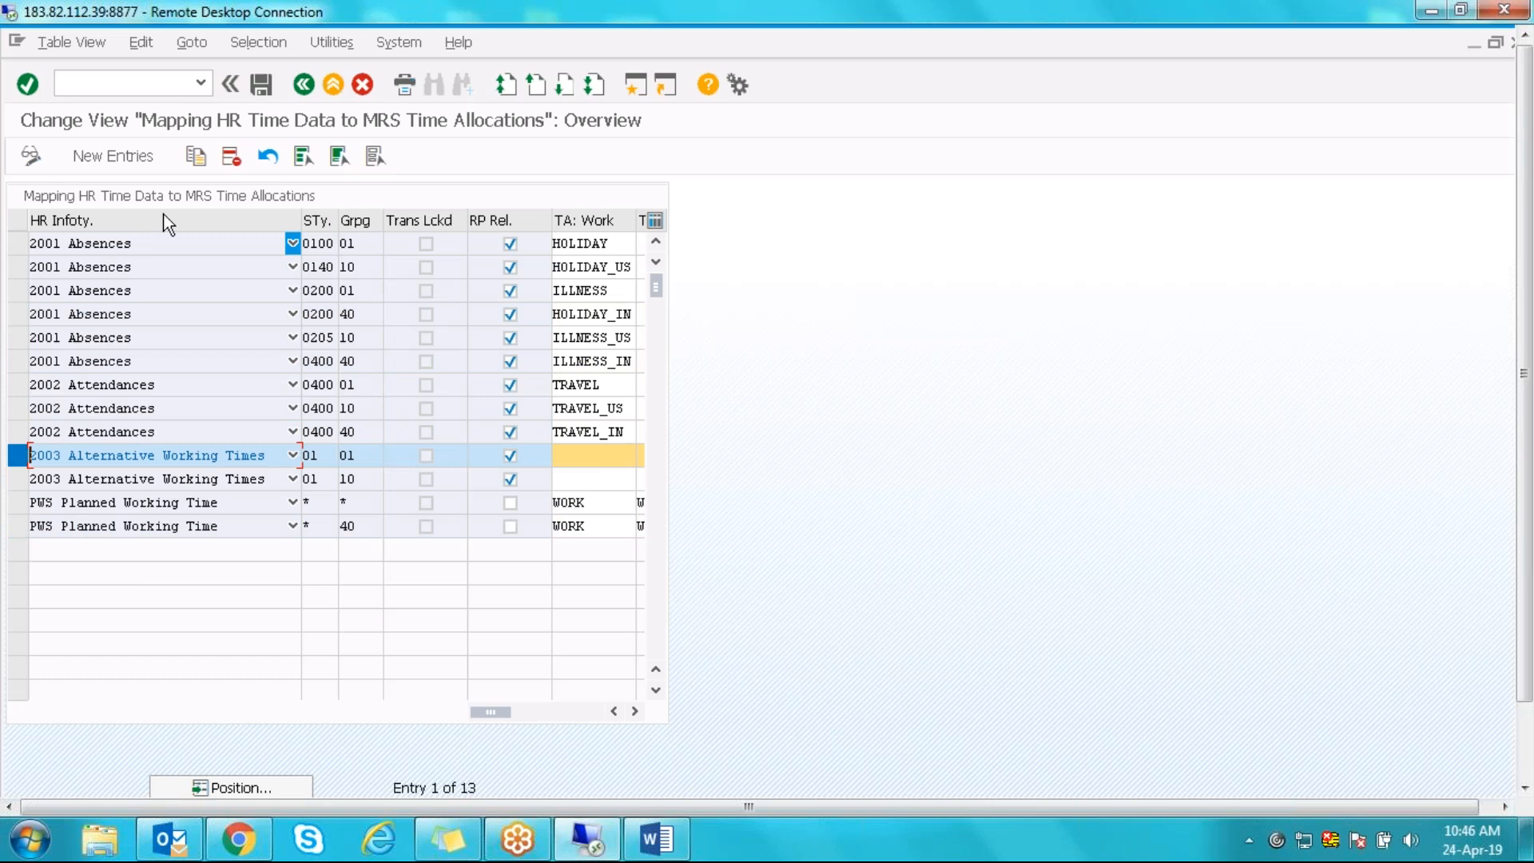
{"action": "left_click", "coordinate": [195, 157]}
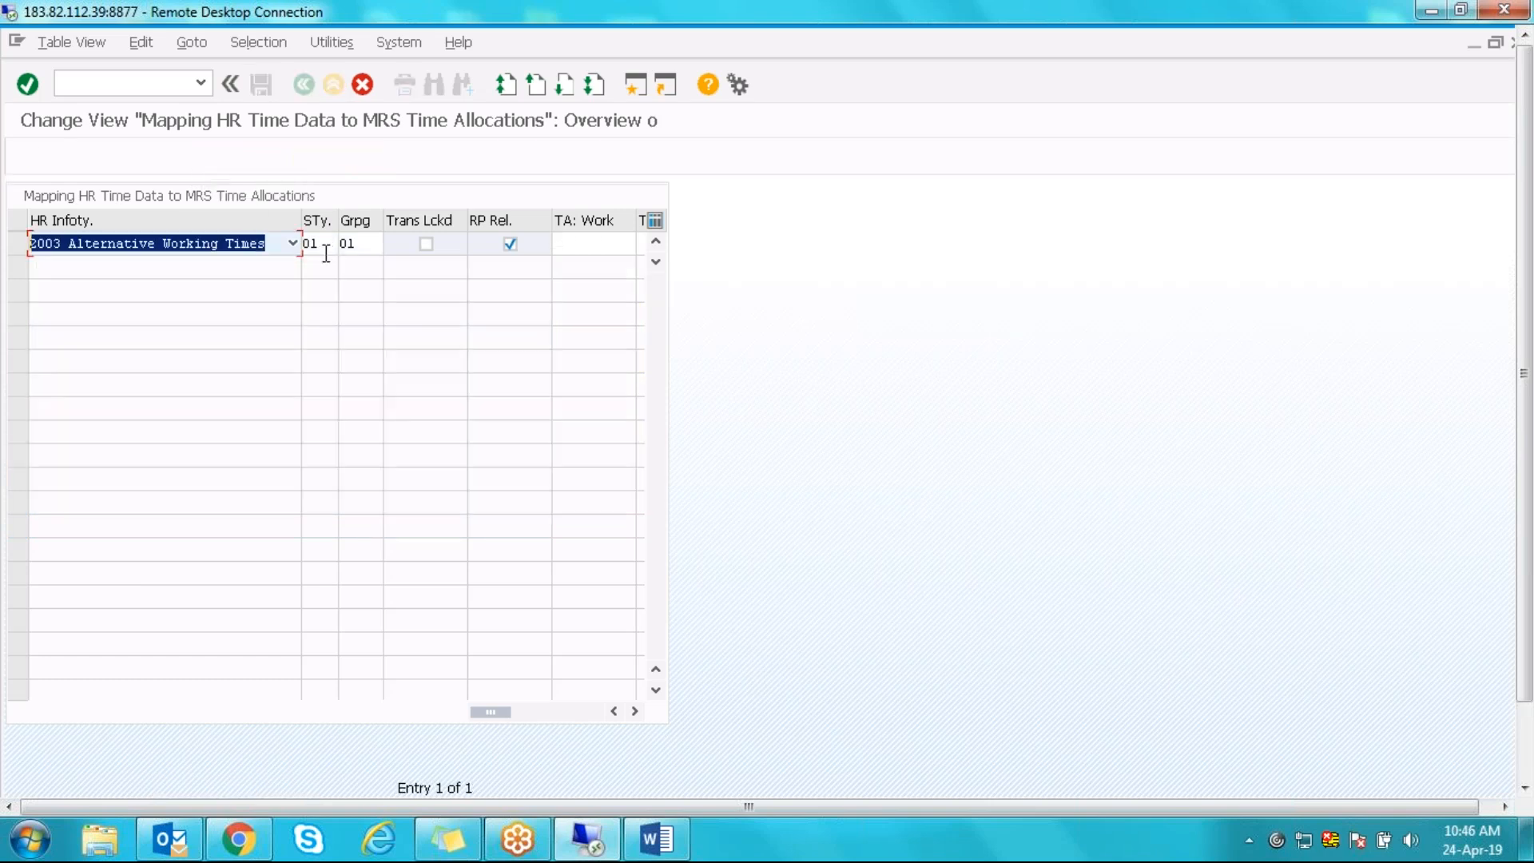
{"action": "left_click", "coordinate": [348, 243]}
{"action": "key", "text": "BackSpace"}
{"action": "key", "text": "Delete"}
{"action": "type", "text": "40"}
{"action": "key", "text": "Return"}
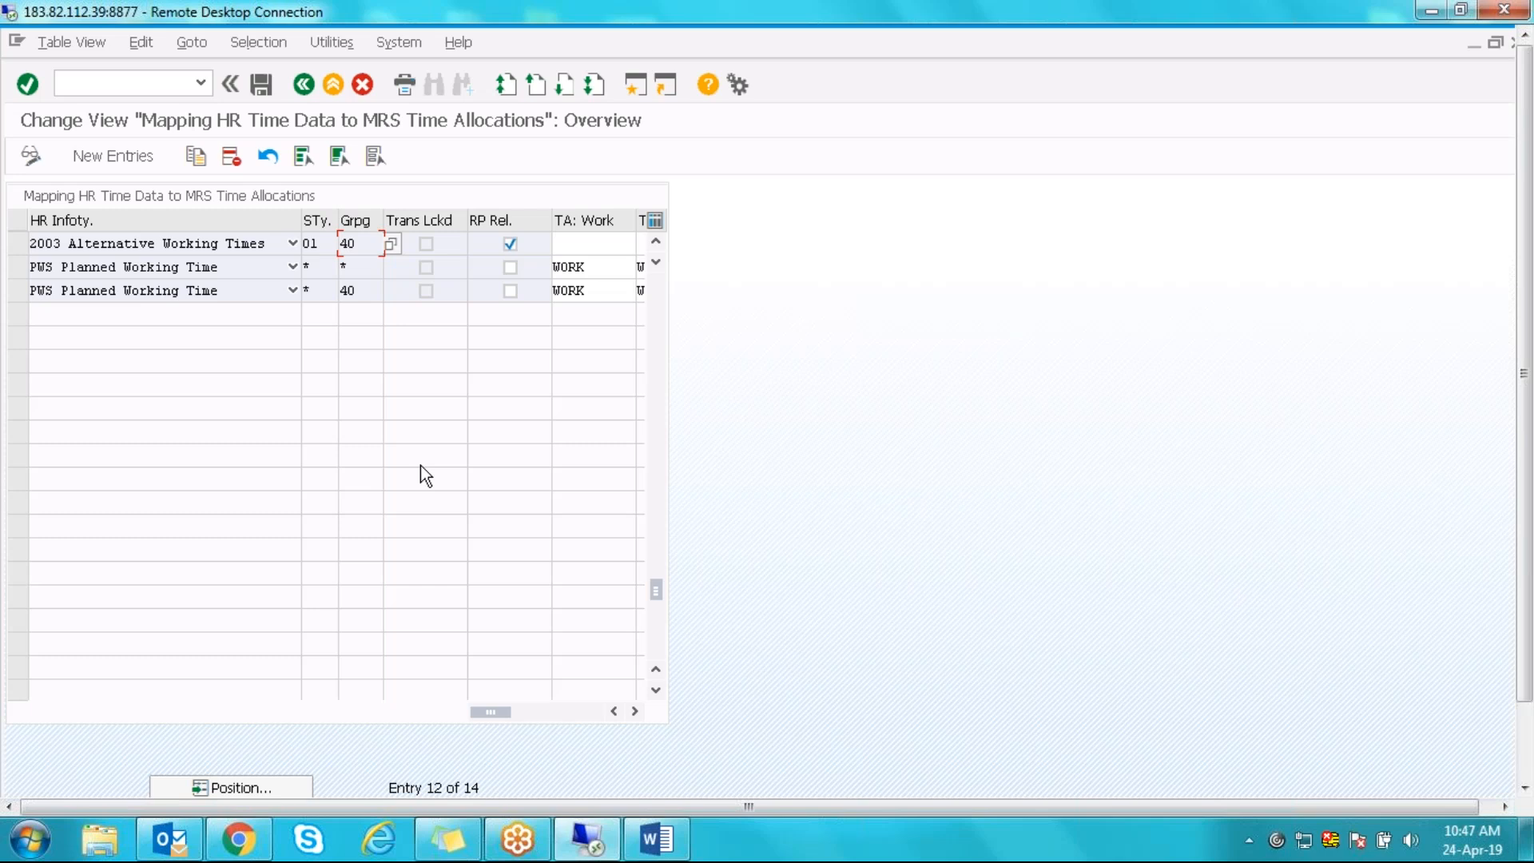
- Scroll up and check the new 2003 grouping 40 row
{"action": "left_click", "coordinate": [659, 241]}
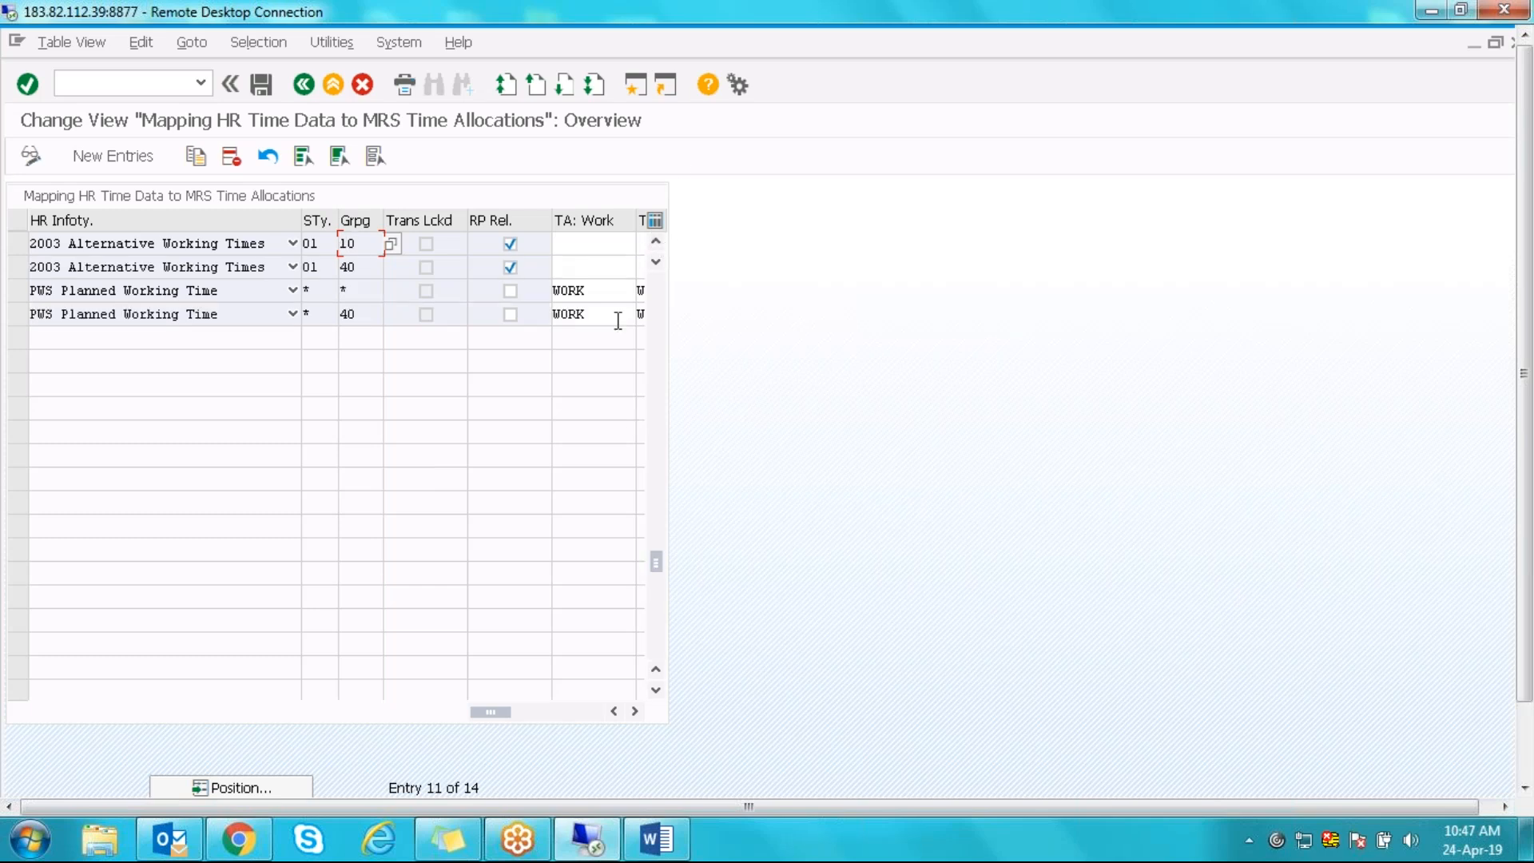
{"action": "left_click", "coordinate": [586, 269]}
{"action": "left_click", "coordinate": [656, 242]}
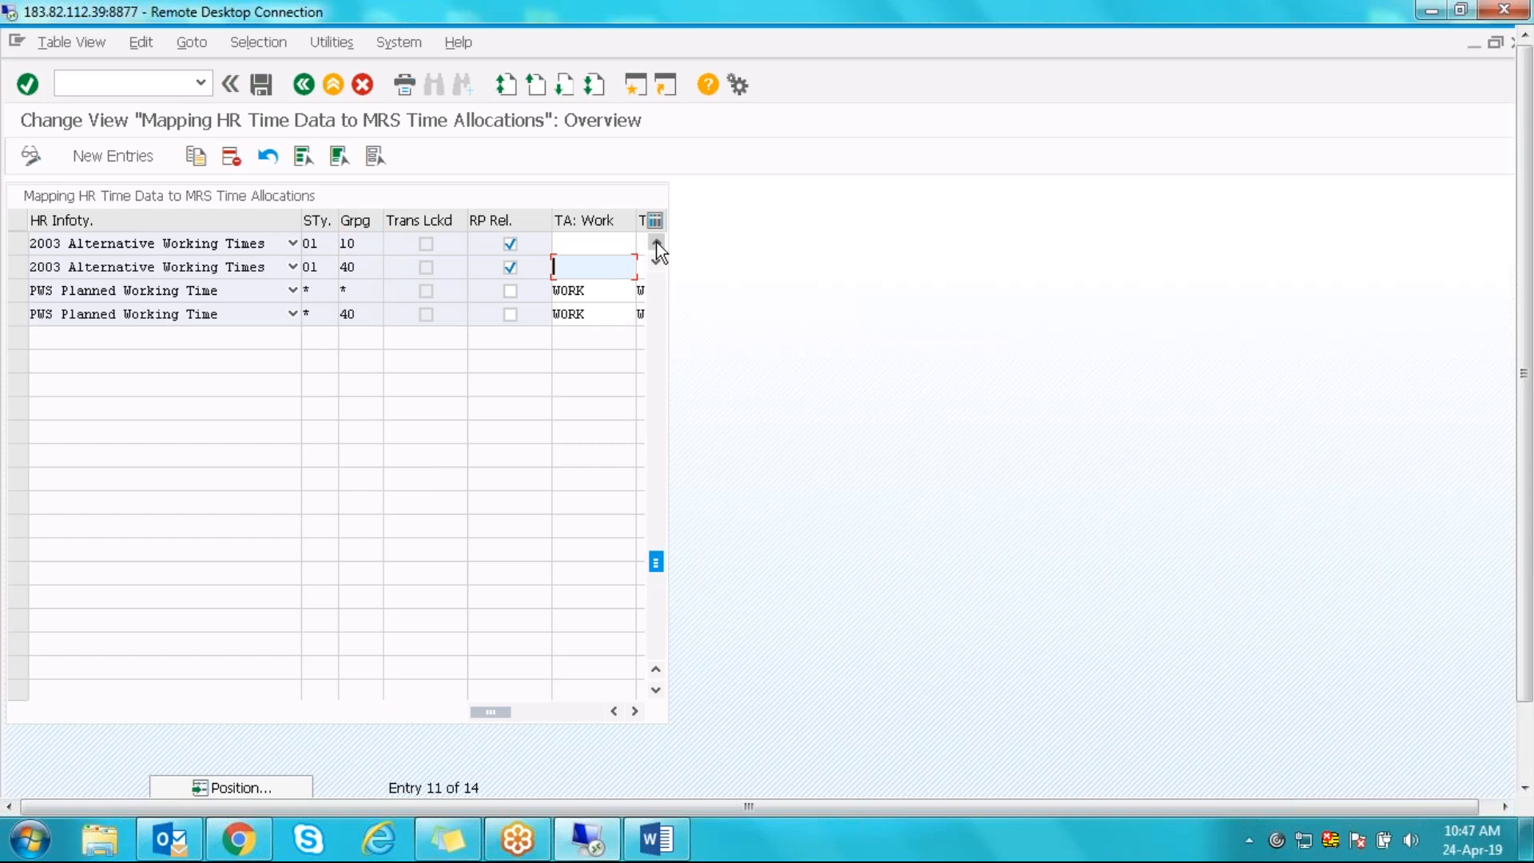
{"action": "left_click", "coordinate": [655, 242]}
{"action": "left_click", "coordinate": [656, 243]}
{"action": "left_click", "coordinate": [656, 242]}
{"action": "left_click", "coordinate": [656, 242]}
{"action": "left_click", "coordinate": [656, 242]}
{"action": "left_click", "coordinate": [657, 243]}
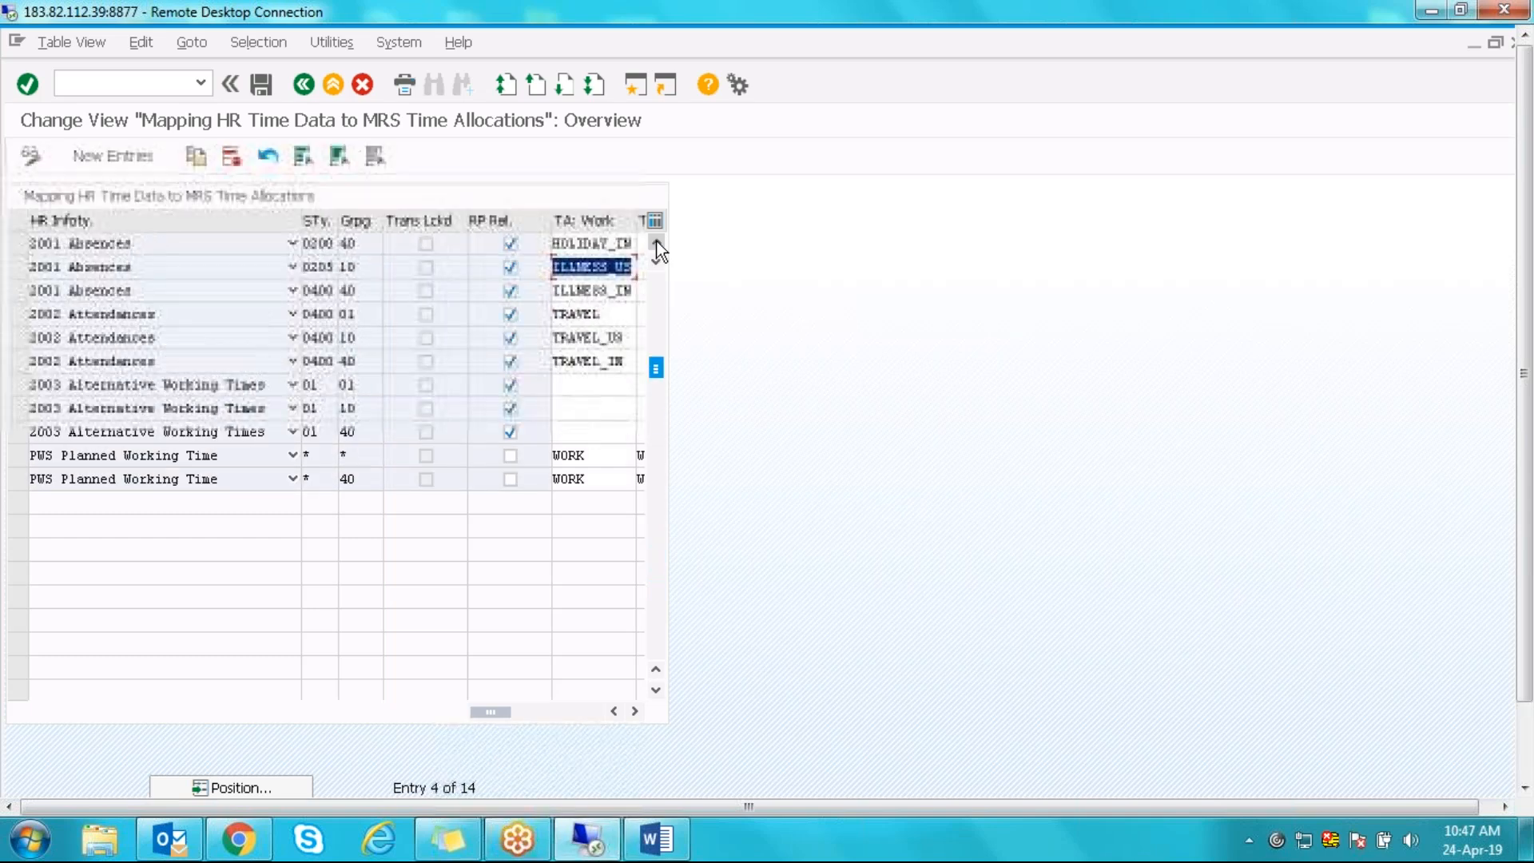
{"action": "left_click", "coordinate": [656, 243]}
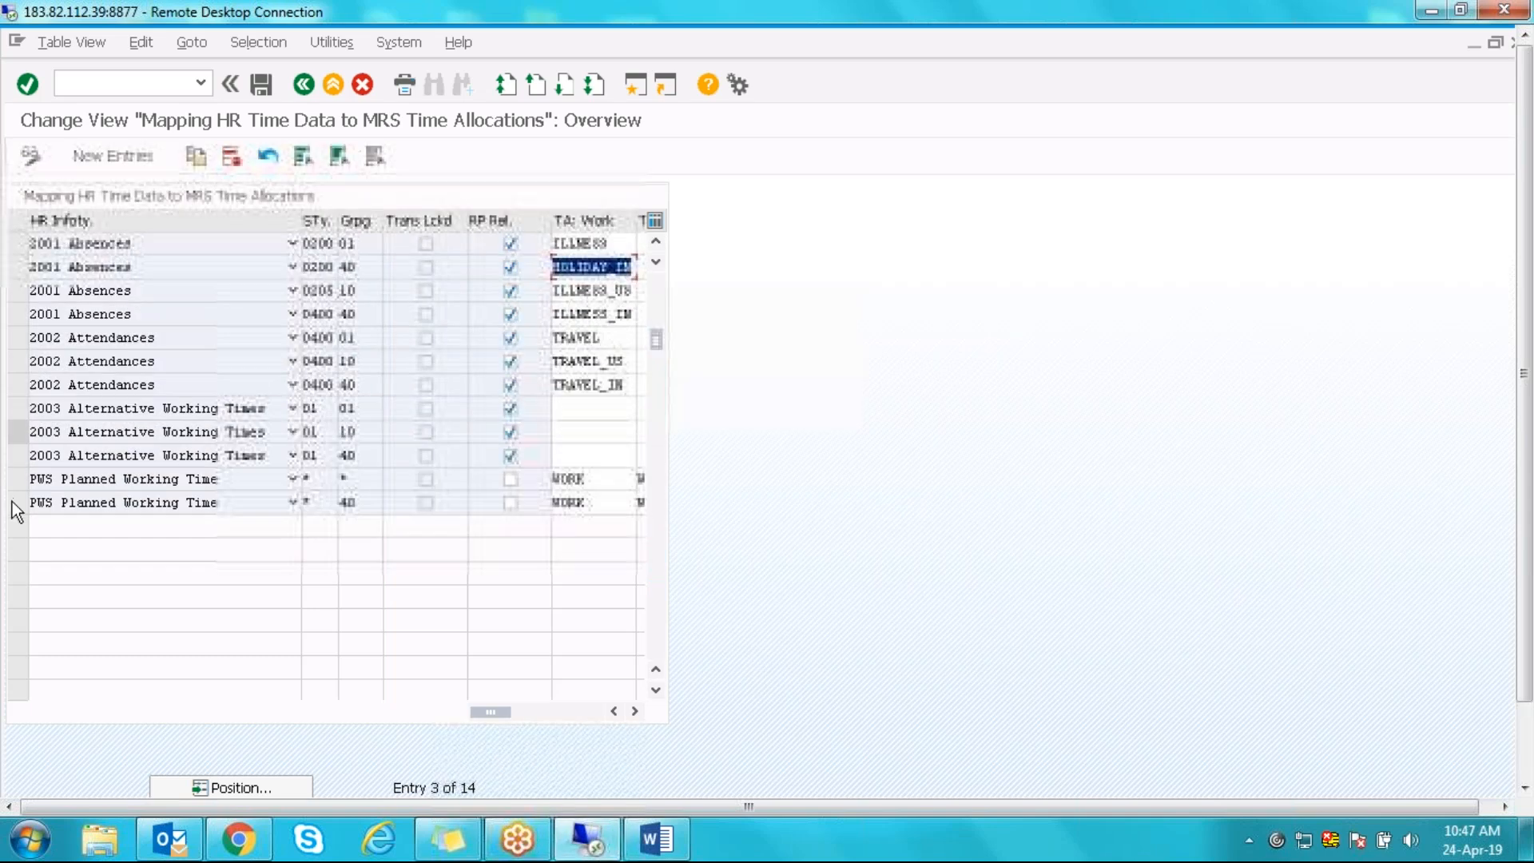
{"action": "left_click", "coordinate": [22, 456]}
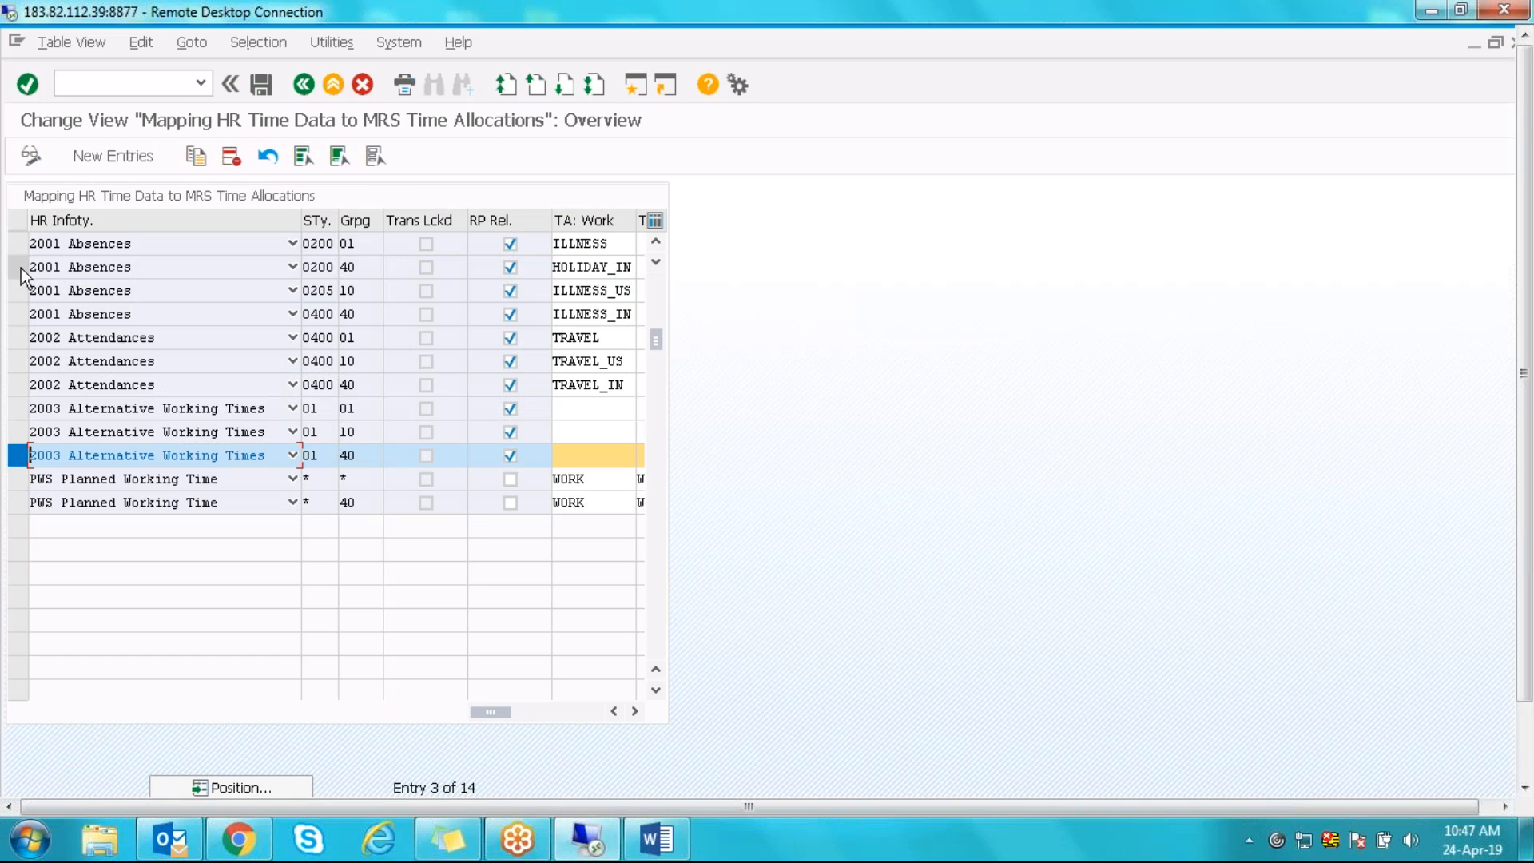
{"action": "left_click", "coordinate": [18, 456]}
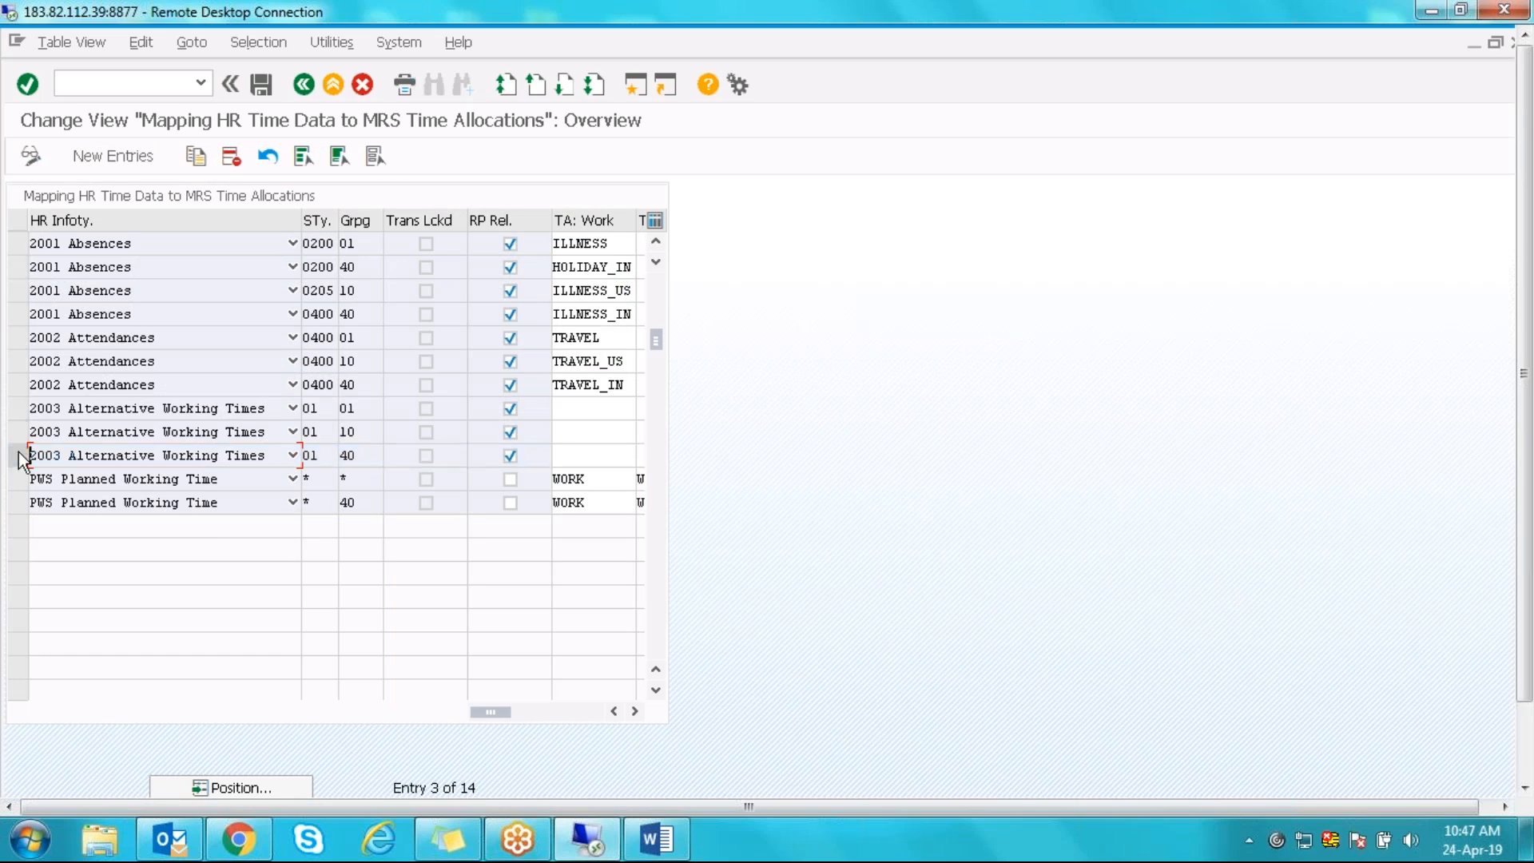
{"action": "left_click", "coordinate": [554, 432]}
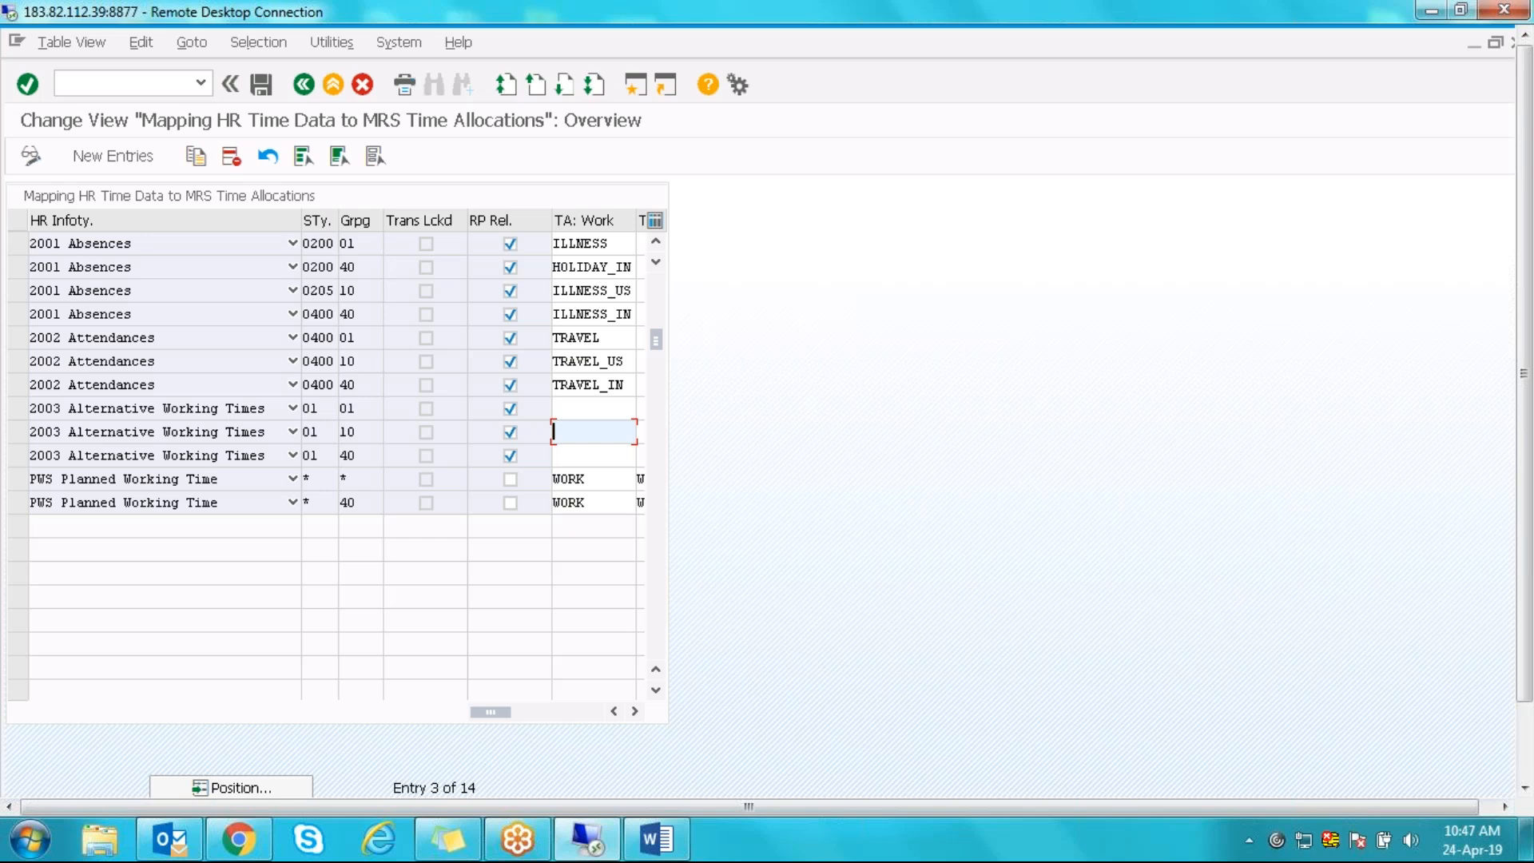
{"action": "type", "text": "SUBSTITUTE"}
{"action": "key", "text": "Return"}
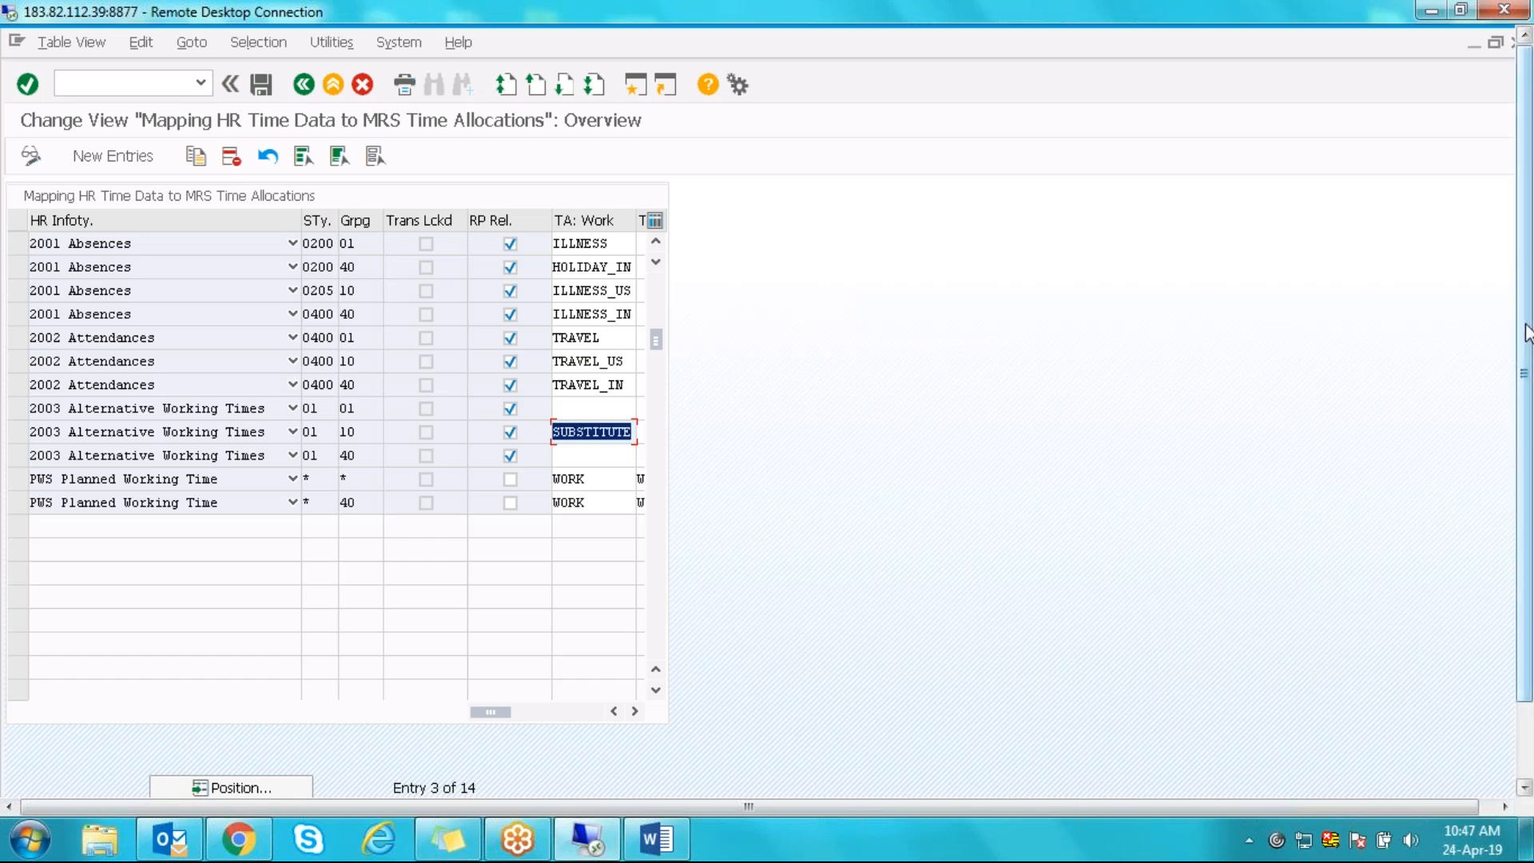
{"action": "left_click_drag", "start_coordinate": [1526, 332], "coordinate": [1530, 535]}
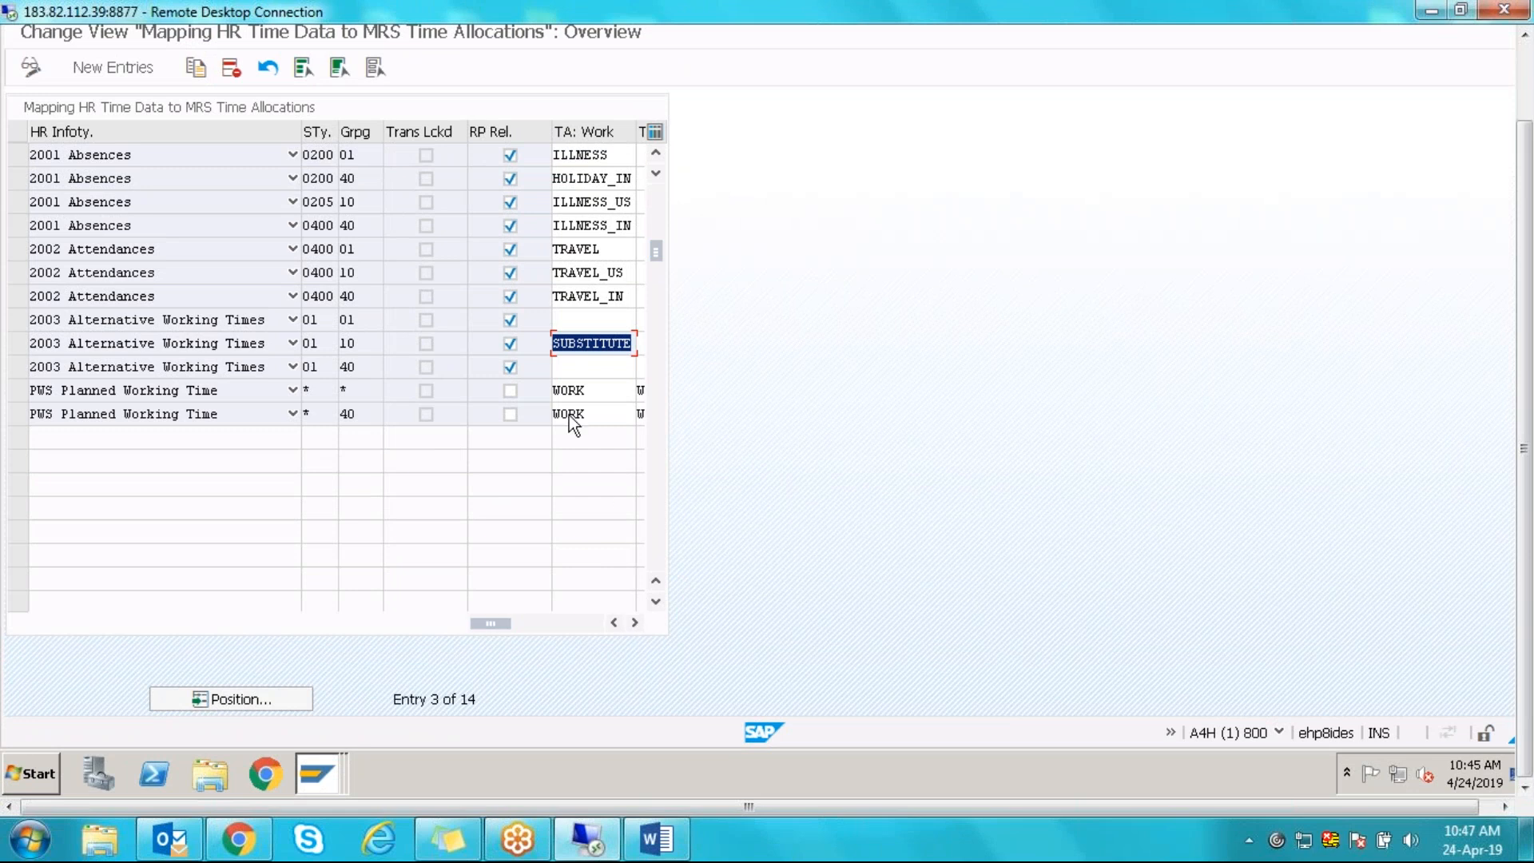
{"action": "key", "text": "BackSpace"}
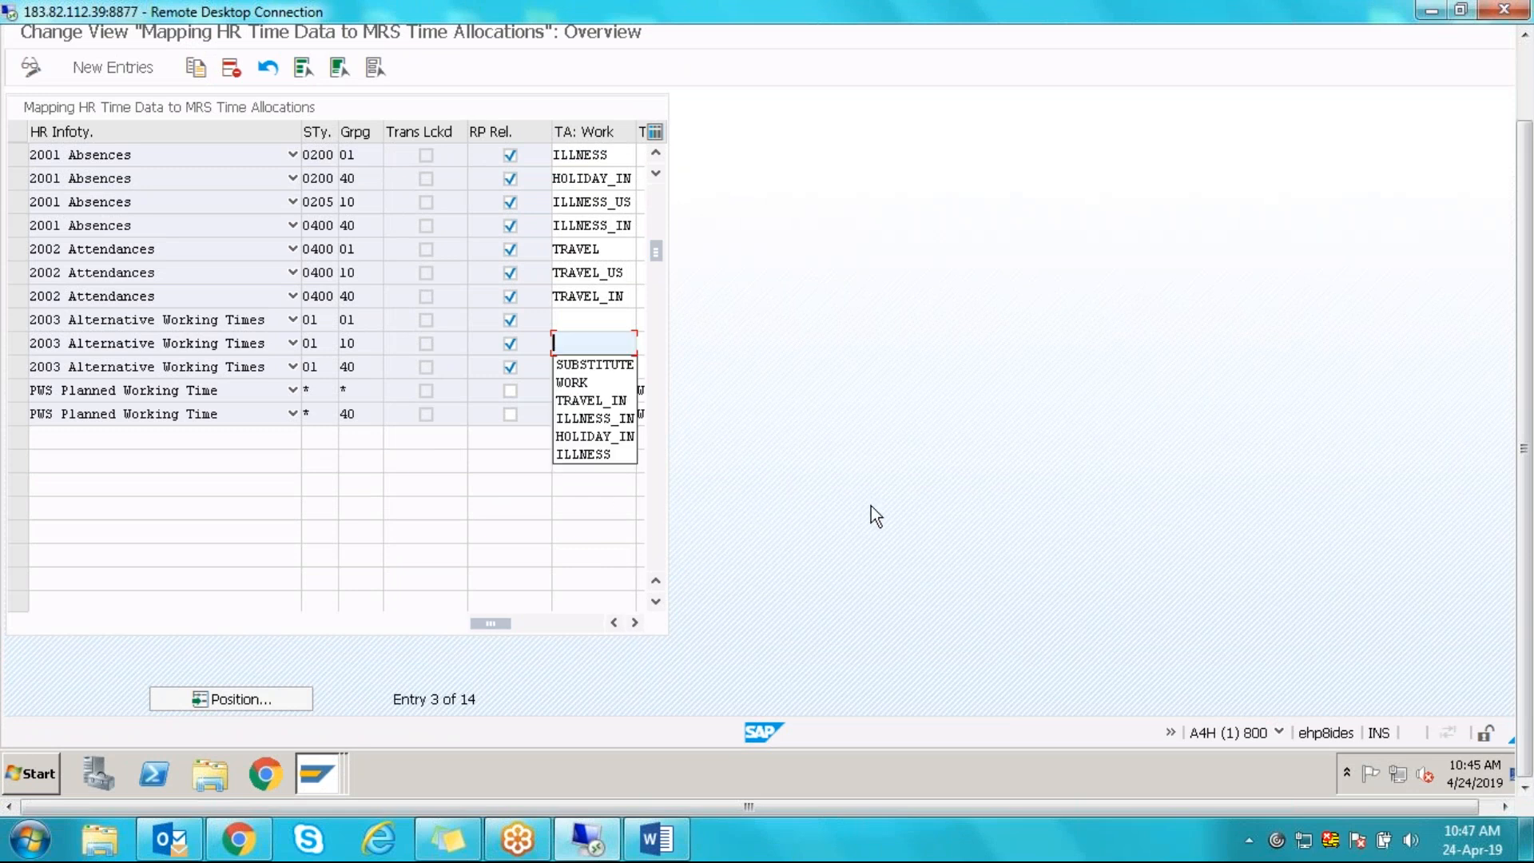
{"action": "key", "text": "Return"}
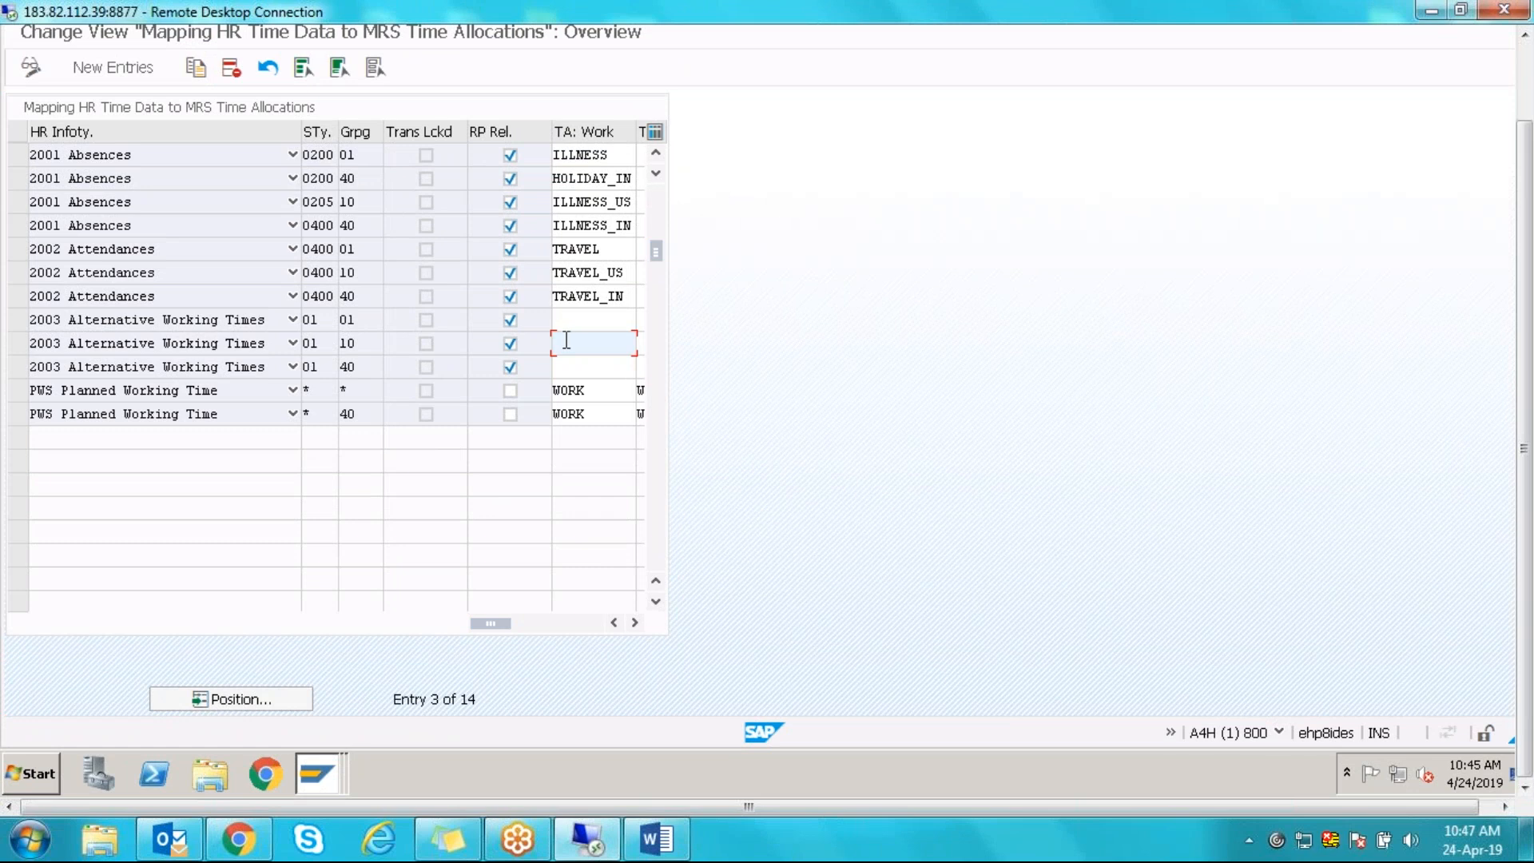
{"action": "type", "text": "sbu"}
{"action": "key", "text": "BackSpace"}
{"action": "key", "text": "BackSpace"}
{"action": "type", "text": "usbsTITUT"}
{"action": "key", "text": "shift+Home"}
{"action": "key", "text": "BackSpace"}
{"action": "left_click", "coordinate": [598, 369]}
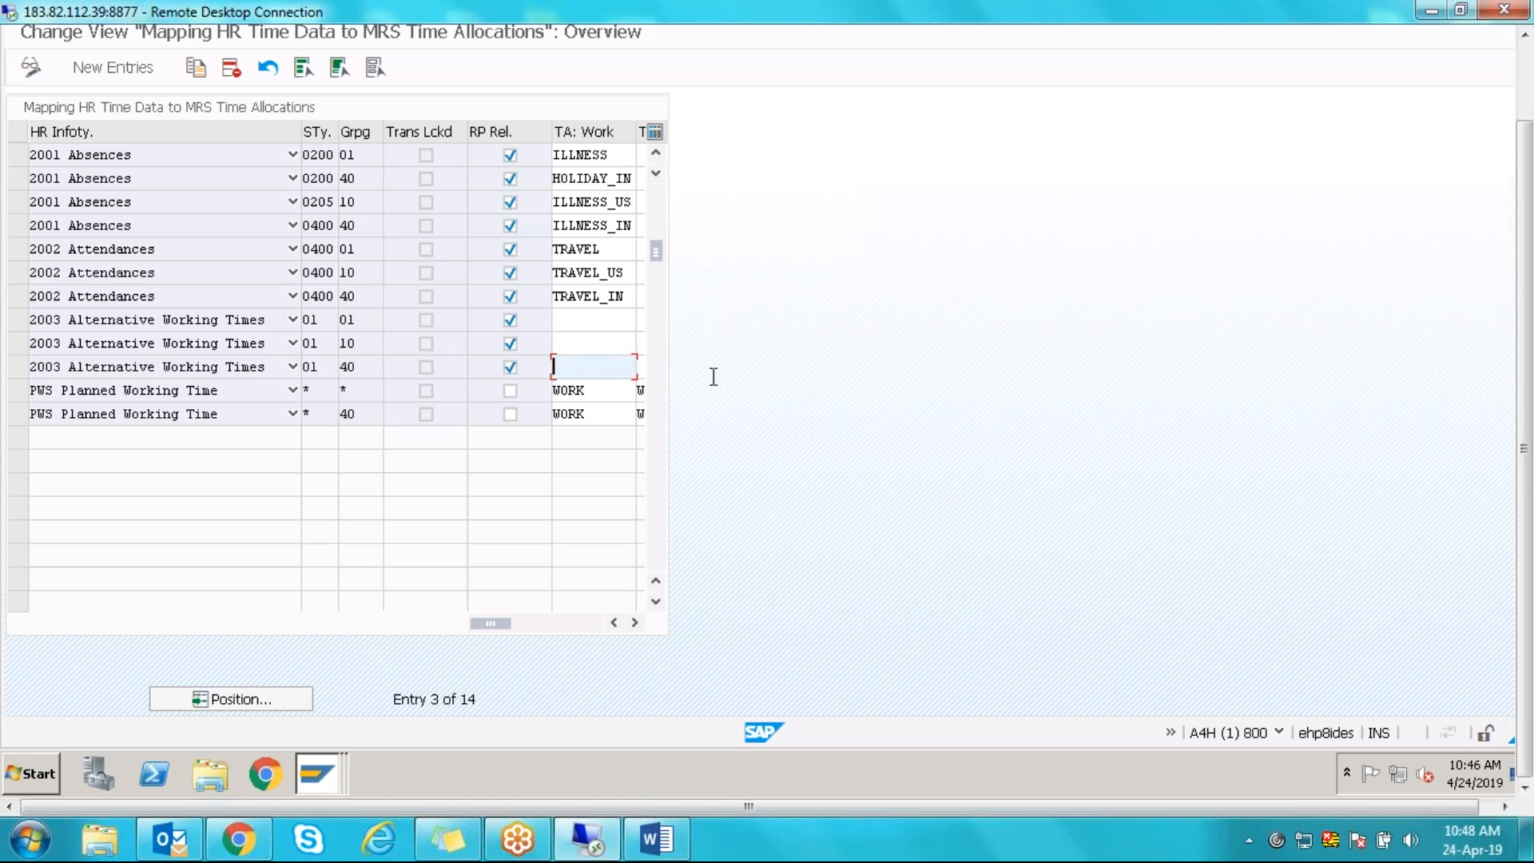
{"action": "type", "text": "SUB"}
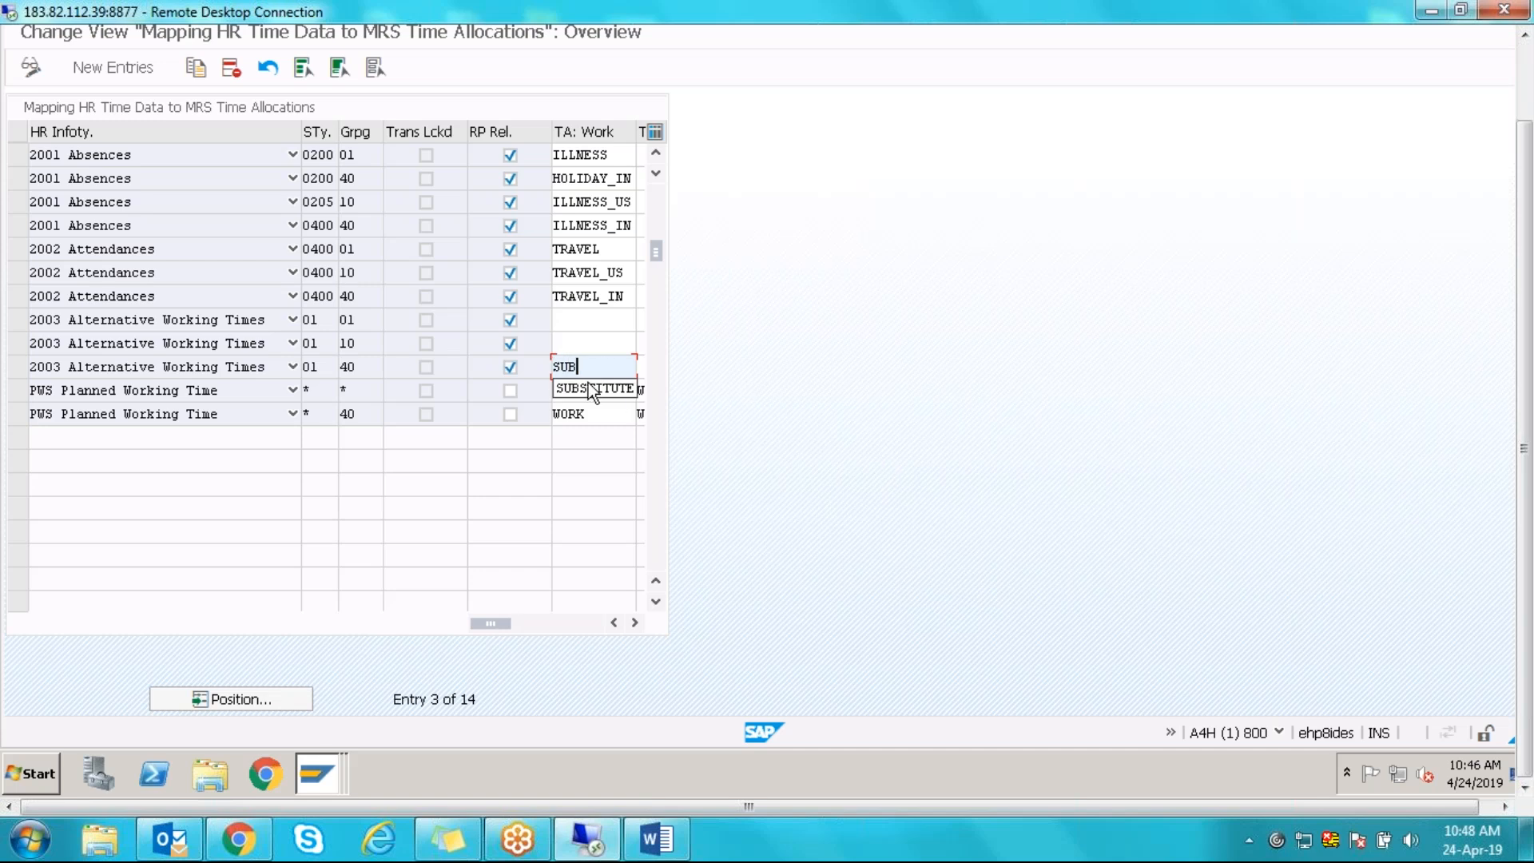
{"action": "left_click", "coordinate": [593, 389]}
{"action": "key", "text": "Return"}
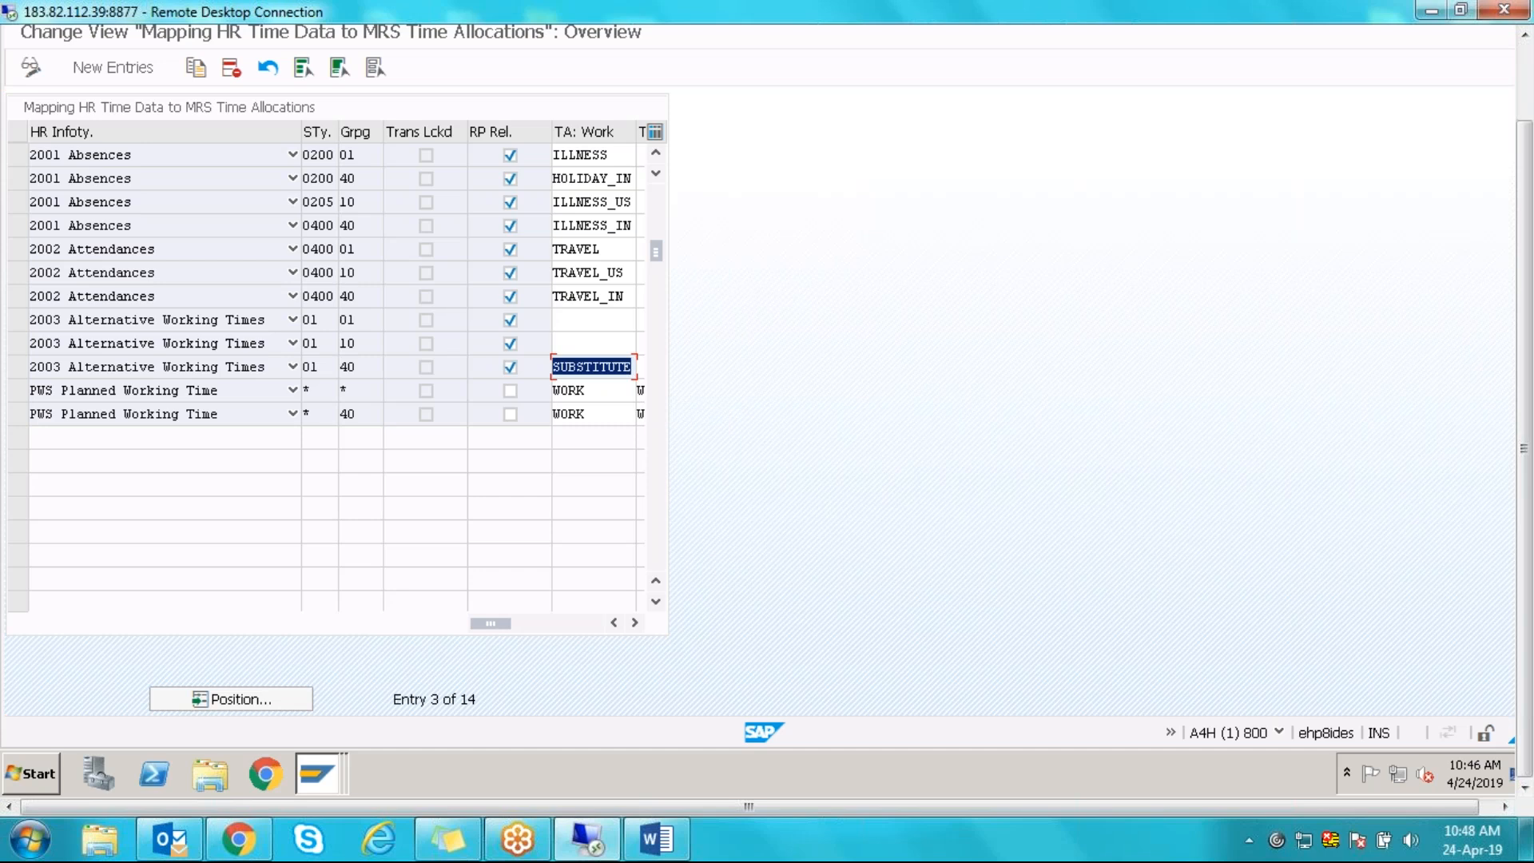
{"action": "key", "text": "Delete"}
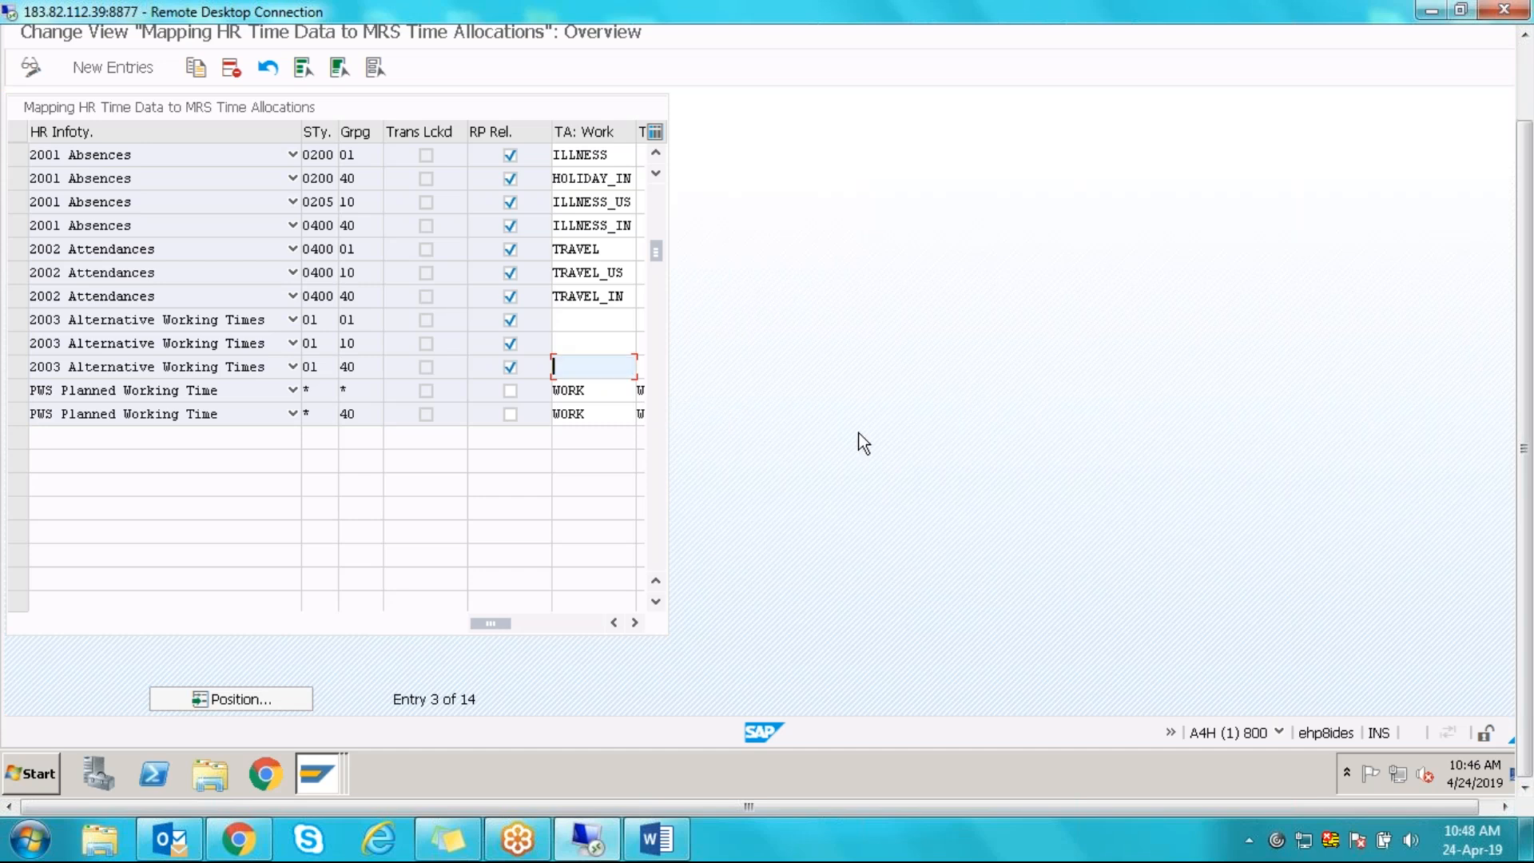
- Select the five grouping 40 rows: 2003, PWS, 2002 0400, 2001 0400 and 2001 0200
{"action": "left_click", "coordinate": [21, 367]}
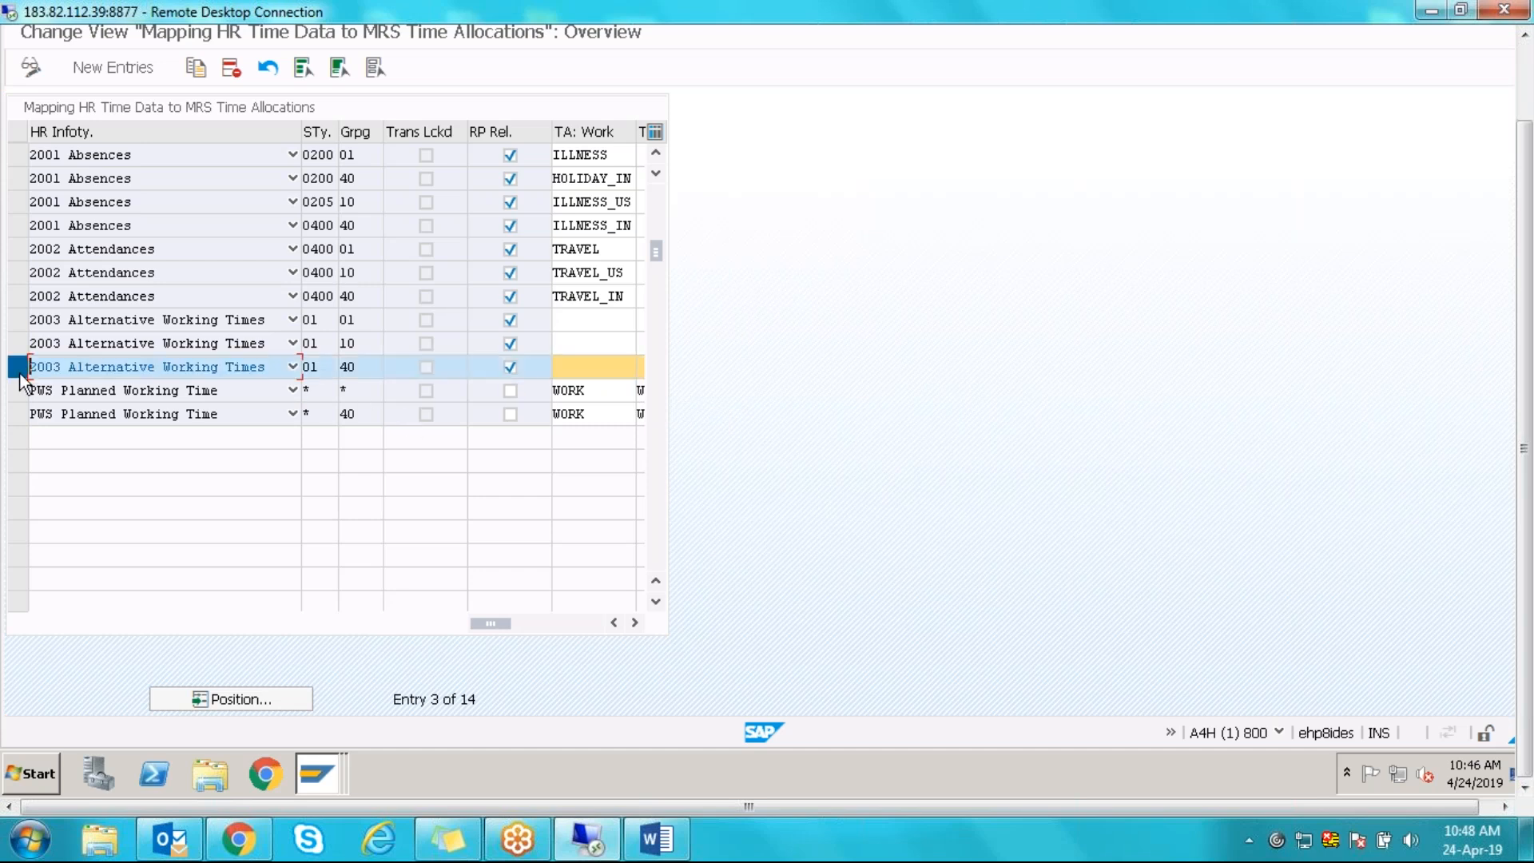
{"action": "left_click", "coordinate": [16, 414]}
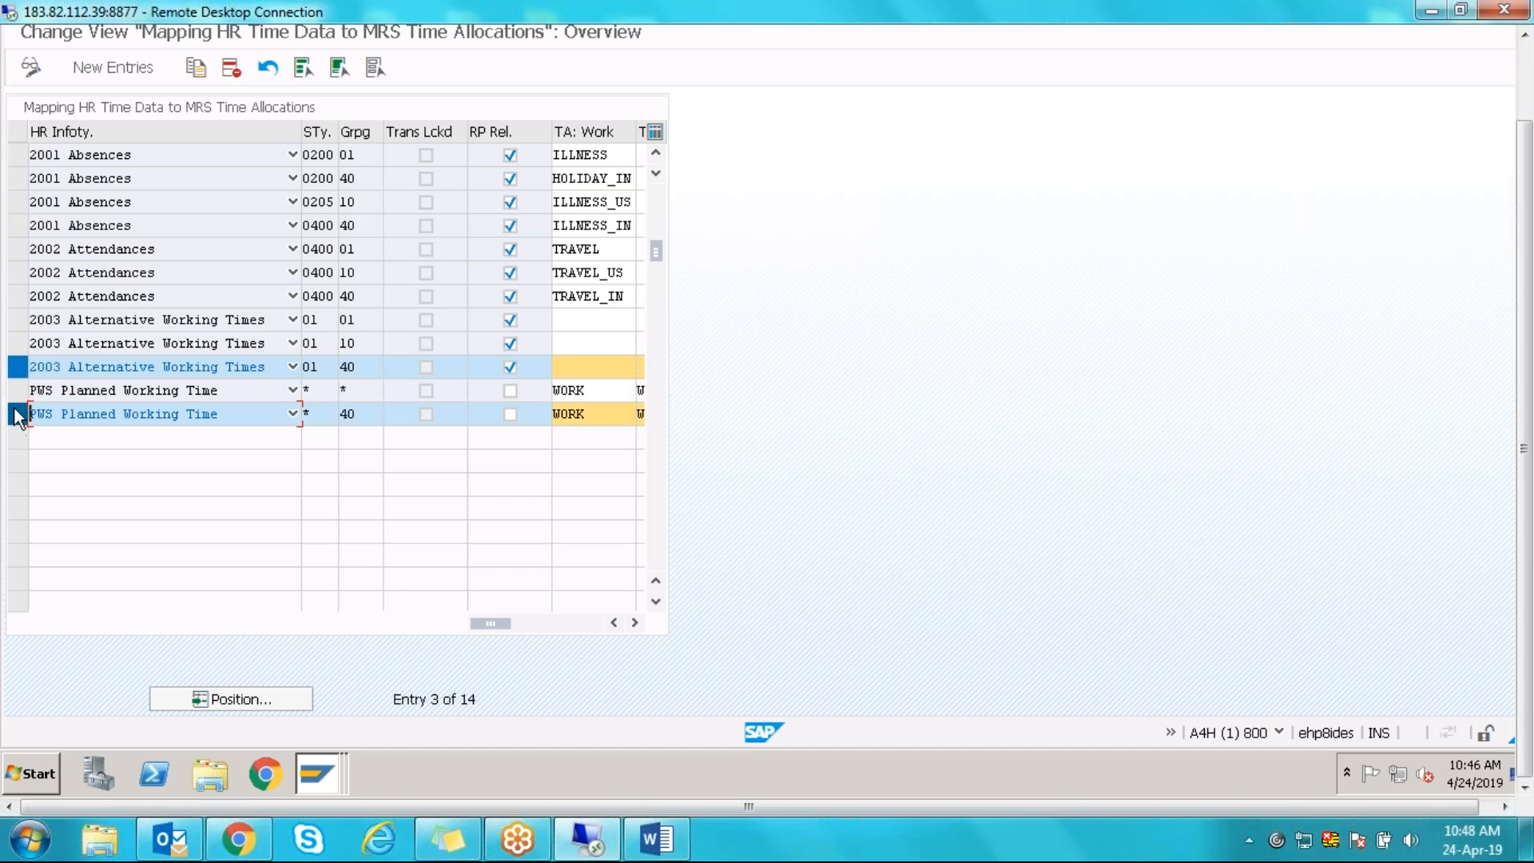
{"action": "left_click", "coordinate": [13, 297]}
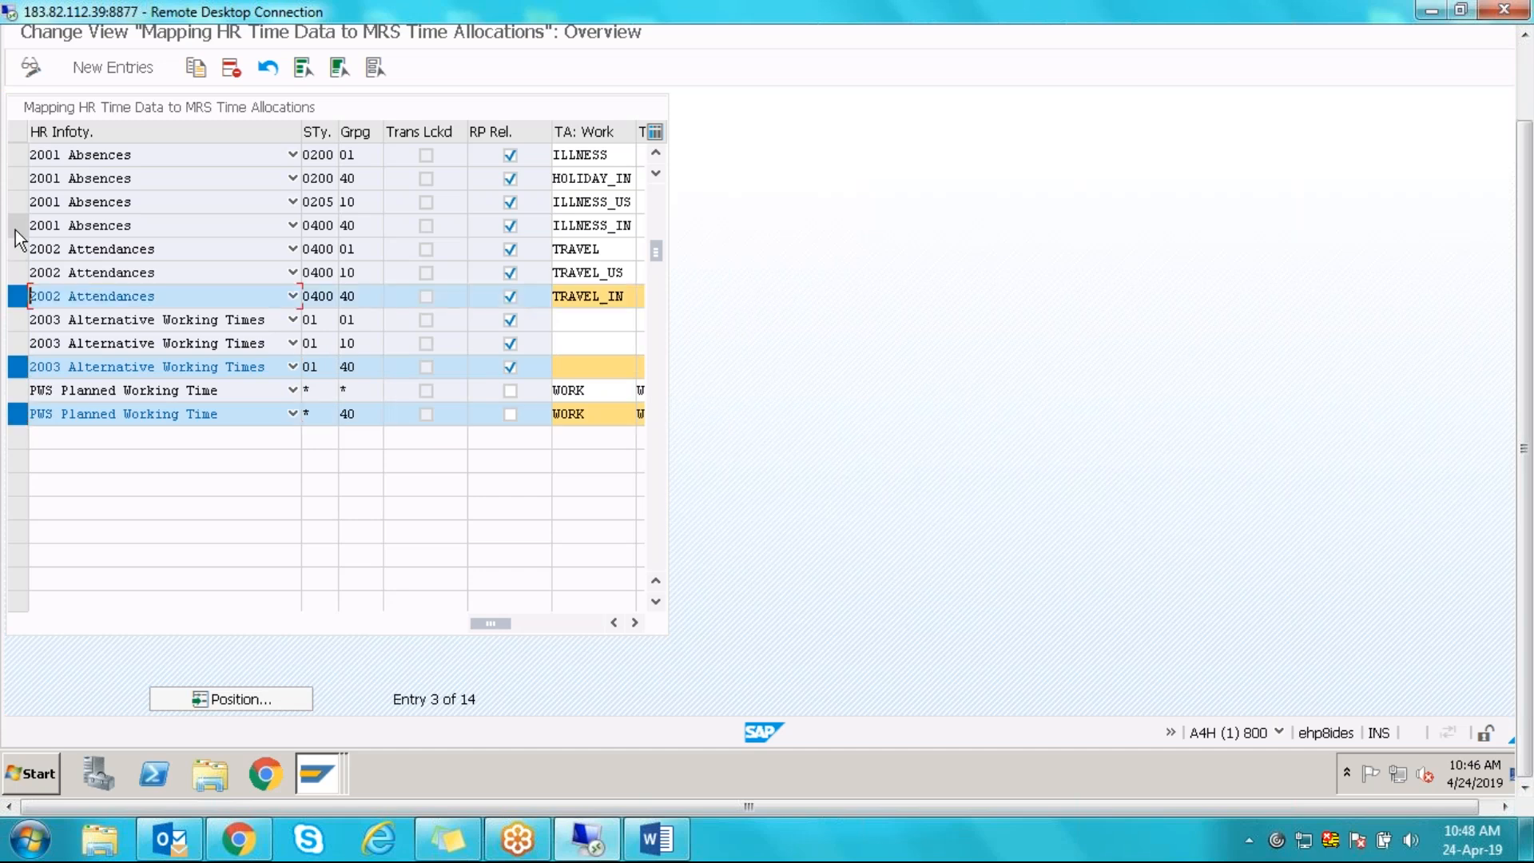
{"action": "left_click", "coordinate": [16, 228]}
{"action": "left_click", "coordinate": [16, 180]}
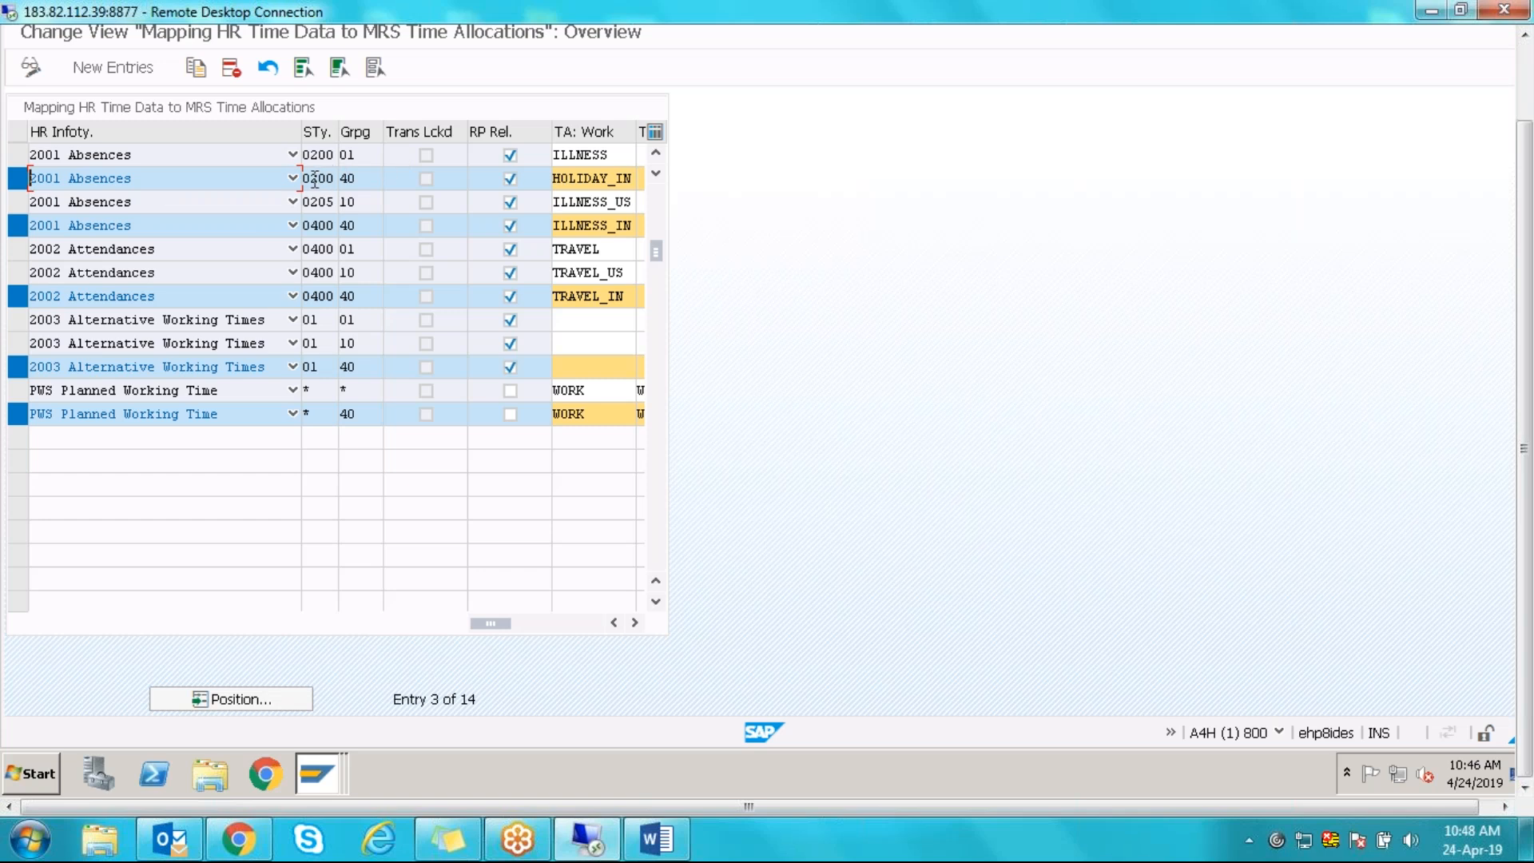
- Highlight subtypes 0200 and 0400 and the HOLIDAY_IN and TRAVEL_IN allocations
{"action": "left_click_drag", "start_coordinate": [311, 179], "coordinate": [347, 179]}
{"action": "left_click_drag", "start_coordinate": [305, 179], "coordinate": [342, 178]}
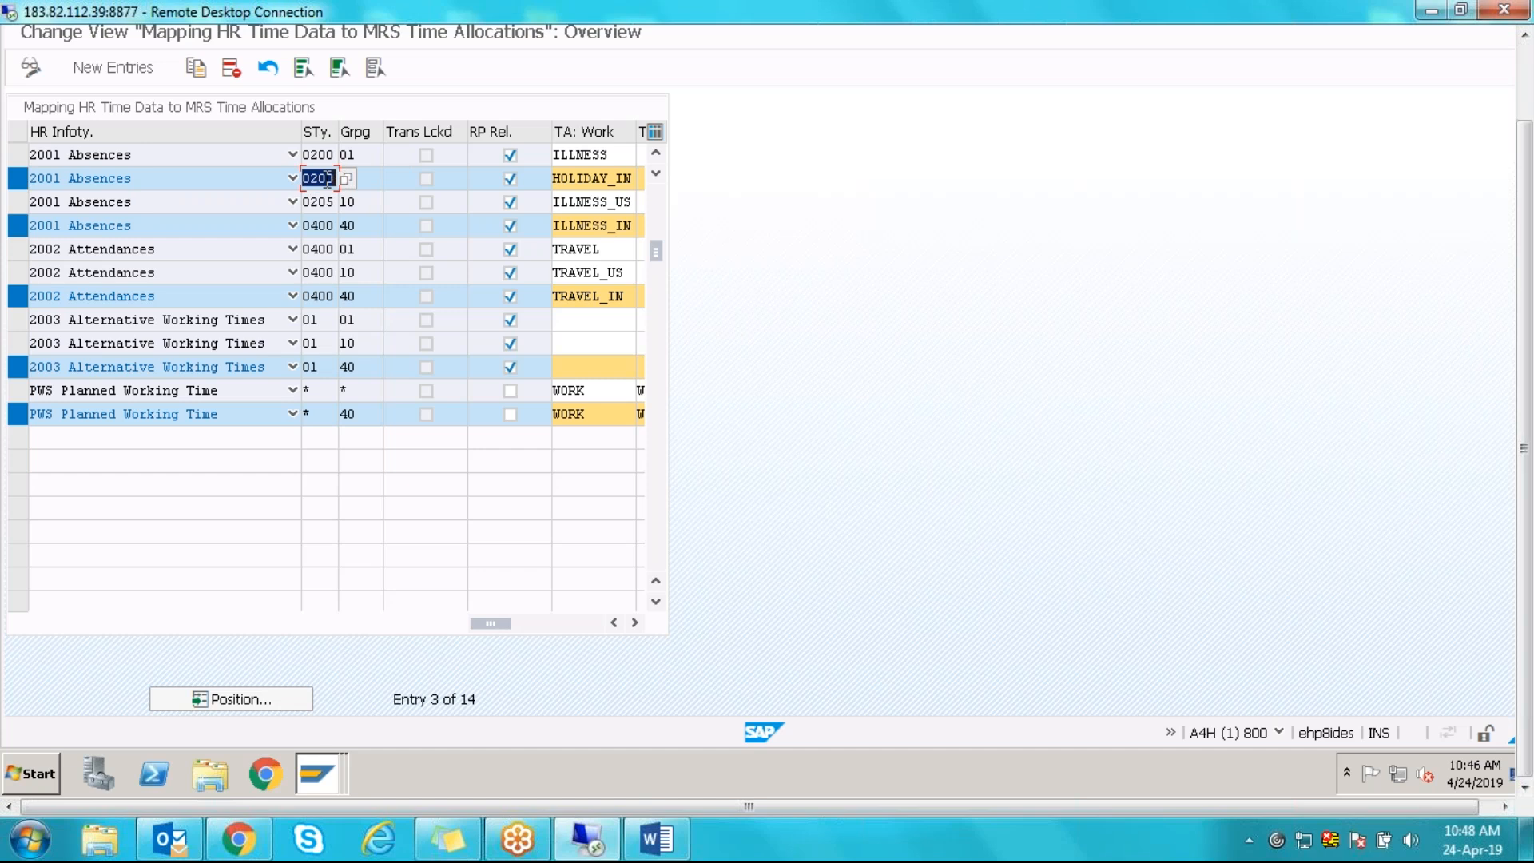
{"action": "left_click_drag", "start_coordinate": [570, 178], "coordinate": [637, 179]}
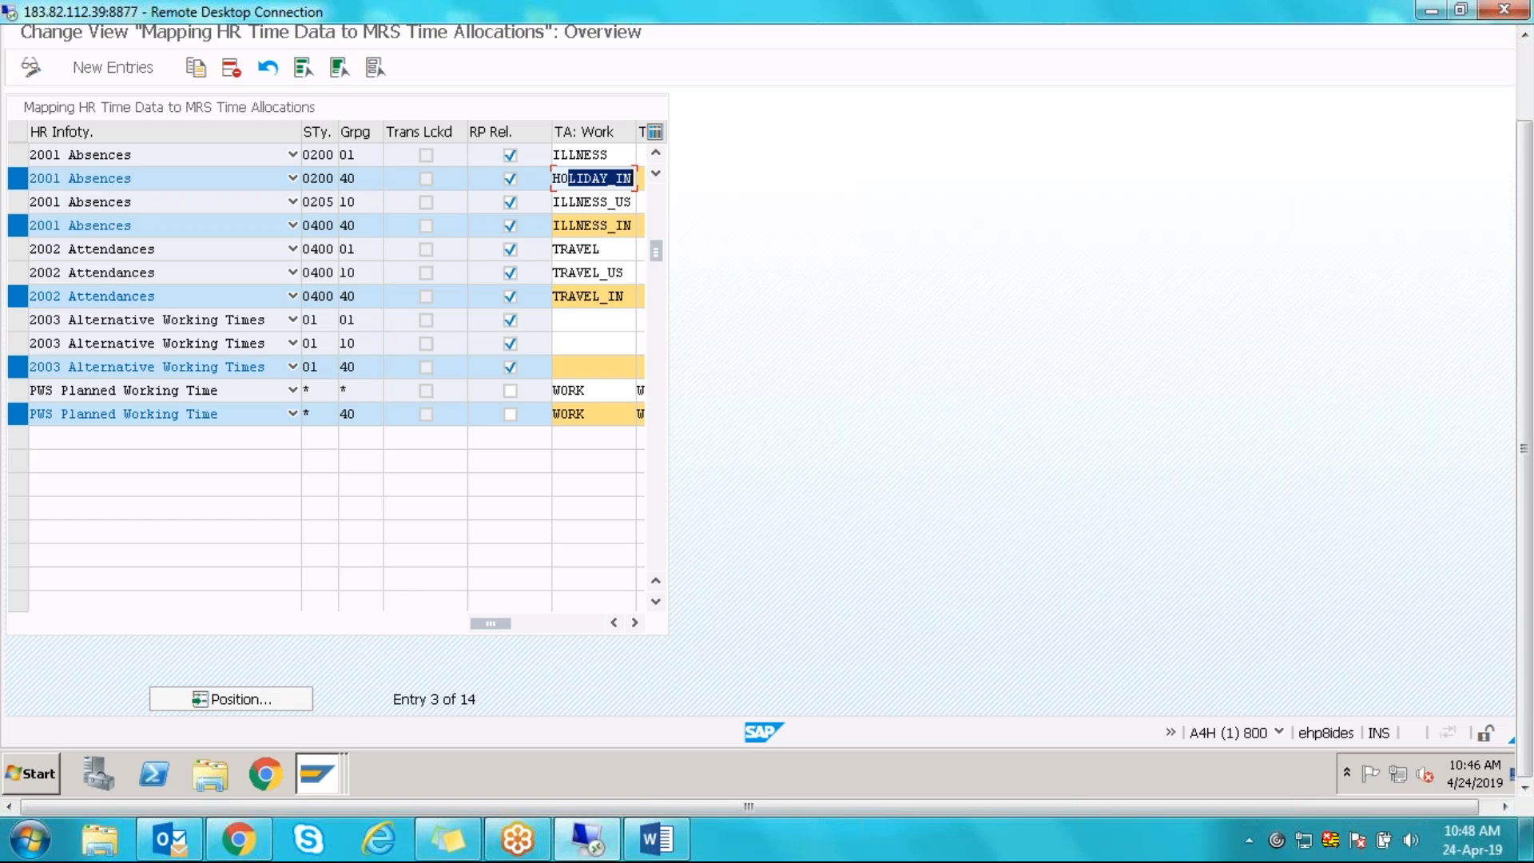
{"action": "left_click_drag", "start_coordinate": [310, 179], "coordinate": [337, 178]}
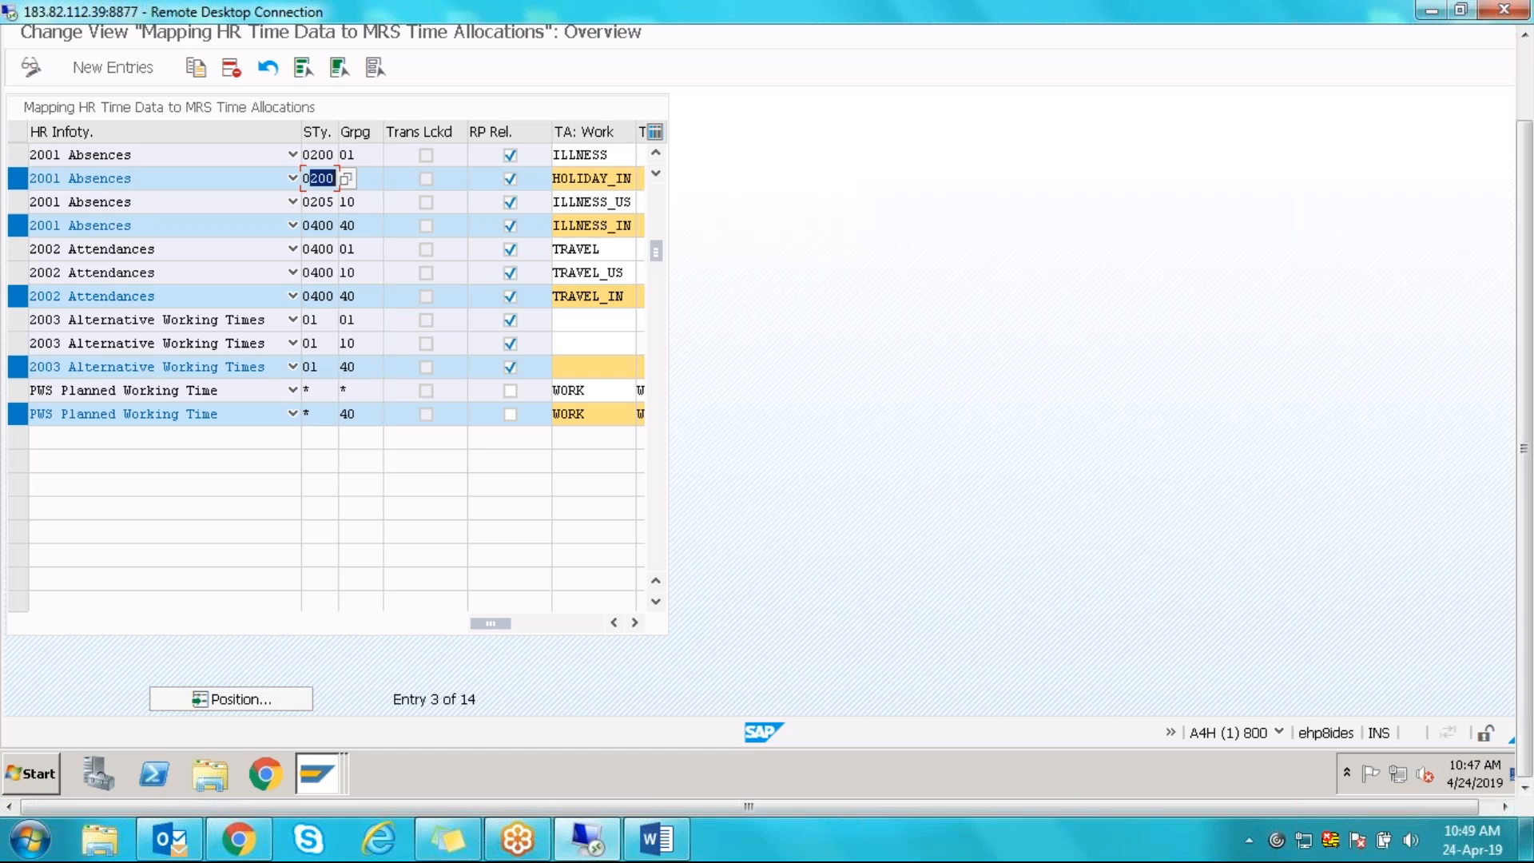
{"action": "left_click_drag", "start_coordinate": [310, 225], "coordinate": [340, 228]}
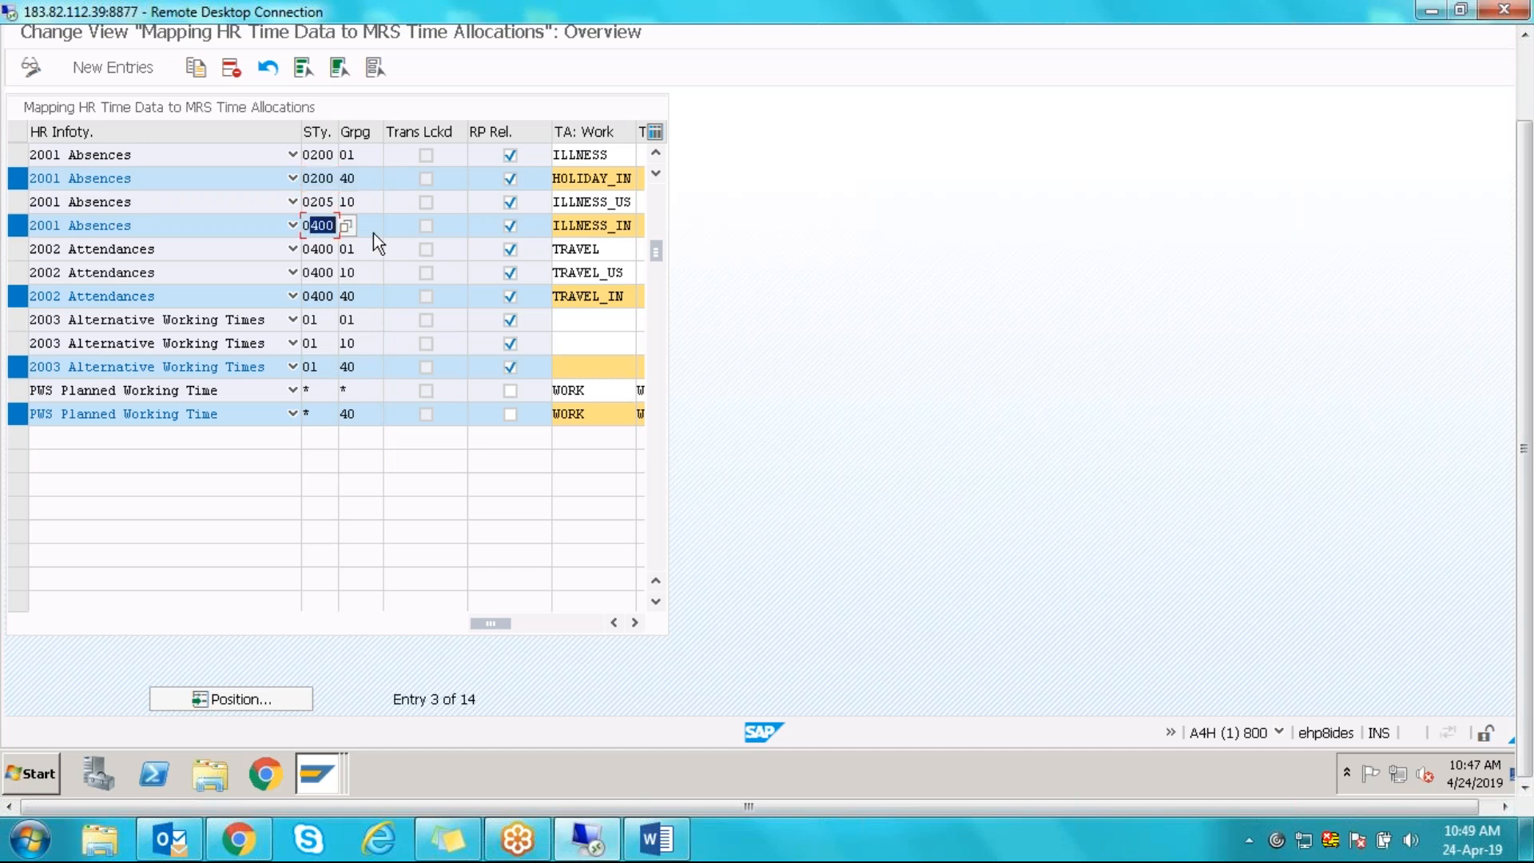
{"action": "left_click_drag", "start_coordinate": [304, 226], "coordinate": [340, 227]}
{"action": "left_click_drag", "start_coordinate": [306, 297], "coordinate": [346, 297]}
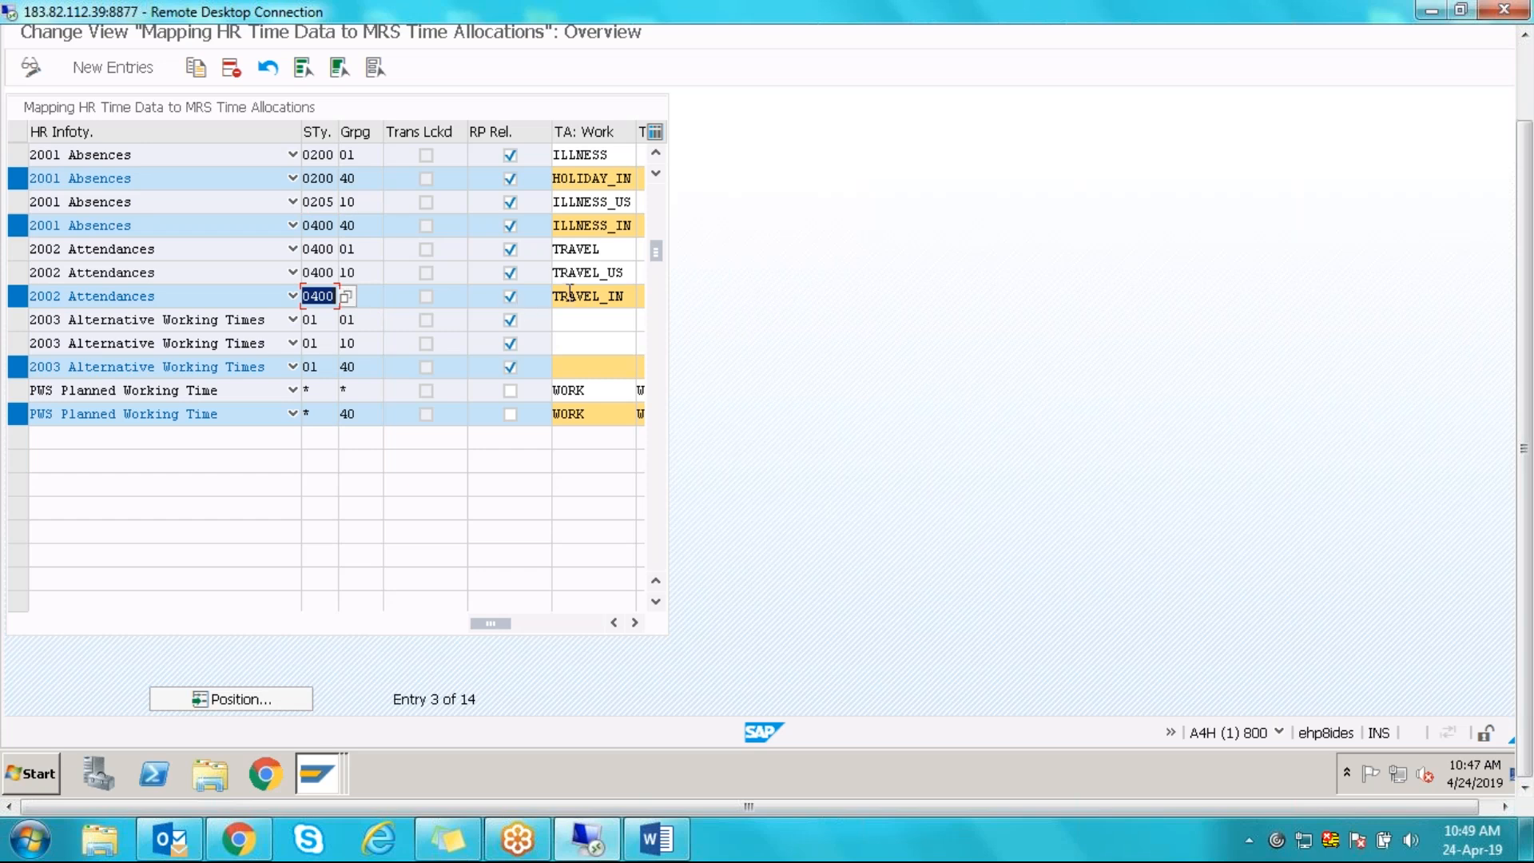
{"action": "left_click_drag", "start_coordinate": [561, 296], "coordinate": [632, 296]}
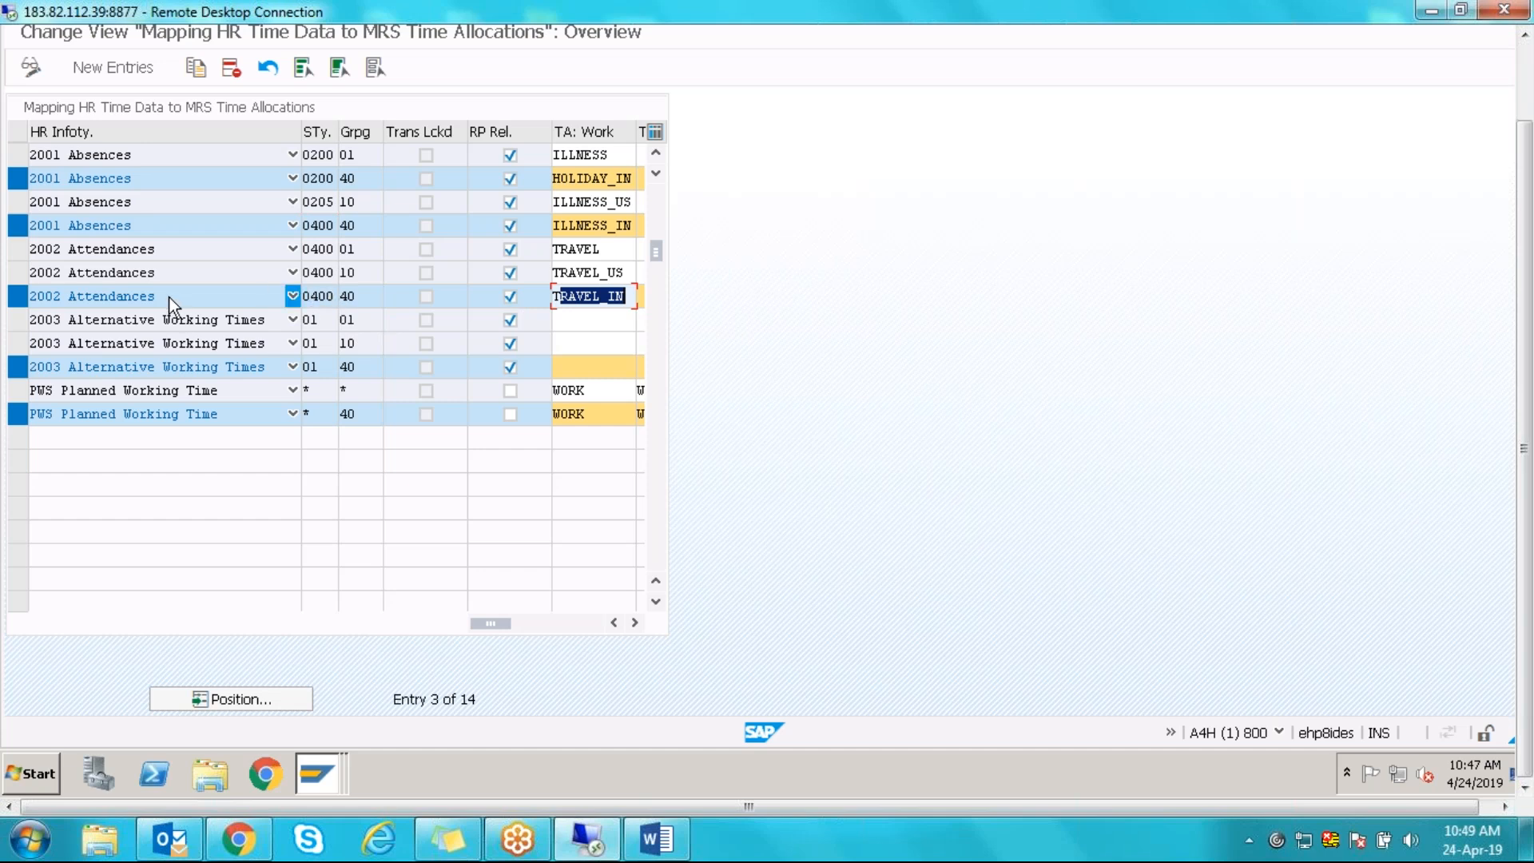
- On the 2003 grouping 40 row, search the PS grouping value help for 40 and close it empty
{"action": "left_click", "coordinate": [323, 294]}
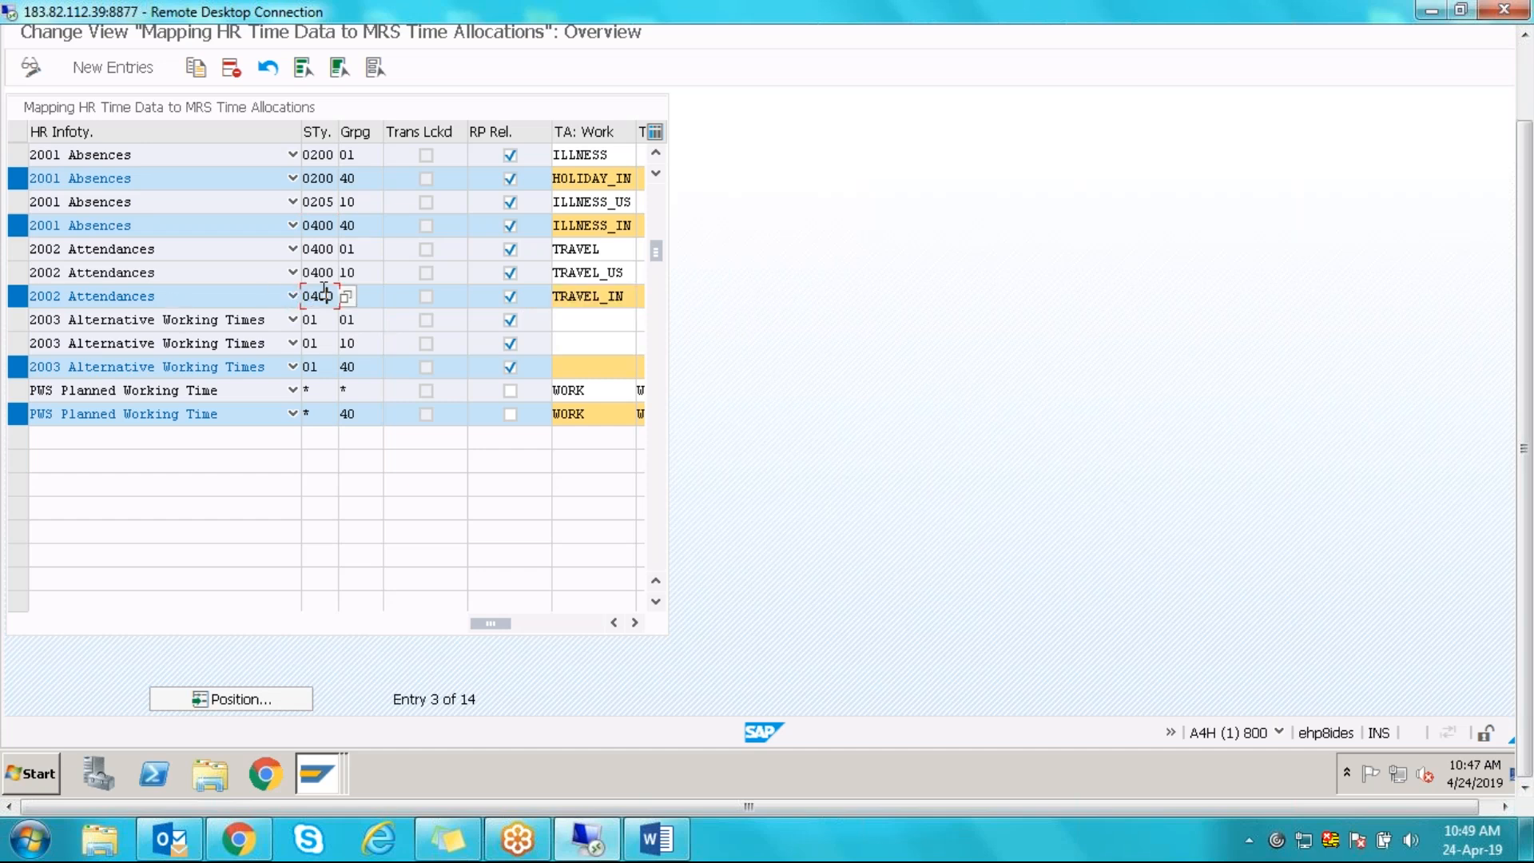
{"action": "left_click", "coordinate": [326, 369]}
{"action": "left_click", "coordinate": [346, 369]}
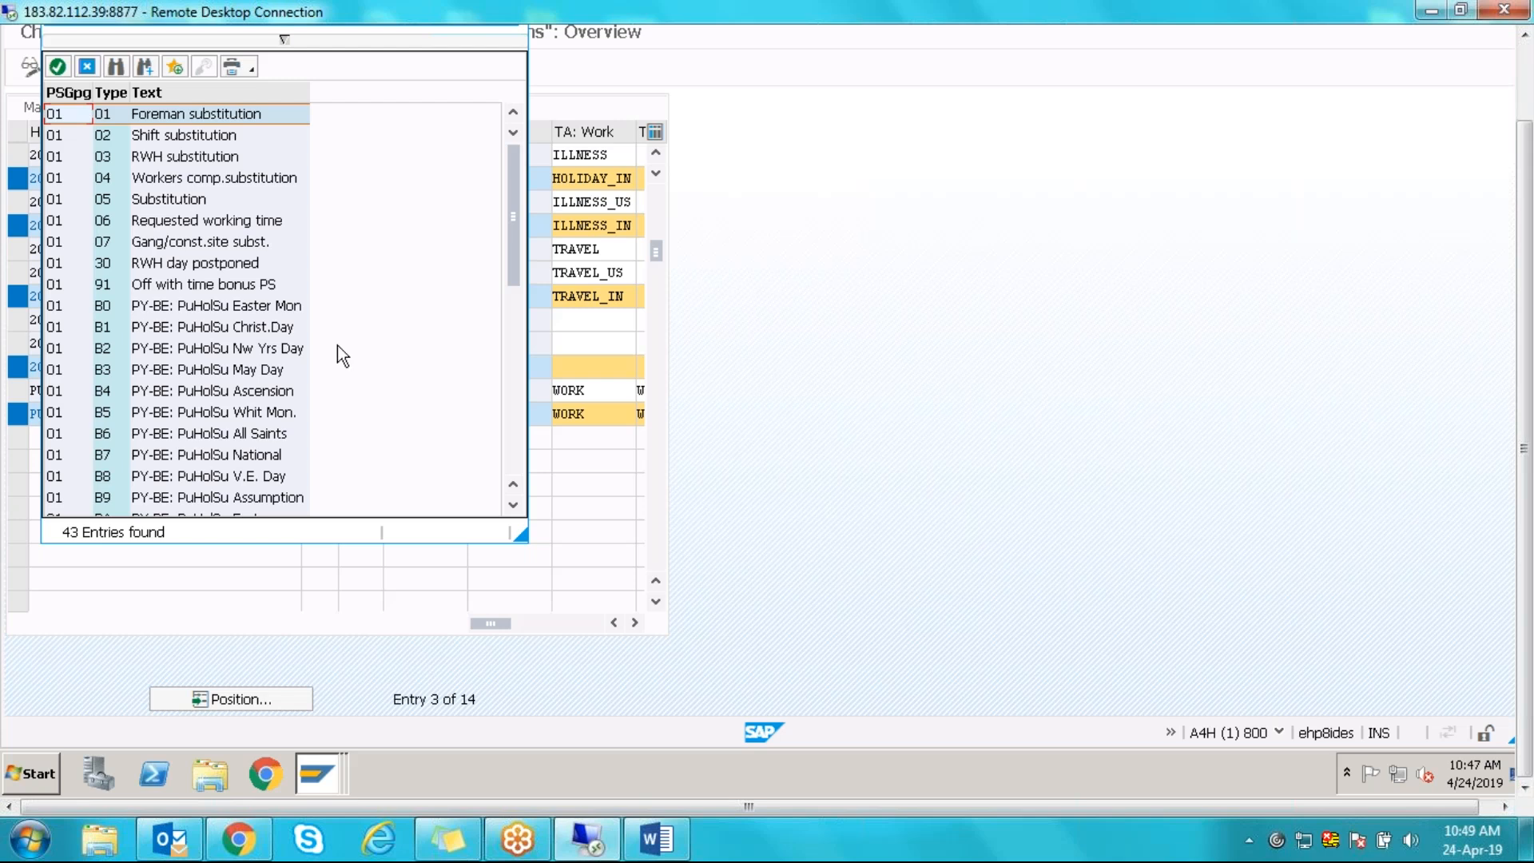
{"action": "left_click", "coordinate": [283, 37]}
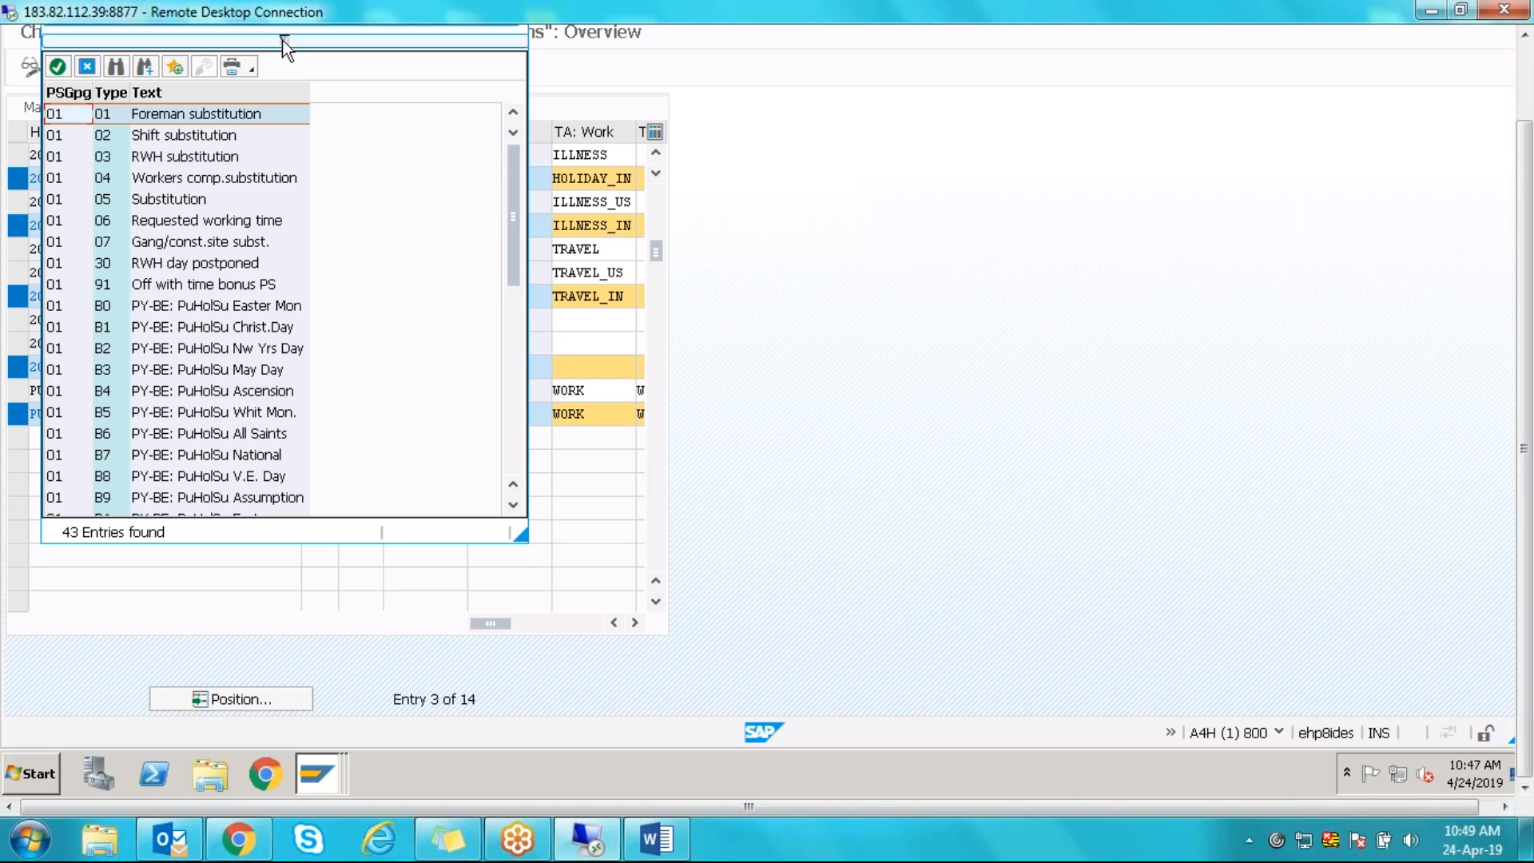
{"action": "type", "text": "40"}
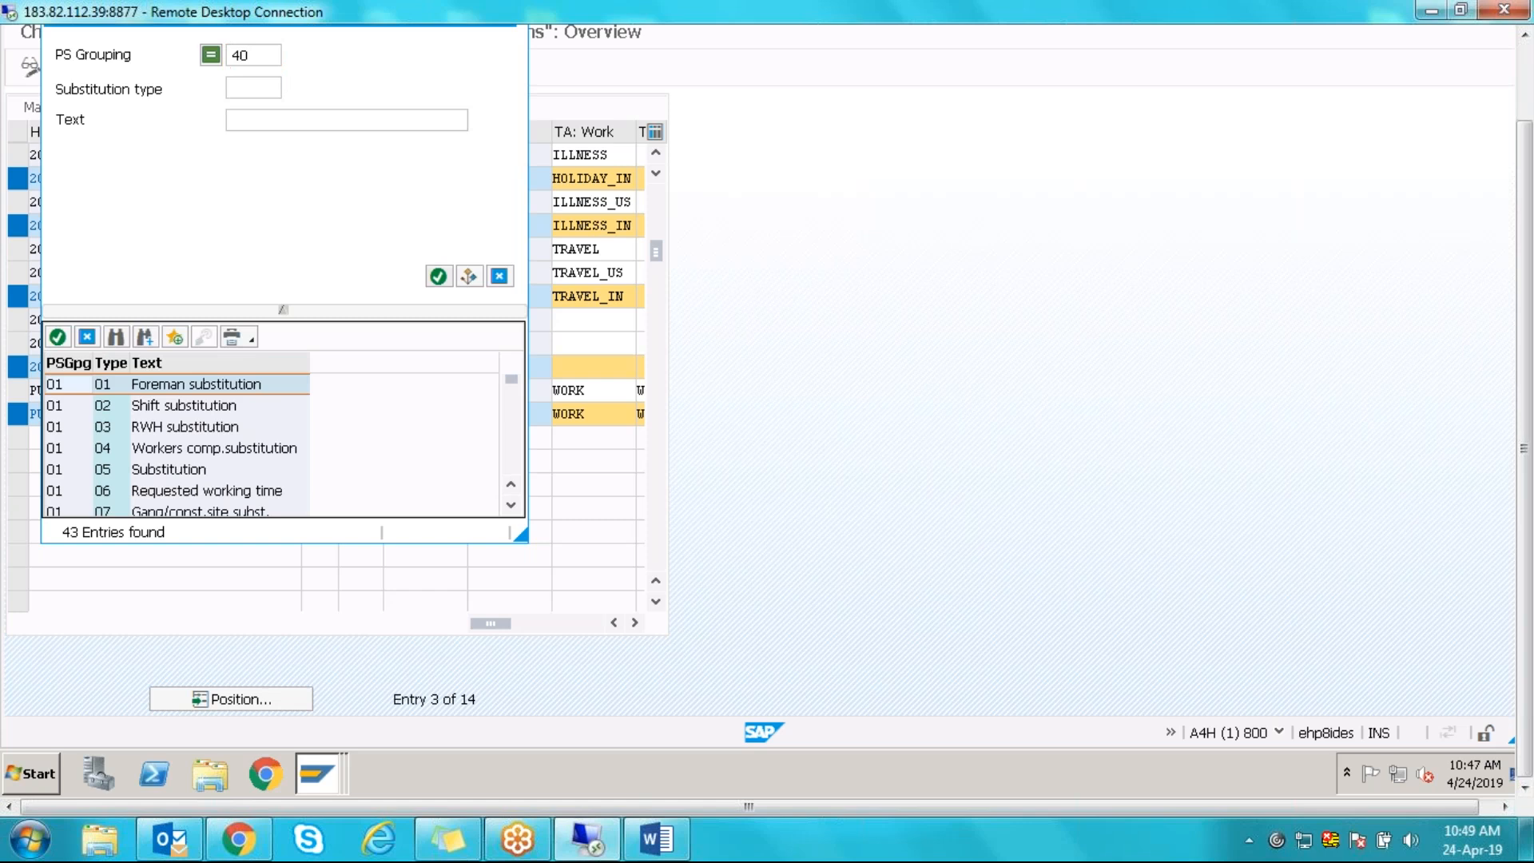
{"action": "key", "text": "Return"}
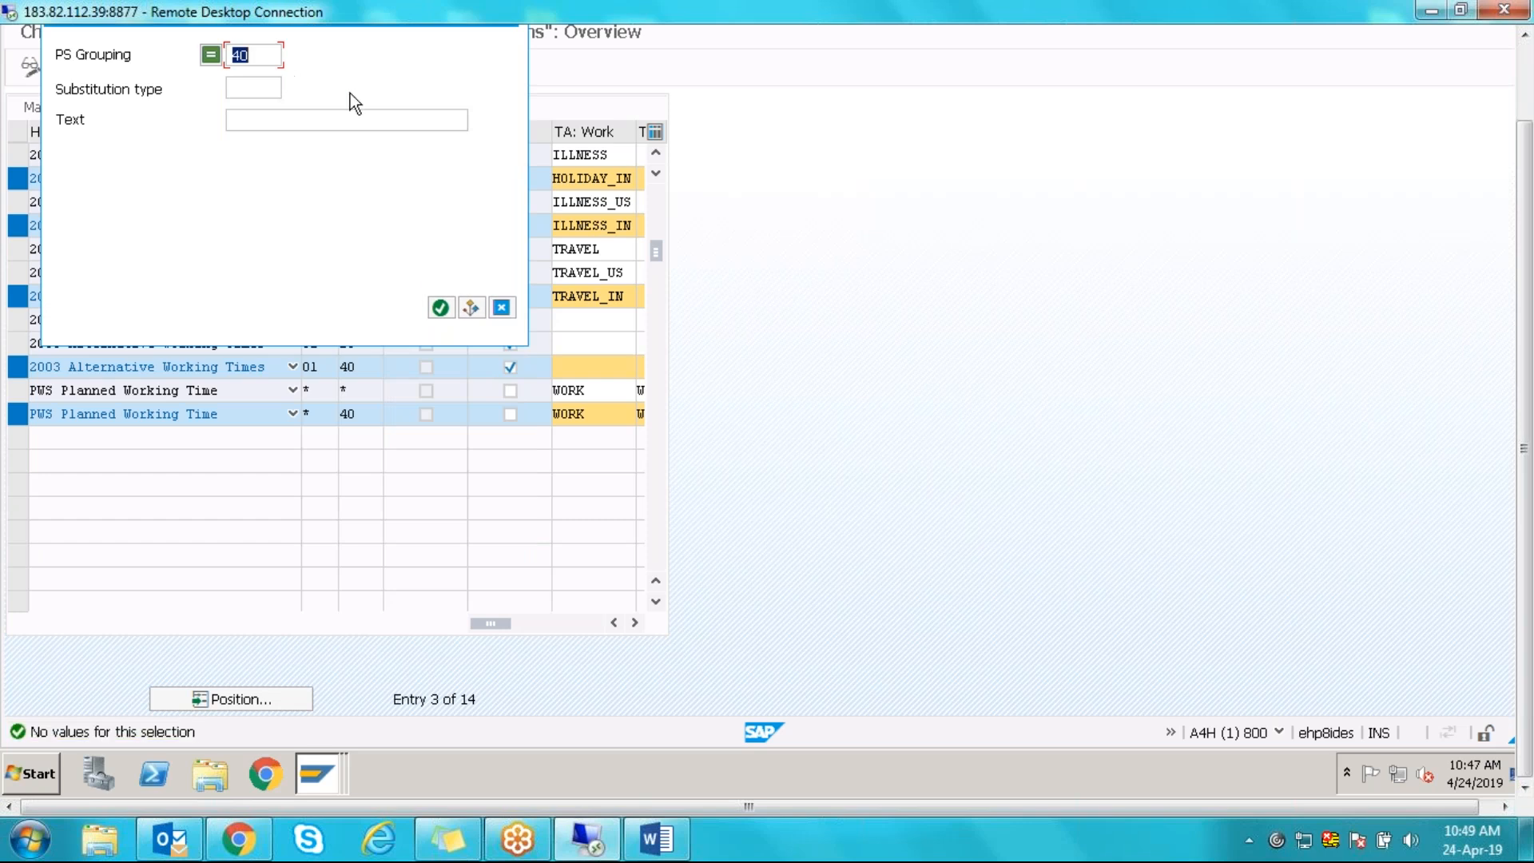
{"action": "left_click", "coordinate": [502, 307]}
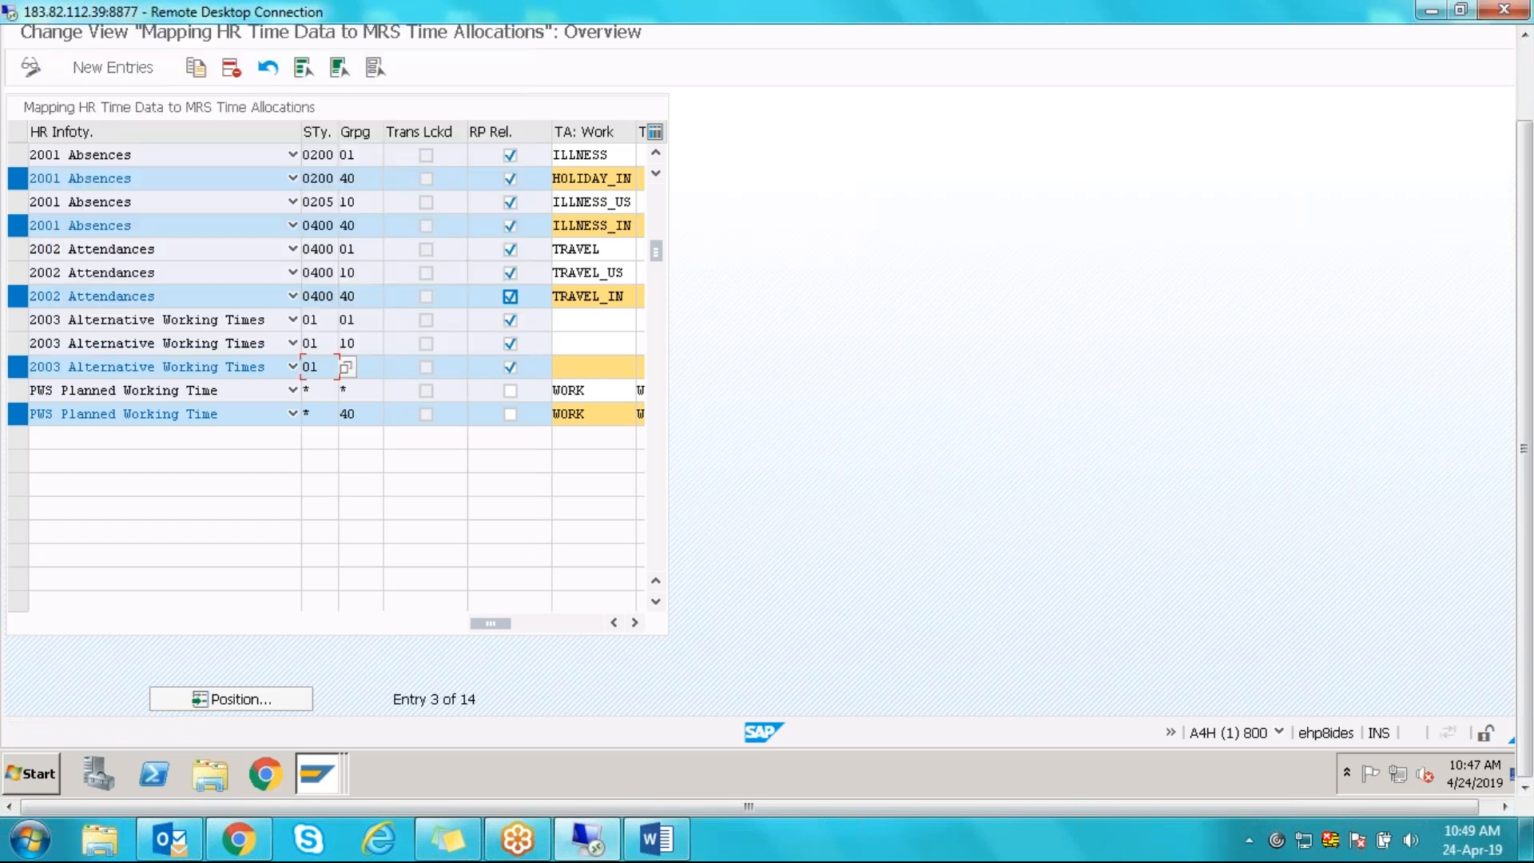
- Accept grouping 40 on the 2003 Alternative Working Times subtype 01 row
{"action": "left_click", "coordinate": [16, 369]}
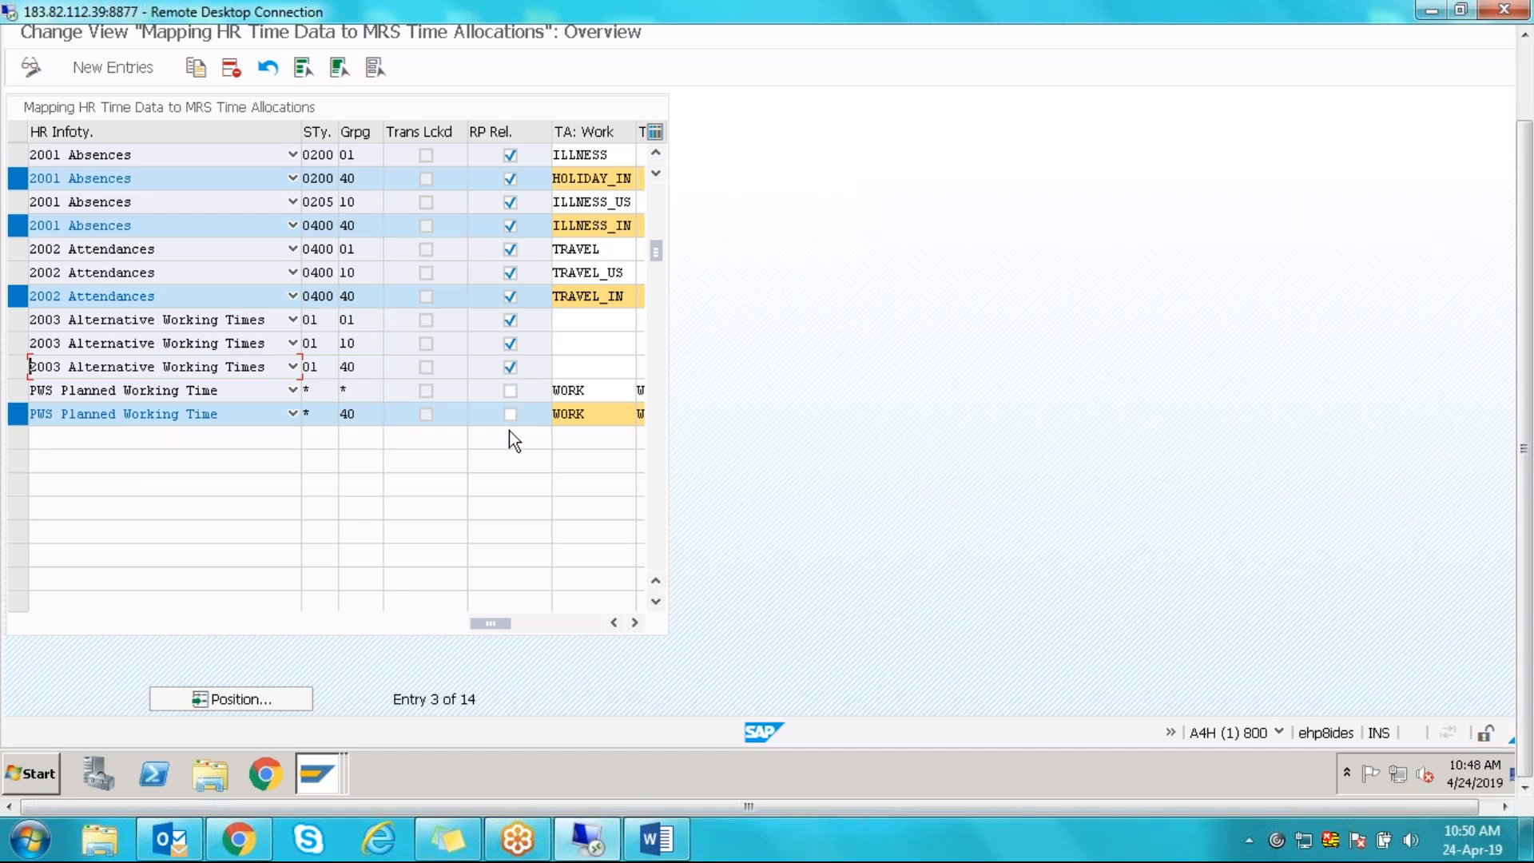
{"action": "left_click", "coordinate": [635, 623]}
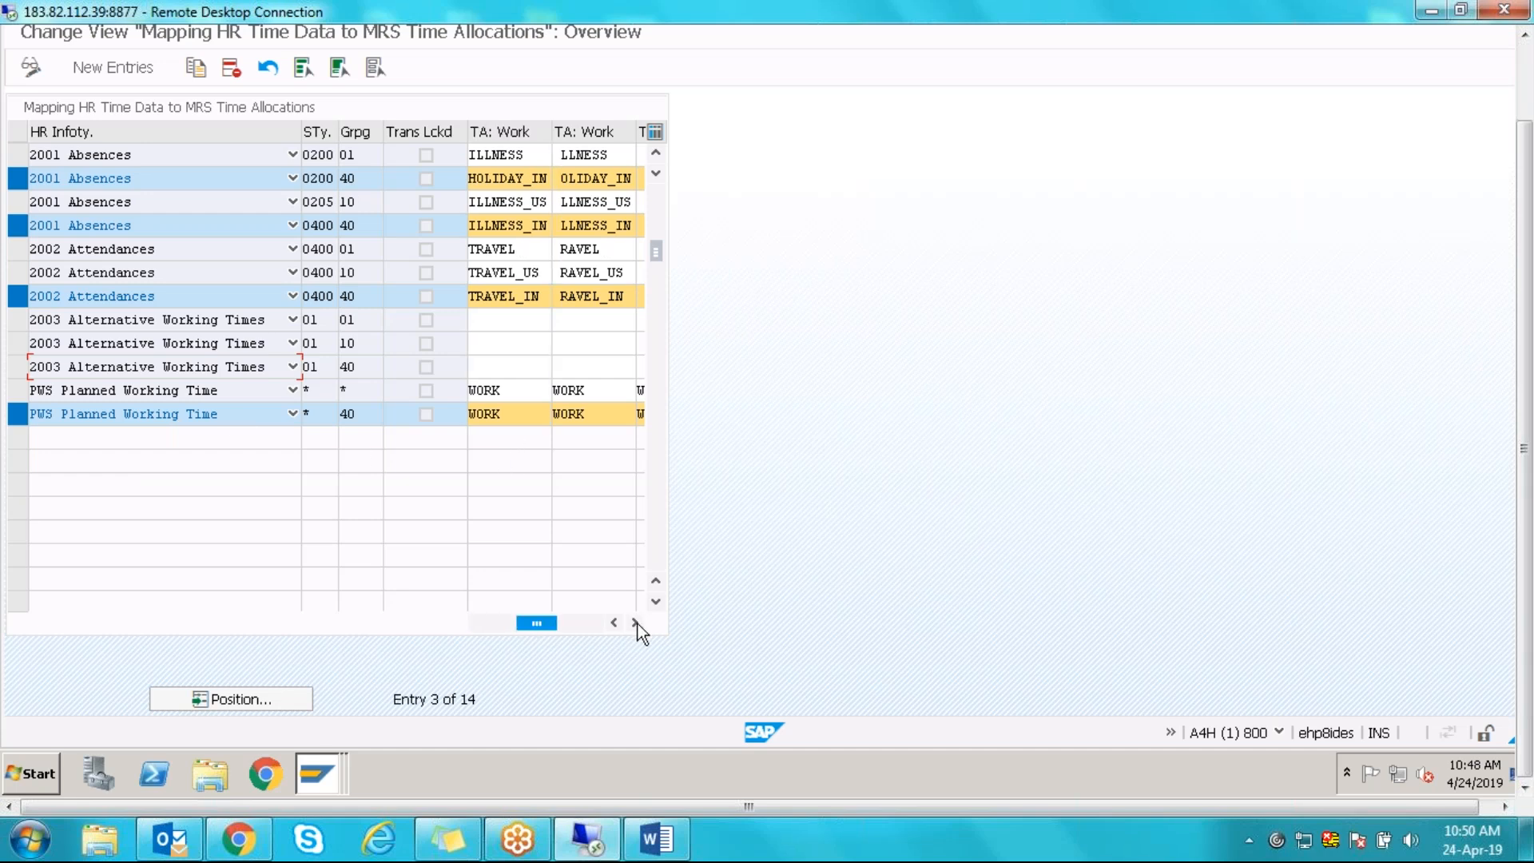
{"action": "left_click", "coordinate": [512, 407]}
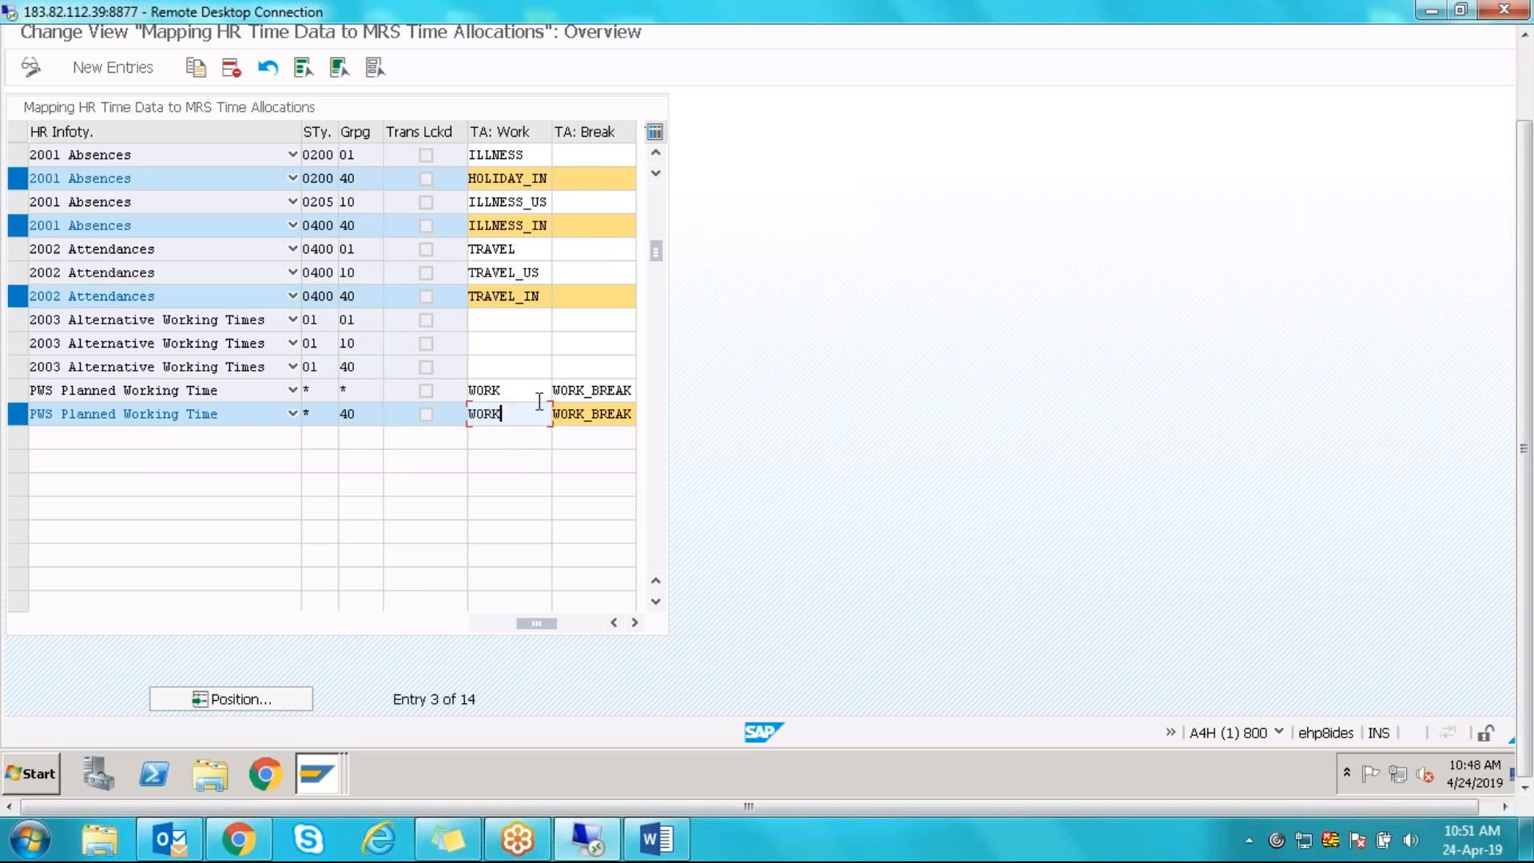
{"action": "left_click", "coordinate": [623, 412]}
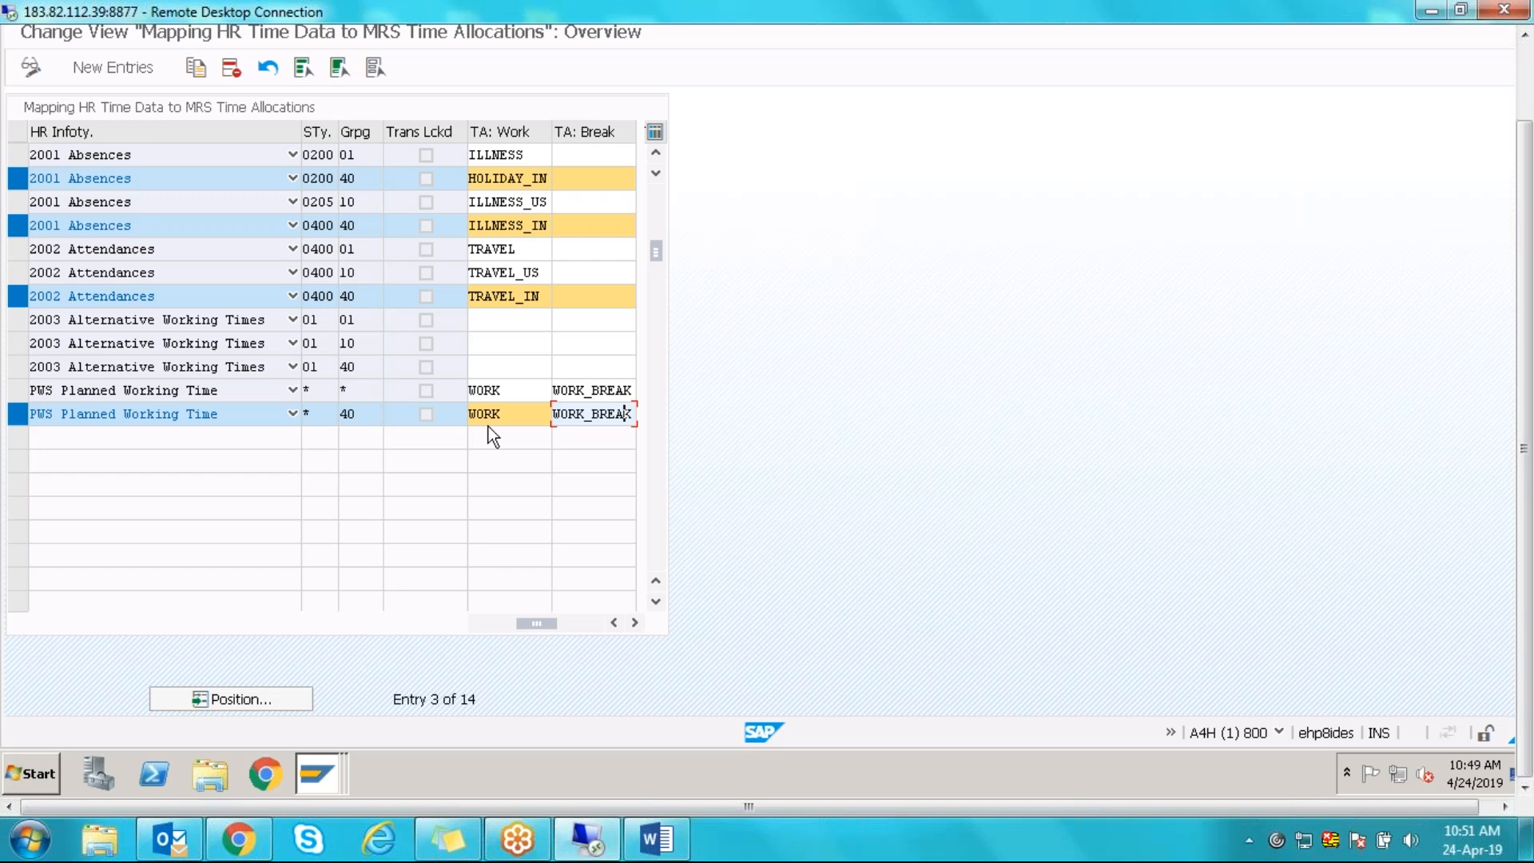
{"action": "left_click_drag", "start_coordinate": [512, 415], "coordinate": [470, 417]}
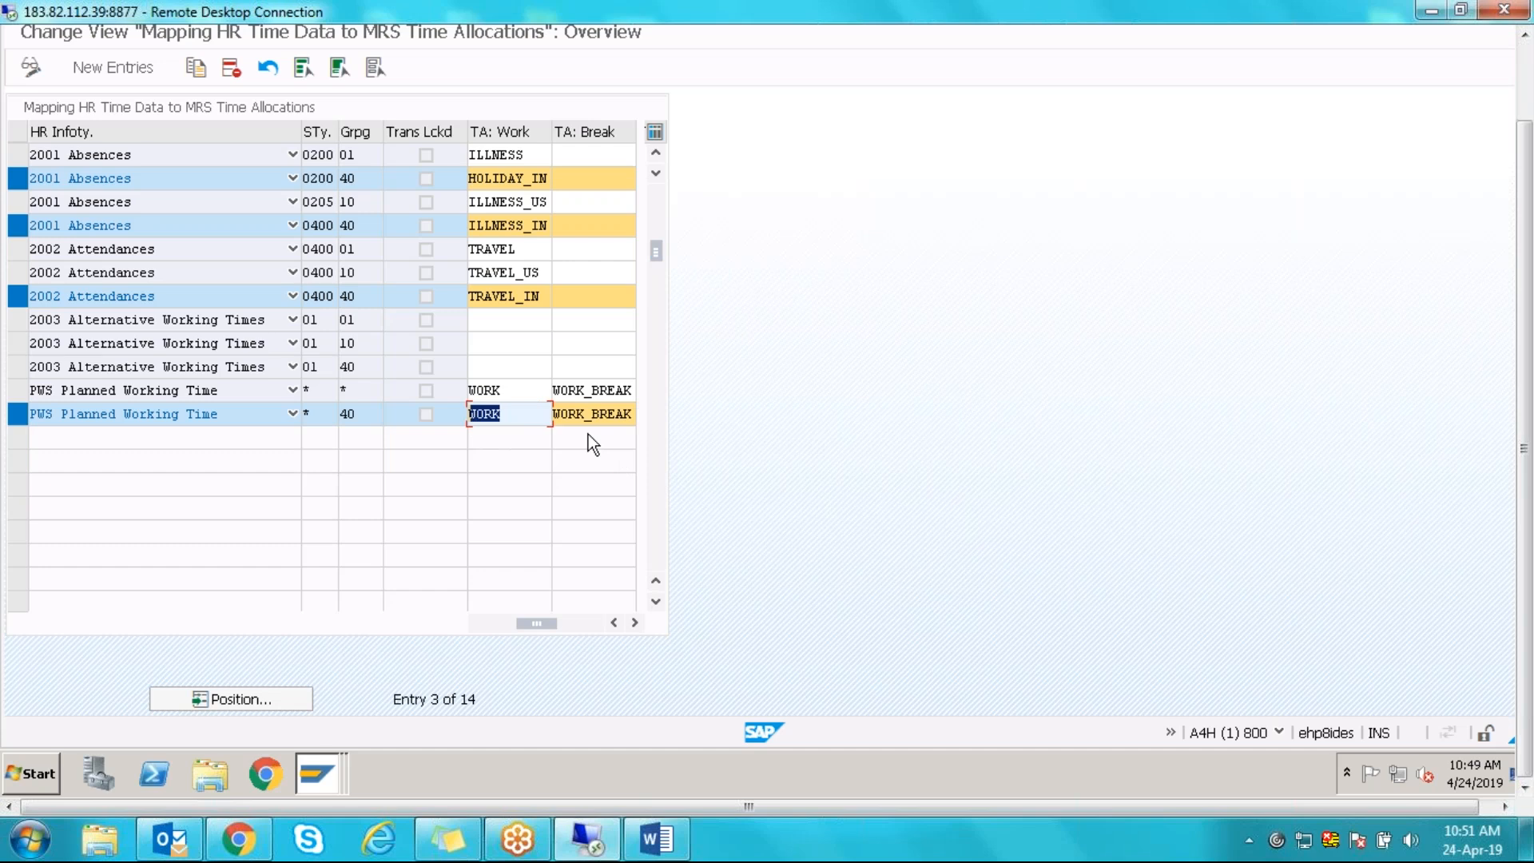
{"action": "left_click", "coordinate": [563, 416]}
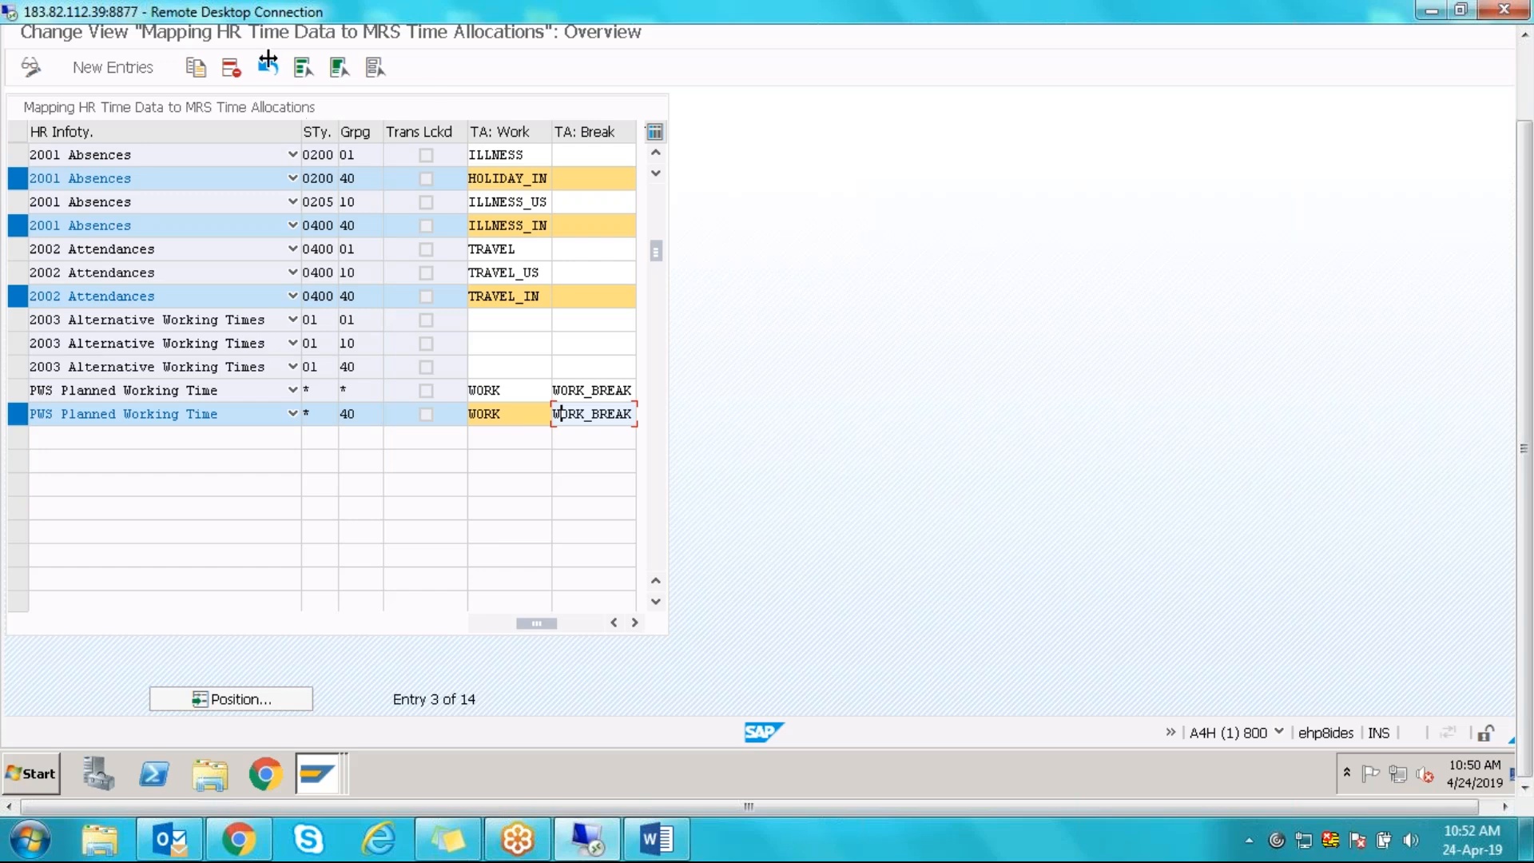
- Exit the mapping table, answering Yes to save and confirming the customizing request
{"action": "left_click_drag", "start_coordinate": [1528, 181], "coordinate": [1526, 100]}
{"action": "left_click", "coordinate": [301, 85]}
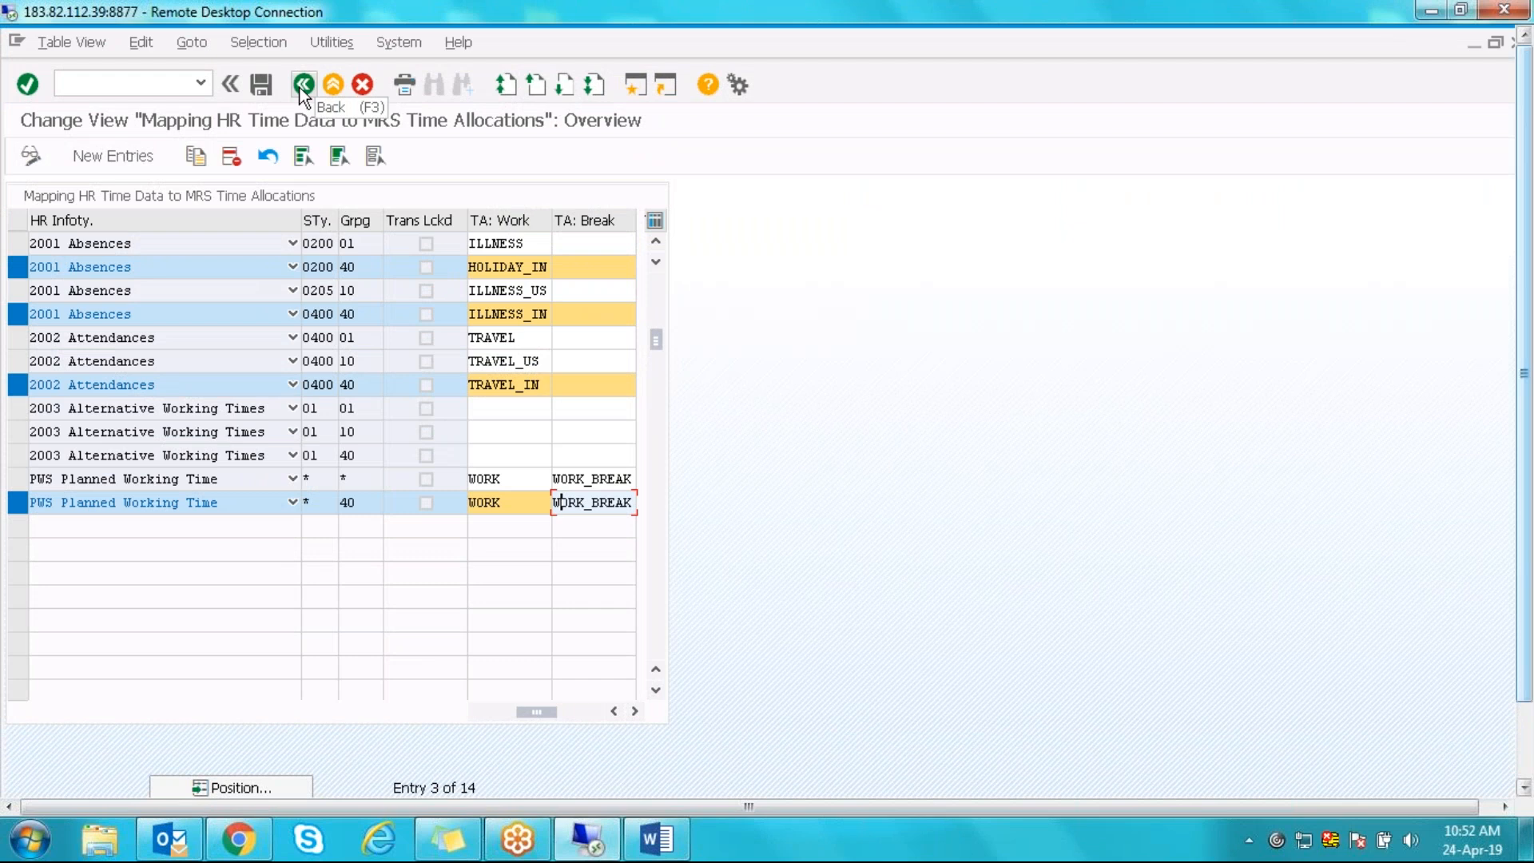
{"action": "left_click", "coordinate": [304, 430]}
{"action": "left_click", "coordinate": [272, 395]}
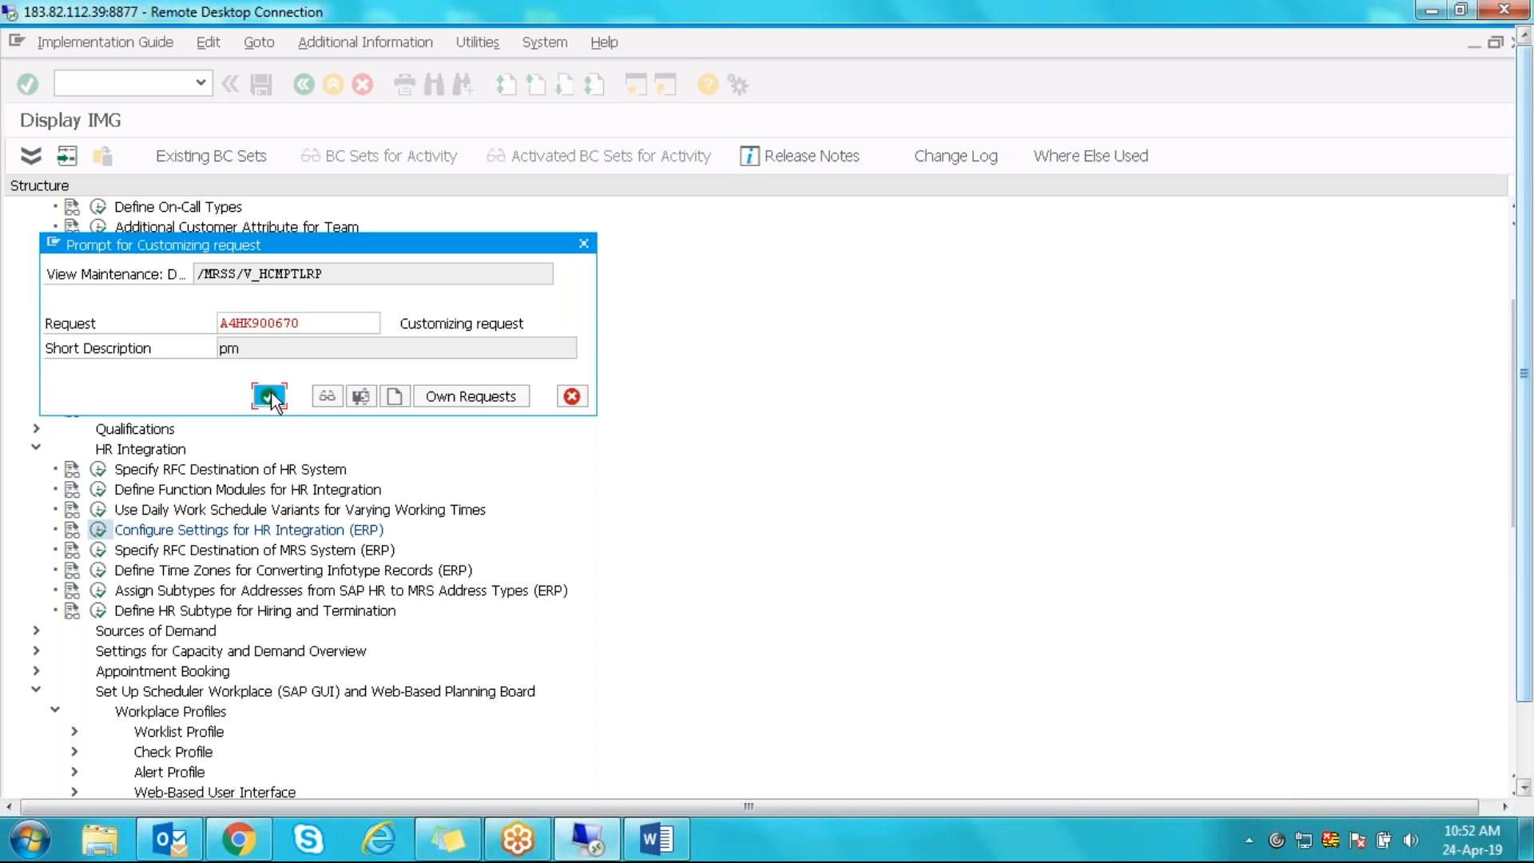
{"action": "left_click", "coordinate": [233, 558]}
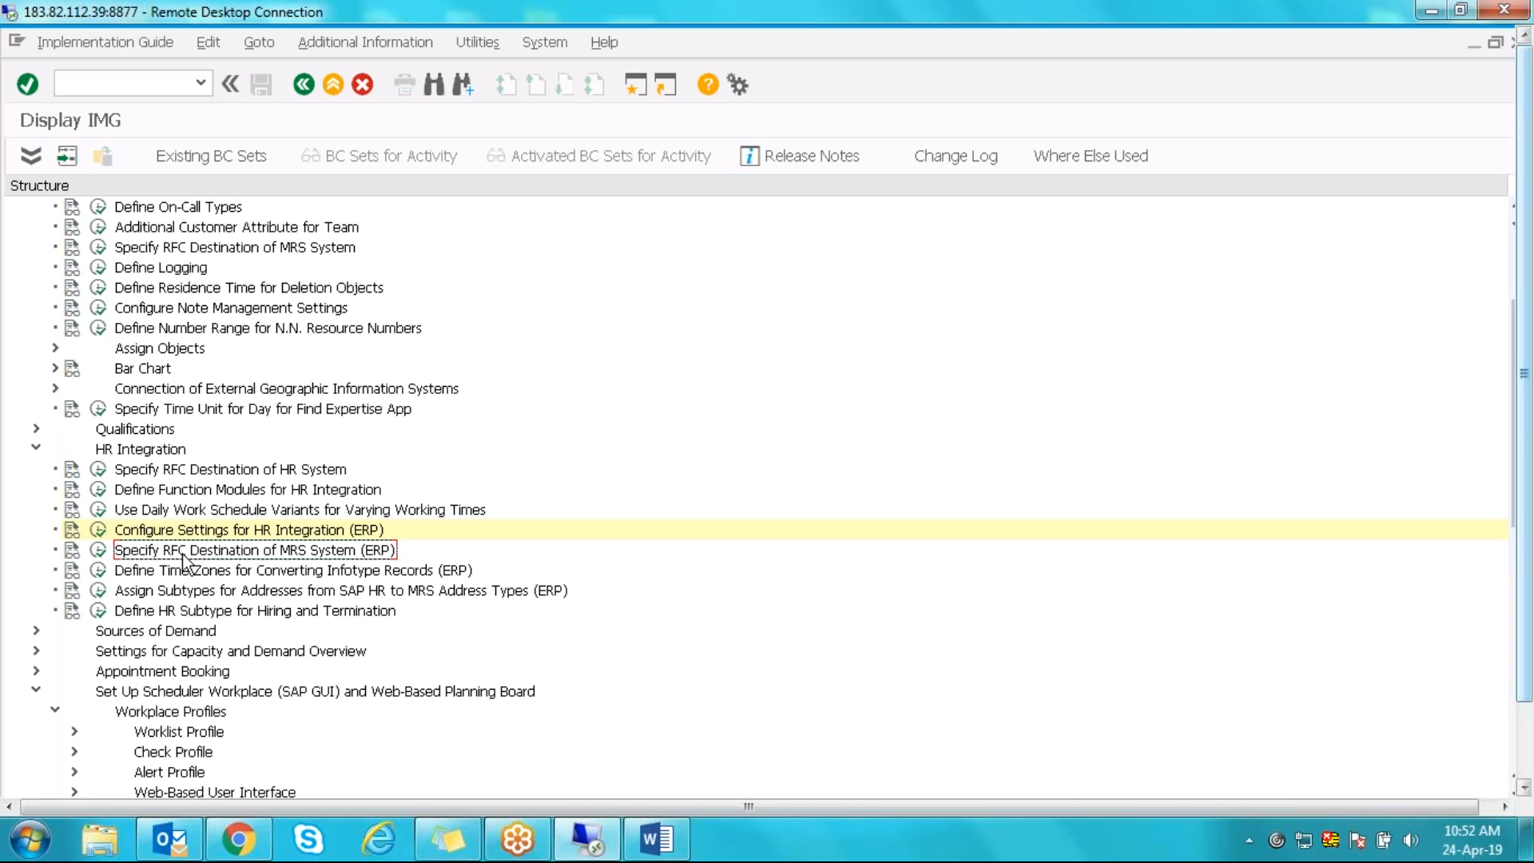
{"action": "left_click", "coordinate": [99, 555]}
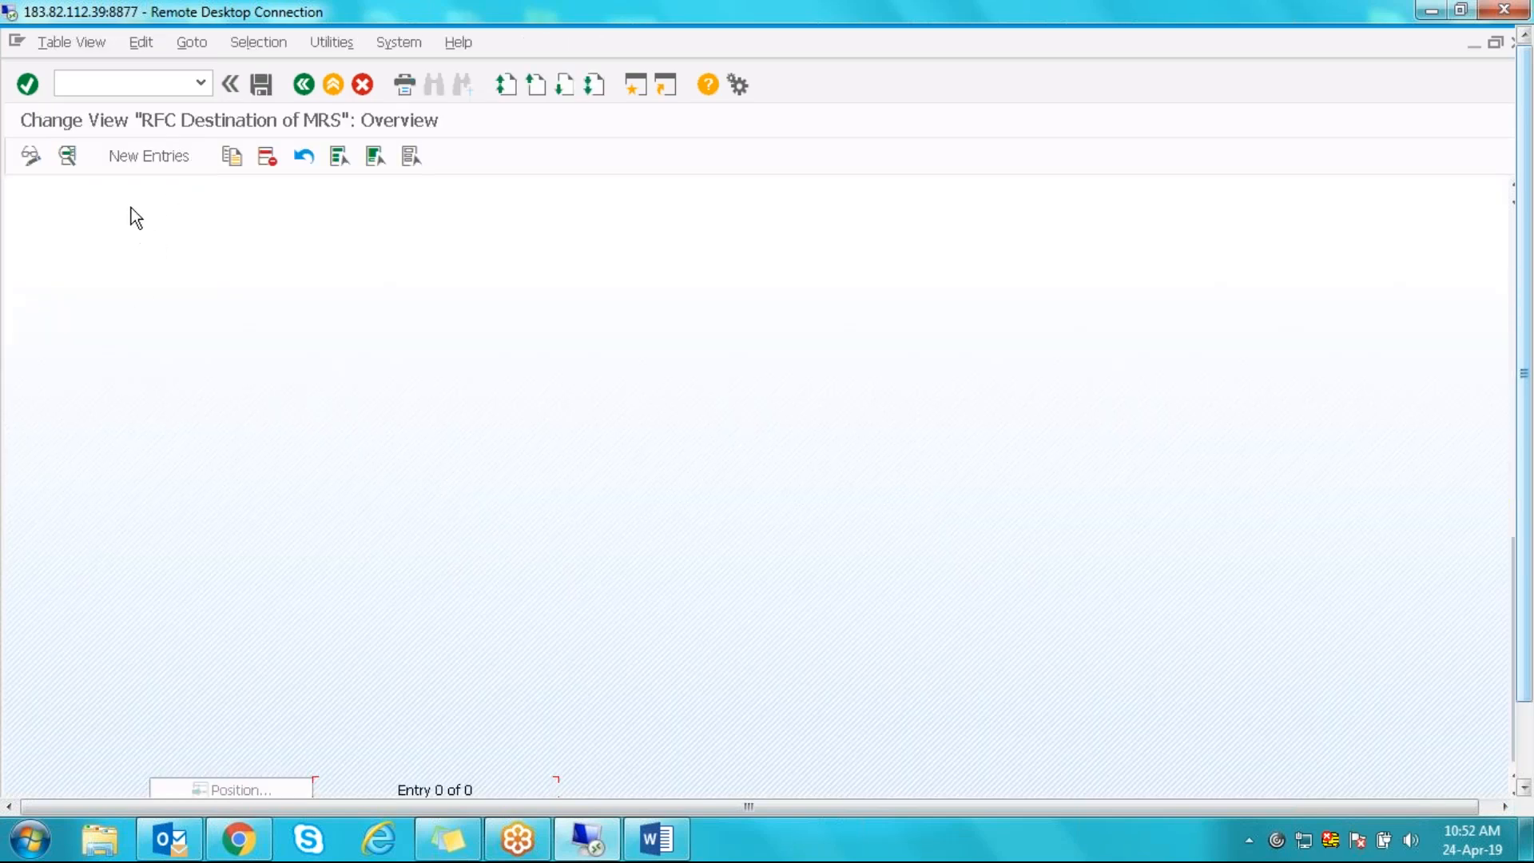
{"action": "left_click", "coordinate": [166, 161]}
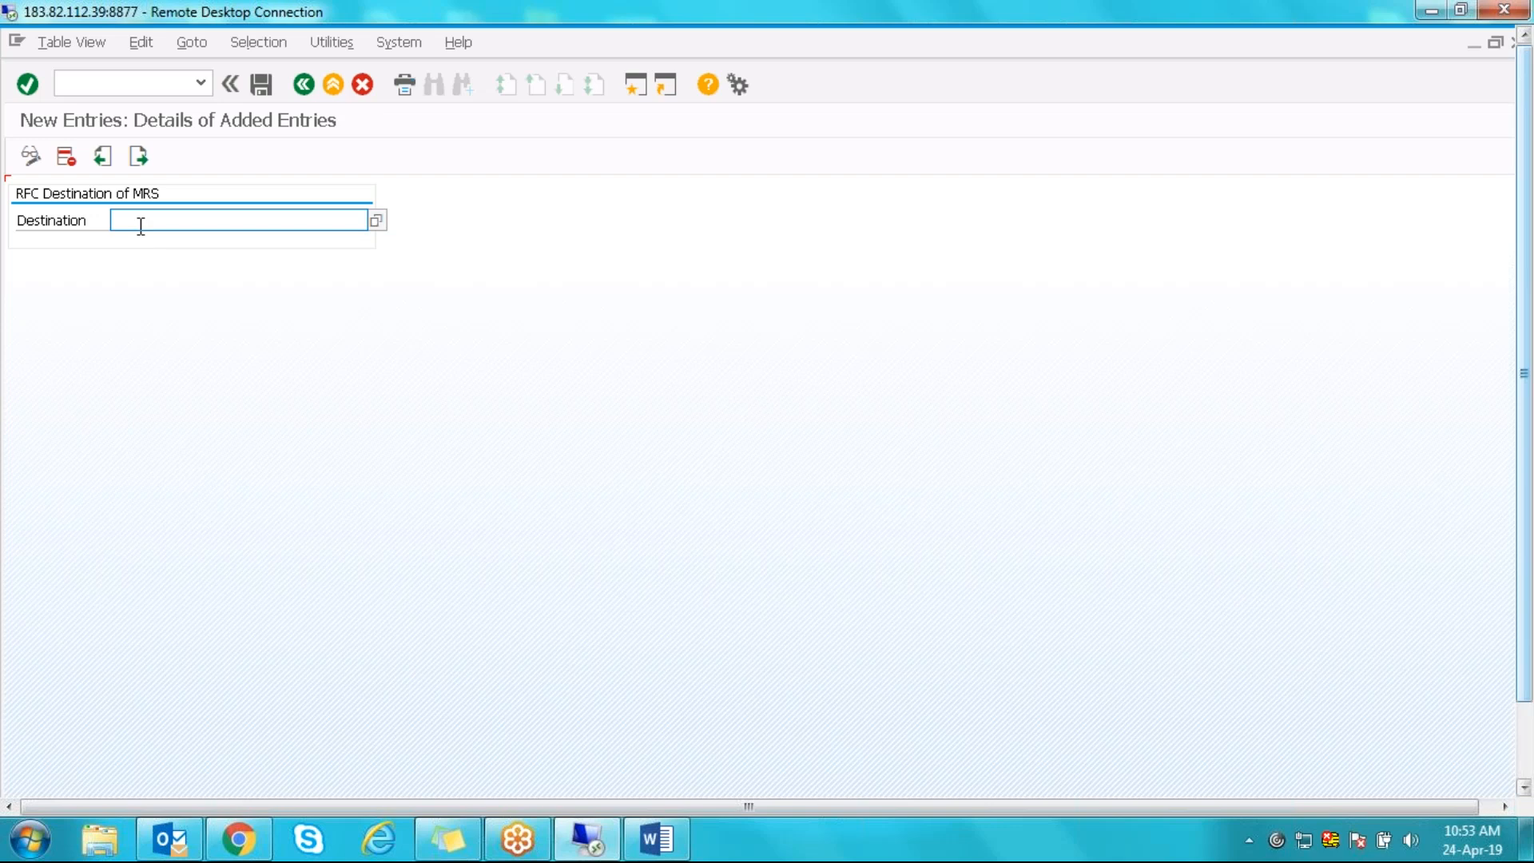
{"action": "left_click", "coordinate": [304, 85]}
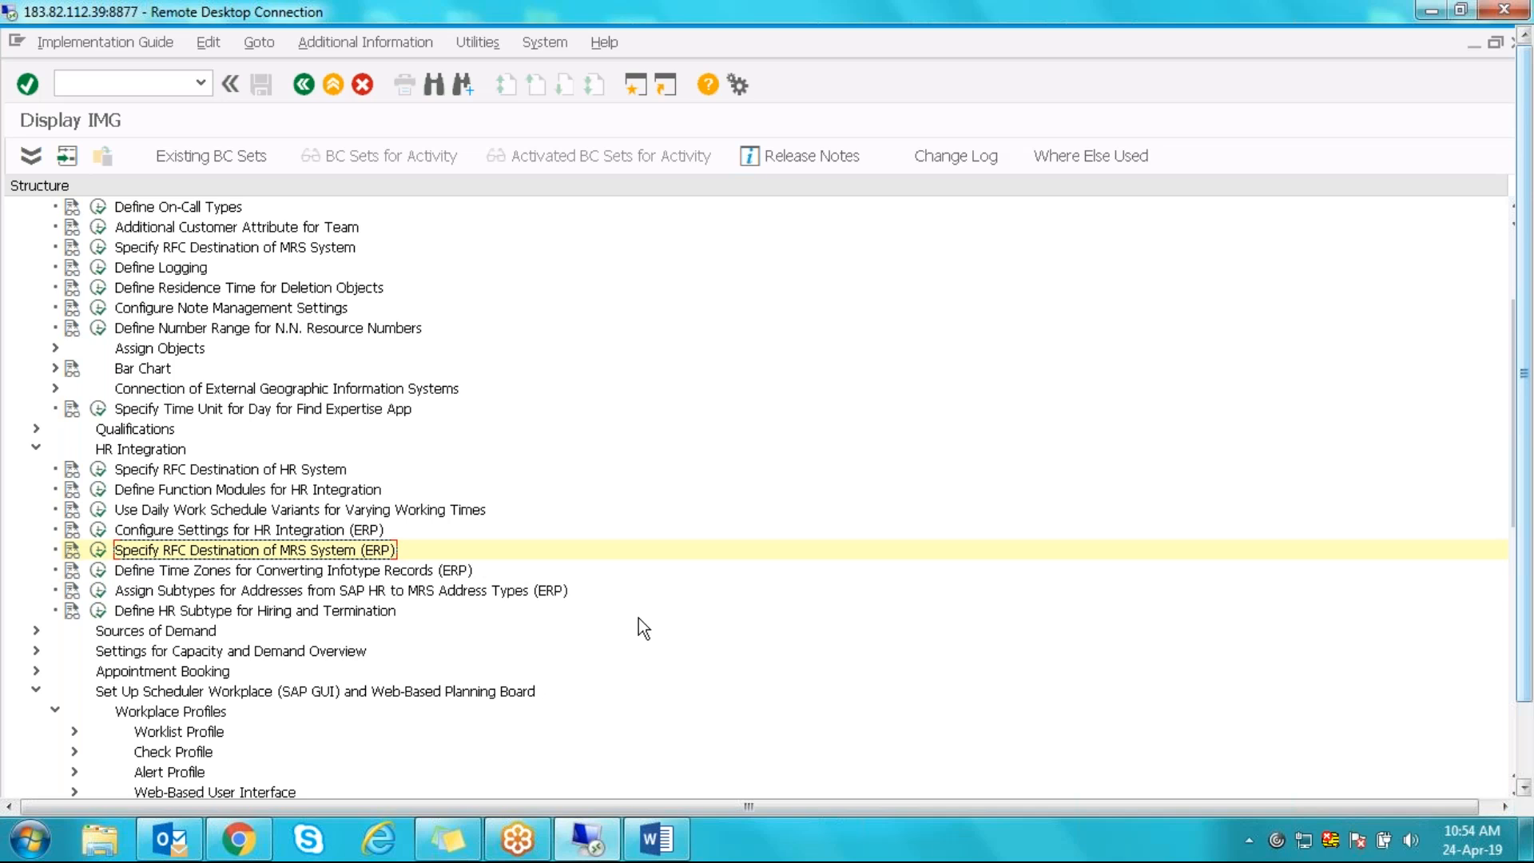
- Open the time zone conversion activity and start a new personnel area assignment entry
{"action": "left_click", "coordinate": [262, 573]}
{"action": "left_click", "coordinate": [98, 570]}
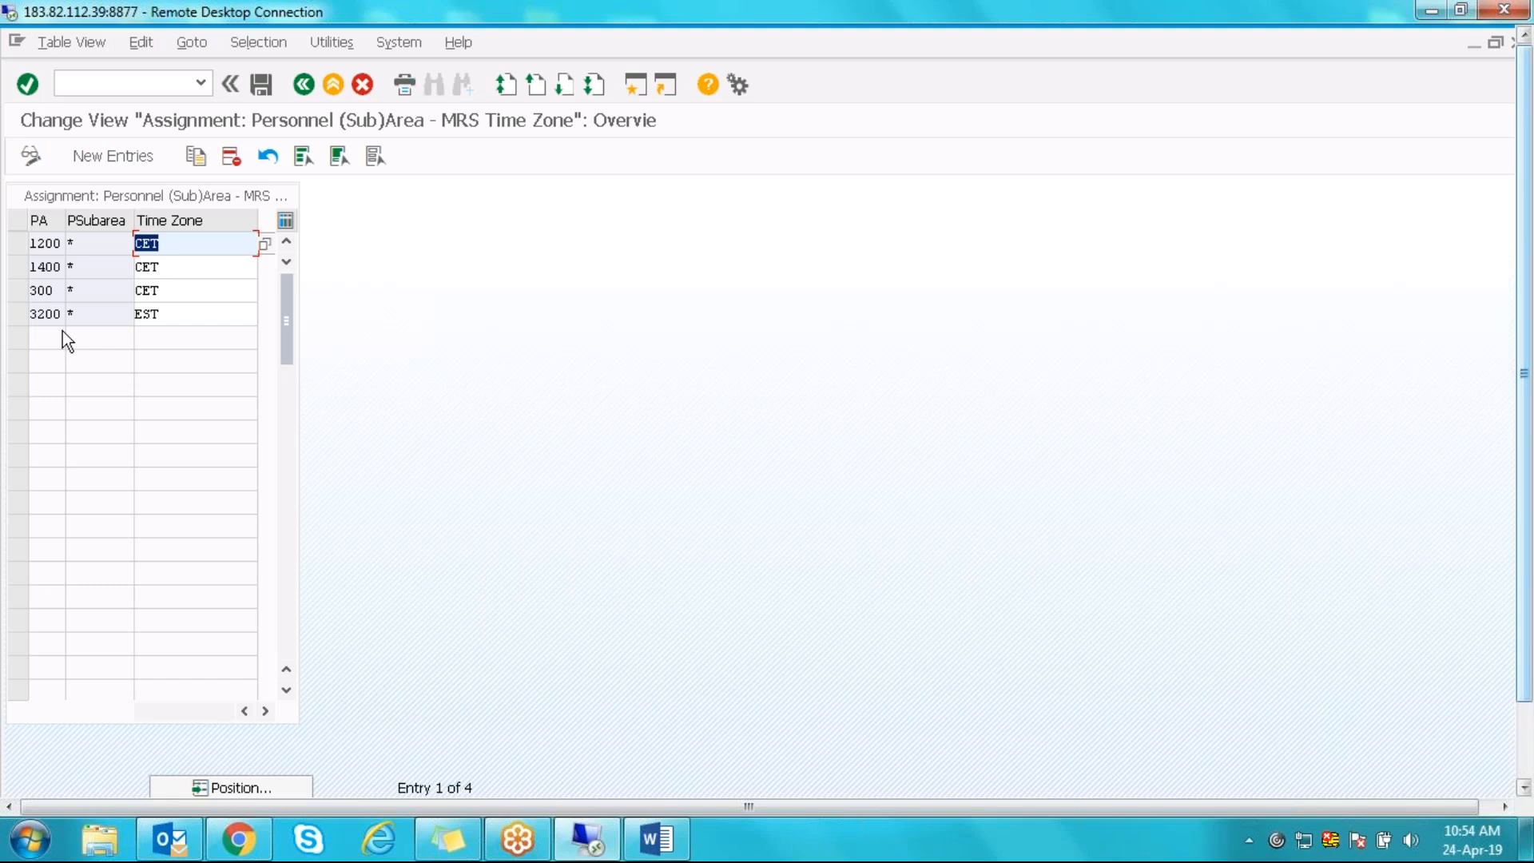
{"action": "left_click", "coordinate": [100, 156]}
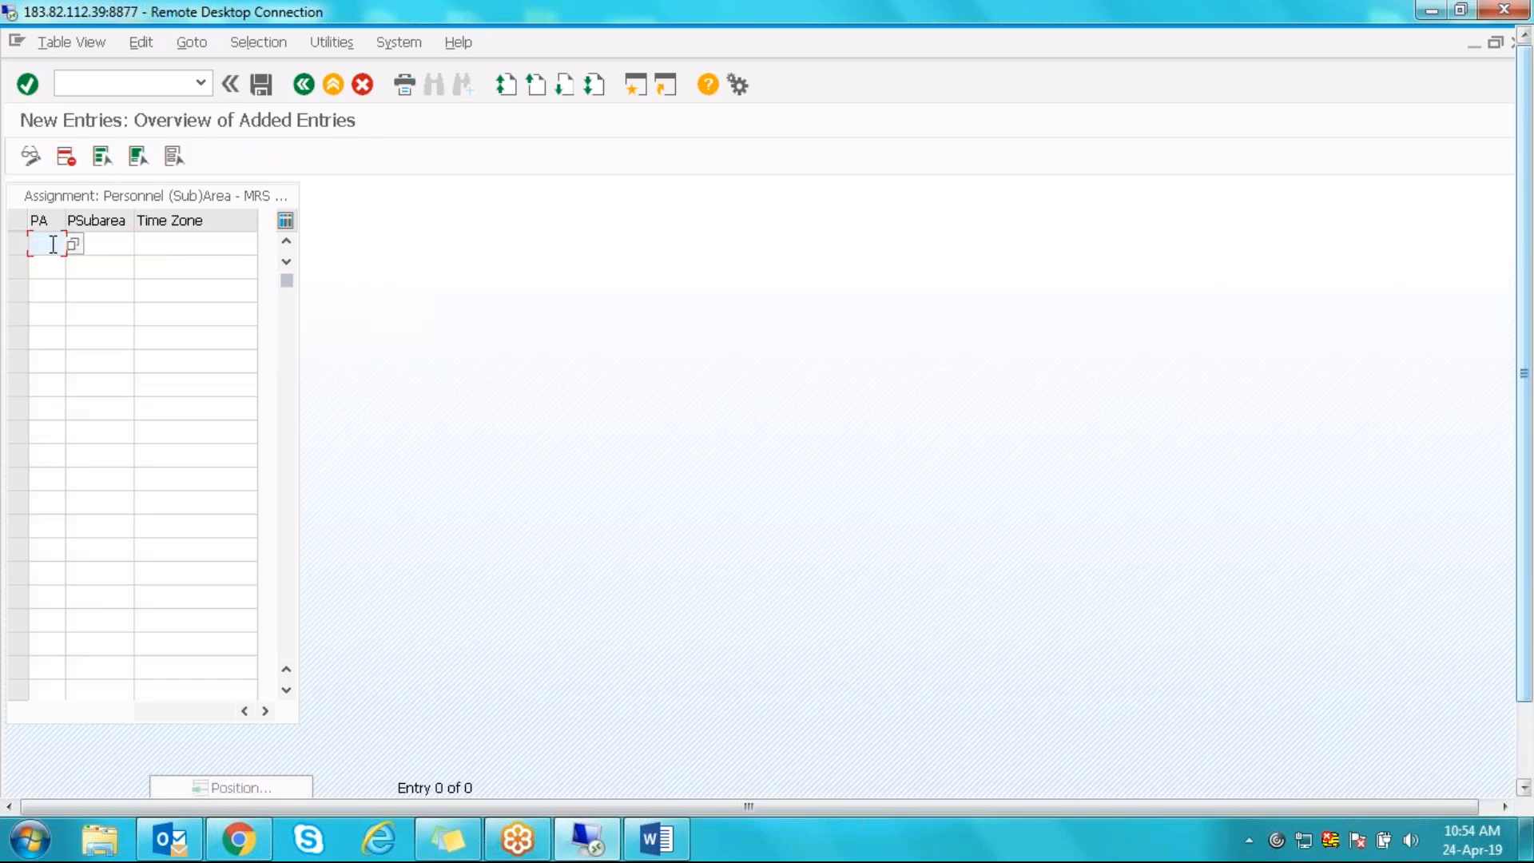
- Choose personnel area IN03 Karnataka from the lookup restricted to company code 4300
{"action": "left_click", "coordinate": [72, 244]}
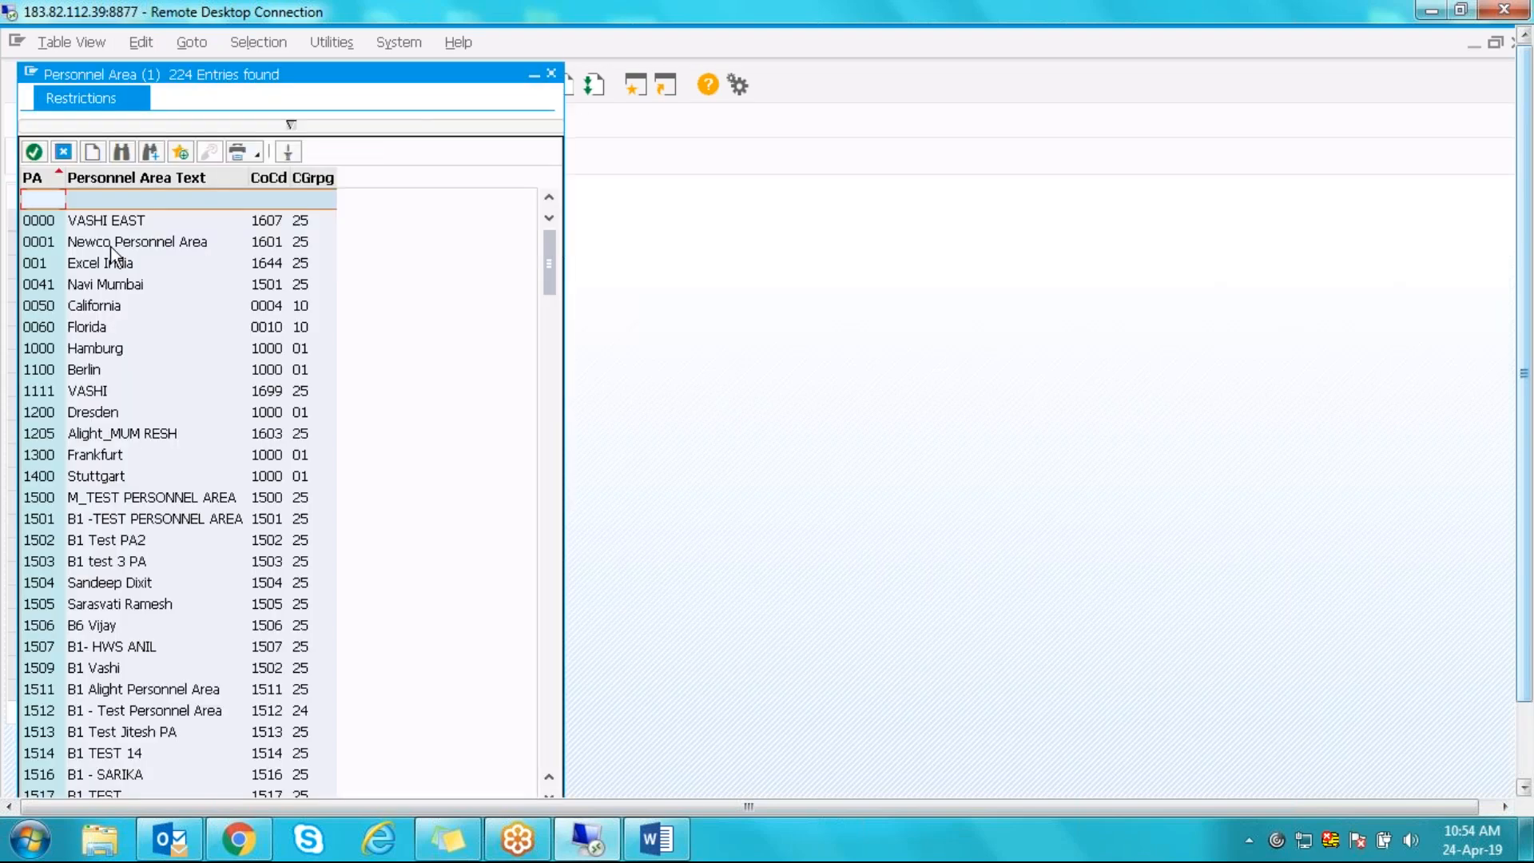
{"action": "left_click", "coordinate": [292, 124]}
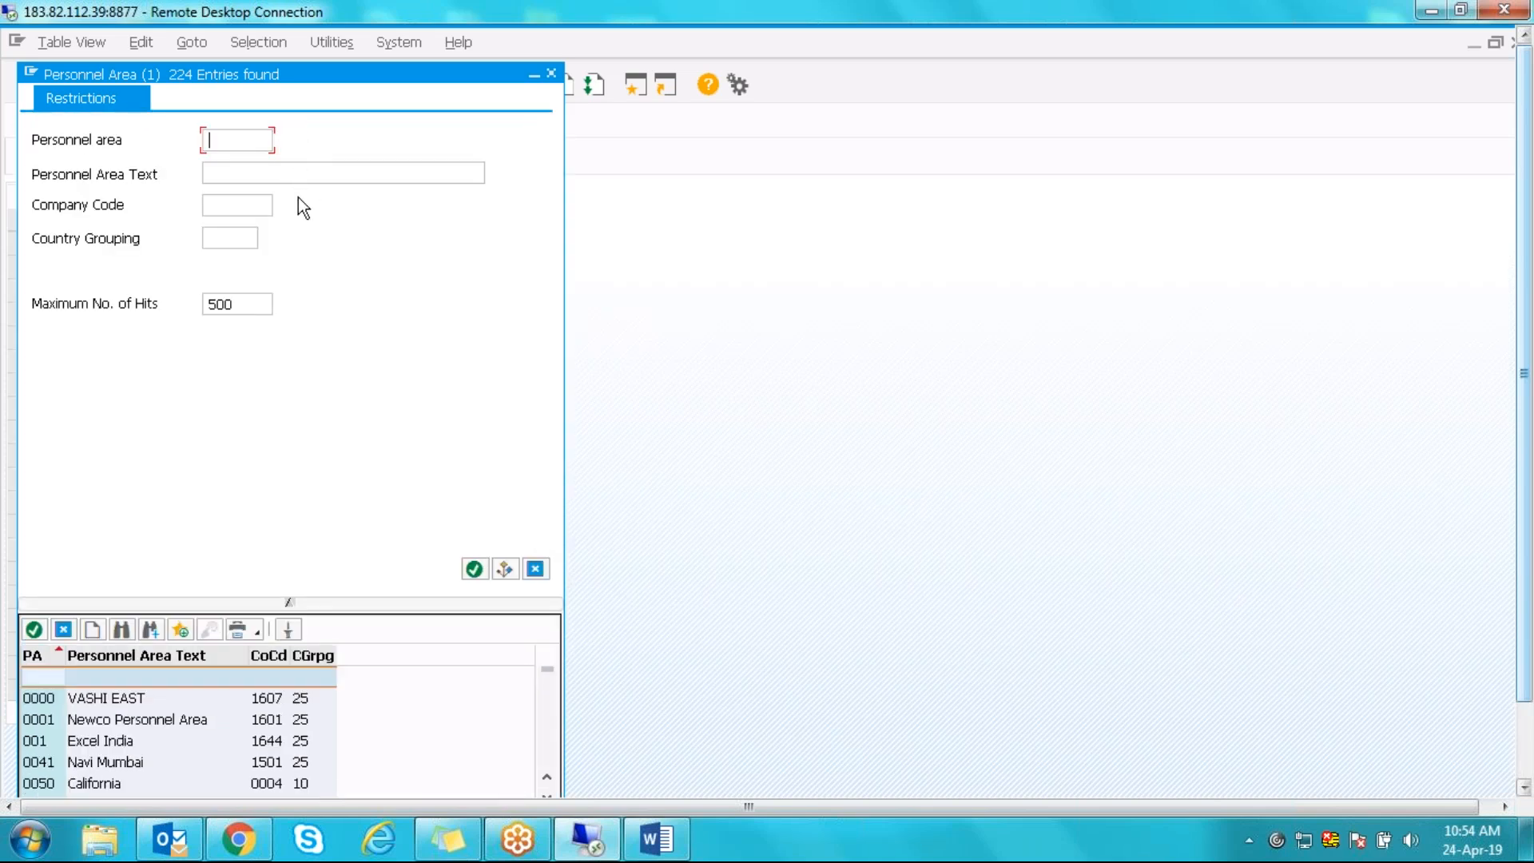
{"action": "left_click", "coordinate": [240, 207]}
{"action": "type", "text": "4300"}
{"action": "key", "text": "Return"}
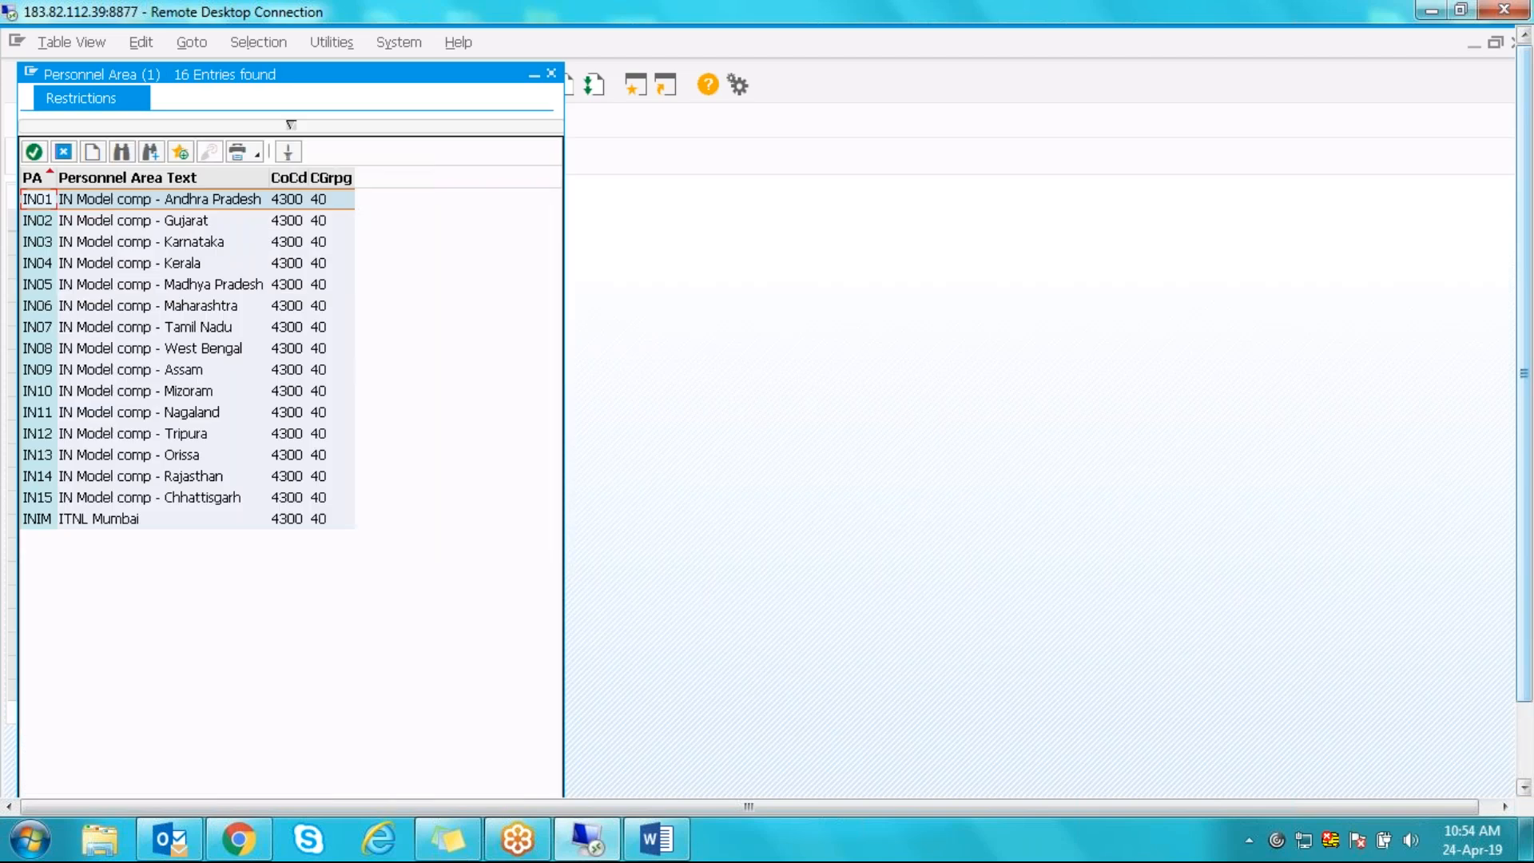
{"action": "left_click", "coordinate": [177, 242]}
{"action": "double_click", "coordinate": [105, 245]}
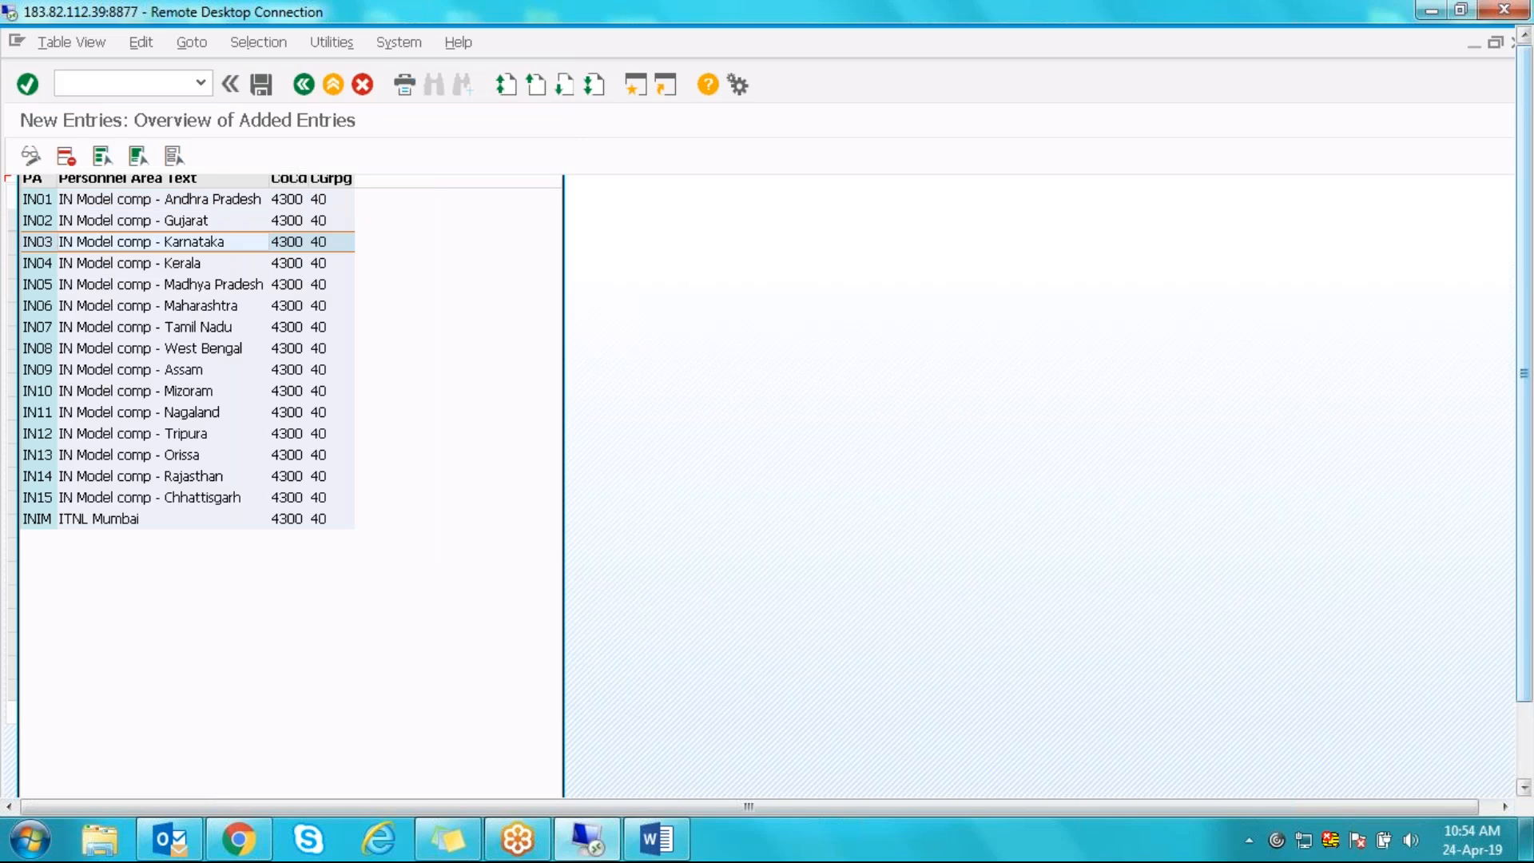
{"action": "left_click", "coordinate": [102, 246]}
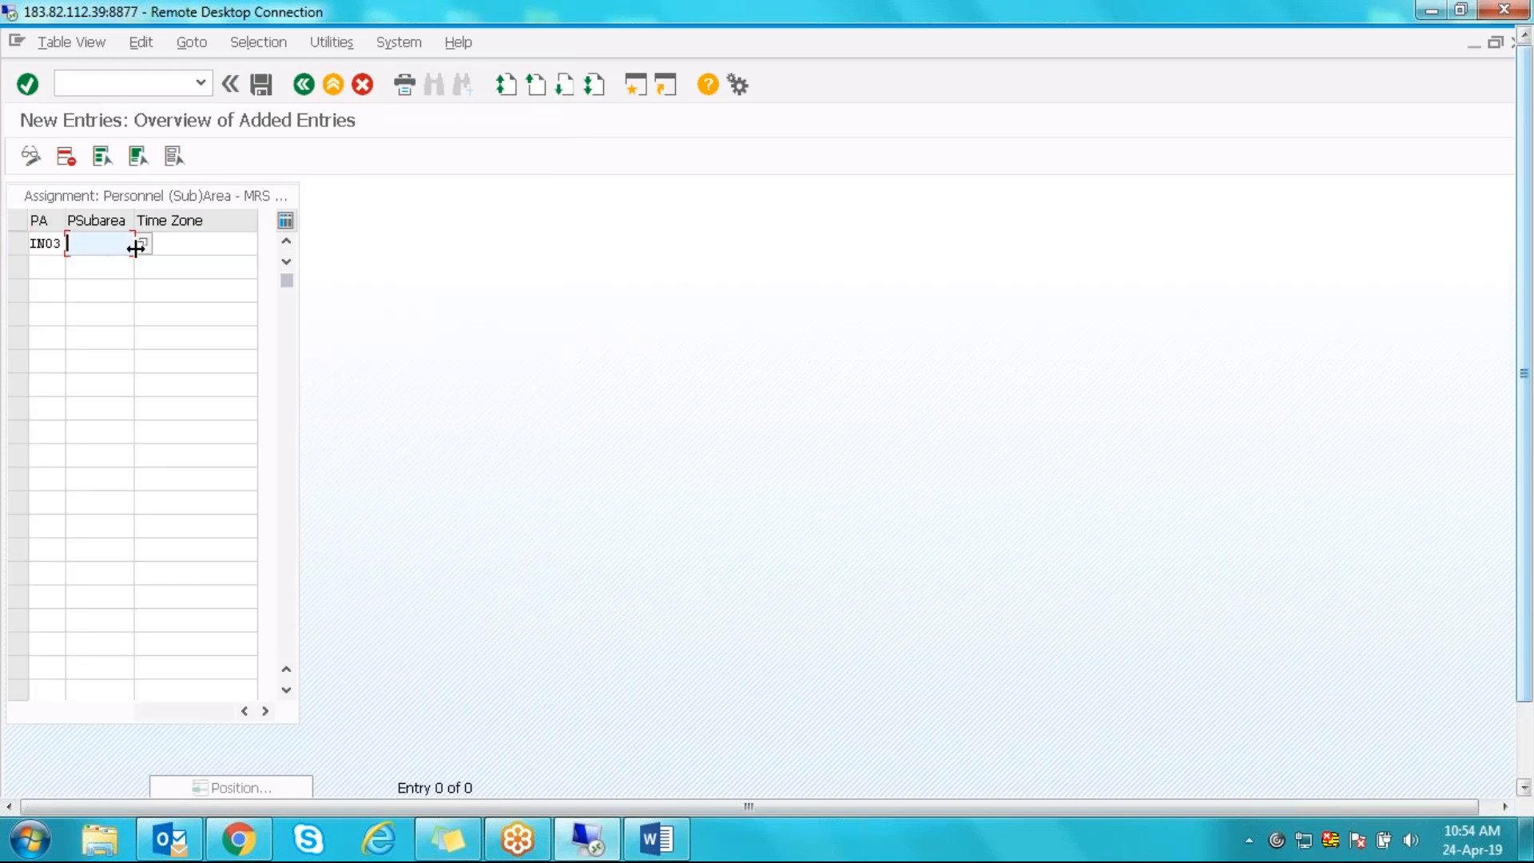
- Enter * as the IN03 personnel subarea and try typing a time zone code
{"action": "left_click", "coordinate": [141, 244]}
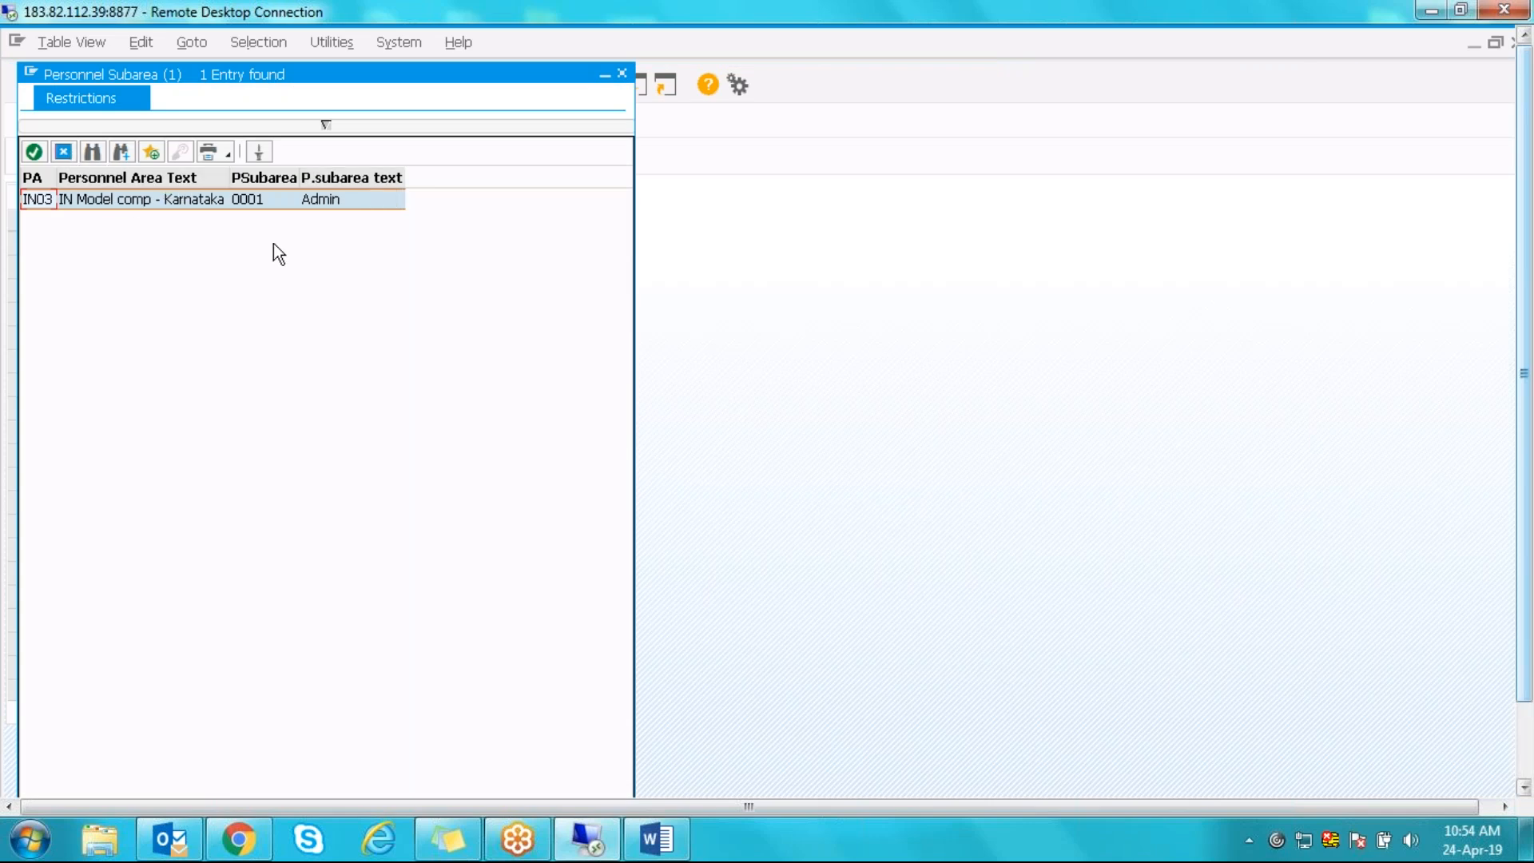
{"action": "left_click", "coordinate": [64, 150]}
{"action": "type", "text": "*"}
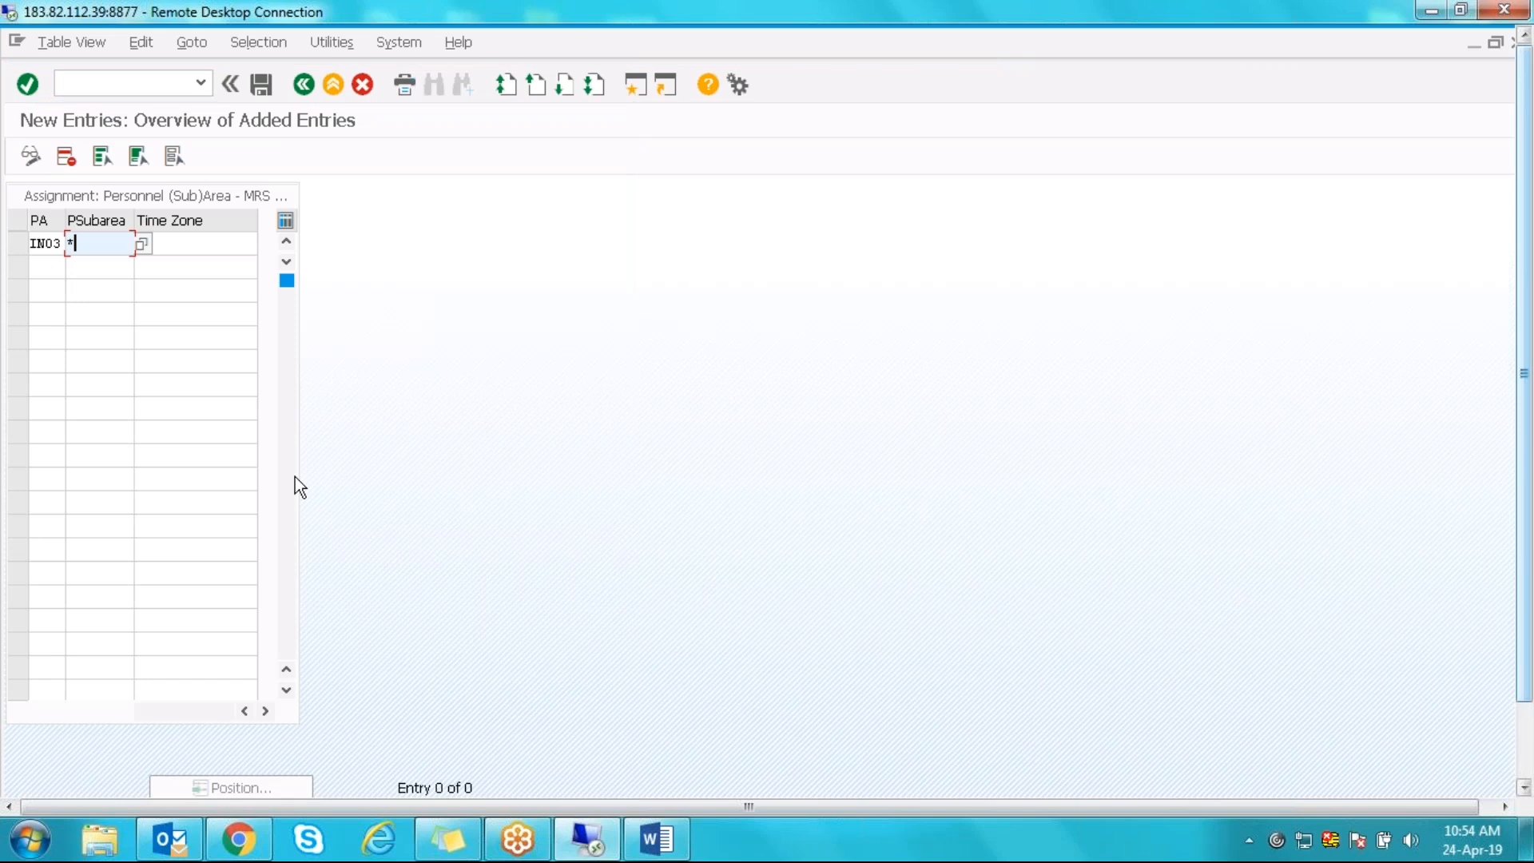
{"action": "key", "text": "Tab"}
{"action": "type", "text": "CET"}
{"action": "key", "text": "BackSpace"}
{"action": "key", "text": "BackSpace"}
{"action": "key", "text": "BackSpace"}
{"action": "type", "text": "UTA"}
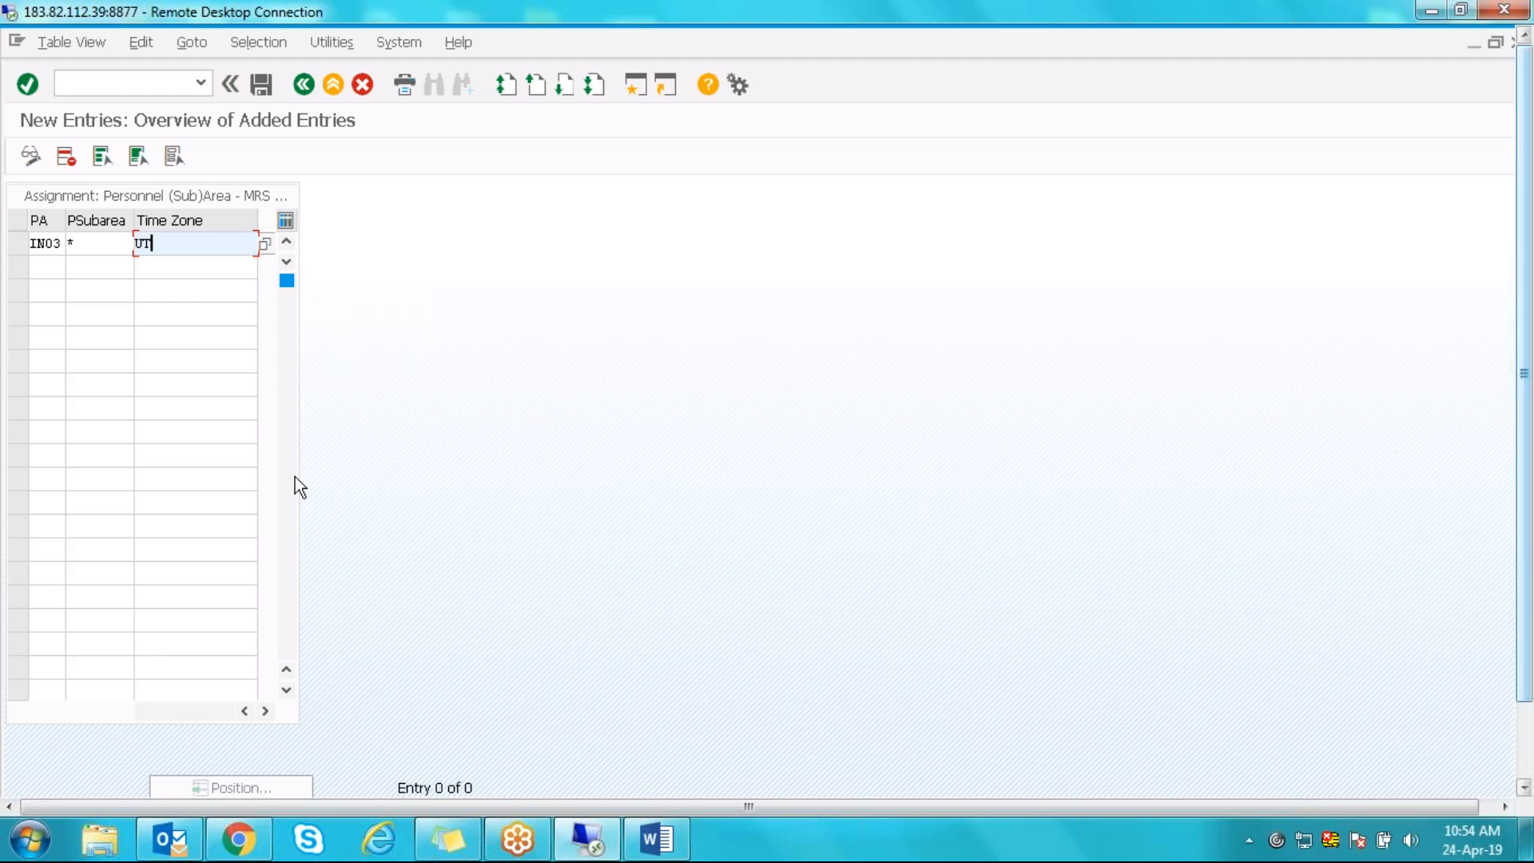
{"action": "key", "text": "BackSpace"}
{"action": "key", "text": "BackSpace"}
{"action": "key", "text": "BackSpace"}
- Search the time zone list for UCT and UNIVERSAL, then enter IST instead
{"action": "key", "text": "F4"}
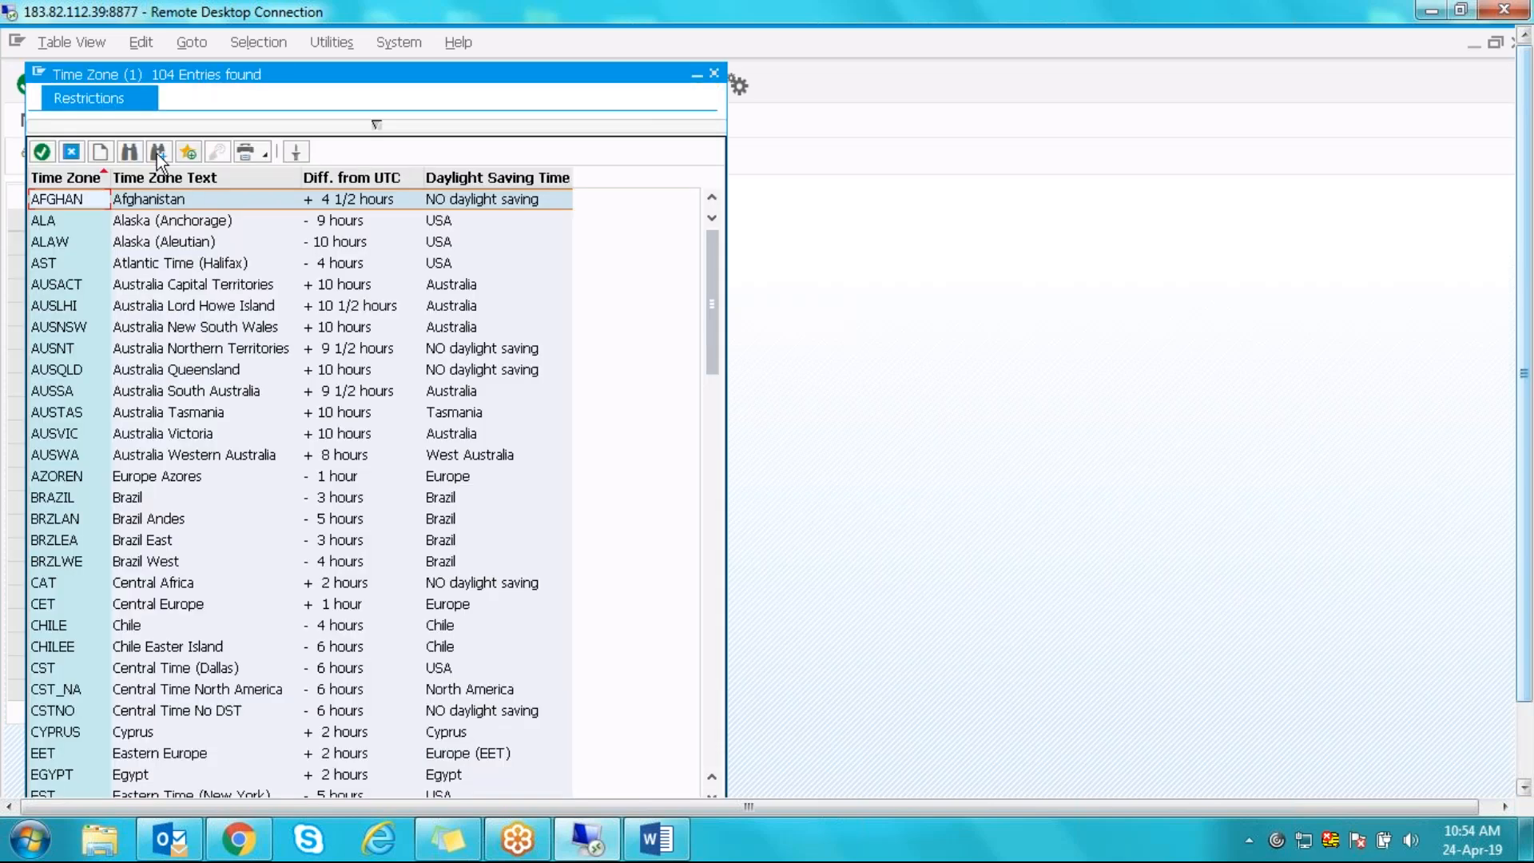
{"action": "left_click", "coordinate": [130, 152]}
{"action": "type", "text": "UCT"}
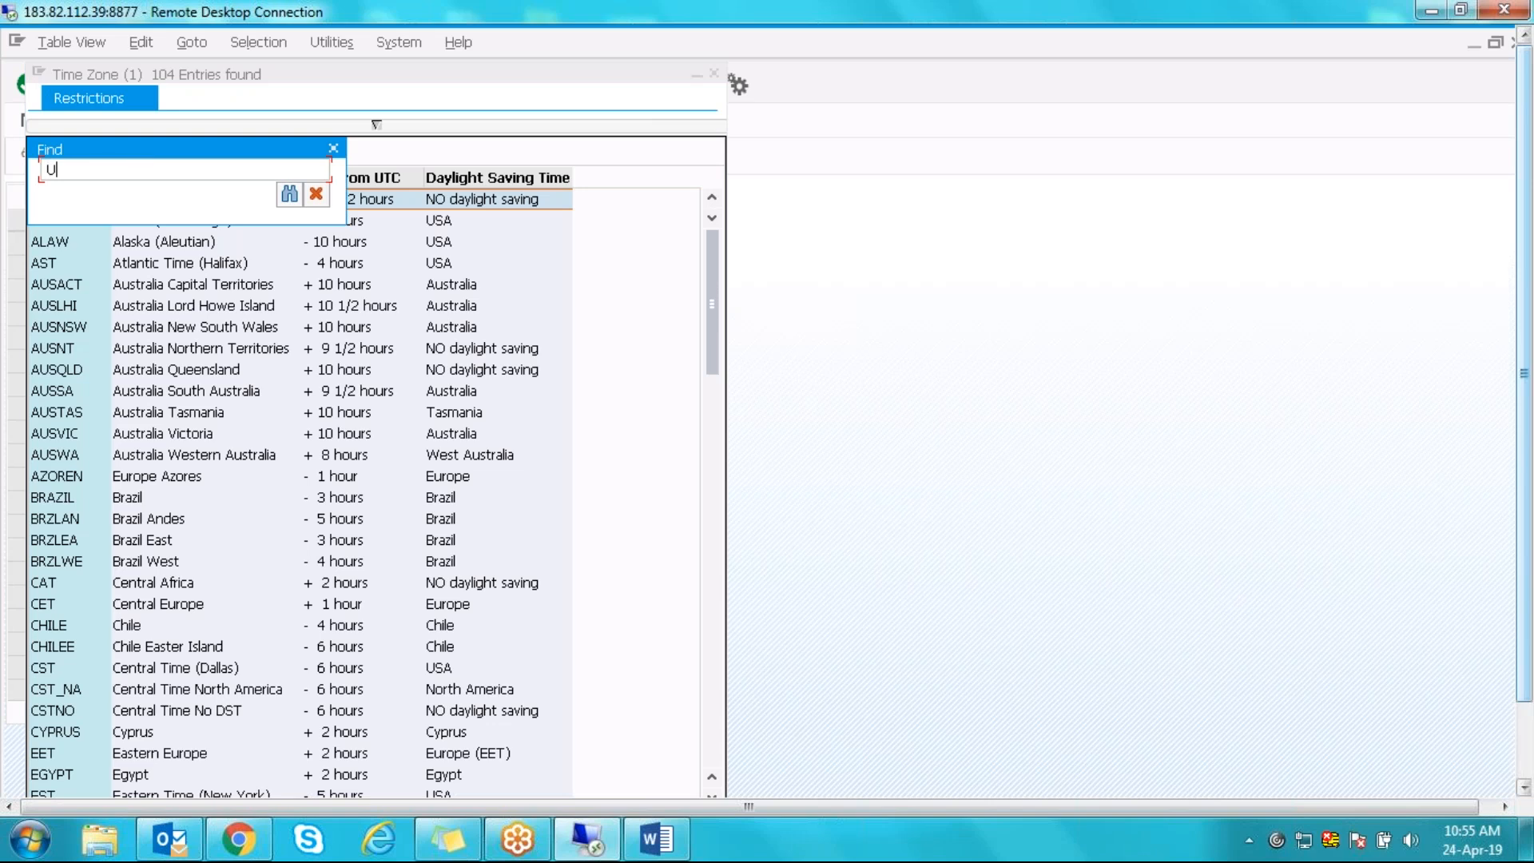
{"action": "key", "text": "BackSpace"}
{"action": "key", "text": "BackSpace"}
{"action": "key", "text": "Return"}
{"action": "left_click", "coordinate": [131, 152]}
{"action": "type", "text": "UNIVERSAL"}
{"action": "key", "text": "Return"}
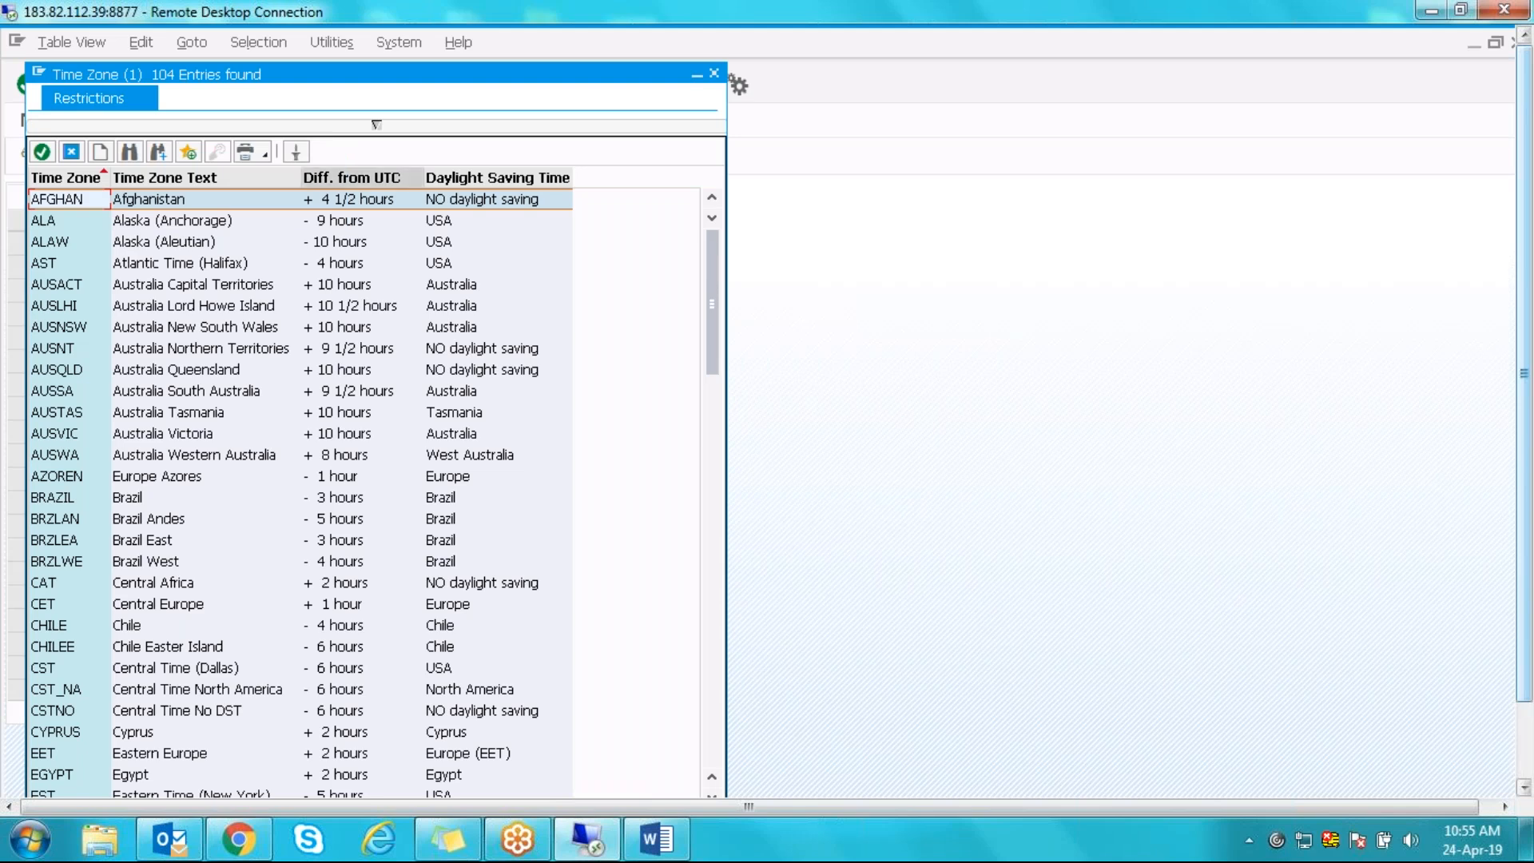
{"action": "left_click", "coordinate": [714, 75]}
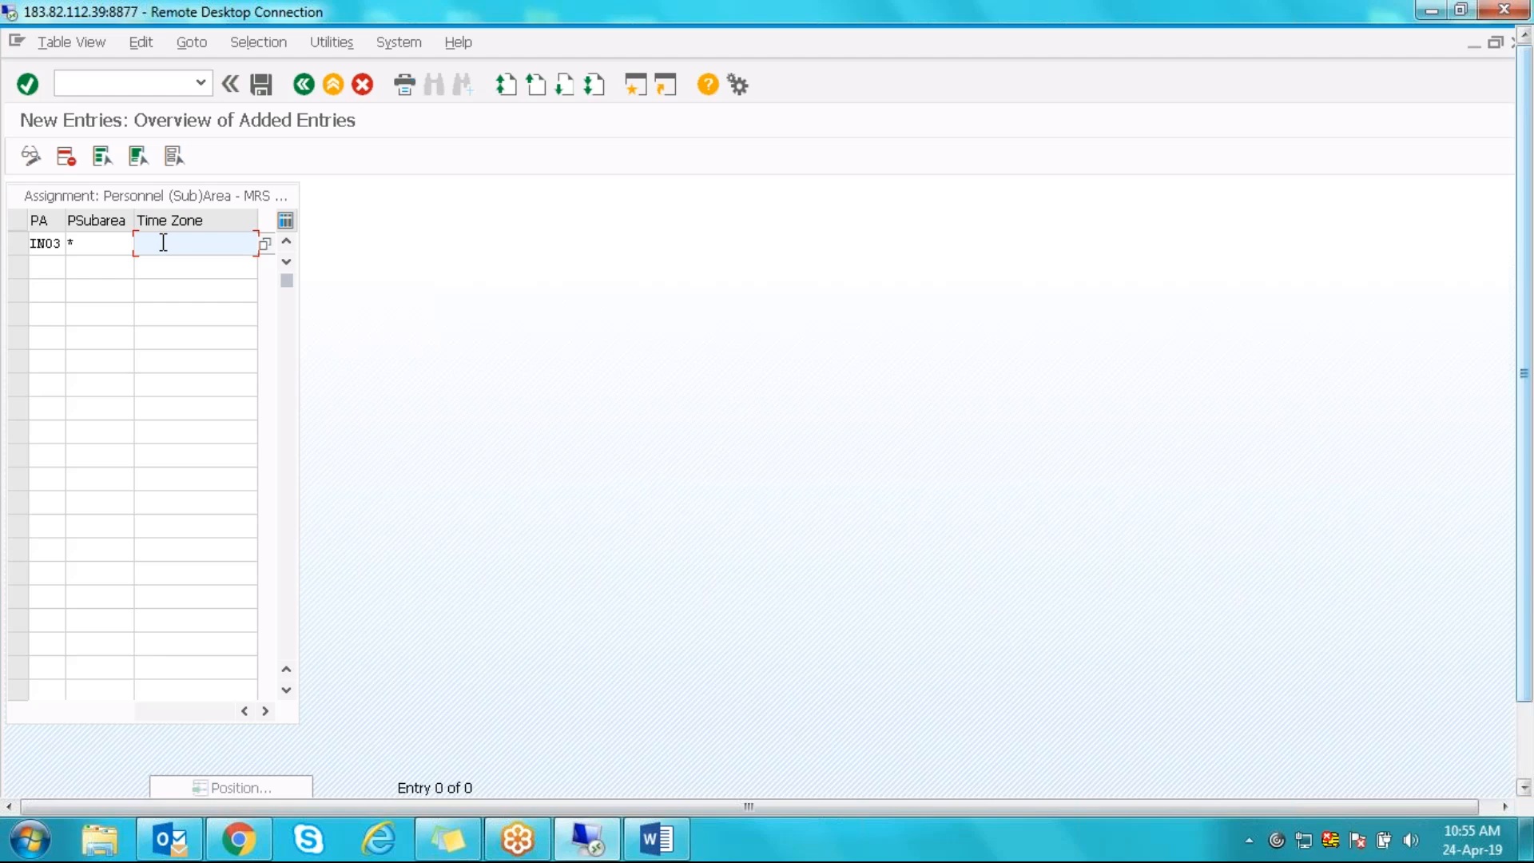
{"action": "type", "text": "IST"}
{"action": "key", "text": "Return"}
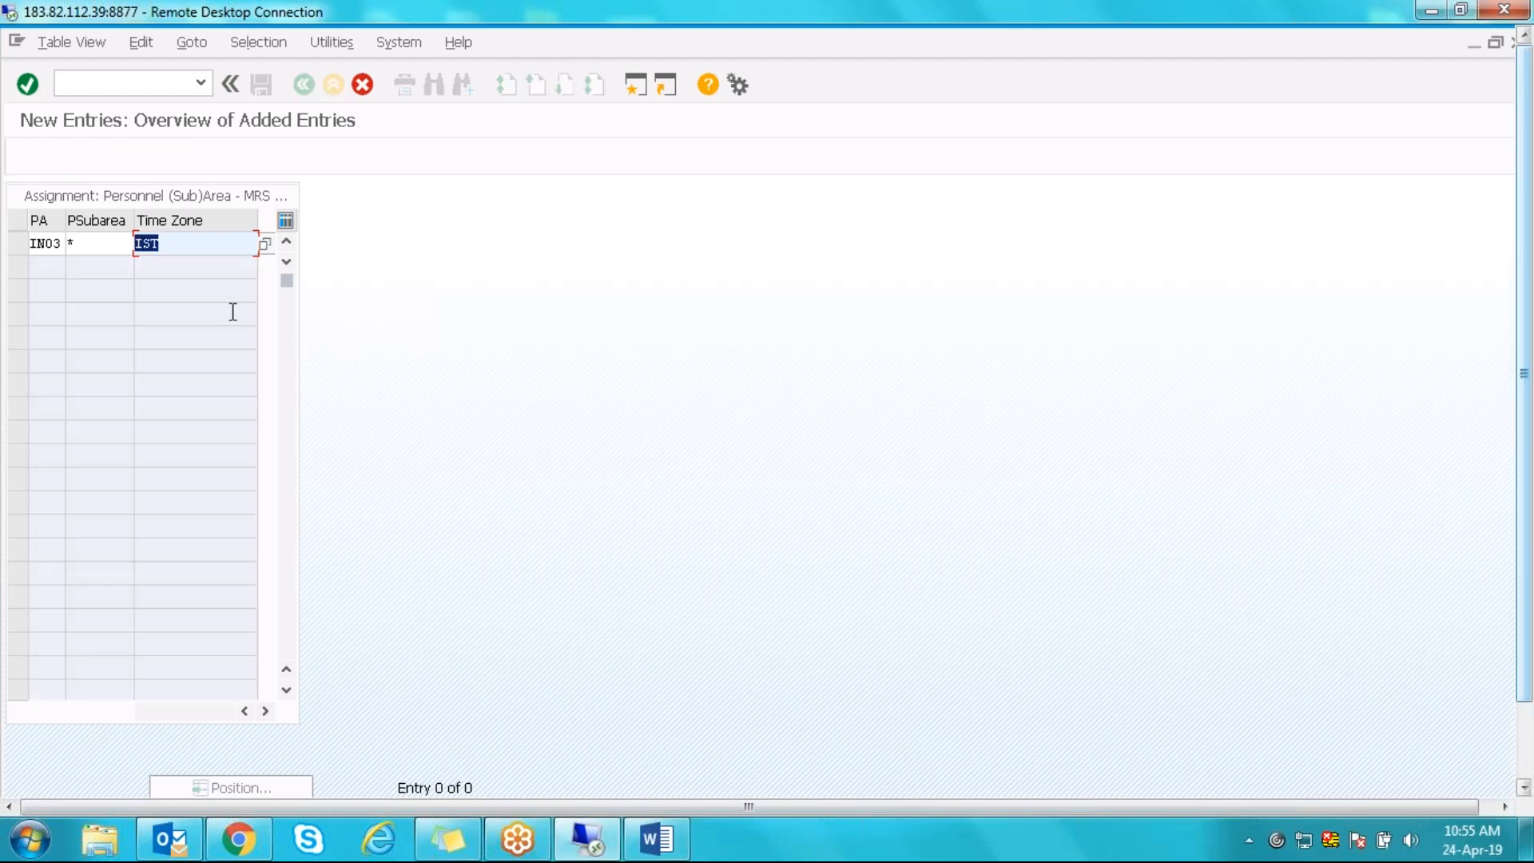
- Pick INDIA from the time zone list and confirm the IN03 entry
{"action": "mouse_move", "coordinate": [1528, 350]}
{"action": "left_mouse_down"}
{"action": "mouse_move", "coordinate": [1524, 482]}
{"action": "mouse_move", "coordinate": [1522, 351]}
{"action": "left_mouse_up"}
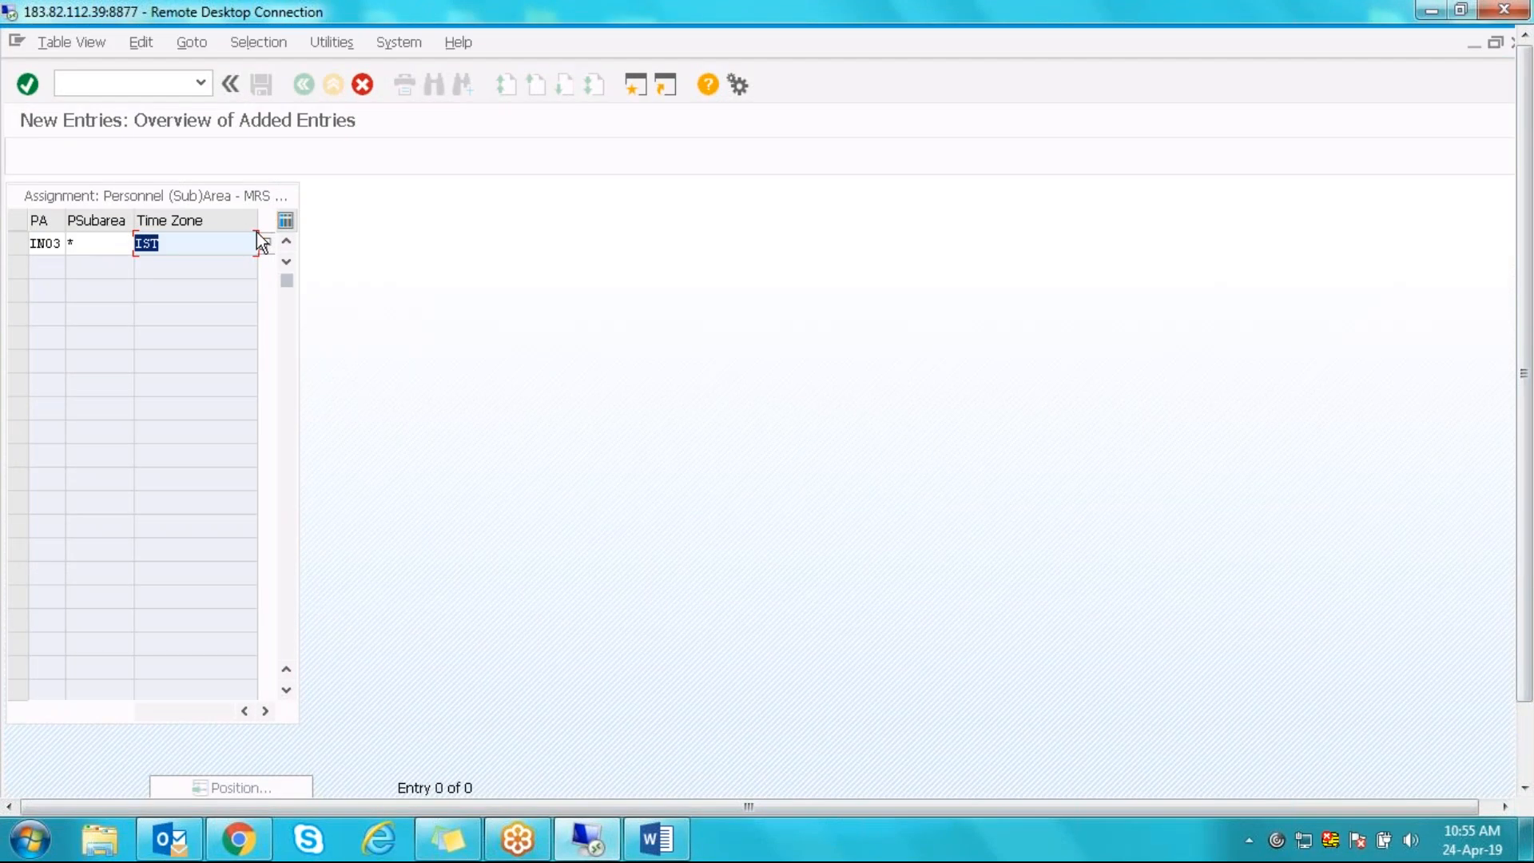
{"action": "left_click", "coordinate": [266, 247]}
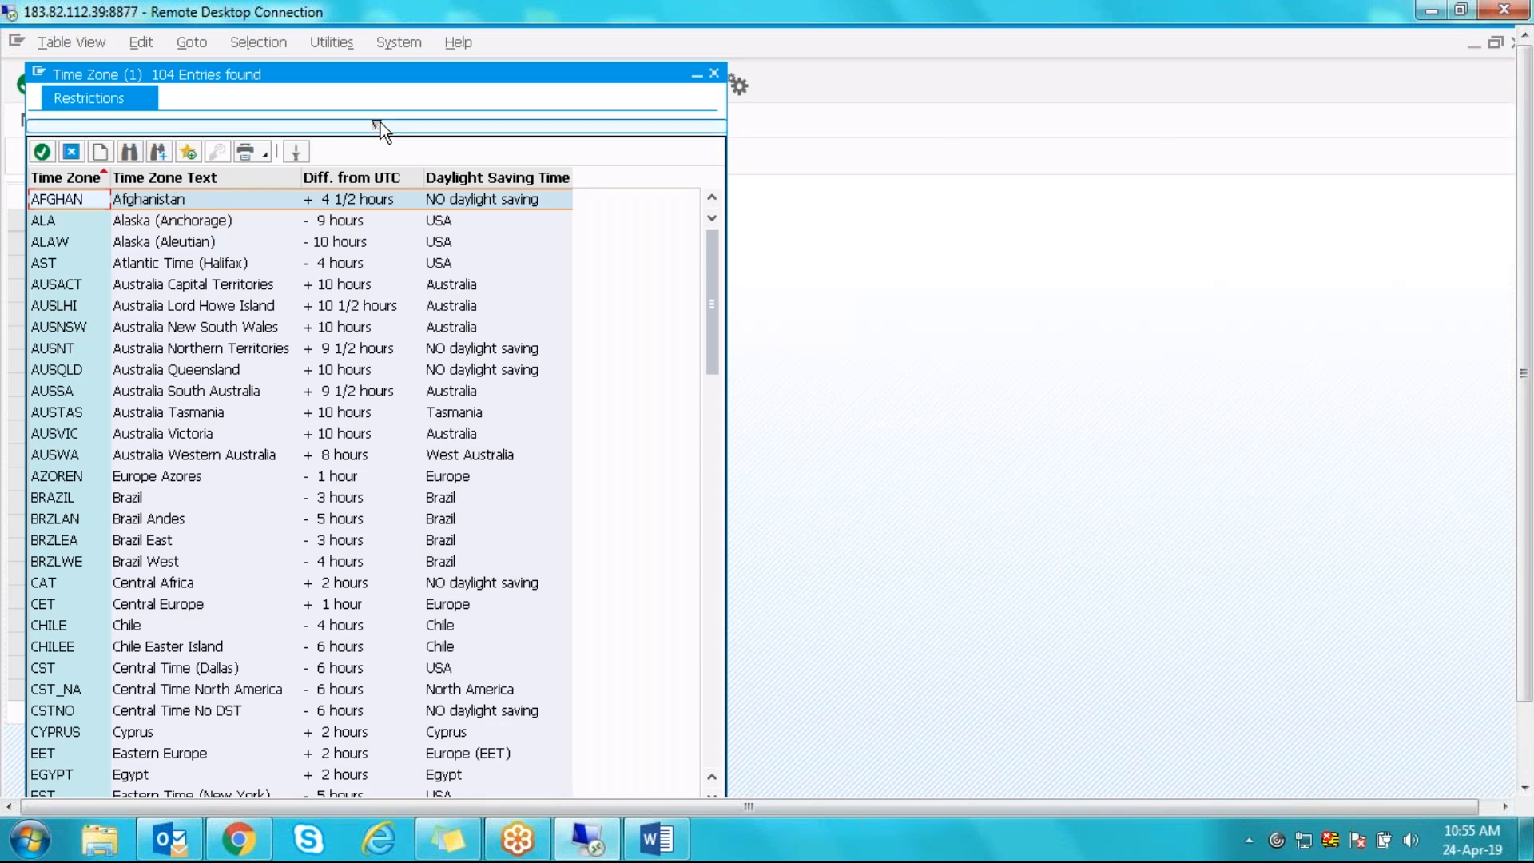
{"action": "left_click_drag", "start_coordinate": [712, 318], "coordinate": [712, 387]}
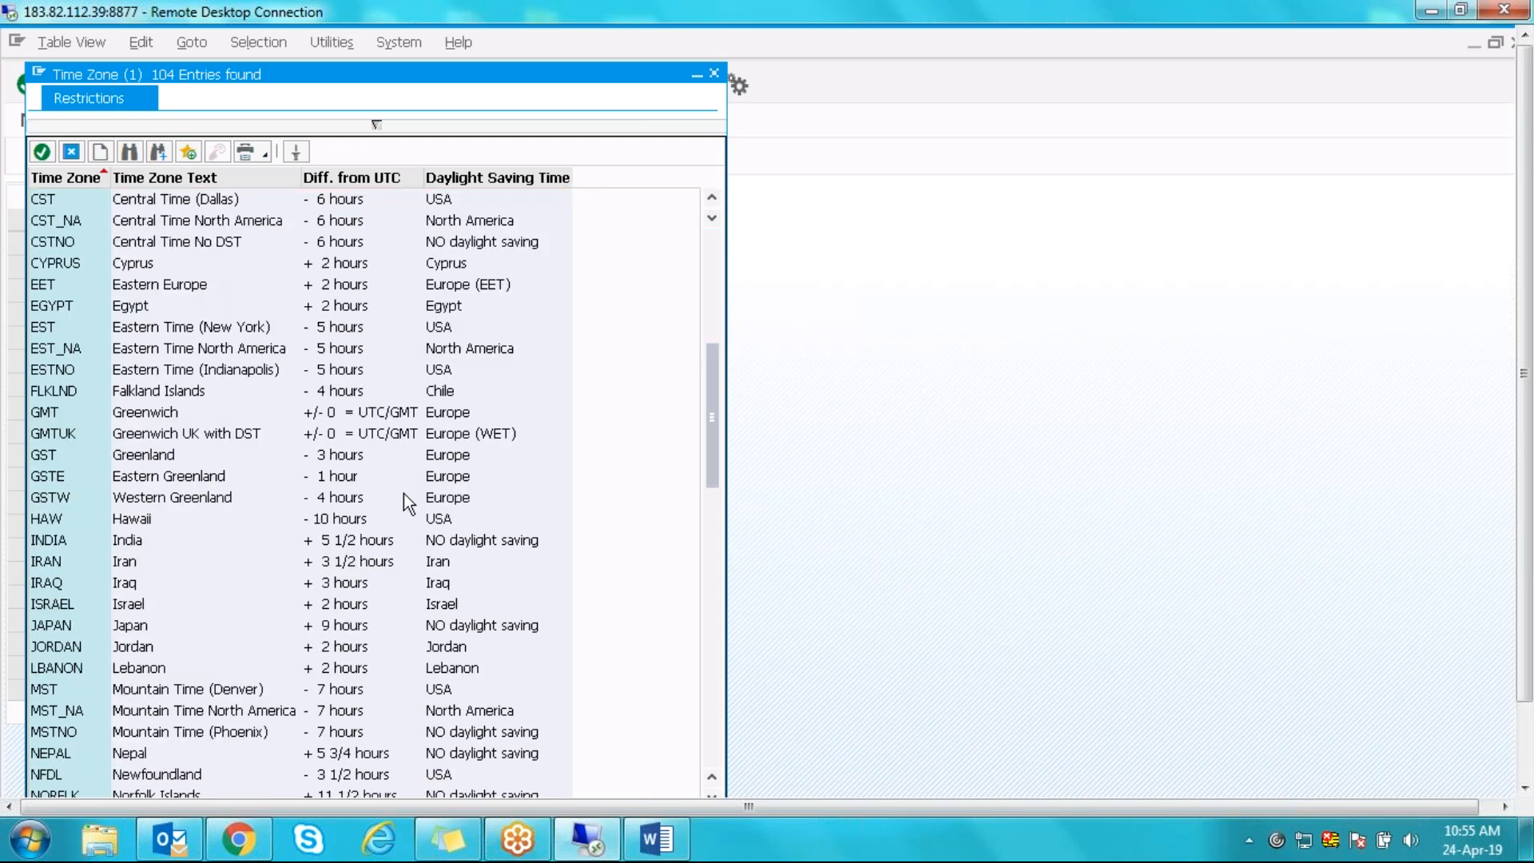
{"action": "left_click", "coordinate": [364, 540]}
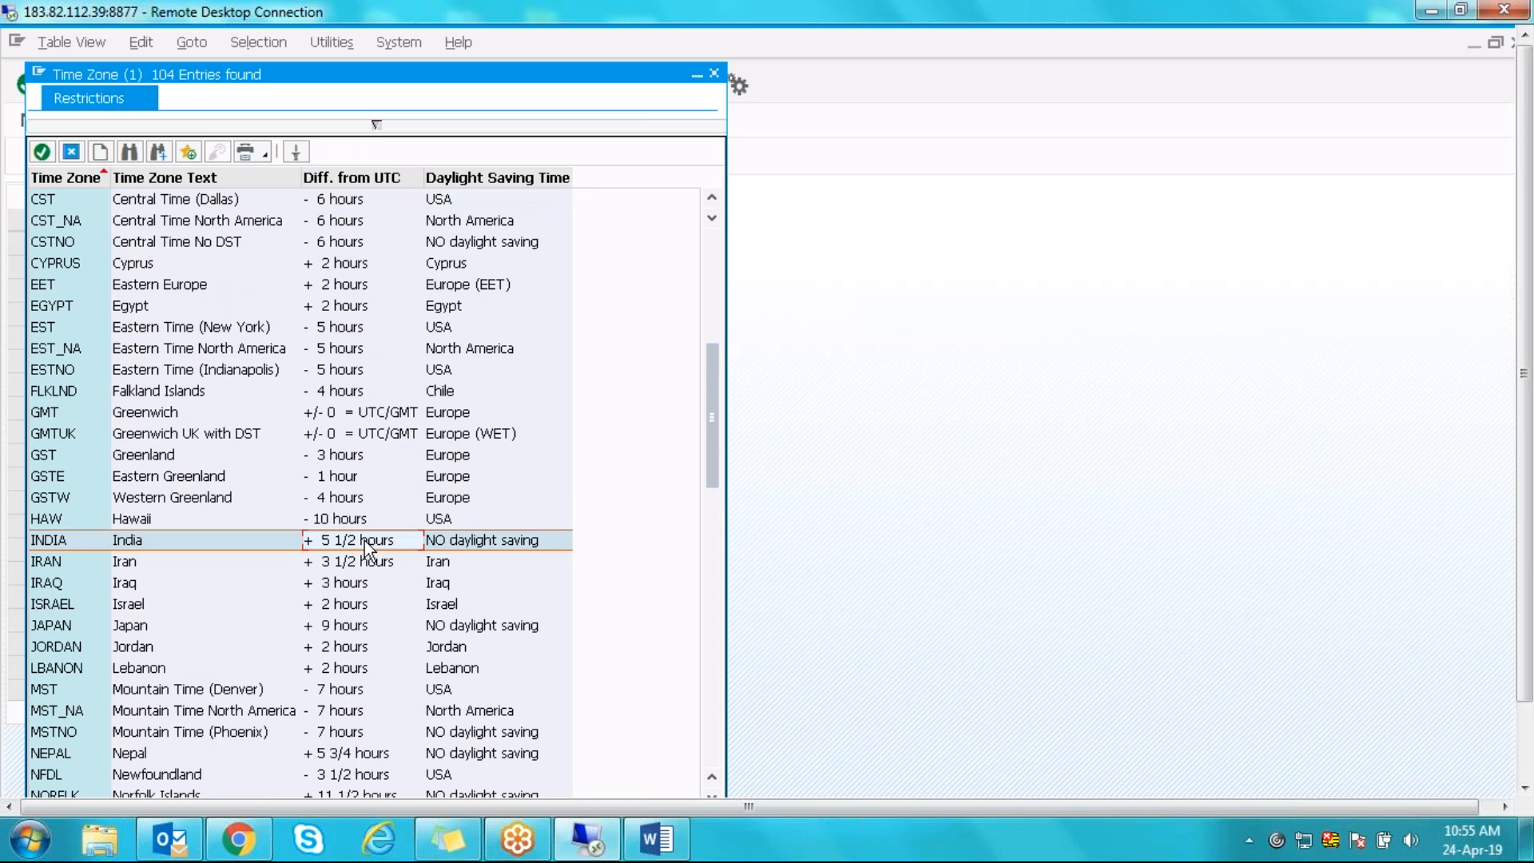
{"action": "double_click", "coordinate": [364, 540]}
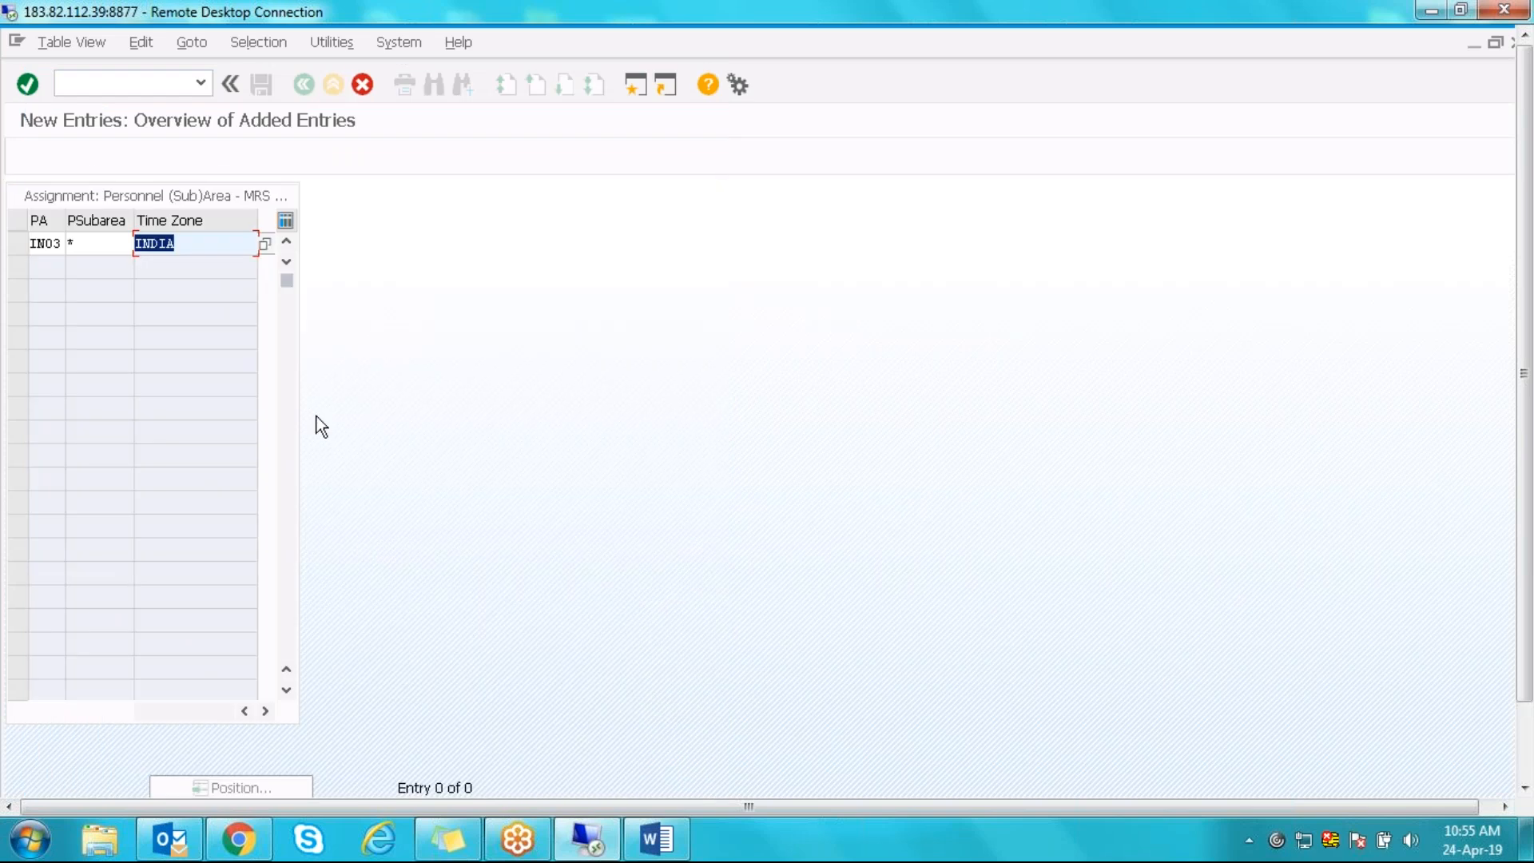
{"action": "key", "text": "Return"}
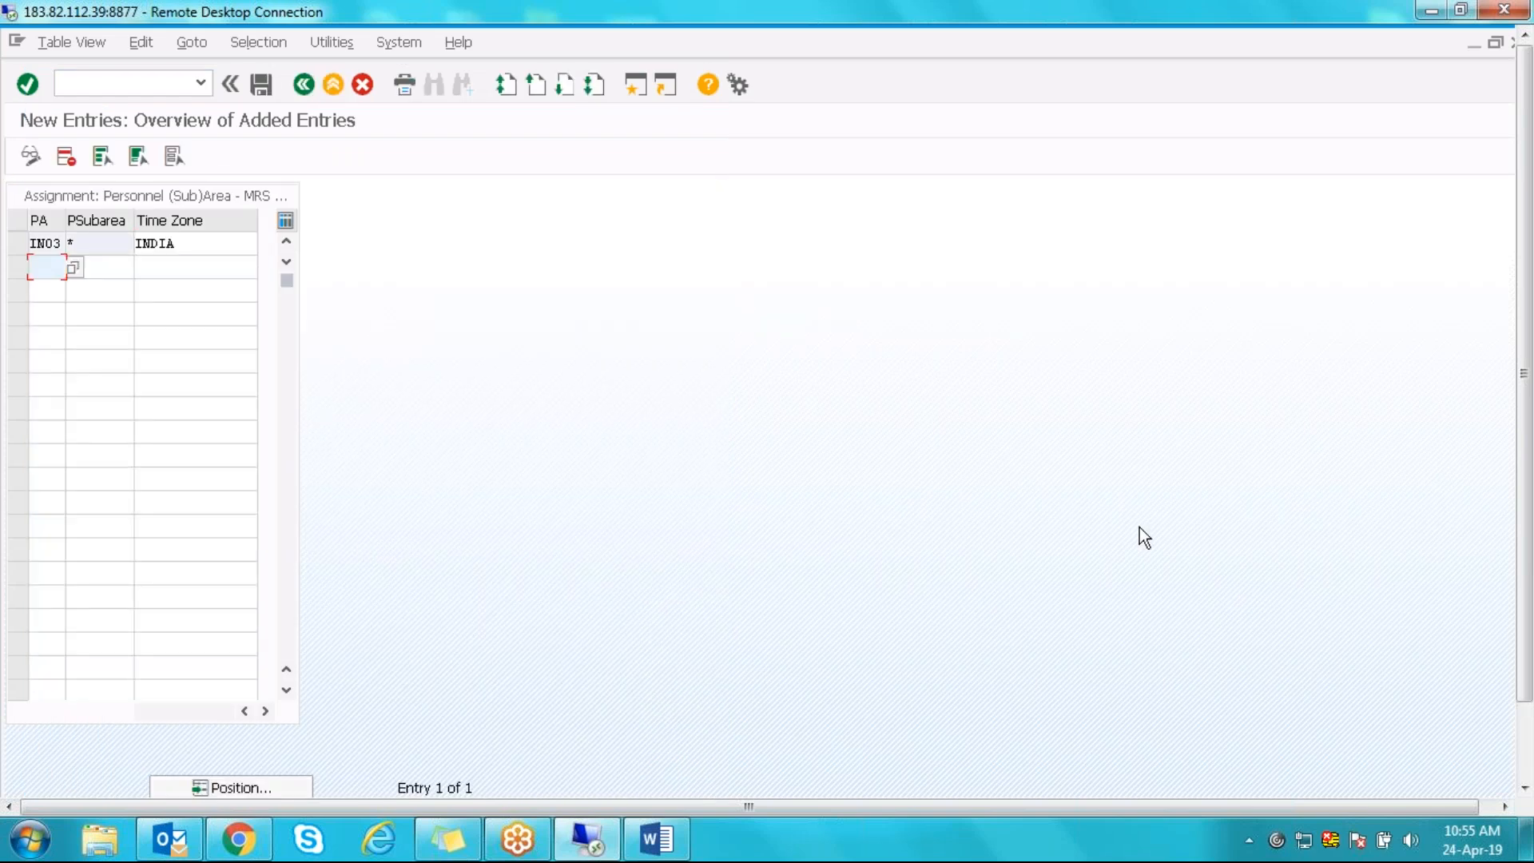
- Save the IN03 INDIA time zone entry under the customizing request and go back to the IMG tree
{"action": "left_click", "coordinate": [262, 84]}
{"action": "left_click", "coordinate": [270, 397]}
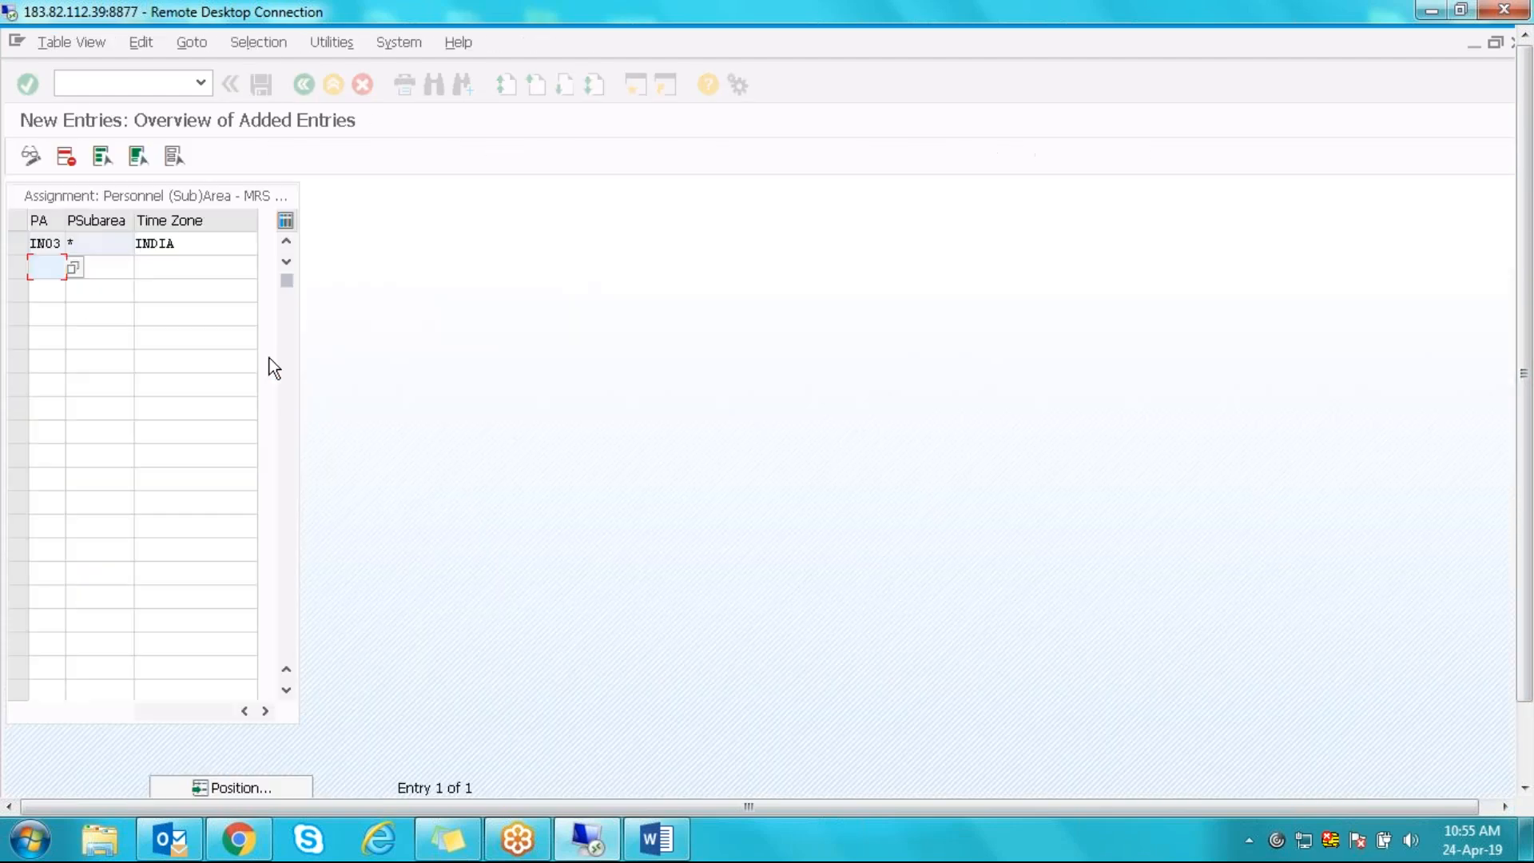
{"action": "left_click", "coordinate": [305, 83]}
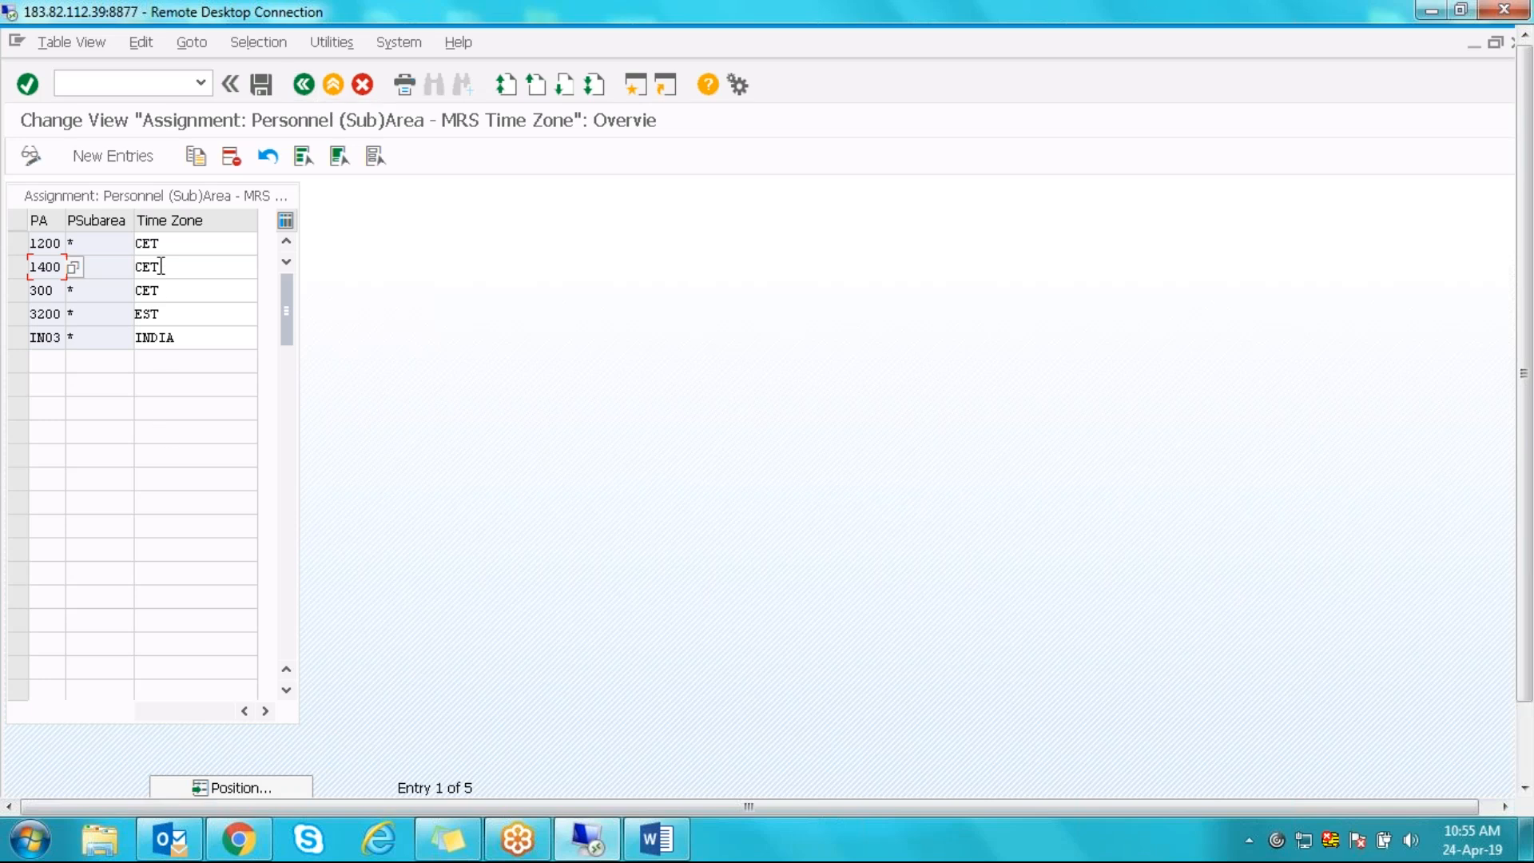
{"action": "left_click_drag", "start_coordinate": [171, 246], "coordinate": [124, 238]}
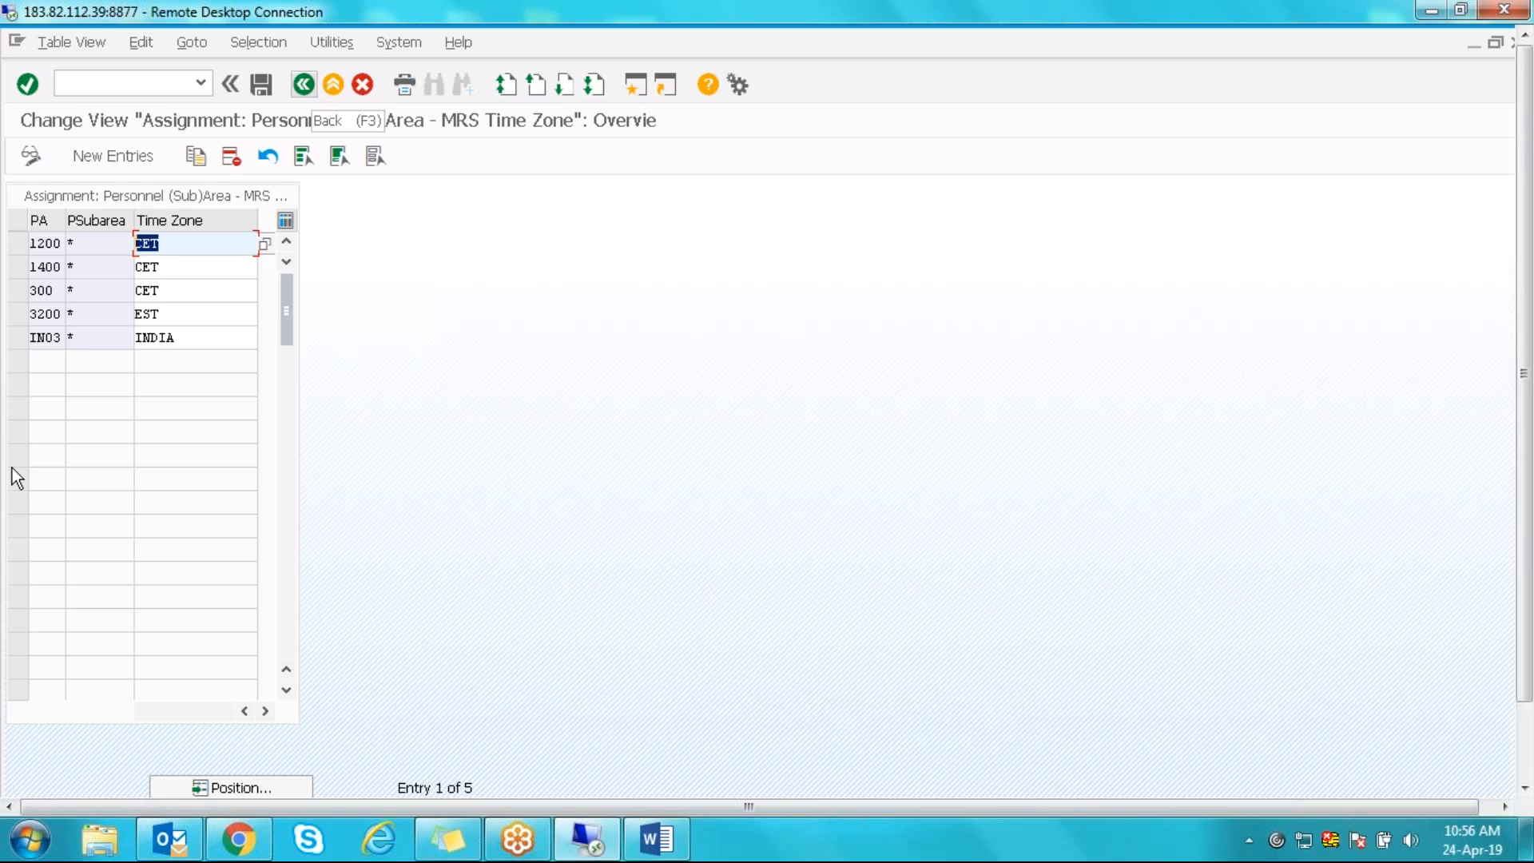
{"action": "left_click", "coordinate": [303, 83]}
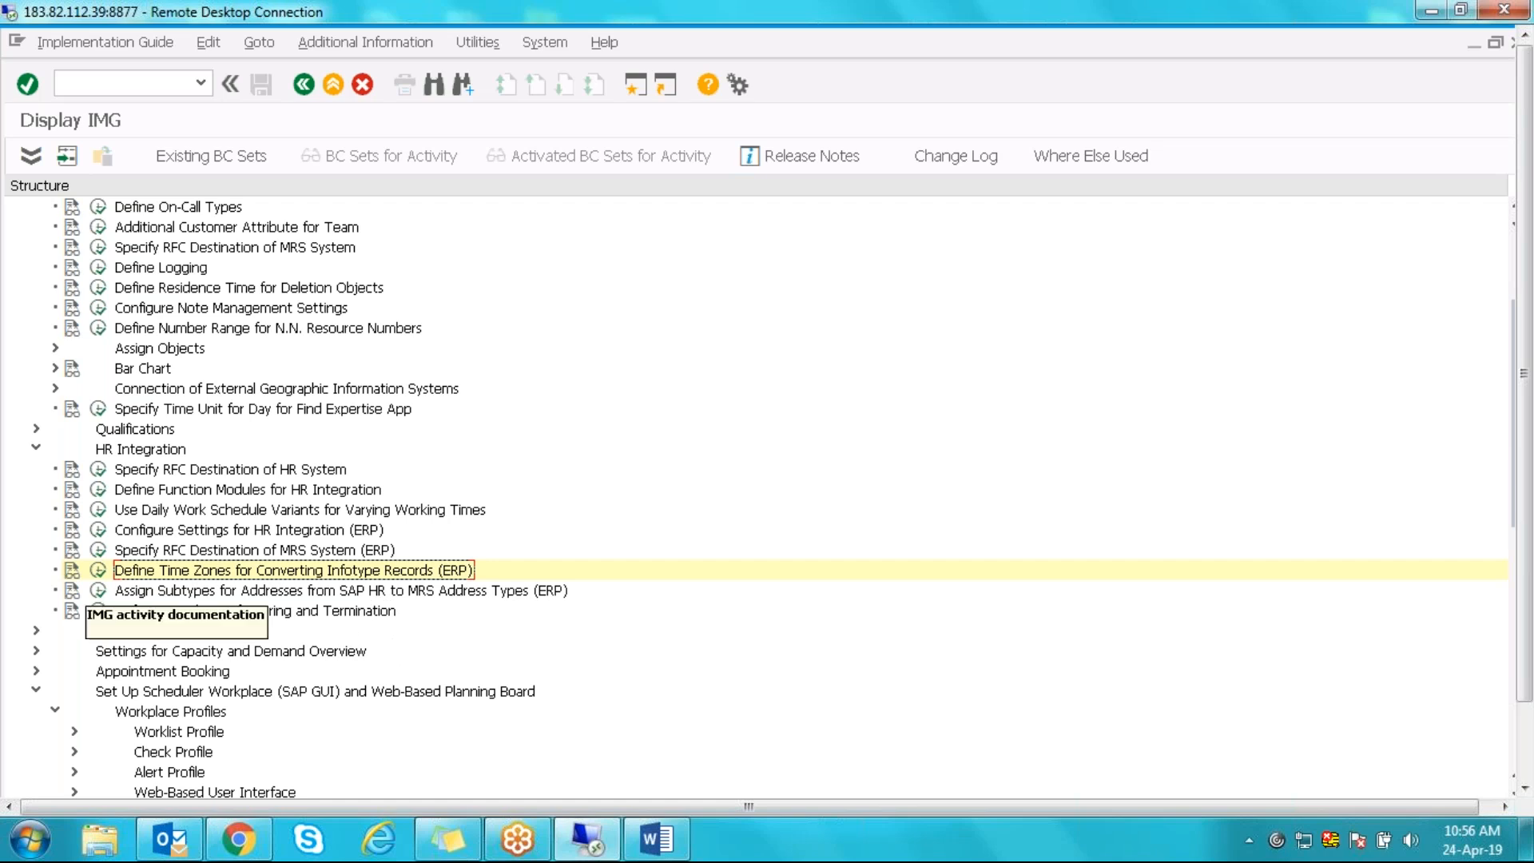
- Run Assign Subtypes for Addresses and start New Entries
{"action": "left_click", "coordinate": [97, 590]}
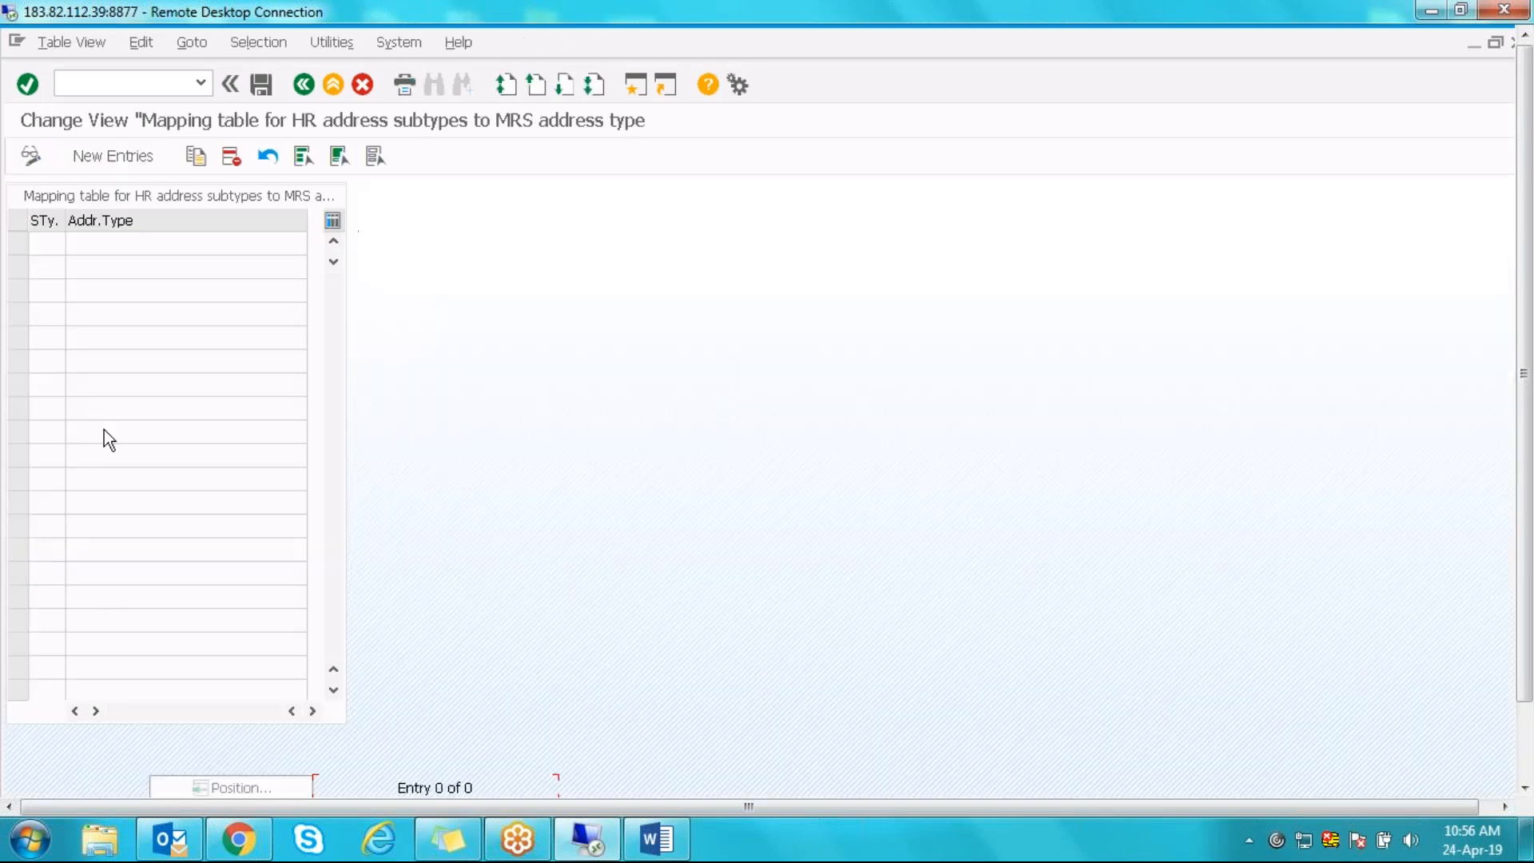
{"action": "left_click", "coordinate": [104, 160]}
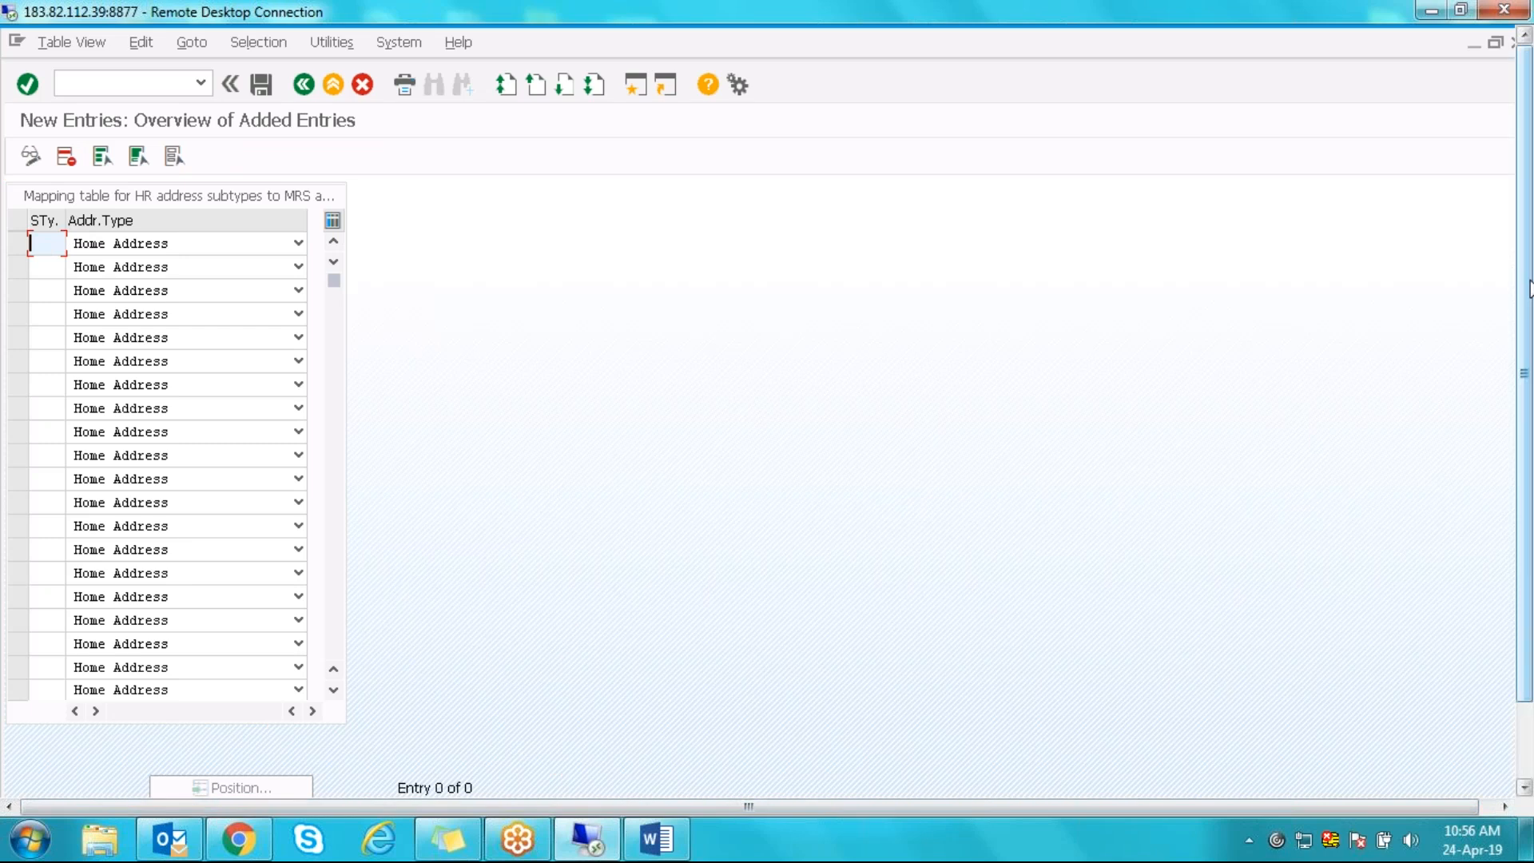
{"action": "left_click_drag", "start_coordinate": [1527, 283], "coordinate": [1515, 471]}
- In the Resource Planning session, decline the prompt, dismiss the IE warning and head back to Easy Access
{"action": "mouse_move", "coordinate": [304, 764]}
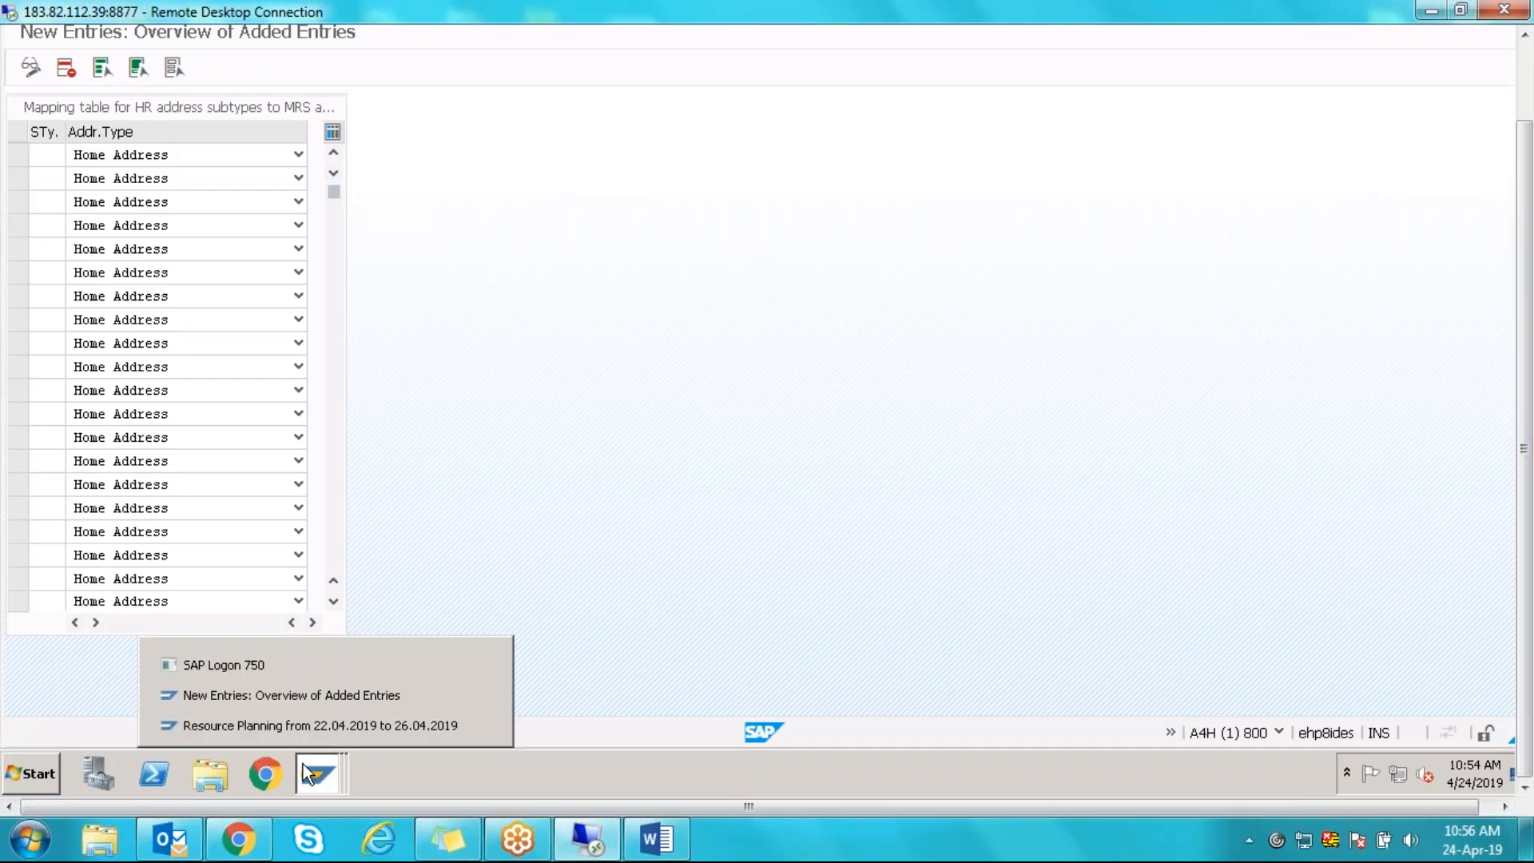
{"action": "left_click", "coordinate": [295, 729]}
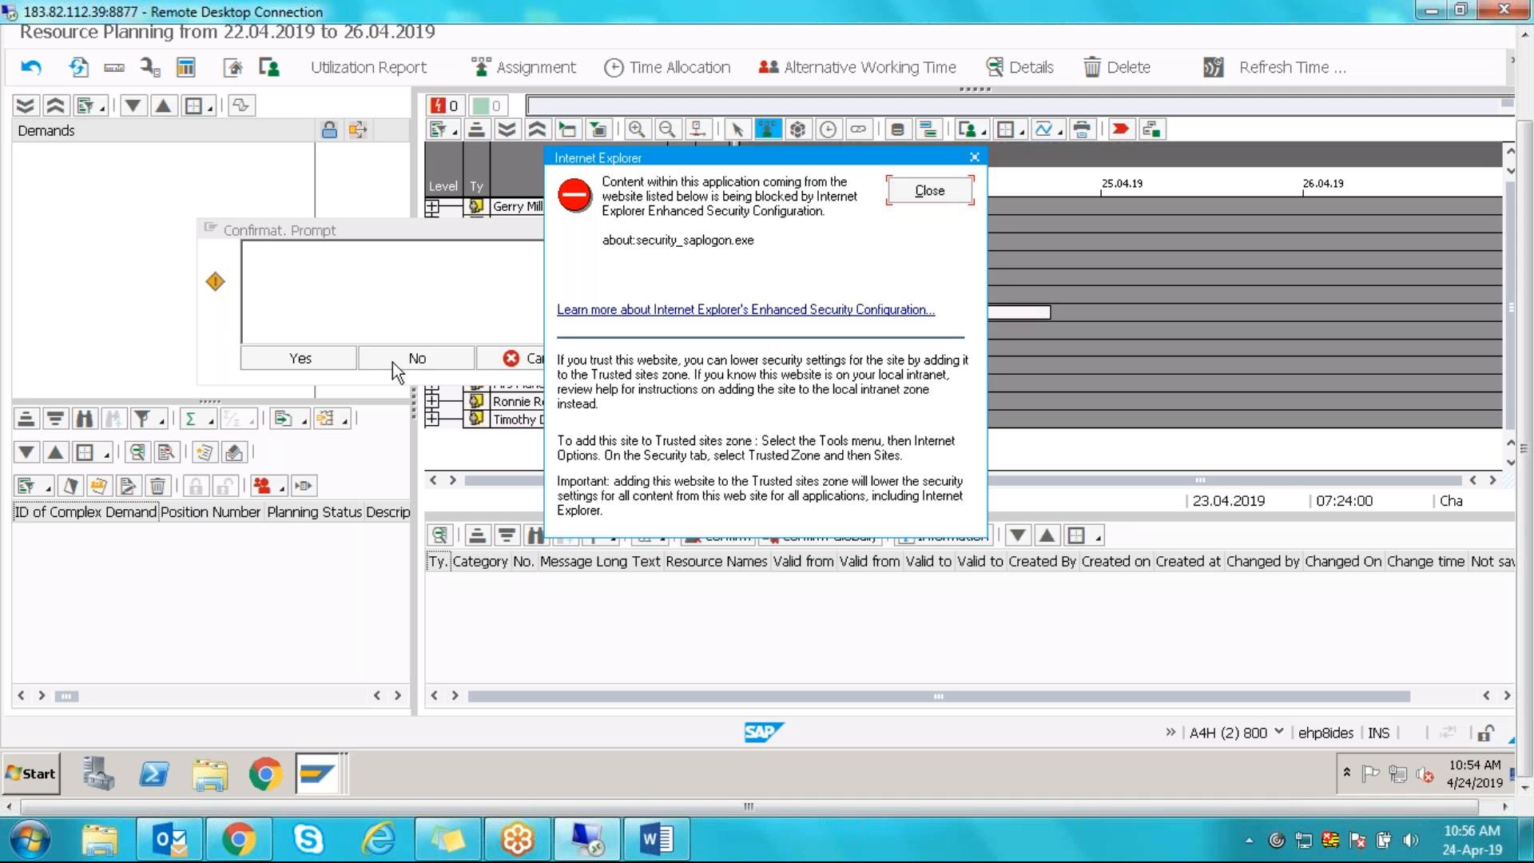
{"action": "left_click", "coordinate": [403, 357]}
{"action": "left_click", "coordinate": [957, 189]}
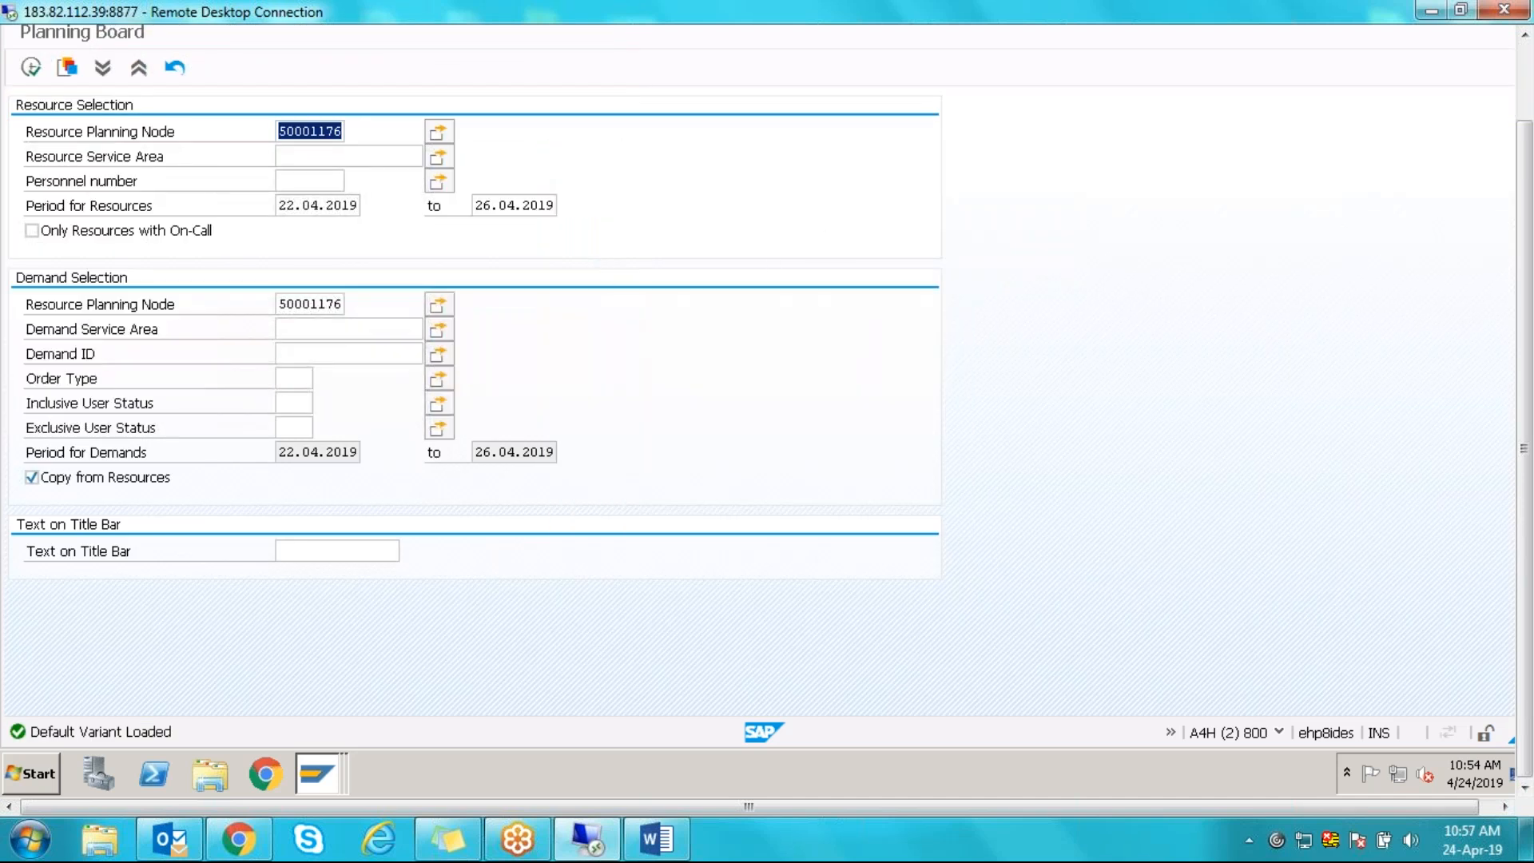
{"action": "left_click", "coordinate": [1525, 80]}
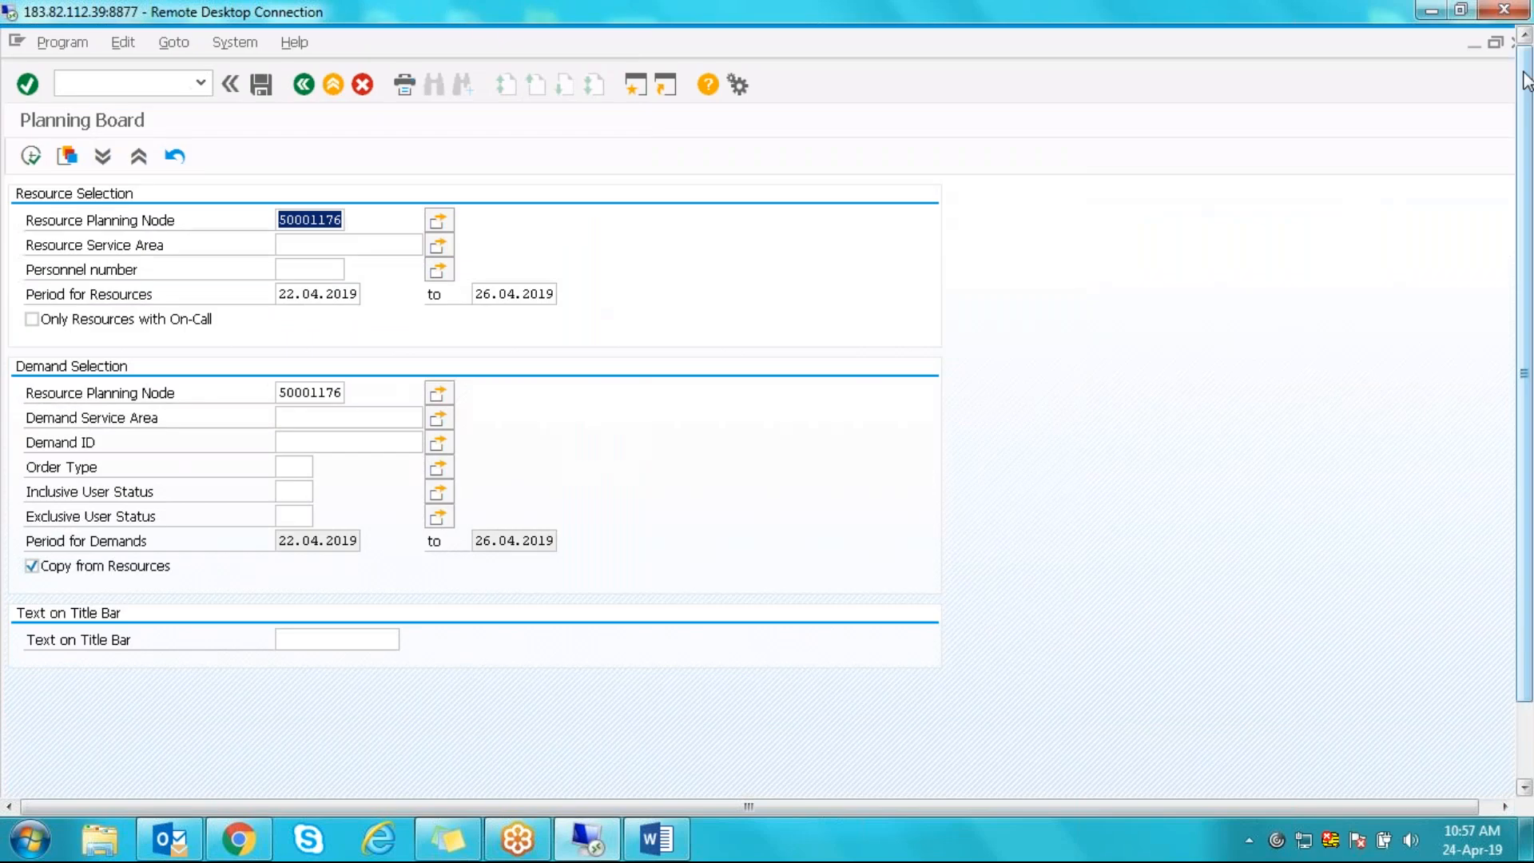
{"action": "left_click", "coordinate": [303, 83]}
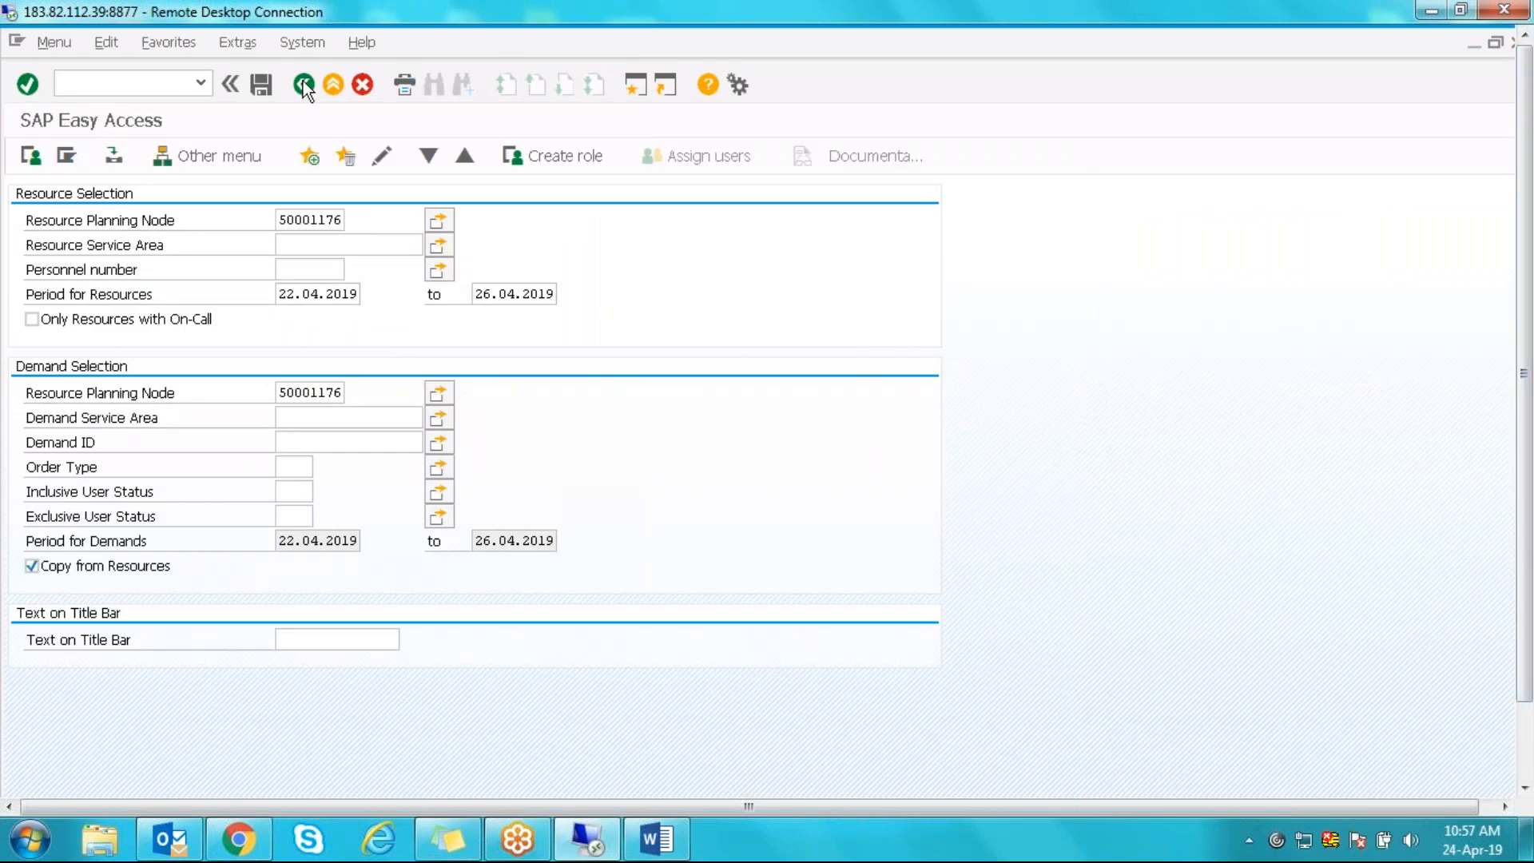
- Run PA30 and select an employee from the personnel number search
{"action": "type", "text": "PA30"}
{"action": "key", "text": "Return"}
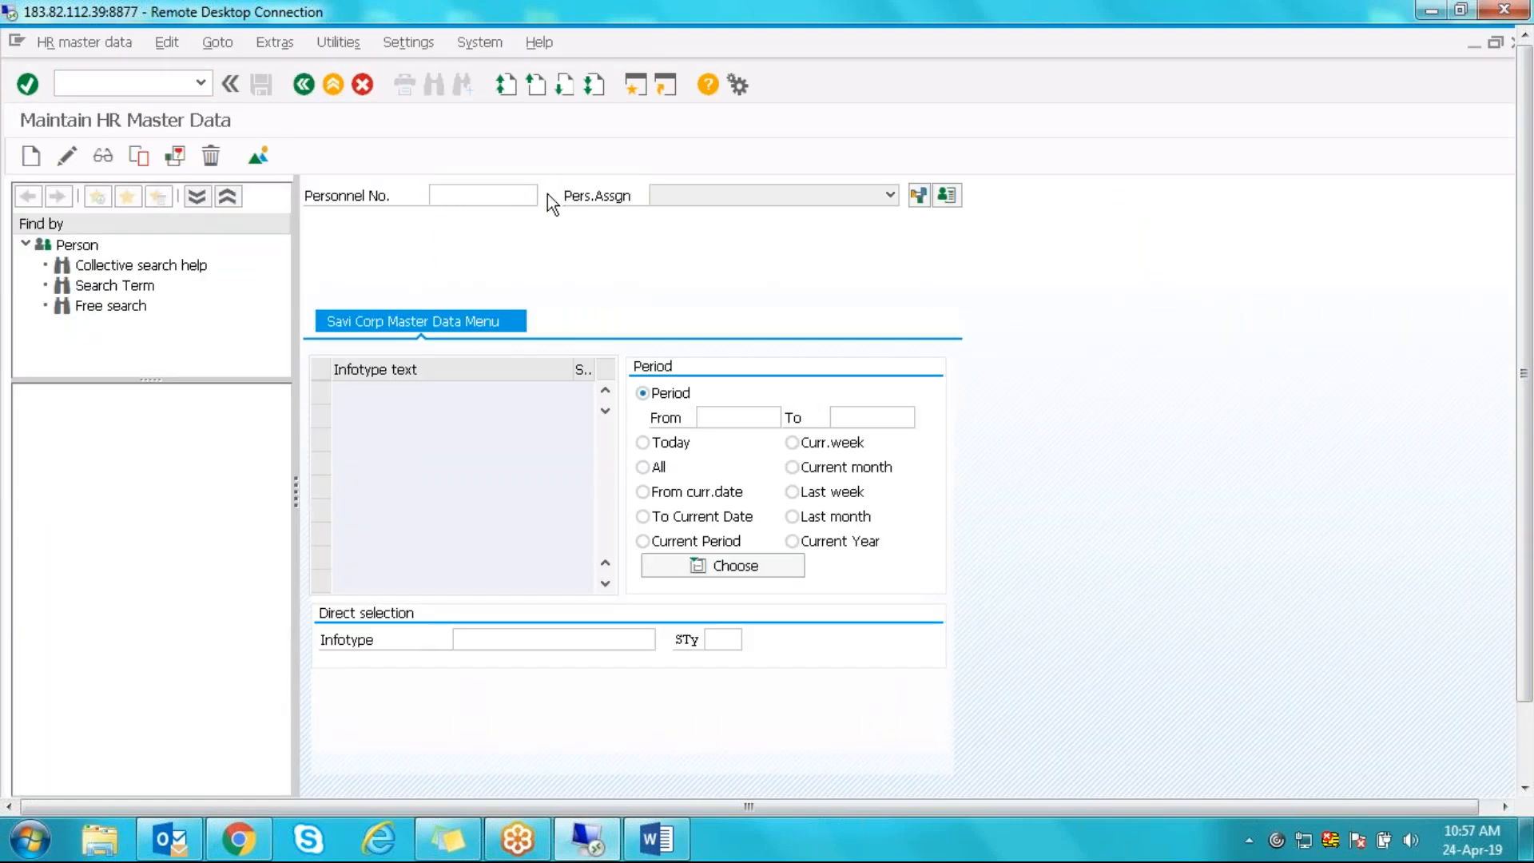
{"action": "key", "text": "F4"}
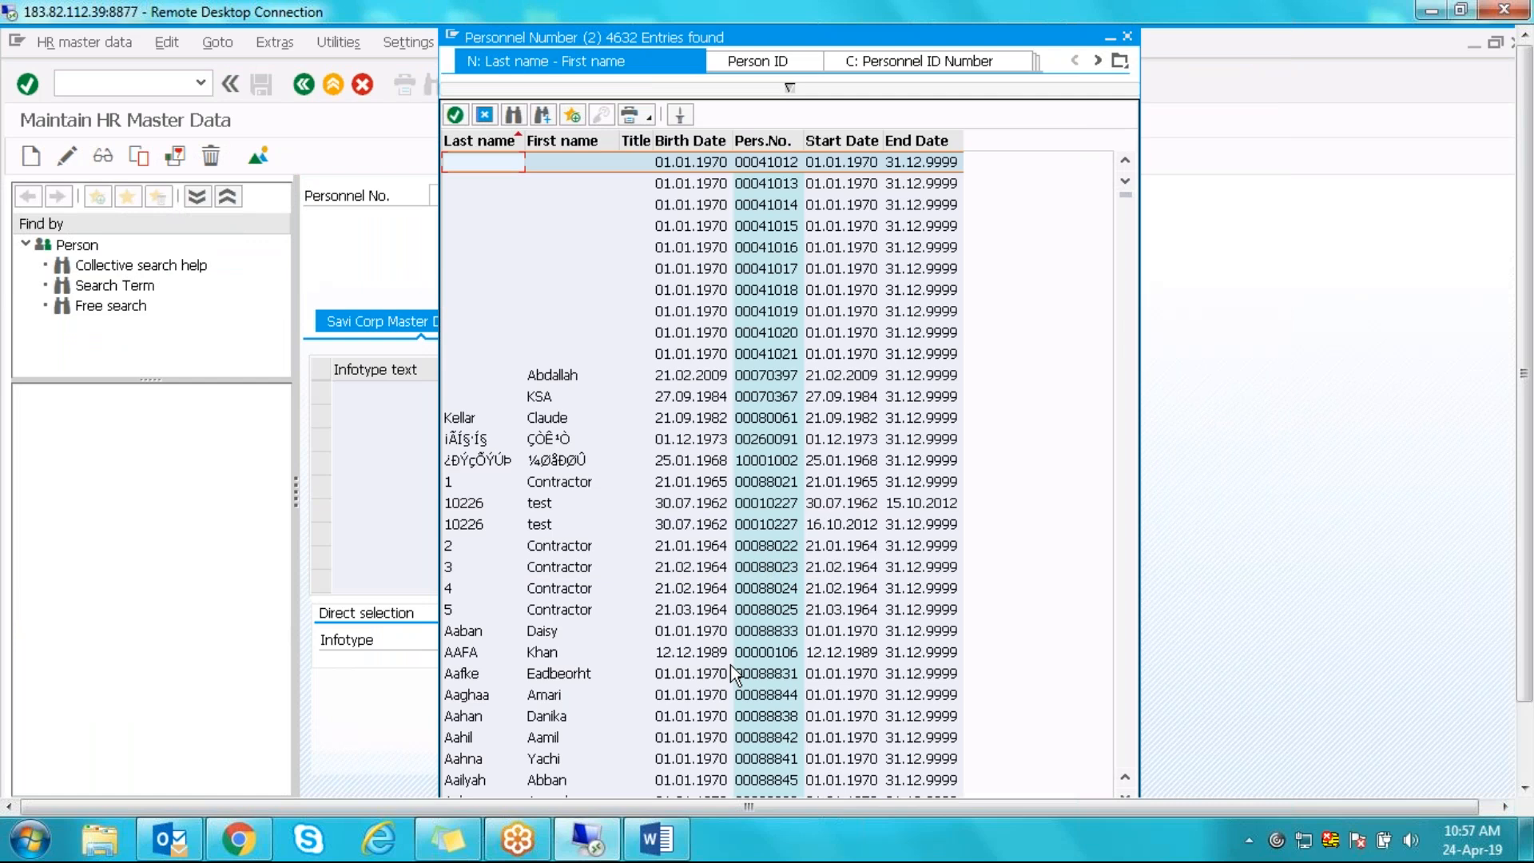
{"action": "double_click", "coordinate": [751, 716]}
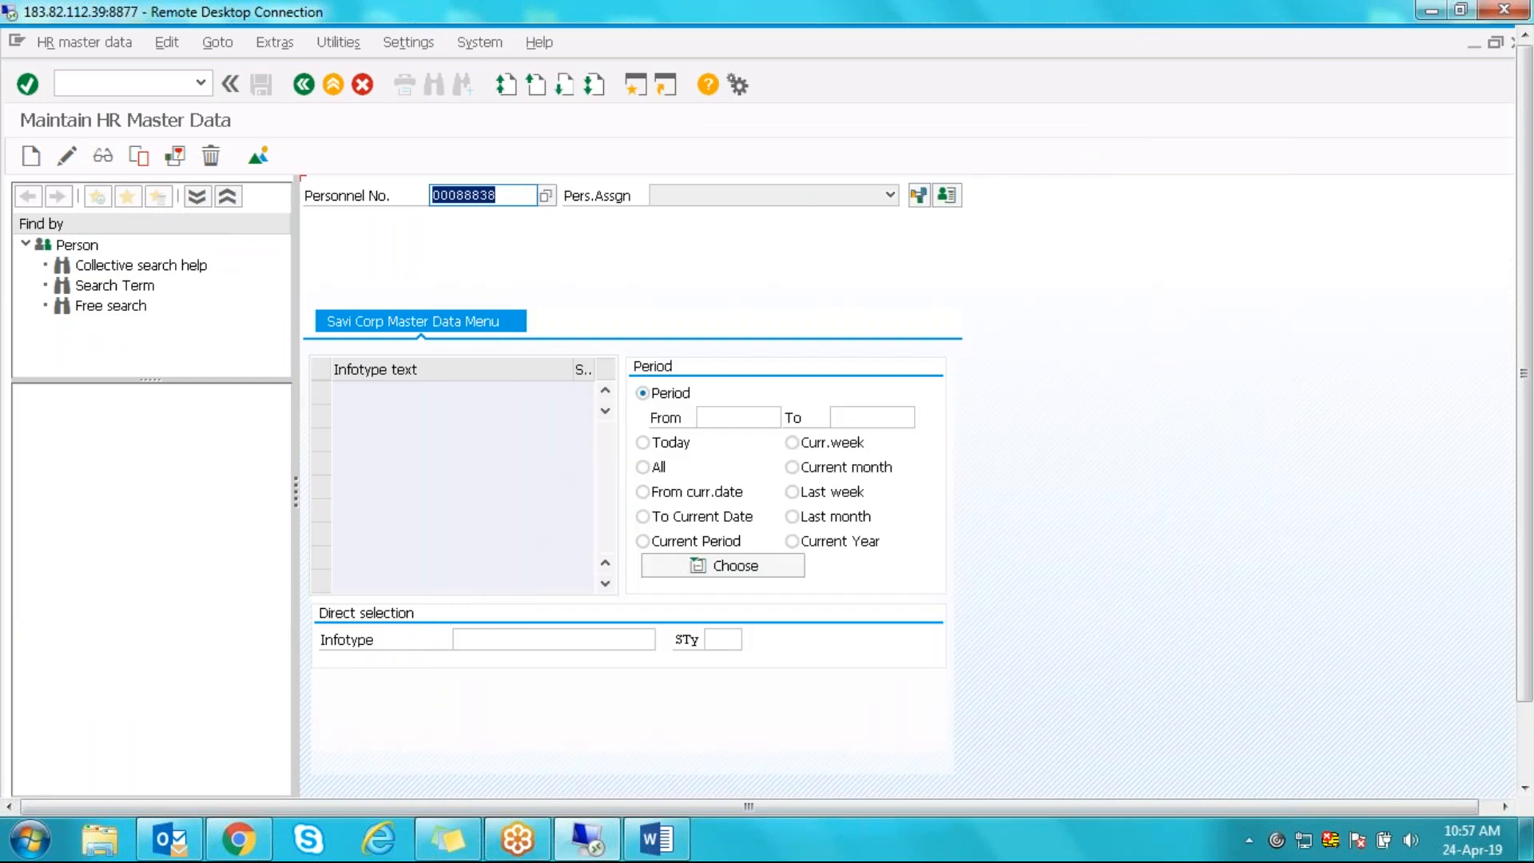
- Search the infotype list for ADDRS and move the list aside
{"action": "left_click", "coordinate": [601, 635]}
{"action": "left_click", "coordinate": [664, 640]}
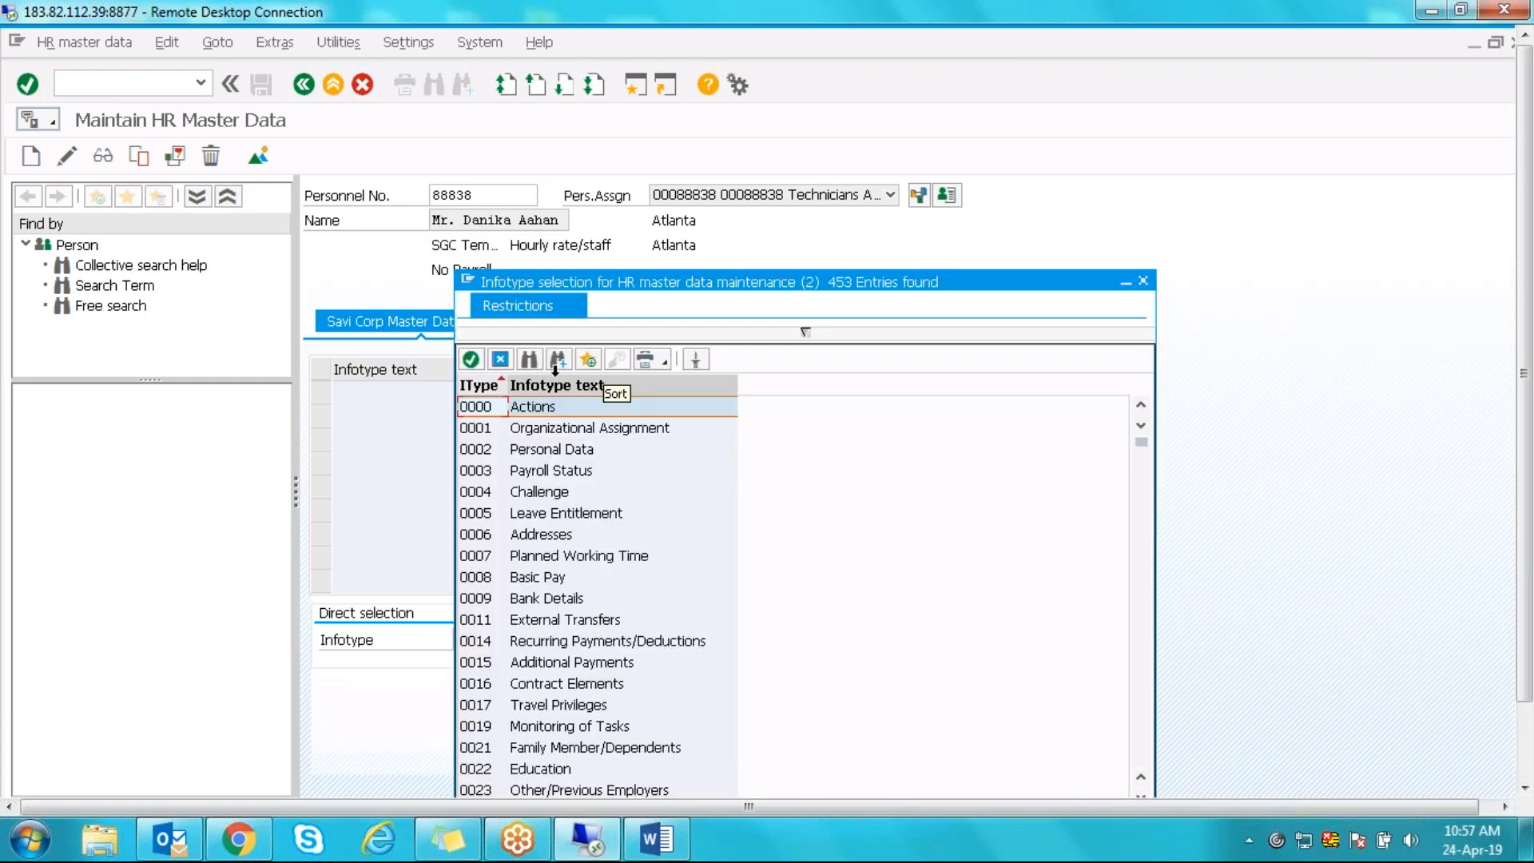
{"action": "left_click", "coordinate": [538, 361]}
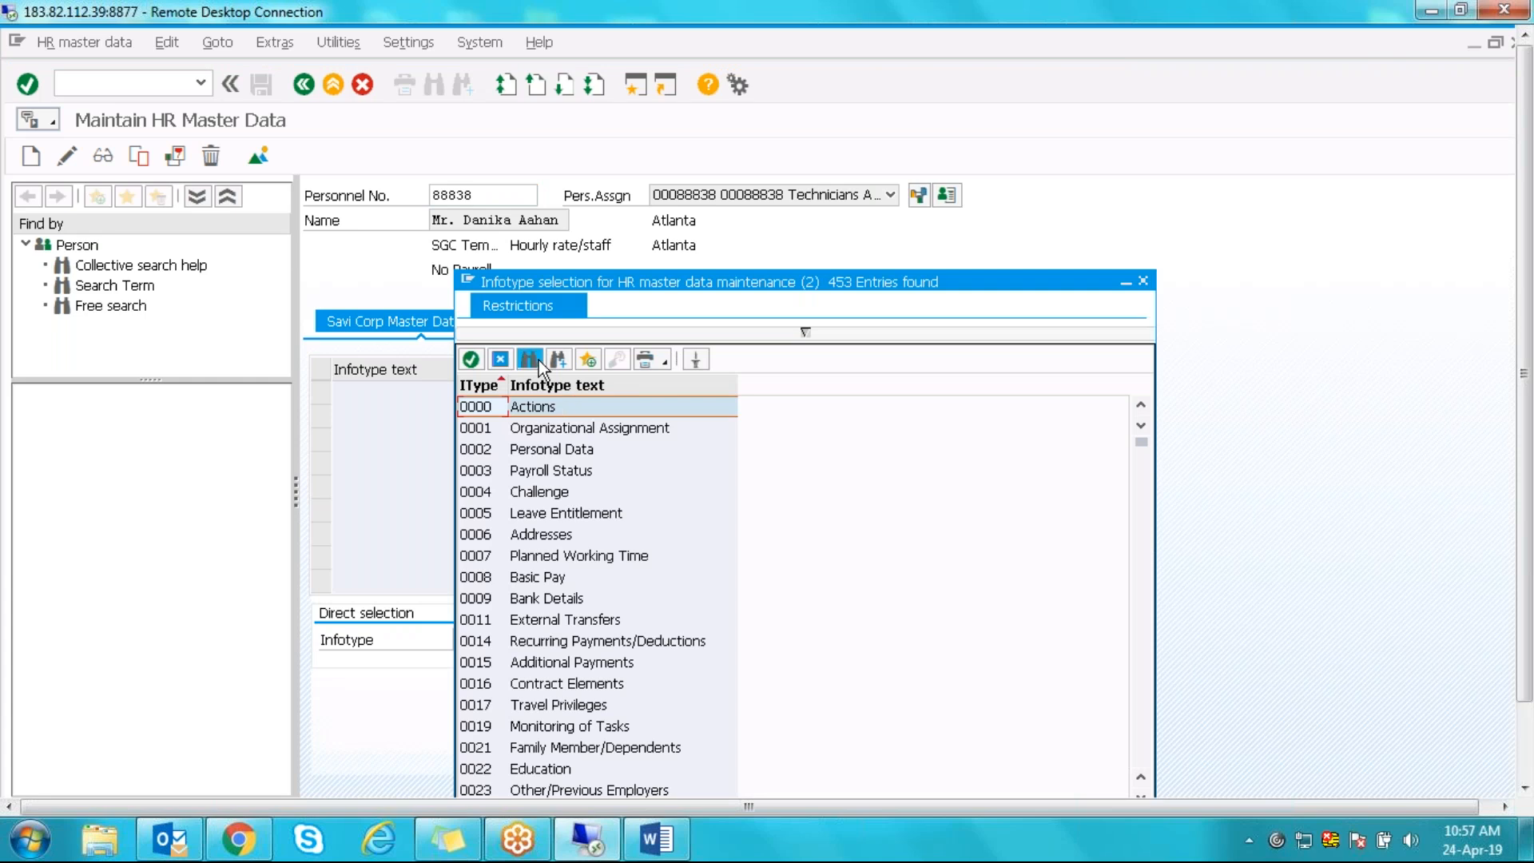
{"action": "type", "text": "ADDR"}
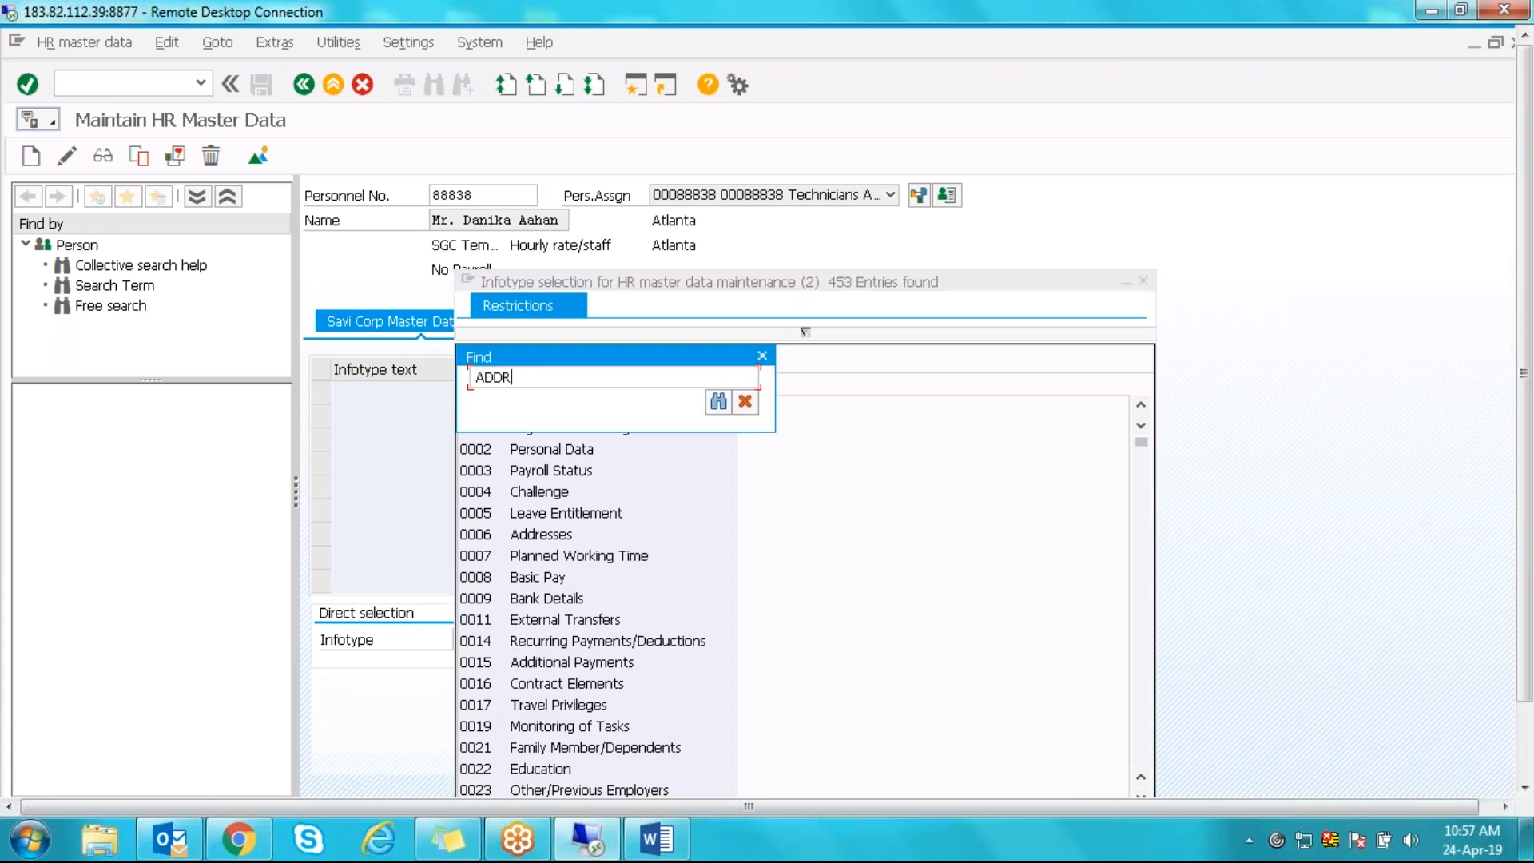
{"action": "type", "text": "S"}
{"action": "key", "text": "Return"}
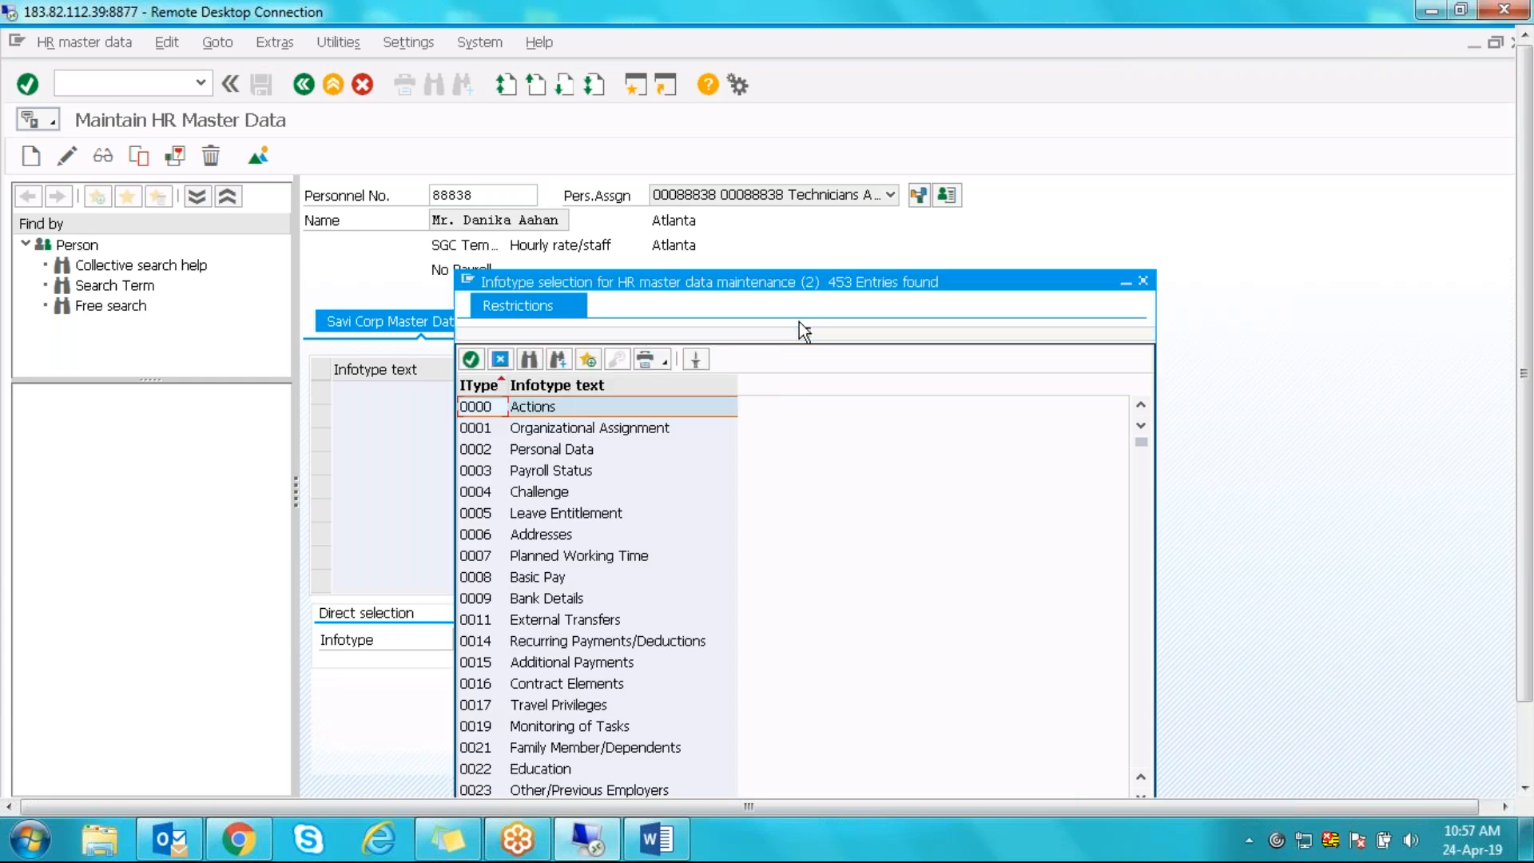
{"action": "left_click_drag", "start_coordinate": [796, 272], "coordinate": [1053, 61]}
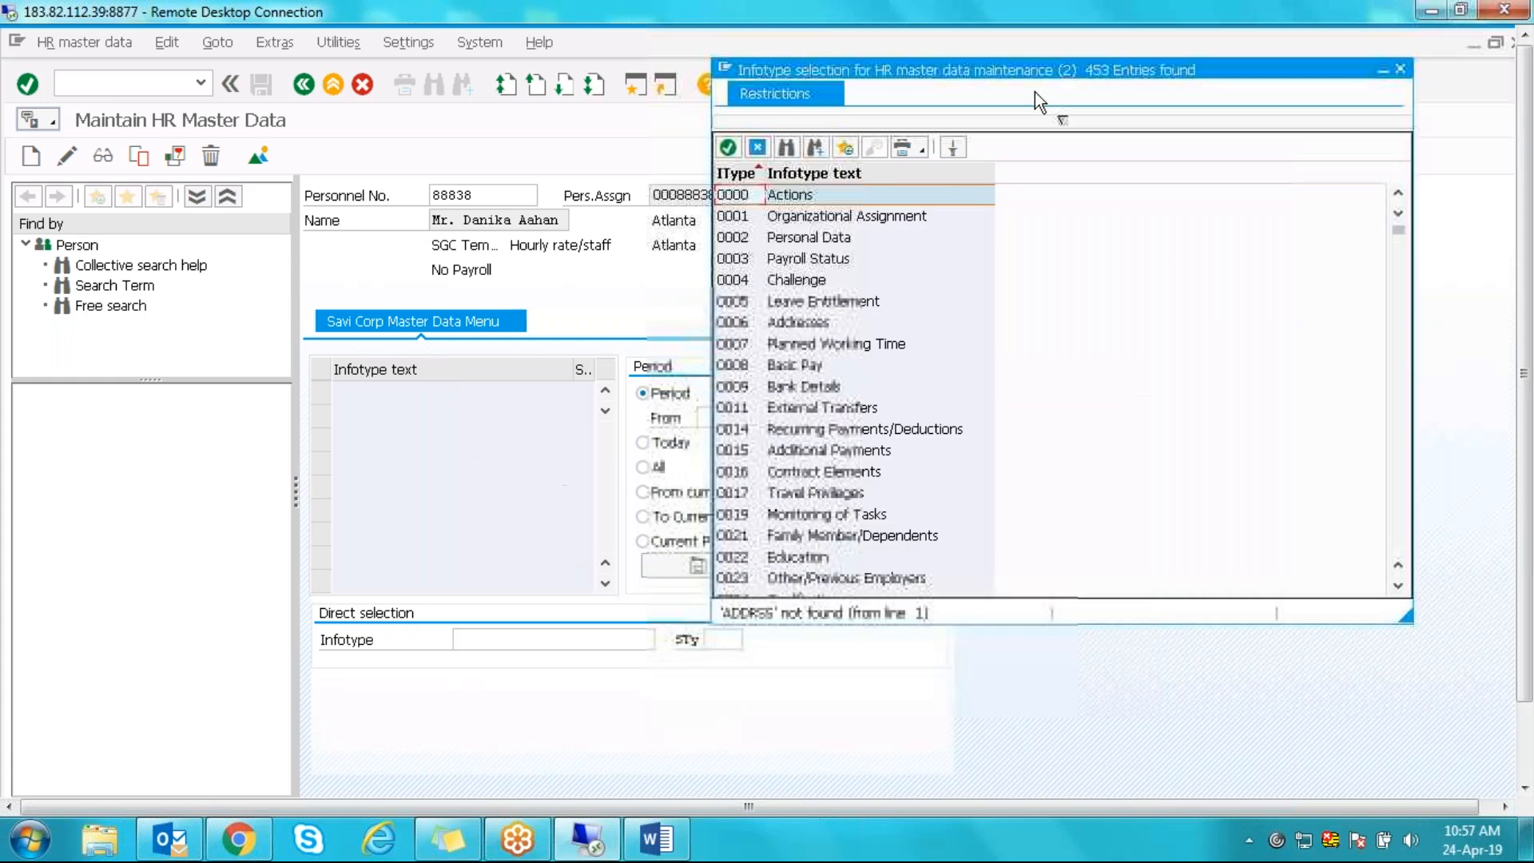
{"action": "left_click", "coordinate": [1398, 588]}
{"action": "left_click", "coordinate": [1399, 589]}
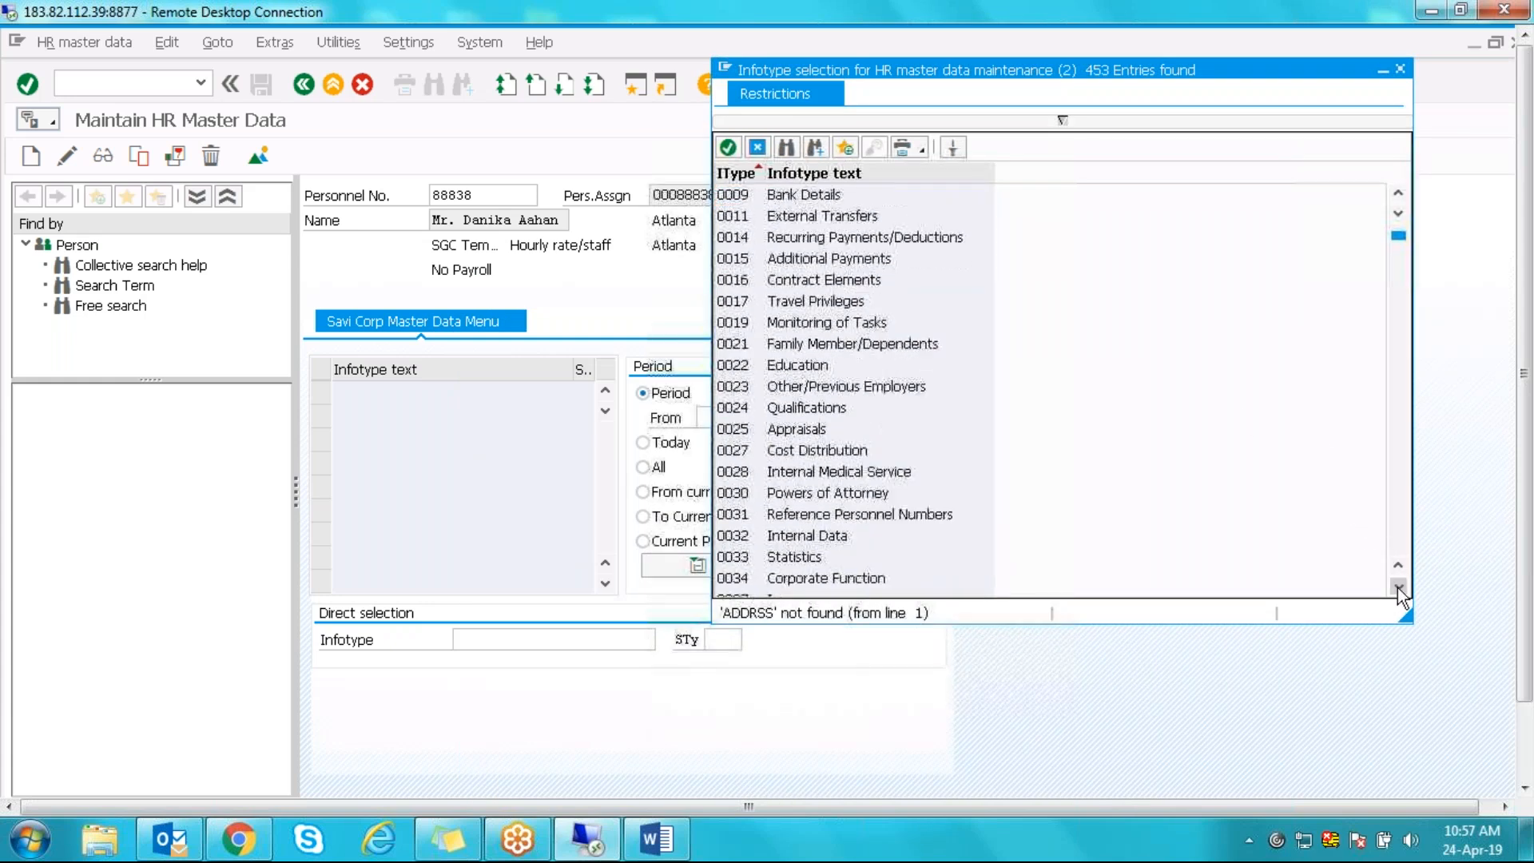
{"action": "left_click", "coordinate": [1399, 588]}
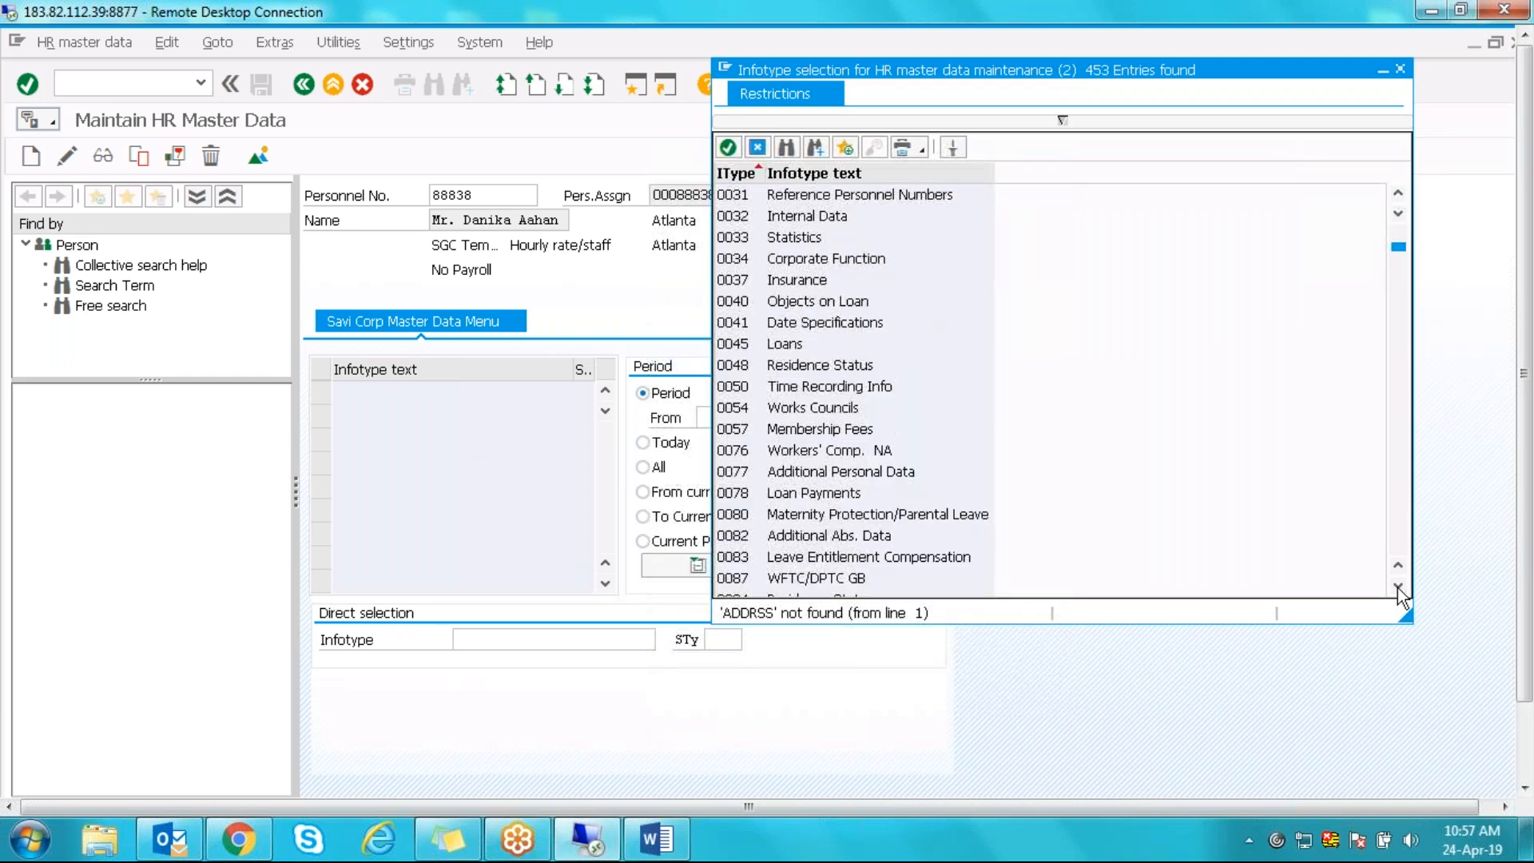
{"action": "left_click", "coordinate": [1399, 588]}
{"action": "left_click_drag", "start_coordinate": [1398, 588], "coordinate": [1398, 588]}
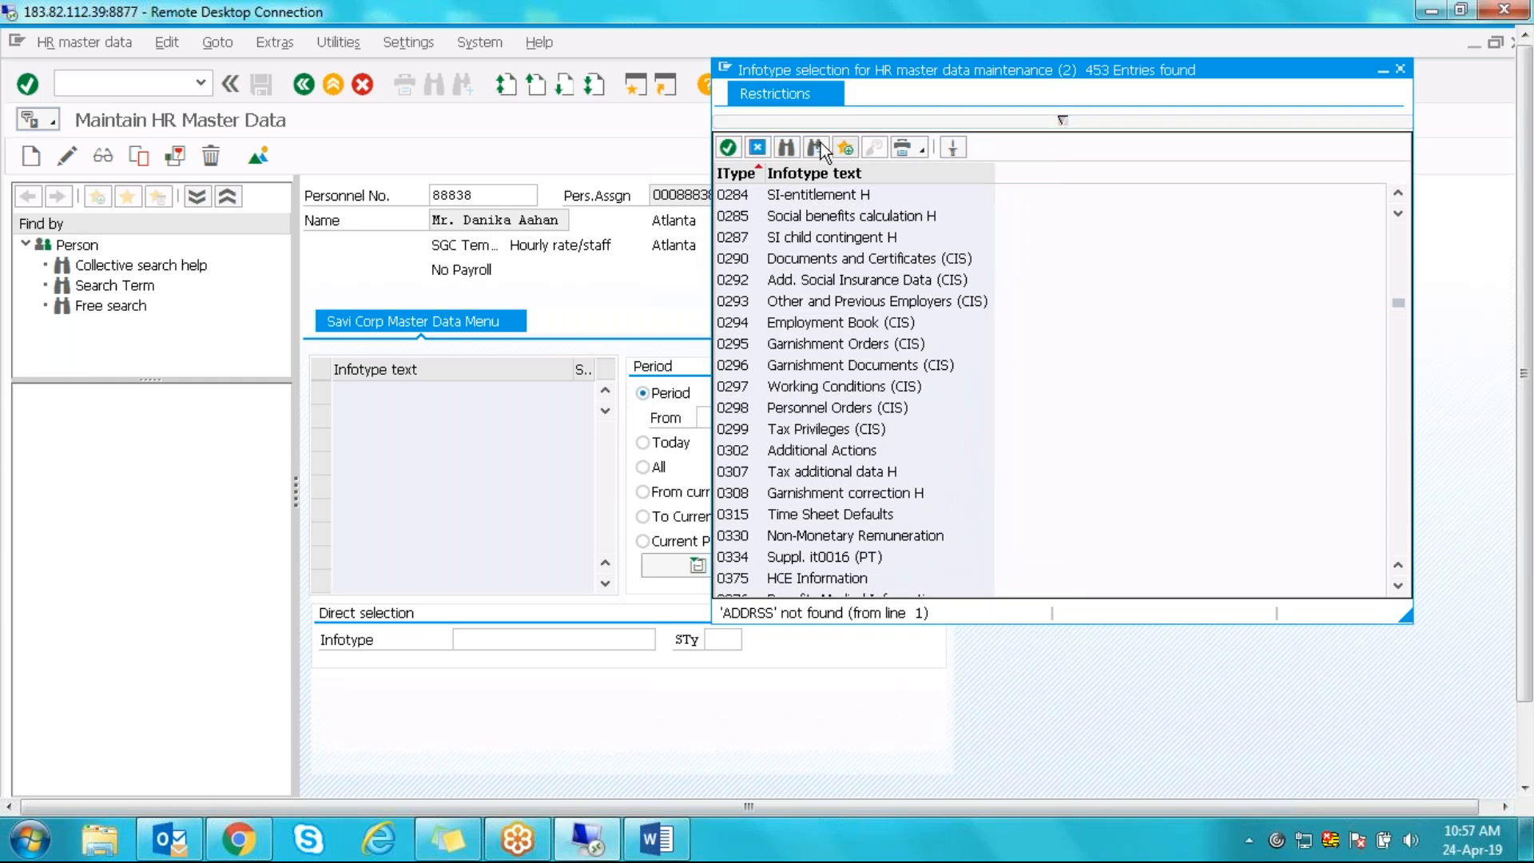
- Correct the search to ADDRESS and choose infotype 0006 Addresses
{"action": "left_click", "coordinate": [787, 147]}
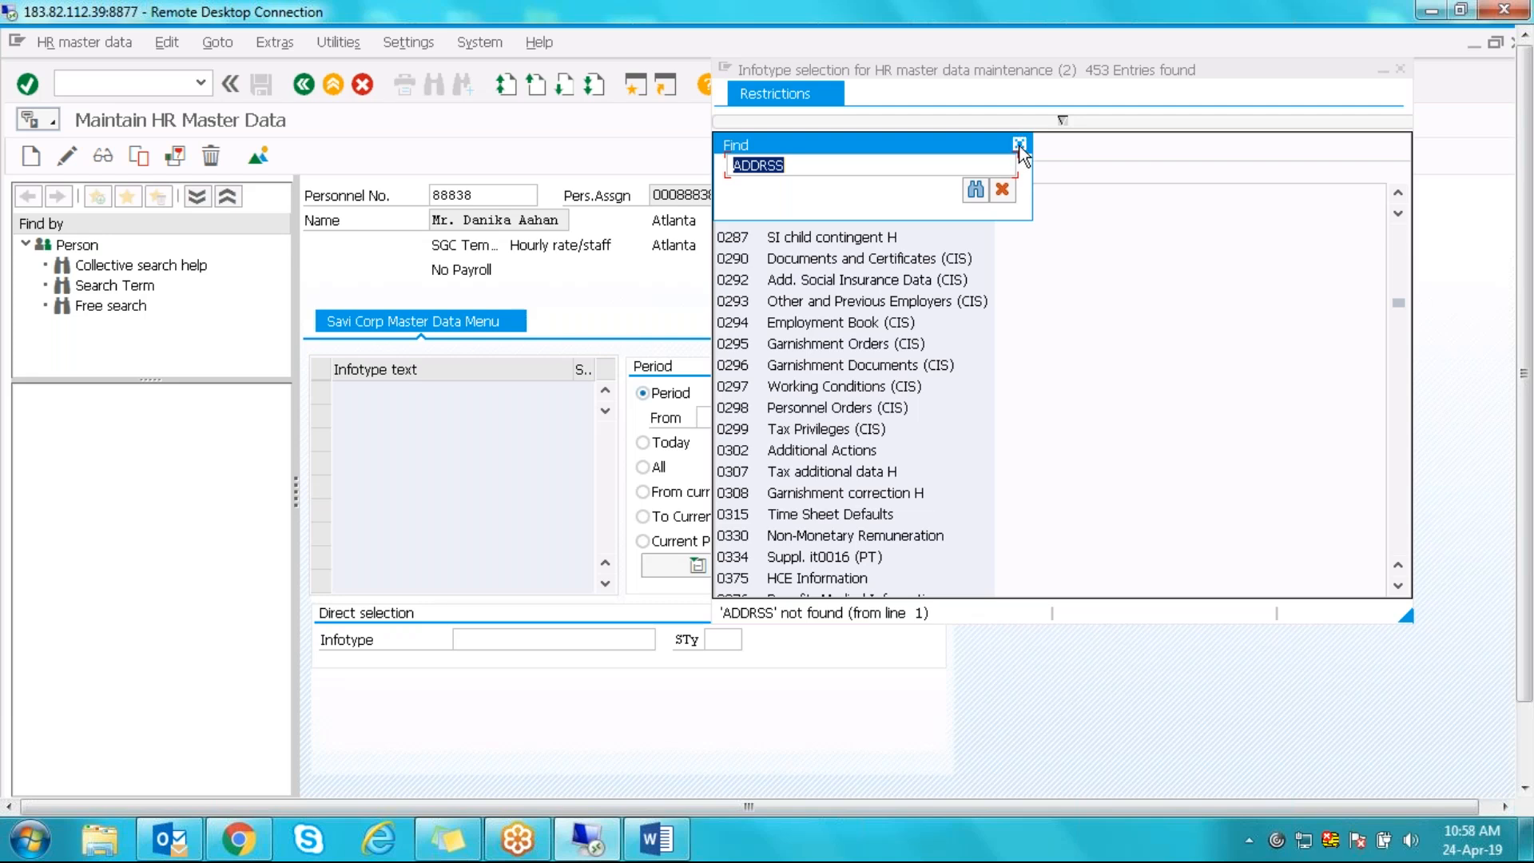
{"action": "left_click", "coordinate": [788, 168]}
{"action": "key", "text": "BackSpace"}
{"action": "key", "text": "BackSpace"}
{"action": "type", "text": "ESS"}
{"action": "key", "text": "Return"}
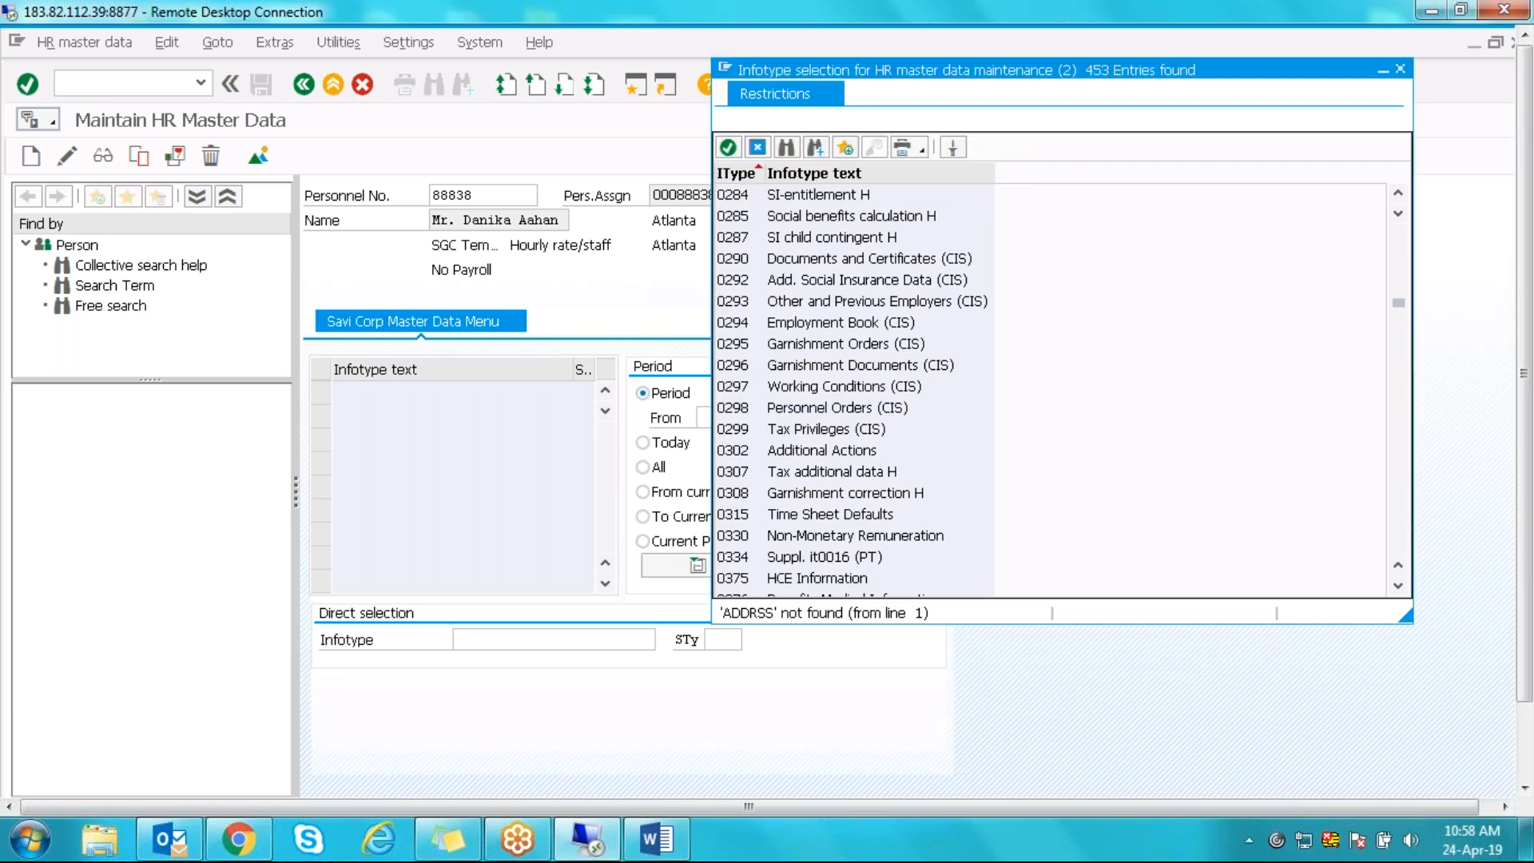
{"action": "double_click", "coordinate": [739, 200]}
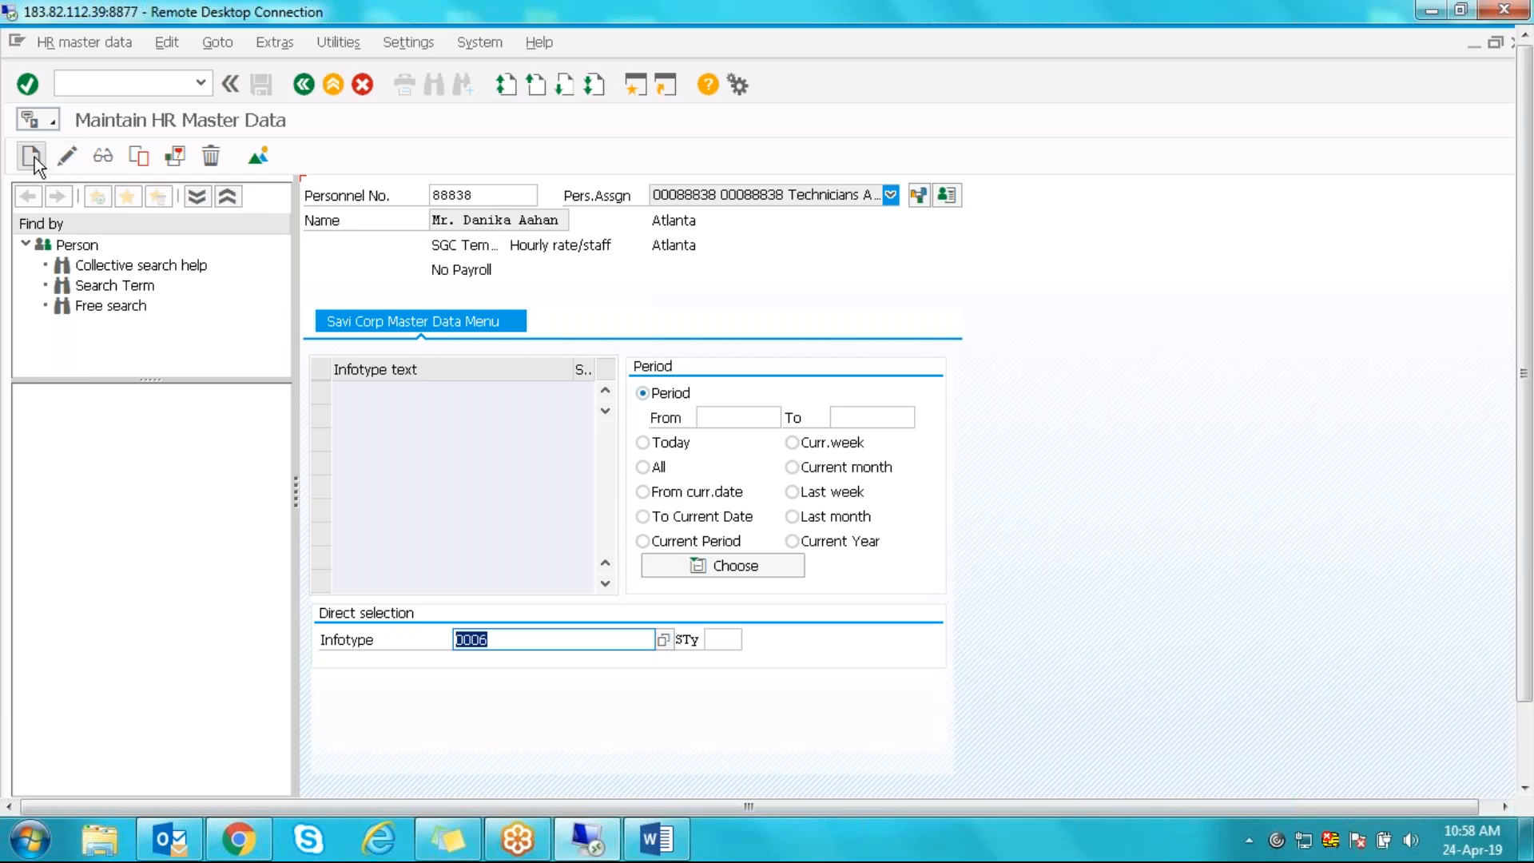
- Create a new Addresses record to review its 11 subtypes, including 1 Permanent residence
{"action": "left_click", "coordinate": [32, 156]}
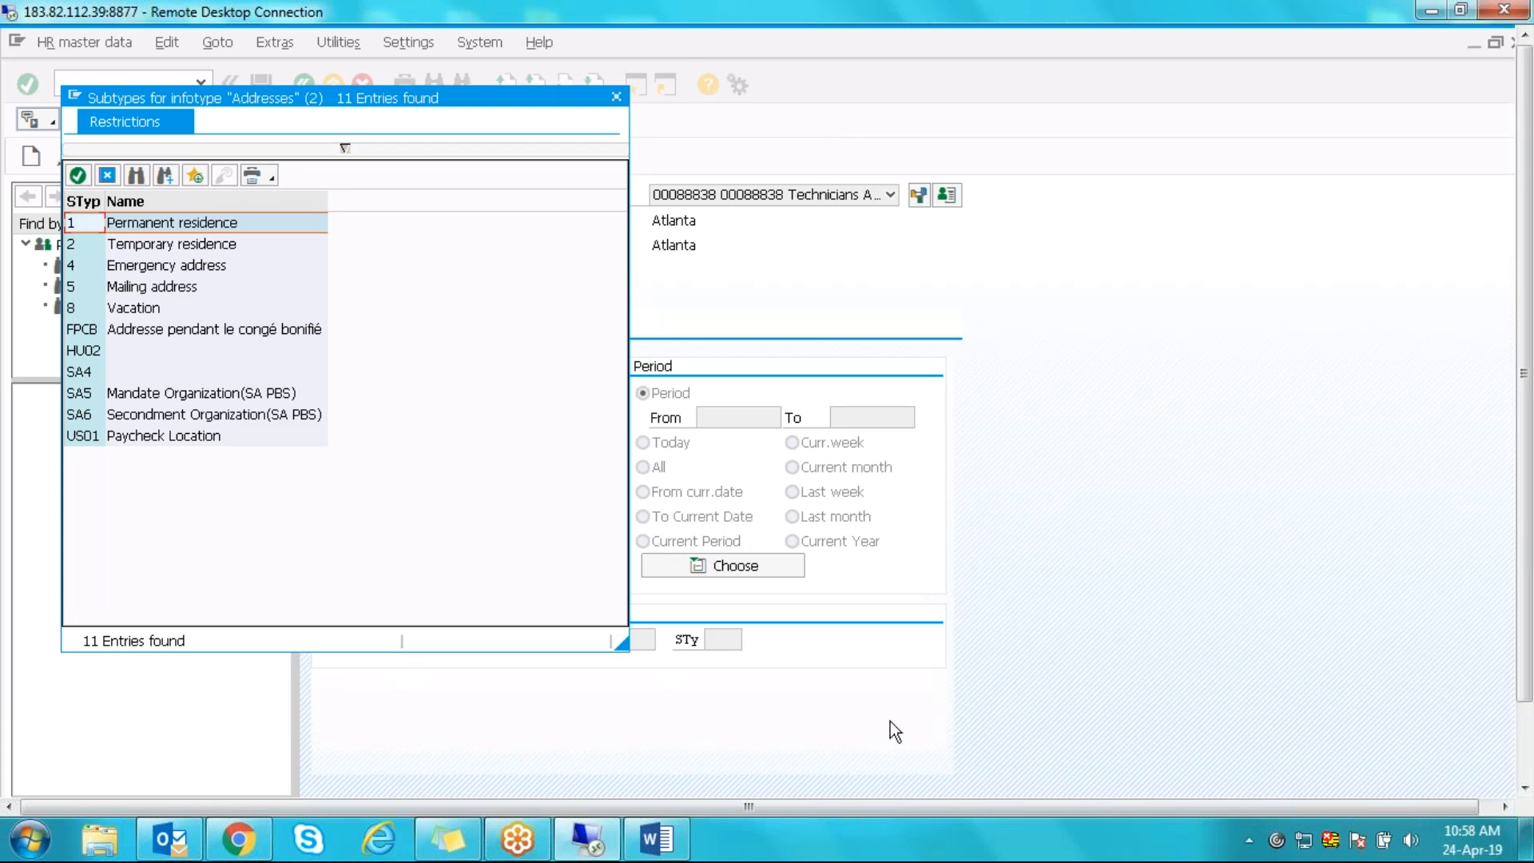
{"action": "left_click_drag", "start_coordinate": [1527, 289], "coordinate": [1530, 376]}
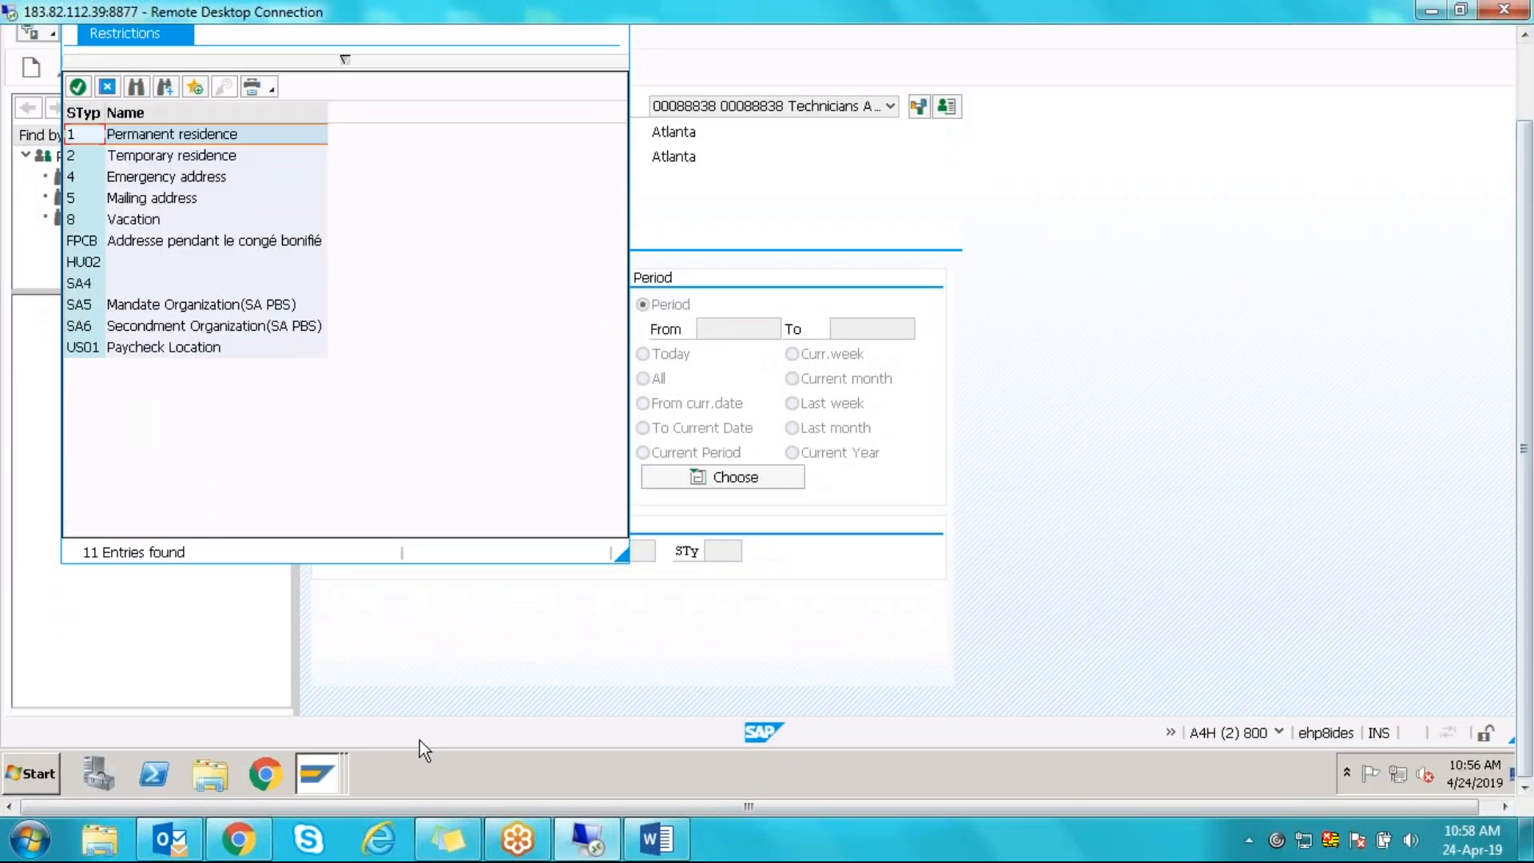
{"action": "left_click", "coordinate": [322, 780]}
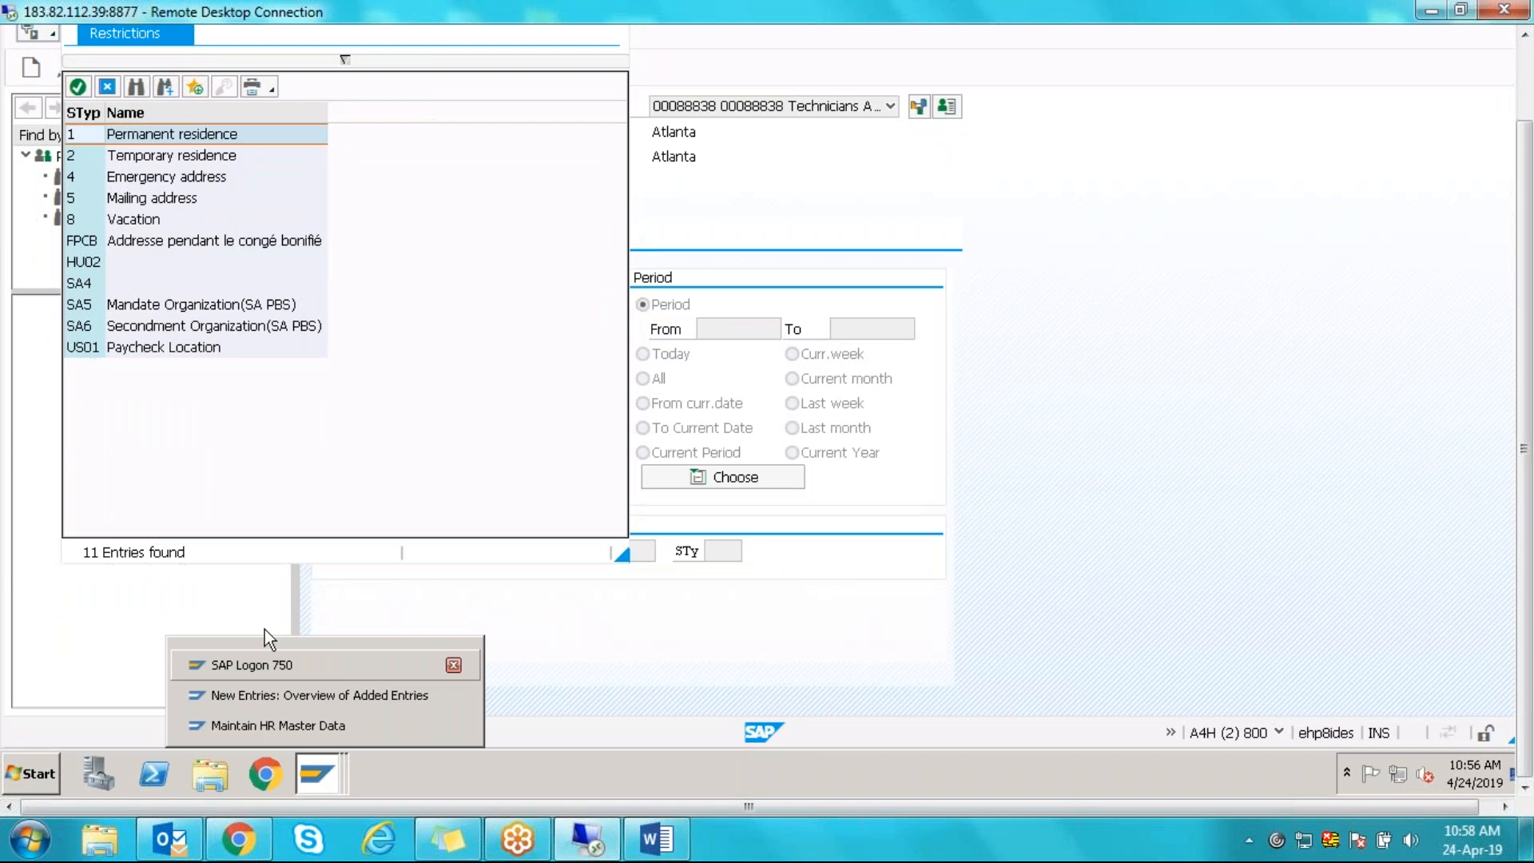
- Map address subtype 1 to Home Address and save under the customizing request
{"action": "left_click", "coordinate": [270, 697]}
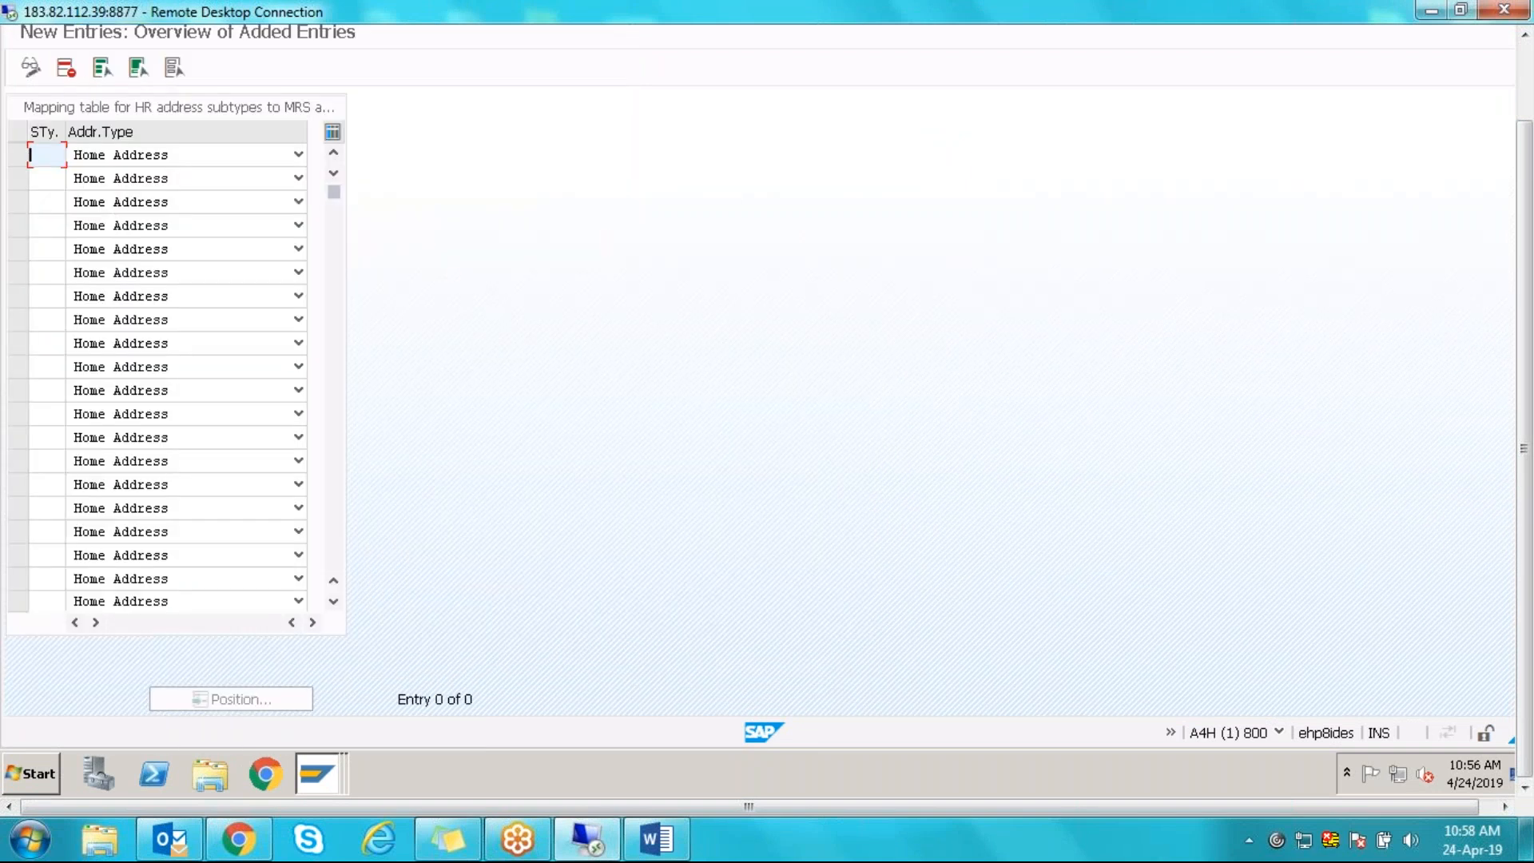
{"action": "type", "text": "1"}
{"action": "left_click", "coordinate": [95, 159]}
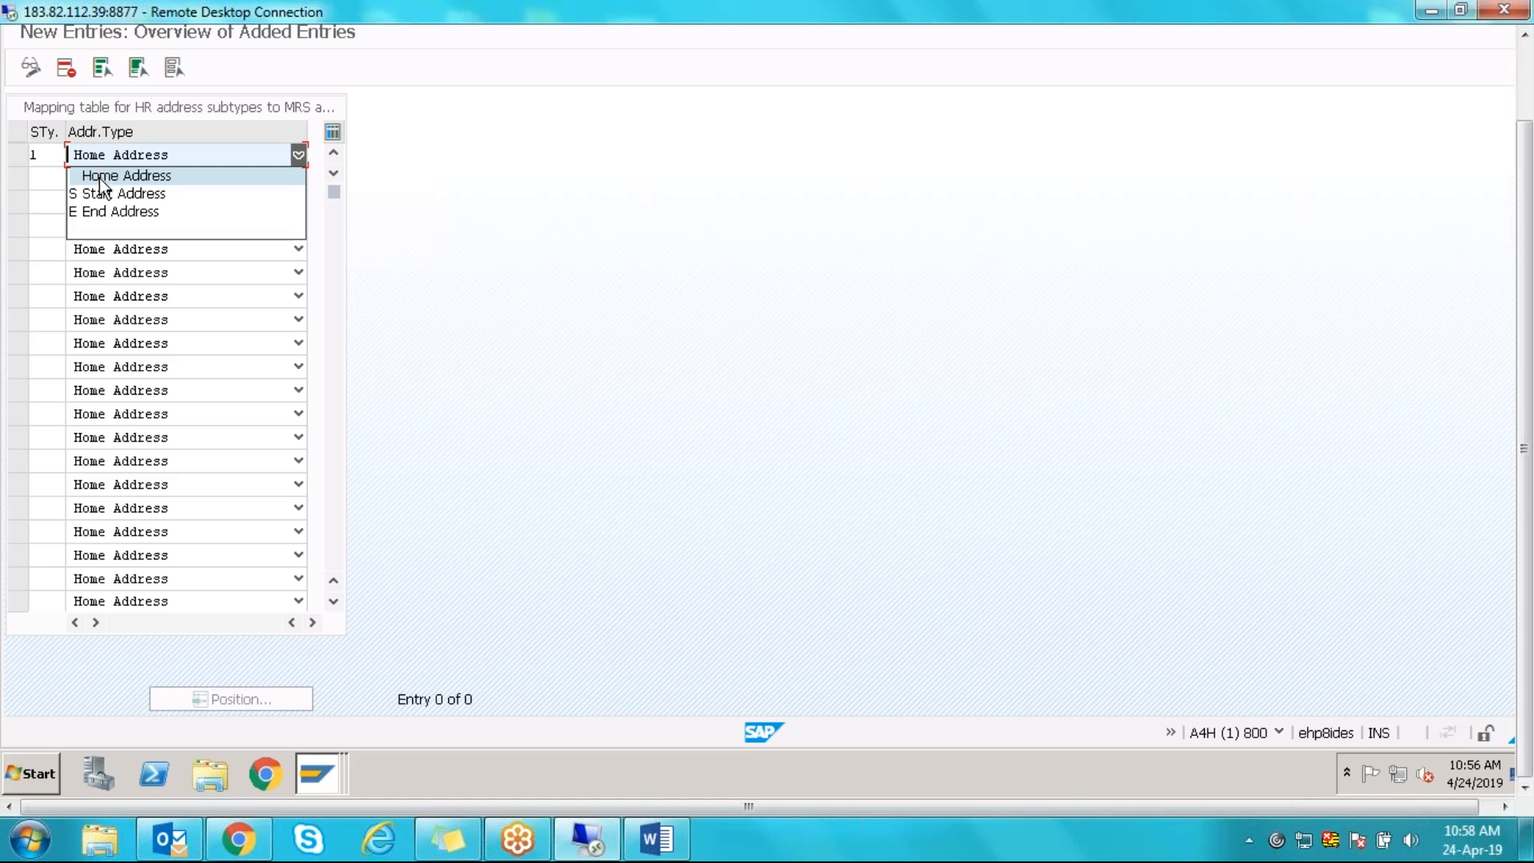
{"action": "left_click", "coordinate": [100, 177]}
{"action": "left_click", "coordinate": [54, 153]}
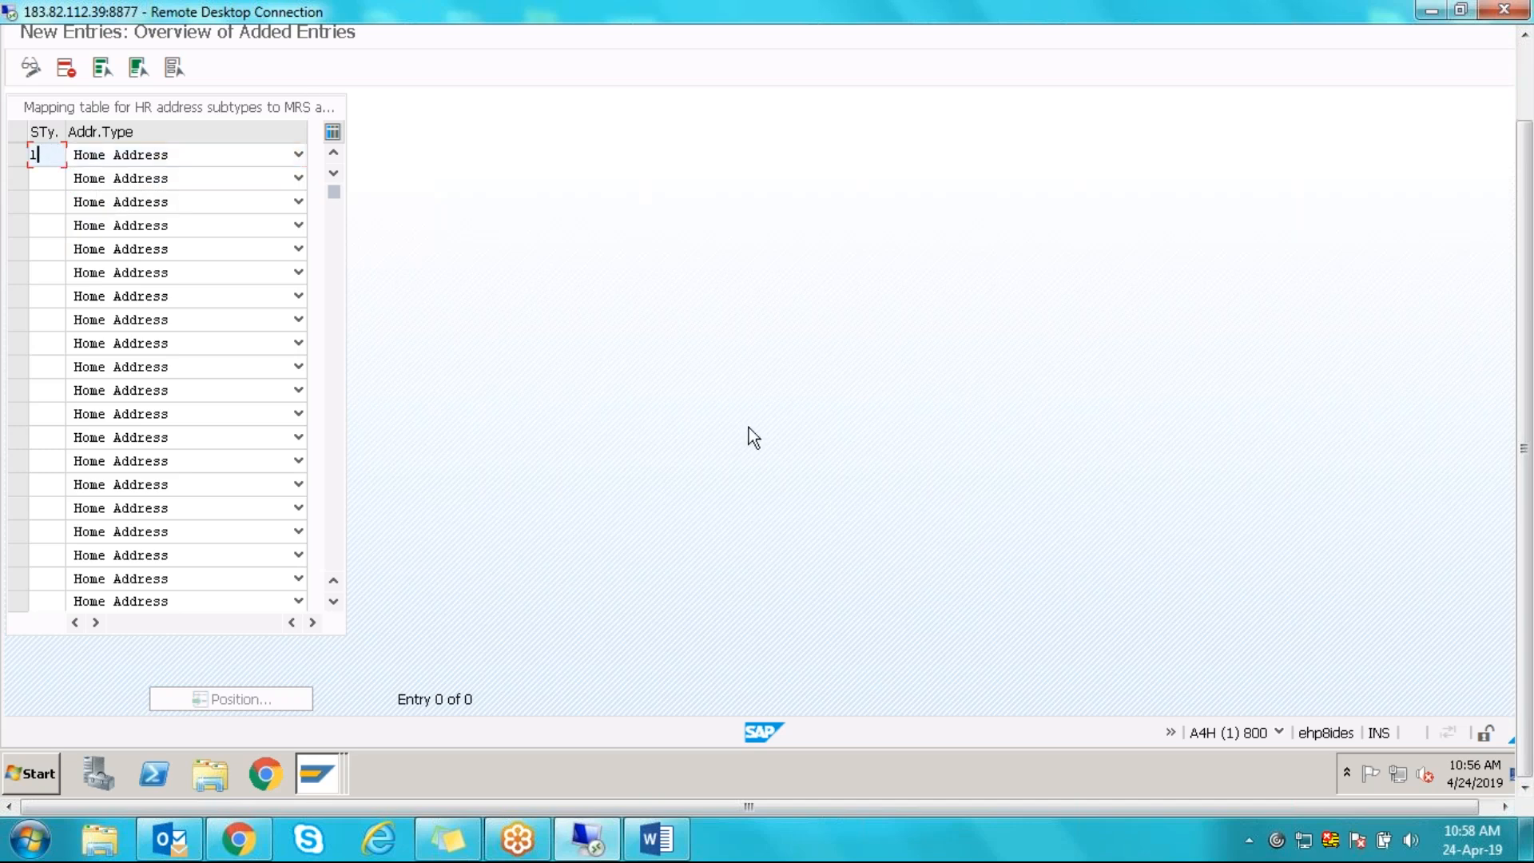
{"action": "key", "text": "Return"}
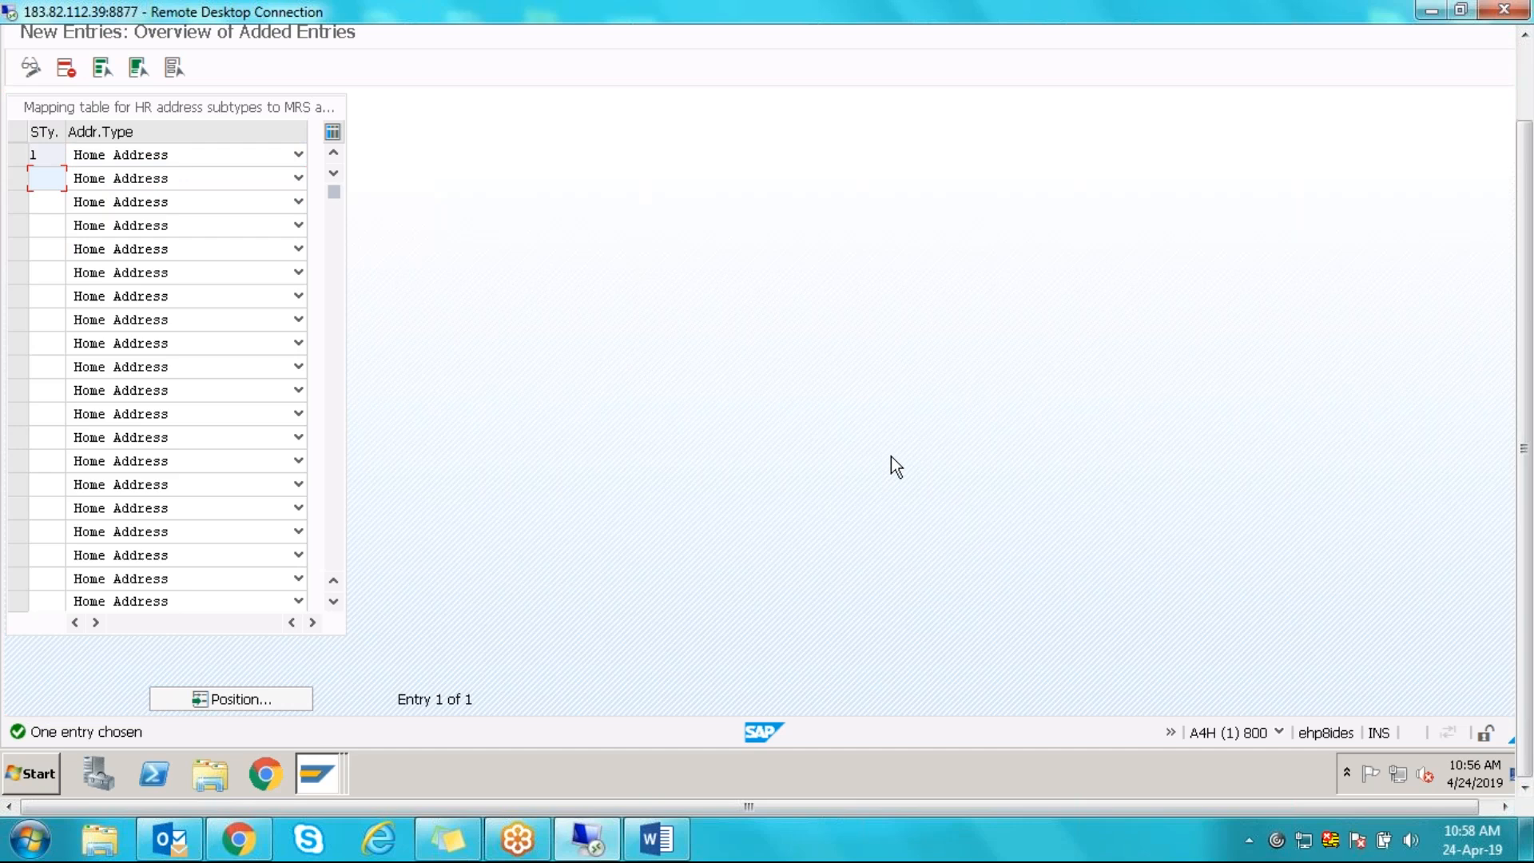
{"action": "key", "text": "ctrl+s"}
{"action": "key", "text": "Return"}
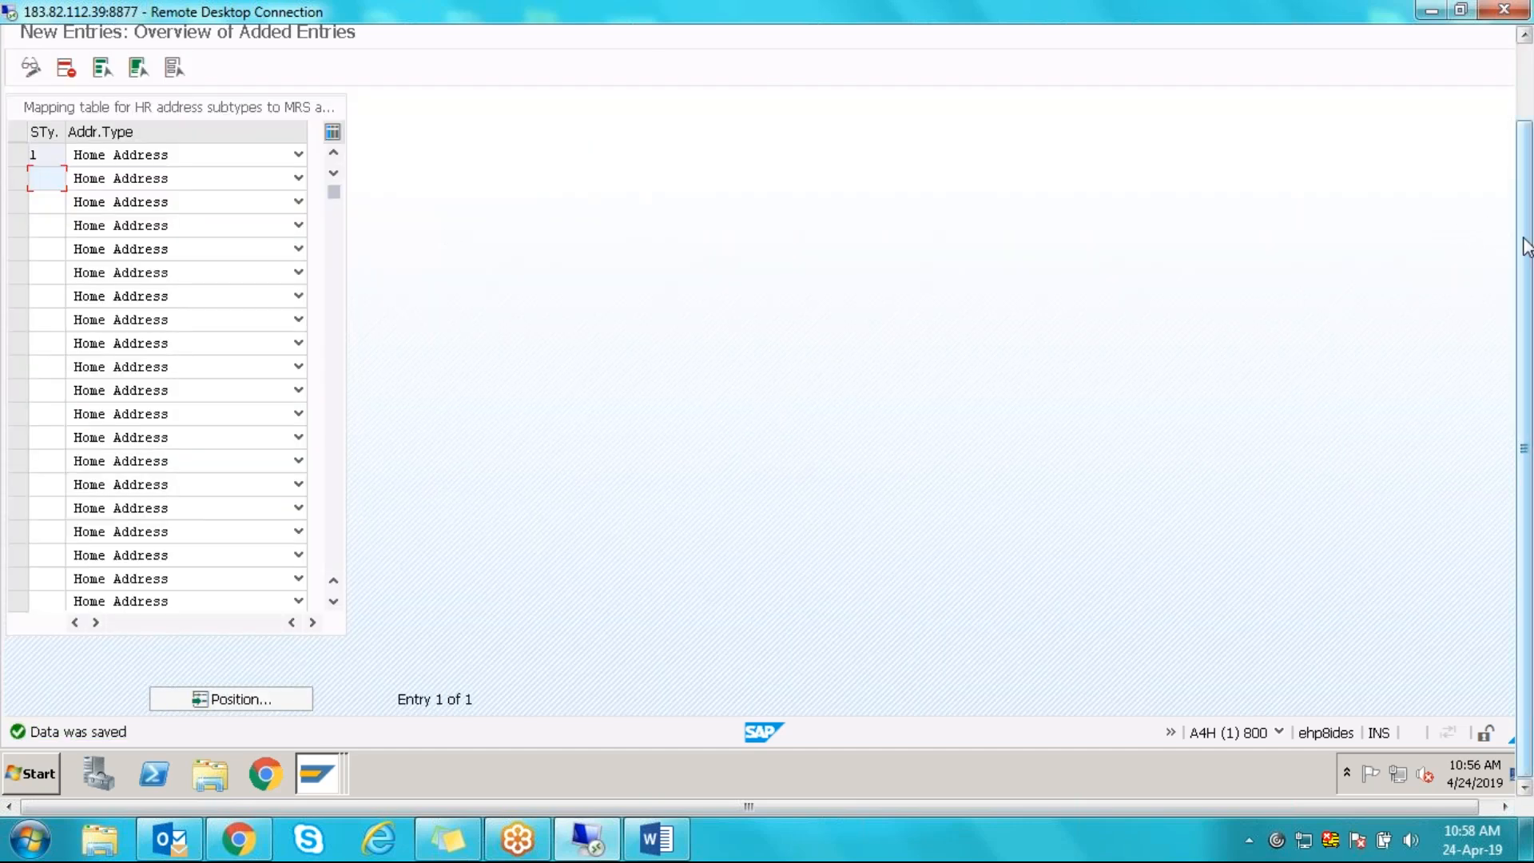
- Switch back to the Maintain HR Master Data session
{"action": "left_click_drag", "start_coordinate": [1526, 246], "coordinate": [1526, 168]}
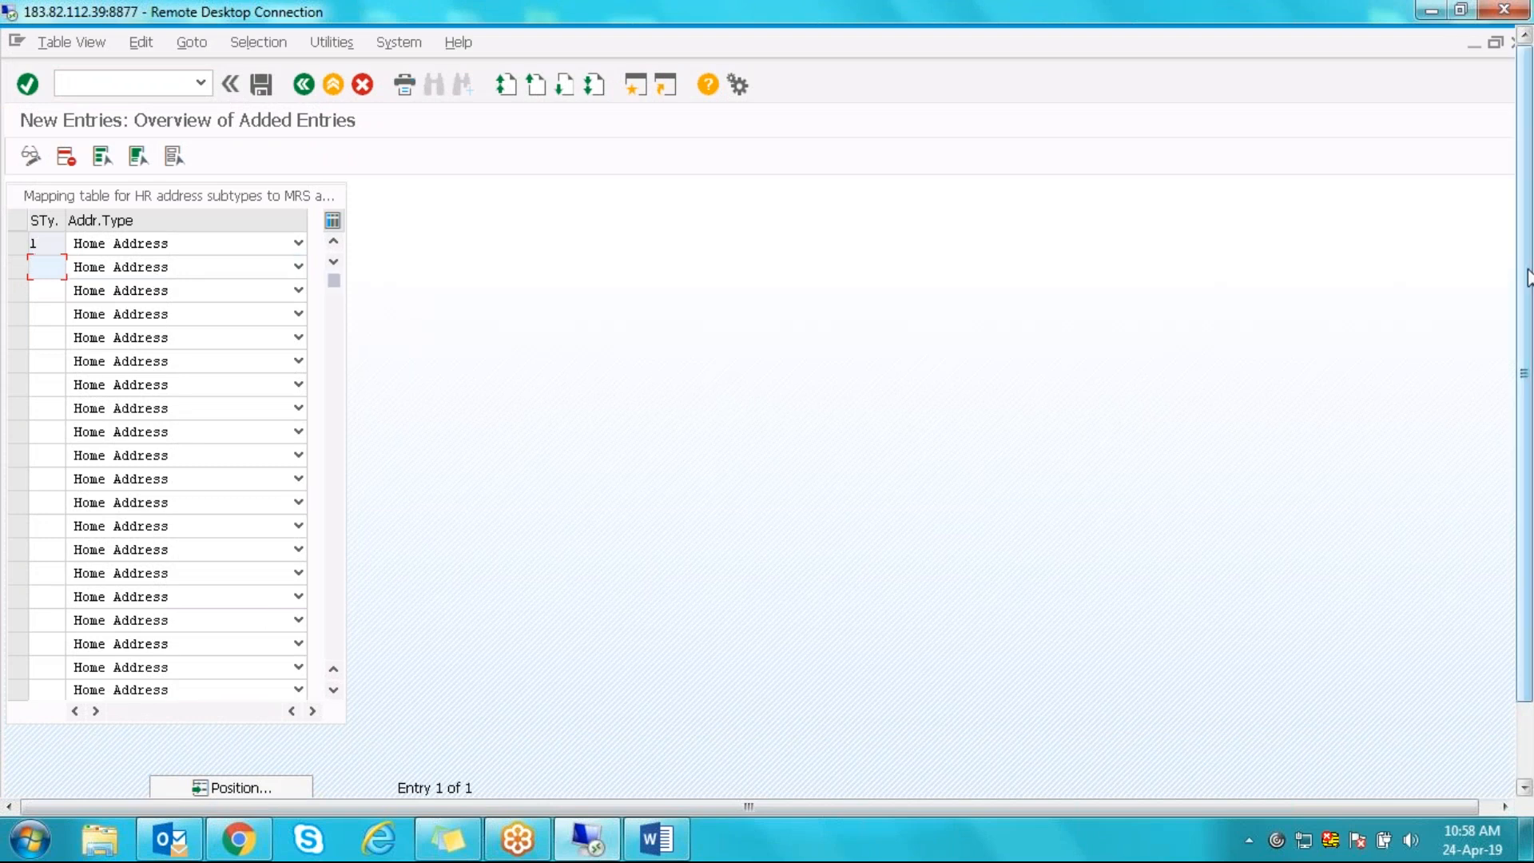
{"action": "left_click_drag", "start_coordinate": [1528, 274], "coordinate": [1528, 351]}
{"action": "left_click", "coordinate": [325, 771]}
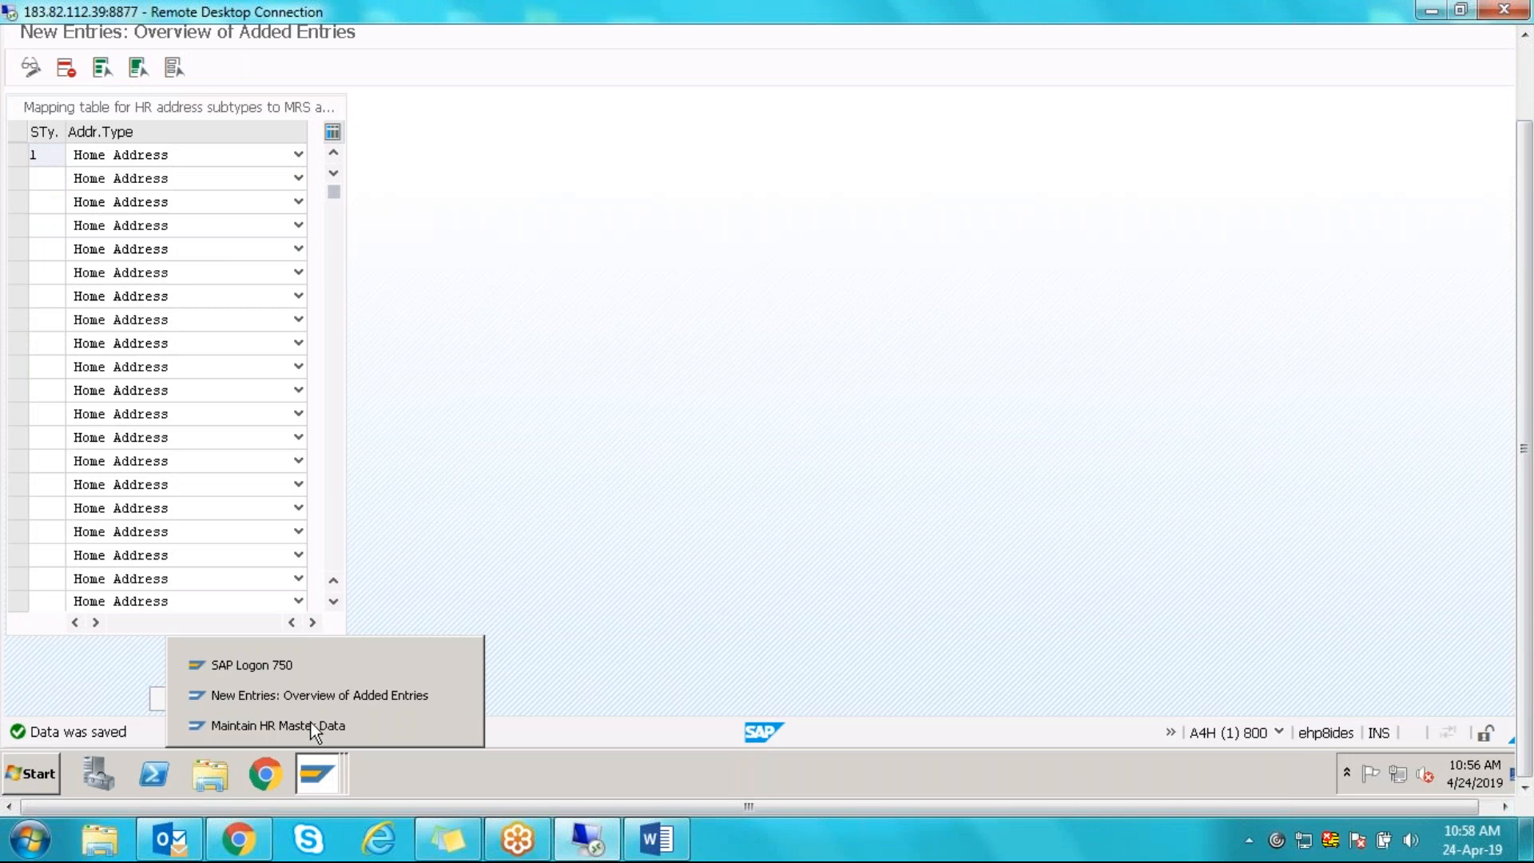
{"action": "left_click", "coordinate": [309, 731]}
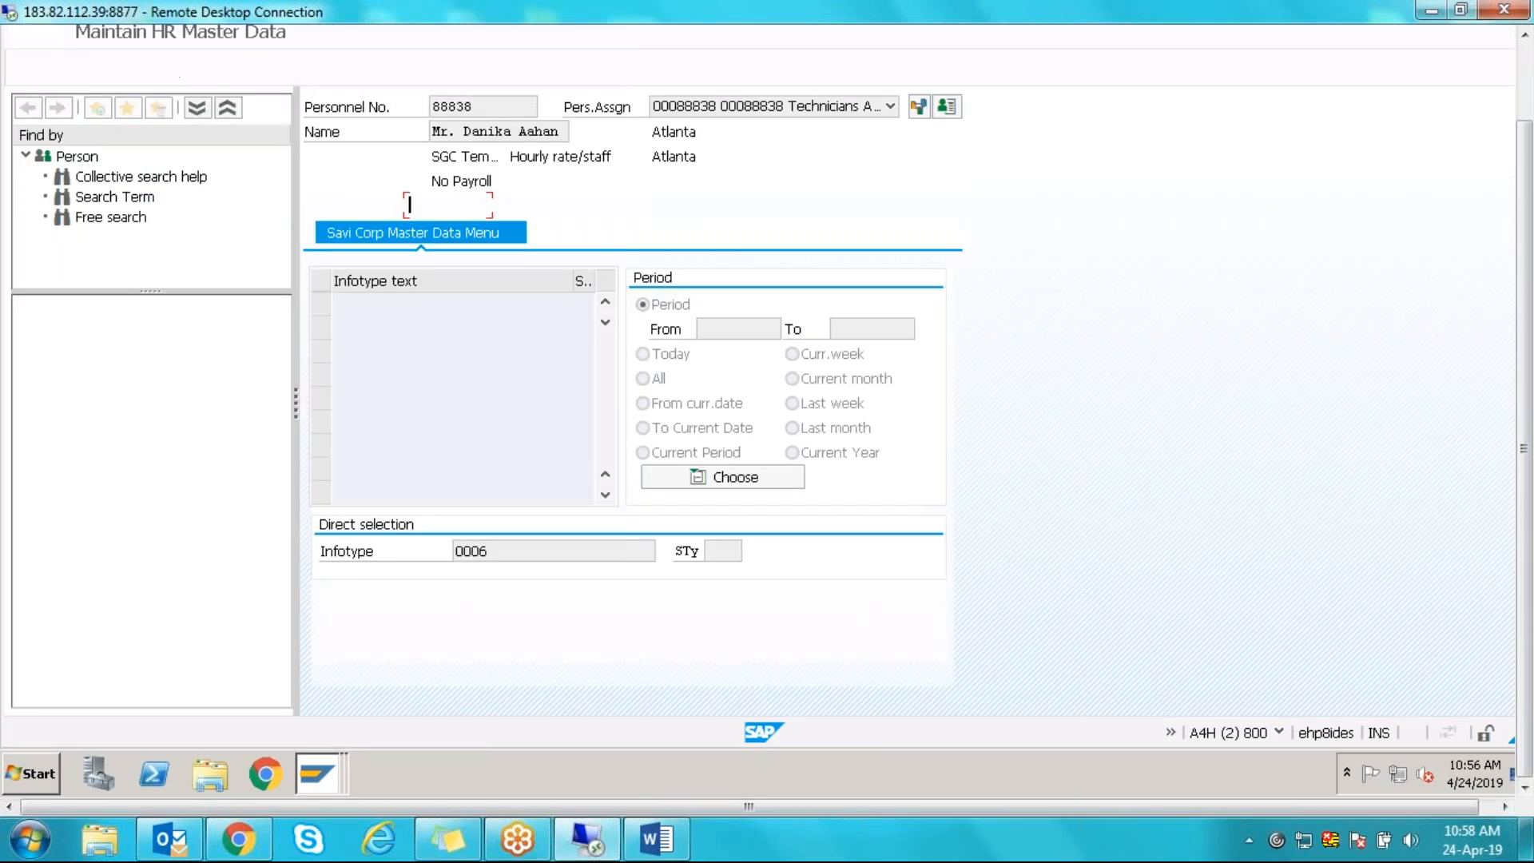
- Start creating a Permanent residence address, then switch to the mapping window
{"action": "key", "text": "F5"}
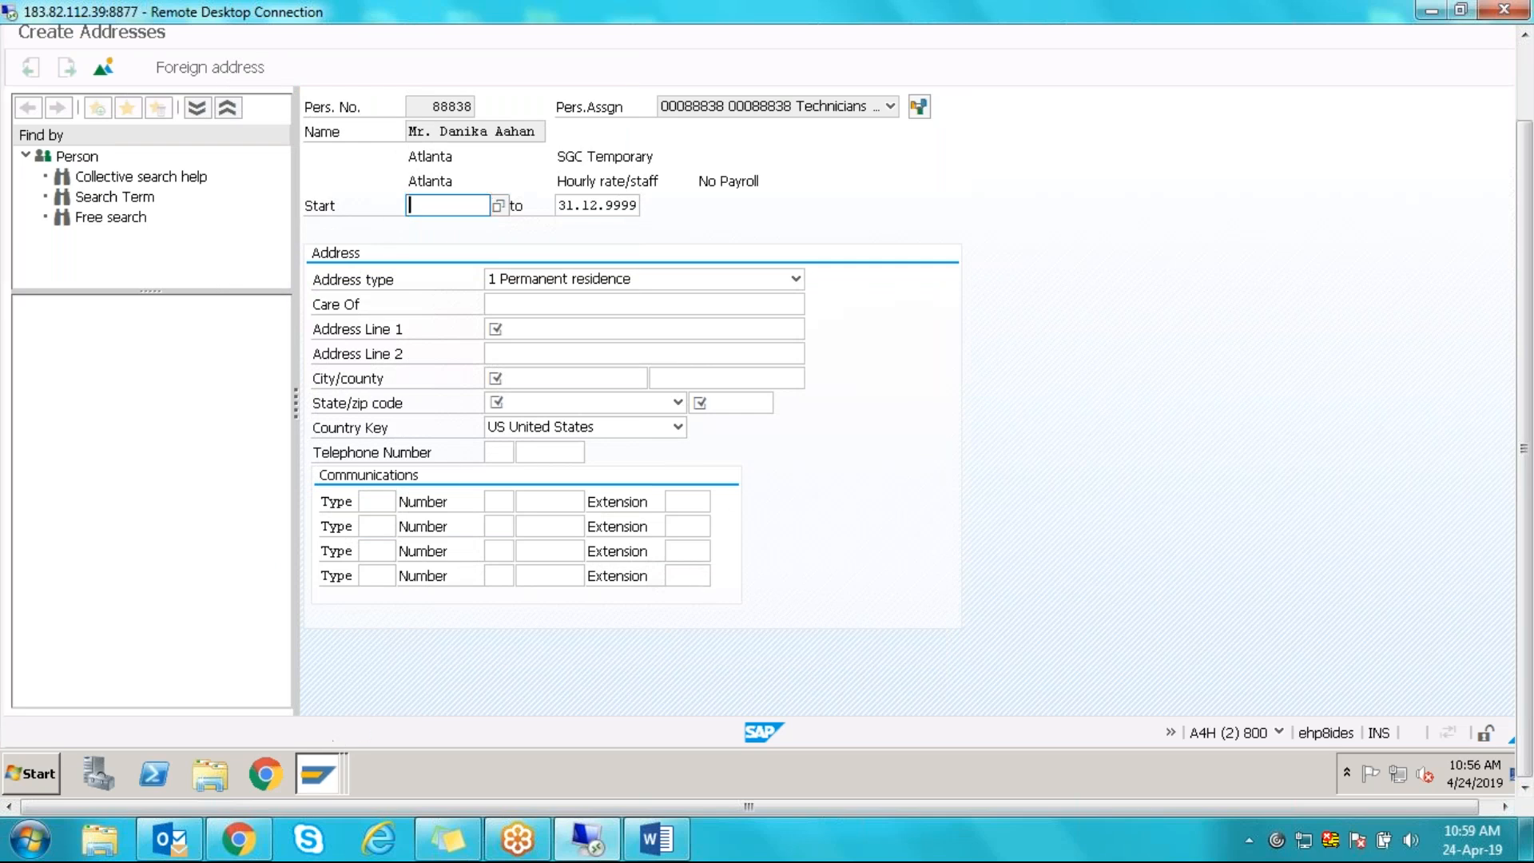
{"action": "left_click", "coordinate": [324, 768]}
{"action": "left_click", "coordinate": [334, 692]}
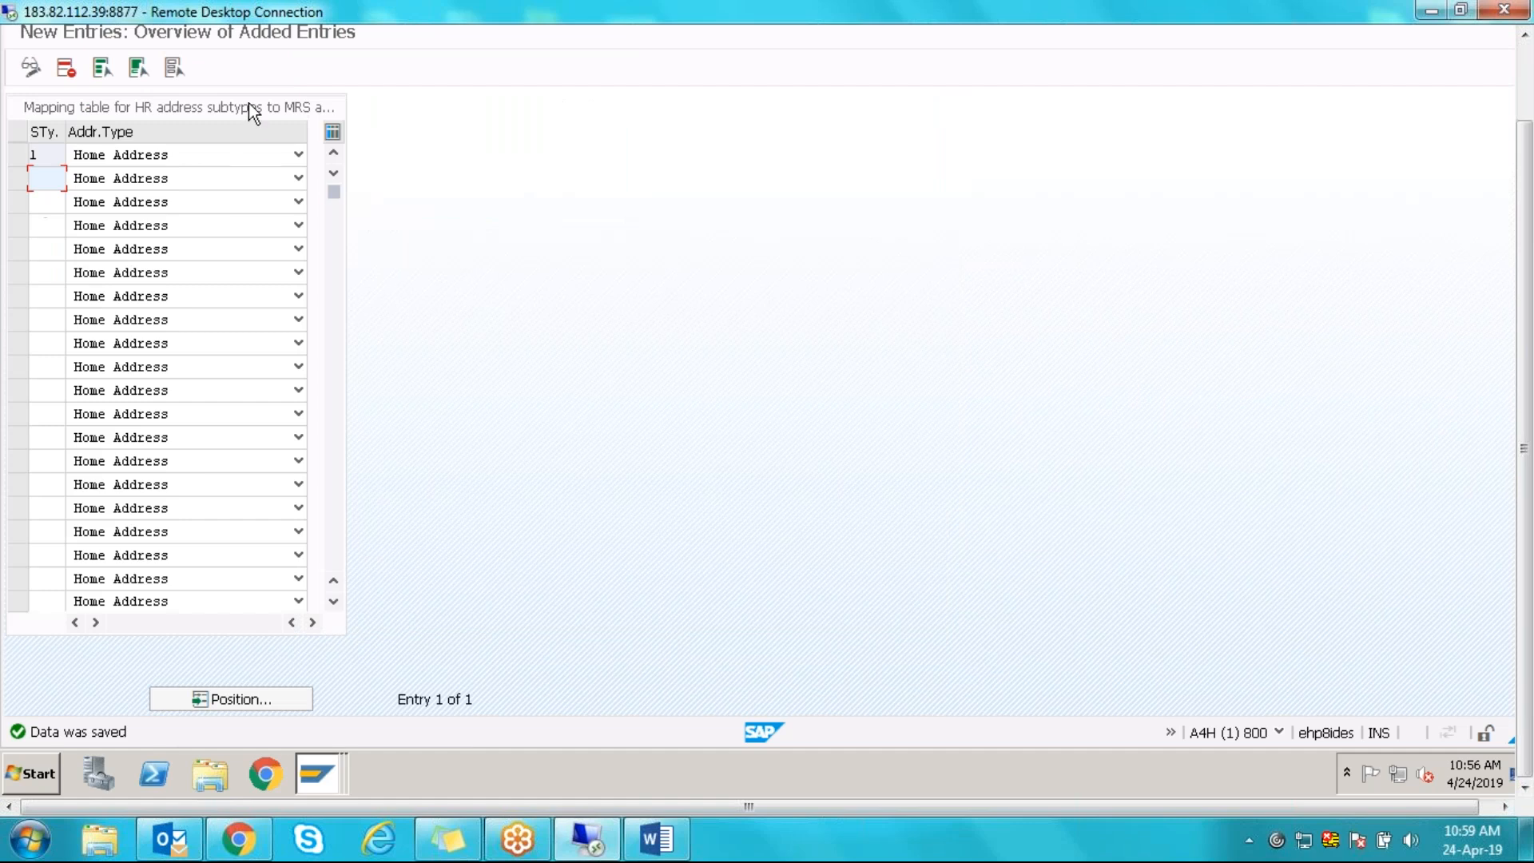
- Return to the HR Integration tree and run Define HR Subtype for Hiring and Termination
{"action": "left_click_drag", "start_coordinate": [1528, 181], "coordinate": [1525, 97]}
{"action": "left_click", "coordinate": [304, 85]}
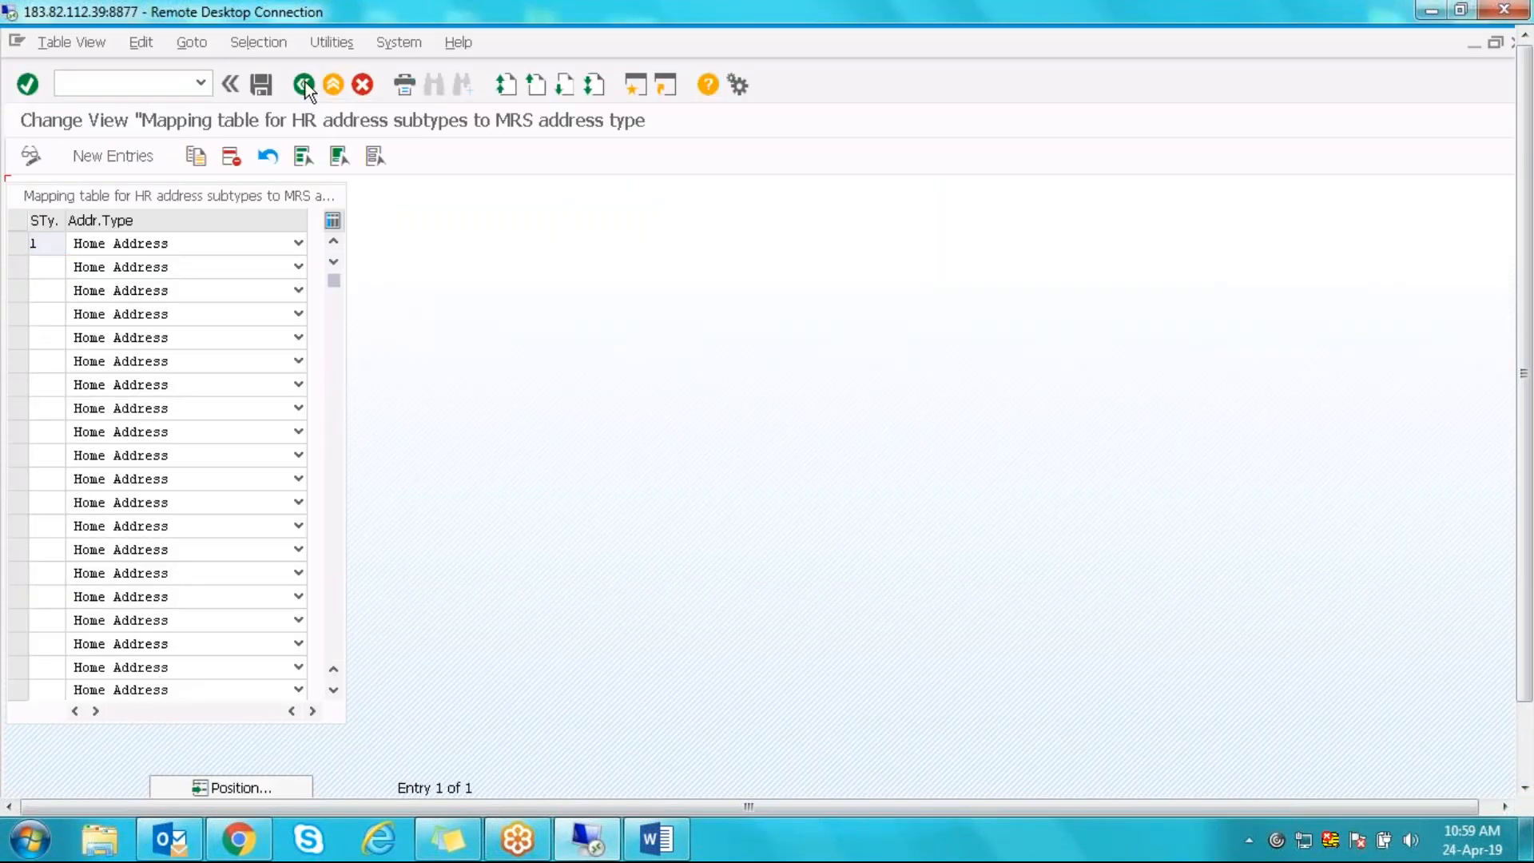
{"action": "left_click", "coordinate": [303, 85]}
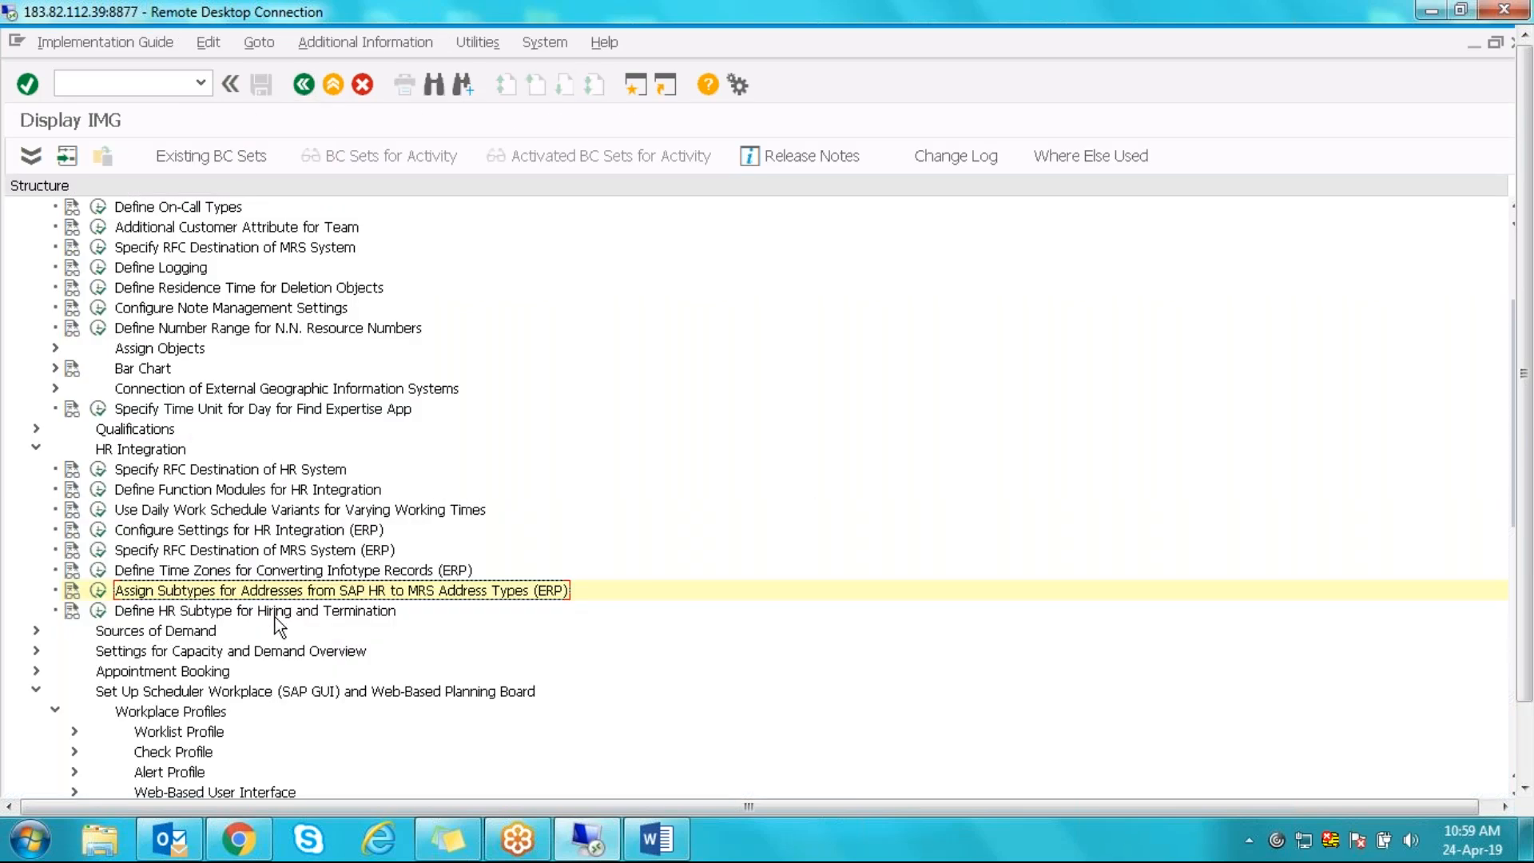
{"action": "left_click", "coordinate": [99, 611]}
- Create a New Entries row pairing Hiring STy 01 with Leave Sty 10
{"action": "left_click", "coordinate": [117, 155]}
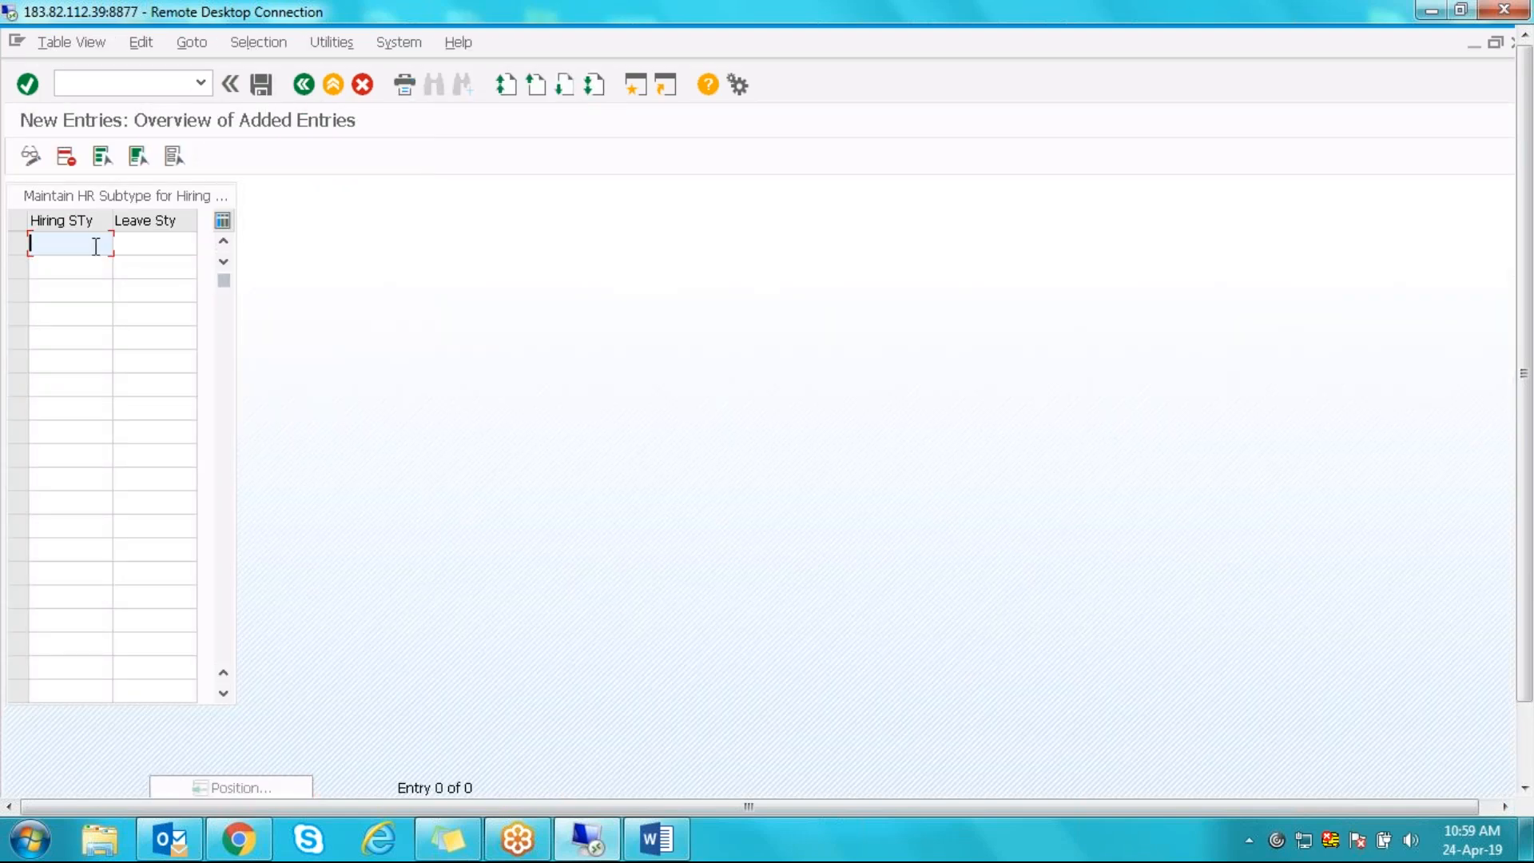
{"action": "type", "text": "01"}
{"action": "left_click", "coordinate": [179, 252]}
{"action": "type", "text": "10"}
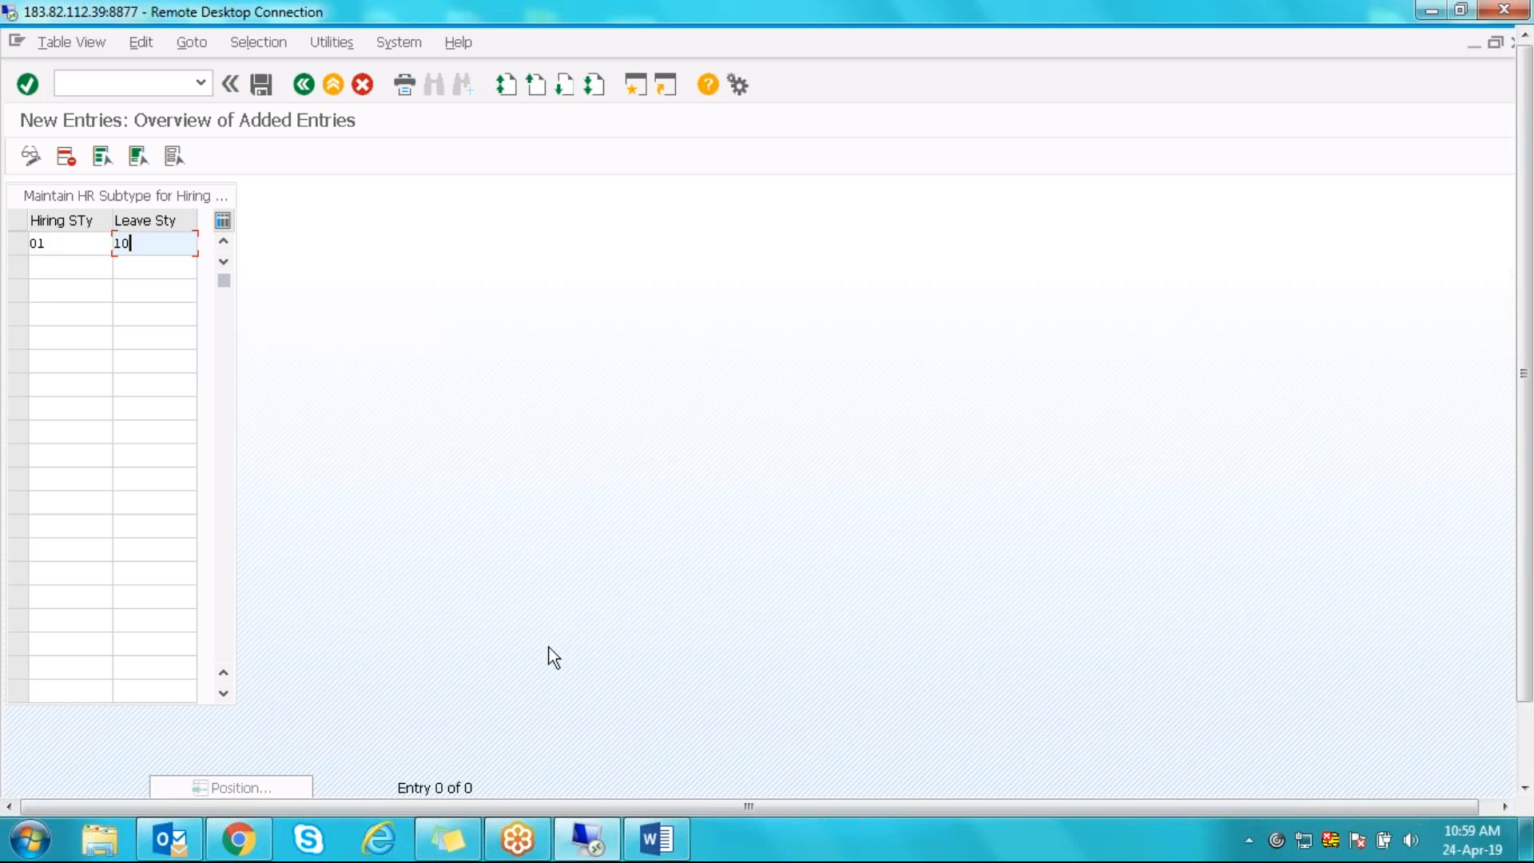
{"action": "scroll", "coordinate": [1528, 356], "scroll_direction": "down", "scroll_amount": 3}
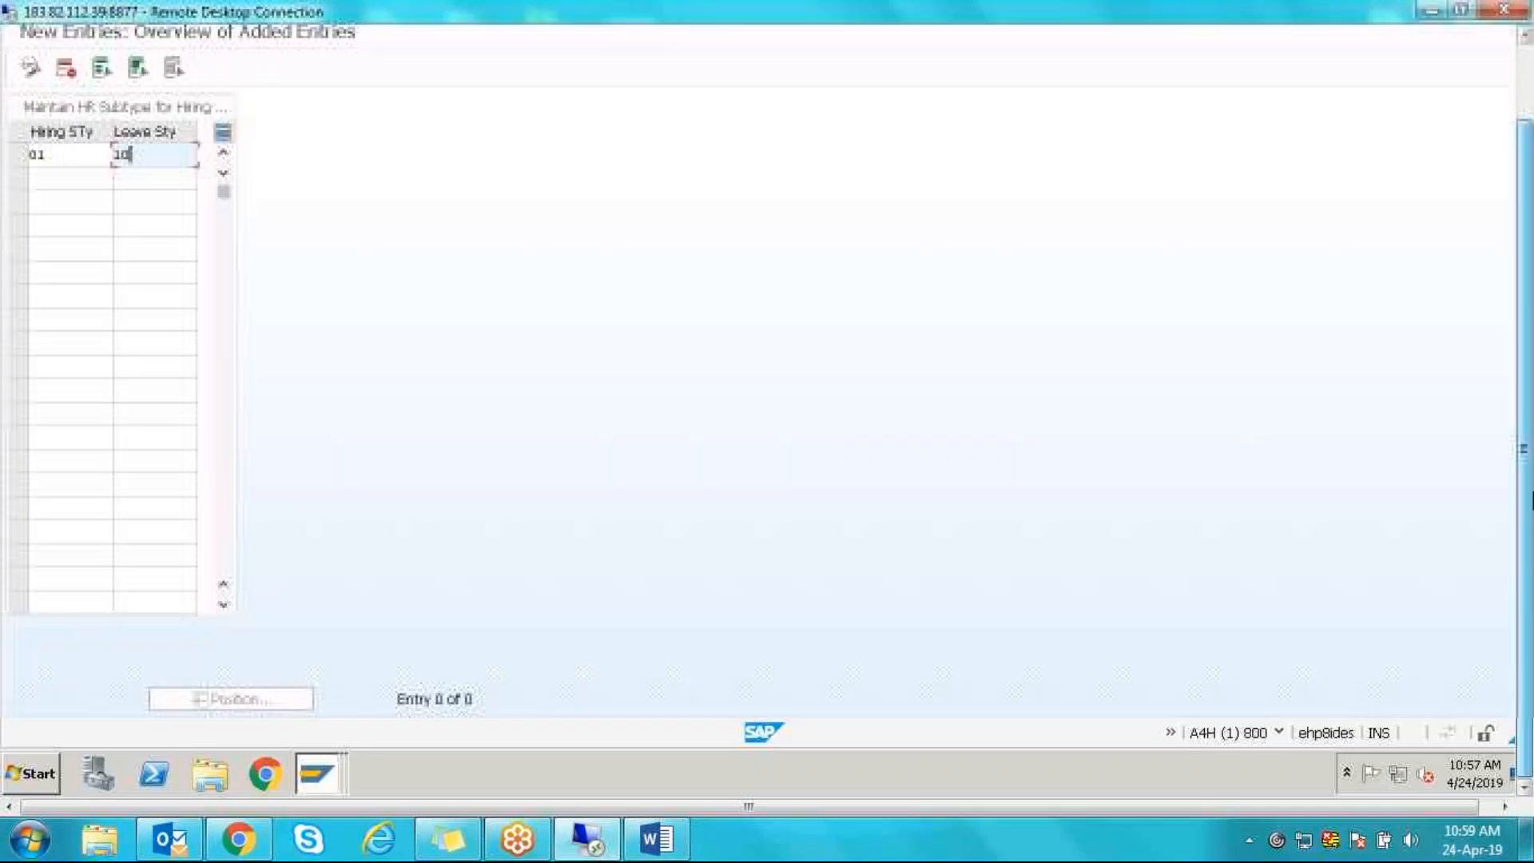
- Bring up Create Addresses and back out of the address creation screen
{"action": "mouse_move", "coordinate": [309, 769]}
{"action": "left_click", "coordinate": [278, 726]}
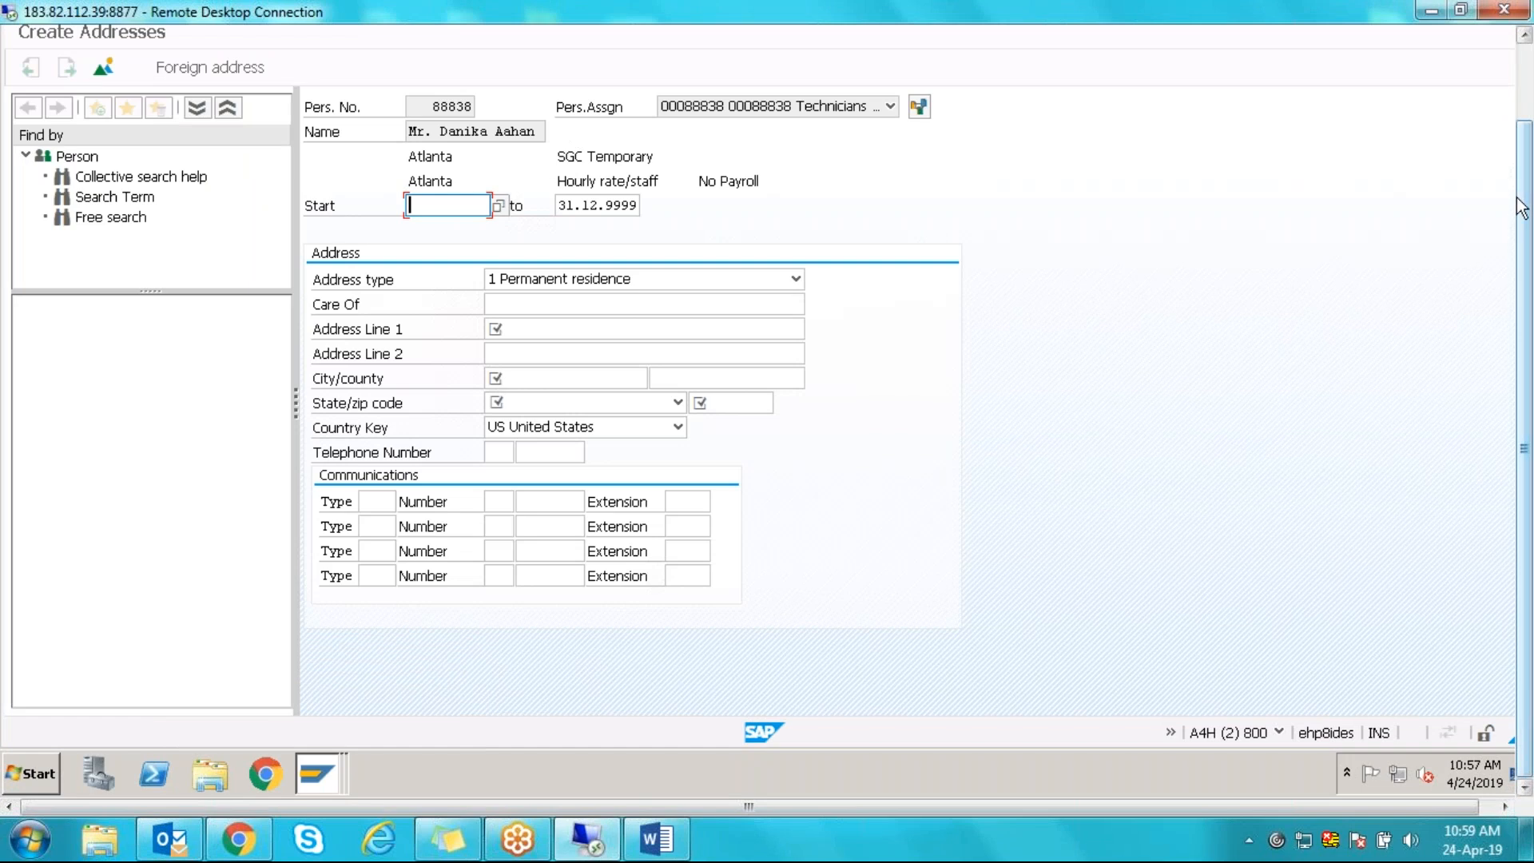
{"action": "scroll", "coordinate": [1526, 80], "scroll_direction": "up", "scroll_amount": 3}
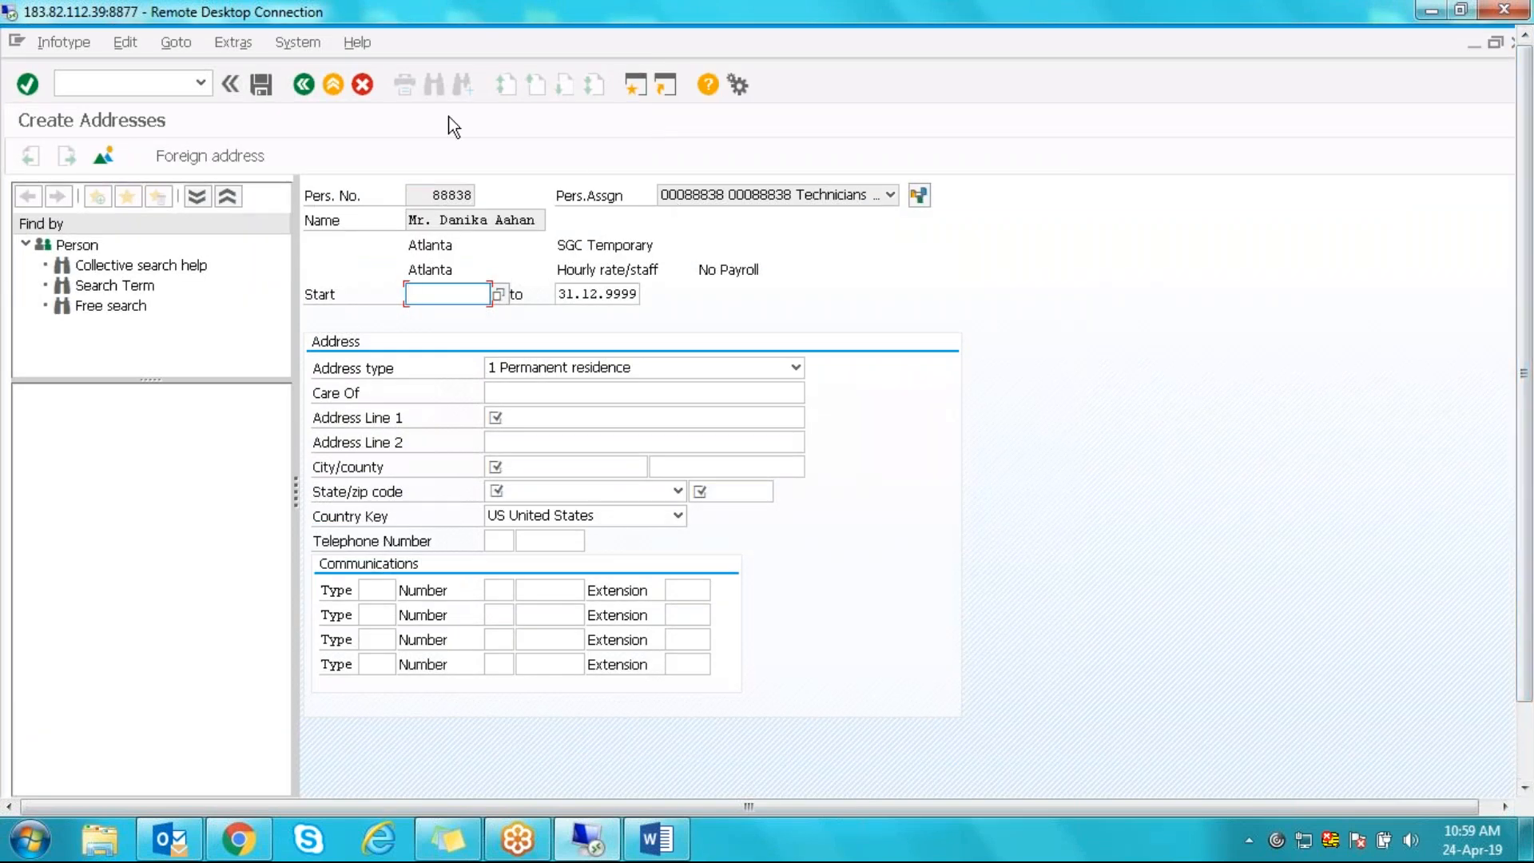
{"action": "left_click", "coordinate": [302, 84]}
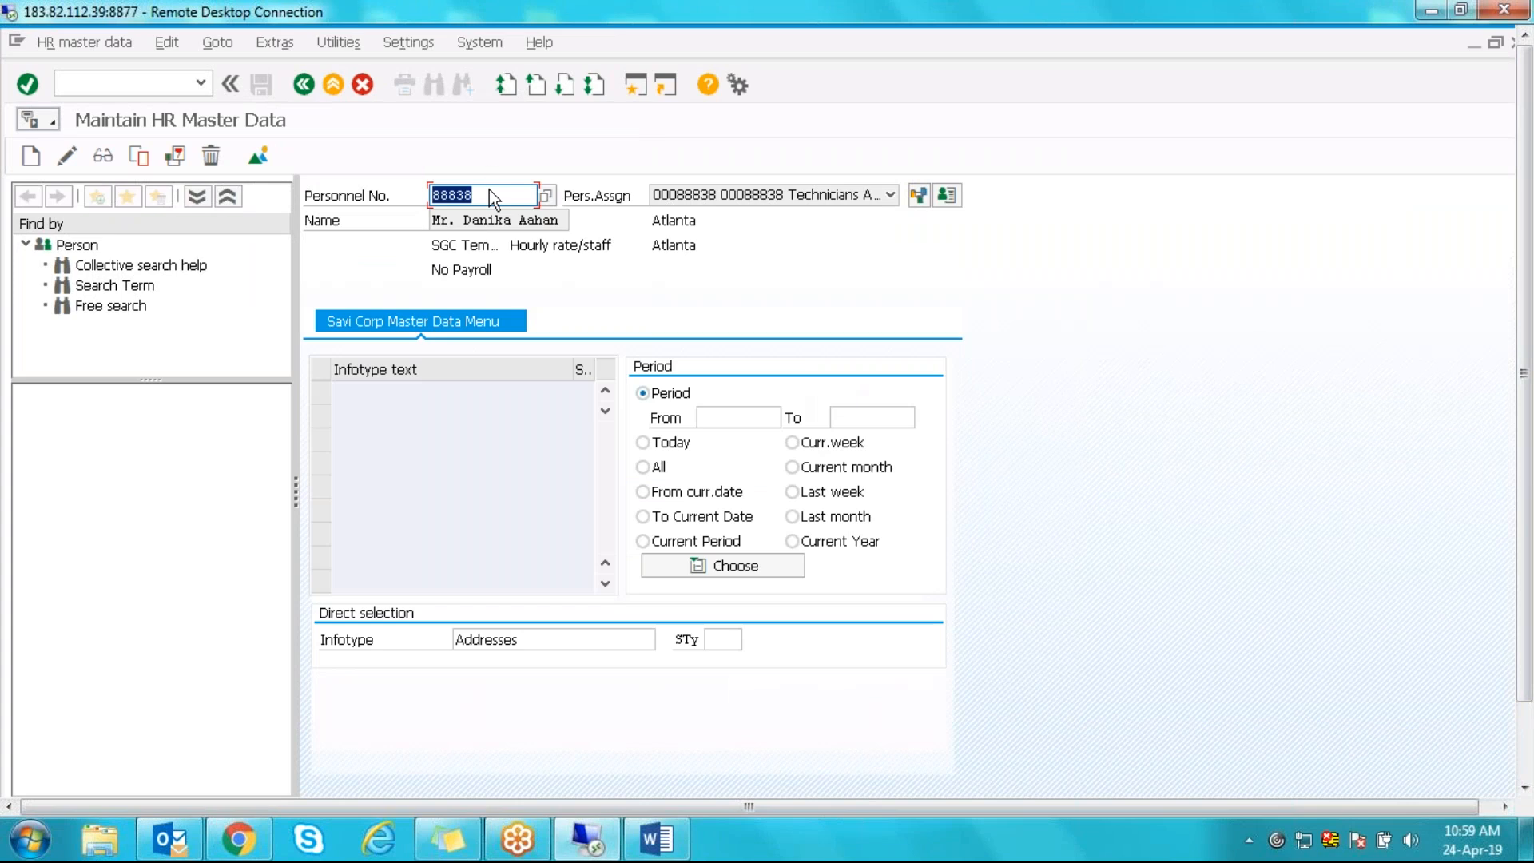
- Clear the personnel number, try infotypes 0006 and 0001, then return to SAP Easy Access
{"action": "key", "text": "BackSpace"}
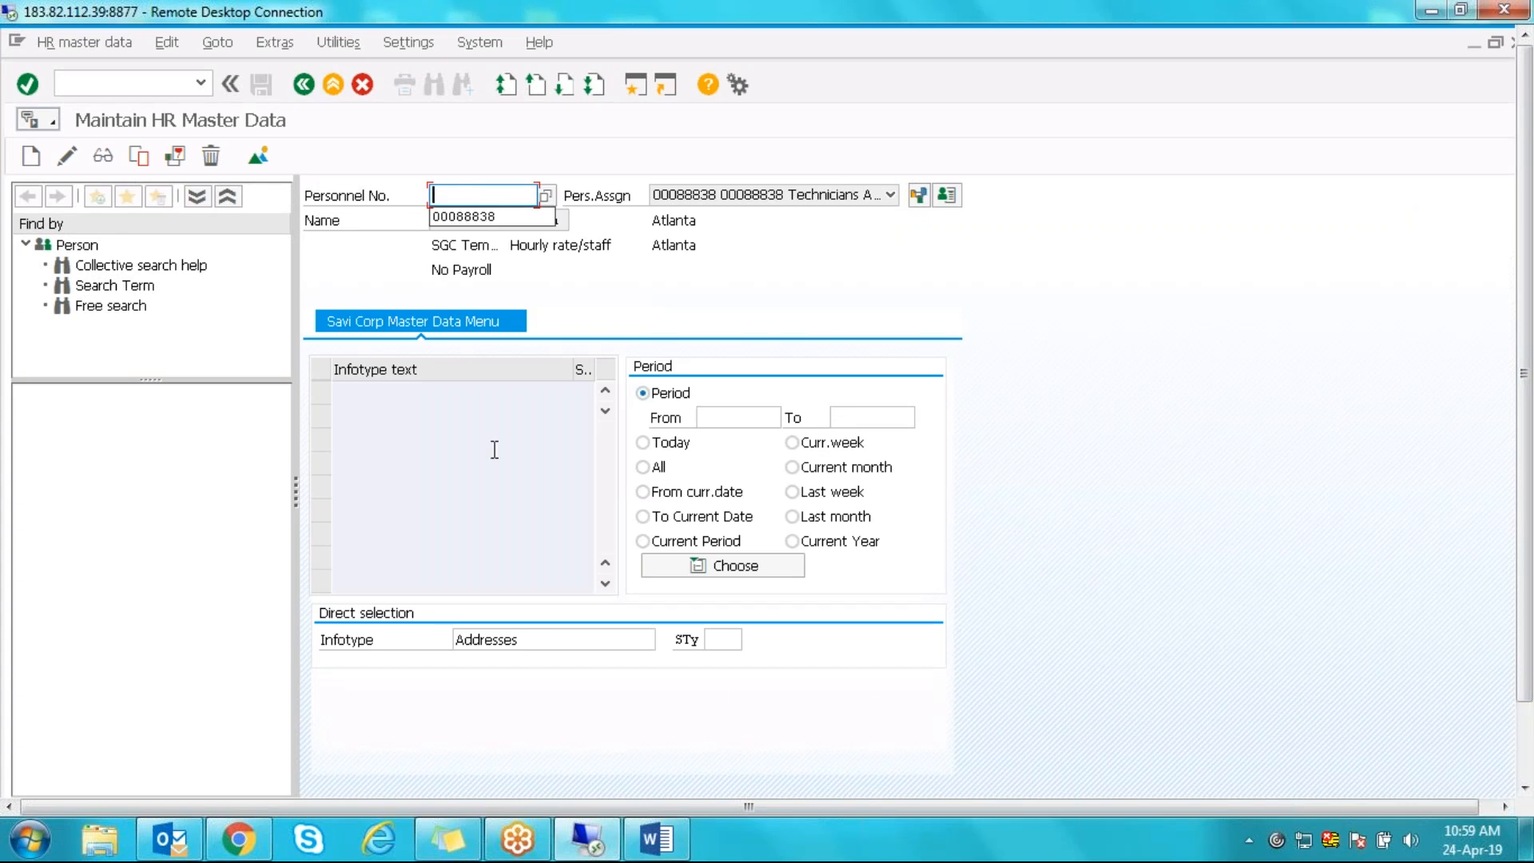
{"action": "left_click", "coordinate": [535, 645]}
{"action": "key", "text": "BackSpace"}
{"action": "key", "text": "BackSpace"}
{"action": "key", "text": "BackSpace"}
{"action": "key", "text": "BackSpace"}
{"action": "key", "text": "BackSpace"}
{"action": "key", "text": "BackSpace"}
{"action": "key", "text": "BackSpace"}
{"action": "key", "text": "BackSpace"}
{"action": "key", "text": "BackSpace"}
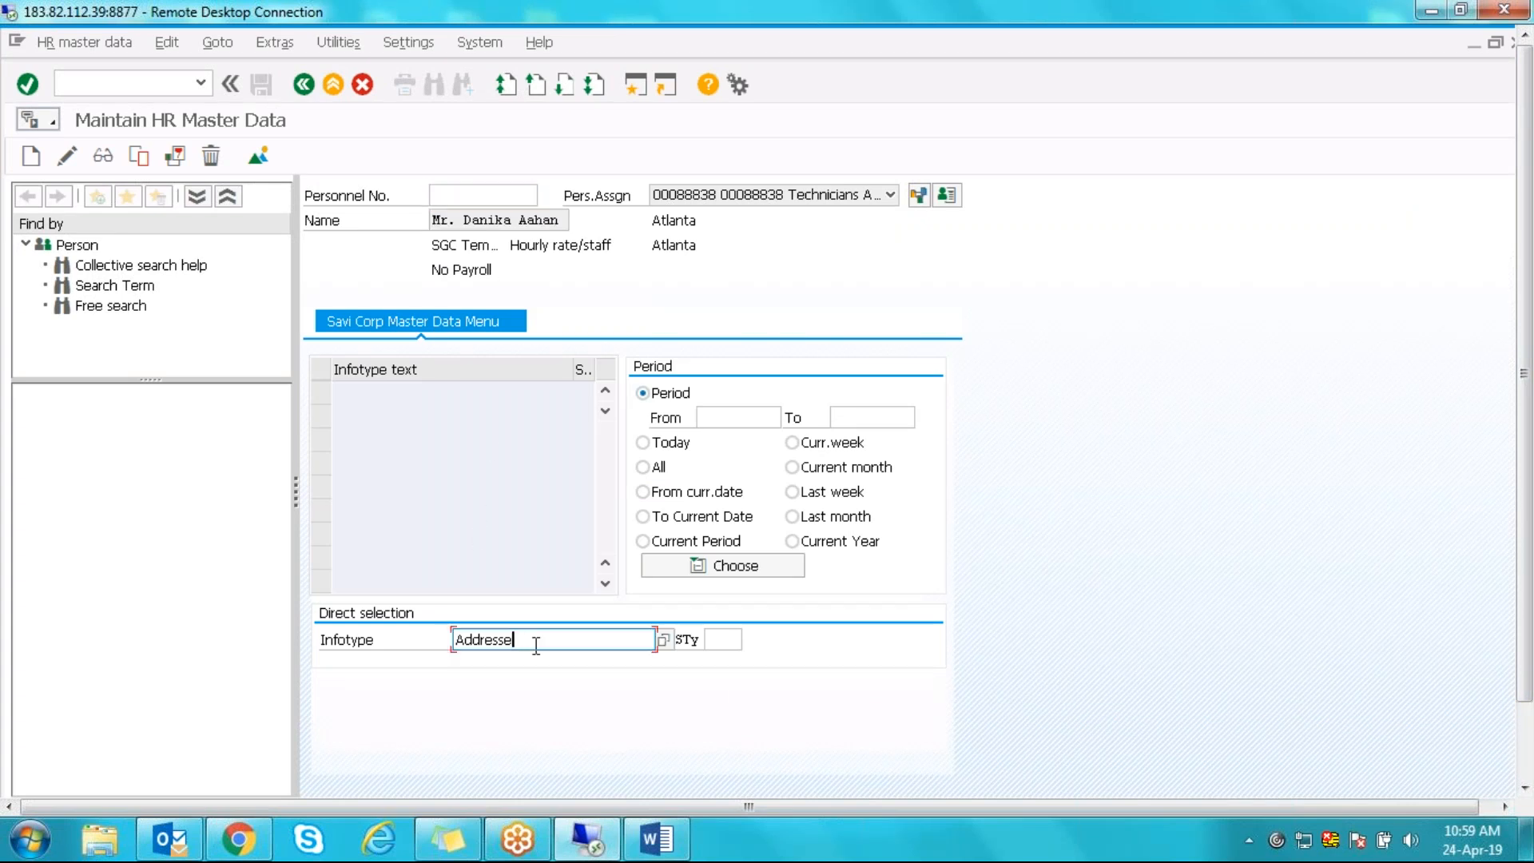
{"action": "type", "text": "00"}
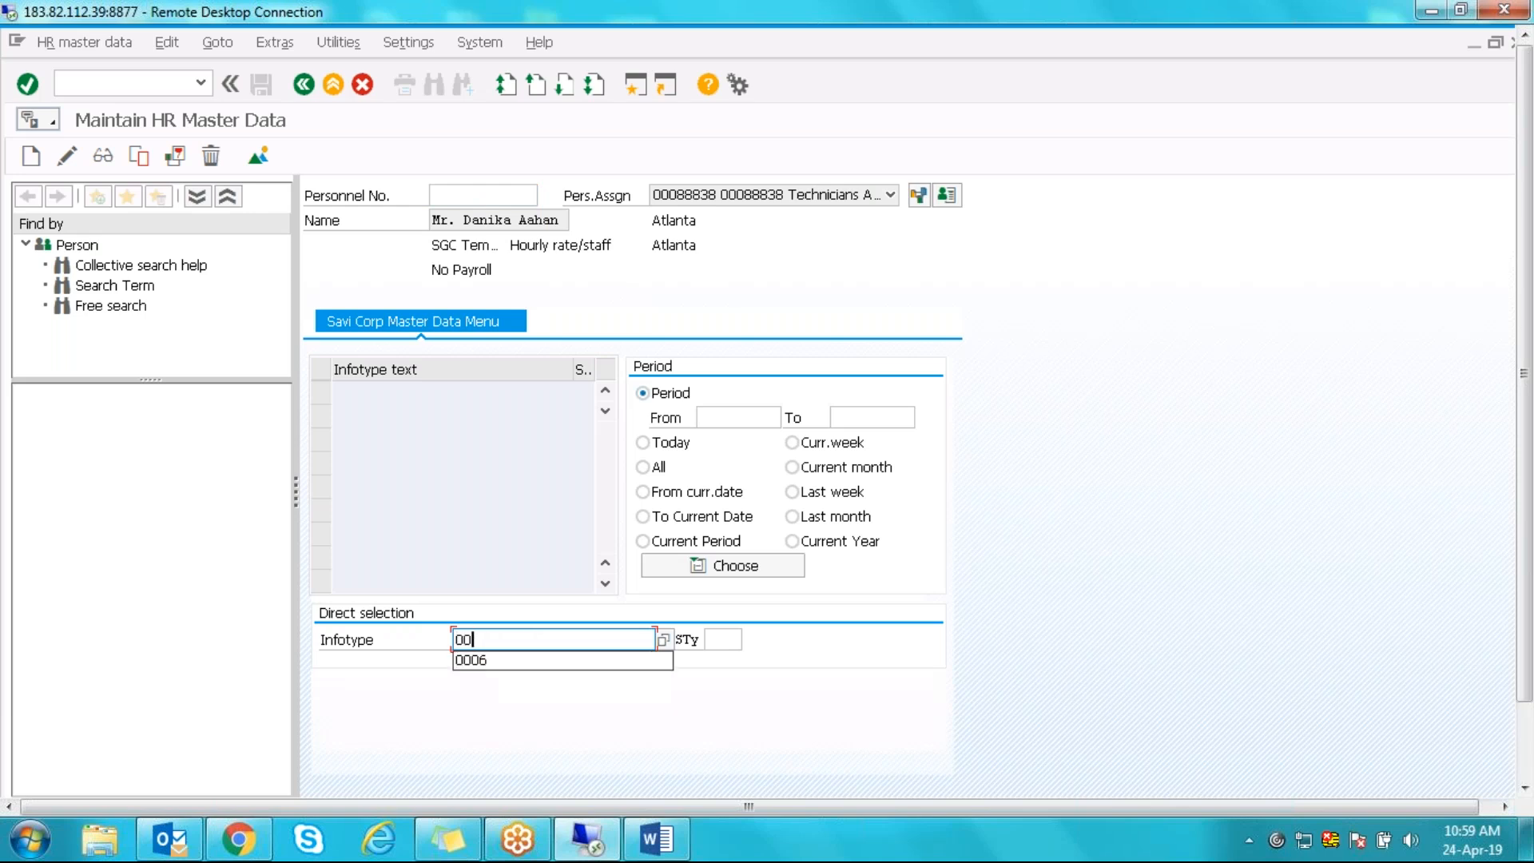
{"action": "type", "text": "06"}
{"action": "key", "text": "Return"}
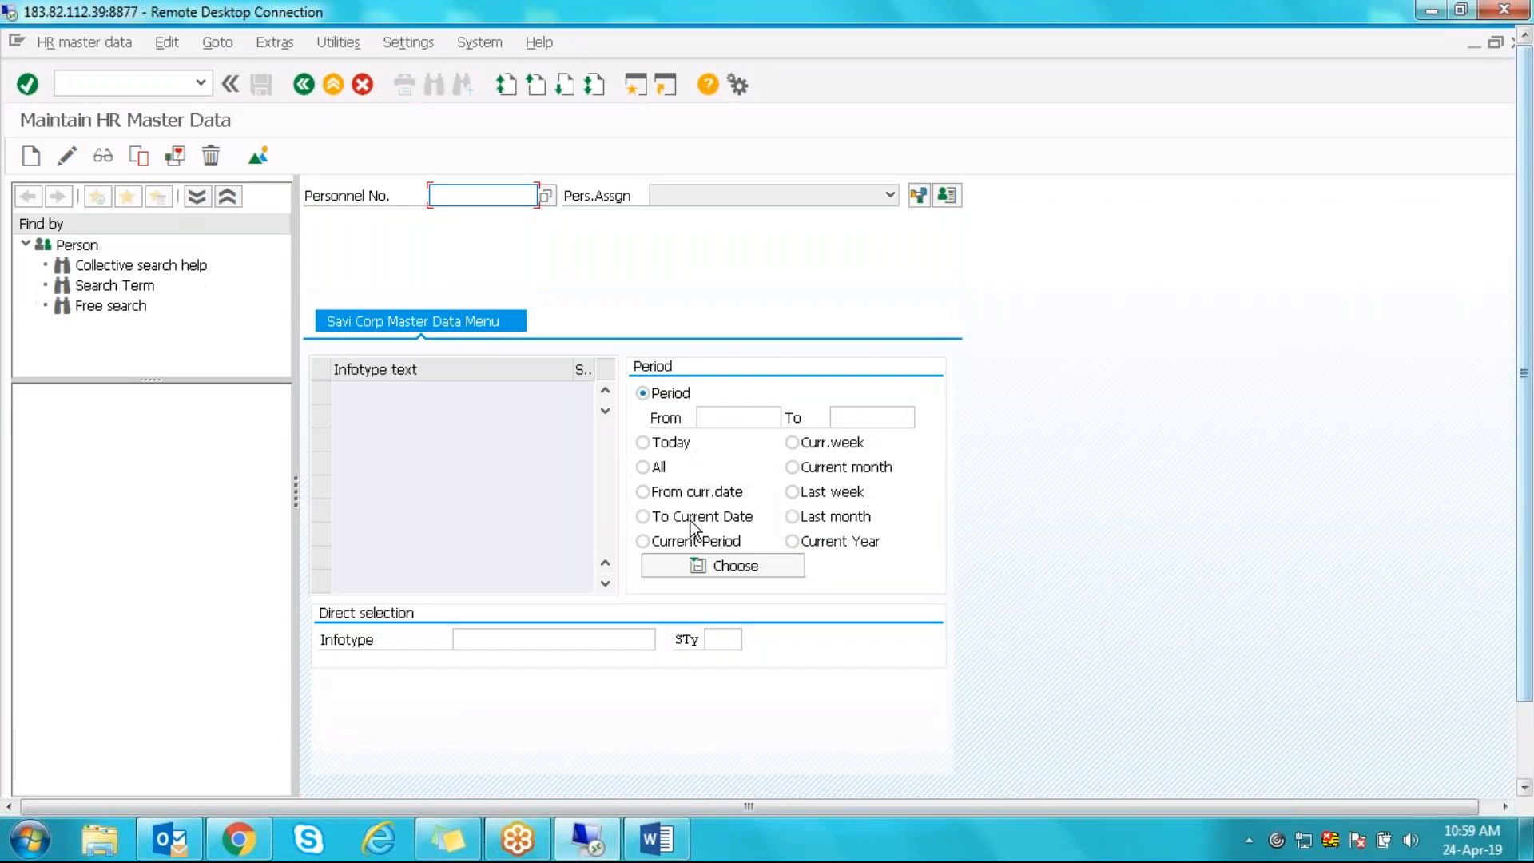
{"action": "left_click", "coordinate": [604, 641]}
{"action": "type", "text": "0"}
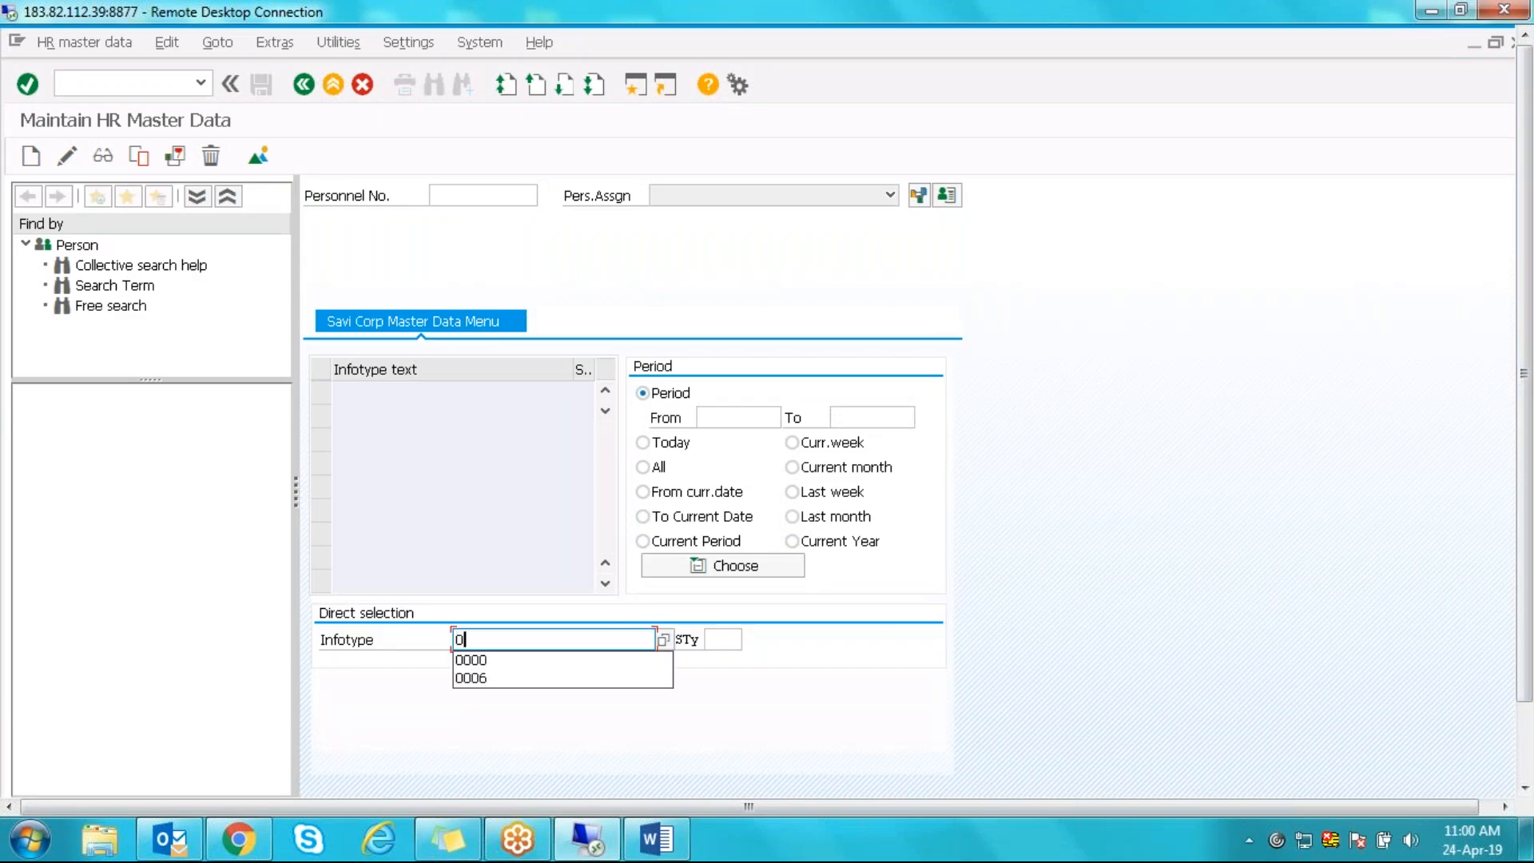
{"action": "type", "text": "001"}
{"action": "key", "text": "Return"}
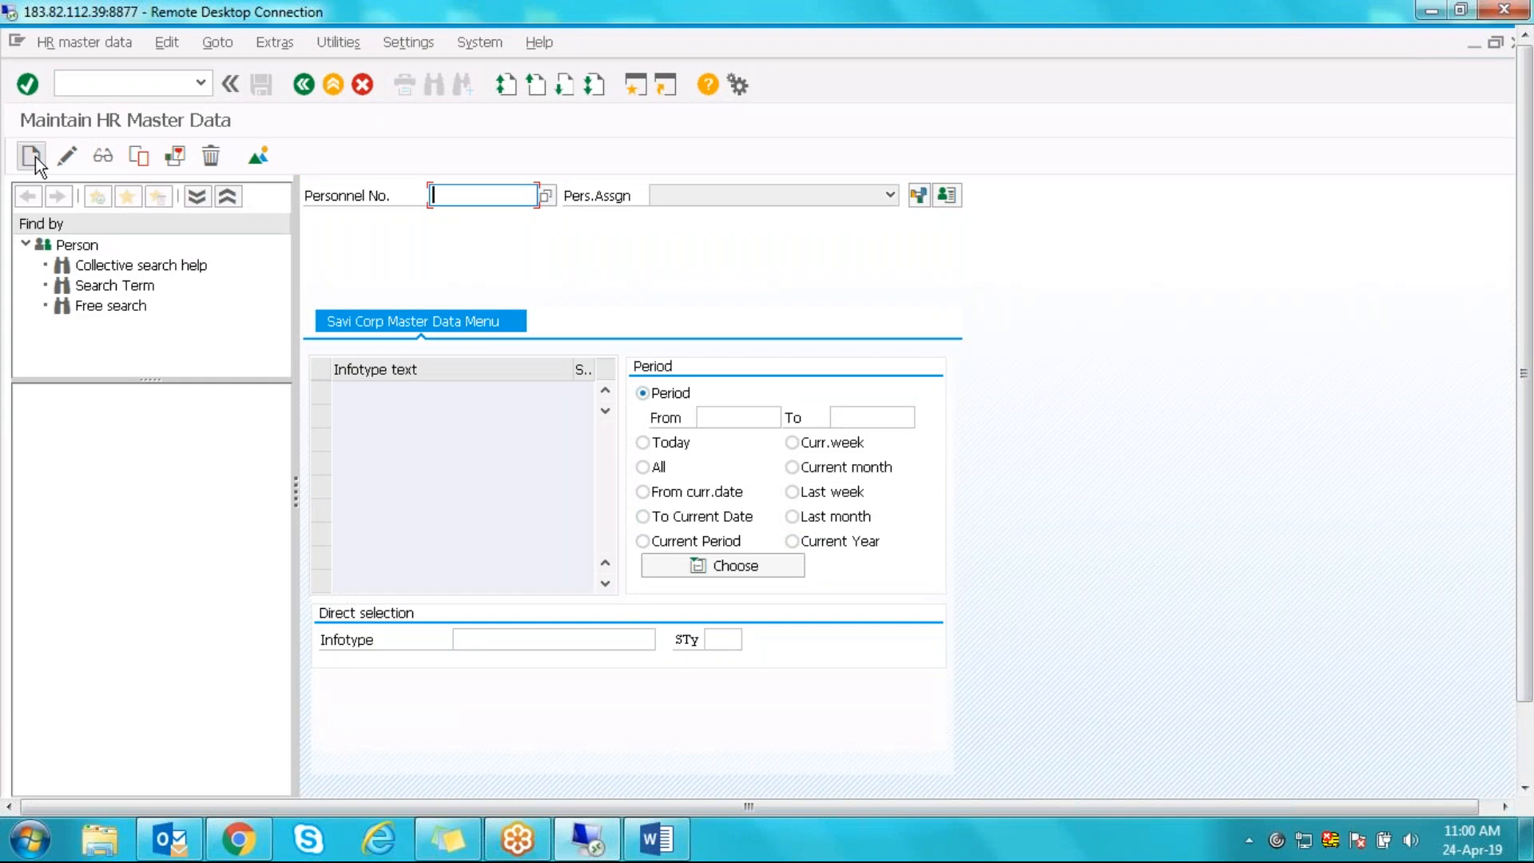
{"action": "left_click", "coordinate": [306, 86]}
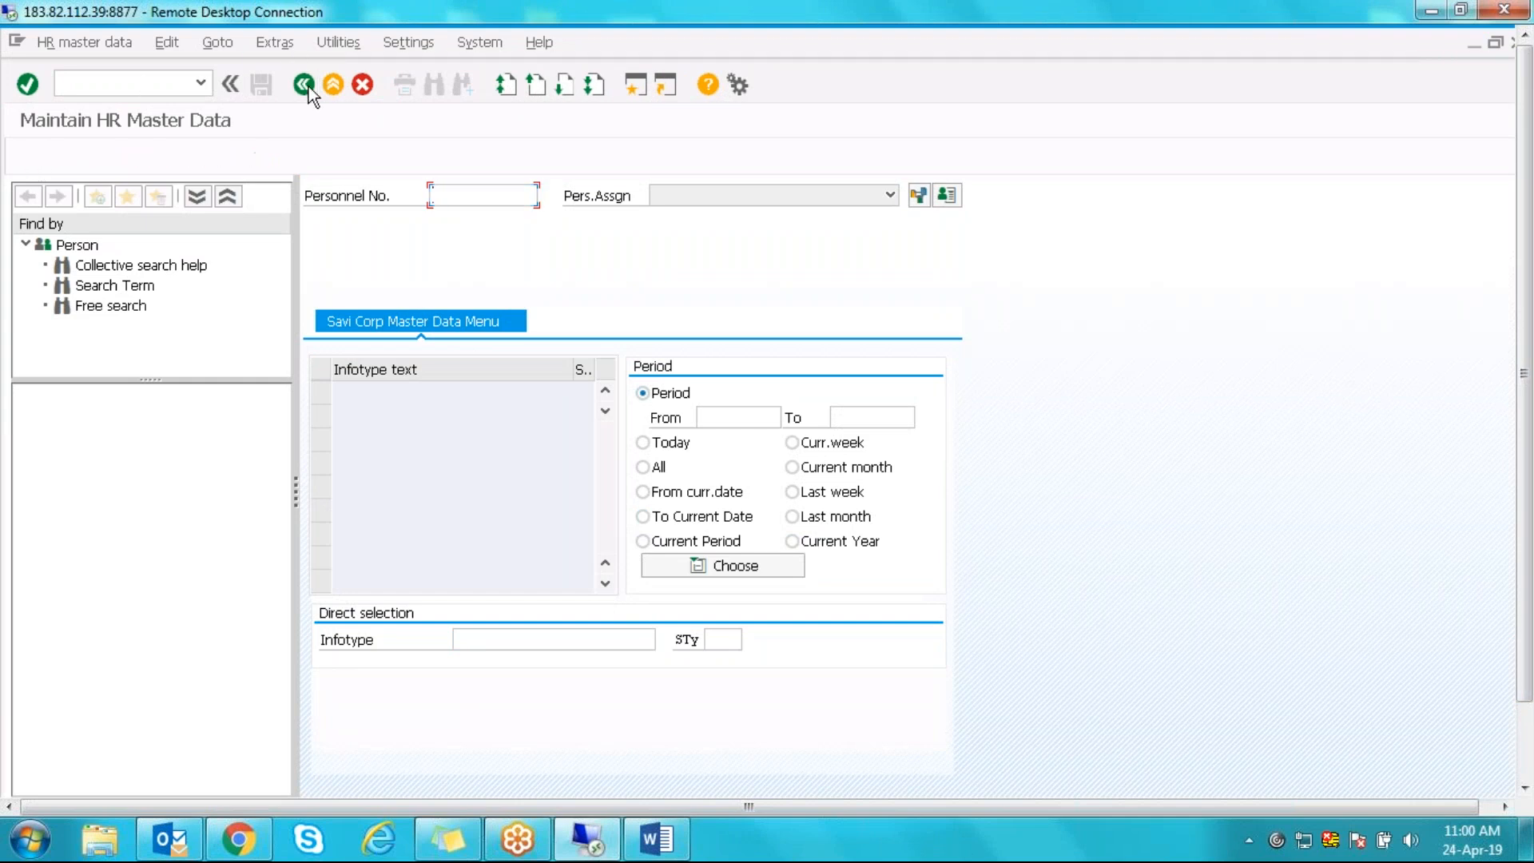
{"action": "left_click", "coordinate": [143, 83]}
- Run PA40, choose the Hire action, and enter start date 01.04.2019
{"action": "type", "text": "PA"}
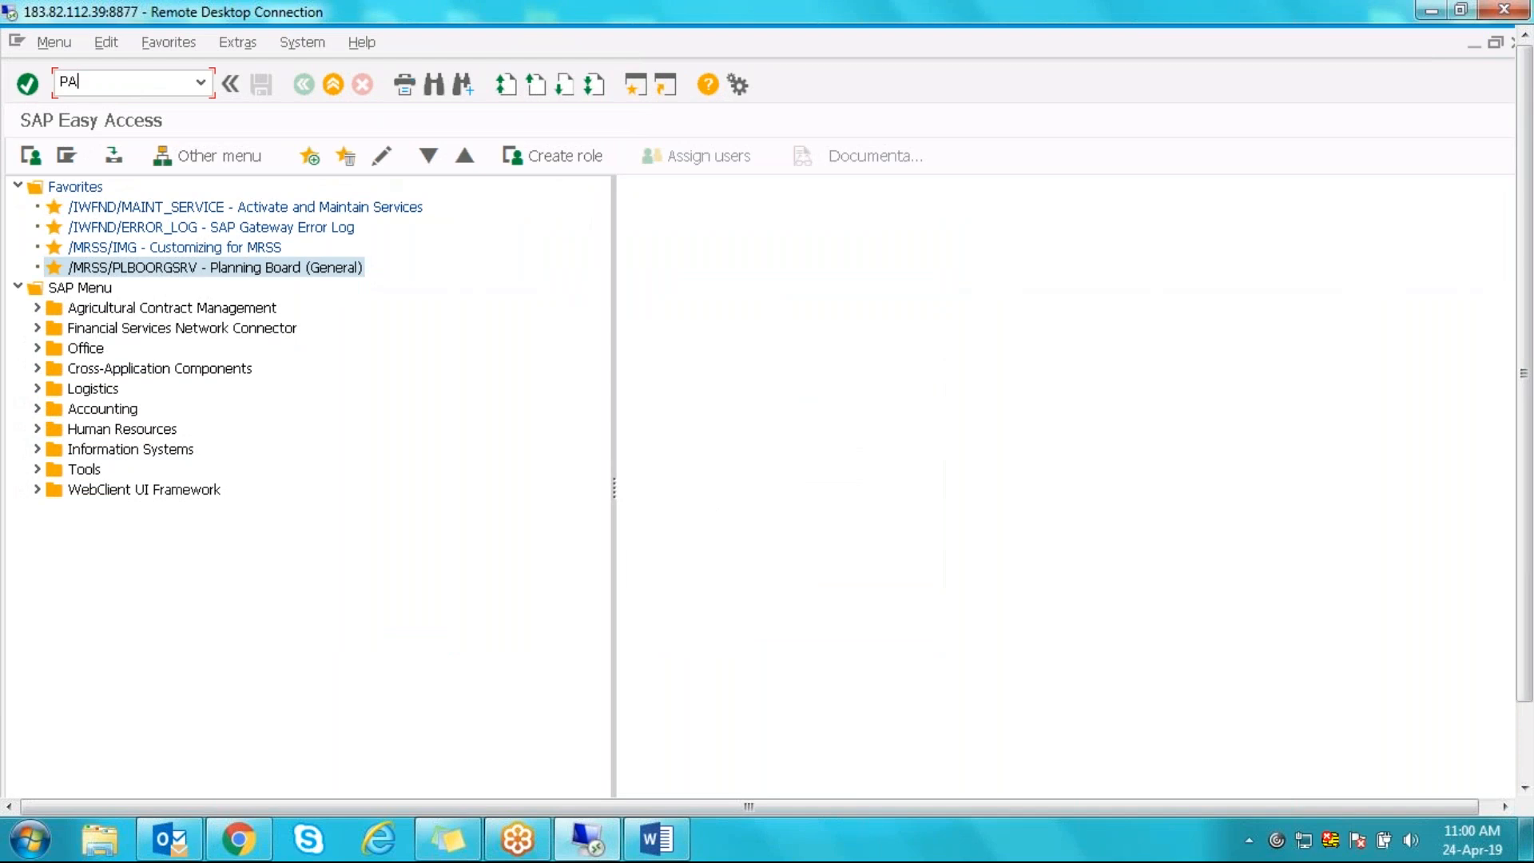
{"action": "type", "text": "40"}
{"action": "key", "text": "Return"}
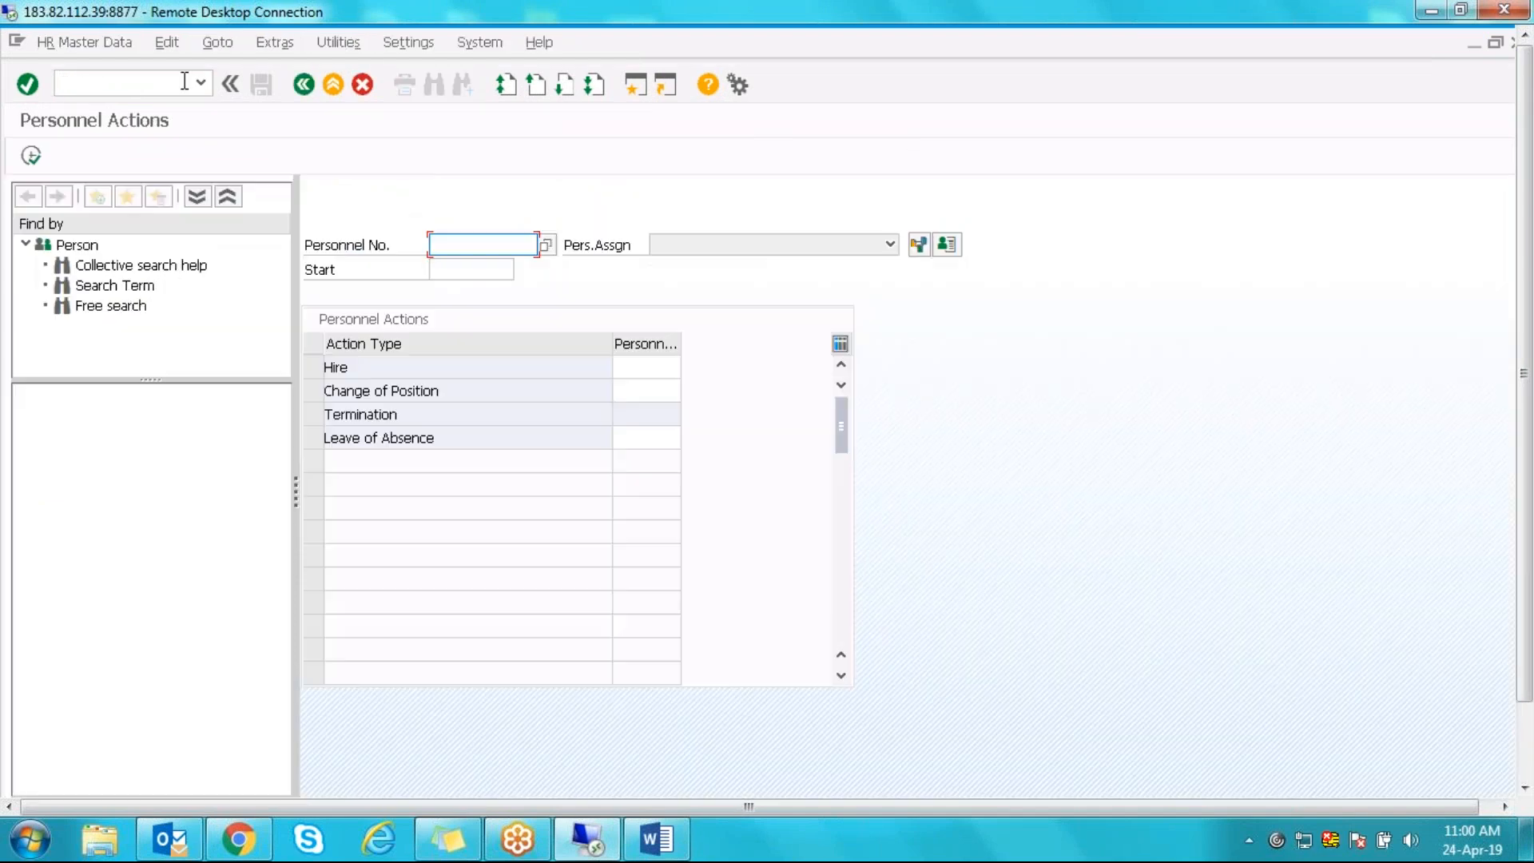
{"action": "left_click", "coordinate": [318, 372]}
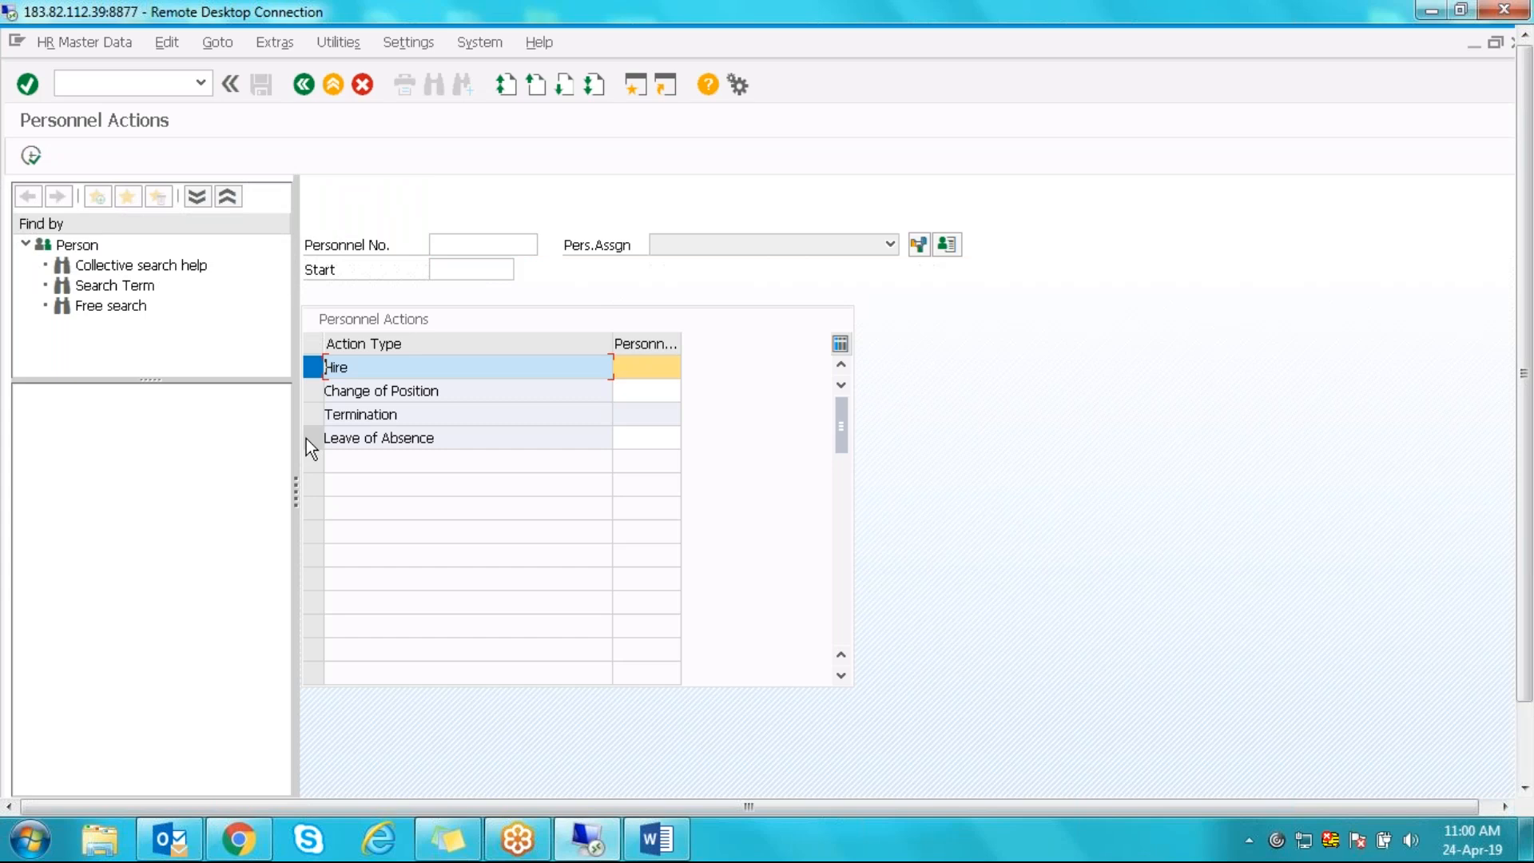
{"action": "left_click", "coordinate": [32, 155]}
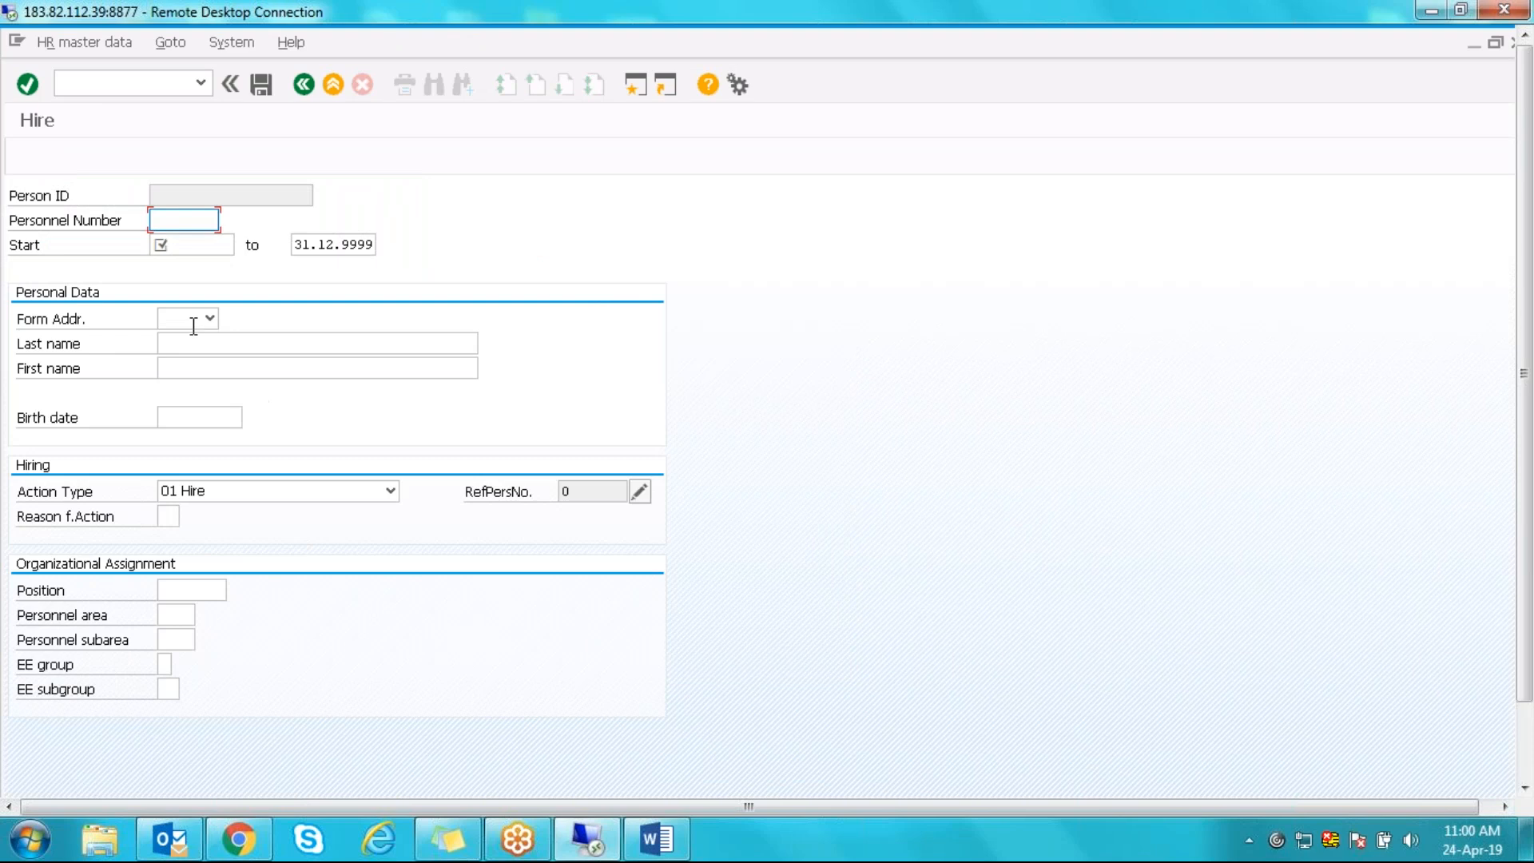
{"action": "left_click", "coordinate": [159, 246]}
{"action": "type", "text": "01.04.2019"}
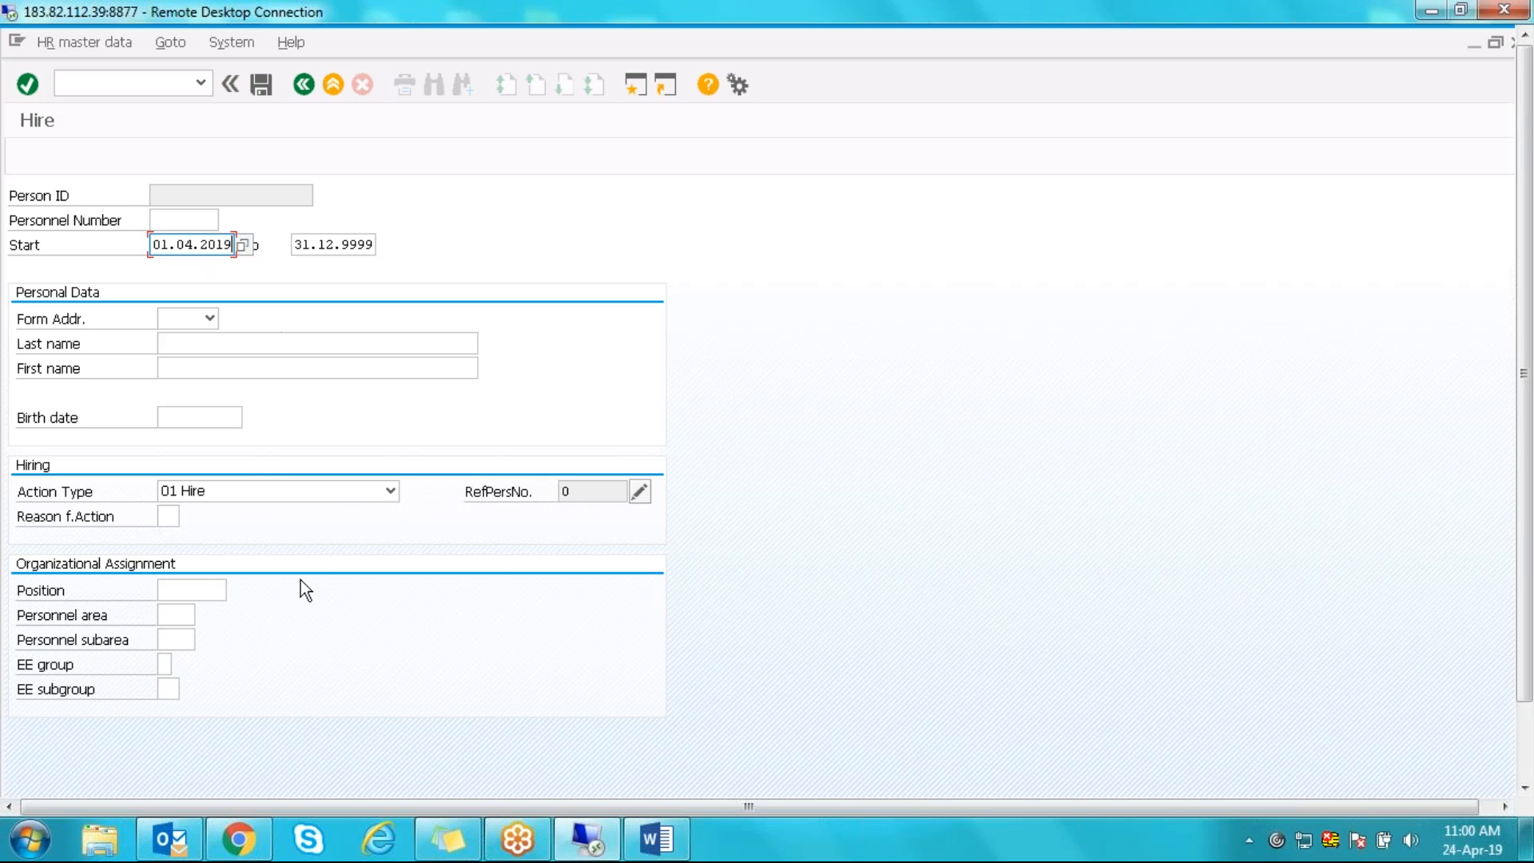
{"action": "left_click", "coordinate": [175, 492]}
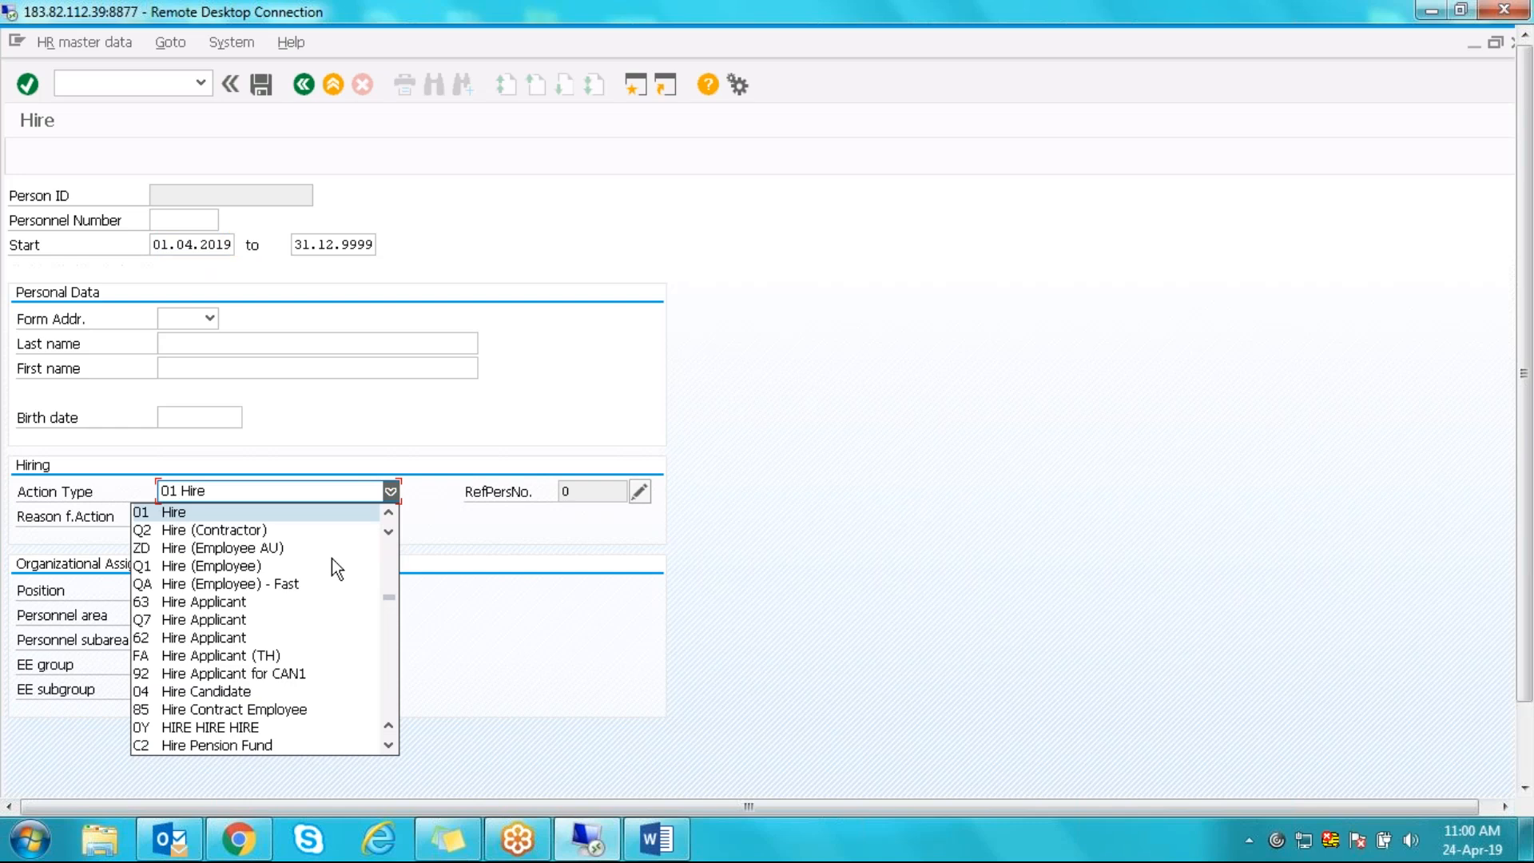
{"action": "left_click_drag", "start_coordinate": [386, 598], "coordinate": [395, 506]}
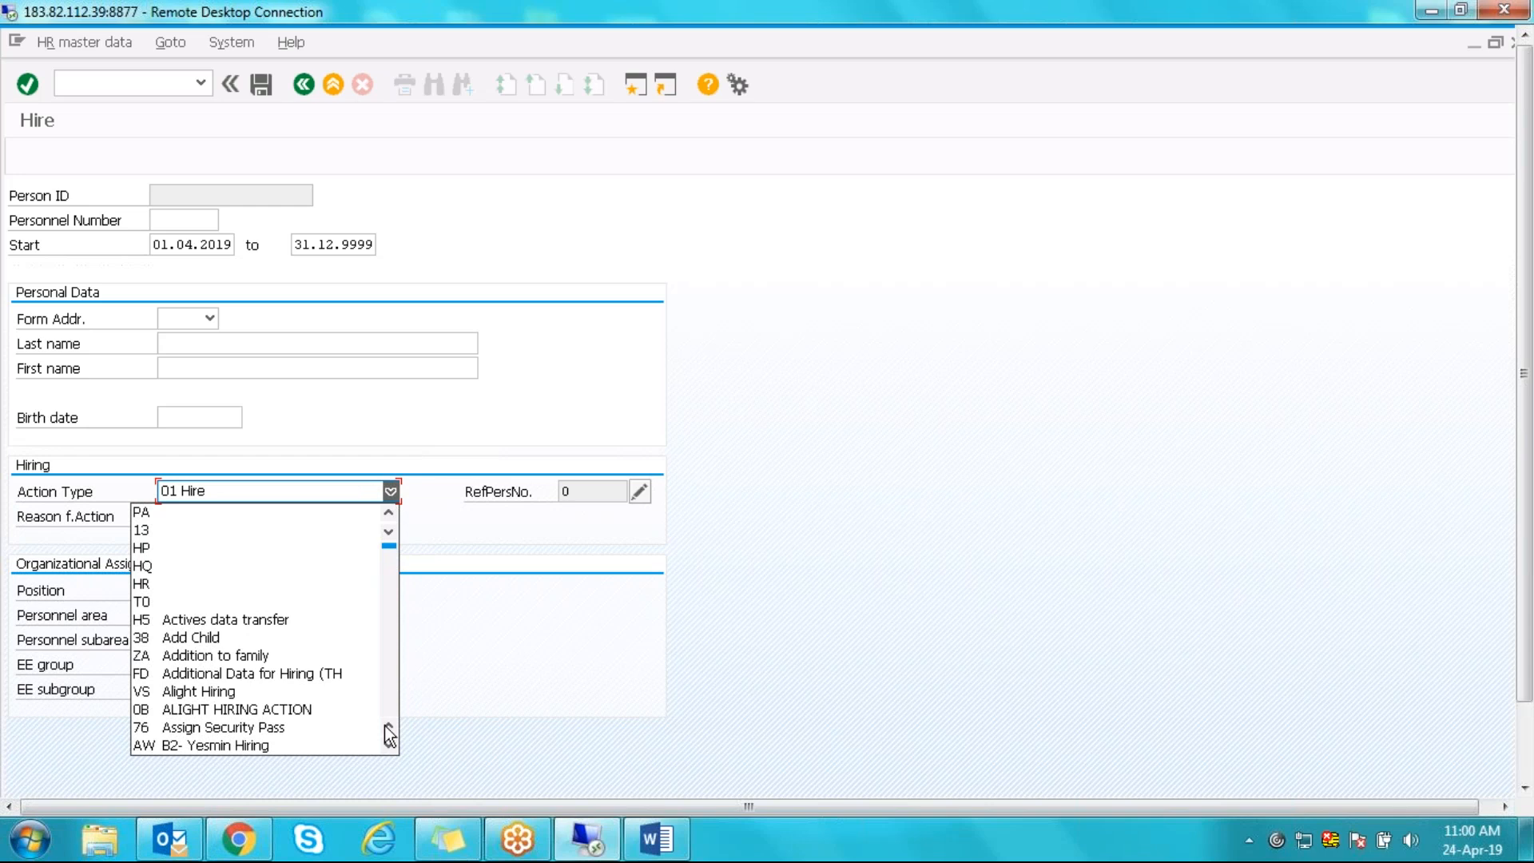
{"action": "left_click_drag", "start_coordinate": [388, 747], "coordinate": [390, 746]}
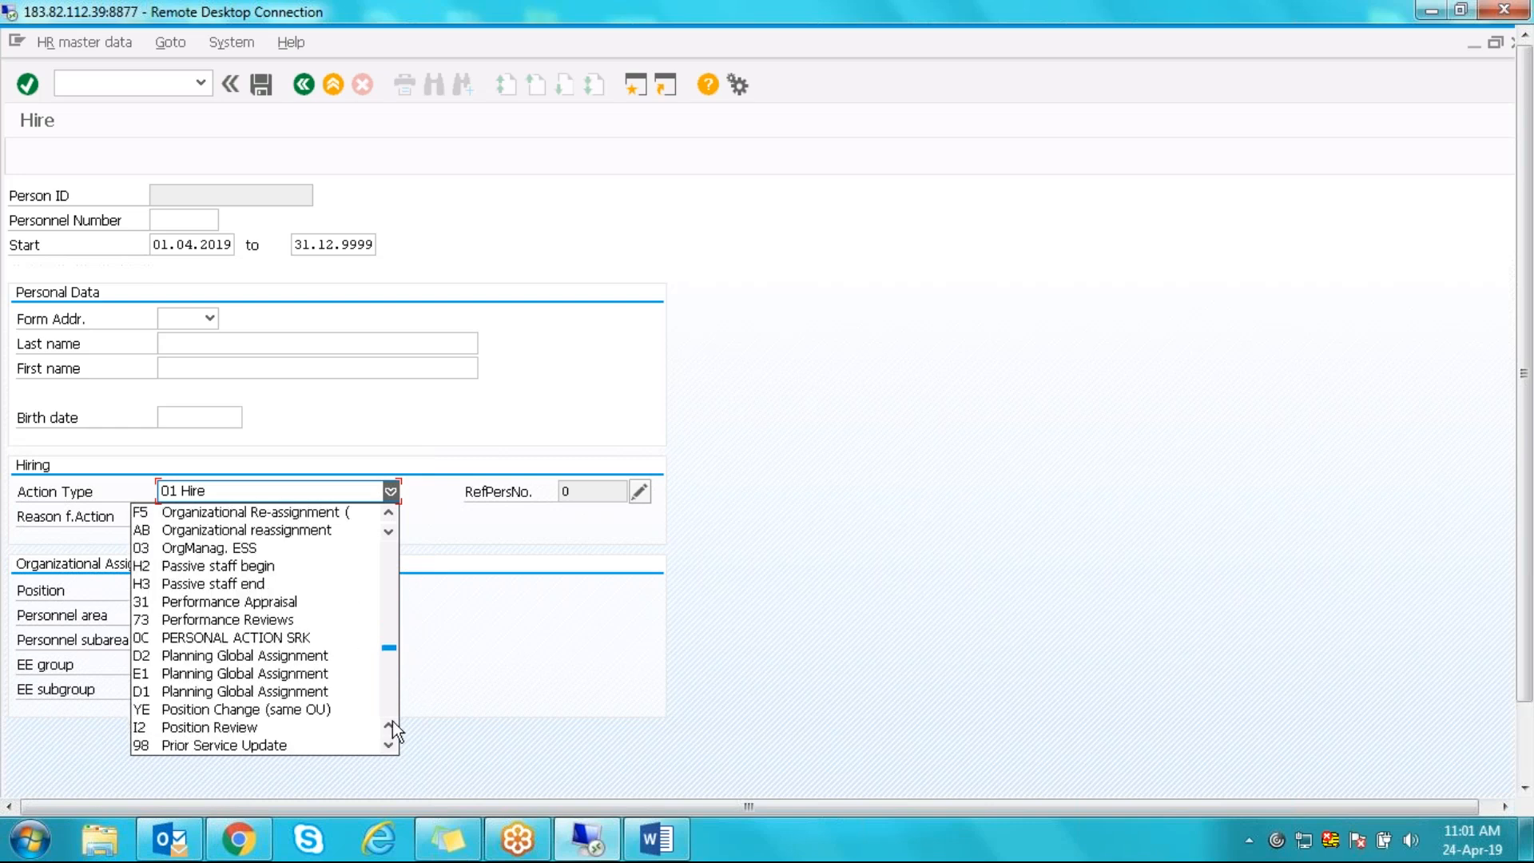
{"action": "left_click", "coordinate": [390, 723]}
{"action": "left_click", "coordinate": [390, 723]}
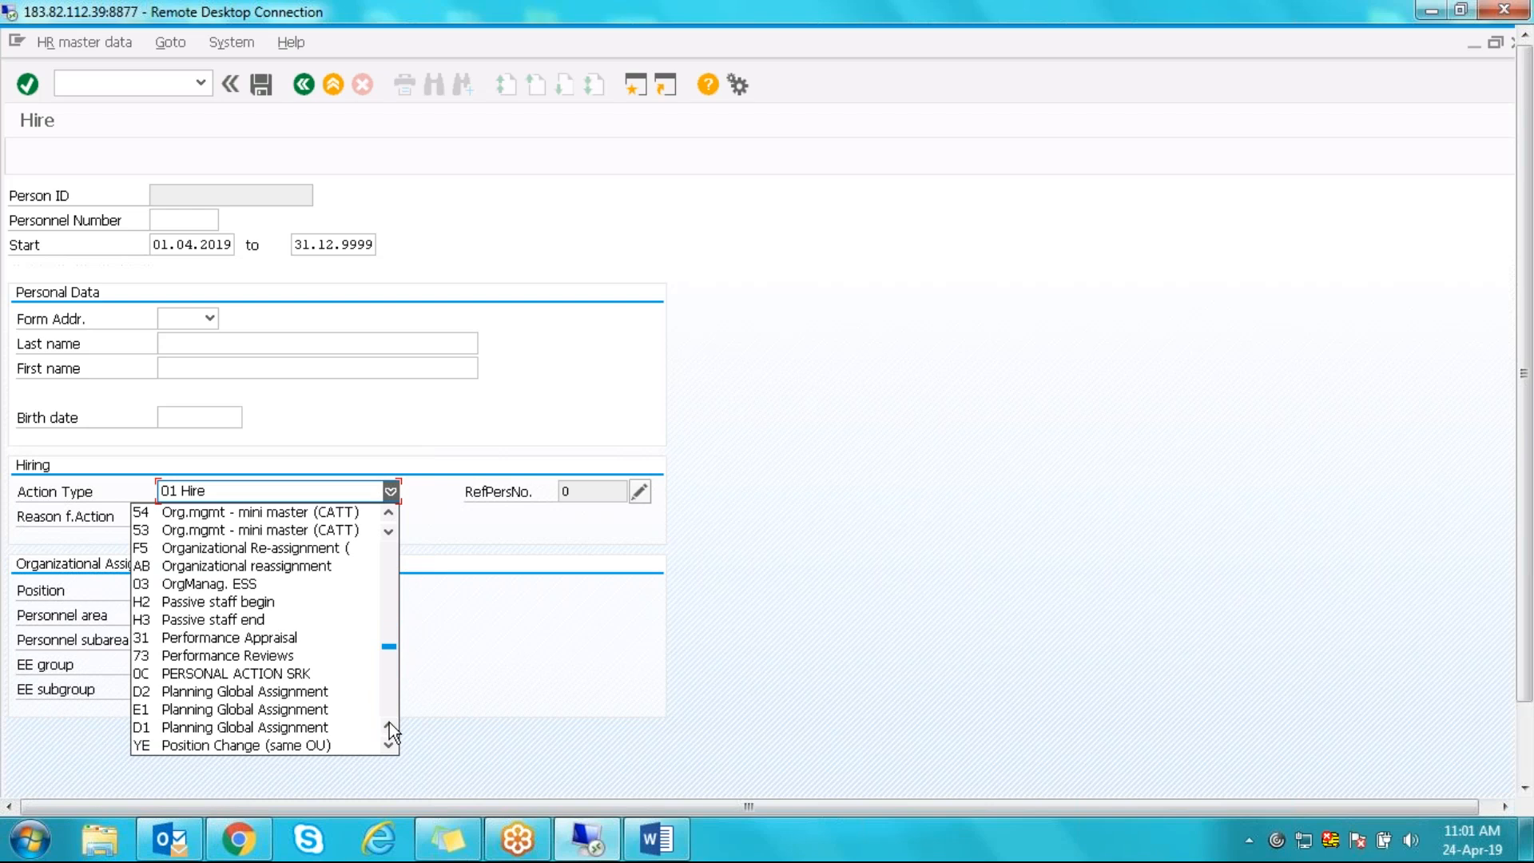
{"action": "left_click", "coordinate": [390, 722]}
{"action": "left_click", "coordinate": [390, 723]}
{"action": "left_click", "coordinate": [390, 723]}
{"action": "scroll", "coordinate": [390, 723], "scroll_direction": "up", "scroll_amount": 6}
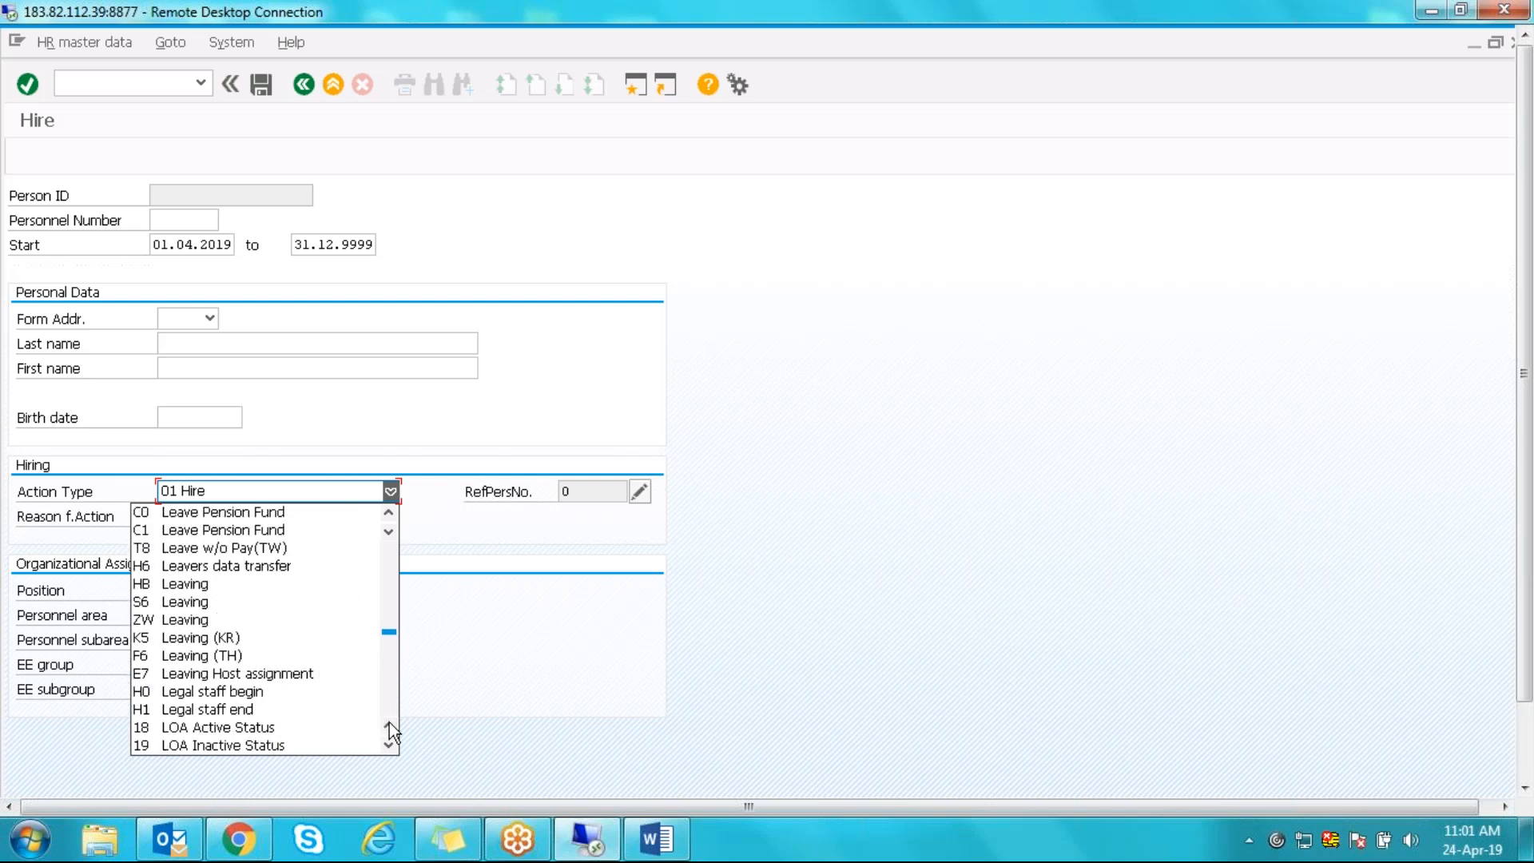
{"action": "left_click", "coordinate": [390, 747]}
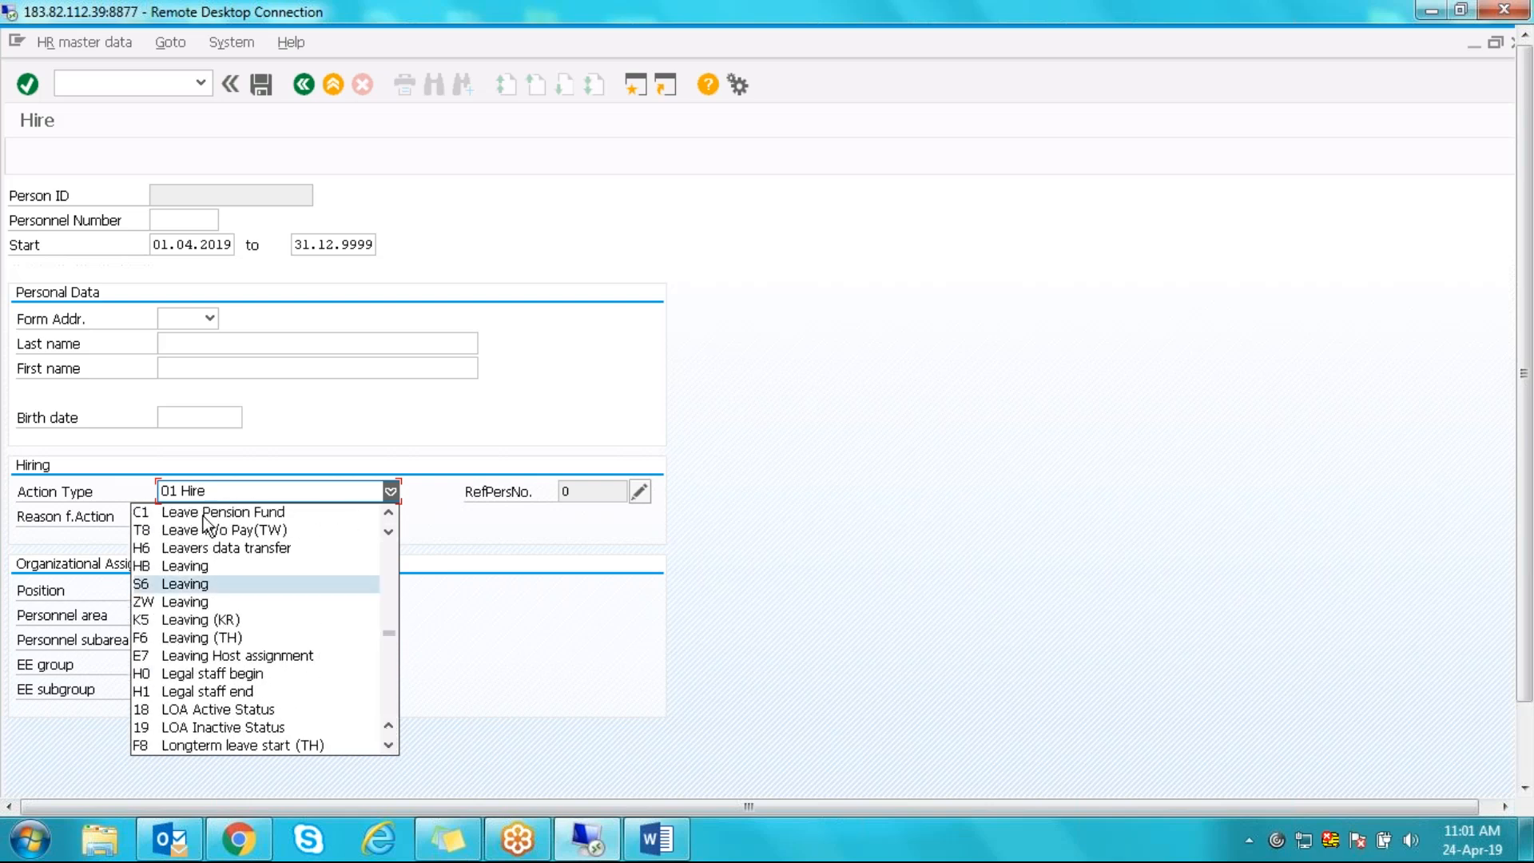
{"action": "left_click", "coordinate": [469, 698]}
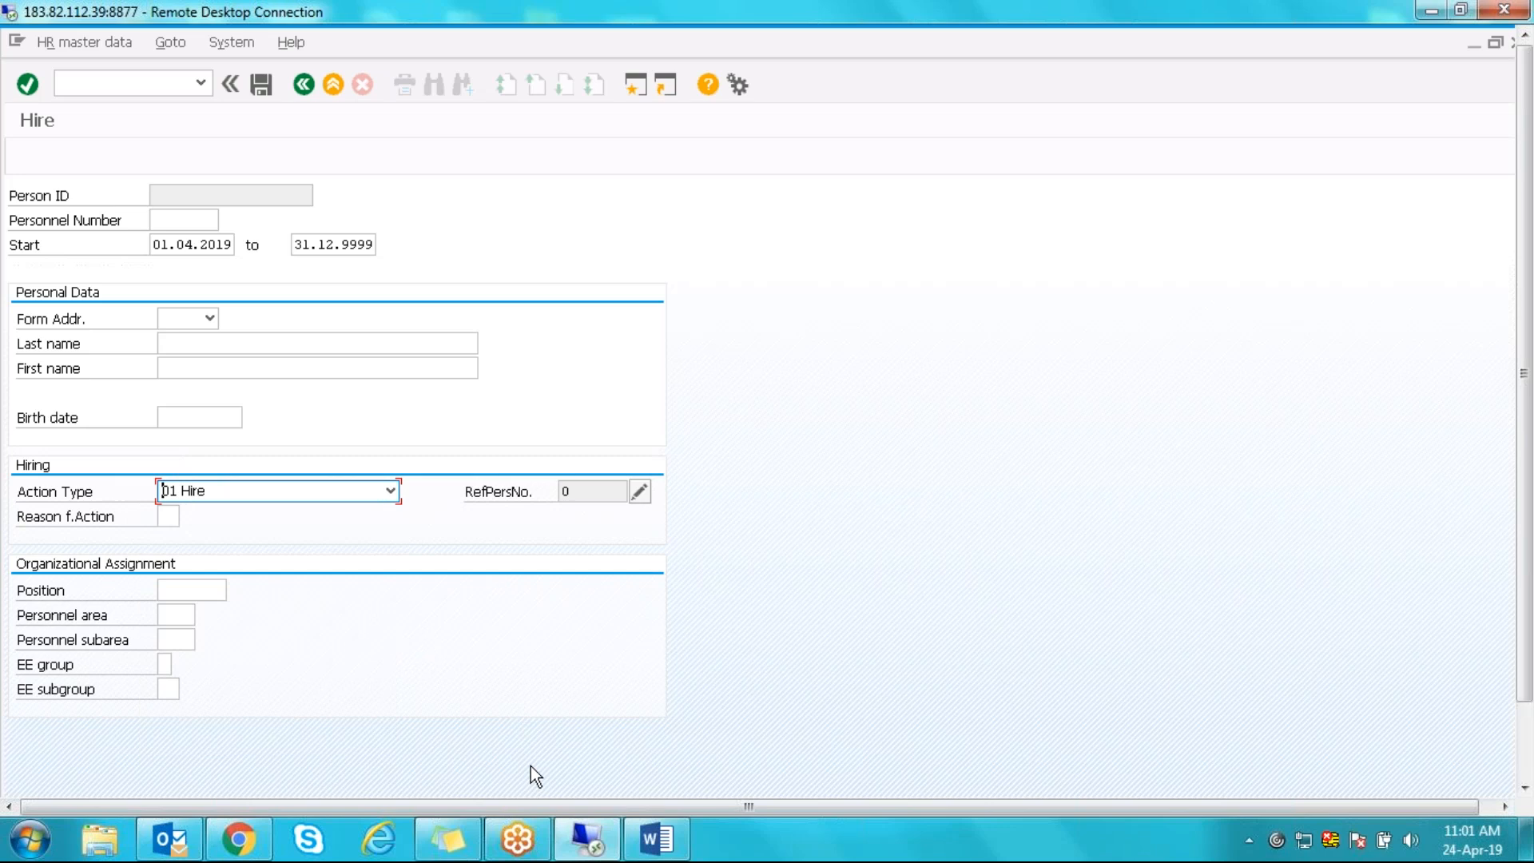
{"action": "left_click", "coordinate": [392, 492]}
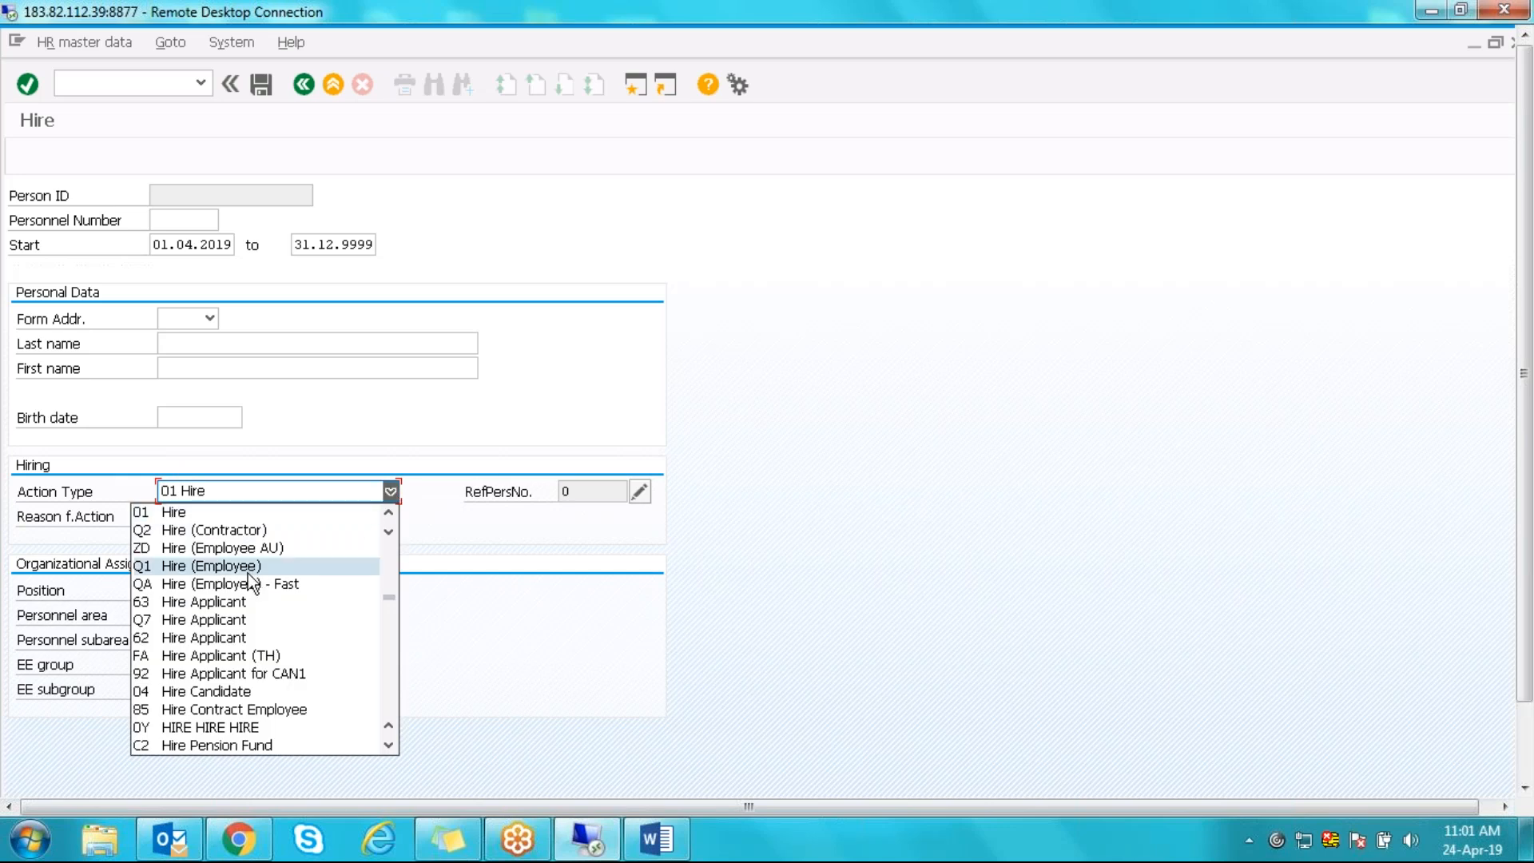
{"action": "scroll", "coordinate": [249, 576], "scroll_direction": "up", "scroll_amount": 3}
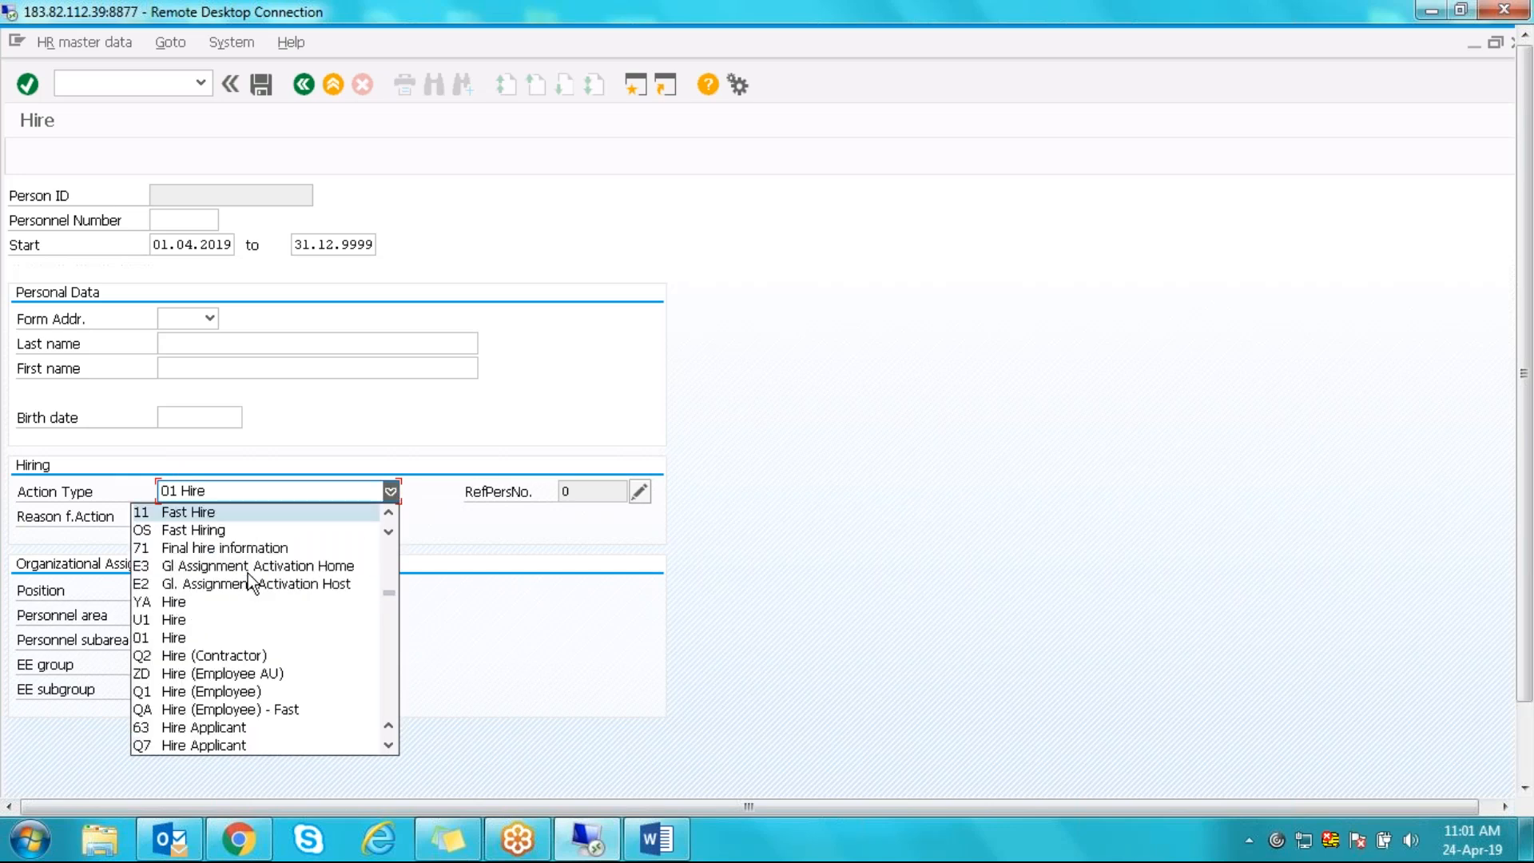
{"action": "left_click", "coordinate": [391, 513]}
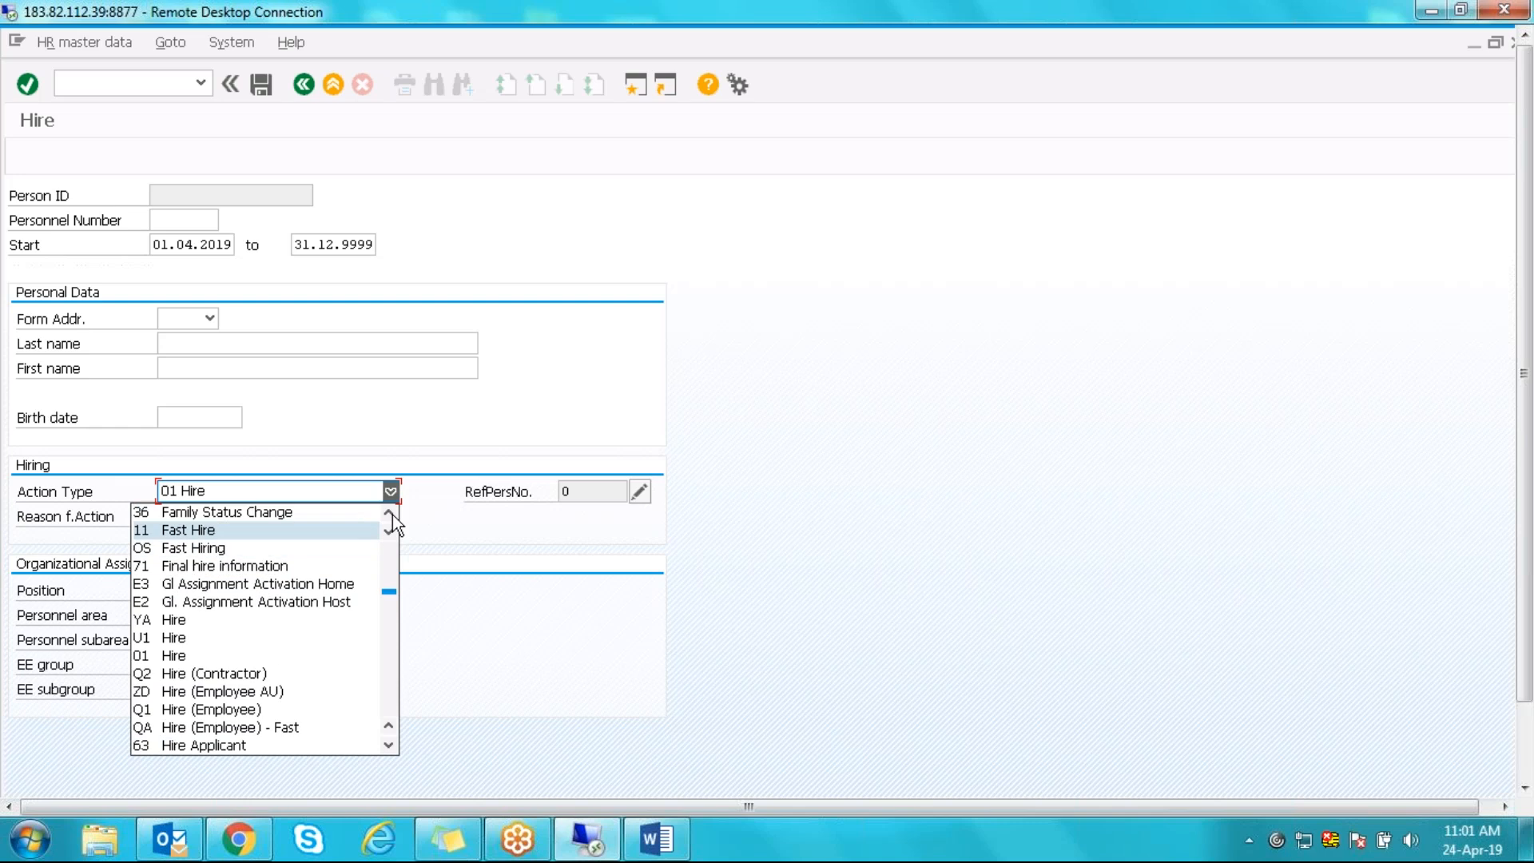
{"action": "left_click_drag", "start_coordinate": [392, 514], "coordinate": [391, 515]}
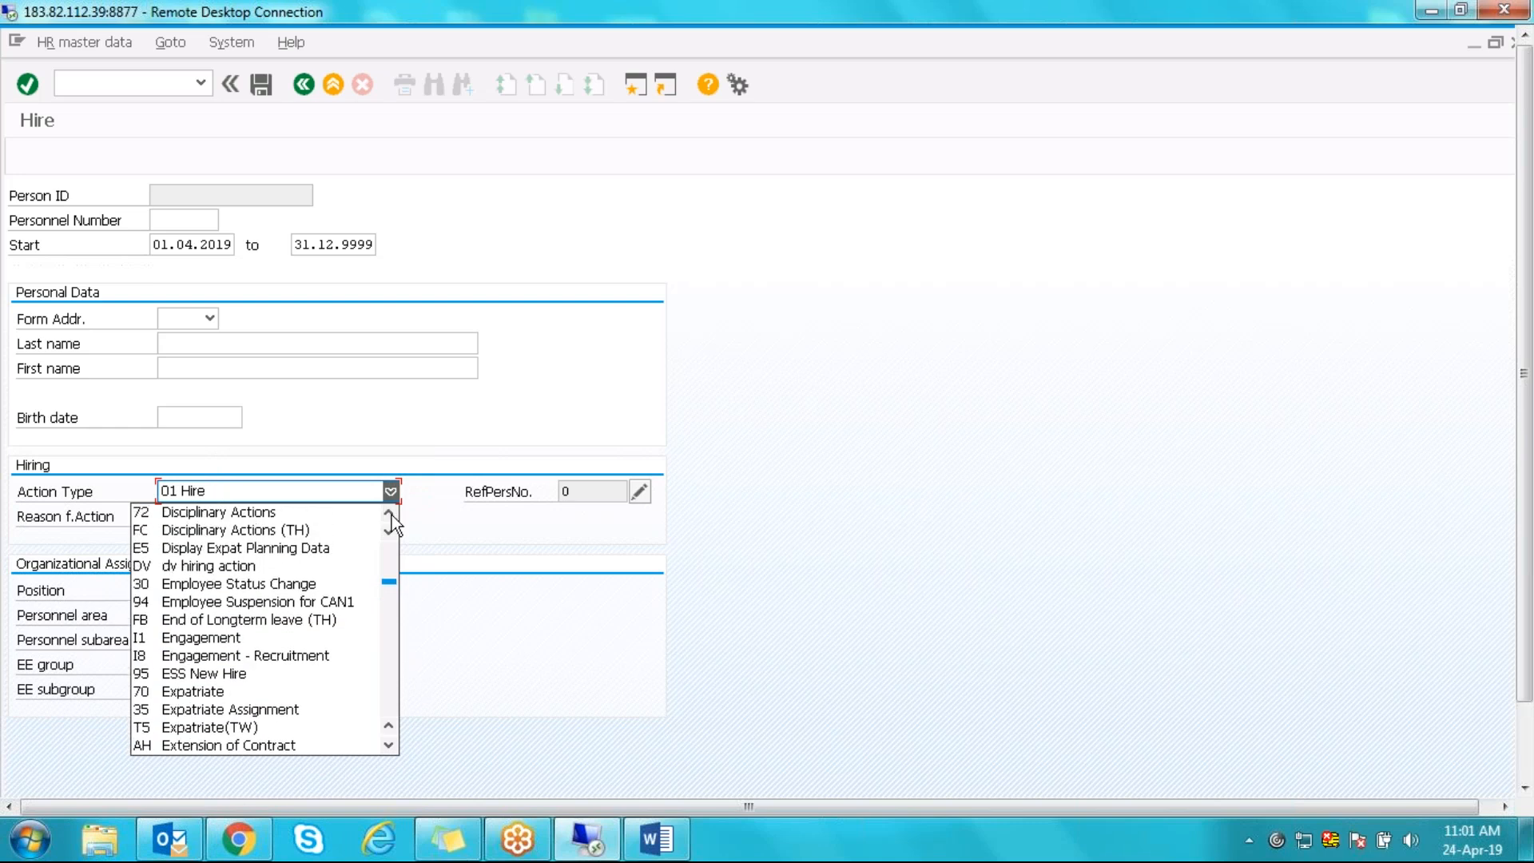
{"action": "left_click", "coordinate": [540, 397]}
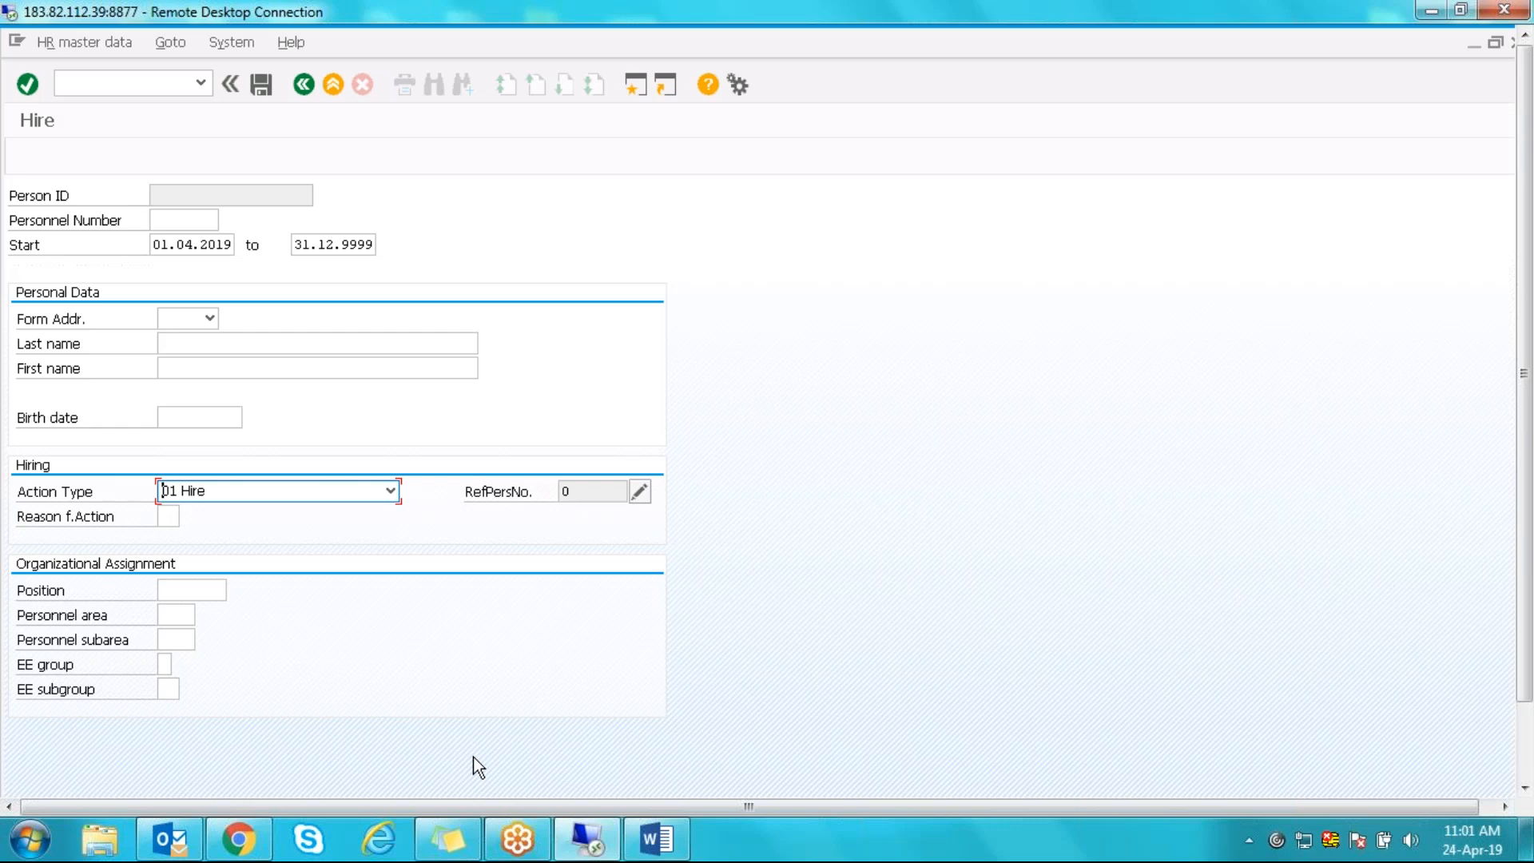
{"action": "left_click_drag", "start_coordinate": [1526, 344], "coordinate": [1526, 477]}
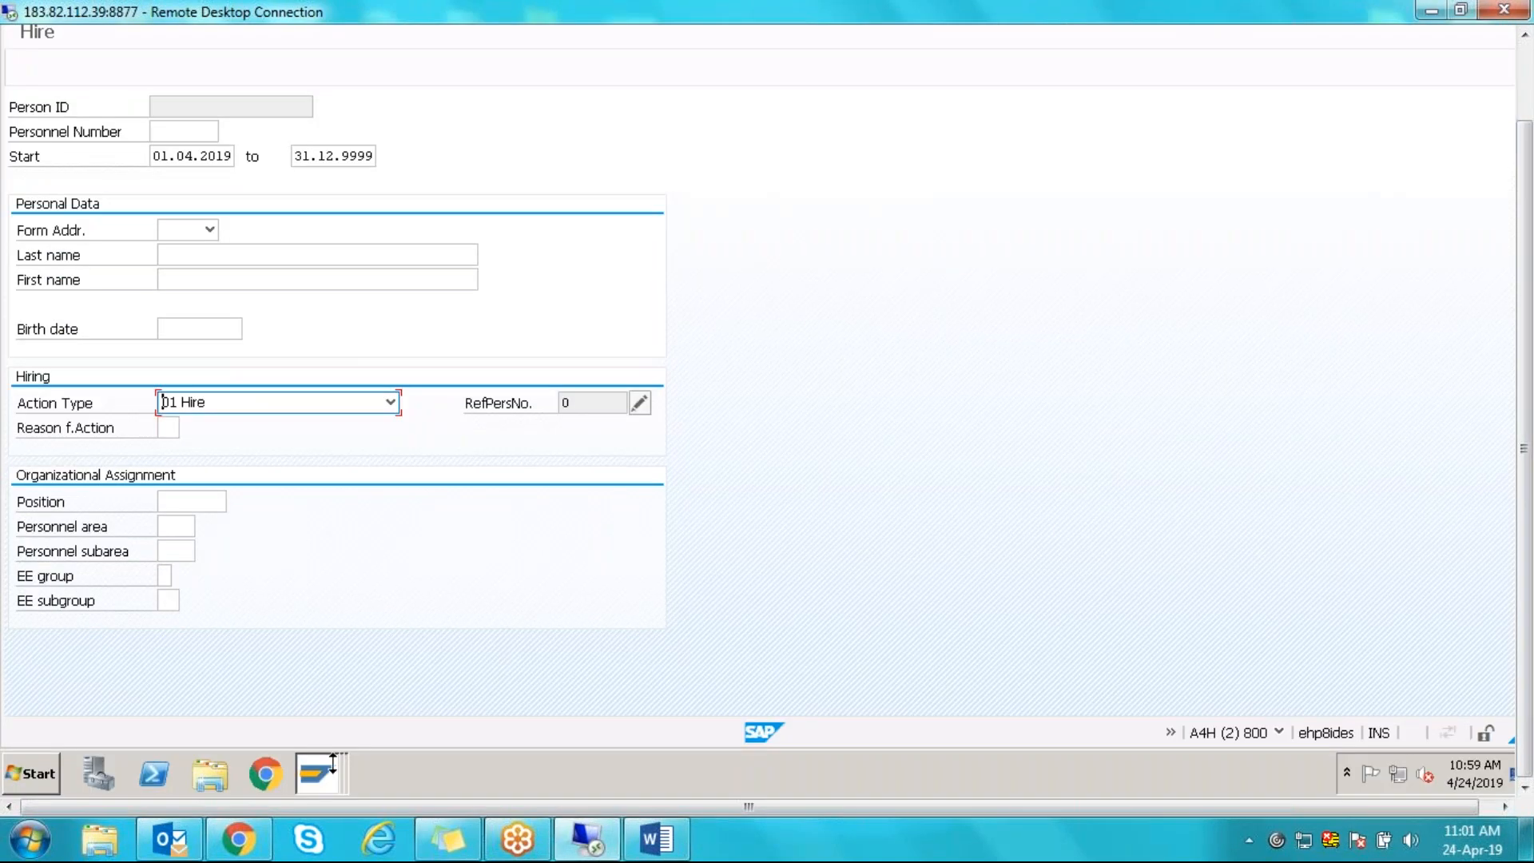
{"action": "left_click", "coordinate": [323, 759]}
- Verify Hiring STy 01 and Leave Sty 10, save under the customizing request, and exit New Entries
{"action": "left_click", "coordinate": [281, 697]}
{"action": "left_click", "coordinate": [63, 161]}
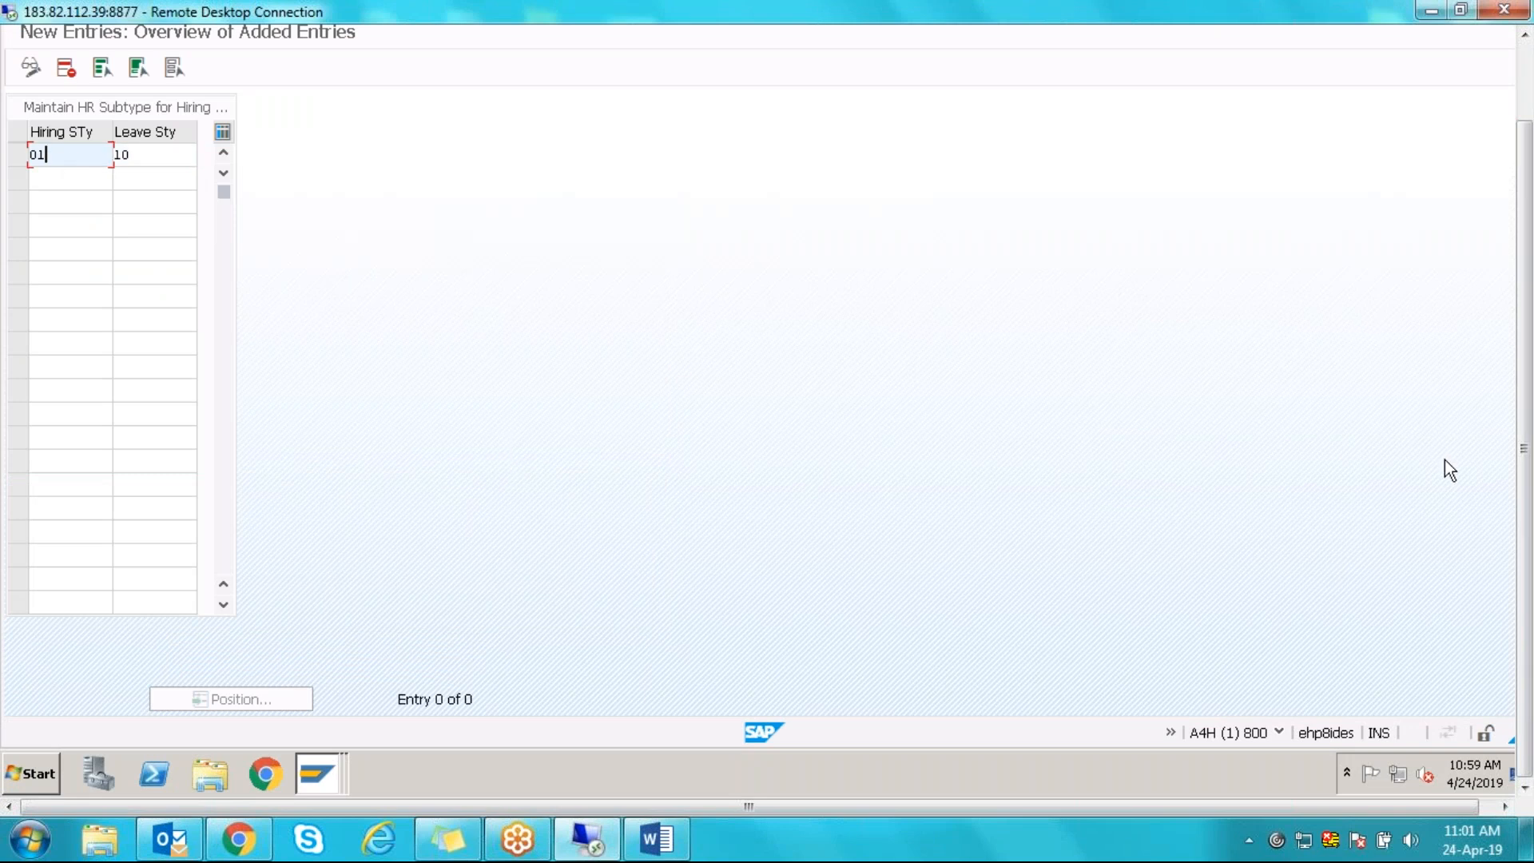
{"action": "left_click_drag", "start_coordinate": [1522, 413], "coordinate": [1518, 339]}
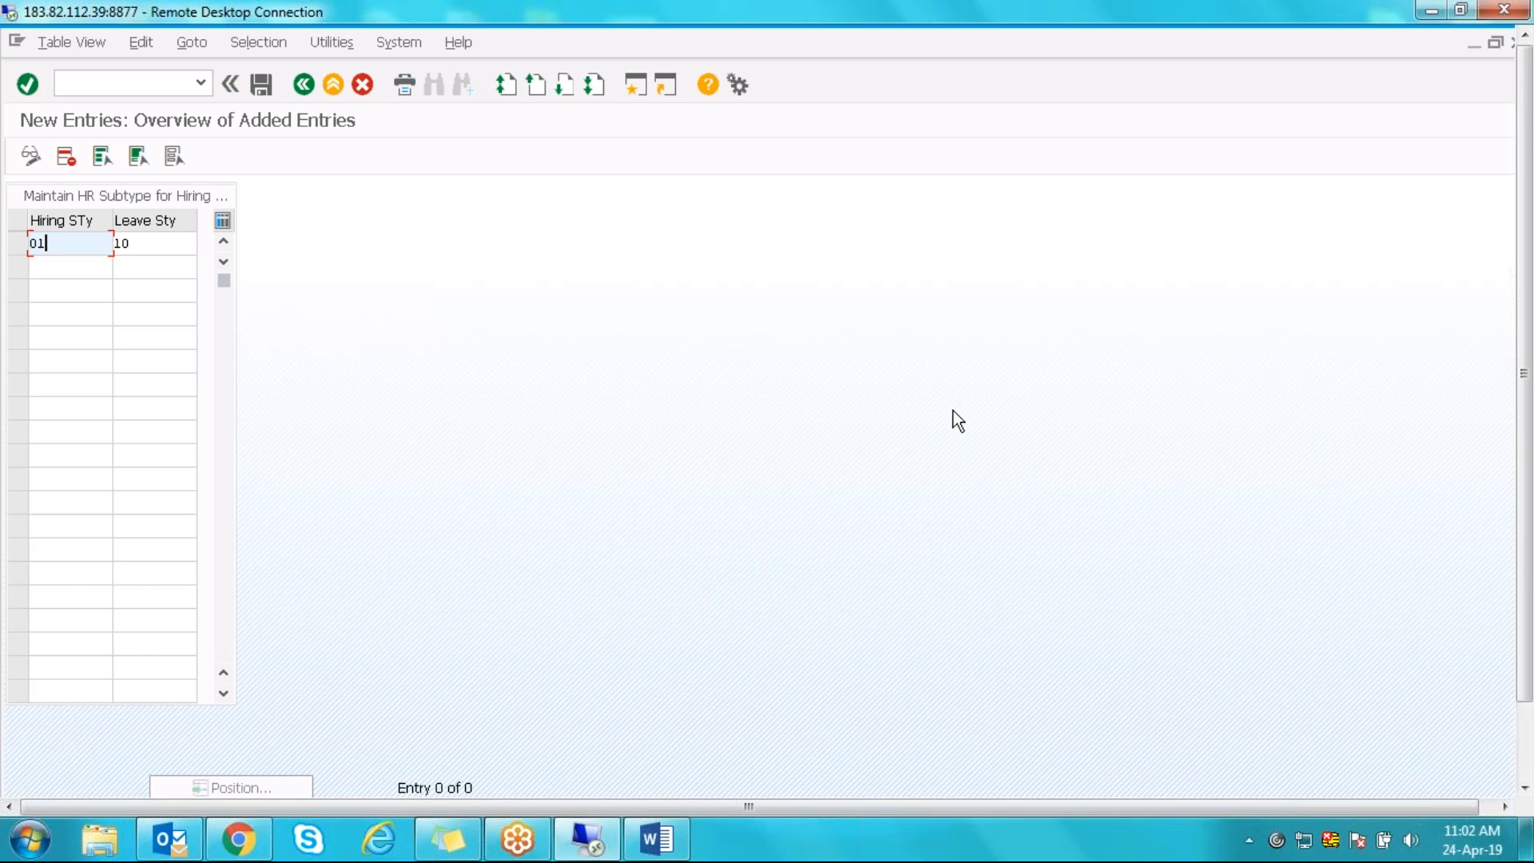
{"action": "left_click", "coordinate": [182, 243]}
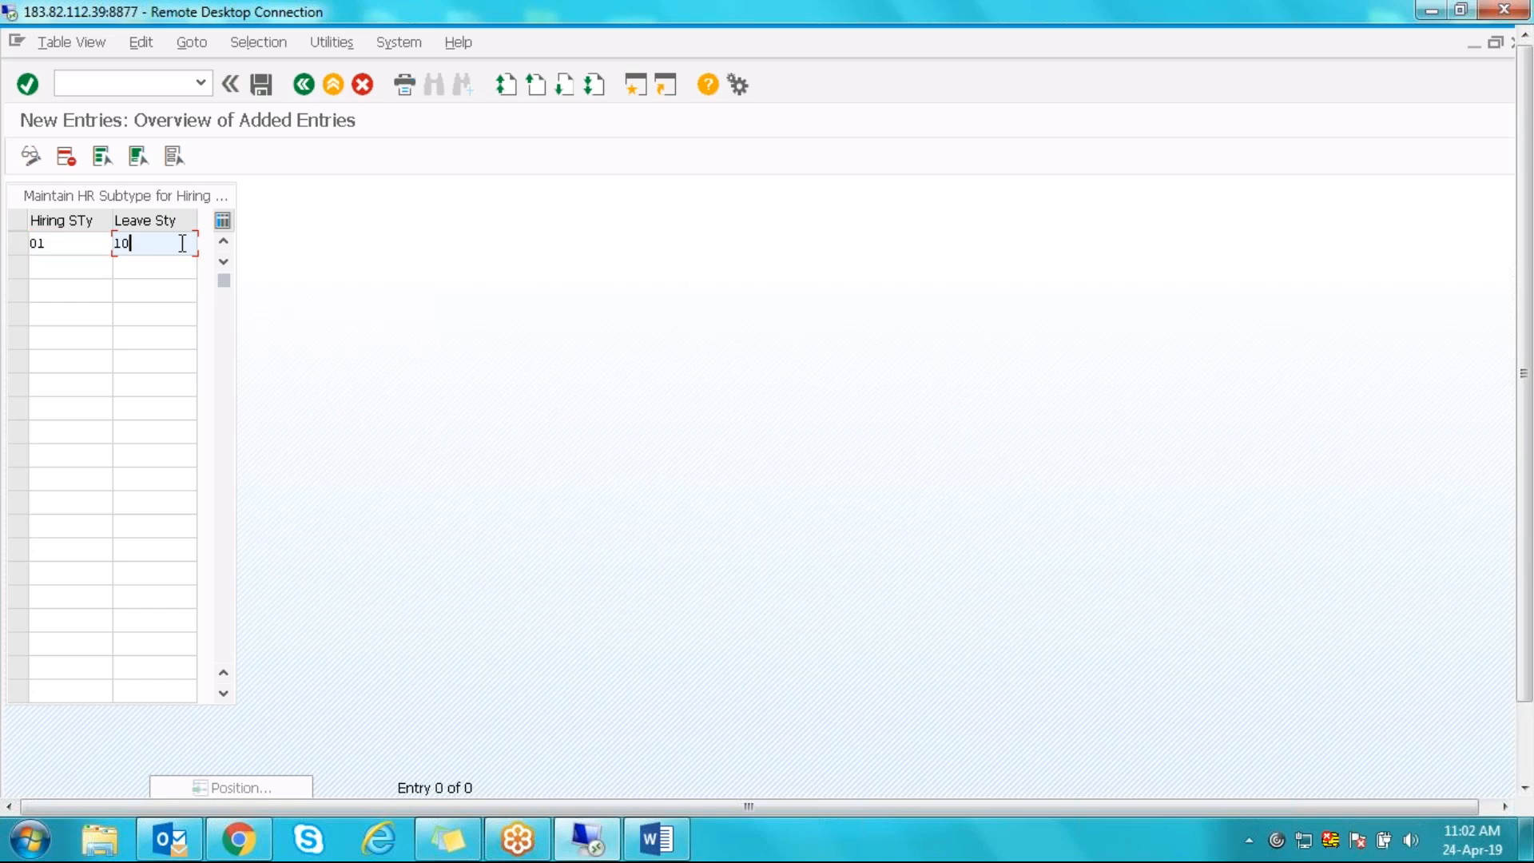
{"action": "left_click", "coordinate": [266, 88]}
{"action": "key", "text": "Return"}
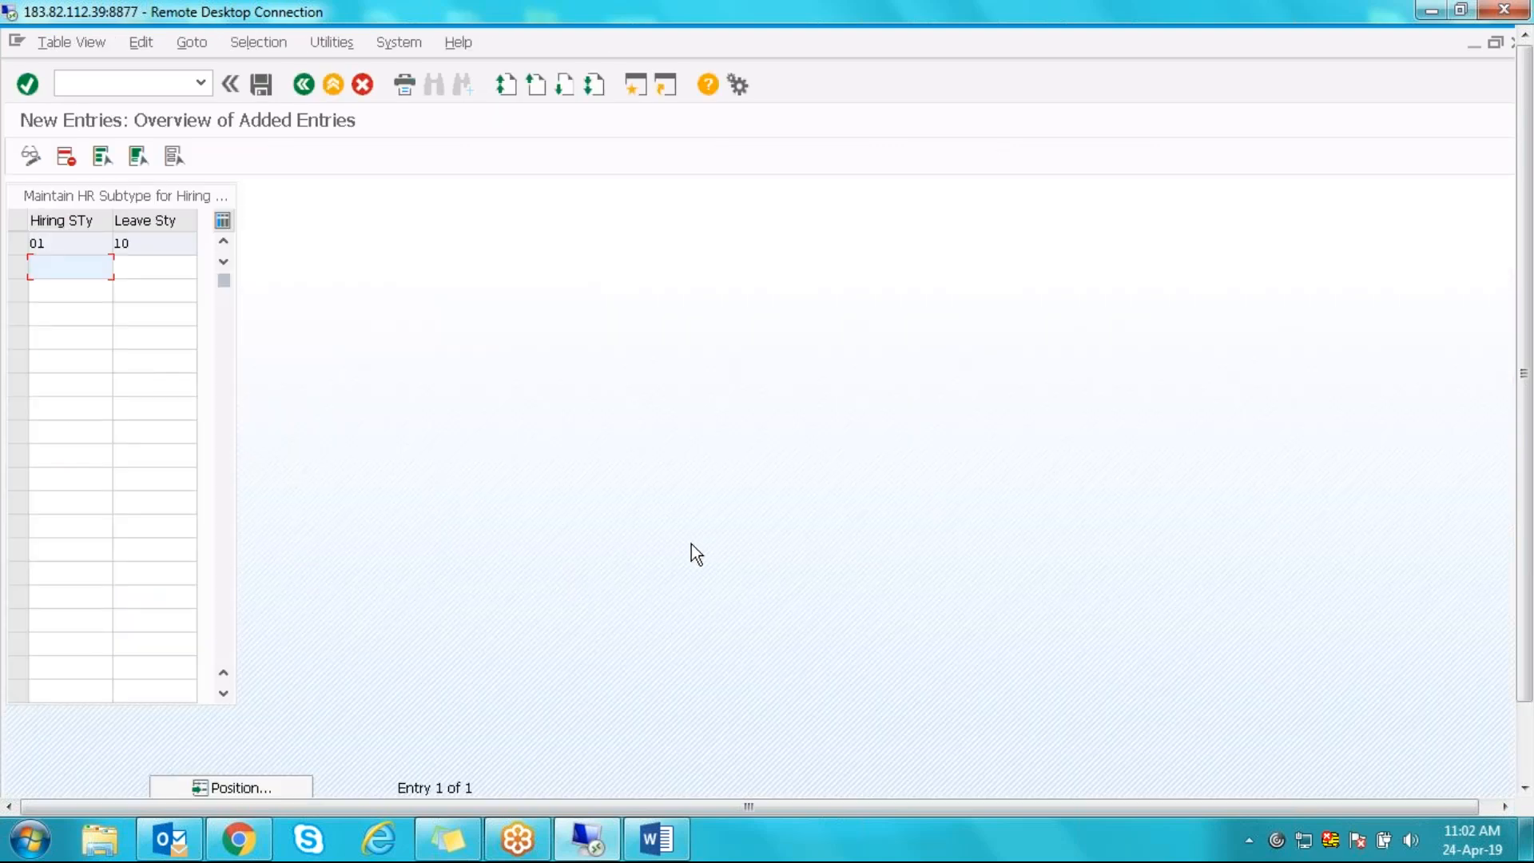
{"action": "key", "text": "F3"}
{"action": "key", "text": "F3"}
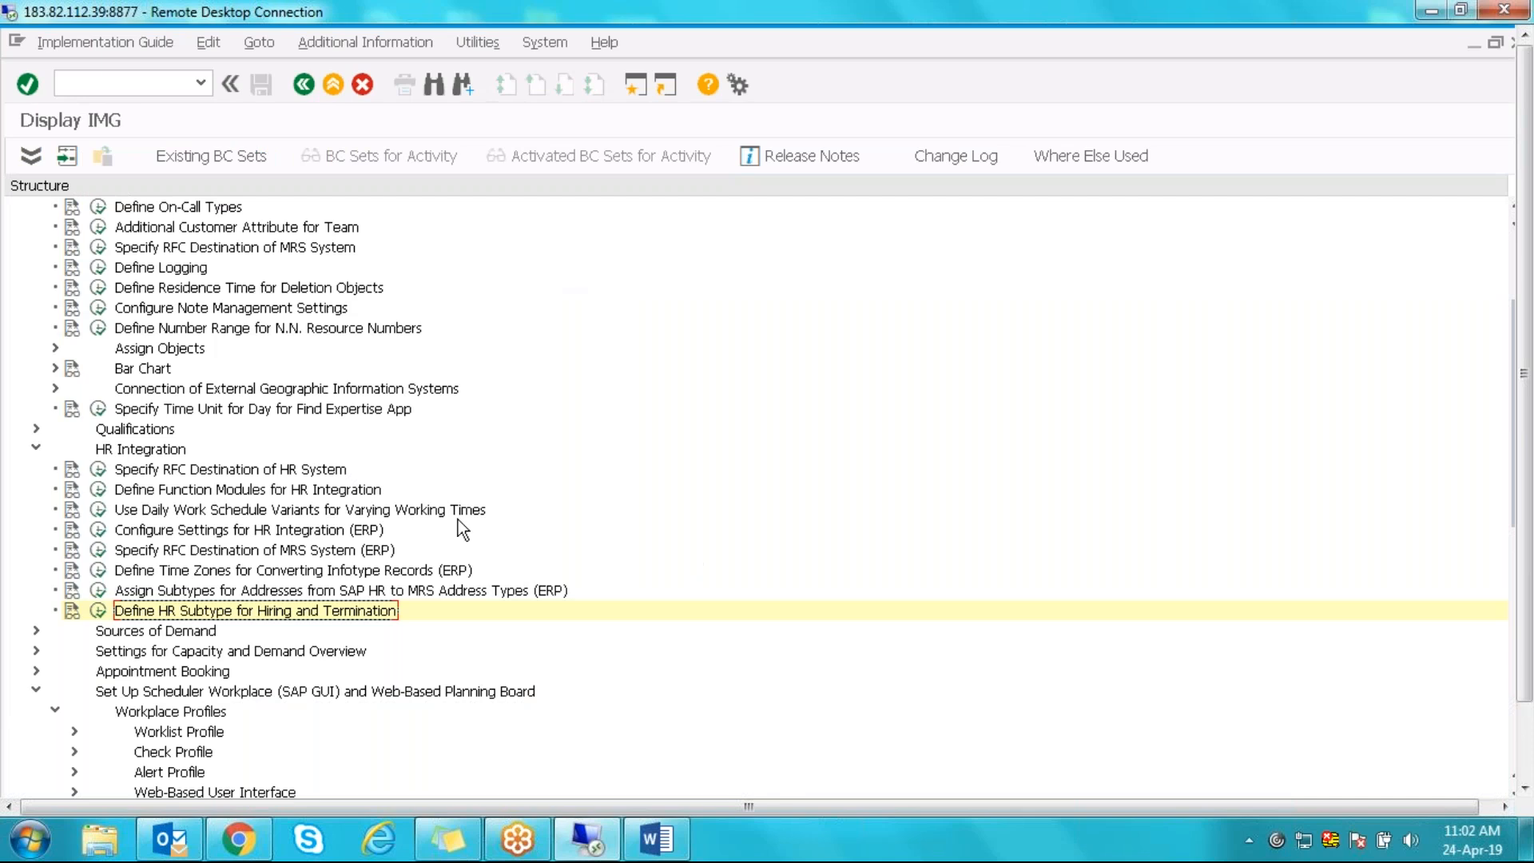
- Leave the Configure Settings for HR Integration (ERP) activity and fold the HR Integration node in the IMG tree
{"action": "left_click", "coordinate": [137, 532]}
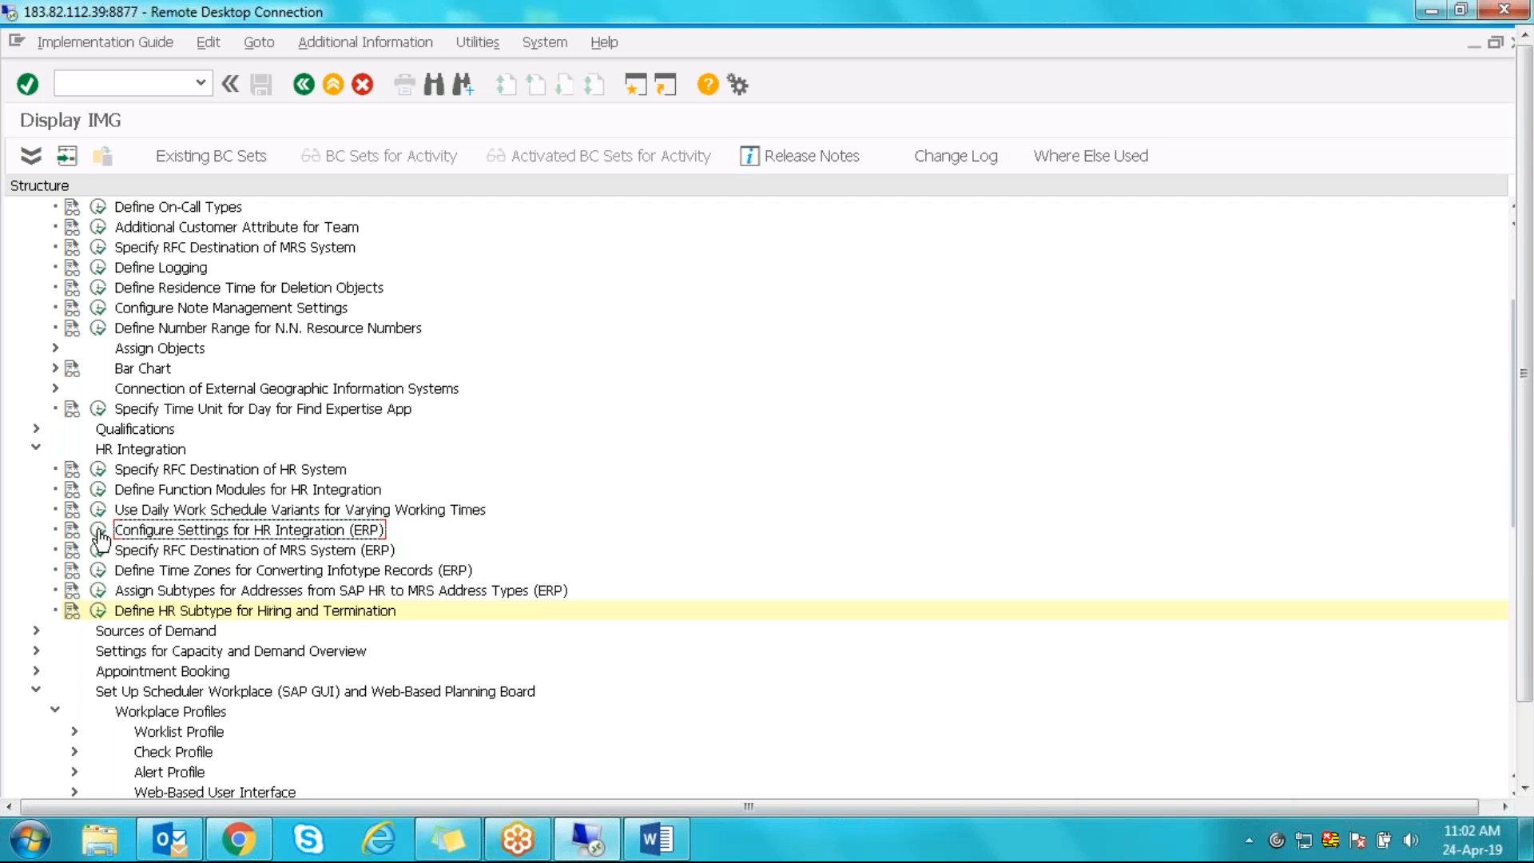
{"action": "left_click", "coordinate": [35, 447]}
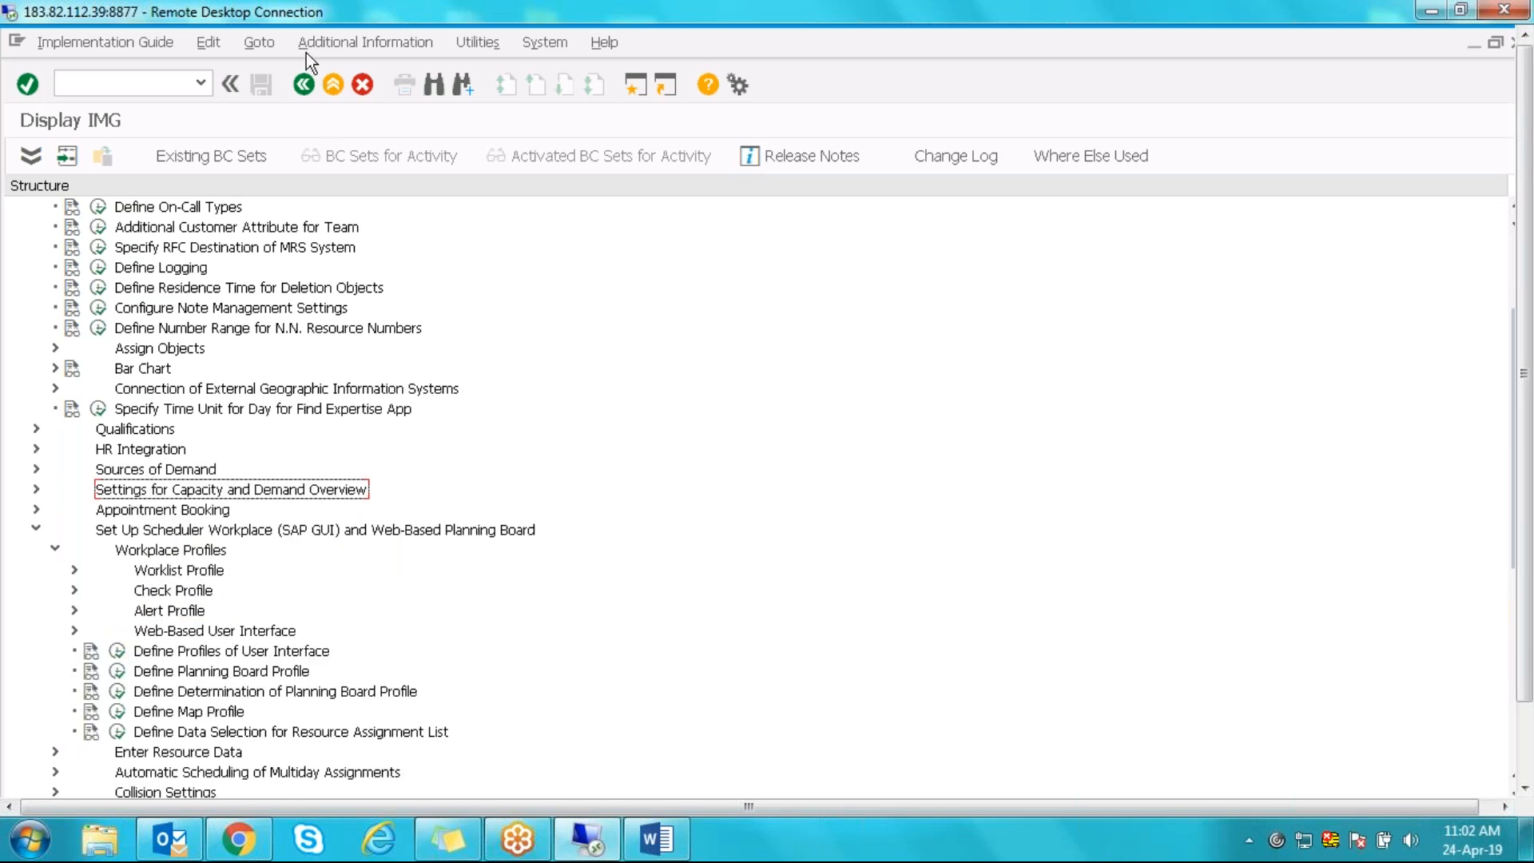